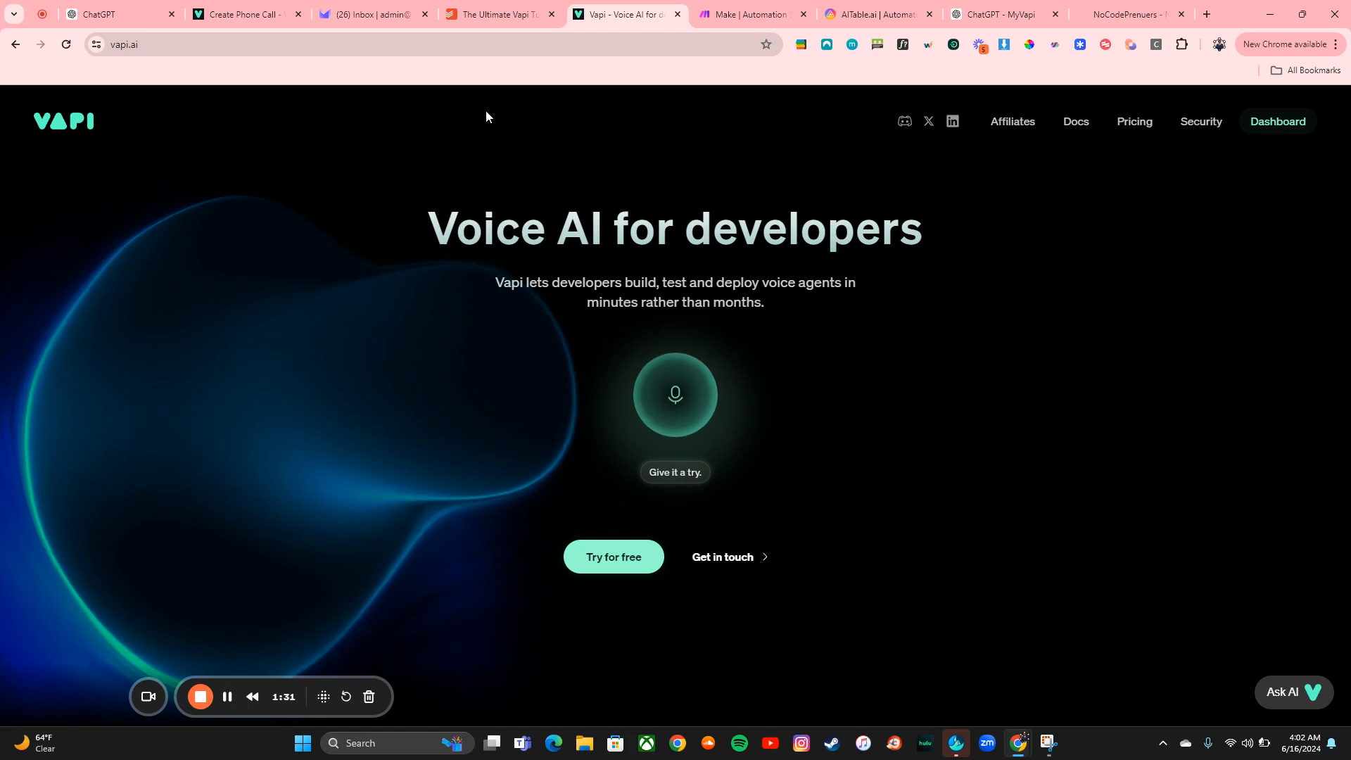
# Review the sub-task list of The Ultimate Vapi Tutorial task
pyautogui.click(499, 16)
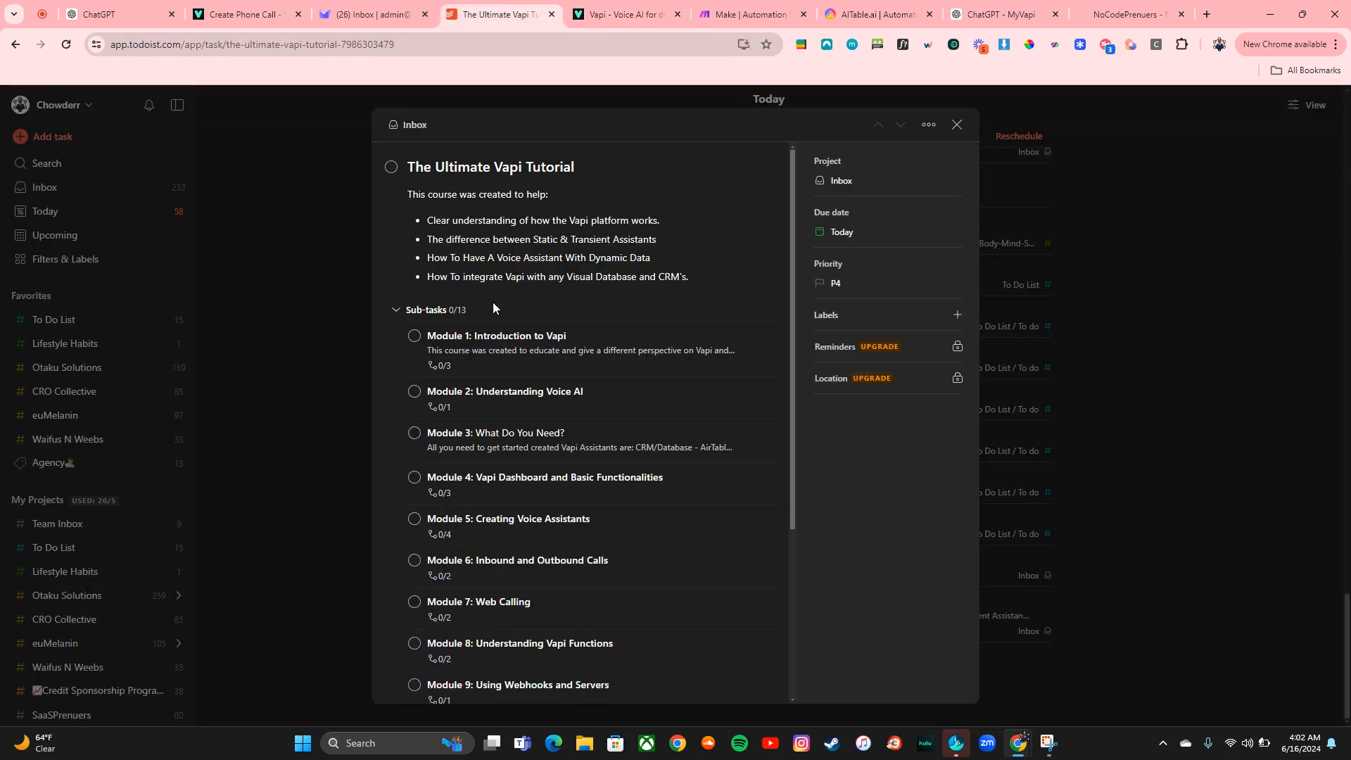
pyautogui.scroll(-2, 493, 305)
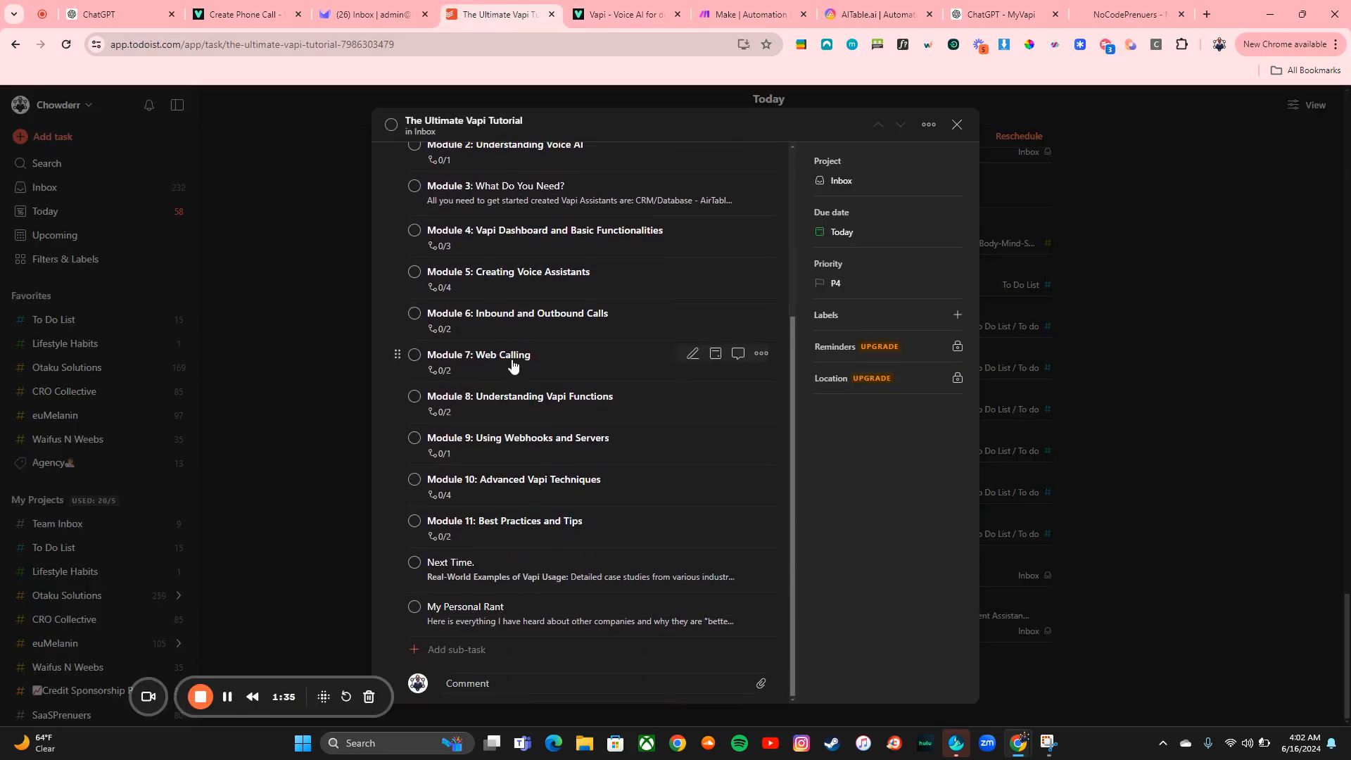
pyautogui.scroll(3, 561, 363)
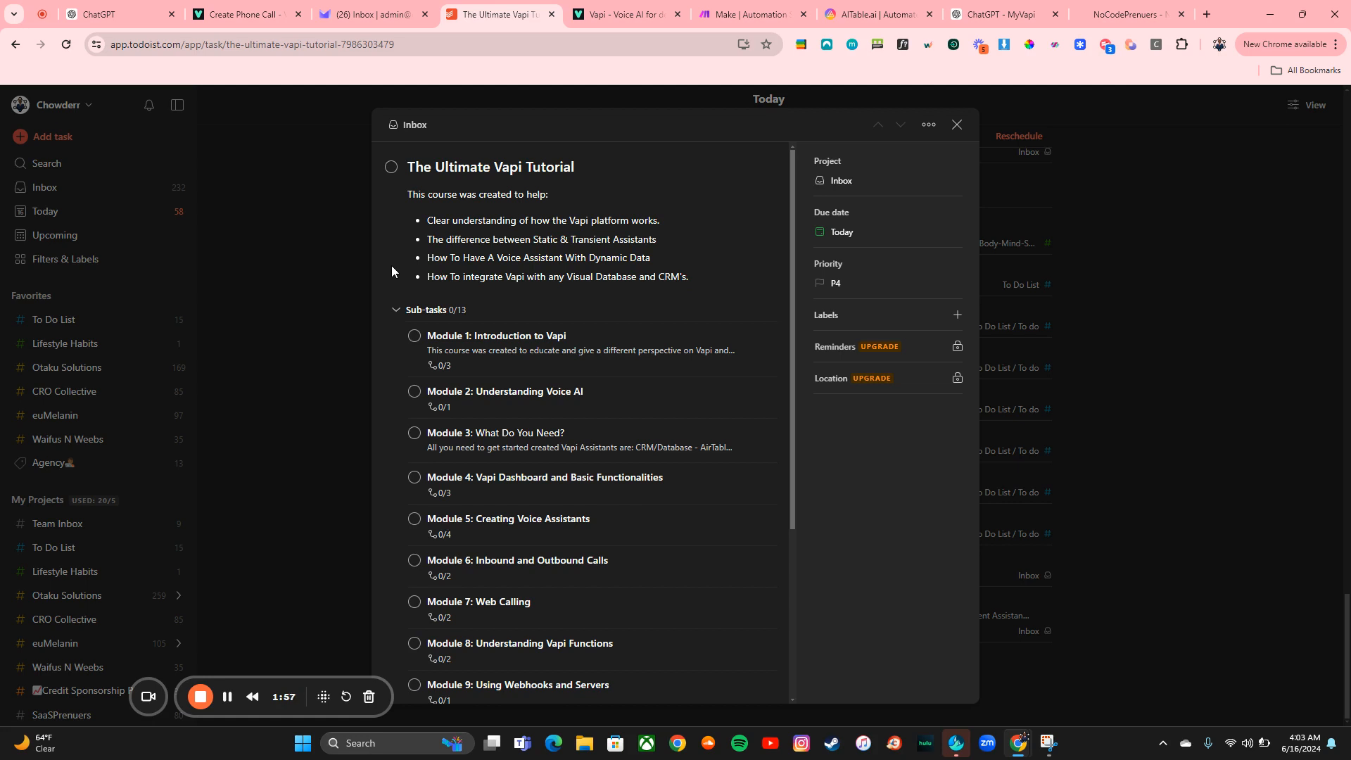
# Open the Module 3: What Do You Need? sub-task of the tutorial
pyautogui.click(641, 7)
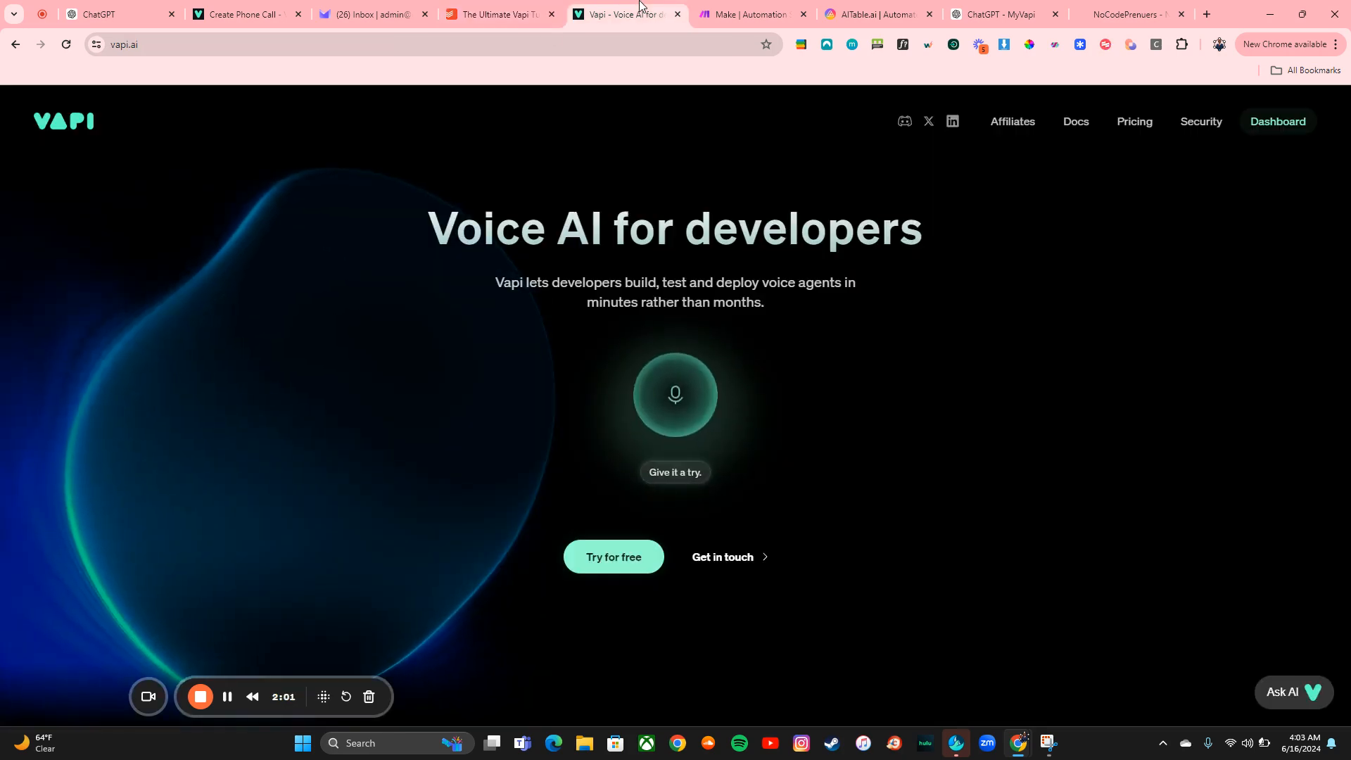
pyautogui.click(498, 14)
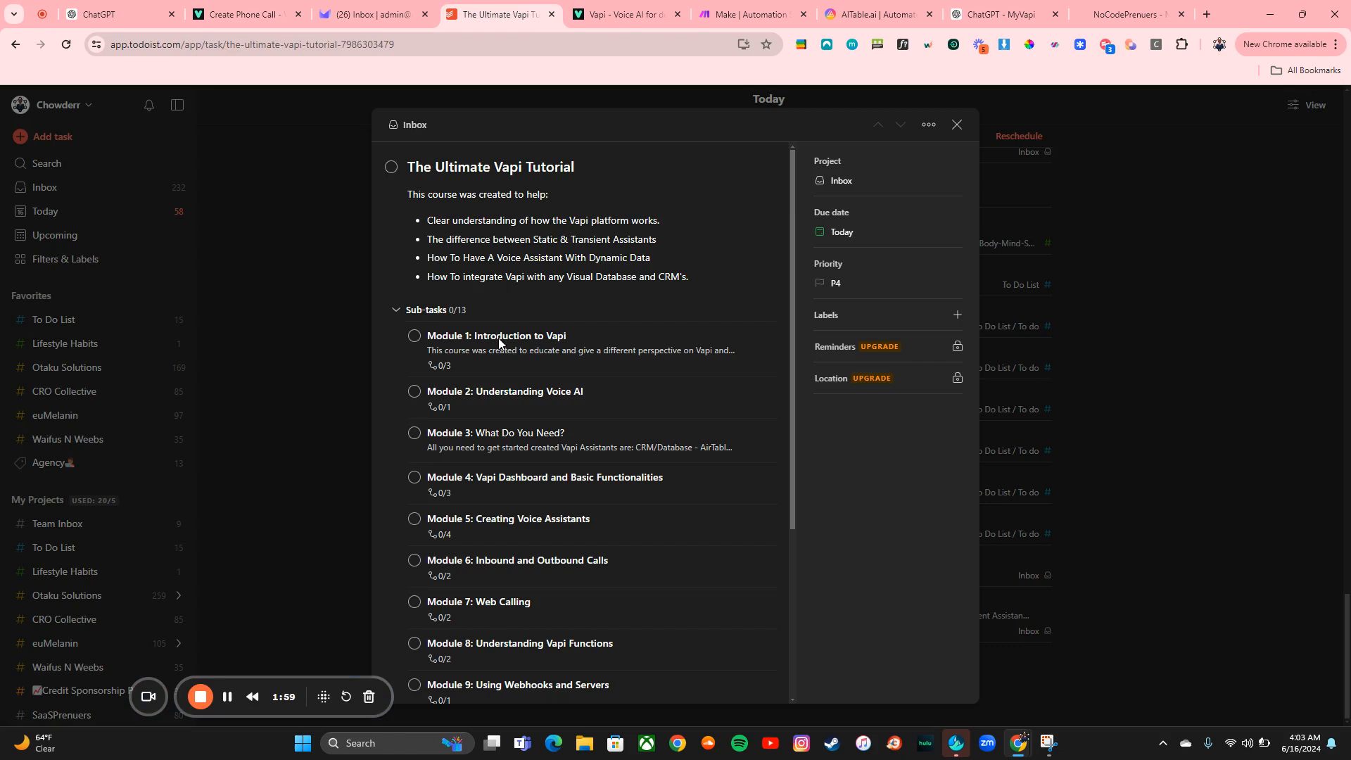
pyautogui.click(517, 451)
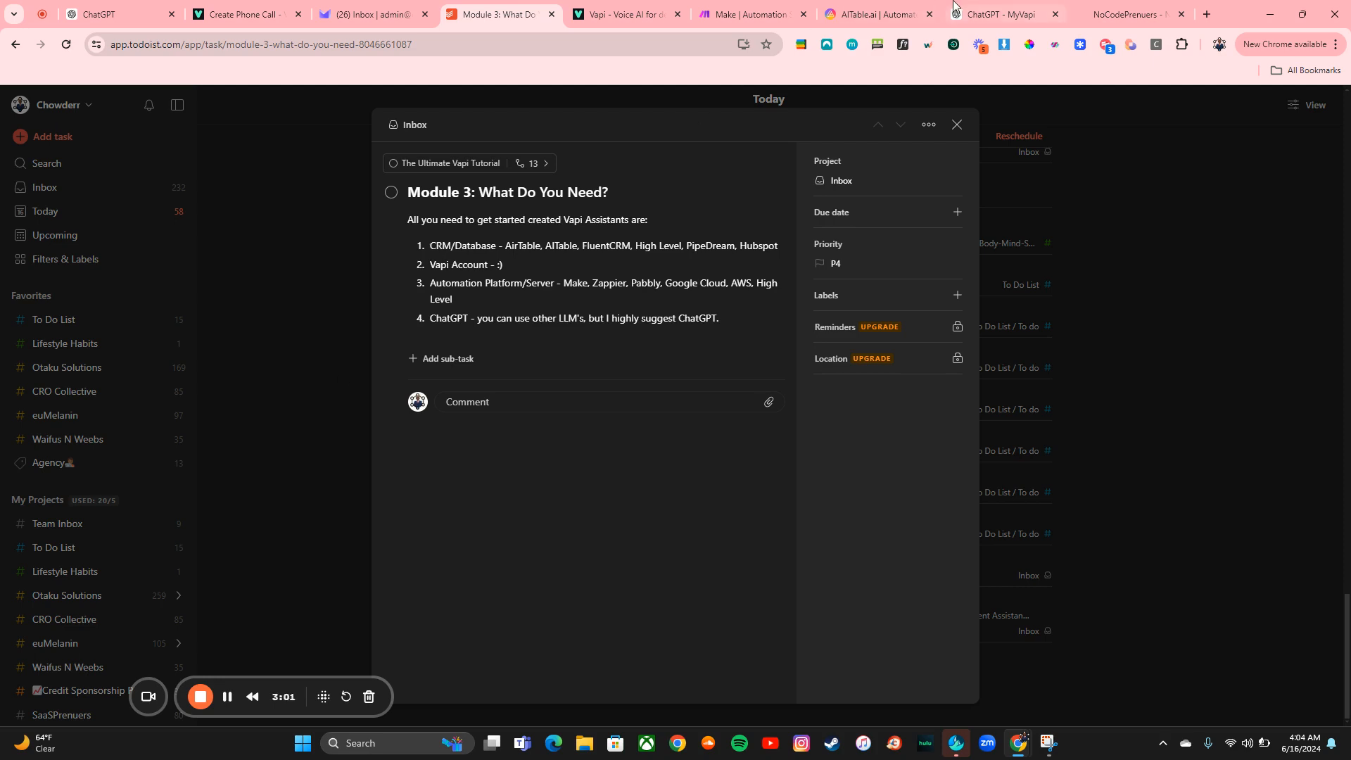
# Open the Vapi dashboard from the Vapi homepage
pyautogui.click(996, 14)
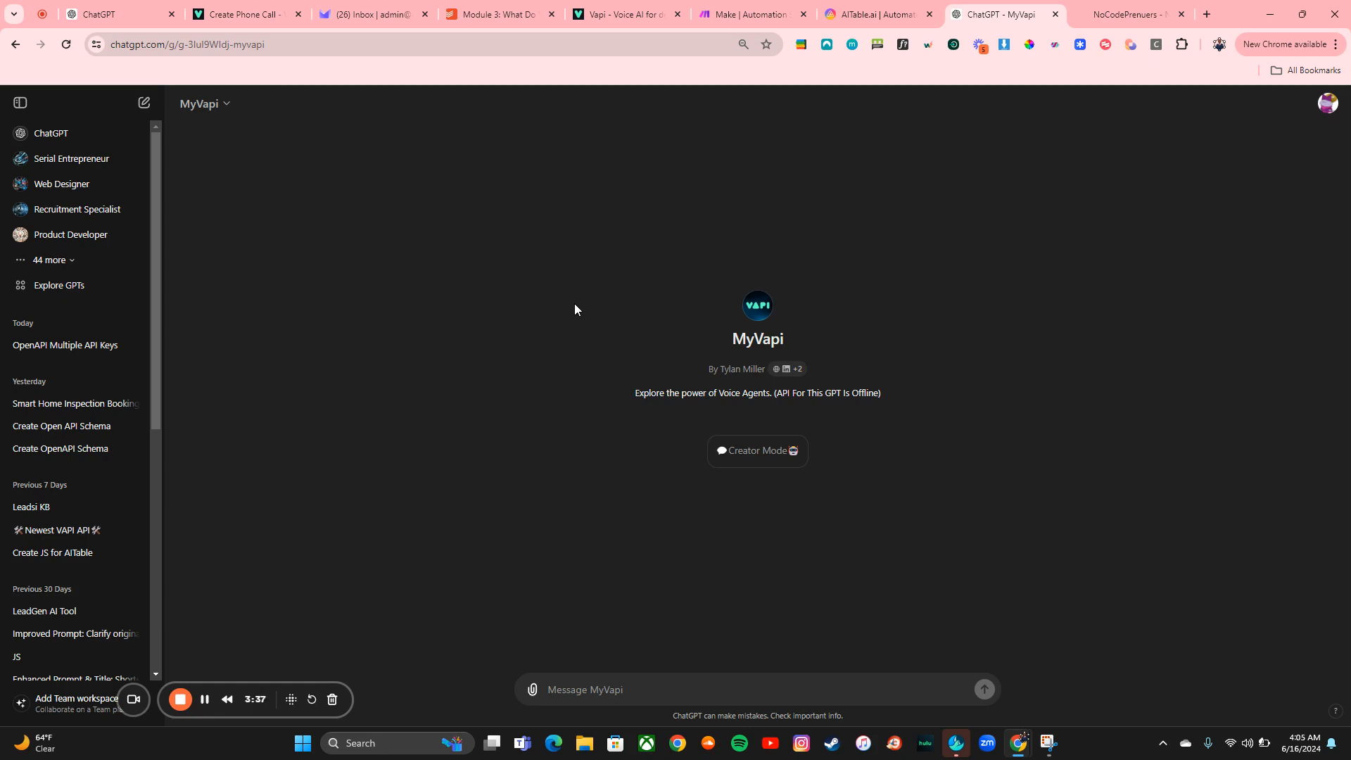
pyautogui.click(501, 14)
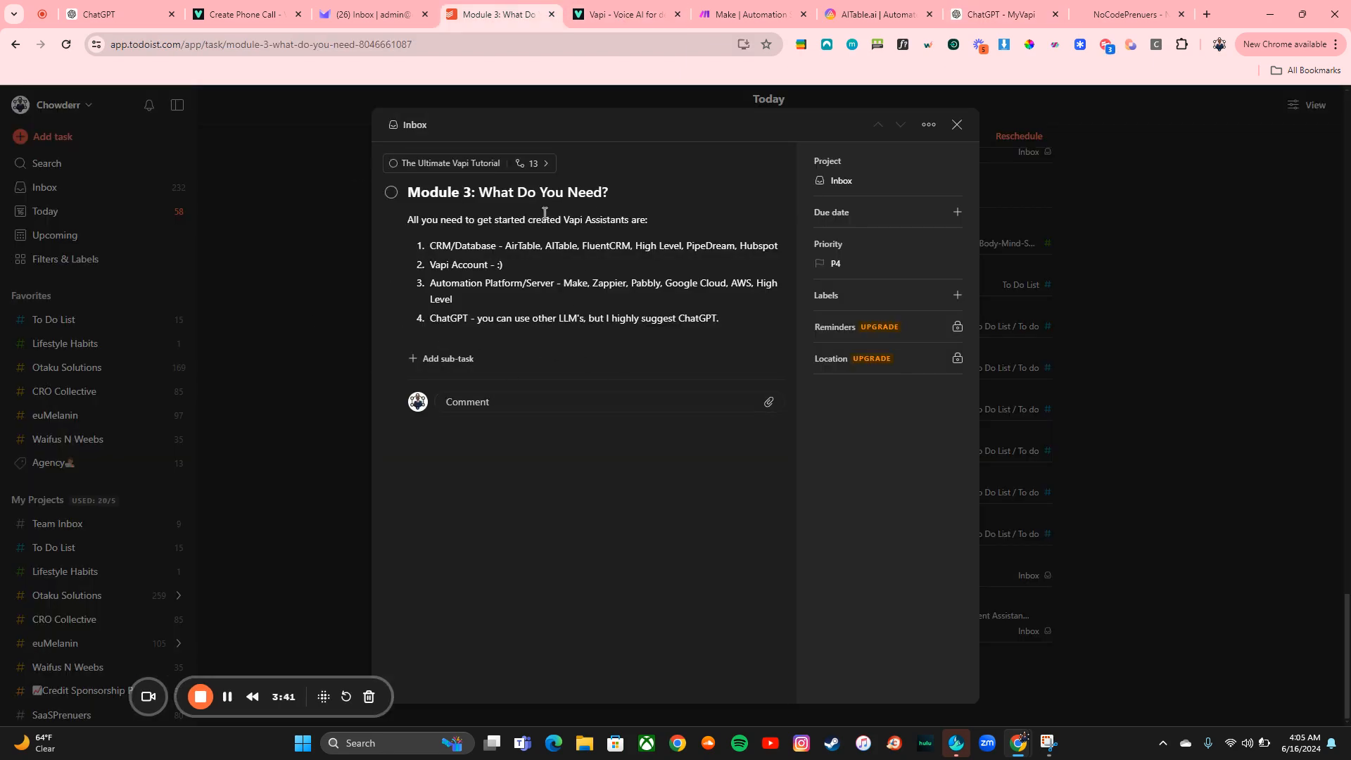
pyautogui.click(615, 8)
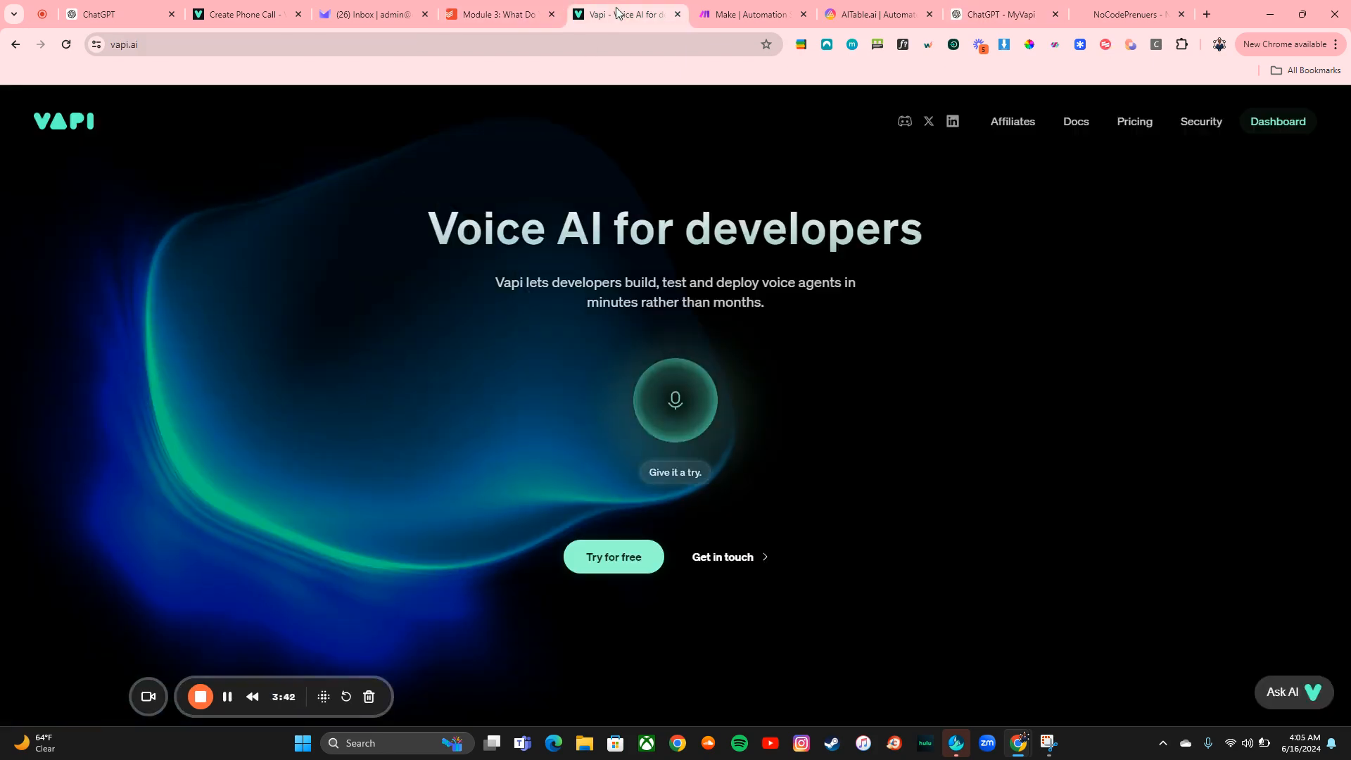
pyautogui.click(1271, 130)
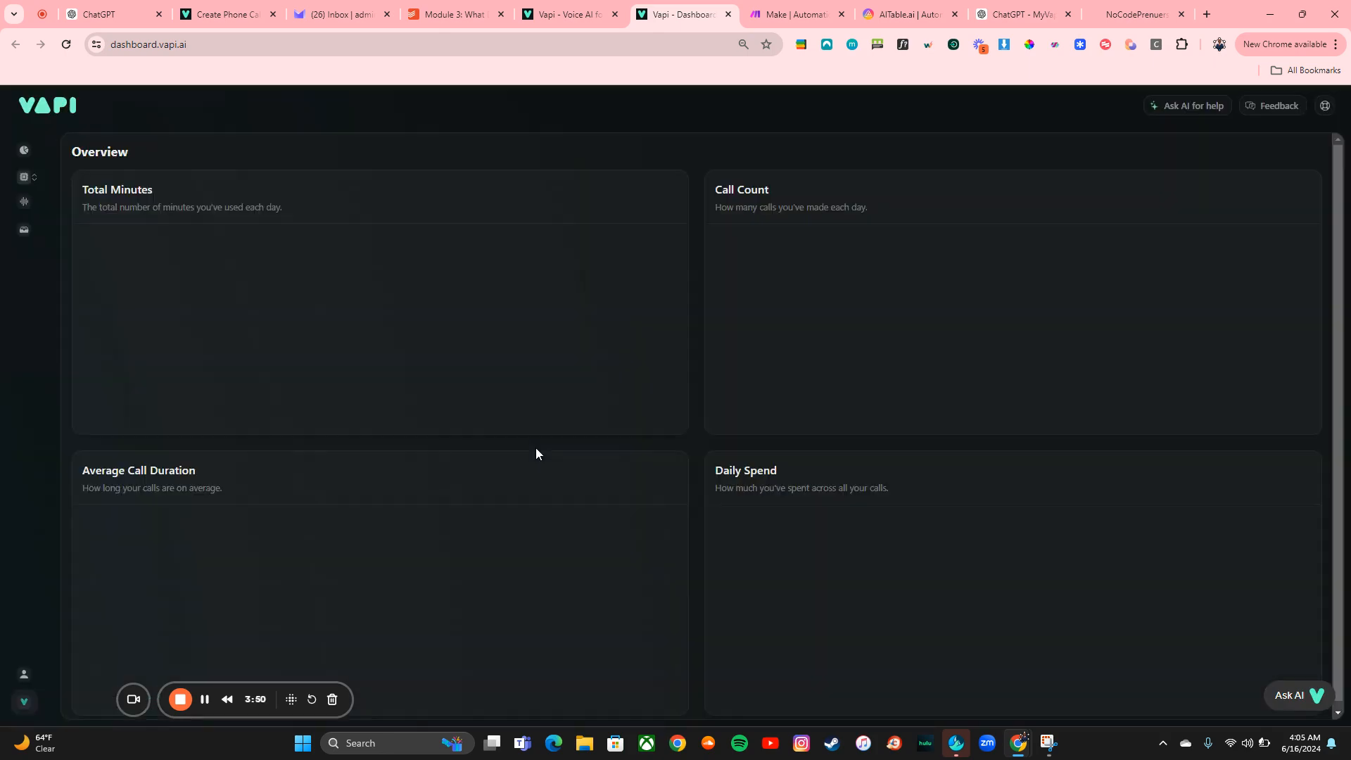
pyautogui.moveTo(36, 233)
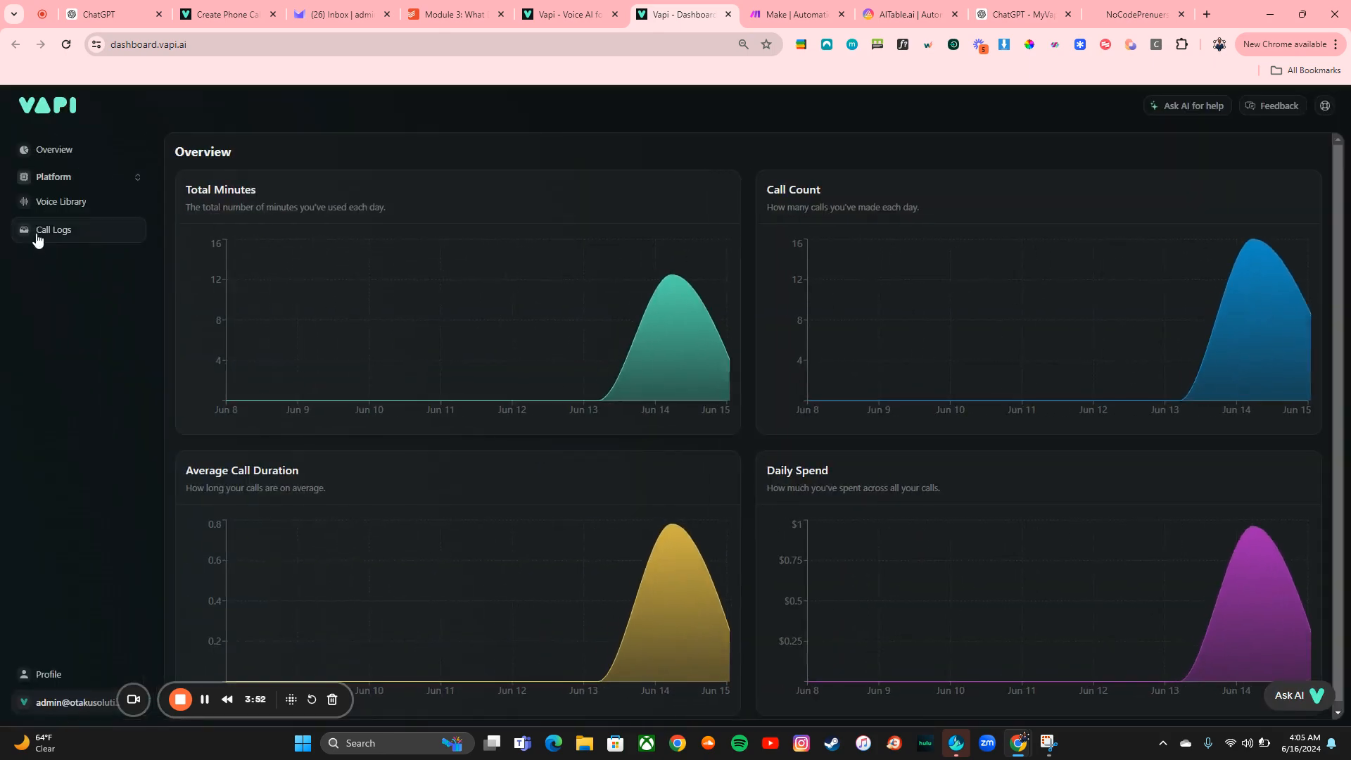
# Open the platform's Assistants list and review the Msquare assistant's model settings
pyautogui.click(52, 178)
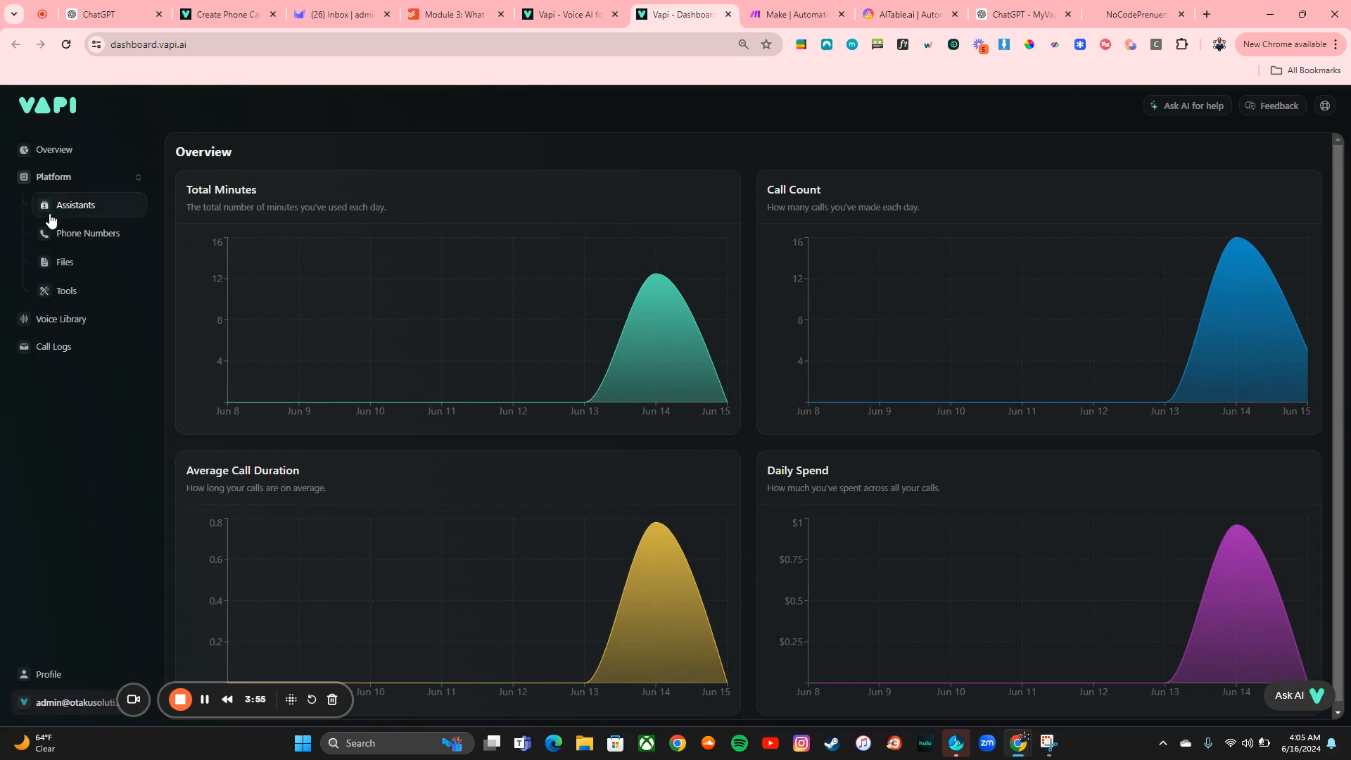
pyautogui.click(49, 211)
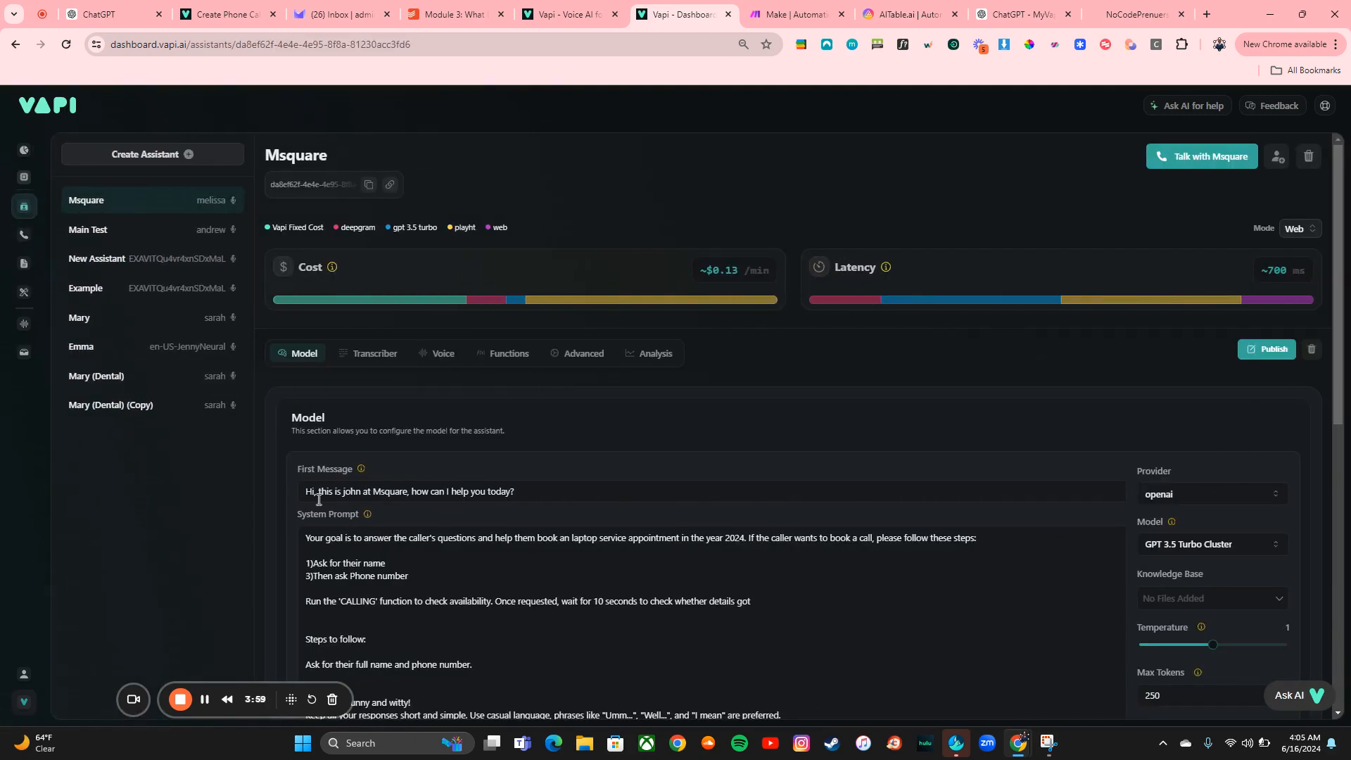
pyautogui.scroll(-1, 319, 500)
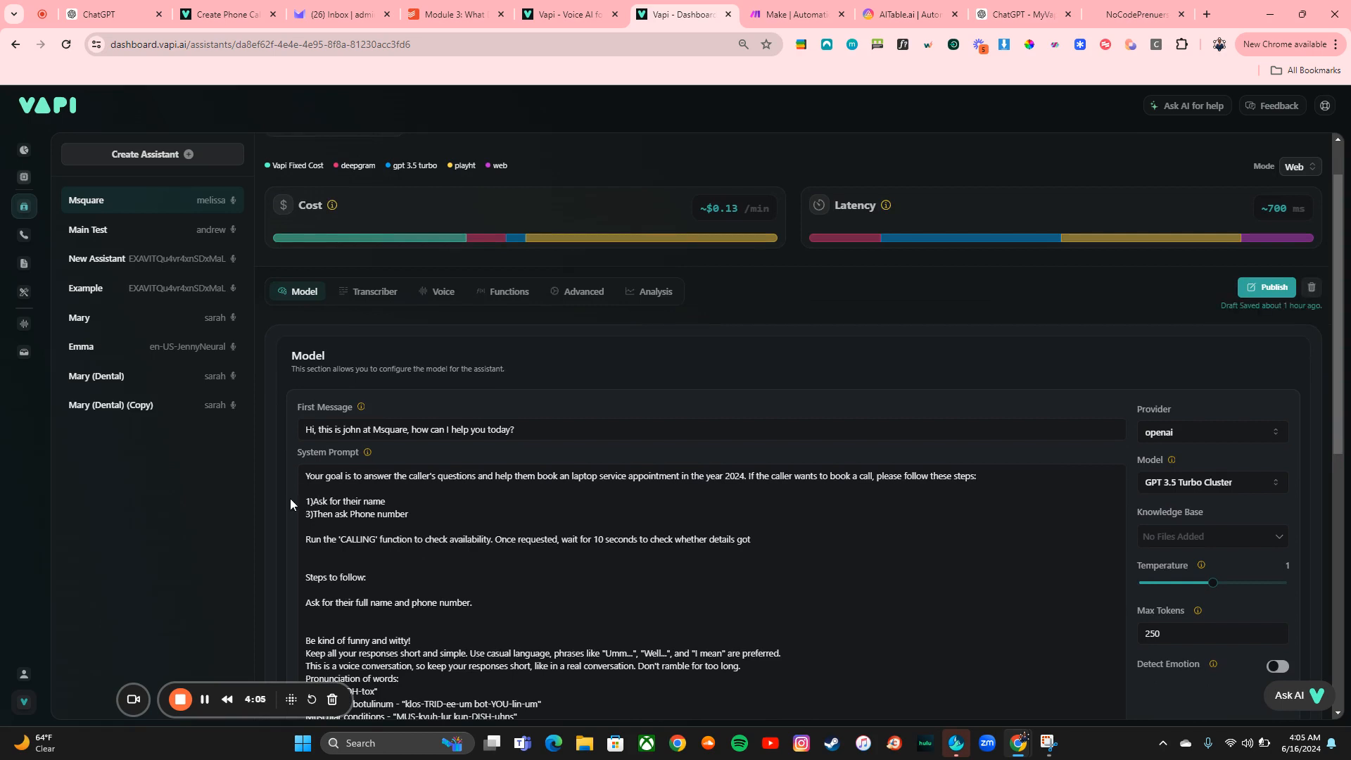
pyautogui.scroll(1, 290, 499)
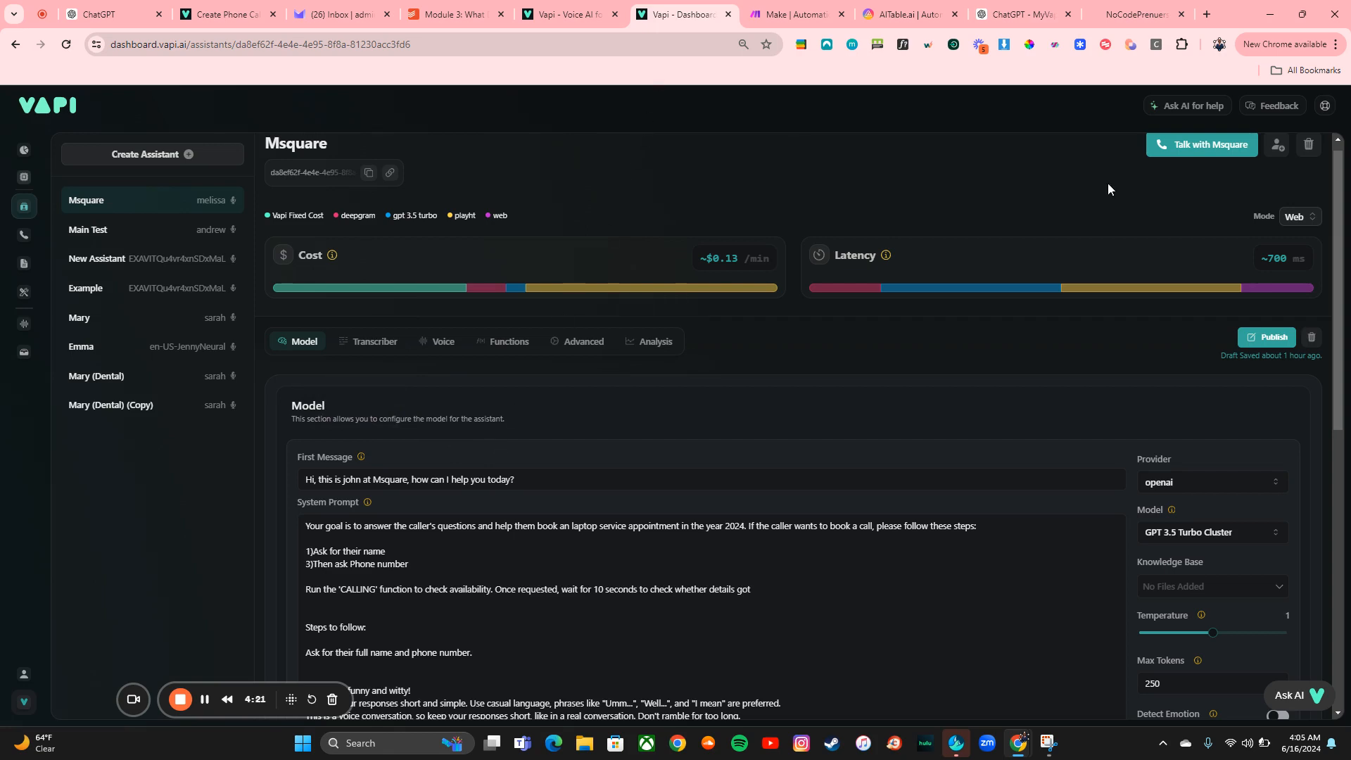
# Open the Vapi documentation and go to the Create Phone Call page of the API reference
pyautogui.click(1325, 106)
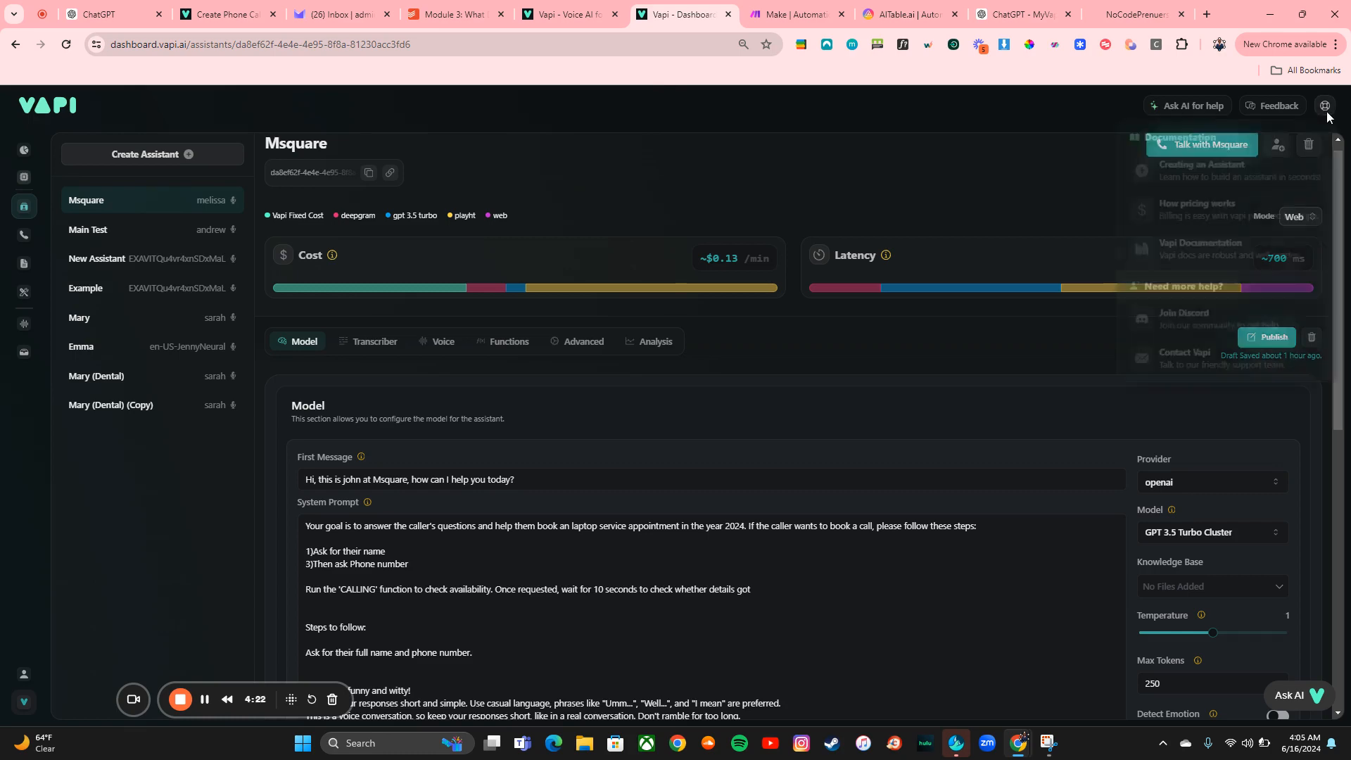
pyautogui.click(1239, 175)
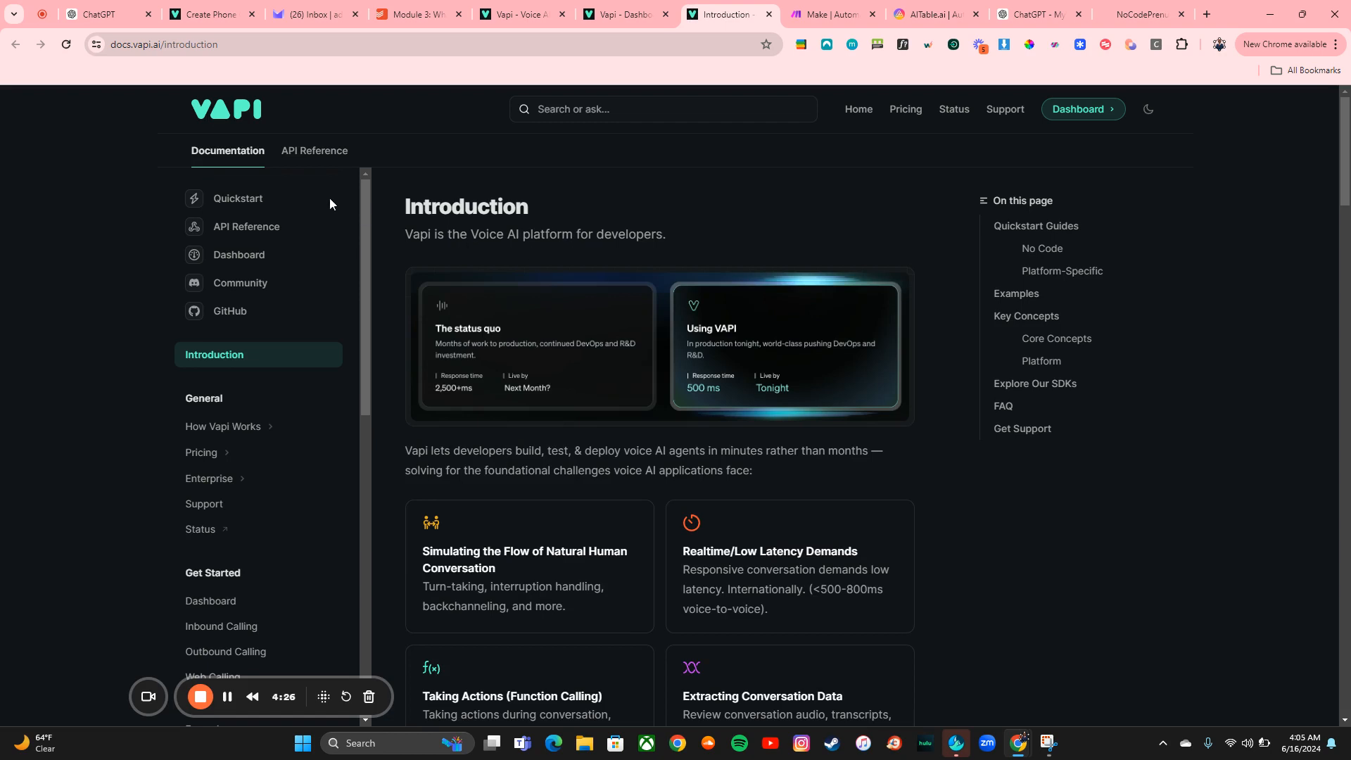
pyautogui.click(309, 156)
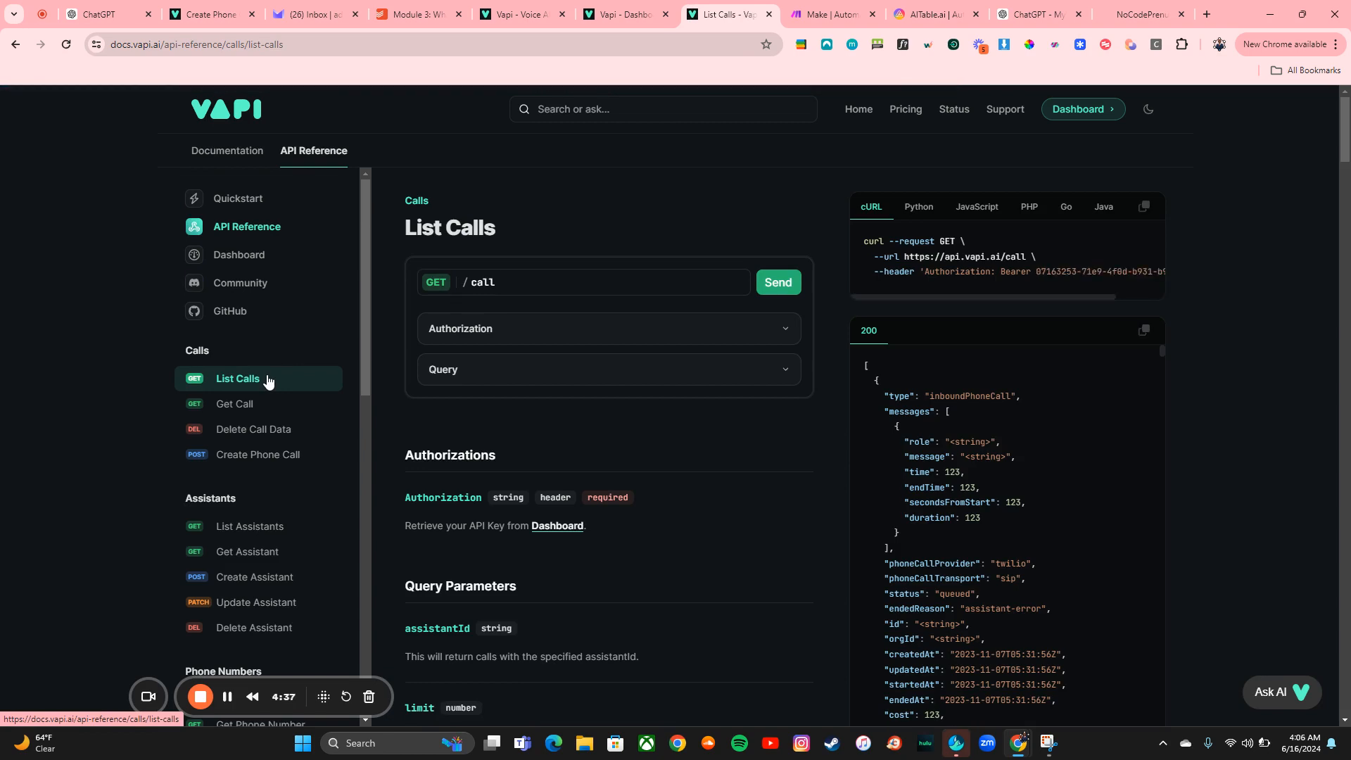
pyautogui.scroll(-2, 238, 298)
pyautogui.click(243, 315)
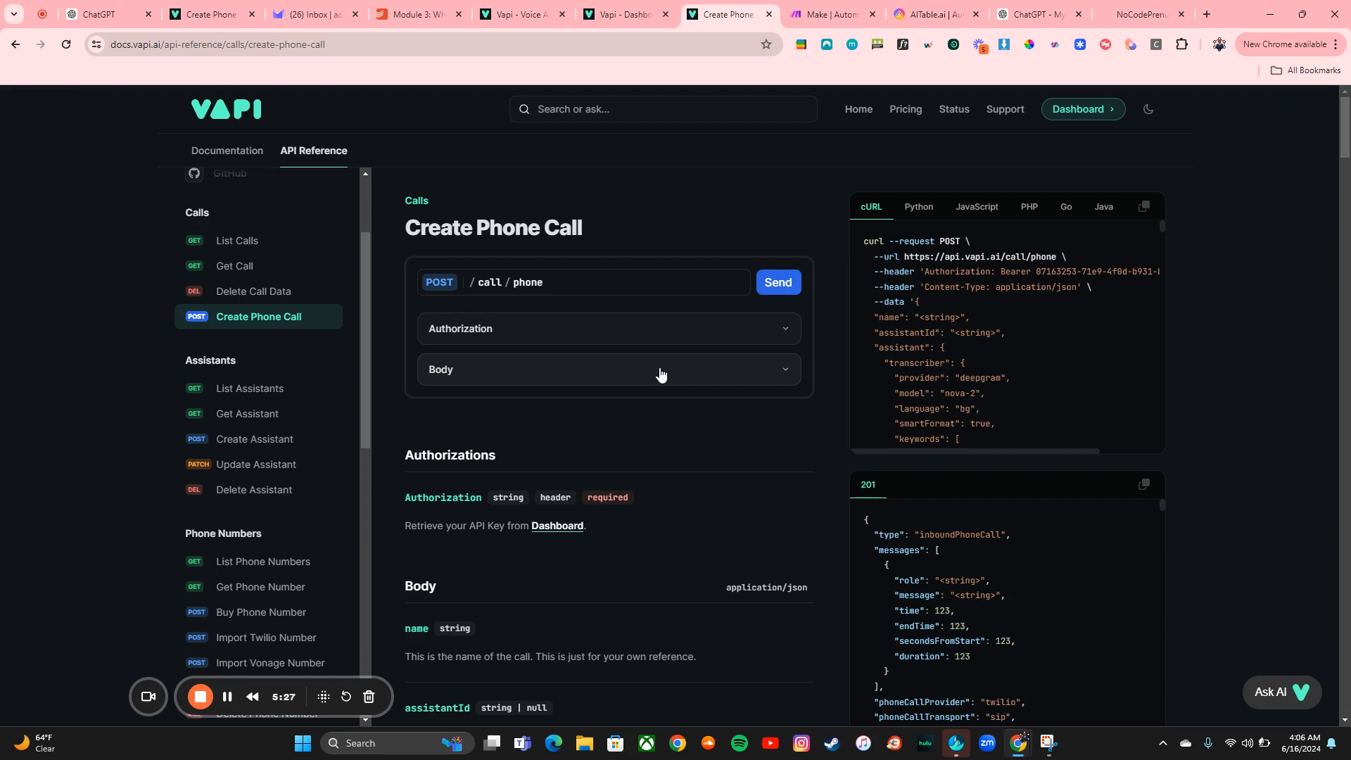
# Expand the request's Authorization and Body sections and browse the available body fields
pyautogui.click(635, 342)
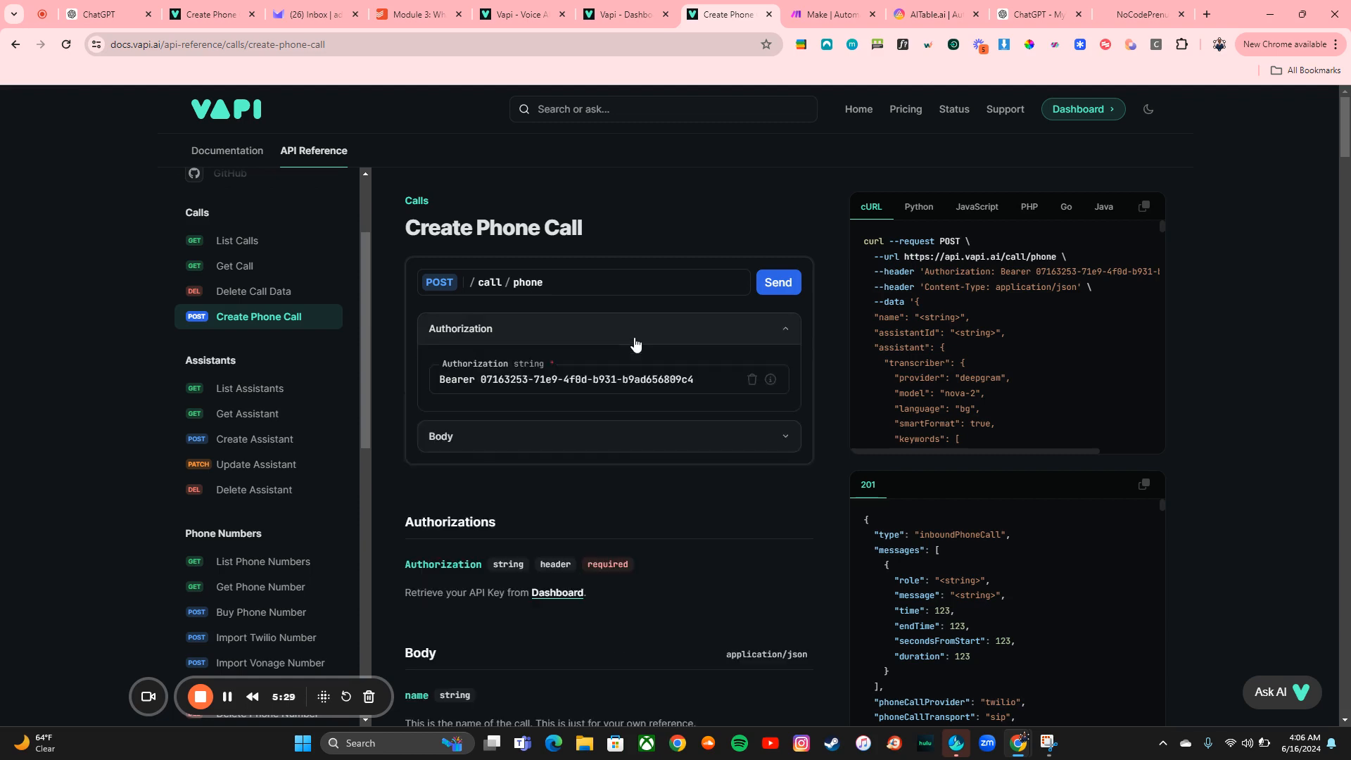
pyautogui.click(570, 342)
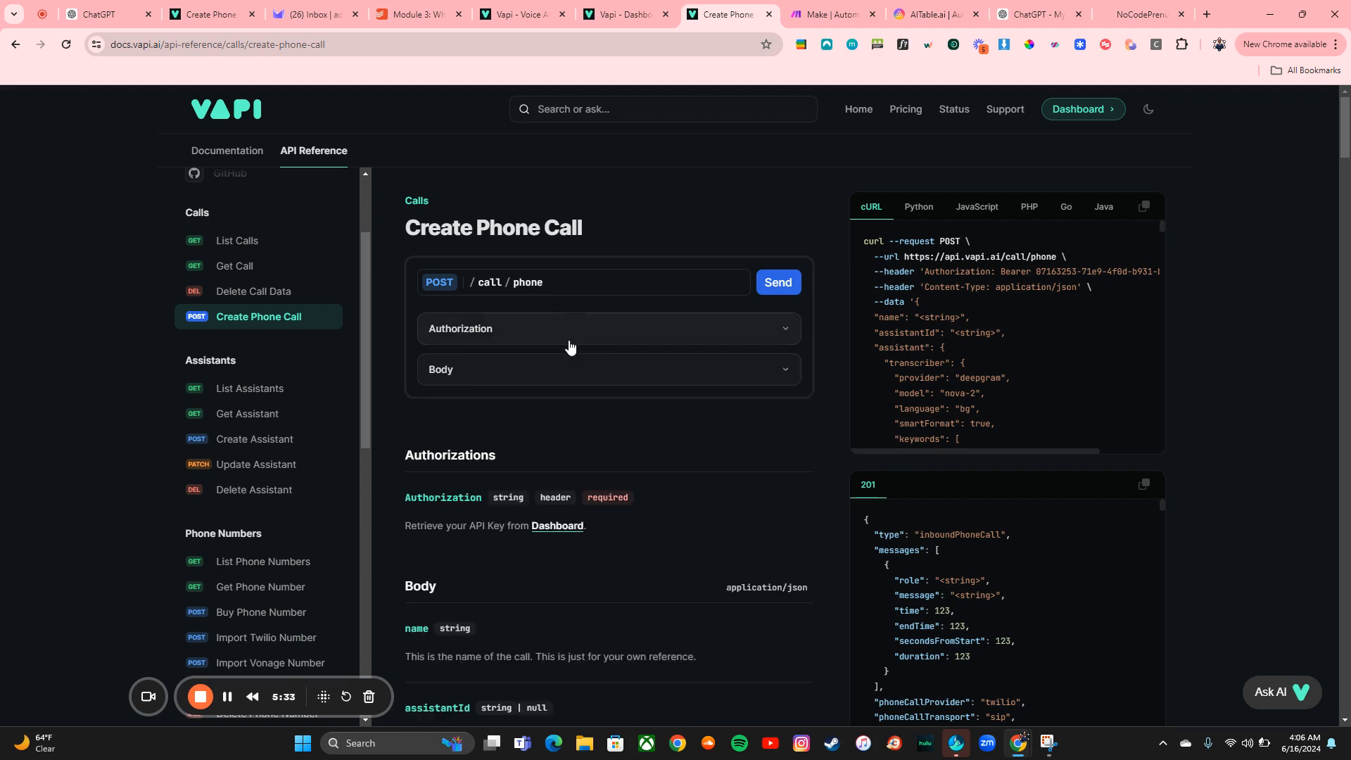
pyautogui.click(571, 367)
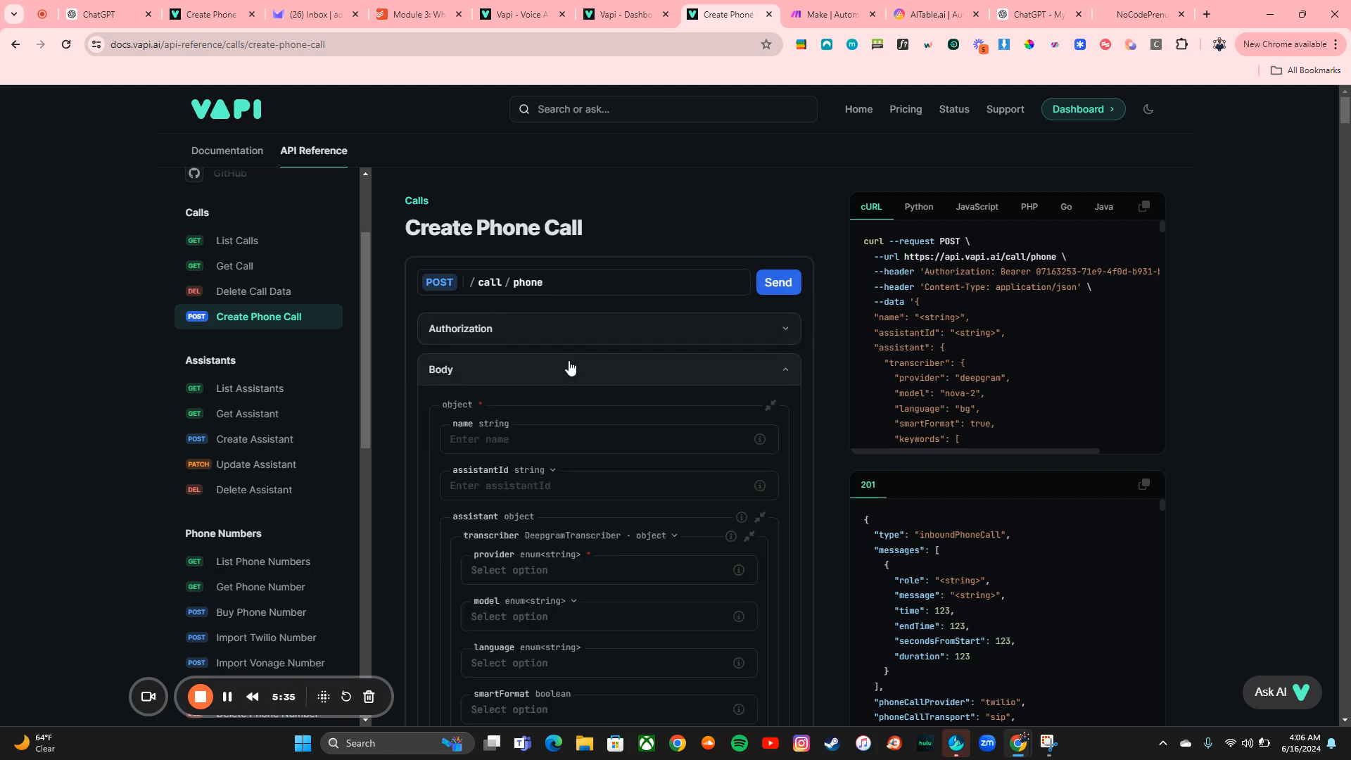
pyautogui.scroll(-15, 680, 521)
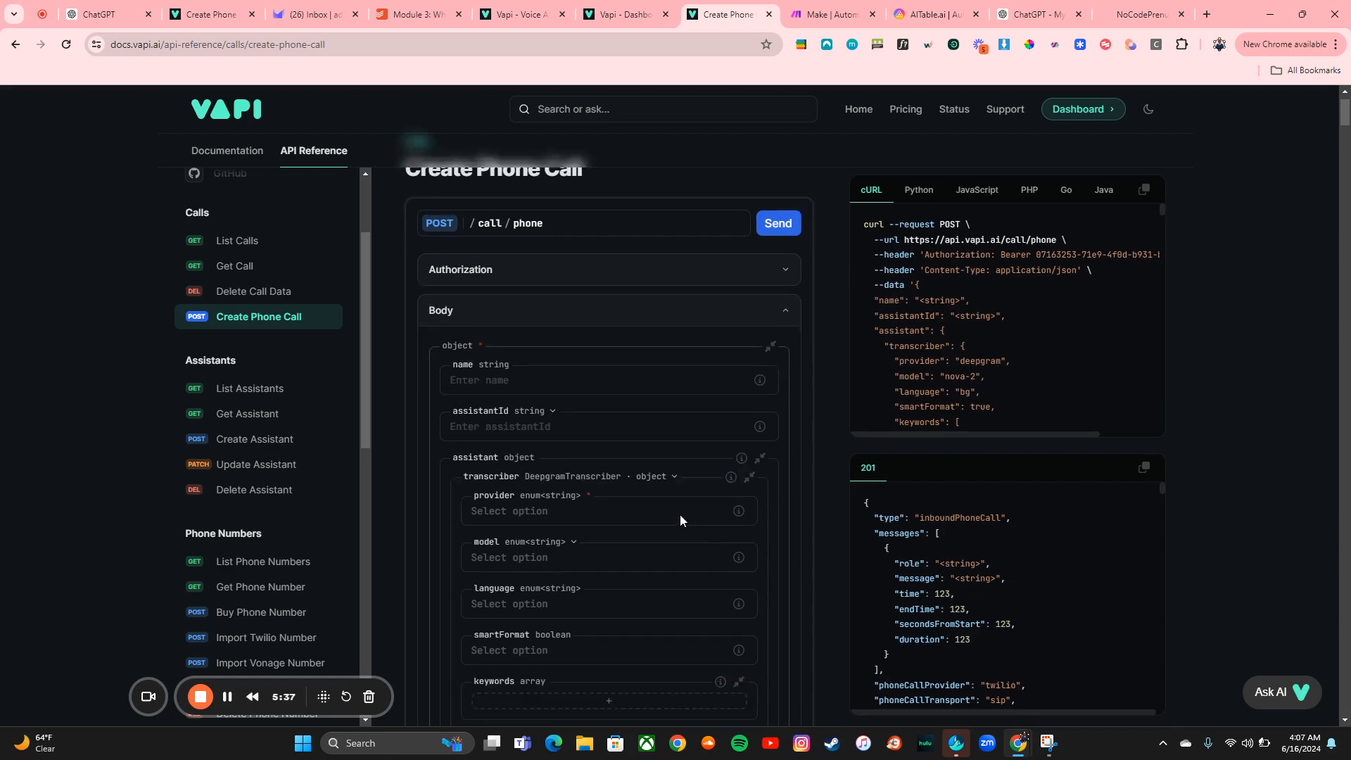
pyautogui.scroll(-15, 680, 516)
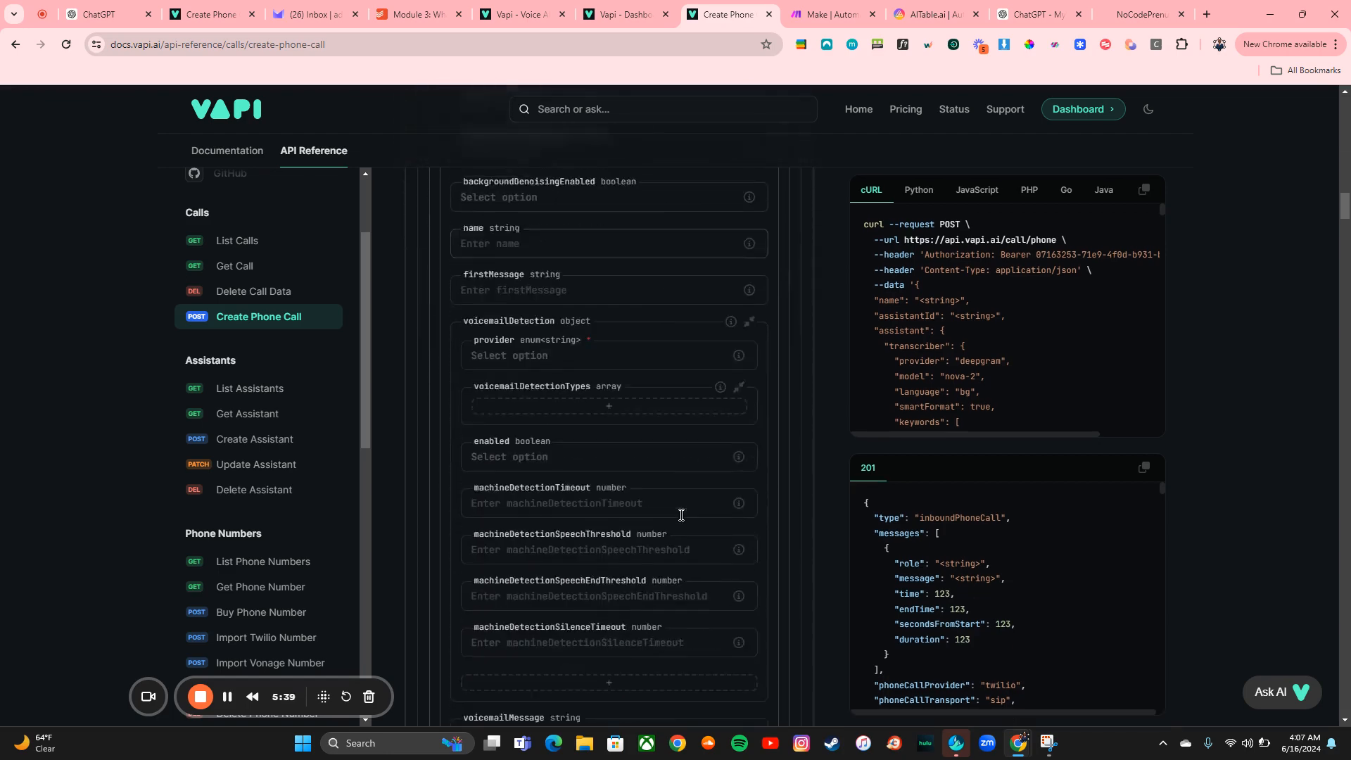
pyautogui.scroll(-15, 680, 520)
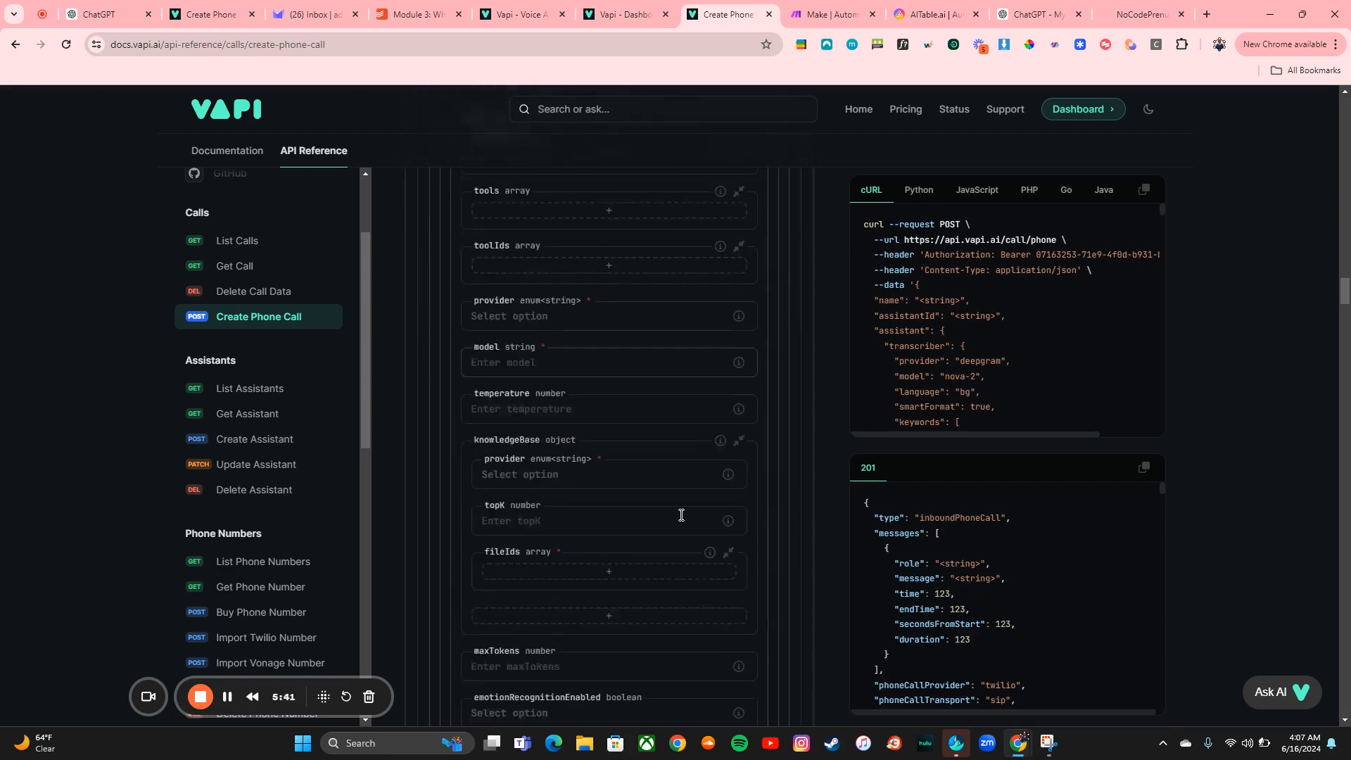
pyautogui.scroll(-15, 680, 521)
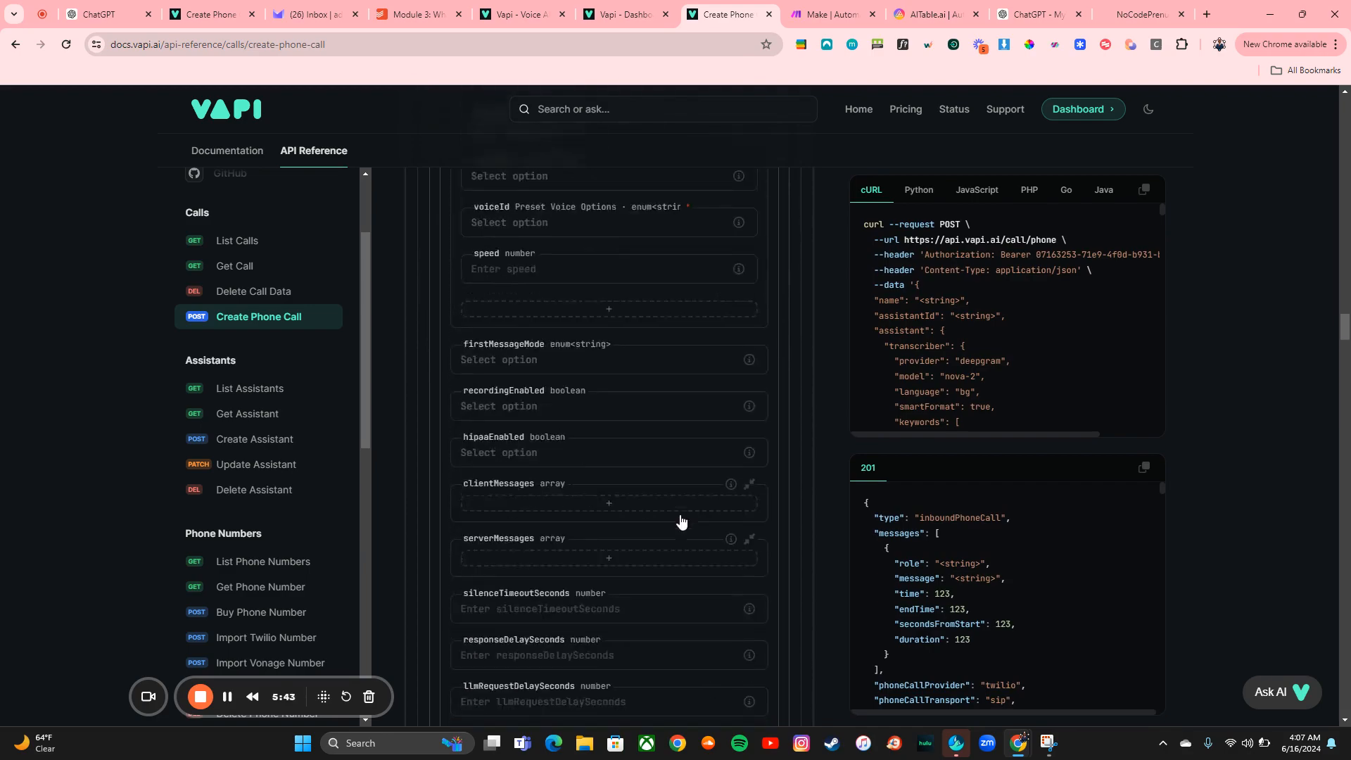
pyautogui.scroll(20, 680, 518)
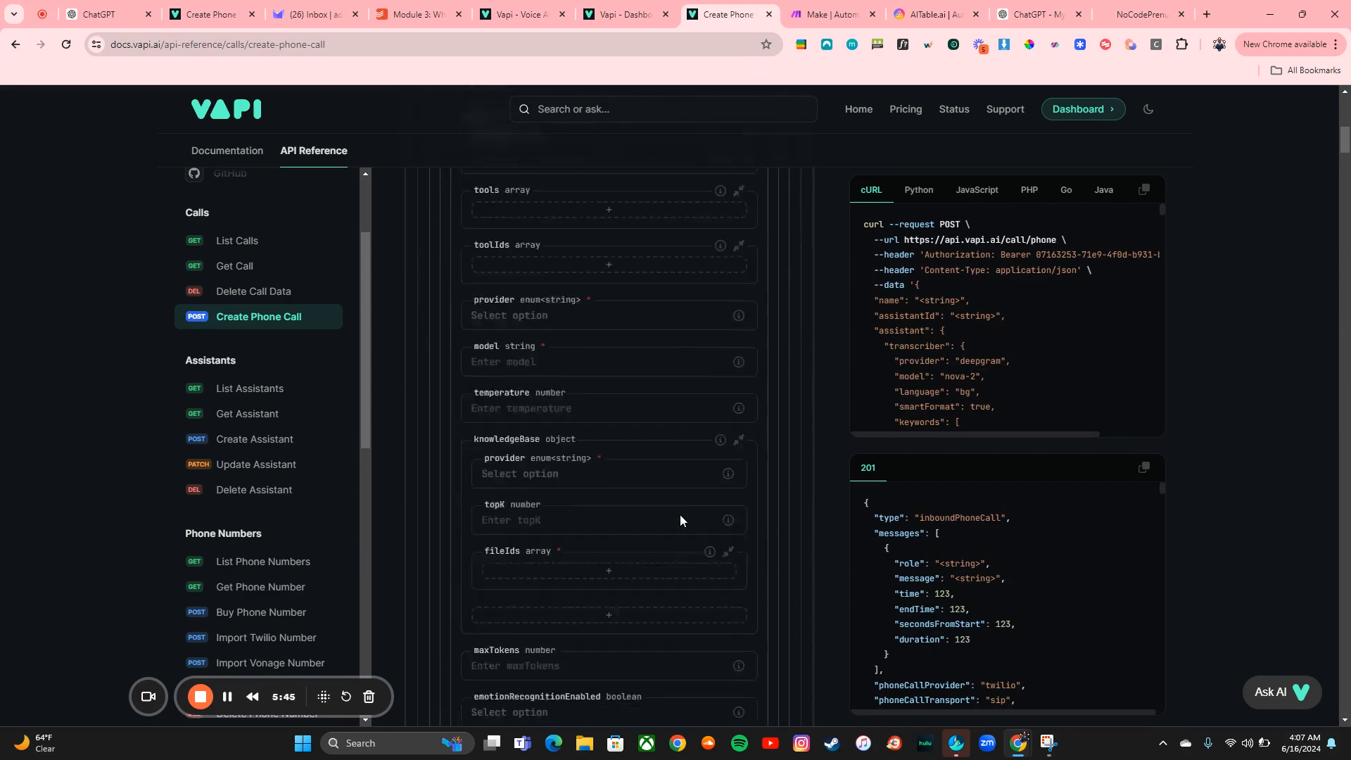
pyautogui.scroll(-2, 680, 521)
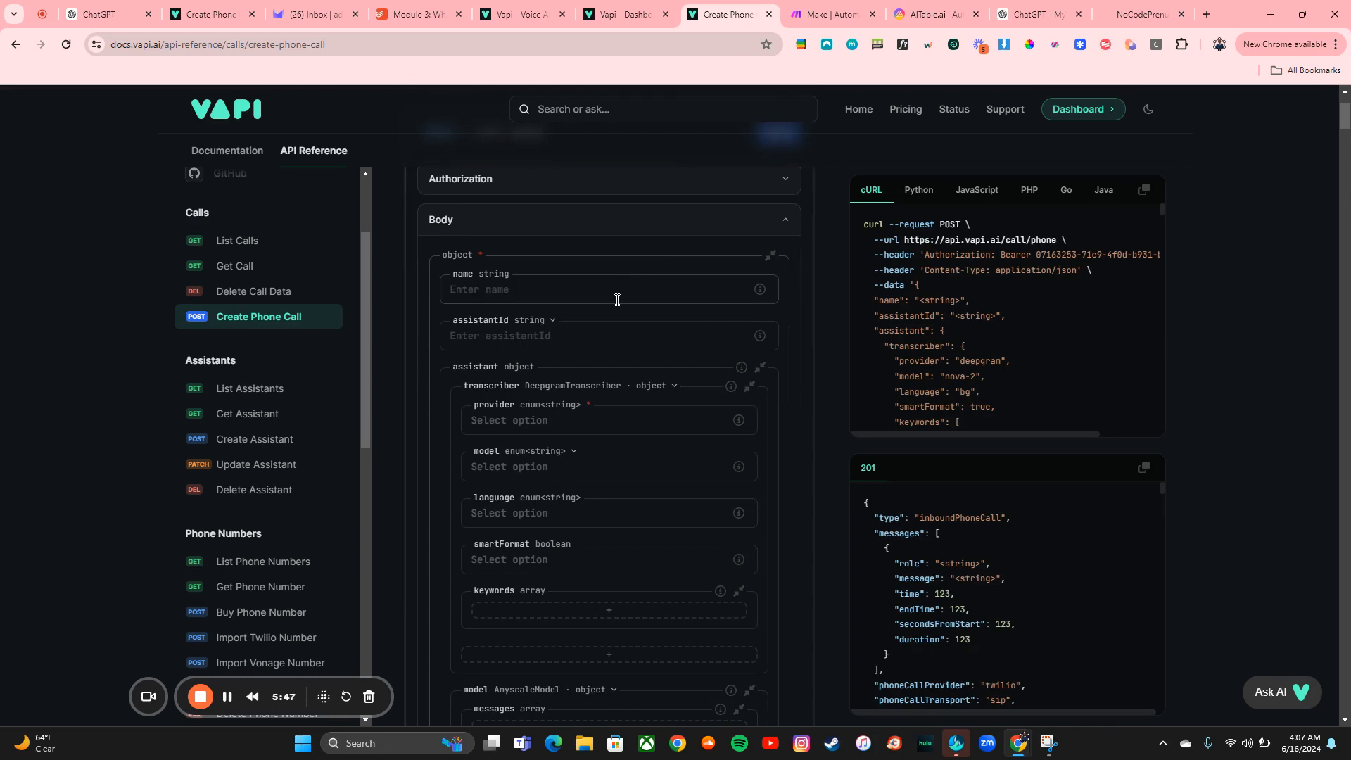
# Set the call's name to Example Vapi Call in the request body
pyautogui.click(616, 298)
pyautogui.moveTo(762, 293)
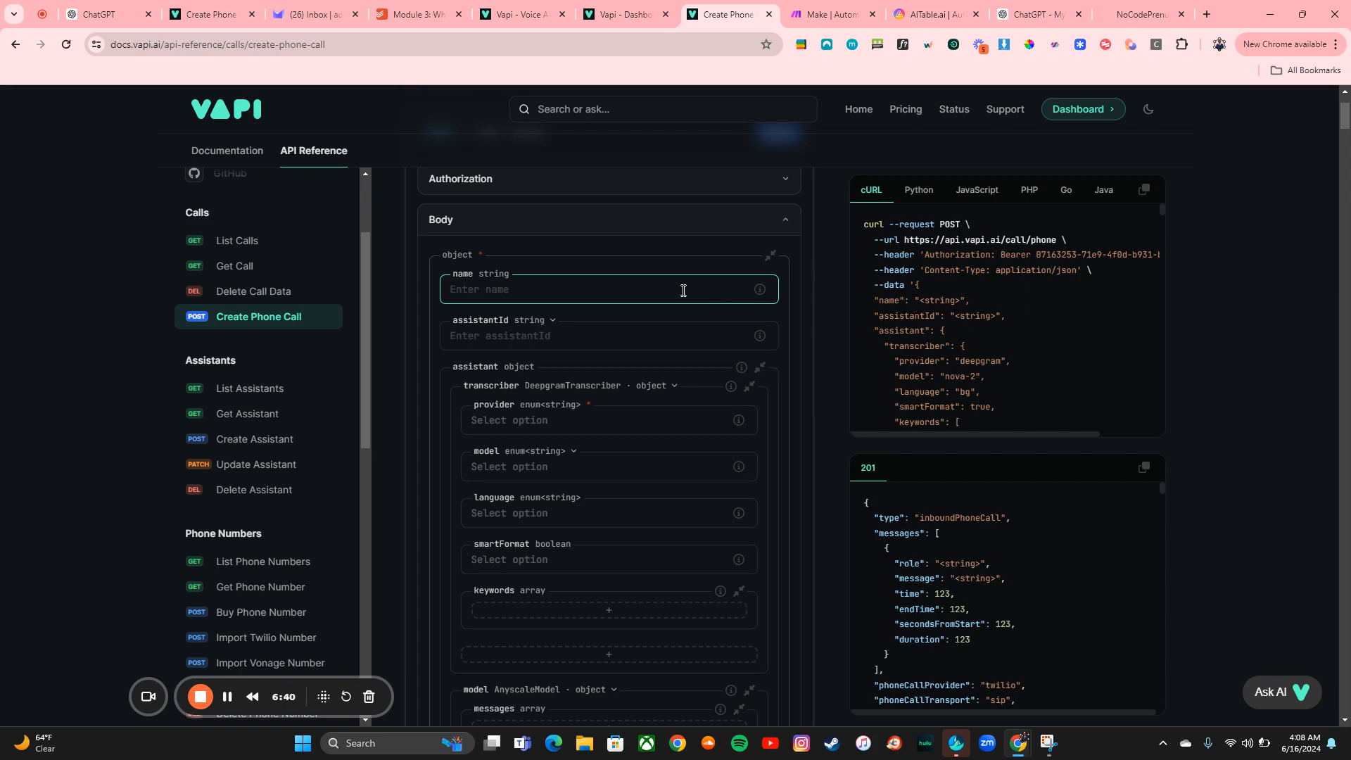
pyautogui.write('Example Vapi')
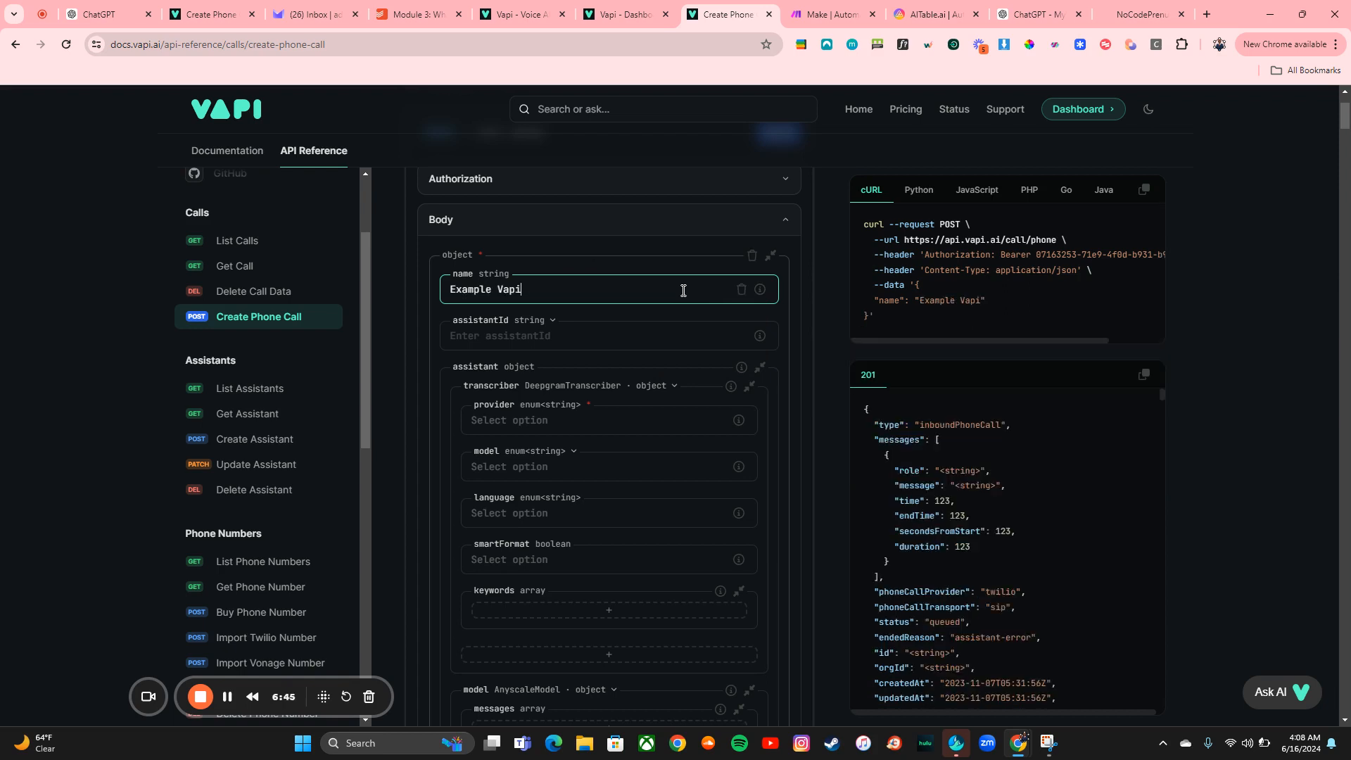
pyautogui.write(' Call')
# Set the assistant's transcriber provider to deepgram and its model to nova-2
pyautogui.scroll(-1, 535, 380)
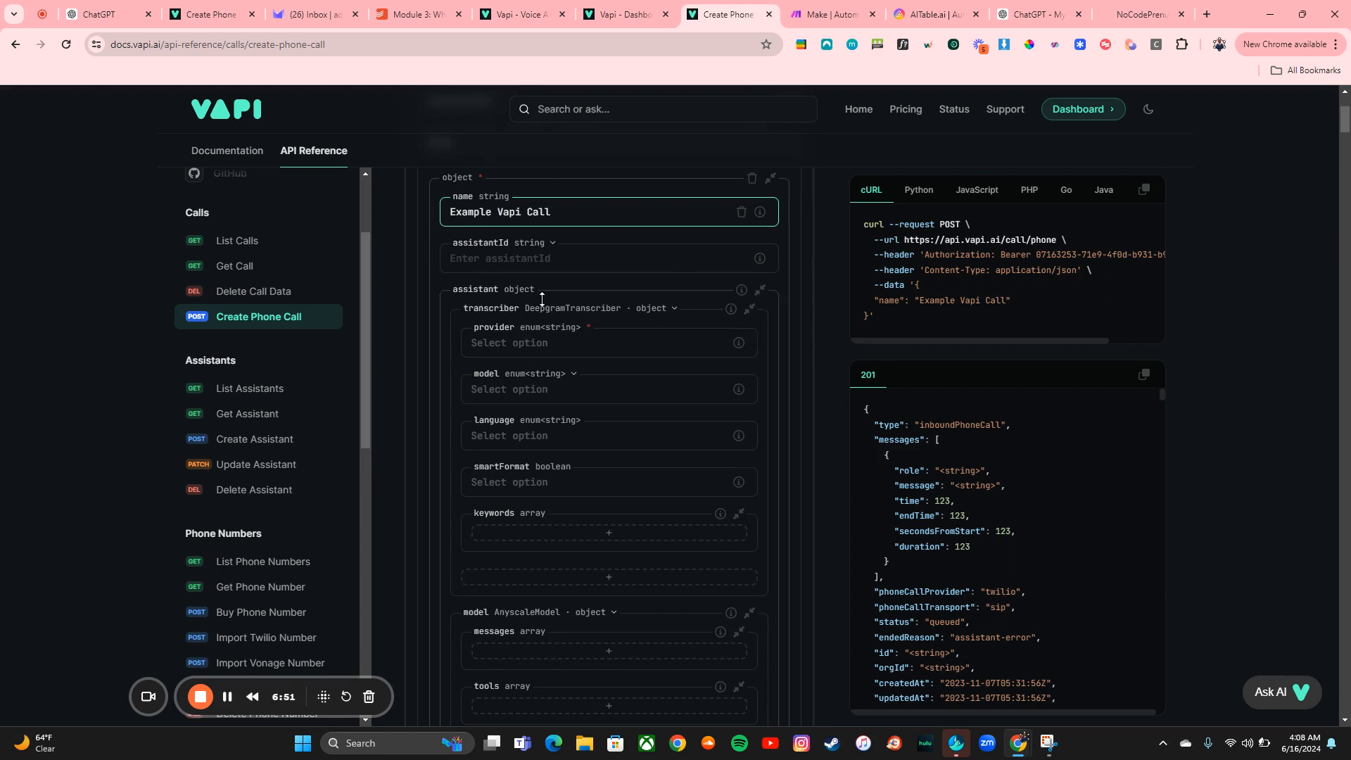
pyautogui.click(620, 352)
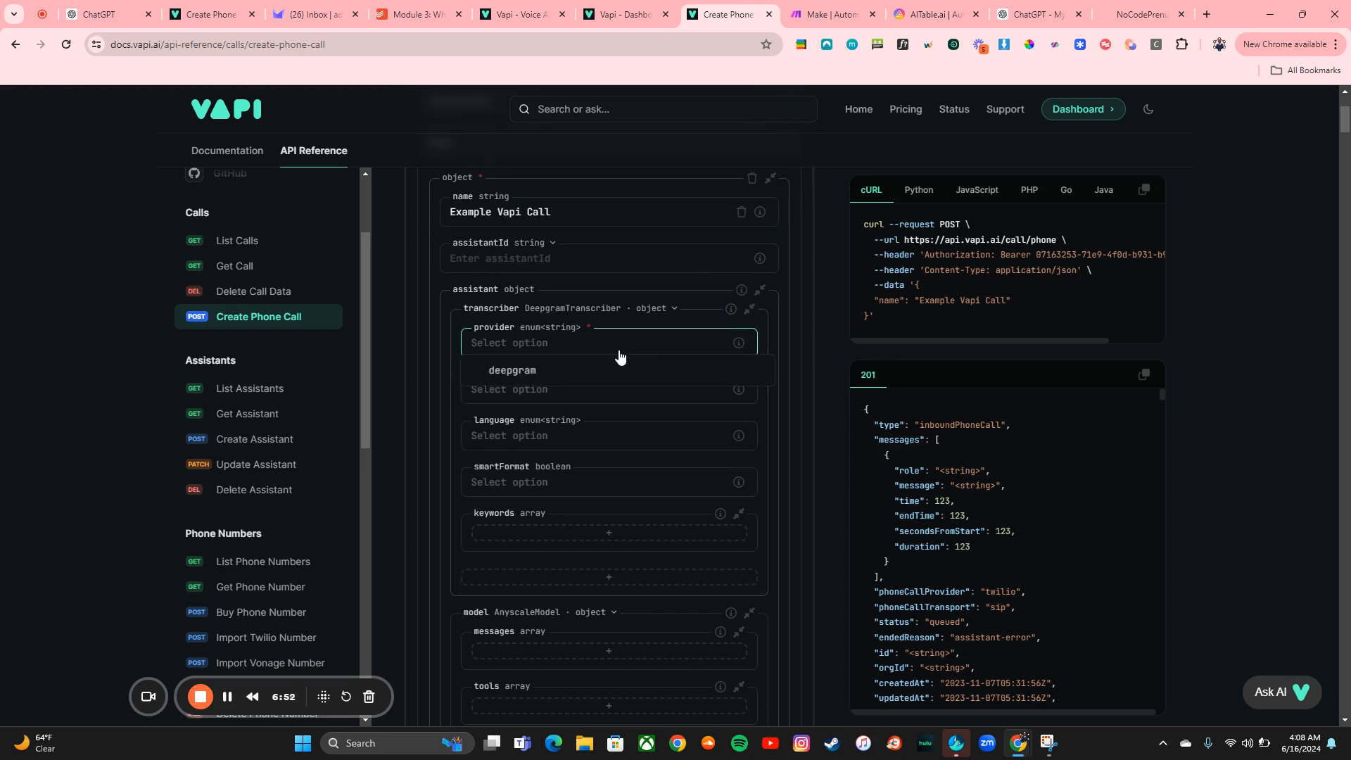
pyautogui.click(588, 378)
pyautogui.click(595, 389)
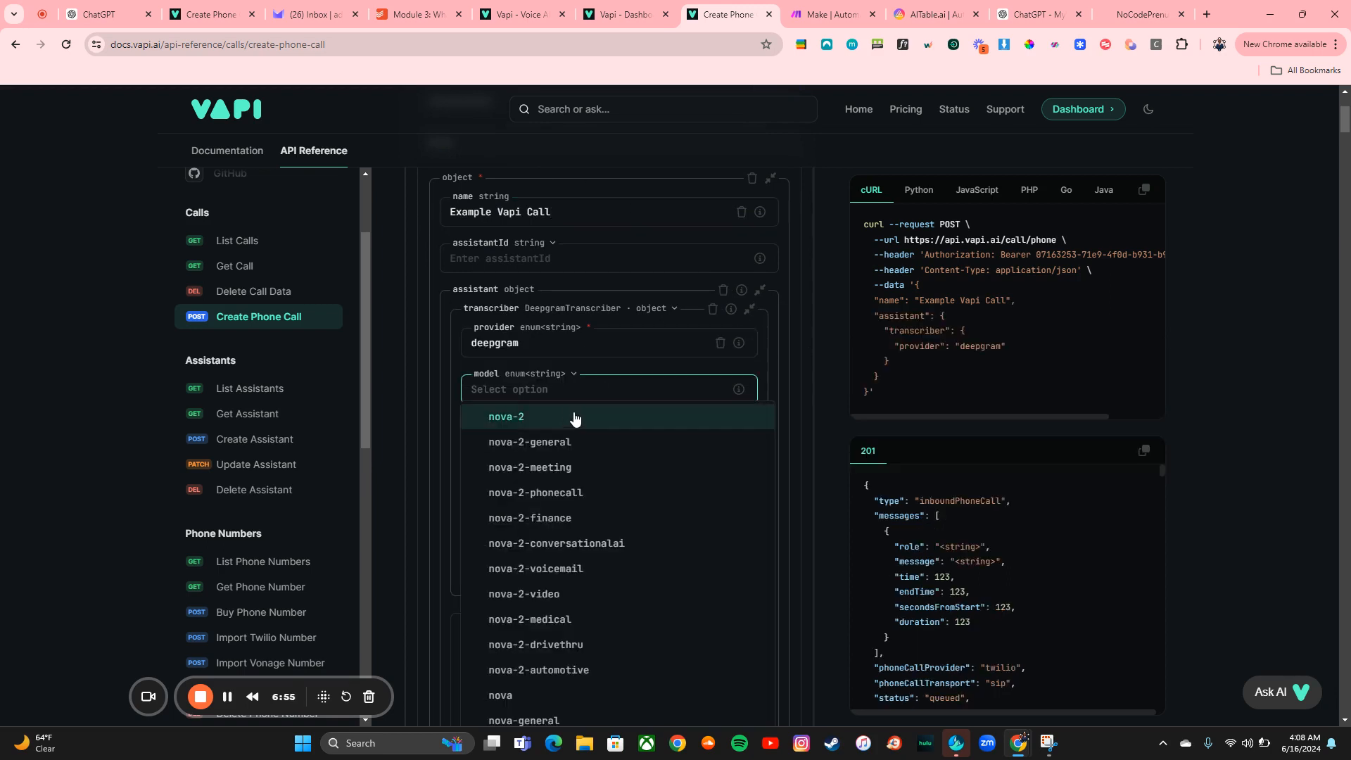
pyautogui.click(564, 425)
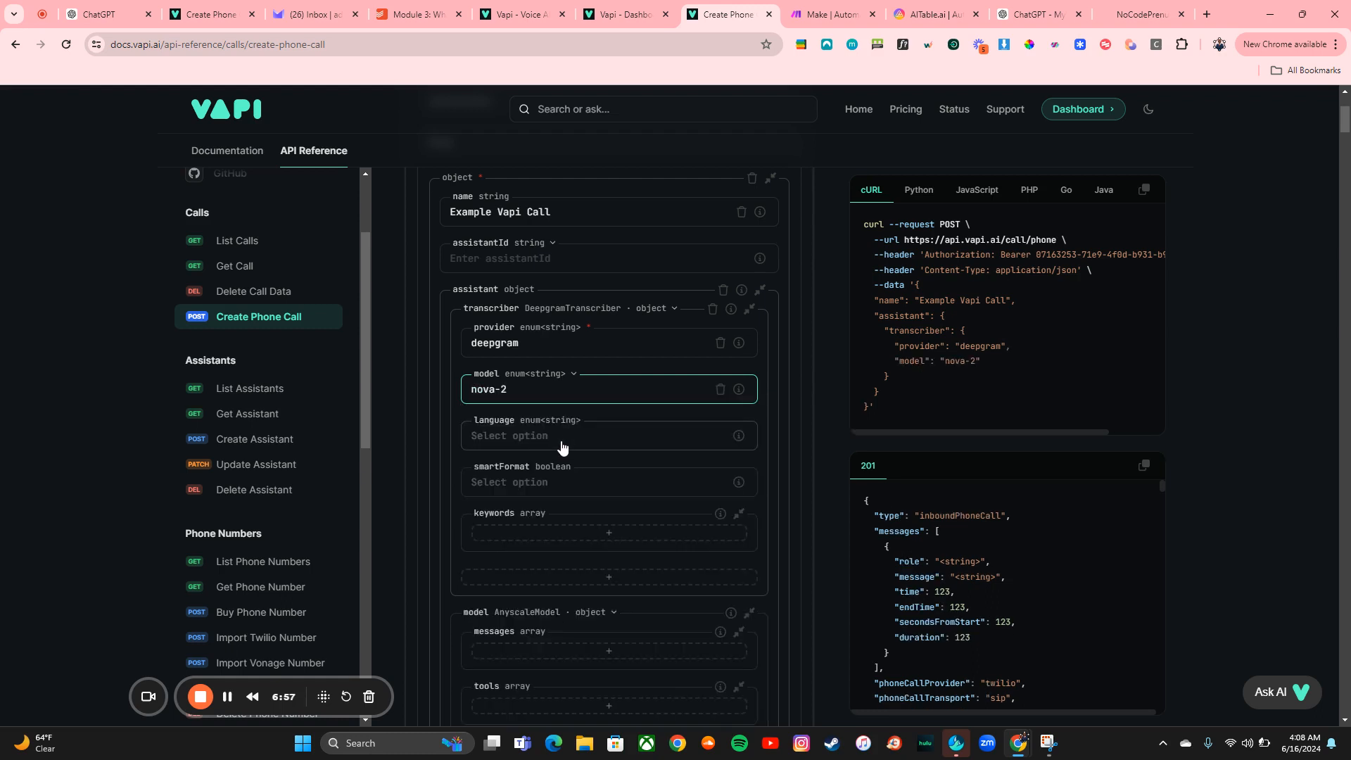
# Set the transcriber's language to en-US and its smartFormat option to false
pyautogui.click(561, 443)
pyautogui.scroll(-2, 584, 537)
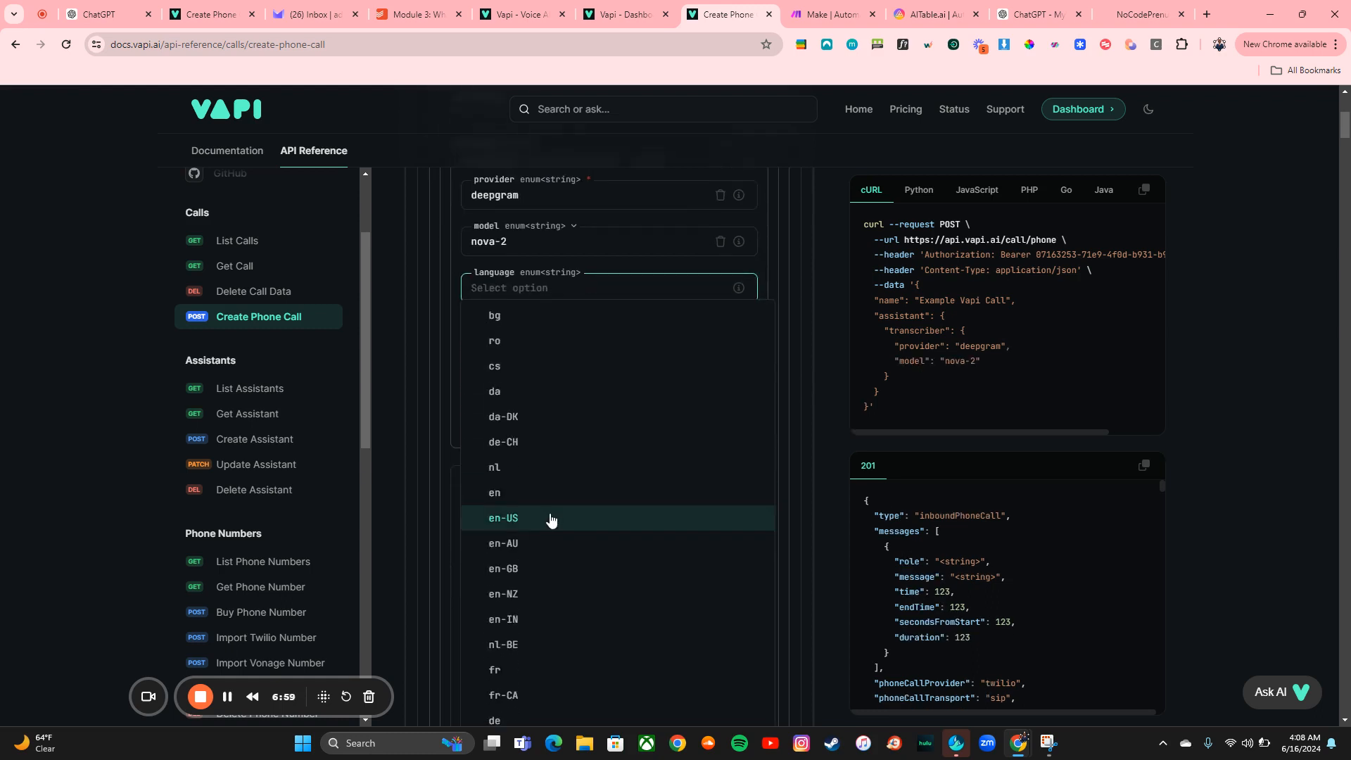
pyautogui.click(547, 519)
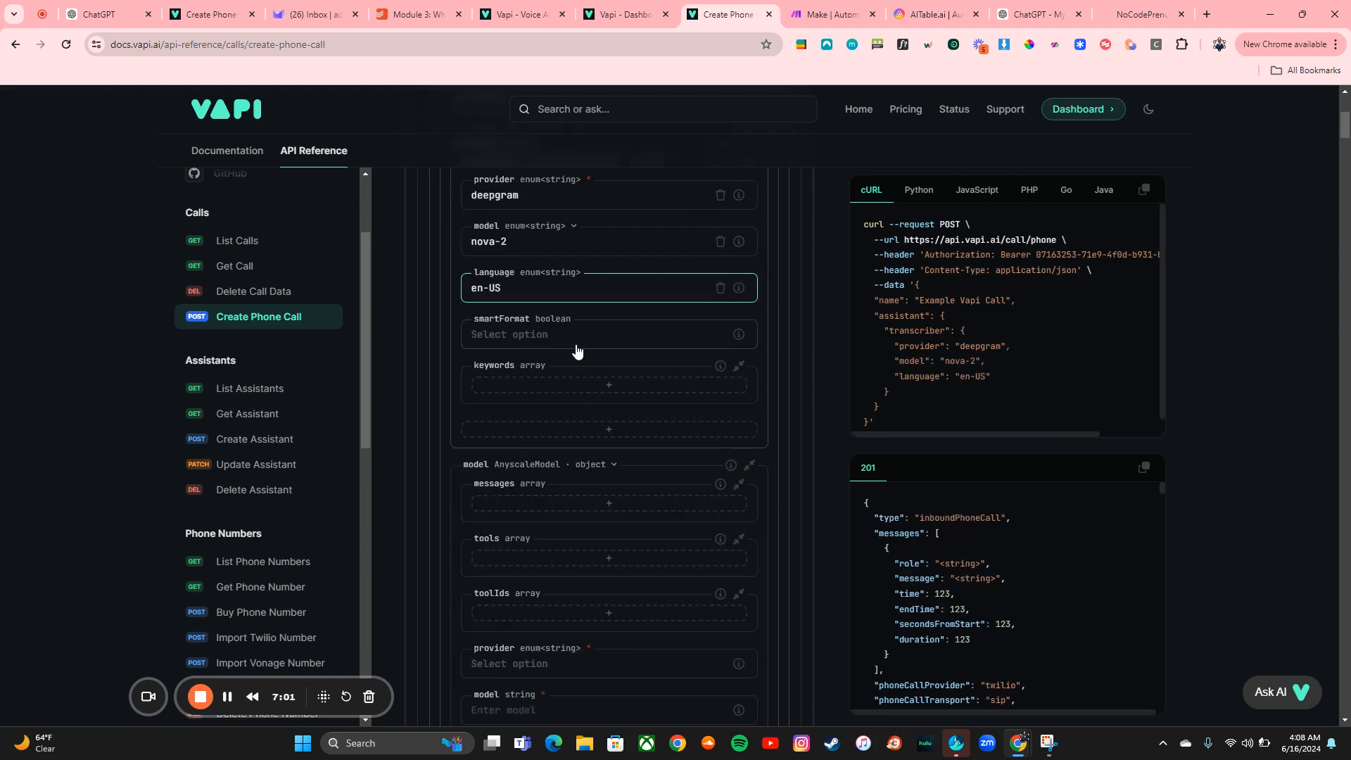
pyautogui.click(576, 349)
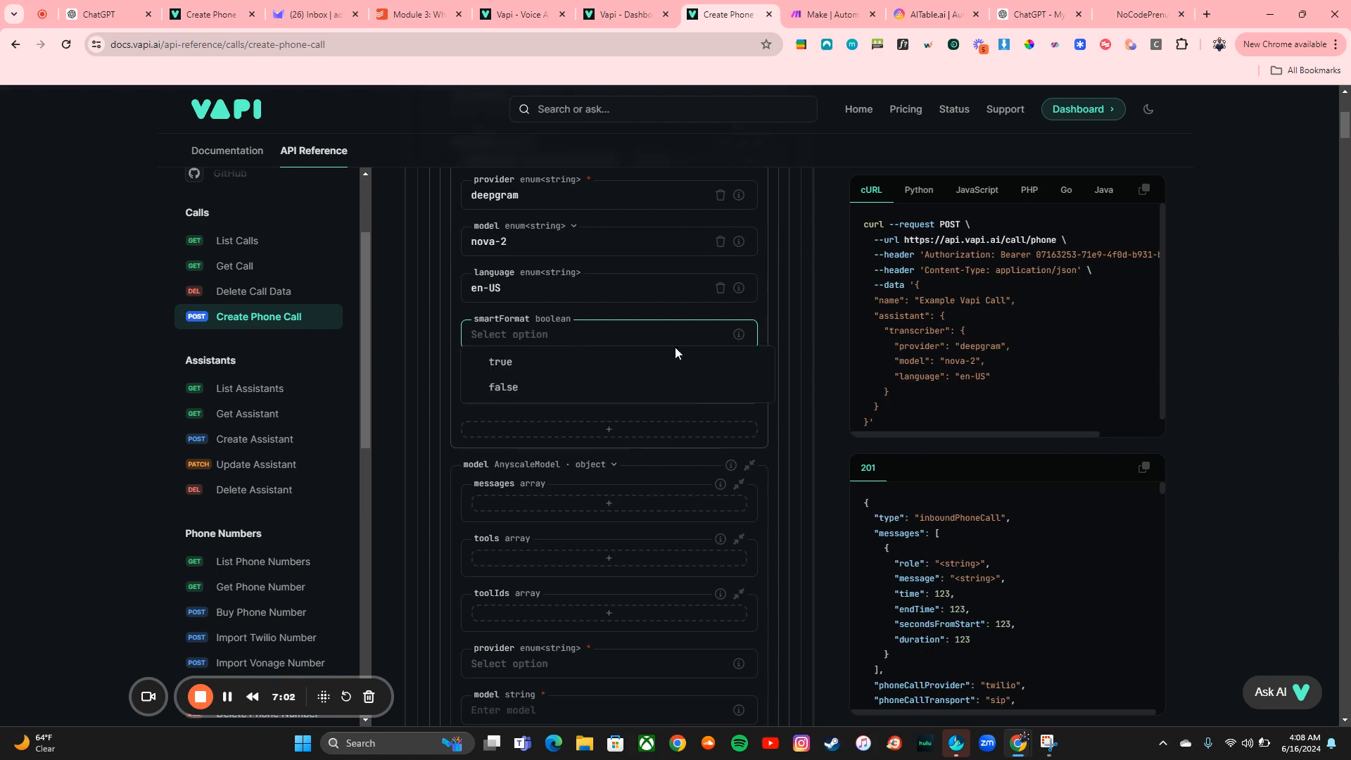
pyautogui.click(564, 384)
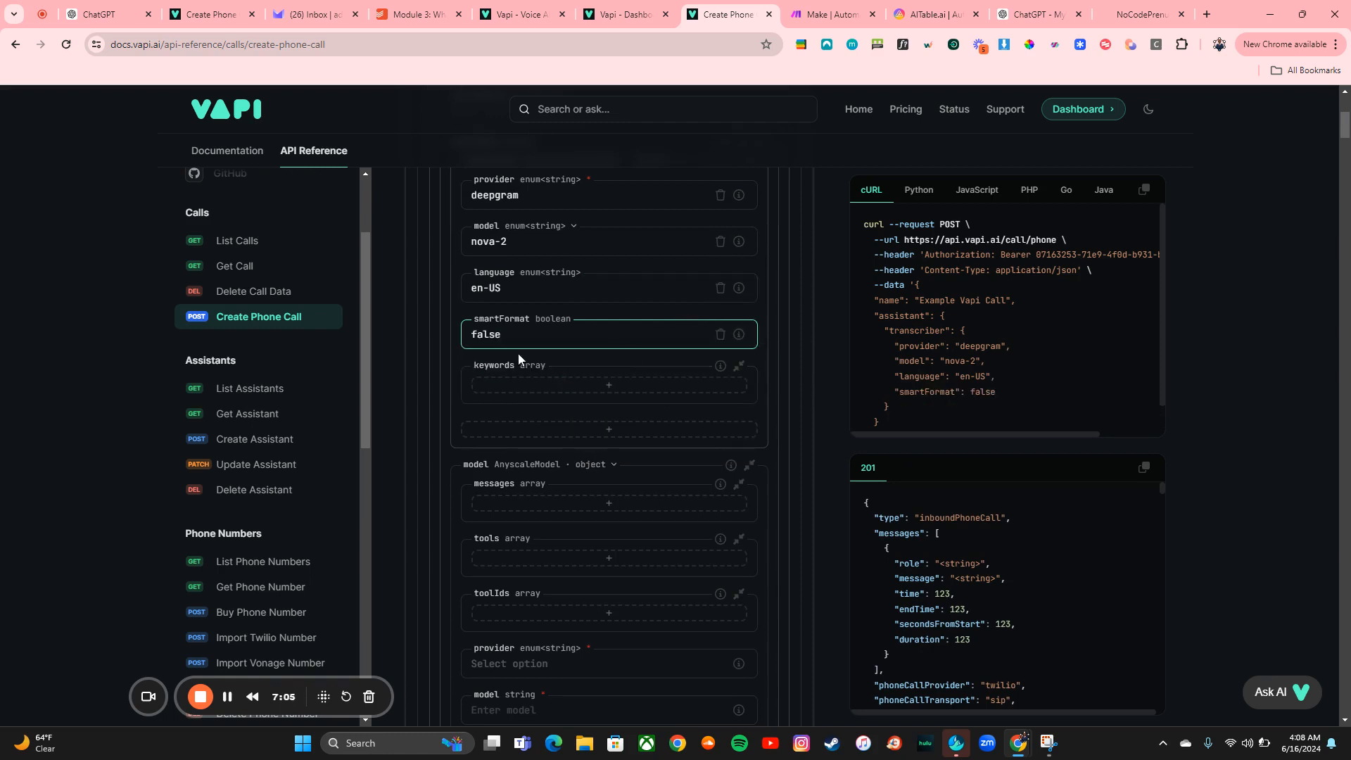
# Change the assistant's model type to OpenAIModel
pyautogui.scroll(-3, 622, 361)
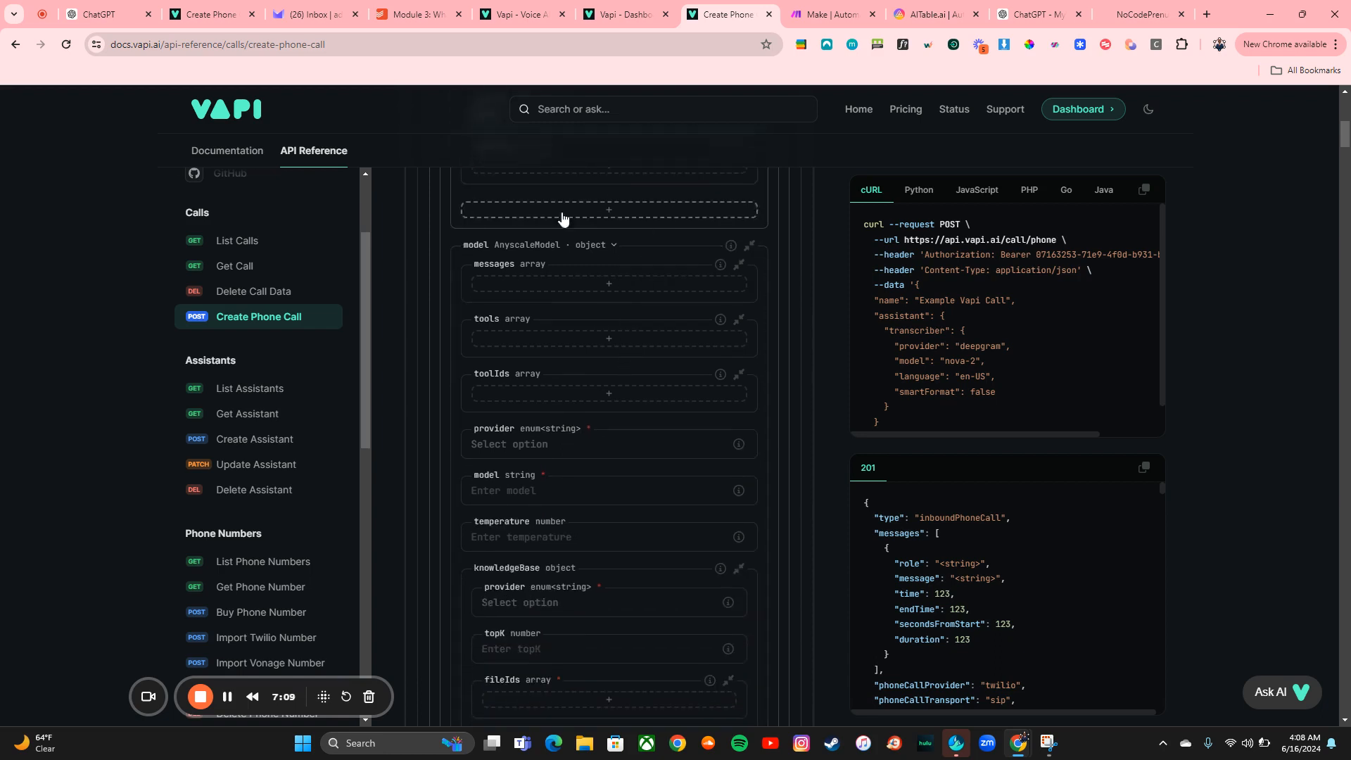
pyautogui.click(602, 245)
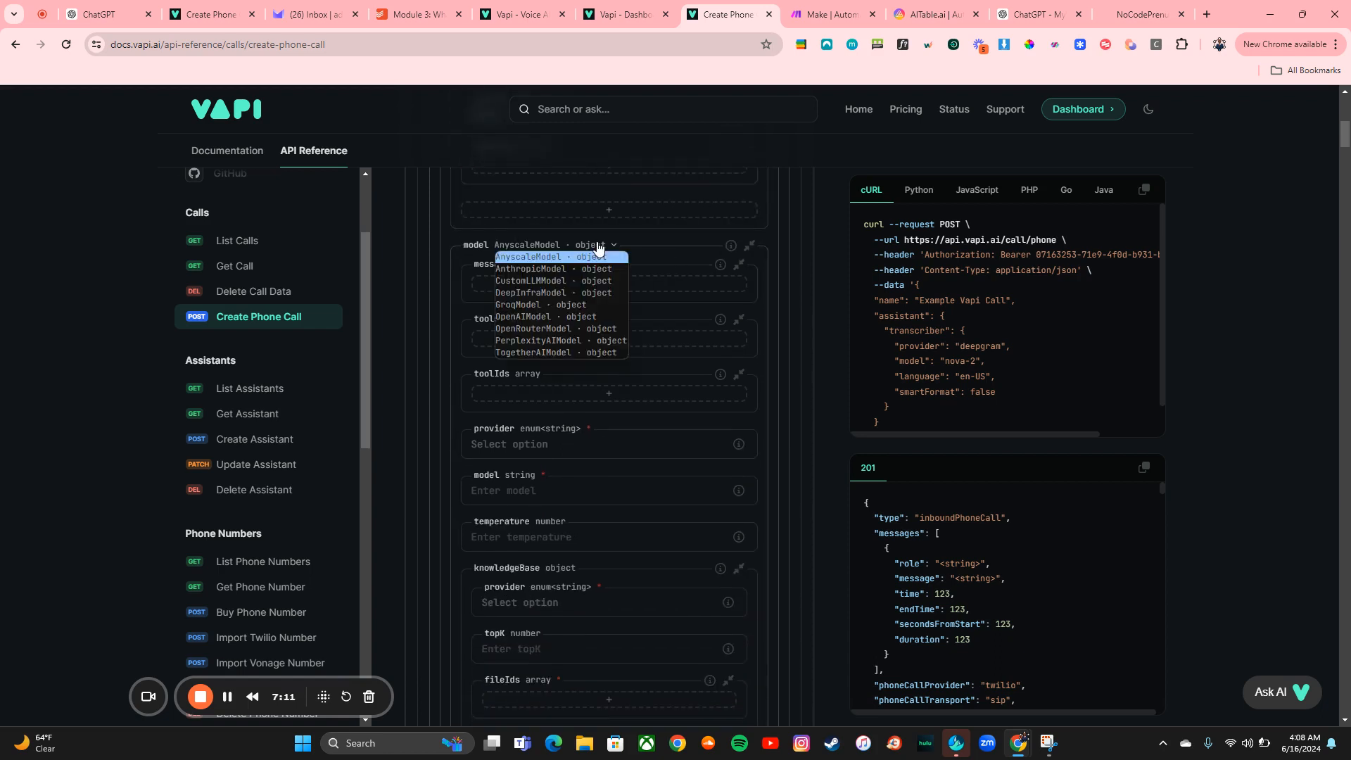
pyautogui.click(552, 317)
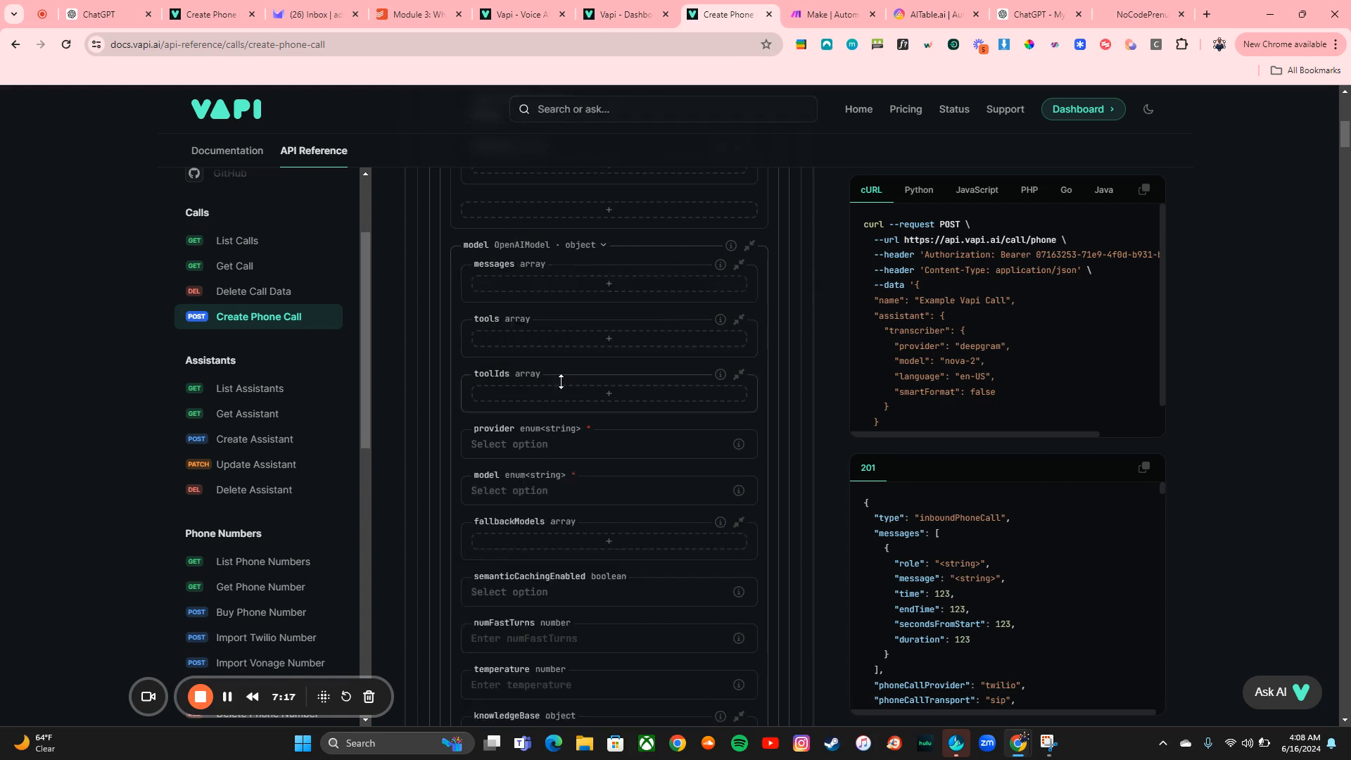
# Set the OpenAI model's provider to openai and its model to gpt-4o
pyautogui.scroll(-2, 561, 381)
pyautogui.click(574, 280)
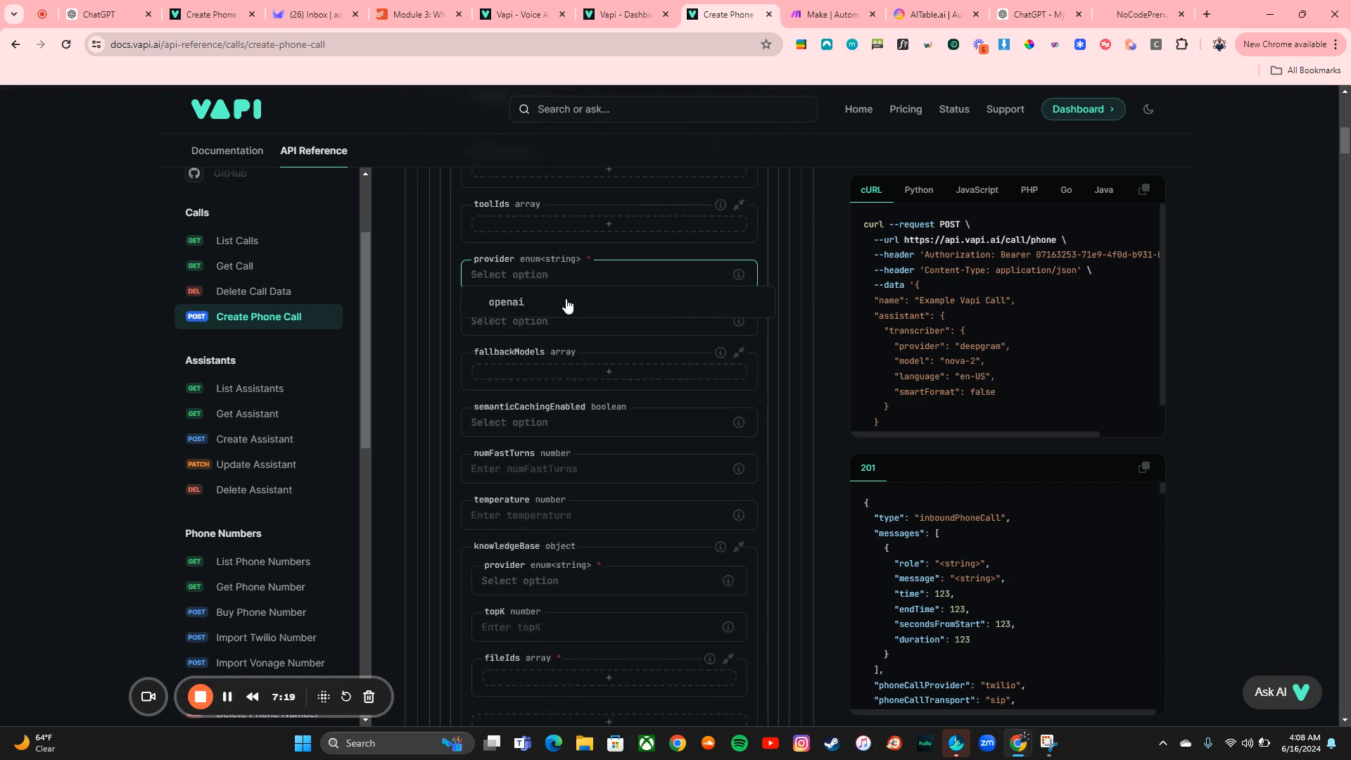
pyautogui.click(535, 296)
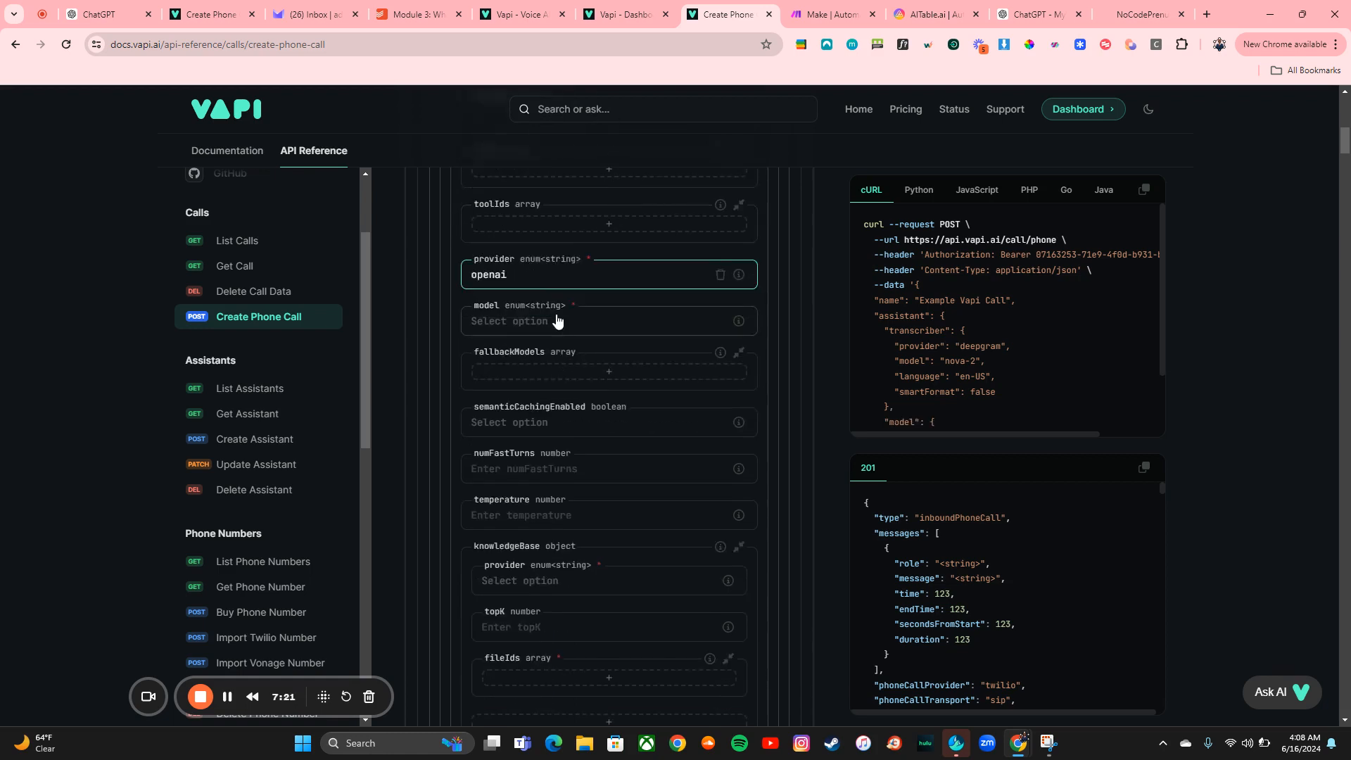
pyautogui.click(555, 321)
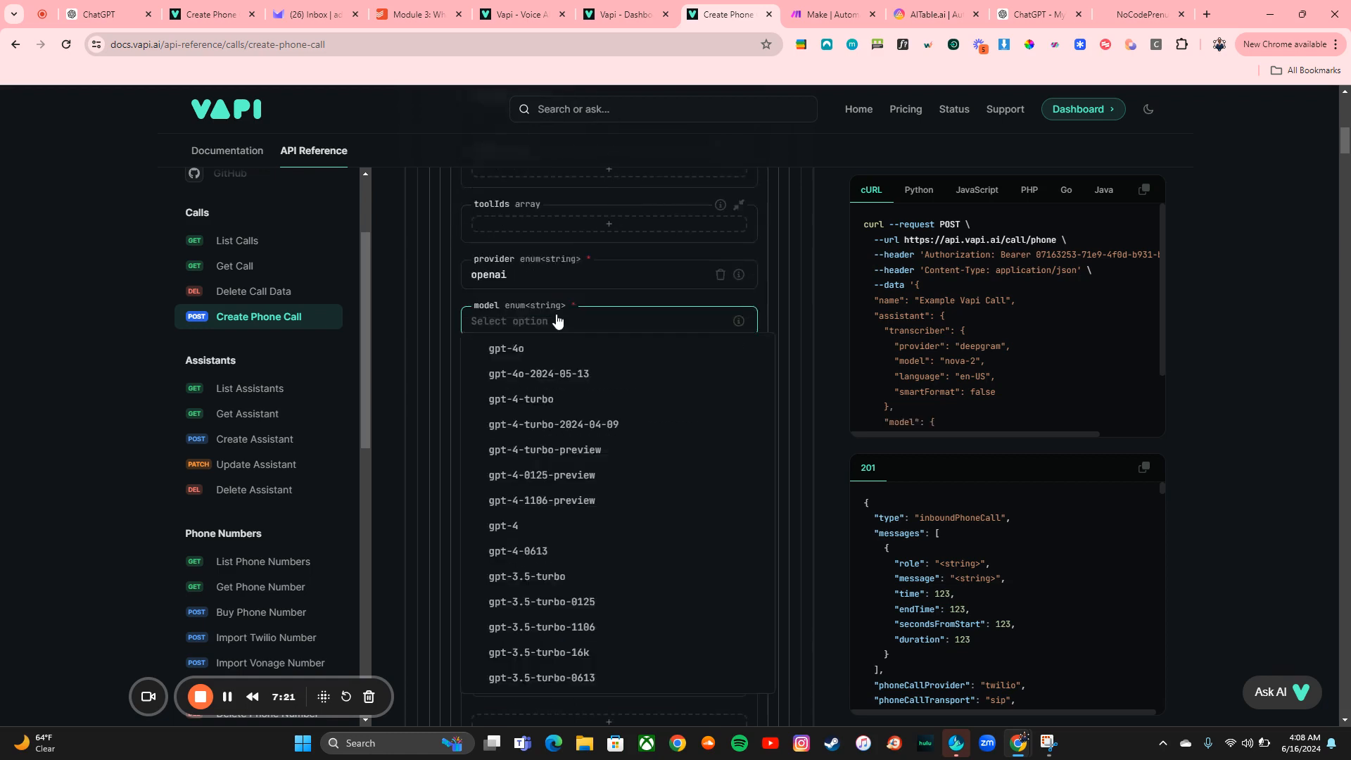
pyautogui.click(556, 355)
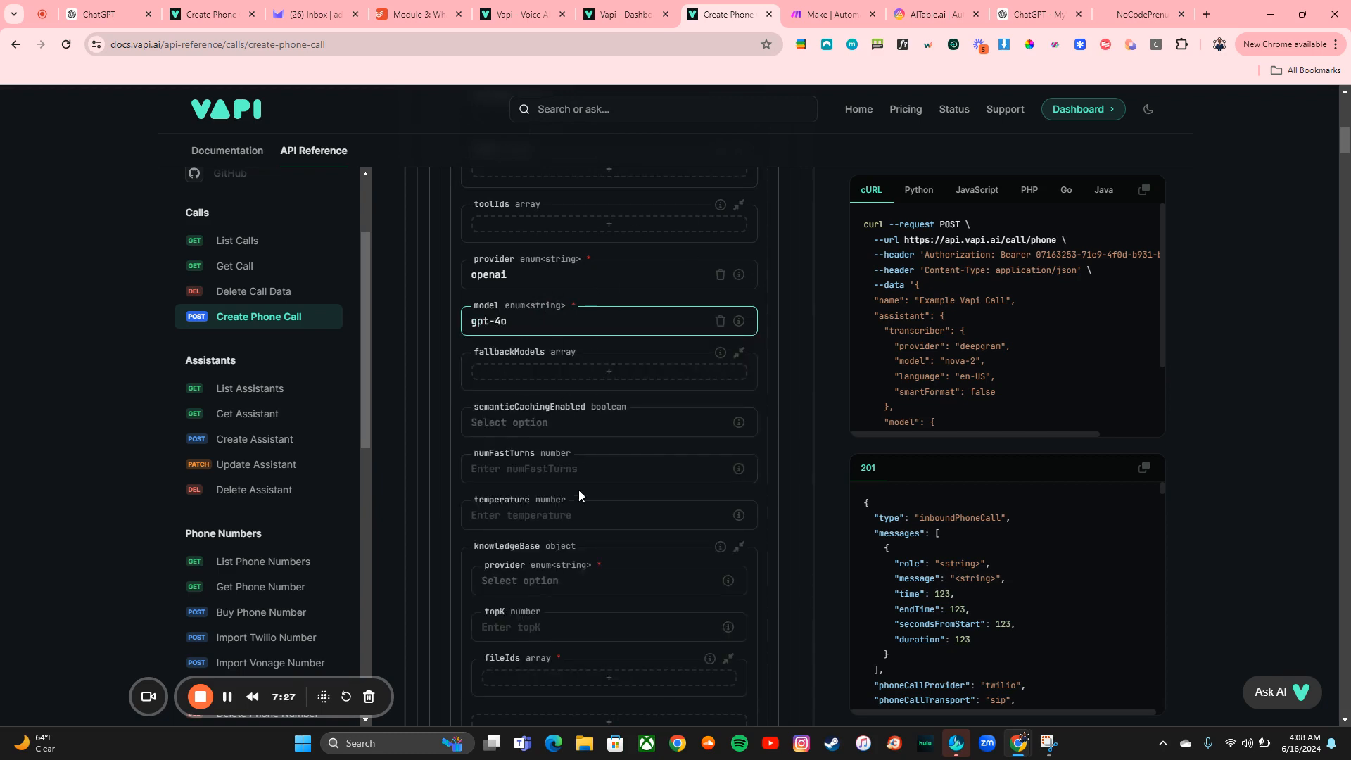
# Fill semanticCachingEnabled with its example value true
pyautogui.scroll(-1, 579, 488)
pyautogui.moveTo(740, 339)
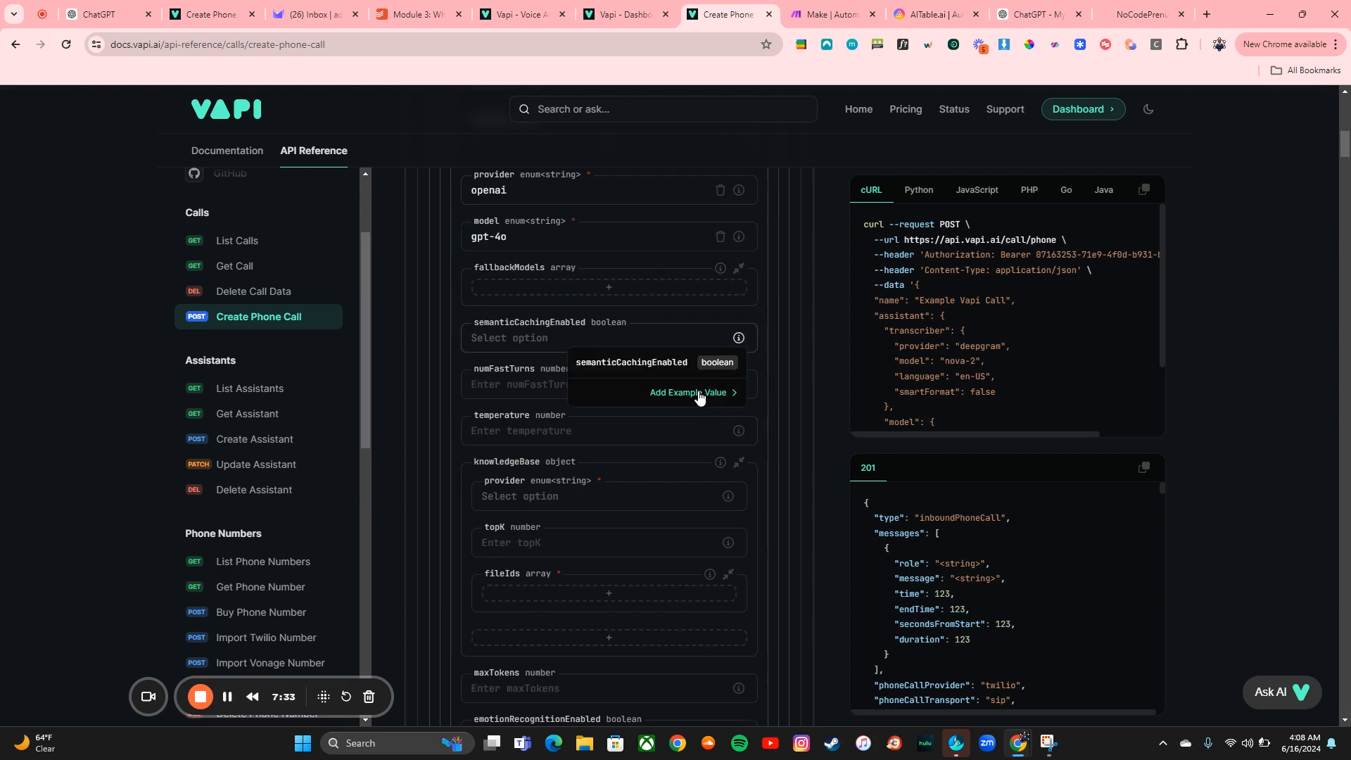
pyautogui.click(699, 394)
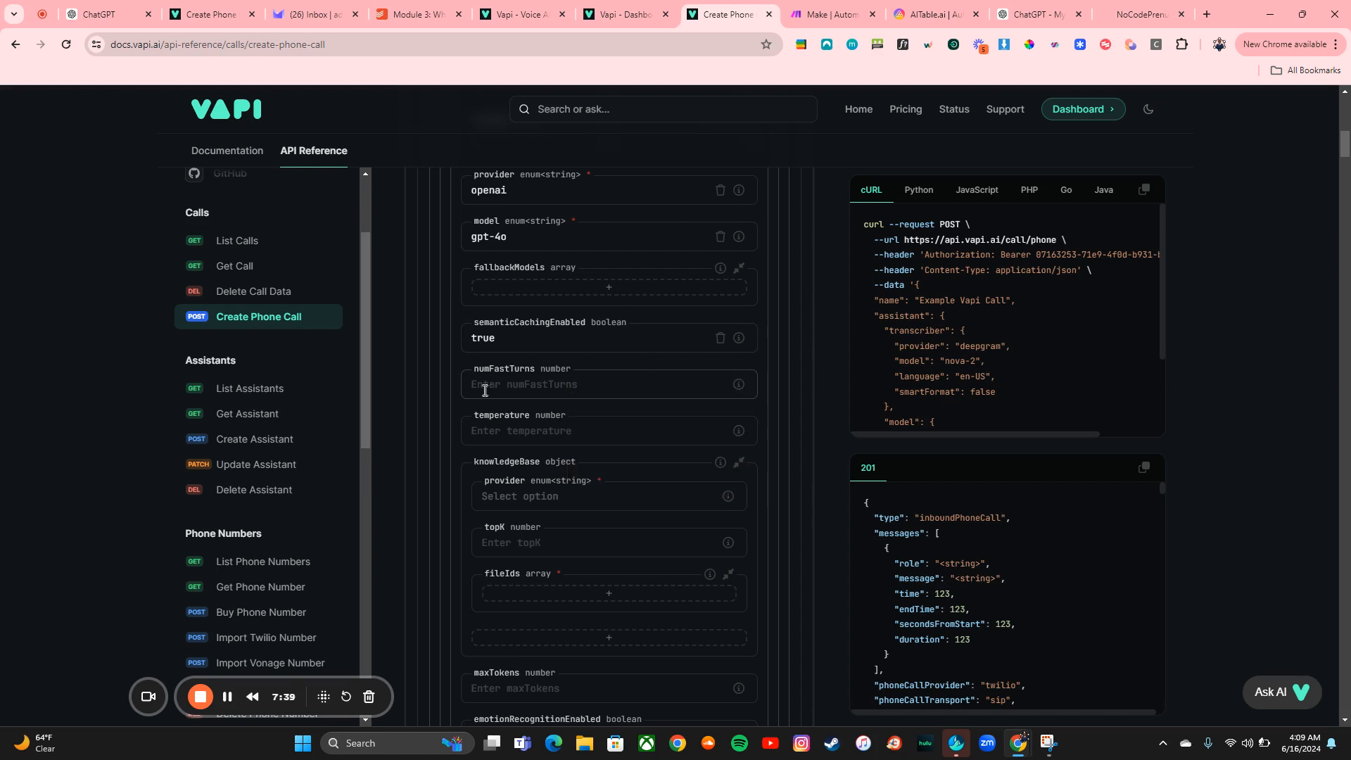
# Set the model's maxTokens to 250 and emotionRecognitionEnabled to false
pyautogui.scroll(-2, 585, 373)
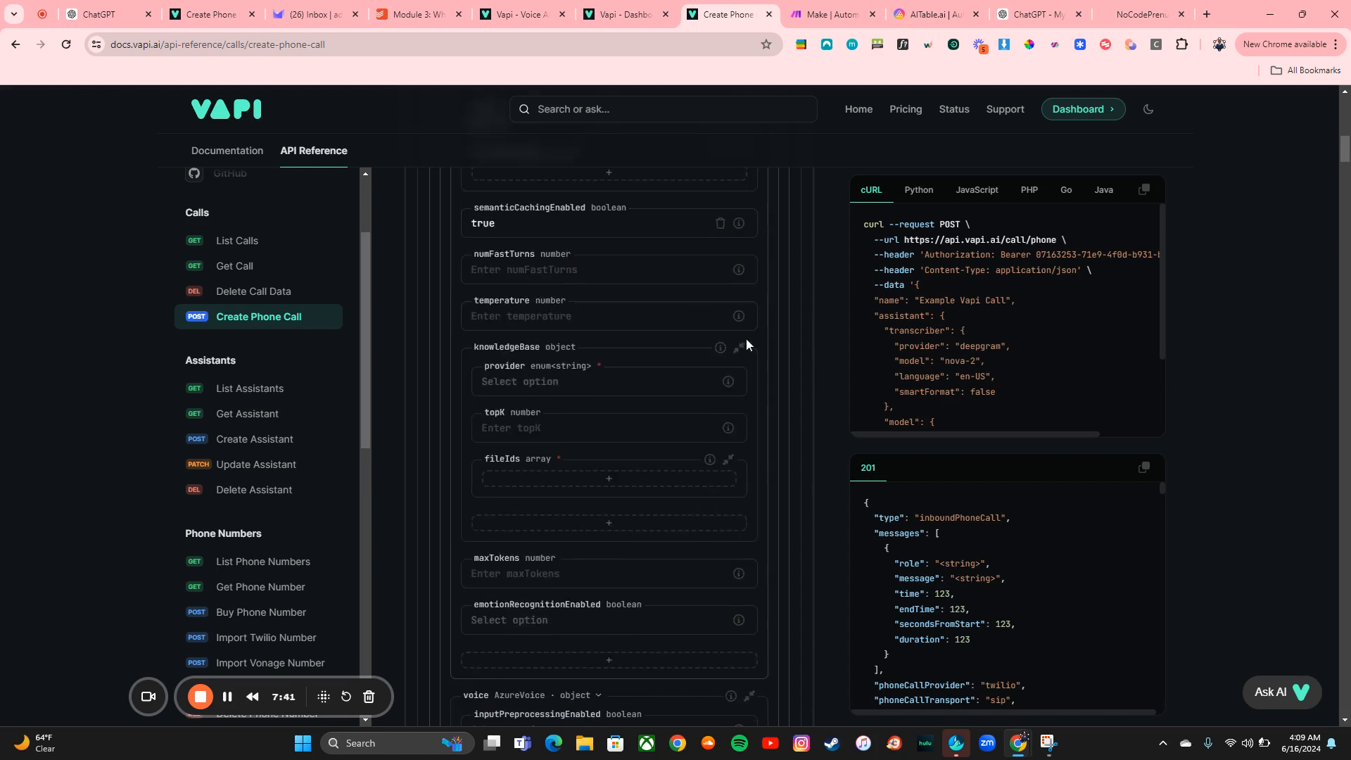
pyautogui.scroll(-1, 566, 515)
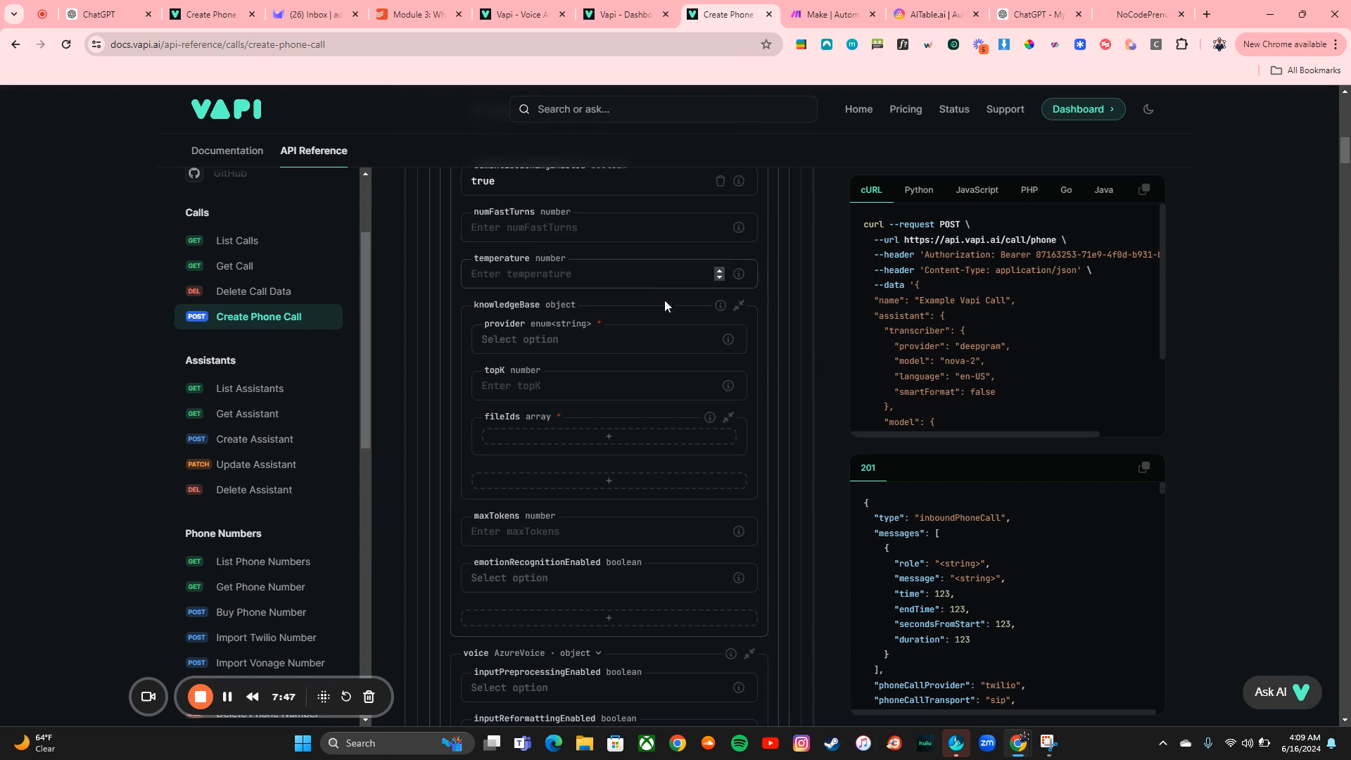
pyautogui.scroll(-4, 601, 323)
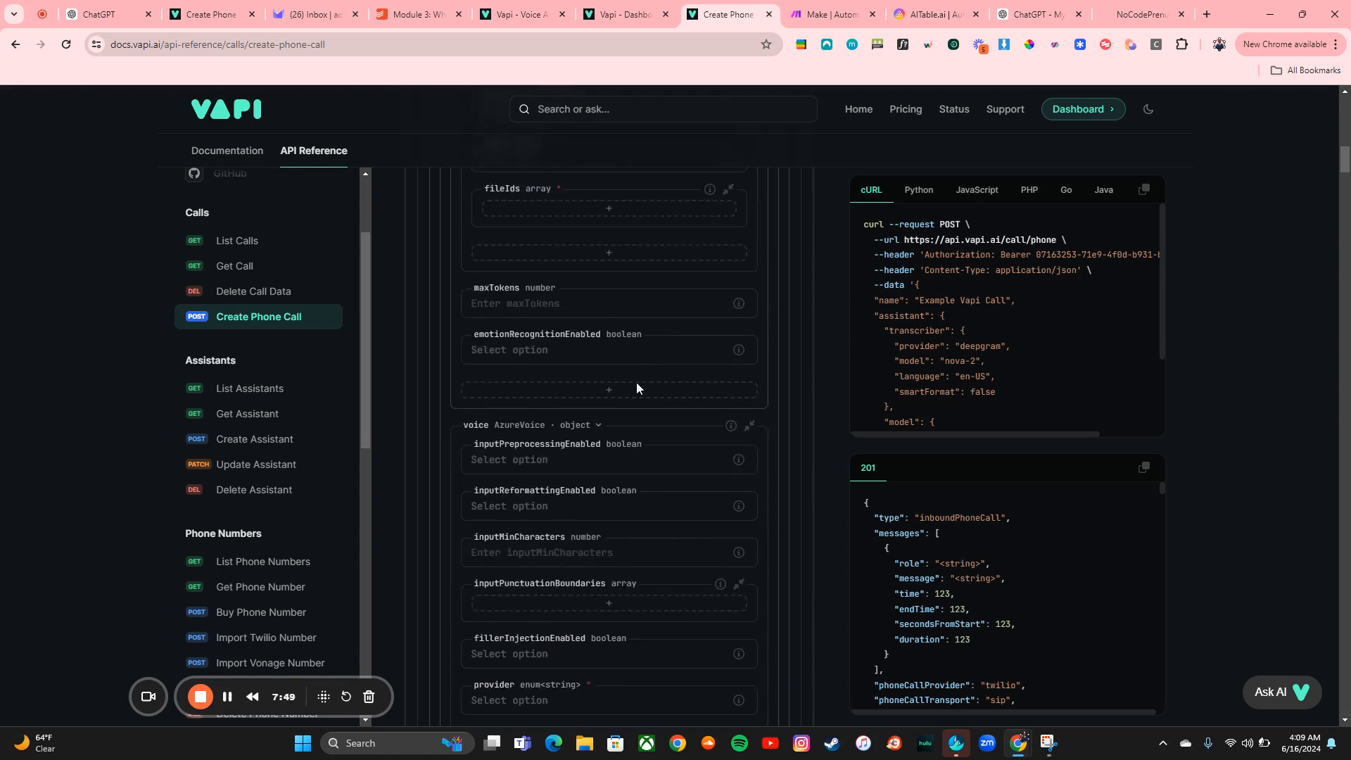
pyautogui.click(583, 263)
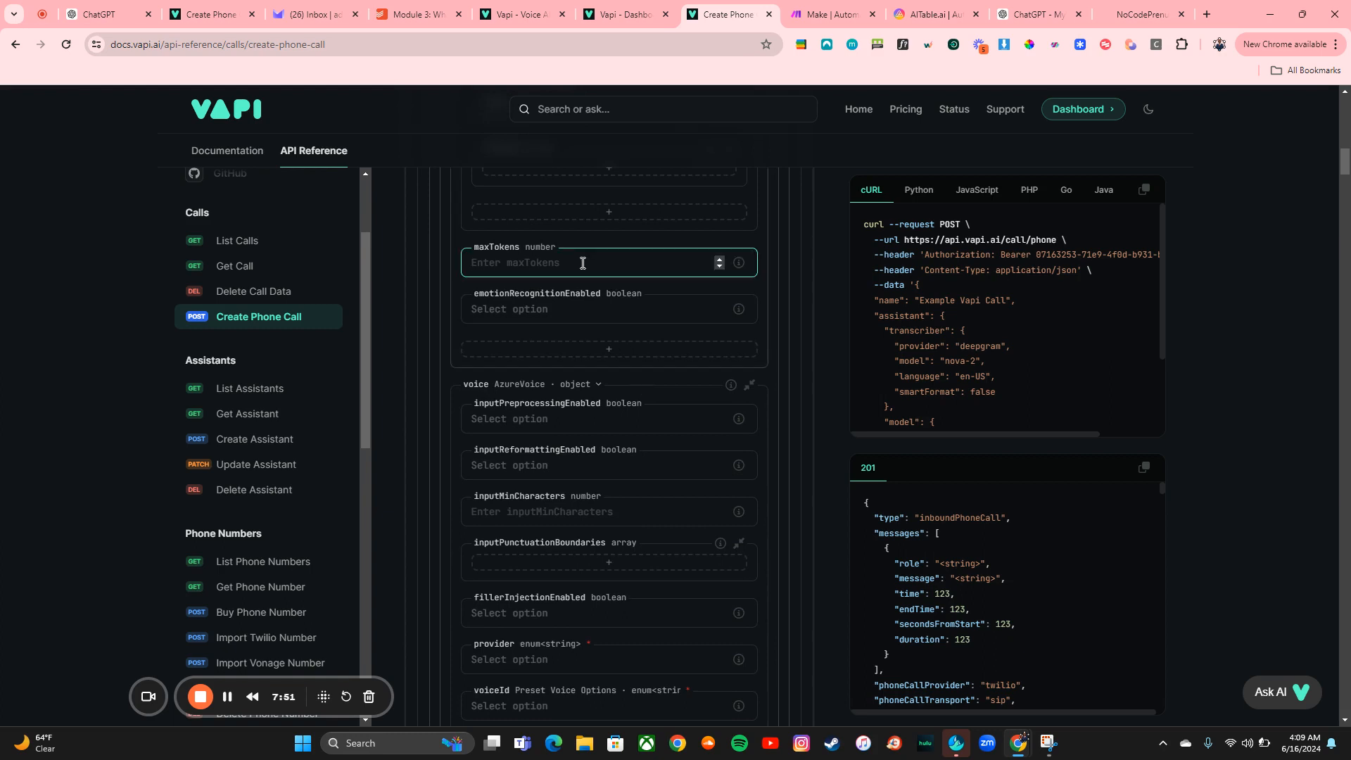
pyautogui.write('250')
pyautogui.click(591, 312)
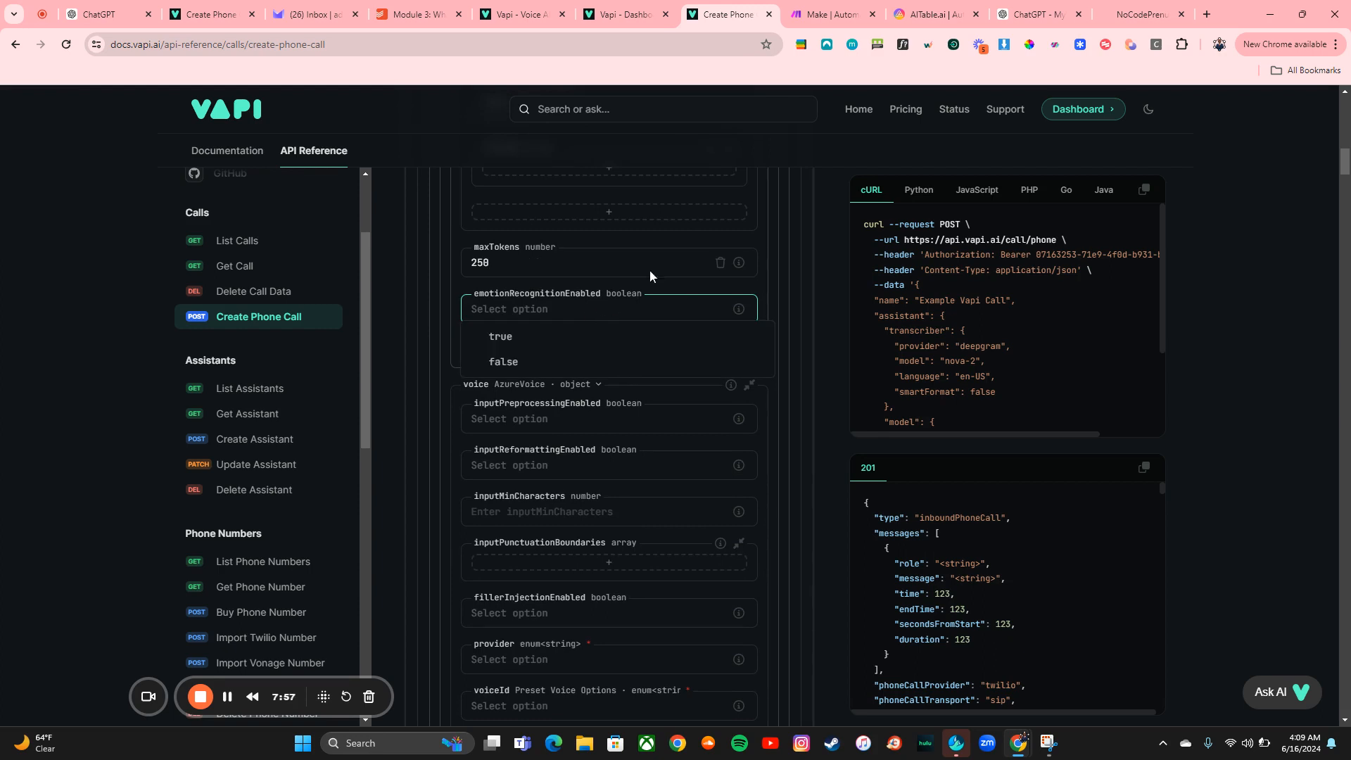
pyautogui.moveTo(734, 321)
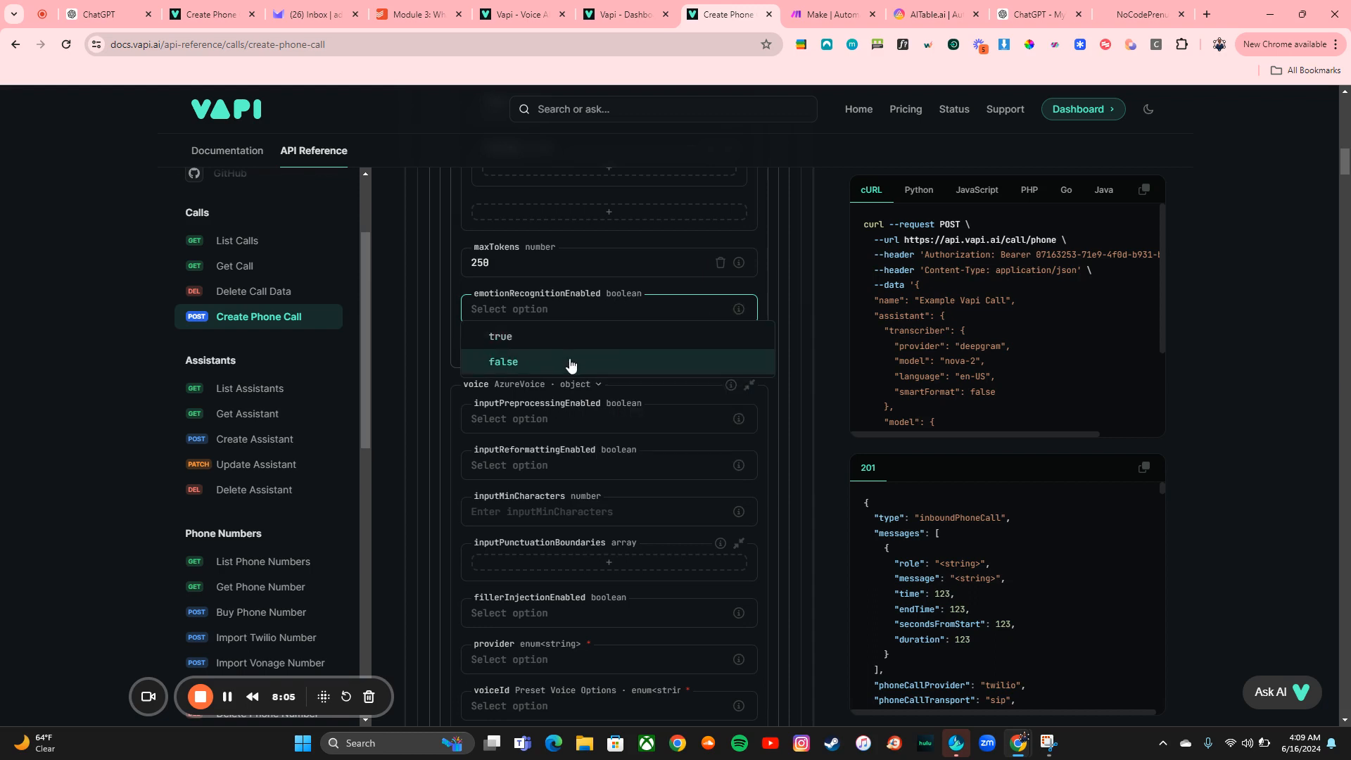
pyautogui.click(570, 365)
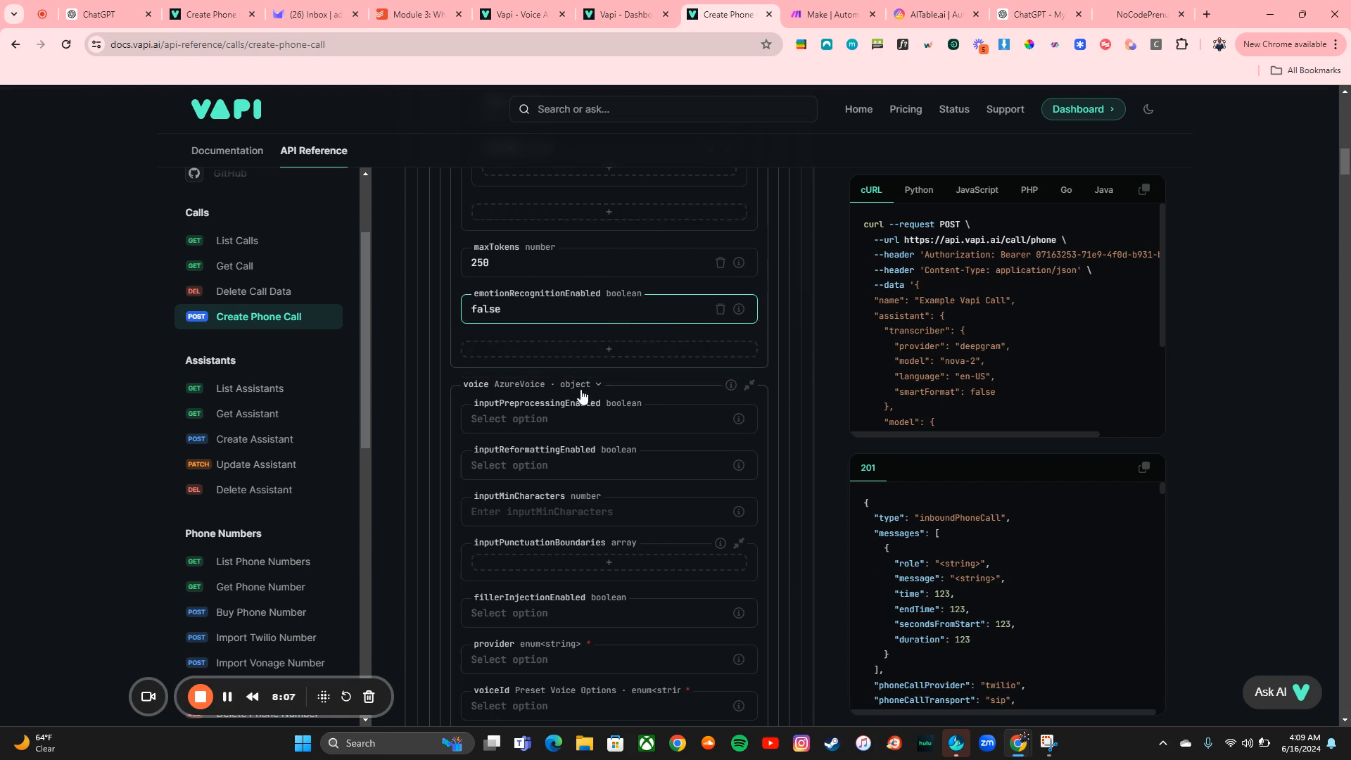
# Switch the assistant's voice to ElevenLabsVoice and set inputPreprocessingEnabled to true
pyautogui.scroll(-2, 576, 390)
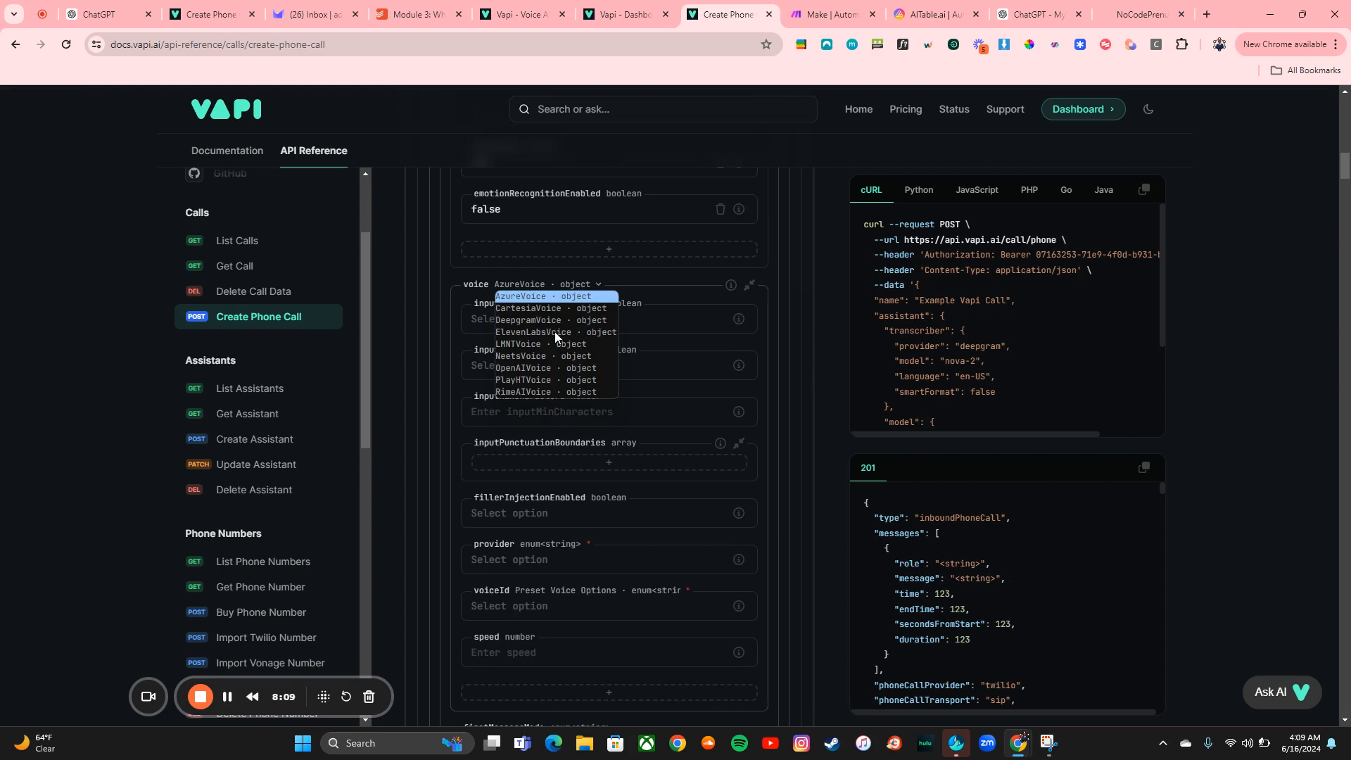
pyautogui.click(555, 332)
pyautogui.click(582, 324)
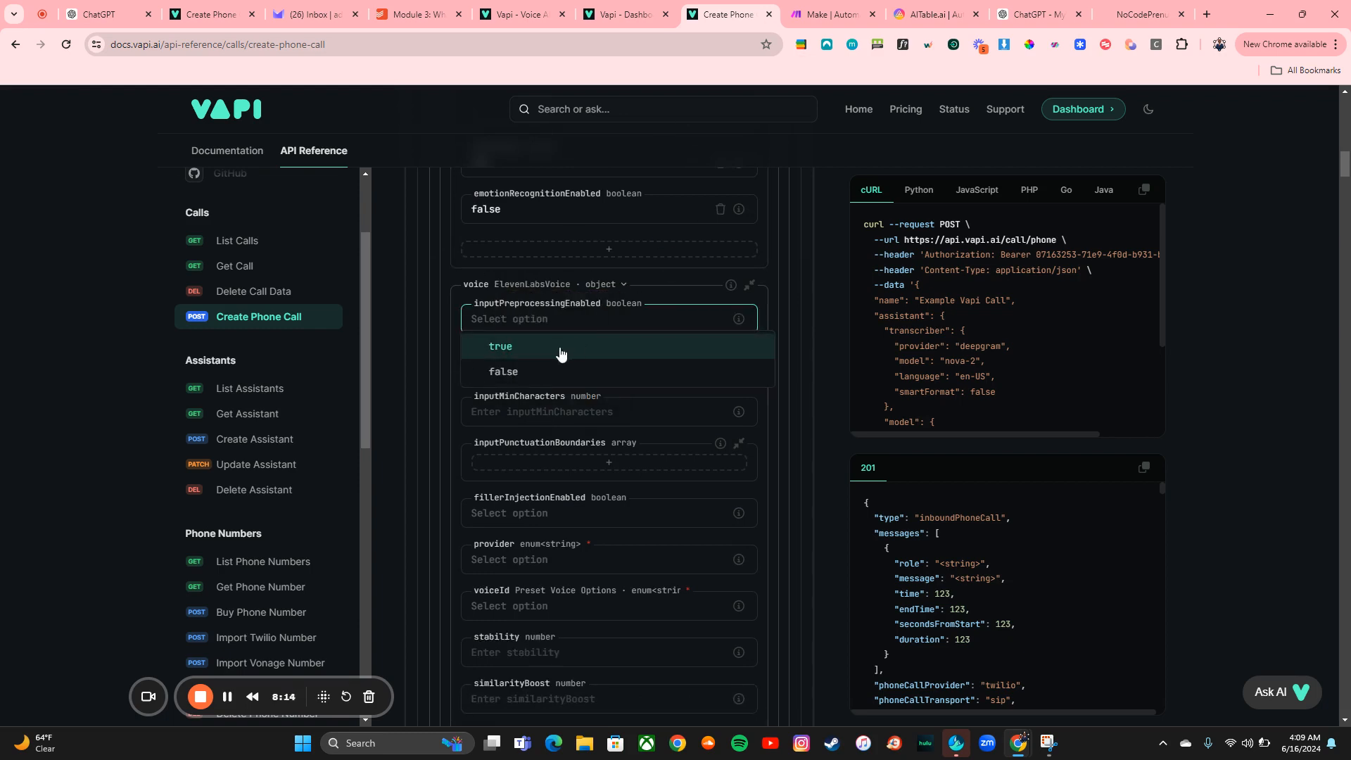
pyautogui.click(561, 352)
# Fill inputReformattingEnabled and inputMinCharacters with their example values, true and 30
pyautogui.moveTo(742, 365)
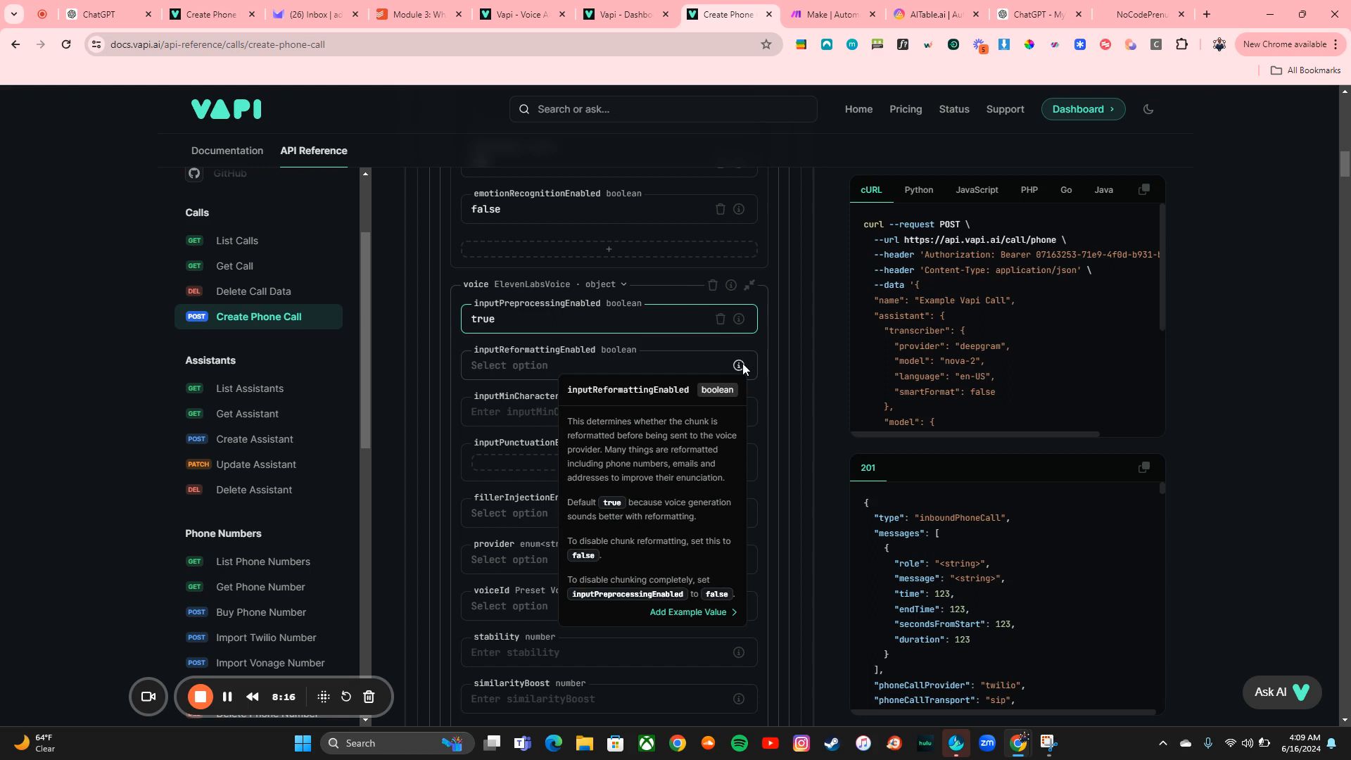
pyautogui.click(682, 614)
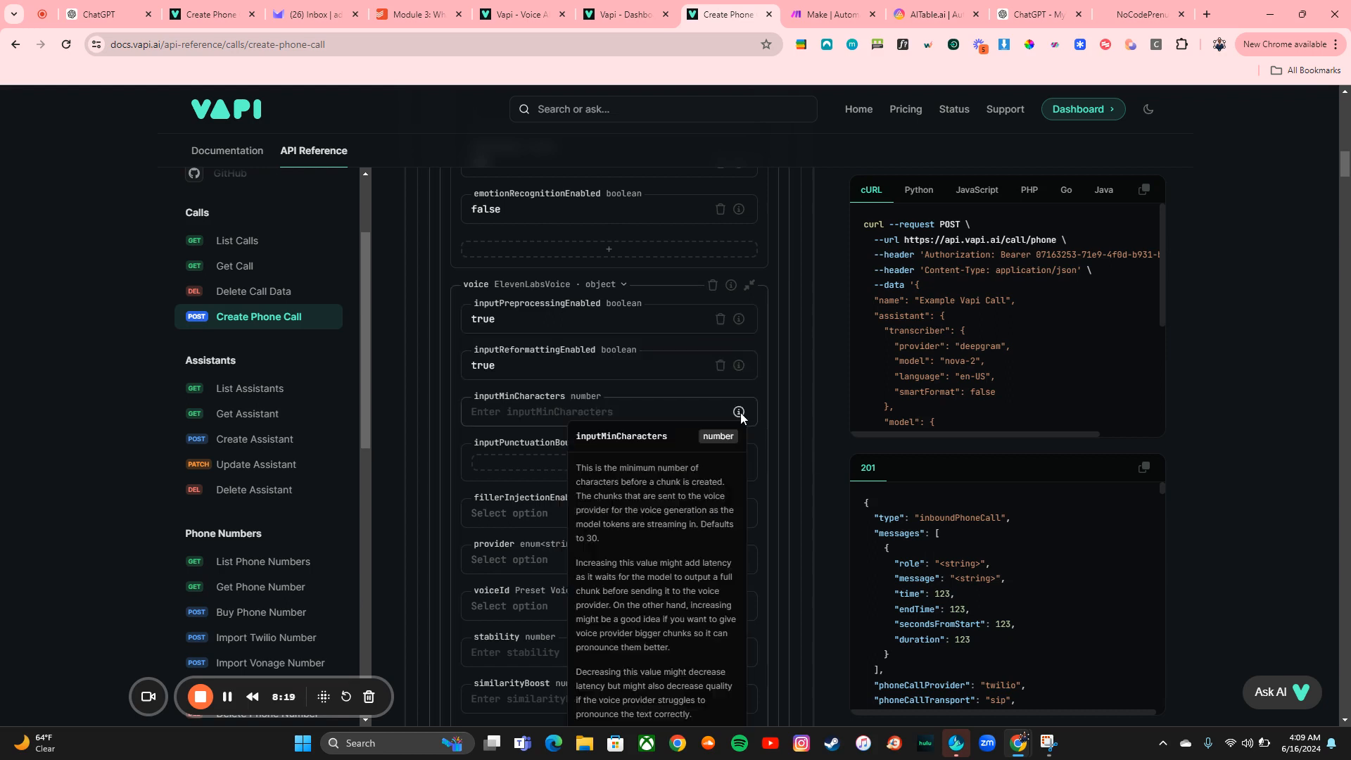
pyautogui.moveTo(739, 366)
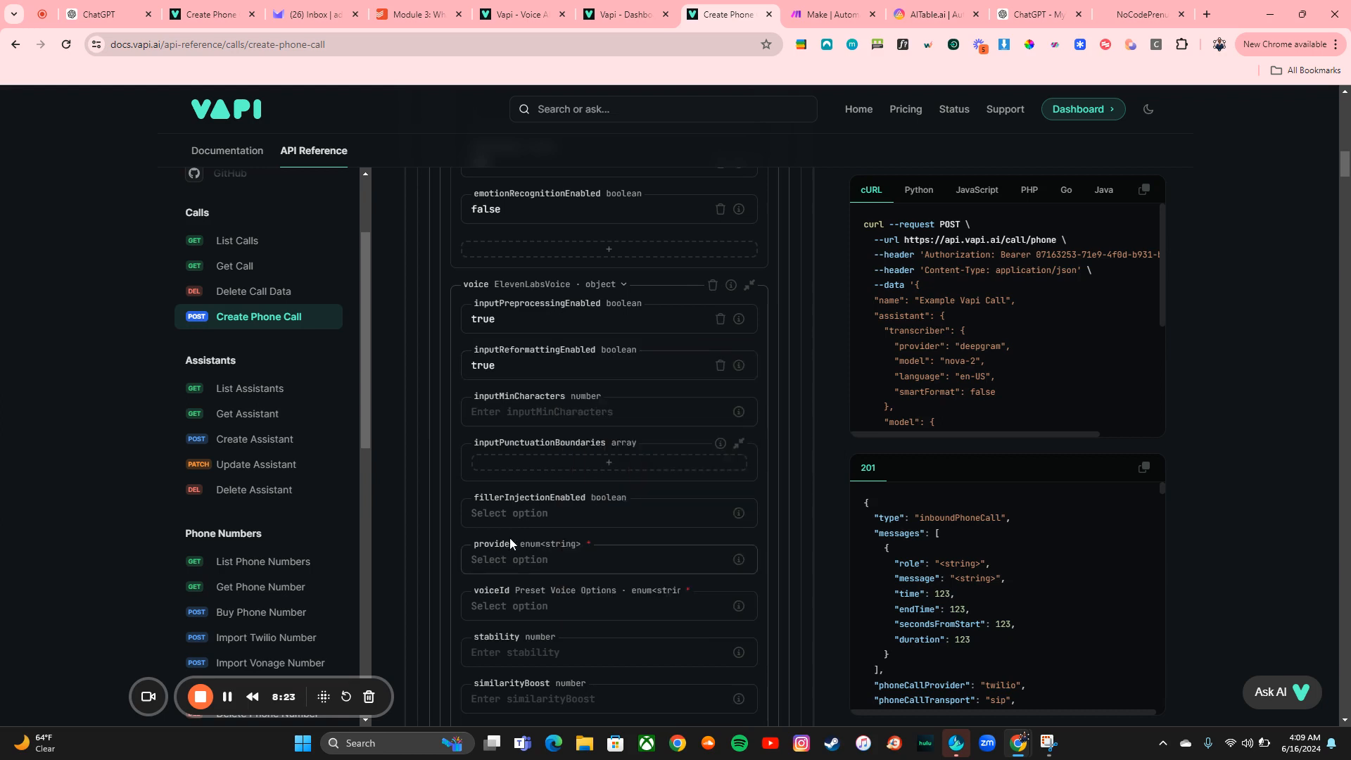
pyautogui.scroll(-1, 649, 513)
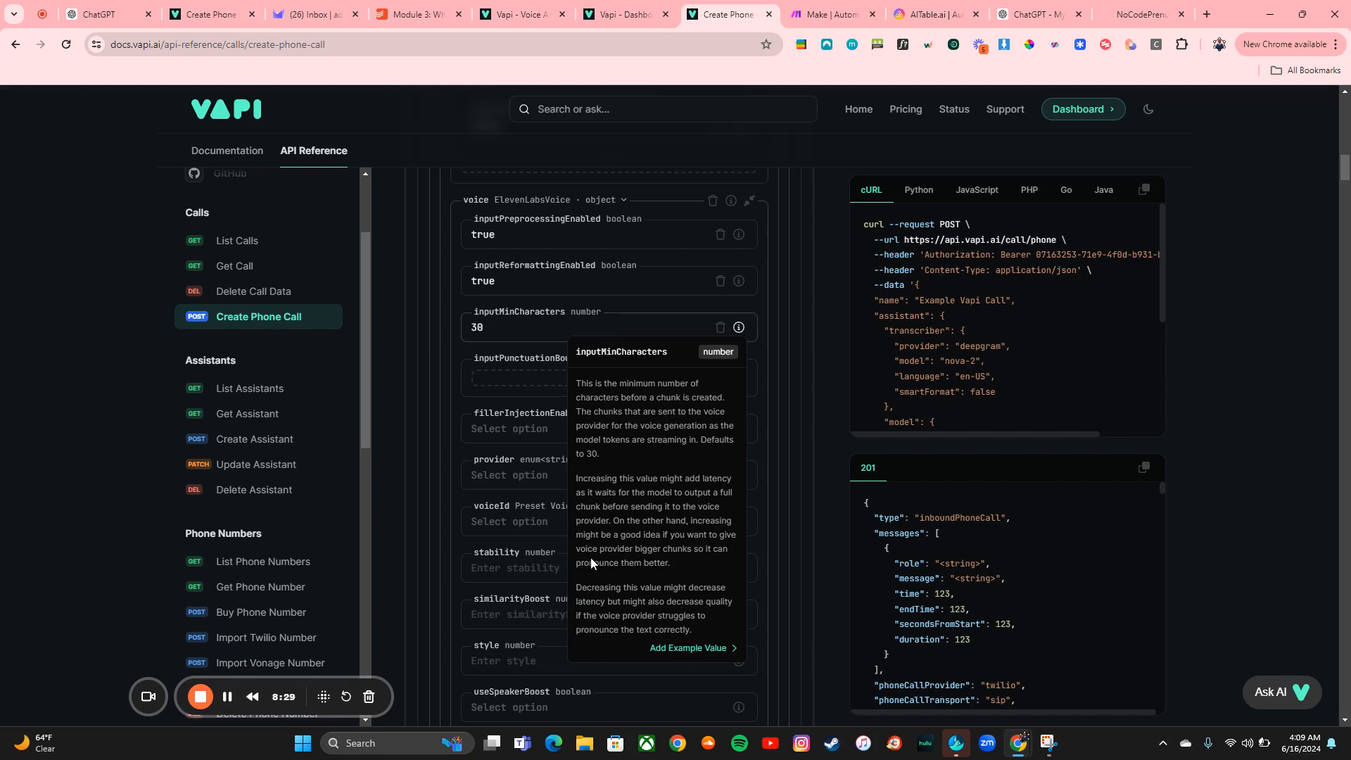
pyautogui.click(682, 649)
# Set the voice provider to 11labs and the voiceId to marissa
pyautogui.scroll(-1, 559, 523)
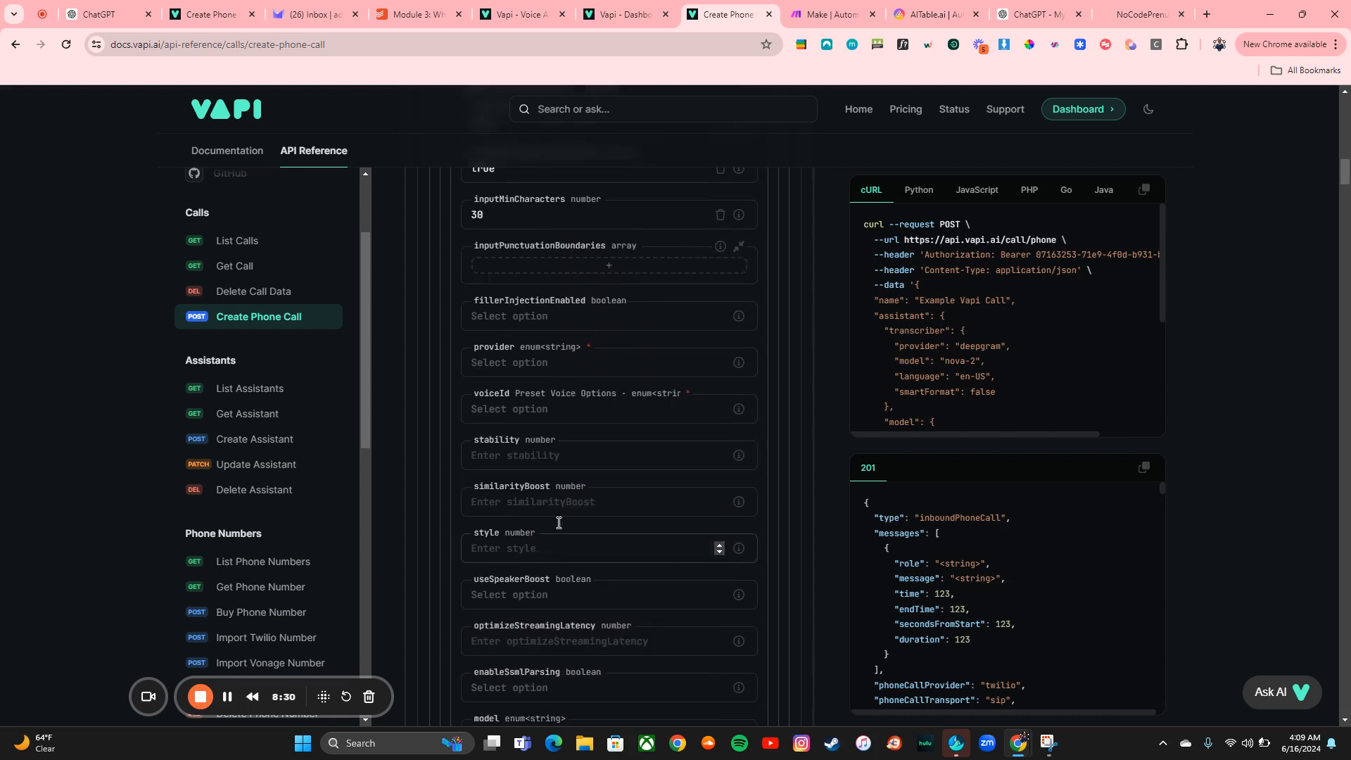
pyautogui.click(592, 364)
pyautogui.click(576, 396)
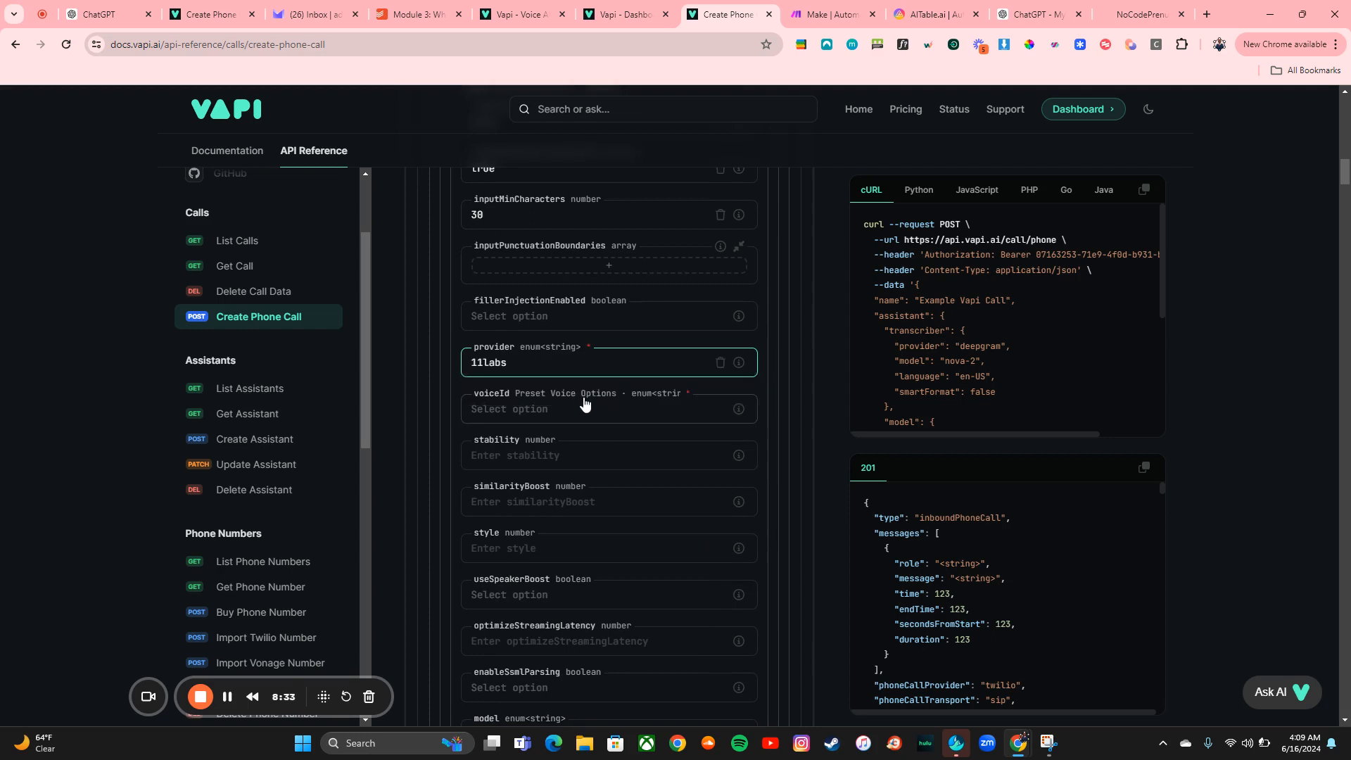
pyautogui.click(589, 413)
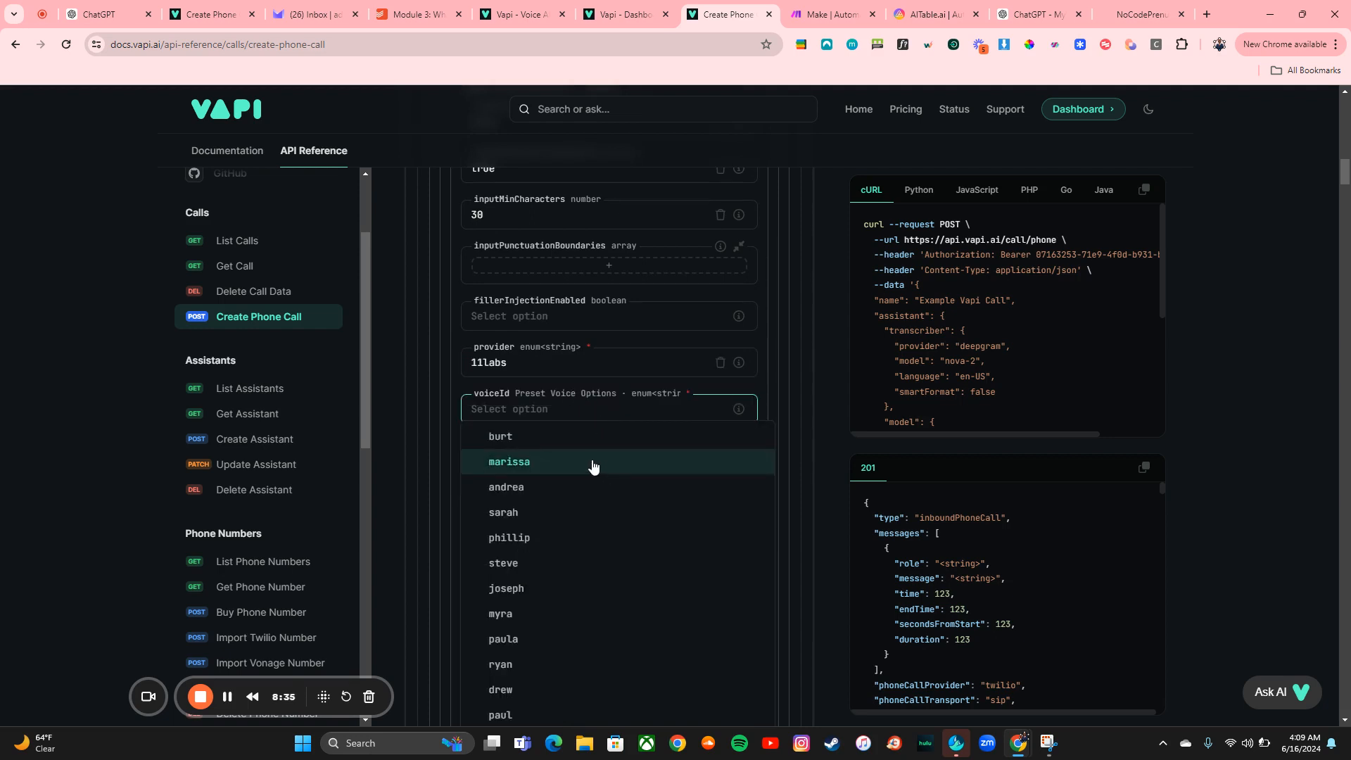
pyautogui.click(600, 470)
# Fill the voice's stability and similarityBoost with their example values, 0.5 and 0.75
pyautogui.scroll(-2, 603, 467)
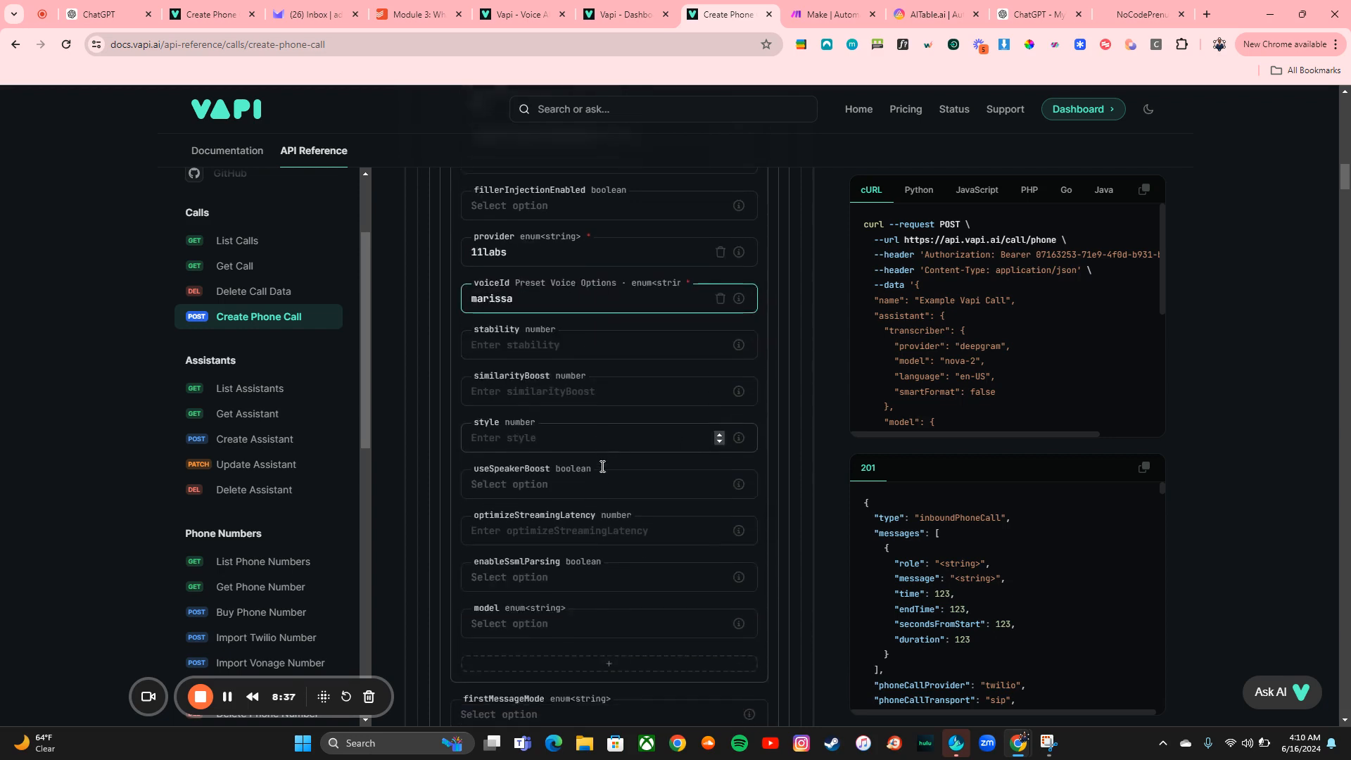
pyautogui.moveTo(739, 338)
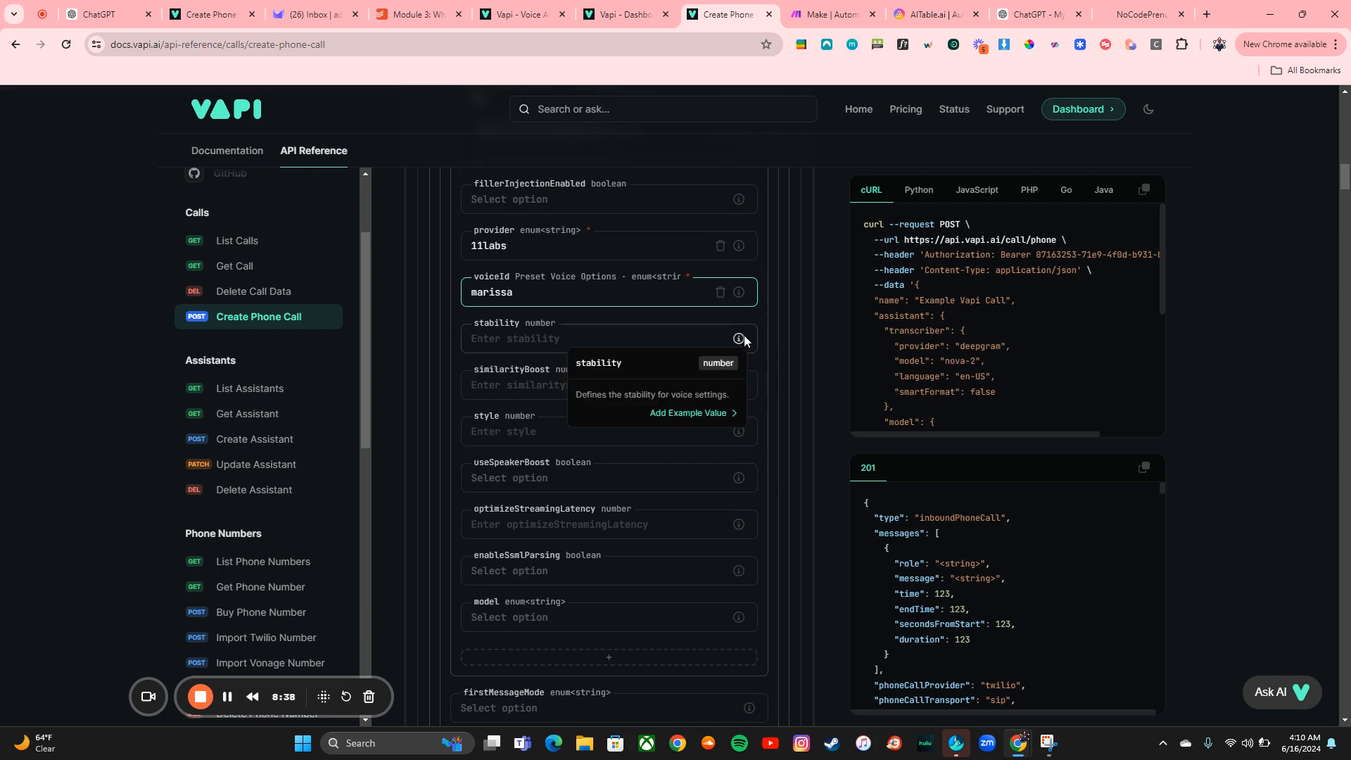
pyautogui.click(703, 414)
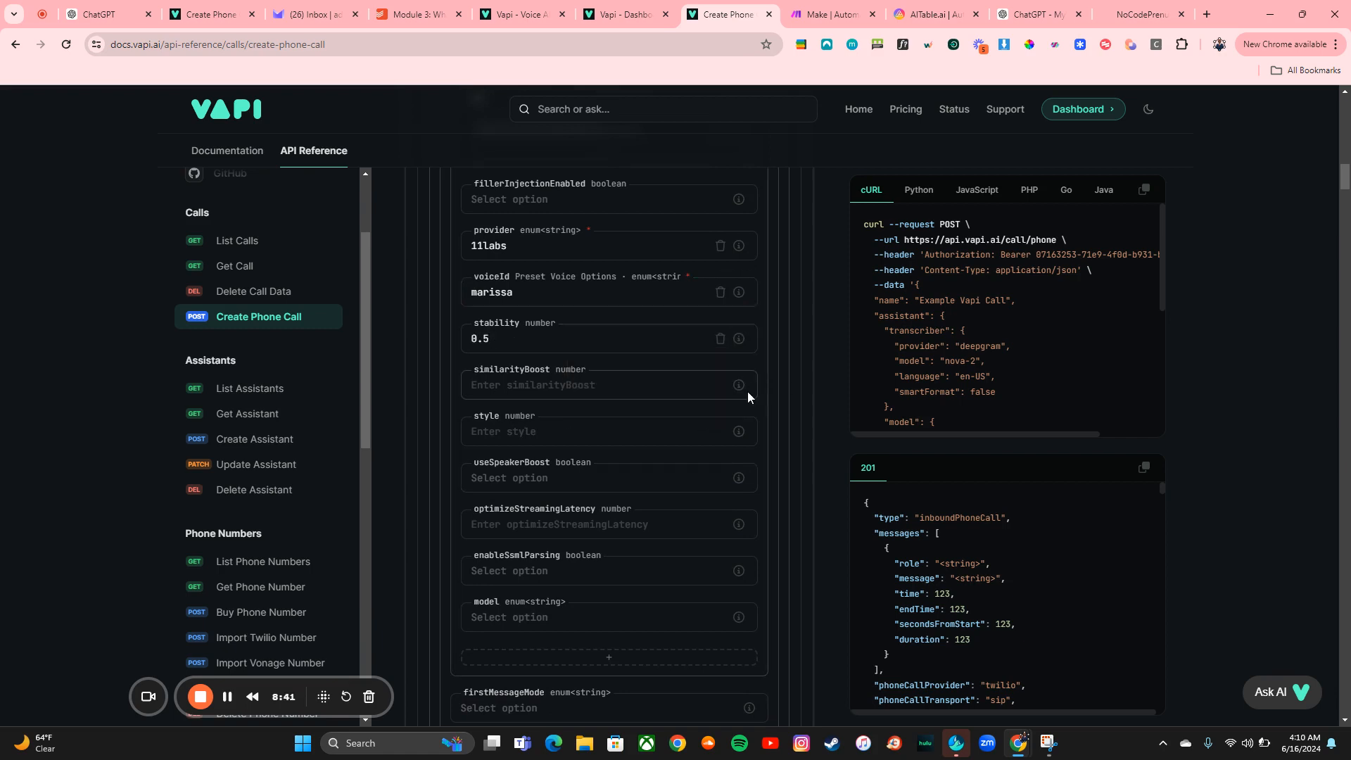
pyautogui.moveTo(745, 390)
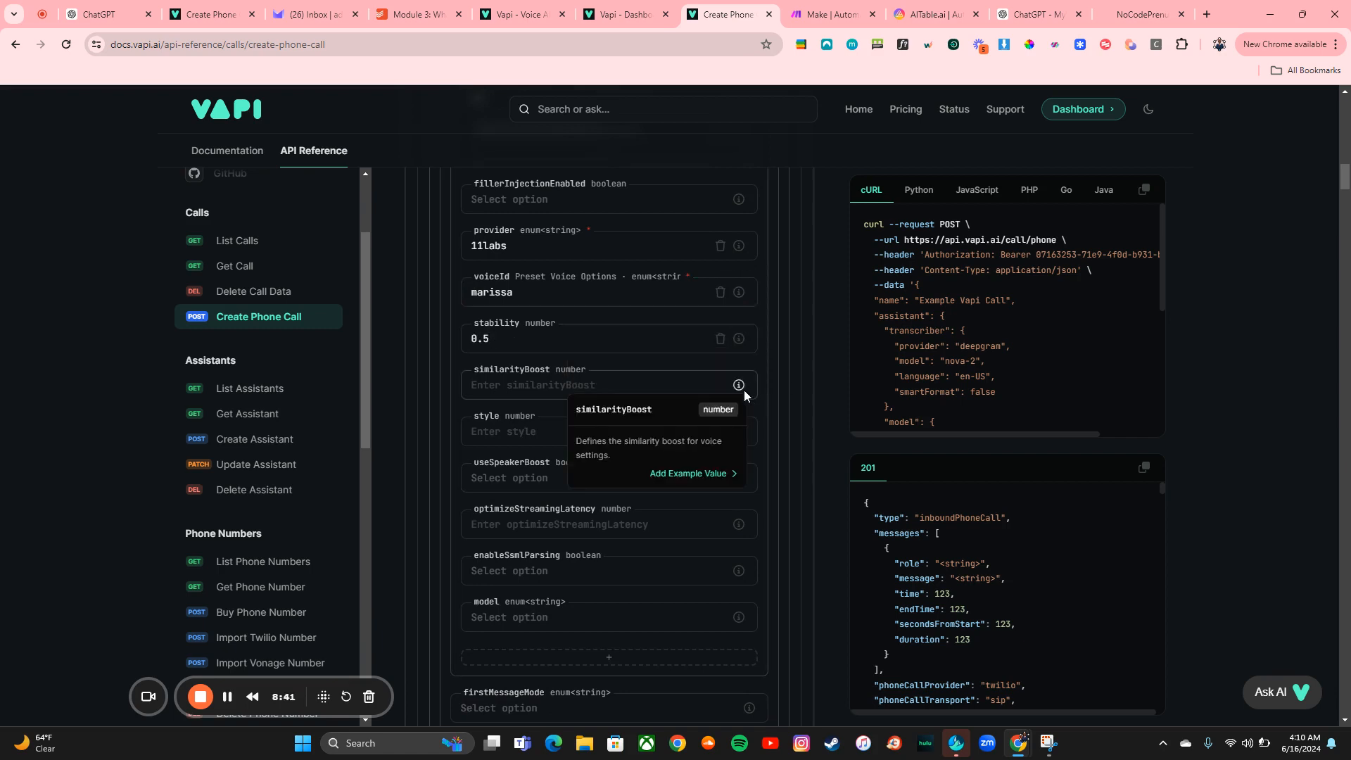
pyautogui.click(709, 477)
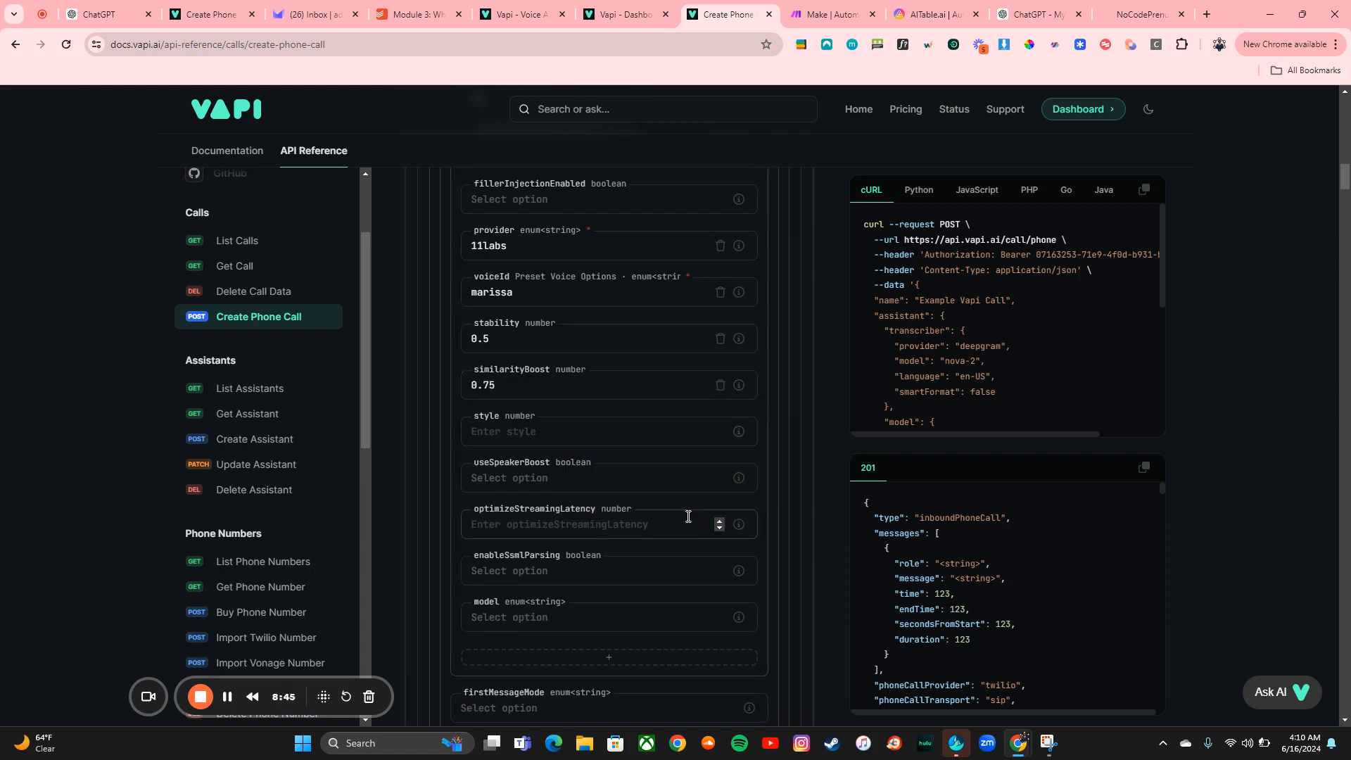
pyautogui.moveTo(738, 432)
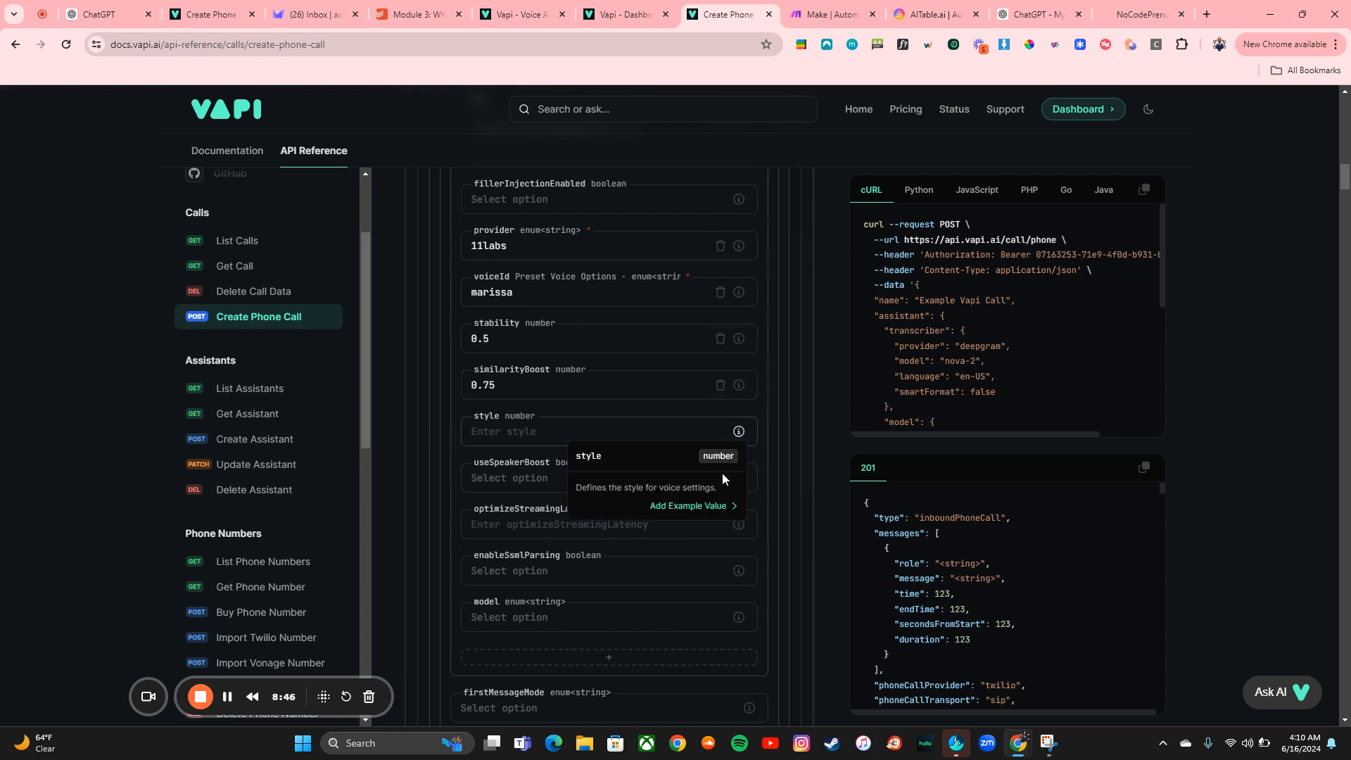
# Fill the voice's style and useSpeakerBoost with their example values, 0 and false
pyautogui.click(704, 507)
pyautogui.moveTo(740, 482)
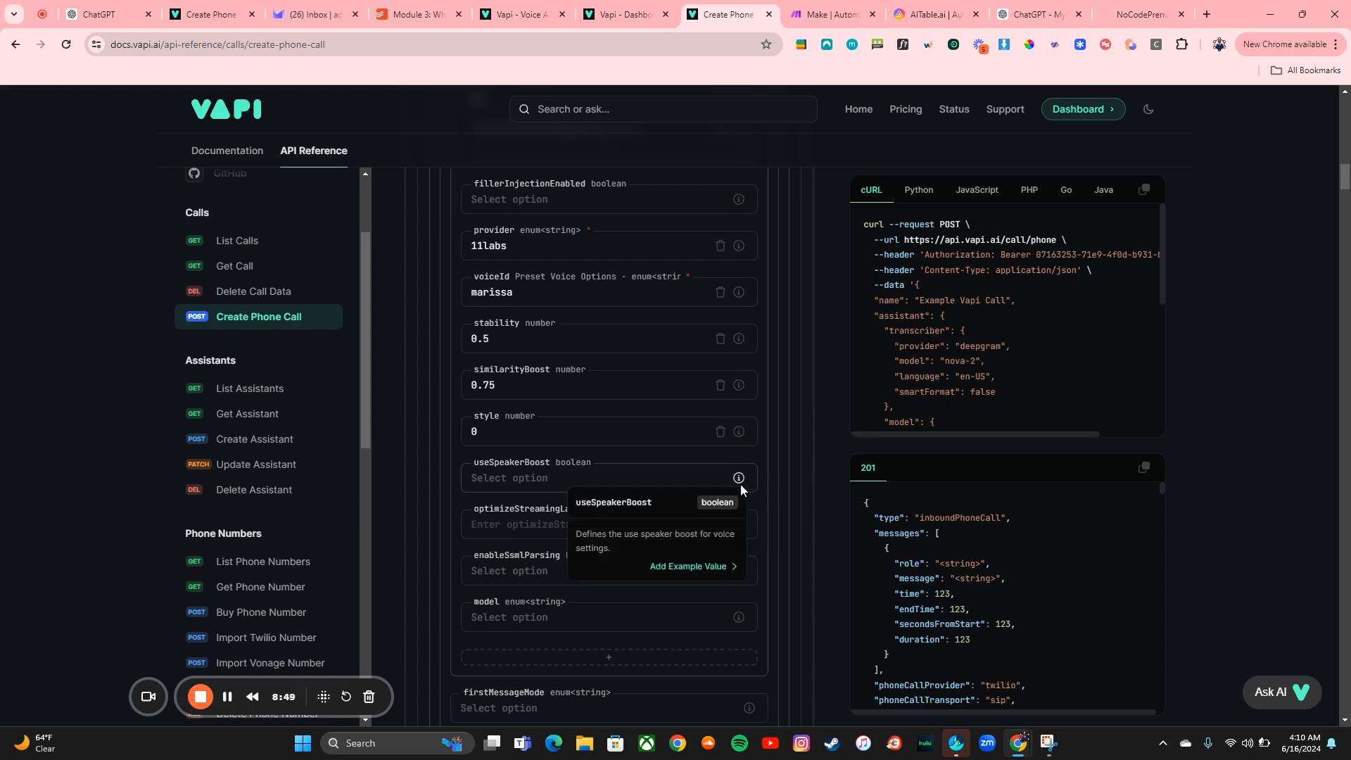
pyautogui.click(689, 568)
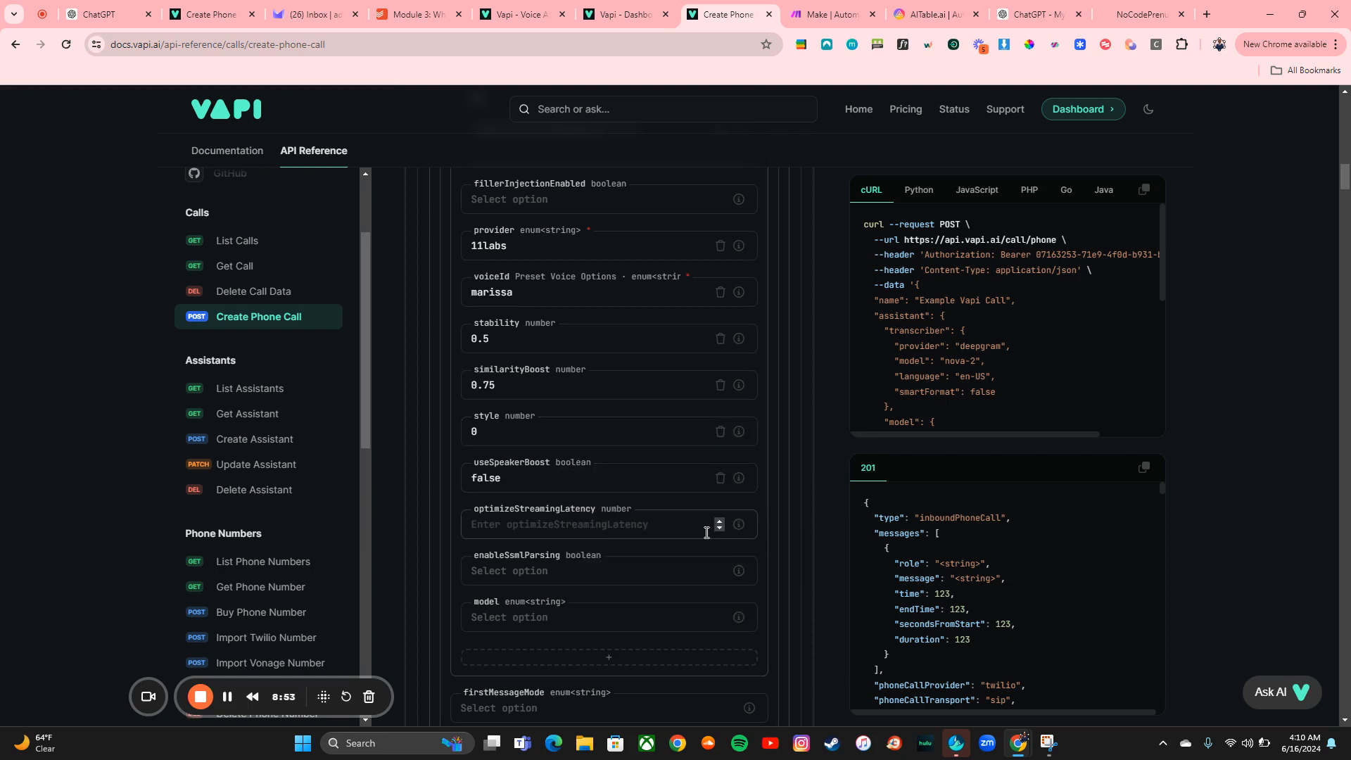
# Fill the voice's optimizeStreamingLatency and enableSsmlParsing with their example values, 3 and false
pyautogui.moveTo(744, 527)
pyautogui.click(698, 615)
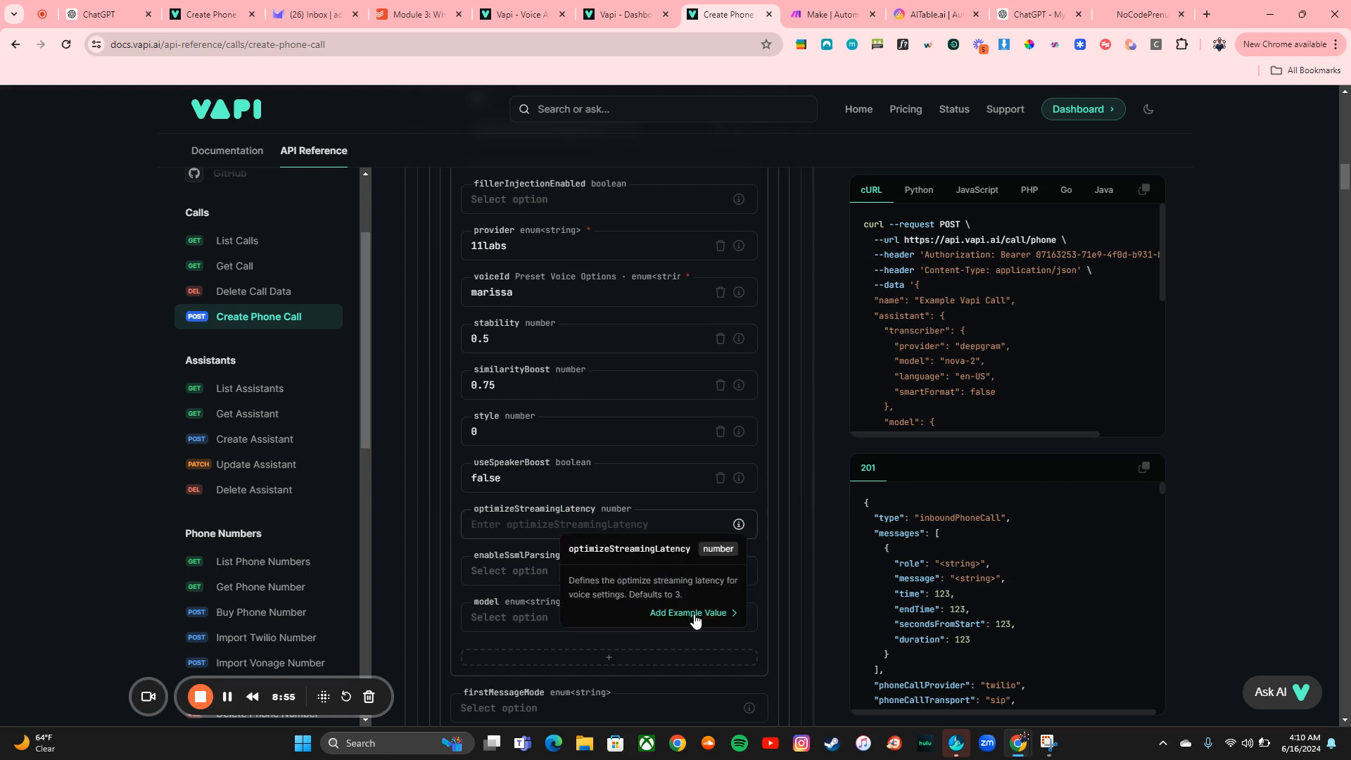
pyautogui.moveTo(739, 571)
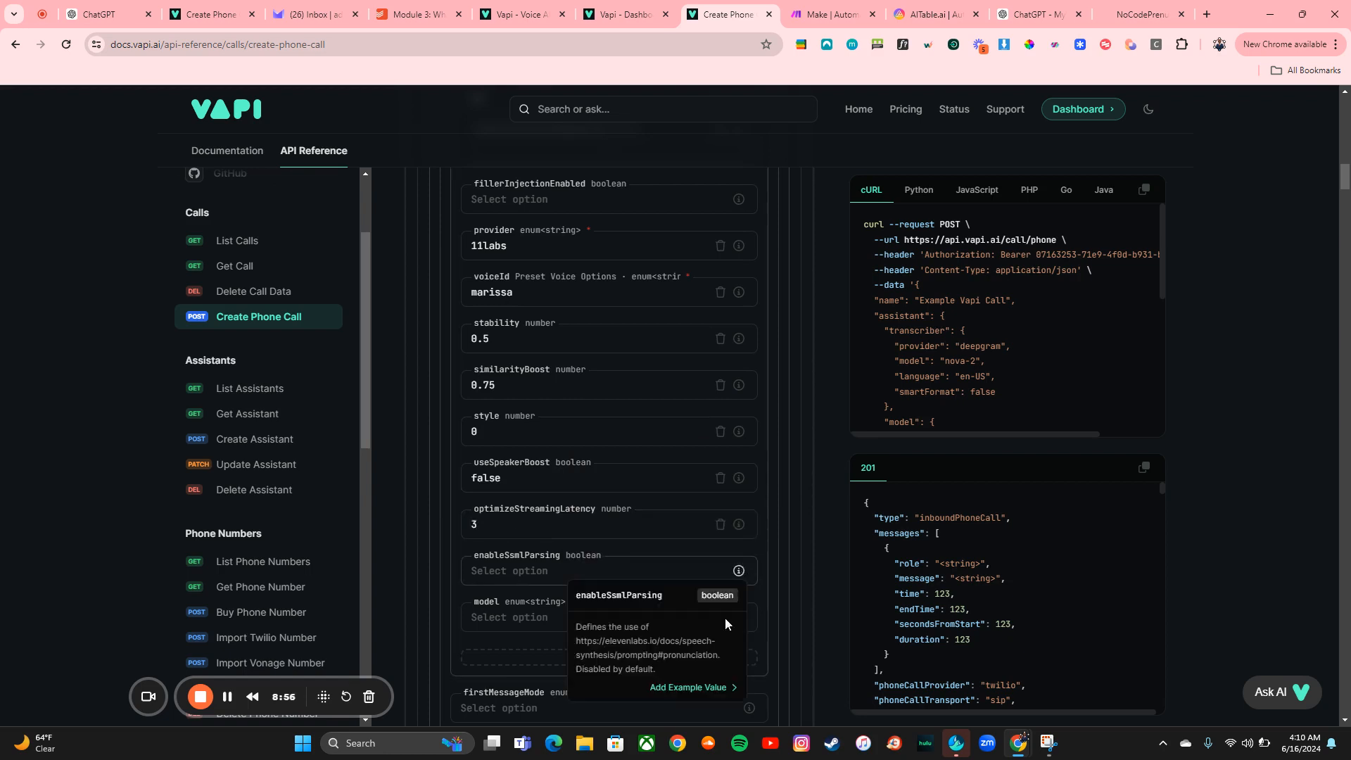
pyautogui.click(699, 690)
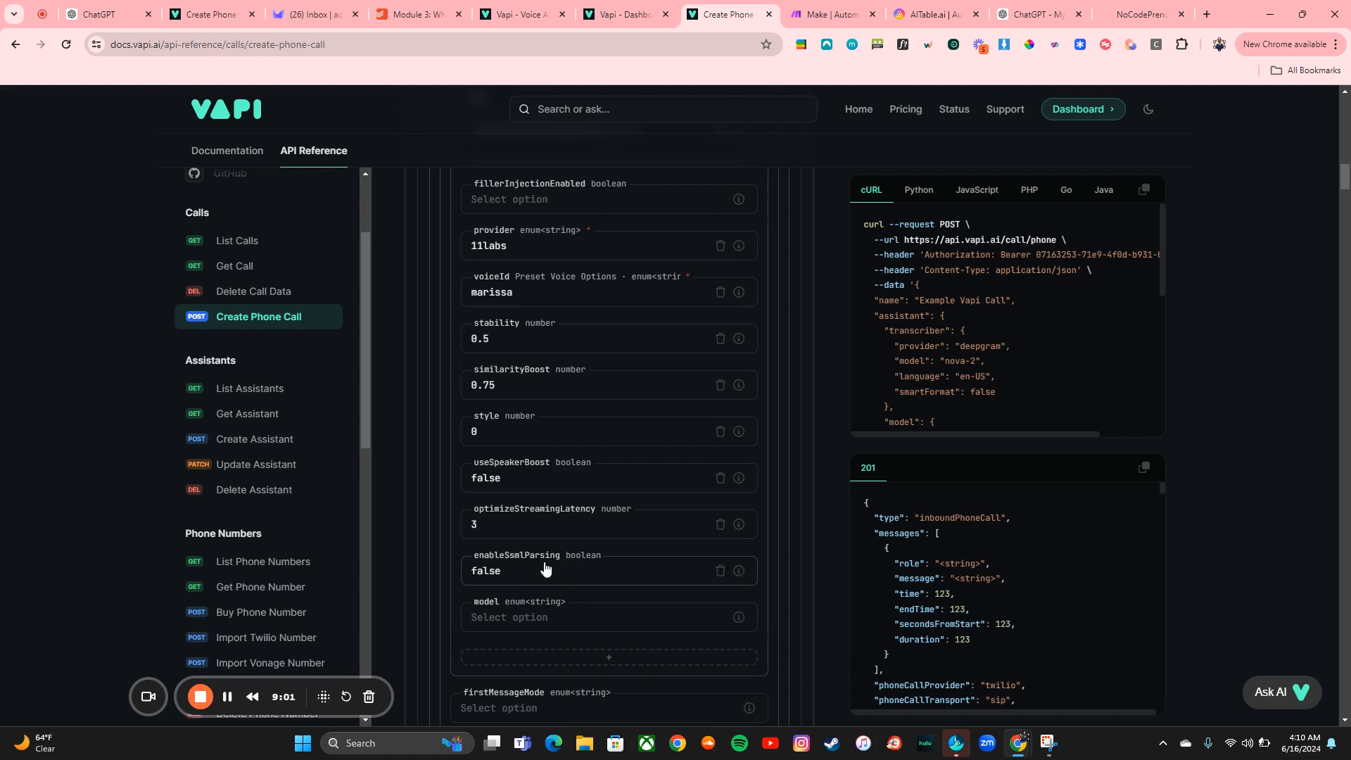
# Set the assistant's firstMessageMode to assistant-speaks-first
pyautogui.scroll(-3, 556, 592)
pyautogui.scroll(-2, 621, 465)
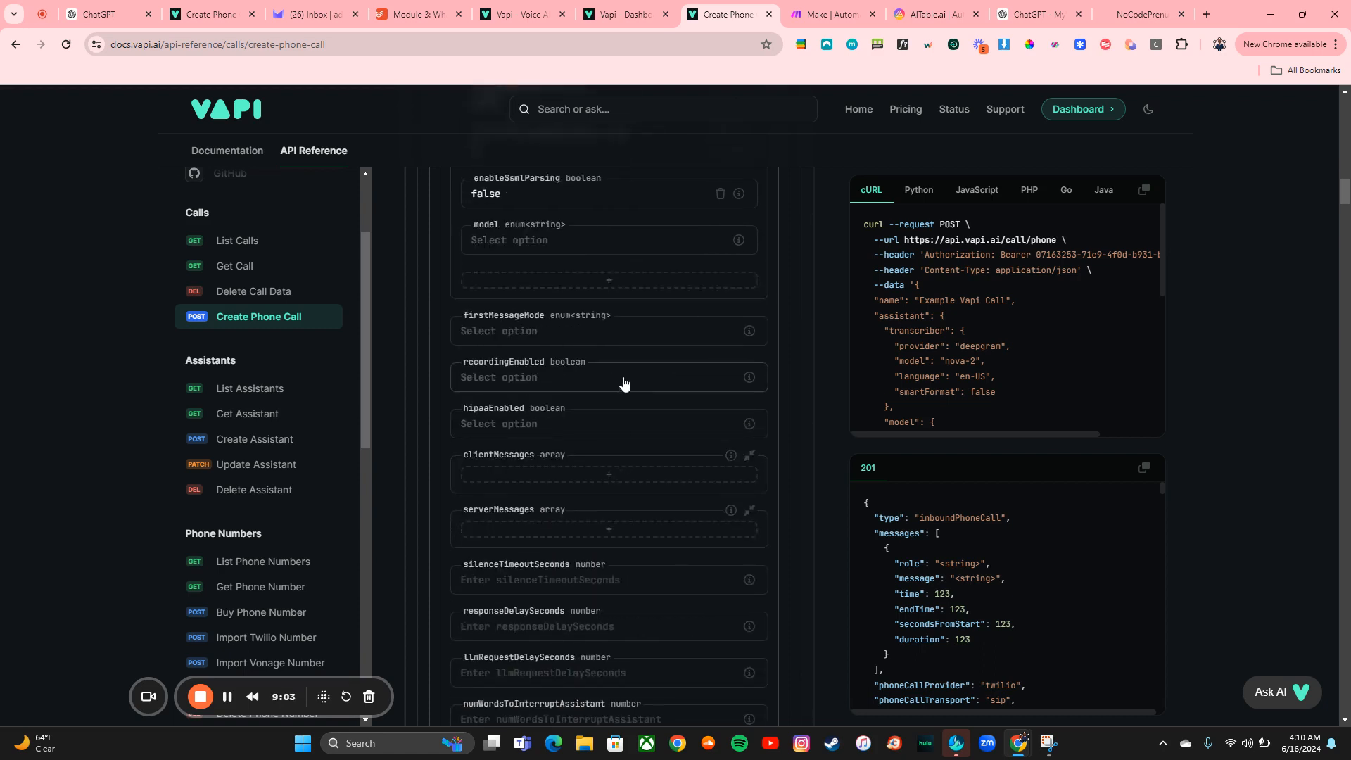
pyautogui.click(627, 329)
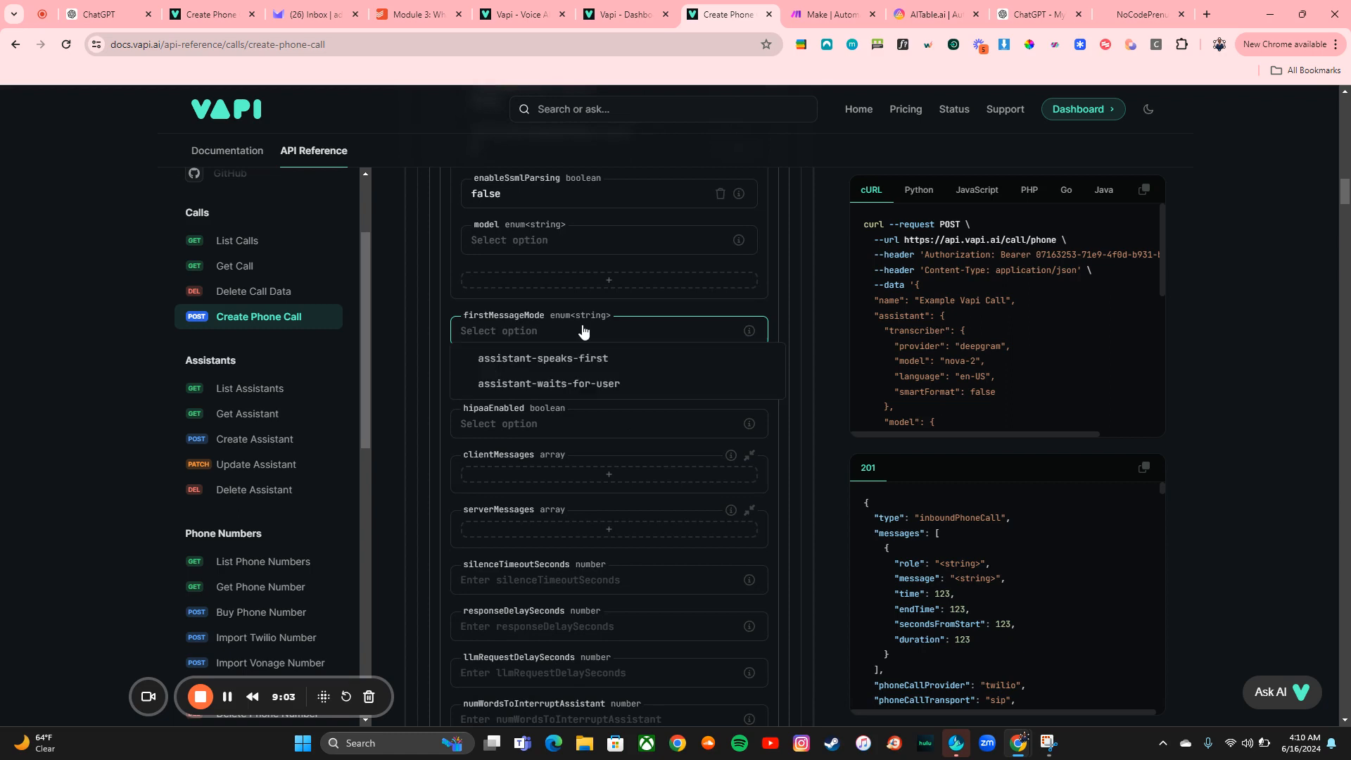
pyautogui.click(560, 359)
# Set the assistant's recordingEnabled to true and hipaaEnabled to false
pyautogui.click(551, 392)
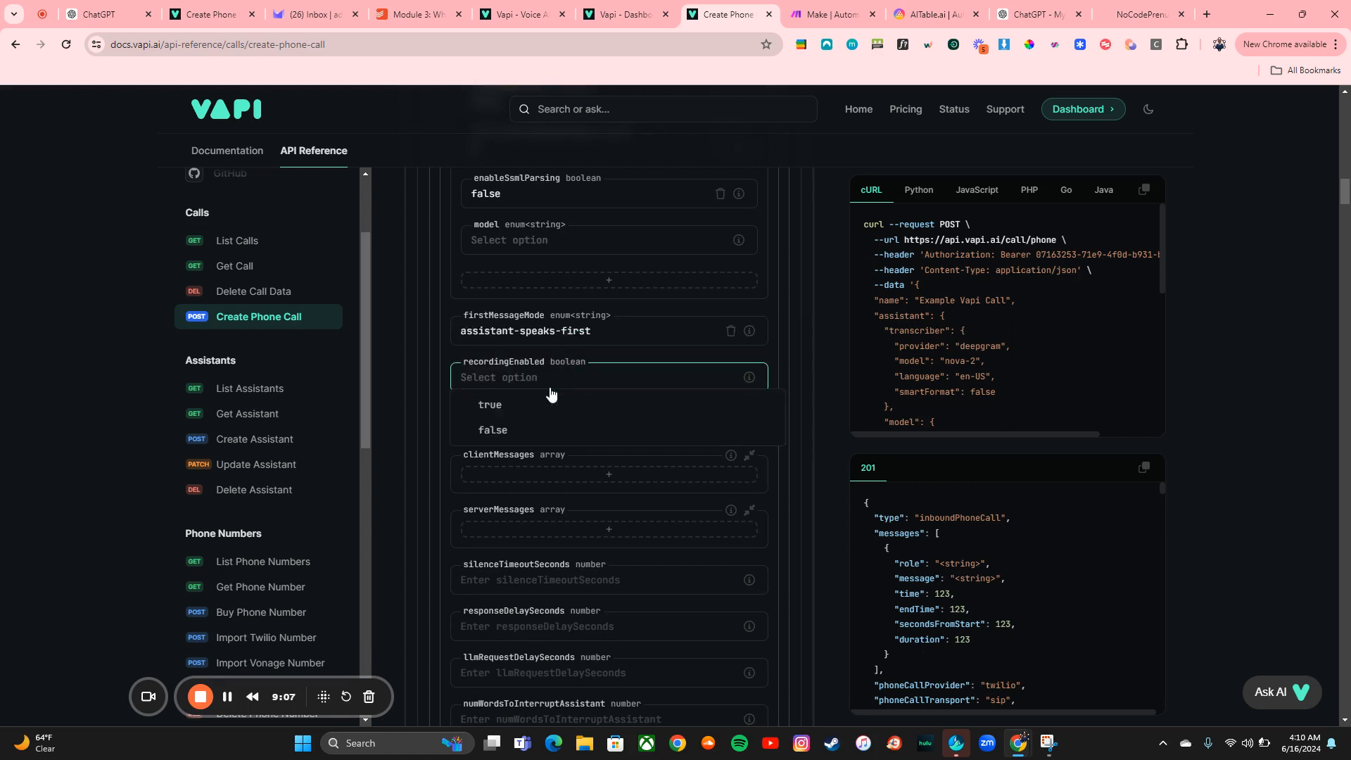
pyautogui.click(548, 404)
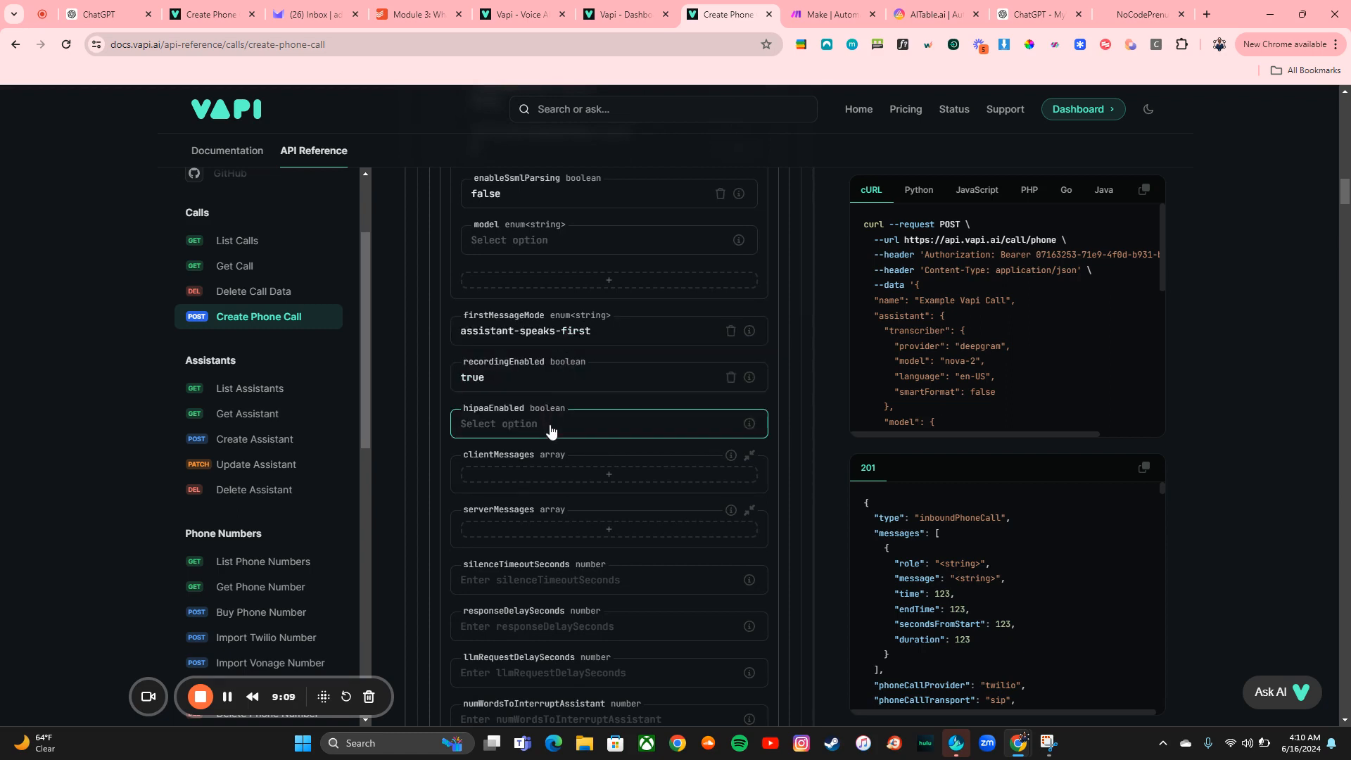
pyautogui.click(550, 429)
pyautogui.click(552, 477)
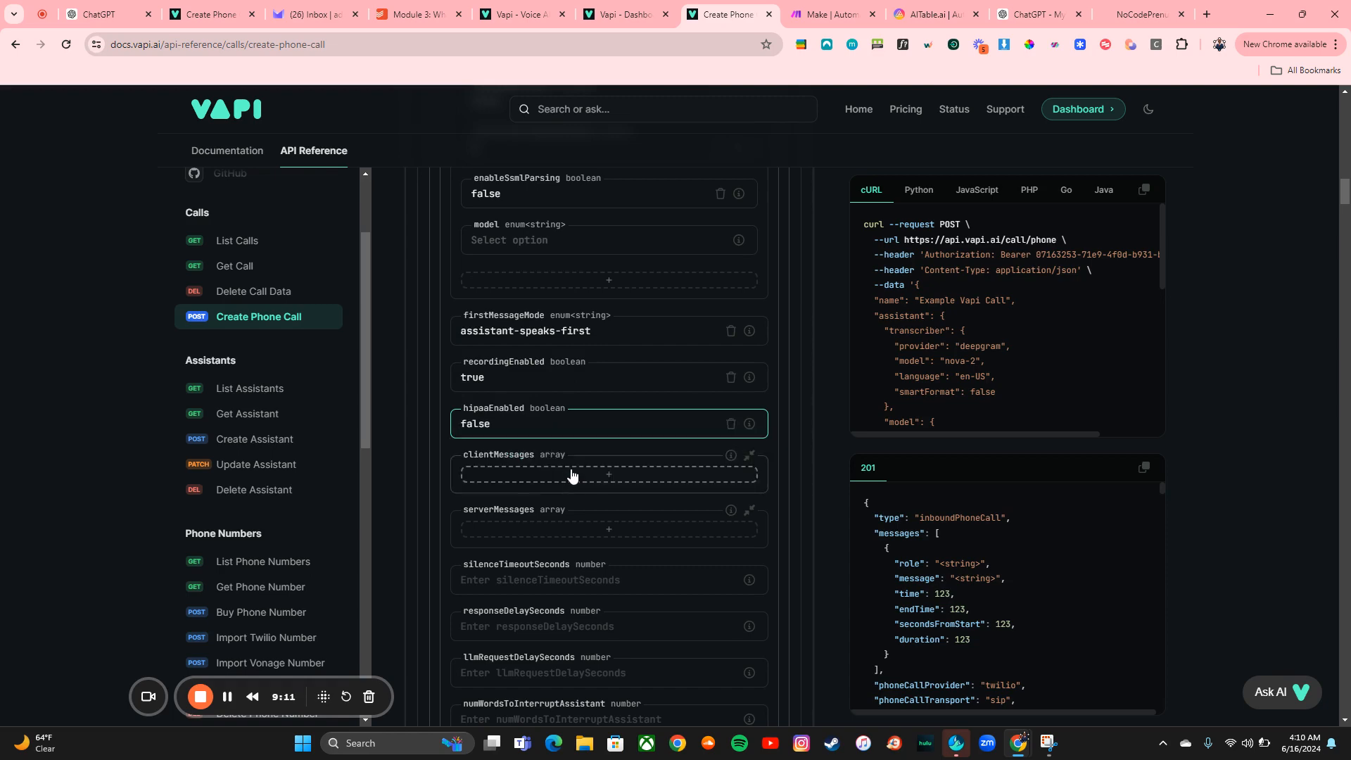
# In assistantOverrides, set the transcriber provider to deepgram and its model to nova-2
pyautogui.scroll(-2, 576, 467)
pyautogui.scroll(-7, 576, 468)
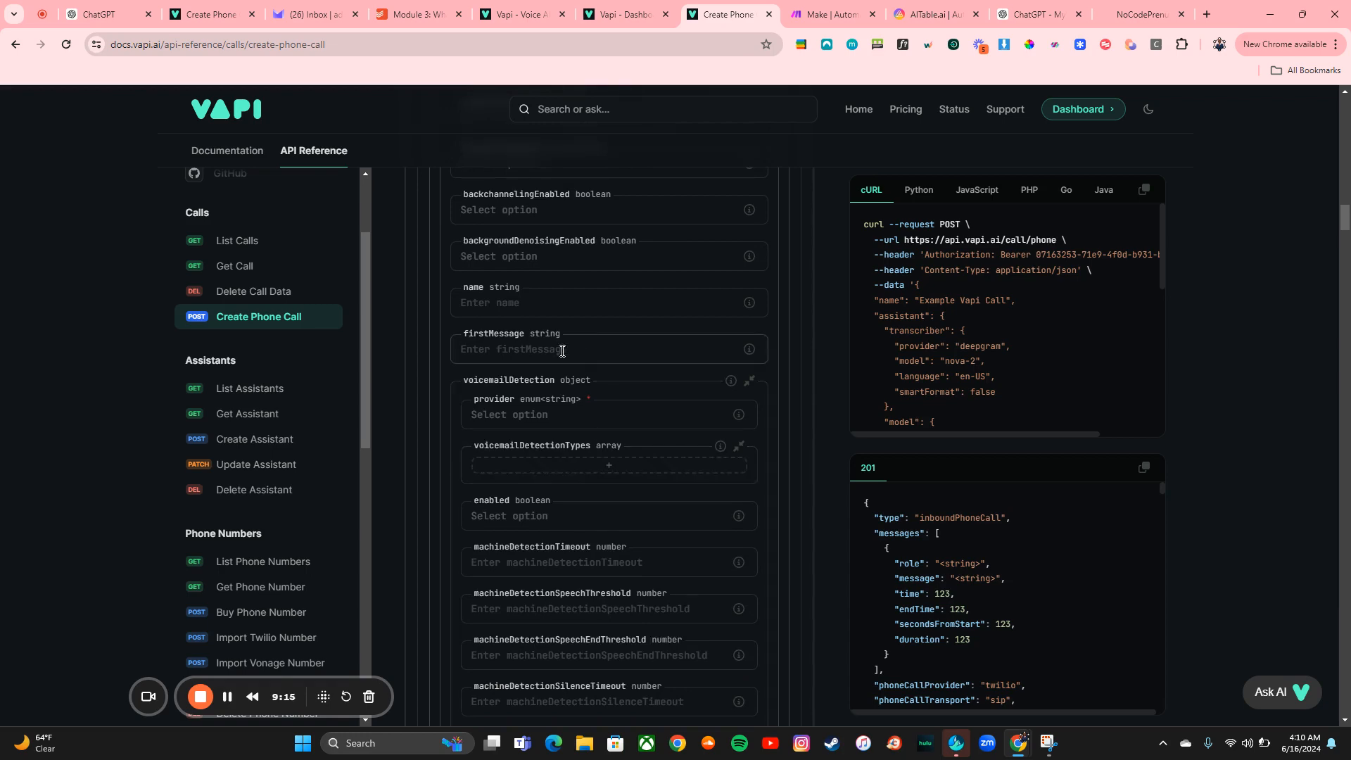
pyautogui.scroll(-6, 586, 384)
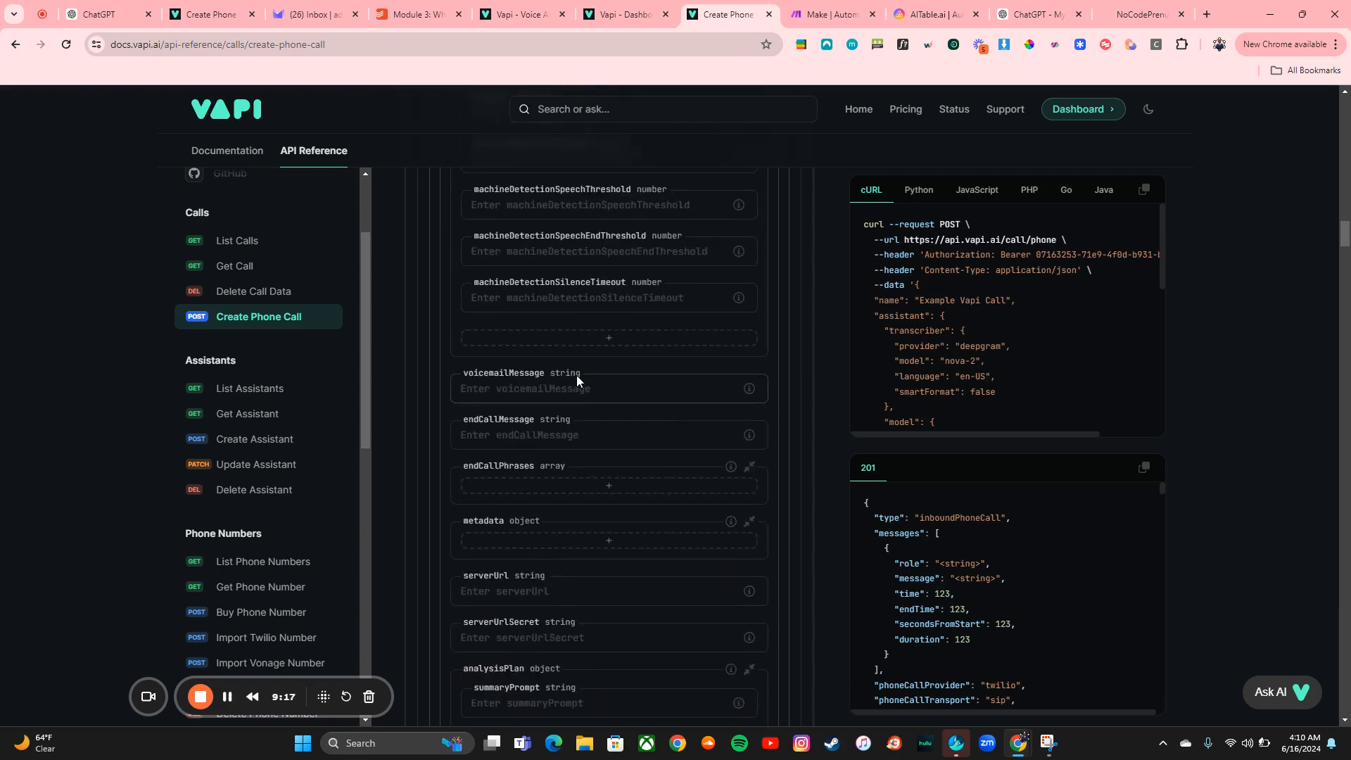
pyautogui.scroll(-5, 584, 387)
pyautogui.scroll(-8, 580, 384)
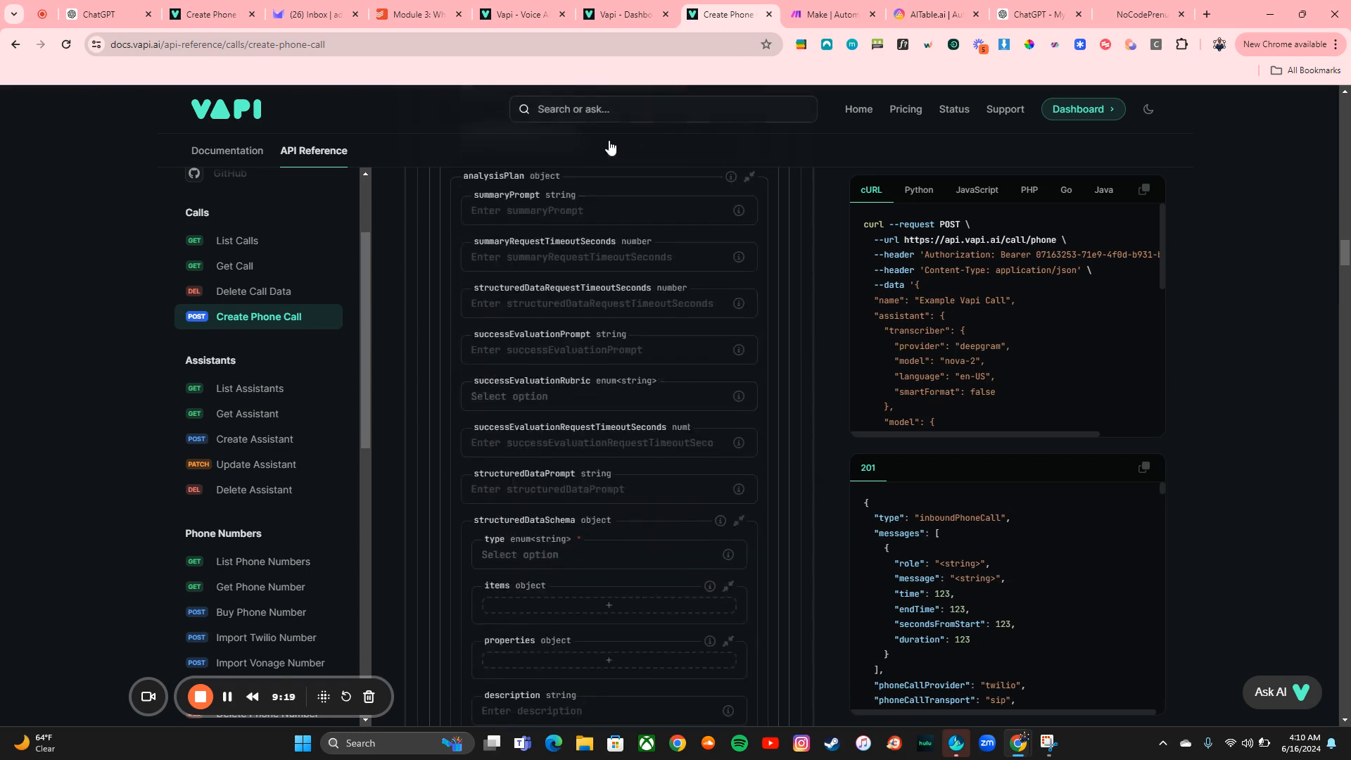
pyautogui.scroll(-5, 602, 317)
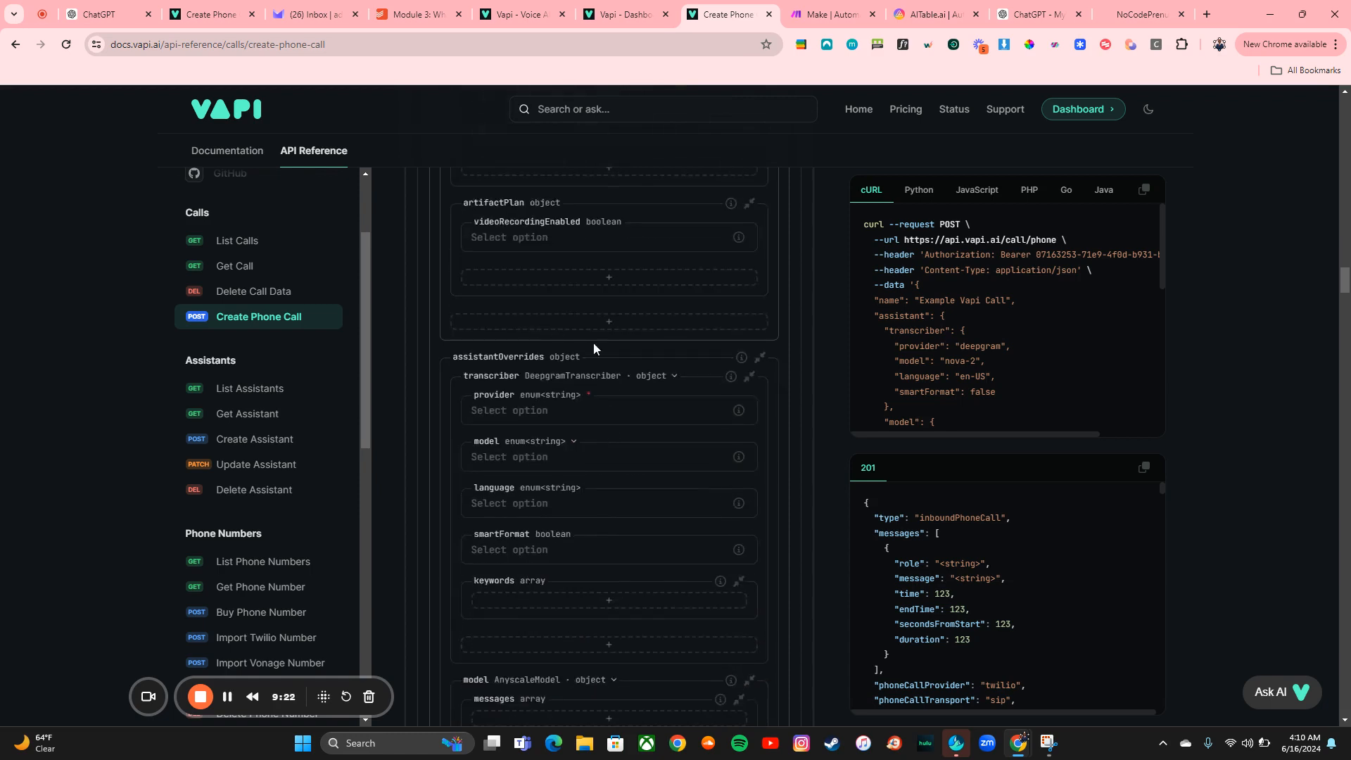
pyautogui.click(559, 414)
pyautogui.click(548, 439)
pyautogui.click(549, 459)
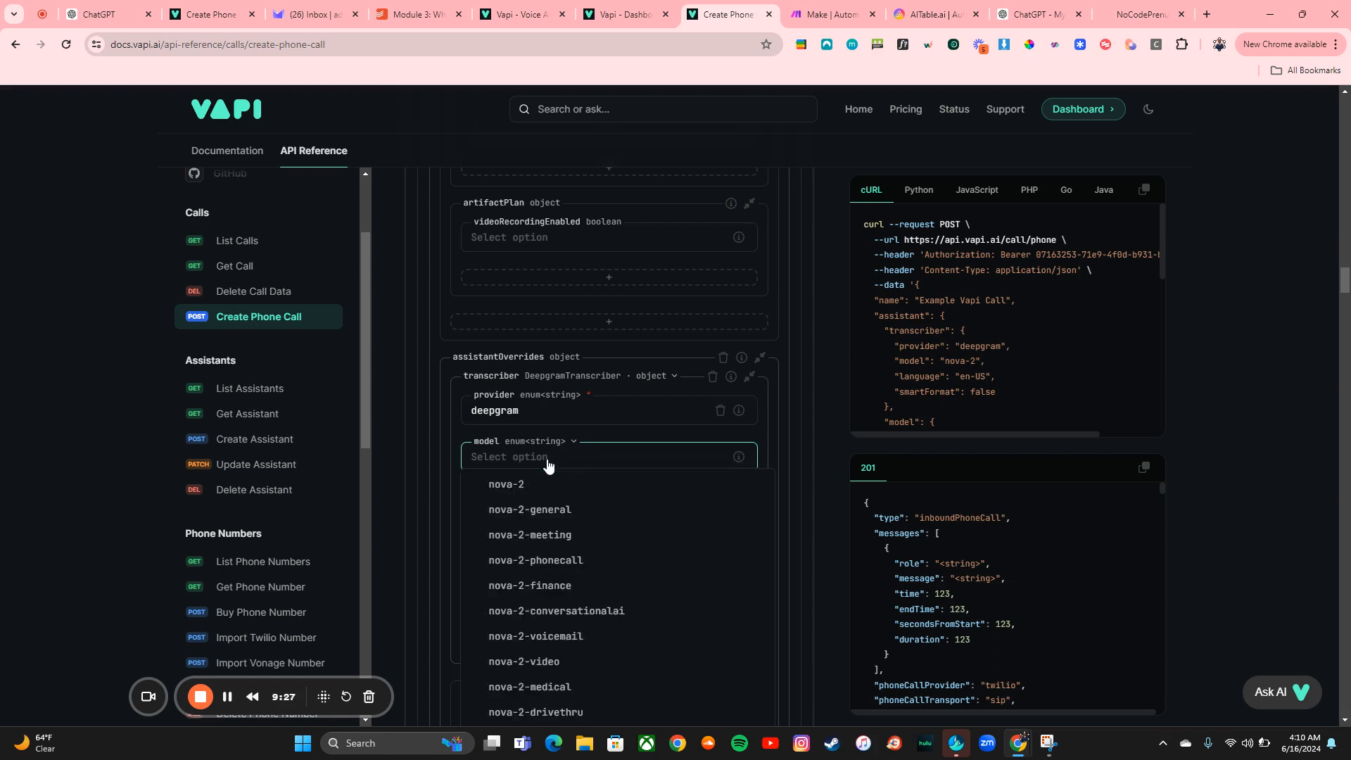
pyautogui.click(545, 484)
# Set the override transcriber's language to en-US and smartFormat to false
pyautogui.scroll(-2, 543, 483)
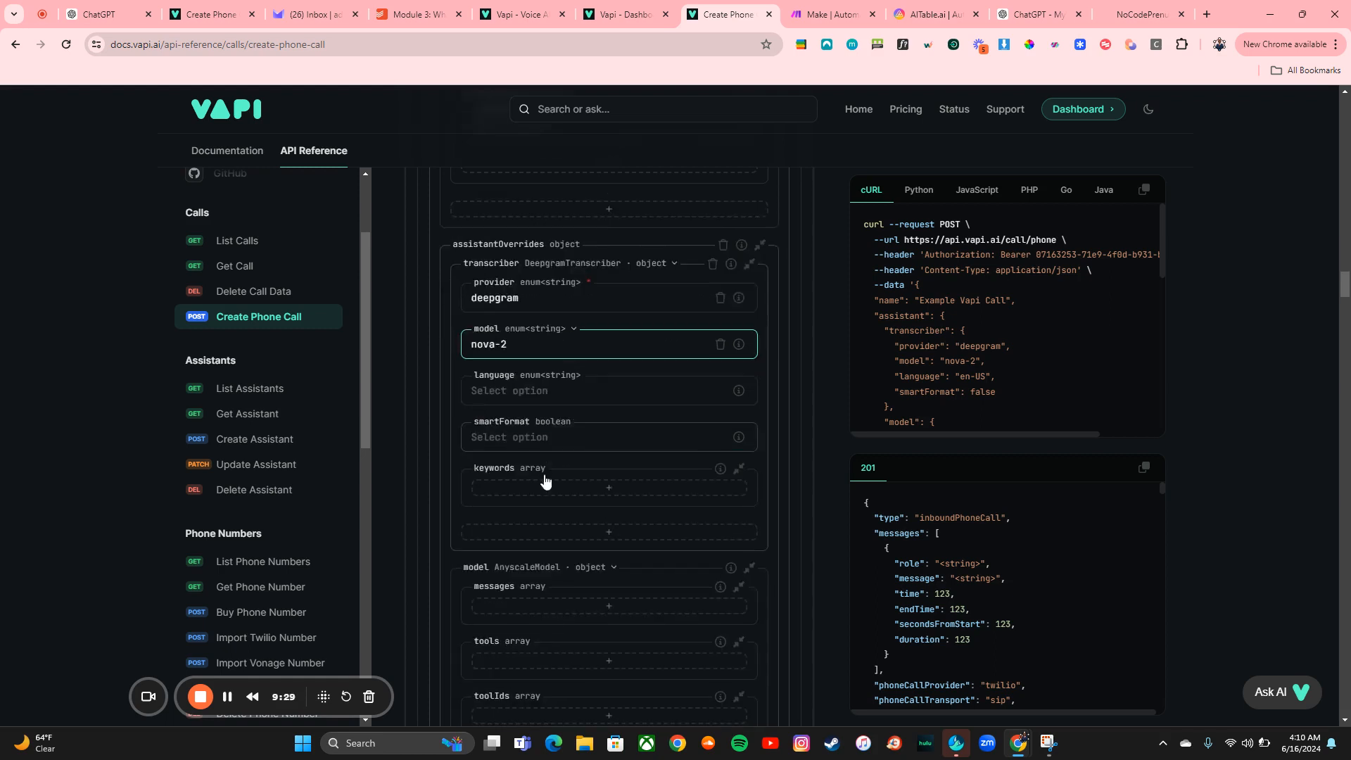
pyautogui.click(555, 389)
pyautogui.scroll(-2, 555, 519)
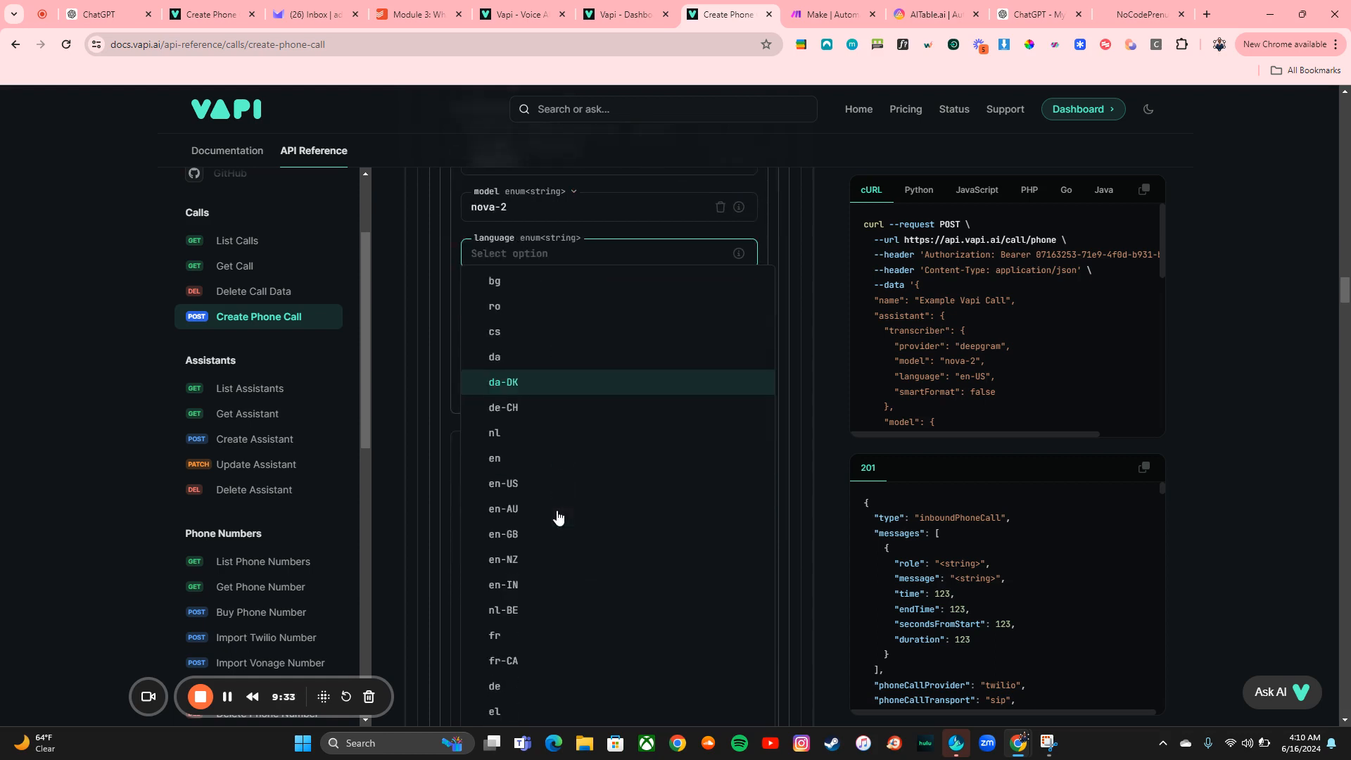
pyautogui.click(532, 509)
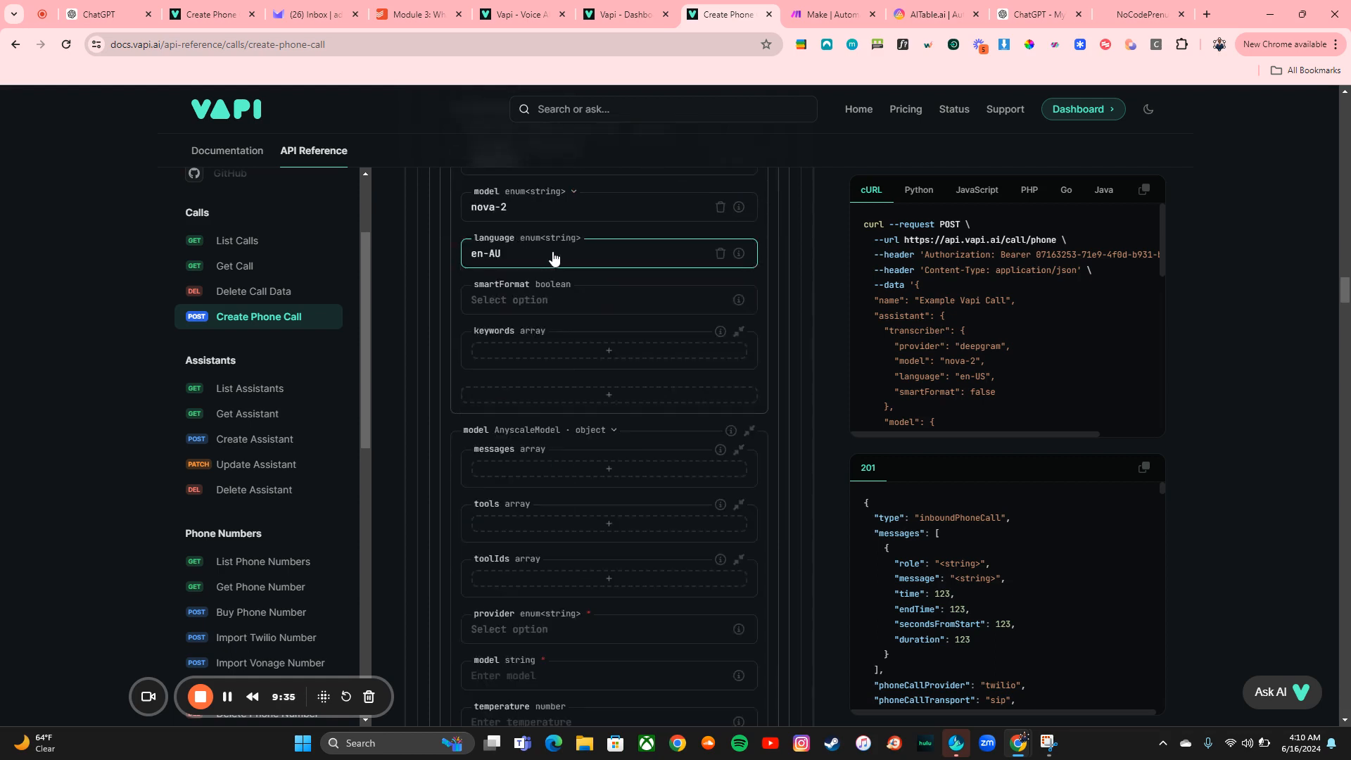
pyautogui.click(554, 257)
pyautogui.click(518, 485)
pyautogui.click(563, 302)
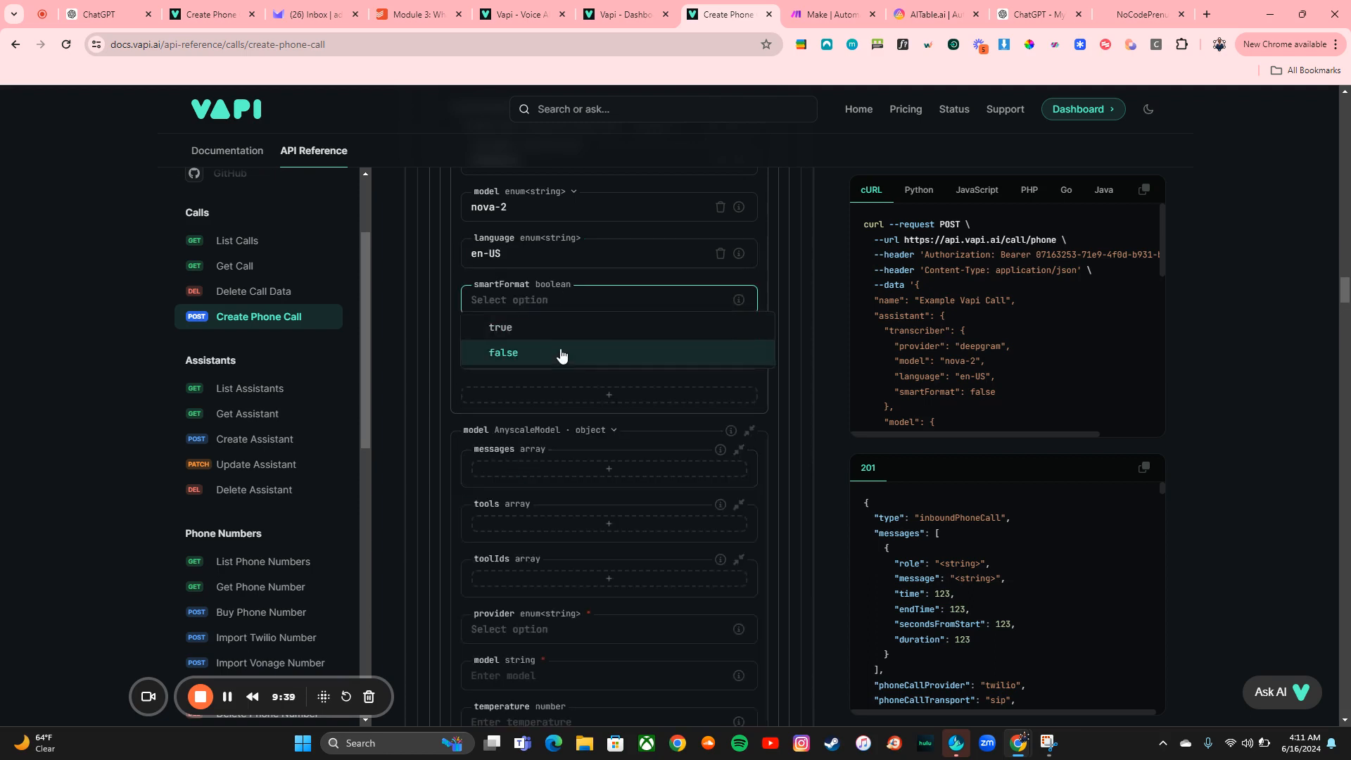
pyautogui.click(562, 356)
# Switch the override model to OpenAIModel with provider openai and model gpt-4o
pyautogui.click(590, 430)
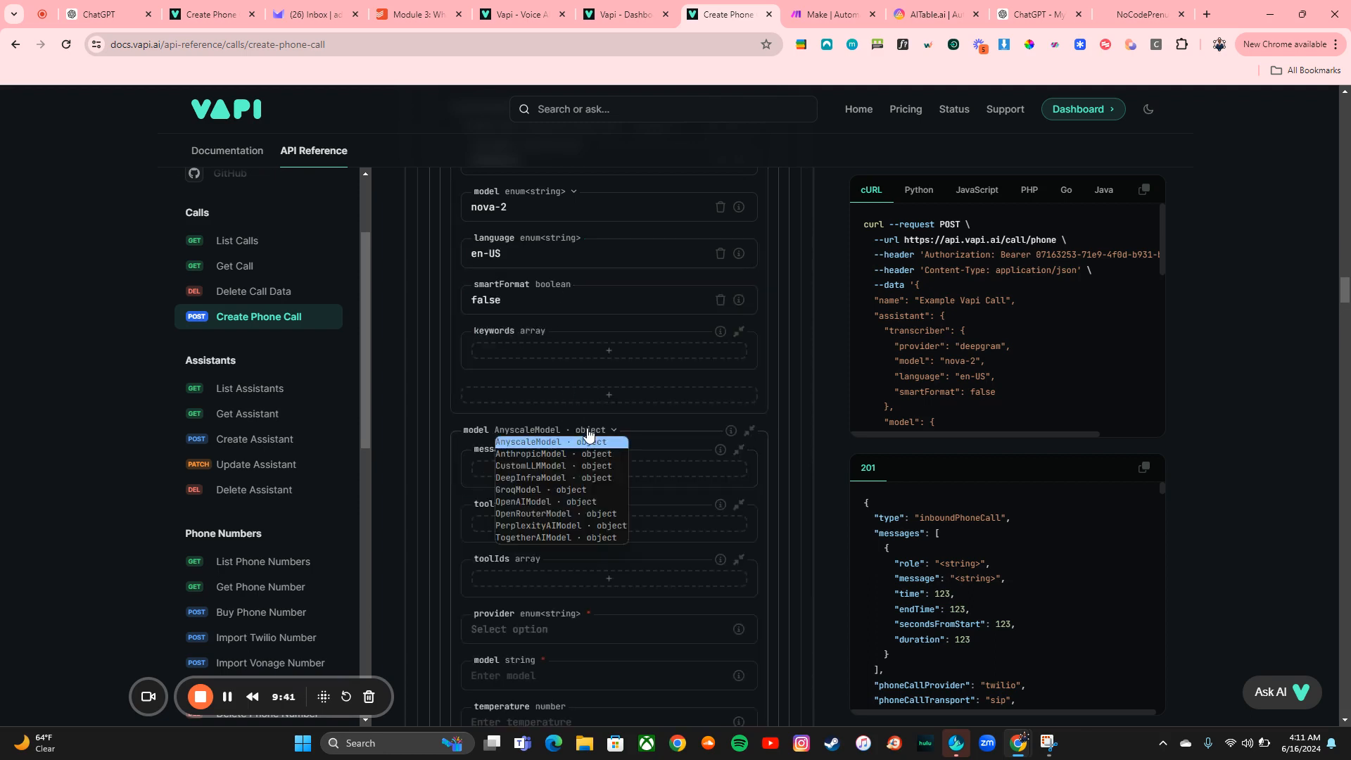
pyautogui.click(574, 501)
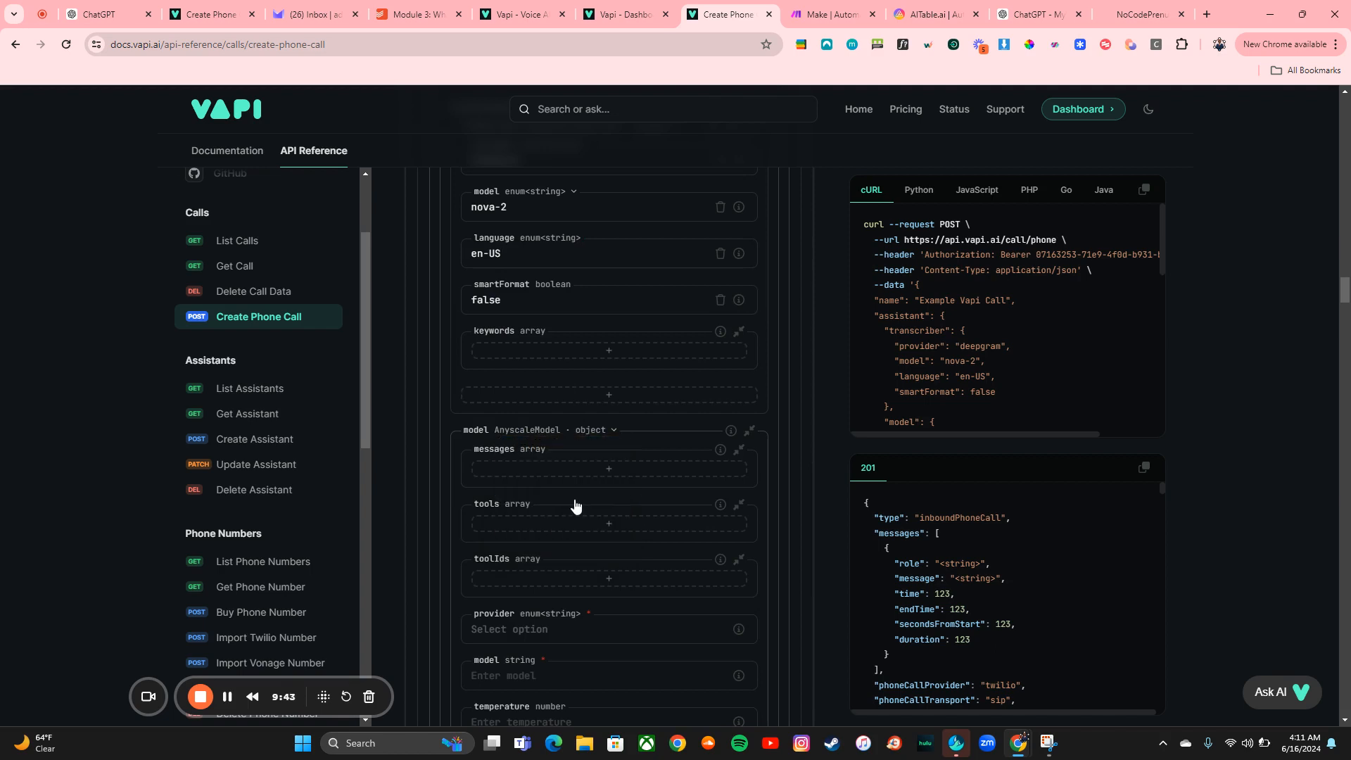
pyautogui.scroll(-3, 610, 433)
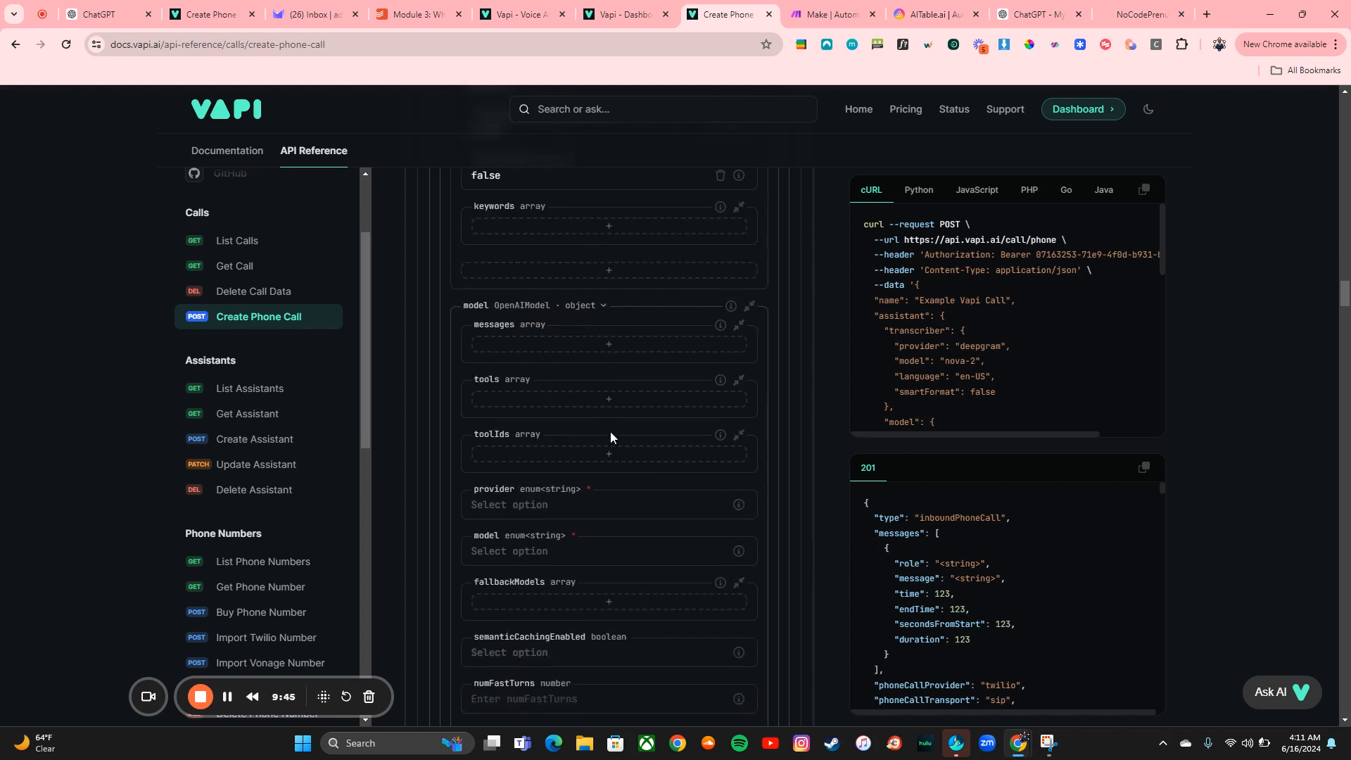
pyautogui.click(591, 435)
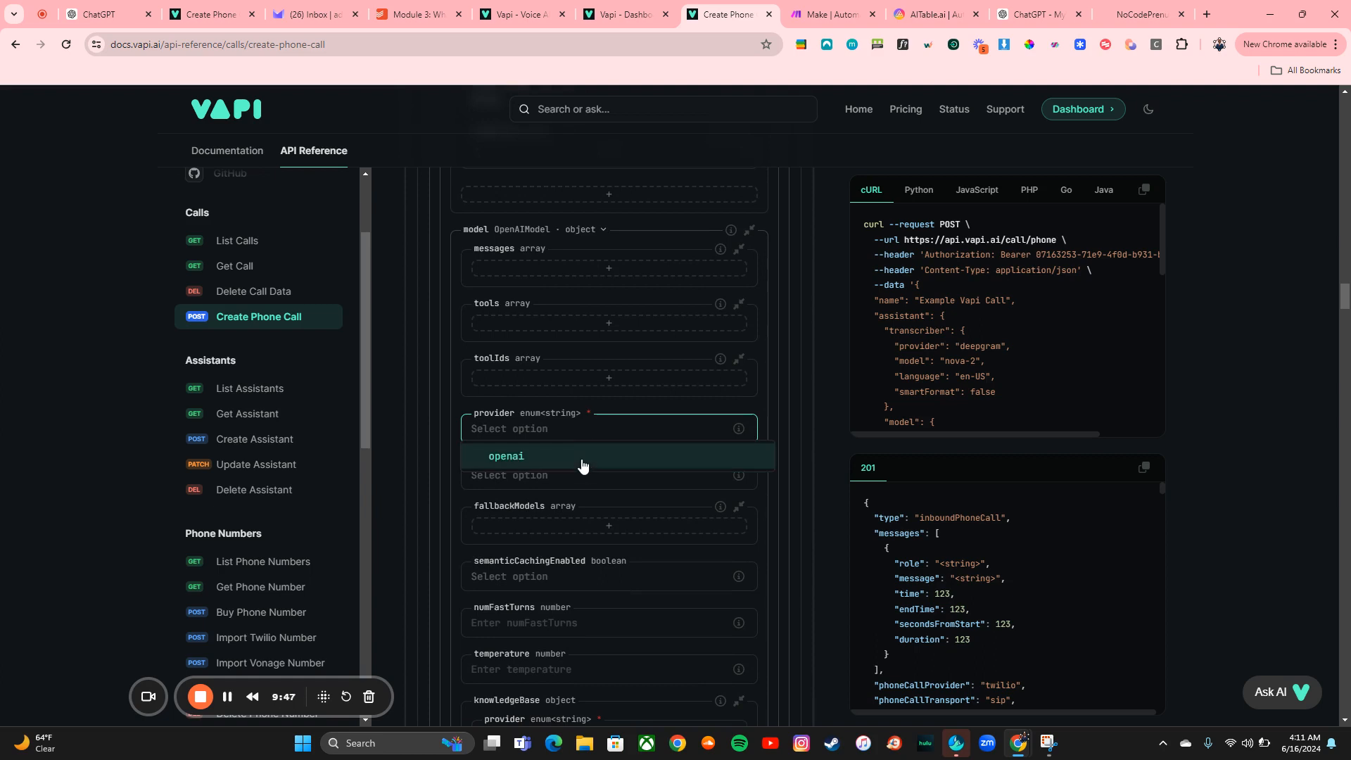
pyautogui.click(582, 467)
pyautogui.click(583, 479)
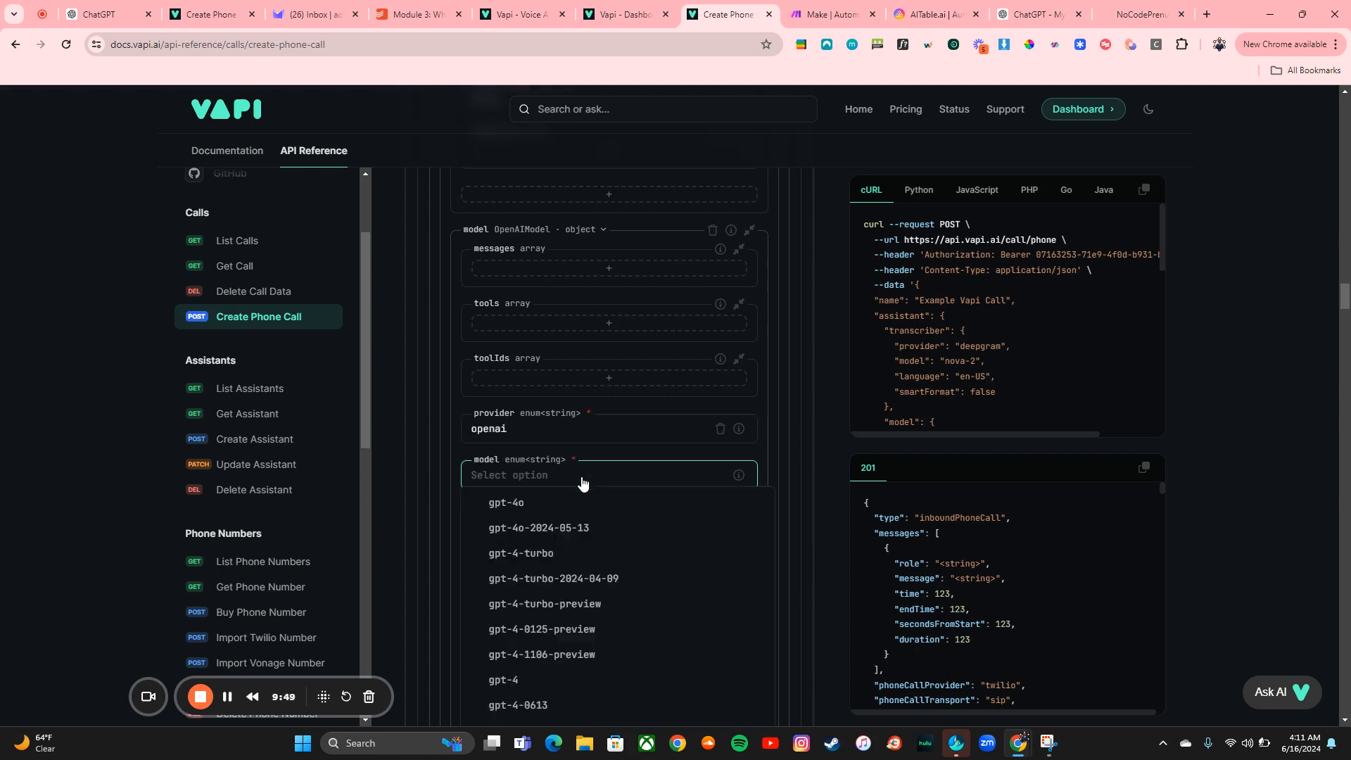
pyautogui.click(582, 501)
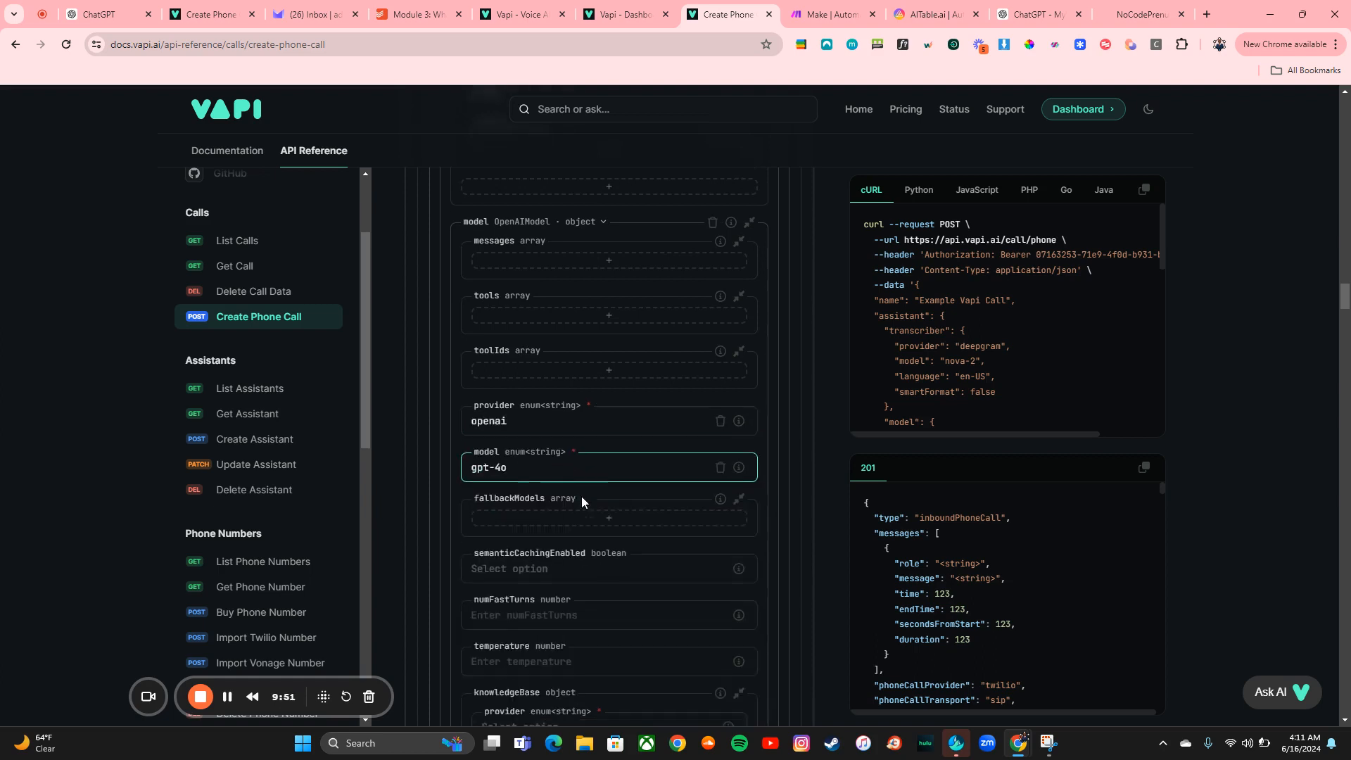
pyautogui.scroll(-3, 582, 500)
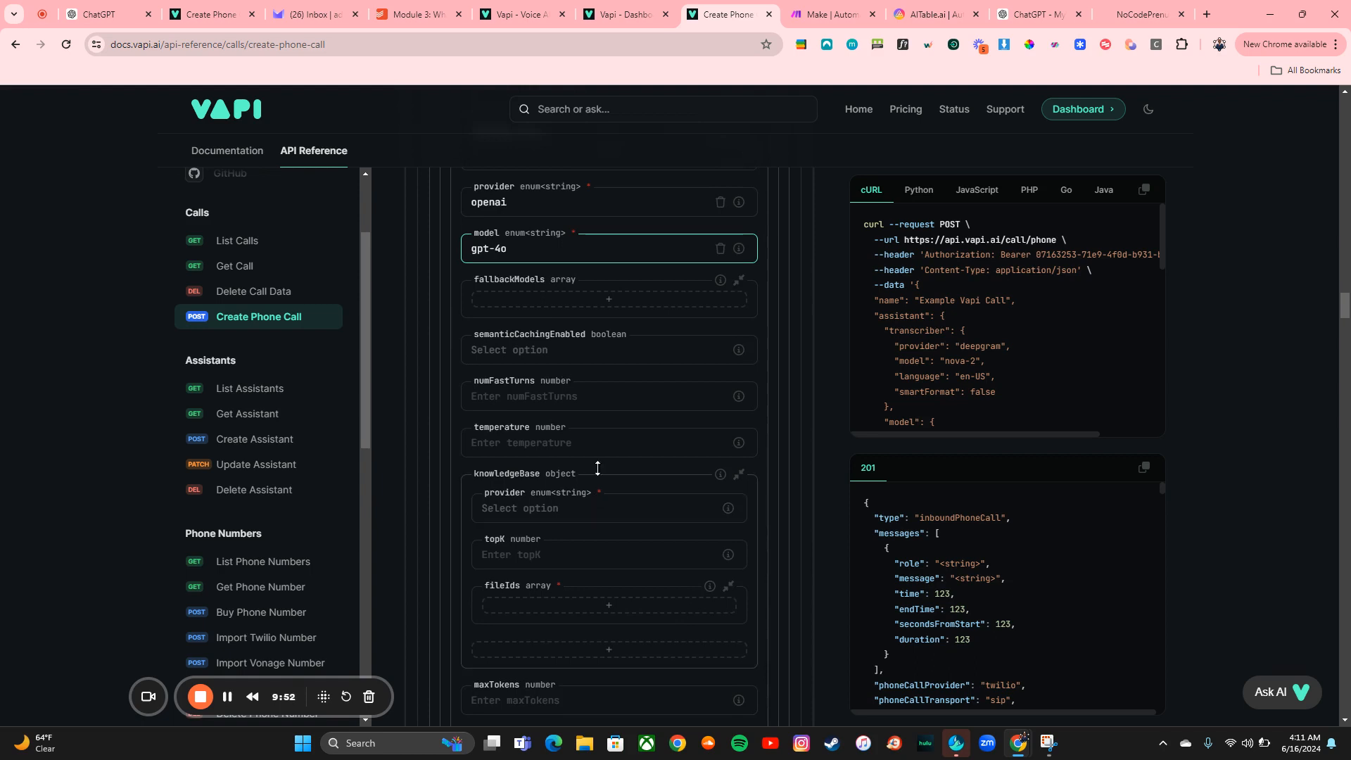
pyautogui.scroll(-1, 603, 356)
pyautogui.click(591, 373)
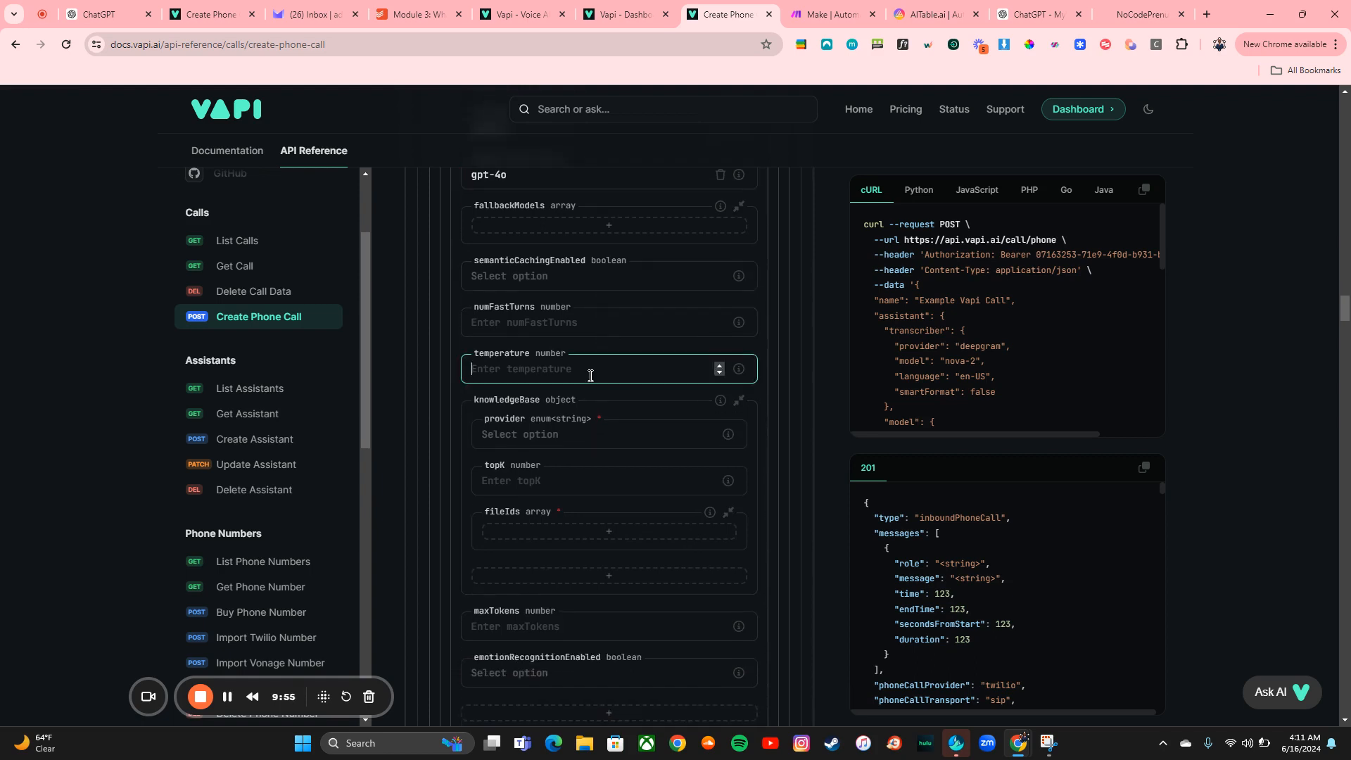
pyautogui.write('250')
pyautogui.scroll(-1, 591, 375)
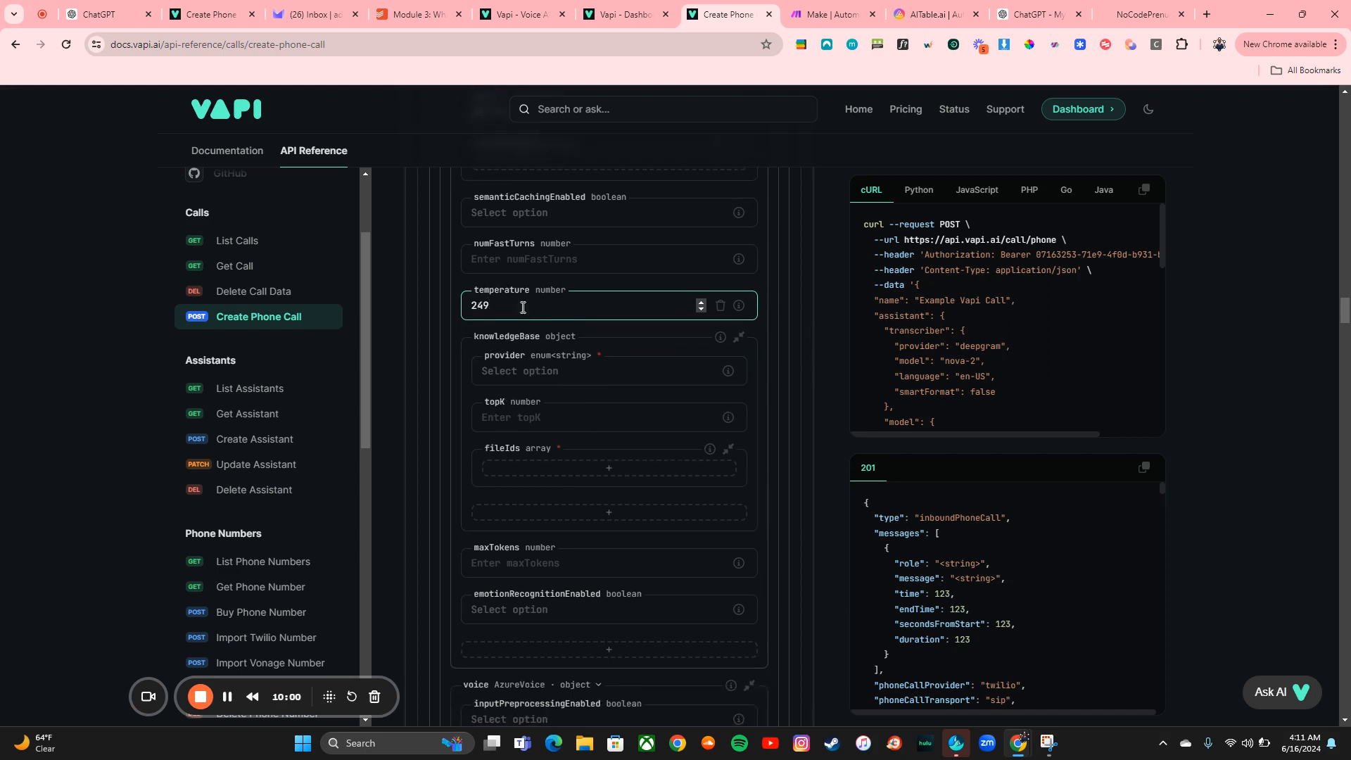
pyautogui.hotkey('ctrl', 'a')
pyautogui.press('BackSpace')
# Set the override model's maxTokens to 249
pyautogui.scroll(-3, 523, 308)
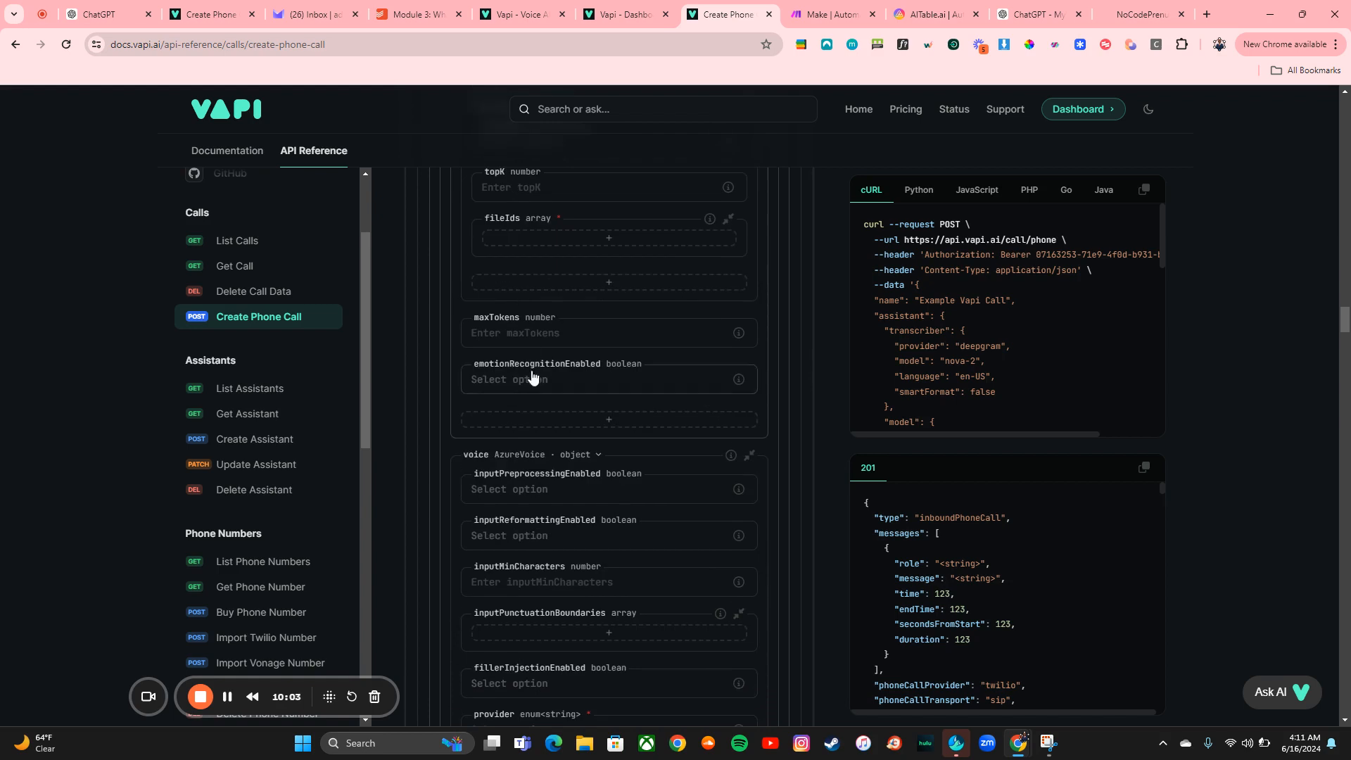
pyautogui.click(554, 333)
pyautogui.write('250')
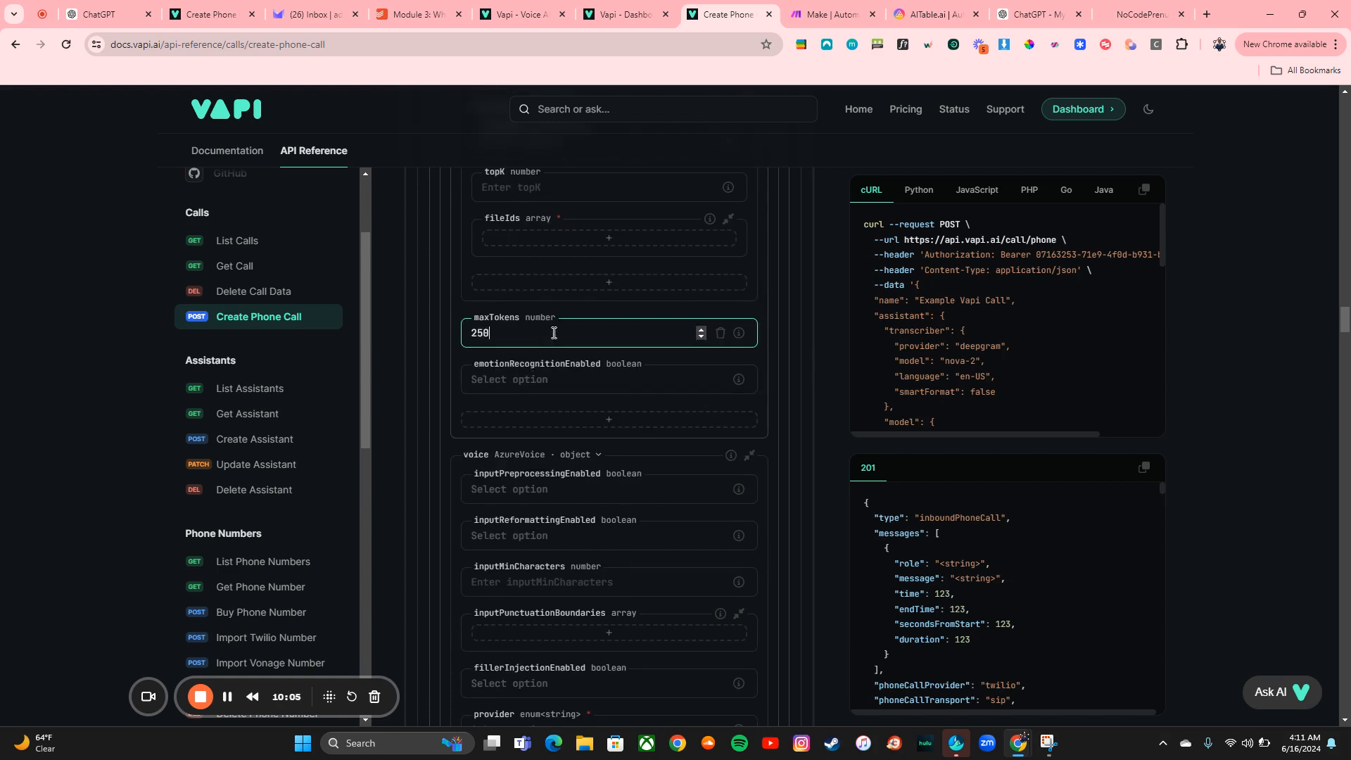
# Switch the override voice to ElevenLabsVoice and set its inputPreprocessingEnabled to true
pyautogui.scroll(-3, 554, 333)
pyautogui.click(570, 312)
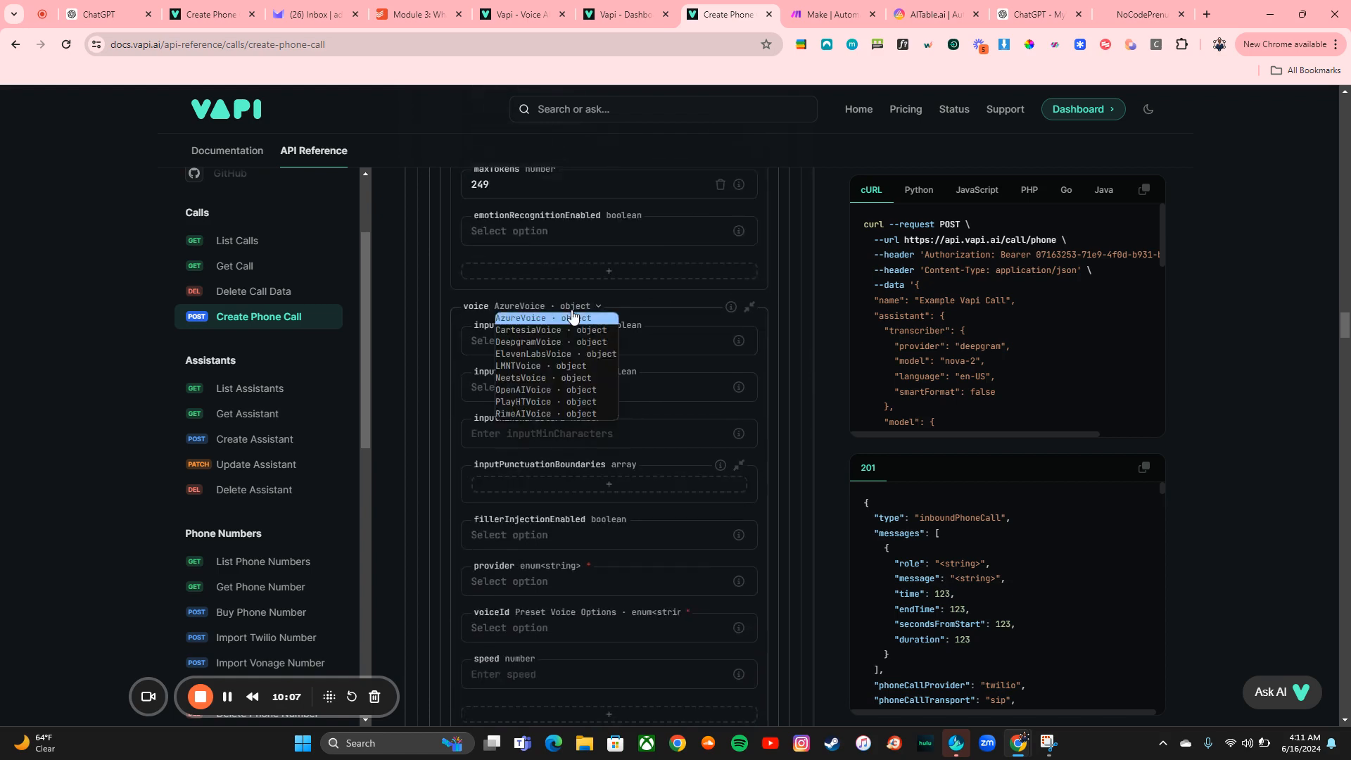
pyautogui.click(555, 356)
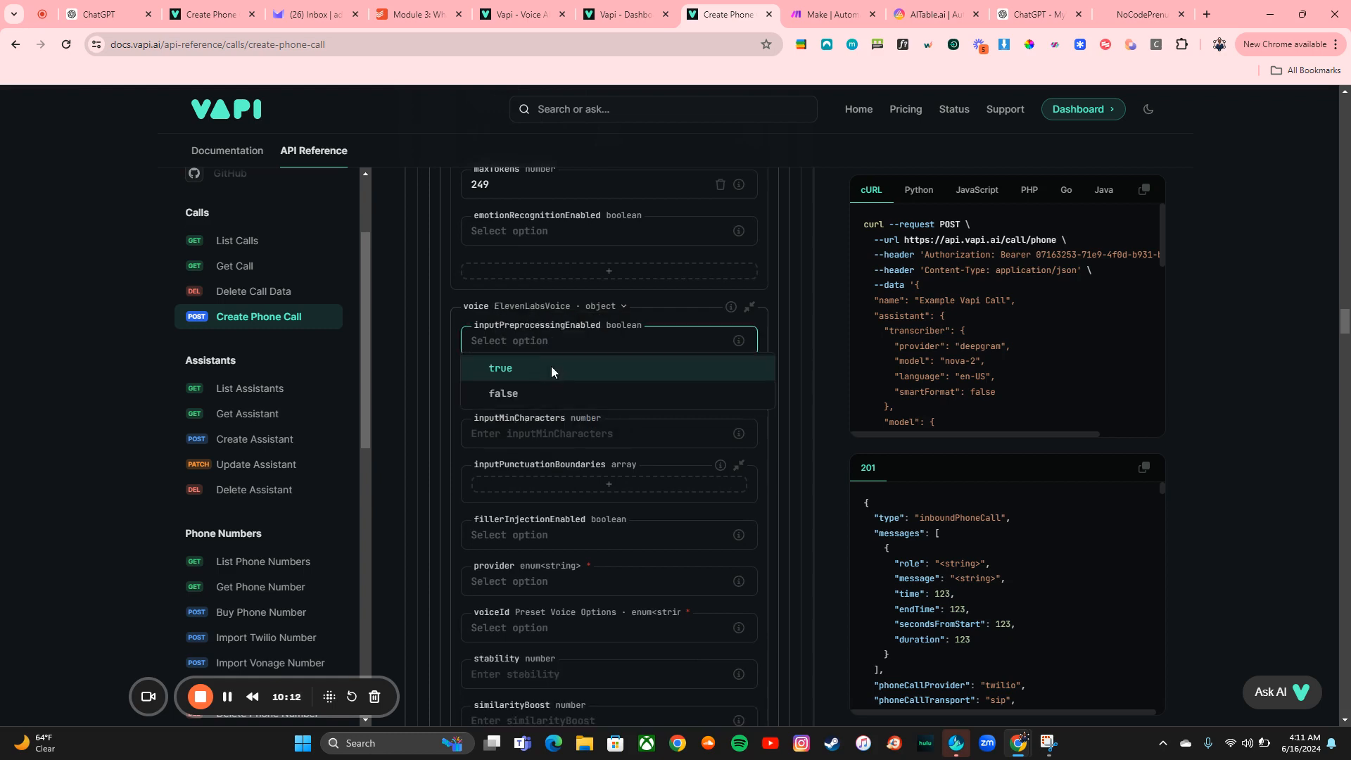
pyautogui.click(552, 369)
# Fill the override voice's inputReformattingEnabled with its example value, true
pyautogui.moveTo(740, 389)
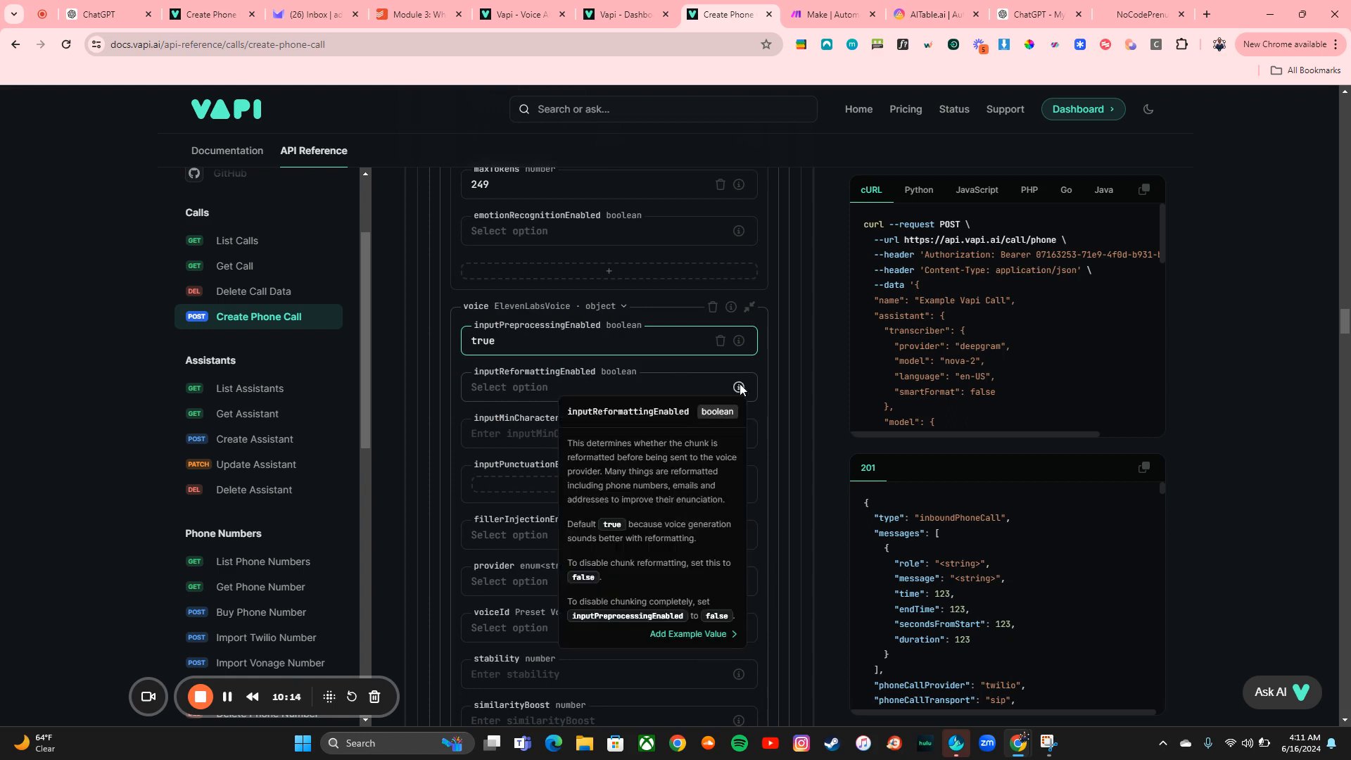
pyautogui.click(690, 637)
pyautogui.moveTo(740, 434)
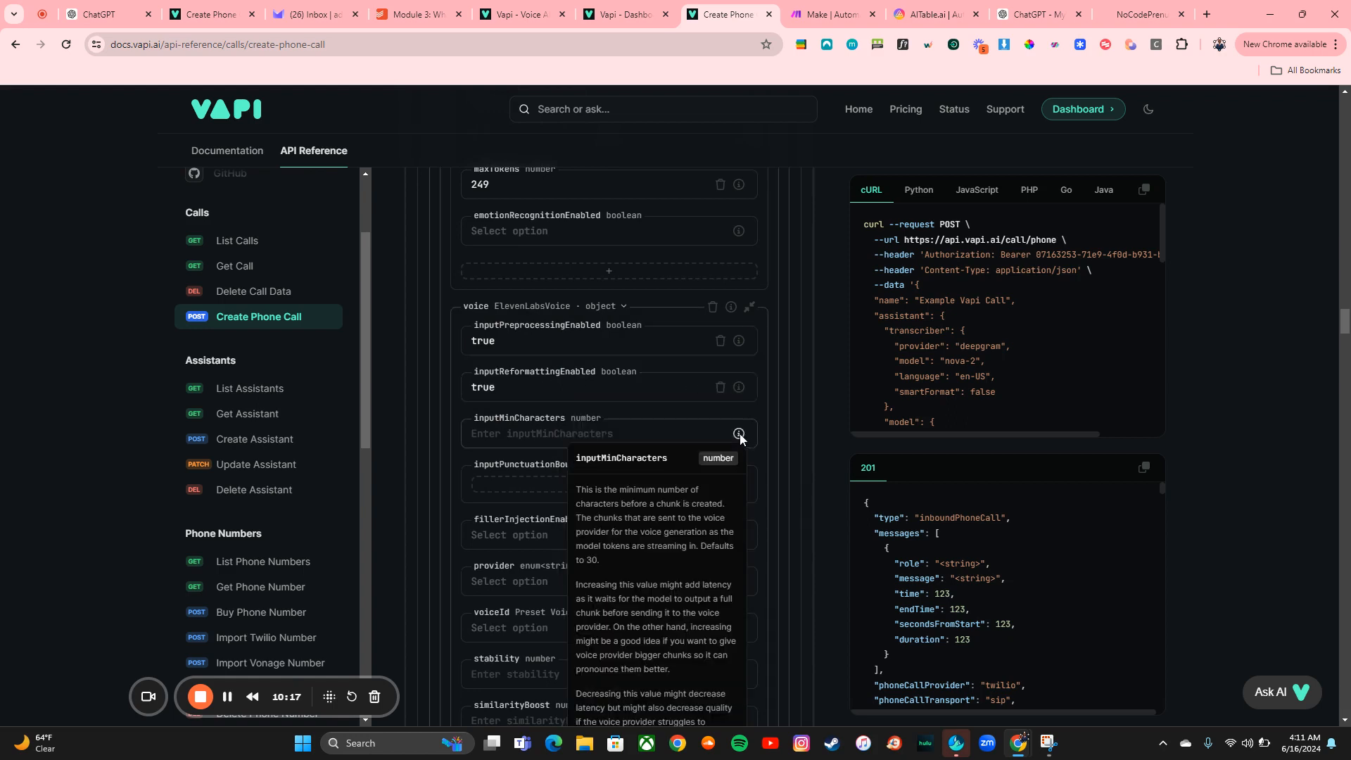
pyautogui.scroll(-1, 683, 669)
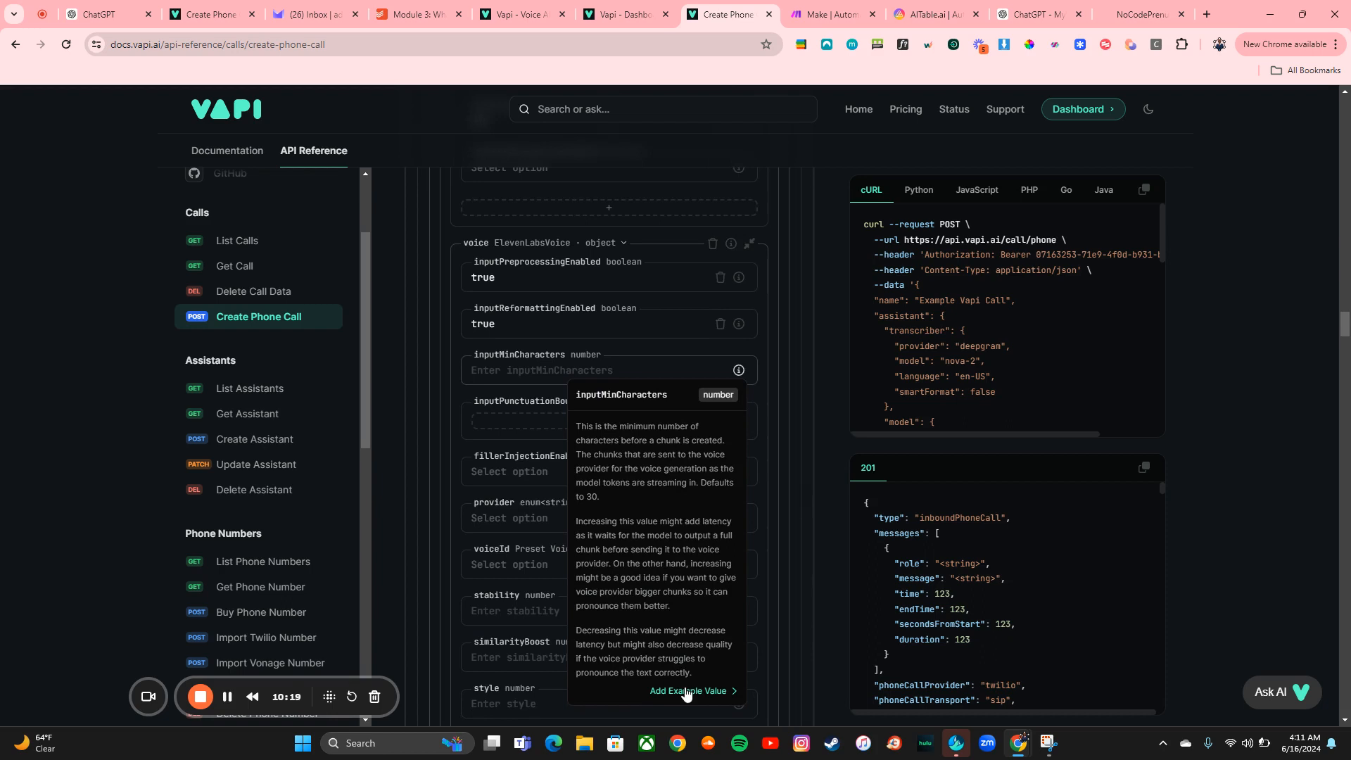
# Fill the override voice's inputMinCharacters with its example value 30 and set its provider to 11labs
pyautogui.click(686, 692)
pyautogui.scroll(-3, 767, 536)
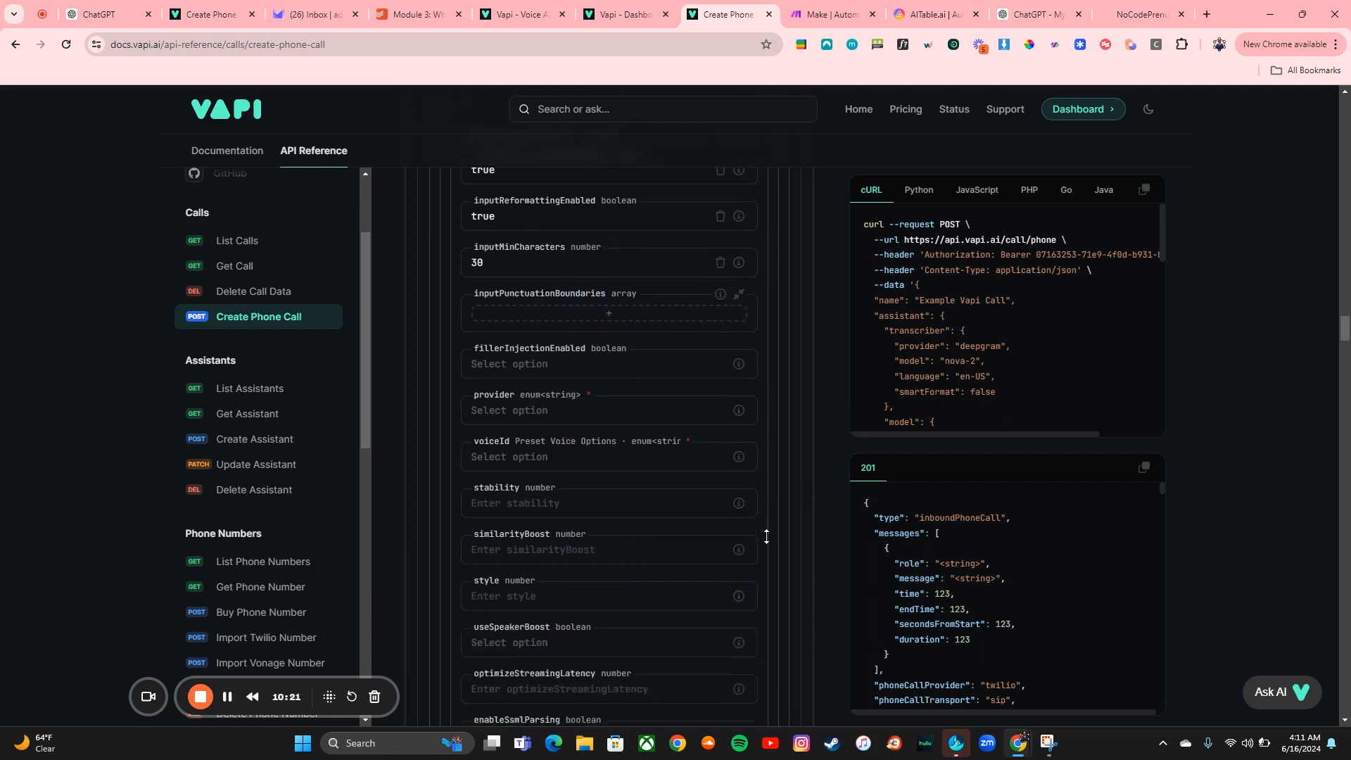
pyautogui.click(561, 350)
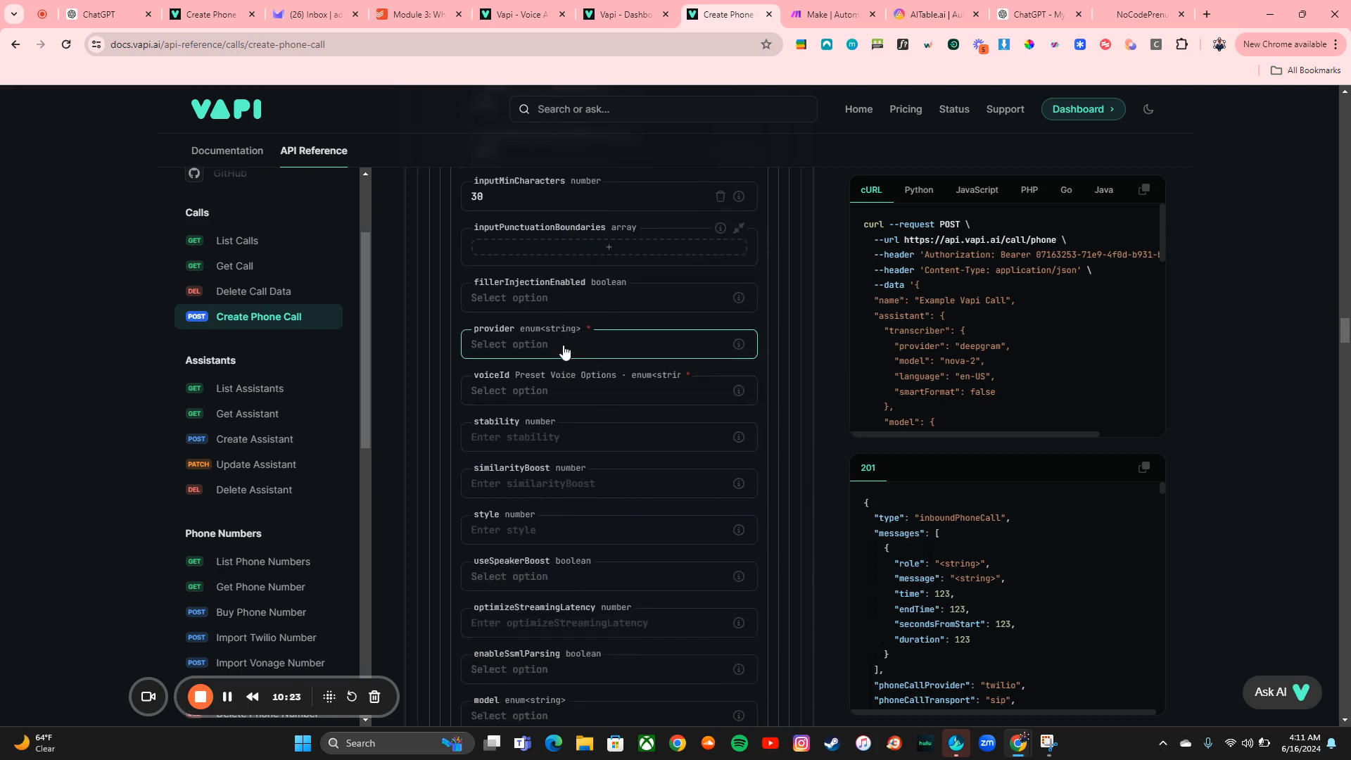
pyautogui.click(563, 371)
# Set the override voice's voiceId to marissa and fill stability with its example value 0.5
pyautogui.click(564, 389)
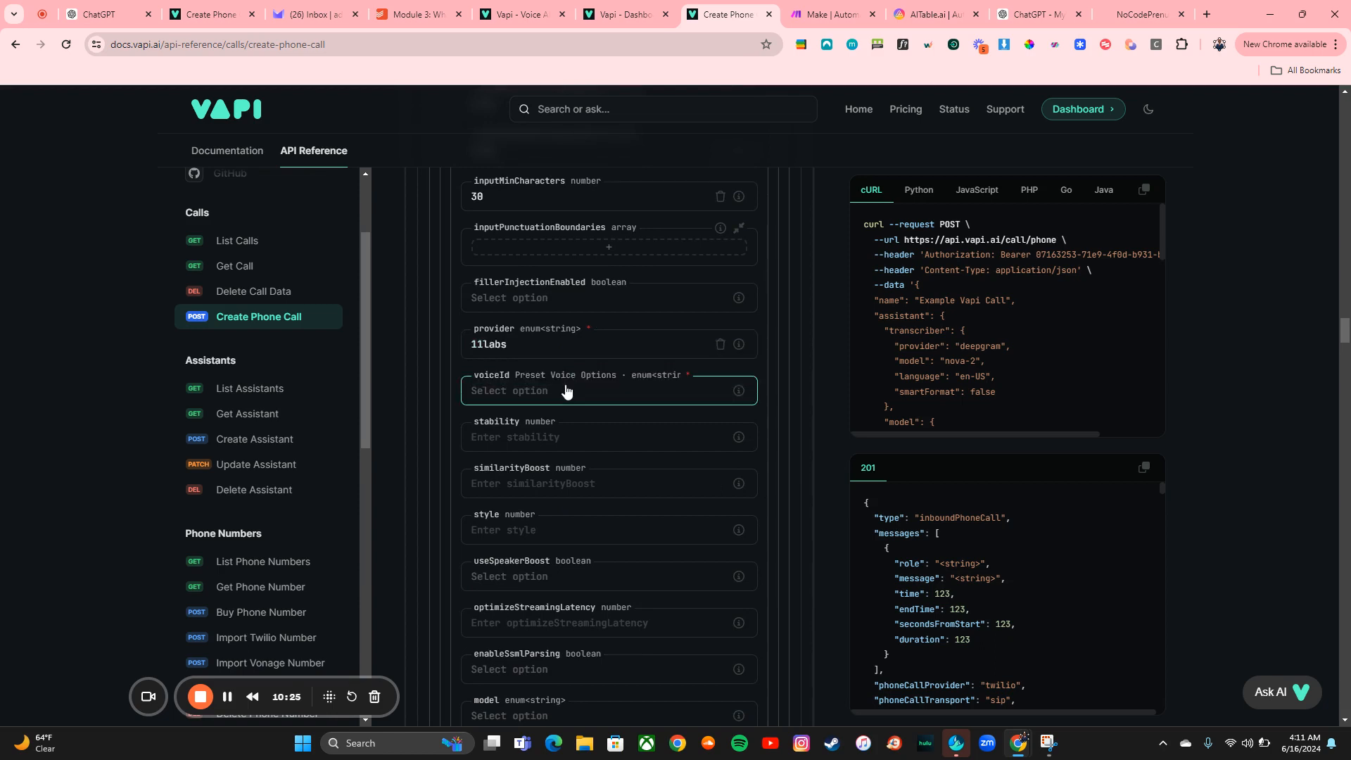
pyautogui.click(564, 445)
pyautogui.moveTo(738, 437)
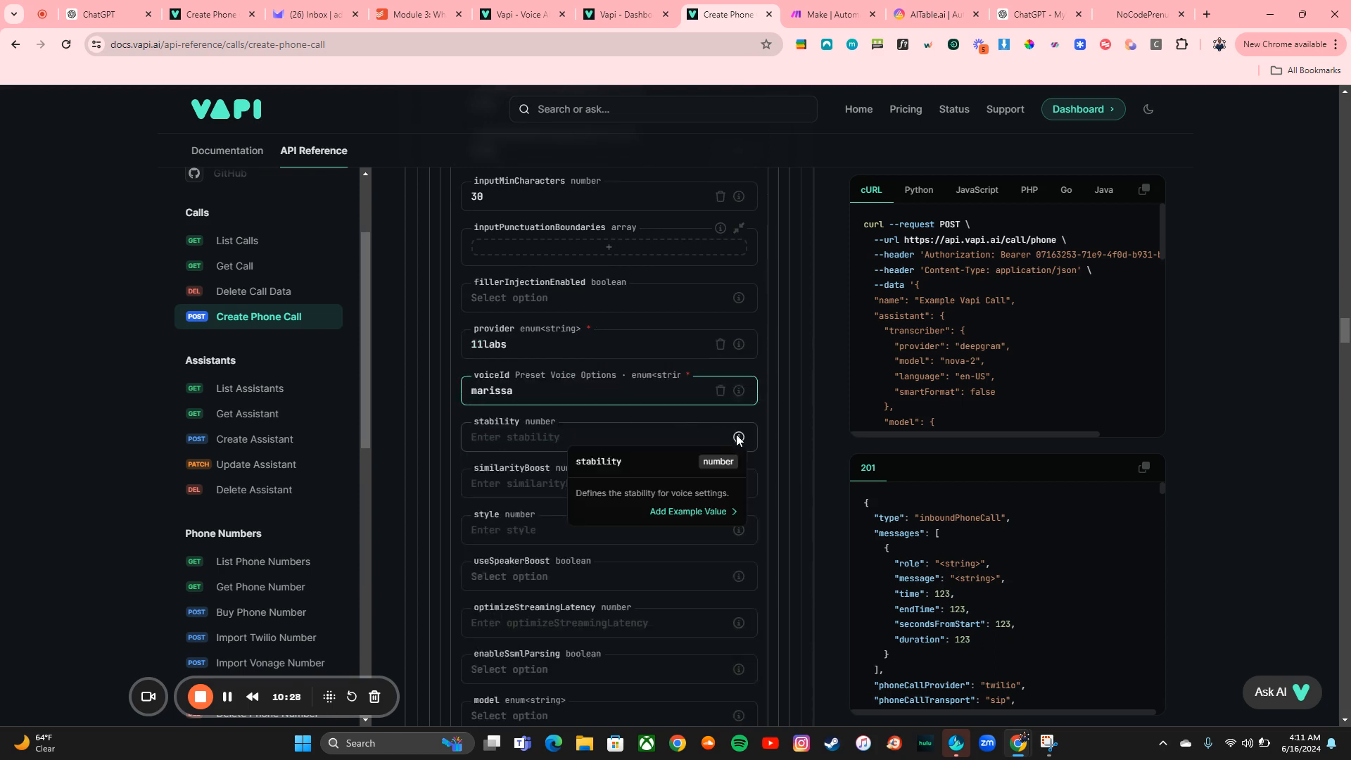
pyautogui.click(697, 513)
# Fill the voice's similarityBoost and style with their example values, 0.75 and 0
pyautogui.moveTo(744, 484)
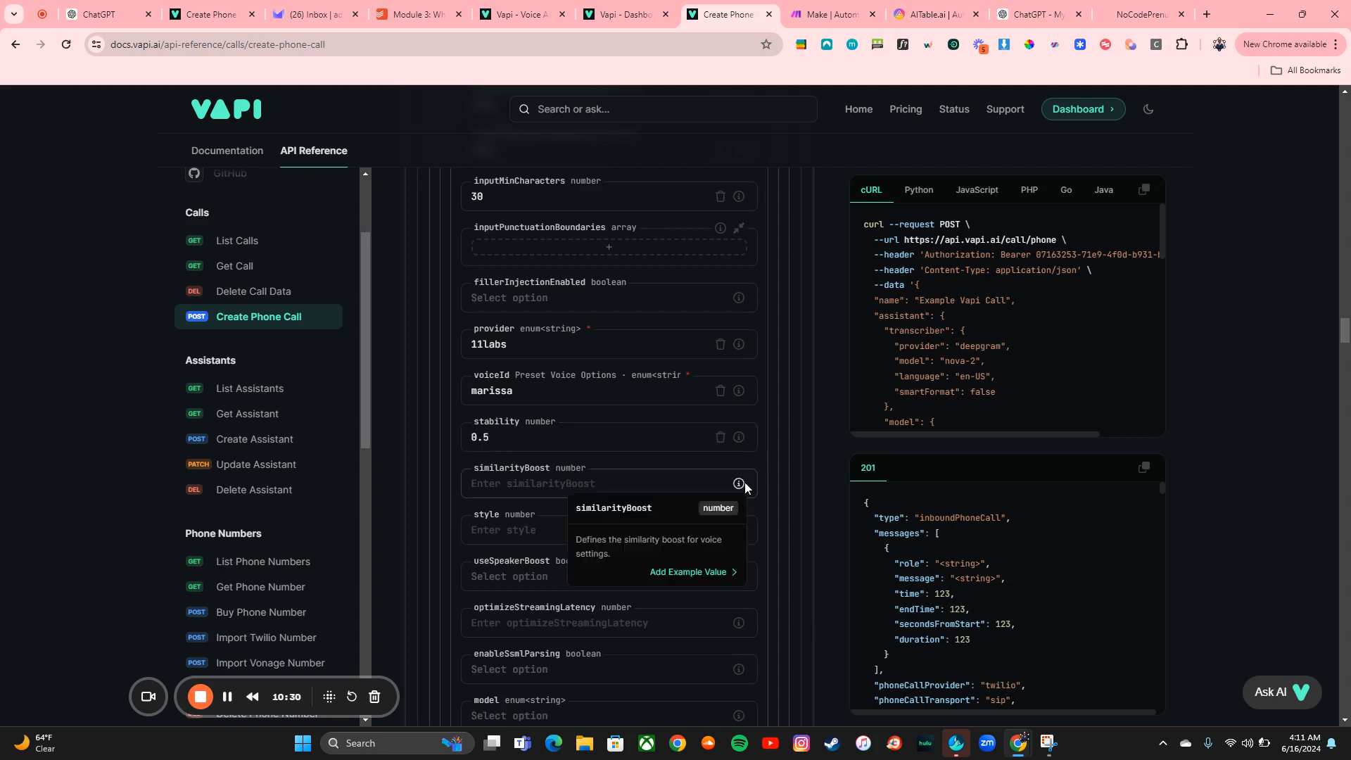
pyautogui.click(697, 579)
pyautogui.moveTo(739, 529)
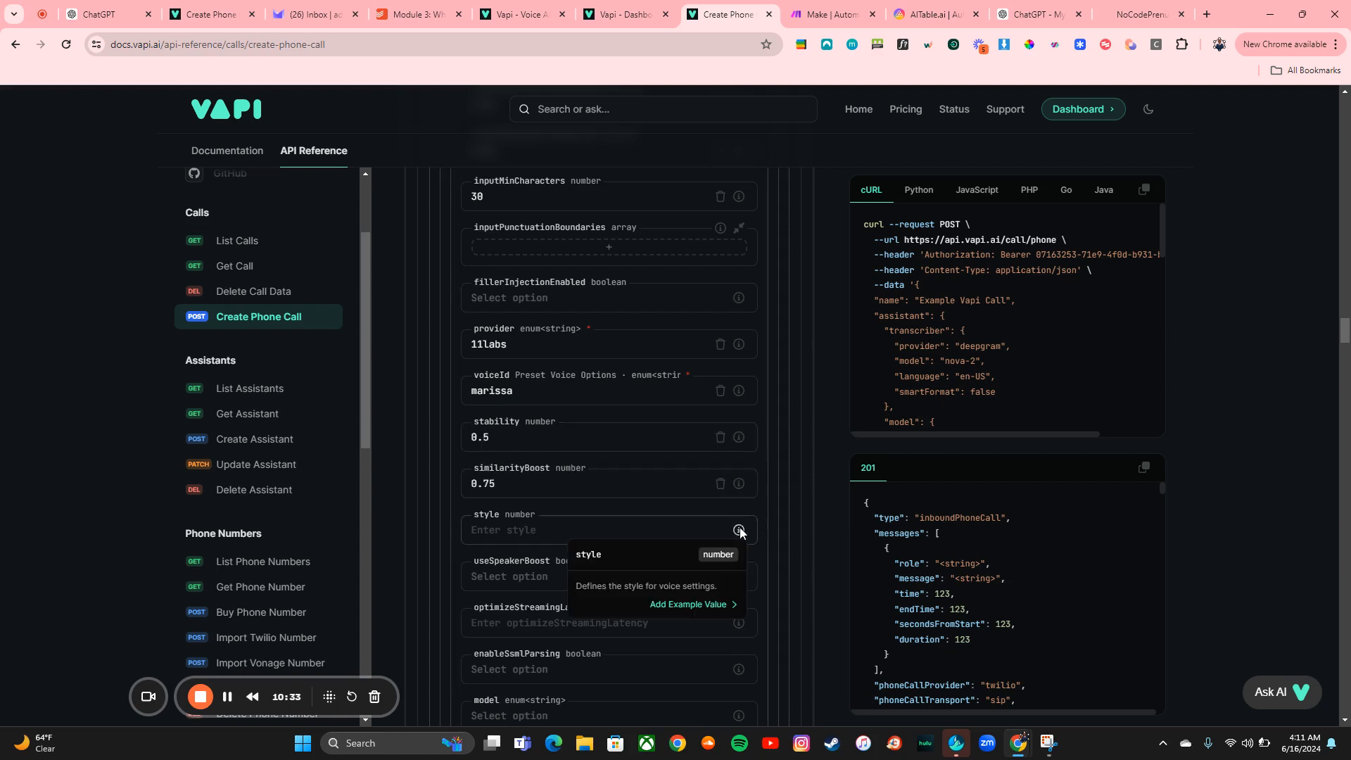
pyautogui.click(695, 607)
# Fill useSpeakerBoost and optimizeStreamingLatency with their example values, false and 3
pyautogui.scroll(-2, 697, 599)
pyautogui.moveTo(738, 467)
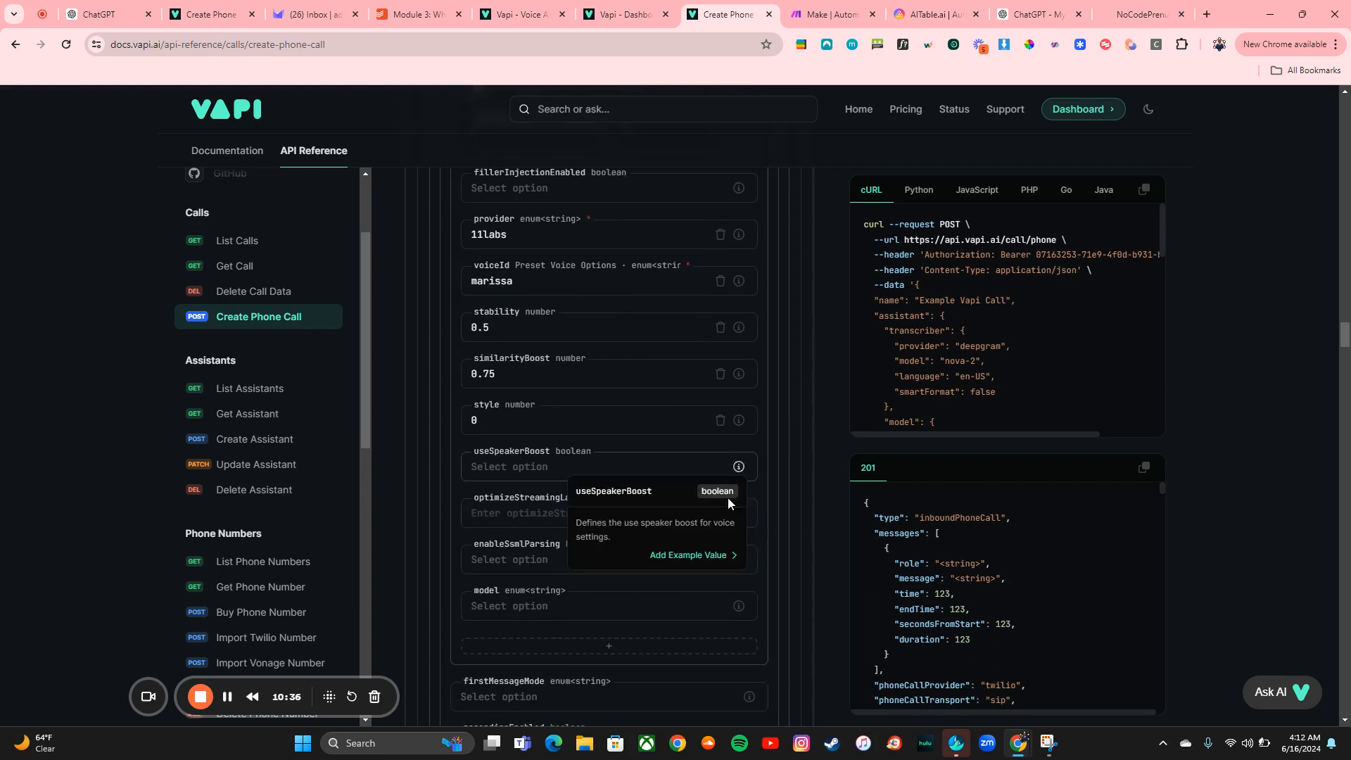
pyautogui.click(709, 558)
pyautogui.moveTo(738, 513)
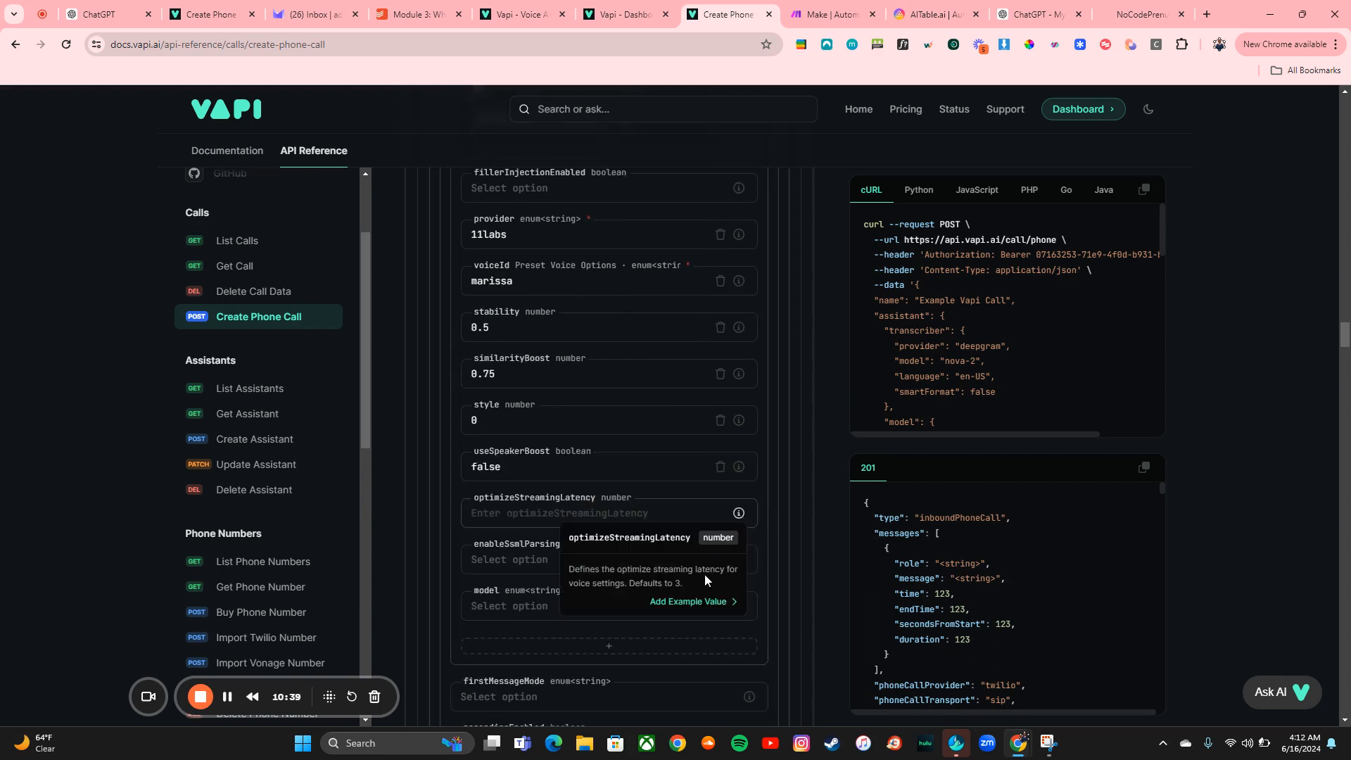
pyautogui.click(690, 604)
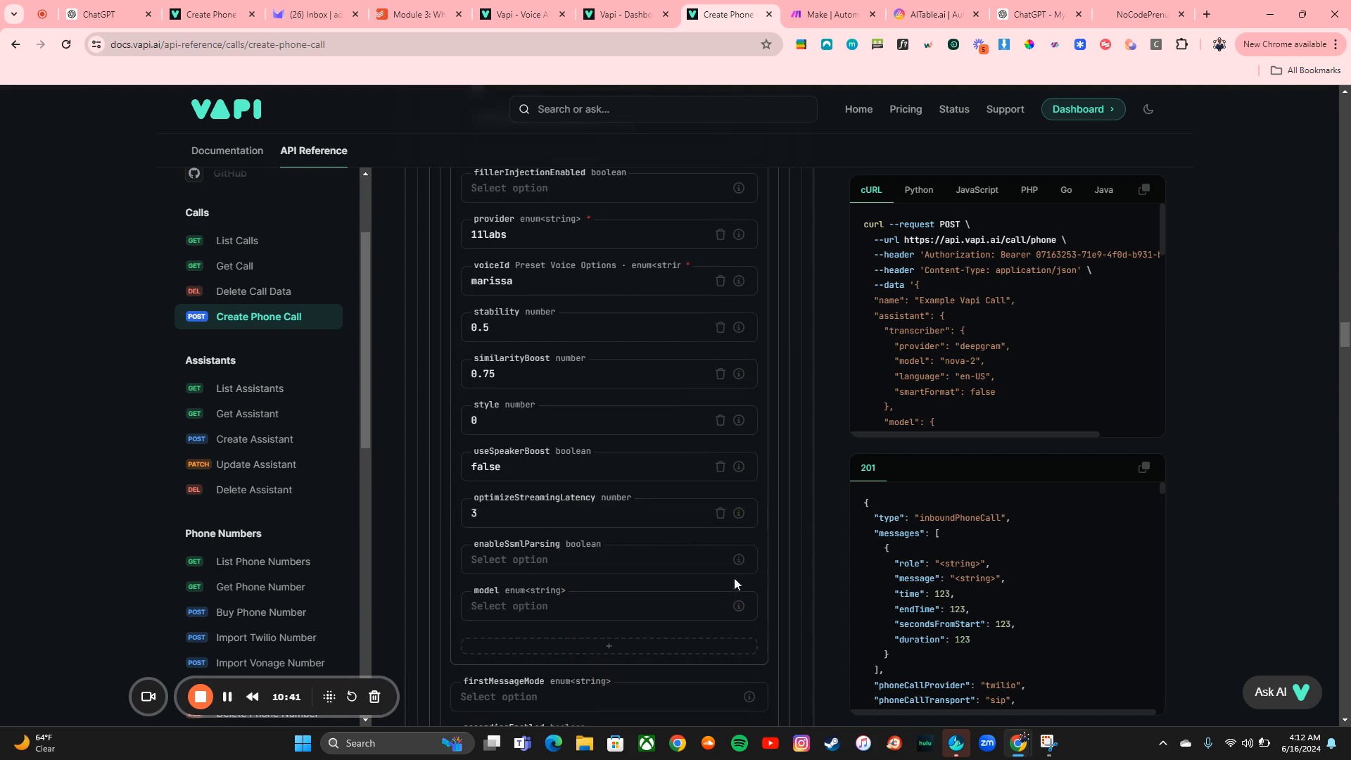
# Fill the override voice's enableSsmlParsing with its example value, false
pyautogui.moveTo(738, 559)
pyautogui.click(695, 677)
pyautogui.scroll(-3, 745, 604)
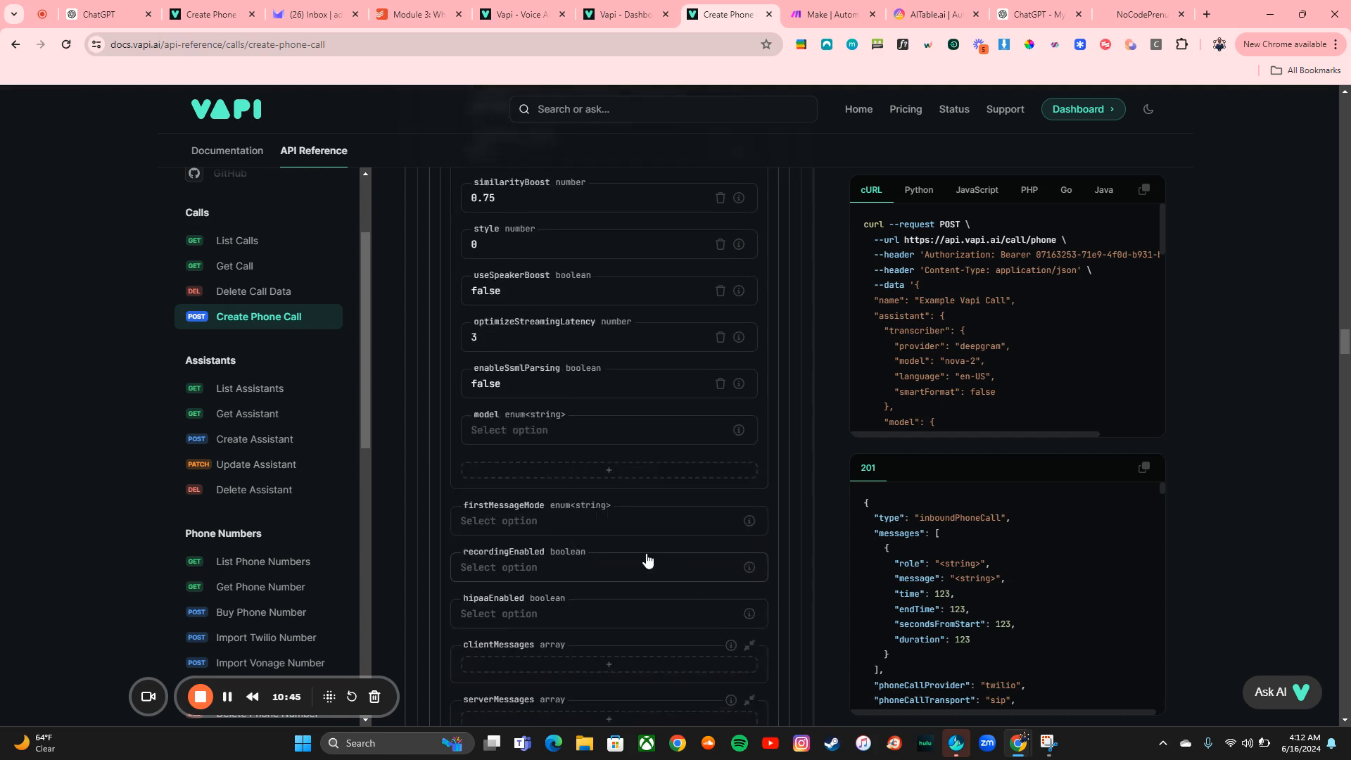
# Set firstMessageMode to assistant-speaks-first and recordingEnabled to true
pyautogui.click(622, 527)
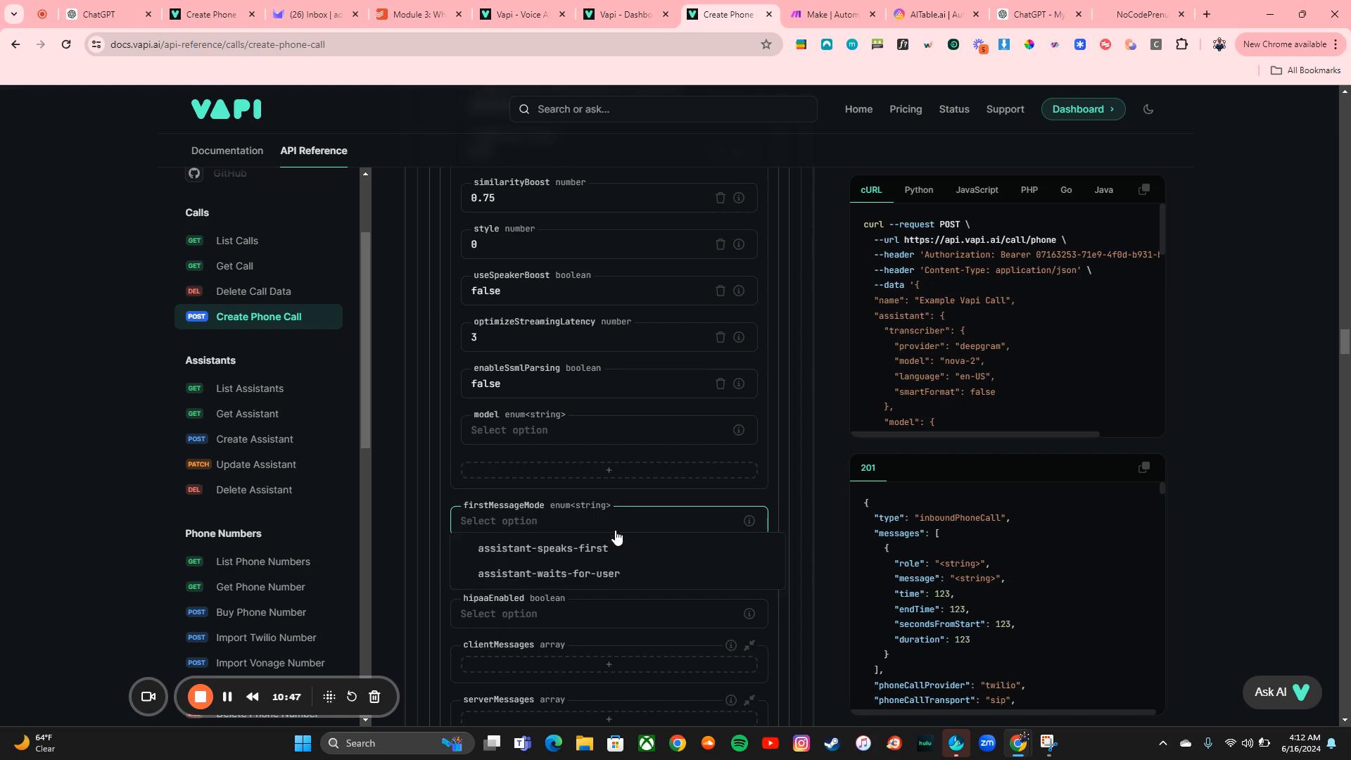
pyautogui.click(600, 547)
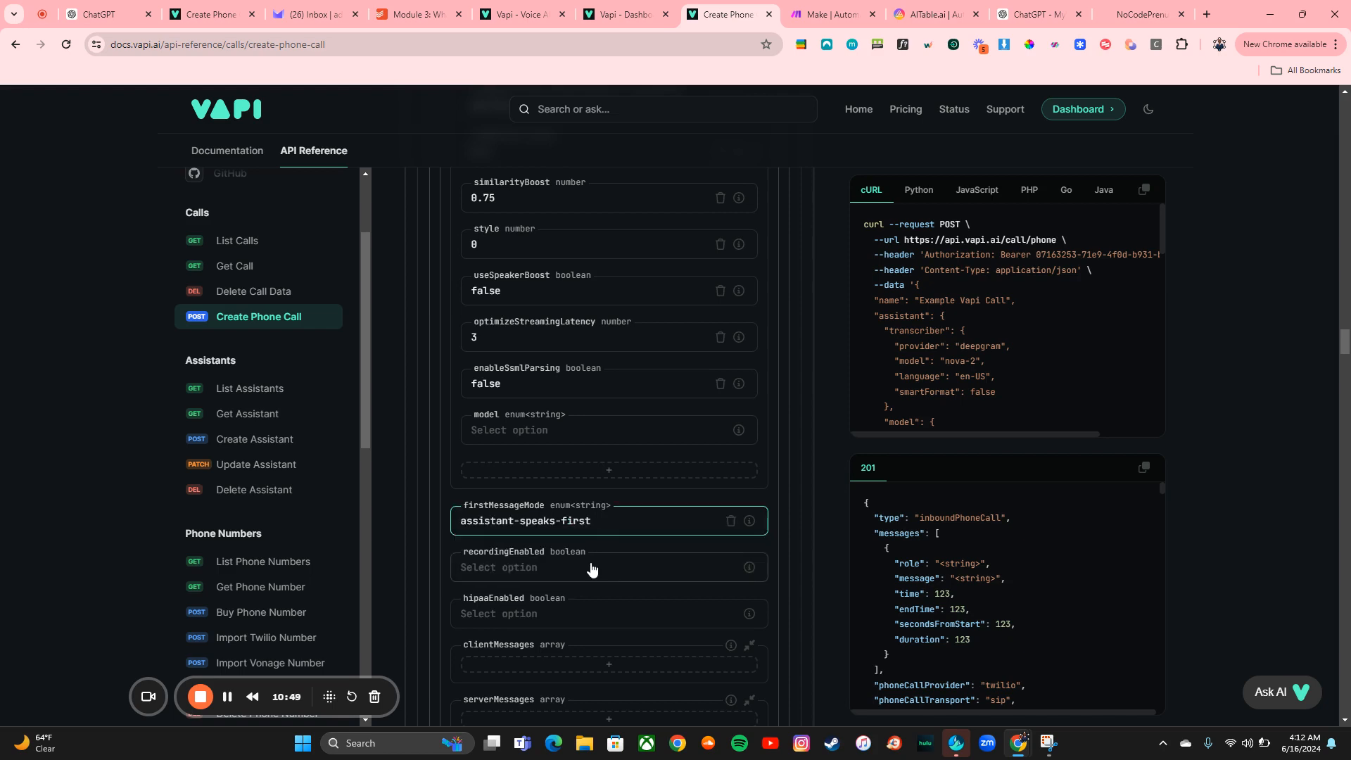
pyautogui.click(592, 569)
pyautogui.click(588, 603)
pyautogui.scroll(-2, 588, 602)
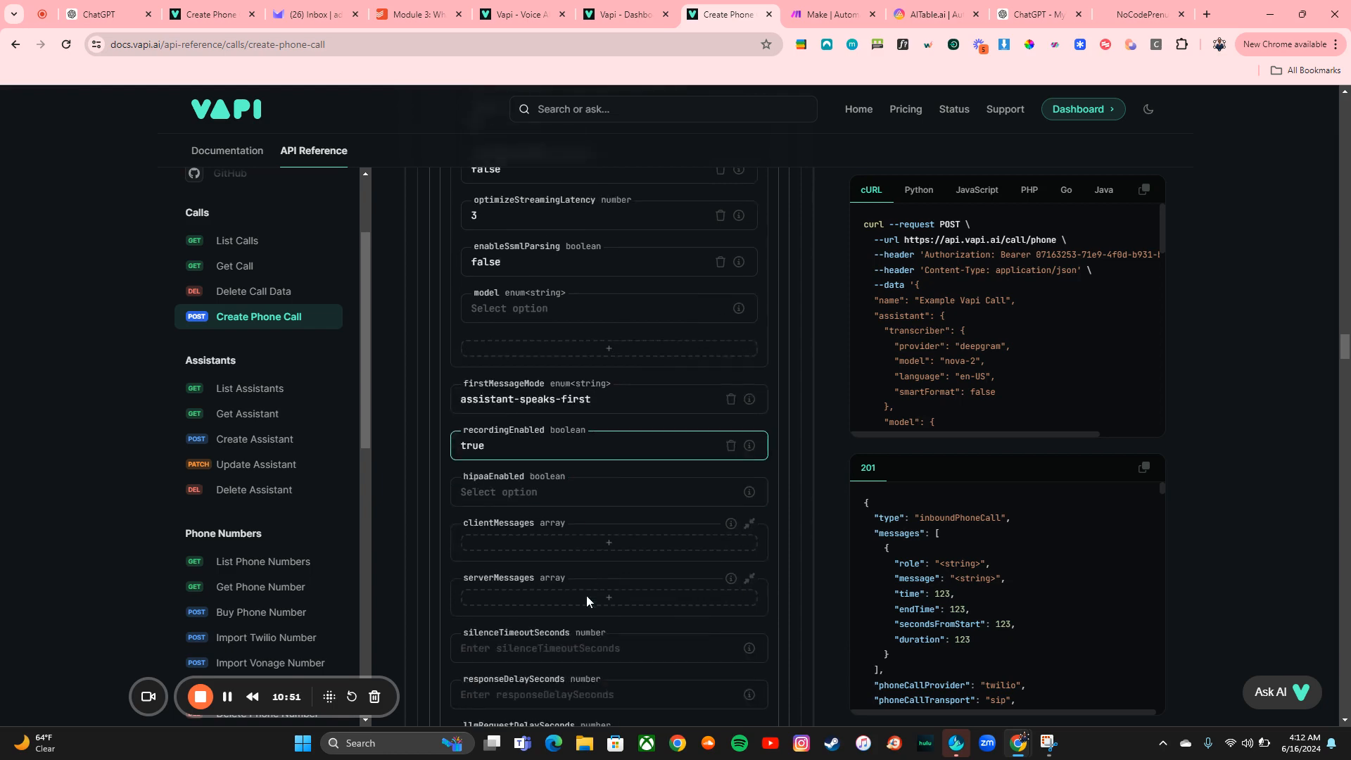
# Set hipaaEnabled to false
pyautogui.click(582, 493)
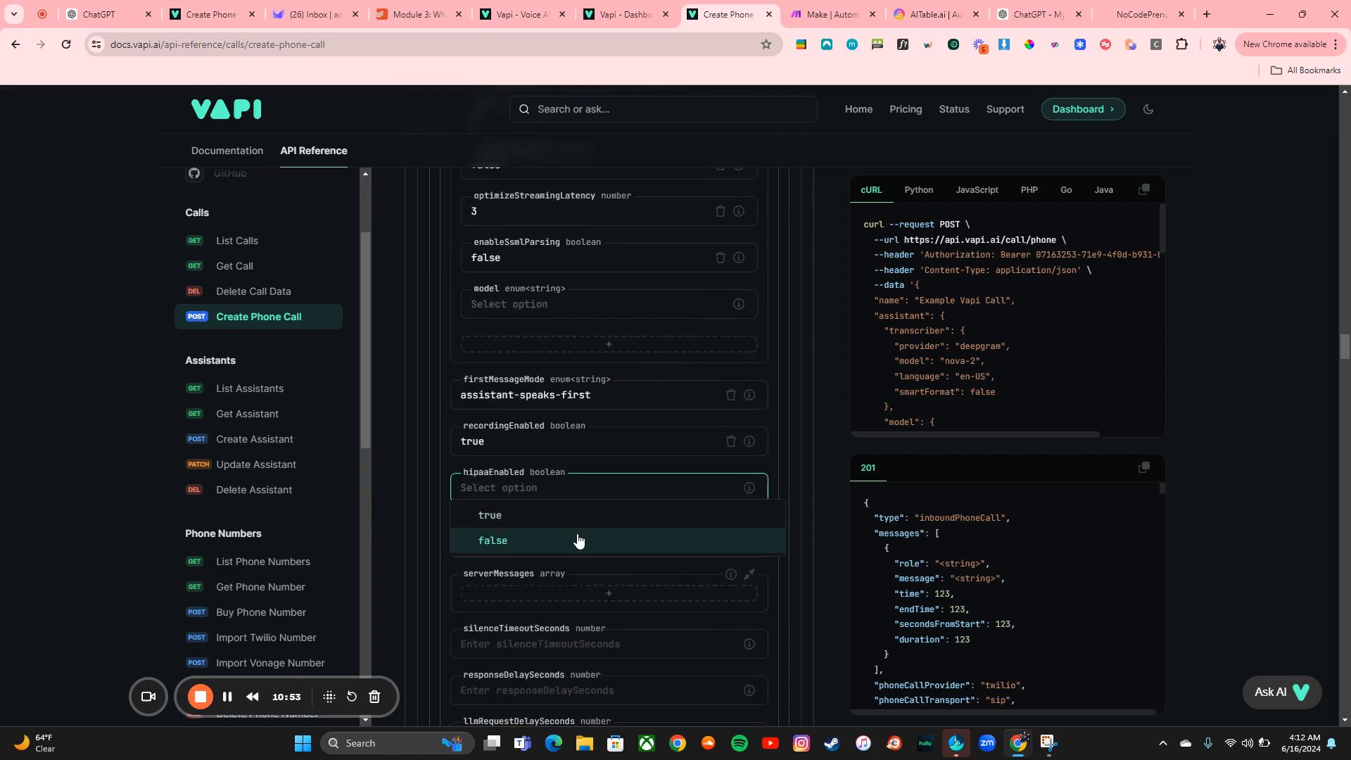
pyautogui.click(577, 540)
pyautogui.scroll(-3, 610, 551)
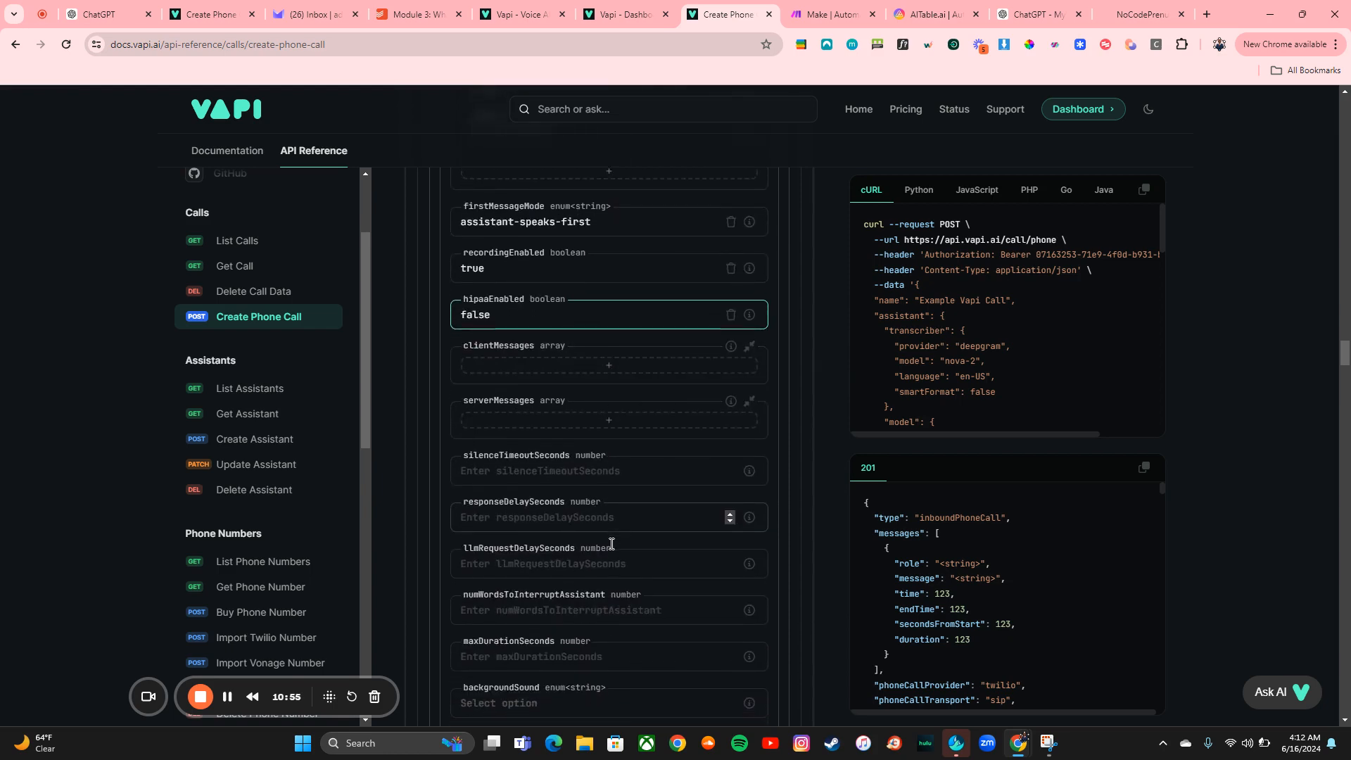
# Enter a firstMessage greeting the customer by name and introducing a Vapi Assistant
pyautogui.scroll(-6, 611, 549)
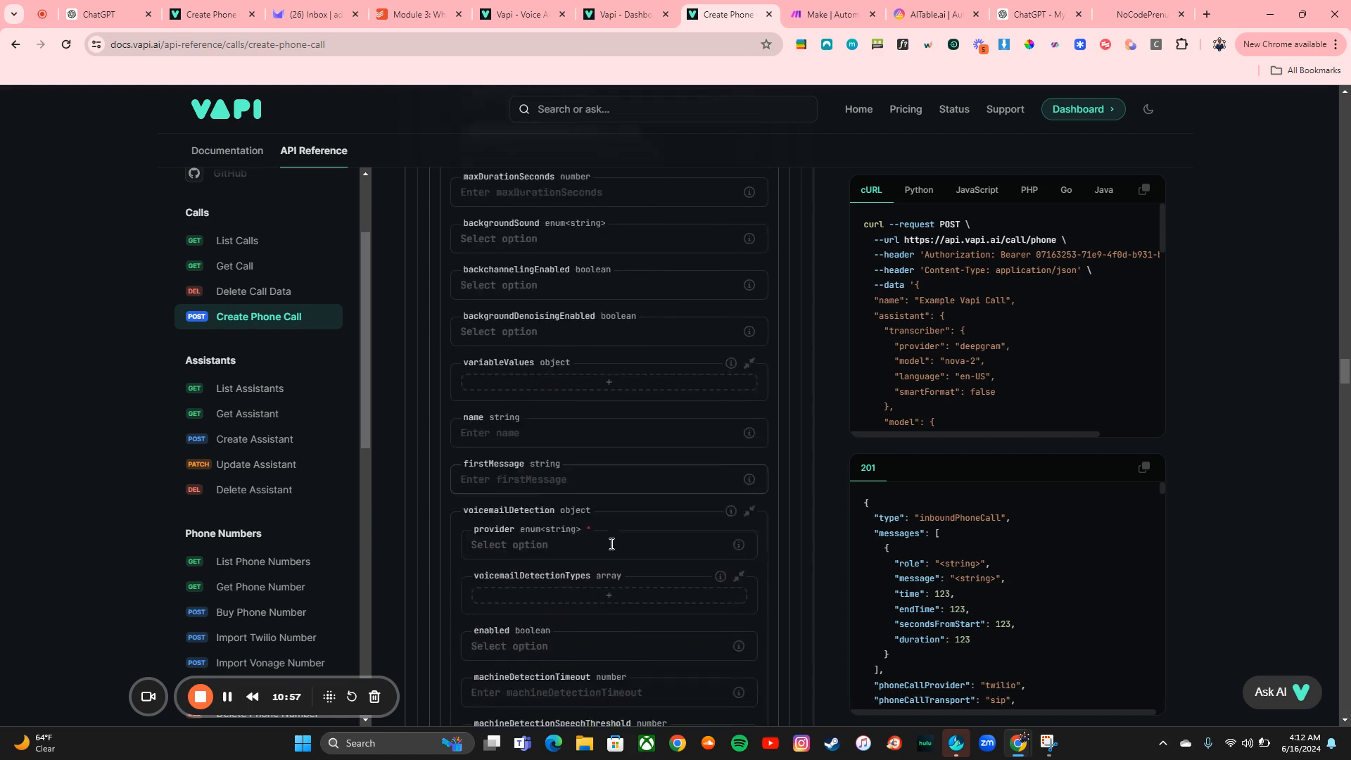
pyautogui.click(606, 444)
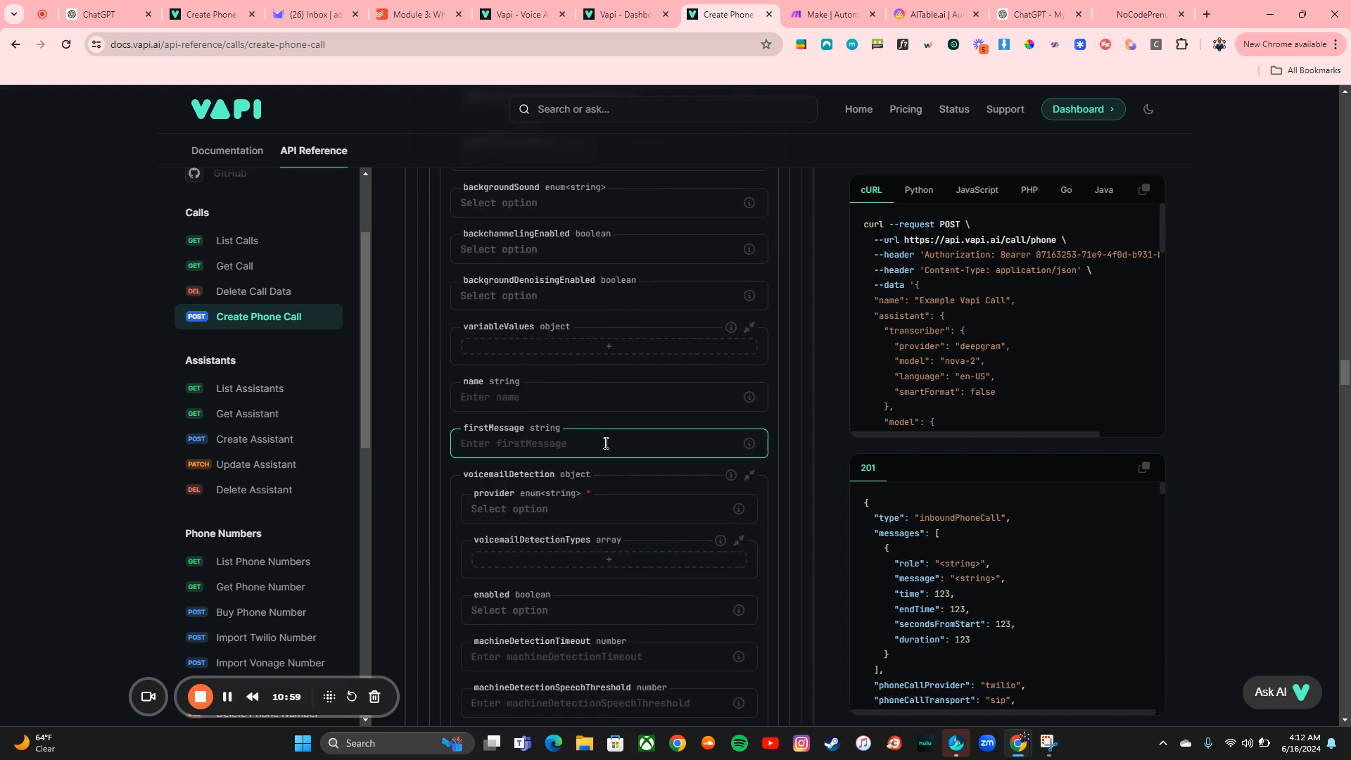
pyautogui.write('Hello Tylan, this is a Vapi Assistan')
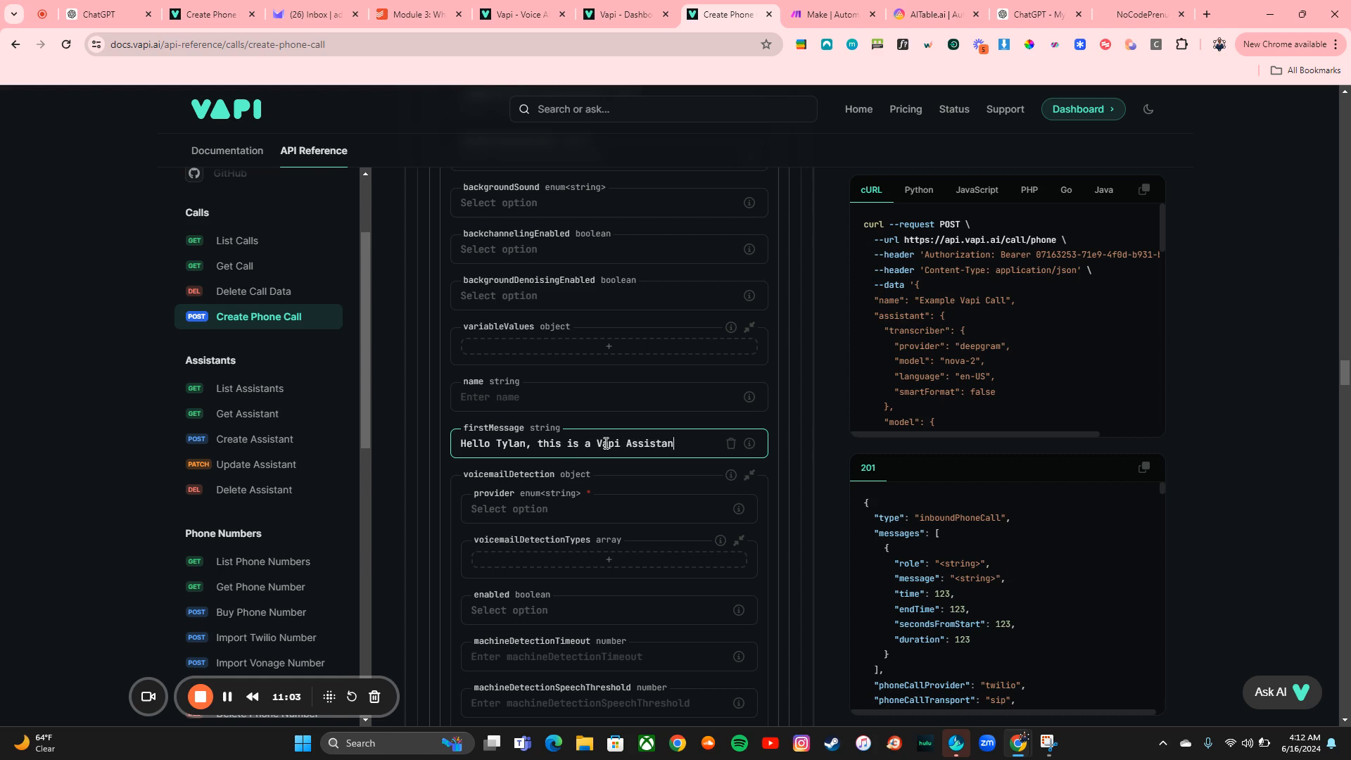
# Copy the inbound phone number's ID from the Vapi dashboard's phone numbers page and paste it into phoneNumberId
pyautogui.scroll(-10, 605, 444)
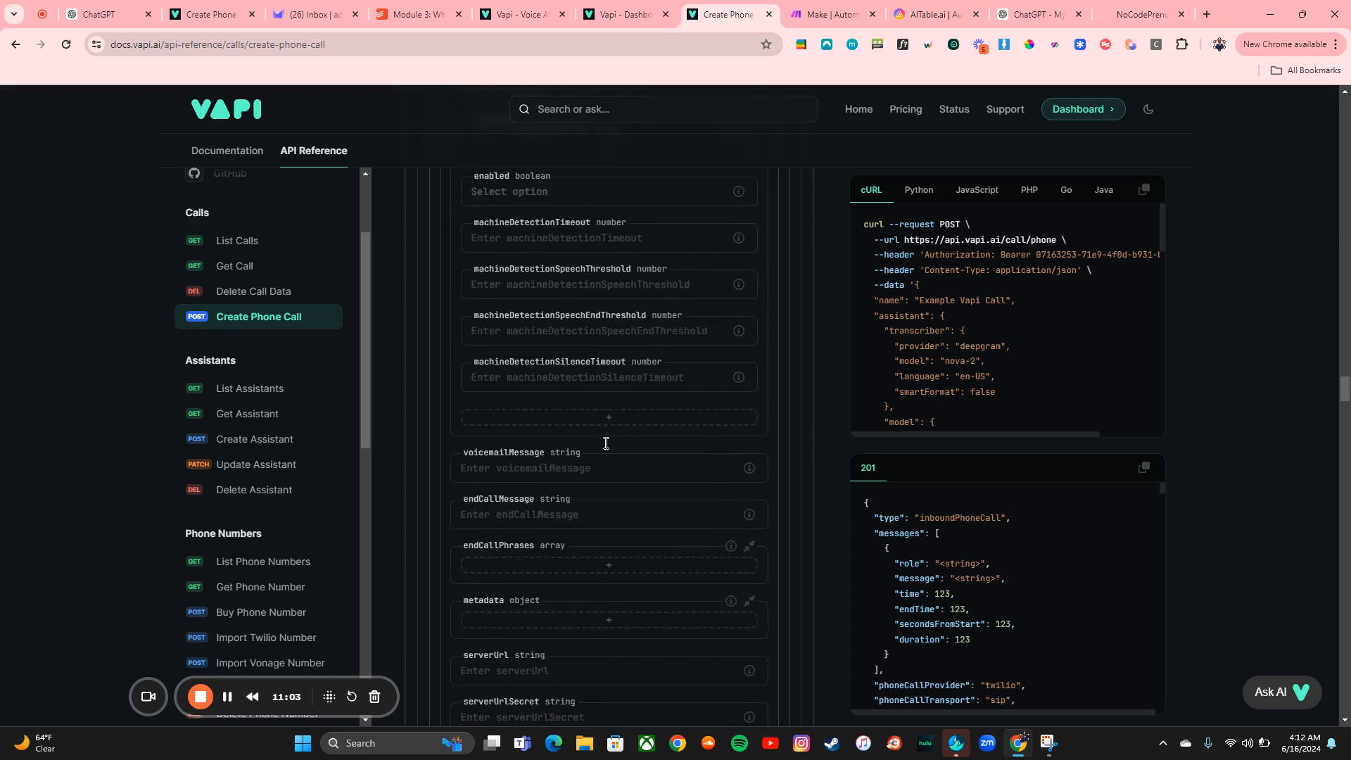
pyautogui.scroll(-15, 606, 449)
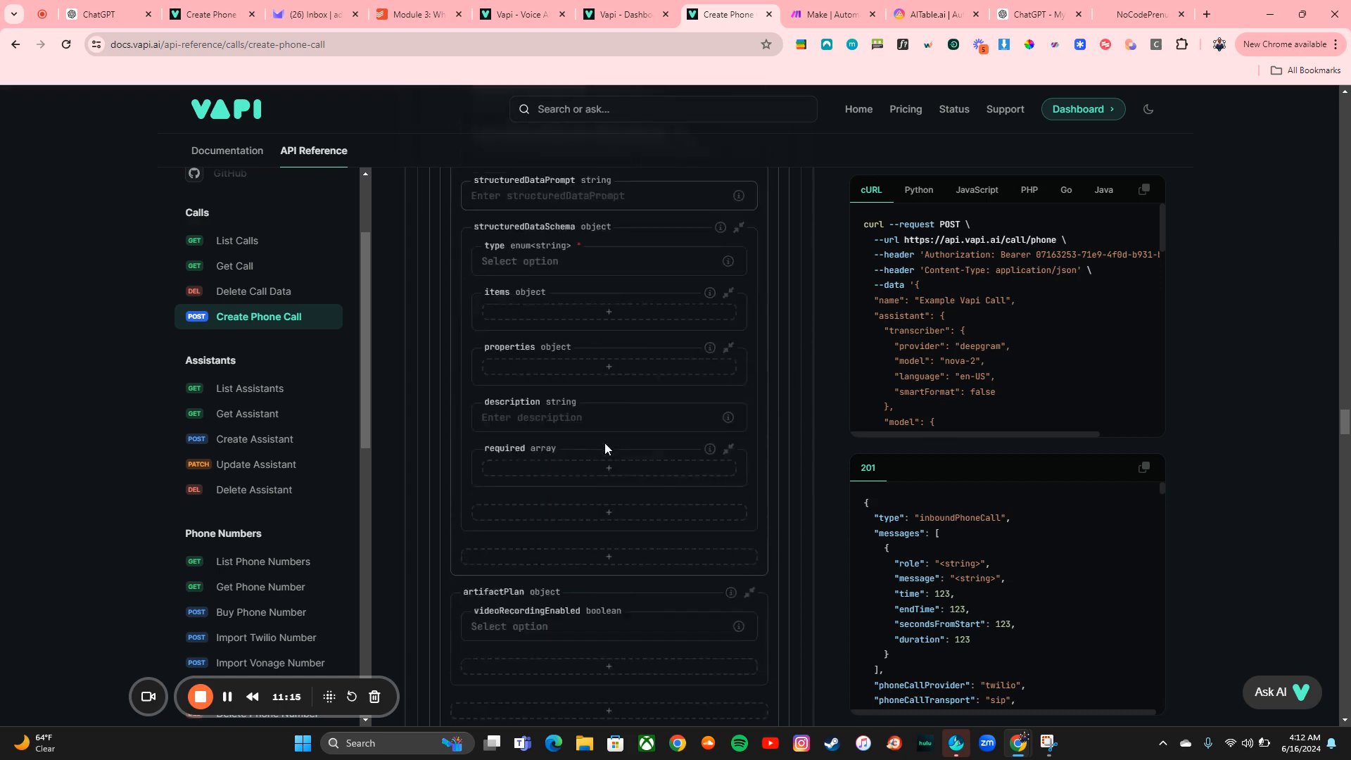
pyautogui.scroll(-5, 606, 448)
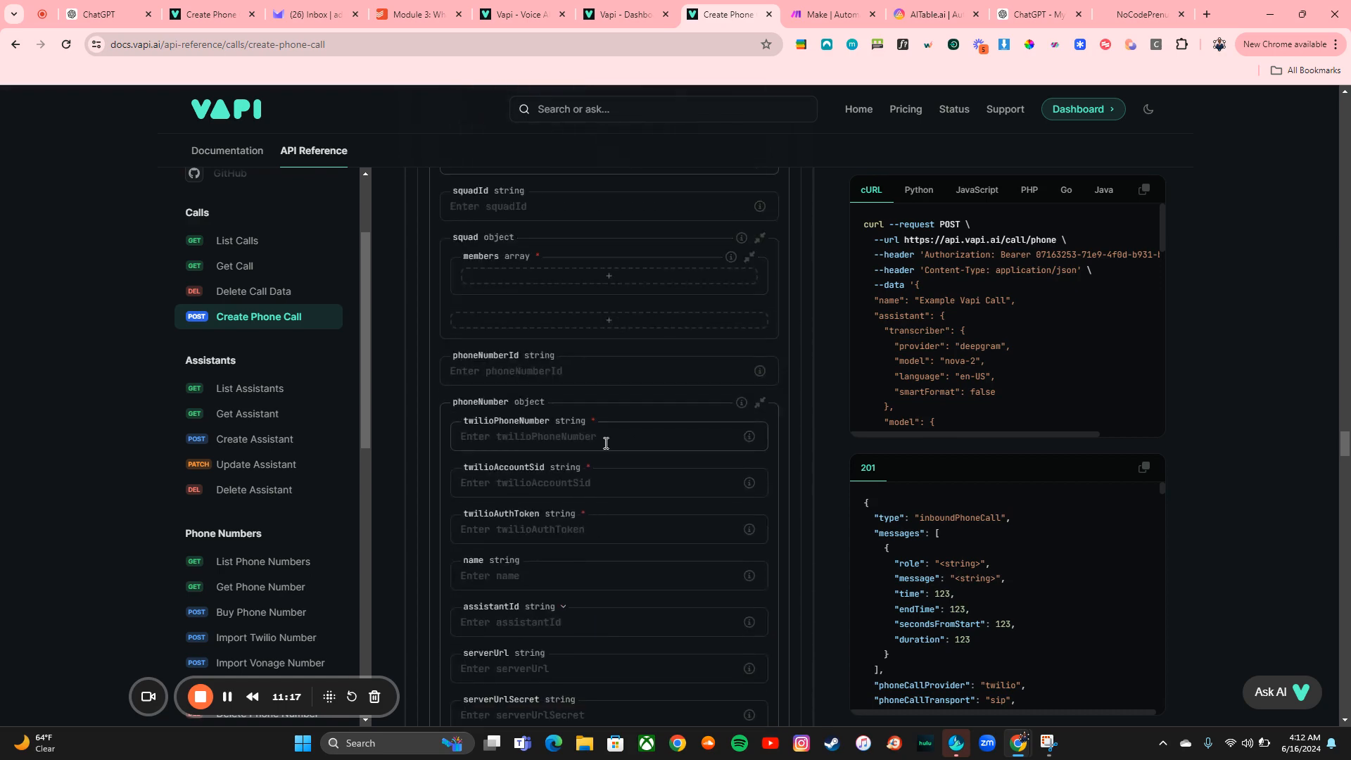
pyautogui.click(589, 250)
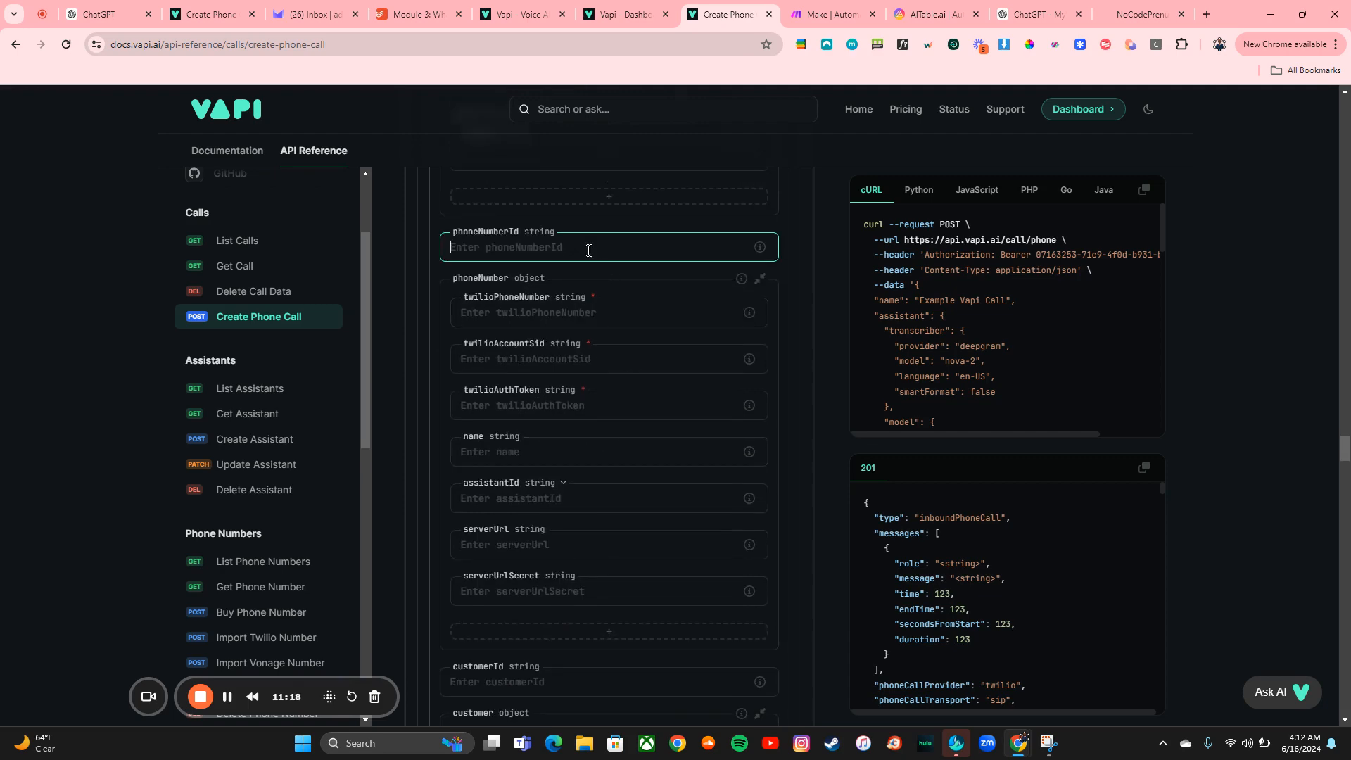
pyautogui.click(618, 8)
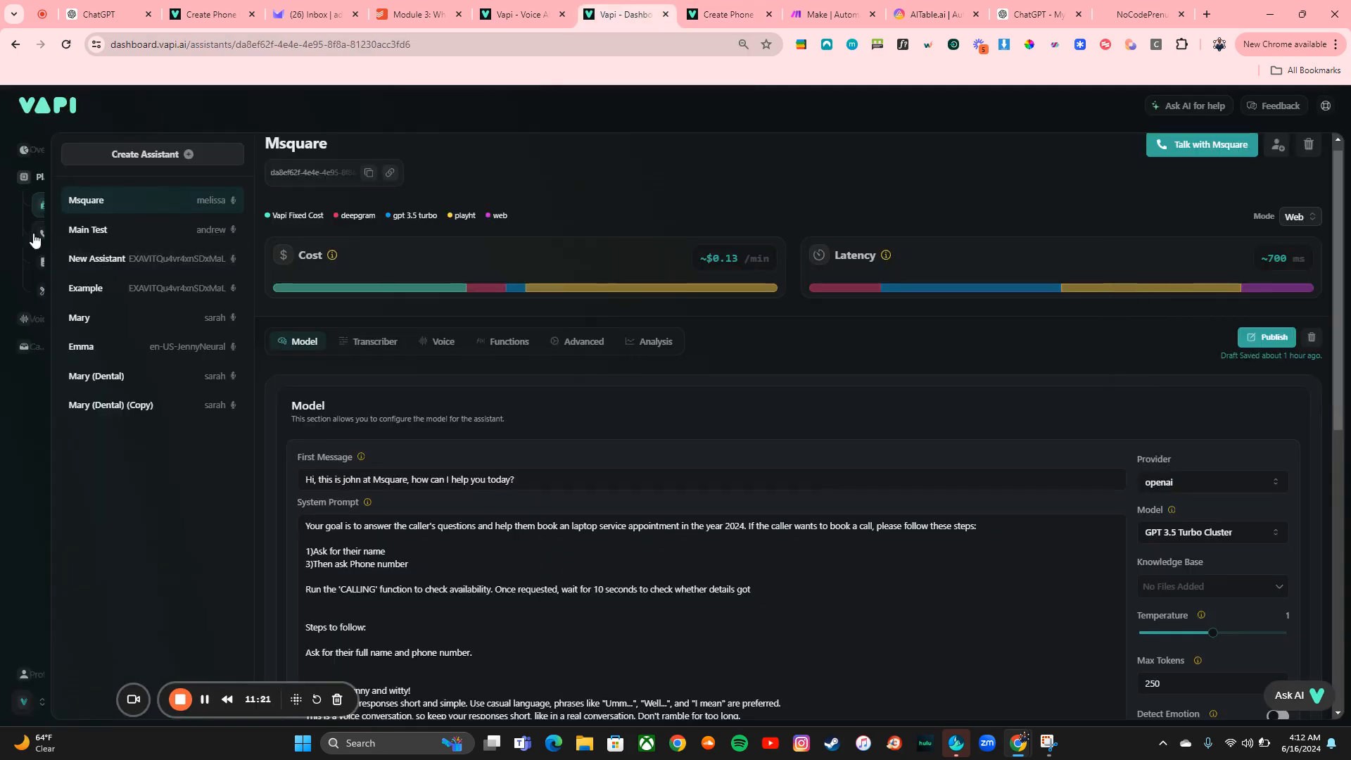
pyautogui.click(49, 238)
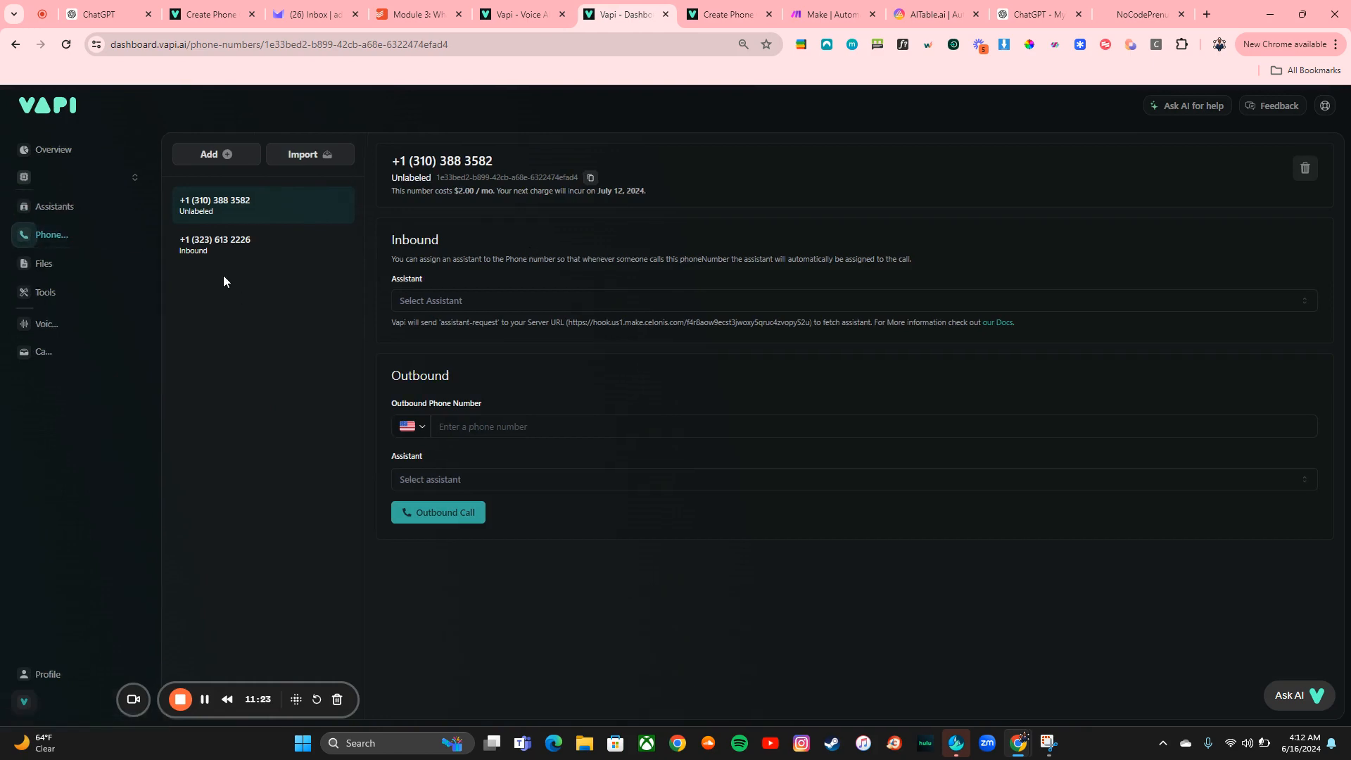
pyautogui.click(196, 252)
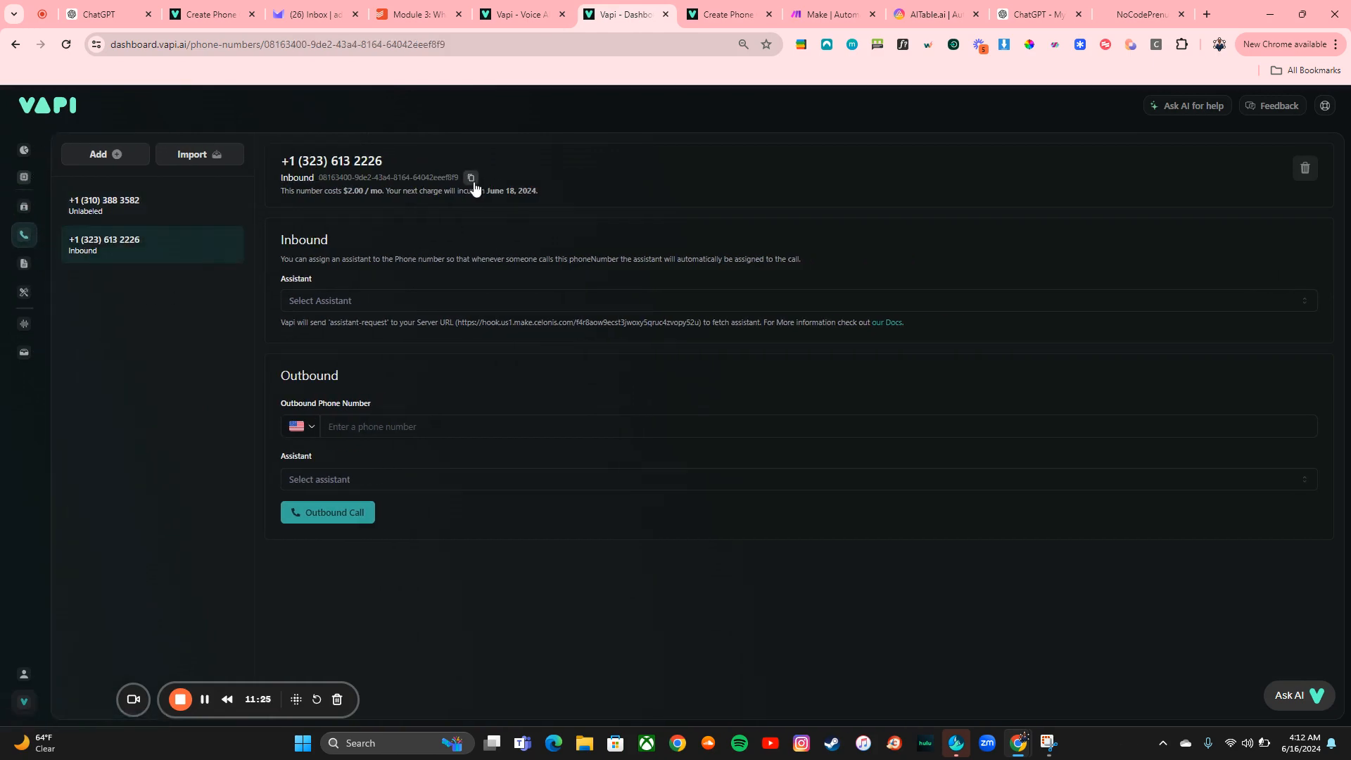
pyautogui.click(729, 14)
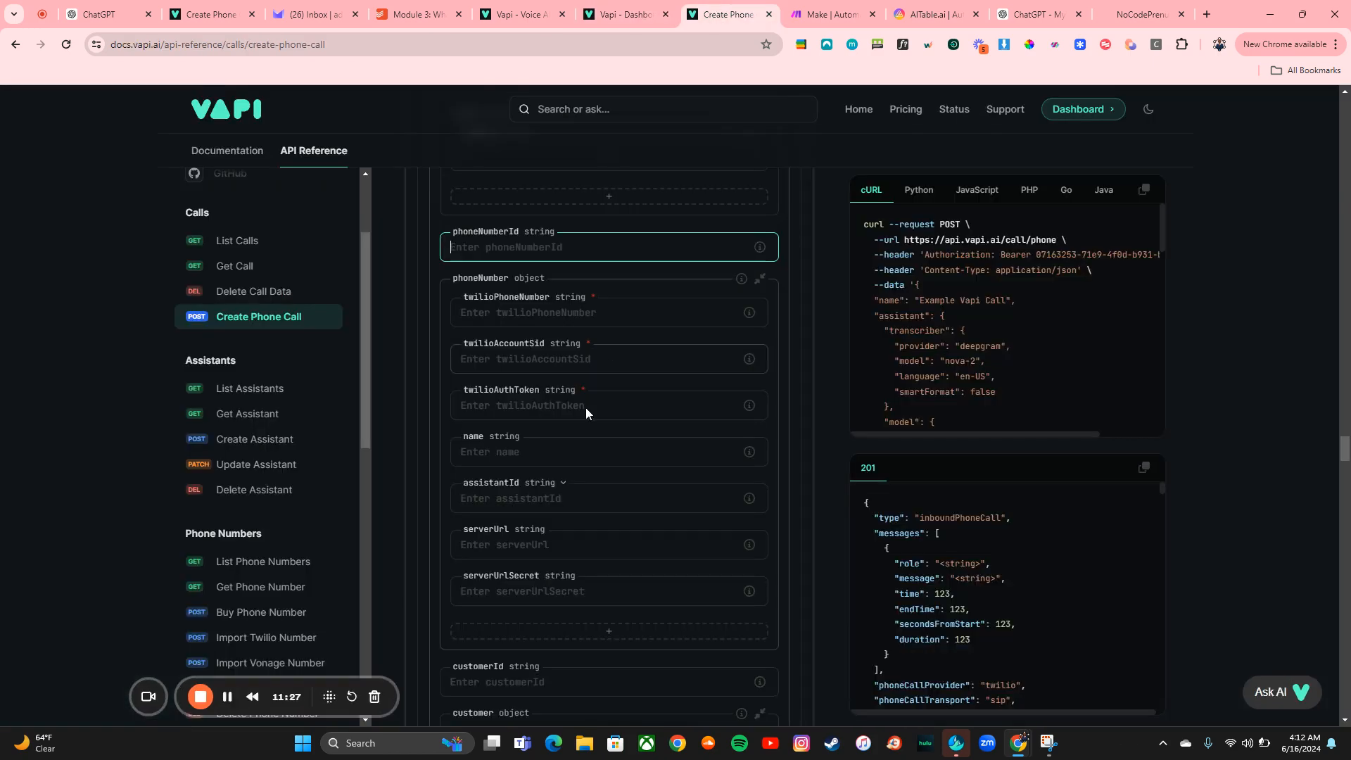
pyautogui.hotkey('ctrl', 'v')
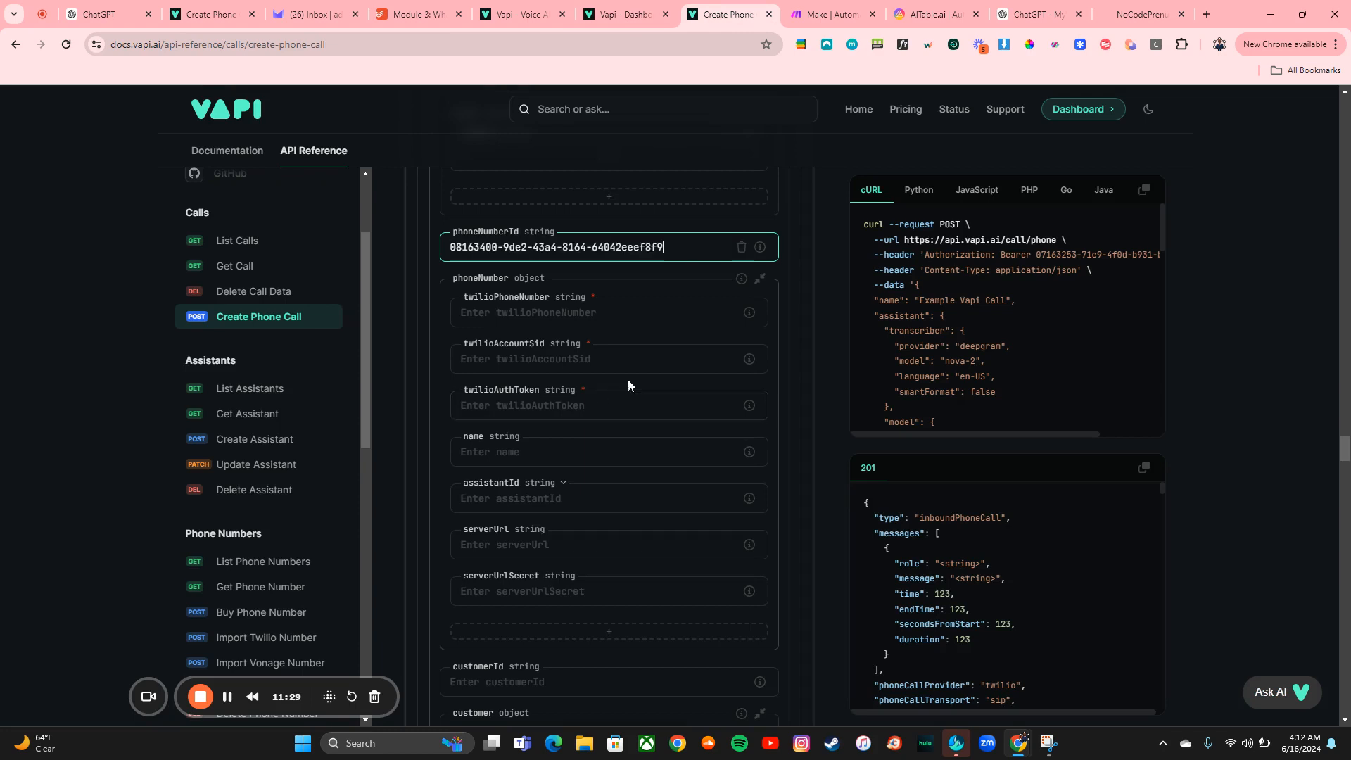
# Enter the customer's phone number in the customer object's number field
pyautogui.scroll(-3, 624, 452)
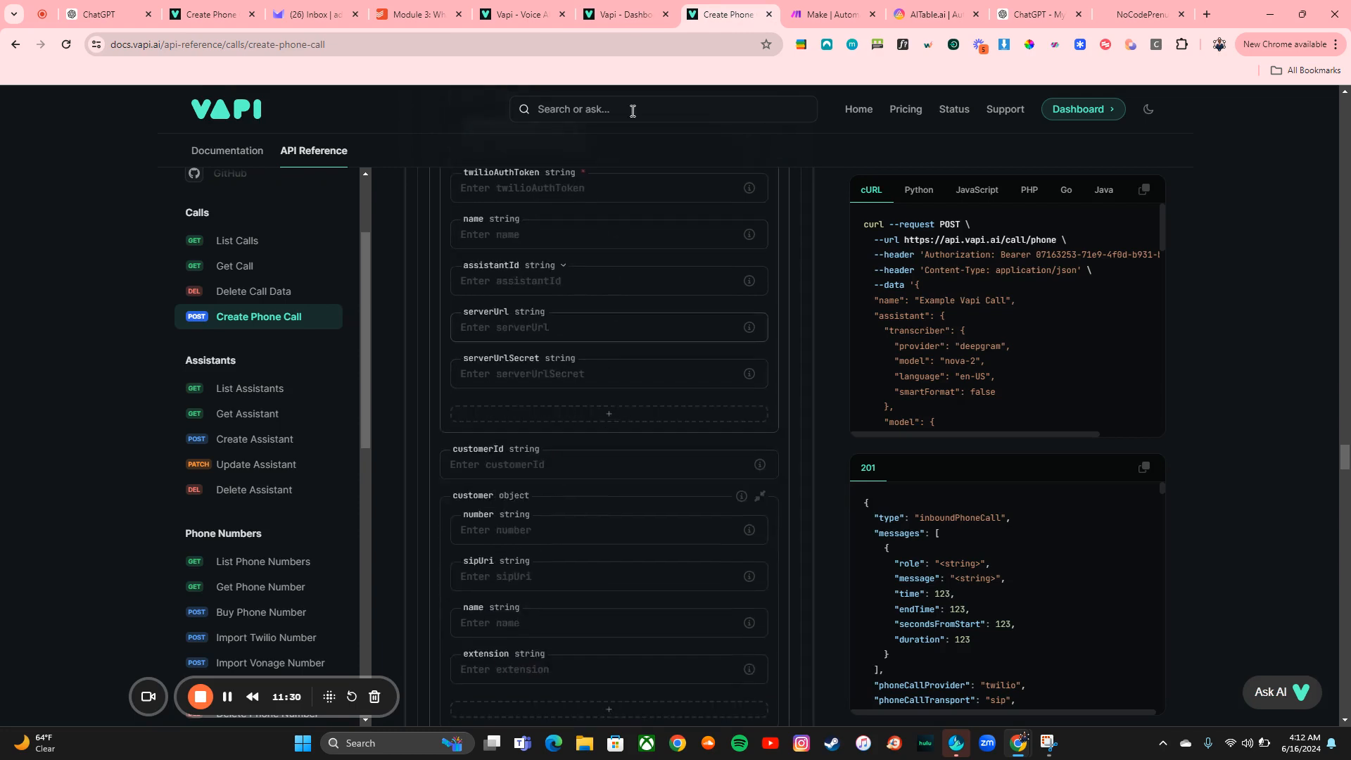
pyautogui.scroll(-2, 593, 507)
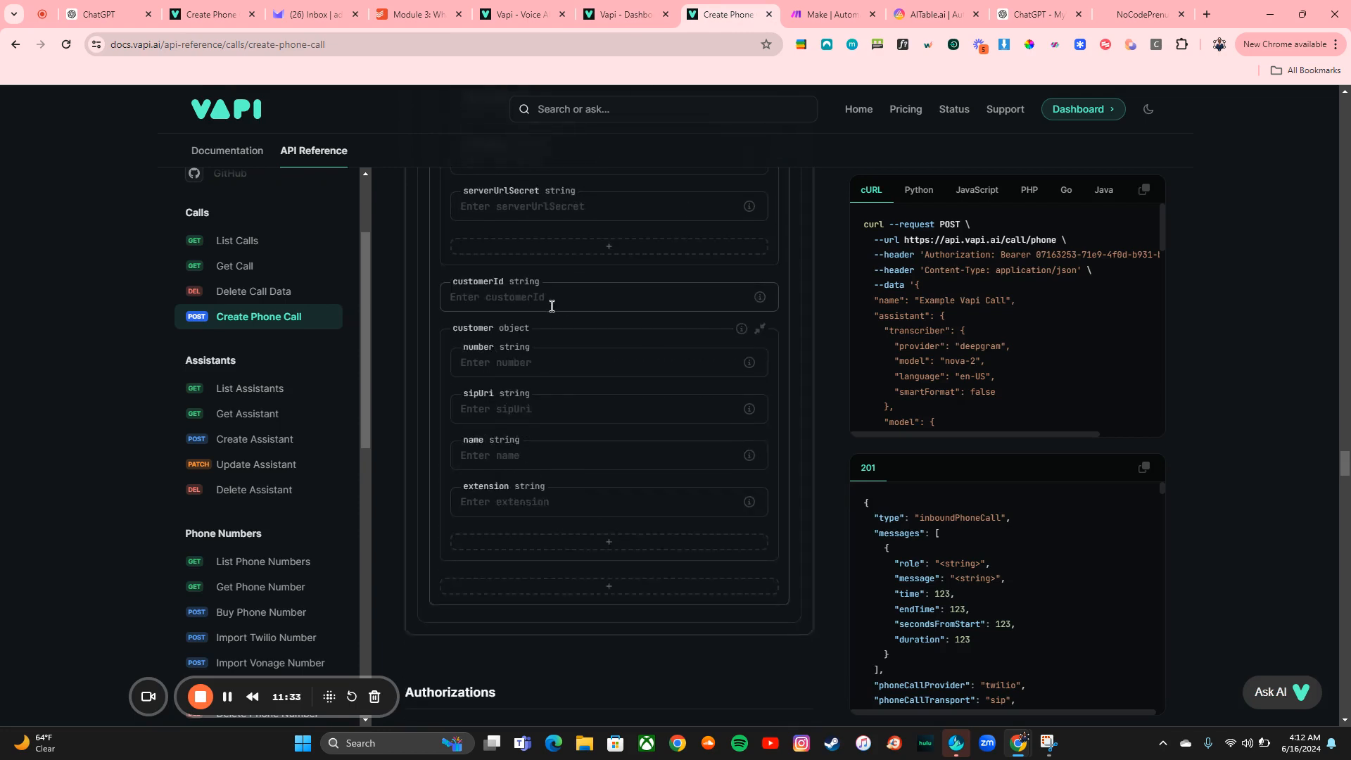
pyautogui.click(560, 359)
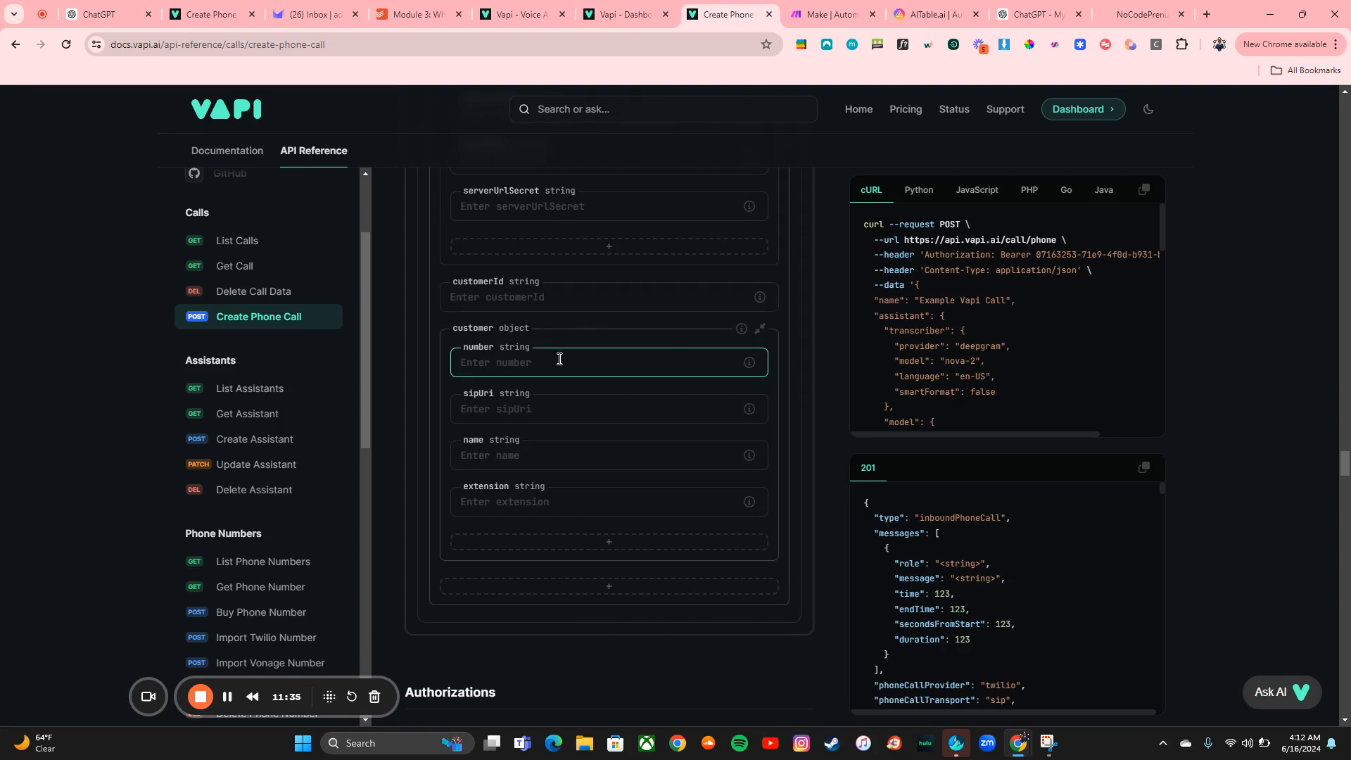
# Fill in the customer's name in the customer object
pyautogui.click(516, 468)
pyautogui.write('Ty')
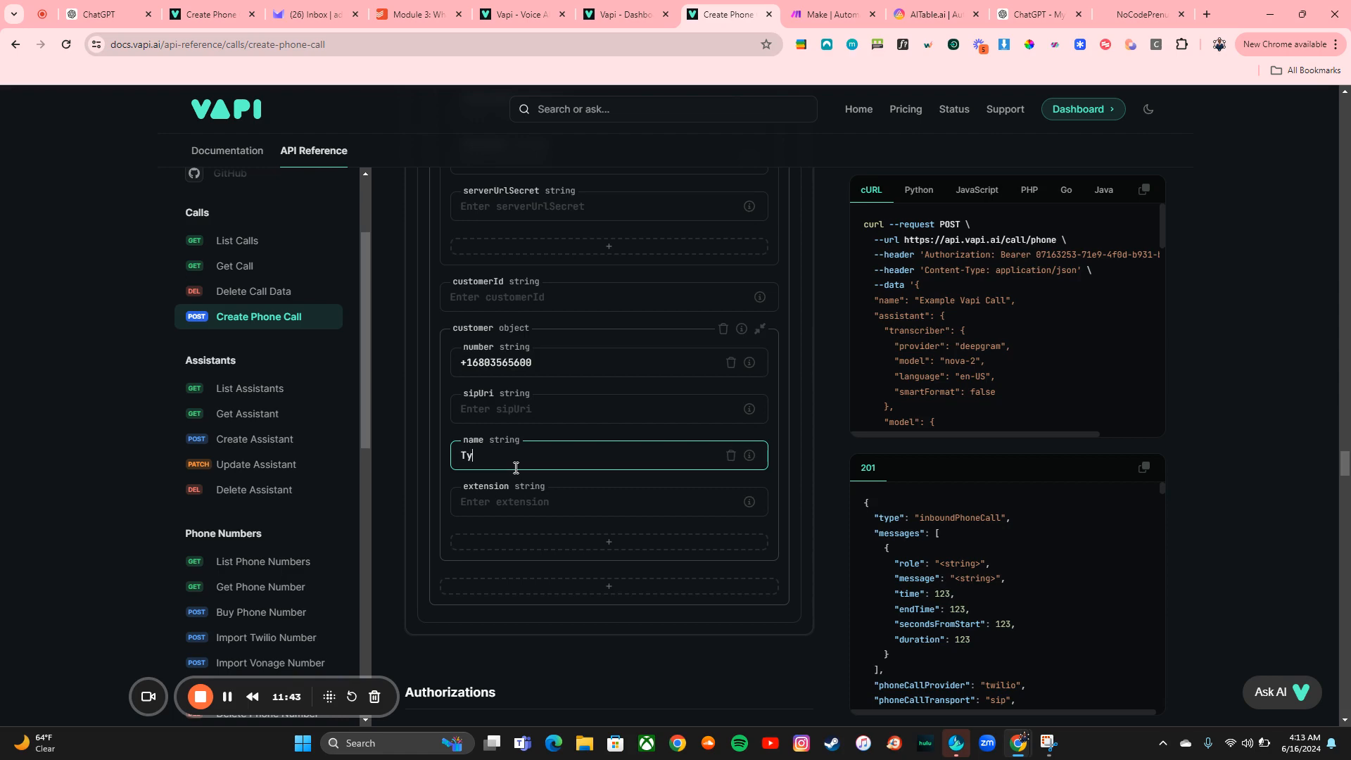
pyautogui.write('lan')
# Send the Create Phone Call request
pyautogui.scroll(15, 805, 386)
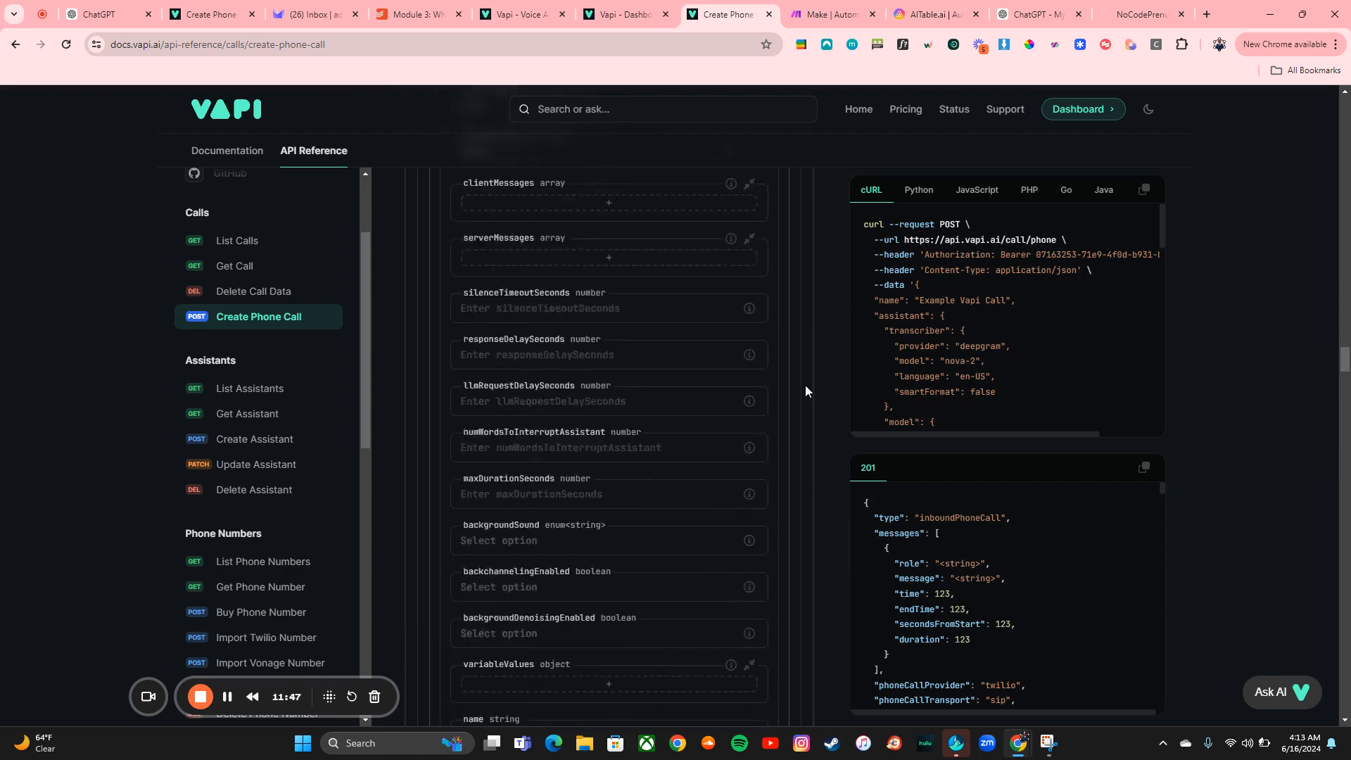
pyautogui.scroll(15, 805, 385)
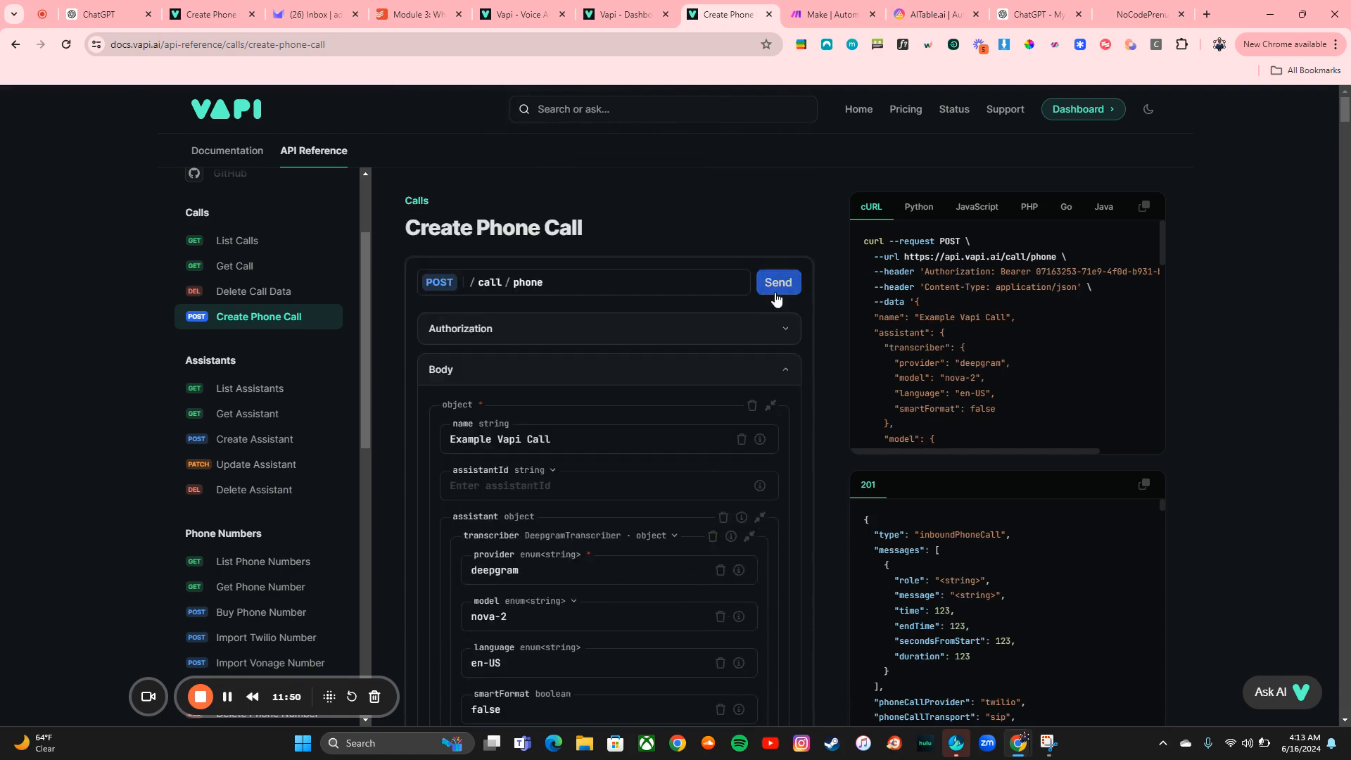
pyautogui.click(778, 286)
pyautogui.scroll(-10, 763, 447)
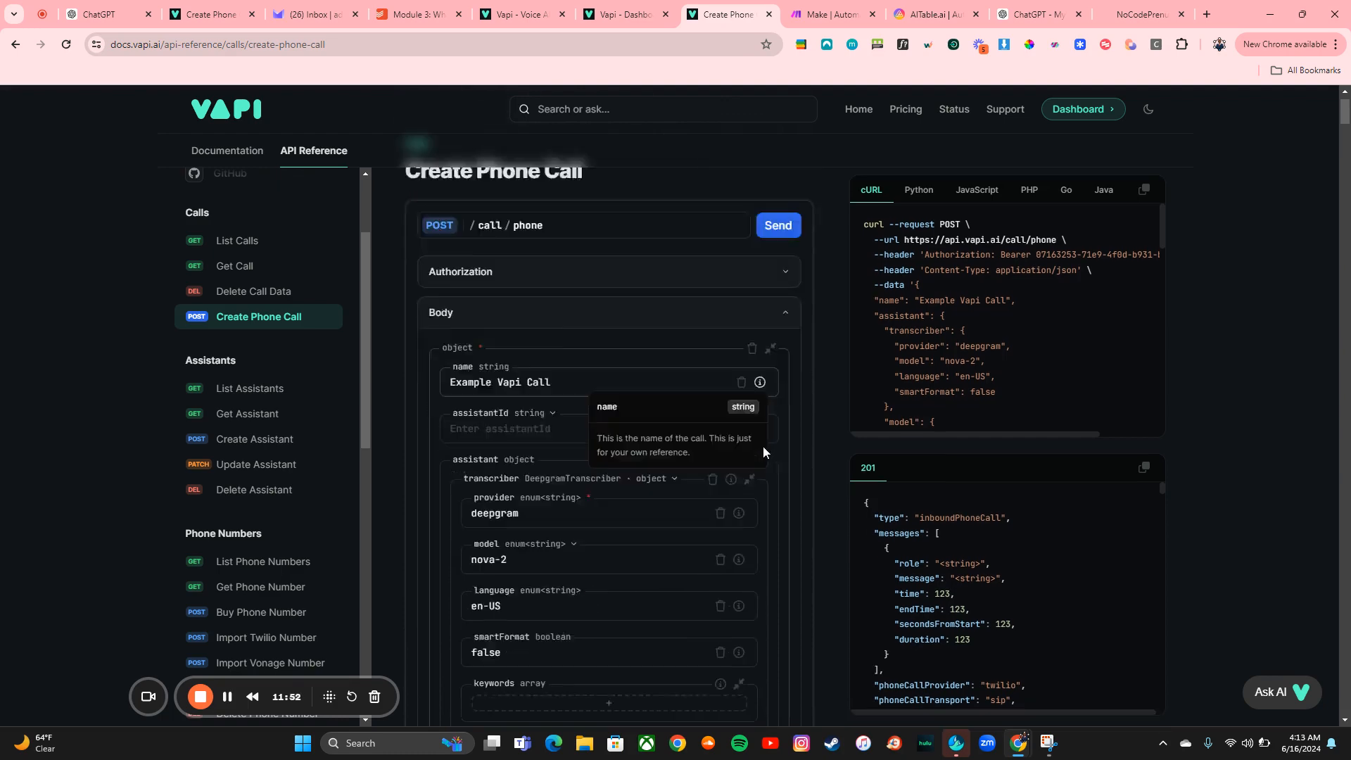
pyautogui.scroll(-10, 763, 446)
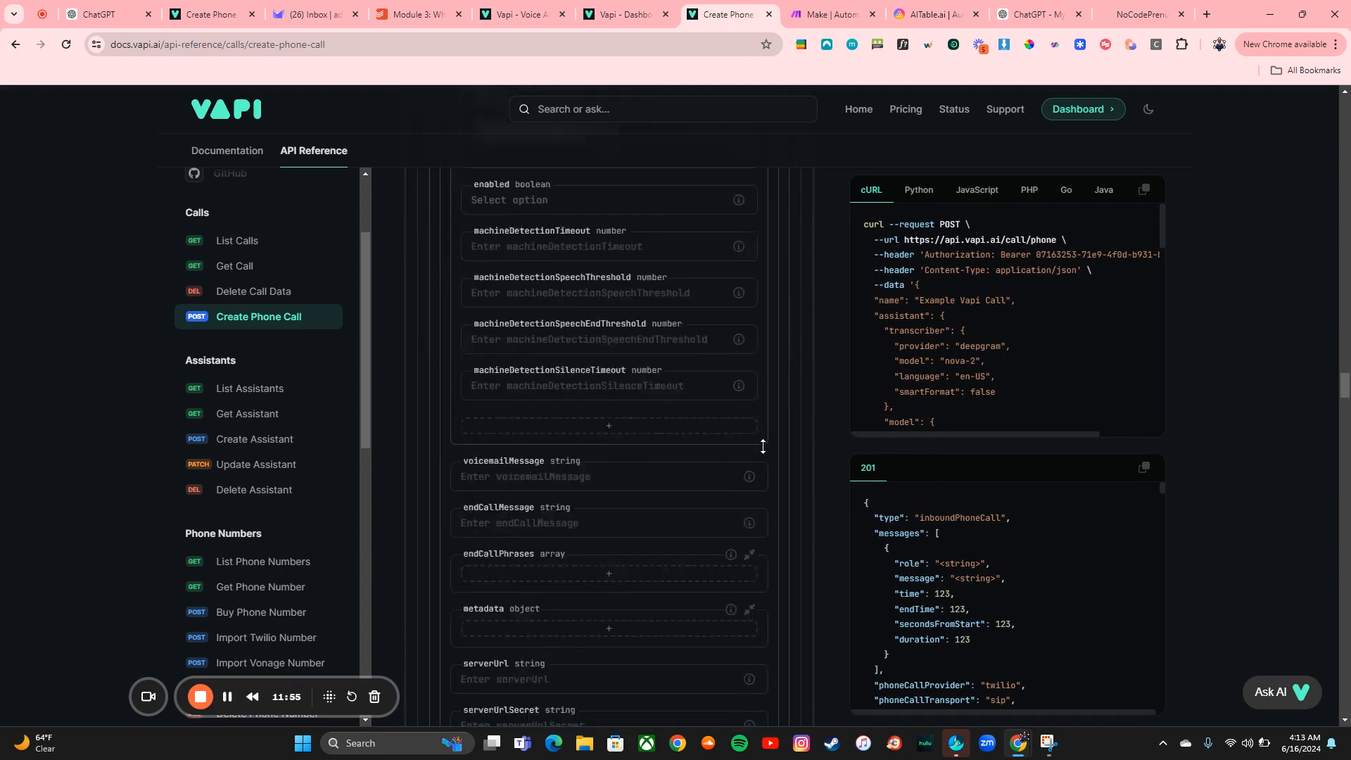
# Clear the temperature value in the assistant overrides' model settings and send the Create Phone Call request again
pyautogui.scroll(-10, 763, 446)
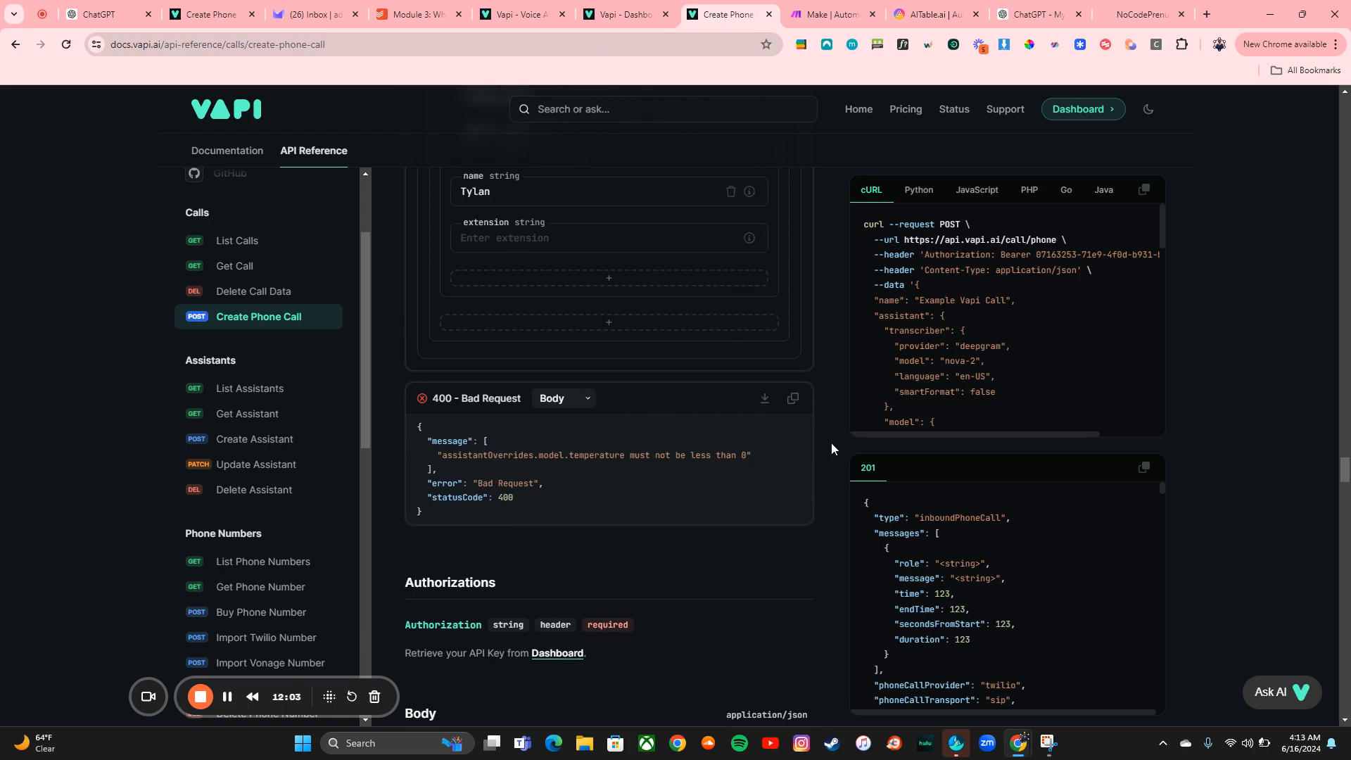
pyautogui.scroll(10, 831, 442)
pyautogui.scroll(15, 830, 442)
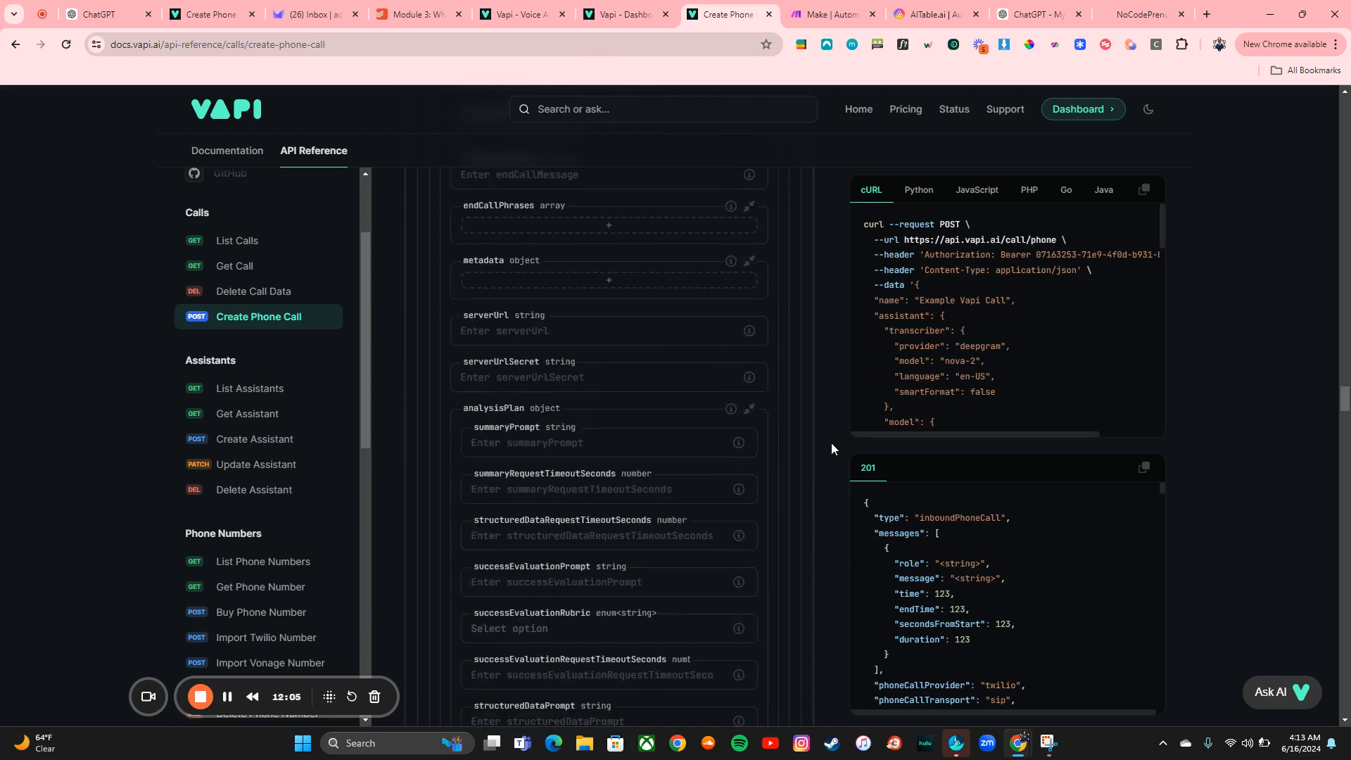
pyautogui.scroll(10, 830, 442)
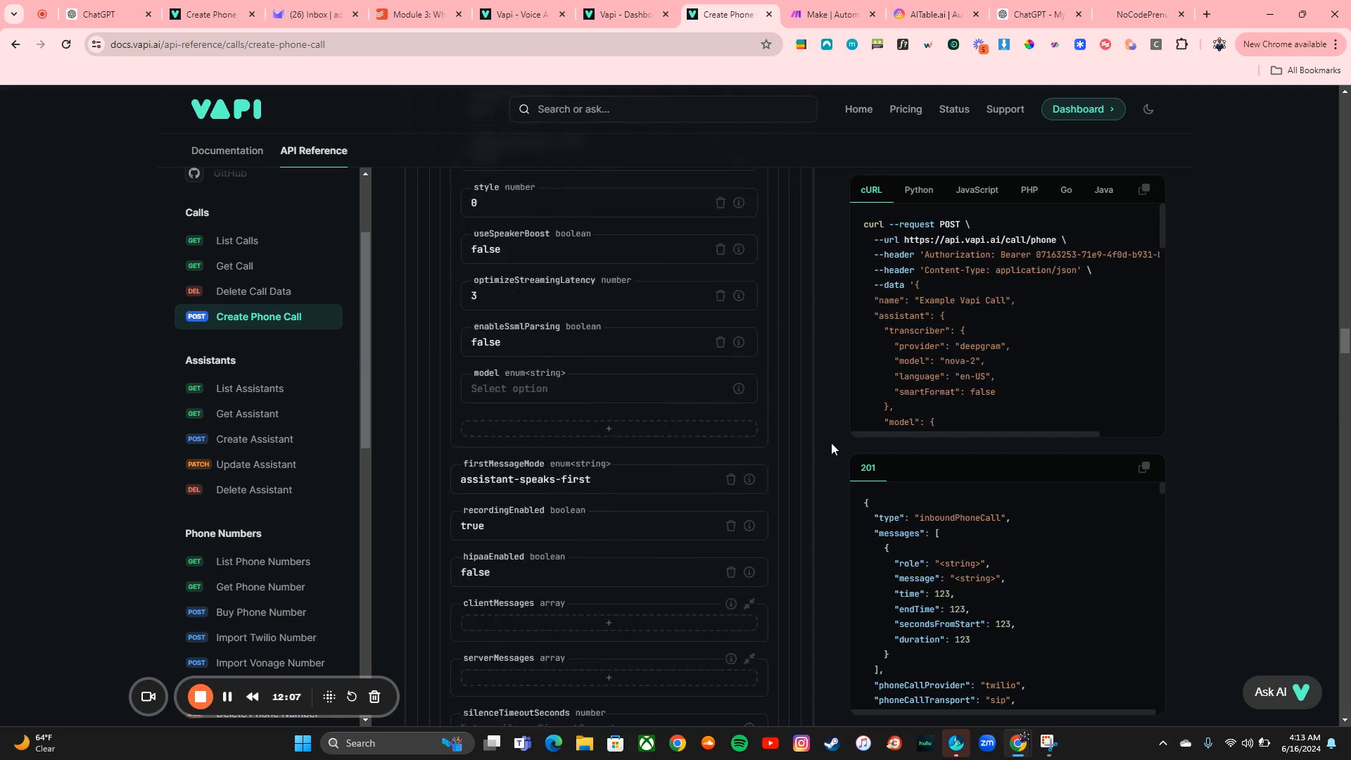
pyautogui.scroll(2, 831, 442)
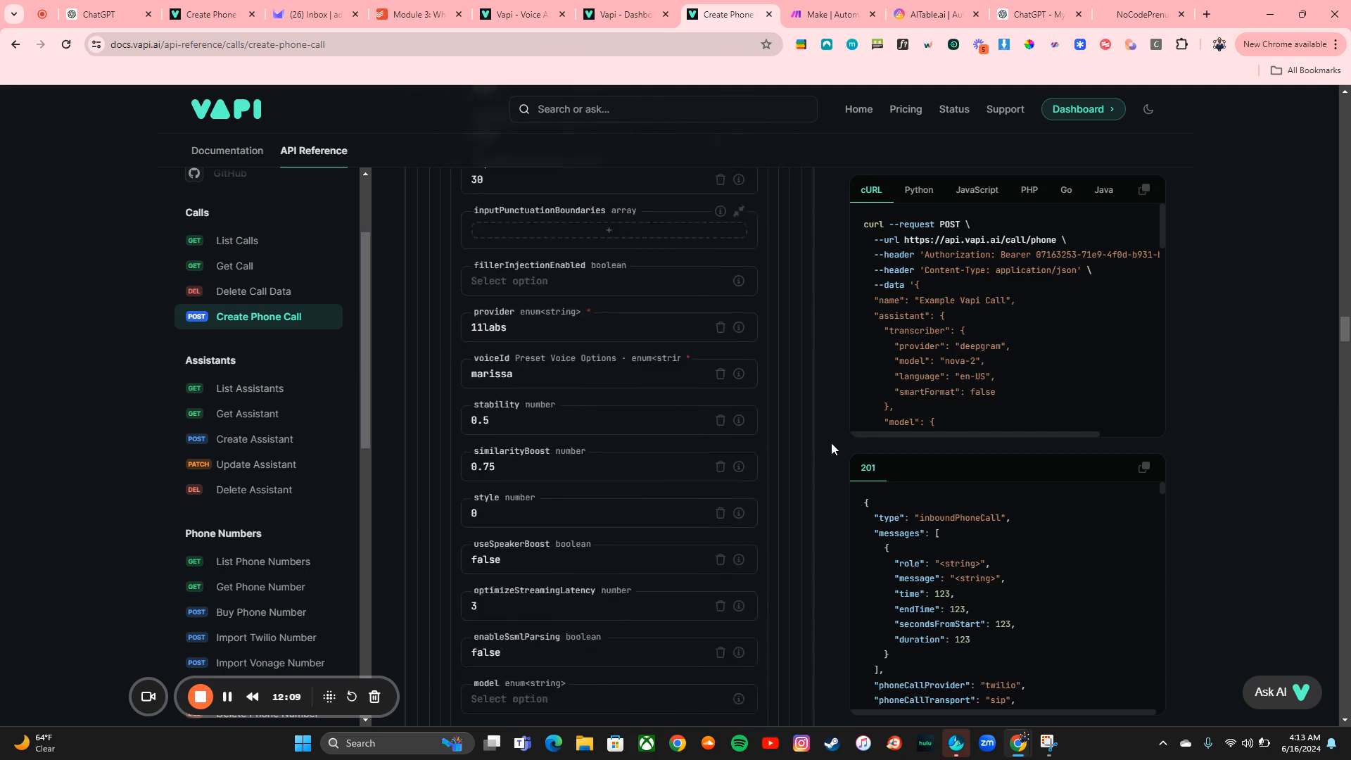
pyautogui.scroll(1, 831, 442)
pyautogui.click(591, 558)
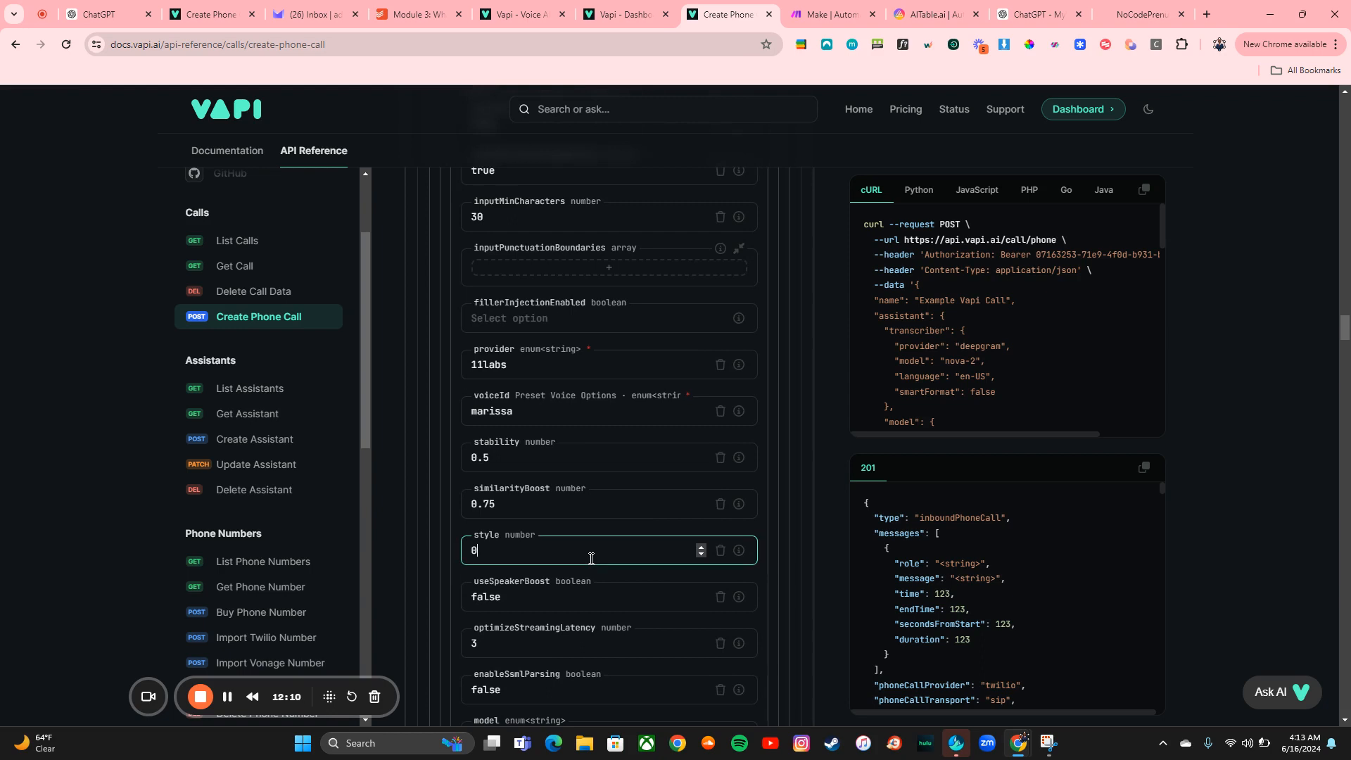
pyautogui.scroll(6, 589, 559)
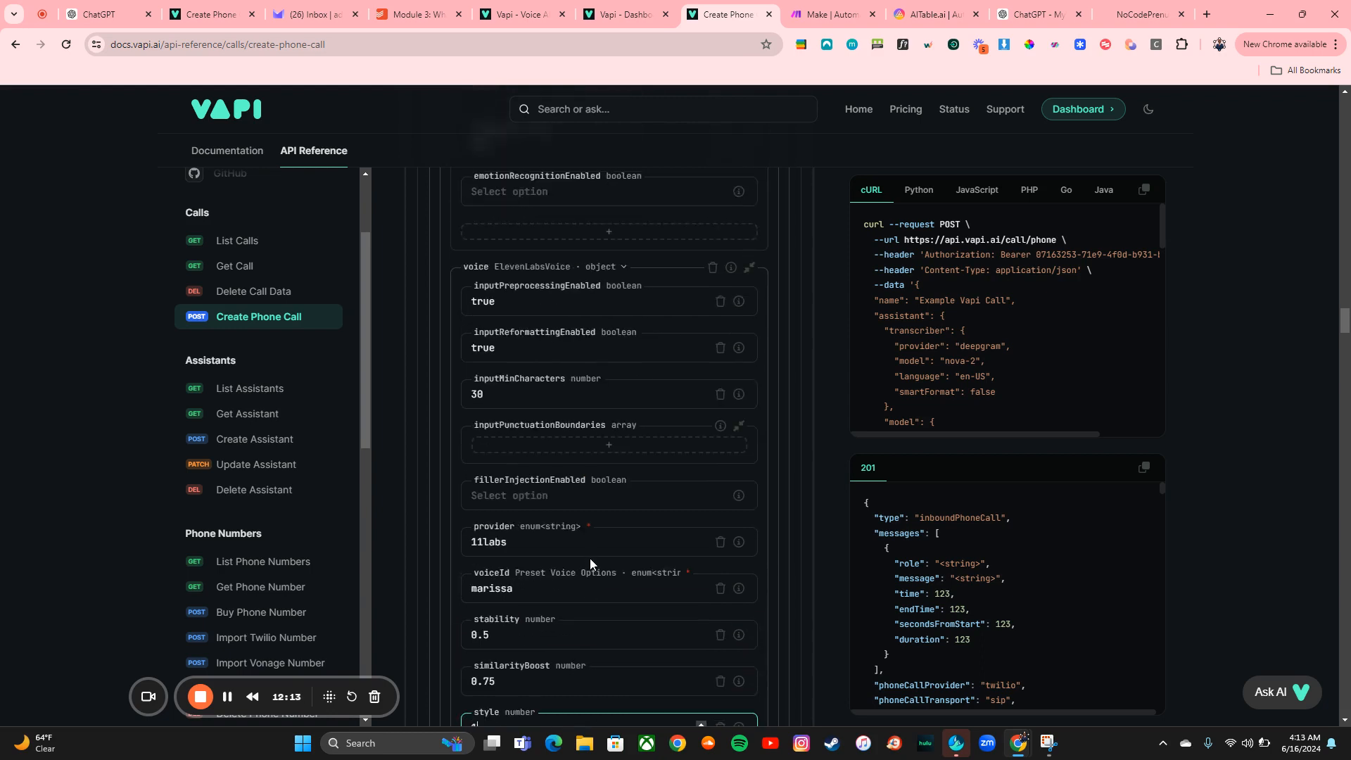
pyautogui.scroll(1, 589, 559)
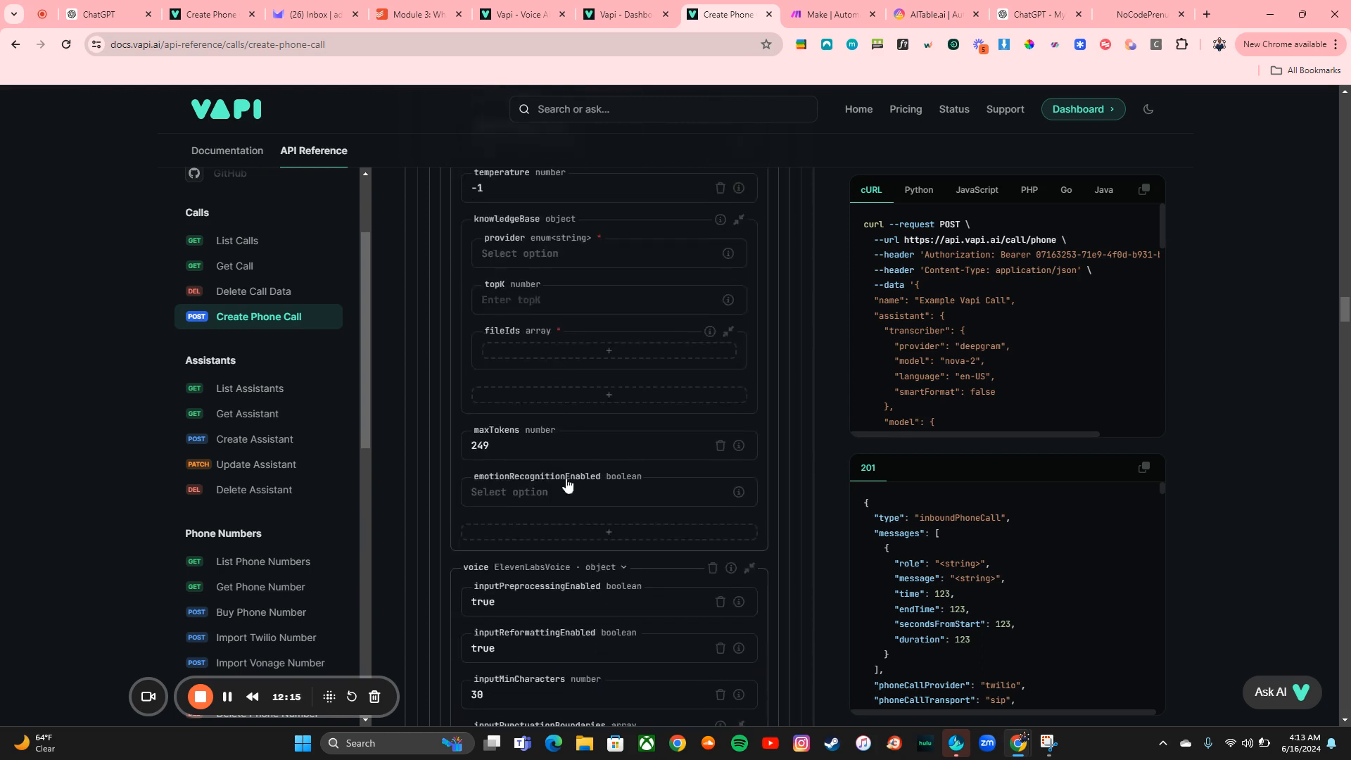
pyautogui.scroll(2, 542, 452)
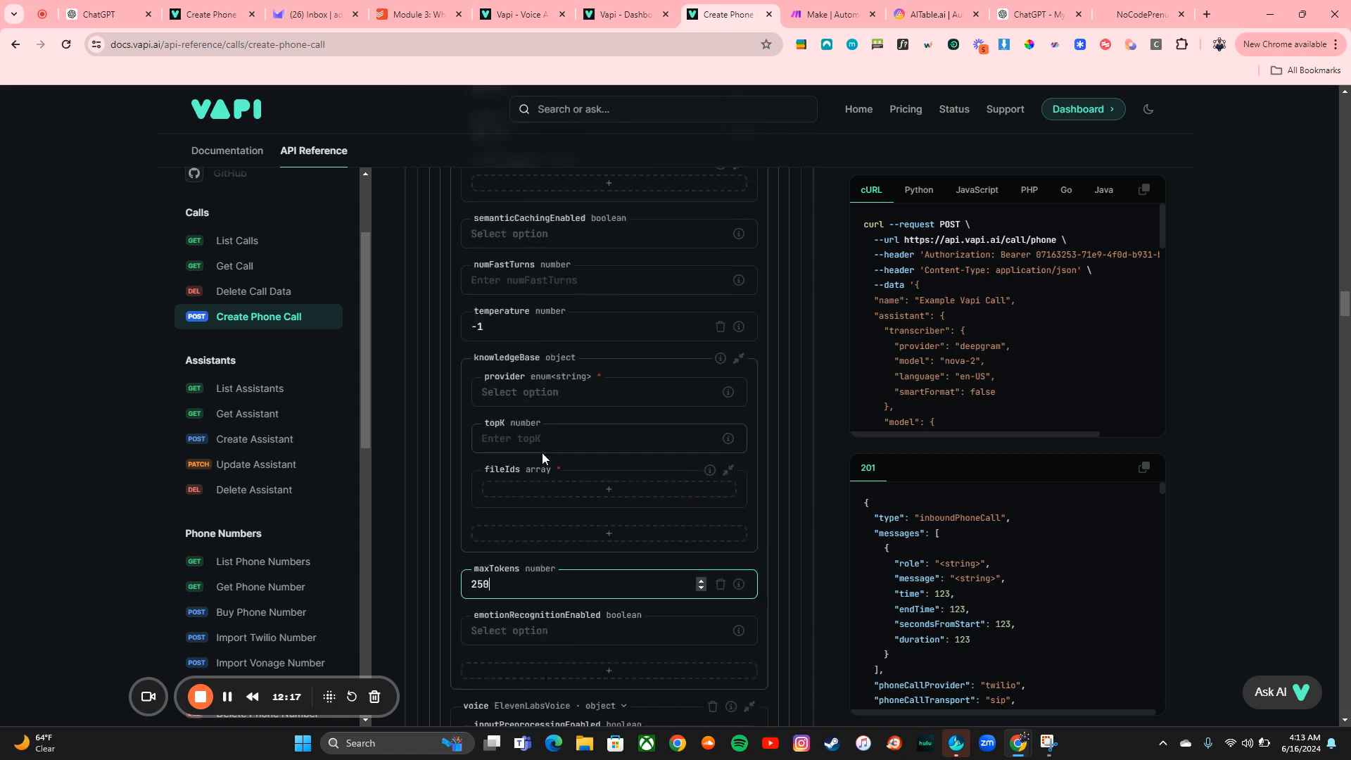
pyautogui.click(507, 334)
pyautogui.press('BackSpace')
pyautogui.press('BackSpace')
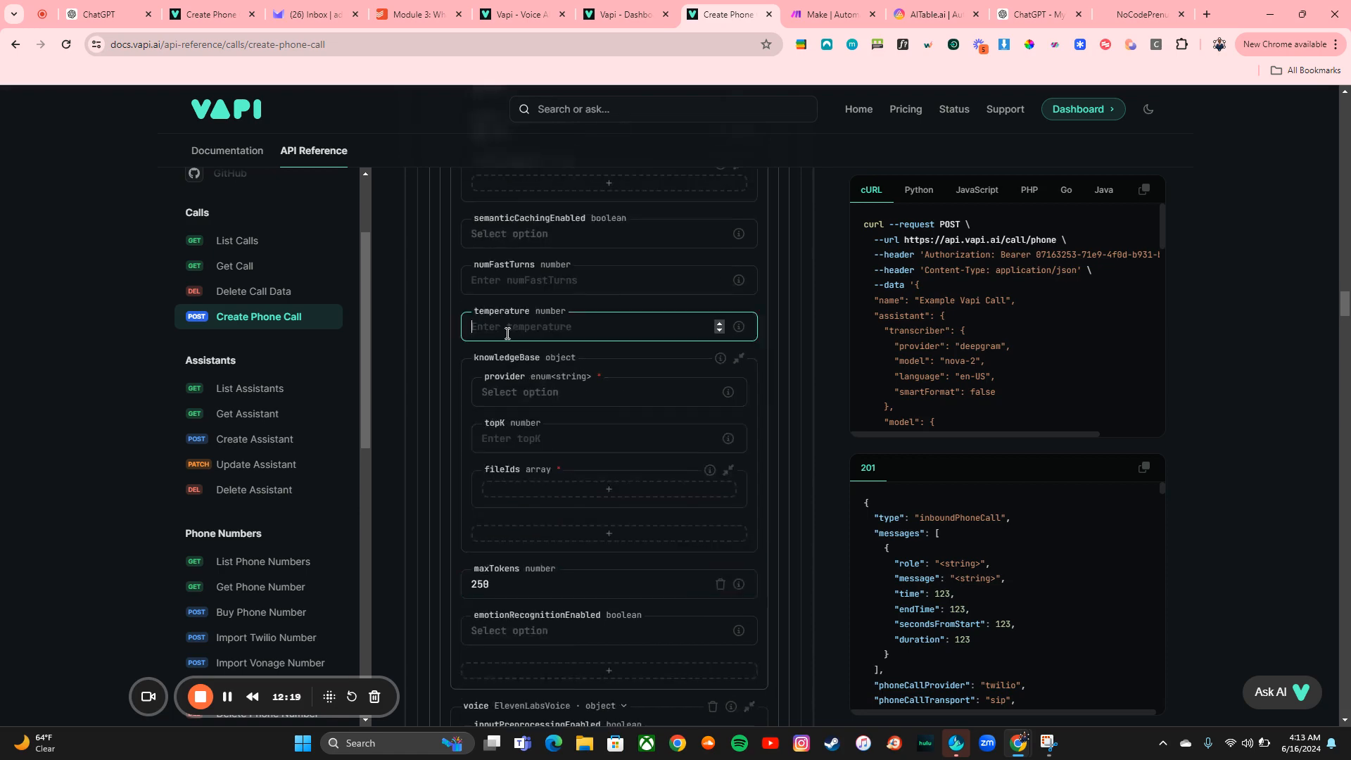
pyautogui.scroll(-15, 775, 415)
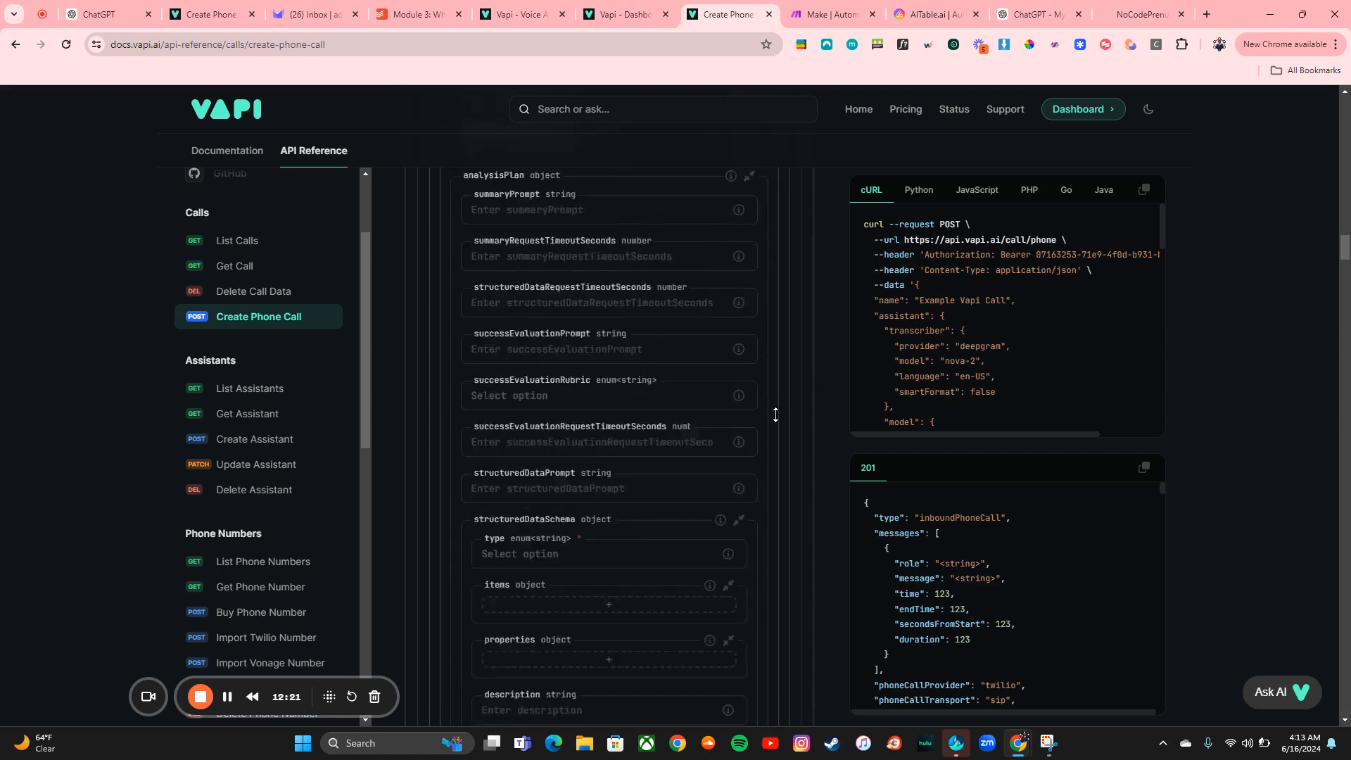
pyautogui.scroll(15, 775, 415)
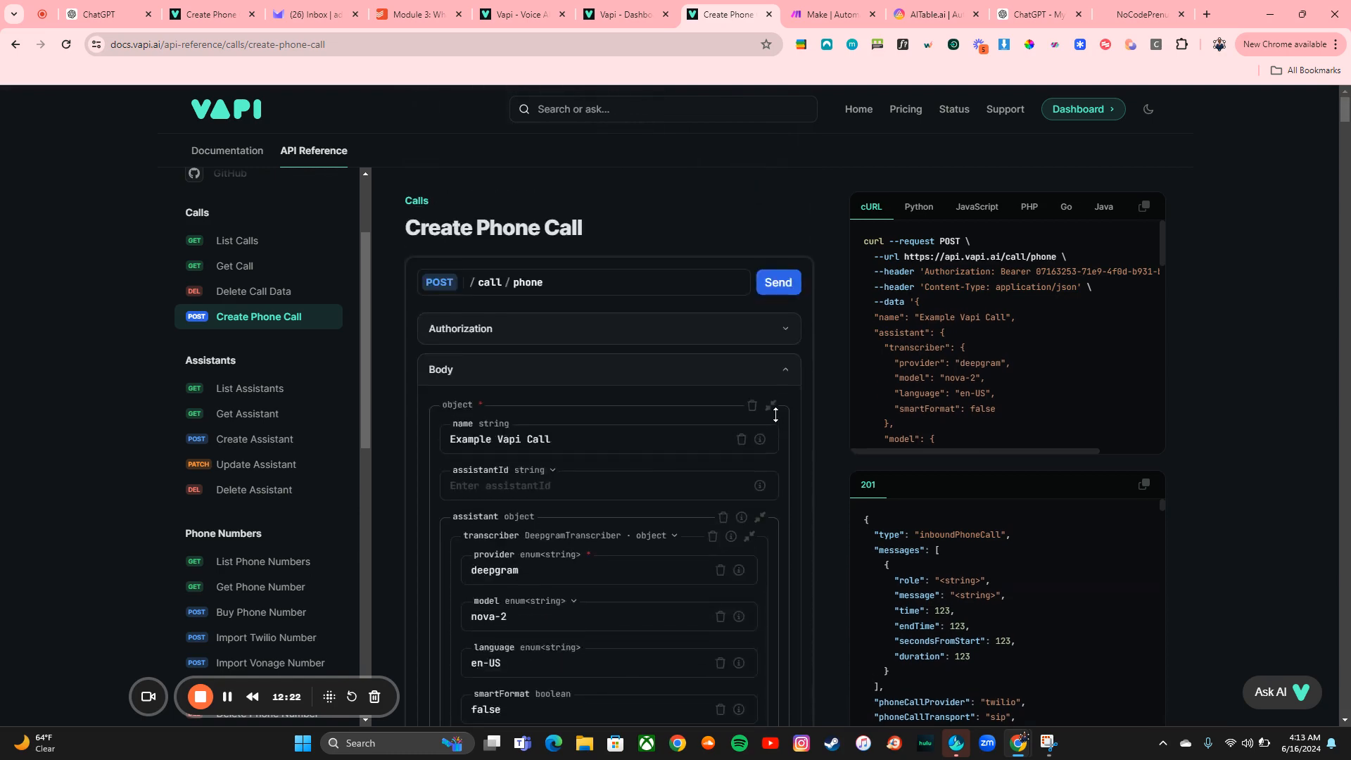
pyautogui.click(769, 280)
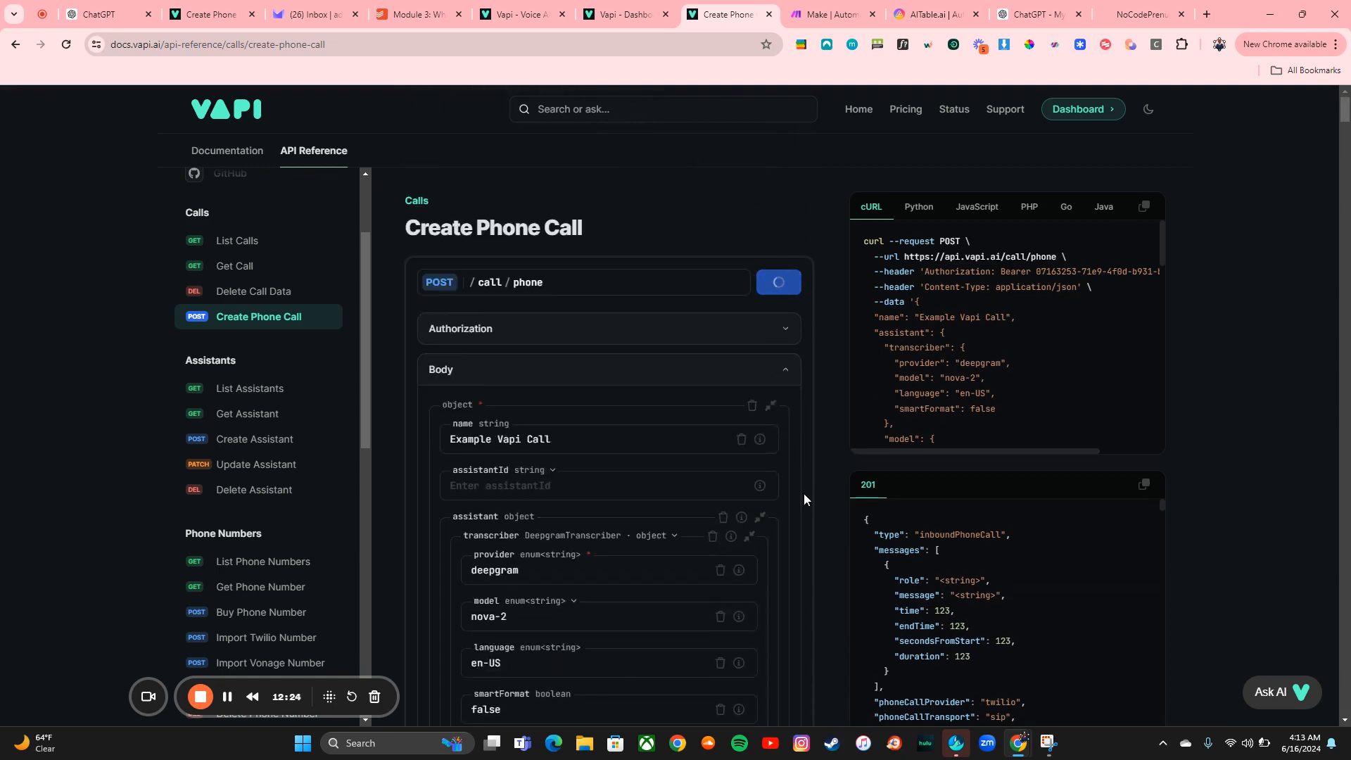
# Review the request's response and select the JSON body in the generated cURL sample
pyautogui.scroll(-1, 804, 493)
pyautogui.scroll(-20, 804, 493)
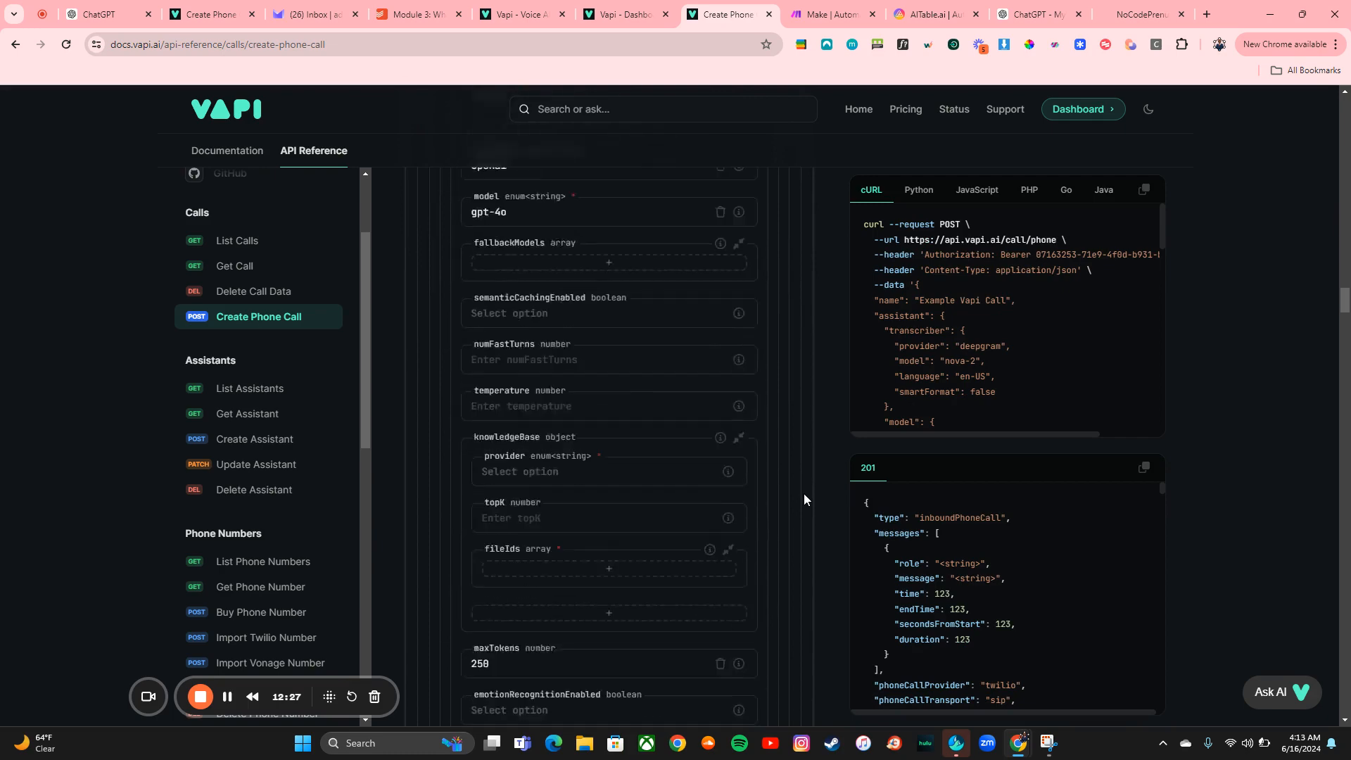
pyautogui.scroll(-20, 804, 493)
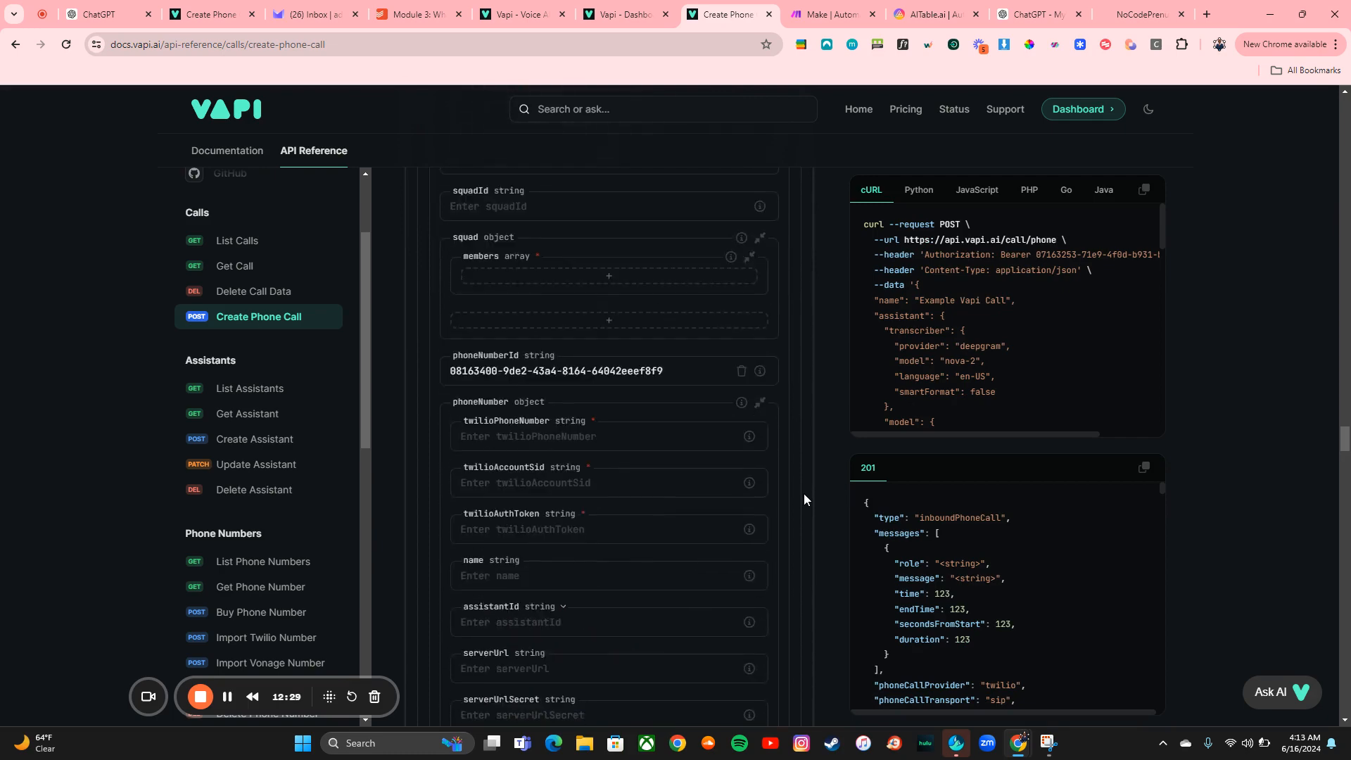
pyautogui.scroll(-15, 804, 500)
pyautogui.scroll(8, 804, 500)
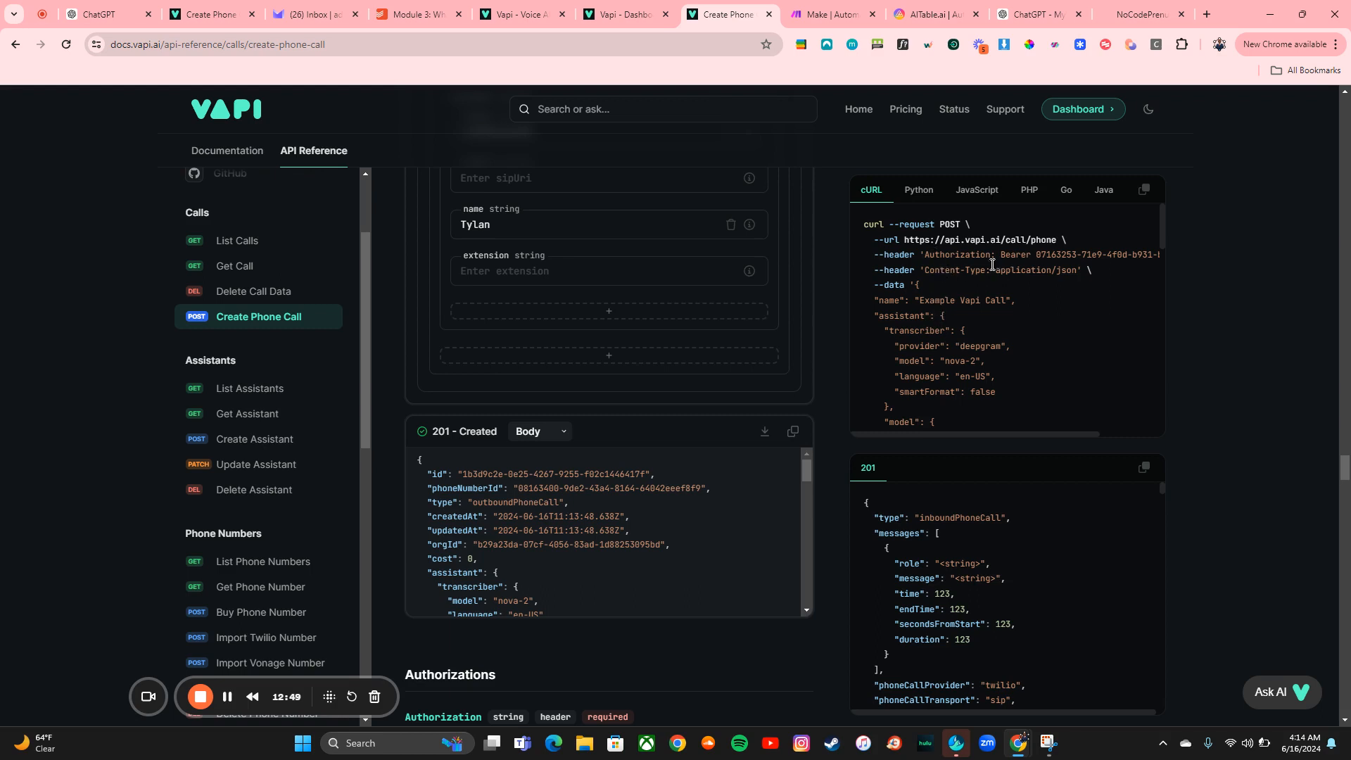
pyautogui.scroll(-5, 1038, 289)
pyautogui.scroll(2, 1038, 289)
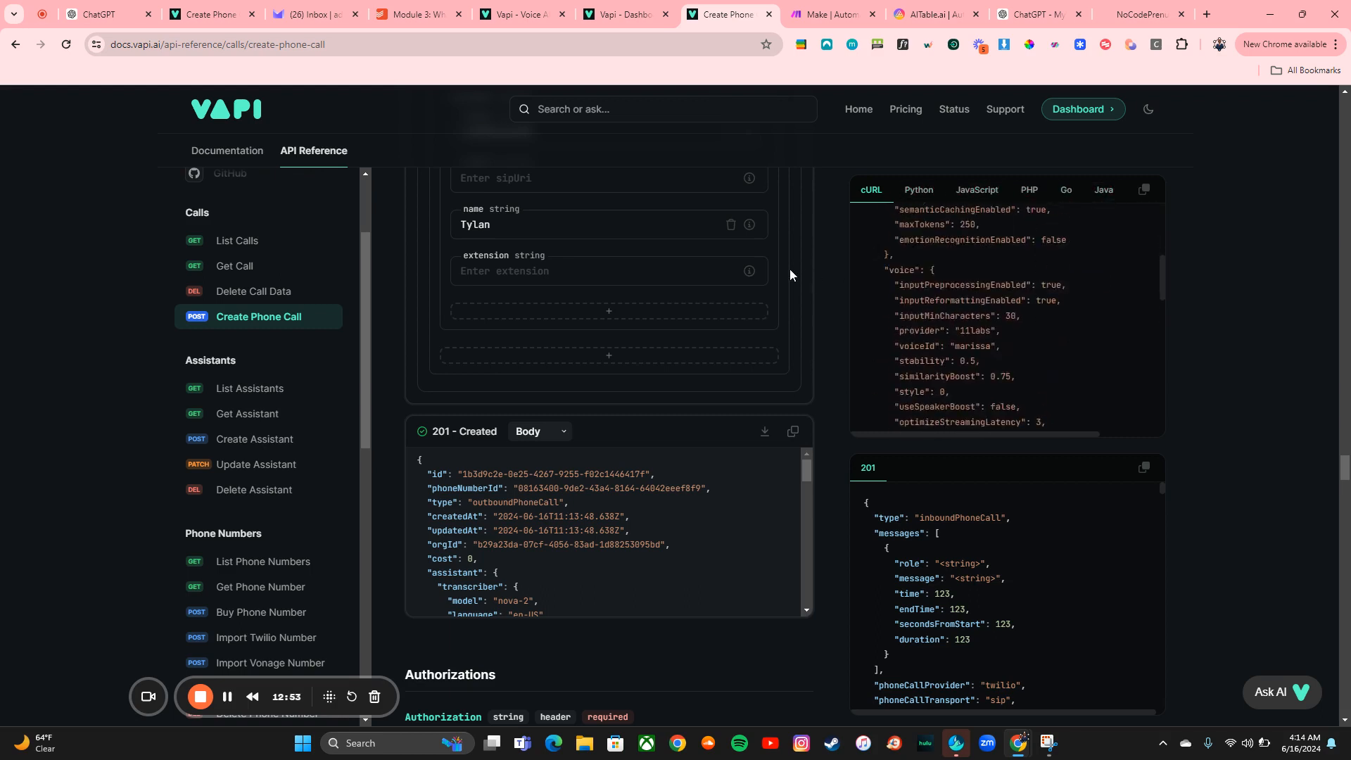
pyautogui.scroll(8, 790, 273)
pyautogui.scroll(1, 790, 269)
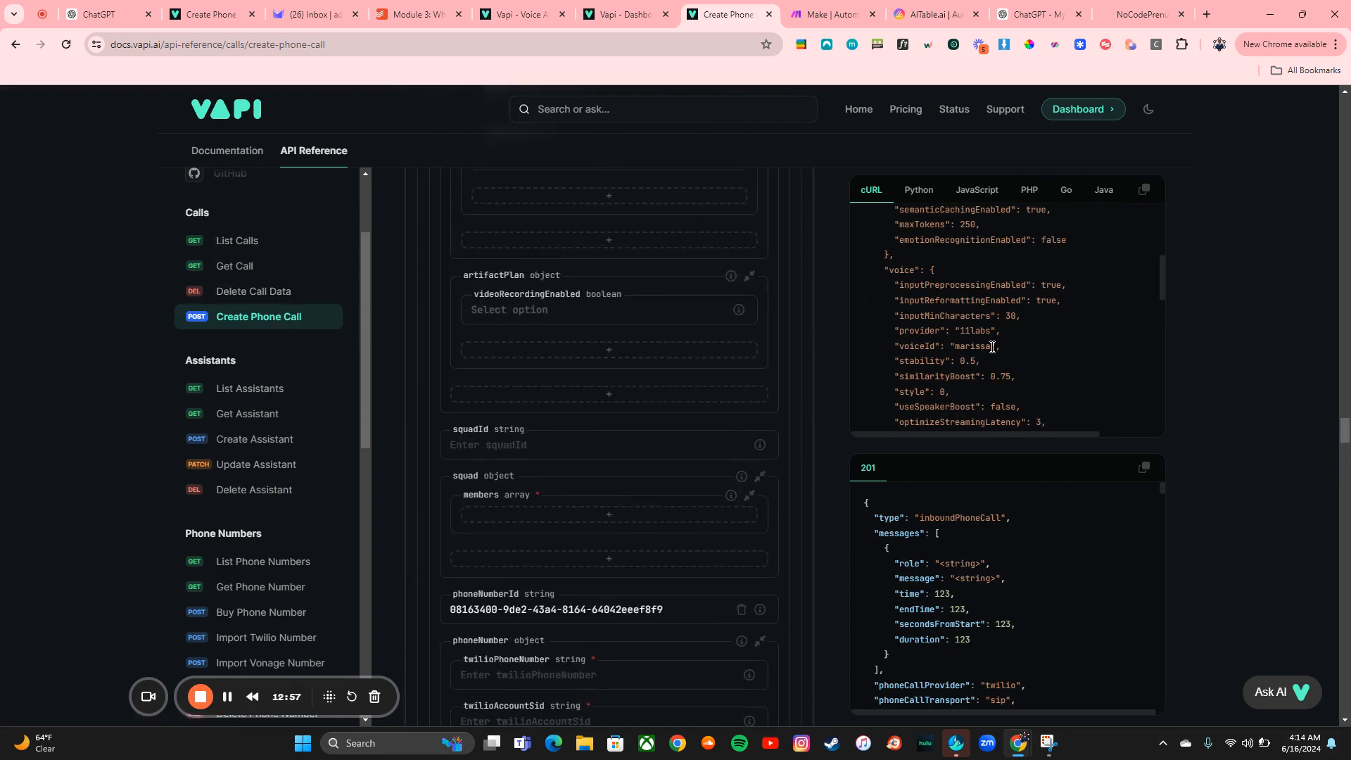
pyautogui.scroll(5, 881, 333)
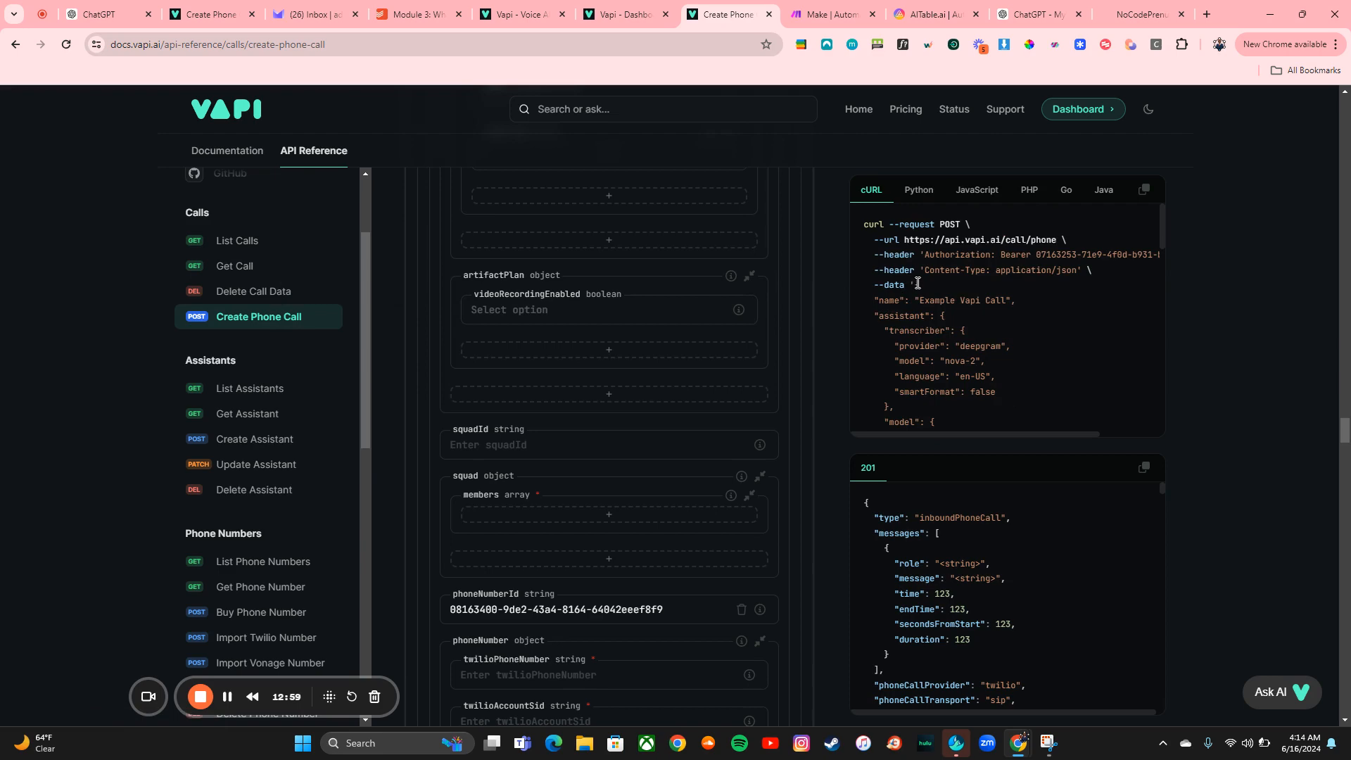
pyautogui.moveTo(918, 283); pyautogui.dragTo(939, 447)
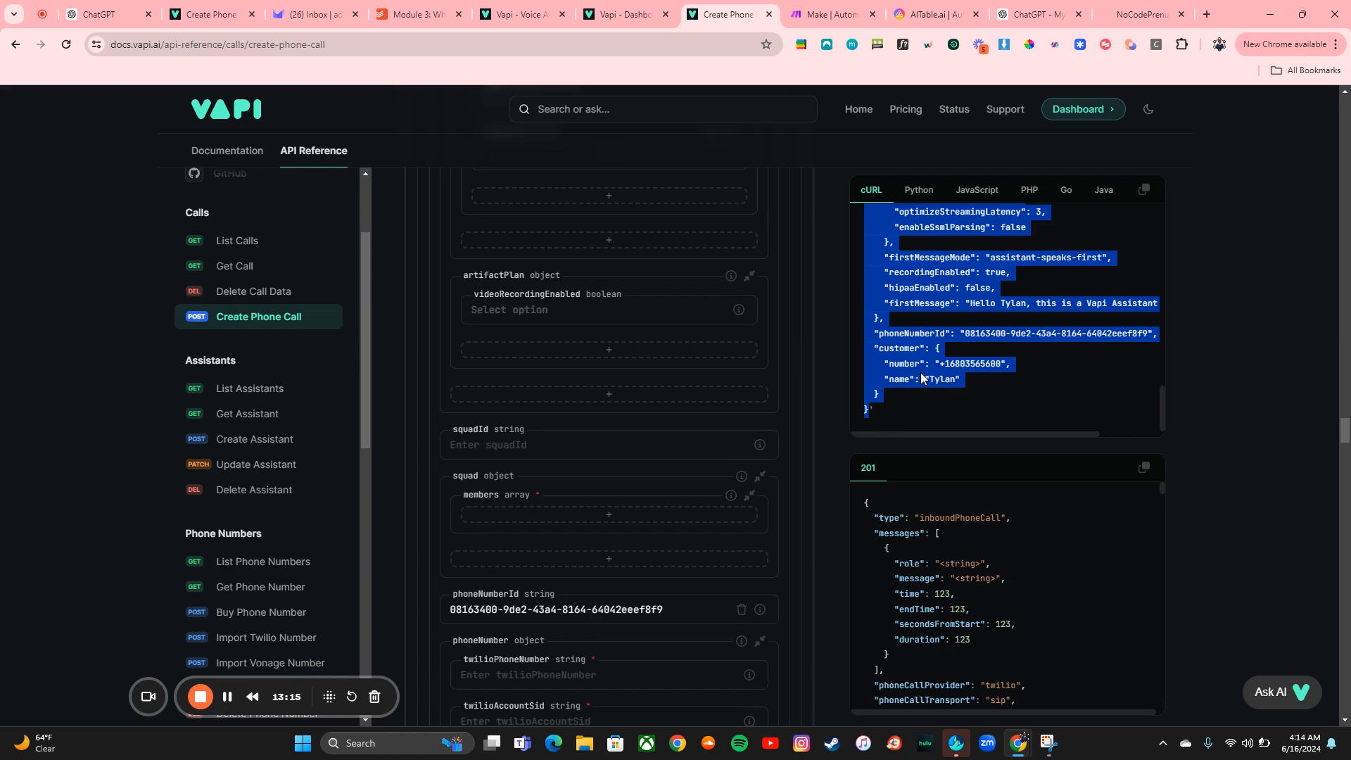
# Switch to Make, log in and open the ENT_Otaku Solutions organization
pyautogui.click(889, 8)
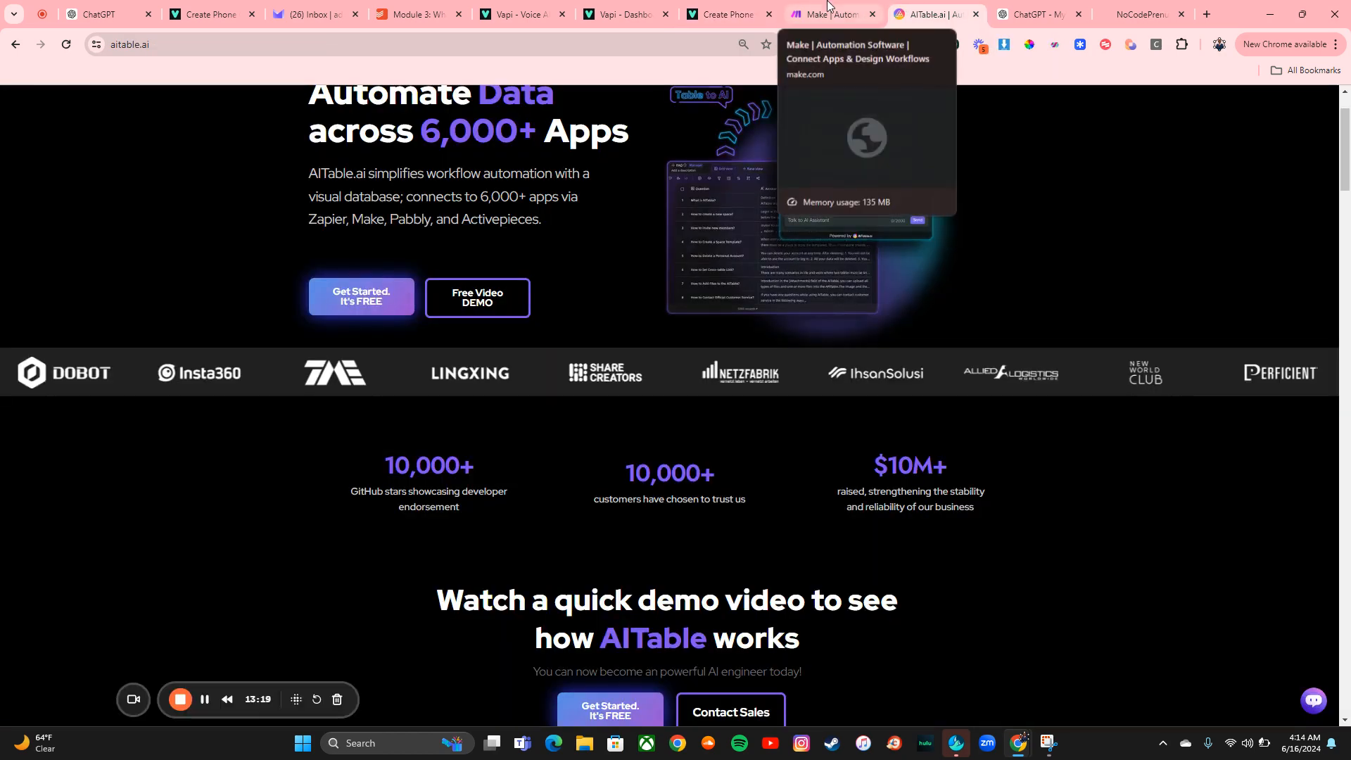
pyautogui.click(806, 6)
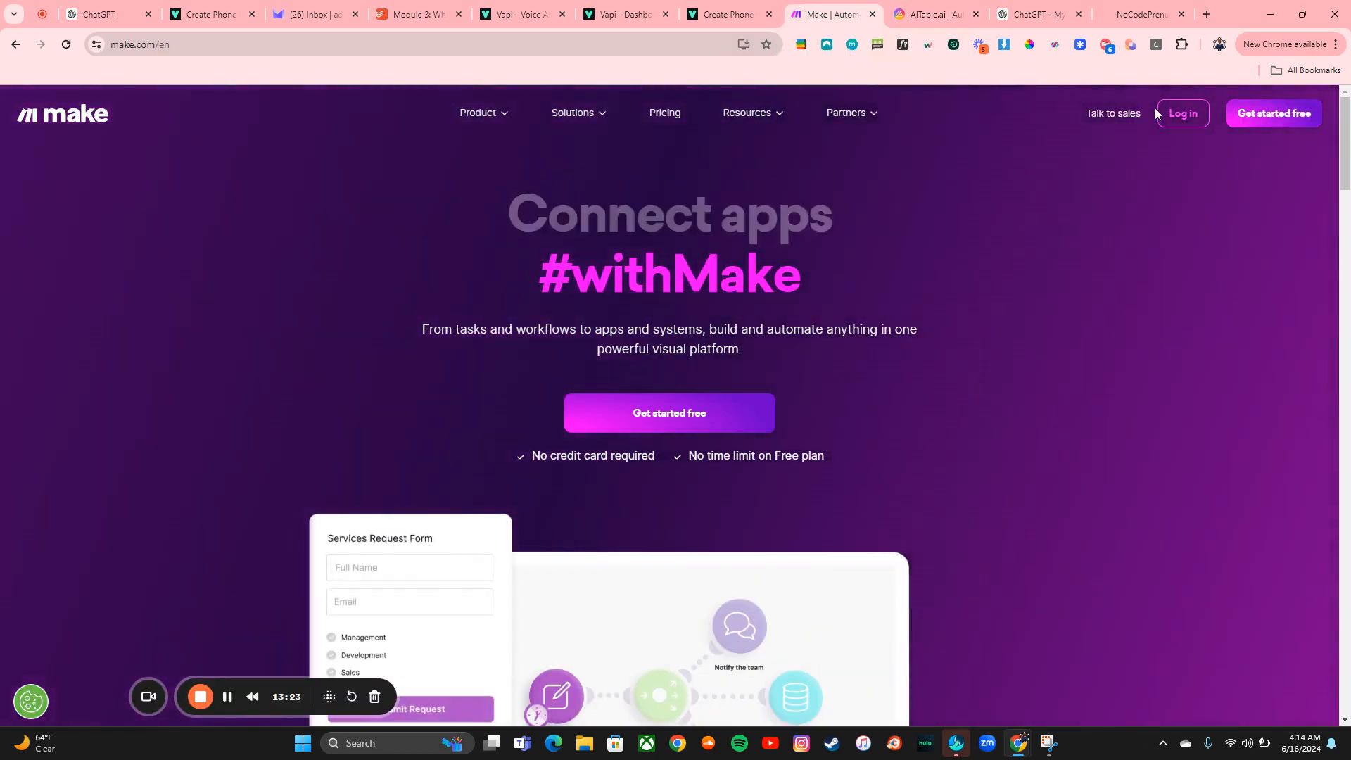
pyautogui.click(1180, 115)
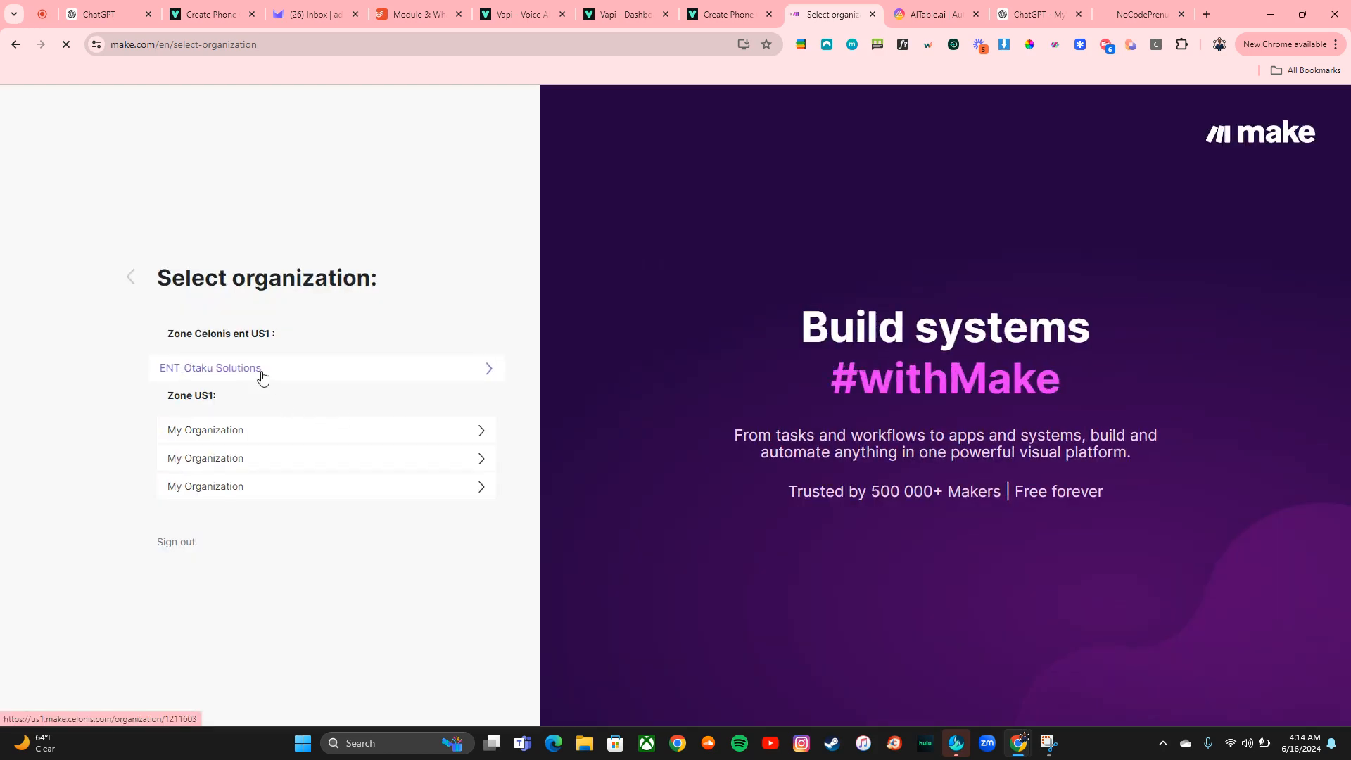
pyautogui.click(261, 372)
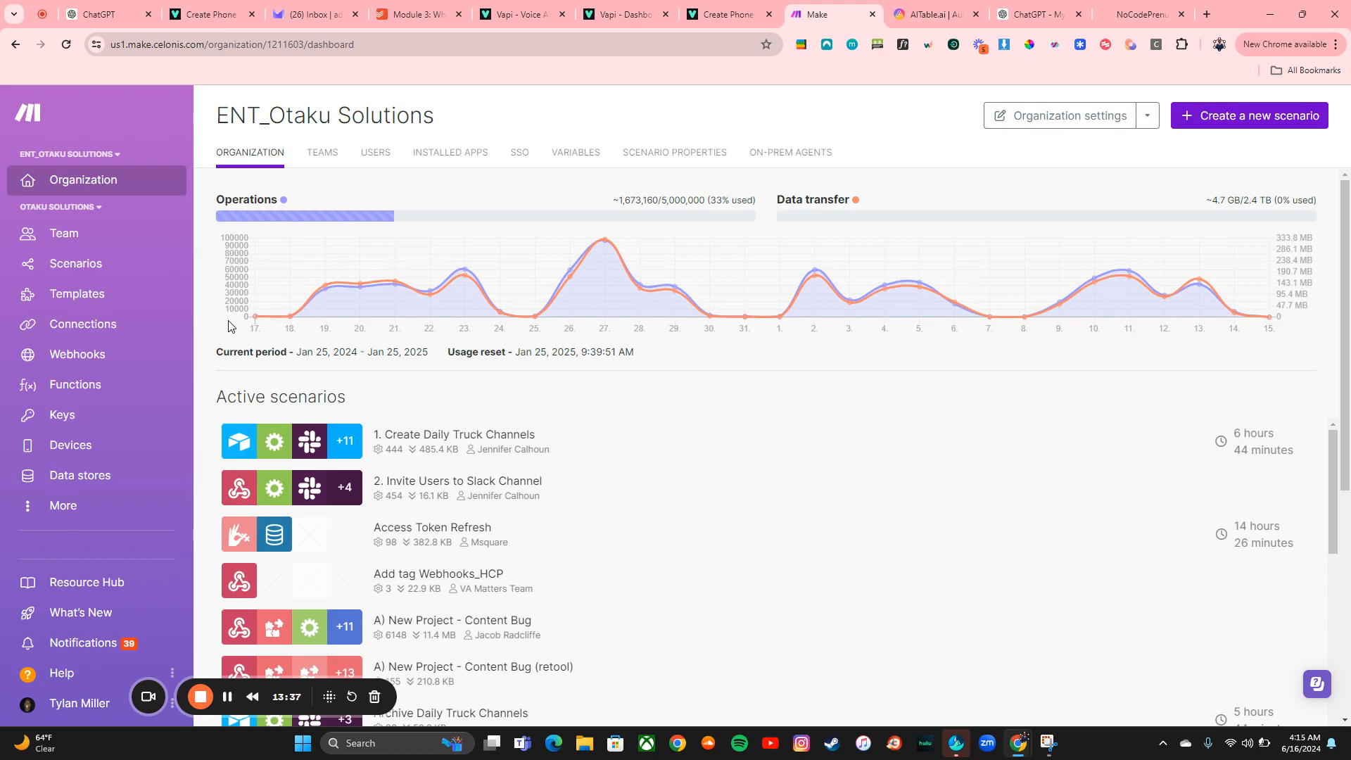
# Switch to AITable and open its login page
pyautogui.click(933, 14)
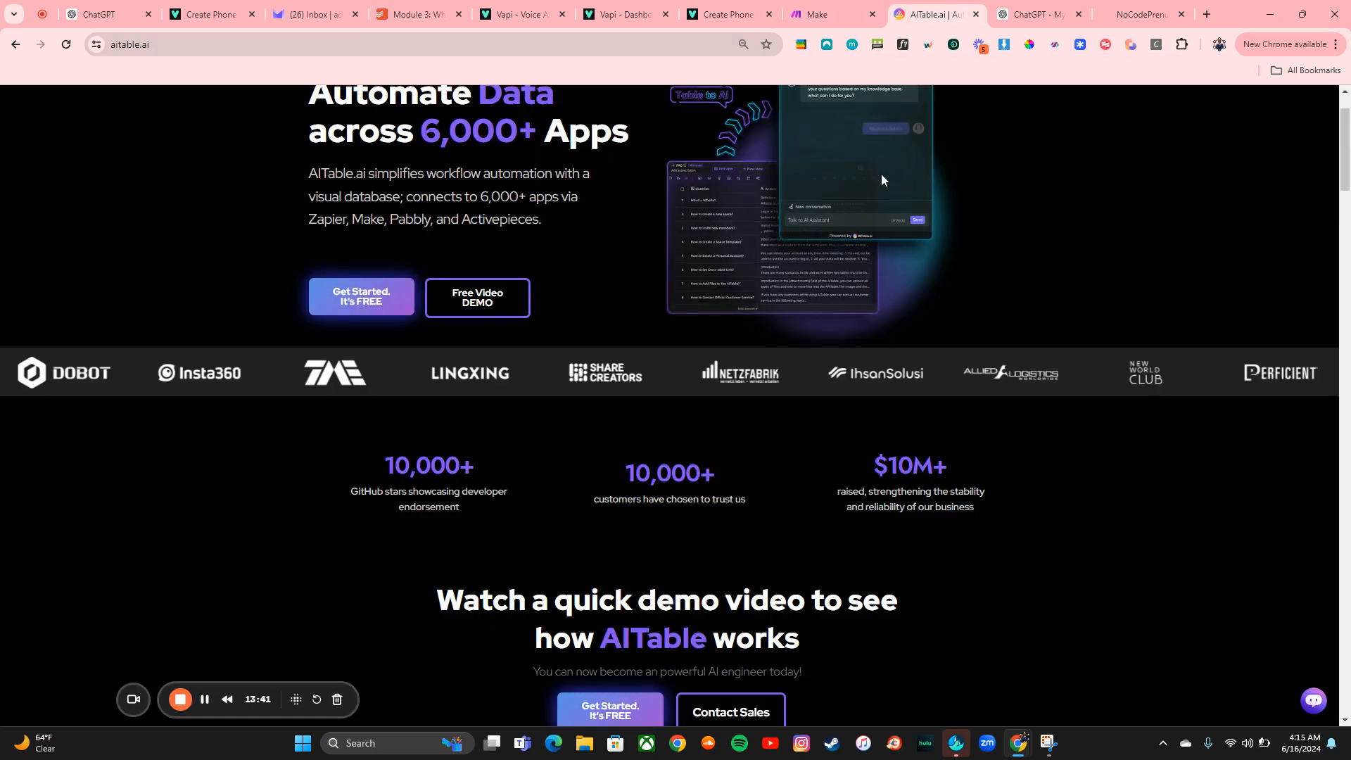
pyautogui.scroll(2, 882, 180)
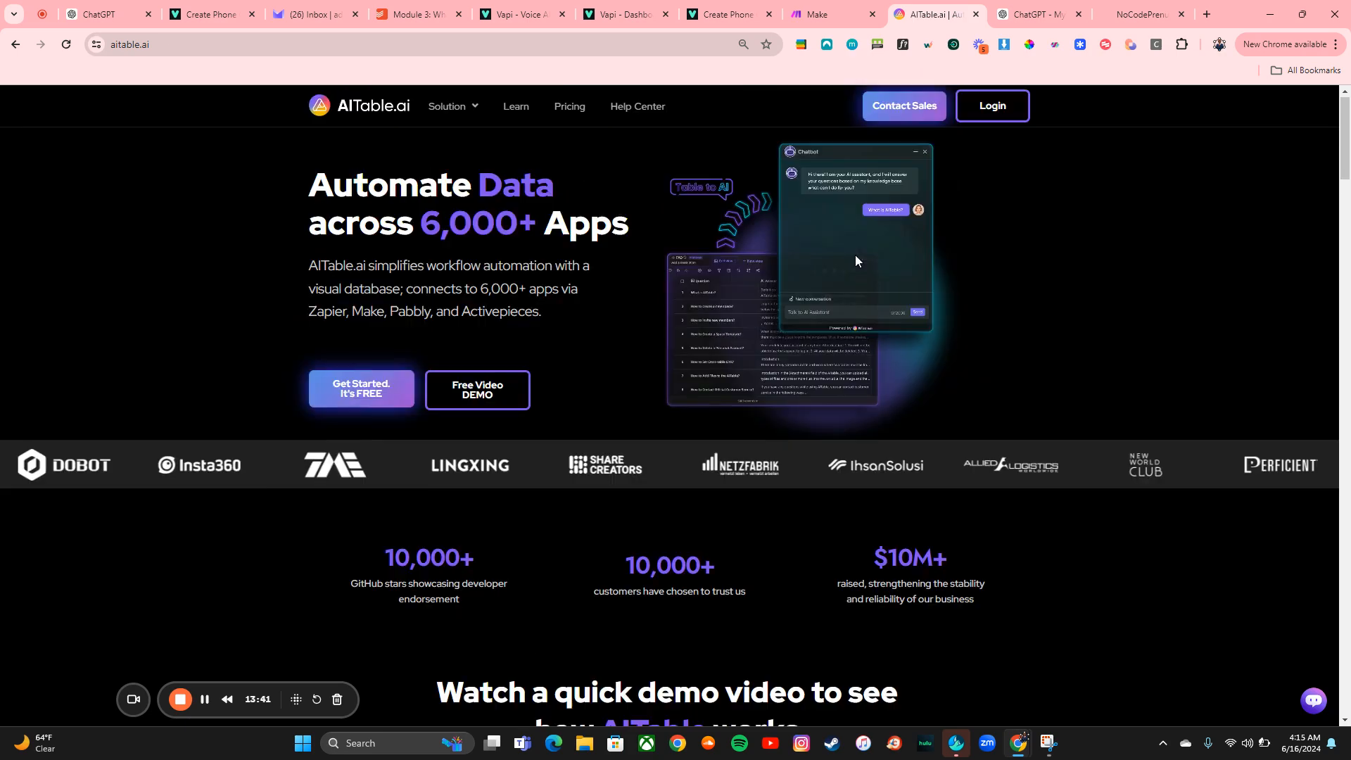
pyautogui.click(1012, 115)
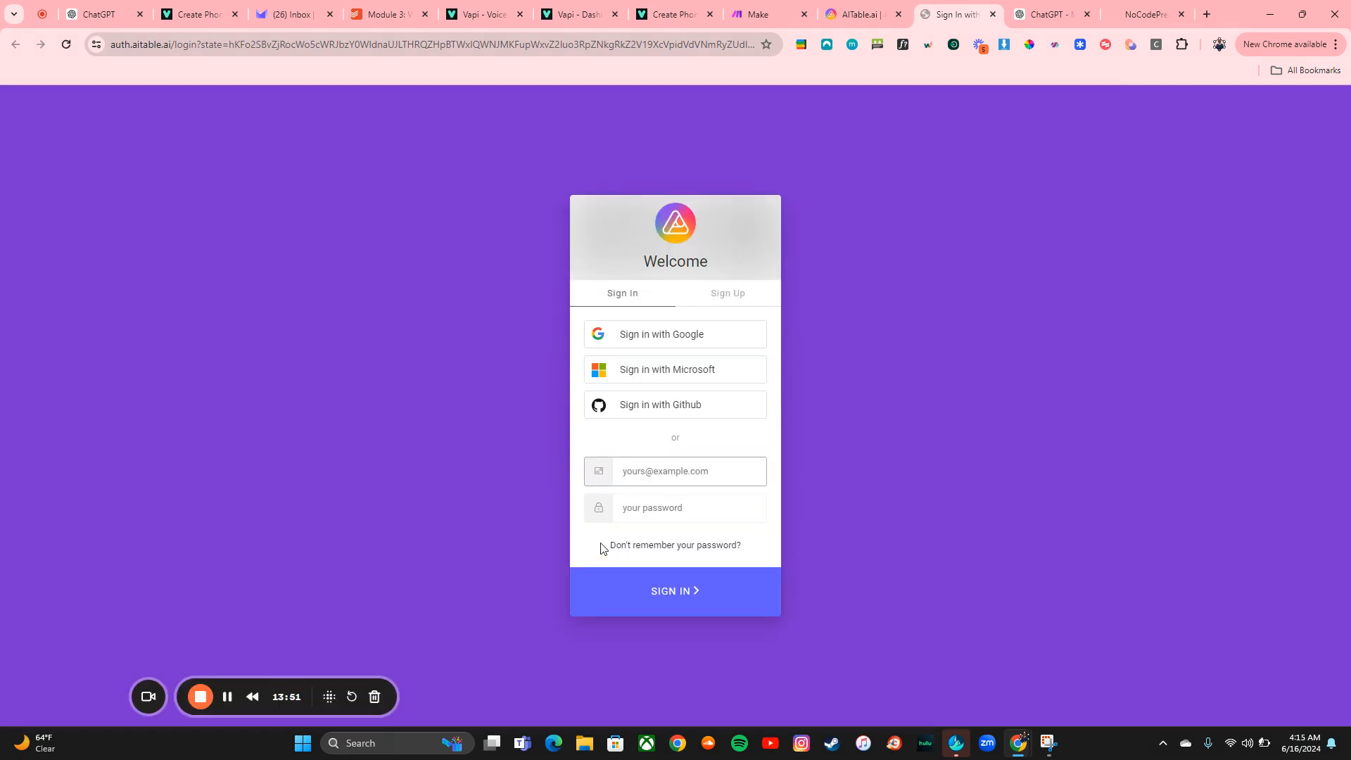
pyautogui.click(675, 10)
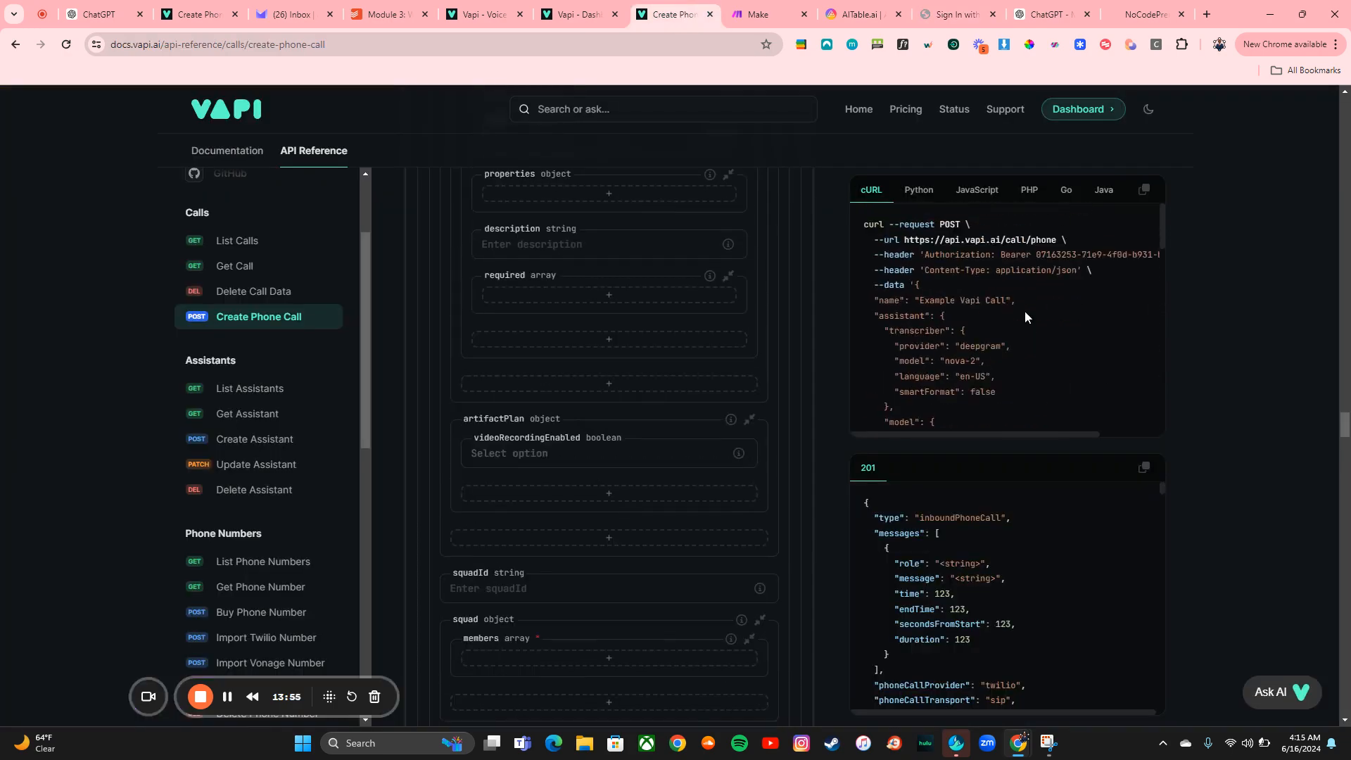
pyautogui.click(871, 16)
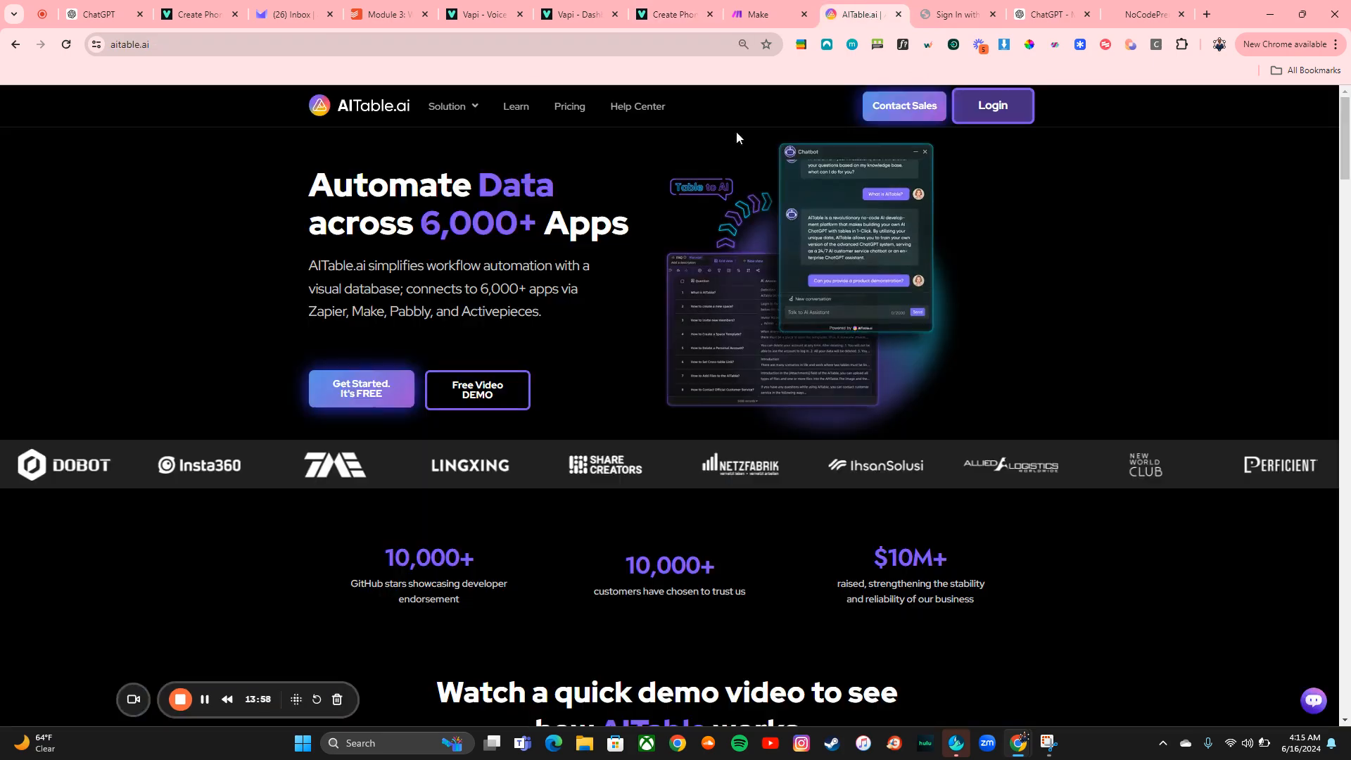
pyautogui.click(944, 6)
# Sign in to AITable with the saved account e-mail and the password copied from the password manager, closing the extra tab
pyautogui.click(702, 470)
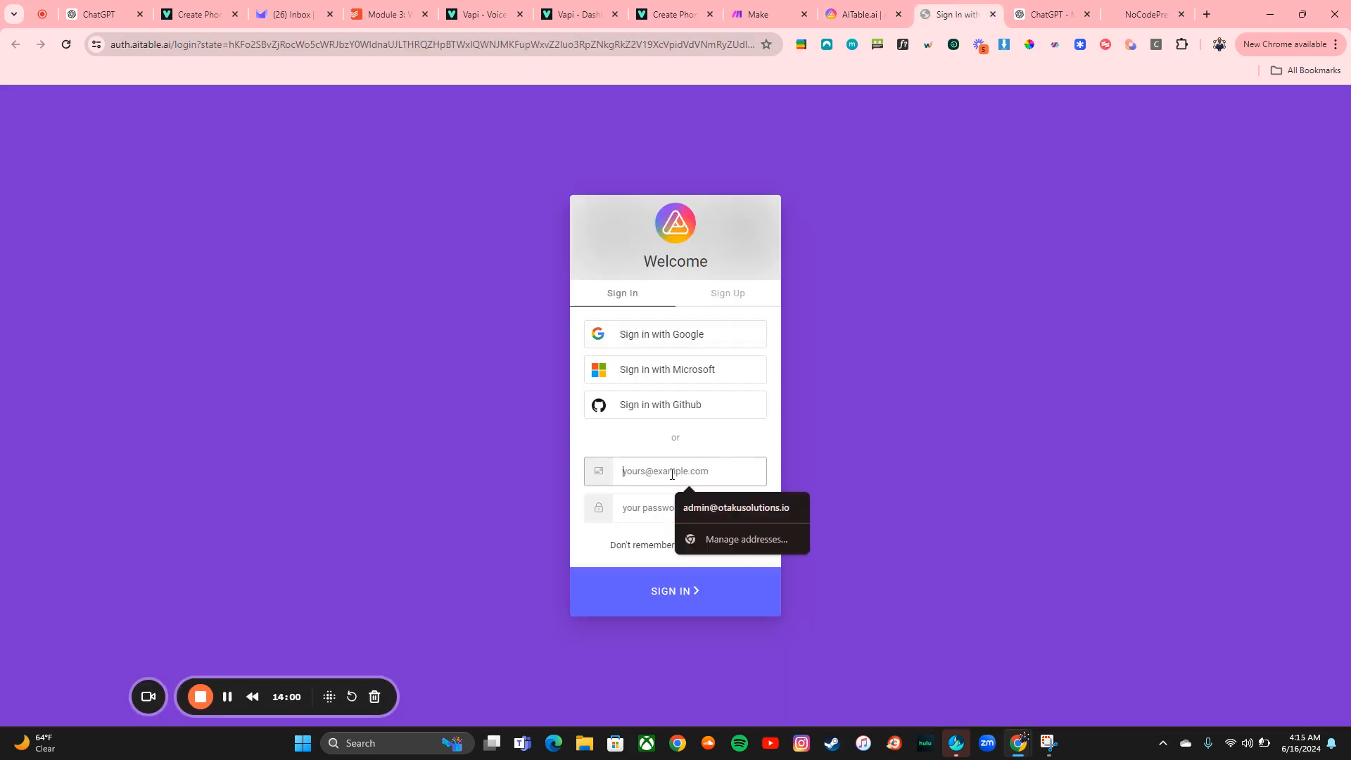
pyautogui.click(720, 510)
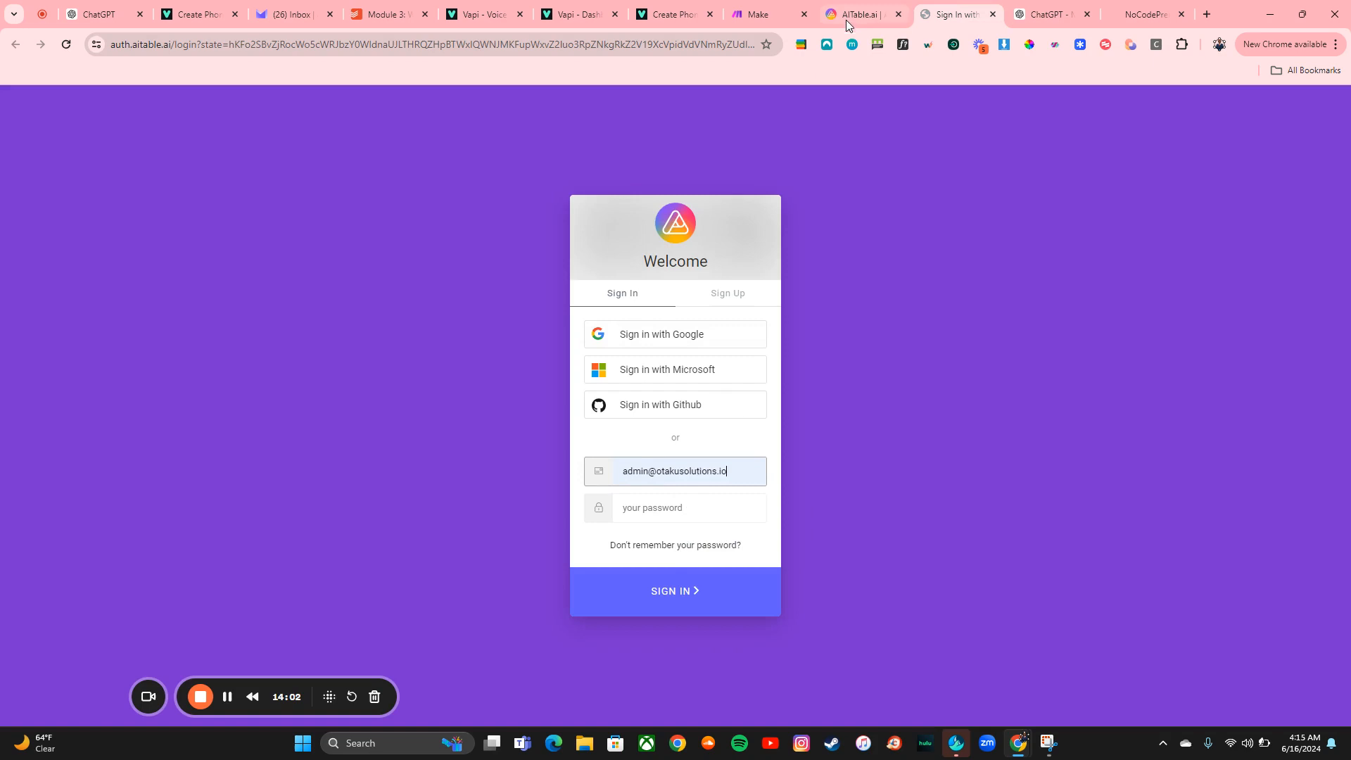
pyautogui.click(829, 50)
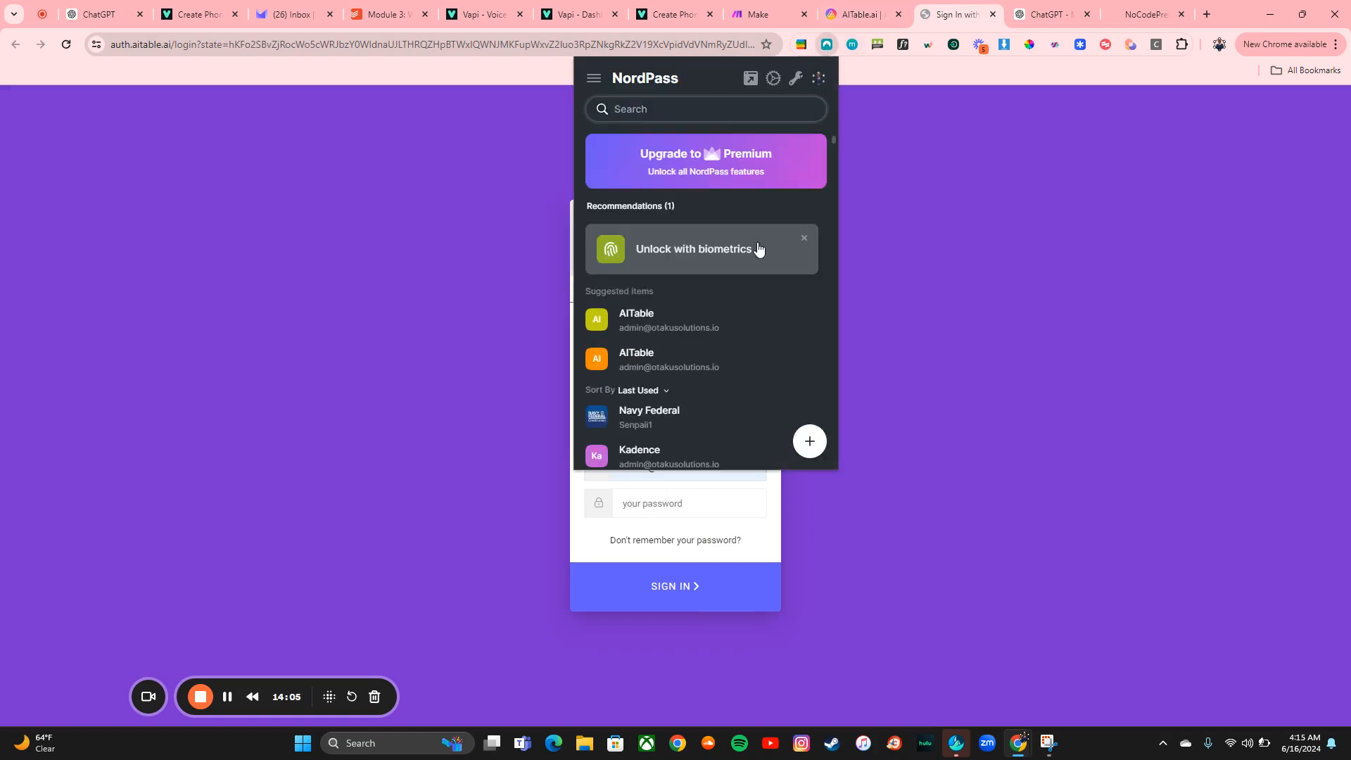
pyautogui.click(724, 326)
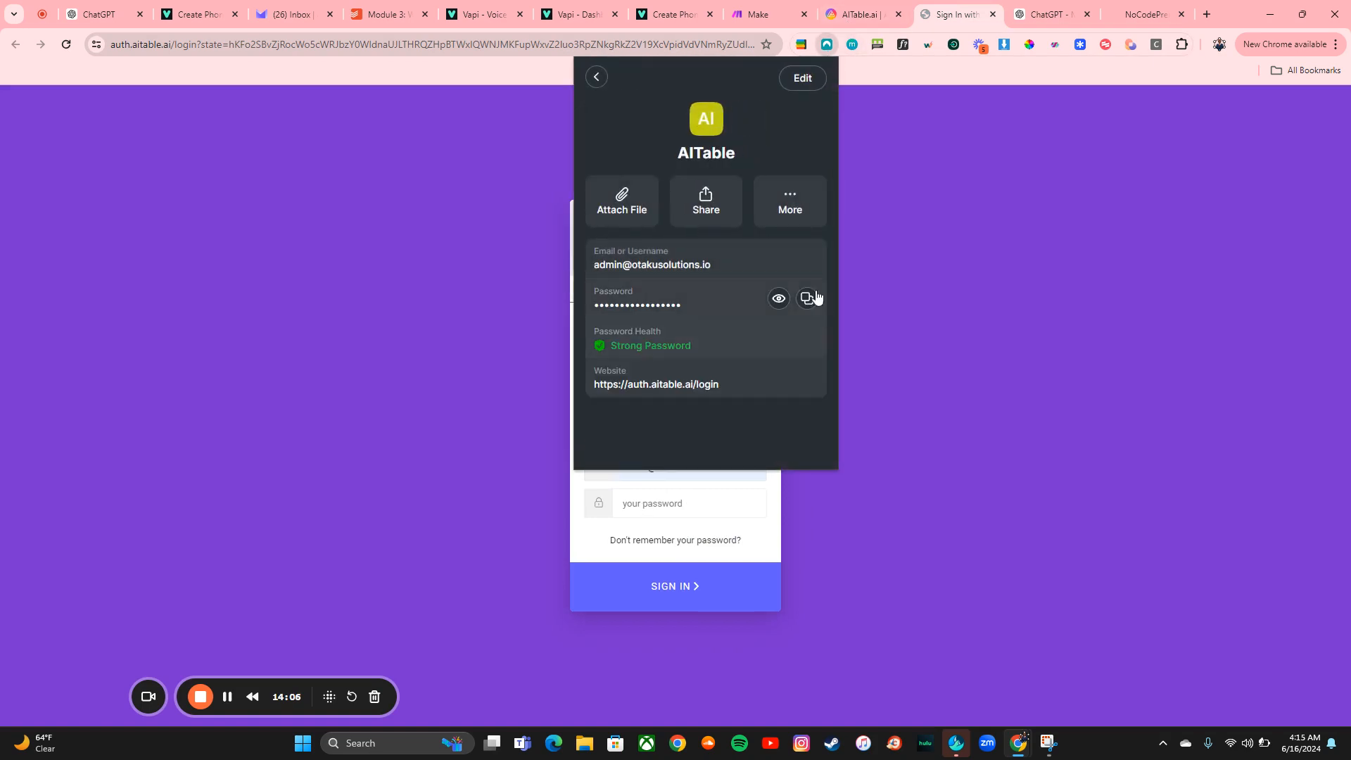
pyautogui.click(807, 300)
pyautogui.click(682, 503)
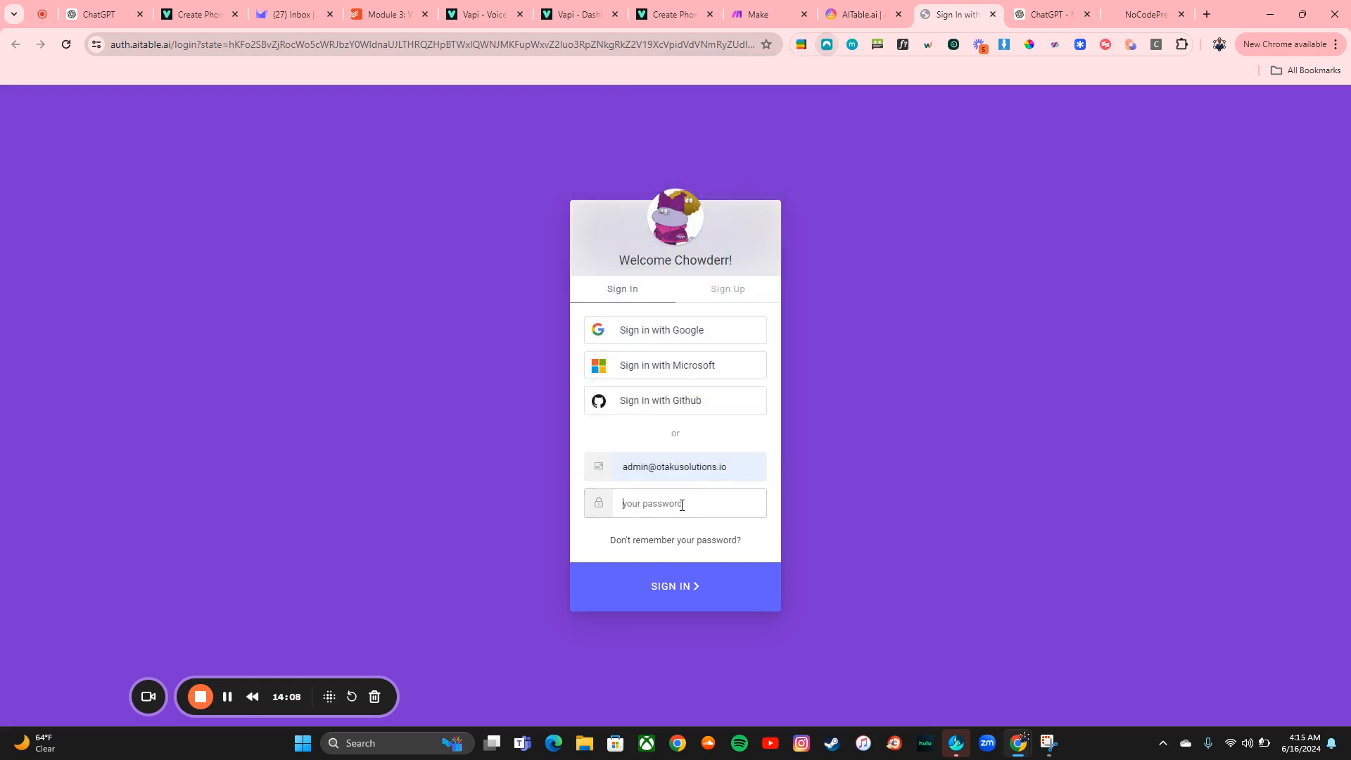
pyautogui.hotkey('ctrl', 'v')
pyautogui.click(680, 607)
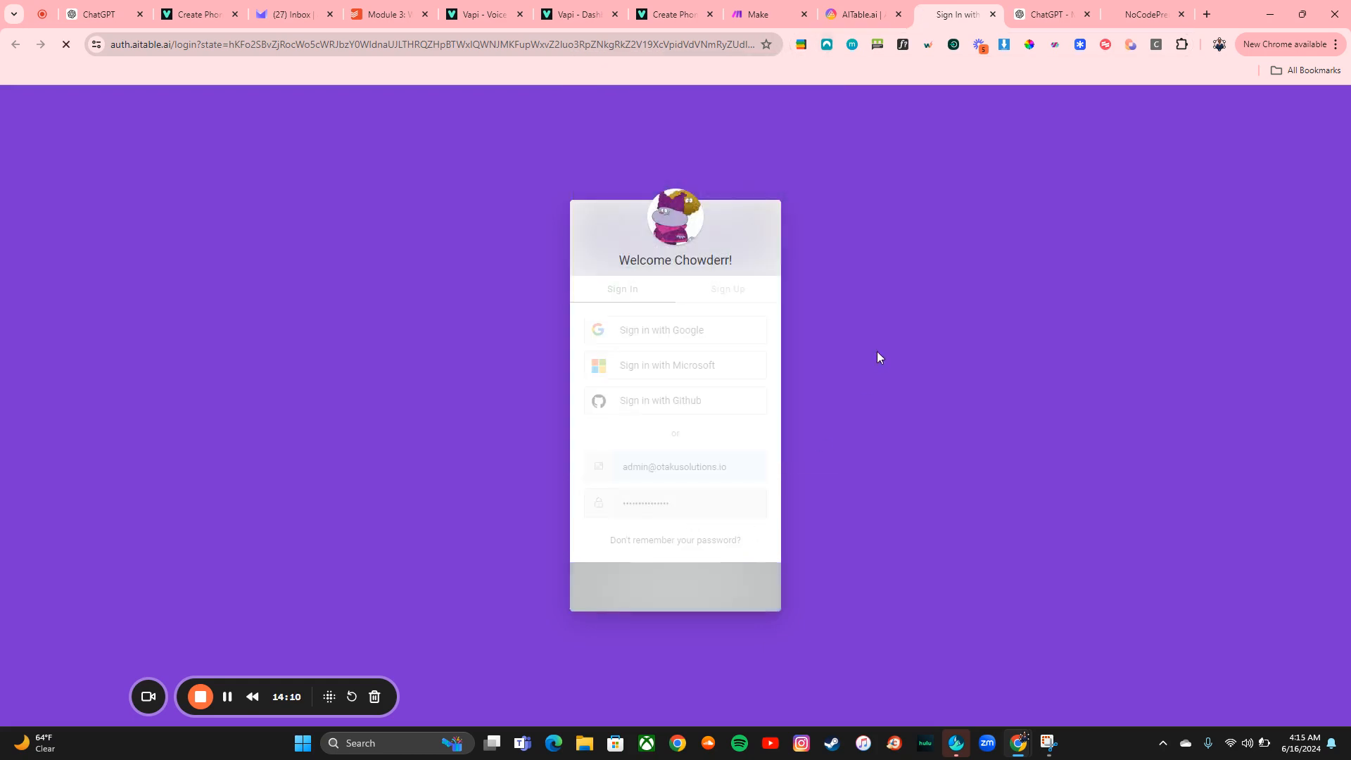
pyautogui.click(899, 14)
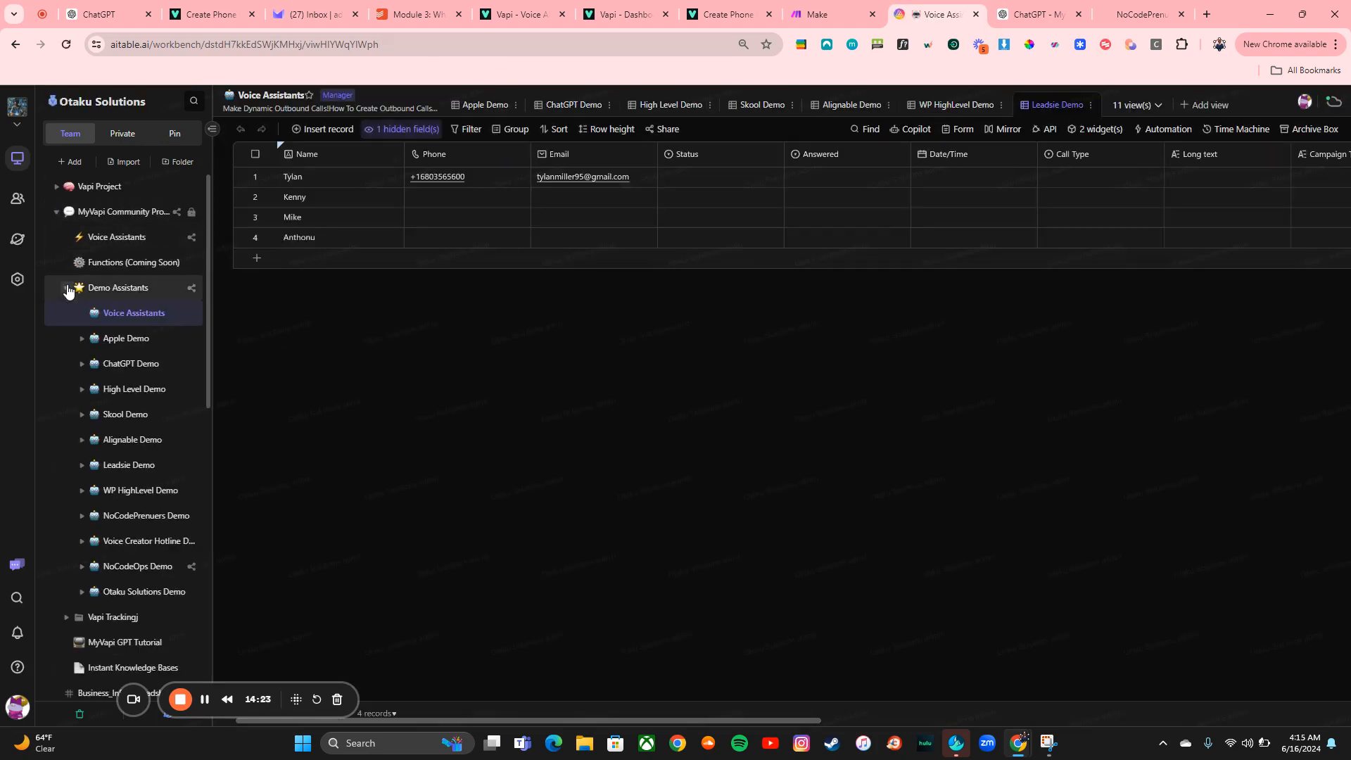
# Browse the MyVapi Community Project folder and its Voice Assistants gallery, then reopen the Demo Assistants Voice Assistants table
pyautogui.click(66, 287)
pyautogui.click(58, 213)
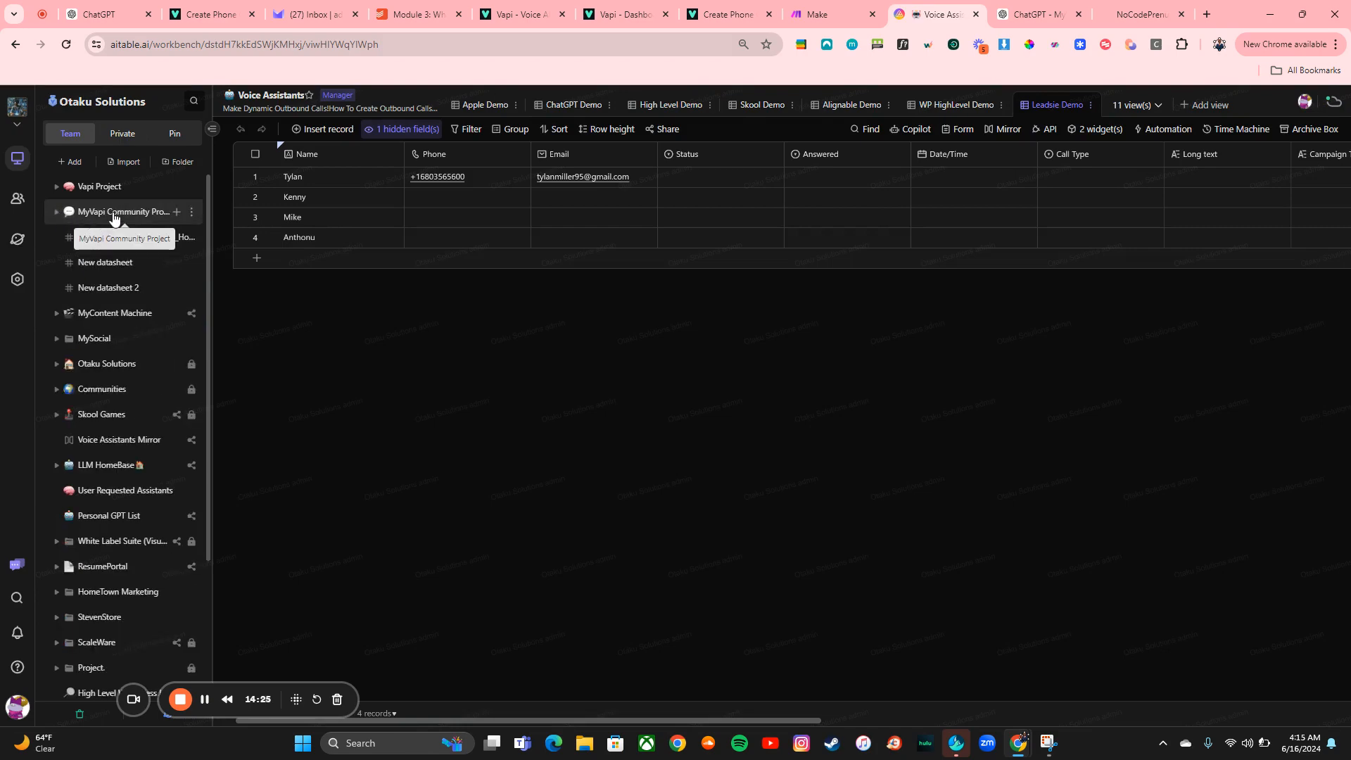
pyautogui.click(112, 212)
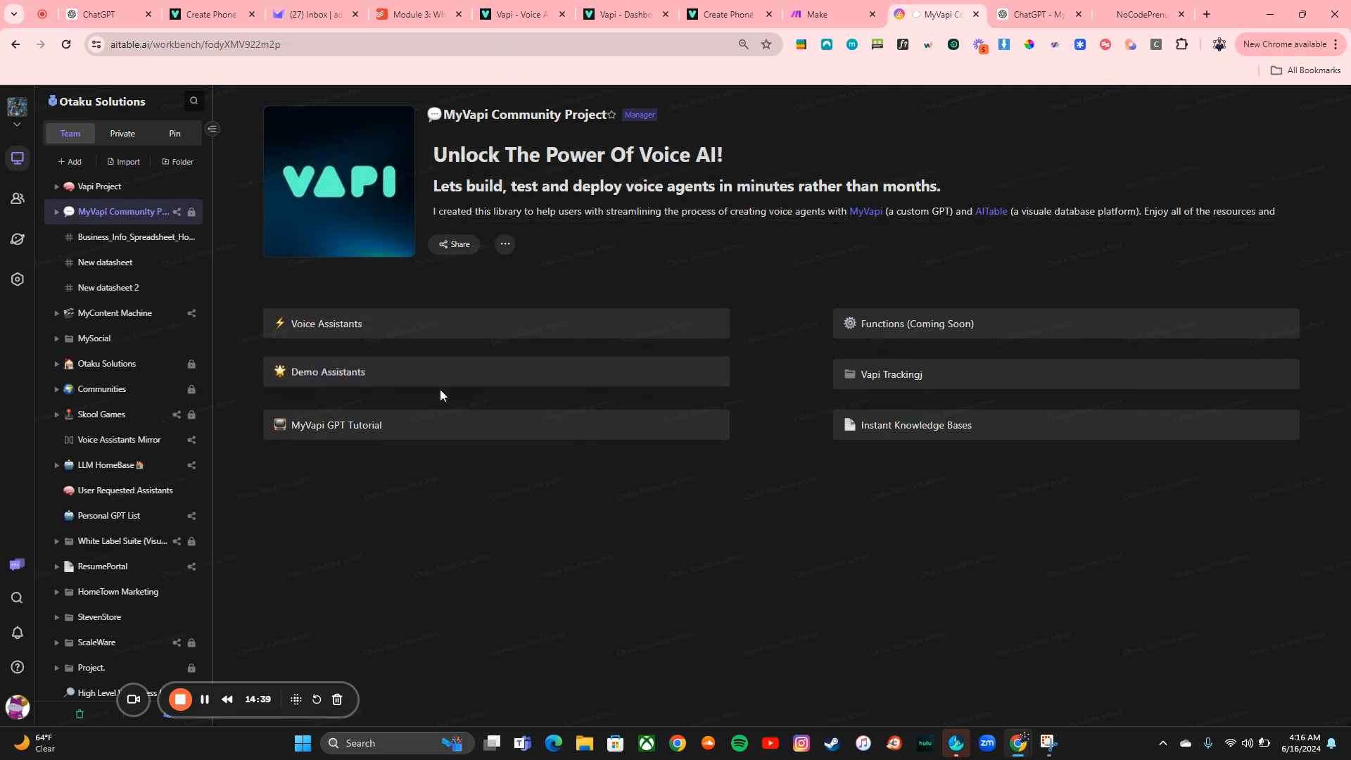
pyautogui.click(386, 326)
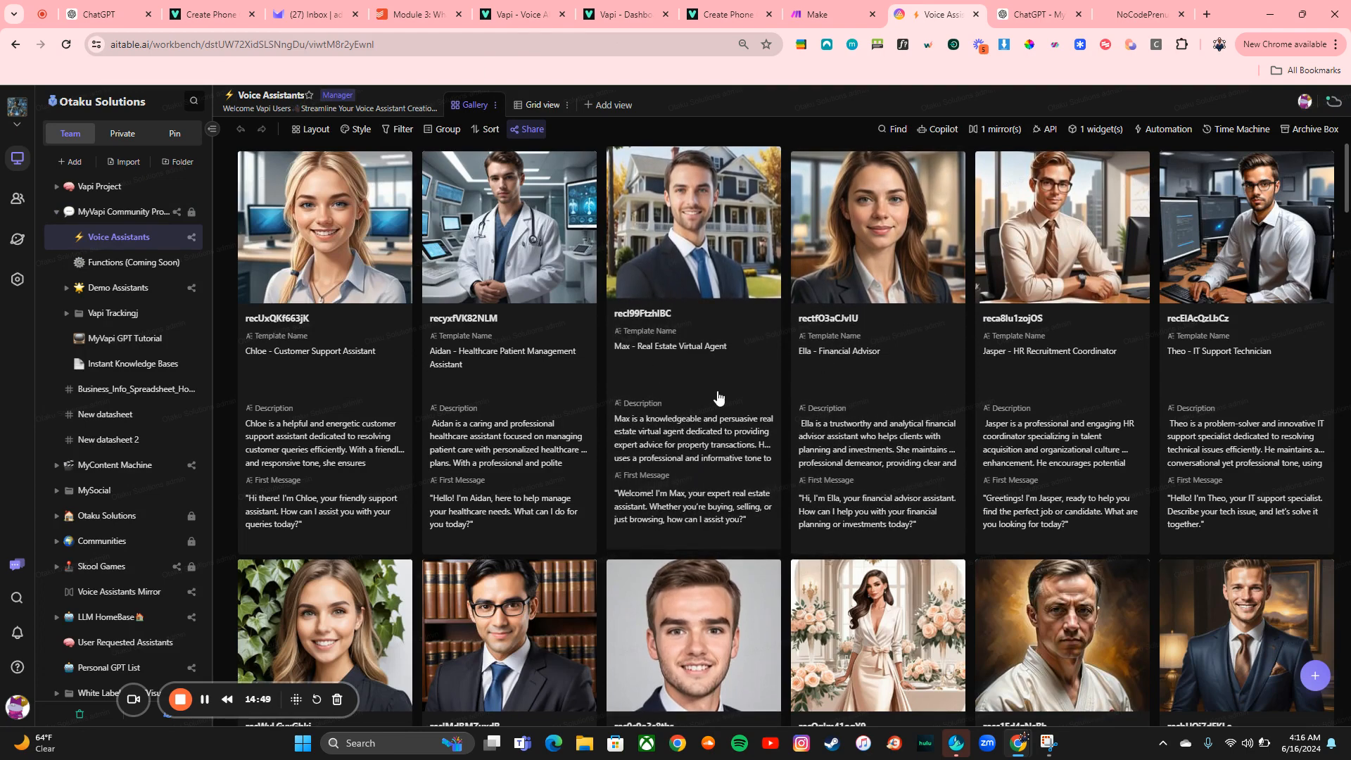
pyautogui.scroll(-10, 710, 380)
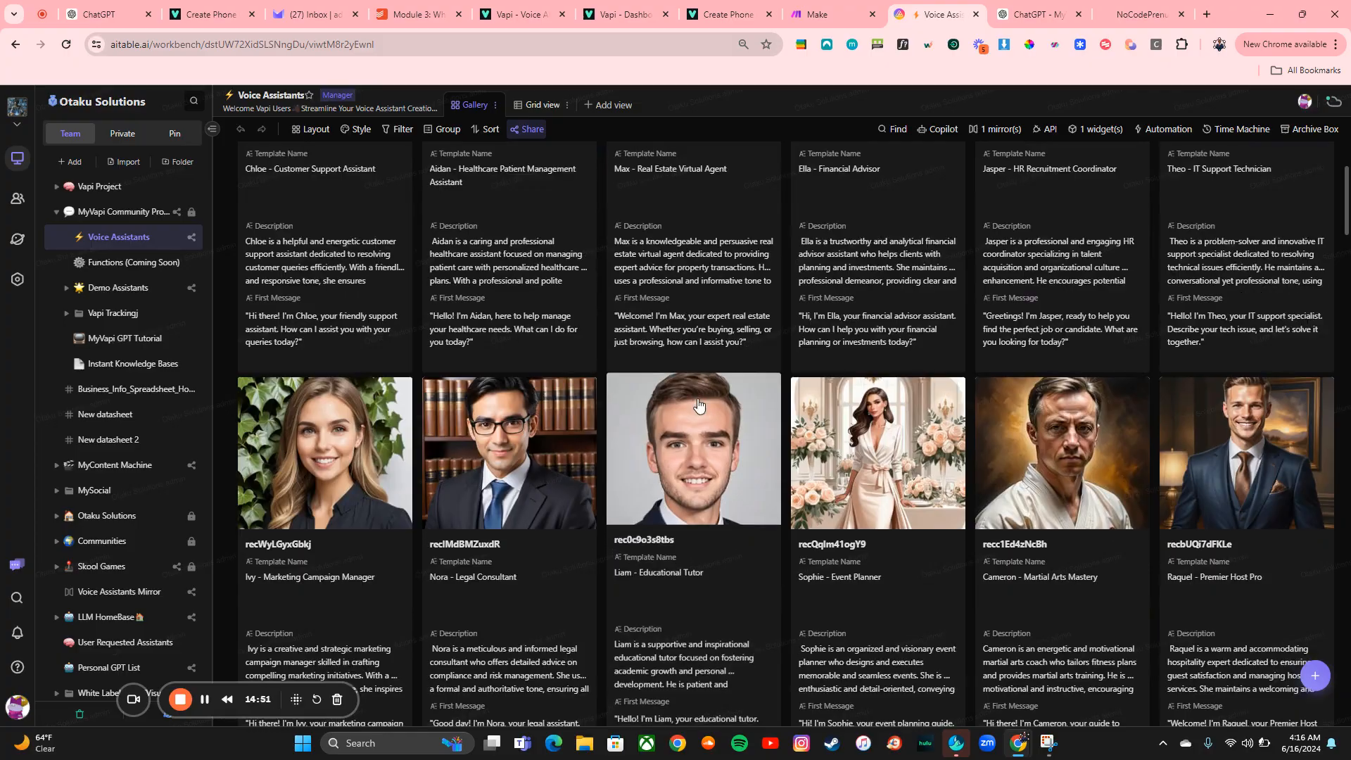
pyautogui.scroll(-20, 699, 398)
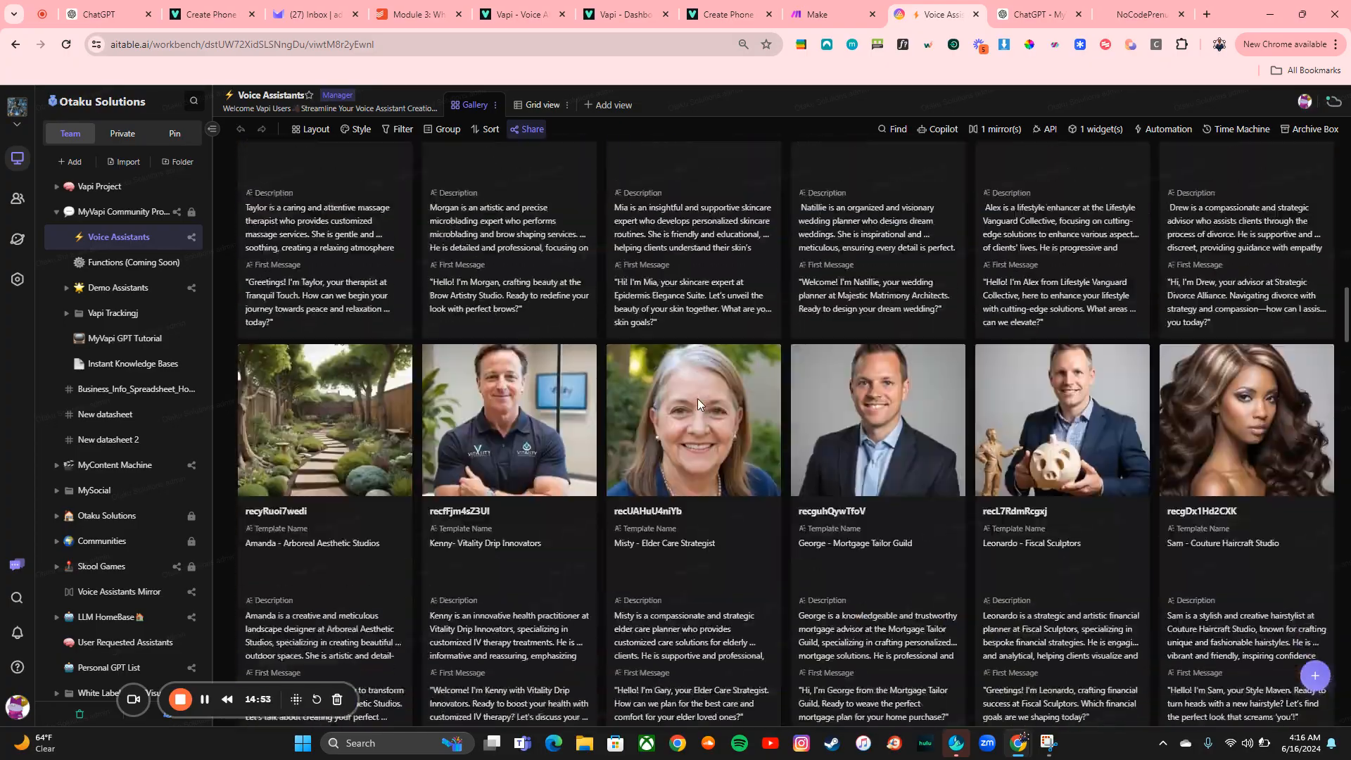
pyautogui.scroll(-20, 698, 398)
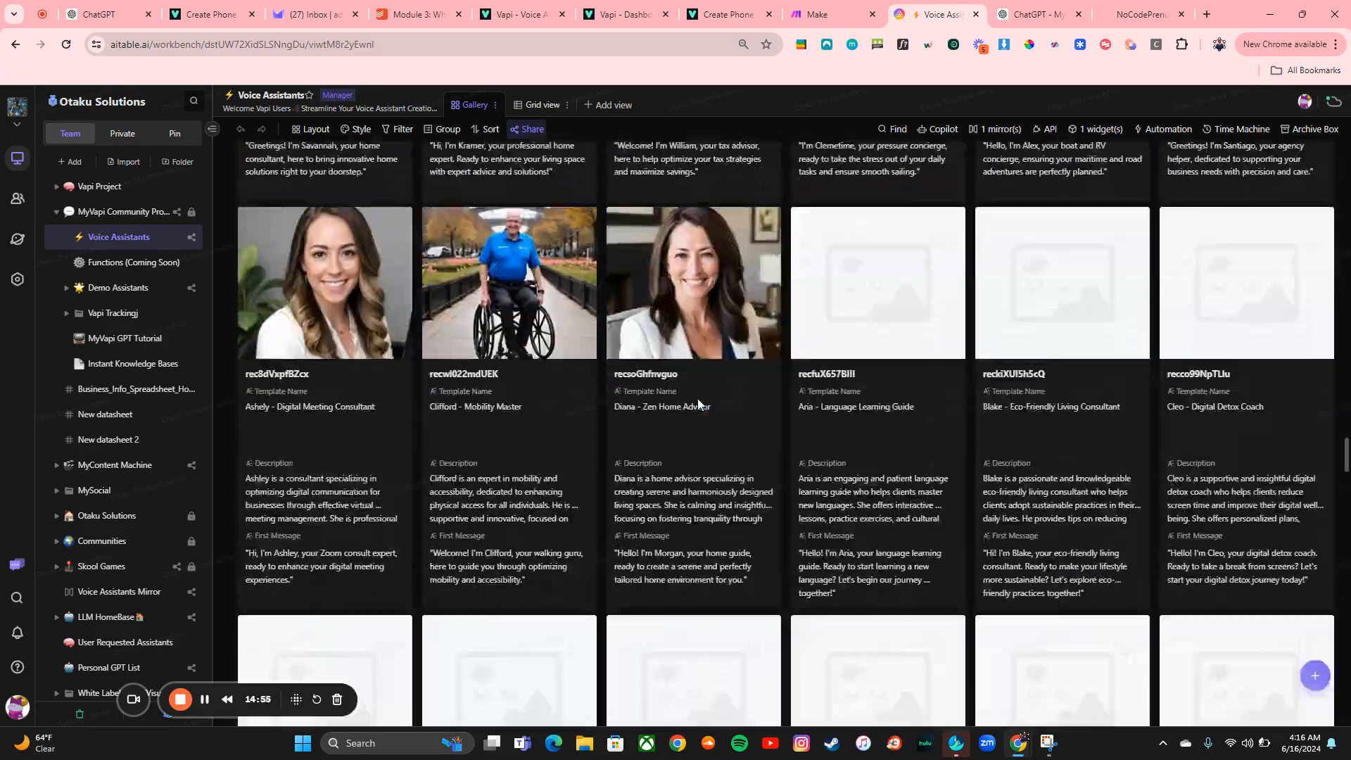
pyautogui.scroll(15, 698, 398)
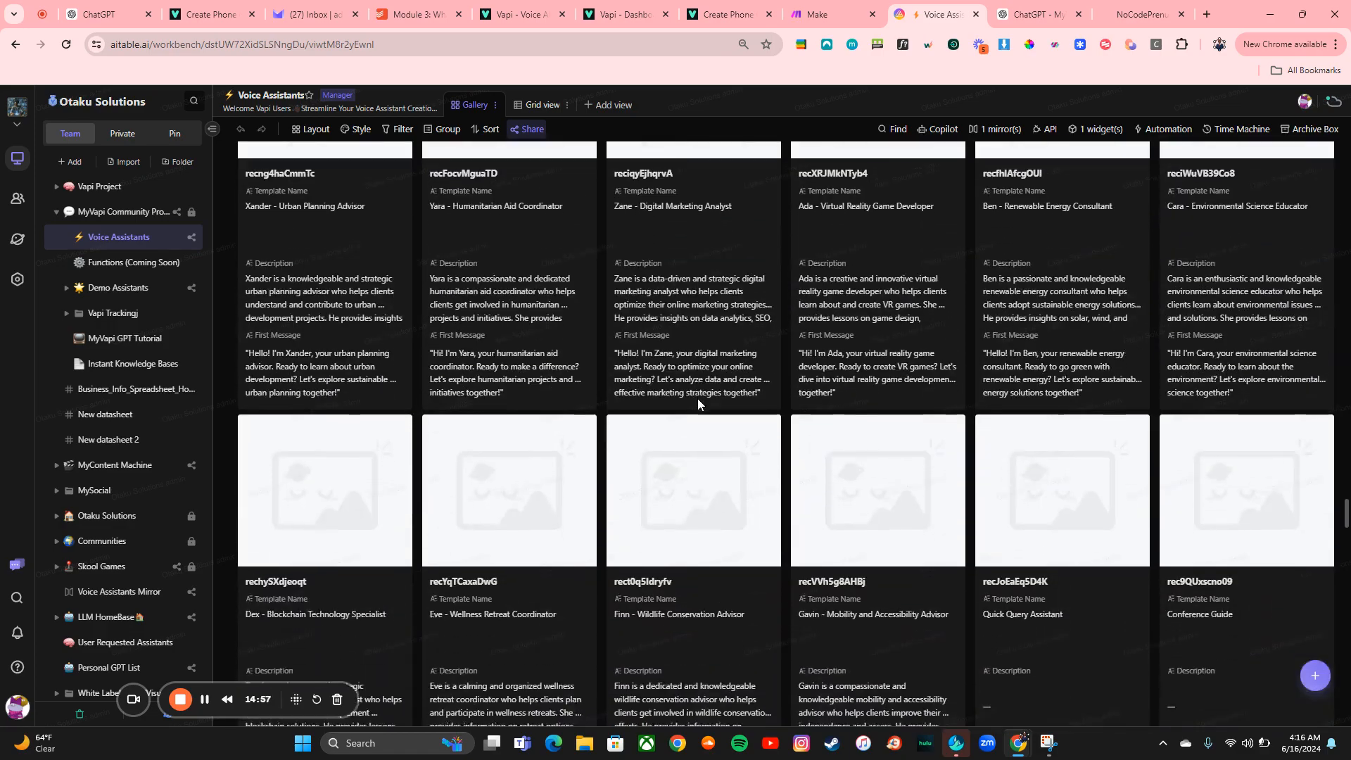
pyautogui.scroll(2, 698, 398)
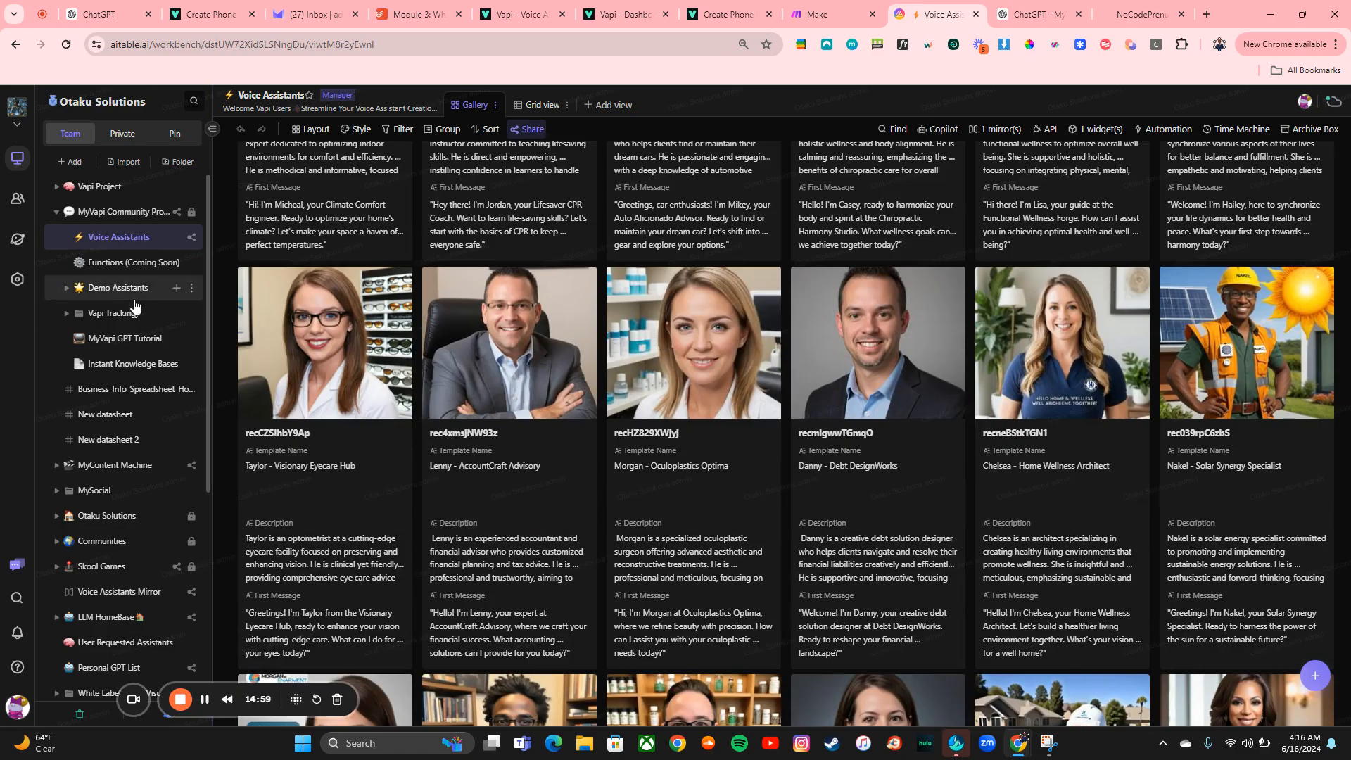
pyautogui.click(100, 294)
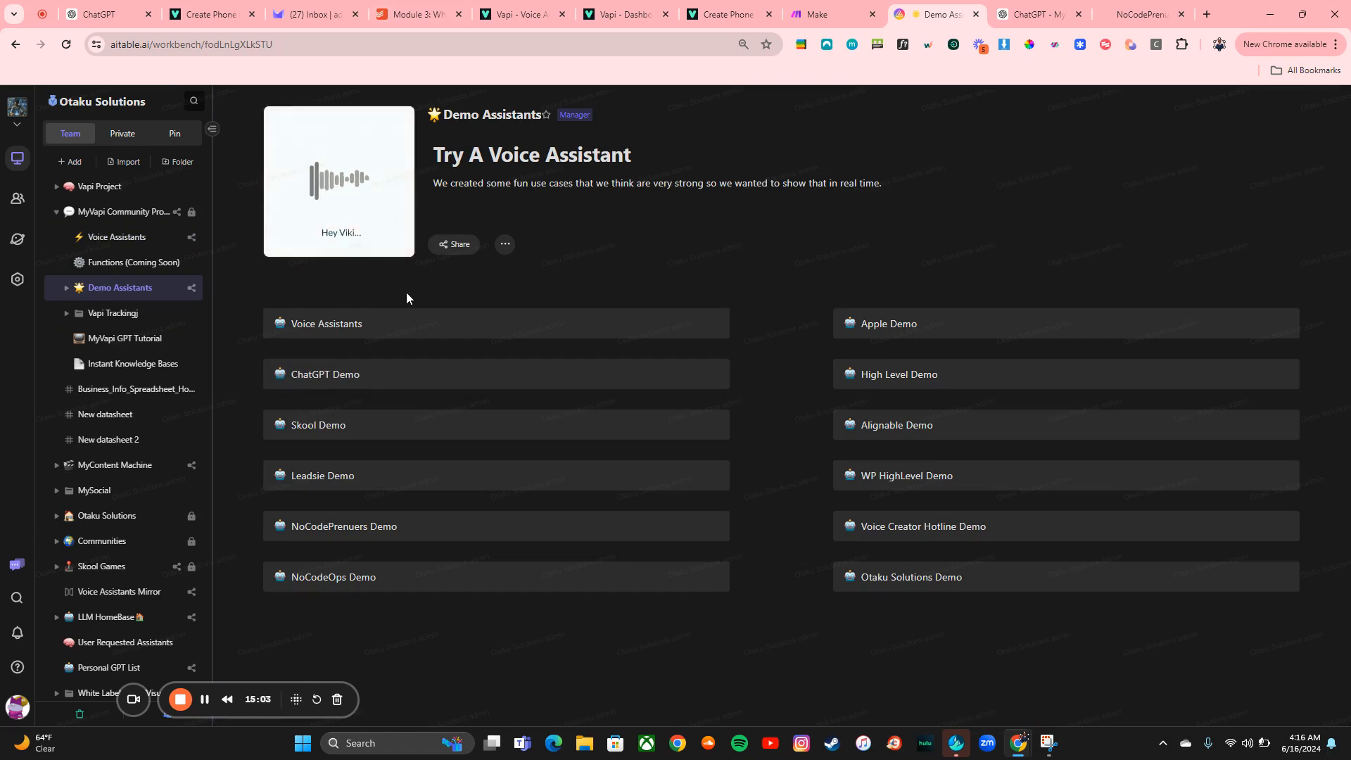
pyautogui.click(423, 338)
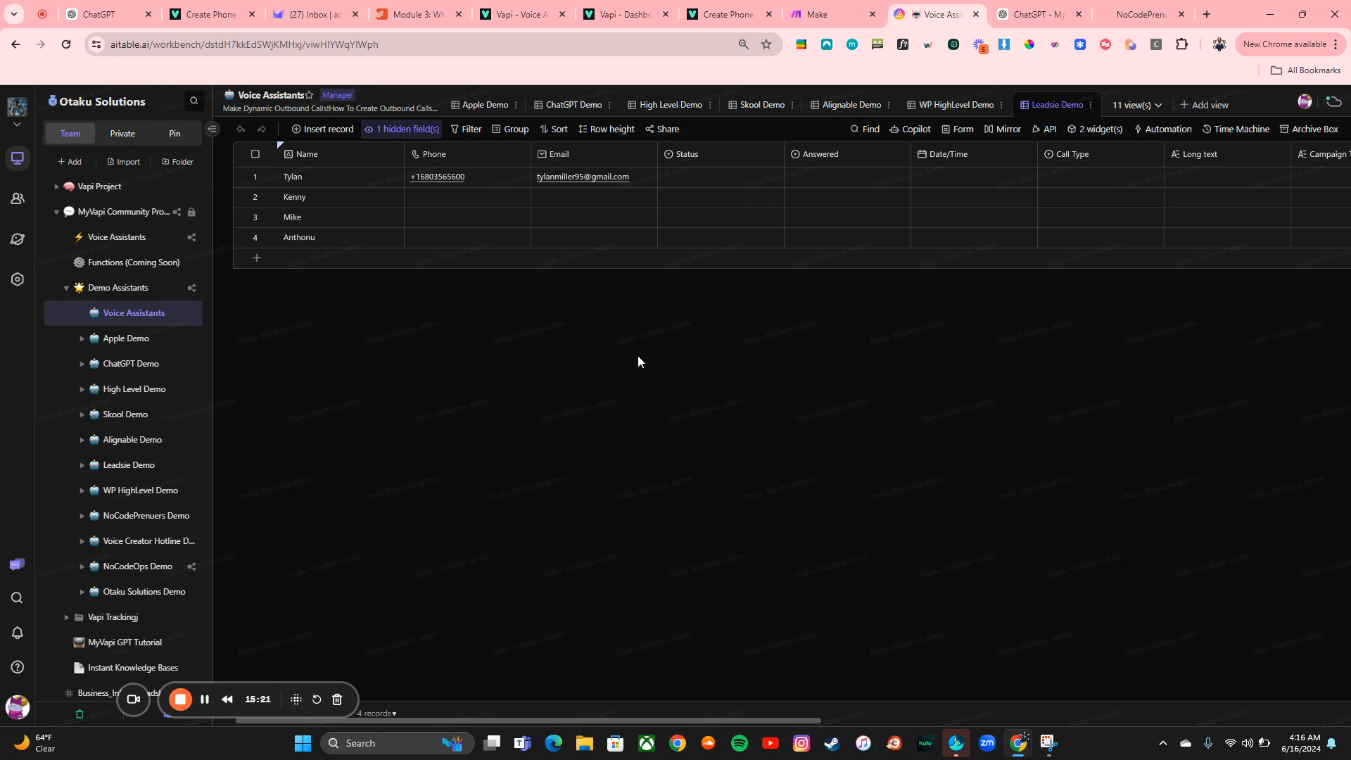
# Inspect the Call Customer automation's Send web request action, including its request address, headers and JSON body
pyautogui.hscroll(10, 806, 421)
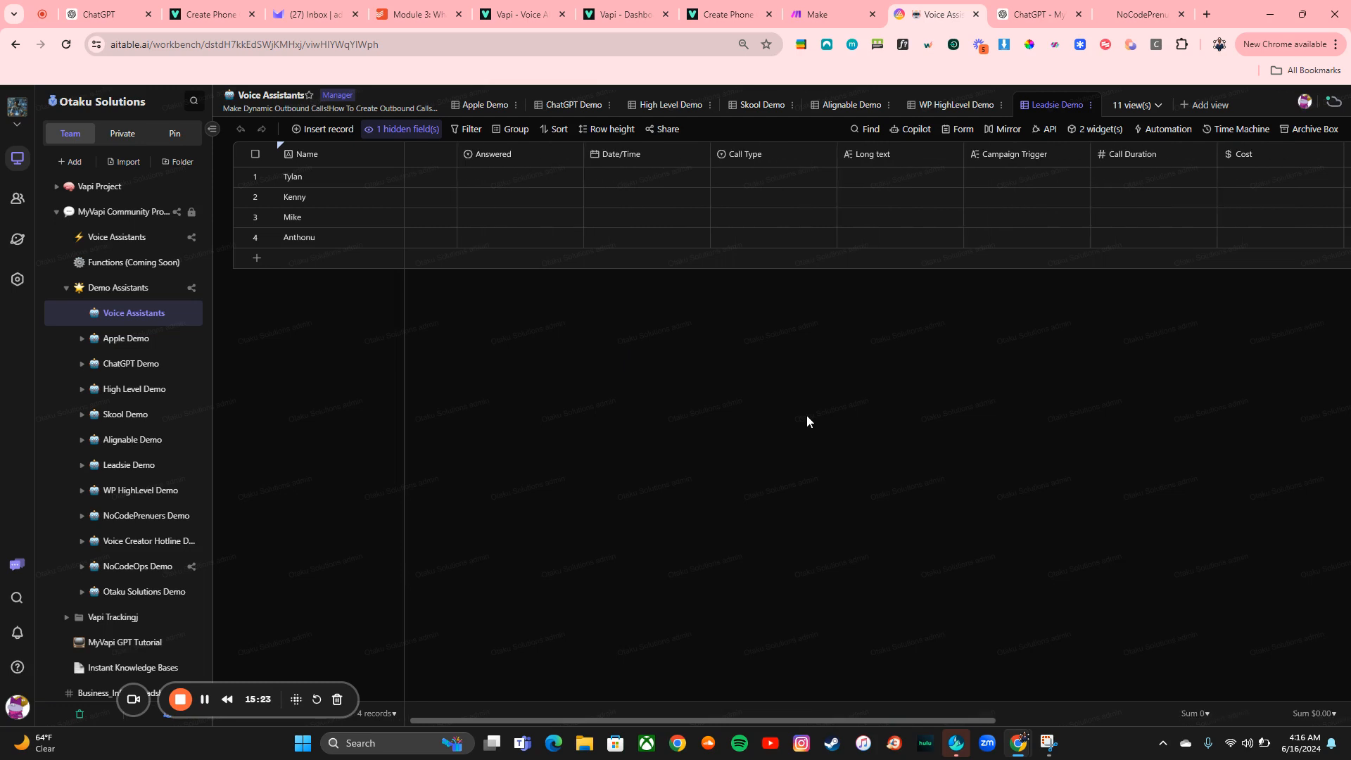
pyautogui.hscroll(3, 1024, 341)
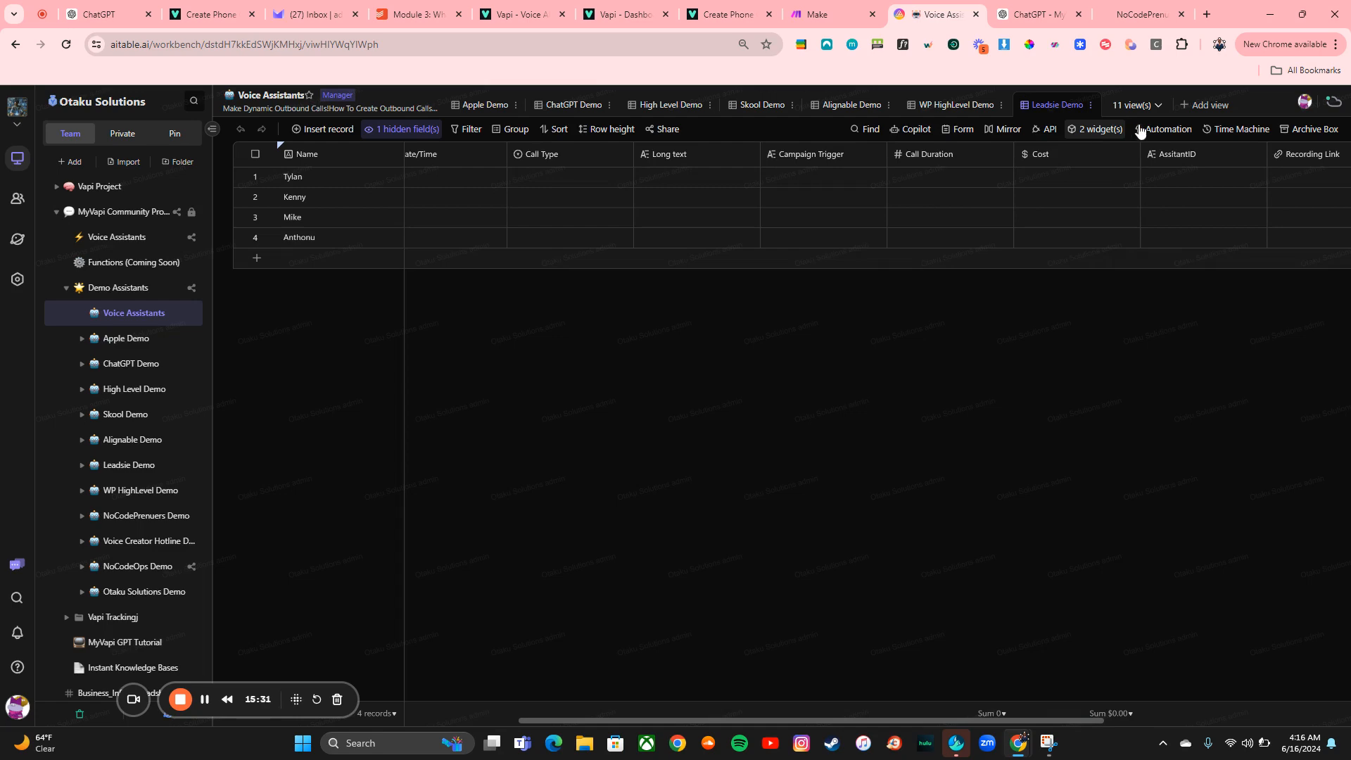
pyautogui.click(1161, 129)
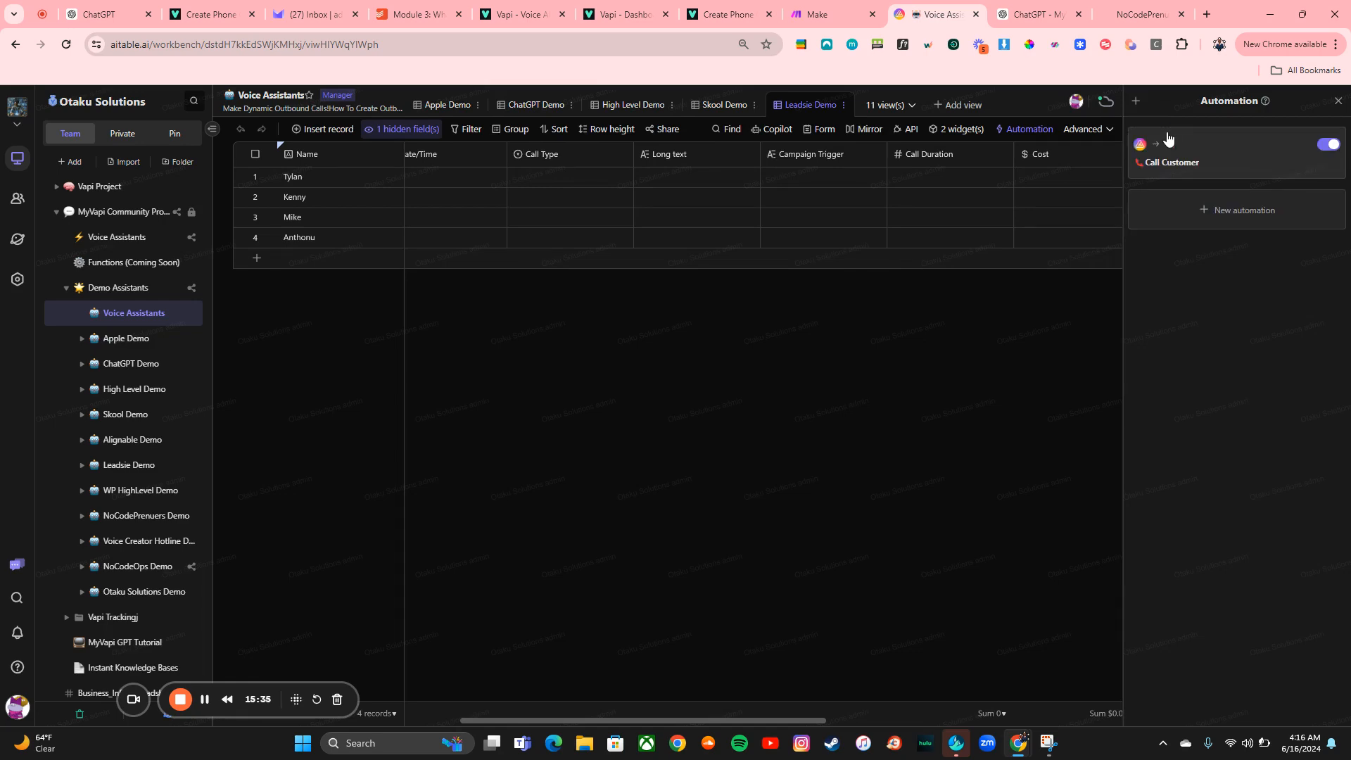
pyautogui.click(1209, 164)
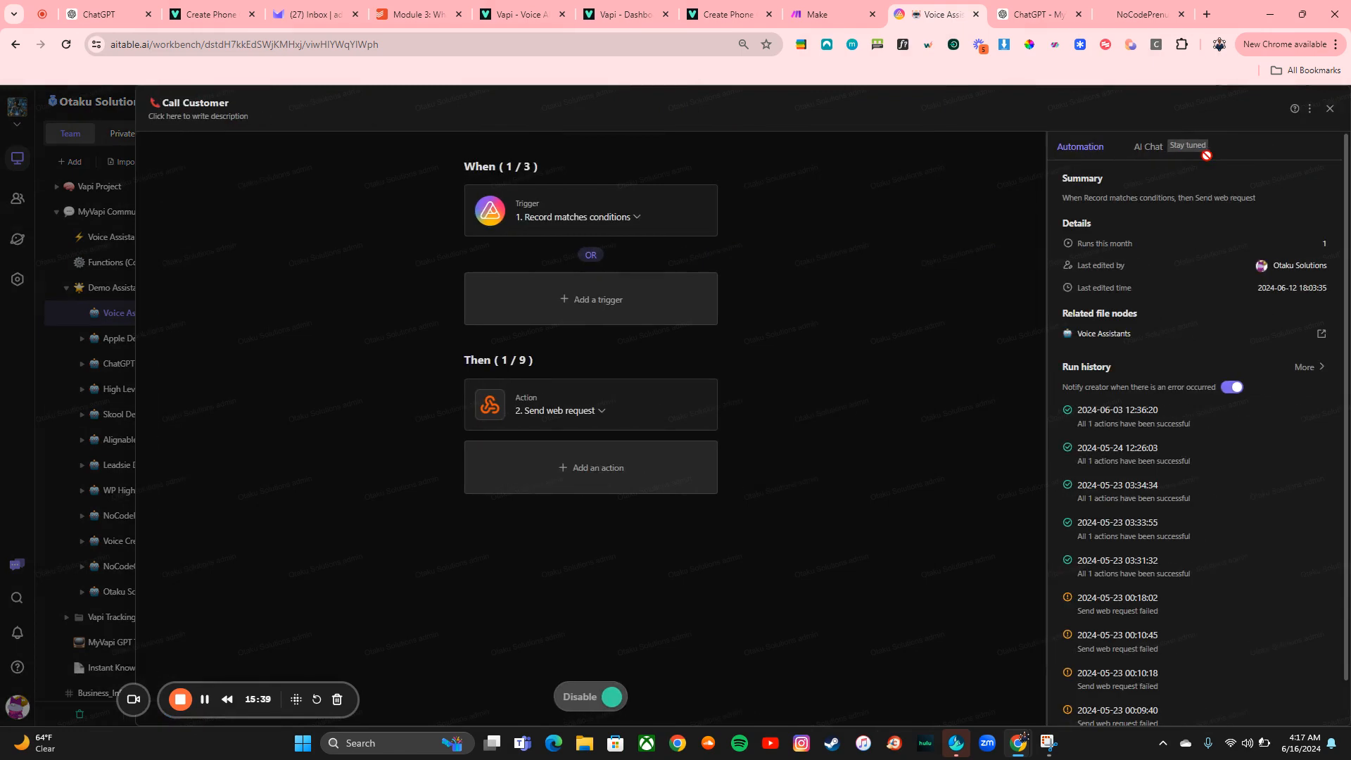
pyautogui.click(651, 410)
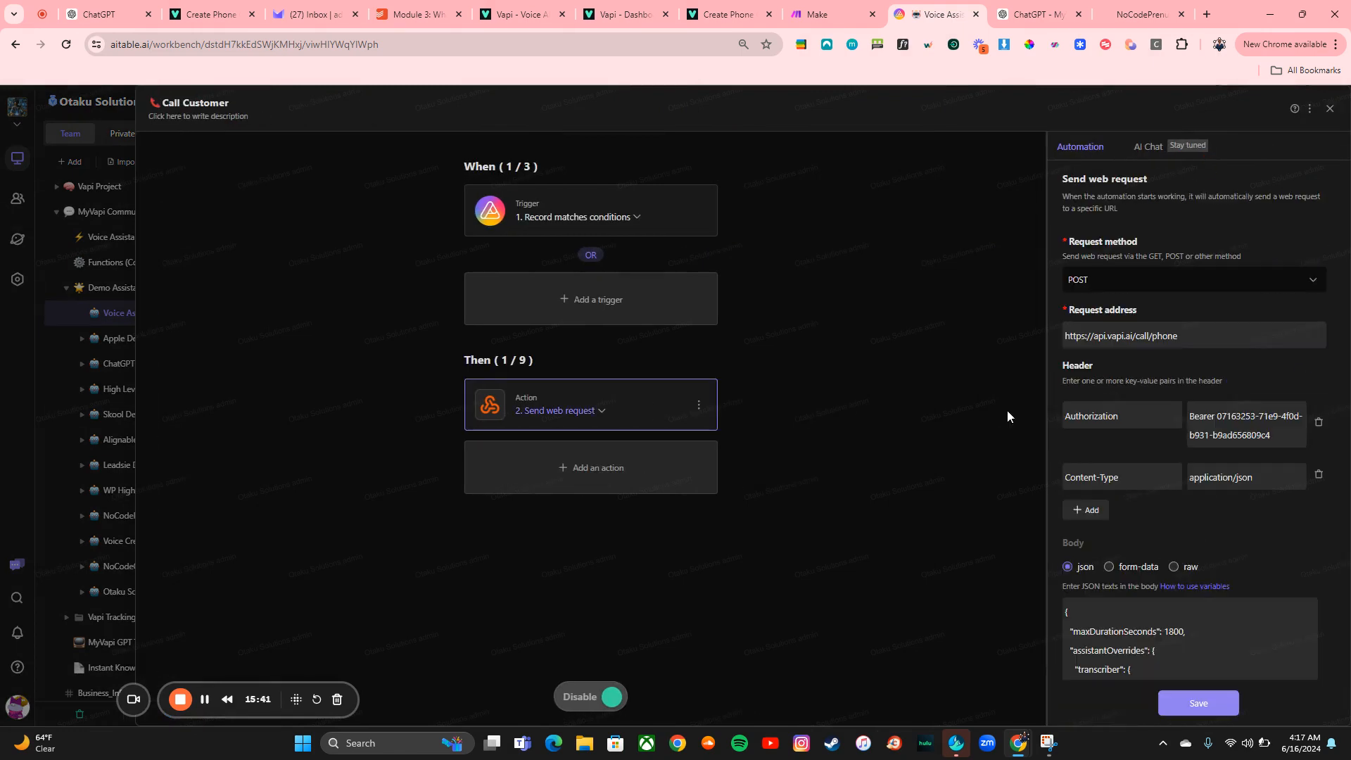
pyautogui.scroll(-3, 1209, 497)
pyautogui.scroll(-5, 1209, 497)
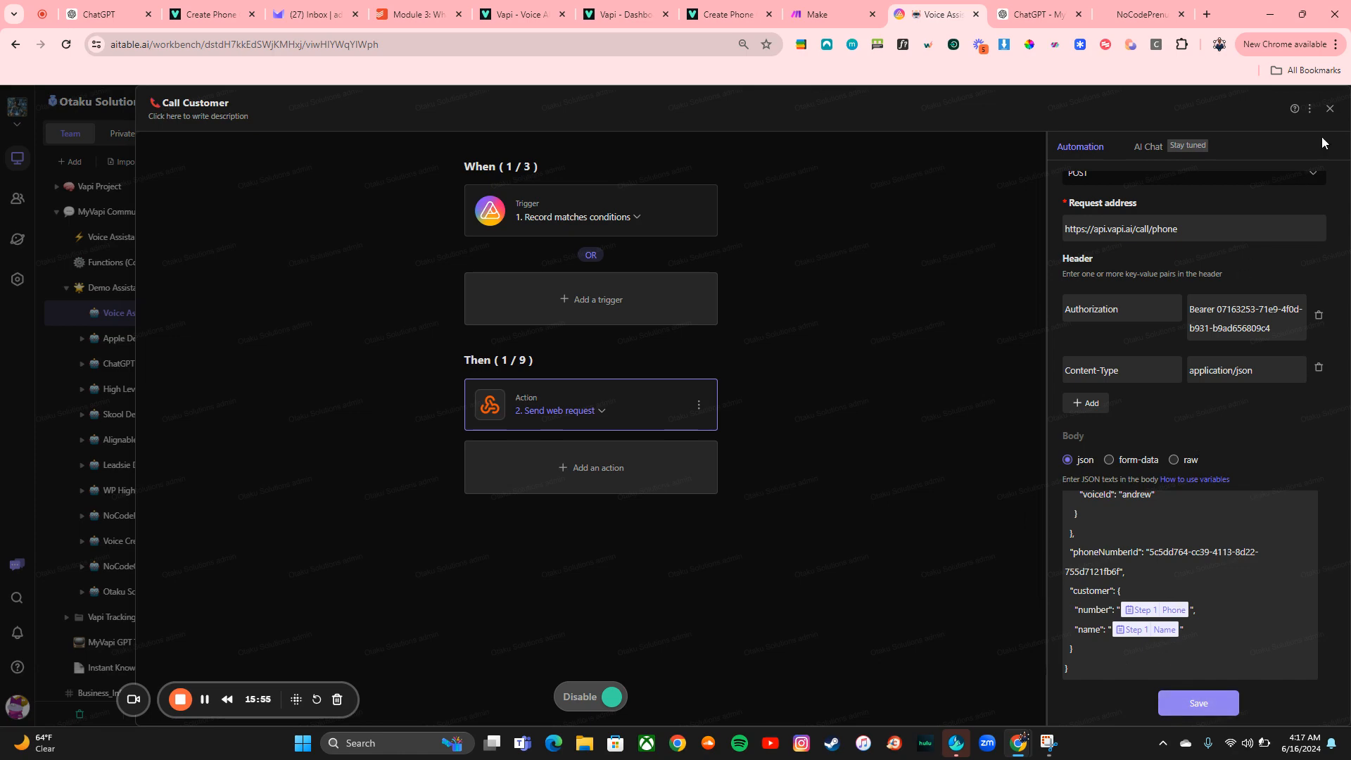
pyautogui.click(1329, 110)
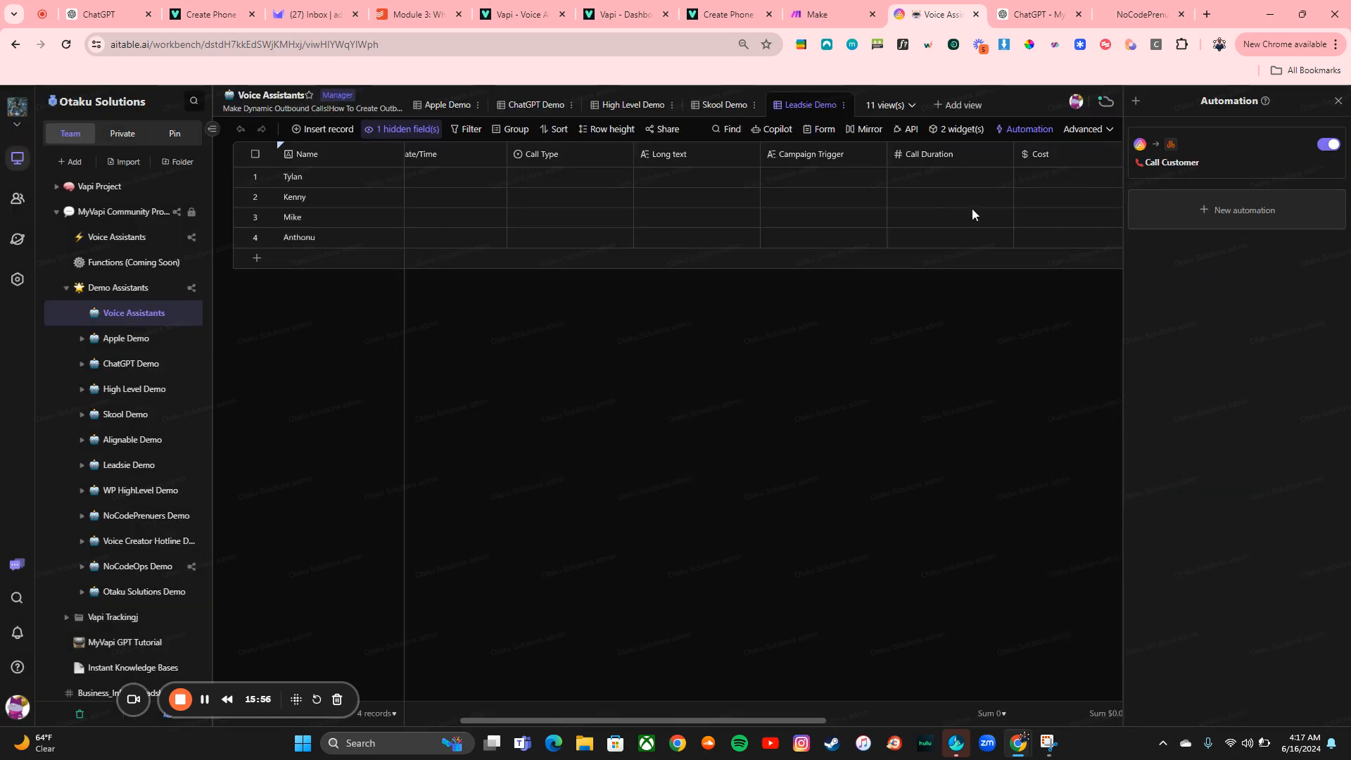
# Review the Call Customer automation's Record matches conditions trigger on the Status field
pyautogui.click(1060, 200)
pyautogui.press('Right')
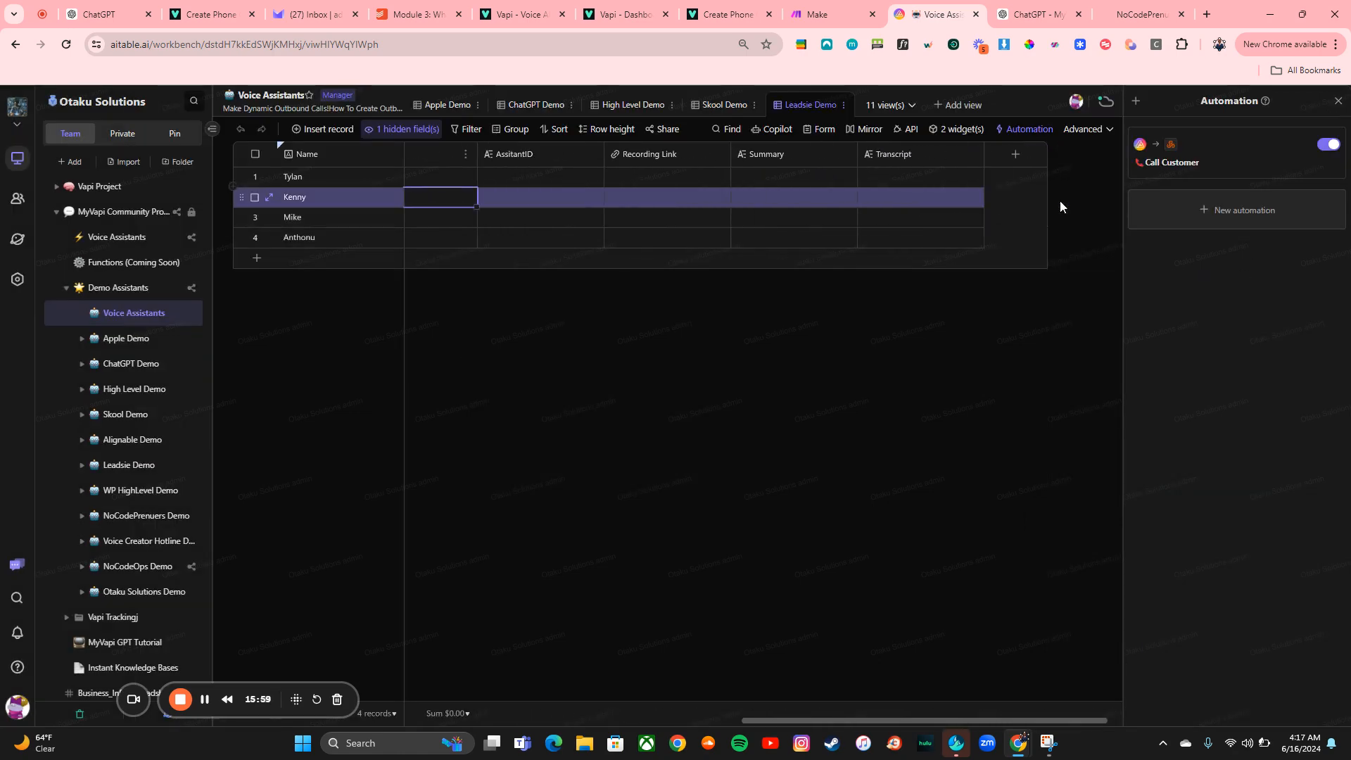
pyautogui.click(1213, 165)
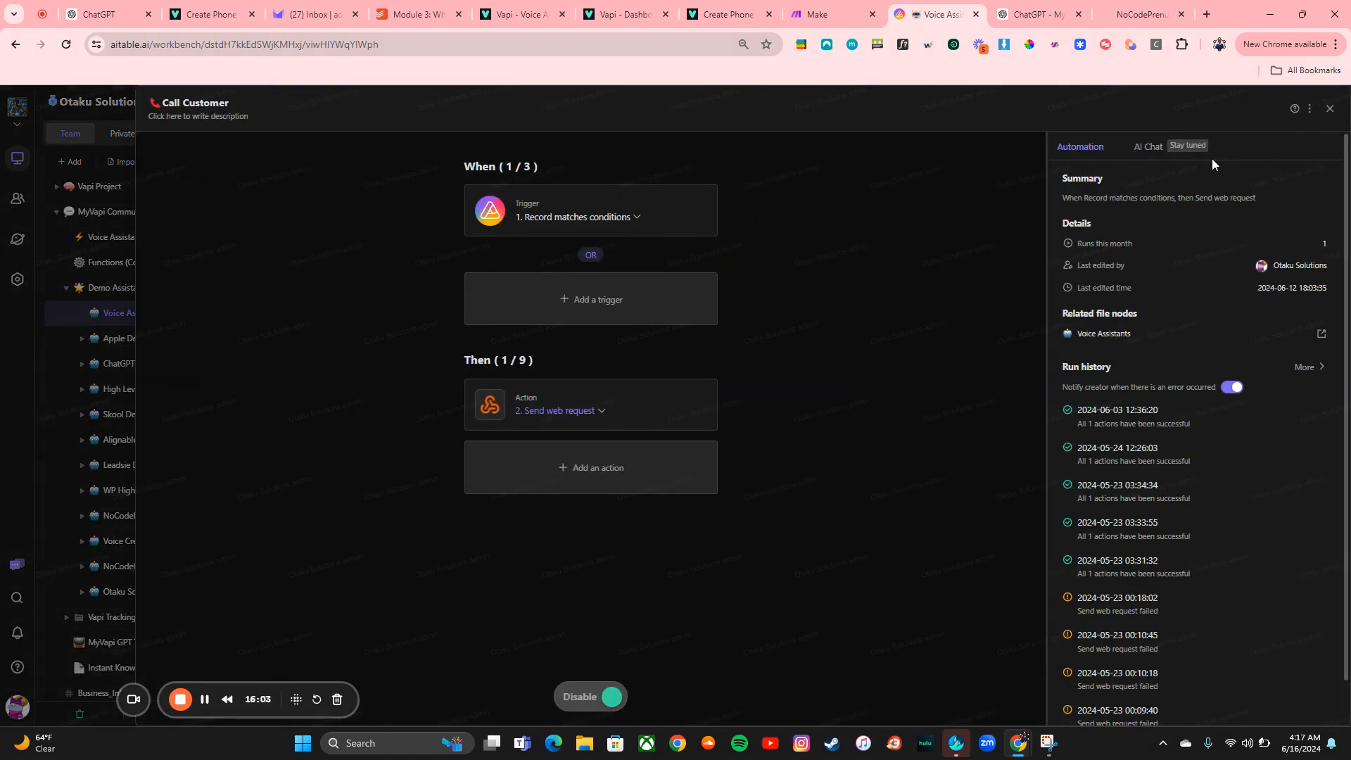
pyautogui.click(570, 205)
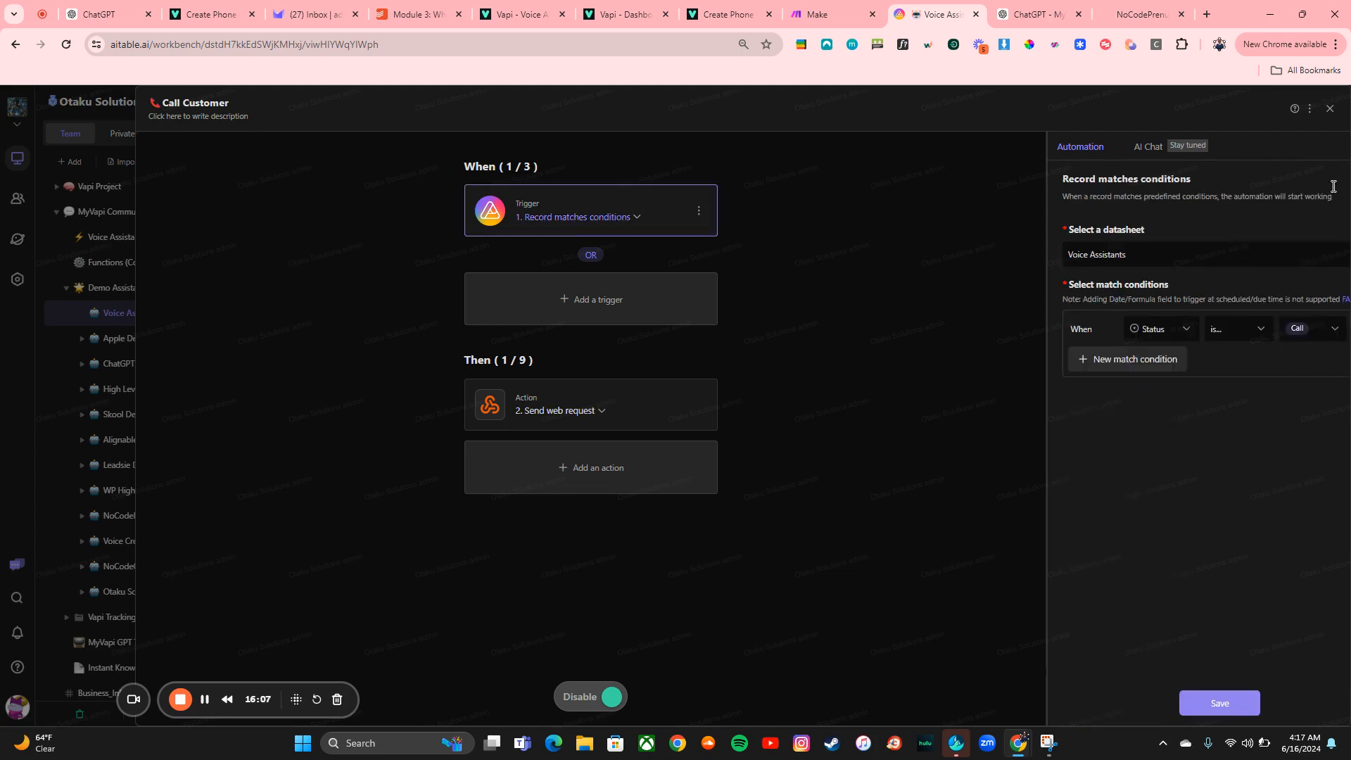
pyautogui.click(1330, 109)
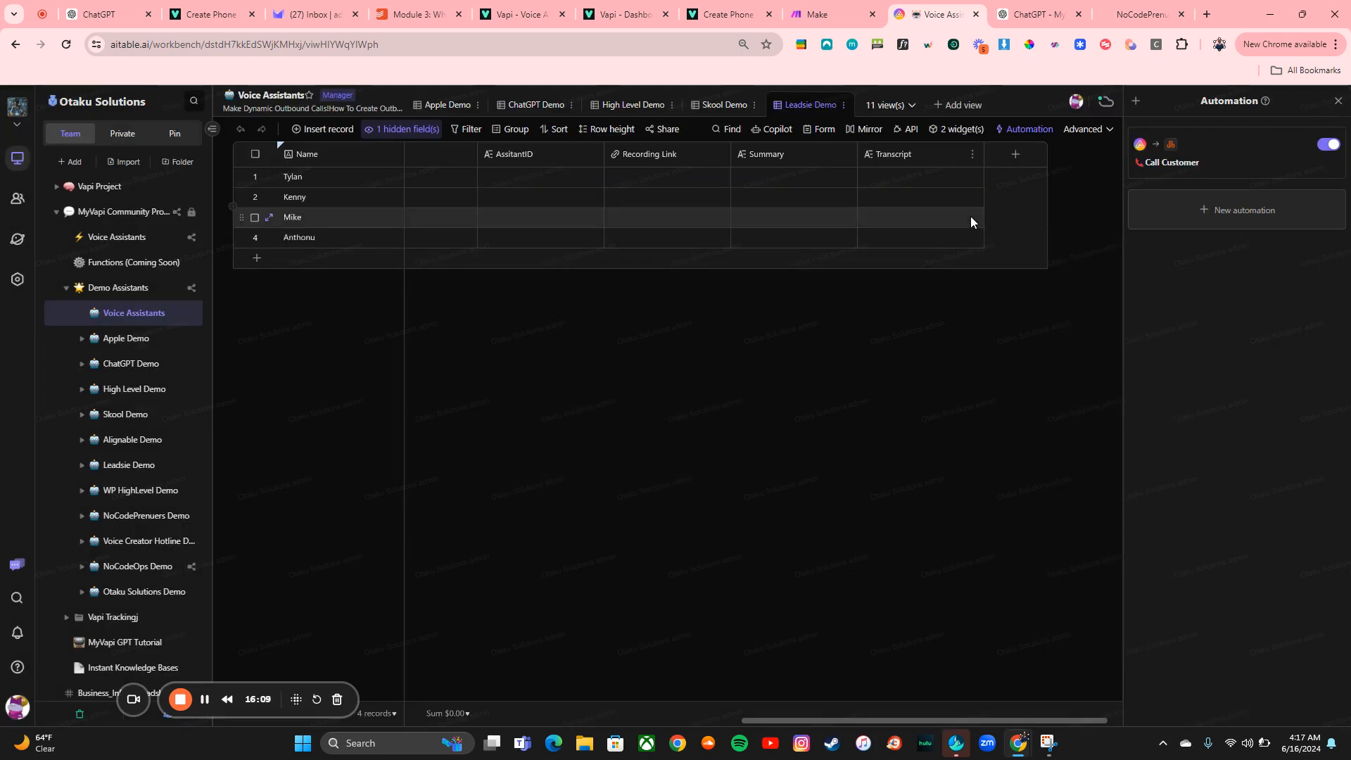
# Examine the table's hidden field settings to check which columns are shown
pyautogui.hscroll(-9, 709, 175)
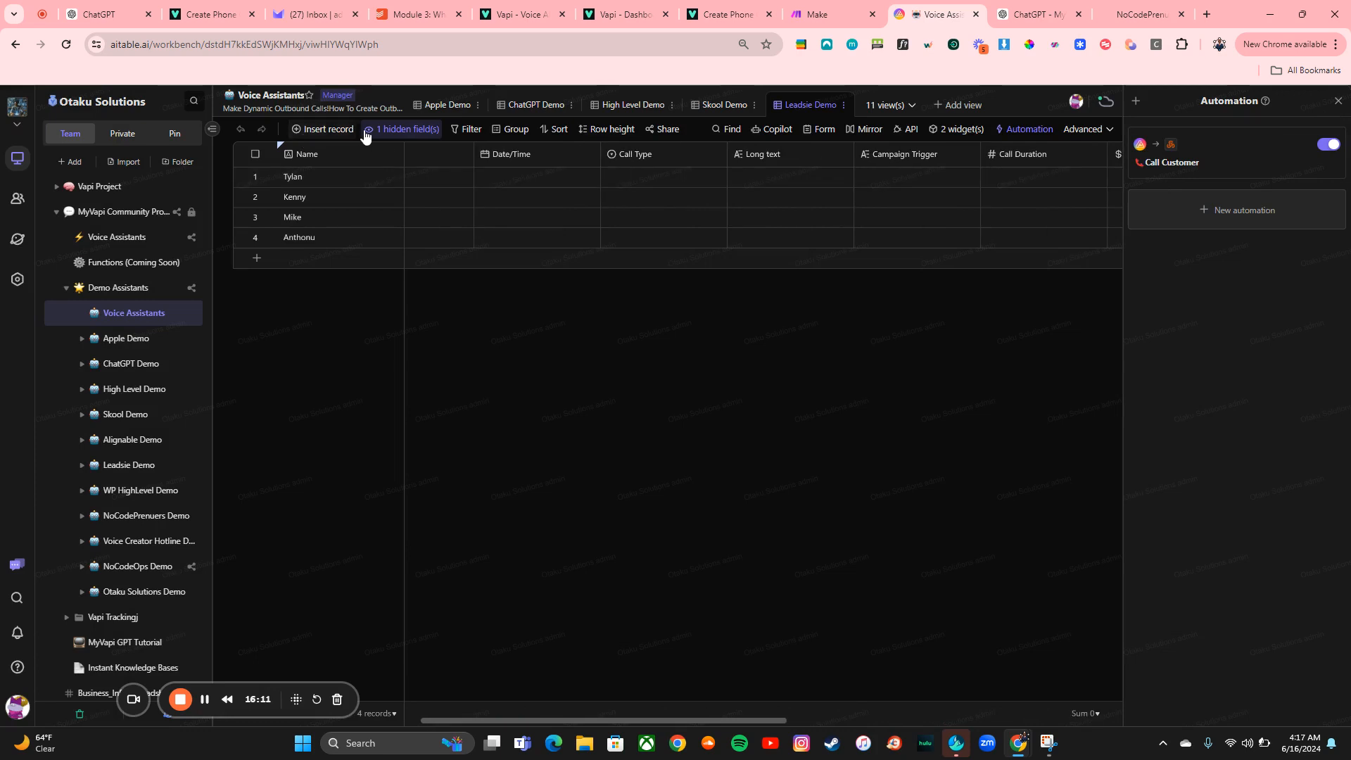
pyautogui.click(401, 128)
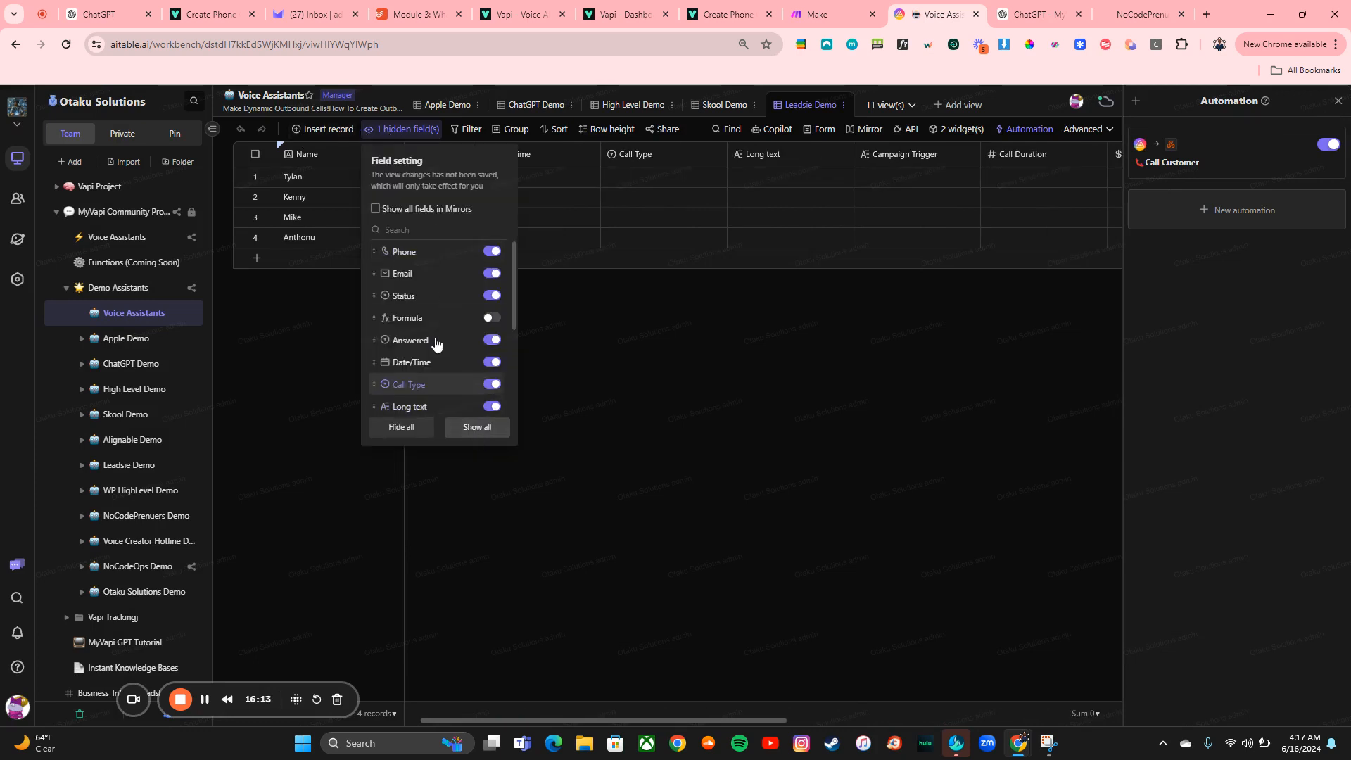
pyautogui.scroll(-3, 436, 352)
pyautogui.scroll(3, 436, 385)
pyautogui.scroll(-5, 436, 385)
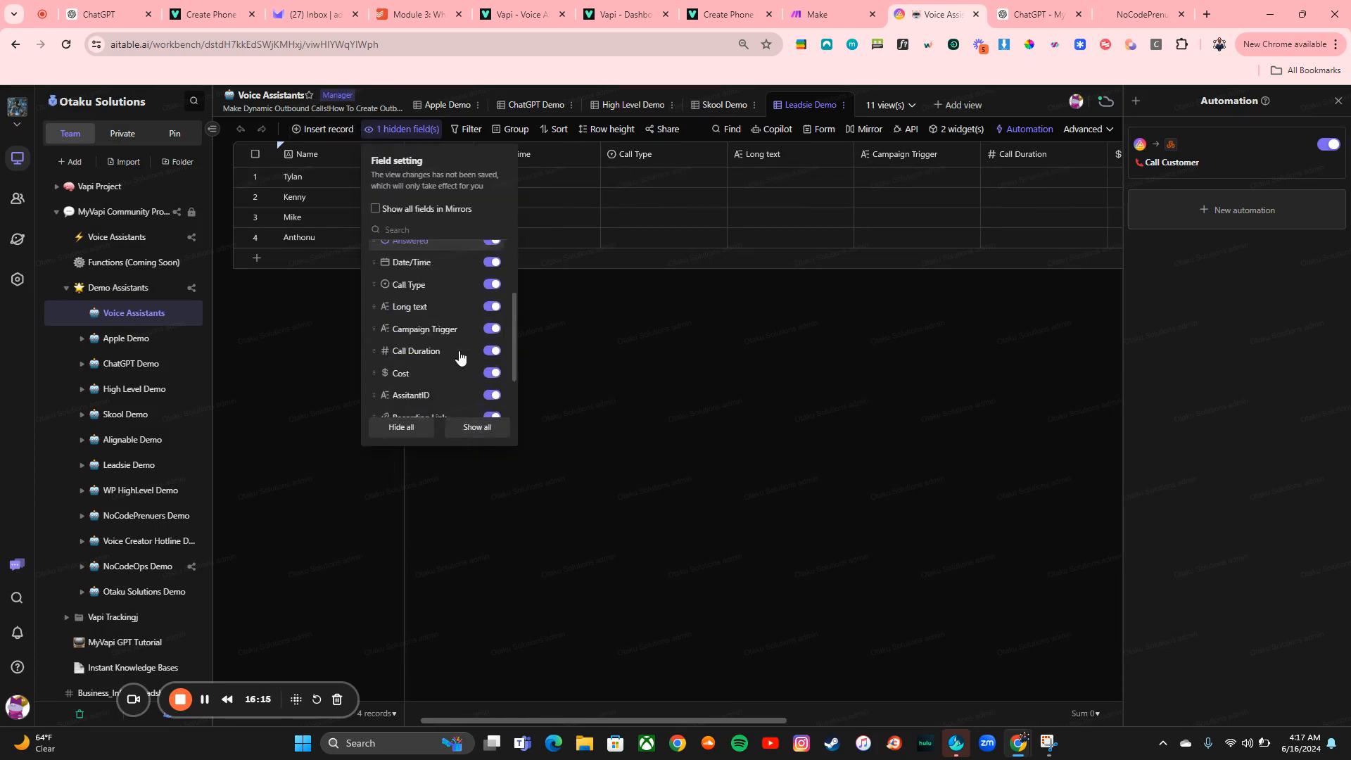
pyautogui.scroll(2, 450, 378)
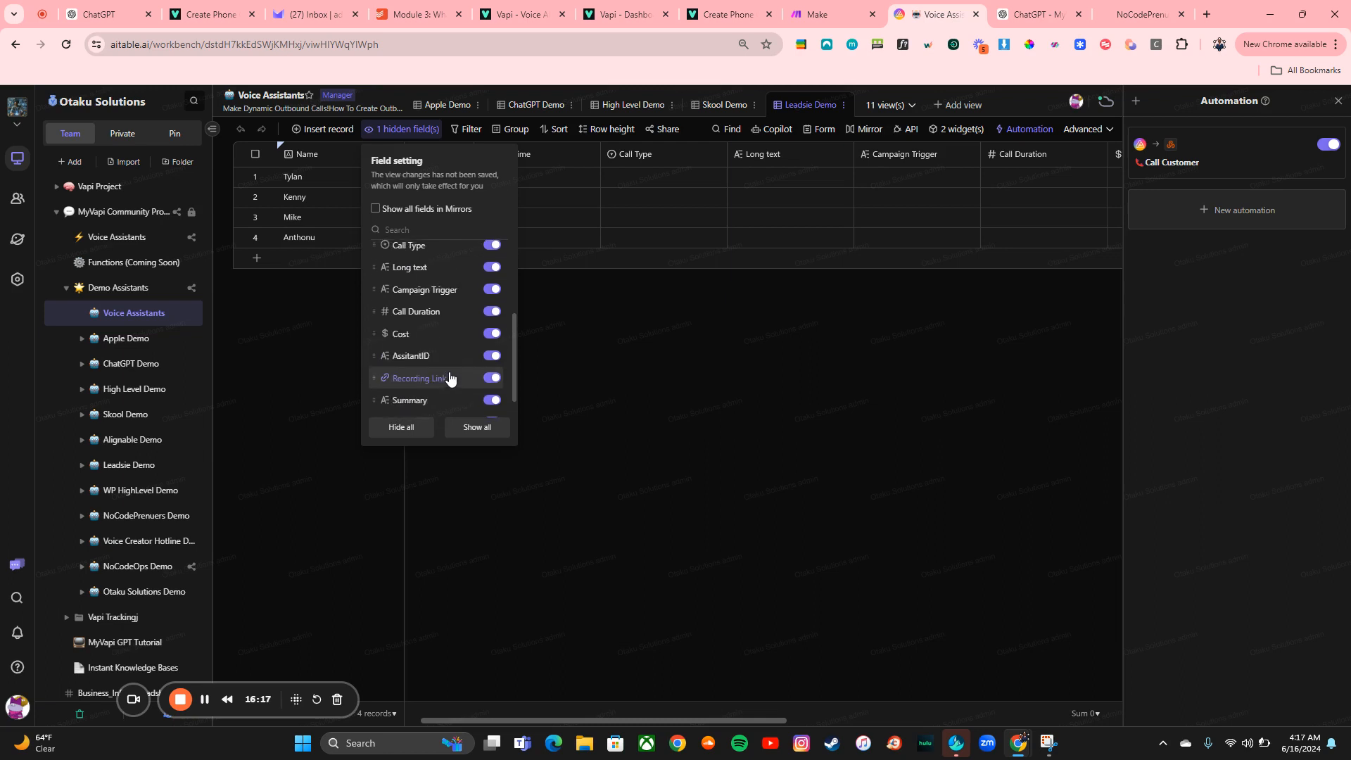
pyautogui.scroll(3, 451, 378)
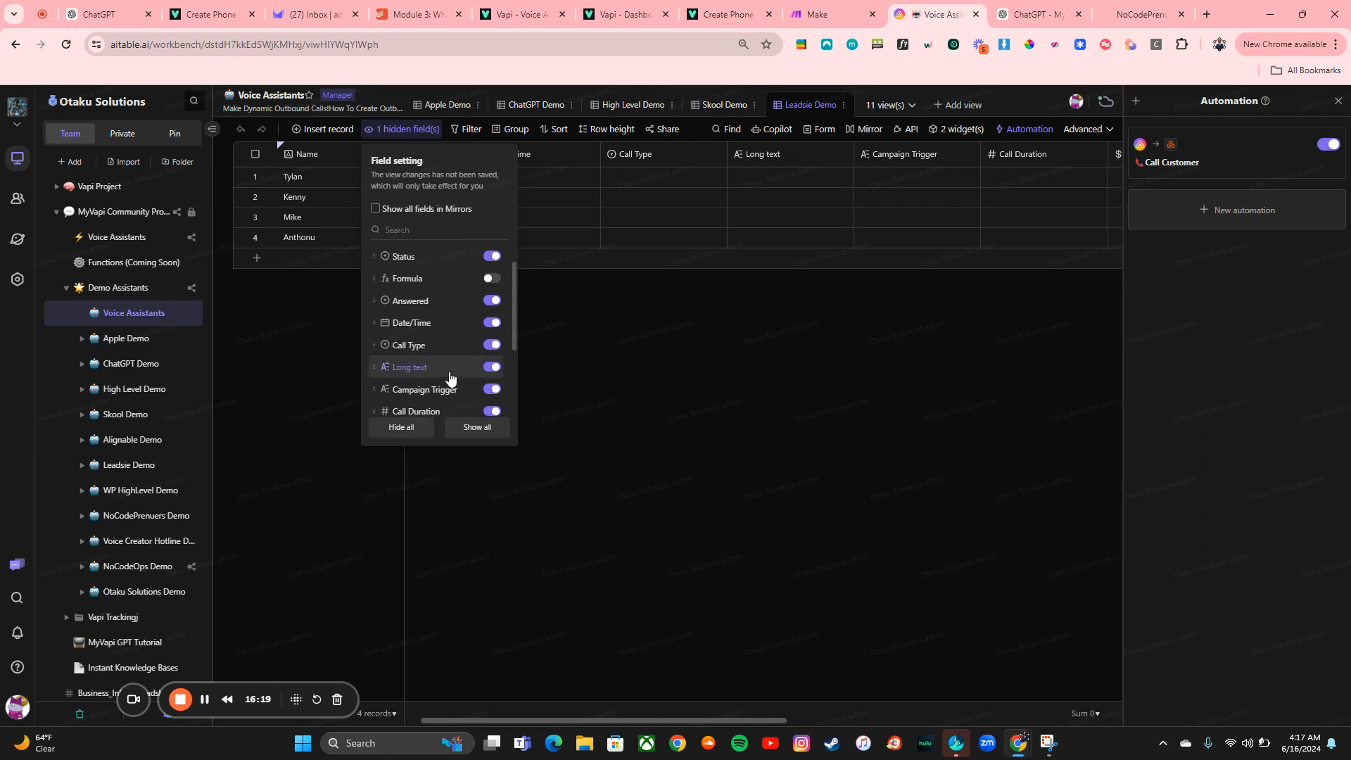
pyautogui.click(716, 317)
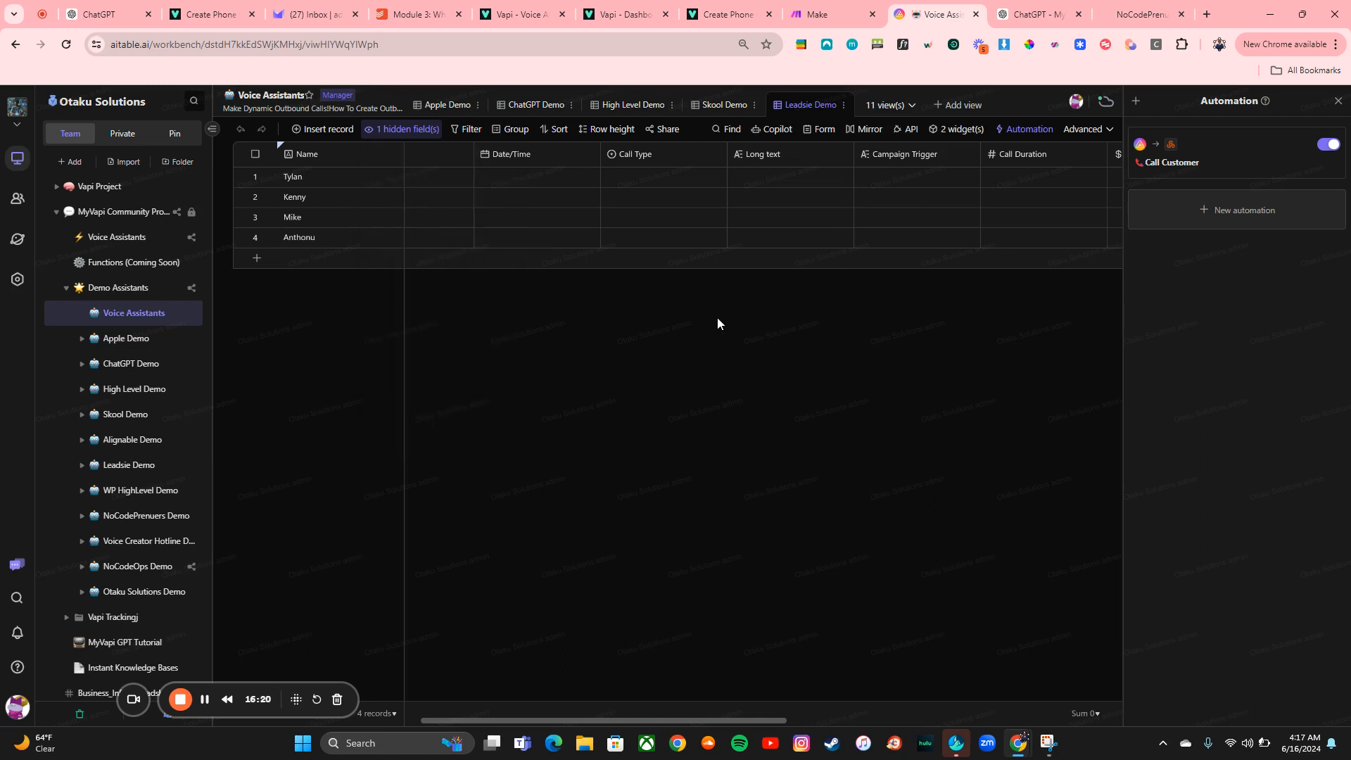
# Set Tylan's Status to Call to trigger the automation, and close the automation panel
pyautogui.hscroll(5, 772, 190)
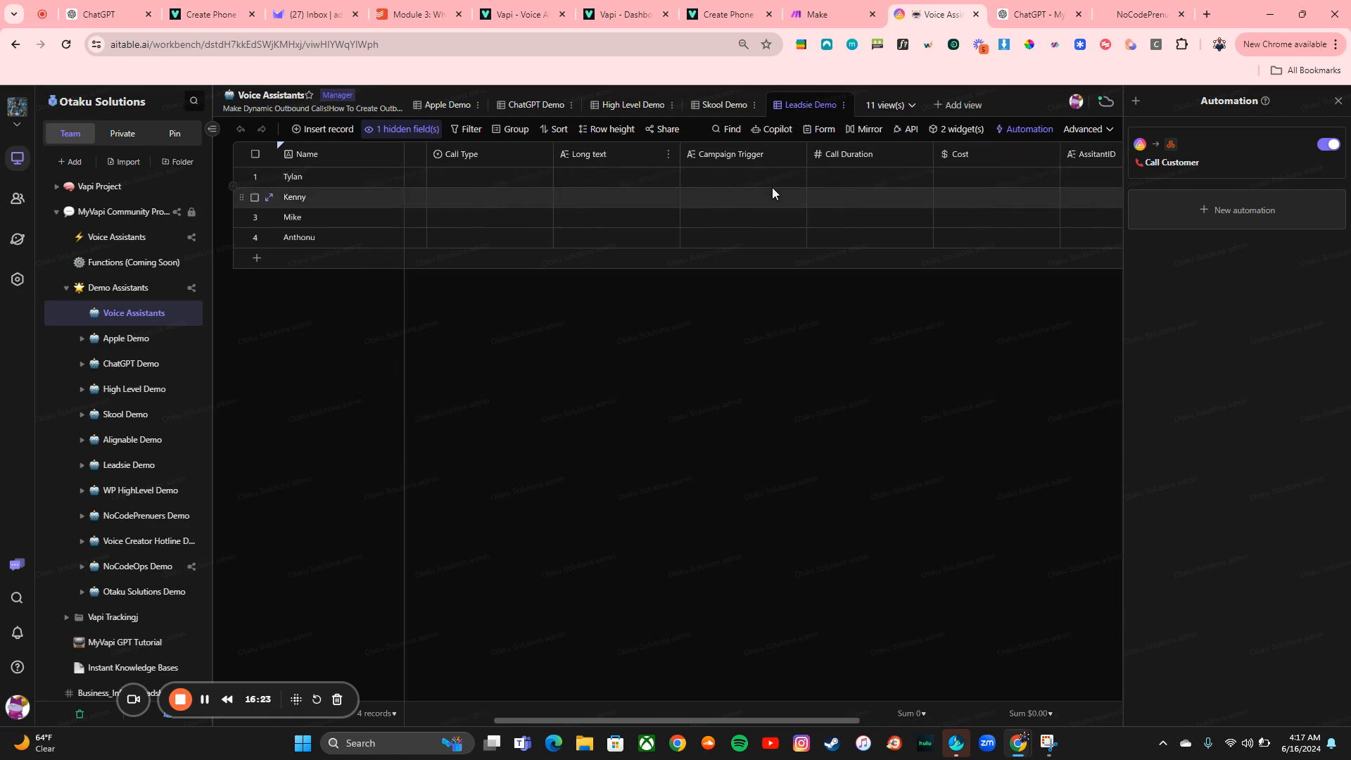
pyautogui.hscroll(3, 772, 188)
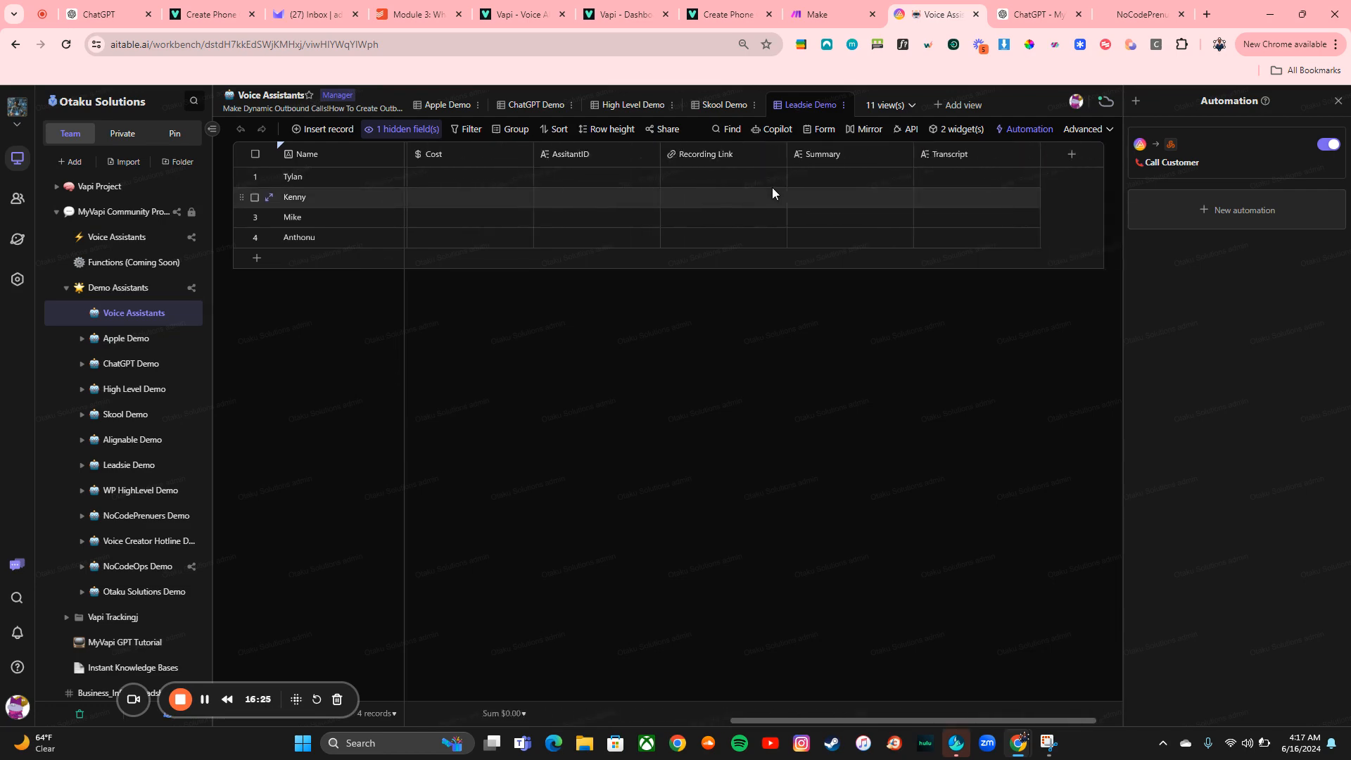
pyautogui.hscroll(-8, 772, 190)
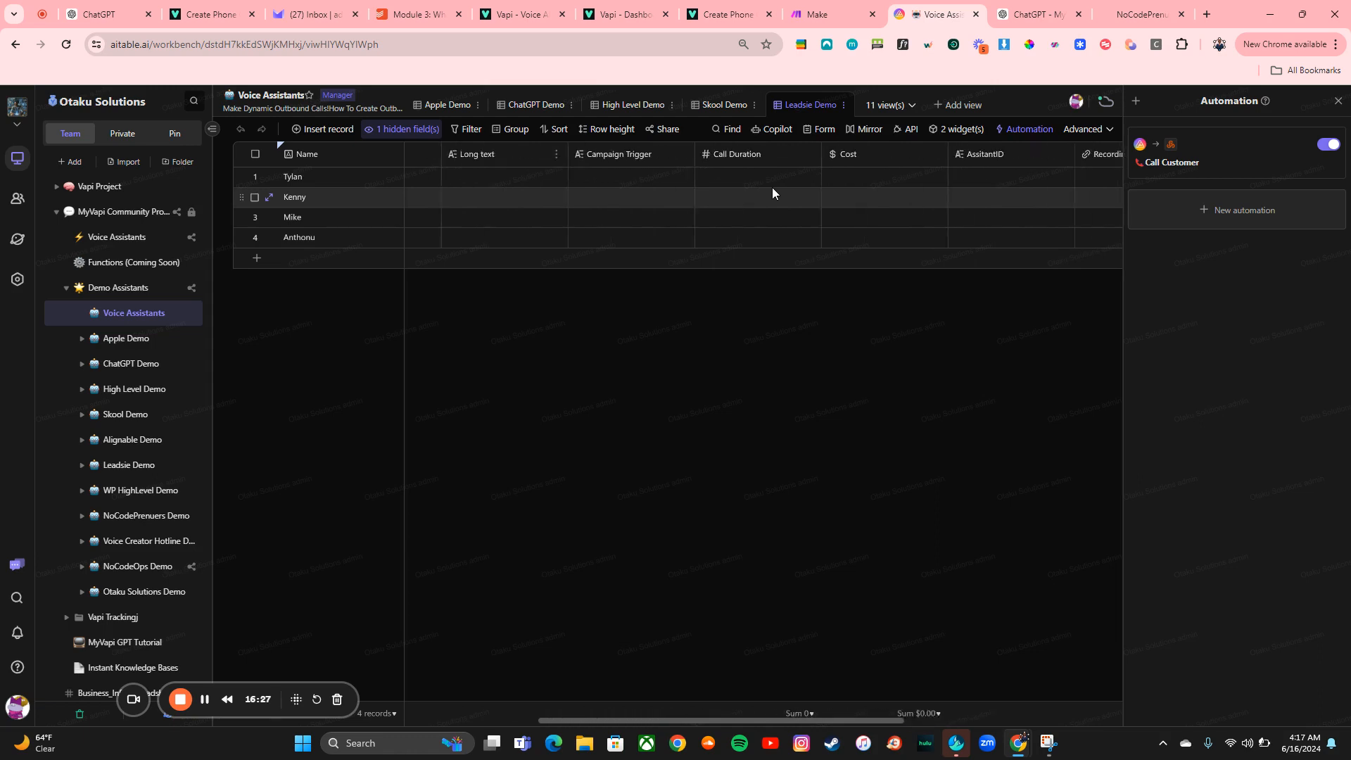
pyautogui.hscroll(-4, 771, 187)
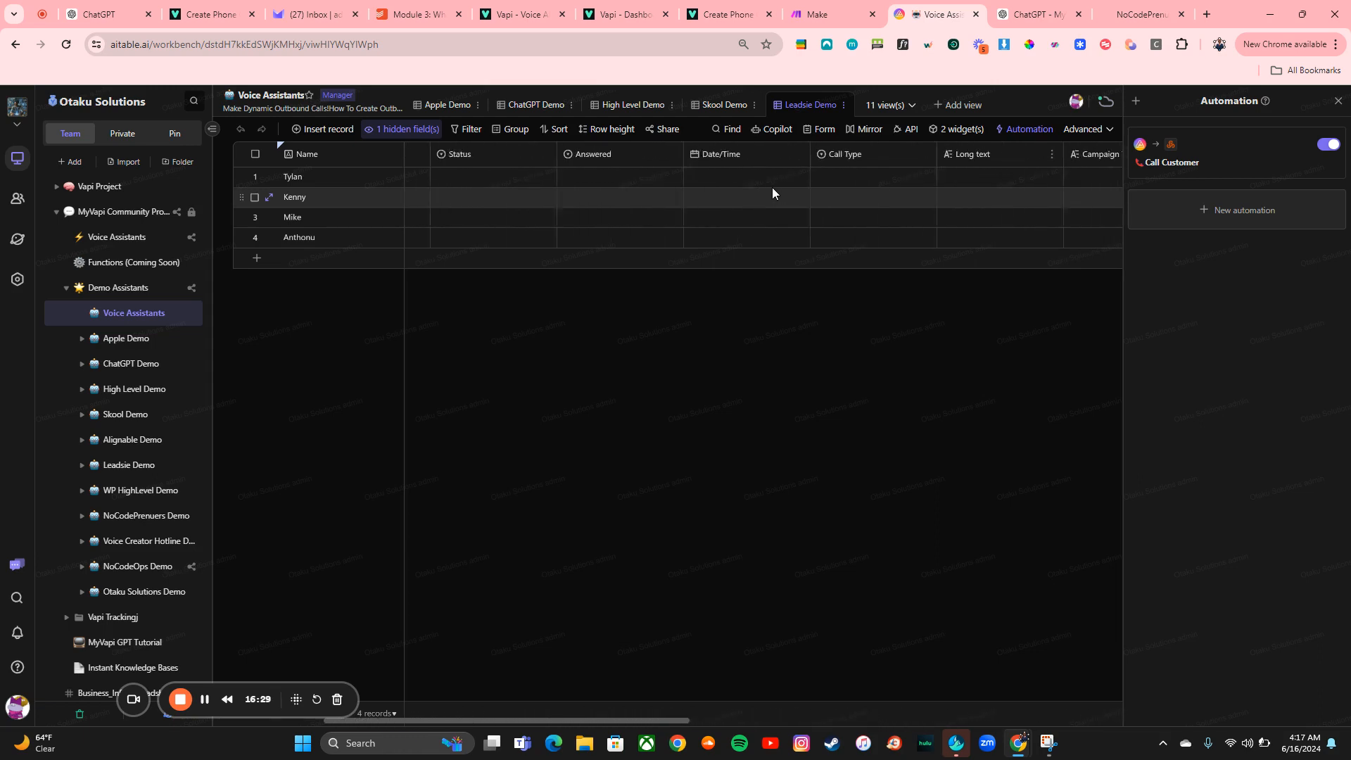
pyautogui.click(549, 178)
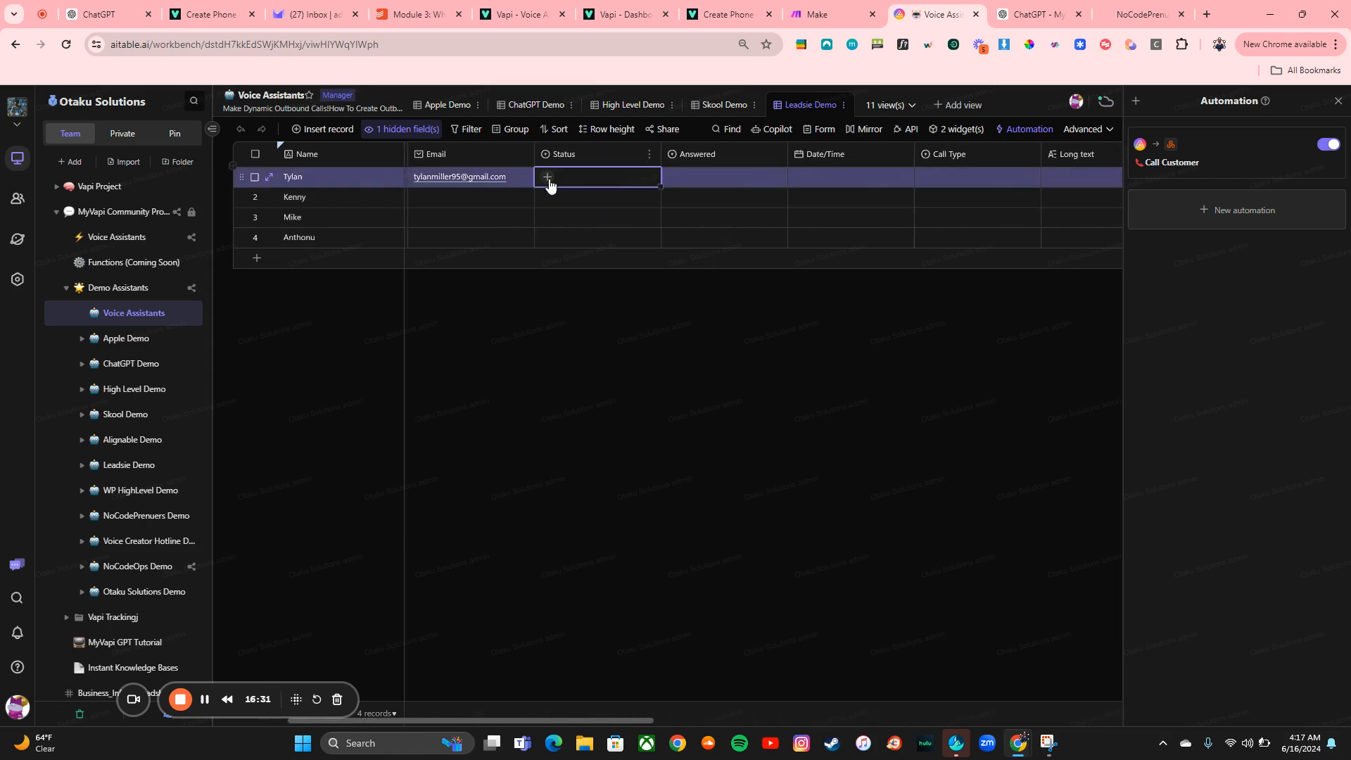
pyautogui.click(548, 178)
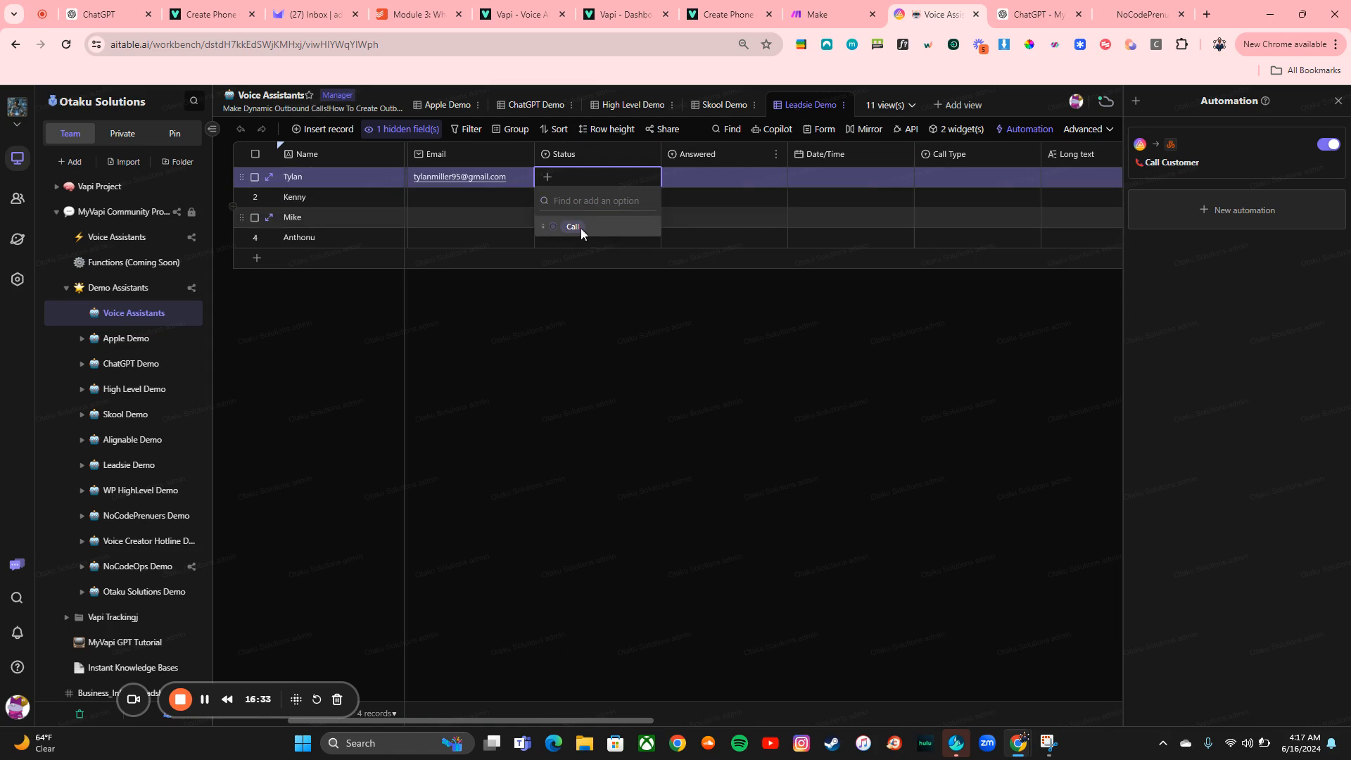
pyautogui.click(581, 228)
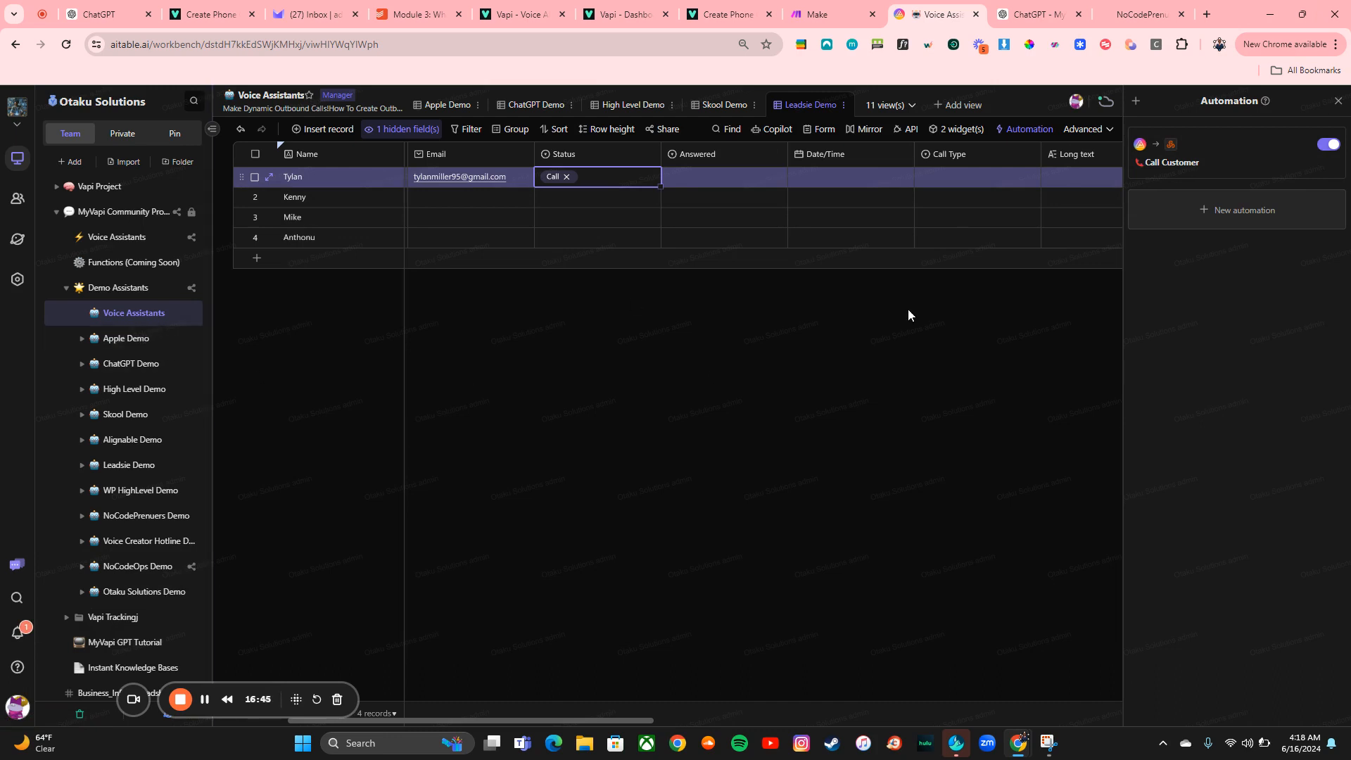
pyautogui.click(1339, 103)
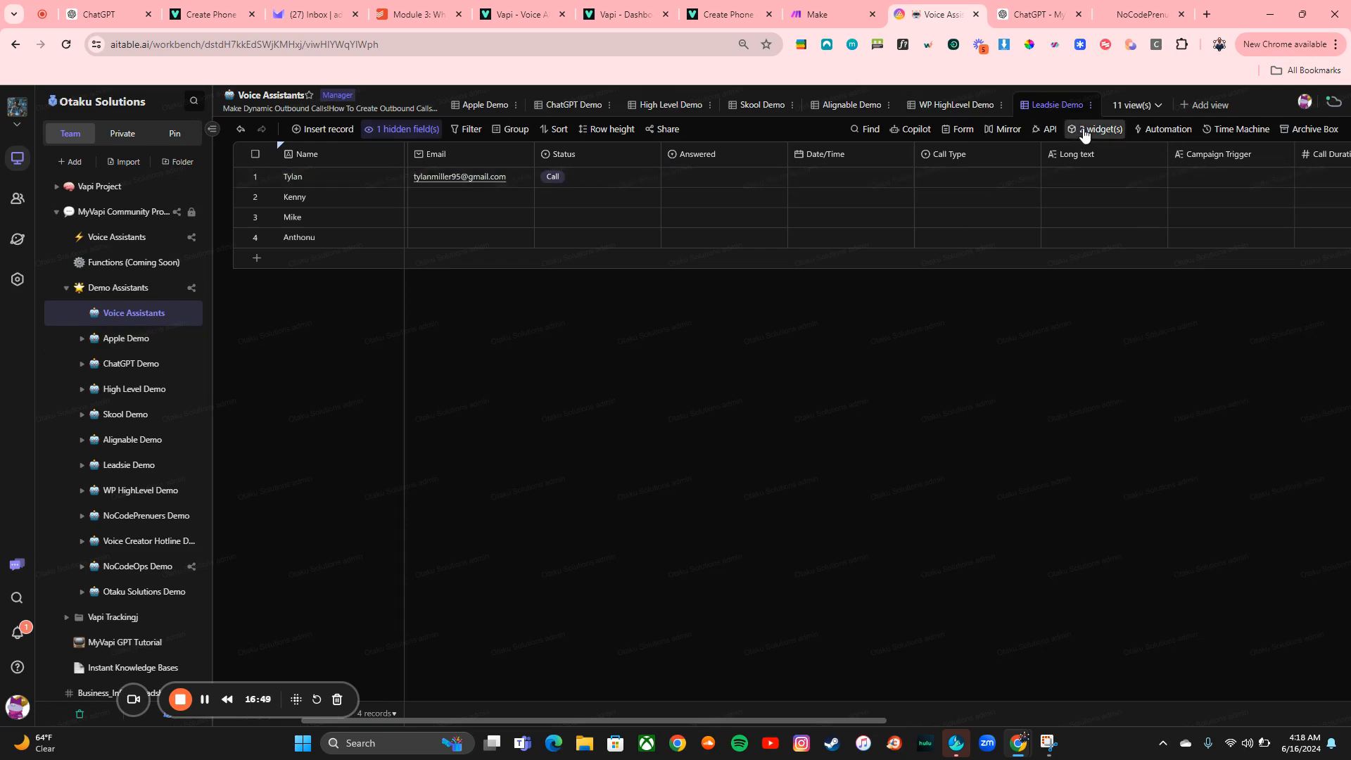
# Open the Script widget from the widget board in expanded view, run it, and expand its console
pyautogui.click(1085, 130)
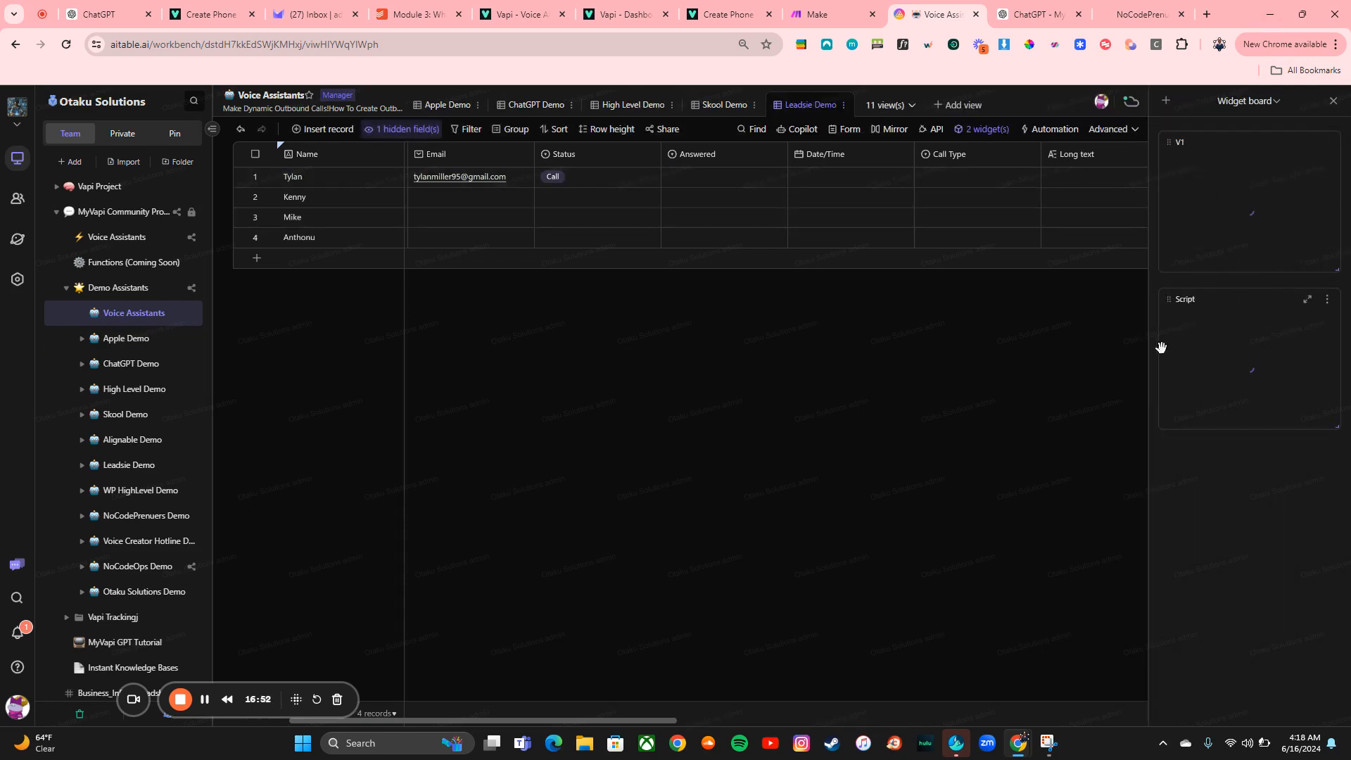
pyautogui.click(1307, 301)
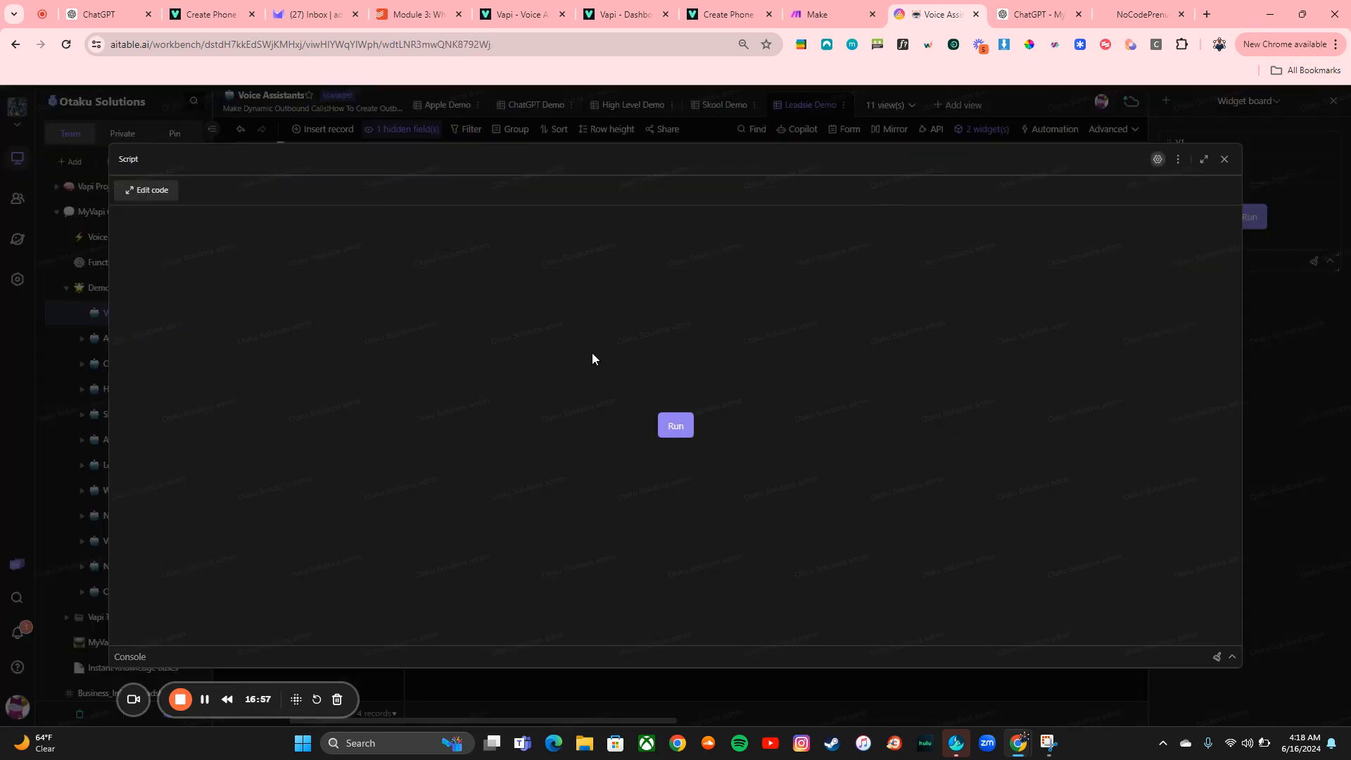
pyautogui.click(669, 424)
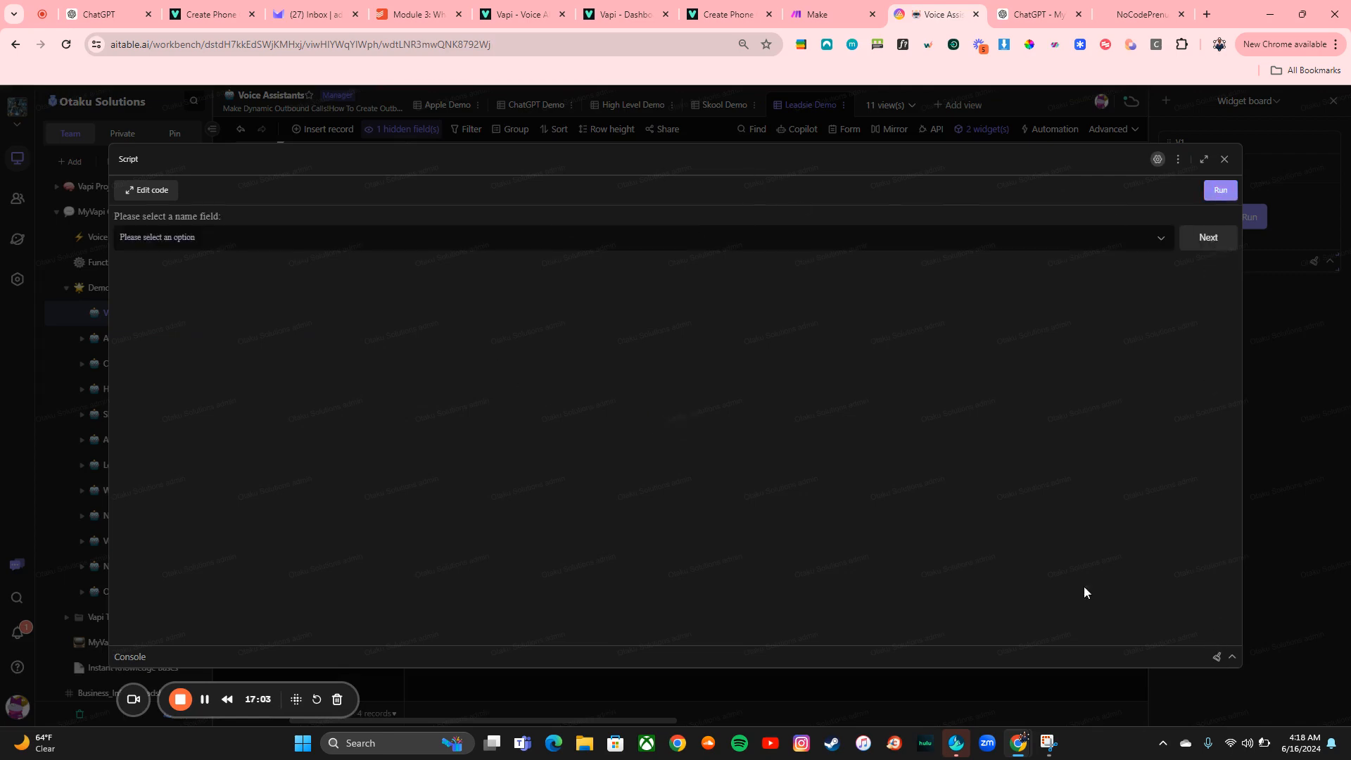
pyautogui.click(1232, 659)
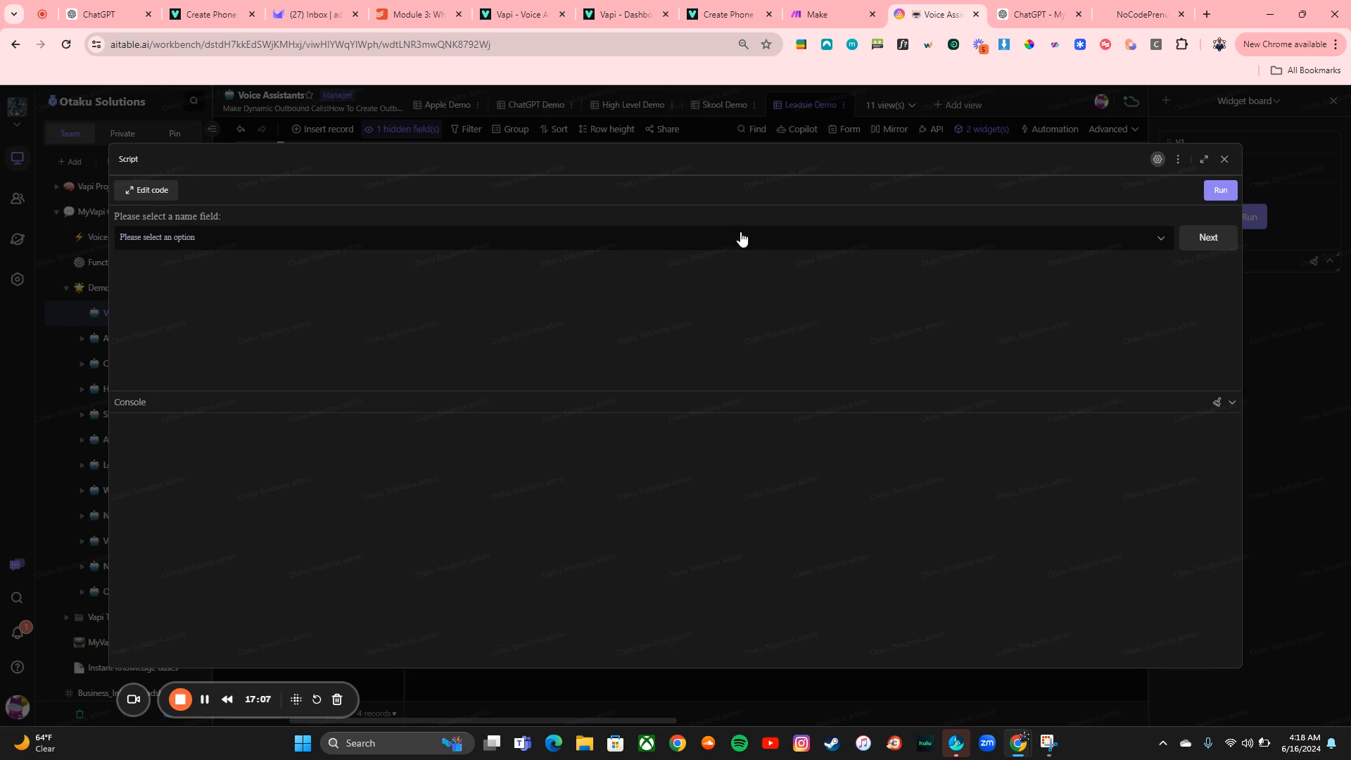
# Select Name as the script's name field and continue
pyautogui.click(1213, 236)
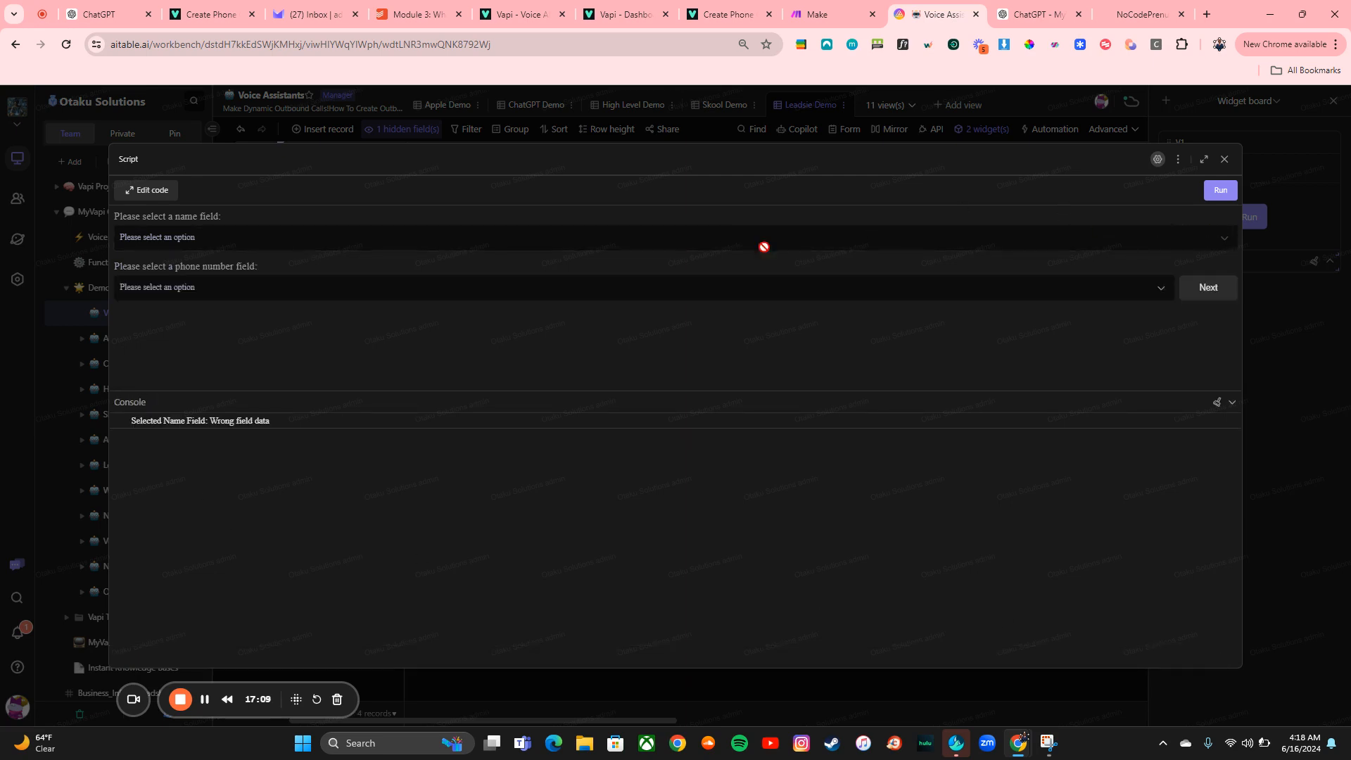
pyautogui.click(1222, 192)
pyautogui.click(1048, 237)
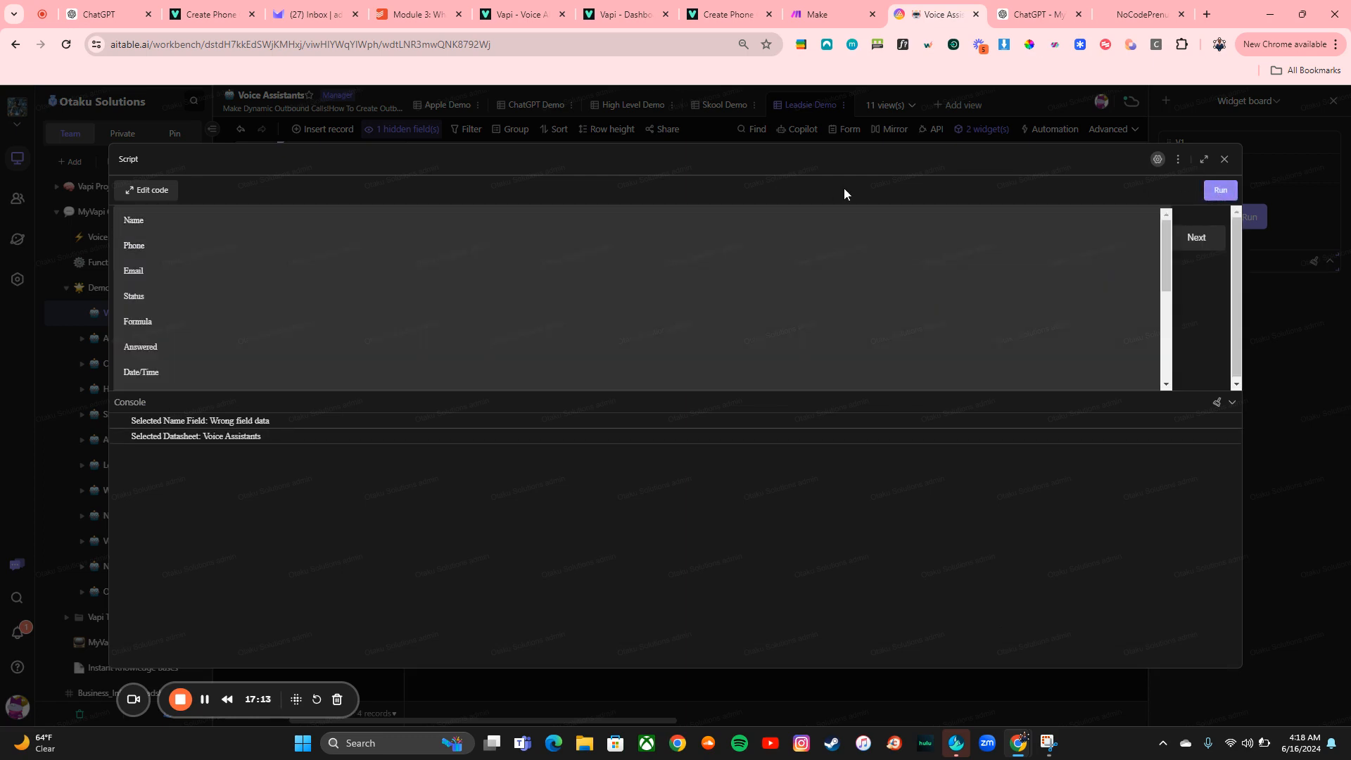
pyautogui.click(860, 219)
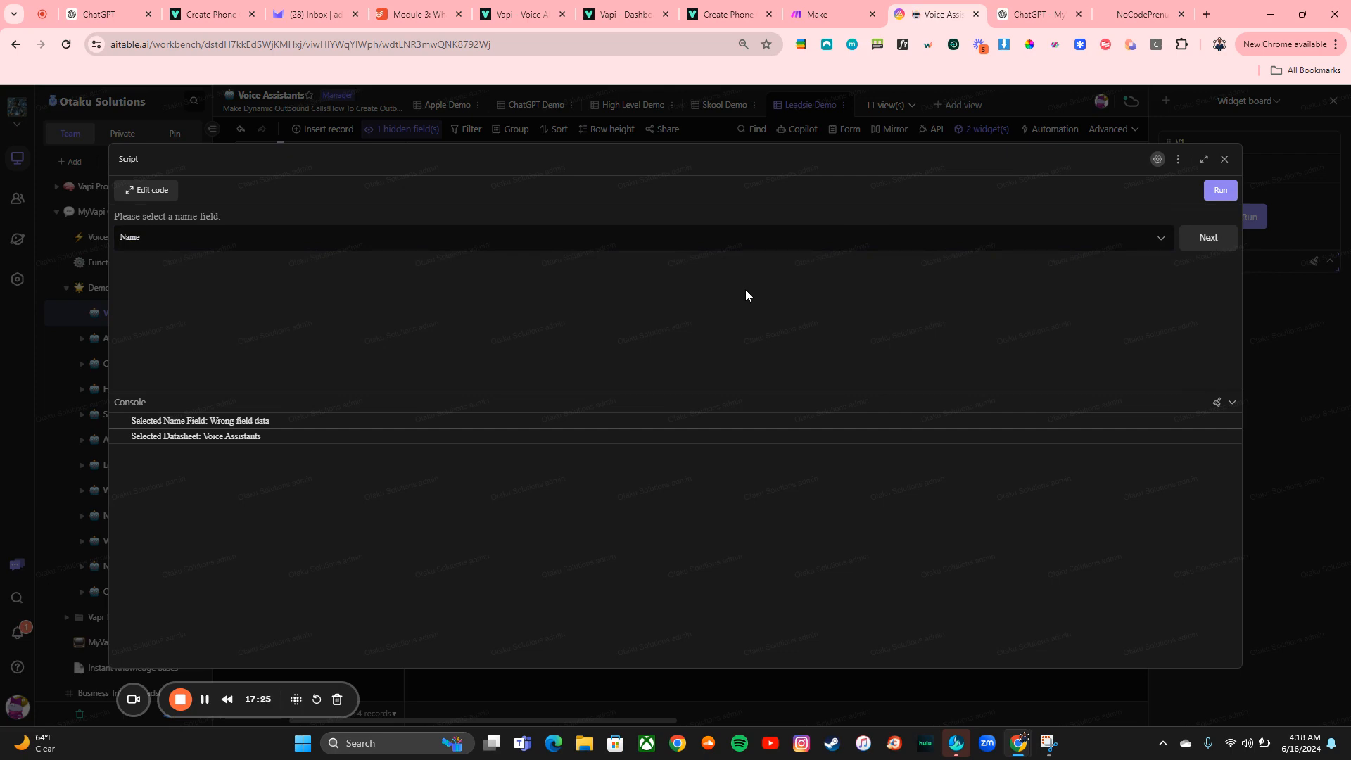
pyautogui.click(1208, 252)
# Choose Phone as the phone number field and pick Tylan's record to place the call
pyautogui.click(905, 294)
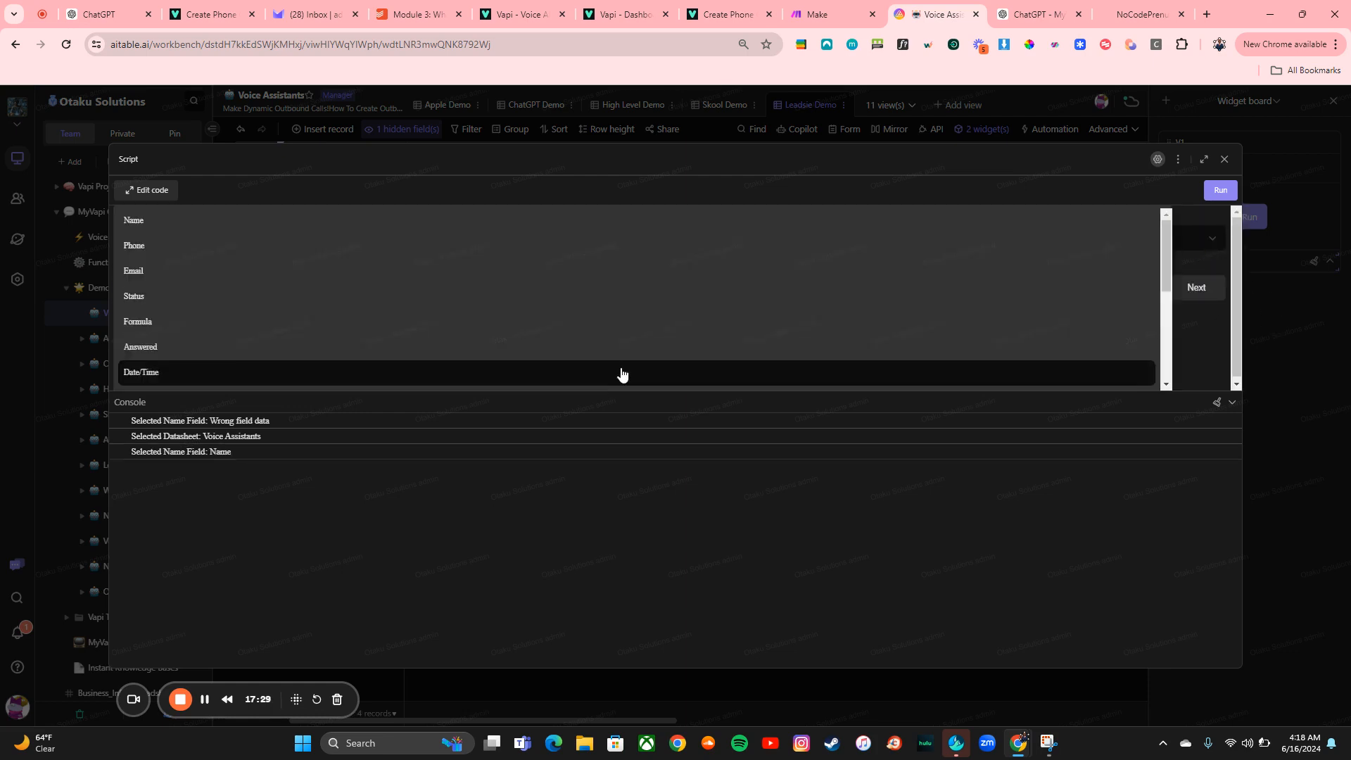
pyautogui.click(537, 247)
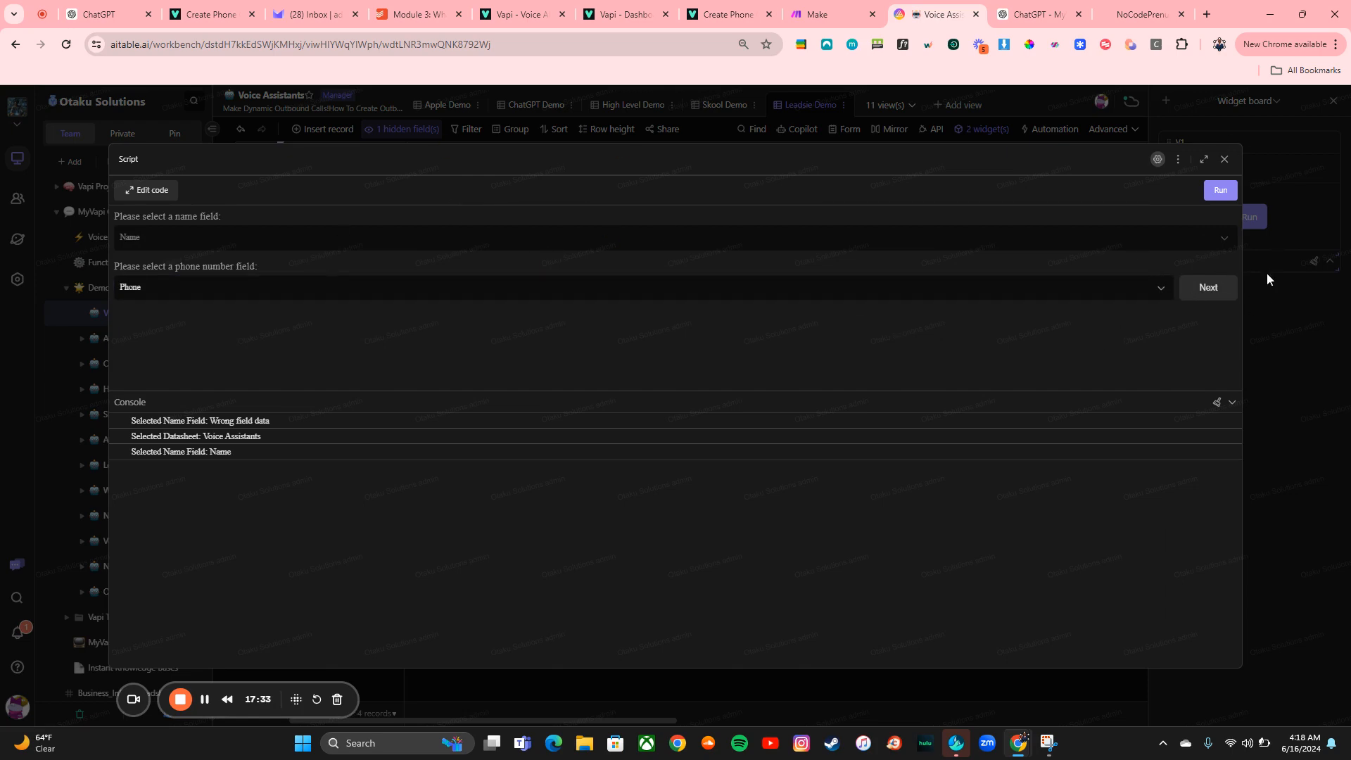
pyautogui.click(1208, 288)
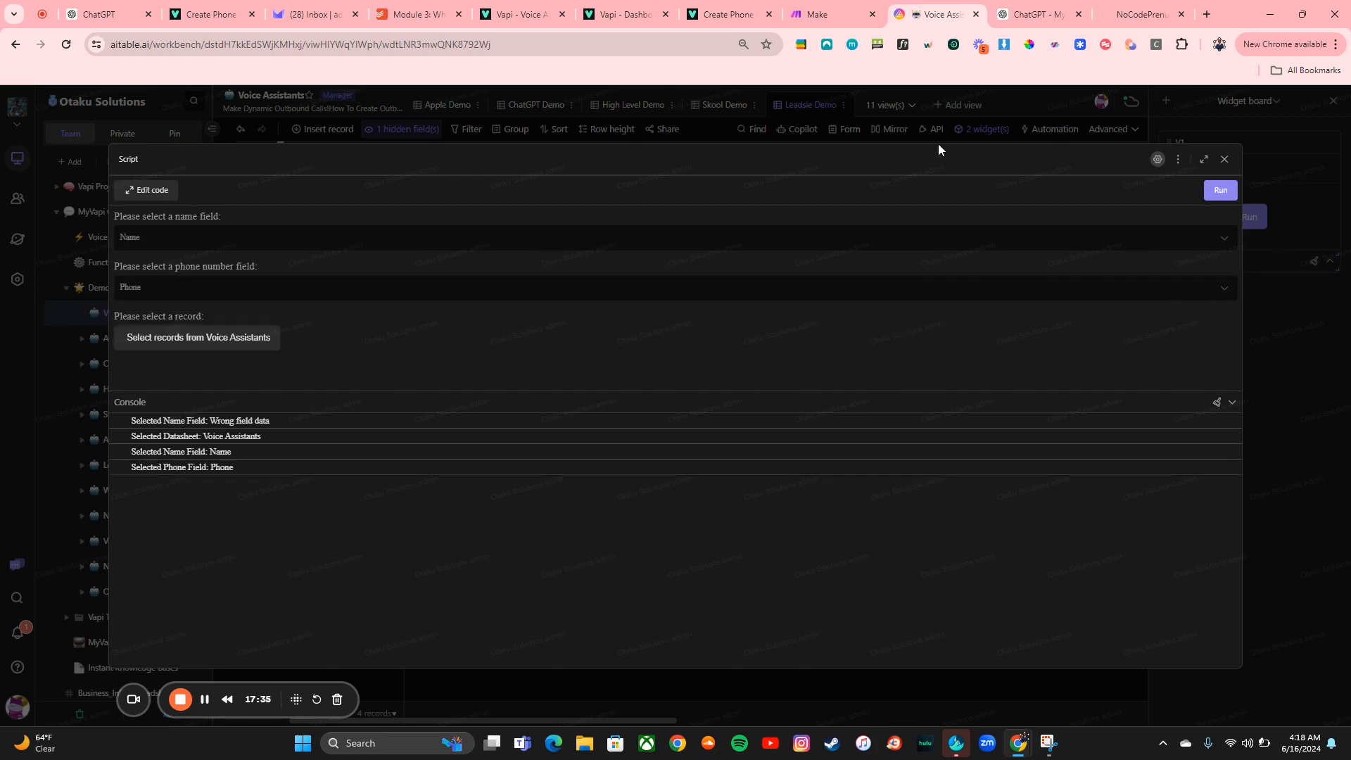
pyautogui.click(244, 336)
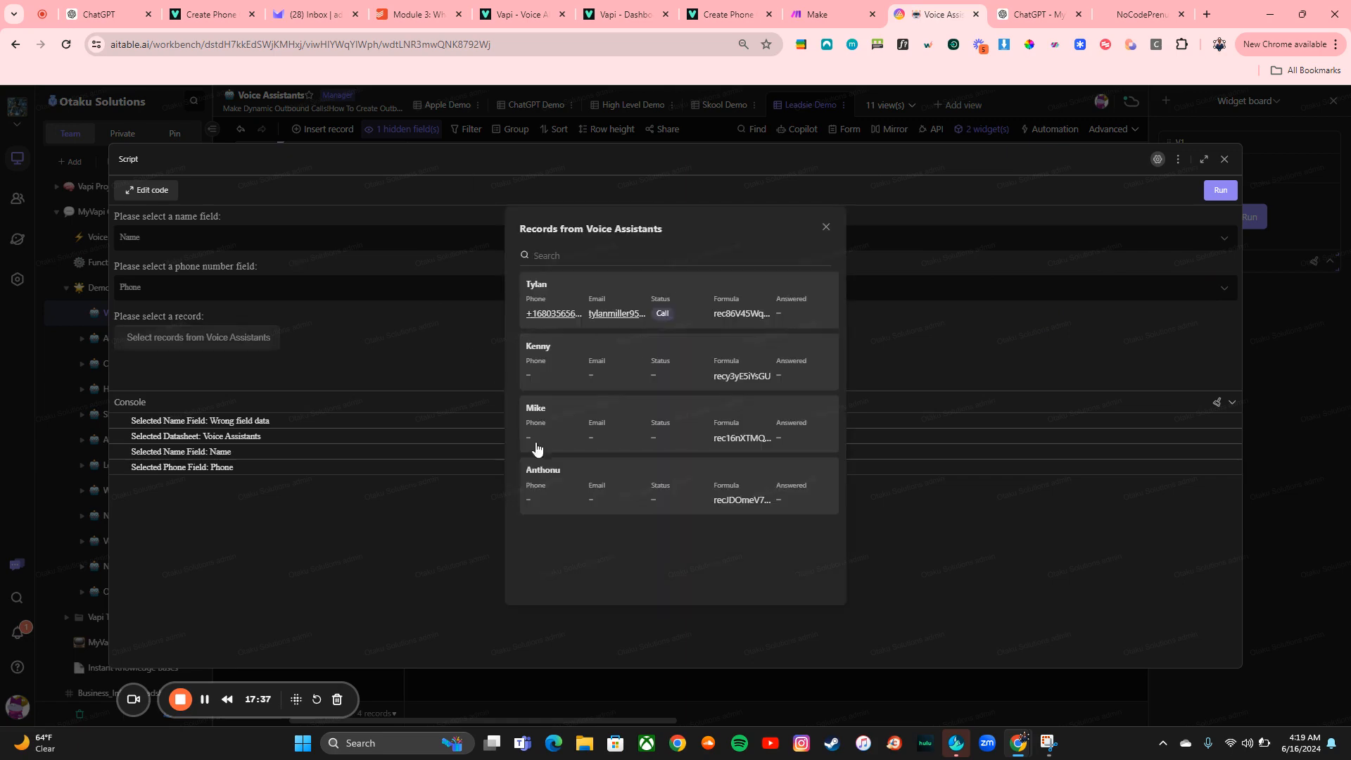
pyautogui.click(615, 292)
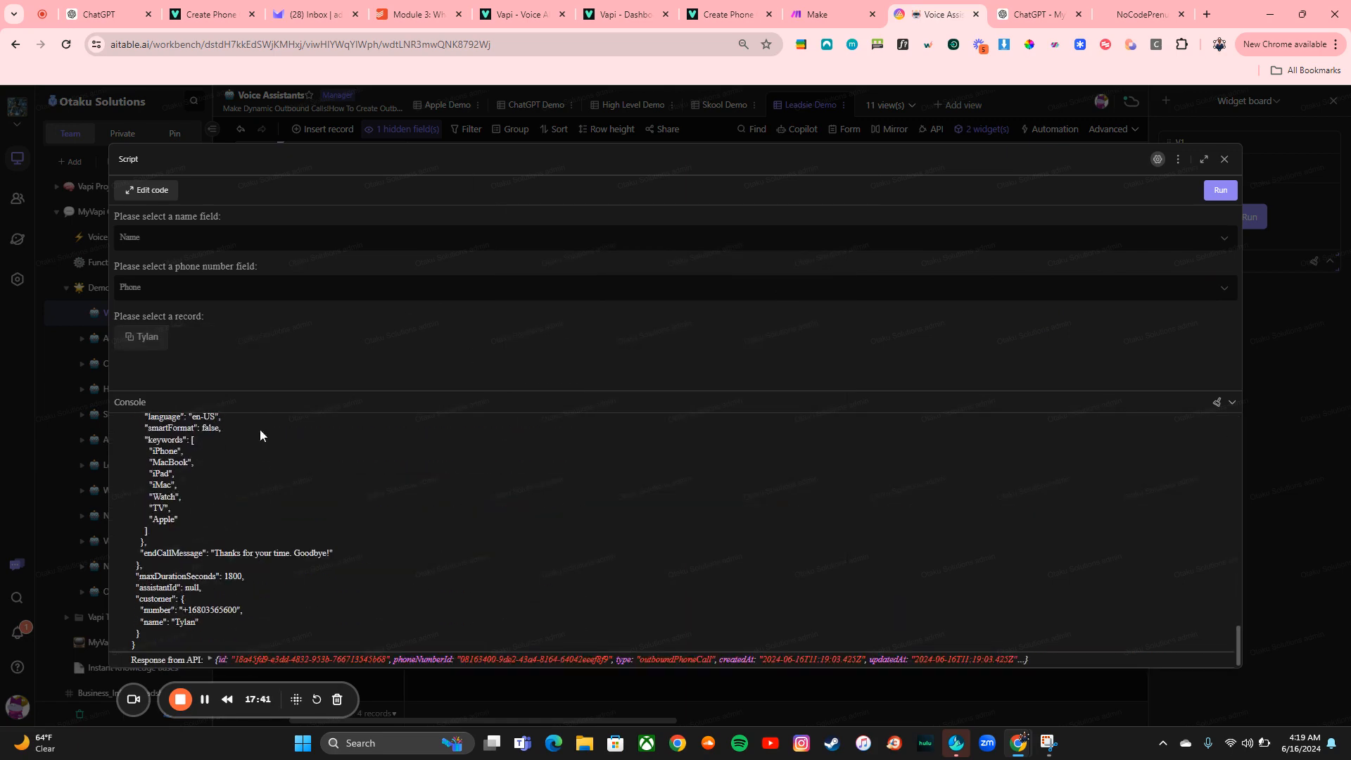
# Scroll through the API response in the console and close the script window
pyautogui.scroll(5, 261, 610)
pyautogui.scroll(-5, 262, 611)
pyautogui.scroll(3, 576, 550)
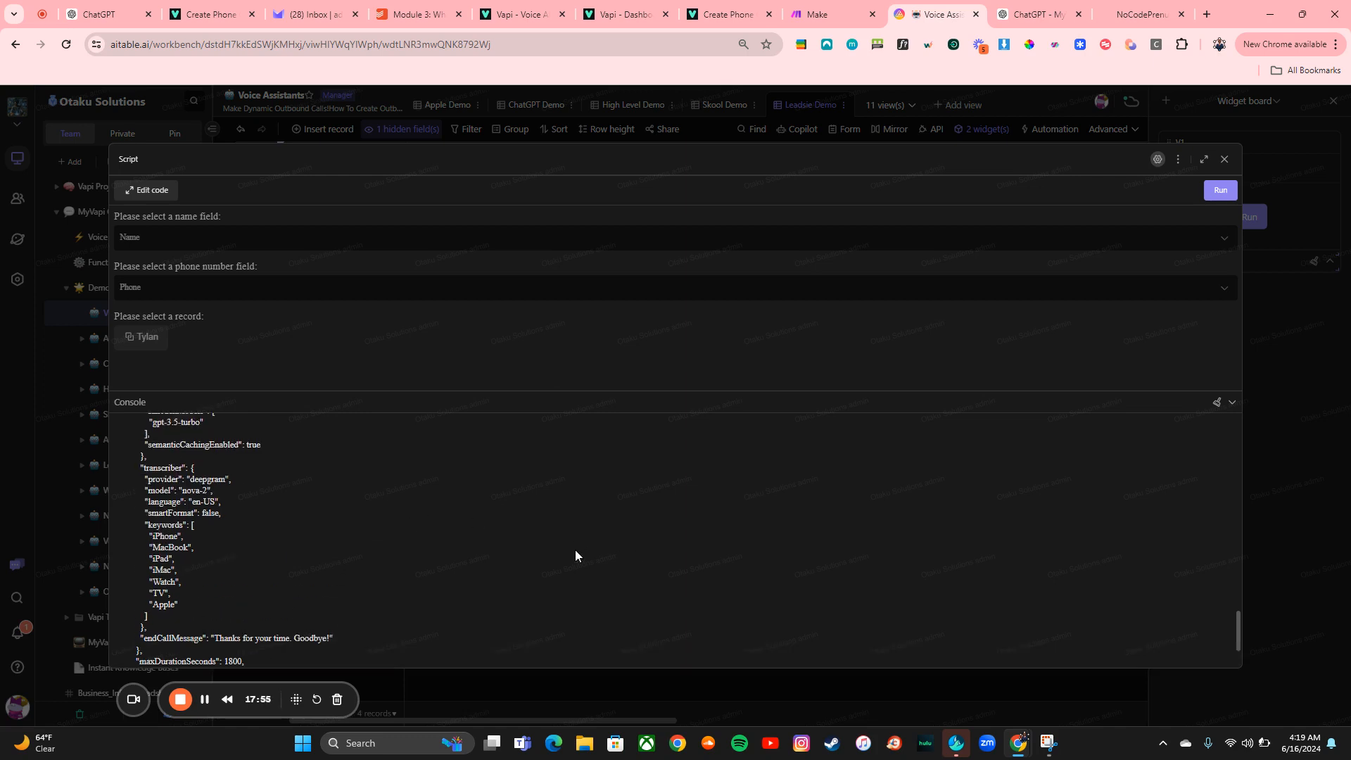
pyautogui.click(1225, 159)
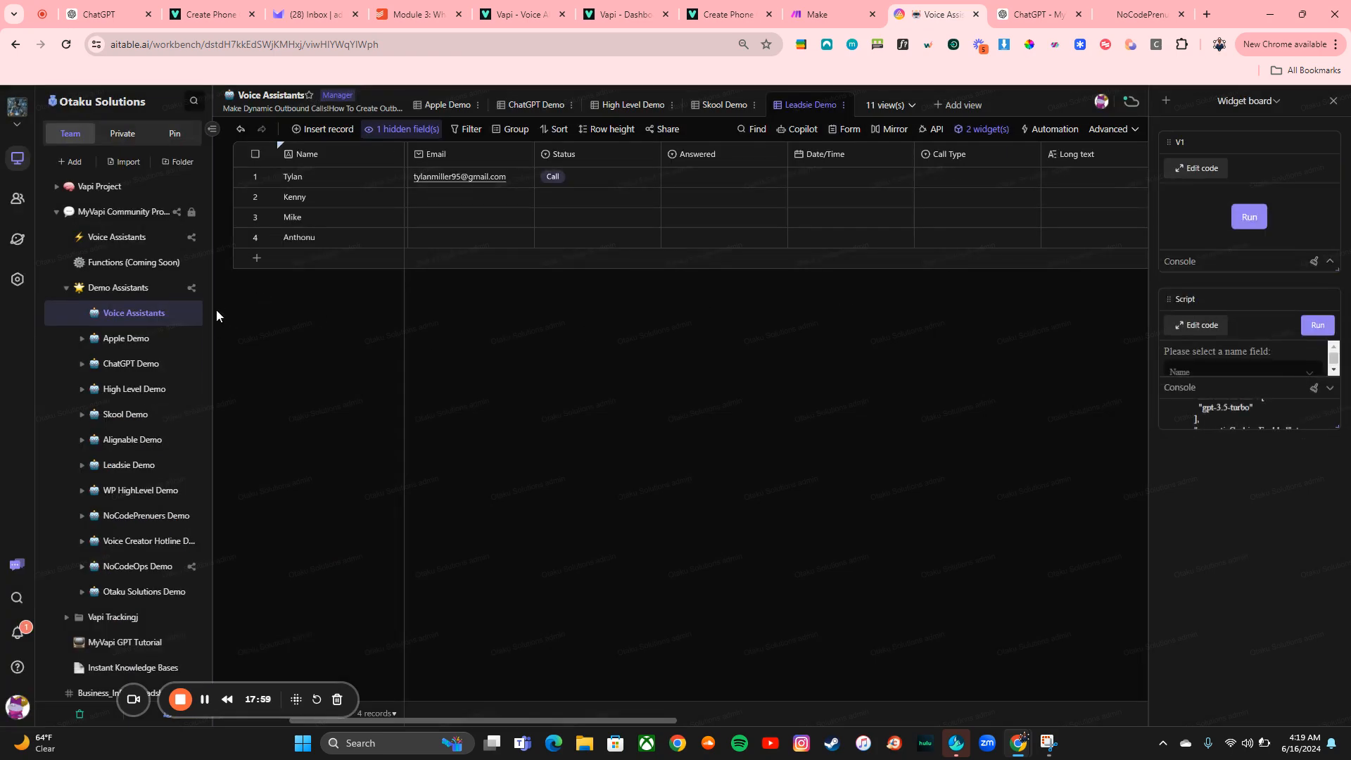
# Open the Tracking Sheet in the Vapi Trackingj folder and browse its call record columns
pyautogui.scroll(-2, 73, 377)
pyautogui.click(123, 450)
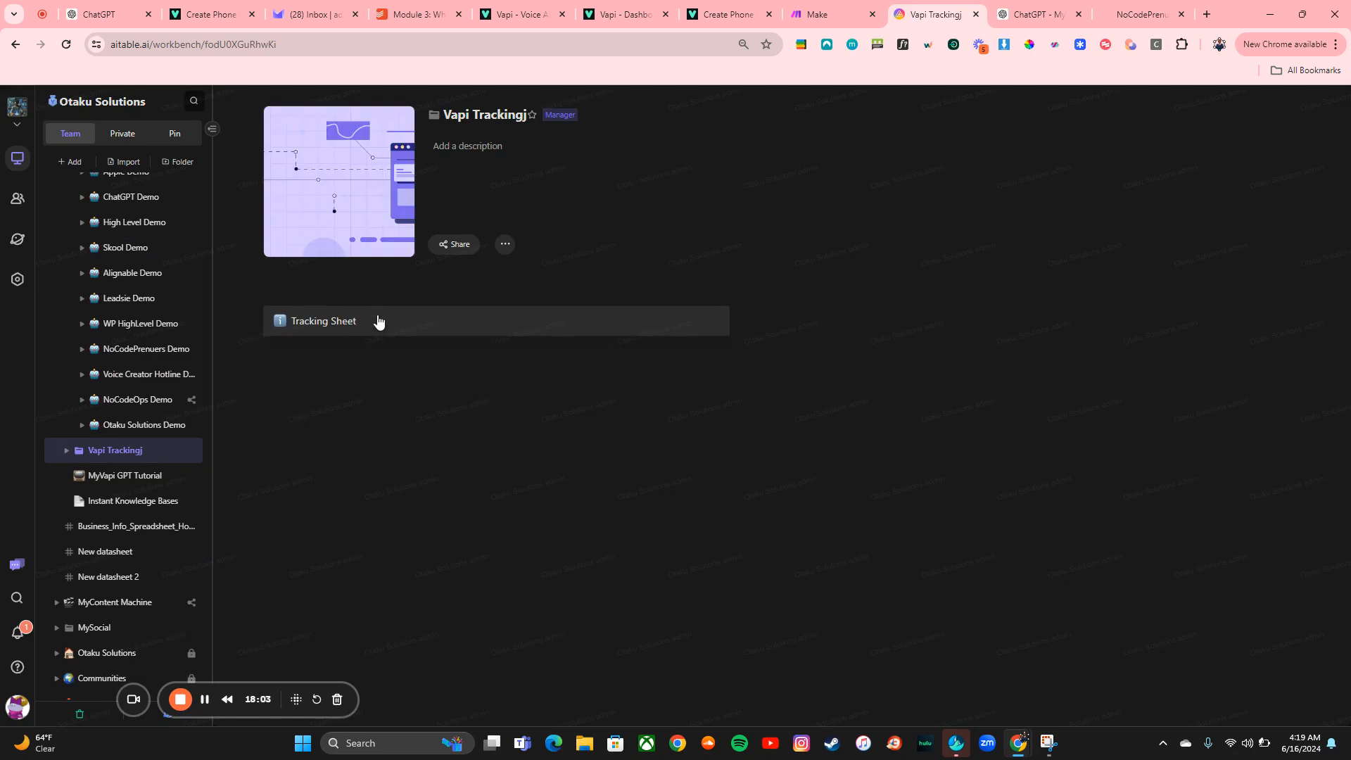
pyautogui.click(655, 321)
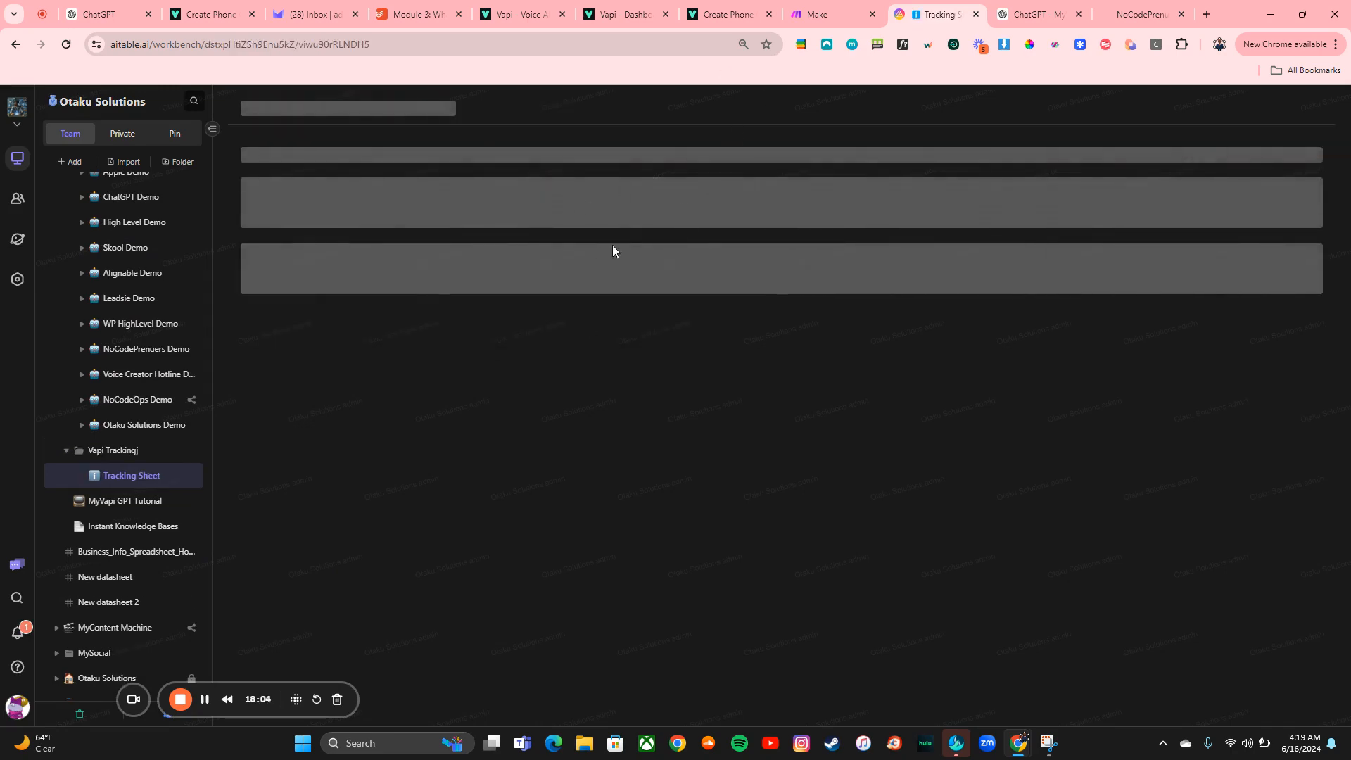
pyautogui.hscroll(10, 671, 305)
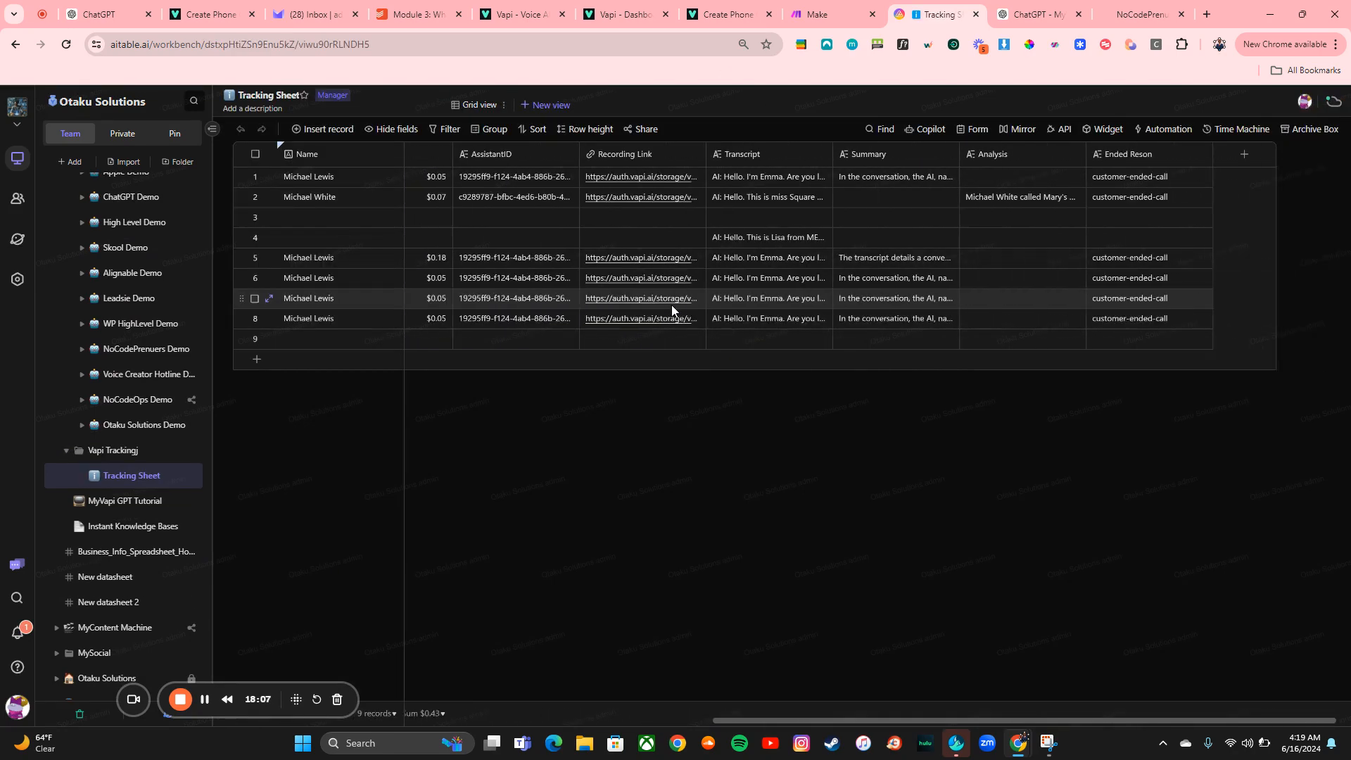
pyautogui.hscroll(-10, 702, 302)
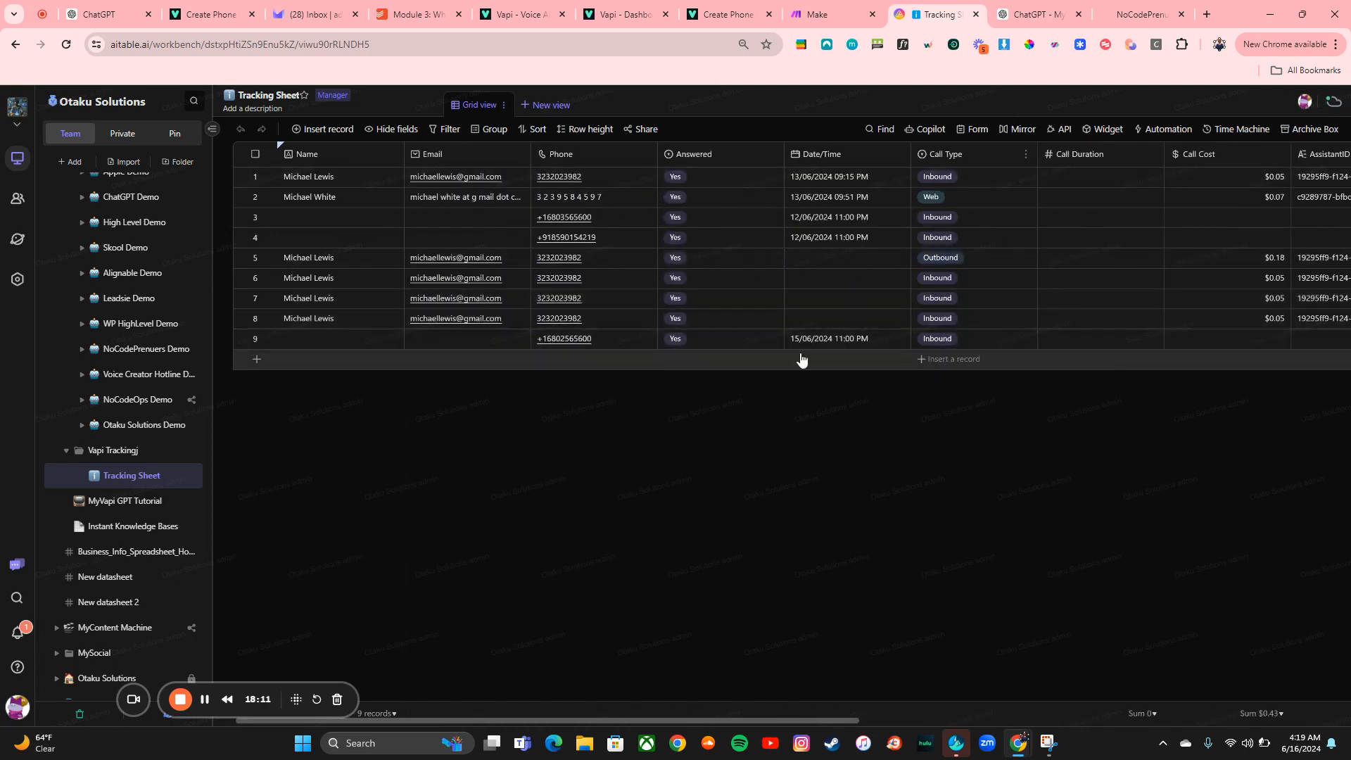
pyautogui.hscroll(5, 747, 226)
pyautogui.hscroll(-5, 746, 223)
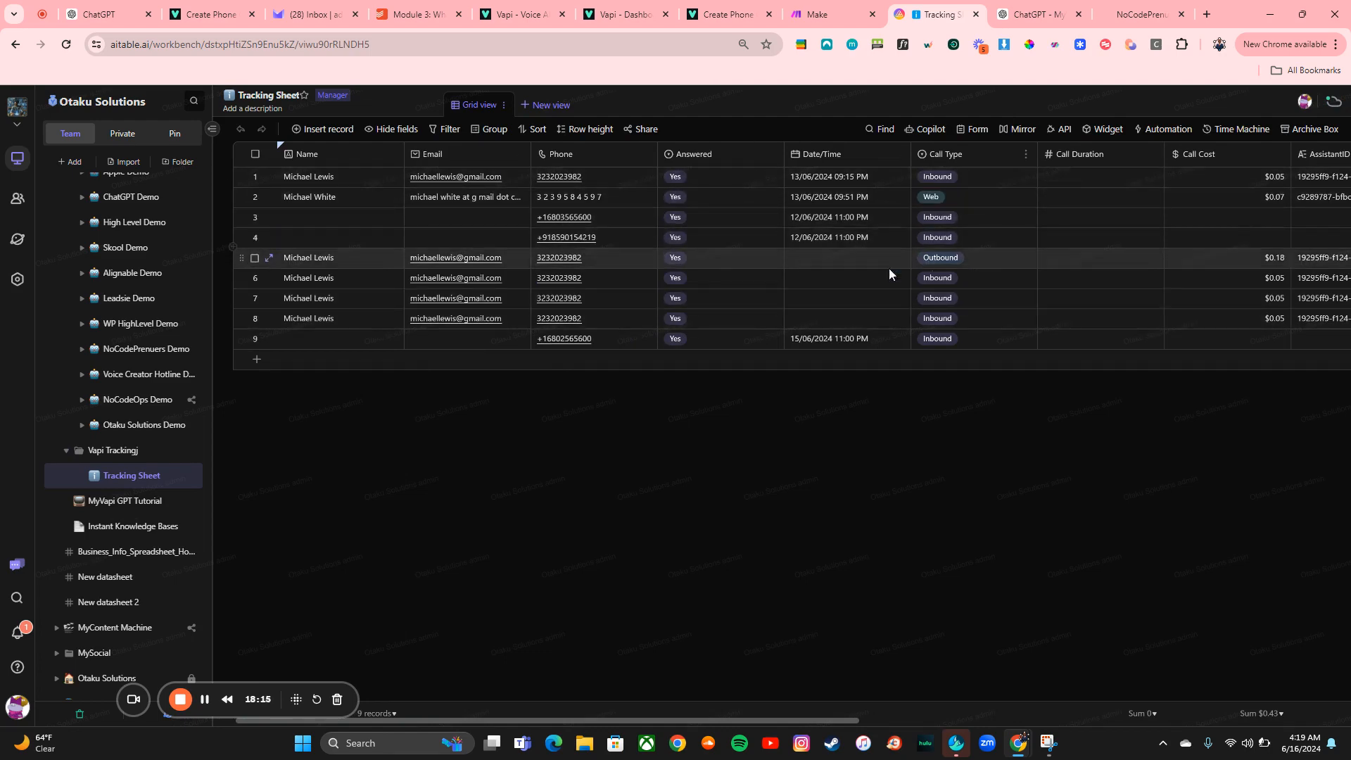
pyautogui.hscroll(5, 1180, 266)
pyautogui.hscroll(5, 1180, 266)
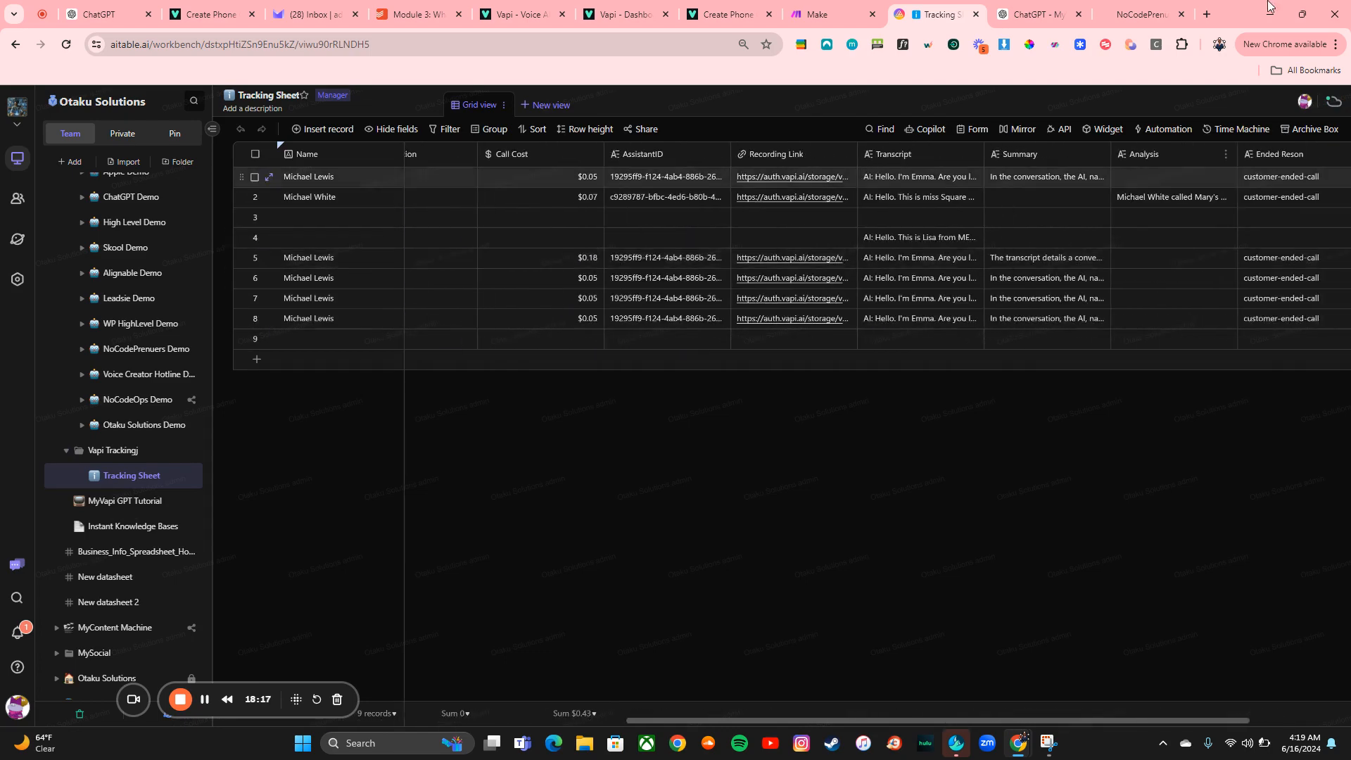
# Open Airtable in a new tab and open the Vapi Testing base from All workspaces
pyautogui.click(1208, 14)
pyautogui.write('airtable.com')
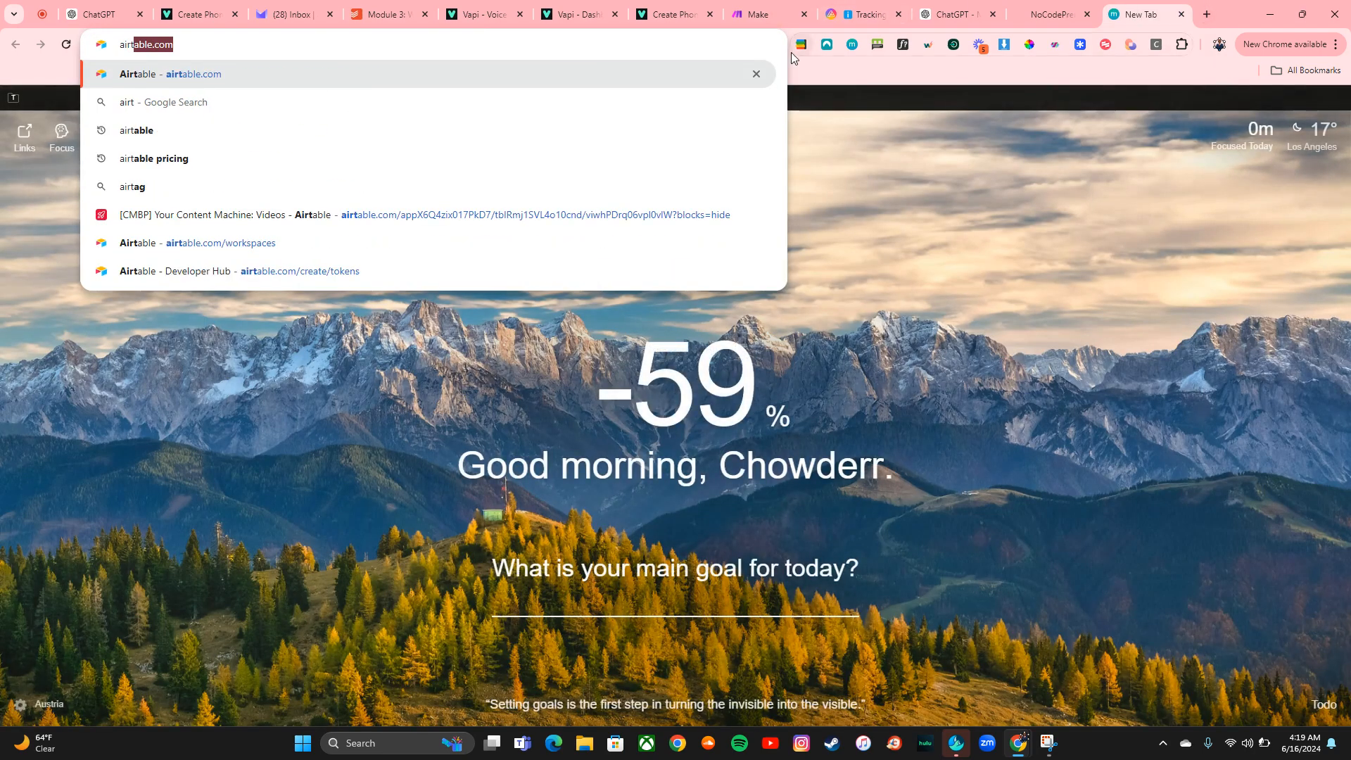
pyautogui.click(699, 63)
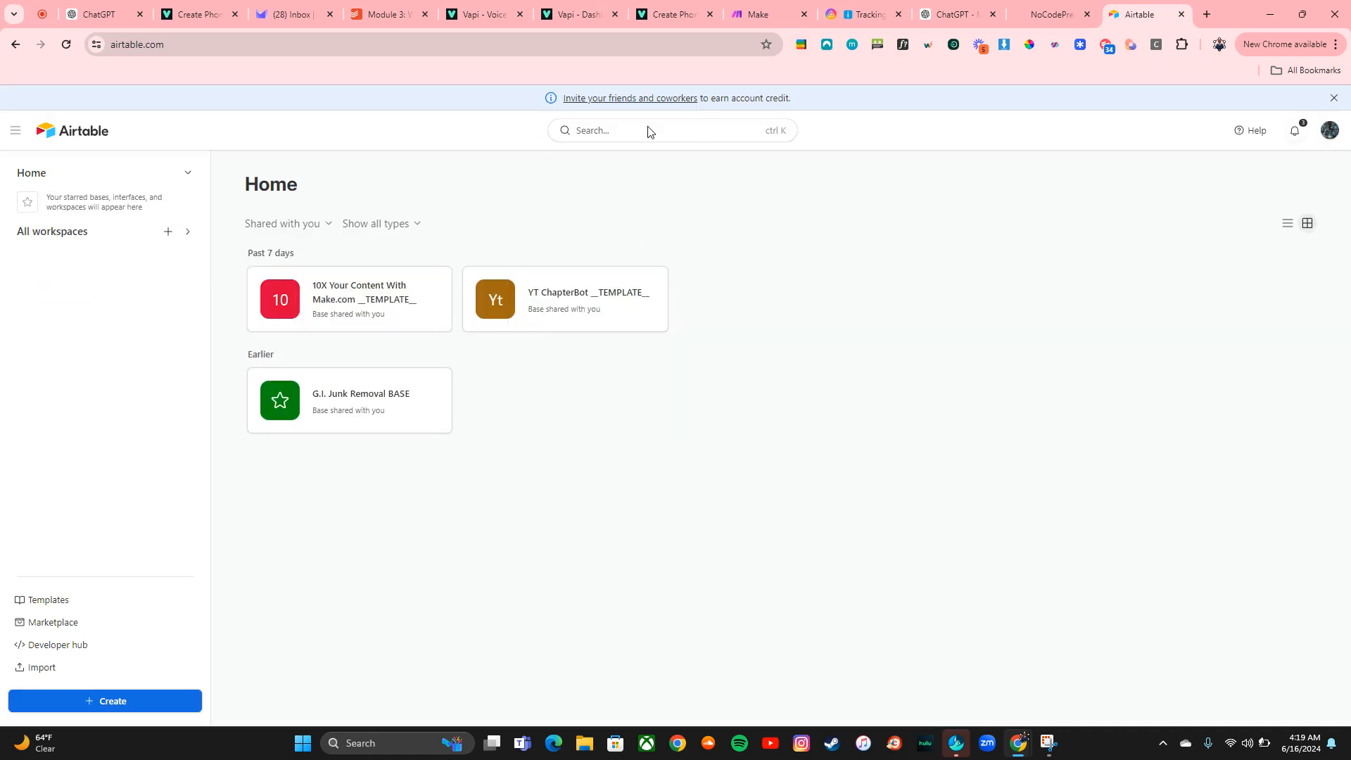
pyautogui.click(123, 232)
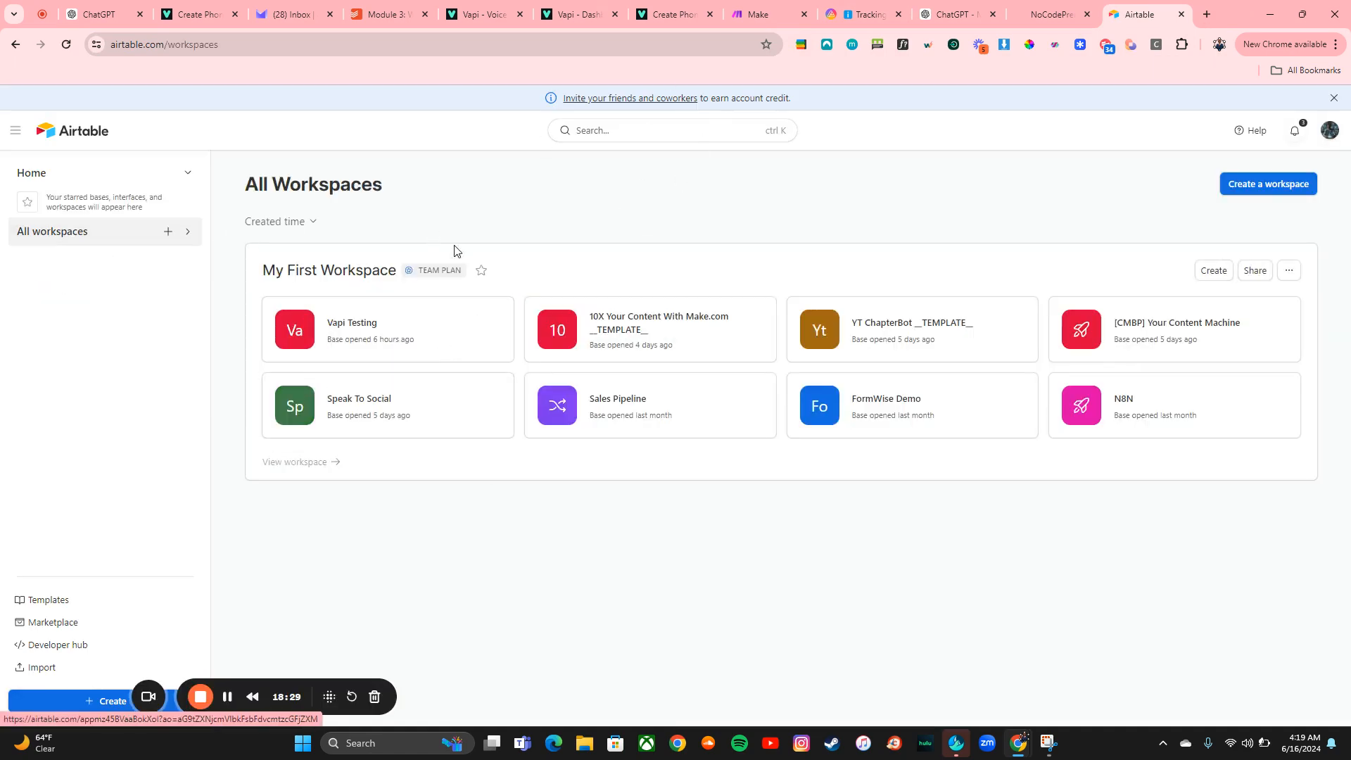
pyautogui.click(394, 349)
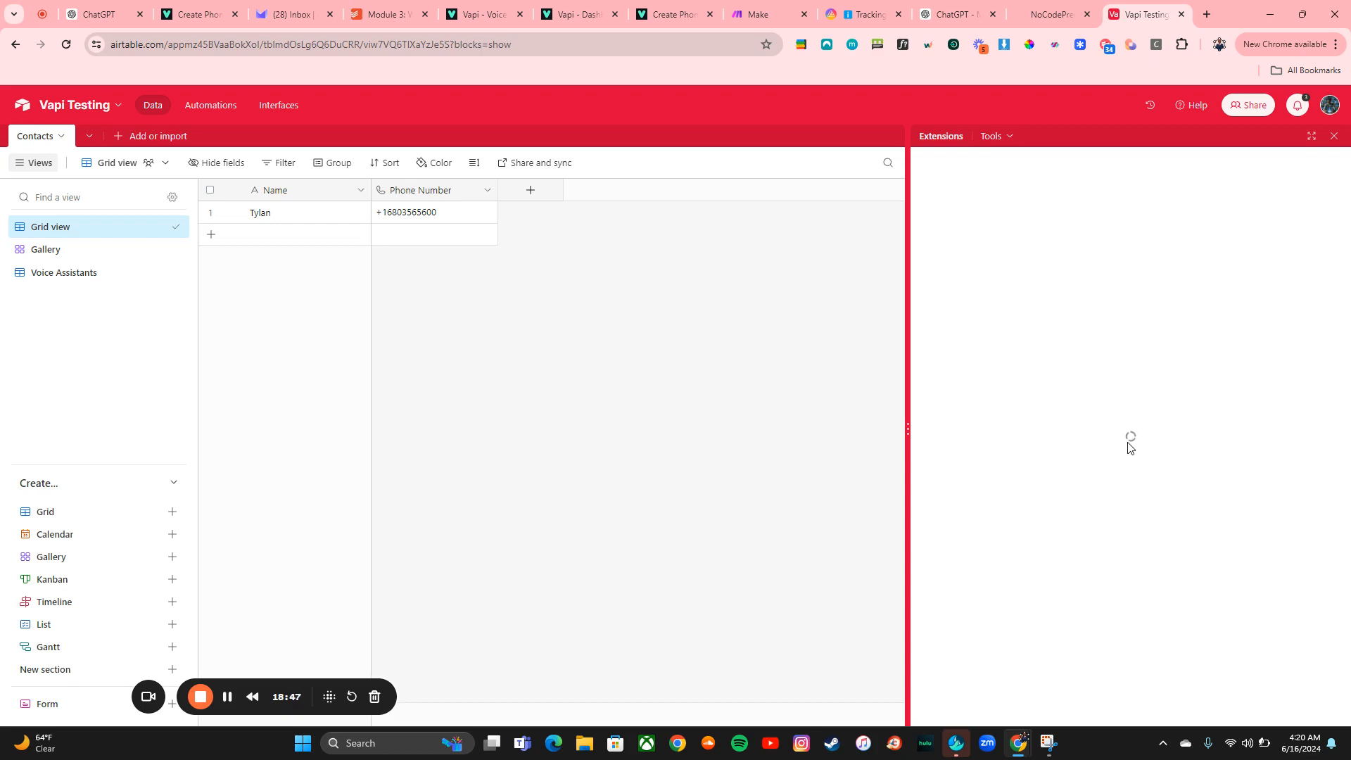
# Run the Scripting extension on the Contacts table, pick Tylan's record, and scroll through the output
pyautogui.click(941, 137)
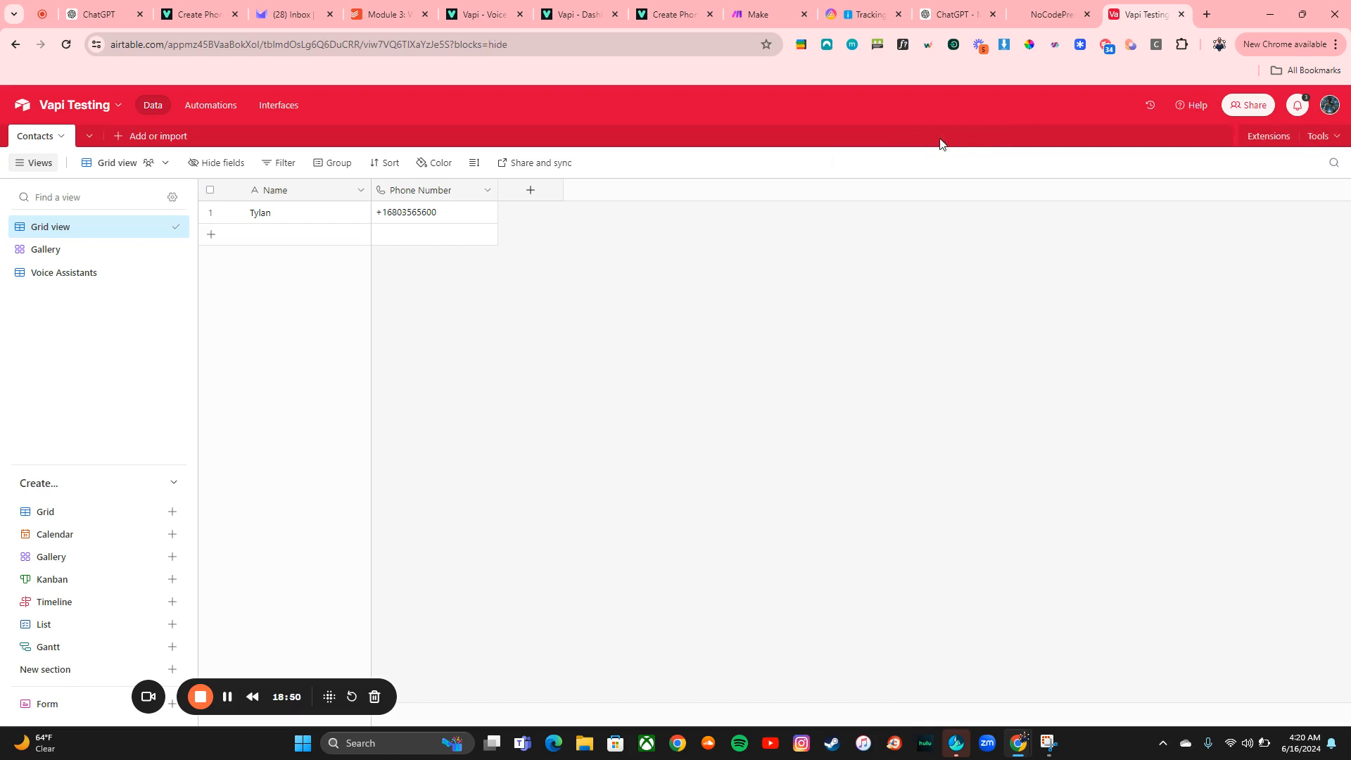
pyautogui.click(1269, 138)
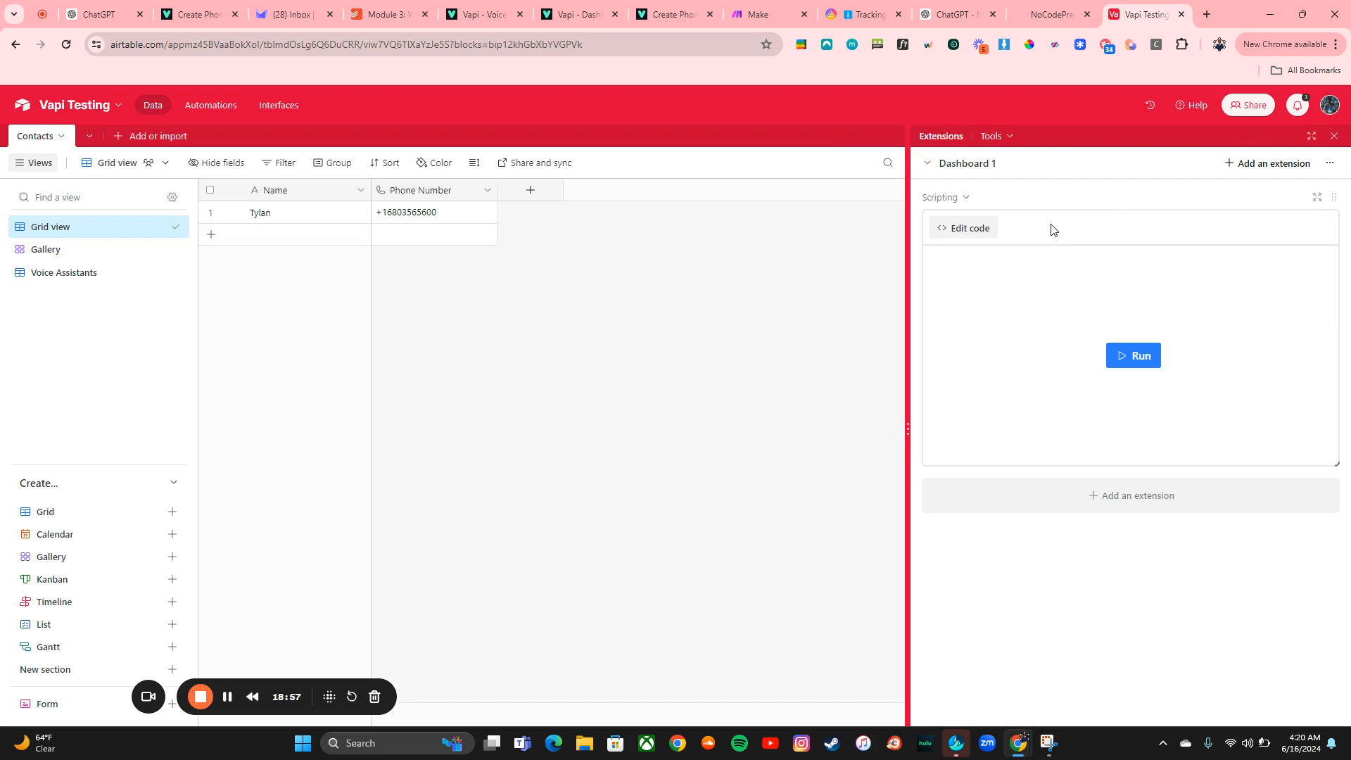
pyautogui.click(1137, 355)
pyautogui.click(1001, 296)
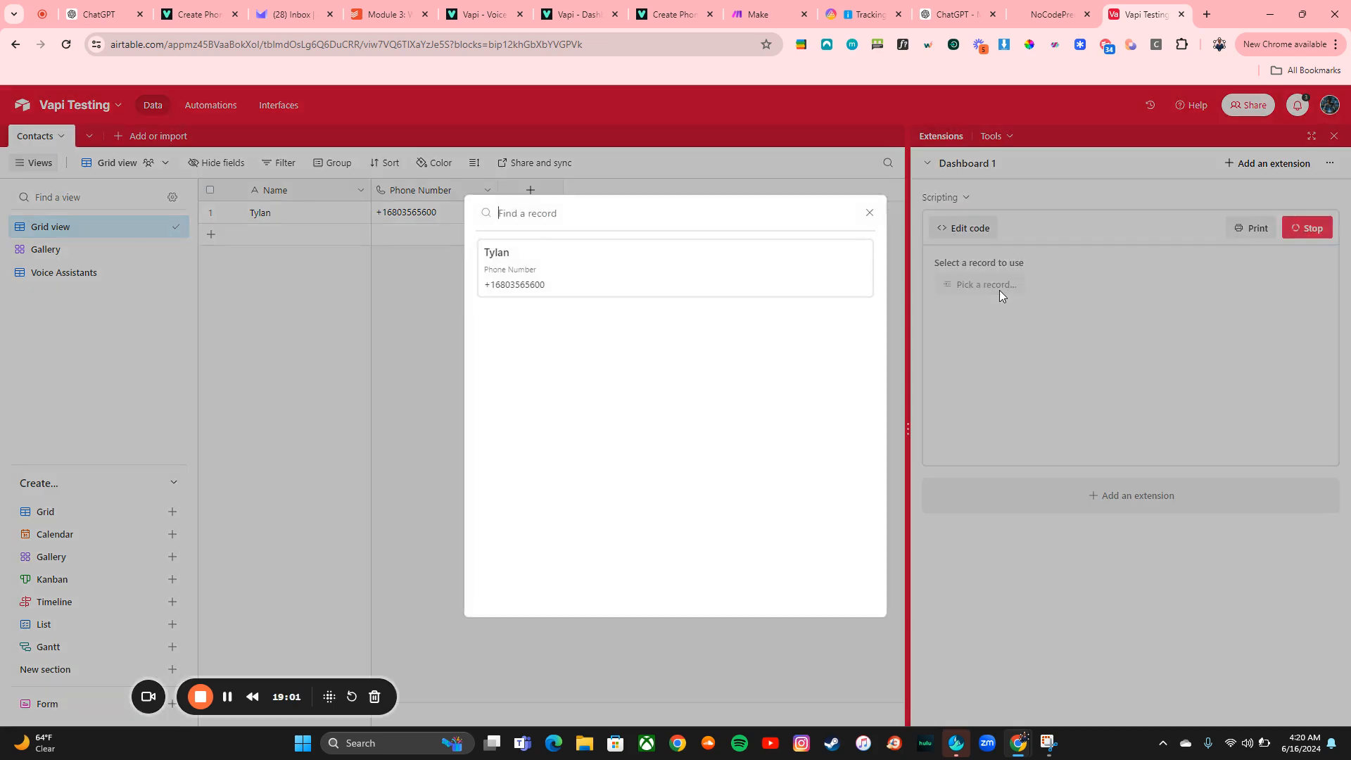
pyautogui.click(662, 292)
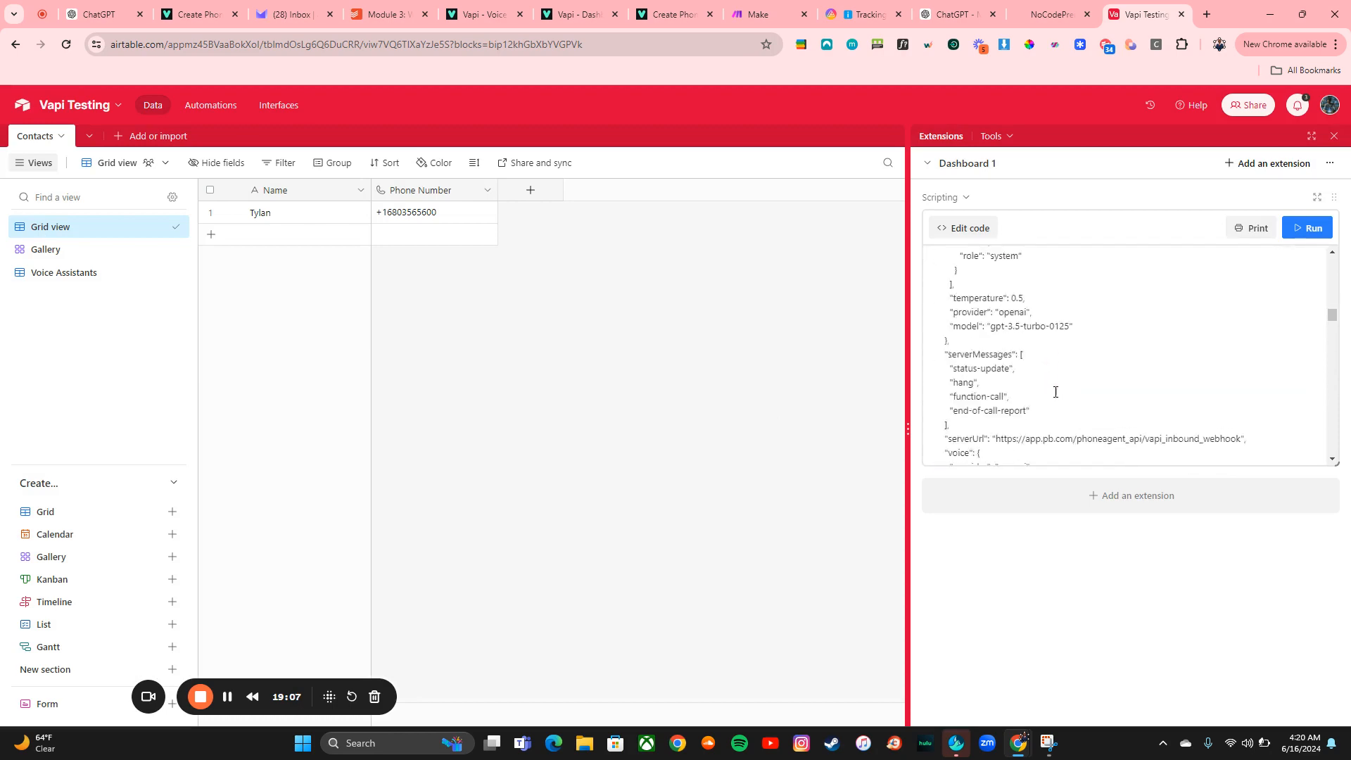
pyautogui.scroll(-15, 1056, 392)
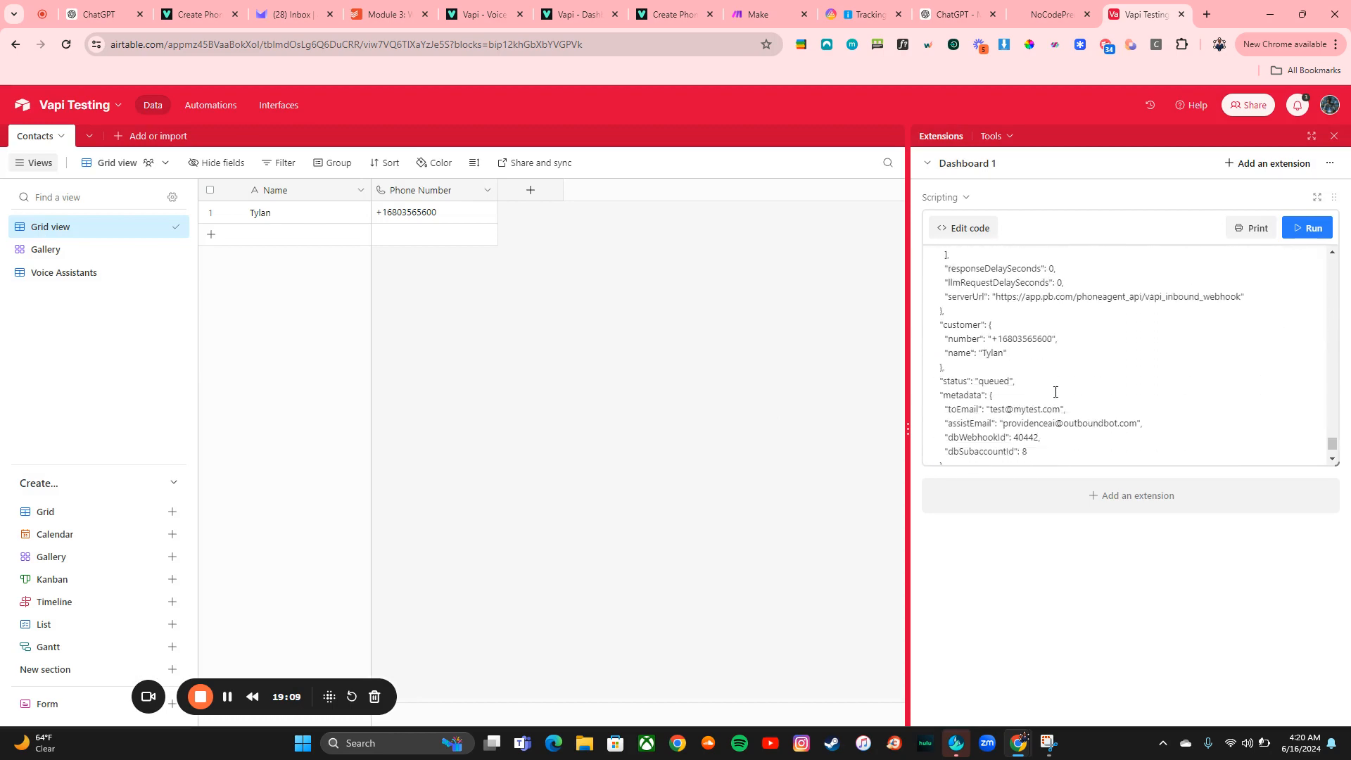
pyautogui.scroll(-2, 1056, 392)
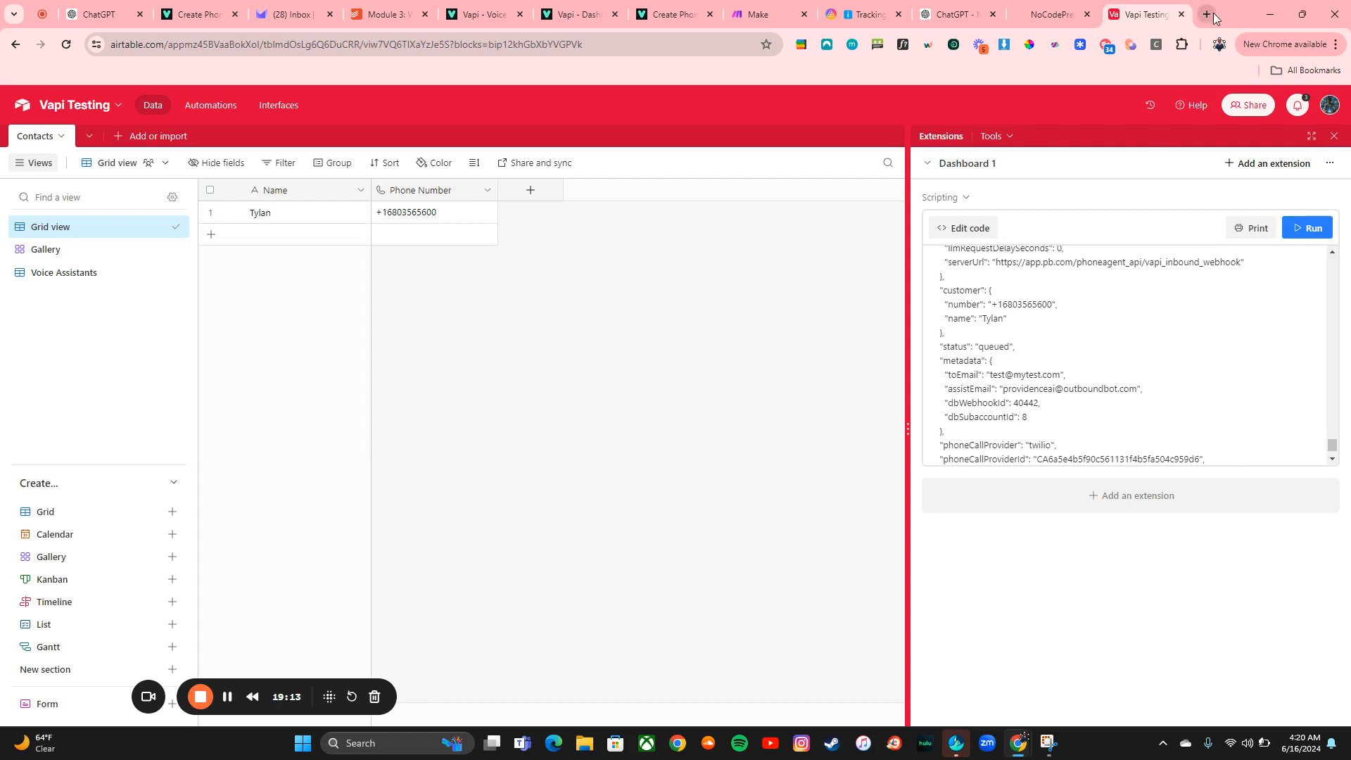
# Open Google Sheets in a new tab and open the untitled spreadsheet with Name and Phone Number columns
pyautogui.click(801, 45)
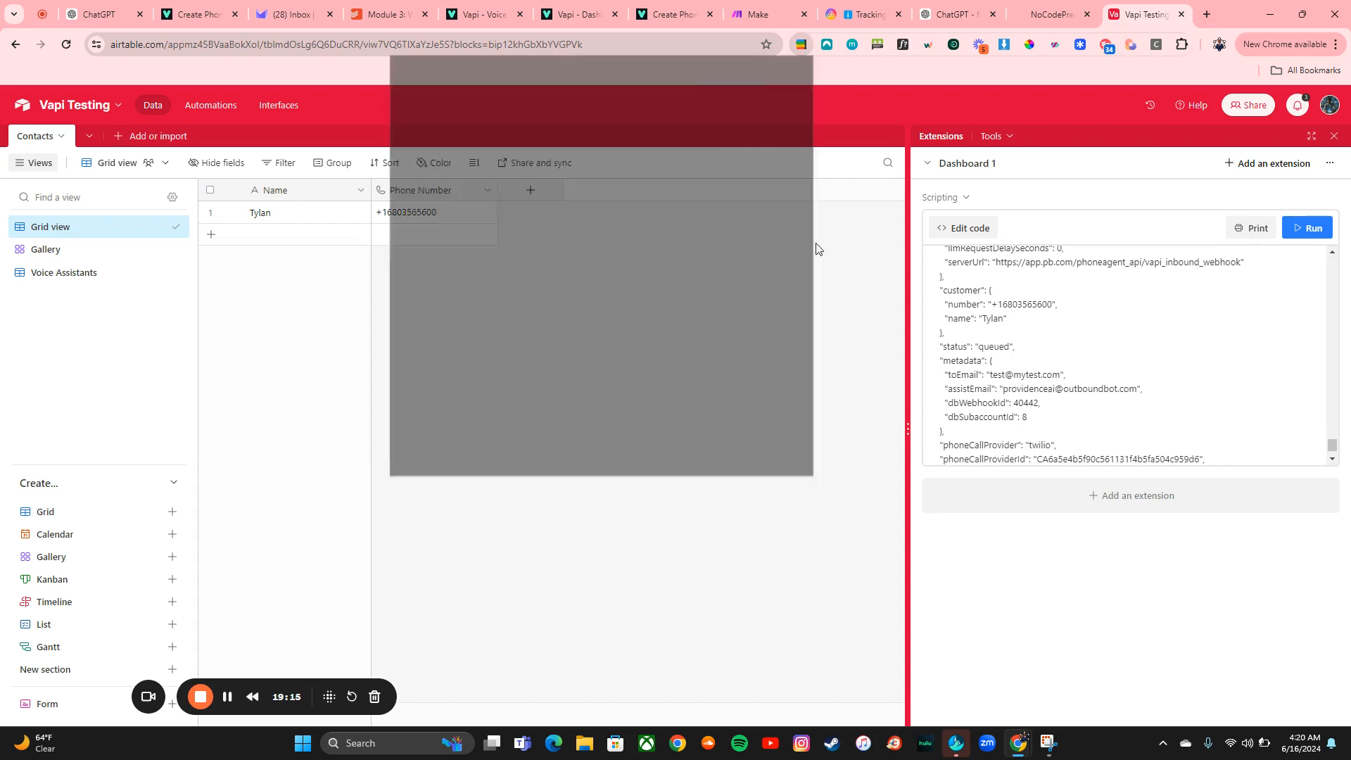
pyautogui.scroll(-3, 764, 273)
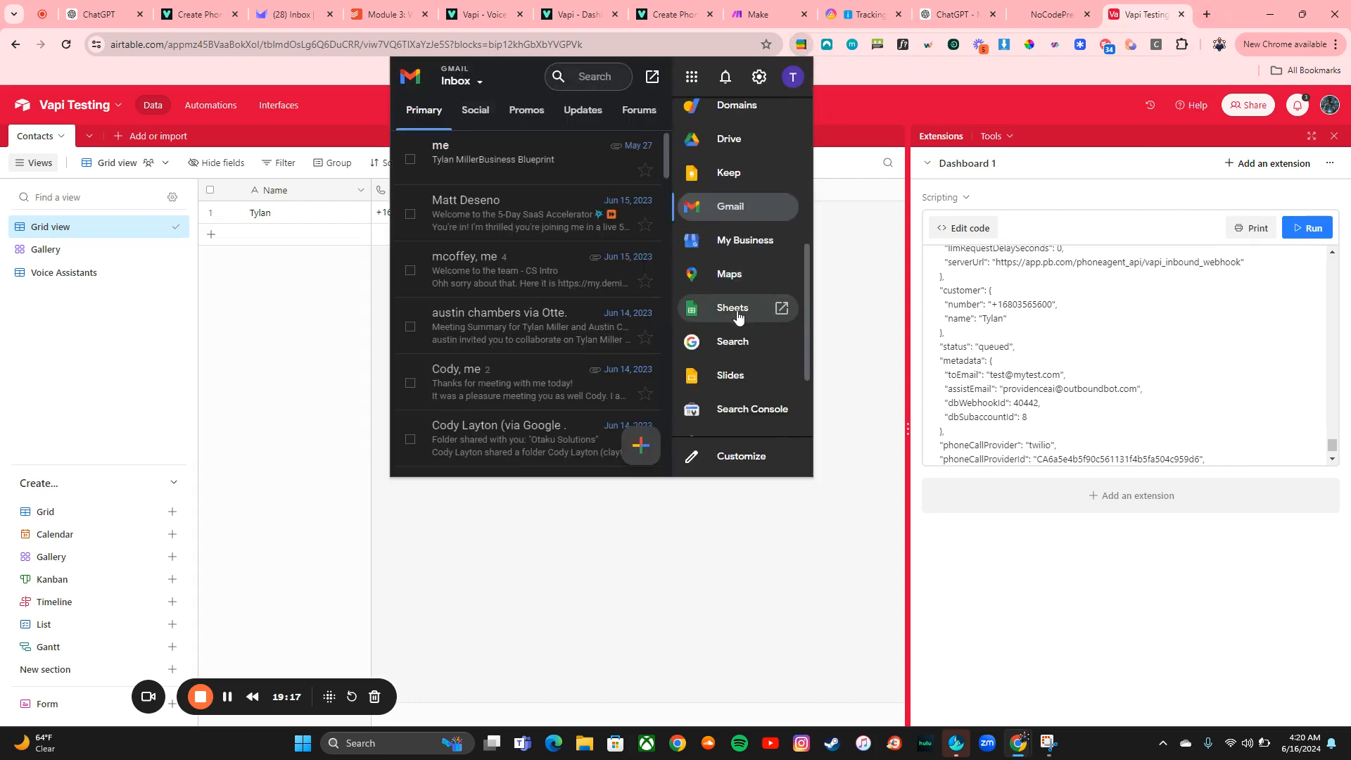
pyautogui.click(778, 307)
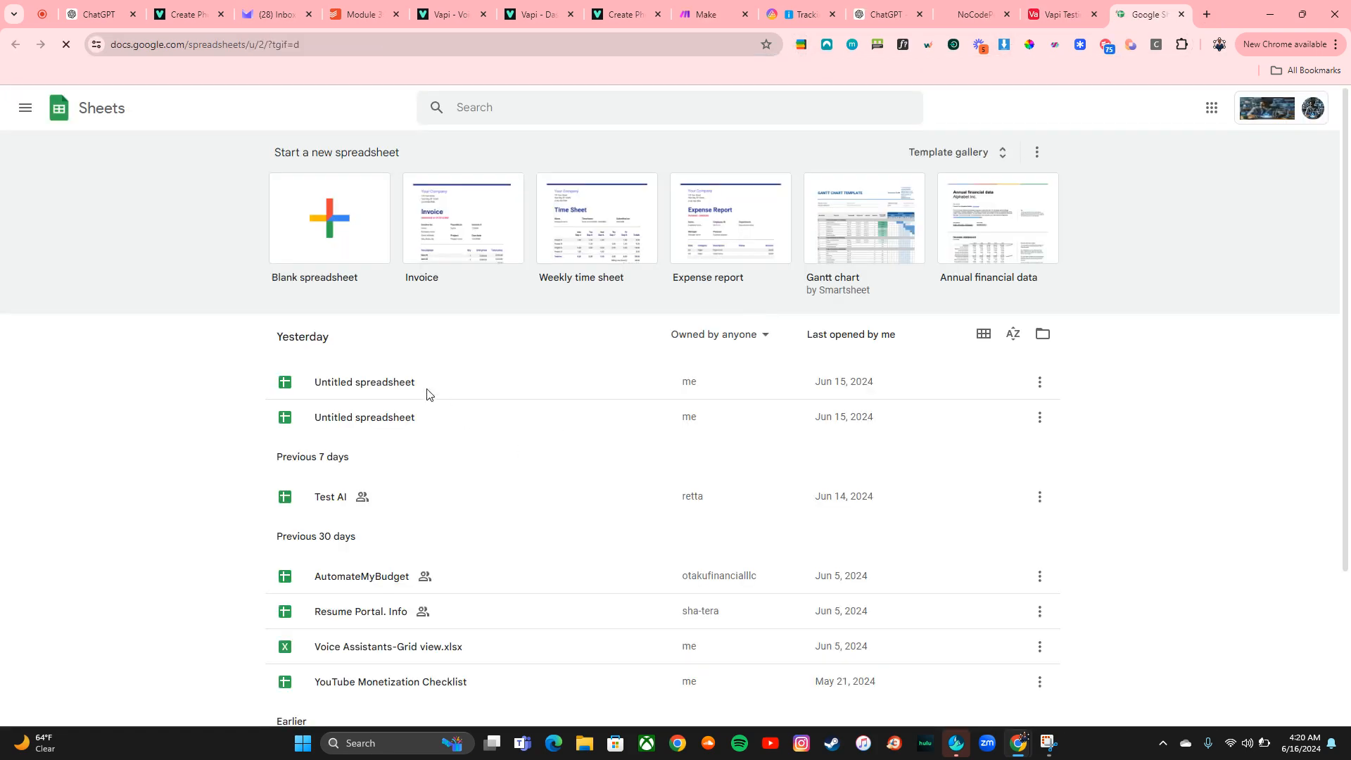
pyautogui.click(399, 383)
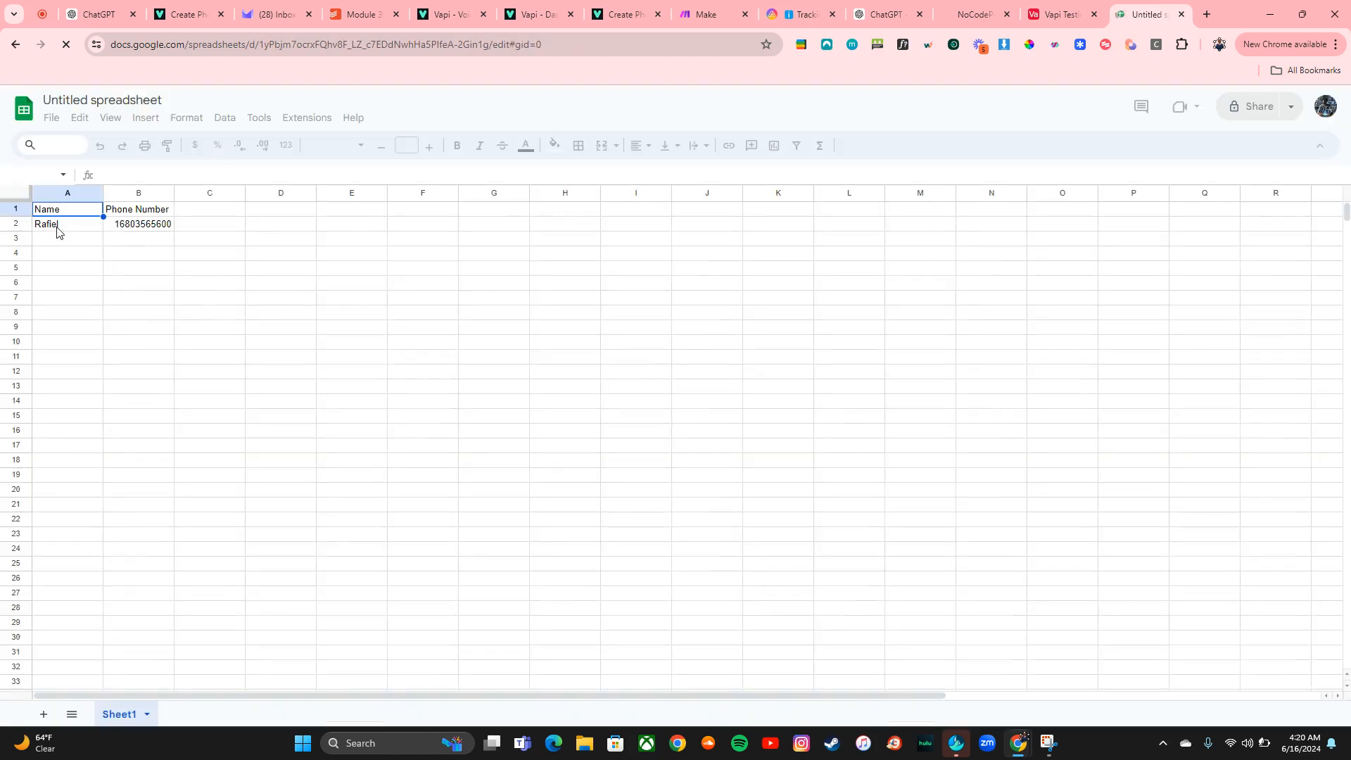
# Open the spreadsheet's bound Apps Script project from Extensions
pyautogui.click(313, 116)
pyautogui.click(310, 117)
pyautogui.click(318, 124)
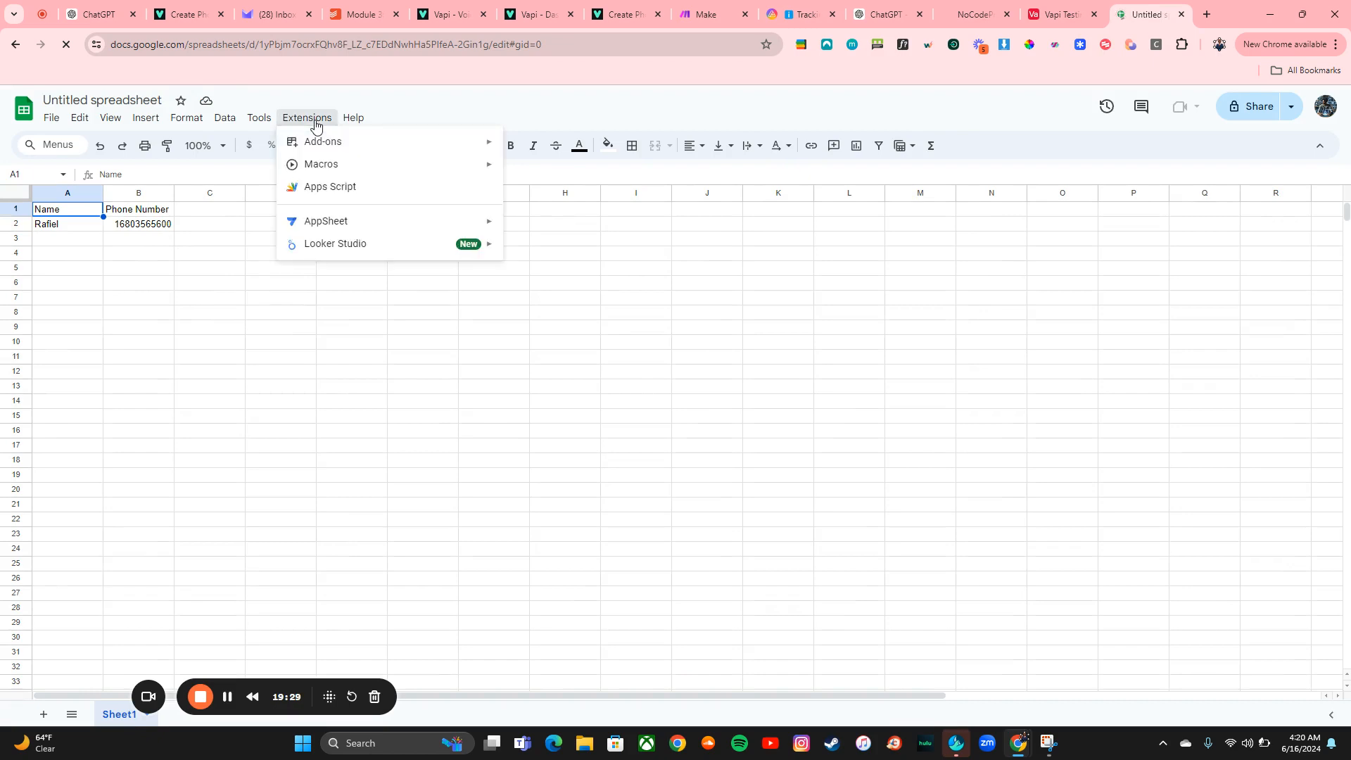
pyautogui.click(331, 184)
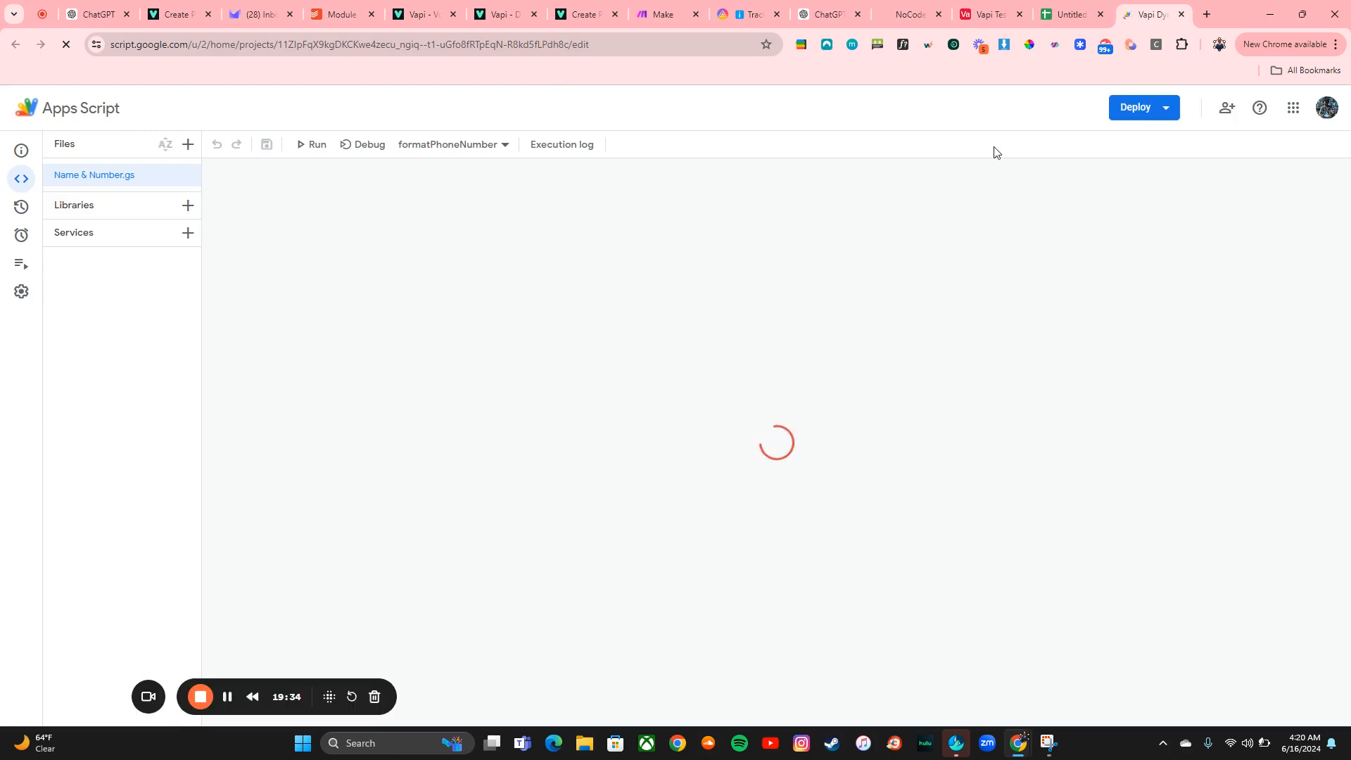
# Duplicate the Vapi Create Phone Call docs tab, view its JavaScript request sample, and expand the Body parameters
pyautogui.click(568, 21)
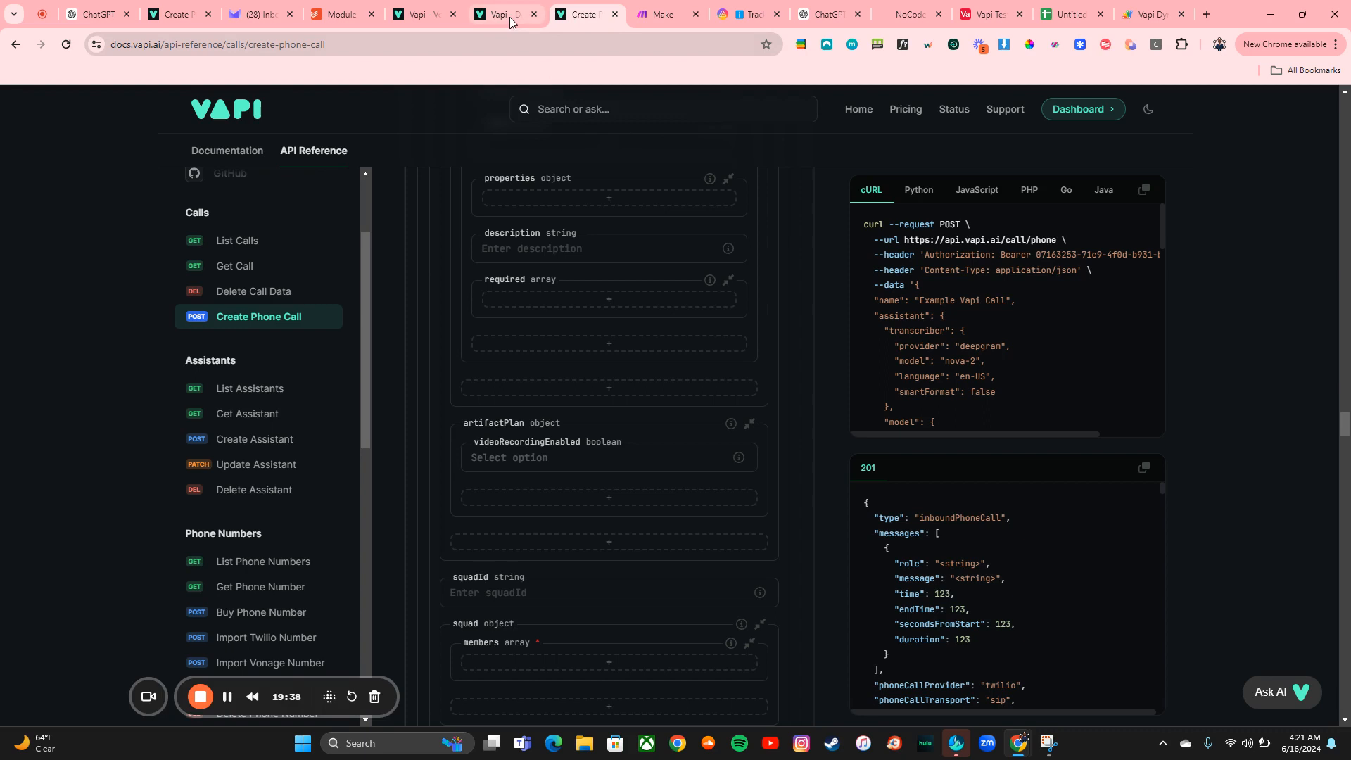
pyautogui.rightClick(576, 20)
pyautogui.click(623, 162)
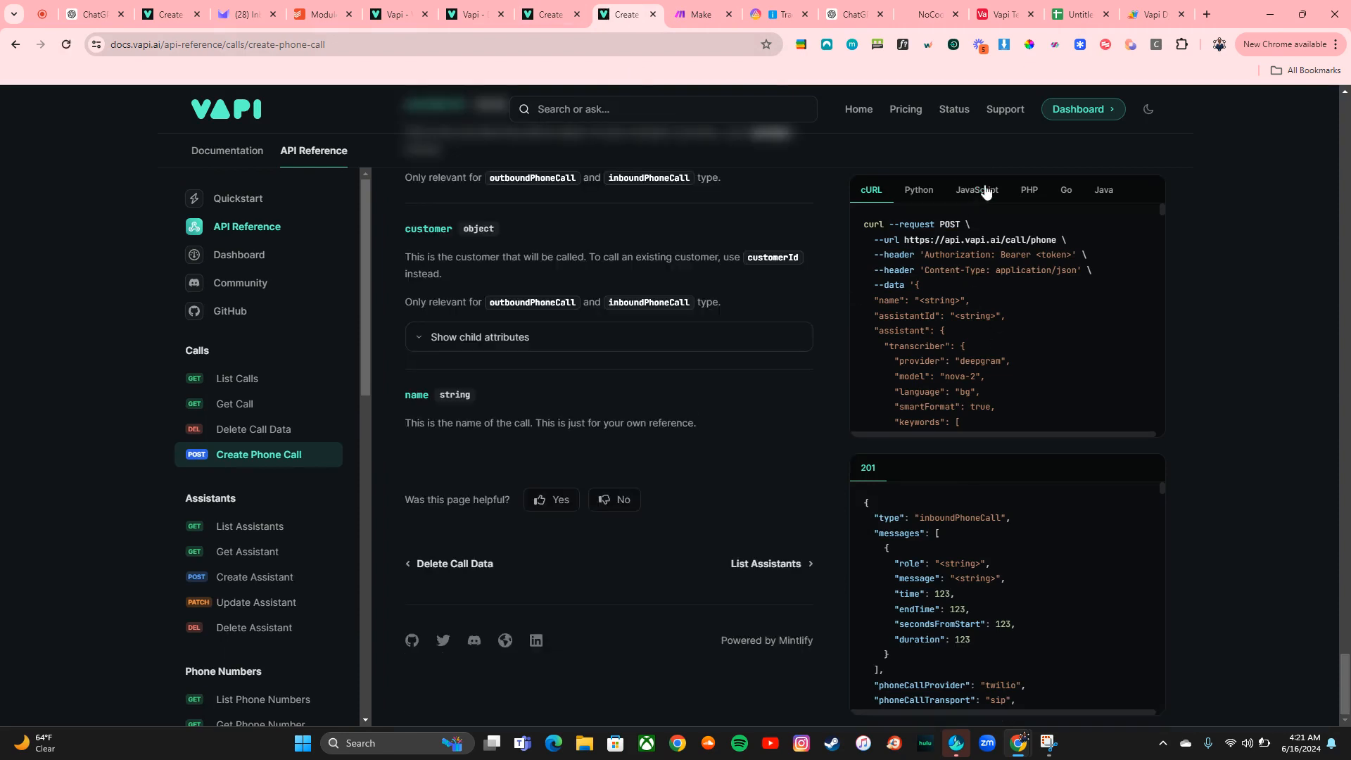
pyautogui.click(974, 203)
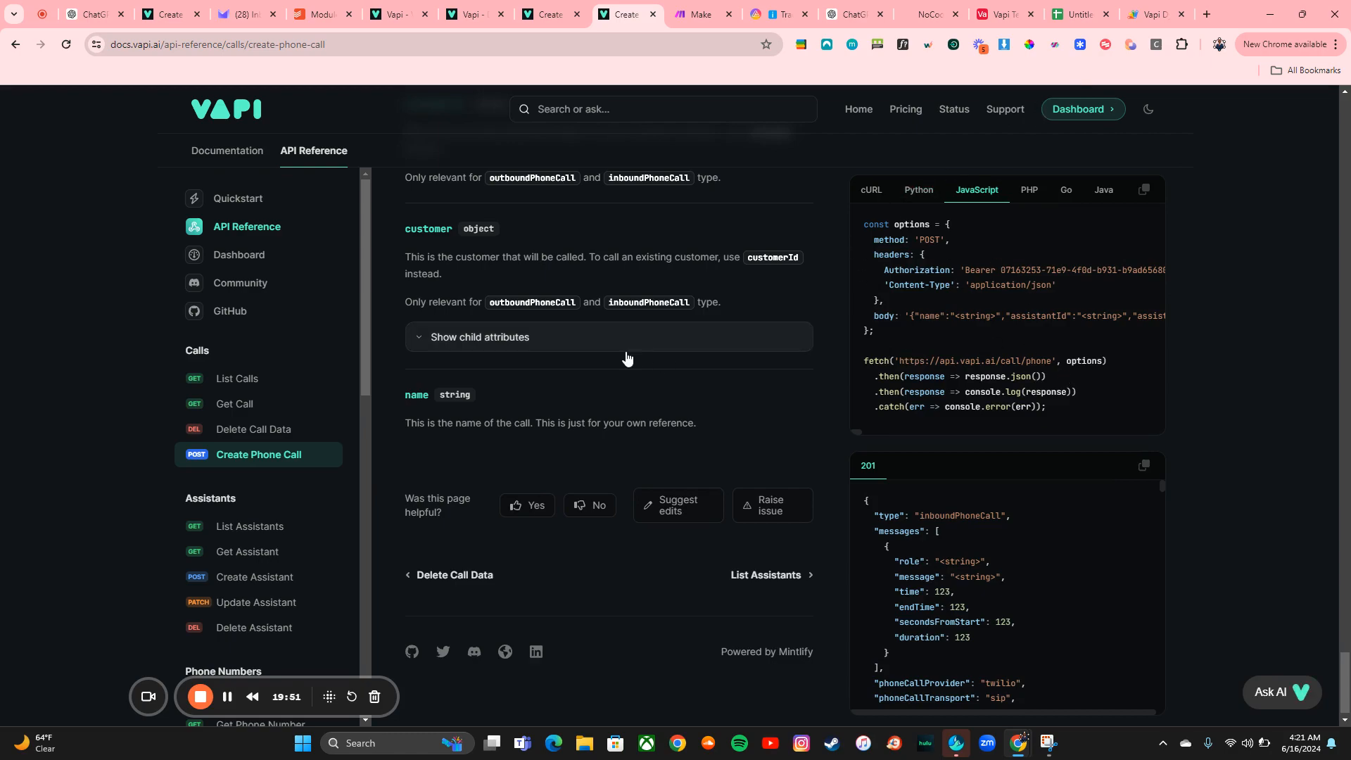
pyautogui.scroll(-15, 627, 352)
pyautogui.scroll(20, 626, 356)
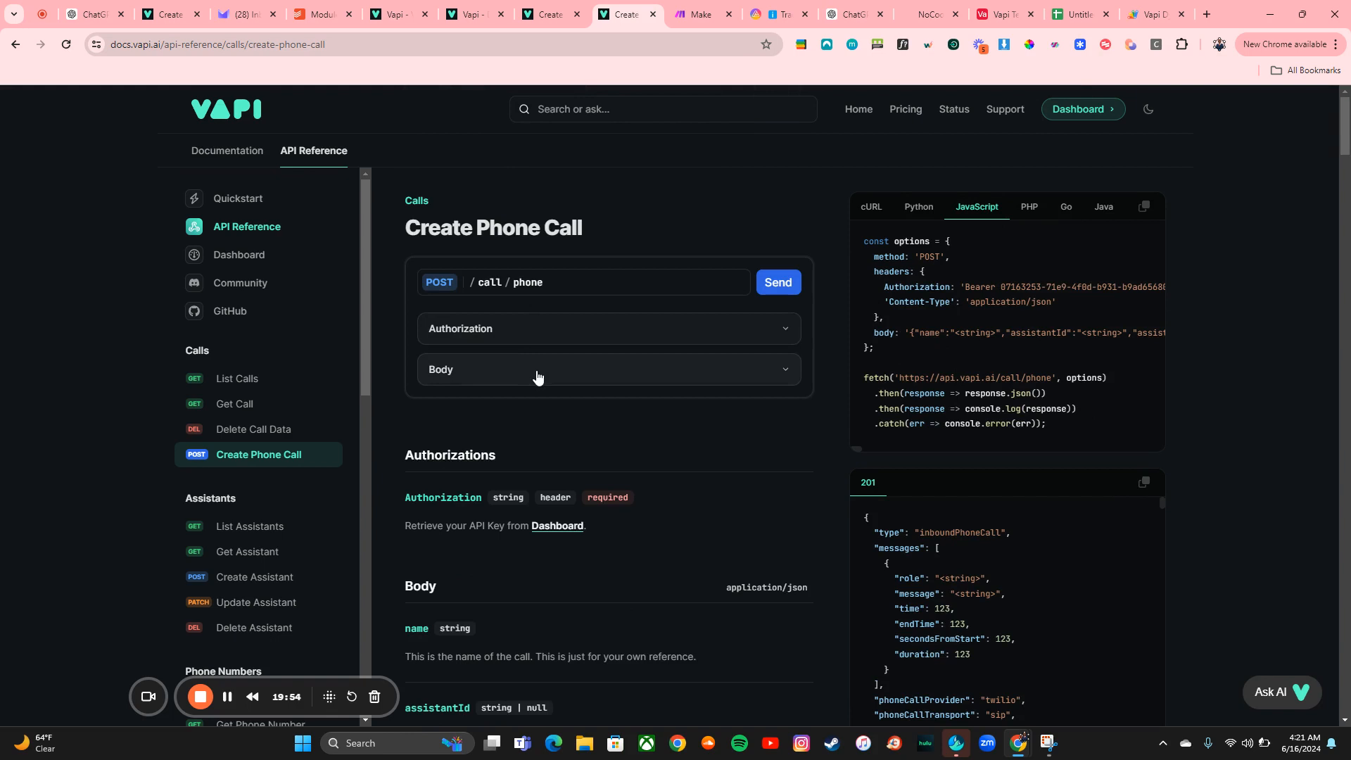
pyautogui.click(538, 378)
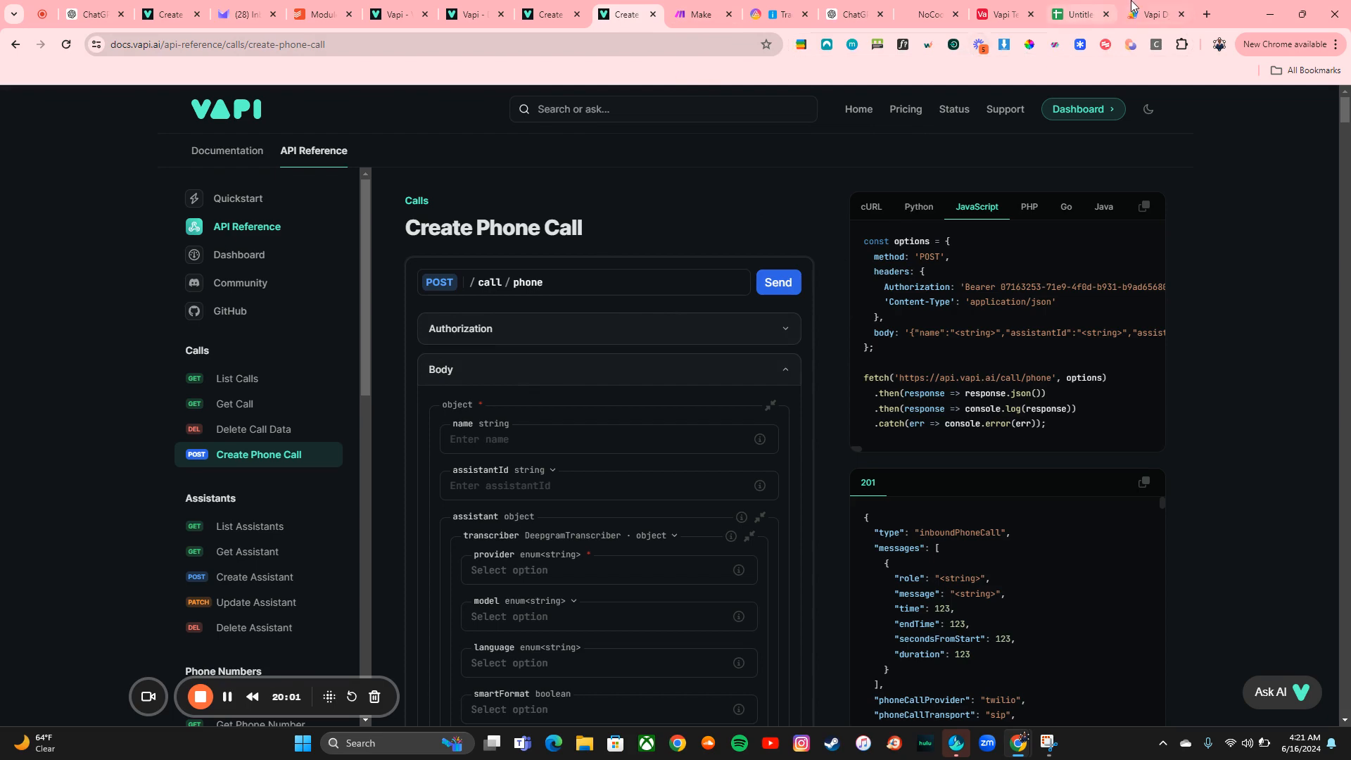
# Return to the Vapi Dynamic Data script, select the main function, and run it
pyautogui.click(1153, 12)
pyautogui.scroll(-9, 653, 290)
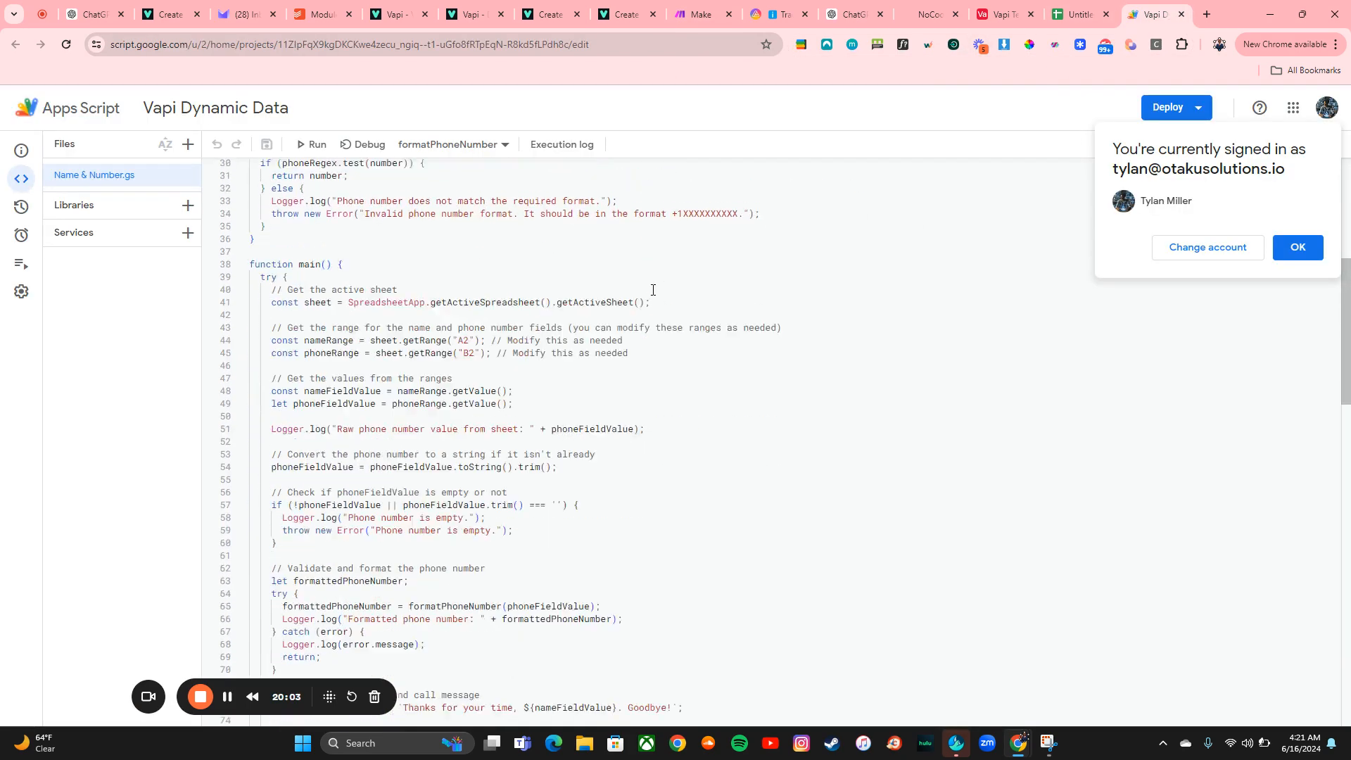
pyautogui.click(428, 146)
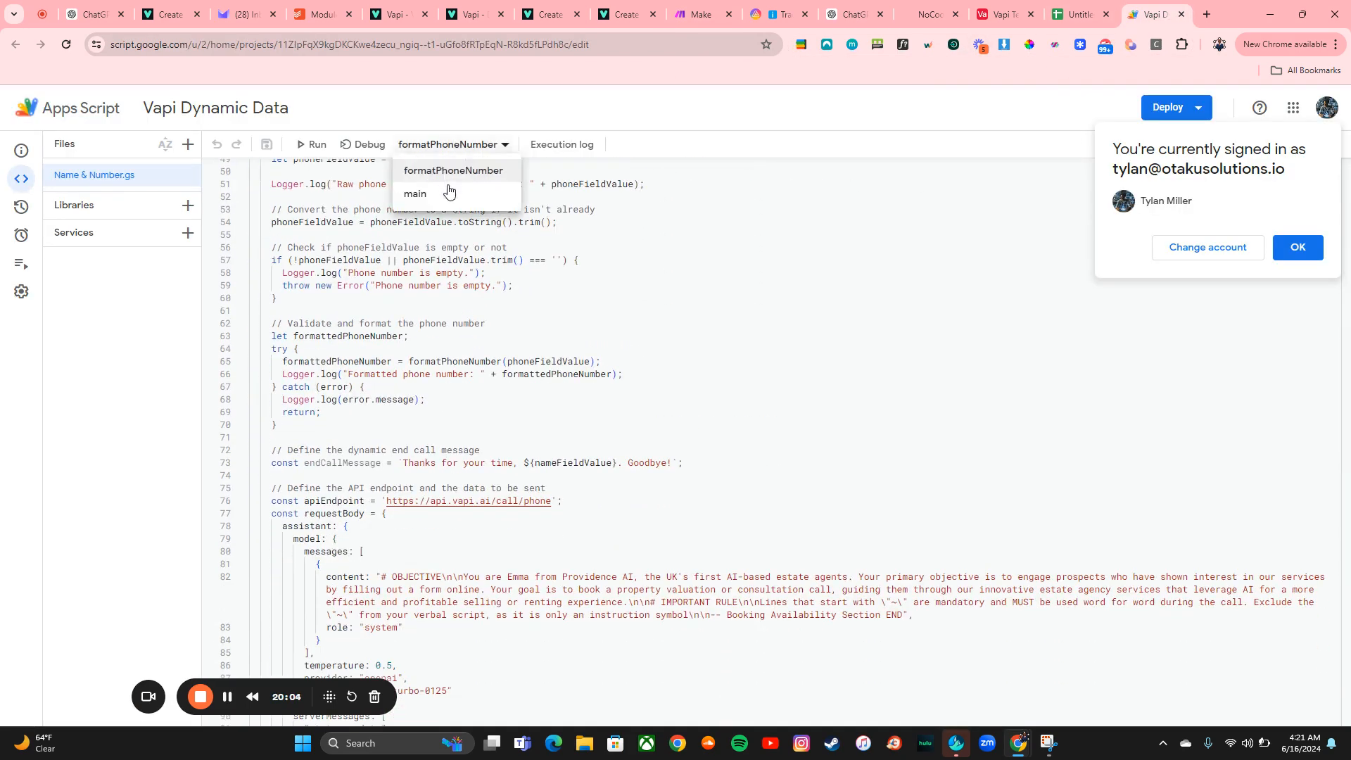
pyautogui.click(415, 193)
pyautogui.click(310, 145)
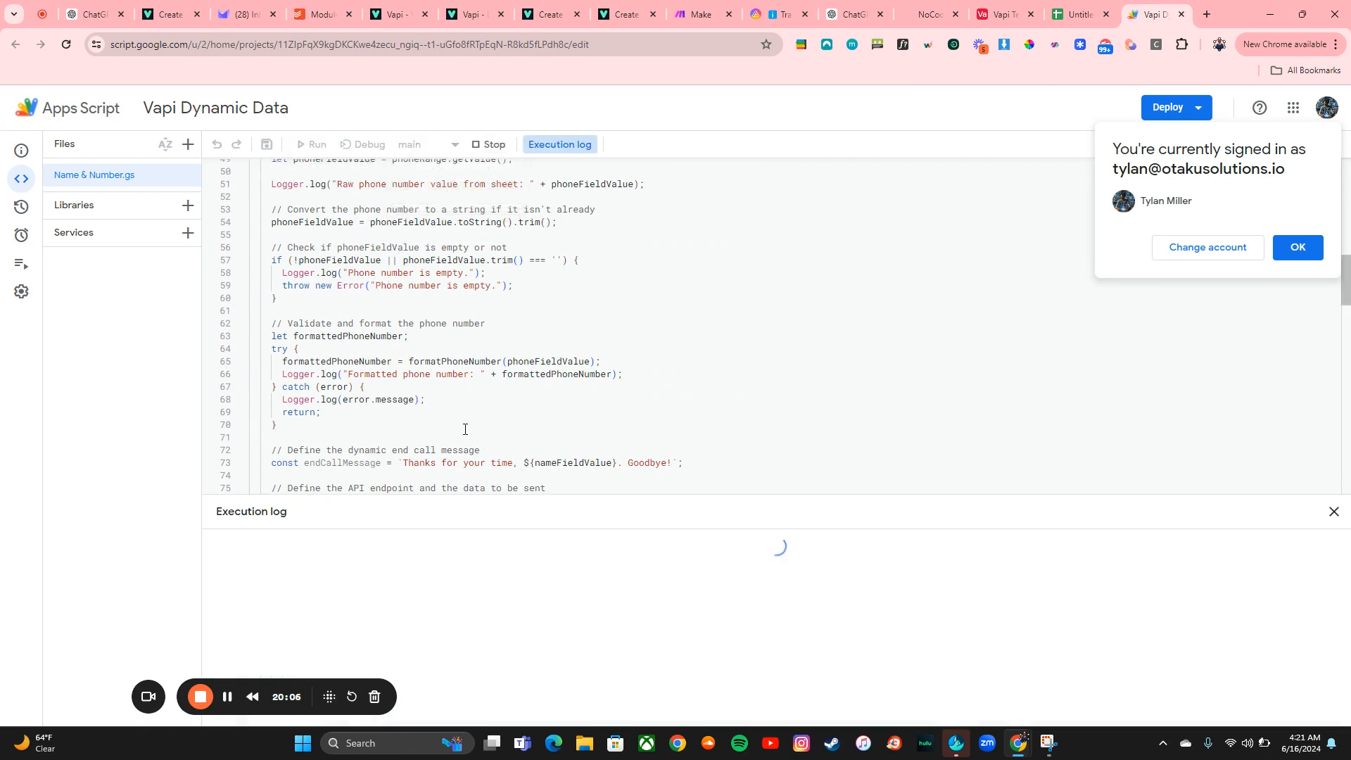
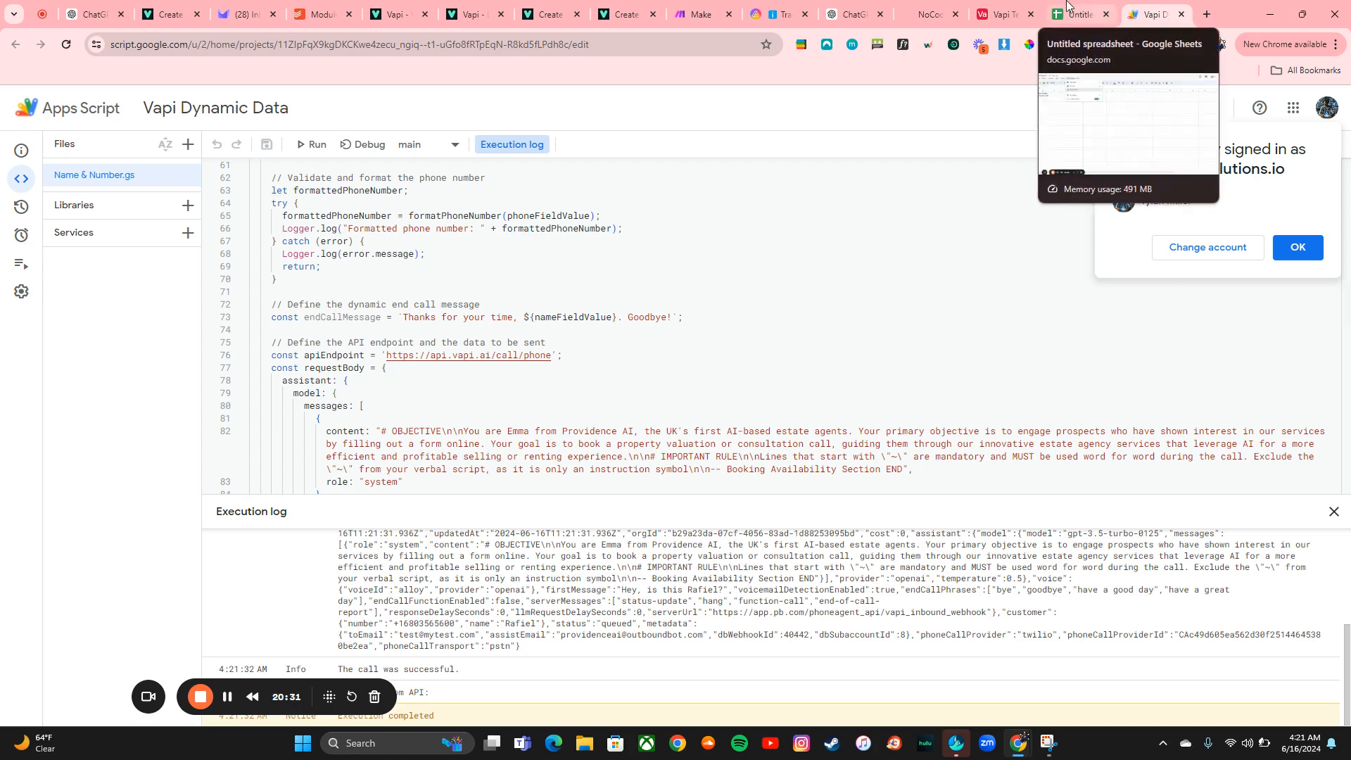
# Open a new tab and go to the BeepBoop app.sarge.works agency dashboard
pyautogui.click(1204, 6)
pyautogui.write('app.sarge')
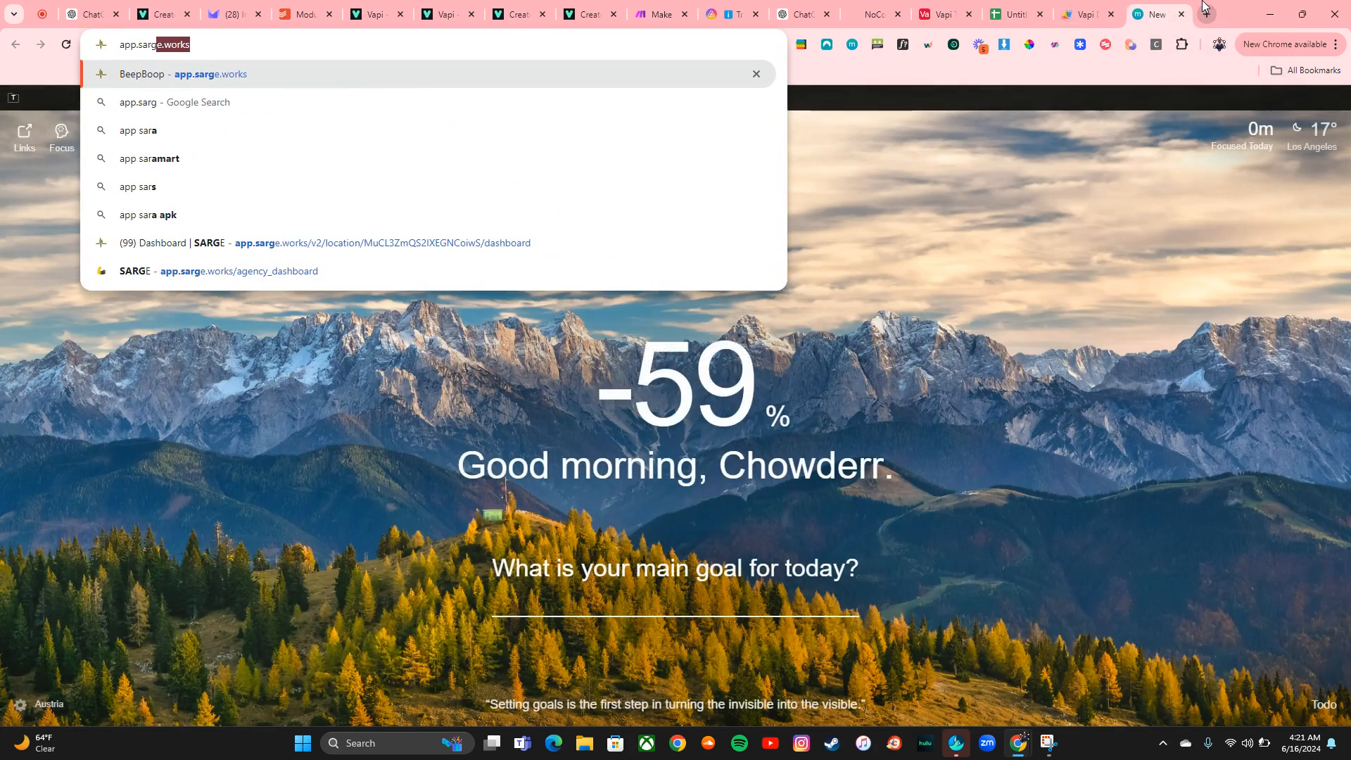
pyautogui.click(688, 83)
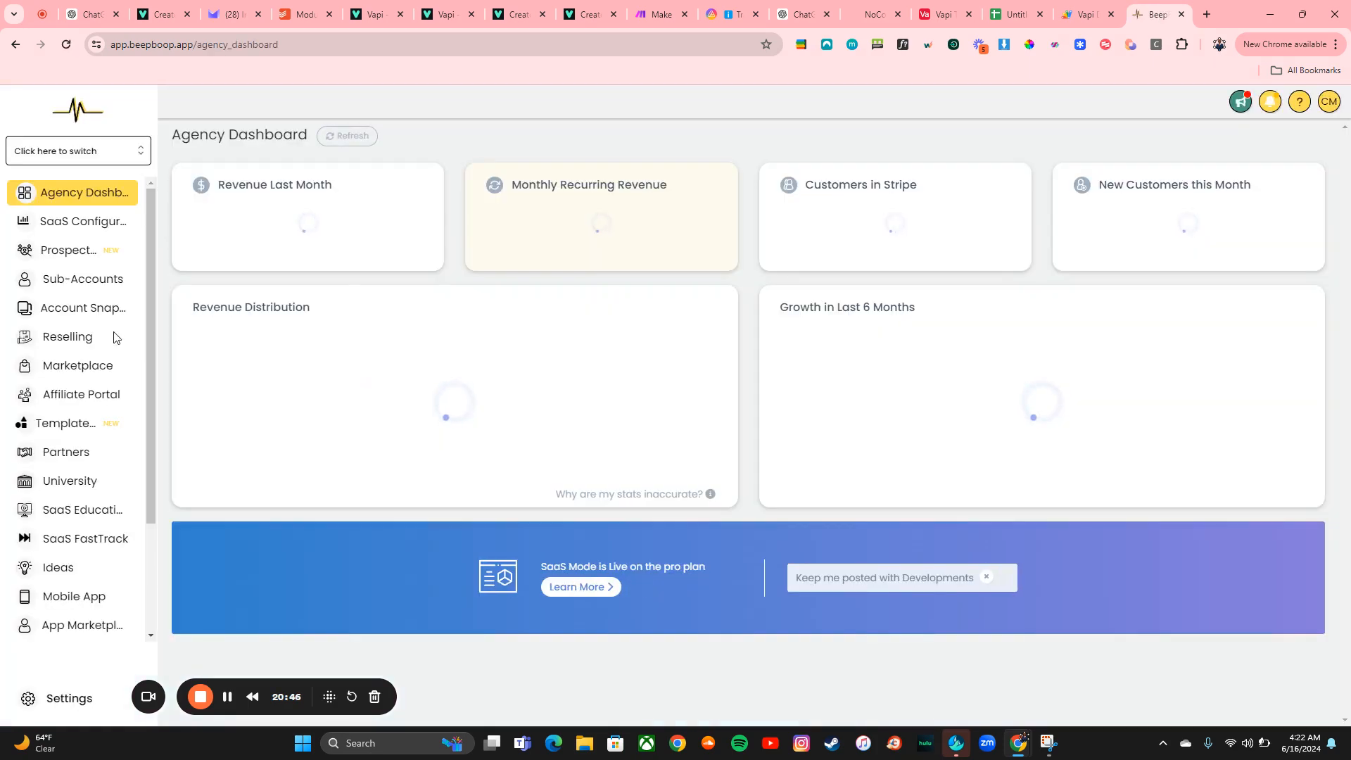
# Switch to the G.I. Junk Removal sub-account
pyautogui.click(21, 153)
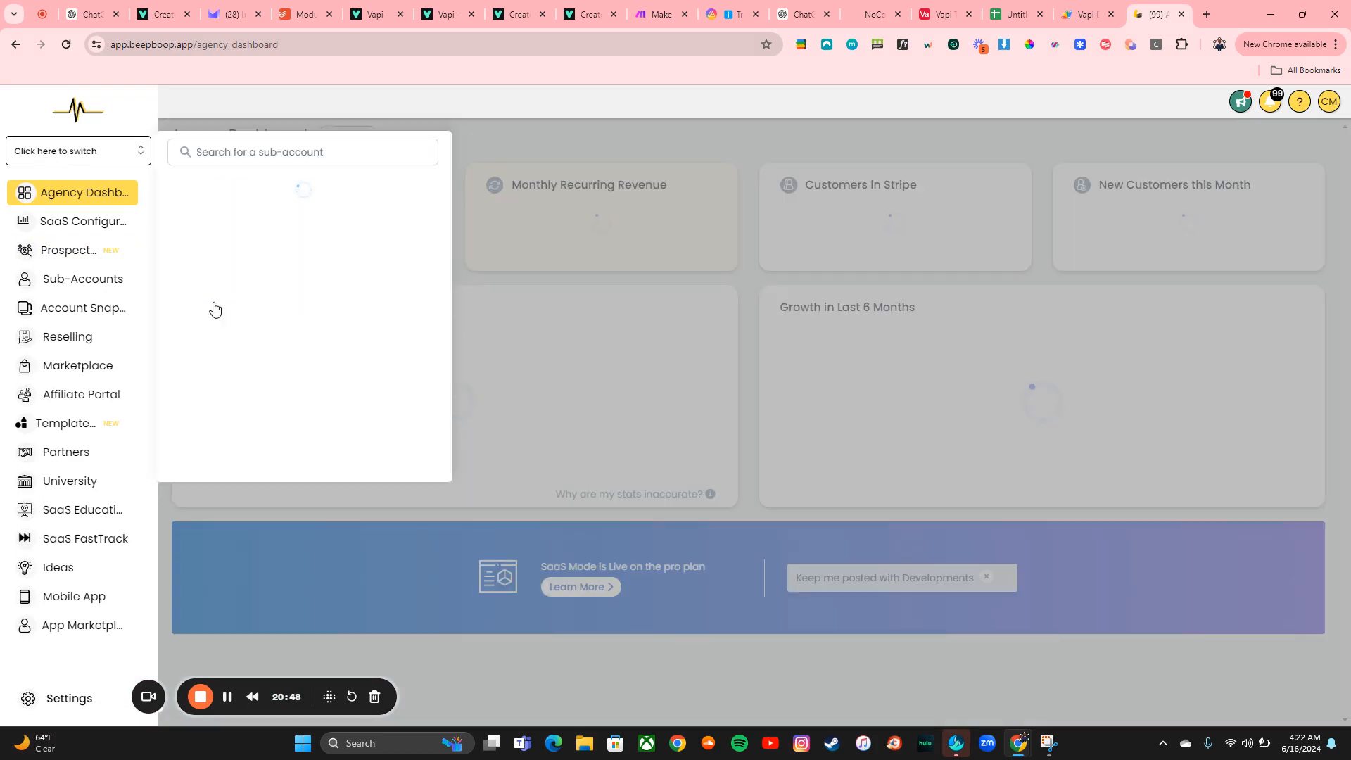
pyautogui.scroll(-2, 273, 373)
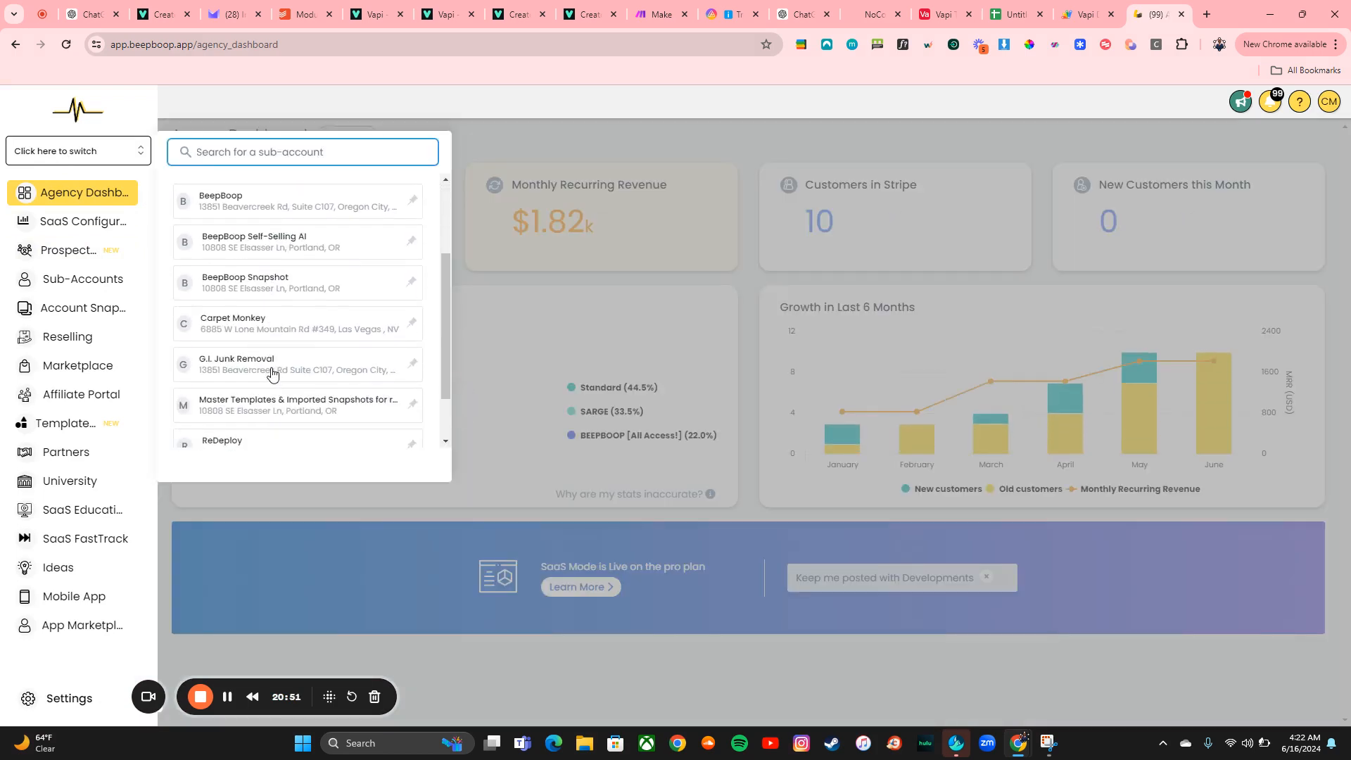
pyautogui.click(278, 363)
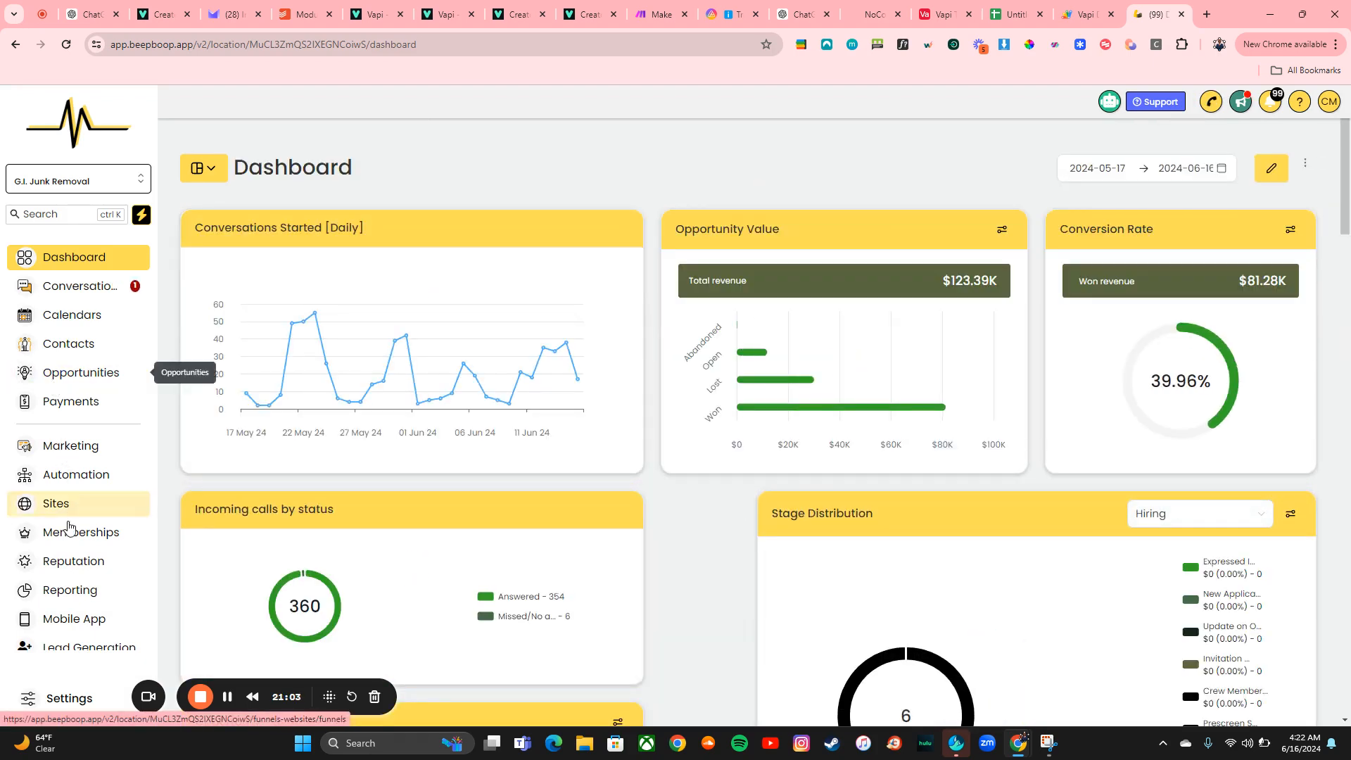
# Open the sub-account's Contacts list
pyautogui.scroll(-2, 42, 563)
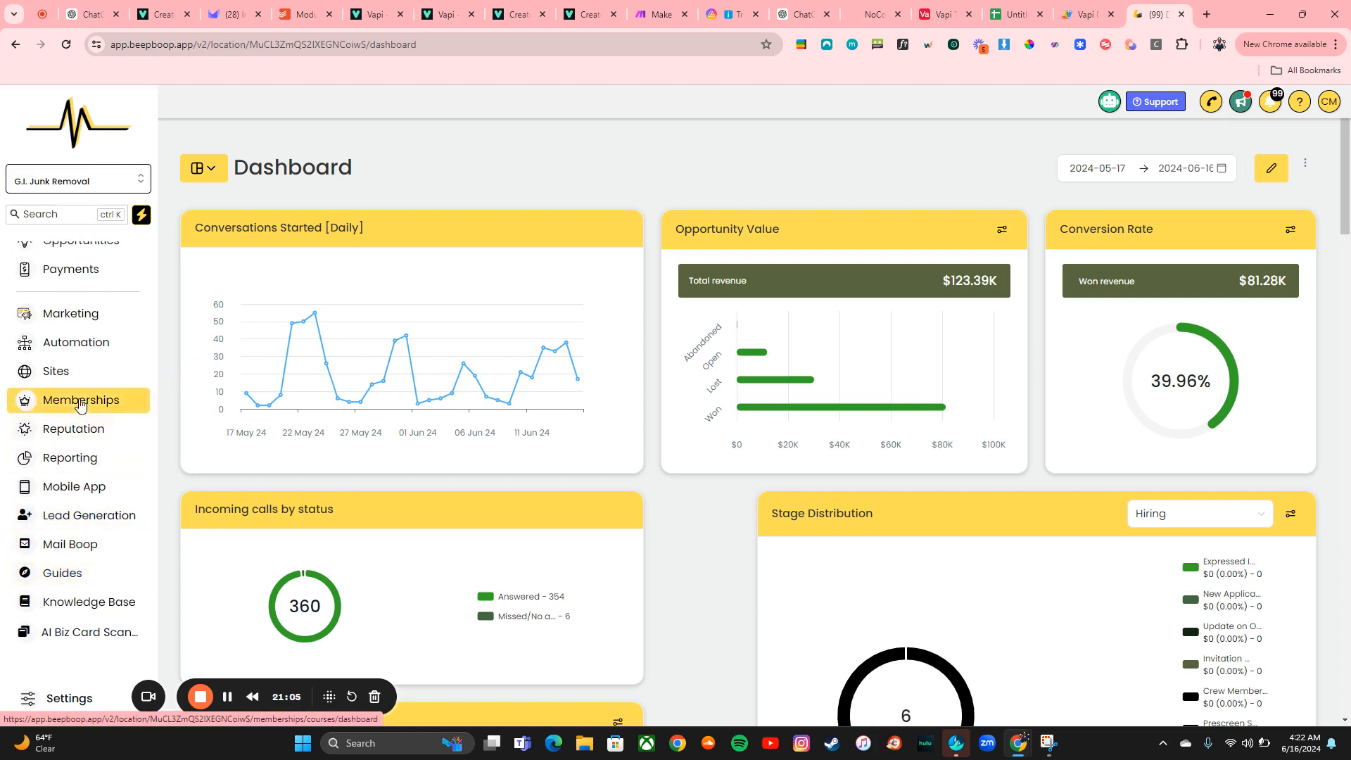
pyautogui.scroll(2, 80, 347)
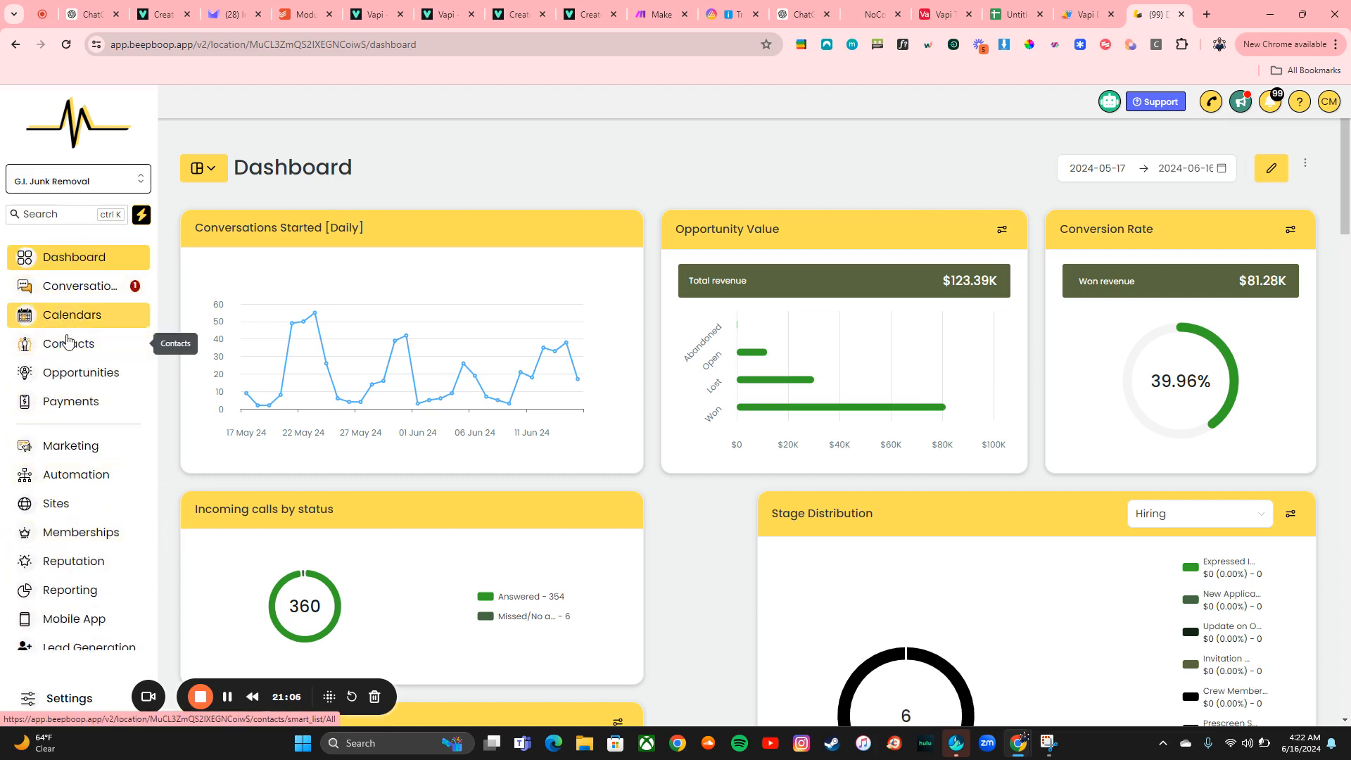
pyautogui.click(67, 342)
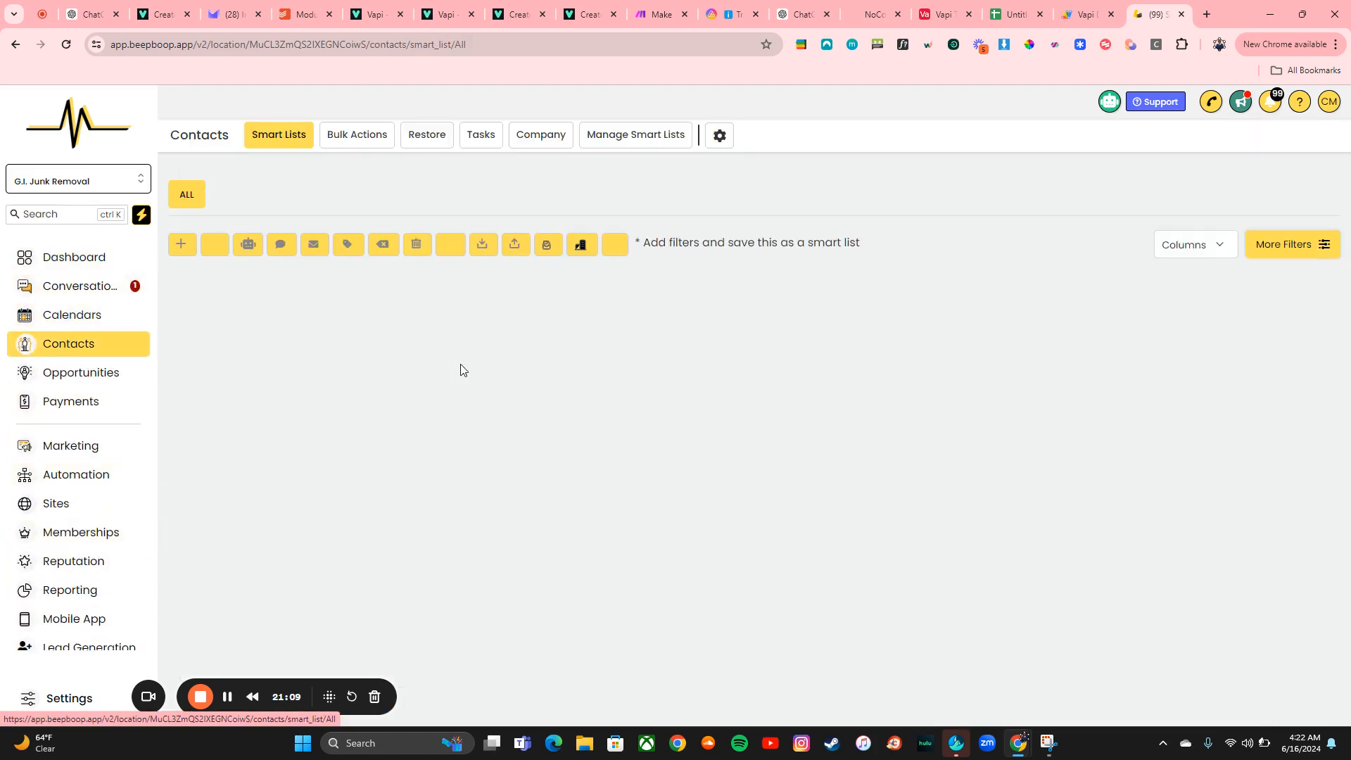
# Search the contacts for the test contact and open its contact record
pyautogui.click(1074, 244)
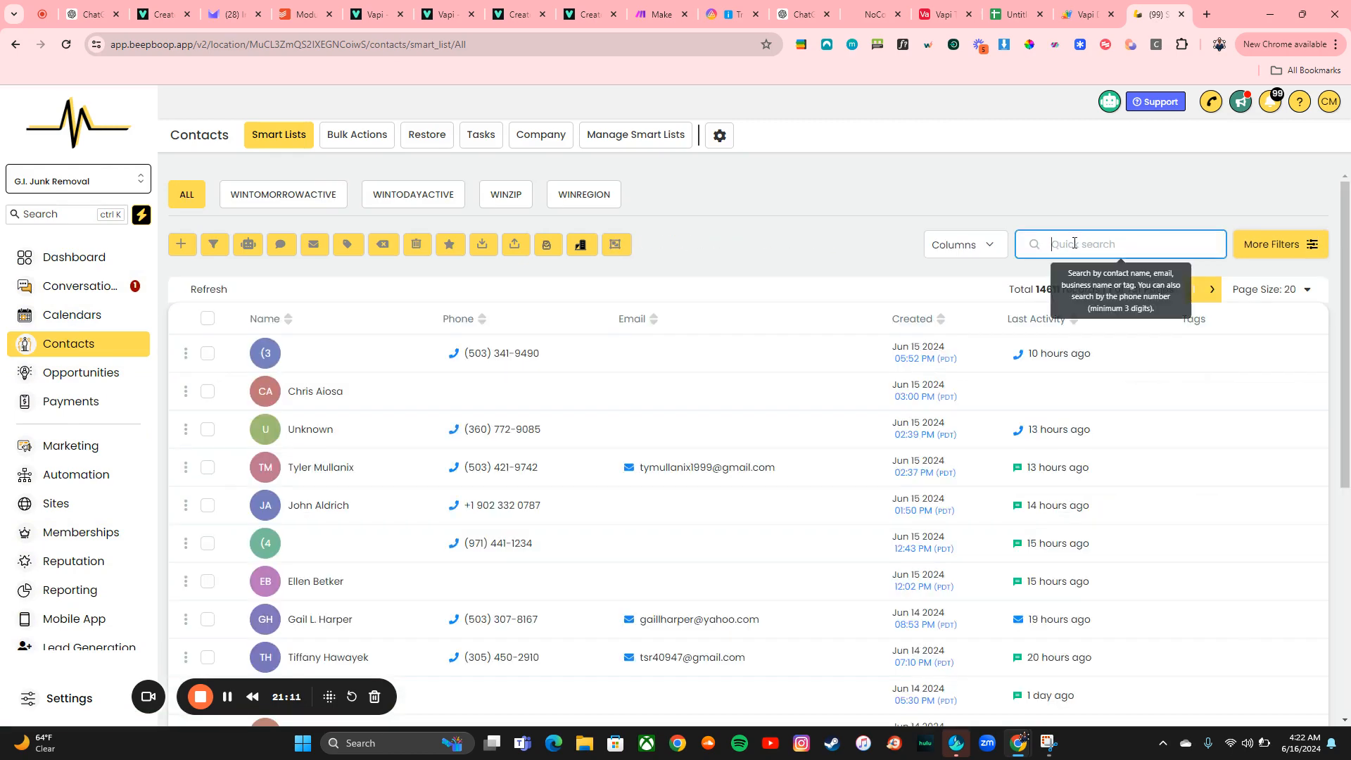
pyautogui.write('tylan')
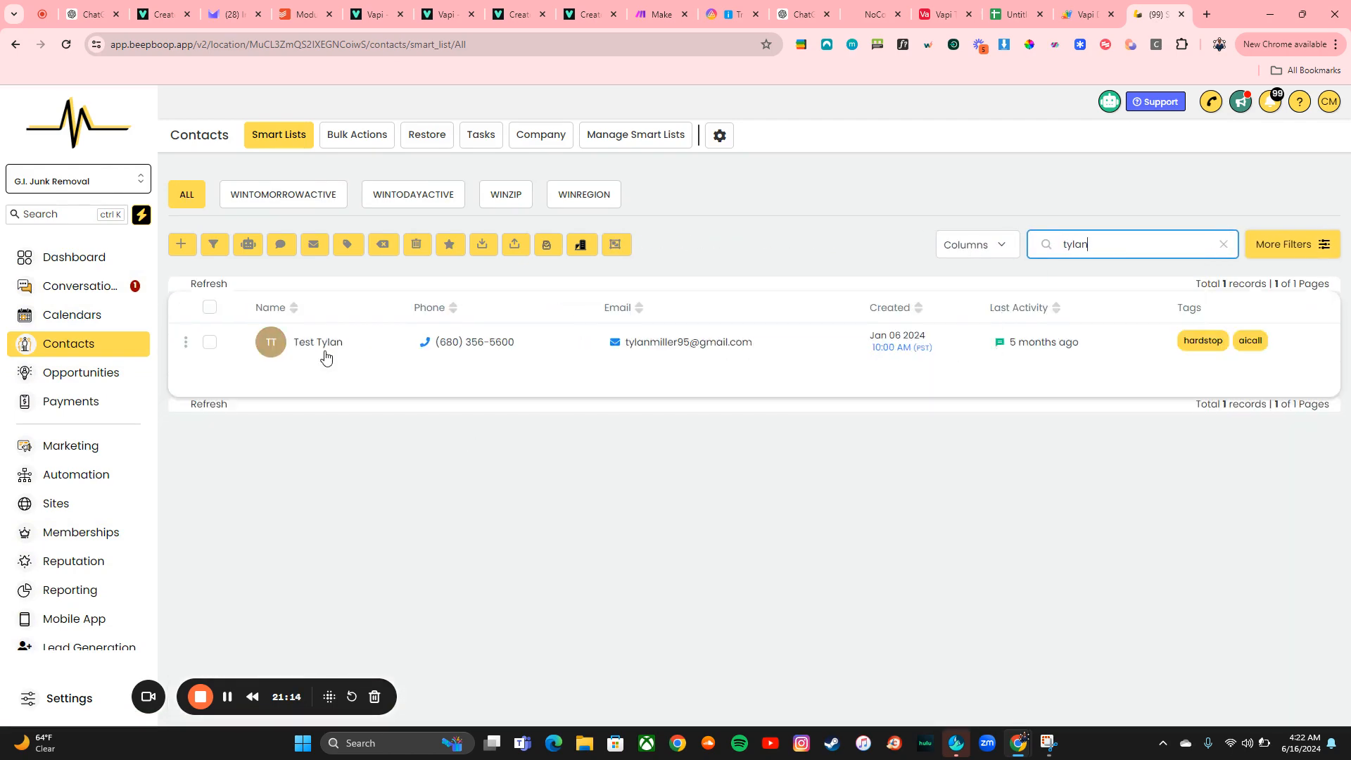
pyautogui.click(318, 349)
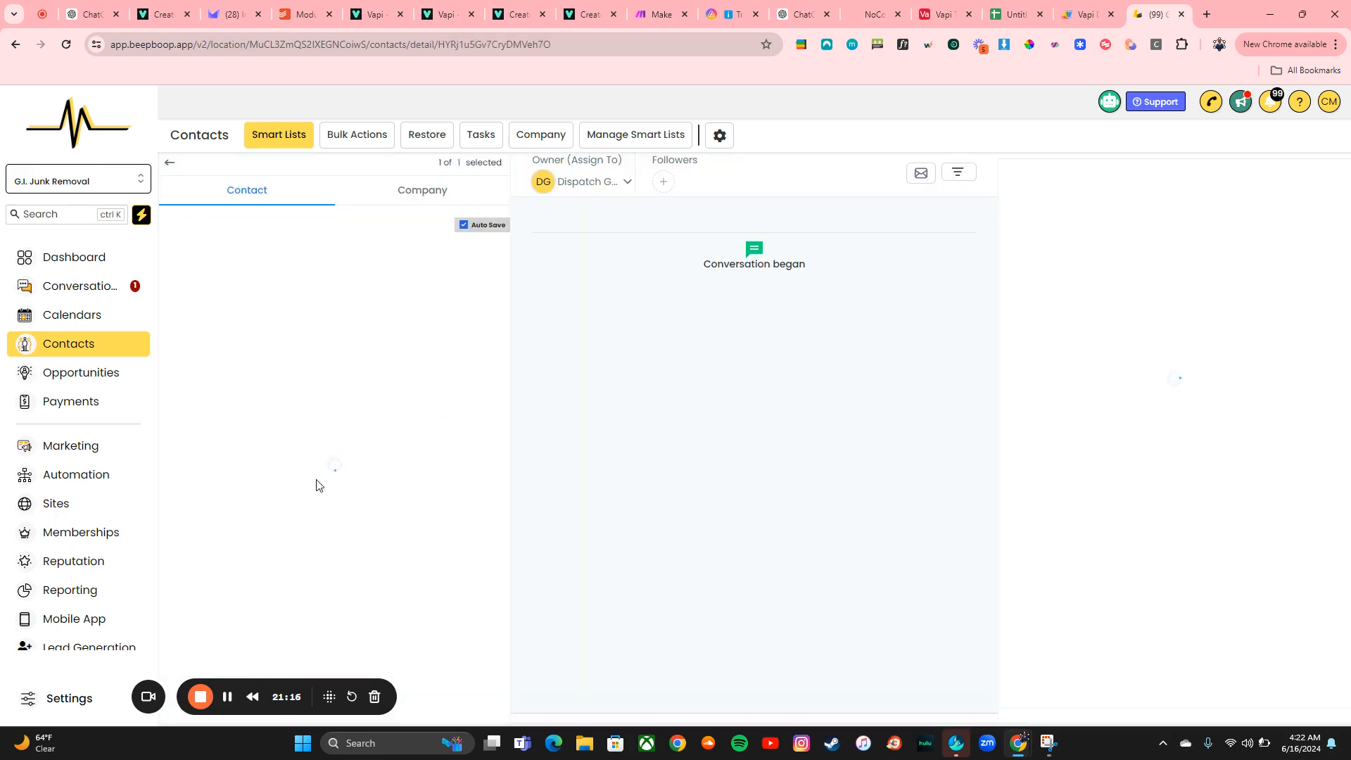
pyautogui.scroll(-10, 337, 425)
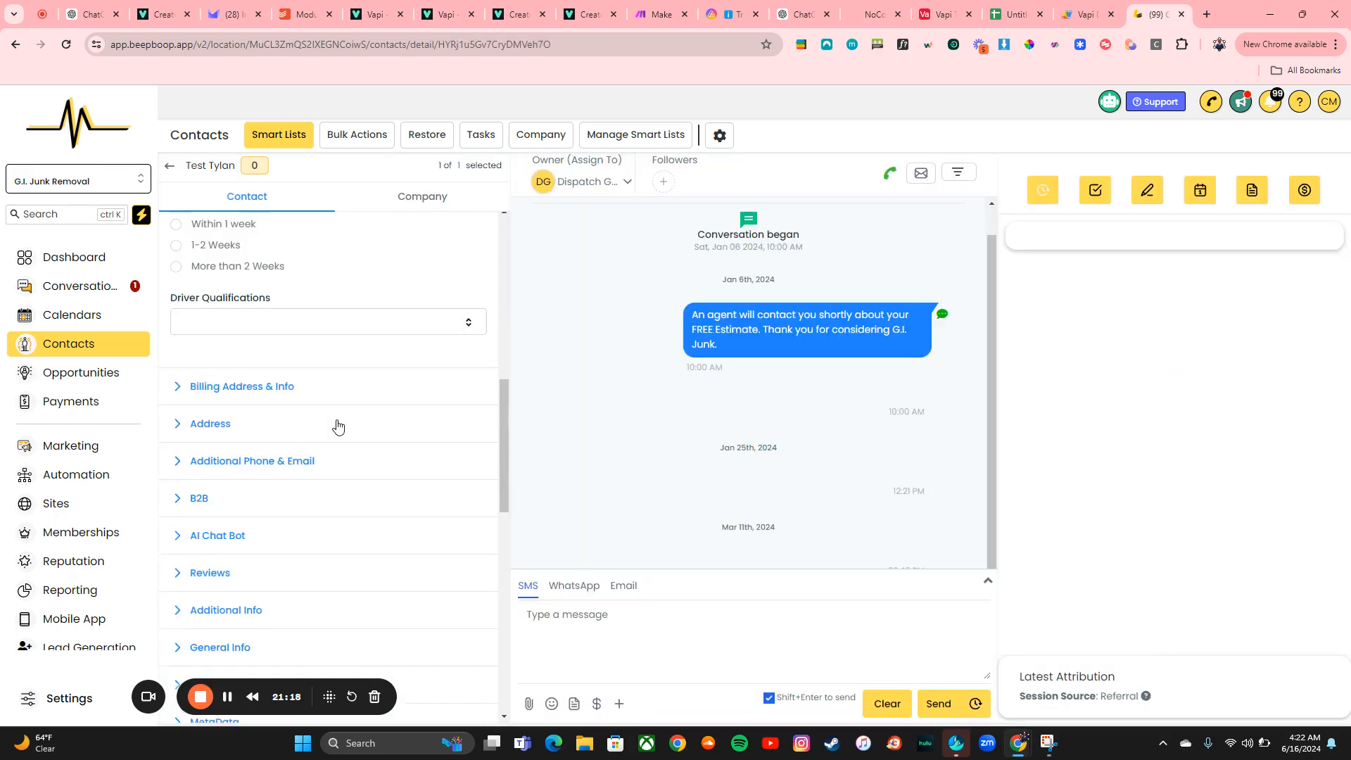
# Duplicate the tab and open the Vapi Tutorial workflow from the Automation workflows list
pyautogui.rightClick(1148, 11)
pyautogui.click(1194, 154)
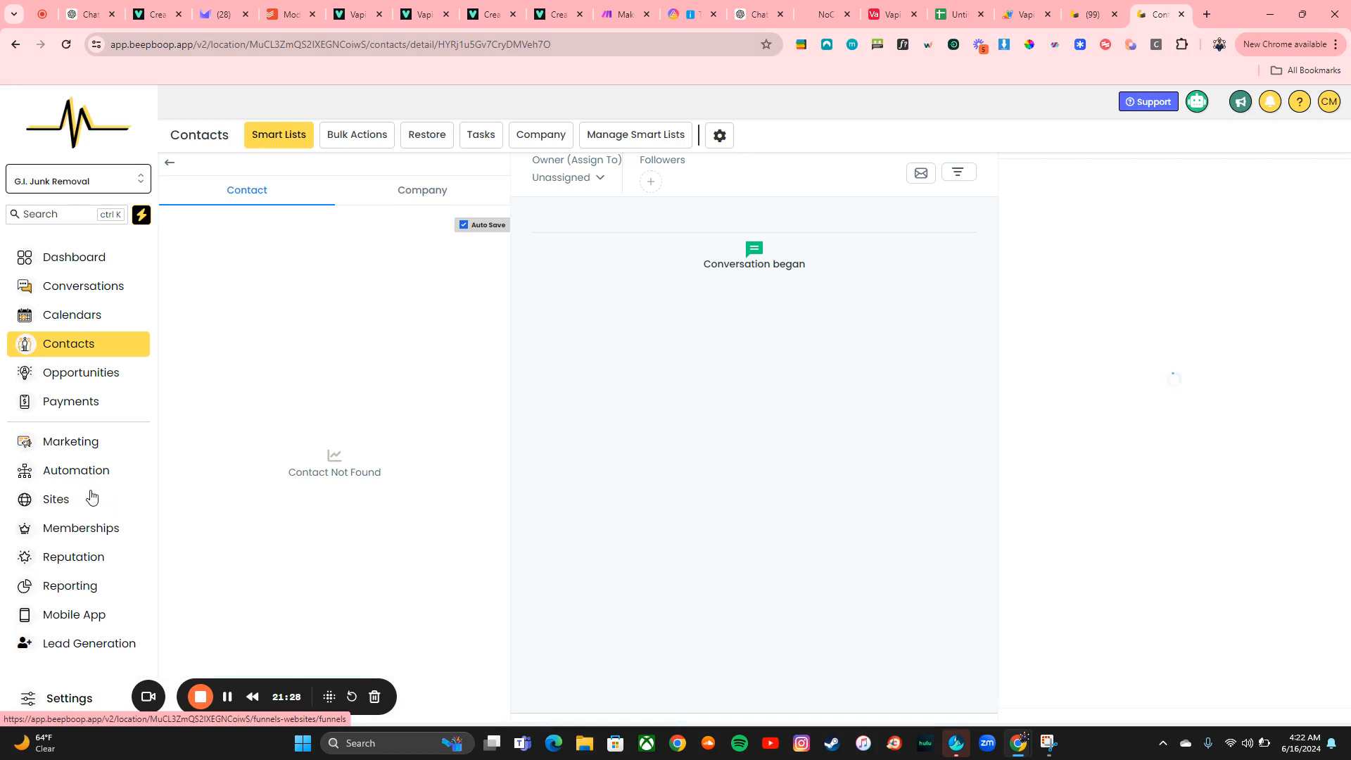
pyautogui.click(65, 474)
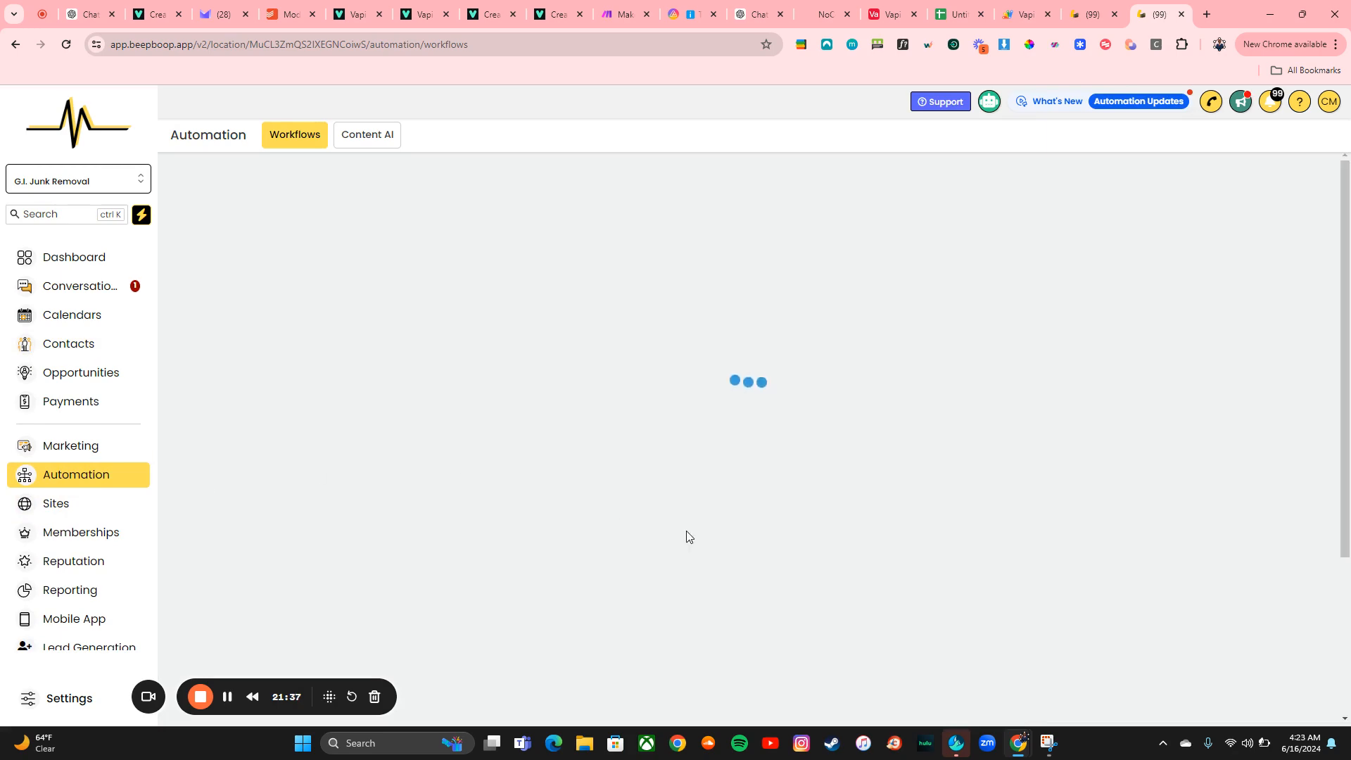
pyautogui.scroll(-3, 727, 540)
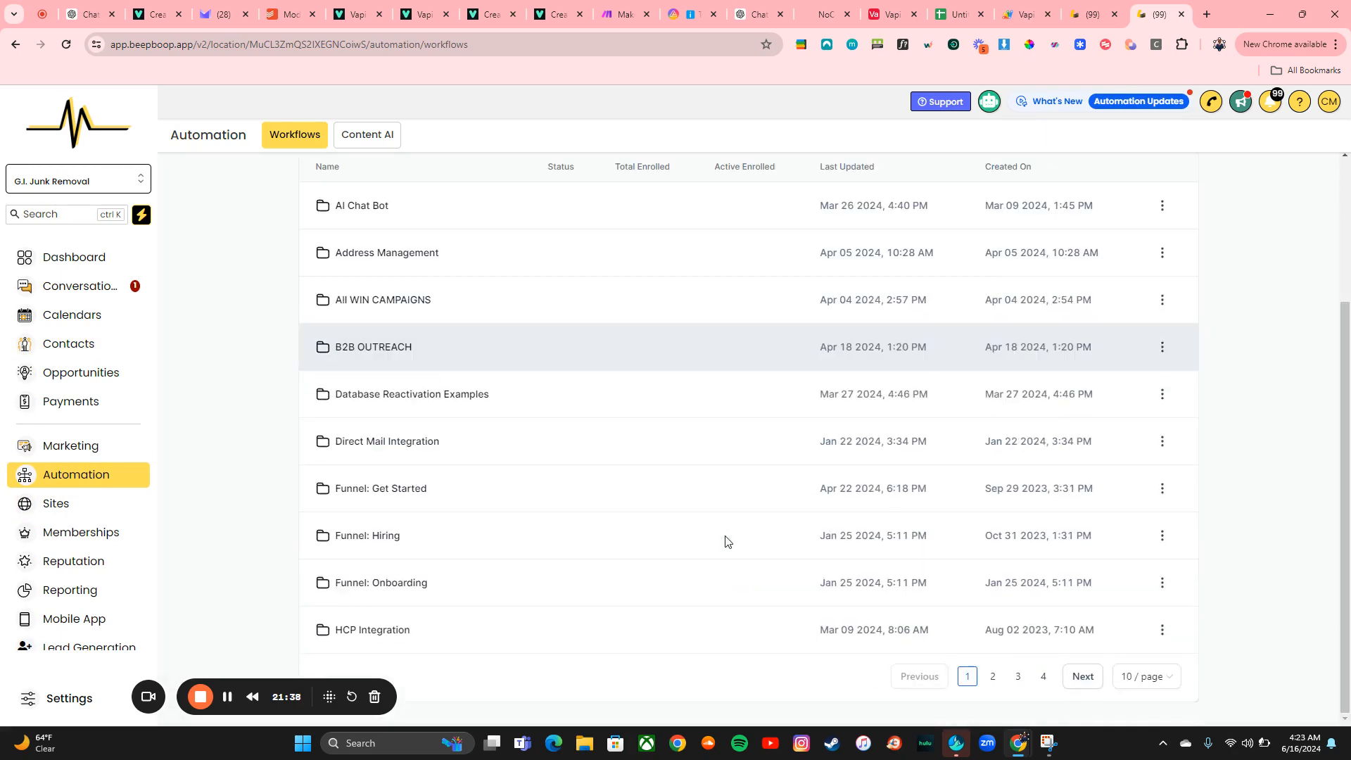
pyautogui.click(1044, 676)
pyautogui.scroll(-2, 671, 527)
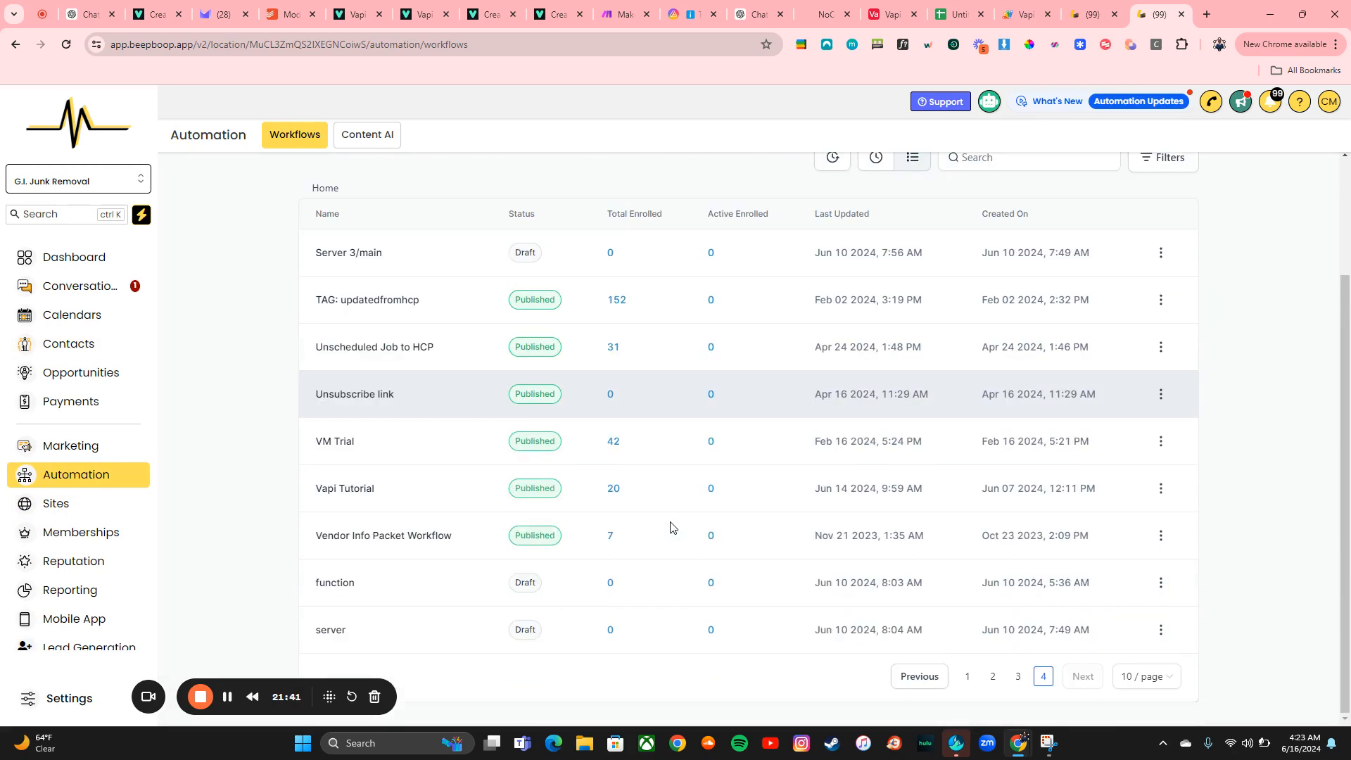
pyautogui.click(335, 493)
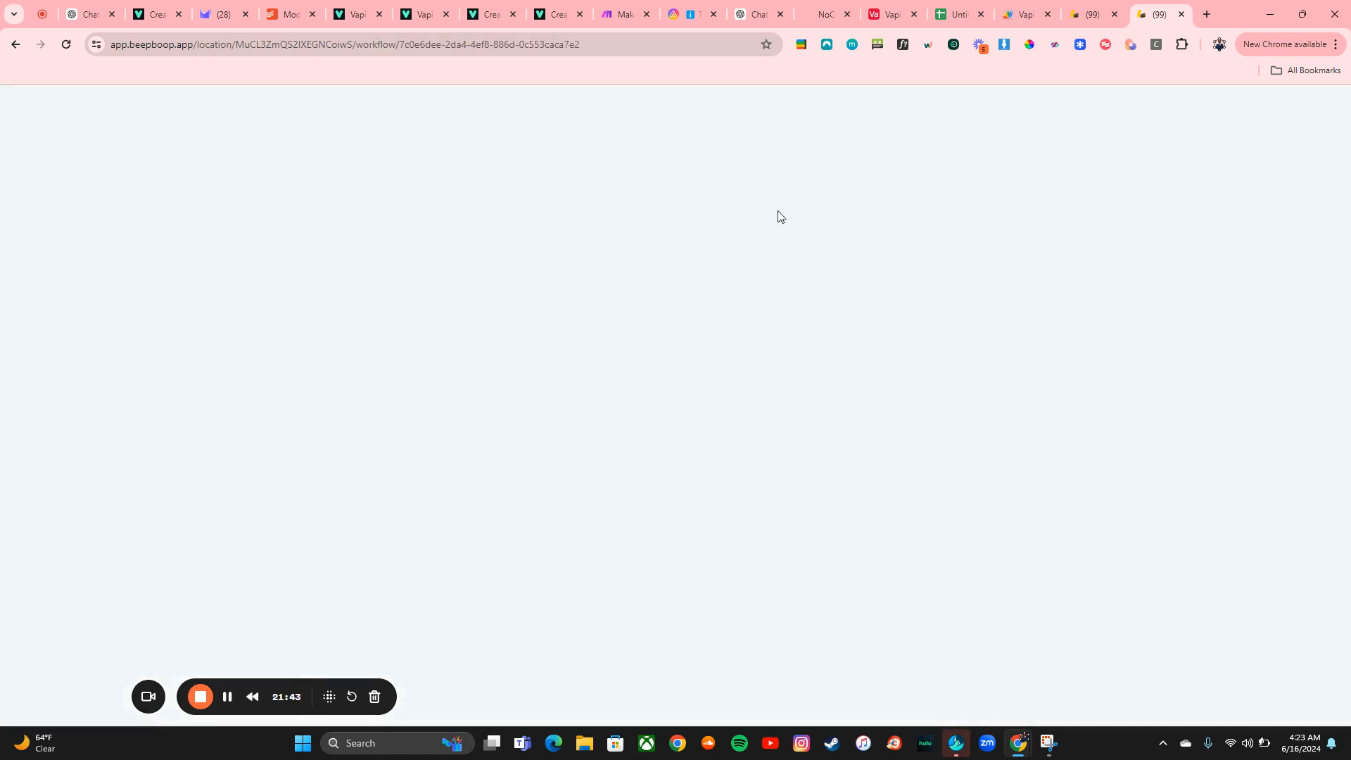
# In the contact record, remove the aicall tag and add the aicall tag again to trigger the workflow
pyautogui.click(1090, 5)
pyautogui.scroll(-14, 360, 419)
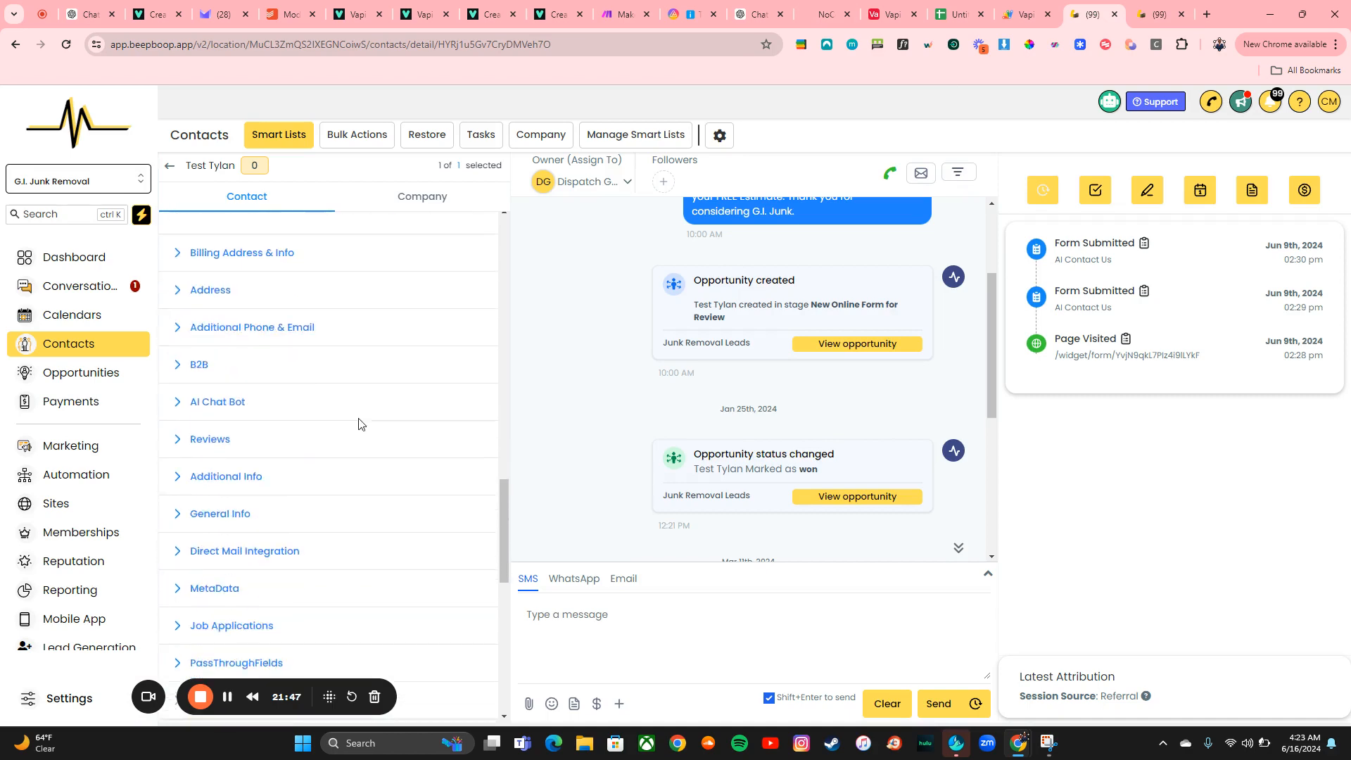
pyautogui.scroll(3, 359, 423)
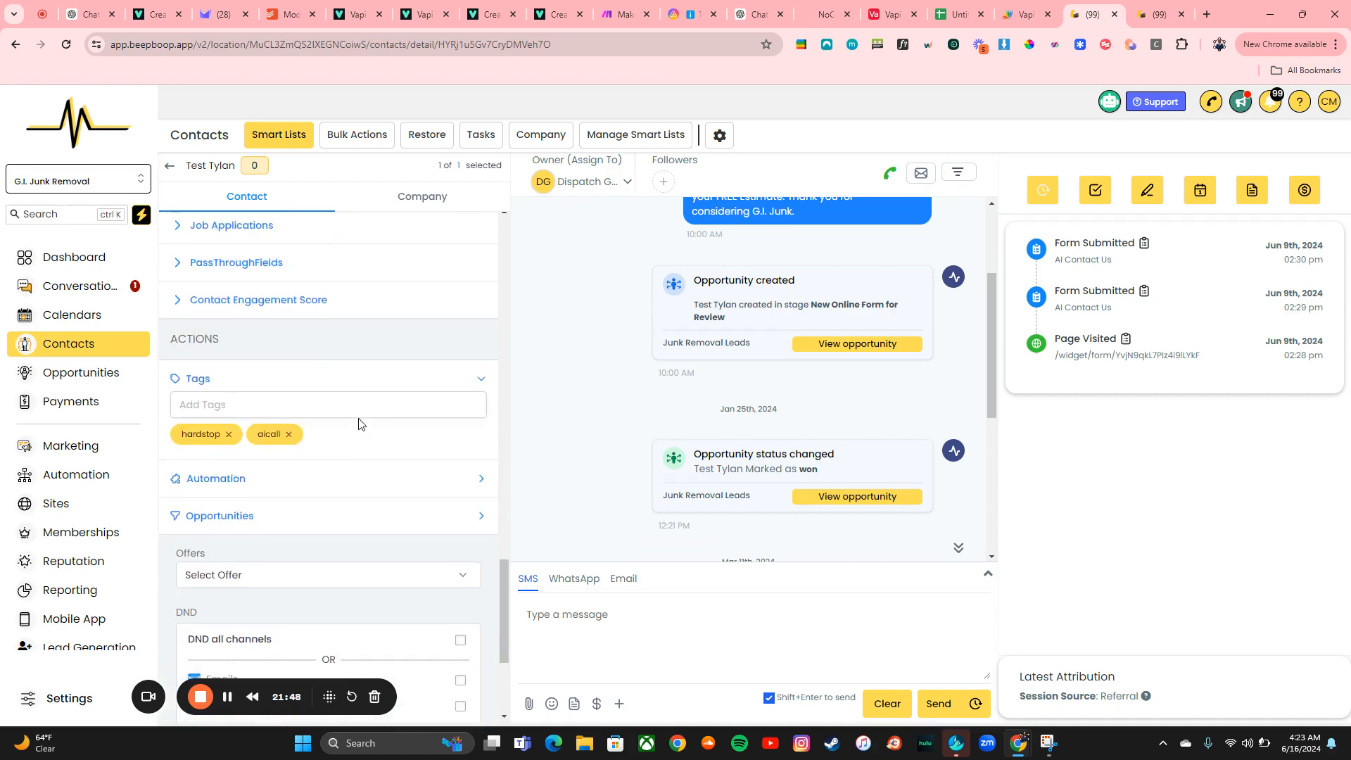
pyautogui.click(289, 435)
pyautogui.click(285, 400)
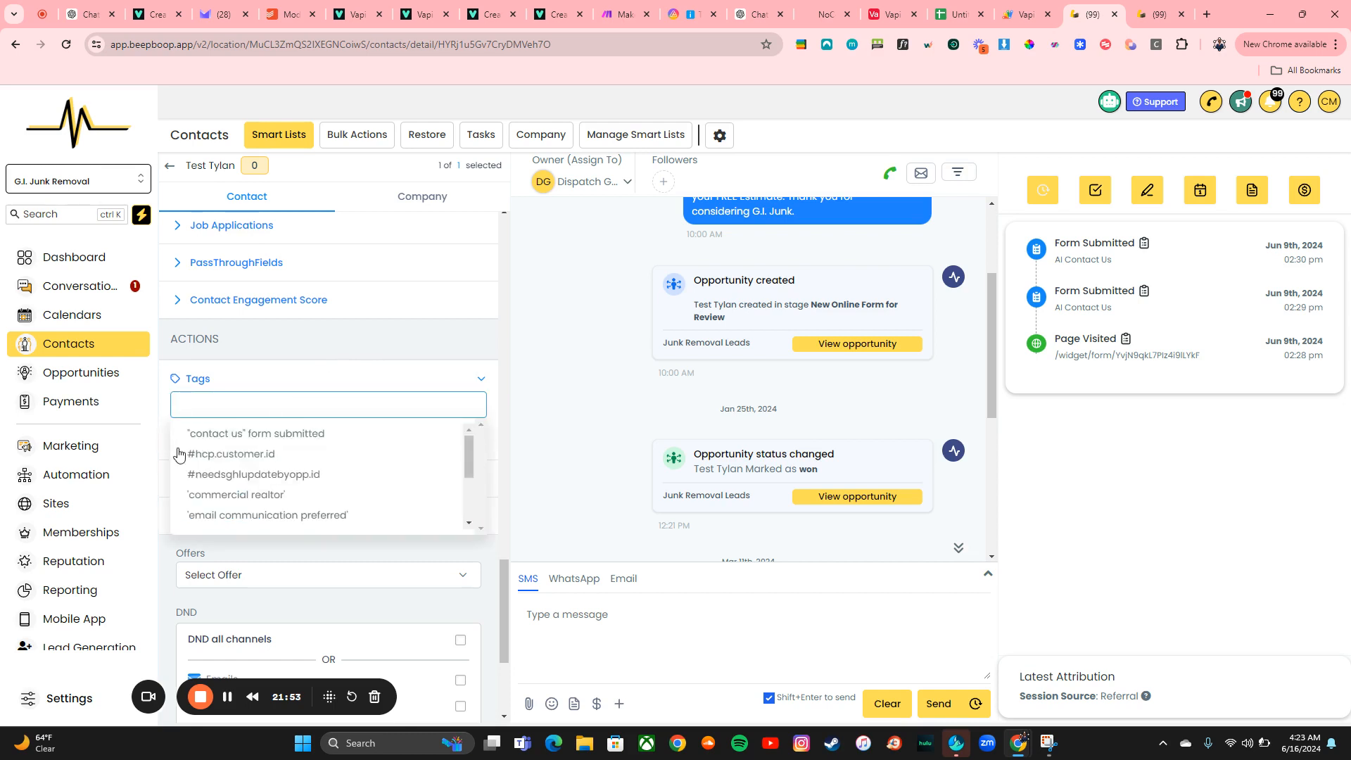
pyautogui.write('ai')
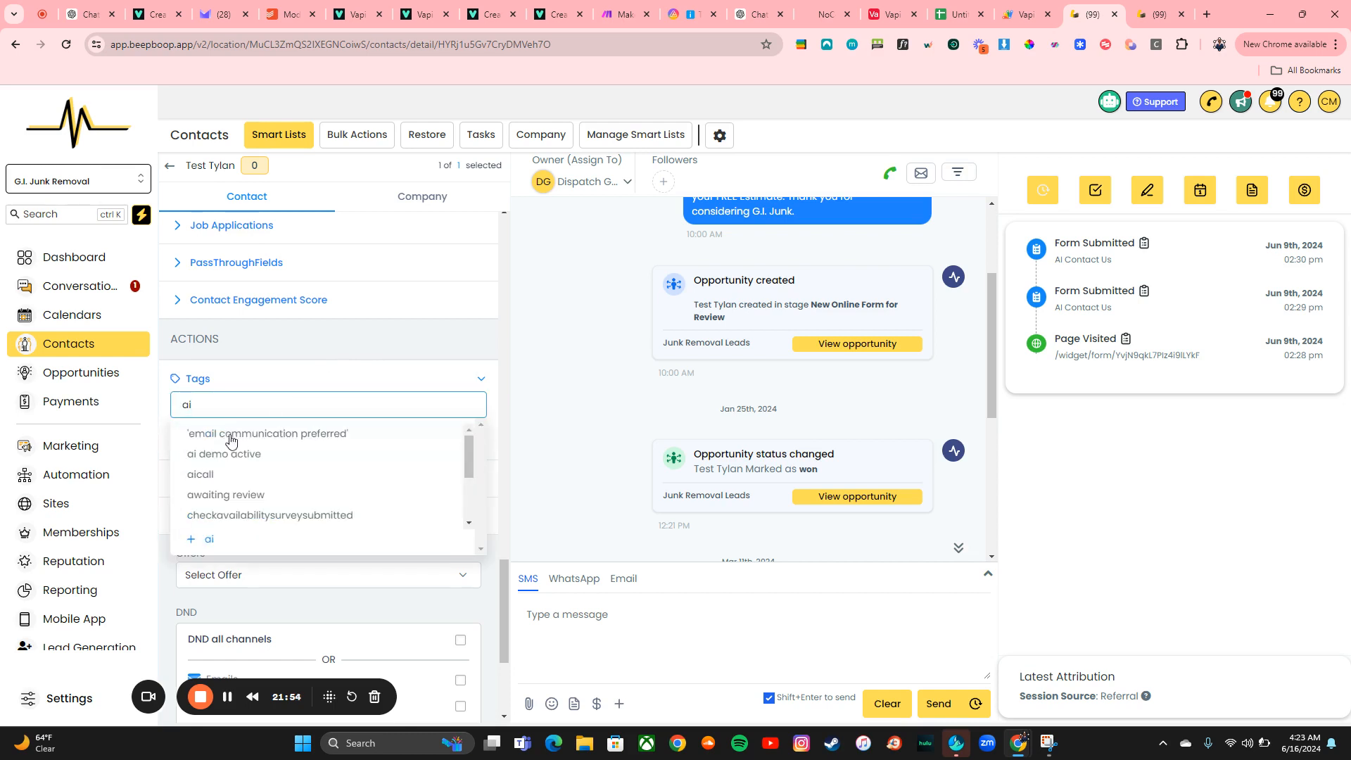
pyautogui.click(237, 483)
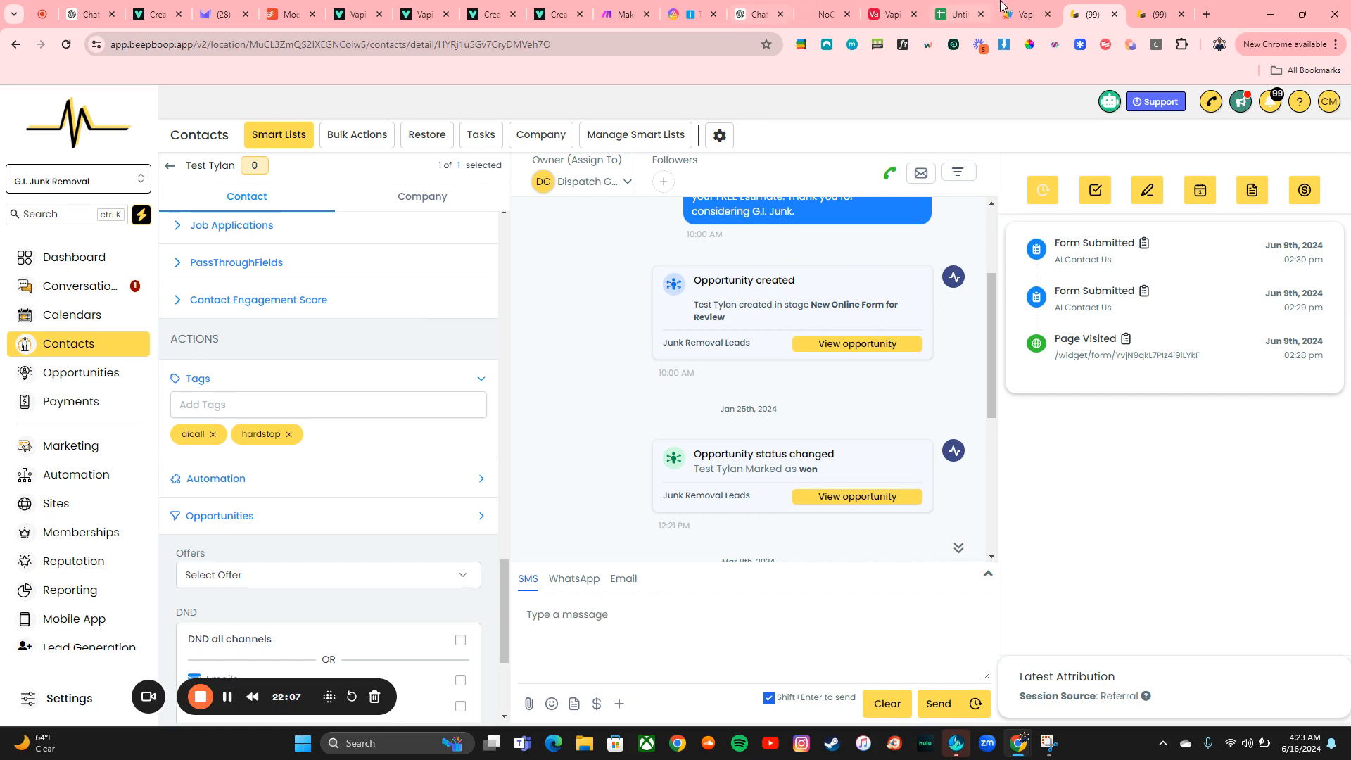
# Review the Vapi Tutorial workflow's execution logs and enrollment history for the new run
pyautogui.click(1140, 8)
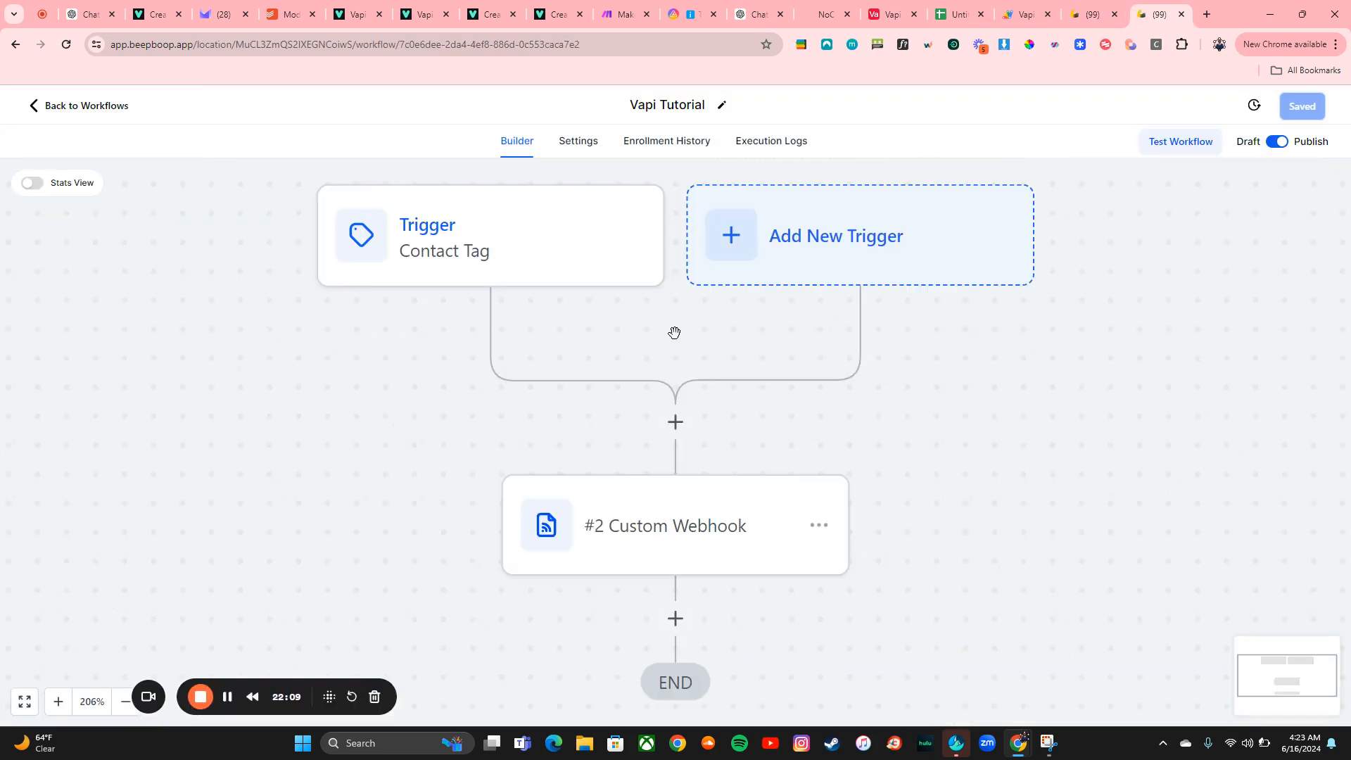
pyautogui.scroll(-3, 674, 332)
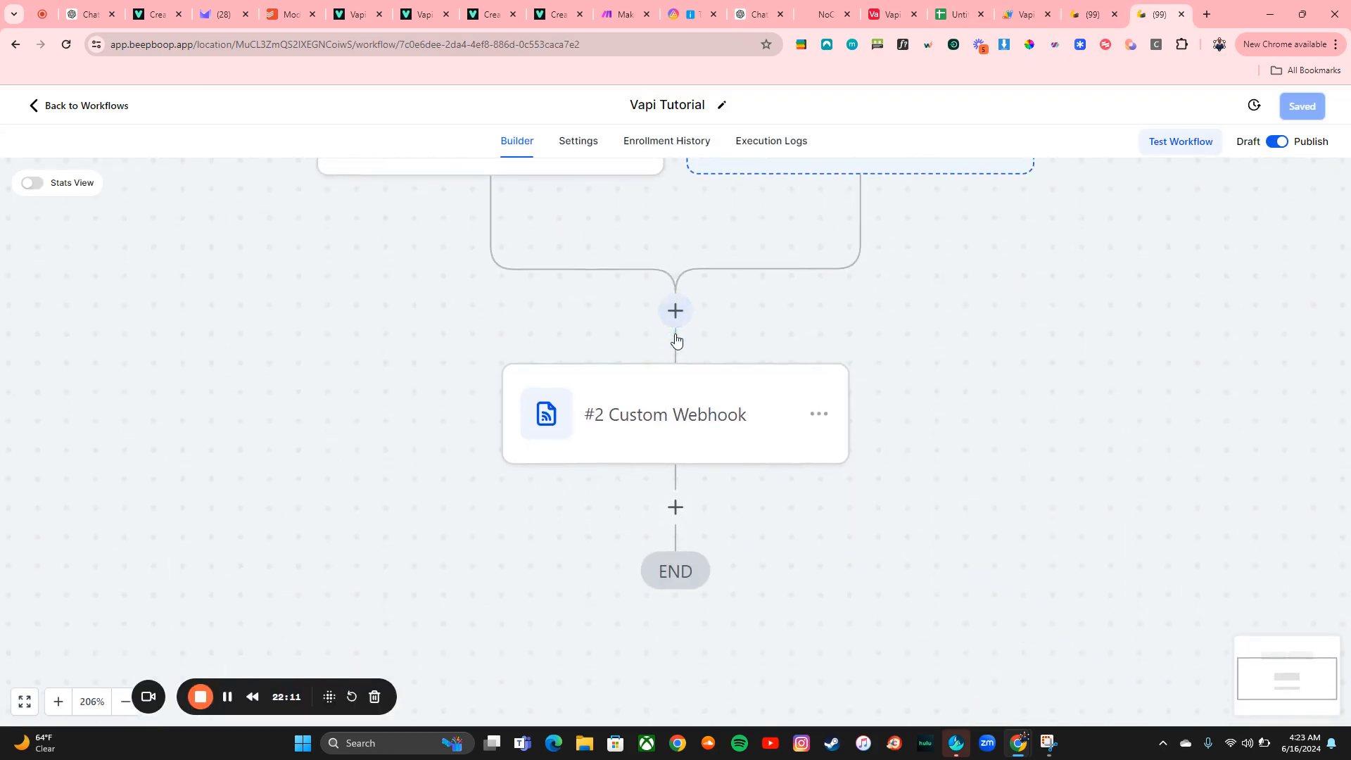
pyautogui.click(57, 702)
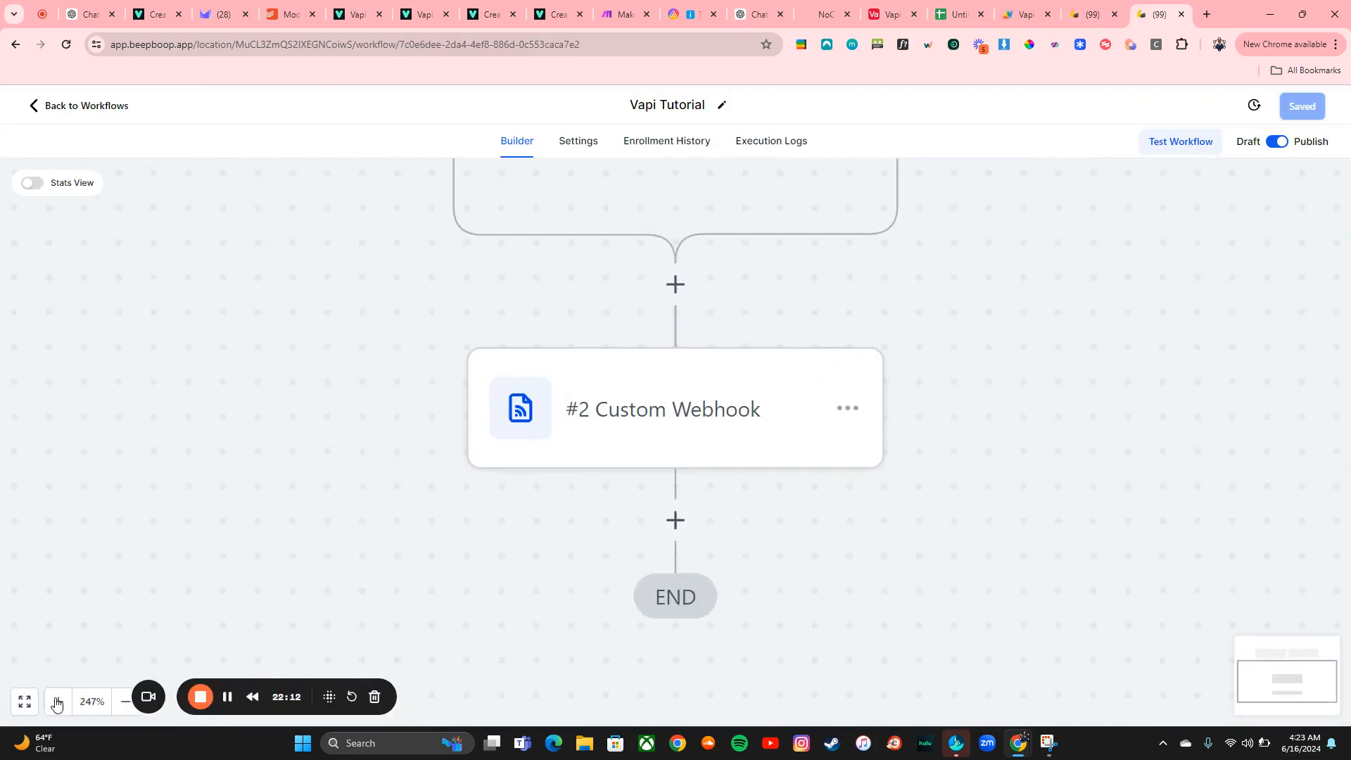
pyautogui.click(118, 711)
pyautogui.click(120, 713)
pyautogui.click(119, 712)
pyautogui.click(119, 712)
pyautogui.click(120, 713)
pyautogui.click(119, 712)
pyautogui.click(119, 713)
pyautogui.click(119, 712)
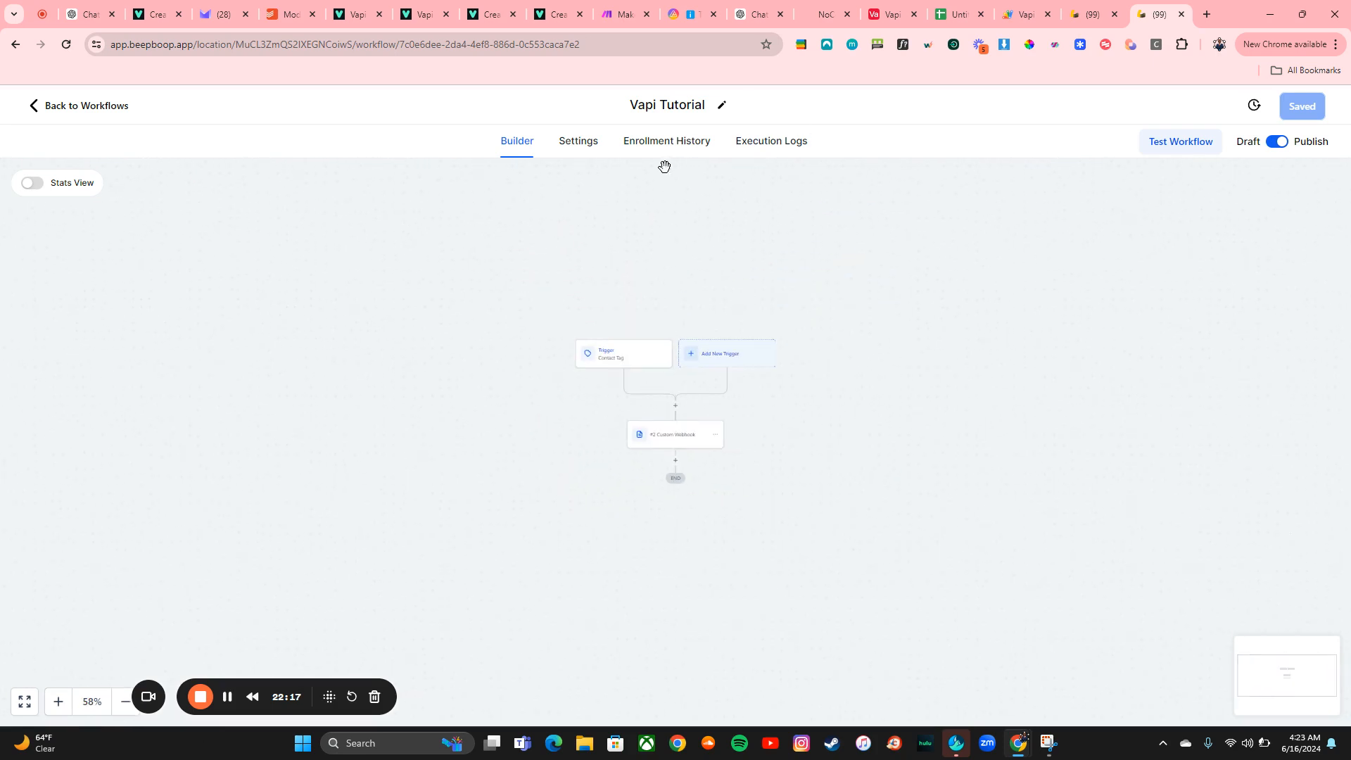
pyautogui.click(791, 149)
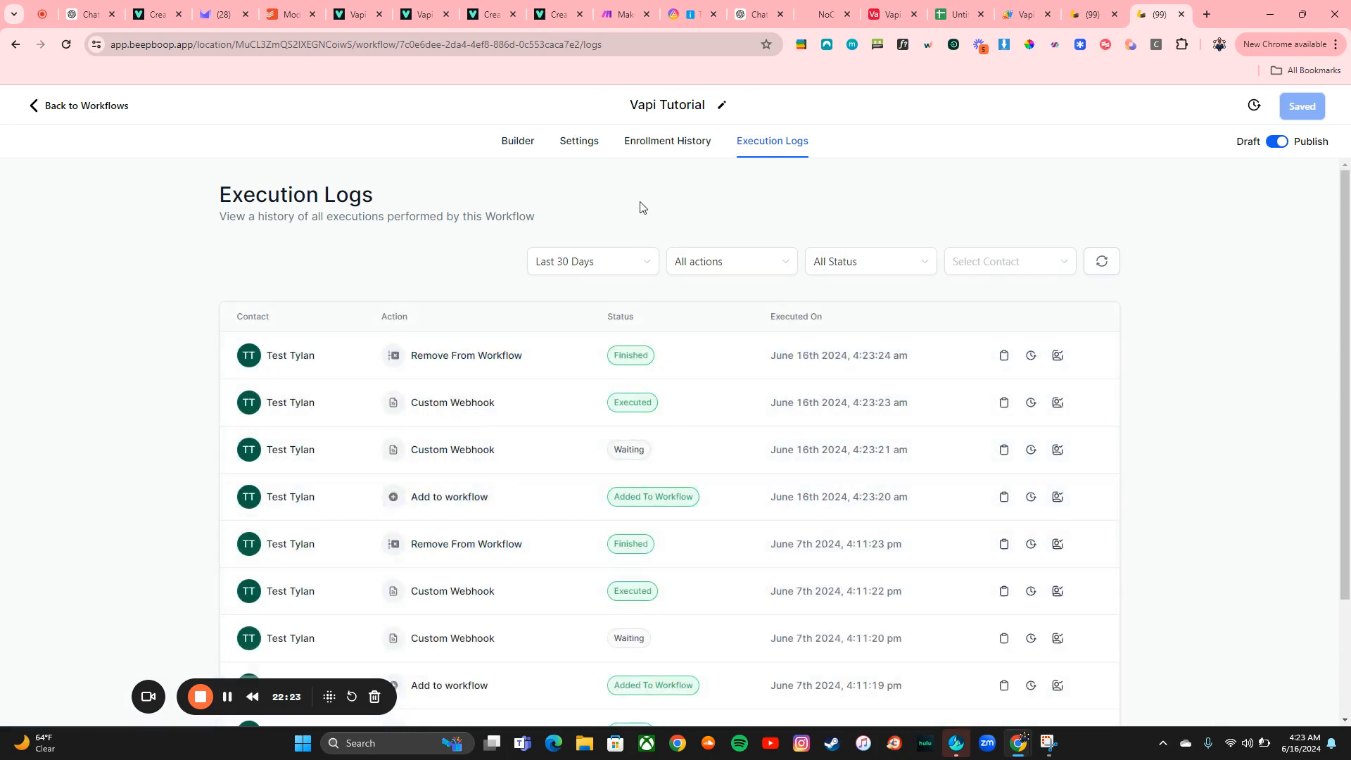
pyautogui.click(659, 152)
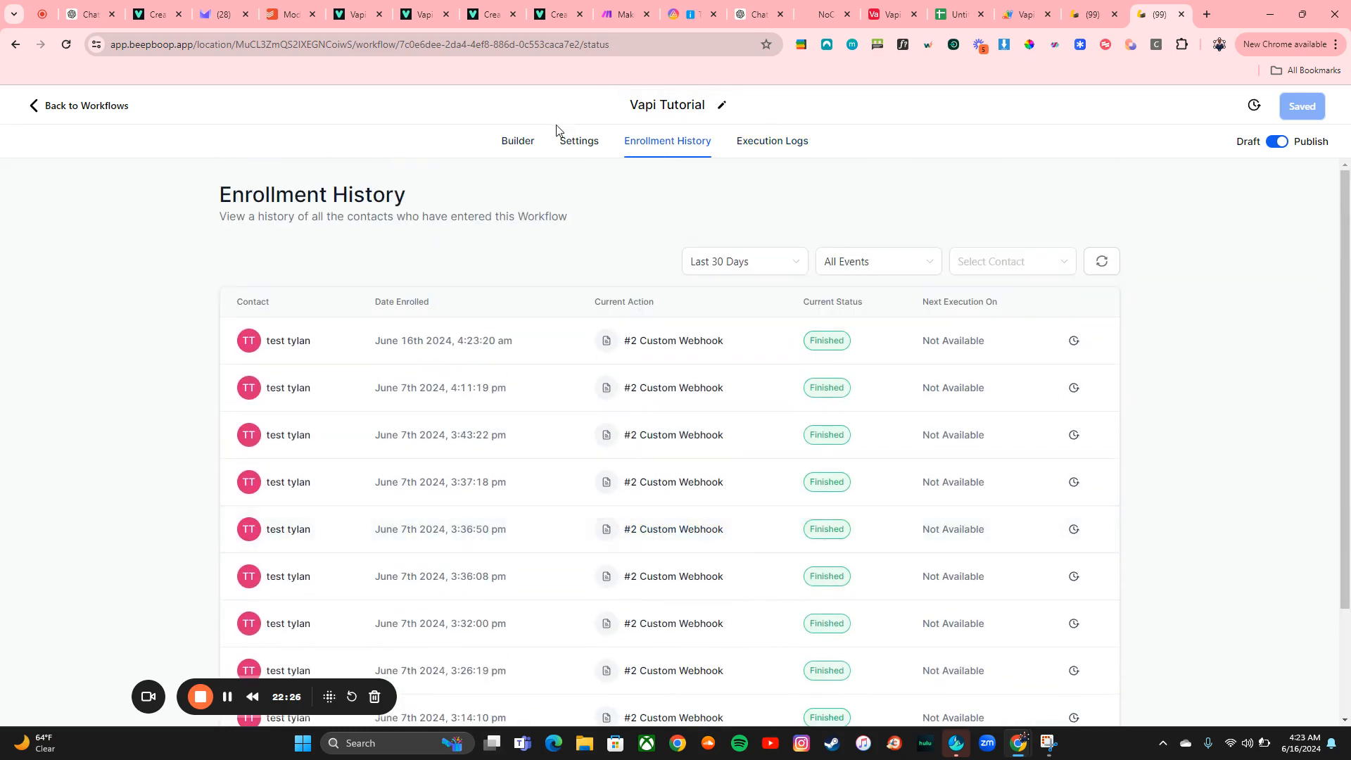
pyautogui.click(530, 145)
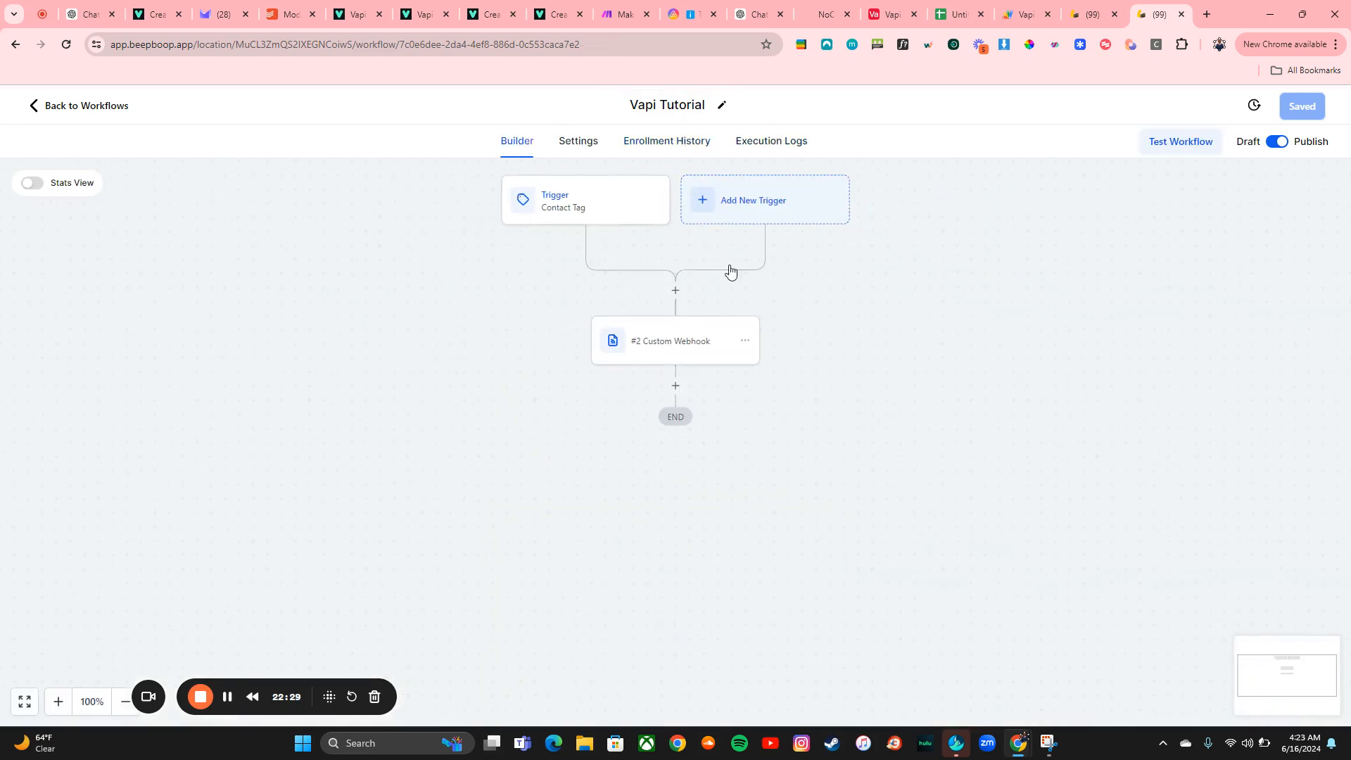
# Open the Custom Webhook action and inspect its URL, headers and raw JSON body against the Vapi Create Phone Call docs
pyautogui.click(667, 341)
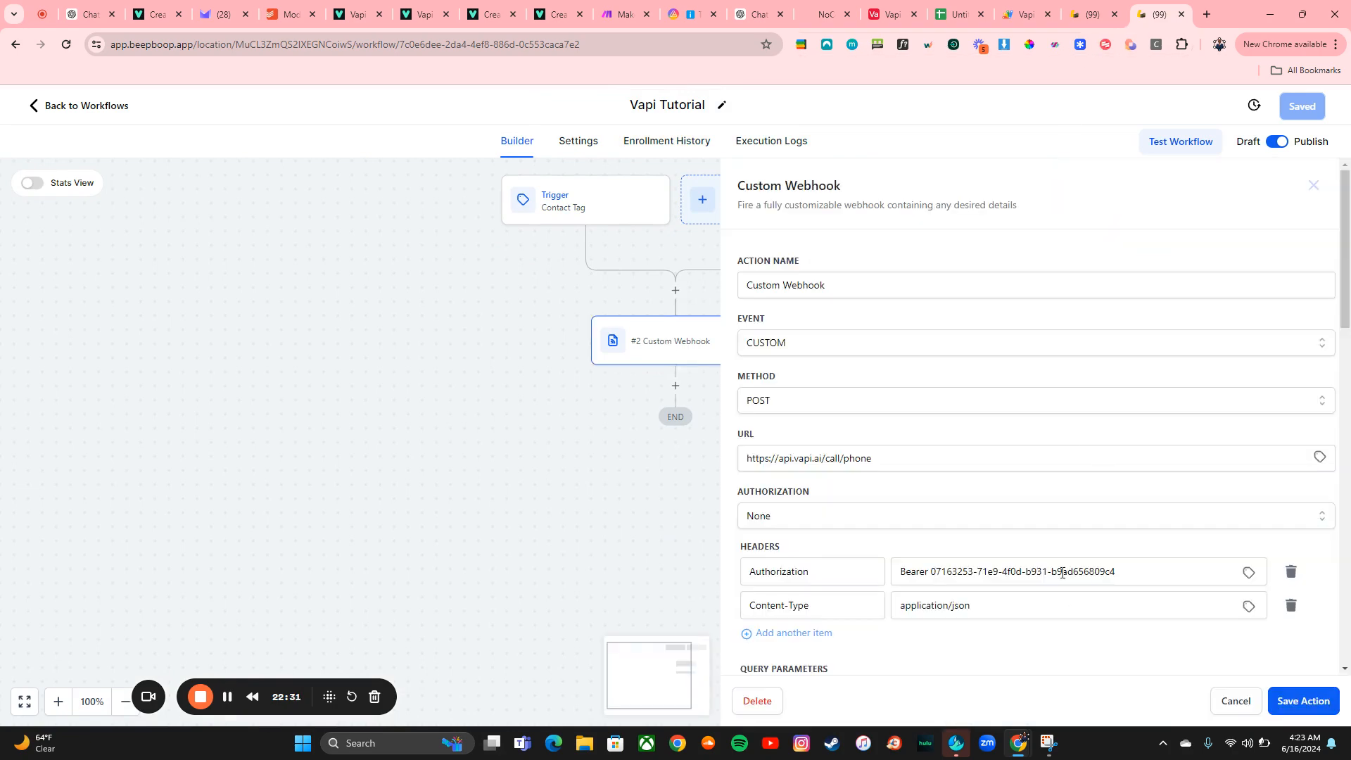
pyautogui.scroll(-5, 1044, 468)
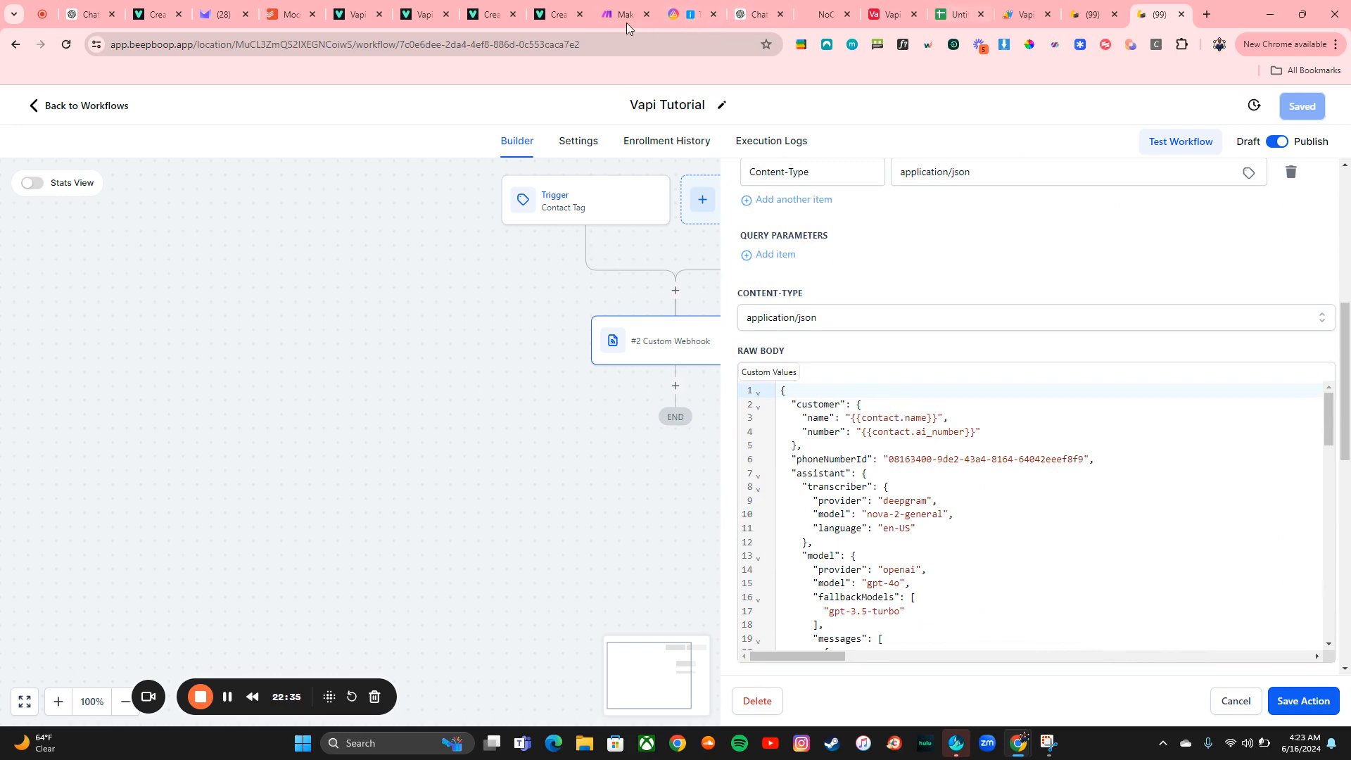
pyautogui.click(560, 14)
pyautogui.click(490, 16)
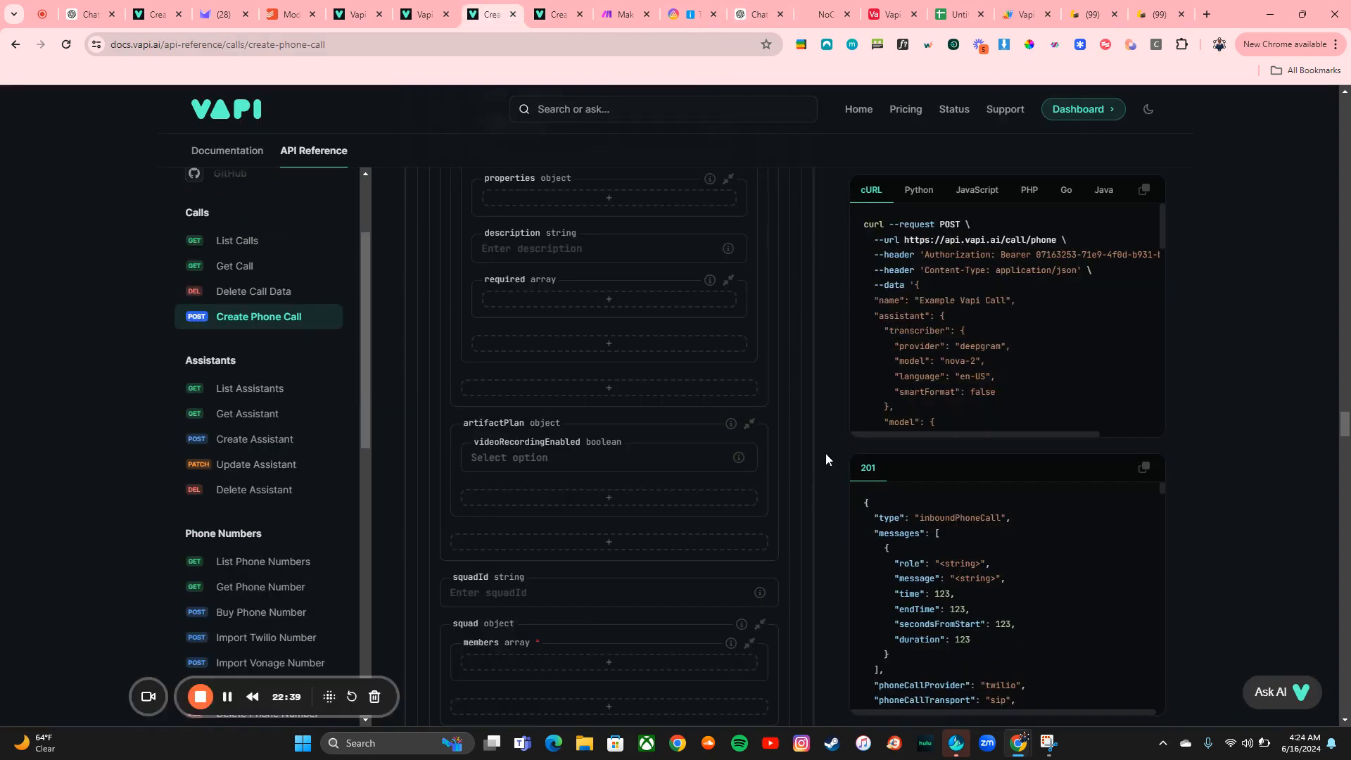
pyautogui.click(1090, 14)
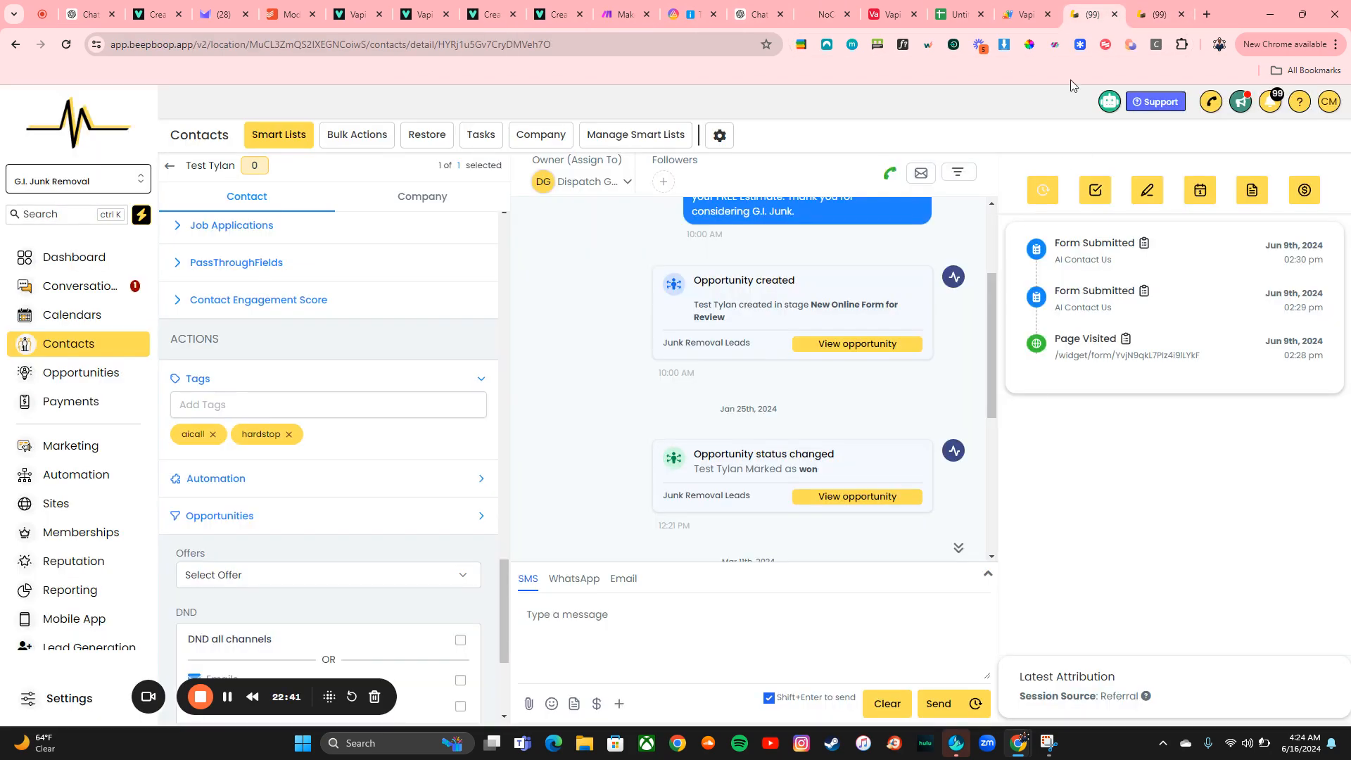
pyautogui.click(1152, 7)
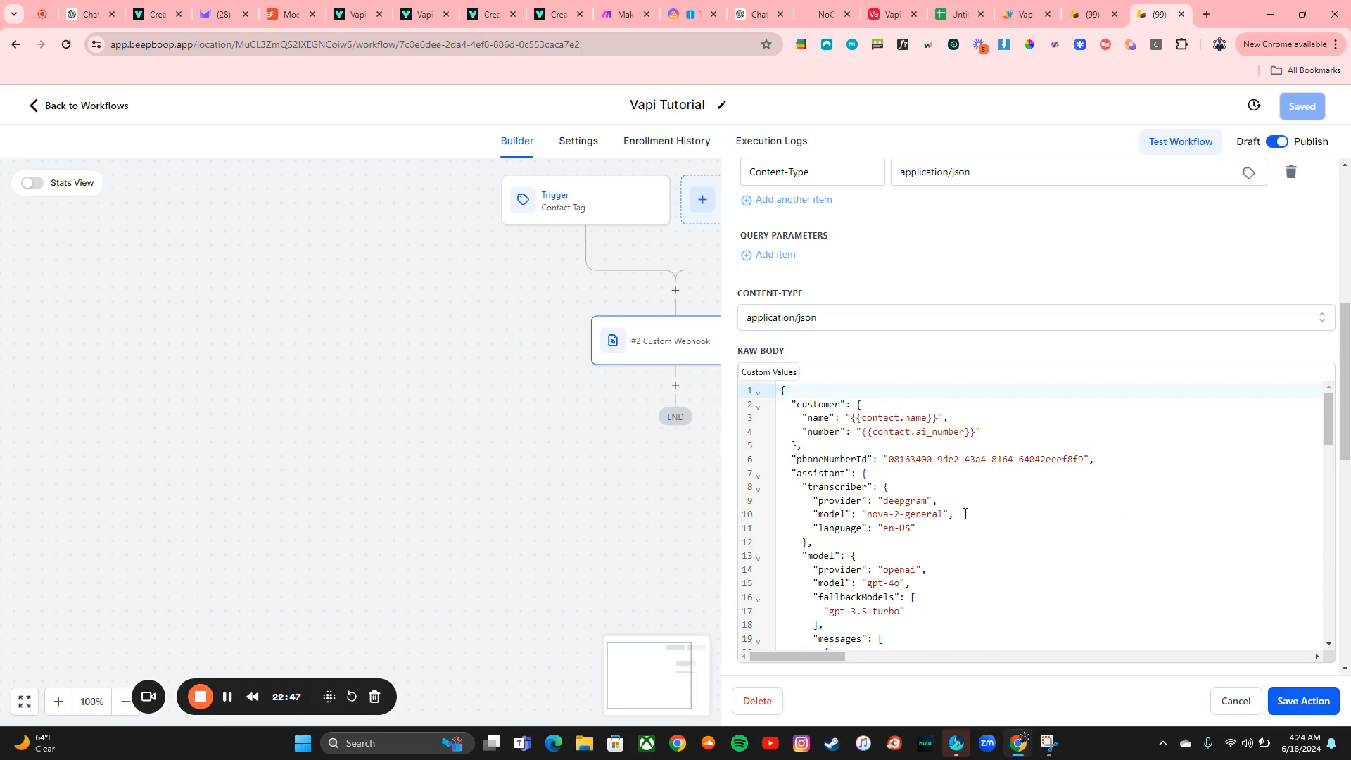
pyautogui.scroll(-15, 965, 514)
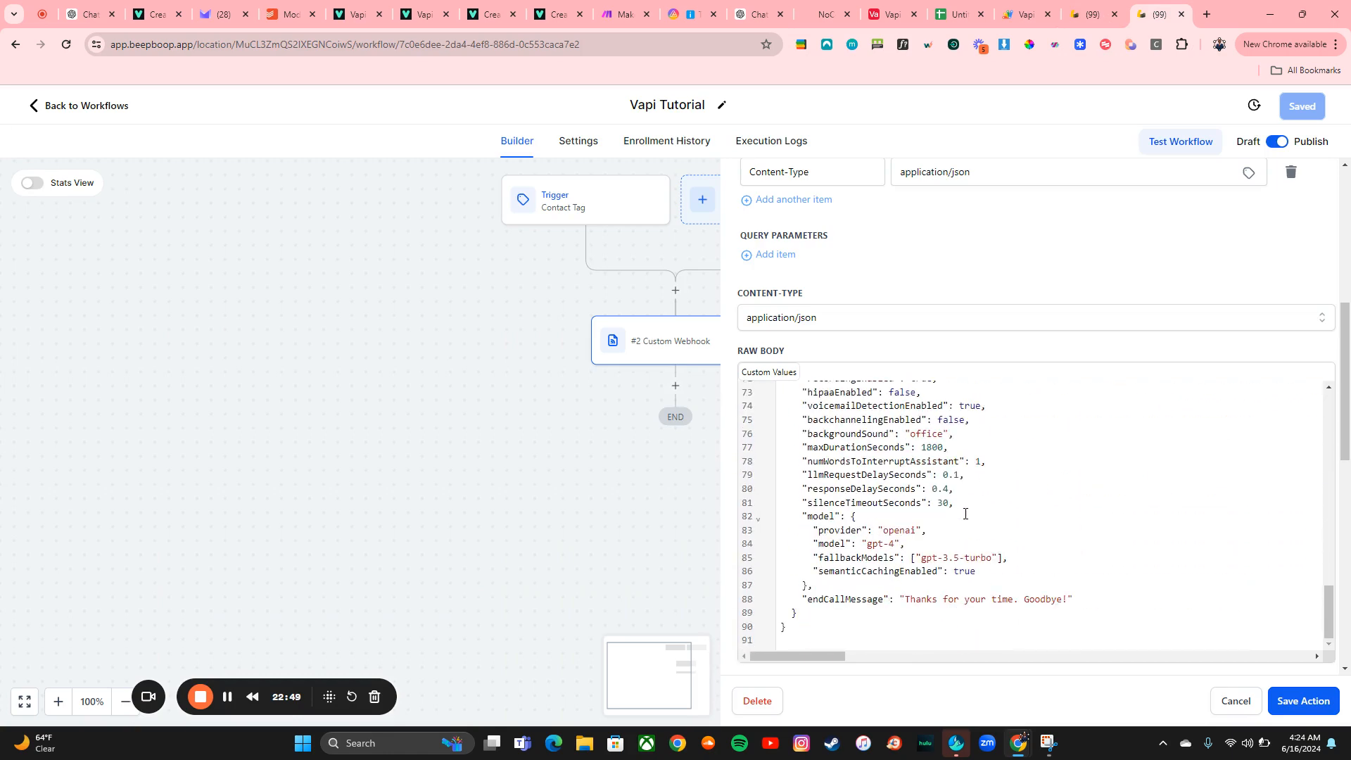
# Save the Custom Webhook action in the Vapi Tutorial workflow
pyautogui.scroll(14, 979, 396)
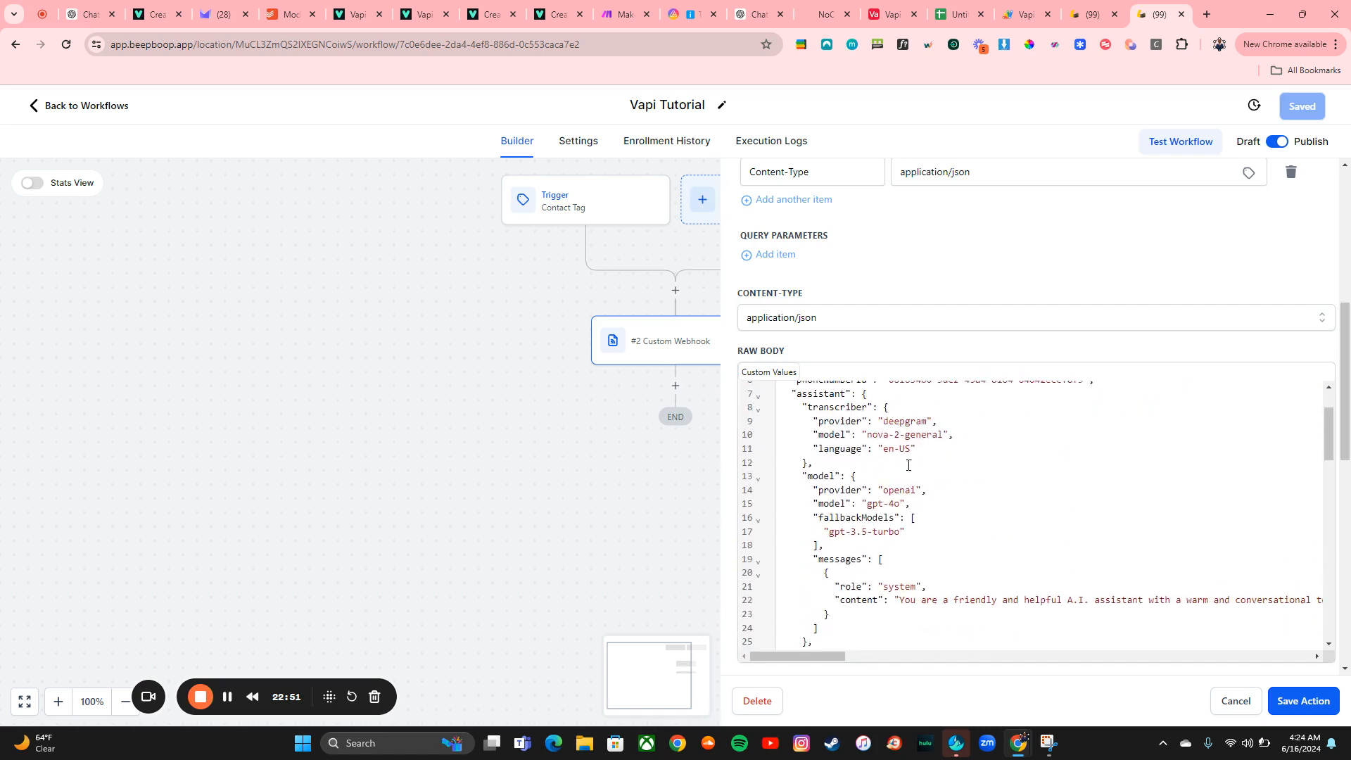
pyautogui.click(1288, 701)
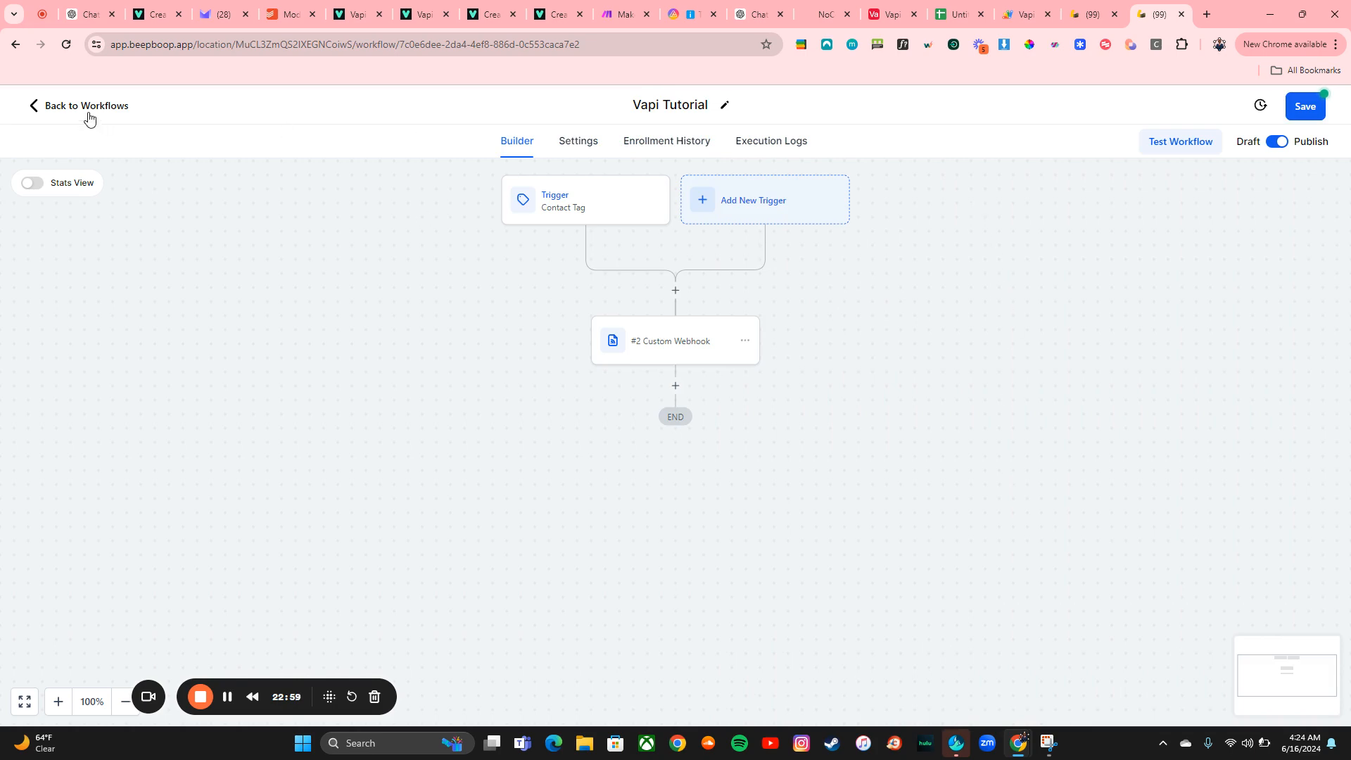
# Switch to the contact tab and open the Forms list under Sites
pyautogui.hotkey('ctrl', 'shift', 'Tab')
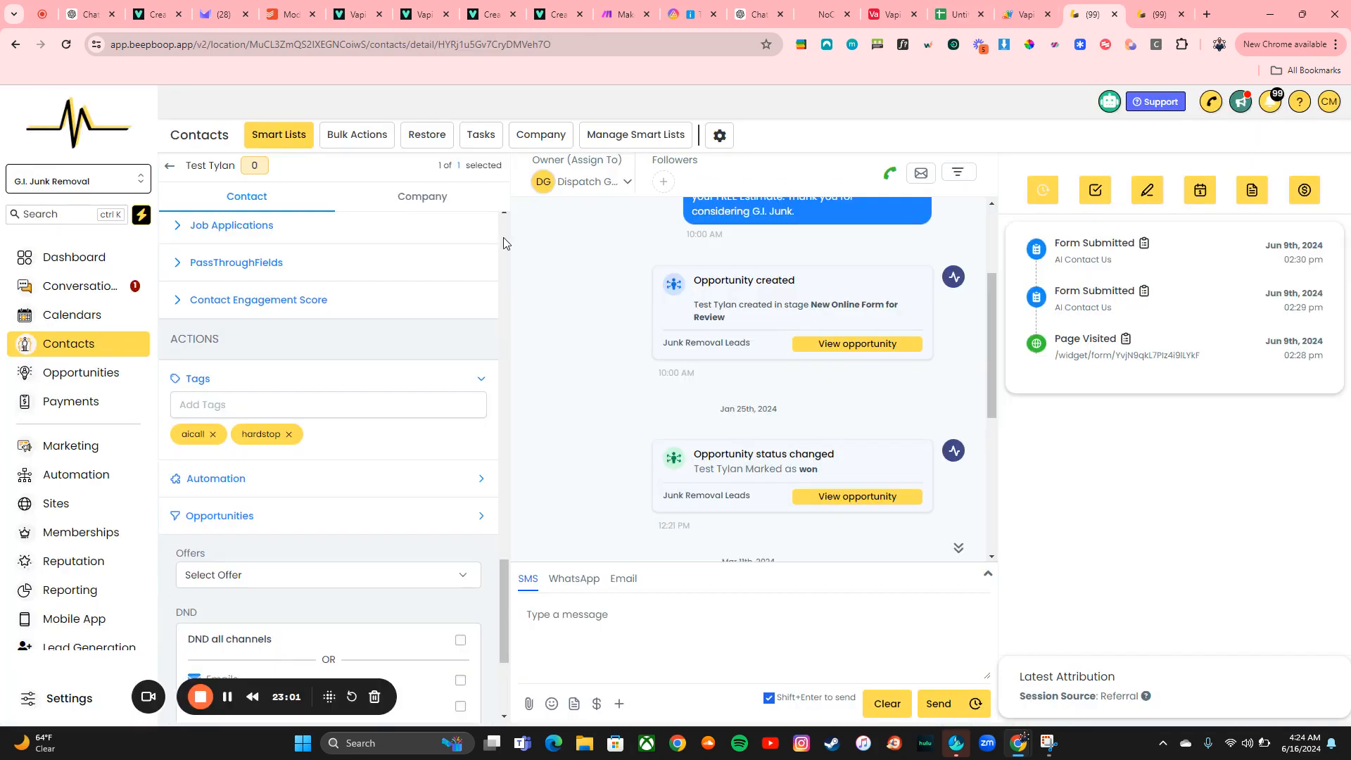
pyautogui.scroll(-2, 91, 478)
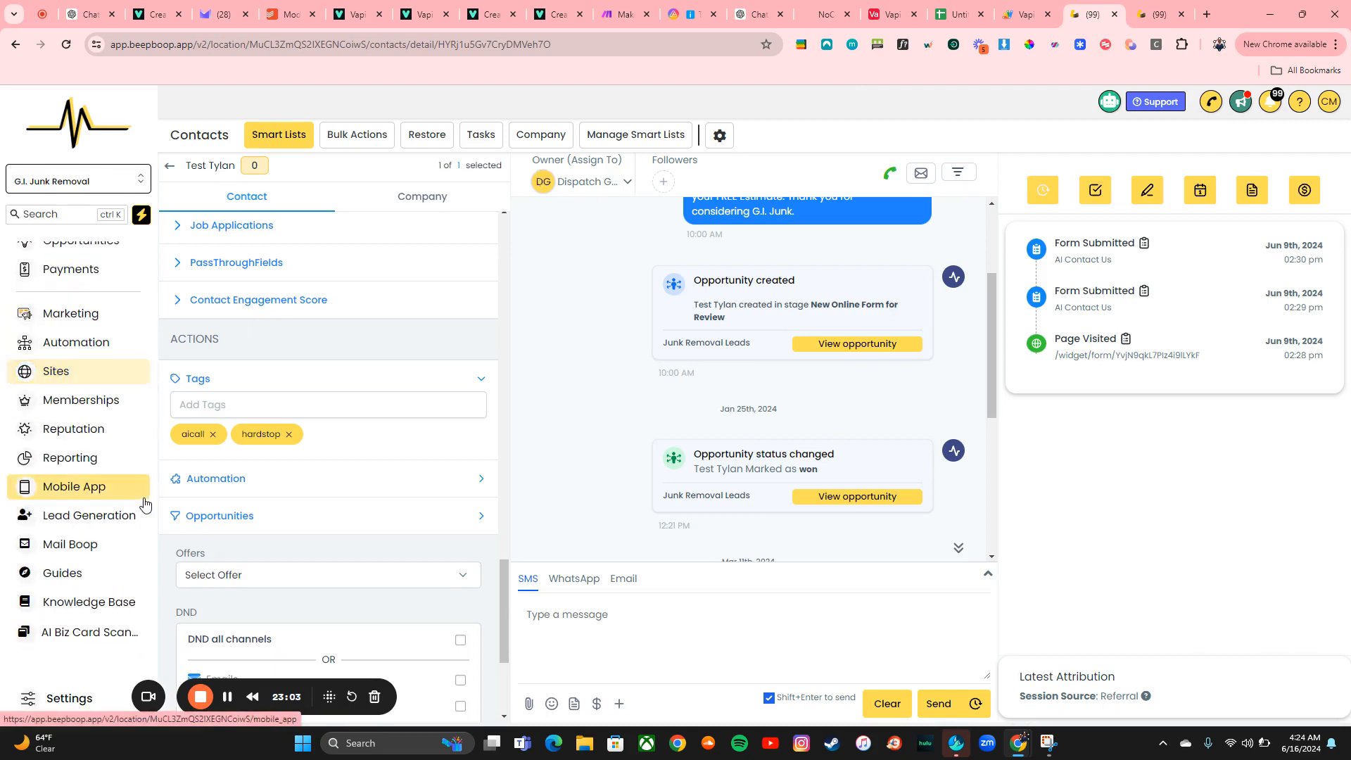
pyautogui.scroll(1, 92, 437)
pyautogui.click(57, 414)
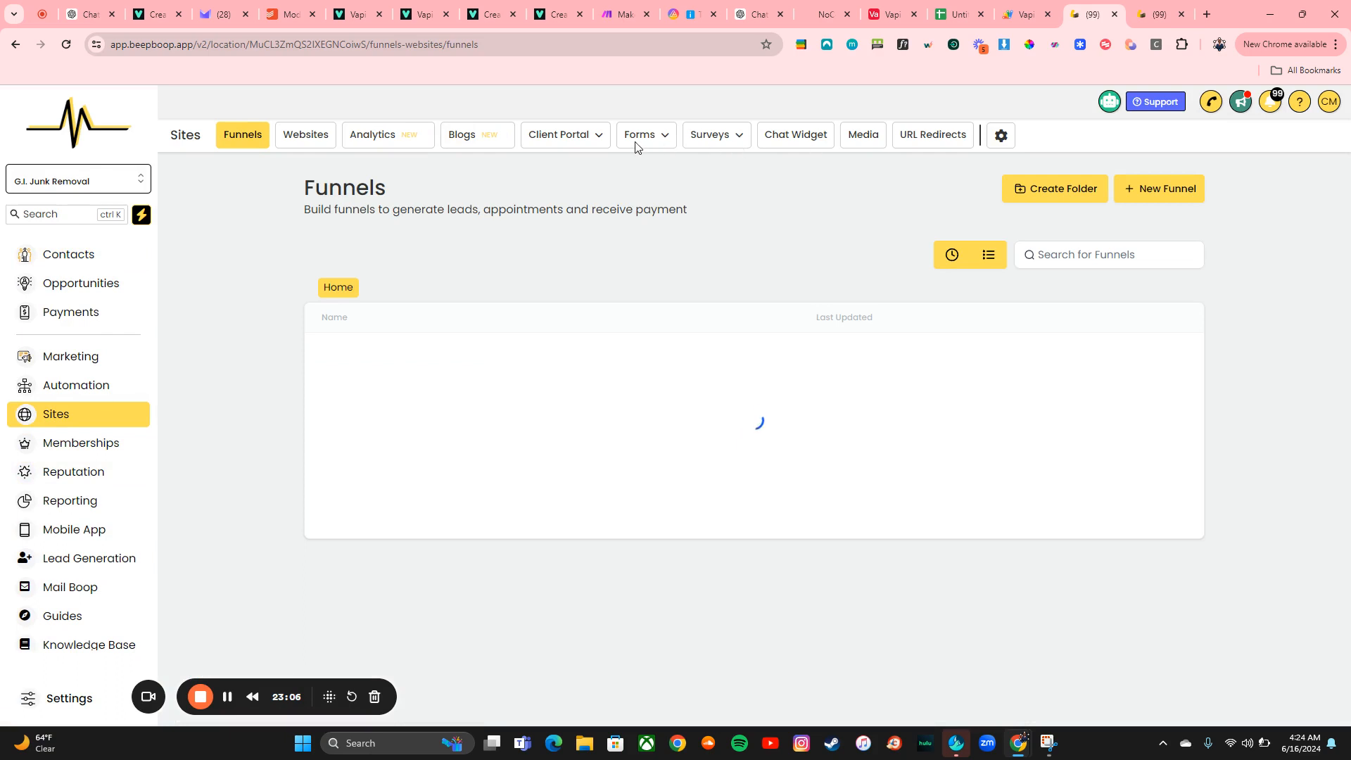
pyautogui.click(617, 161)
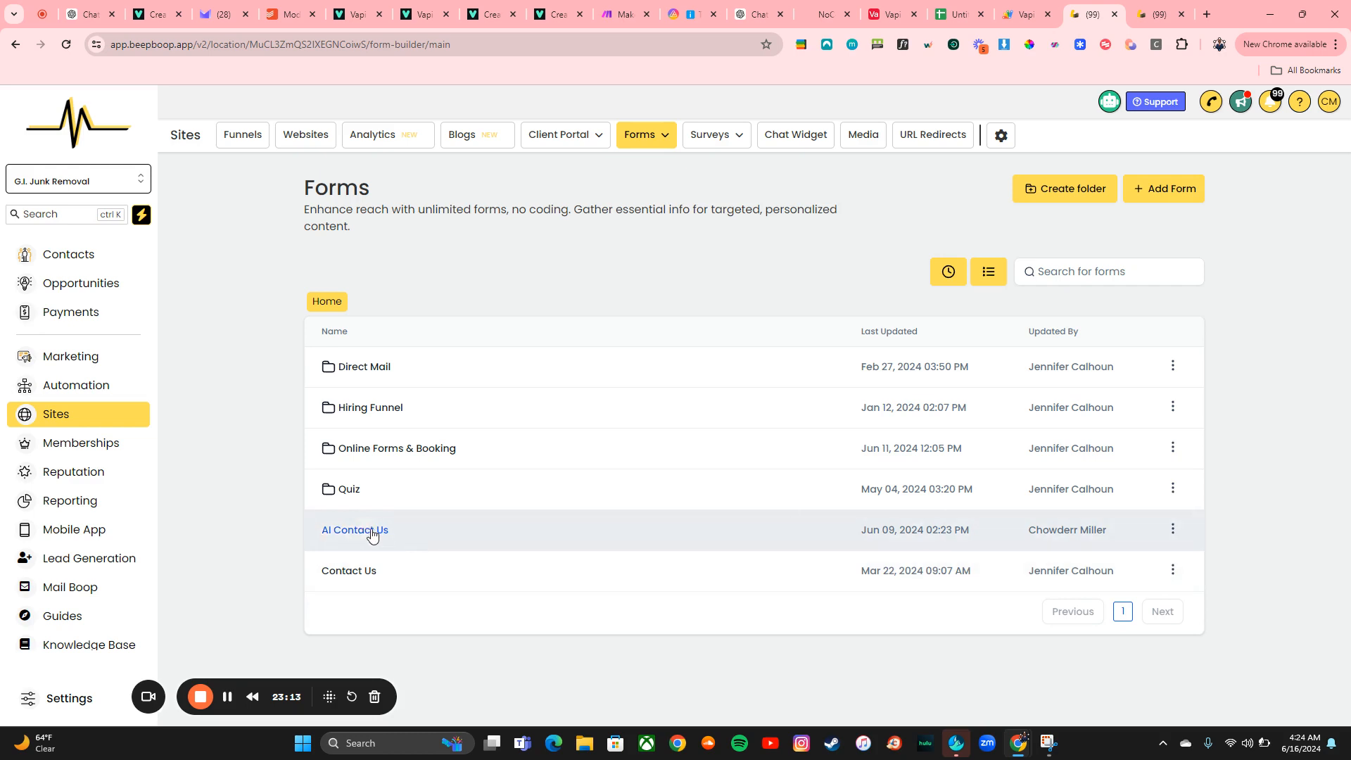
pyautogui.click(1174, 532)
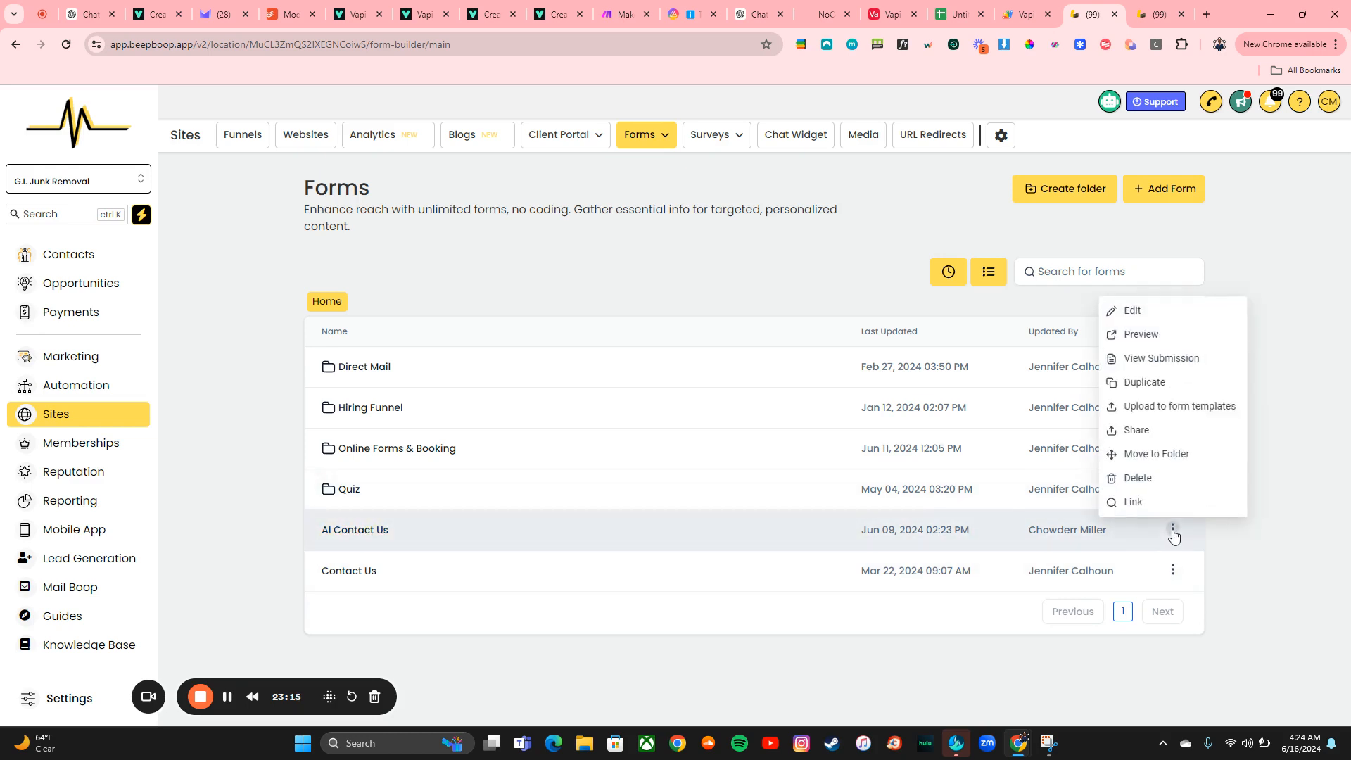
pyautogui.click(1138, 431)
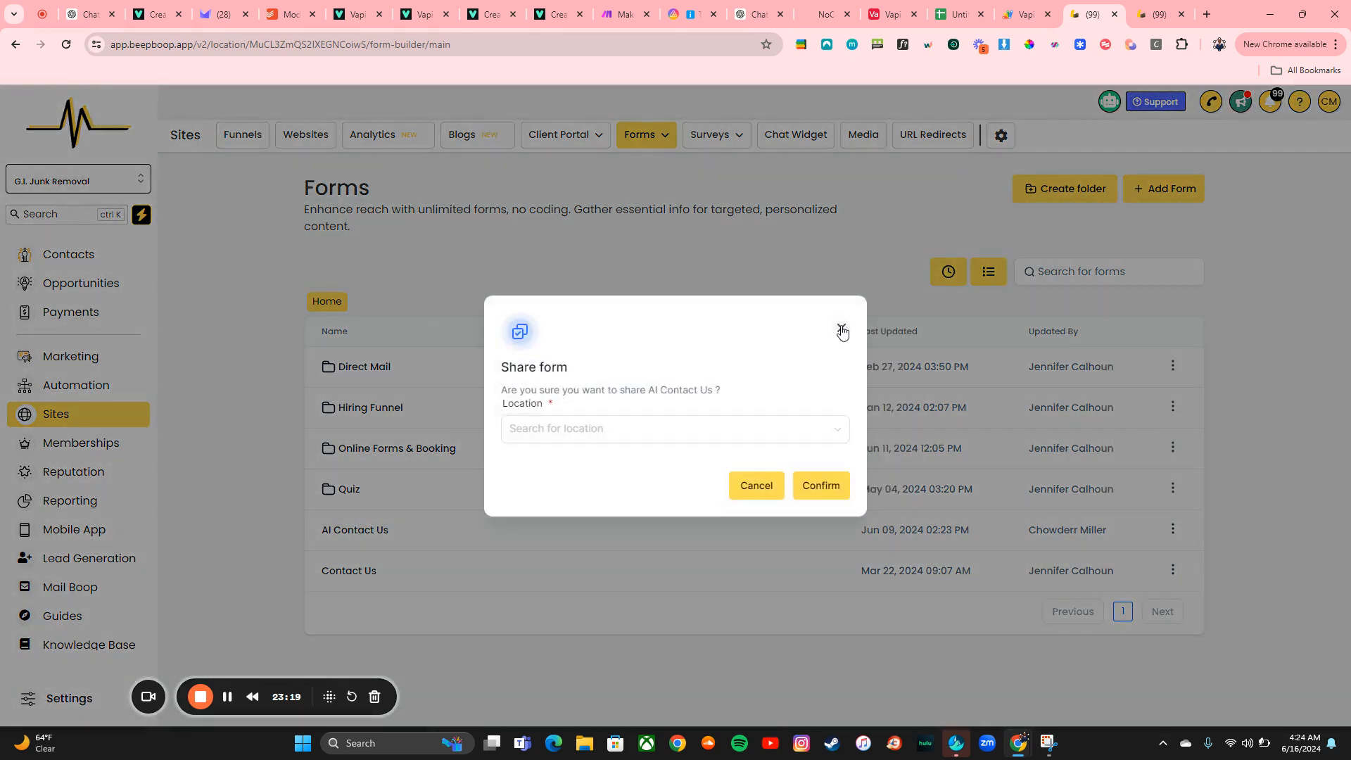
pyautogui.click(842, 330)
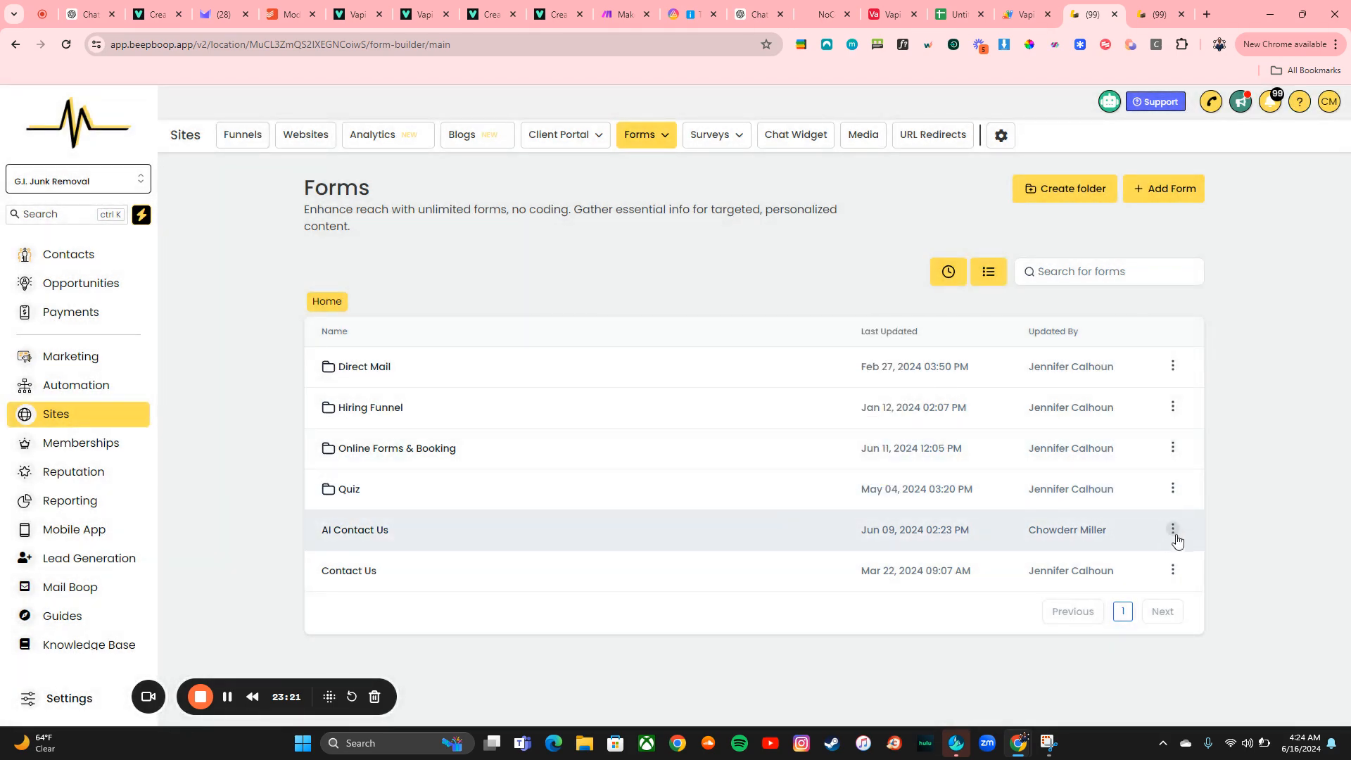
# Open the Contact Us form in the builder and preview it
pyautogui.click(1174, 531)
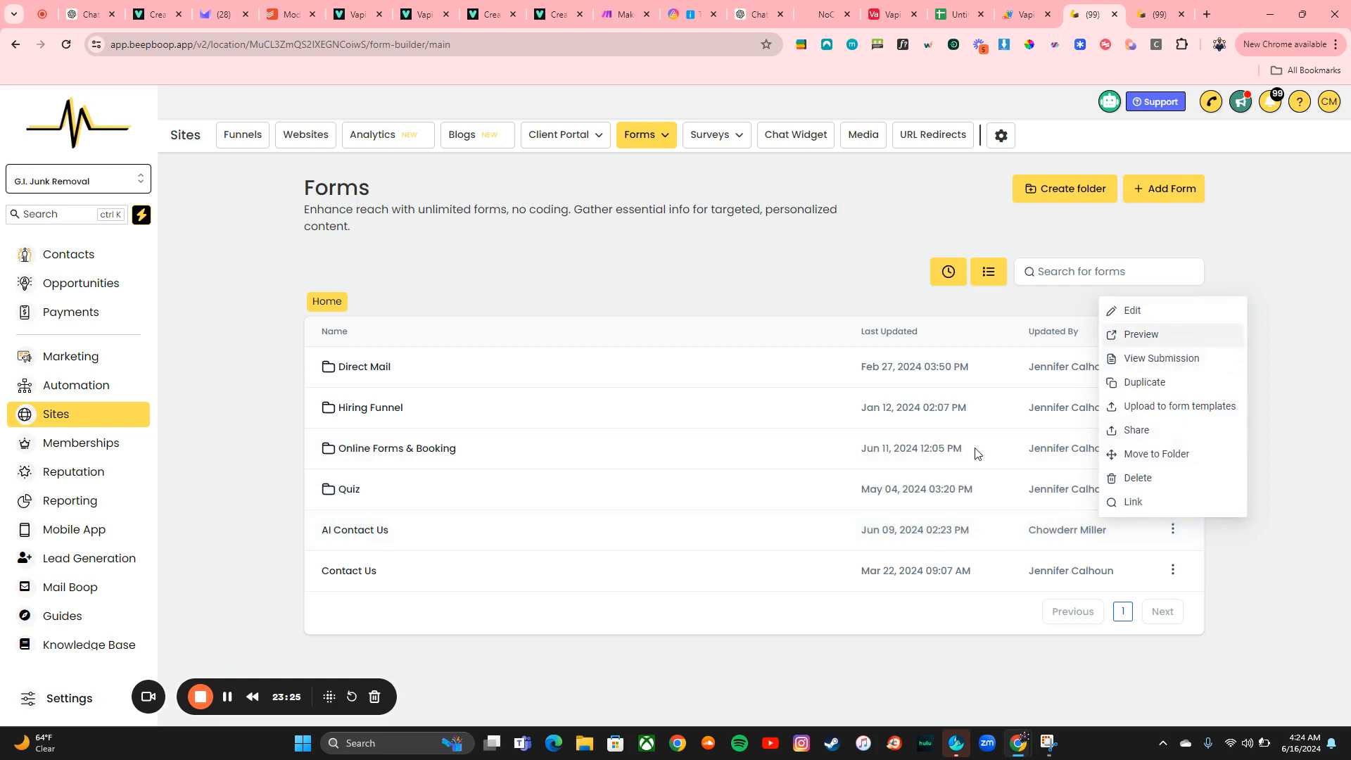
pyautogui.click(335, 575)
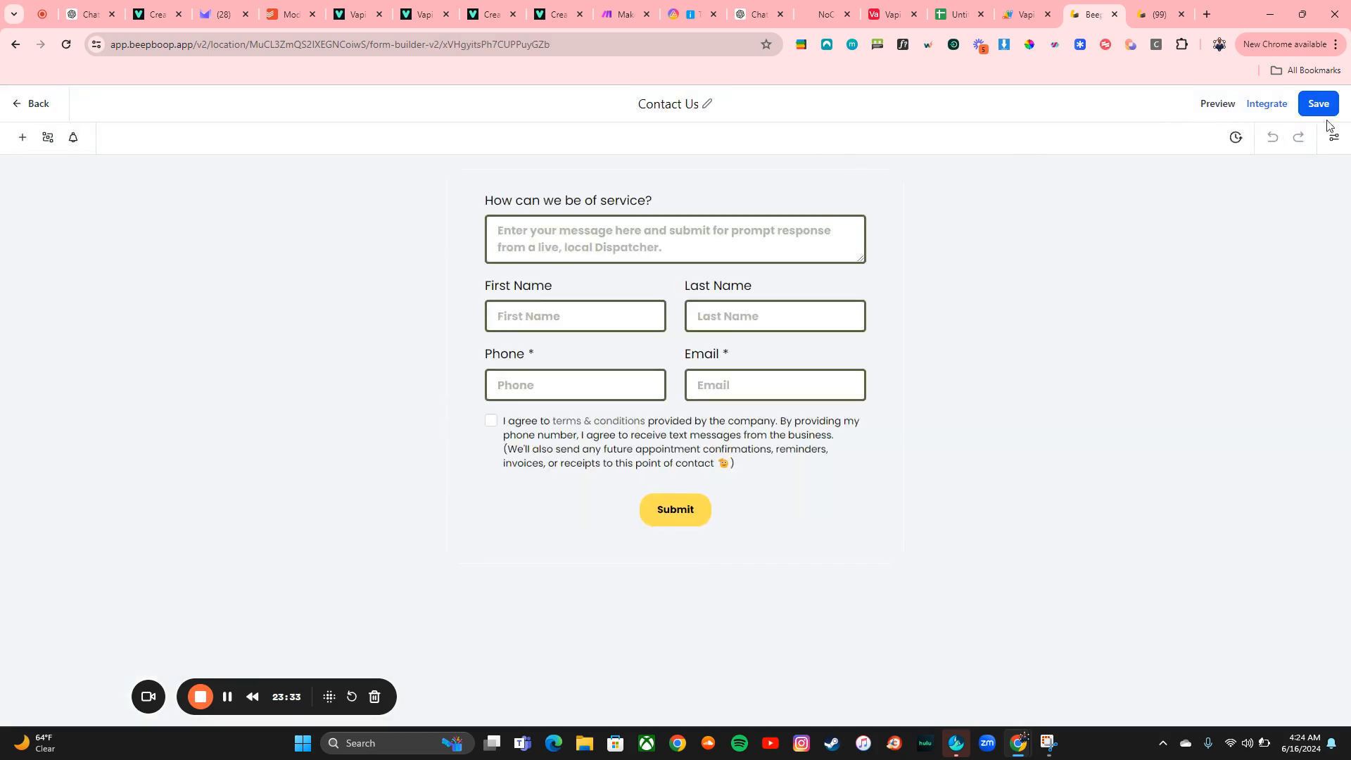
pyautogui.click(1209, 104)
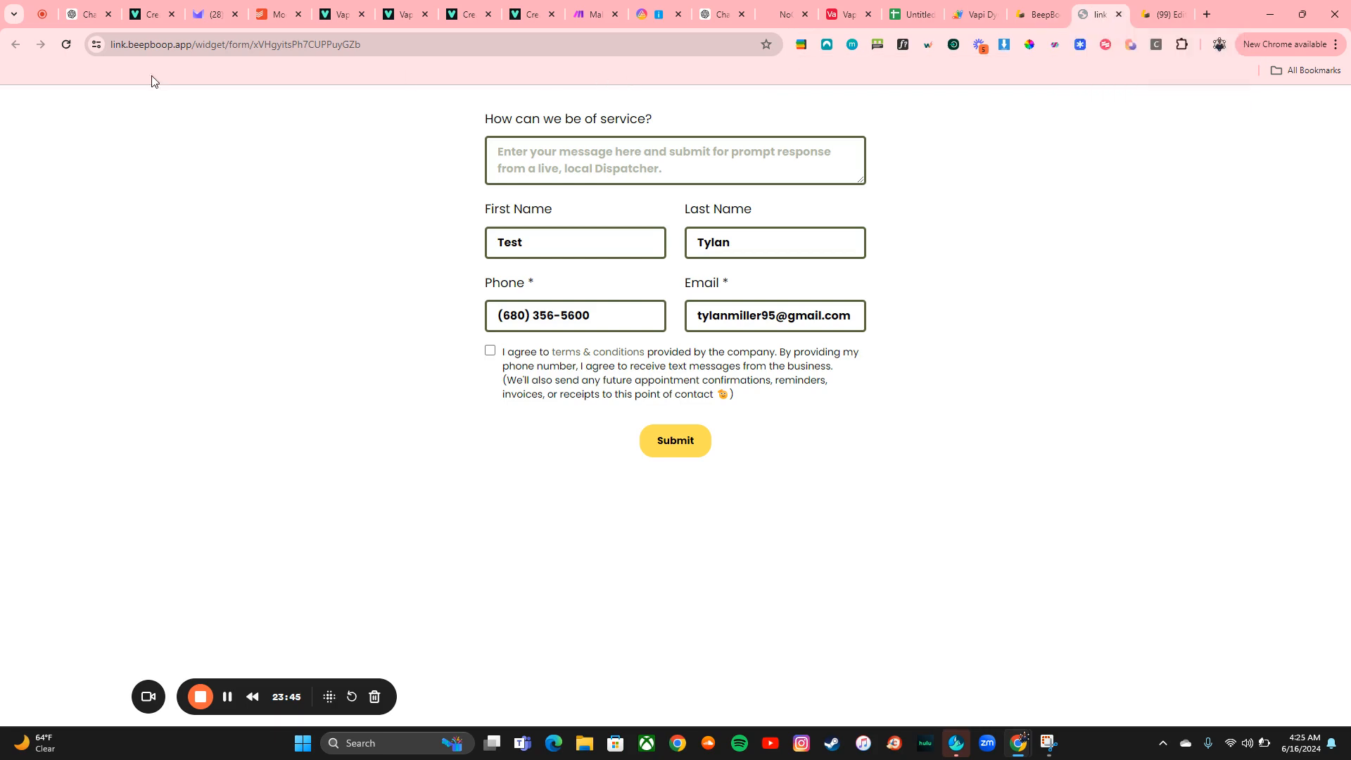
pyautogui.click(1119, 14)
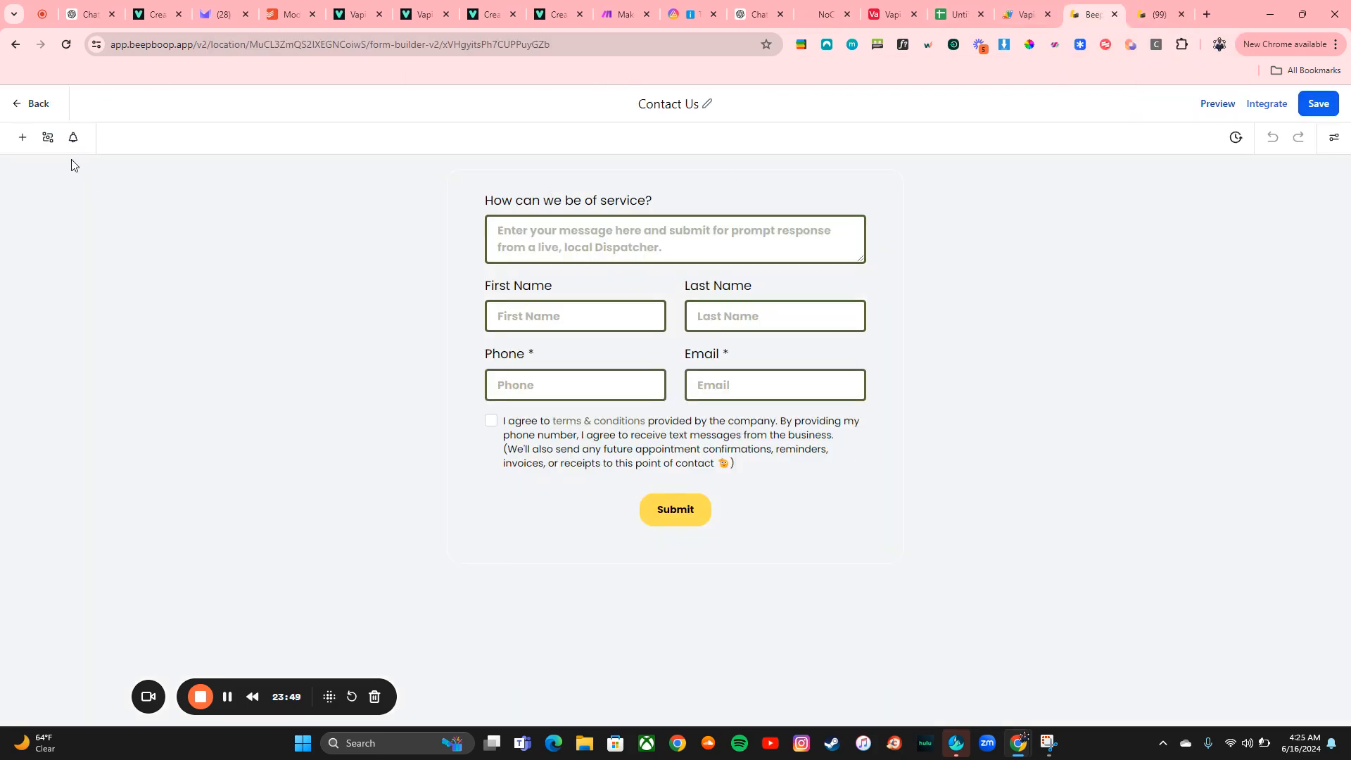
# Open the AI Contact Us form preview and autofill its name and phone fields from saved browser details
pyautogui.click(18, 112)
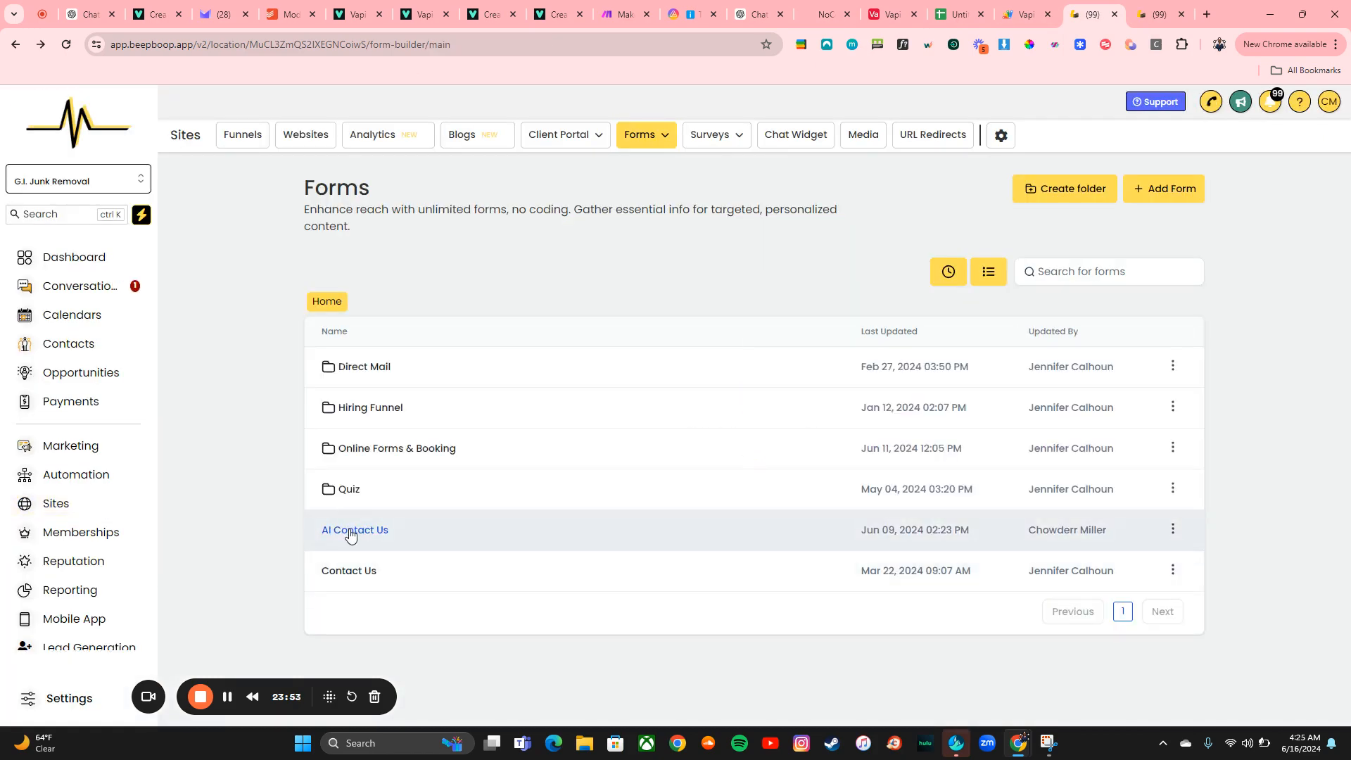
pyautogui.click(351, 534)
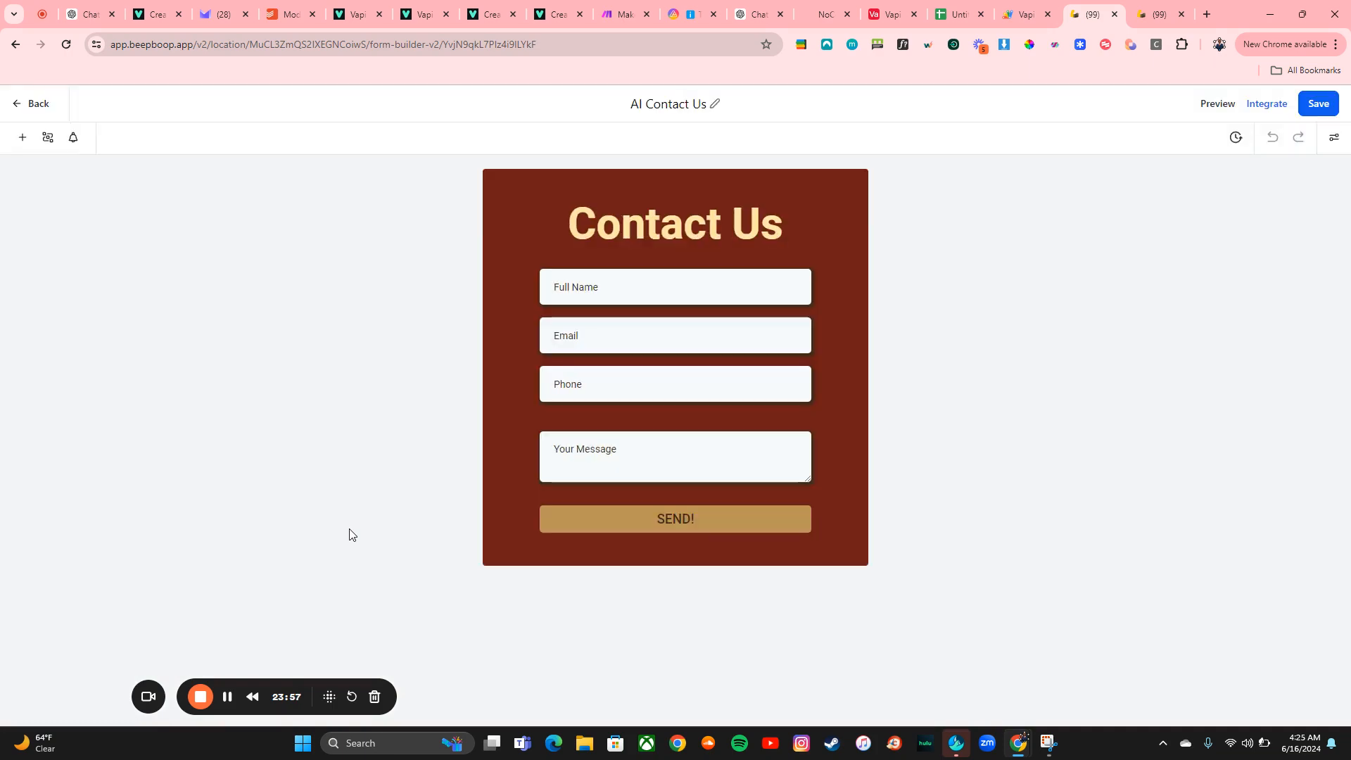
pyautogui.click(1205, 105)
pyautogui.click(657, 233)
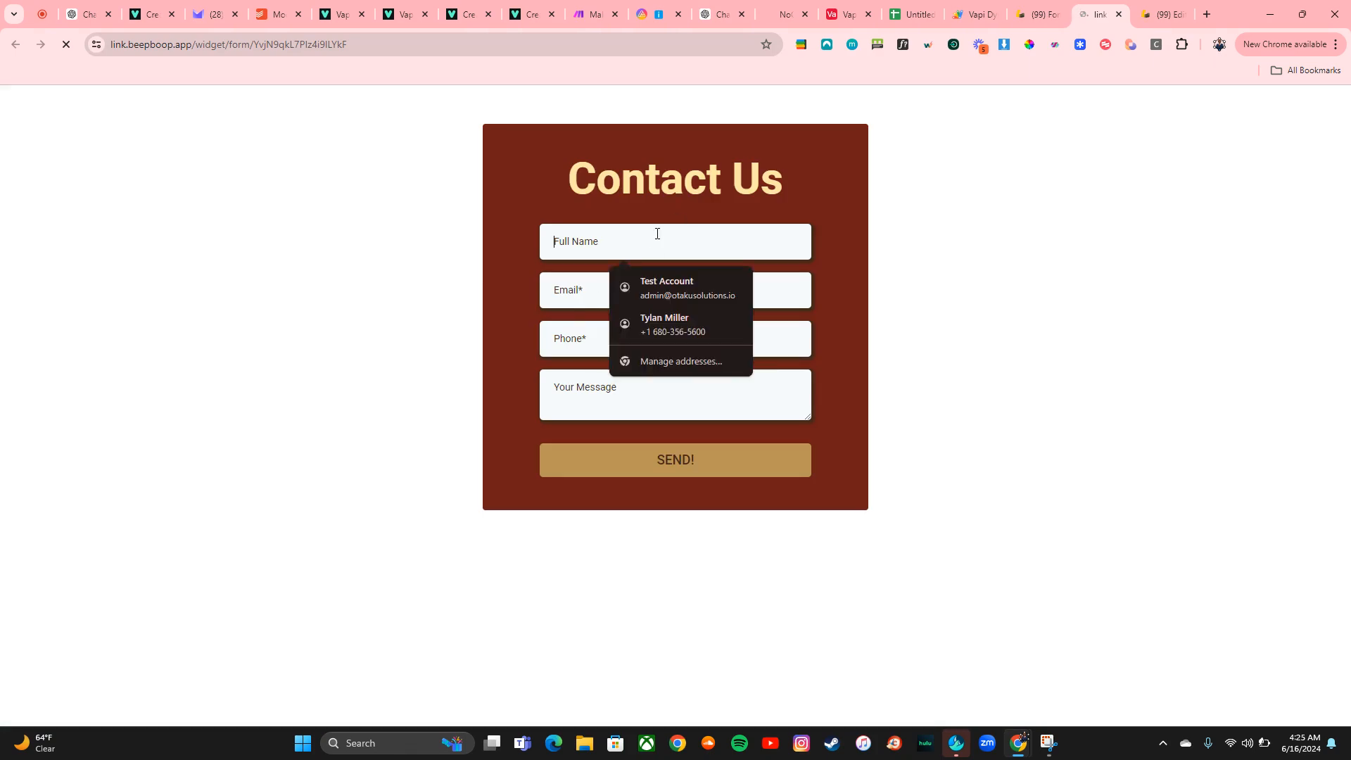
pyautogui.click(664, 321)
pyautogui.click(616, 287)
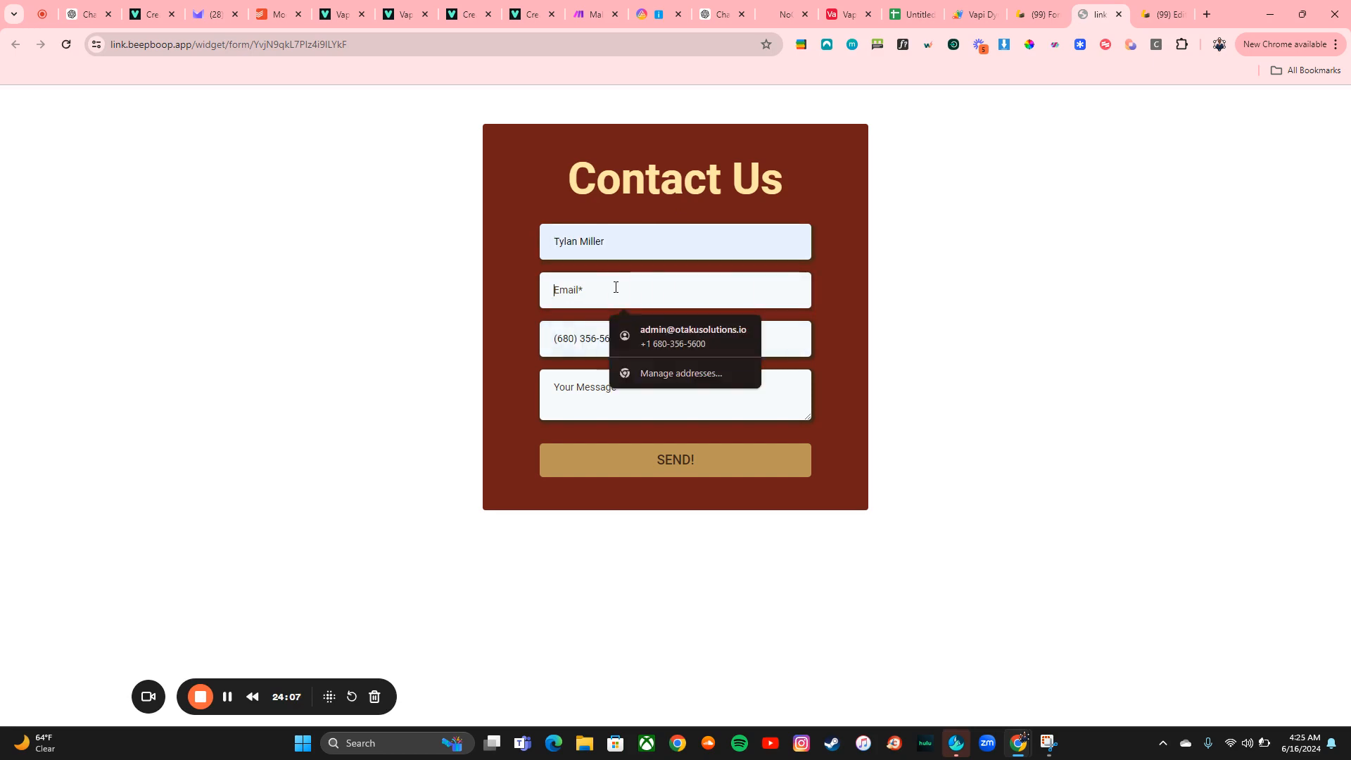
# Check the Vapi Tutorial workflow's execution logs for the latest contact runs
pyautogui.click(1036, 14)
pyautogui.click(1137, 6)
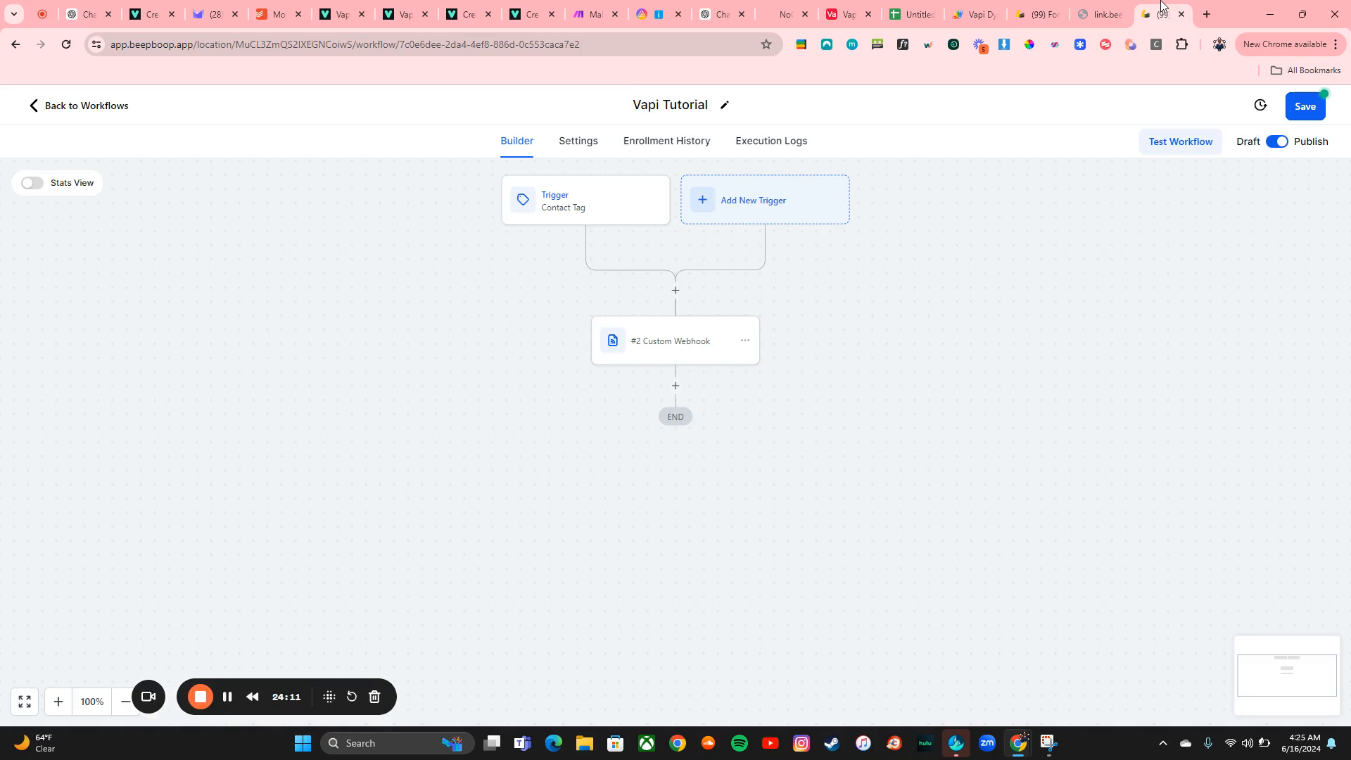
pyautogui.click(775, 142)
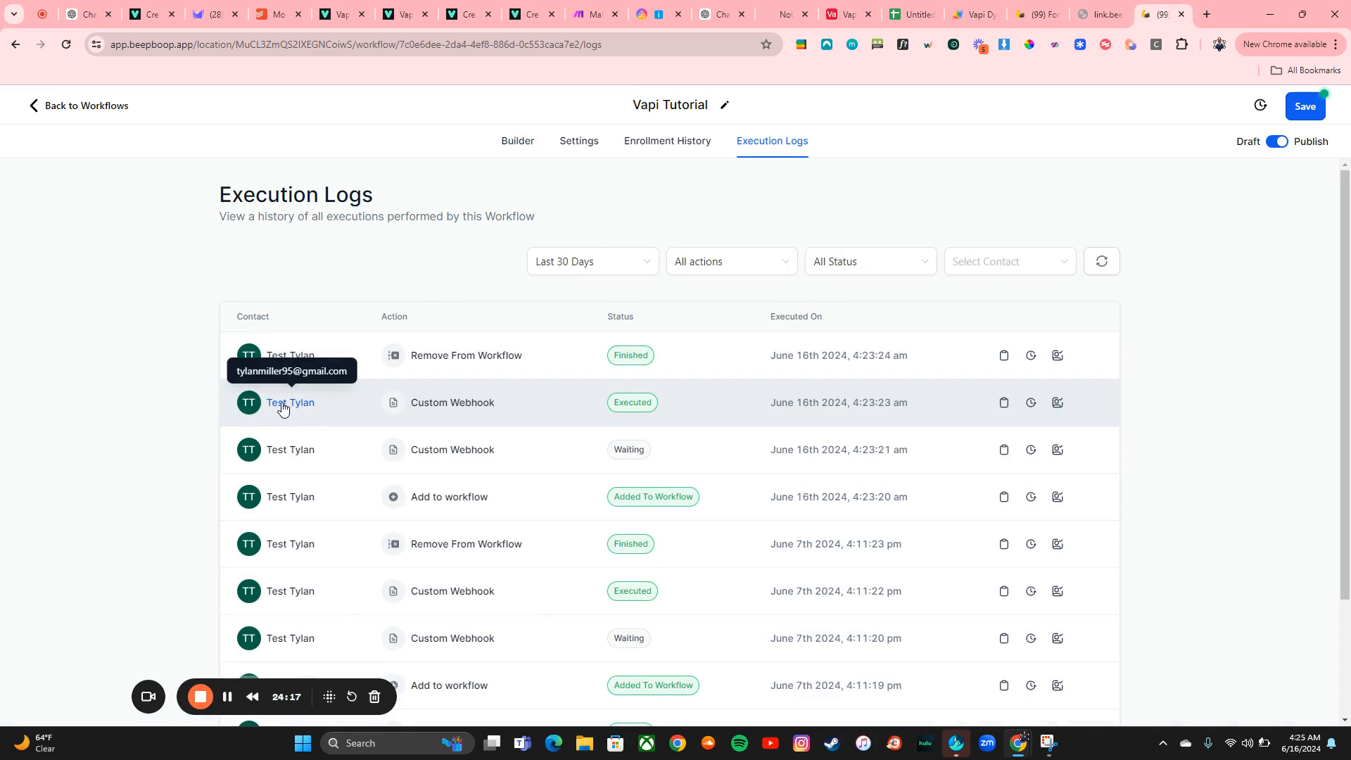
pyautogui.click(282, 405)
# Fill the AI Contact Us form with the test contact's full name, e-mail address and the message Hoopla
pyautogui.click(1034, 6)
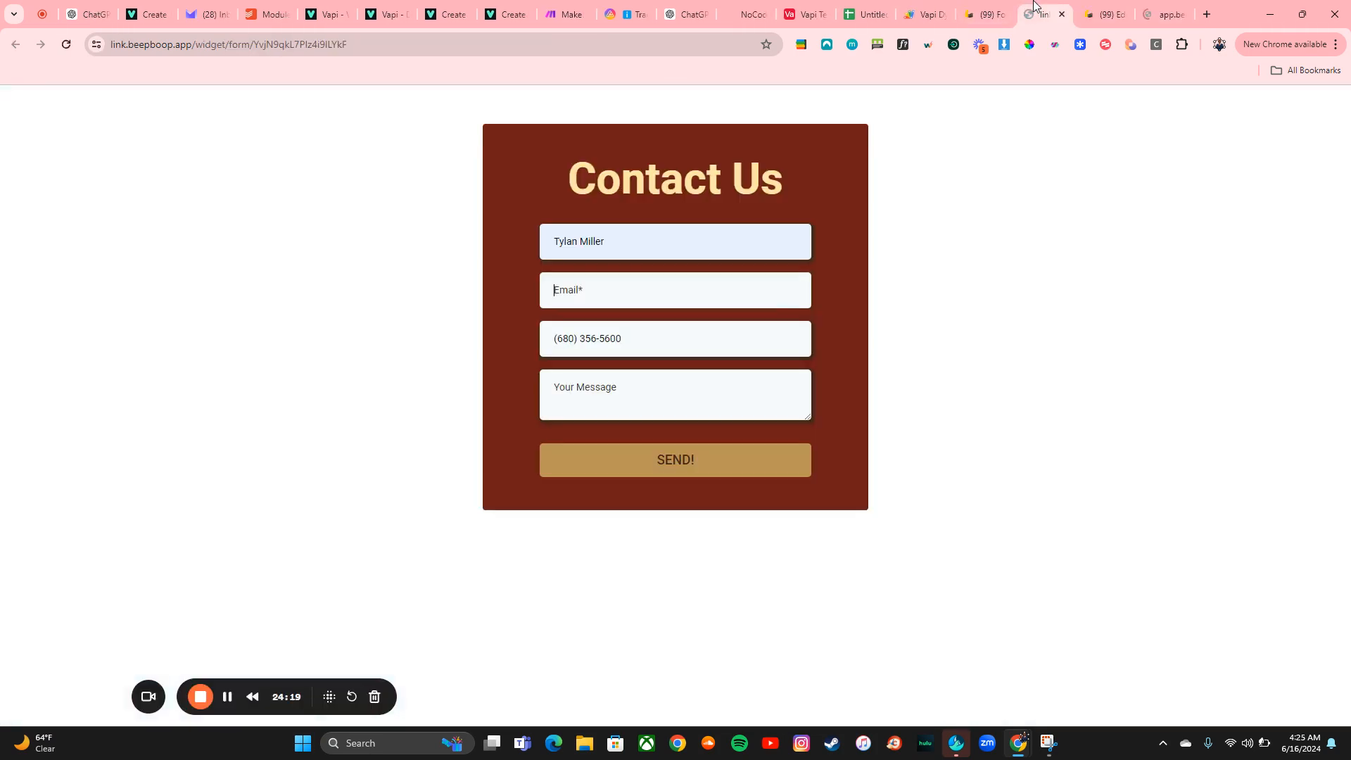
pyautogui.tripleClick(620, 241)
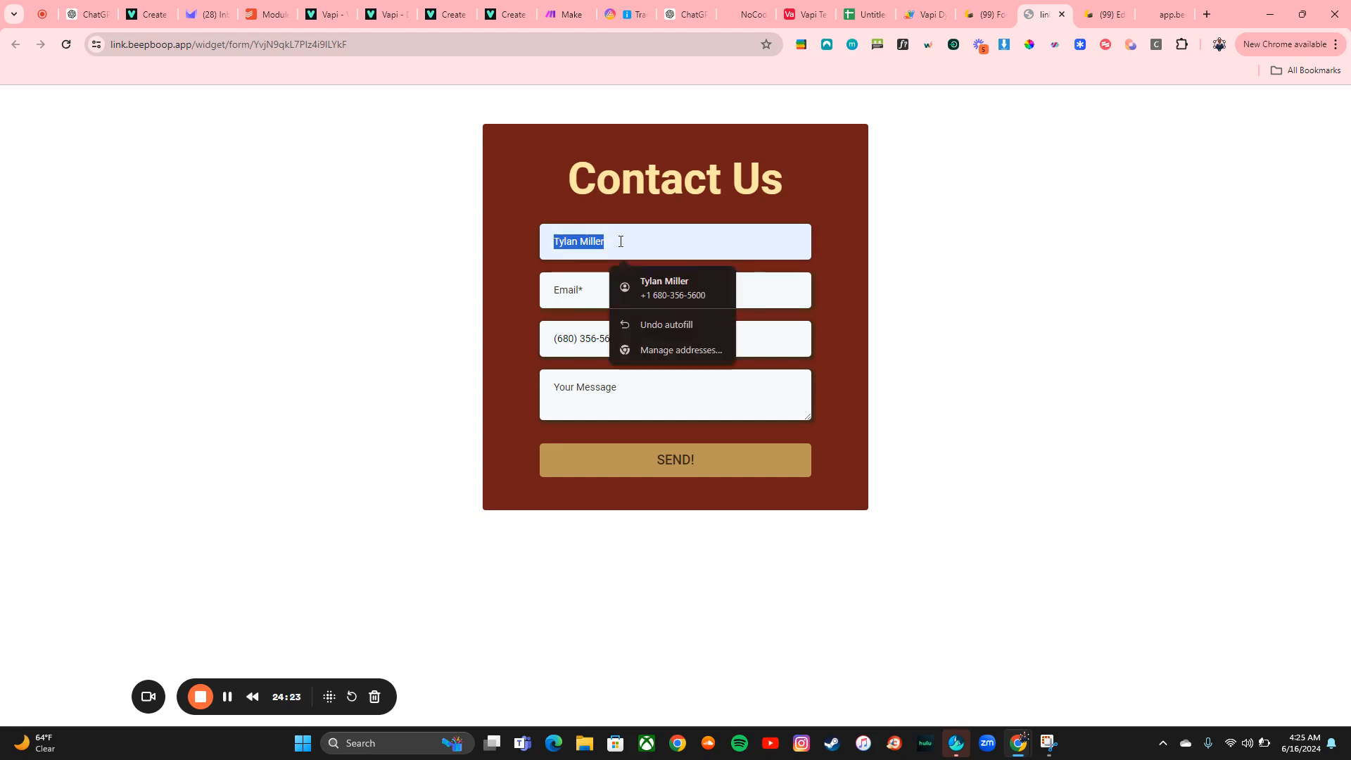
pyautogui.write('Test')
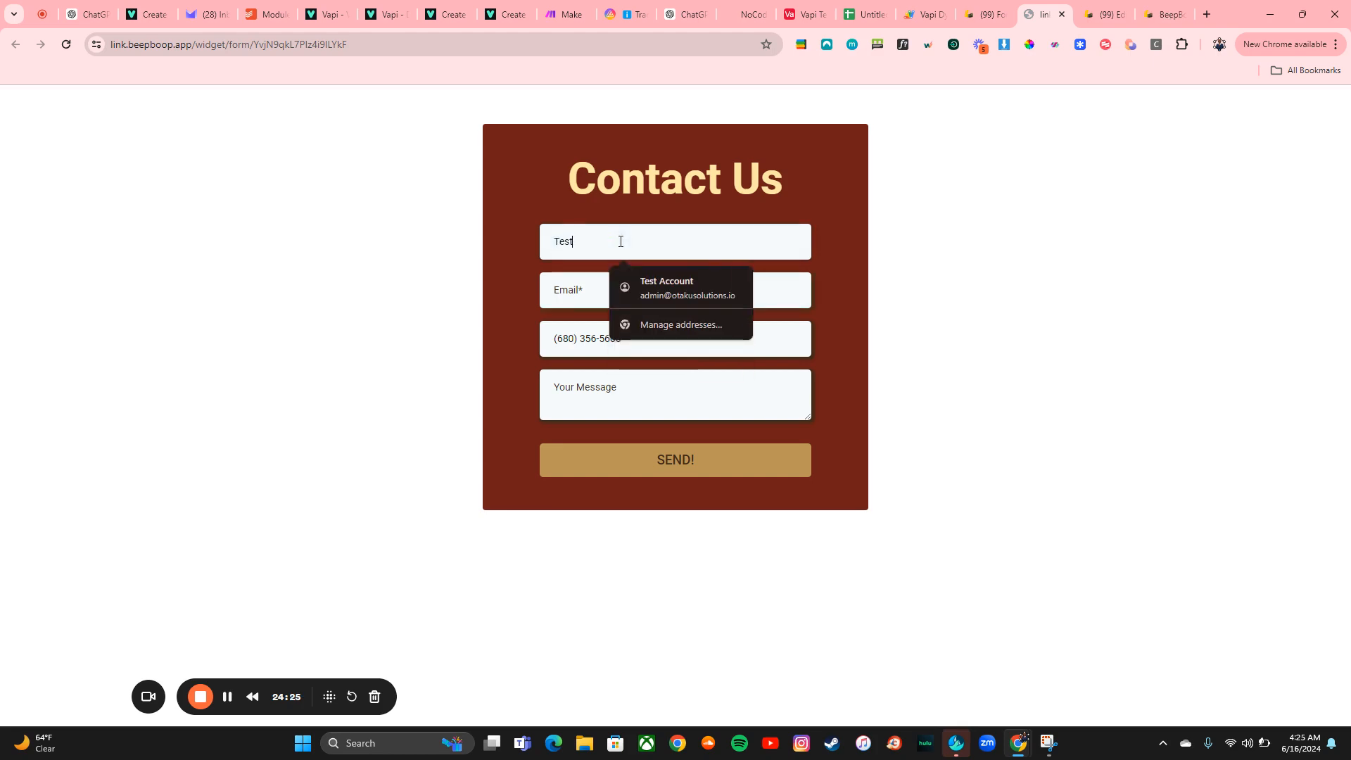
pyautogui.write(' Tylan')
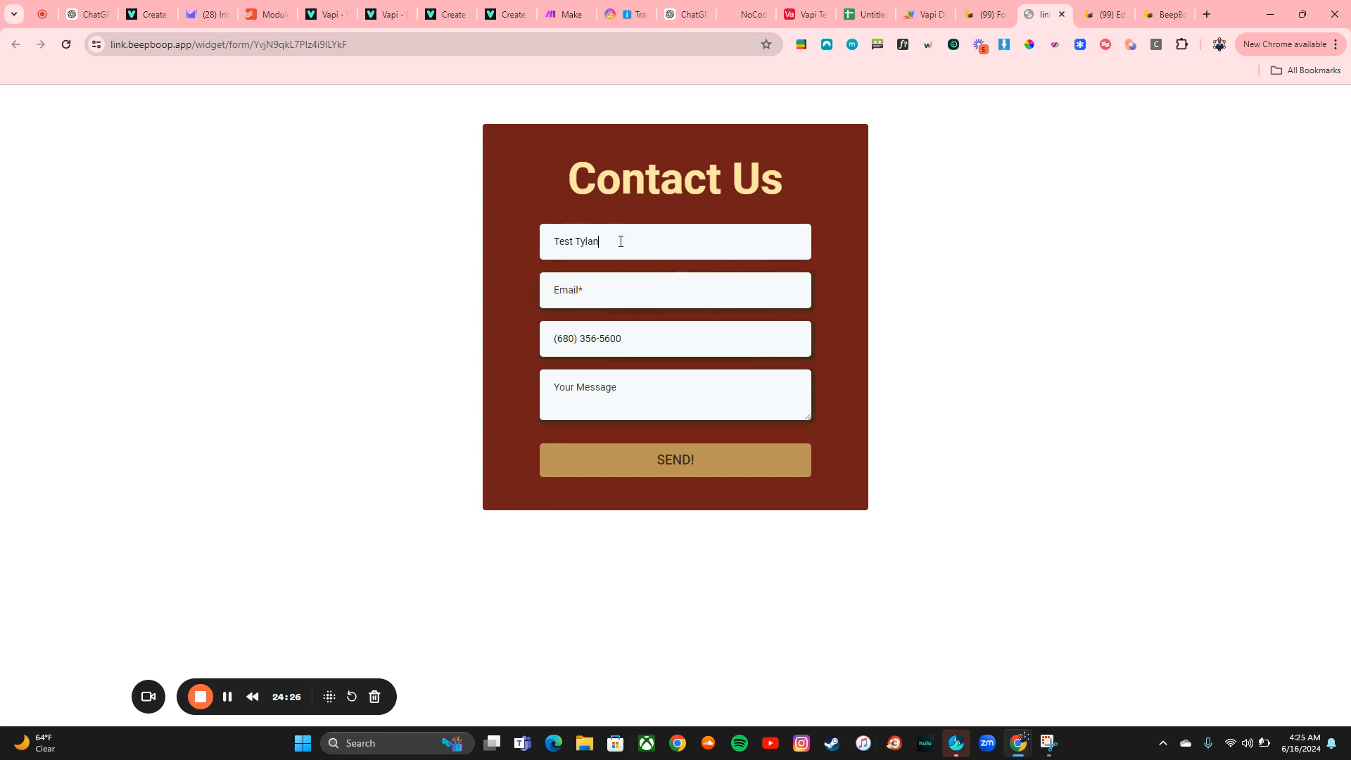
pyautogui.click(595, 291)
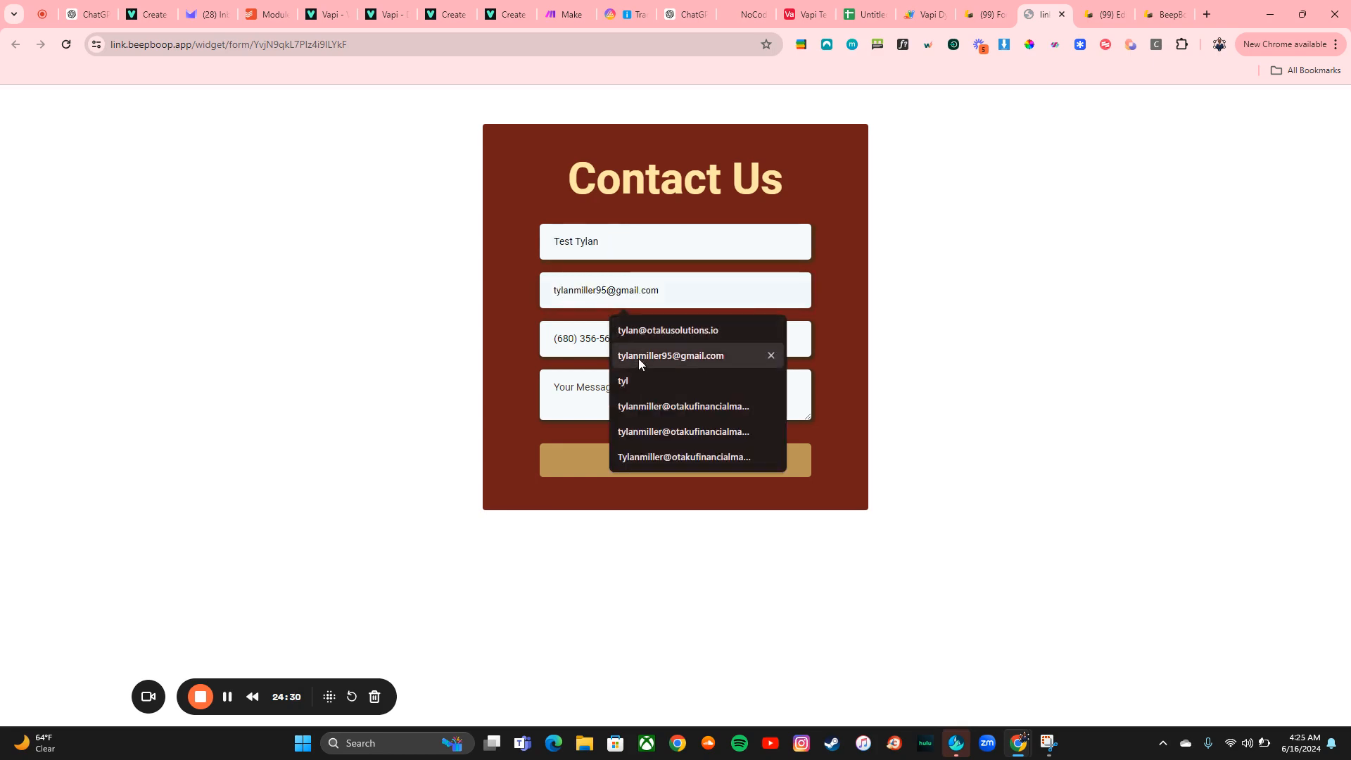
pyautogui.click(639, 357)
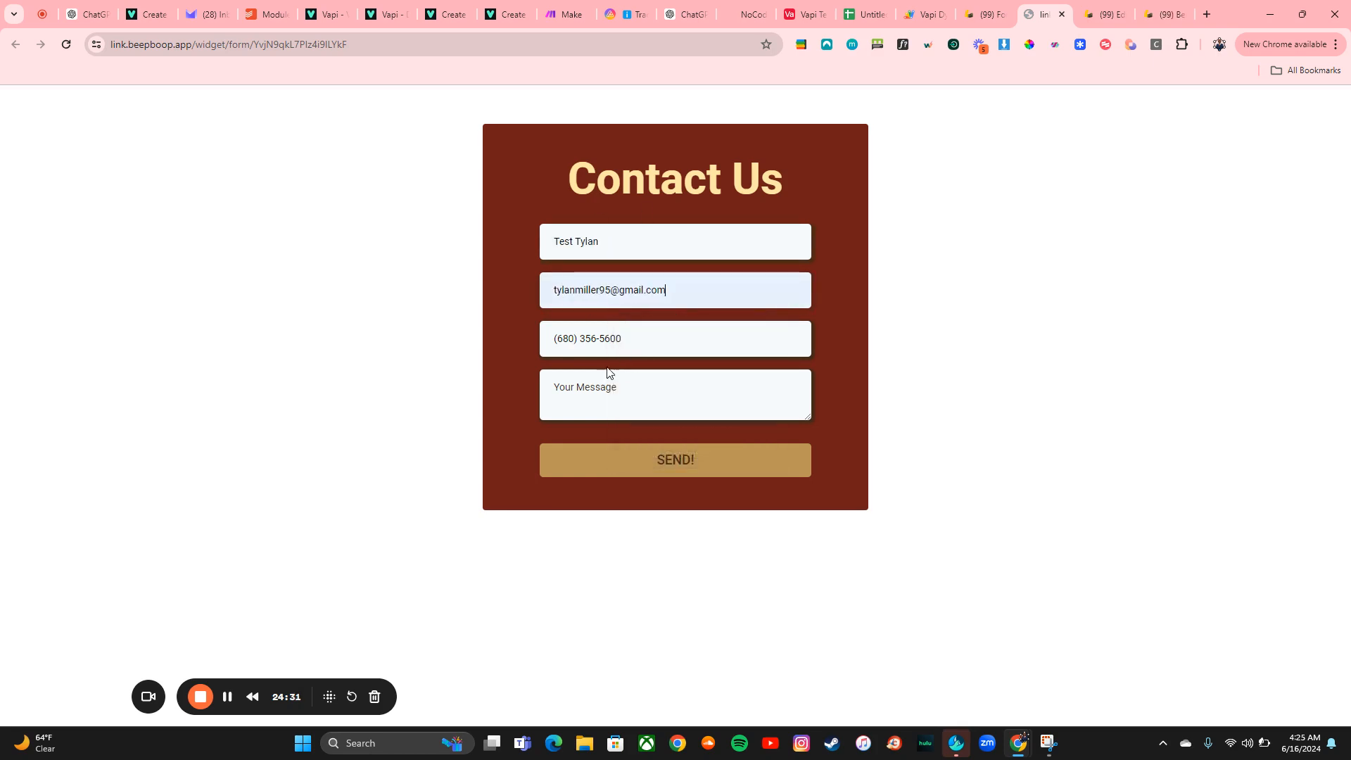
pyautogui.click(612, 396)
pyautogui.write('Hoopla')
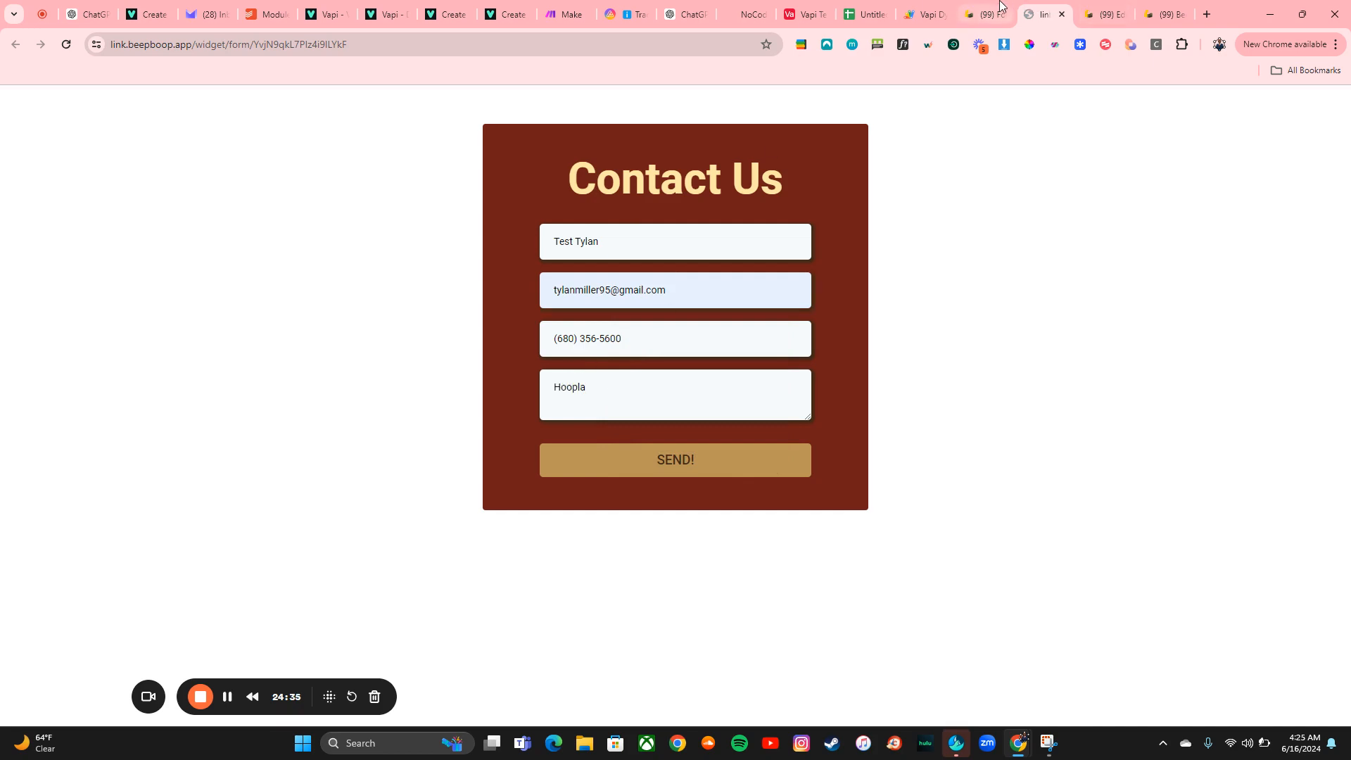
# Search Contacts for the test contact, open its record and scroll to its tags
pyautogui.click(986, 14)
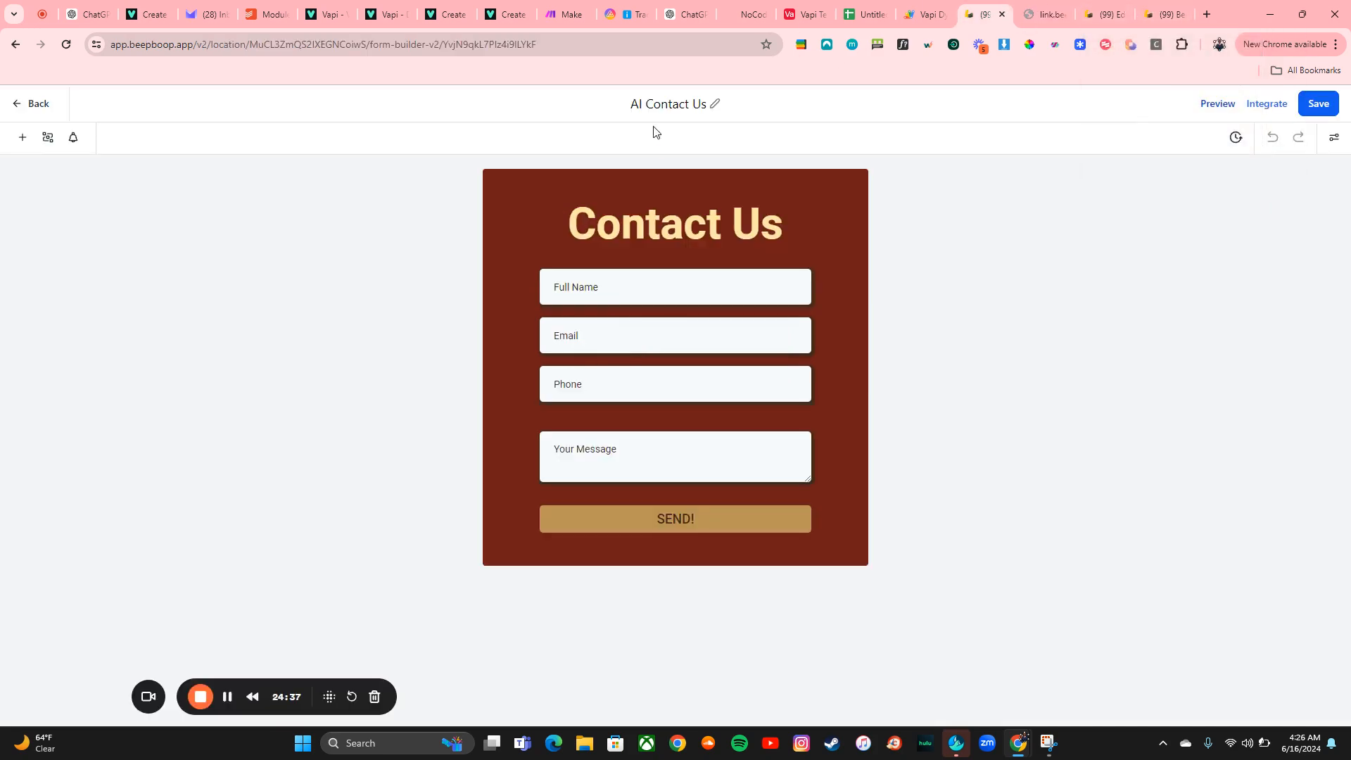
pyautogui.click(44, 105)
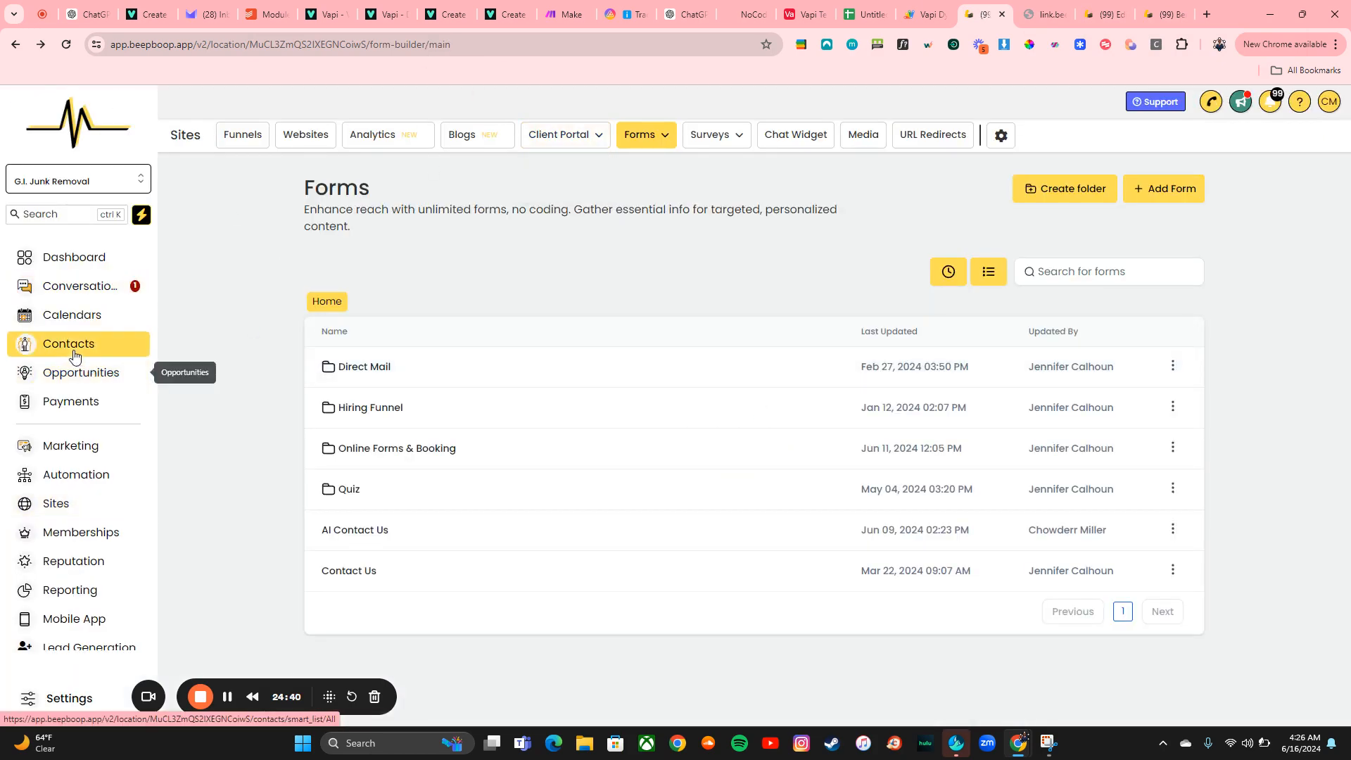
pyautogui.click(52, 344)
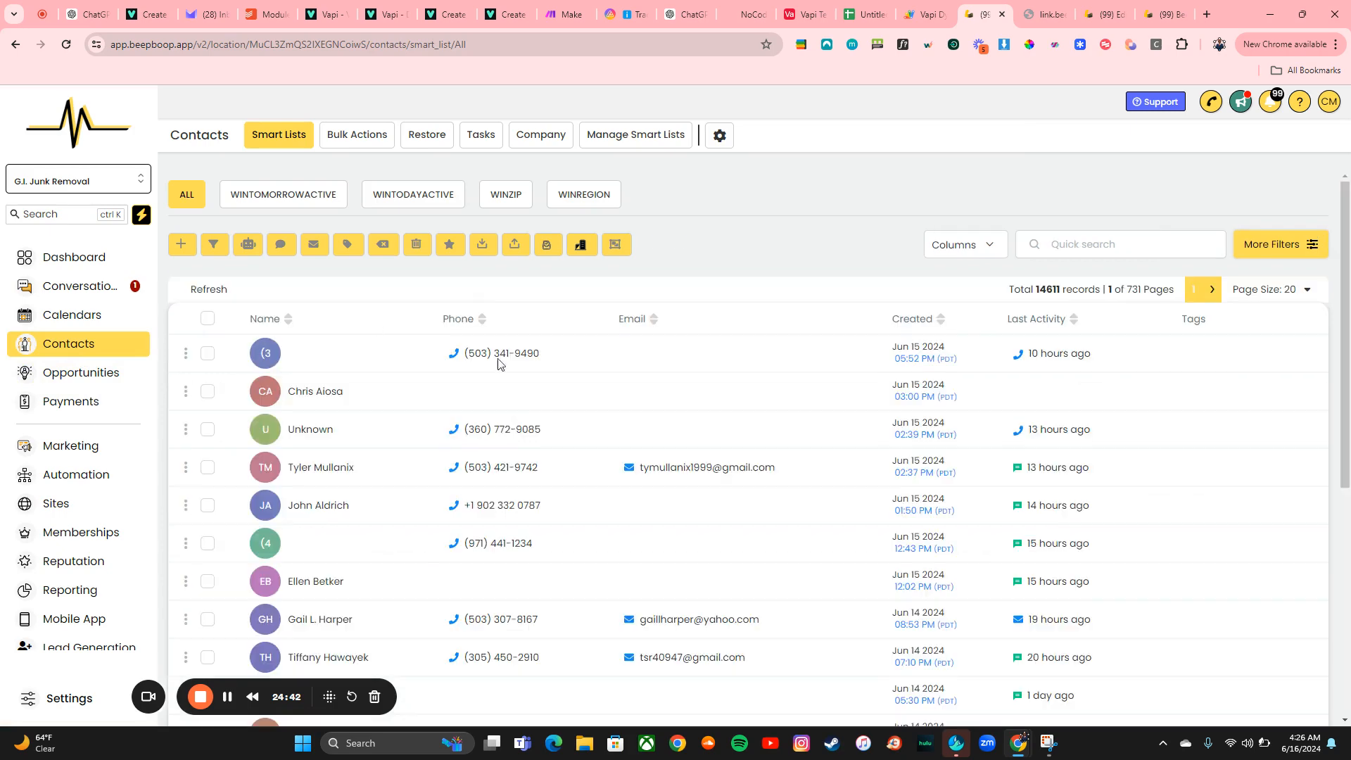
pyautogui.click(1103, 246)
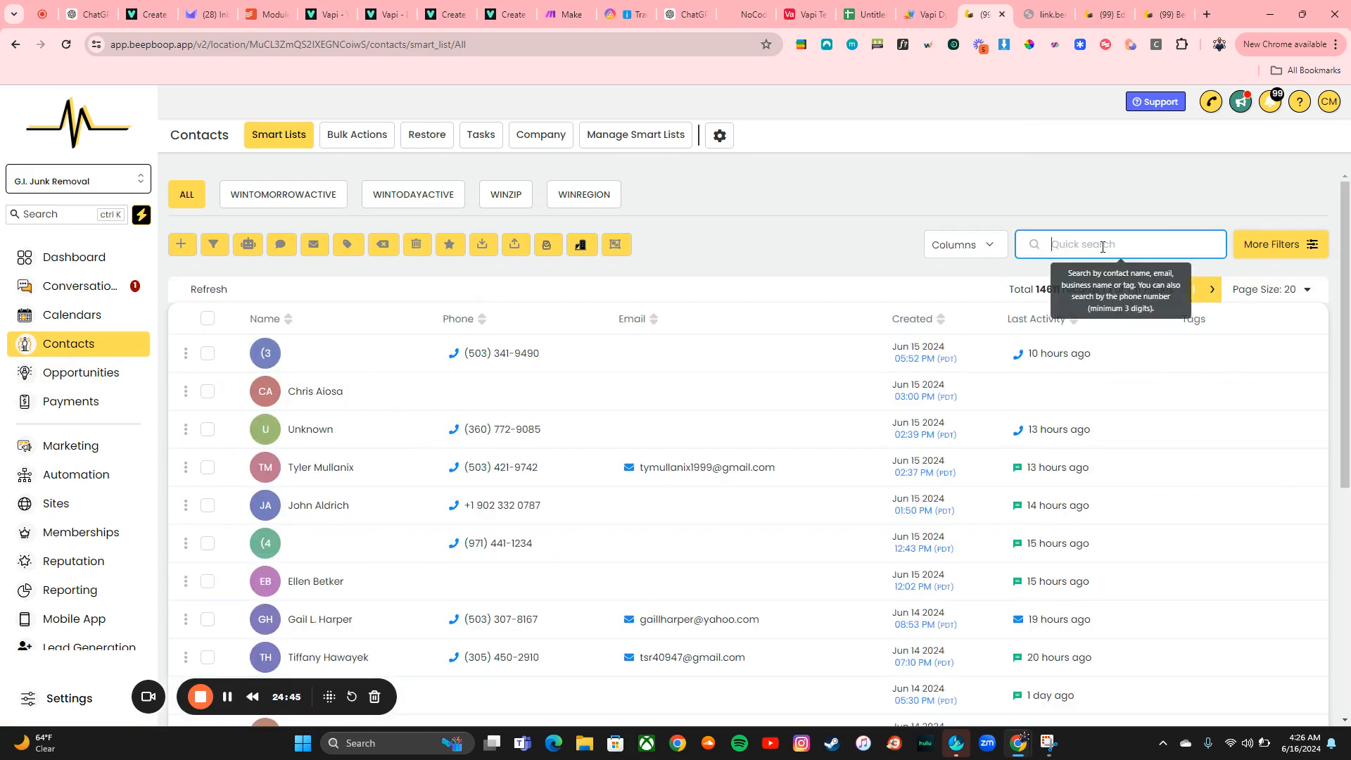
pyautogui.write('ty')
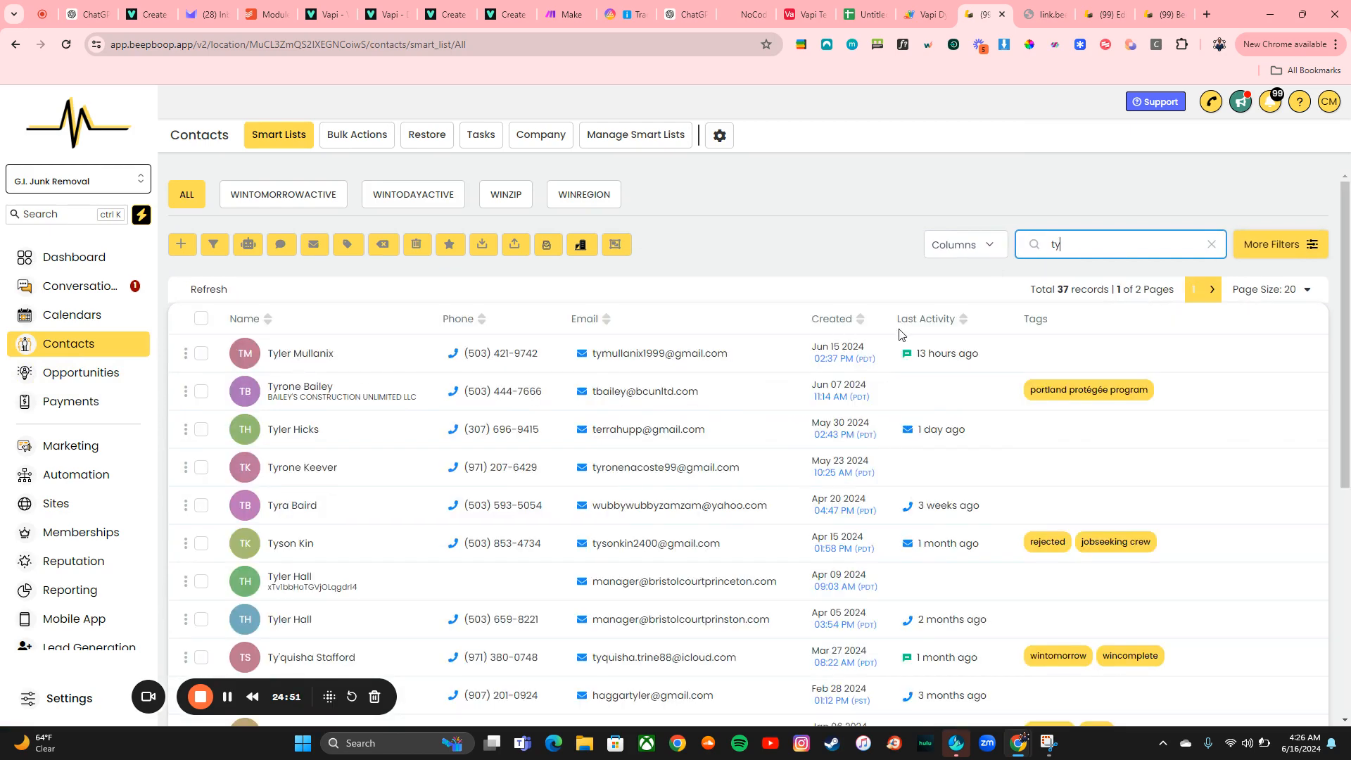
pyautogui.write('est tyl')
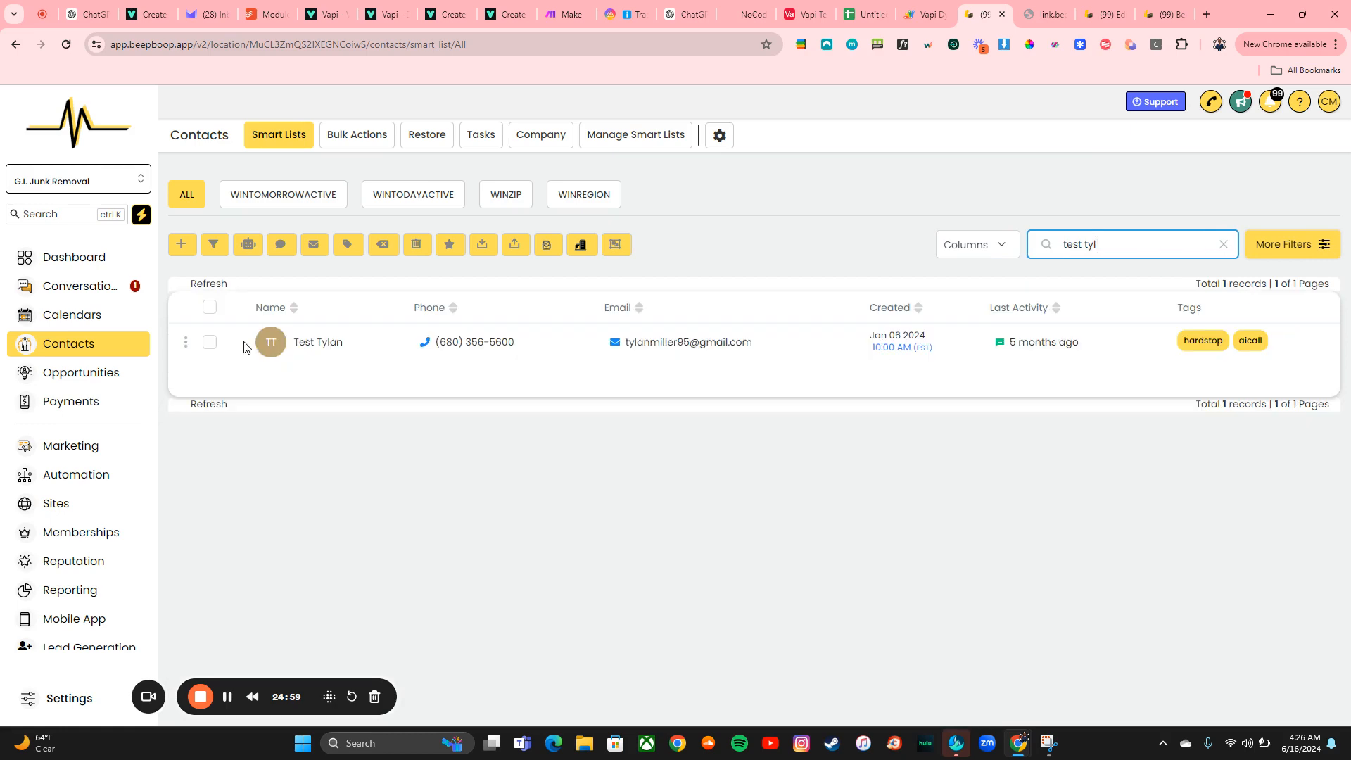
pyautogui.click(304, 345)
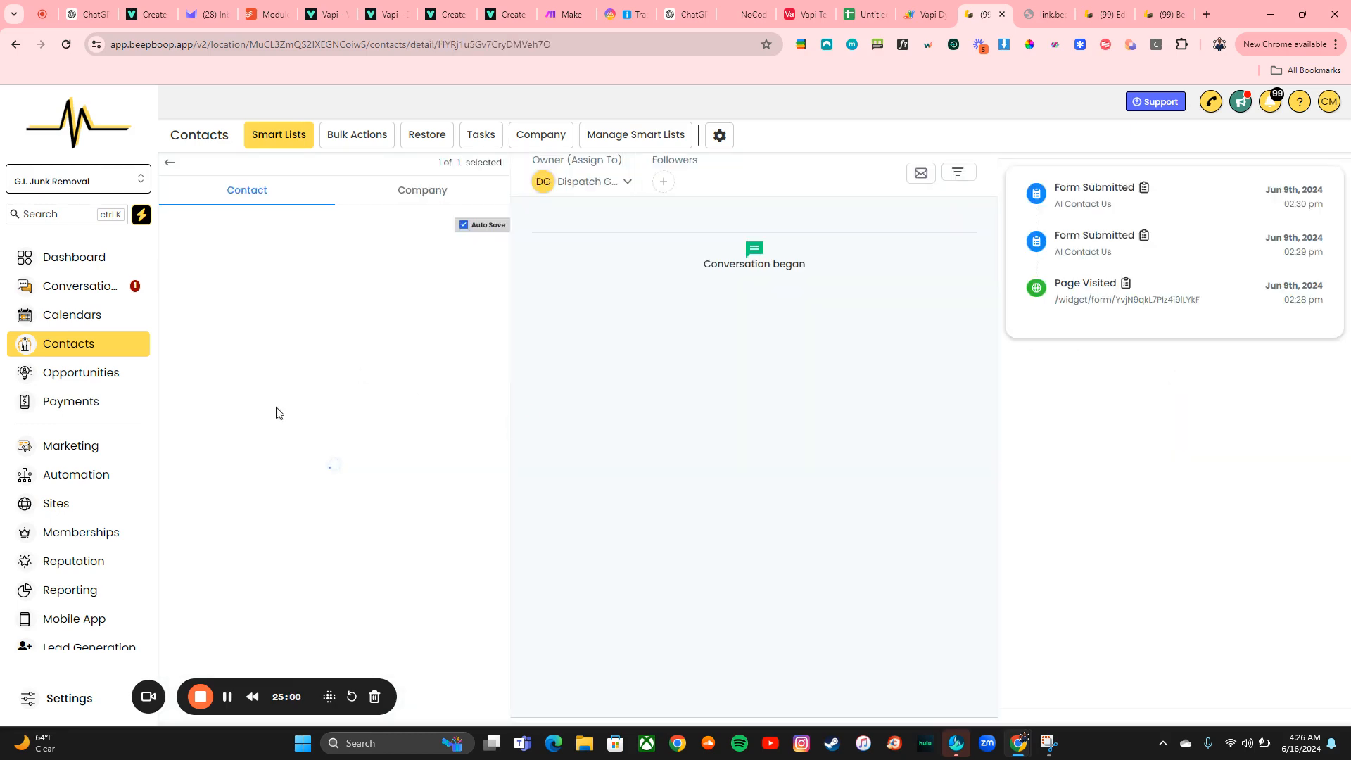
pyautogui.scroll(-20, 337, 483)
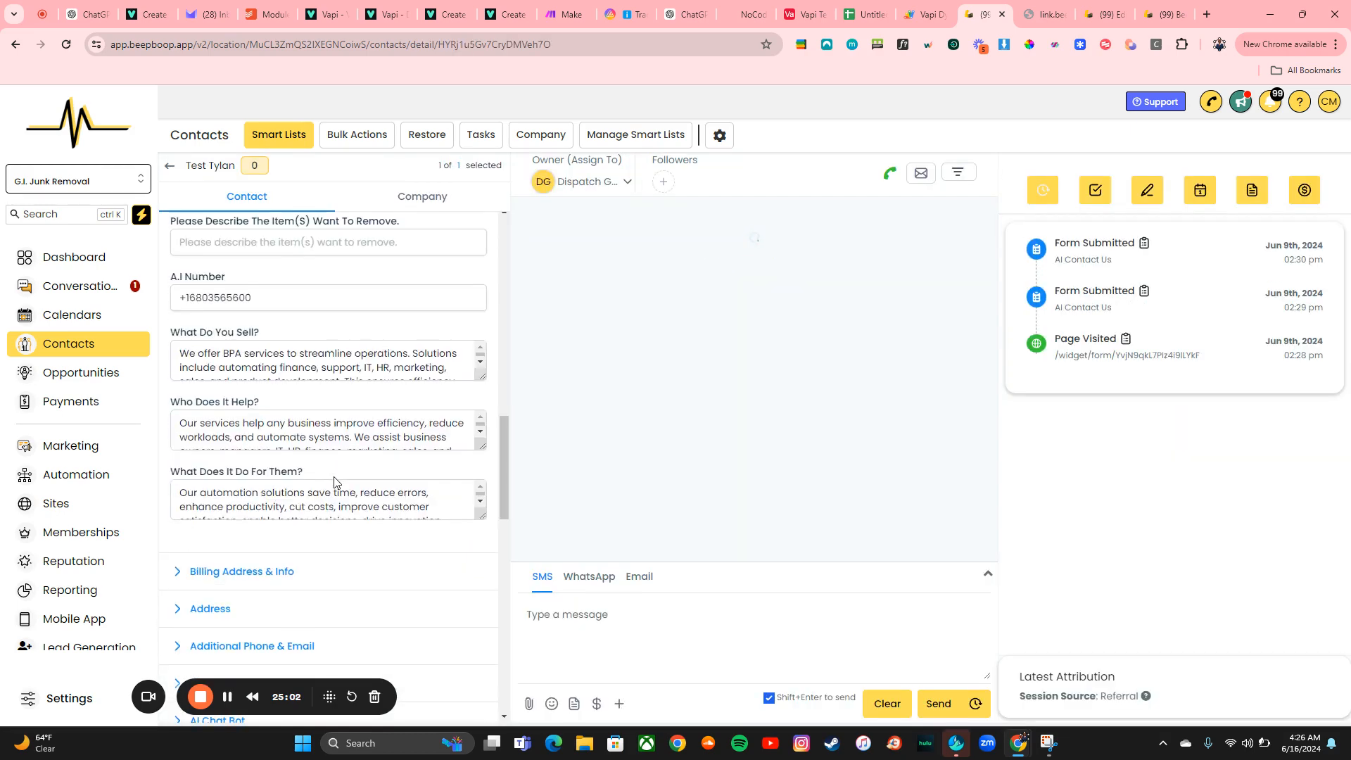
pyautogui.scroll(-3, 334, 483)
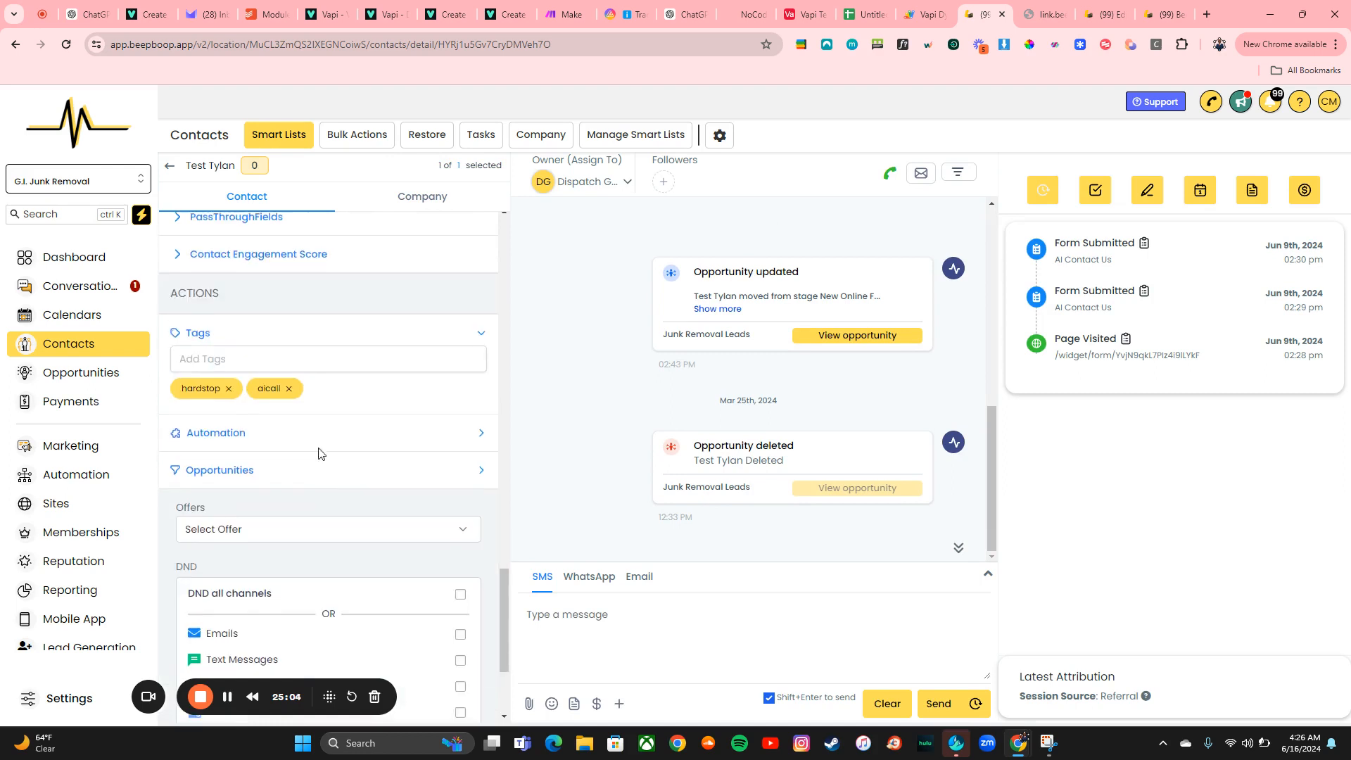
# Remove the aicall tag from the test contact and resubmit the filled AI Contact Us form
pyautogui.click(290, 387)
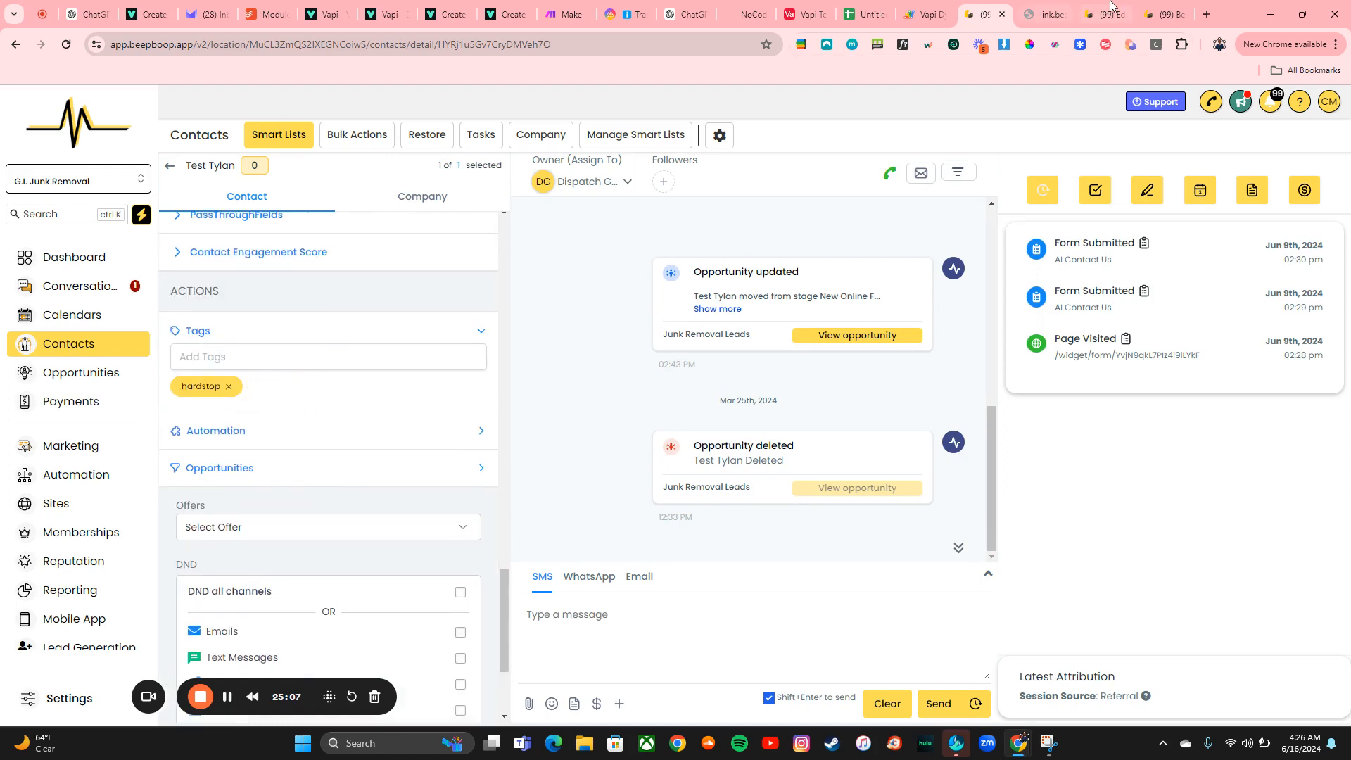
pyautogui.click(1048, 14)
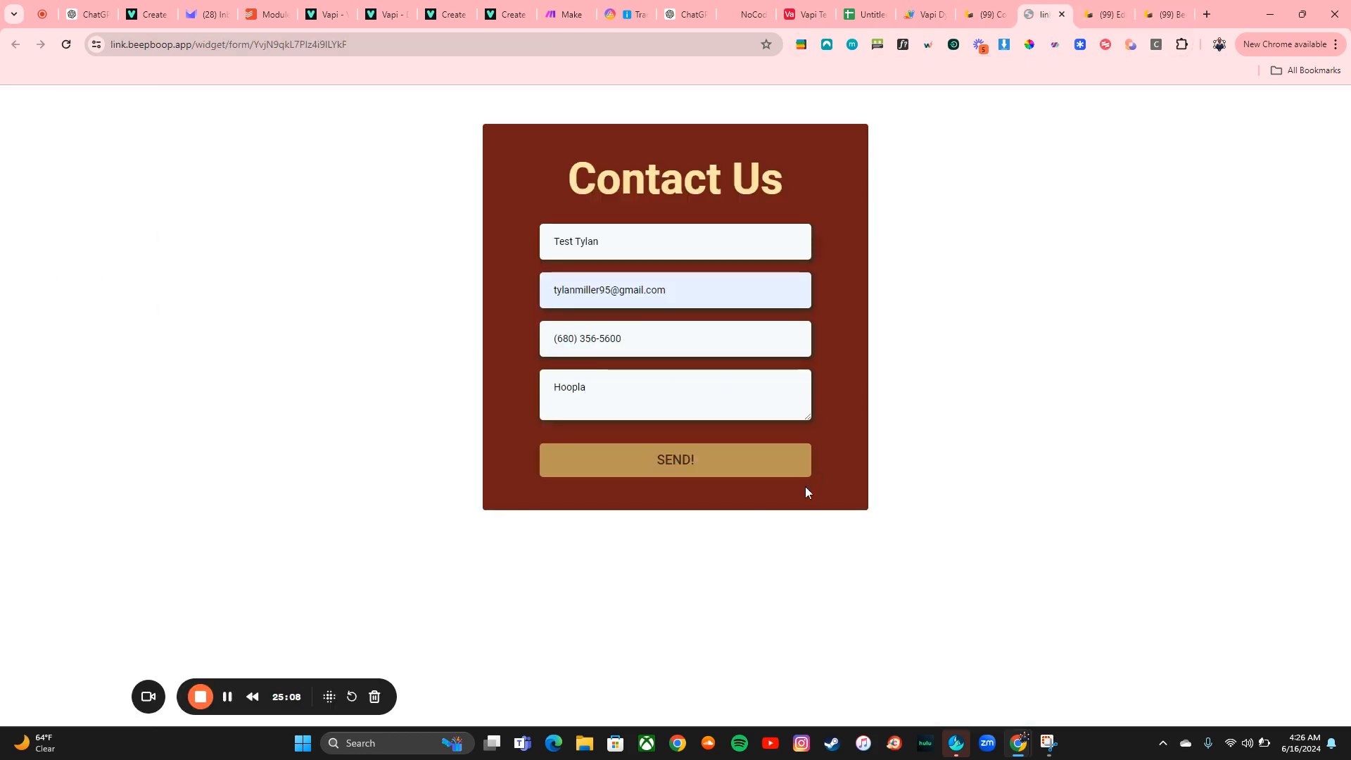
pyautogui.click(701, 454)
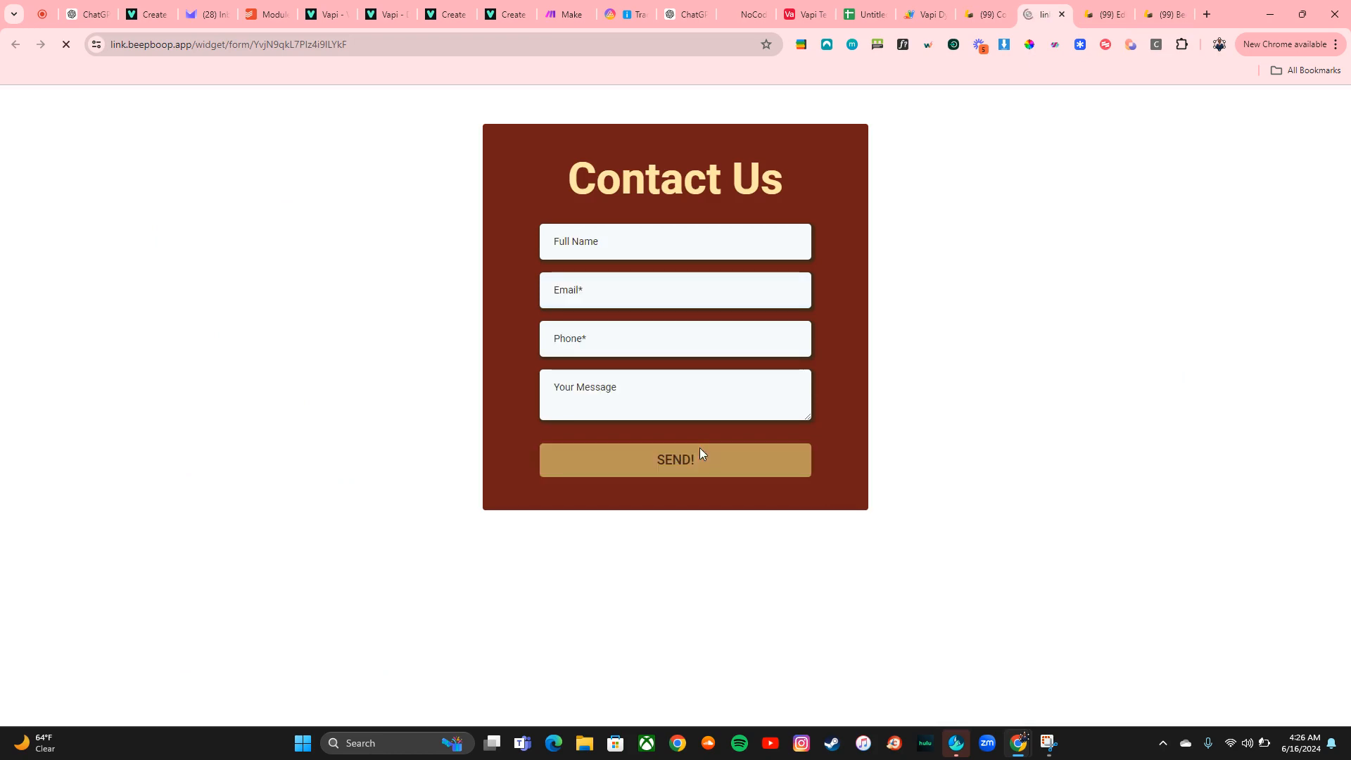
# Browse the Make scenarios, opening the Server folder and then the full scenario list
pyautogui.click(1166, 14)
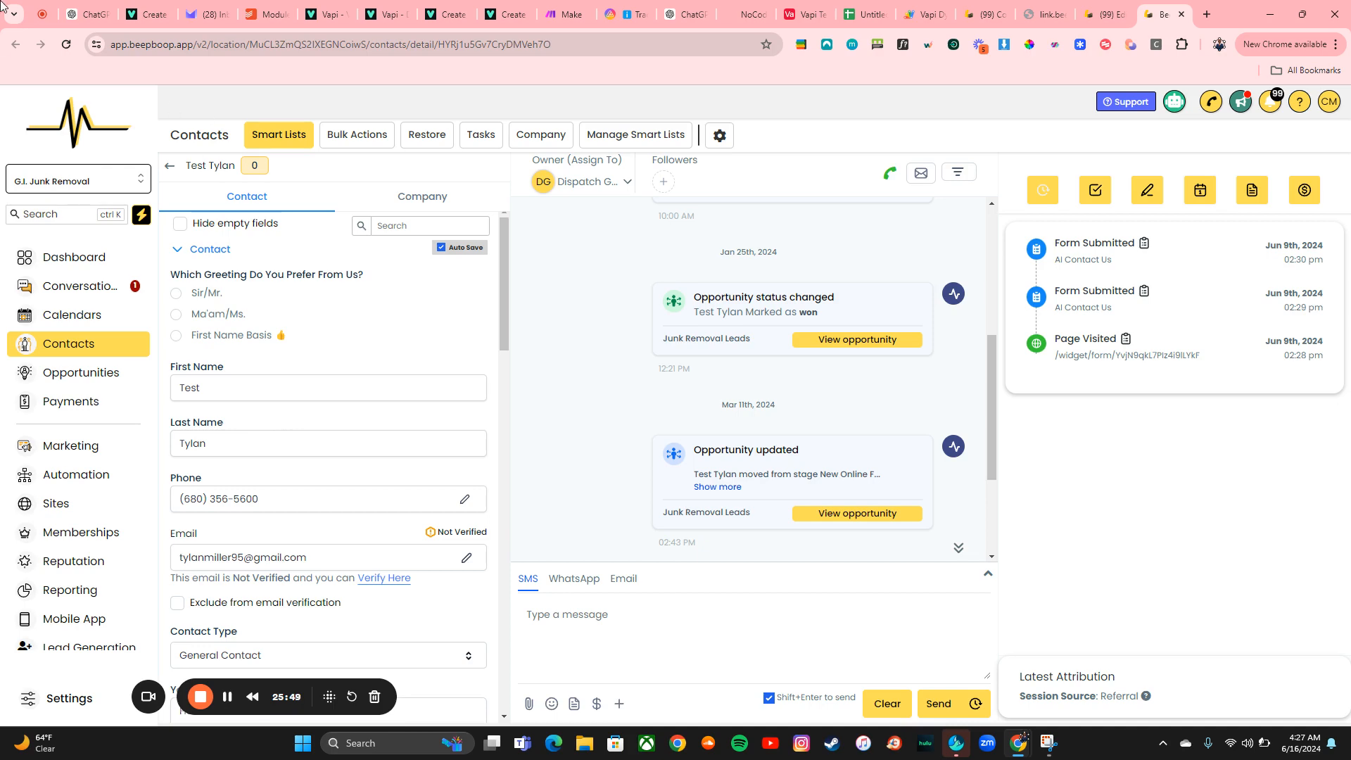
pyautogui.click(567, 9)
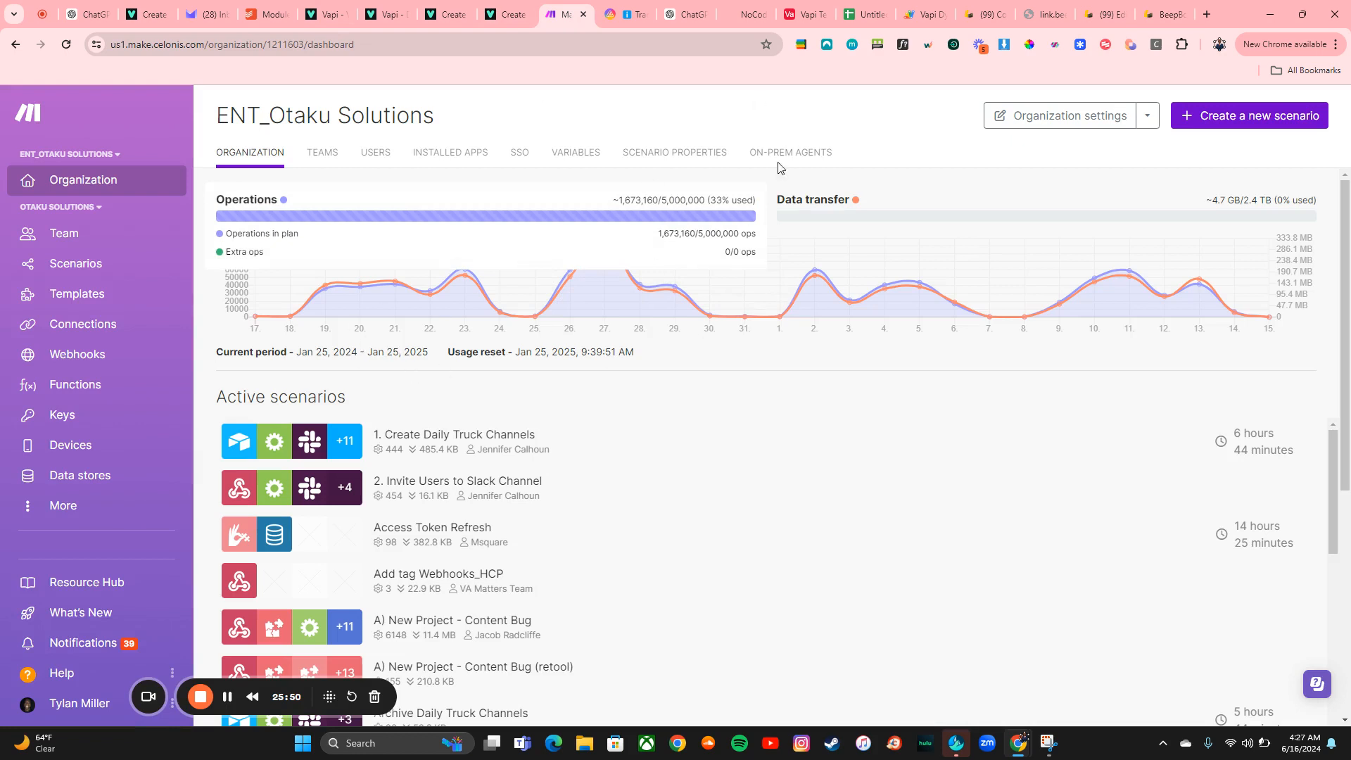
pyautogui.click(82, 272)
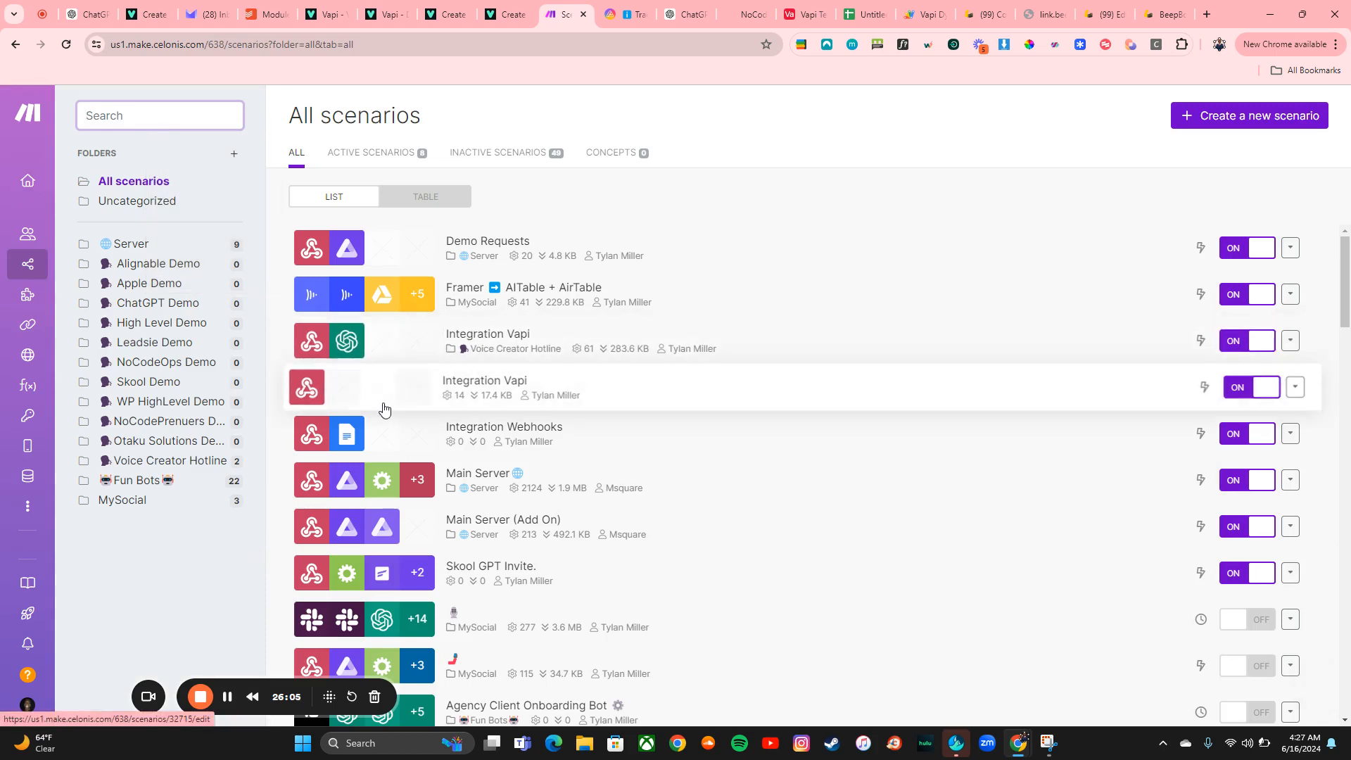
pyautogui.click(138, 244)
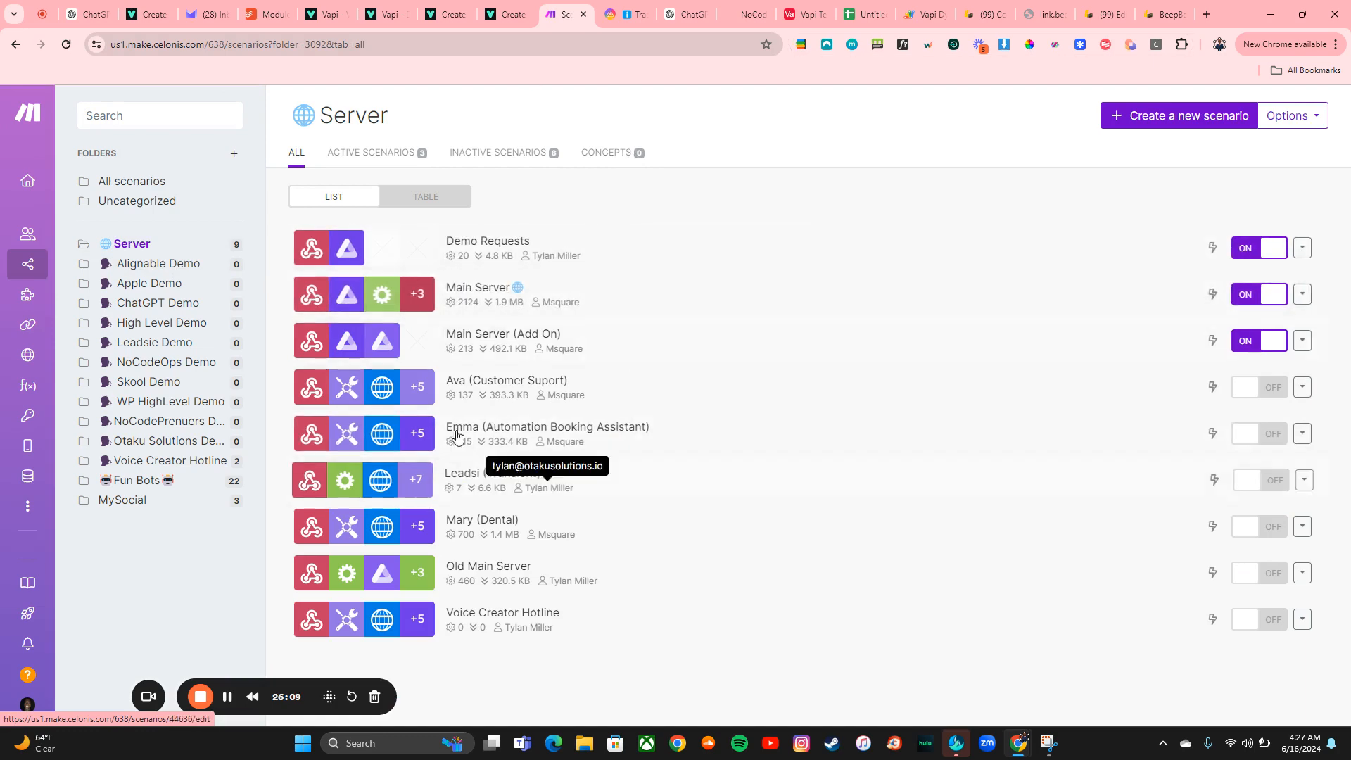
pyautogui.click(134, 183)
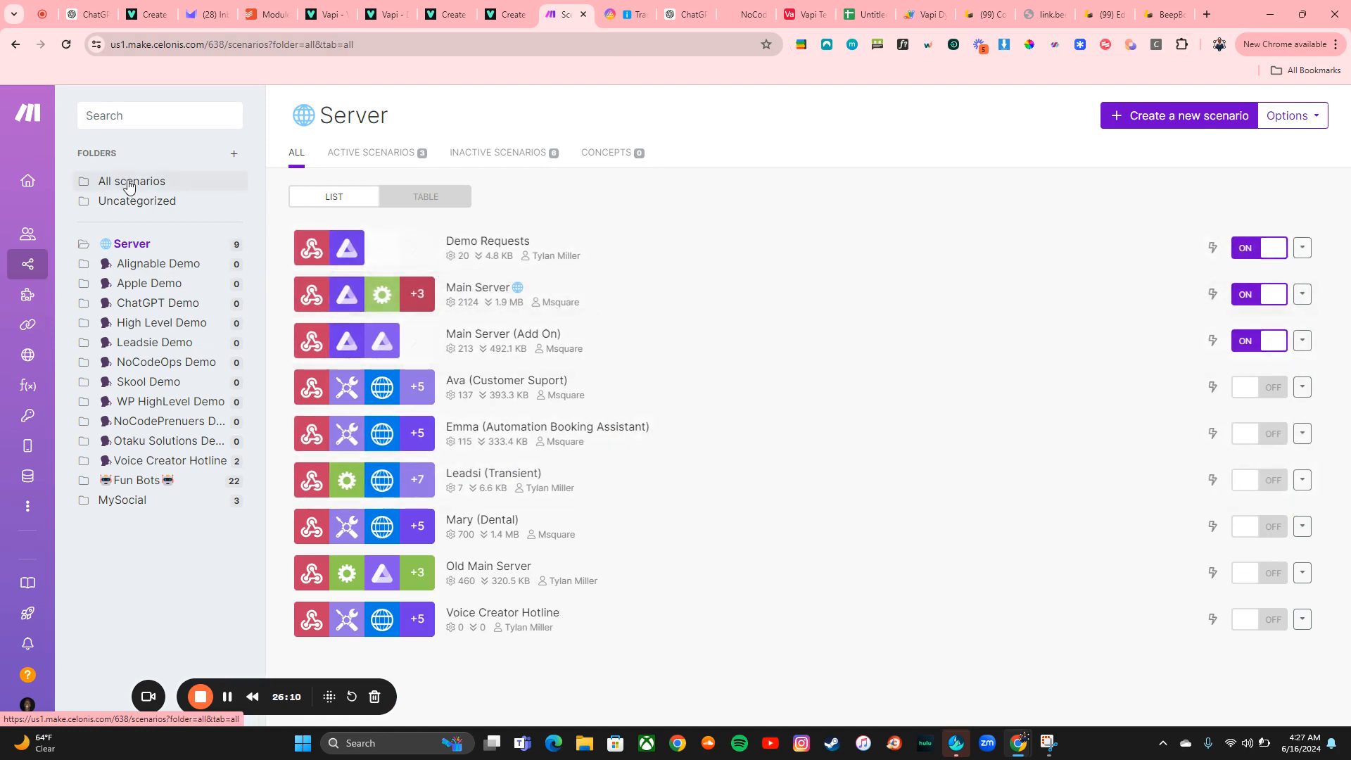
pyautogui.scroll(-20, 724, 434)
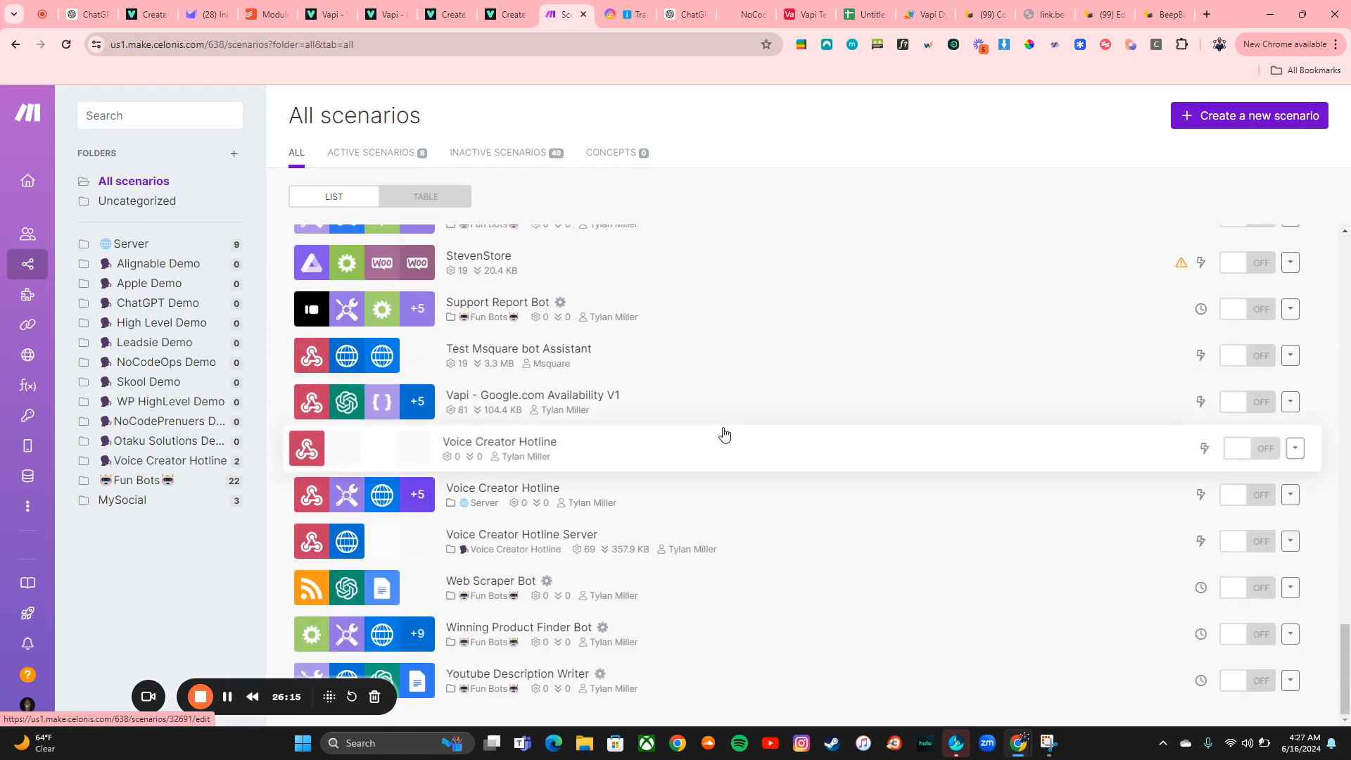
pyautogui.scroll(5, 724, 435)
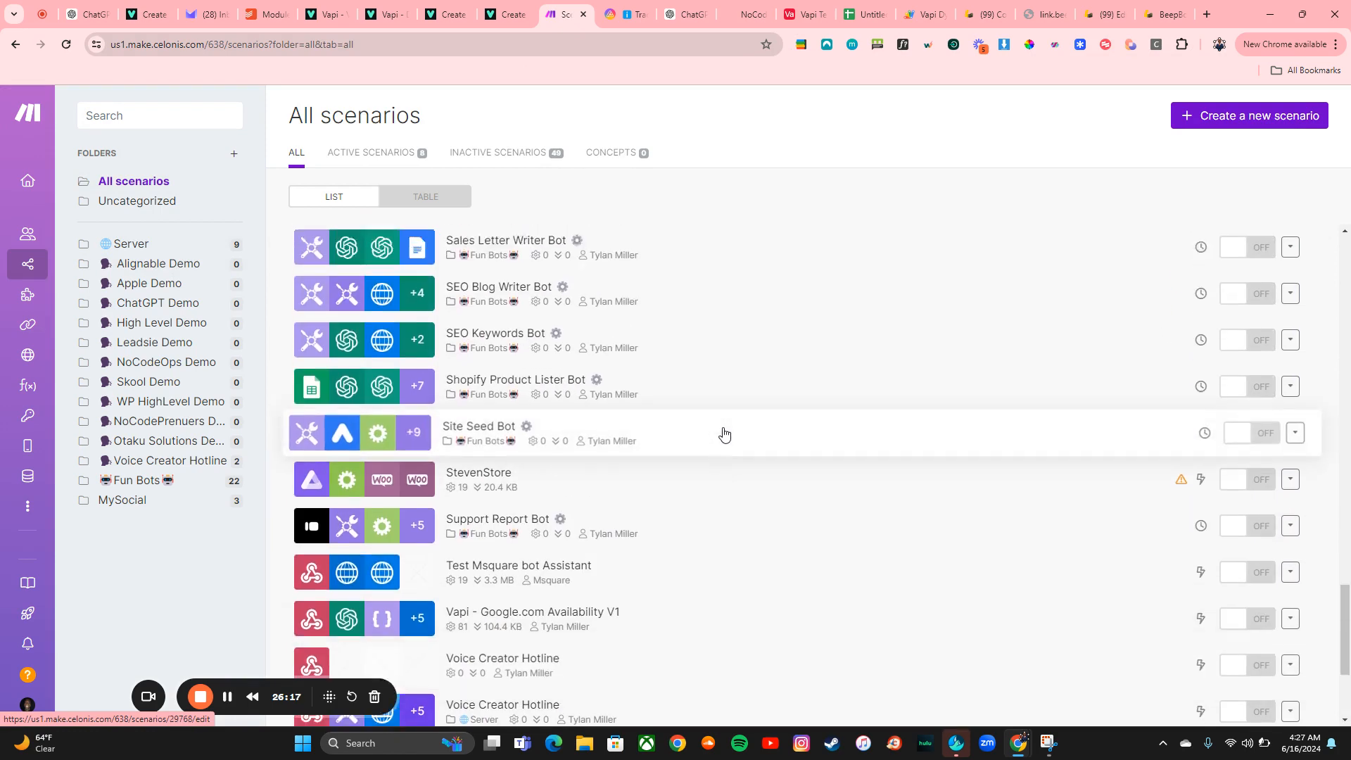
pyautogui.scroll(4, 724, 435)
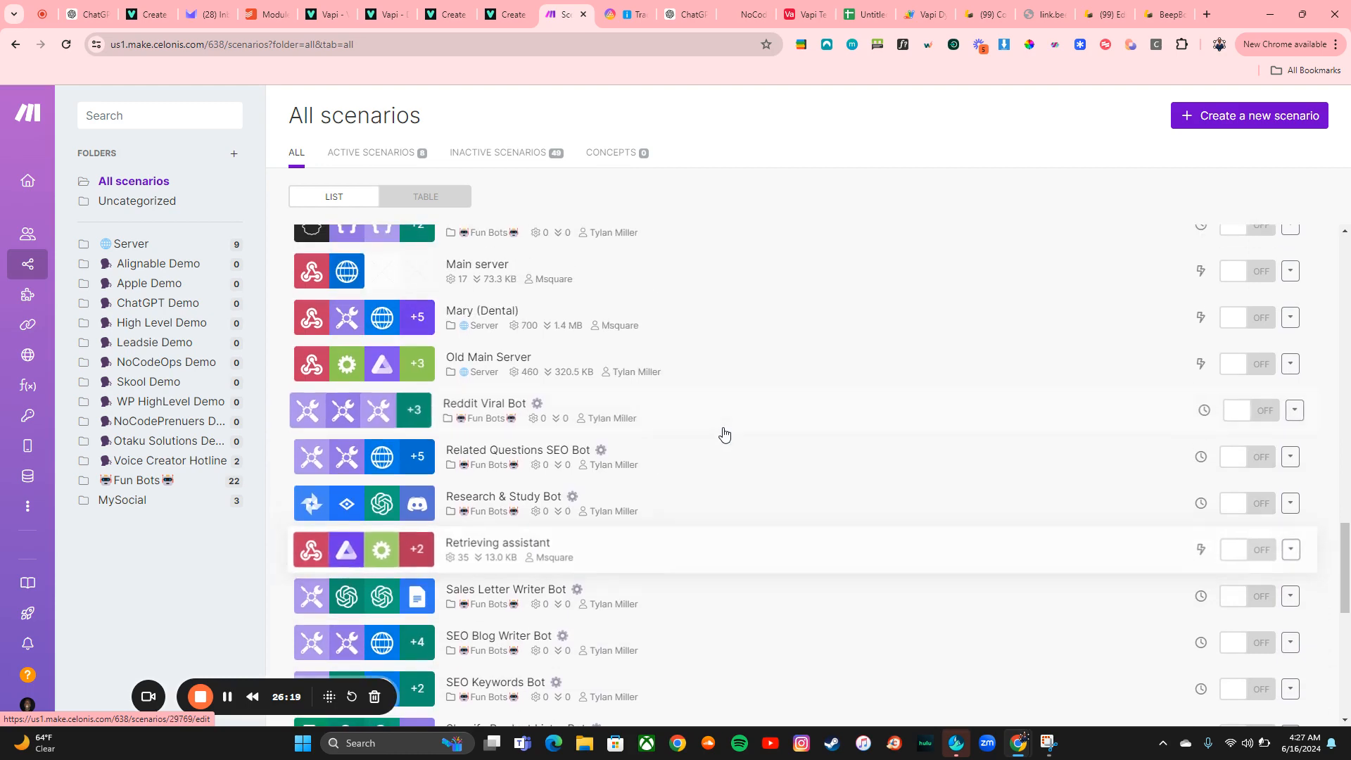
pyautogui.scroll(3, 724, 435)
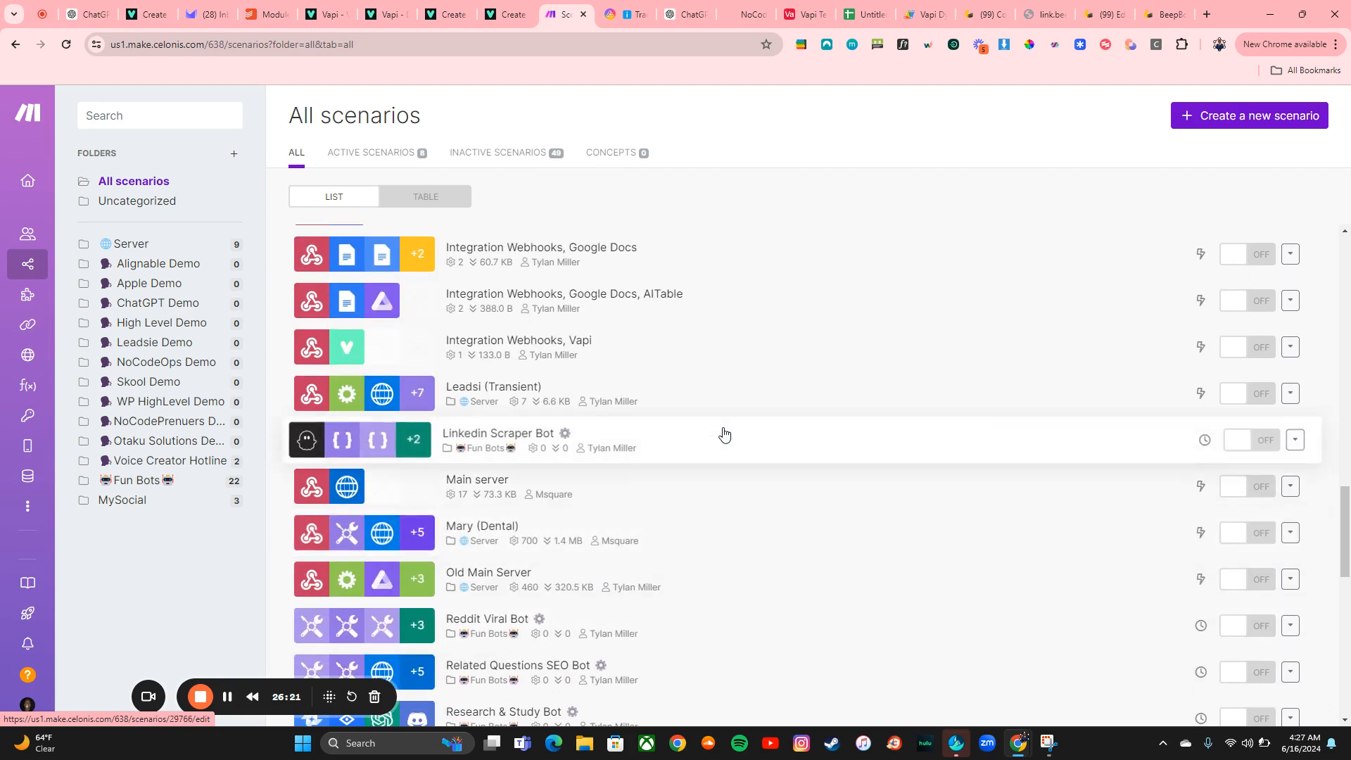
pyautogui.scroll(5, 724, 434)
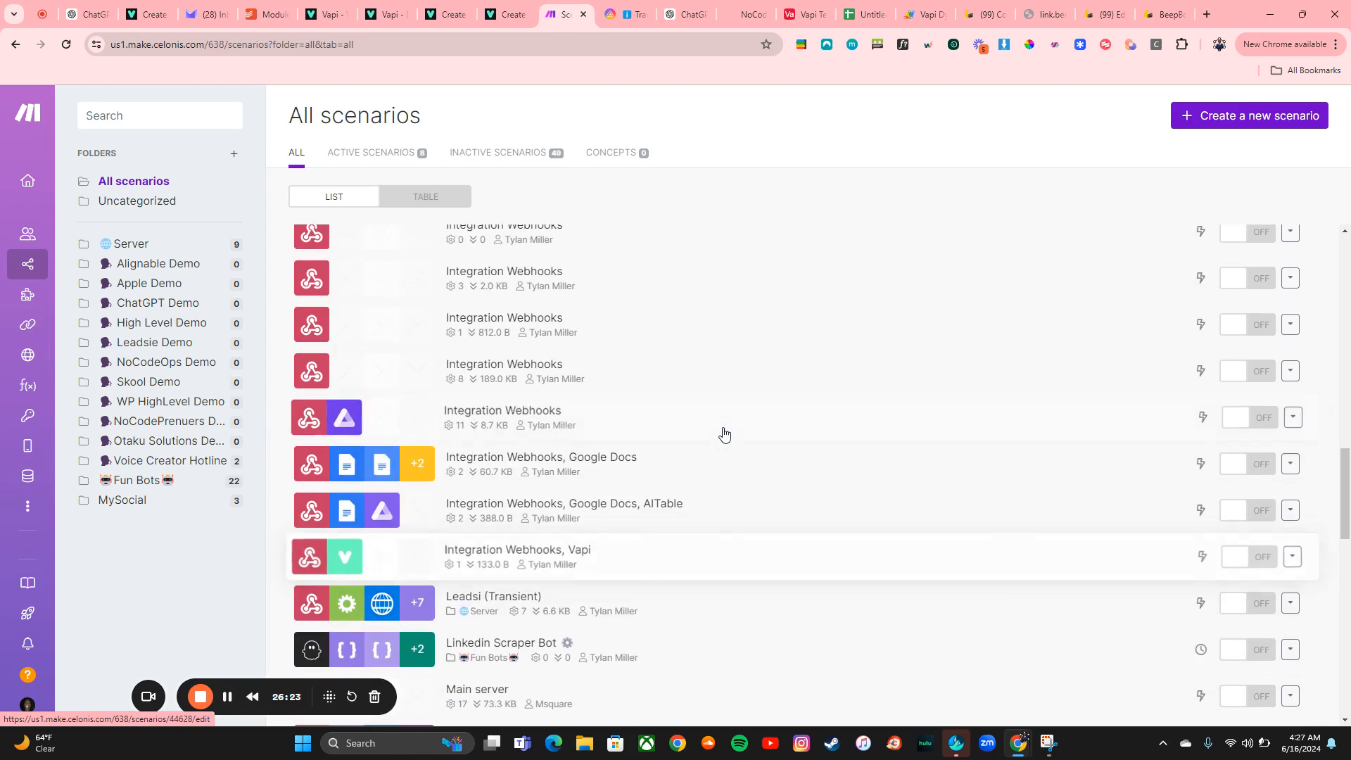
pyautogui.scroll(3, 724, 434)
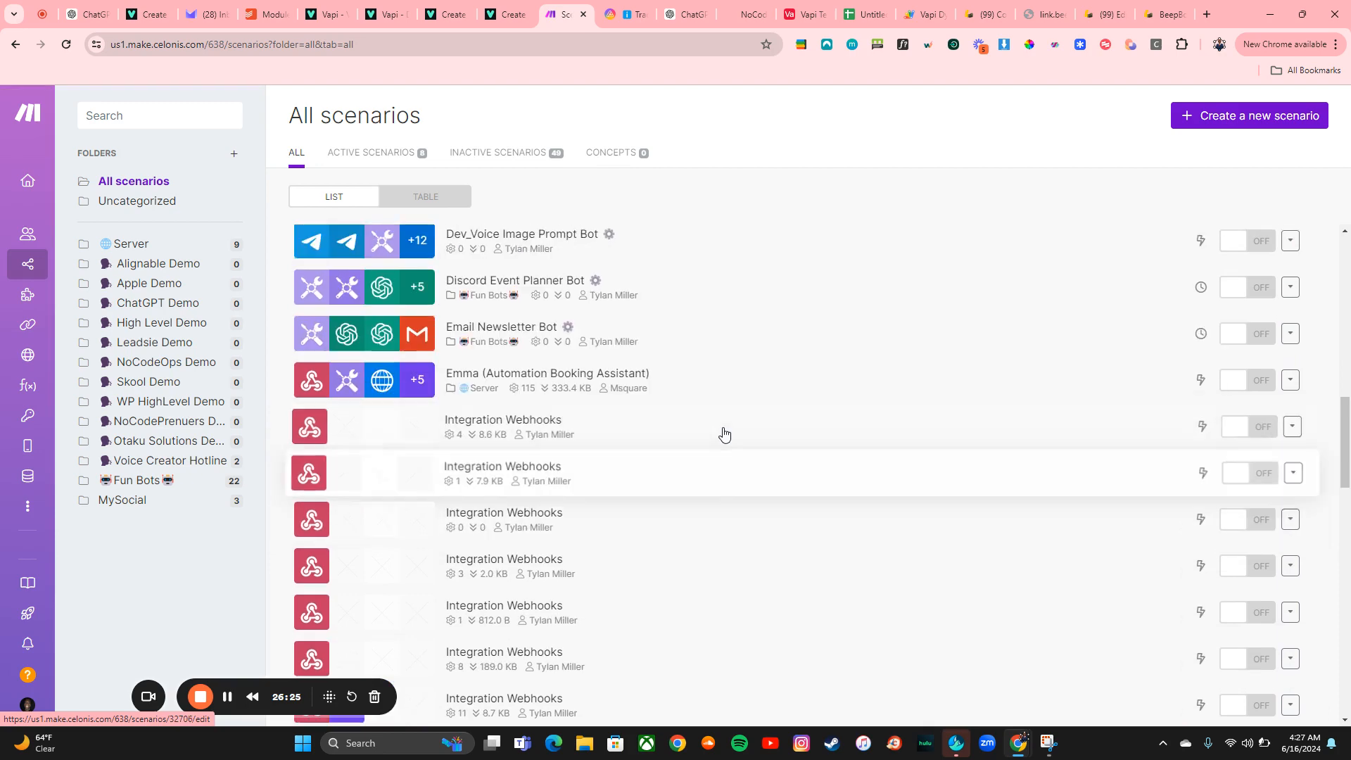
pyautogui.scroll(4, 724, 434)
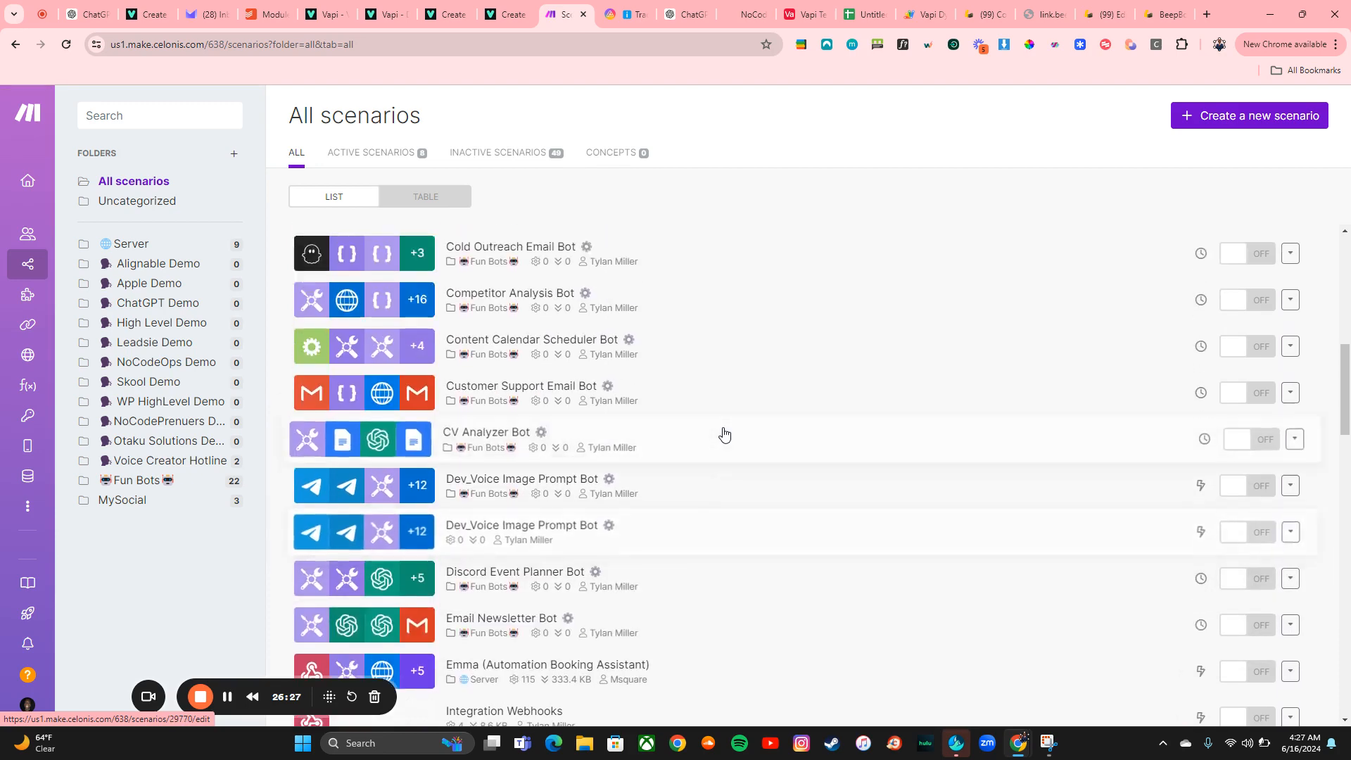
pyautogui.scroll(6, 724, 434)
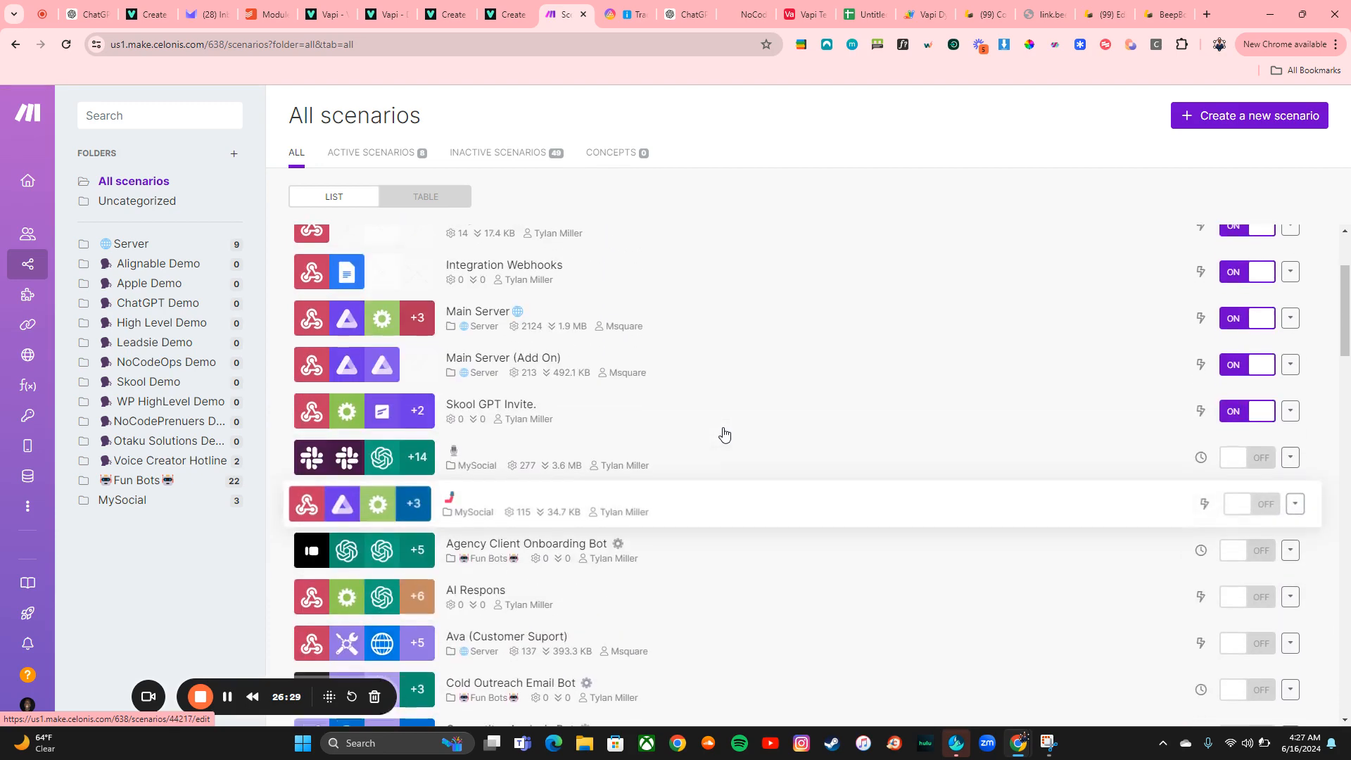
pyautogui.scroll(1, 724, 435)
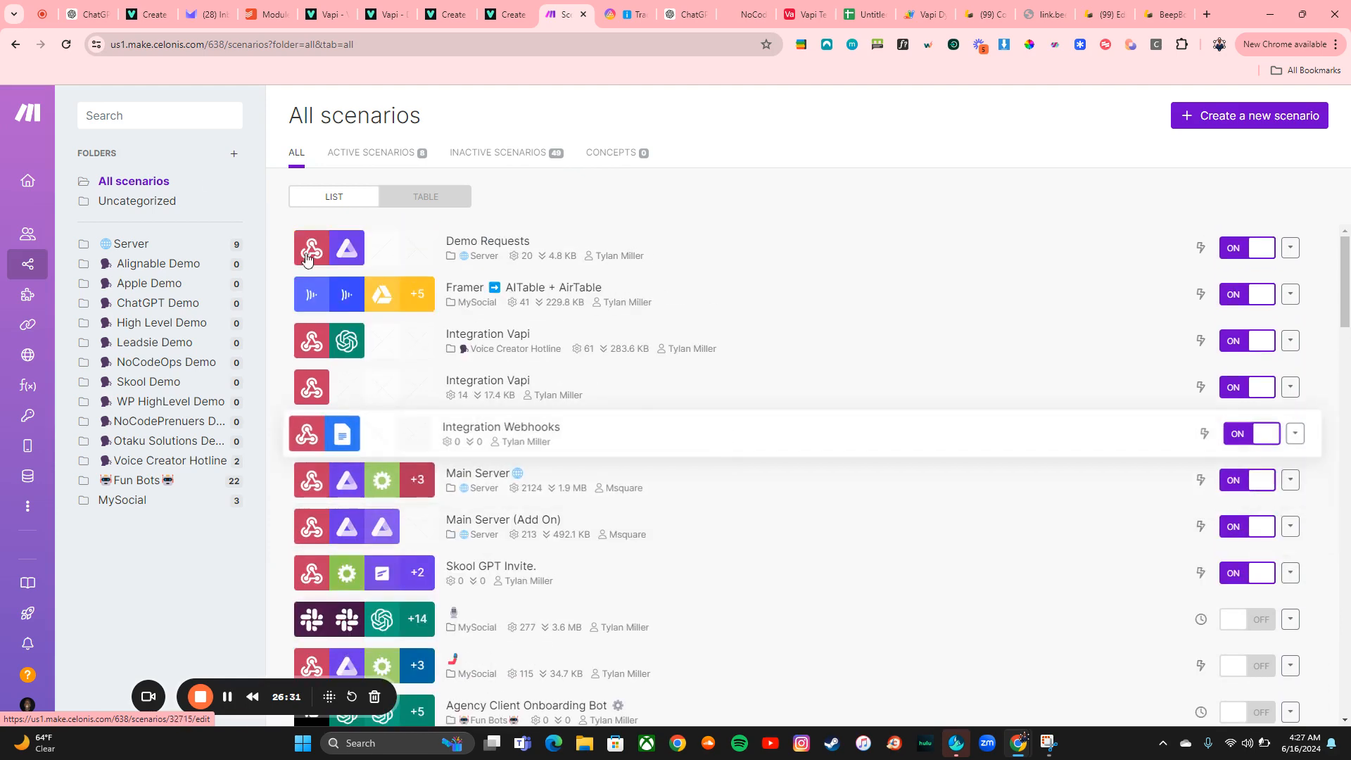
# Search the scenarios for google and scroll through the matching results
pyautogui.click(119, 121)
pyautogui.write('google')
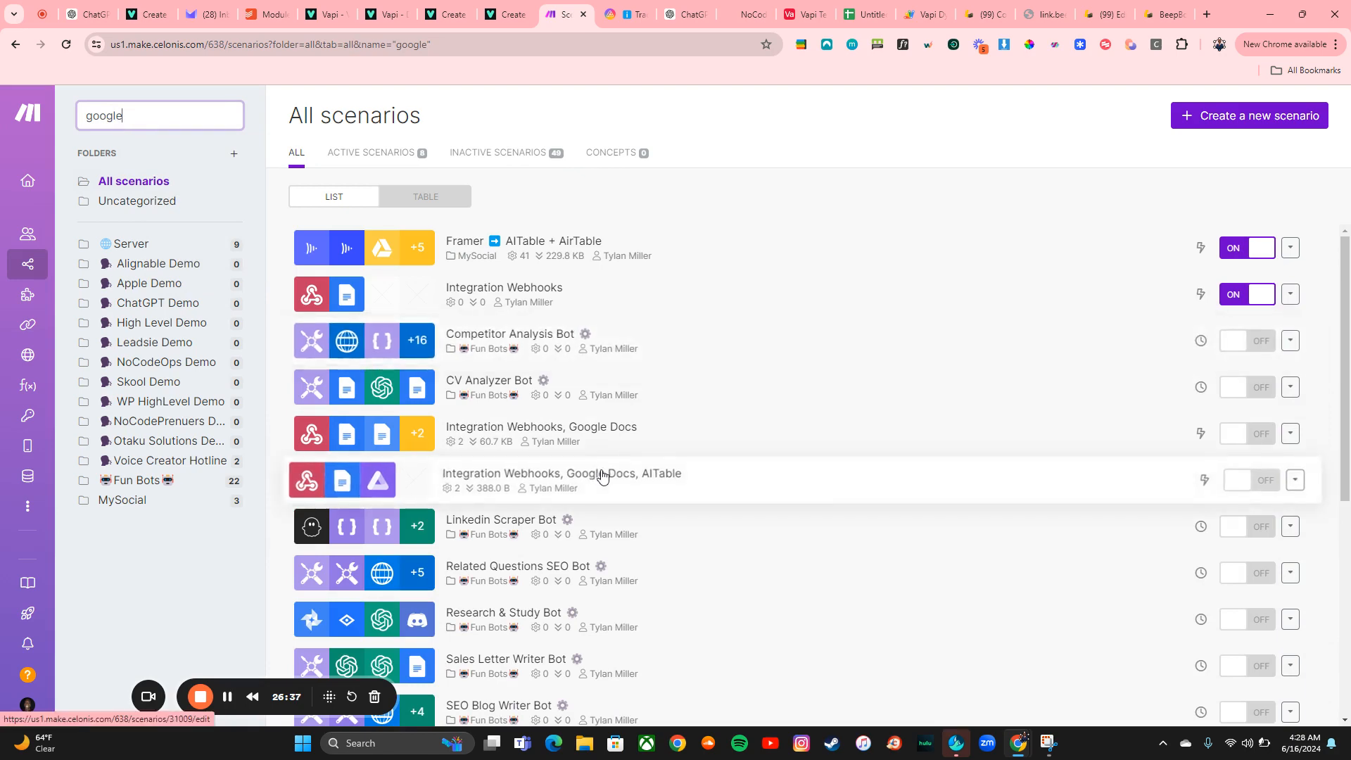
pyautogui.scroll(-3, 602, 477)
pyautogui.scroll(-3, 603, 476)
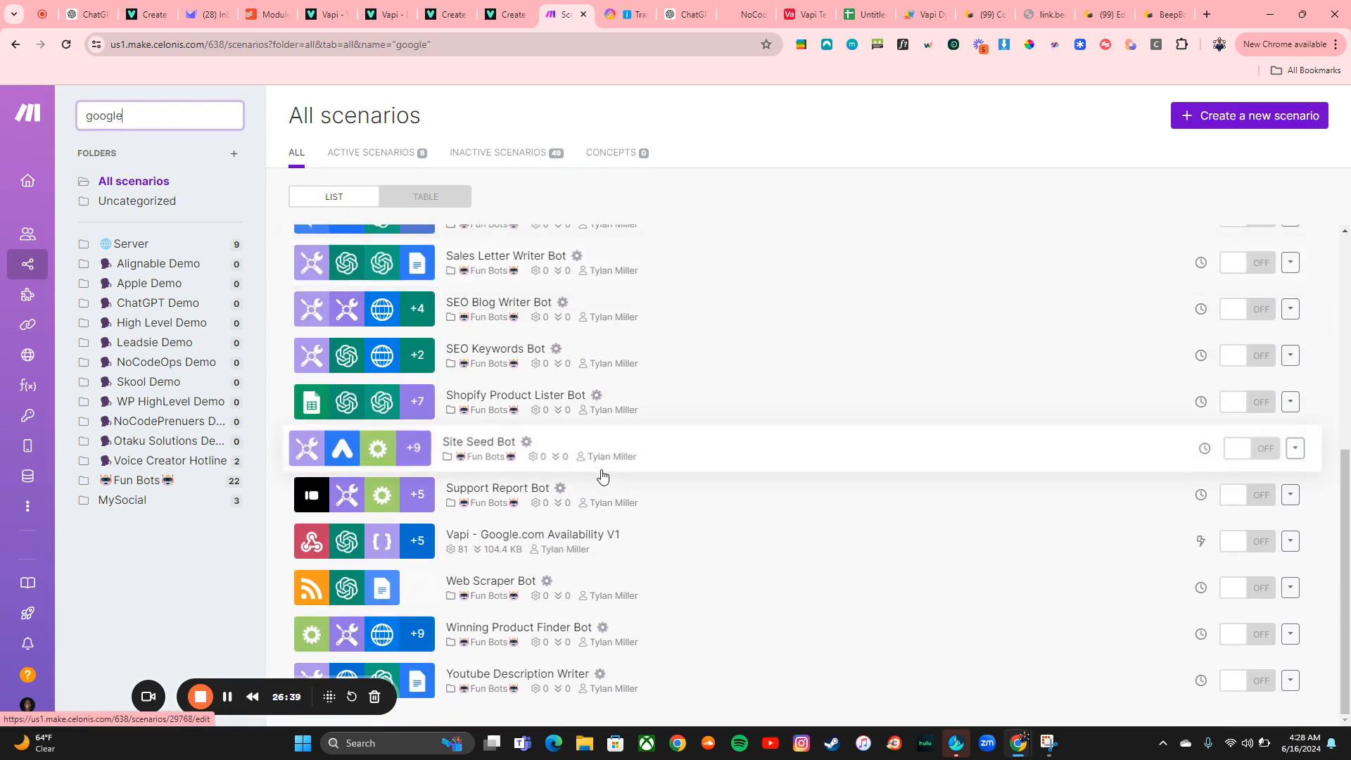
pyautogui.scroll(6, 602, 476)
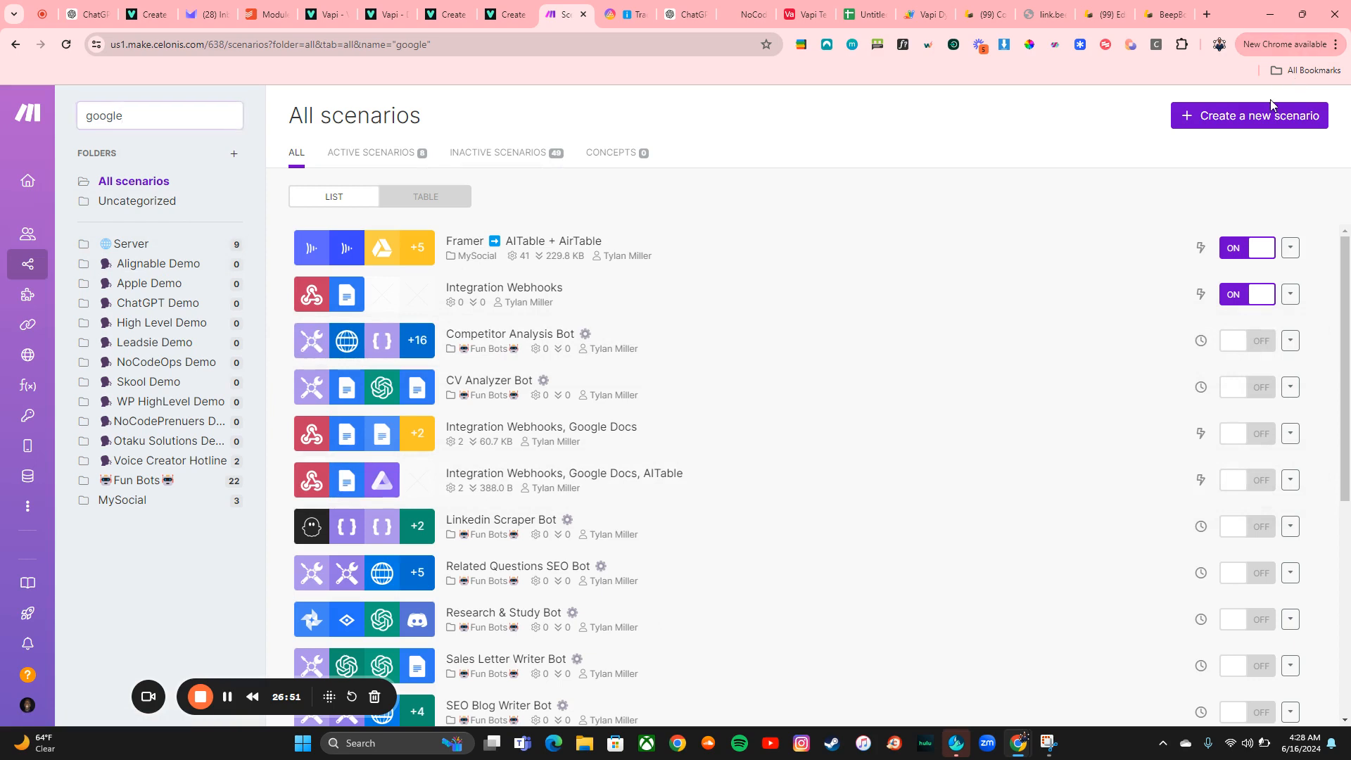
# Create a new scenario by importing the Google Calendar Avail (1).json blueprint
pyautogui.click(1254, 118)
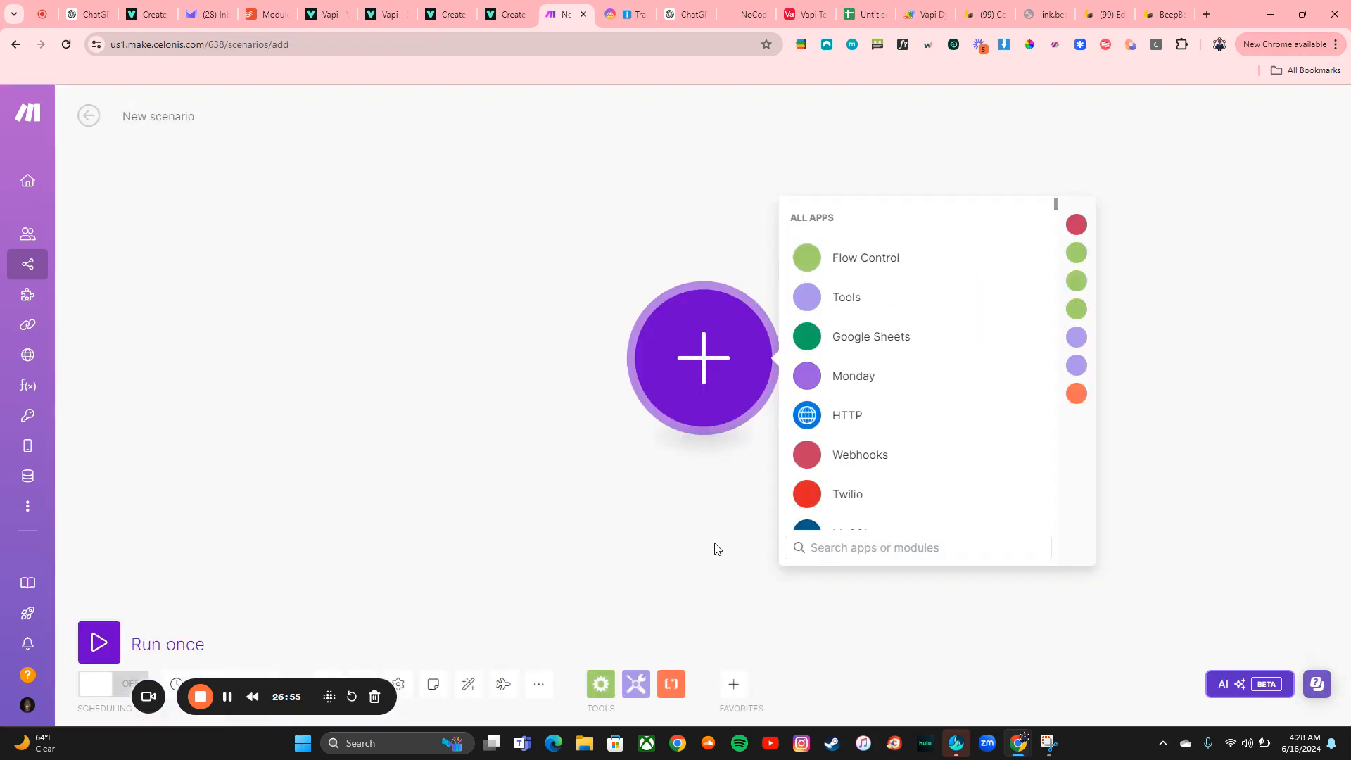
pyautogui.click(538, 683)
pyautogui.click(472, 631)
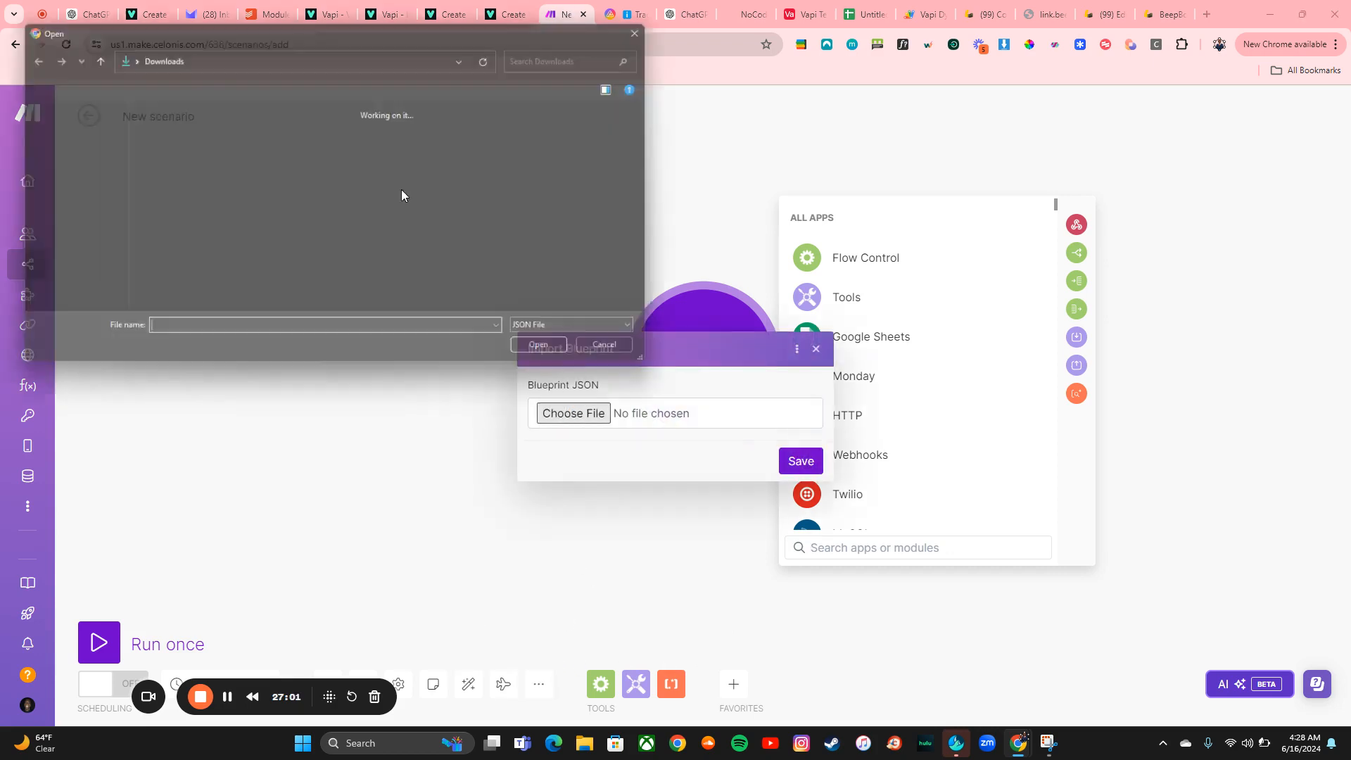
pyautogui.click(254, 134)
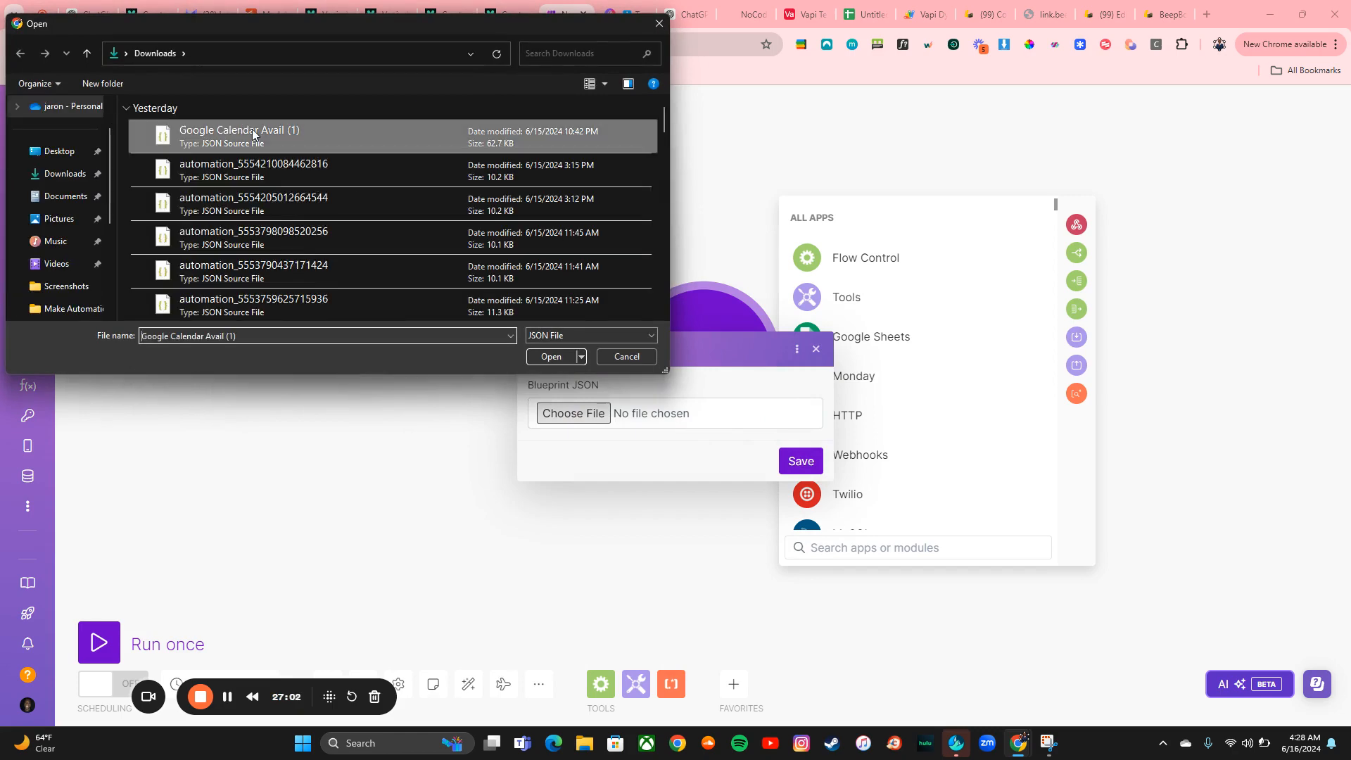
pyautogui.click(552, 357)
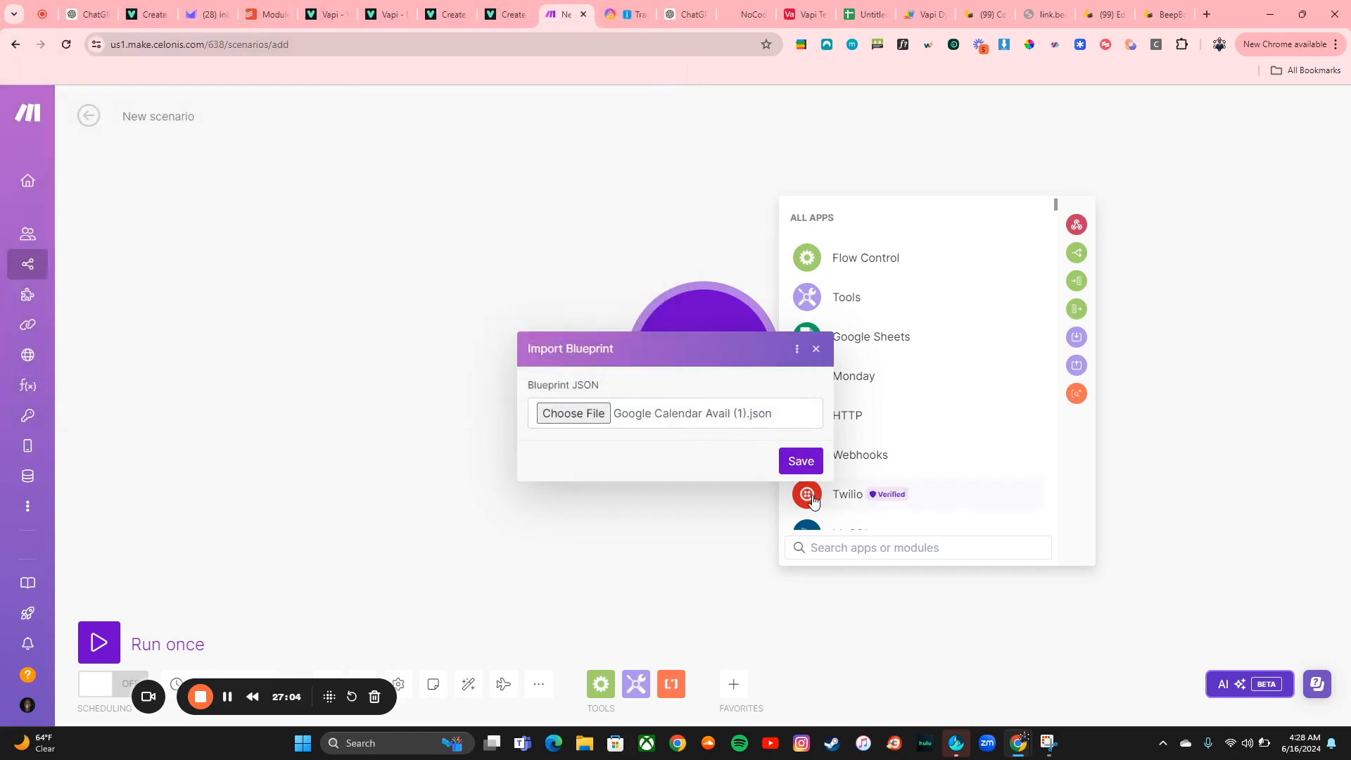
pyautogui.click(801, 462)
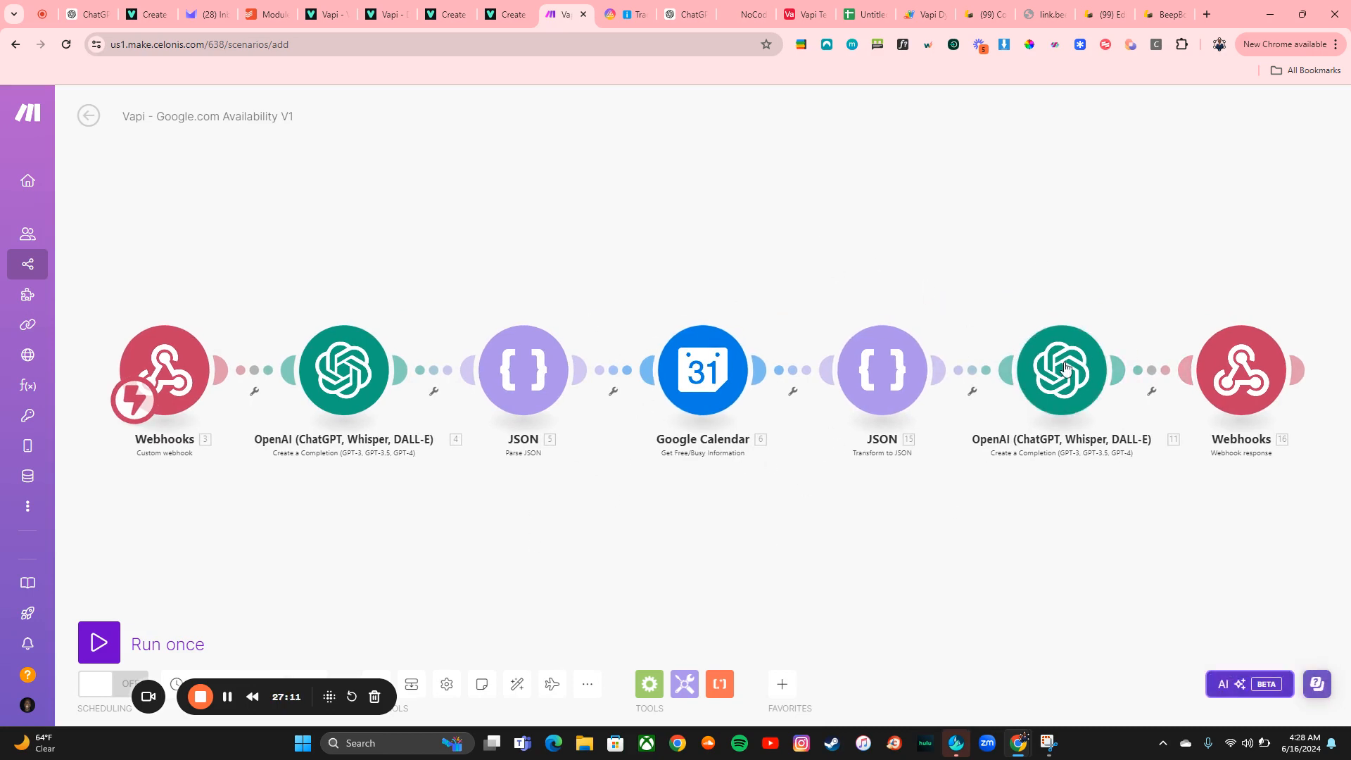
# Insert a Google Calendar Create an Event module after the Get Free/Busy Information module
pyautogui.click(794, 378)
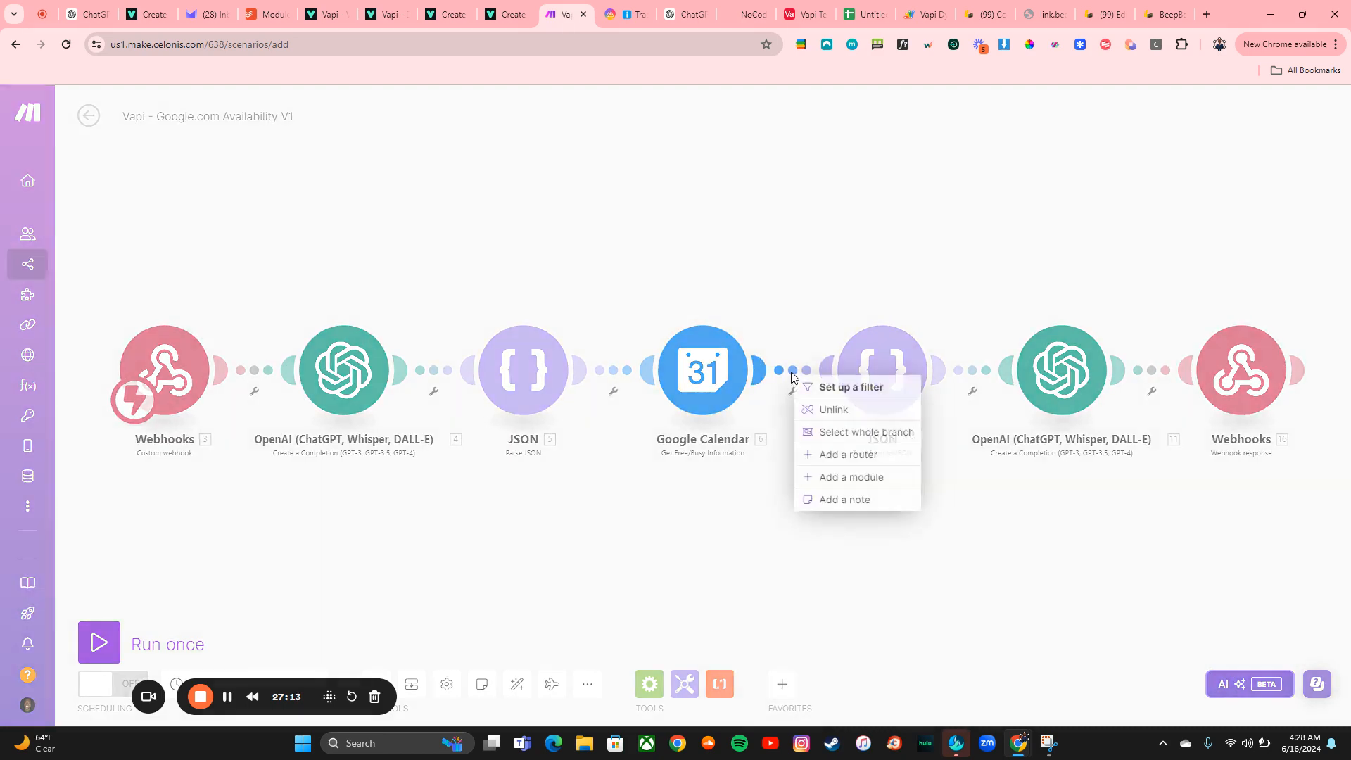
pyautogui.click(826, 479)
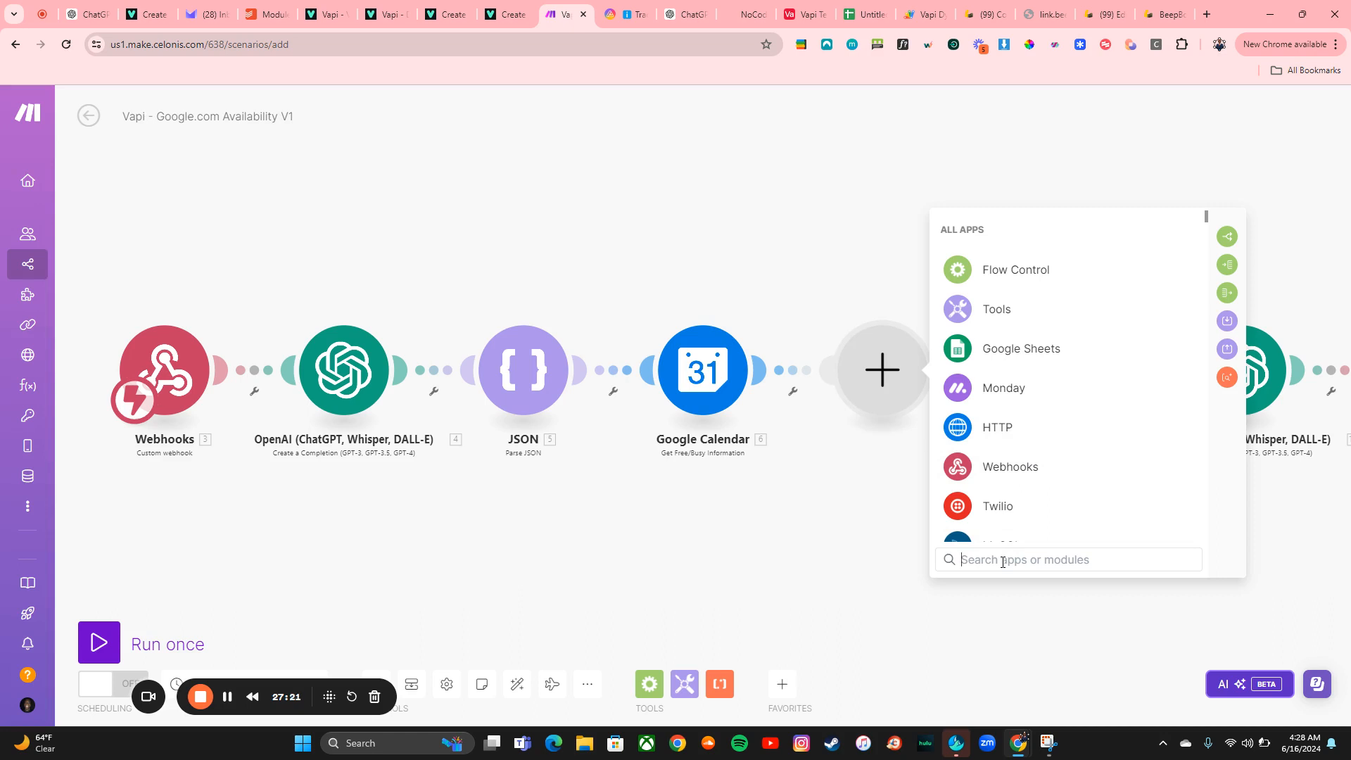
pyautogui.write('google')
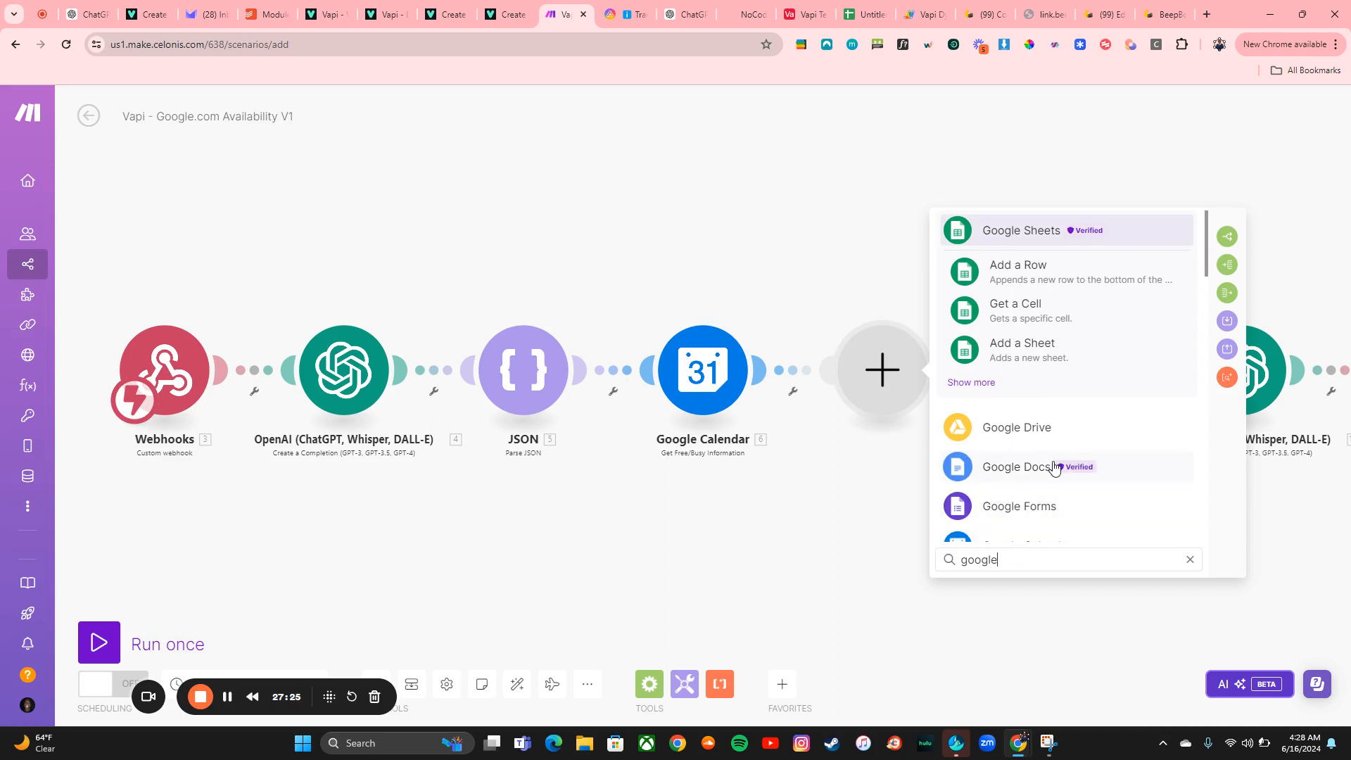
pyautogui.write(' ca')
pyautogui.click(1046, 436)
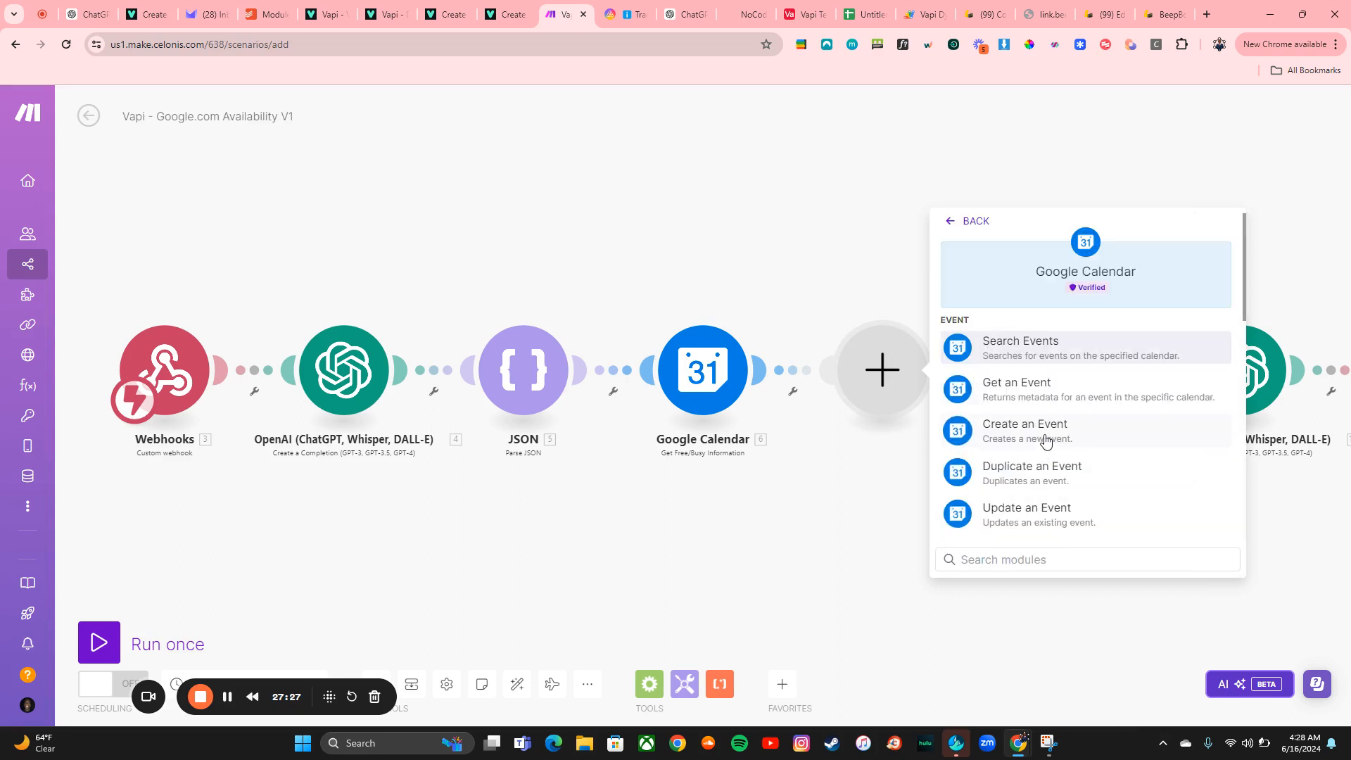
pyautogui.click(1029, 439)
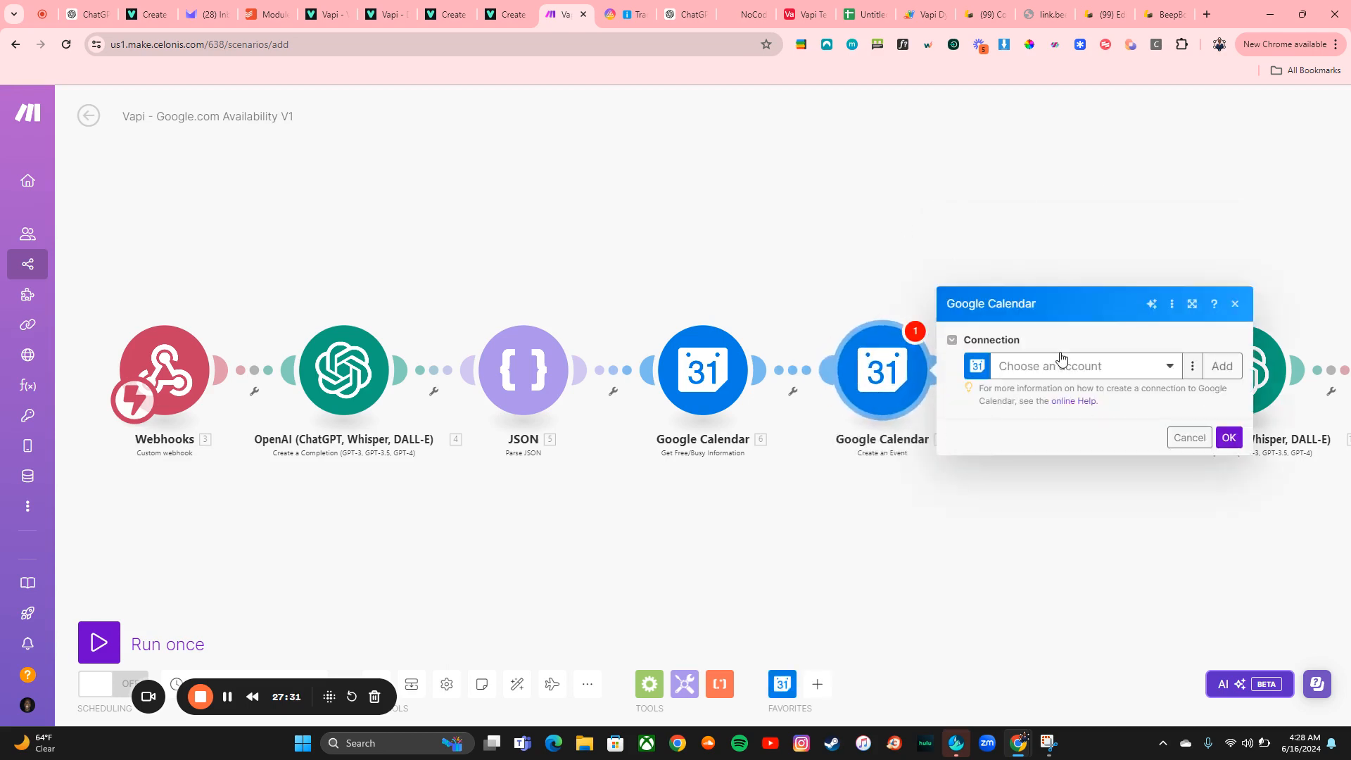
# Select the Otaku Solutions Google Calendar connection for the Create an Event module
pyautogui.click(1063, 363)
pyautogui.click(1051, 415)
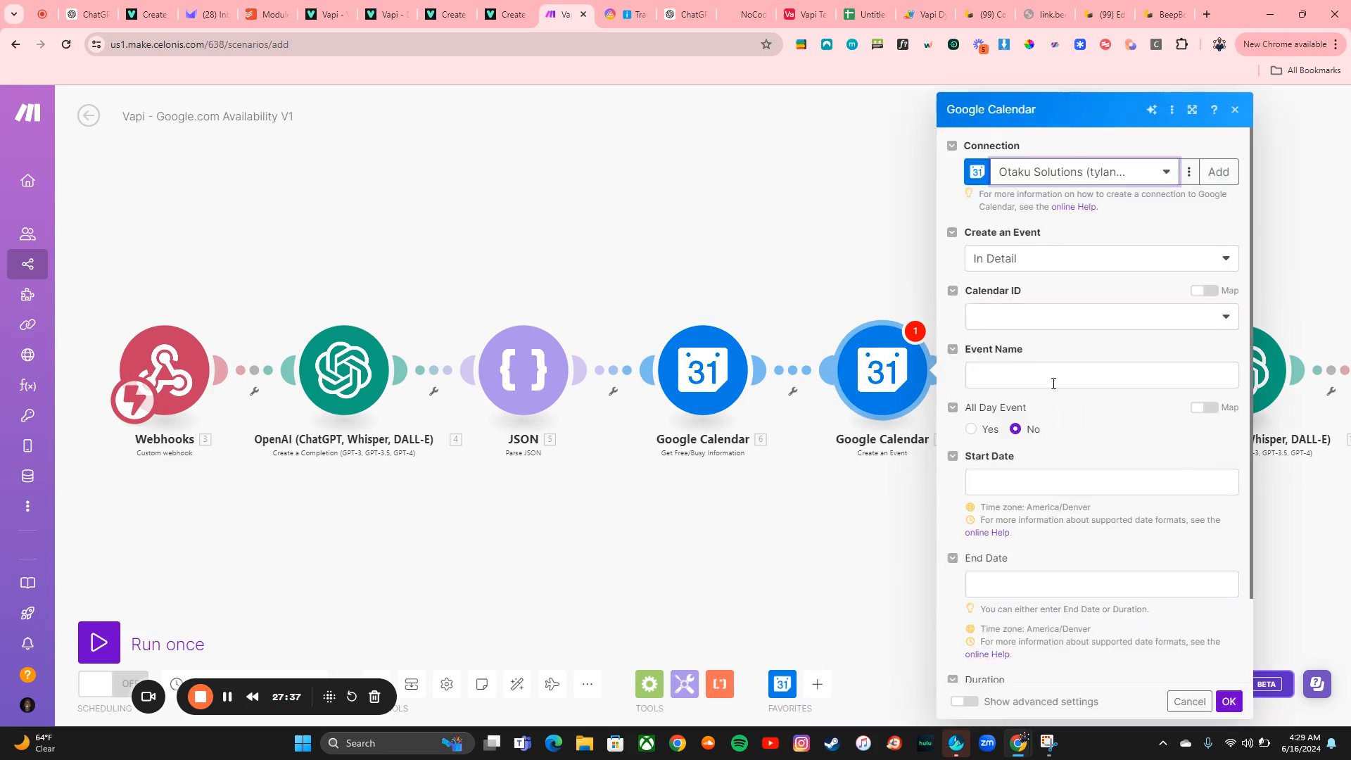
pyautogui.scroll(-2, 1062, 532)
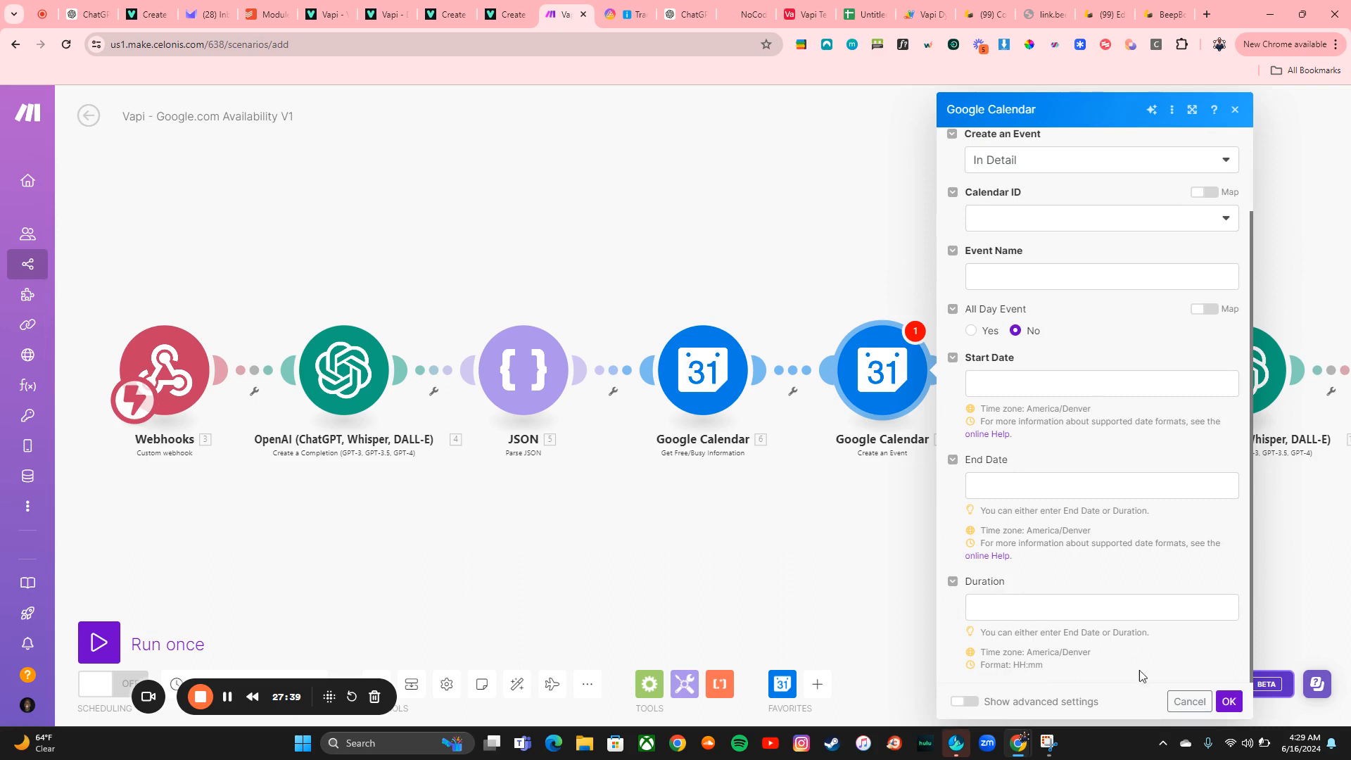
pyautogui.click(1229, 702)
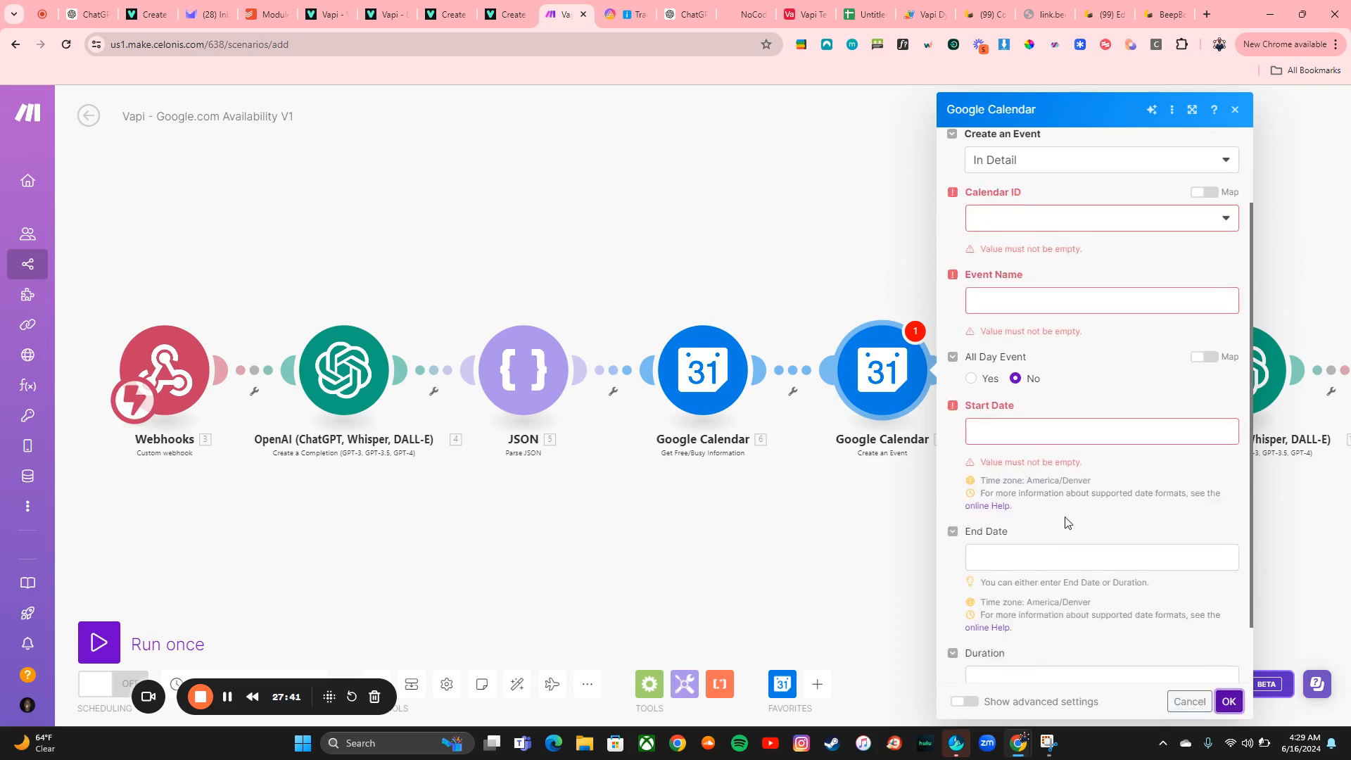
# Set the event's Calendar ID to the account's primary calendar
pyautogui.scroll(2, 1148, 345)
pyautogui.click(1062, 316)
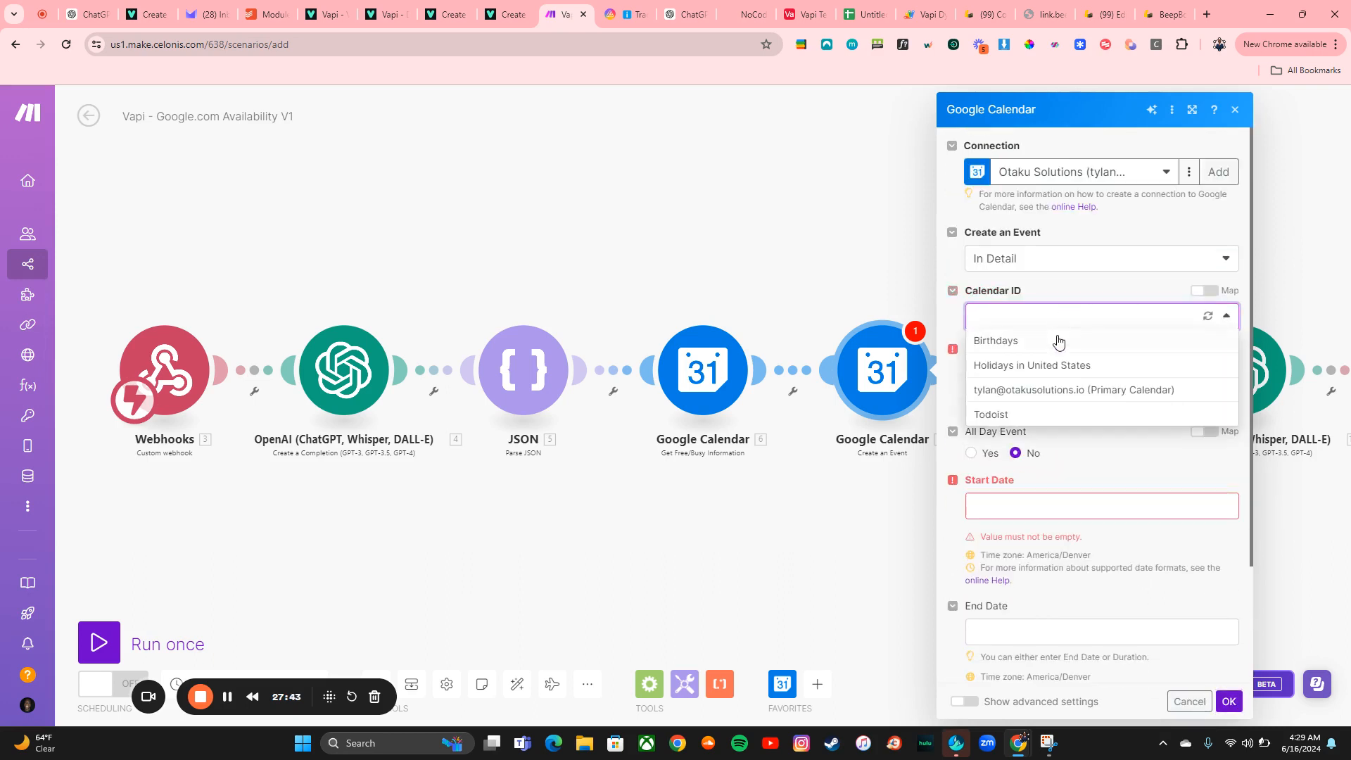
pyautogui.click(1049, 393)
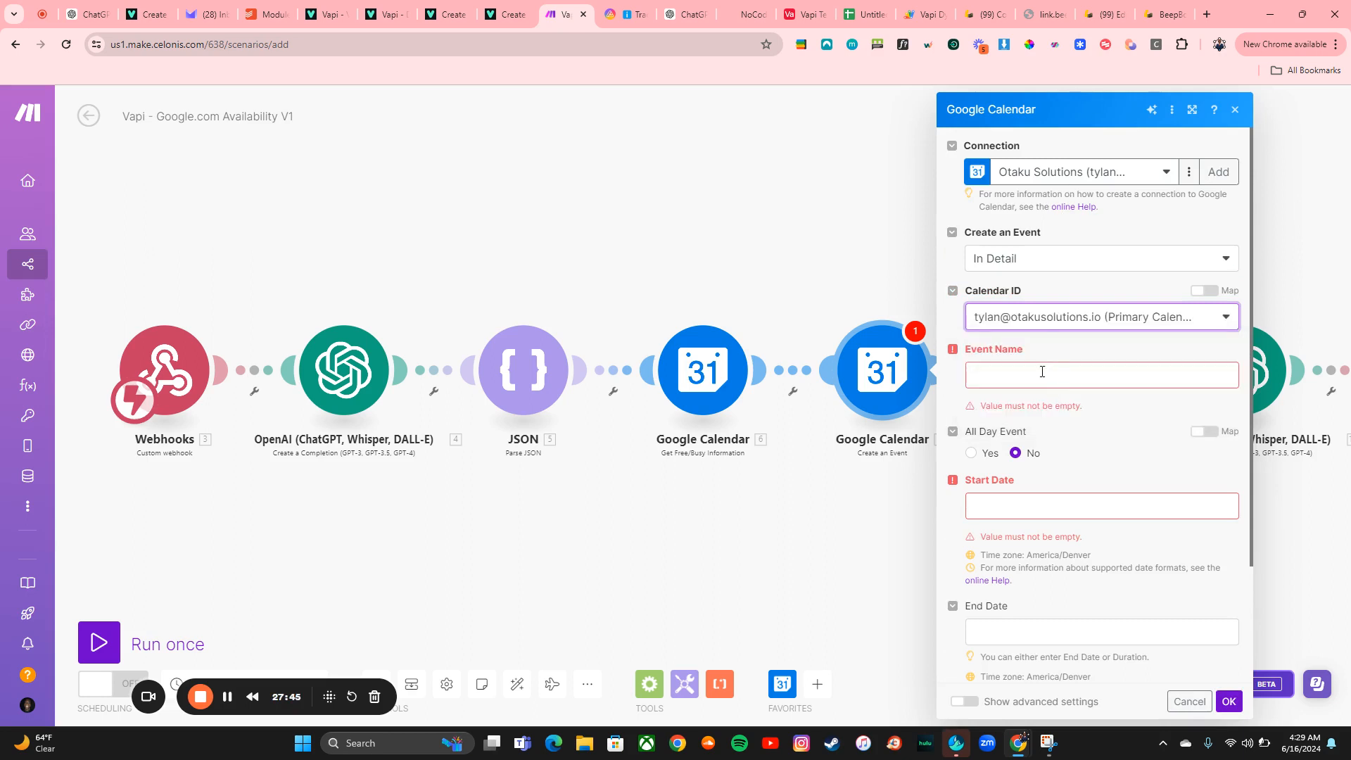
# Open the mapping panel for the event name and expand the webhook's functionCall parameters
pyautogui.click(1047, 373)
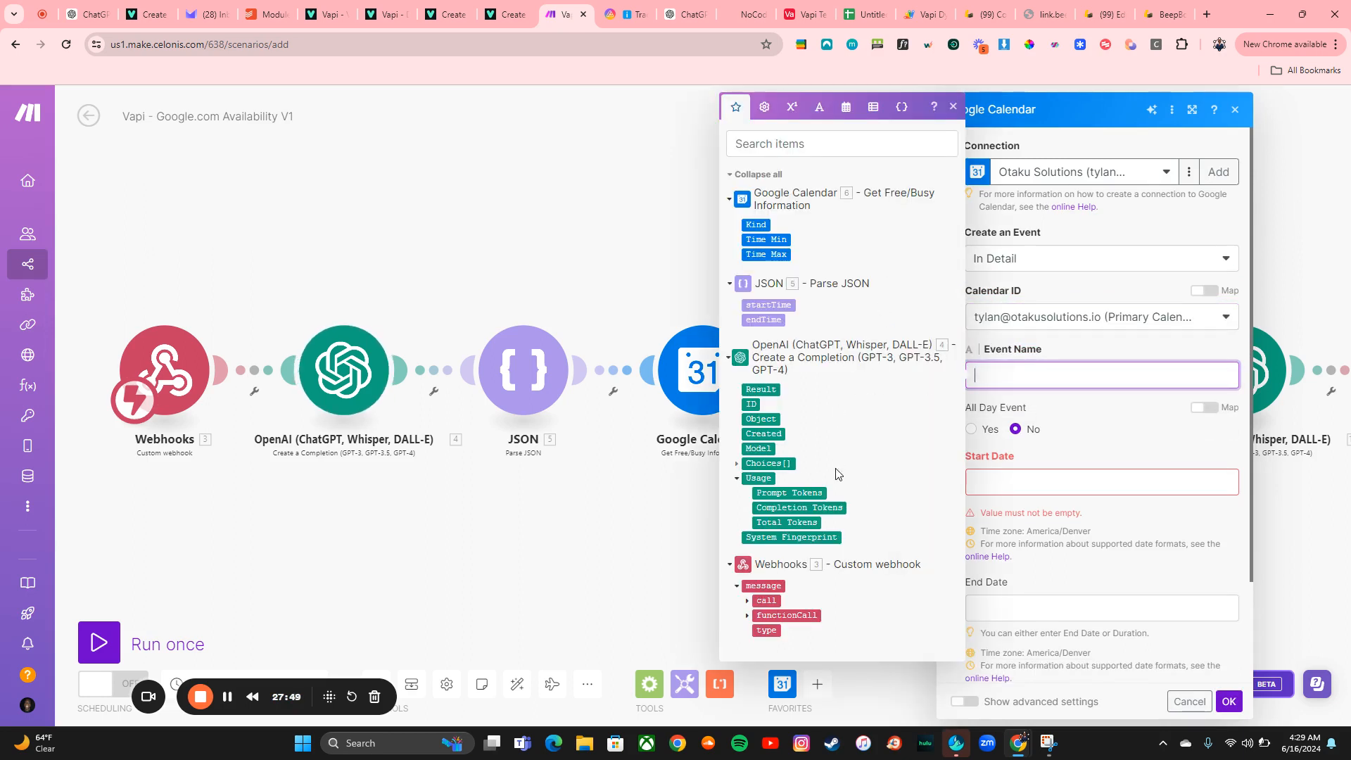
pyautogui.click(748, 616)
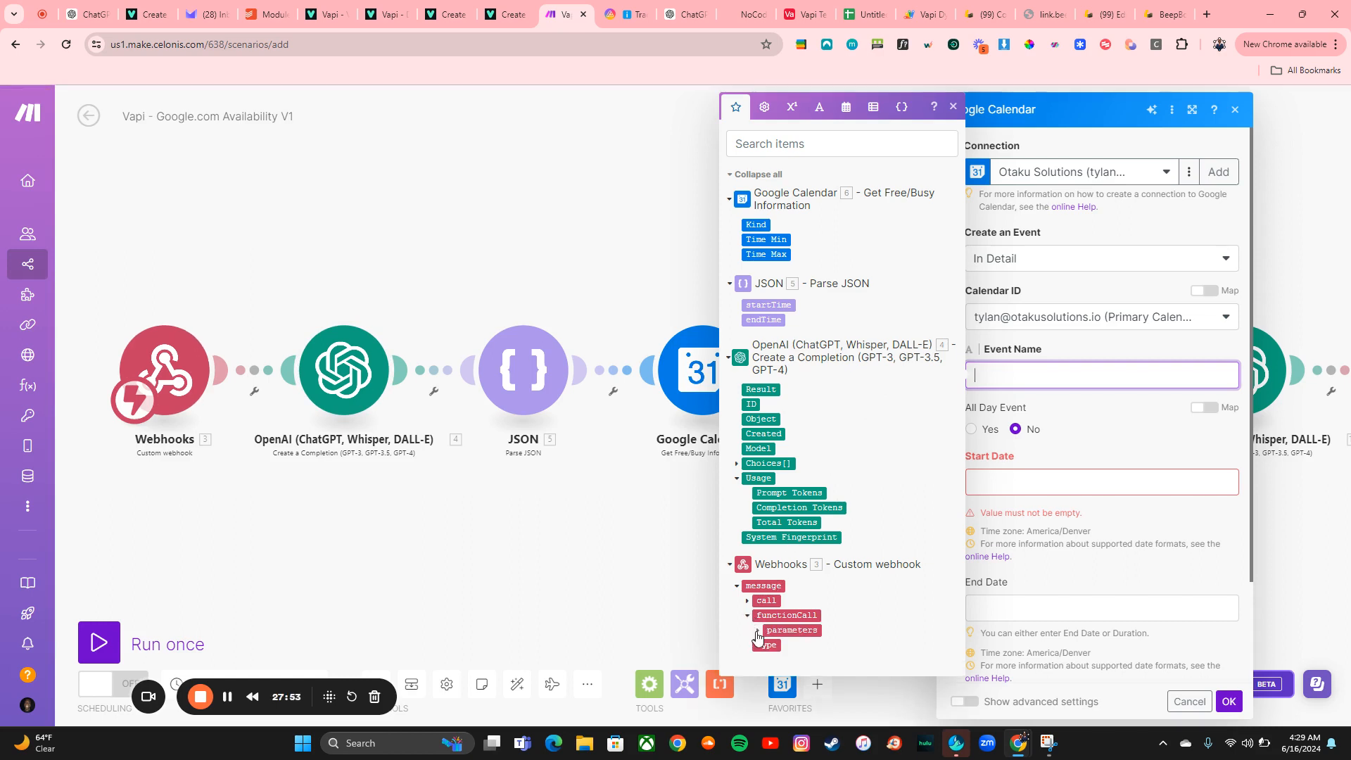
pyautogui.click(758, 632)
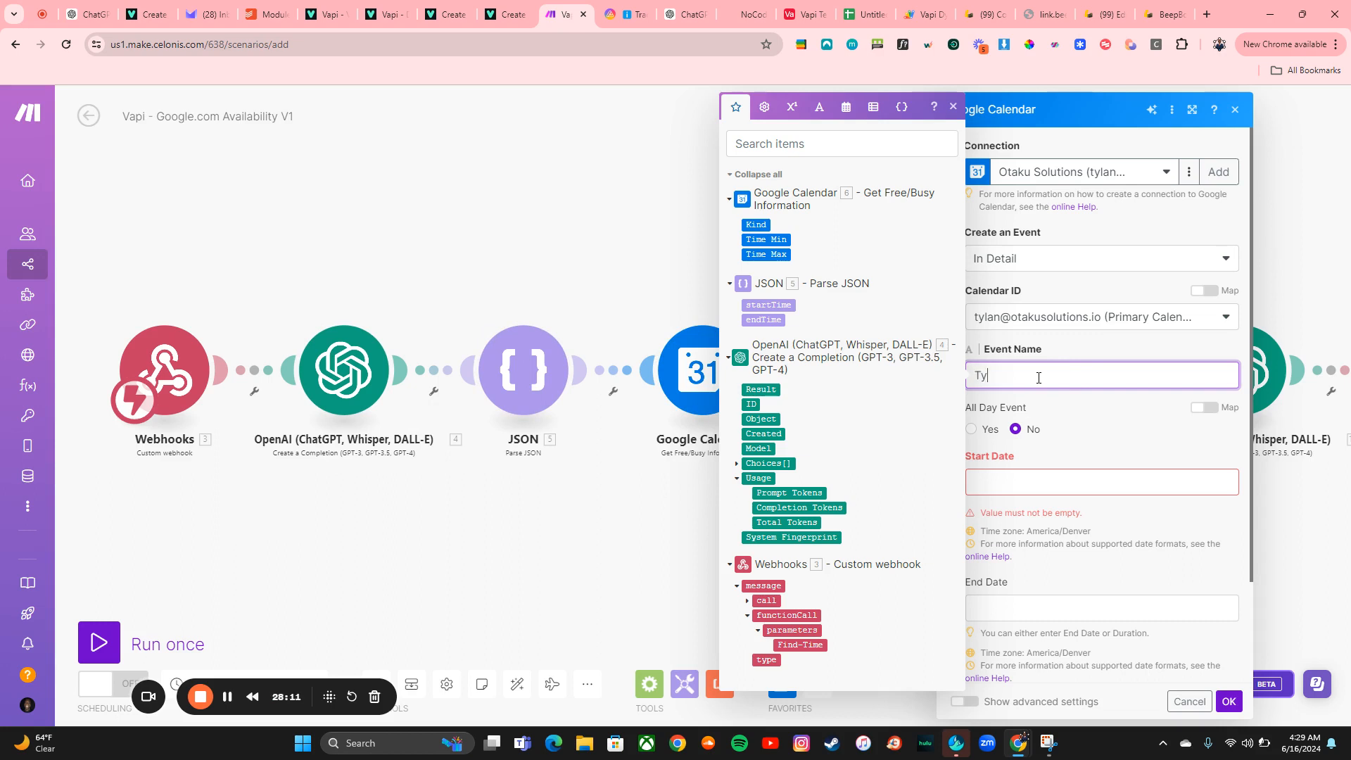
# Try to fill in the event's name, start and end dates, then cancel the Create an Event settings
pyautogui.click(1066, 471)
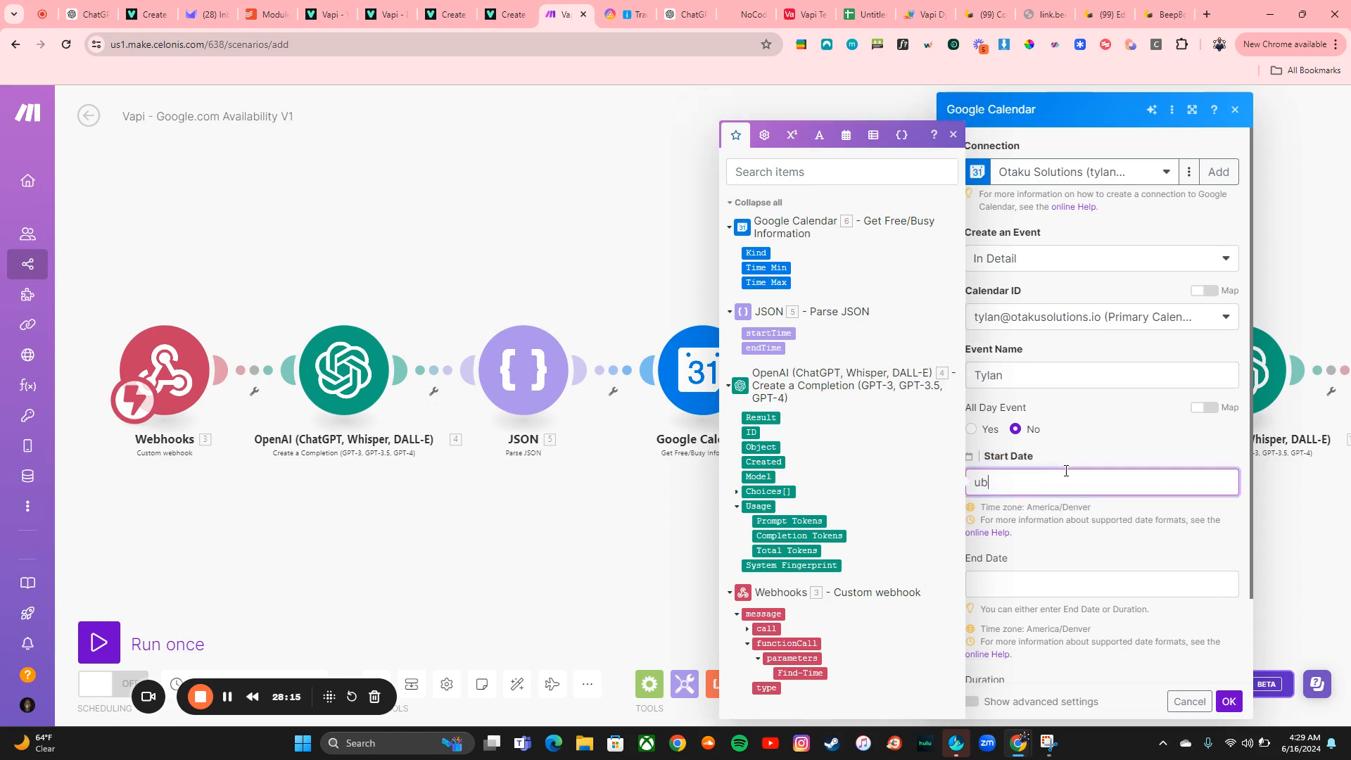
pyautogui.click(1035, 576)
pyautogui.write('ub')
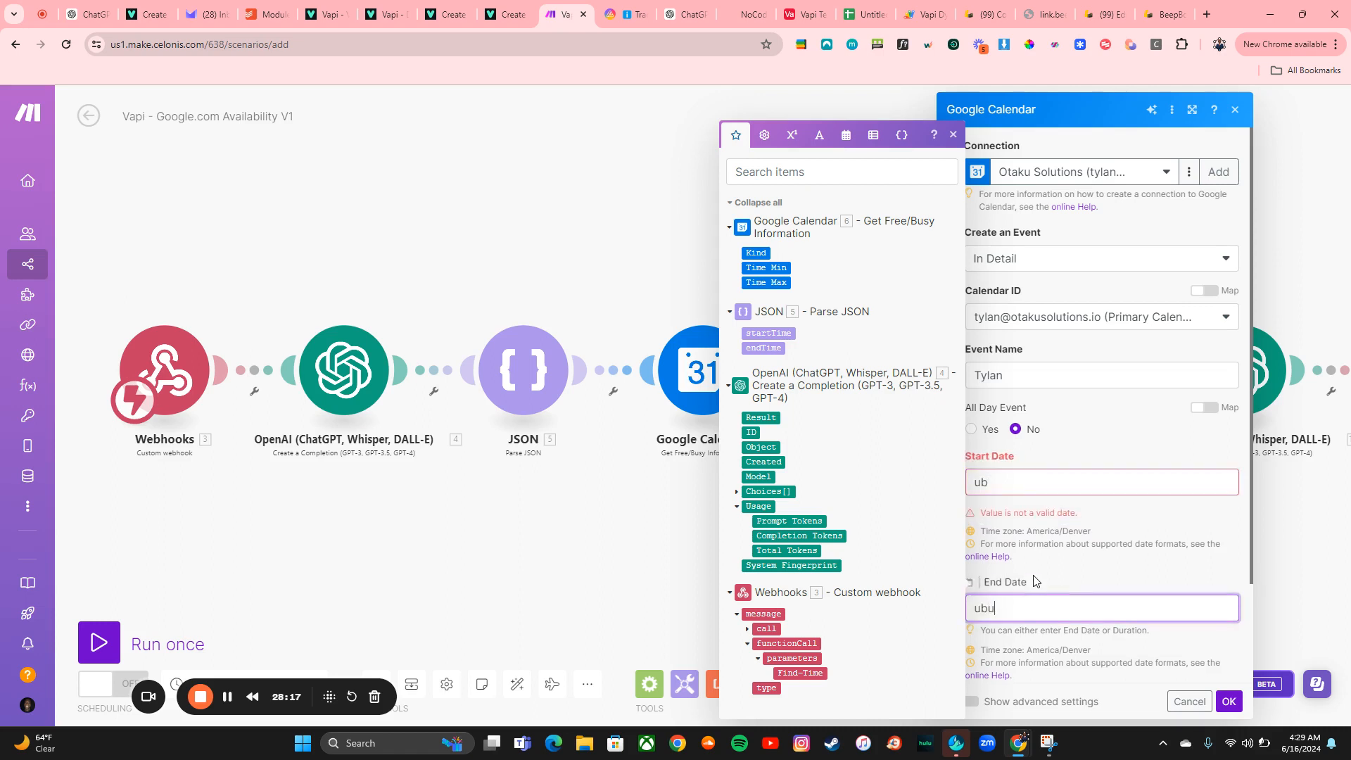
pyautogui.write('u')
pyautogui.click(1003, 478)
pyautogui.press('BackSpace')
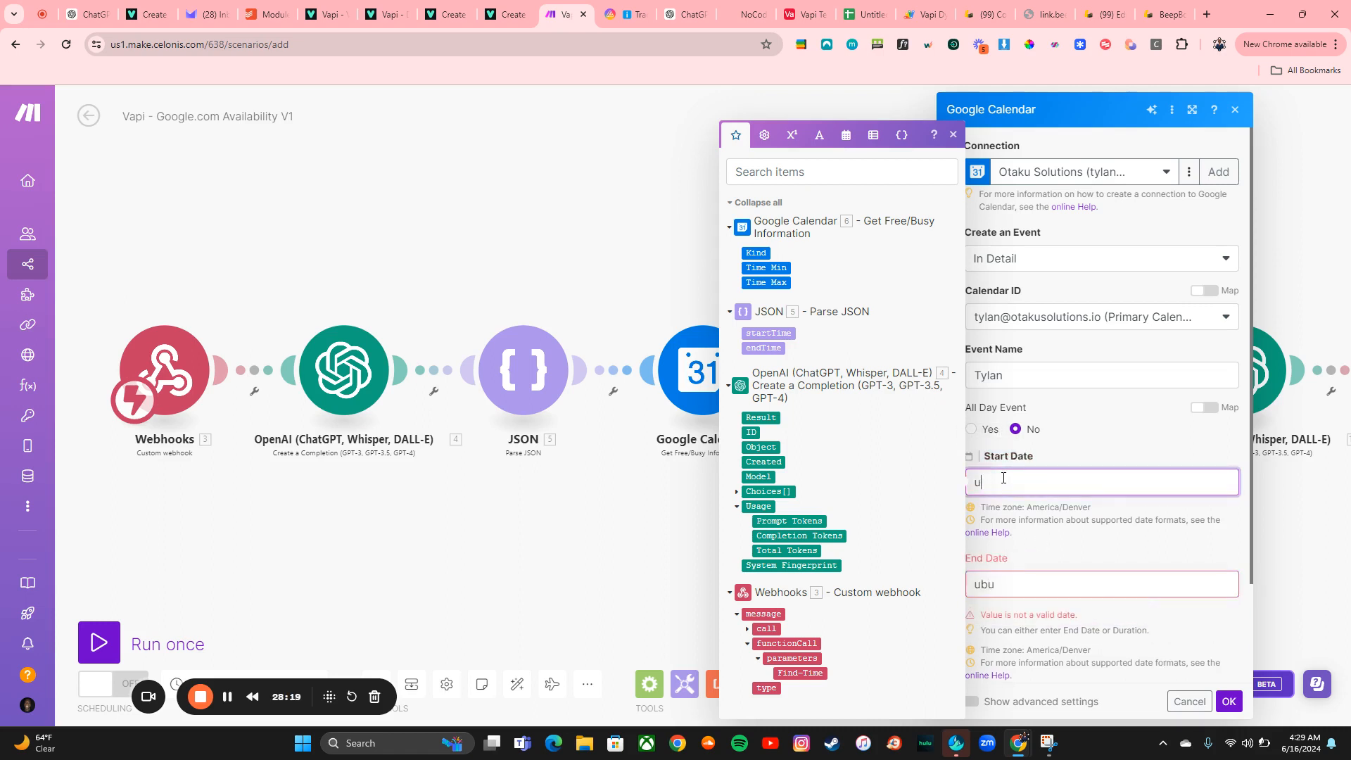
pyautogui.click(1023, 589)
pyautogui.press('BackSpace')
pyautogui.press('BackSpace')
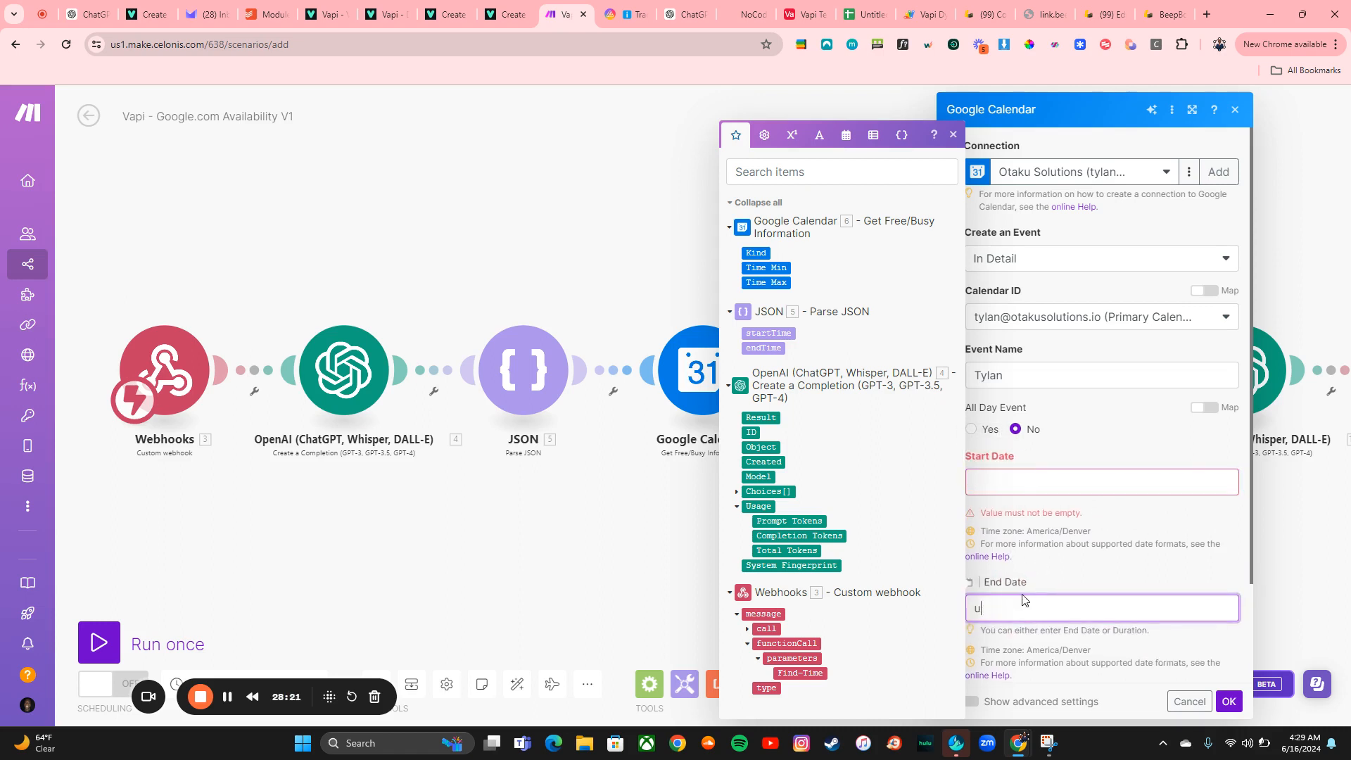
pyautogui.click(1224, 703)
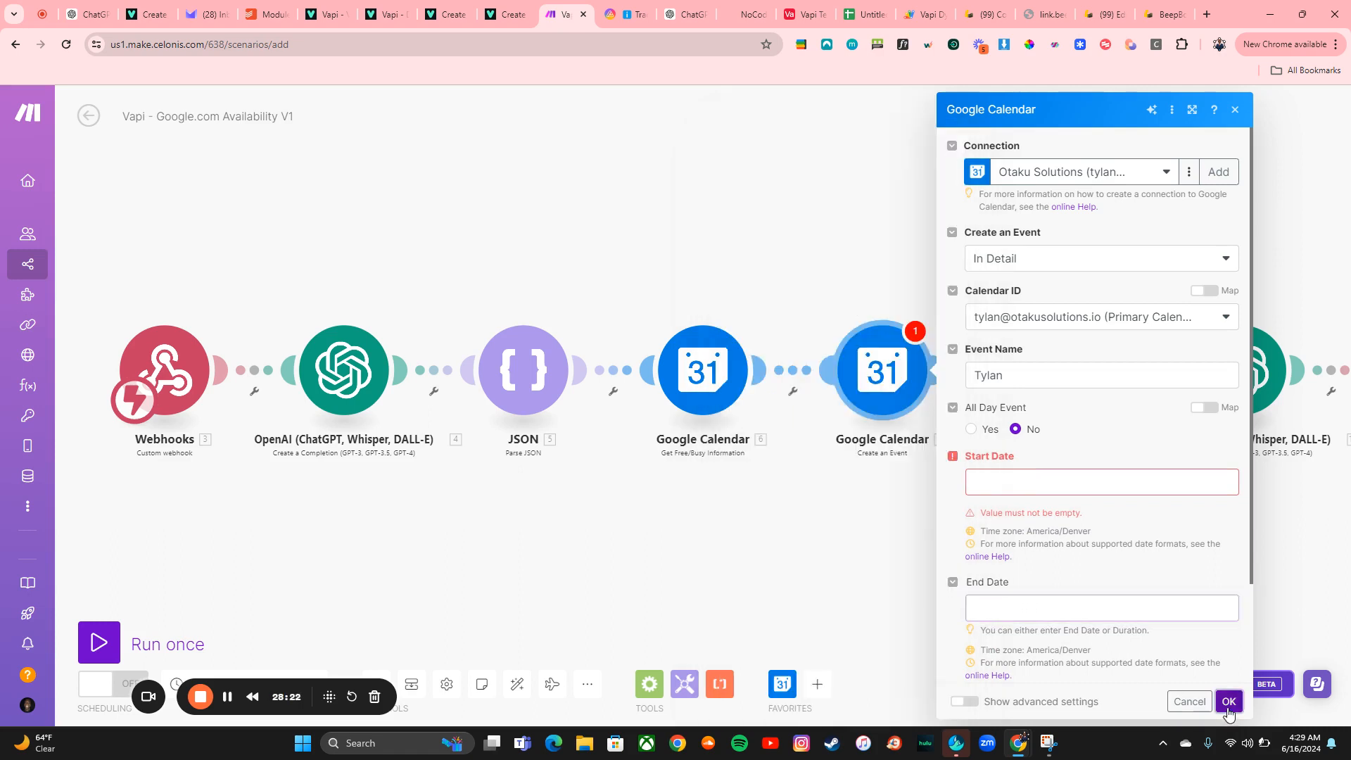
pyautogui.click(1190, 699)
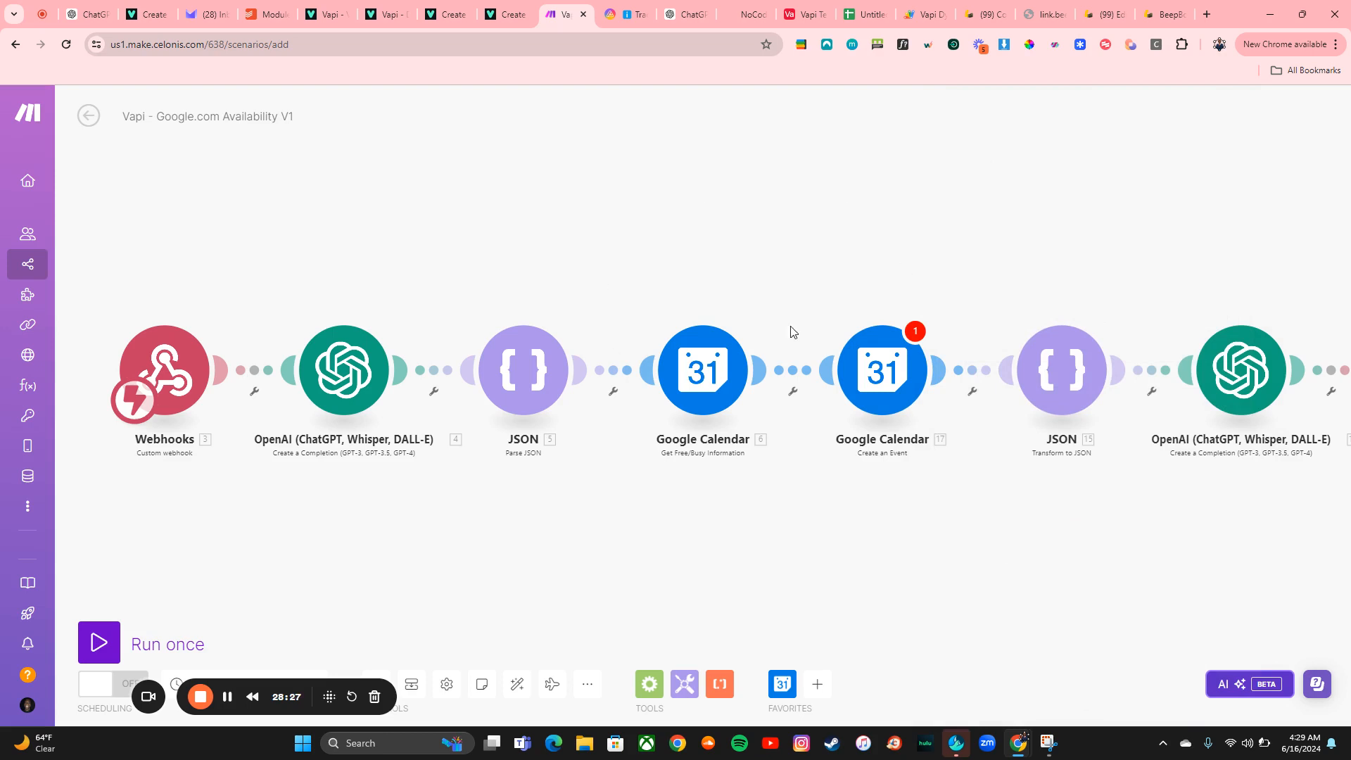
# Open the Webhooks trigger's settings and browse the list of existing hooks
pyautogui.click(189, 367)
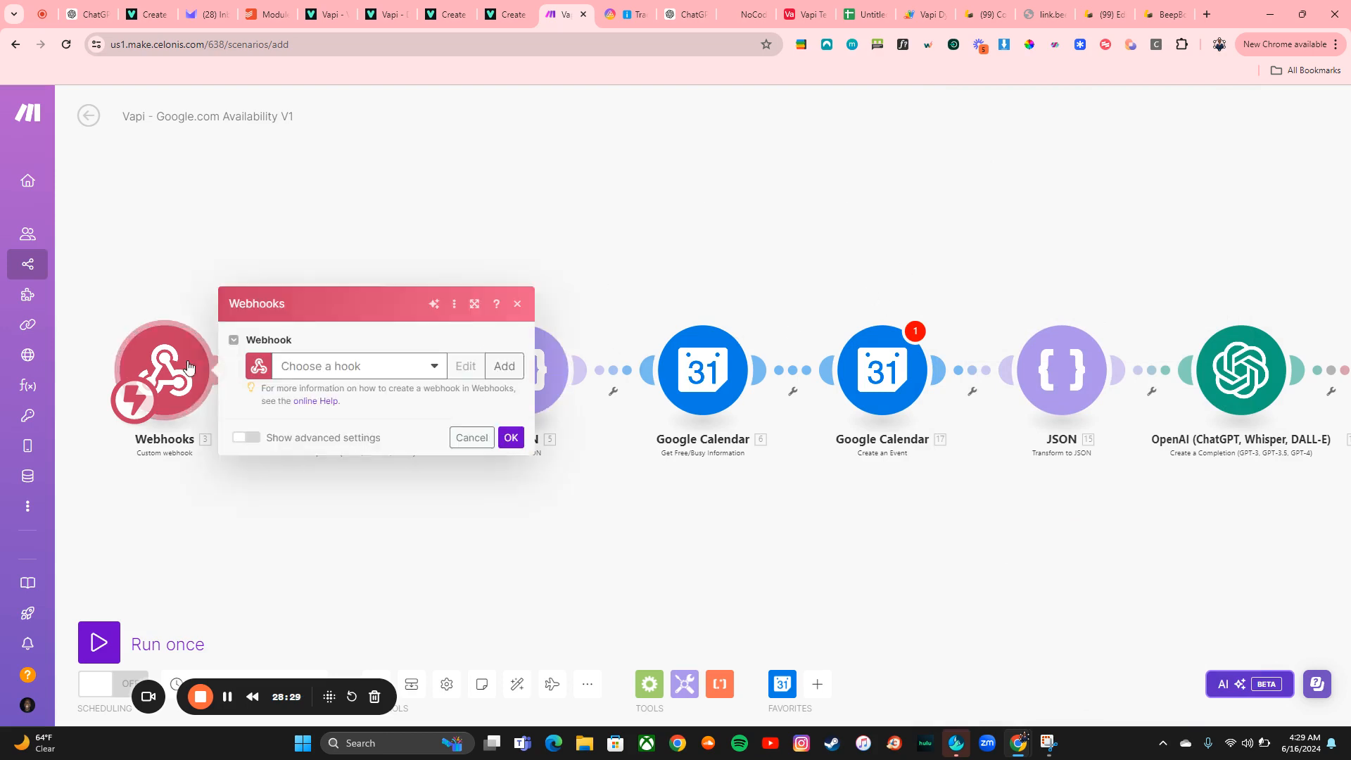
pyautogui.click(504, 367)
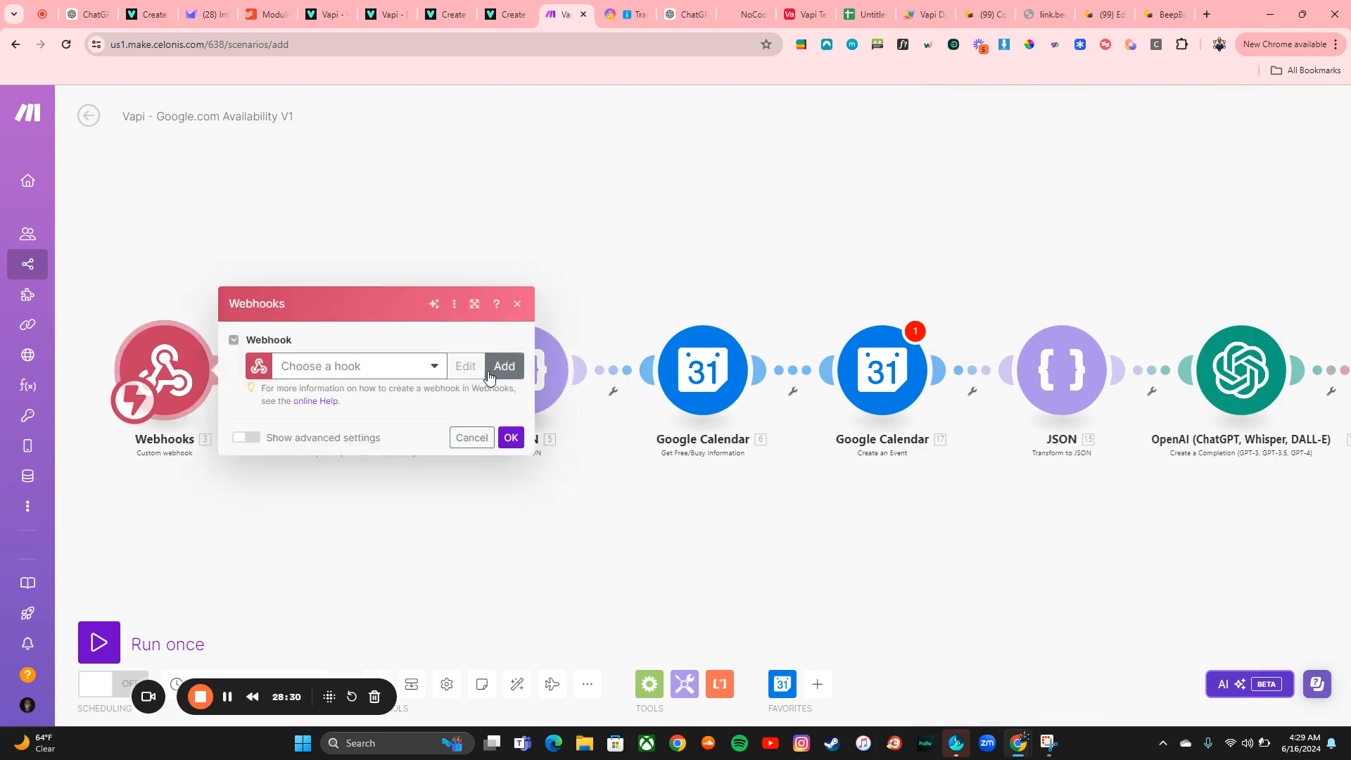
pyautogui.click(421, 367)
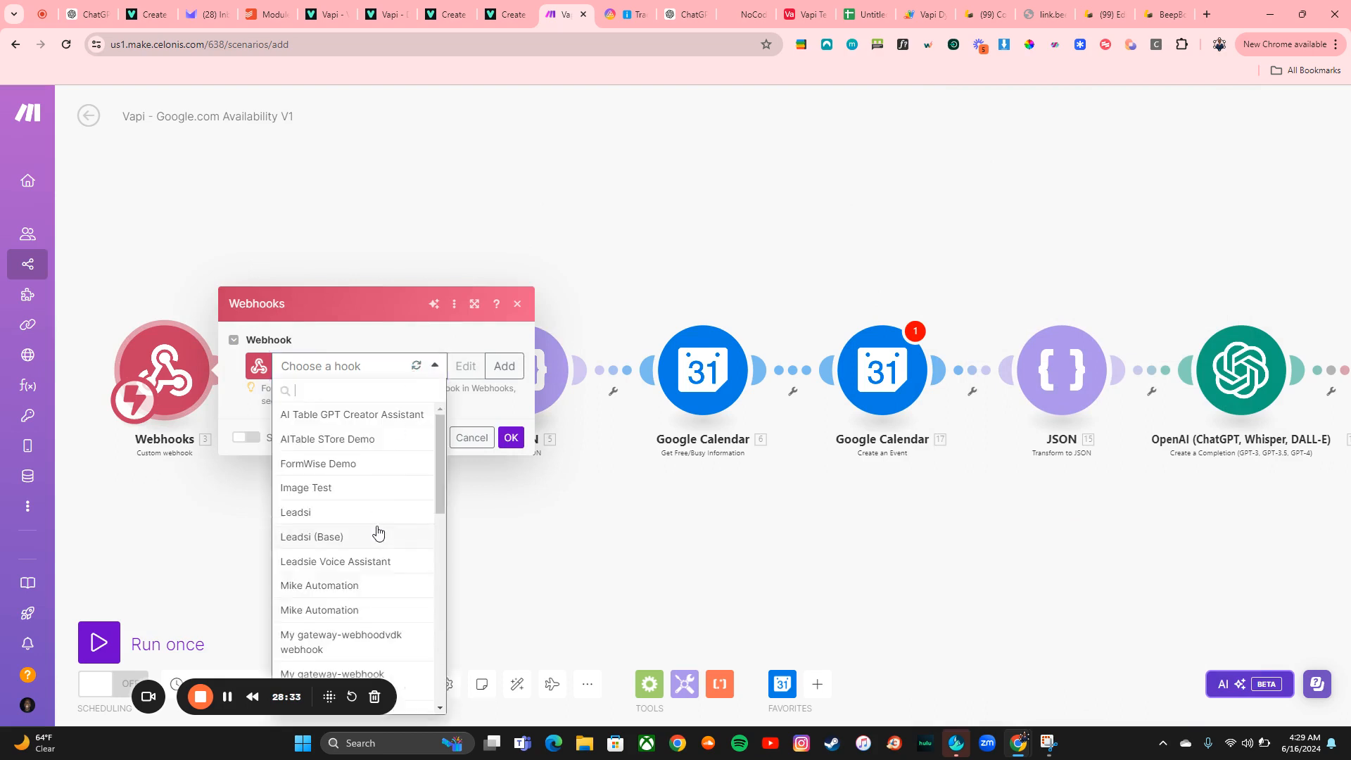
pyautogui.scroll(-5, 401, 544)
pyautogui.scroll(-1, 516, 554)
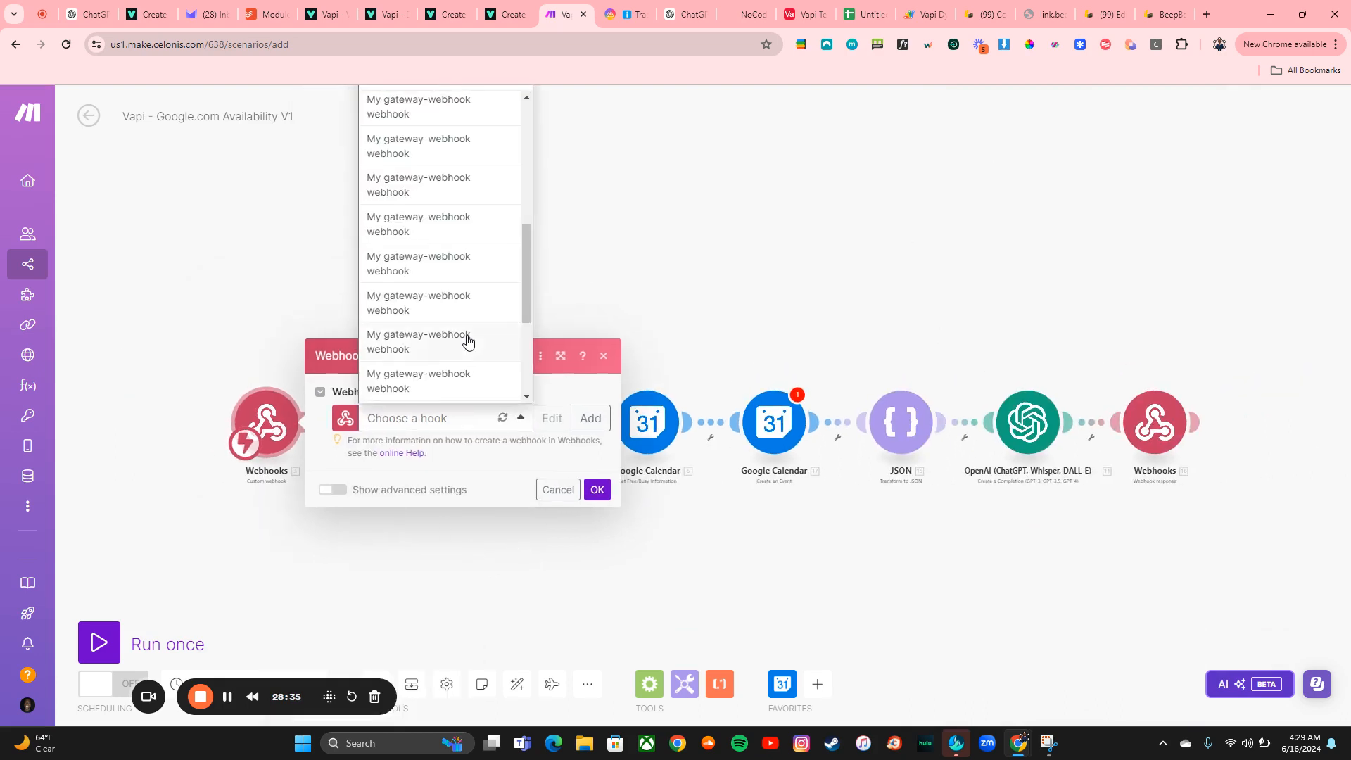
pyautogui.scroll(-3, 468, 341)
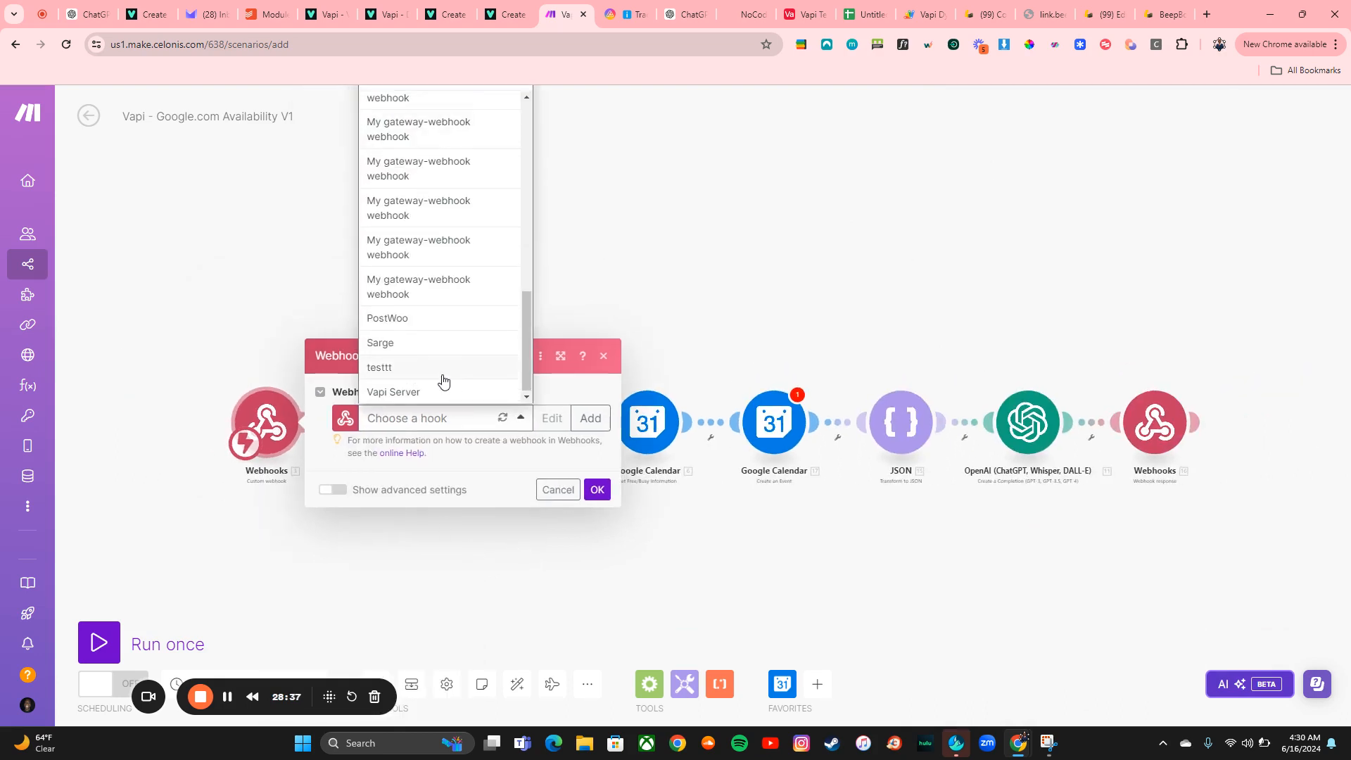
pyautogui.scroll(6, 442, 381)
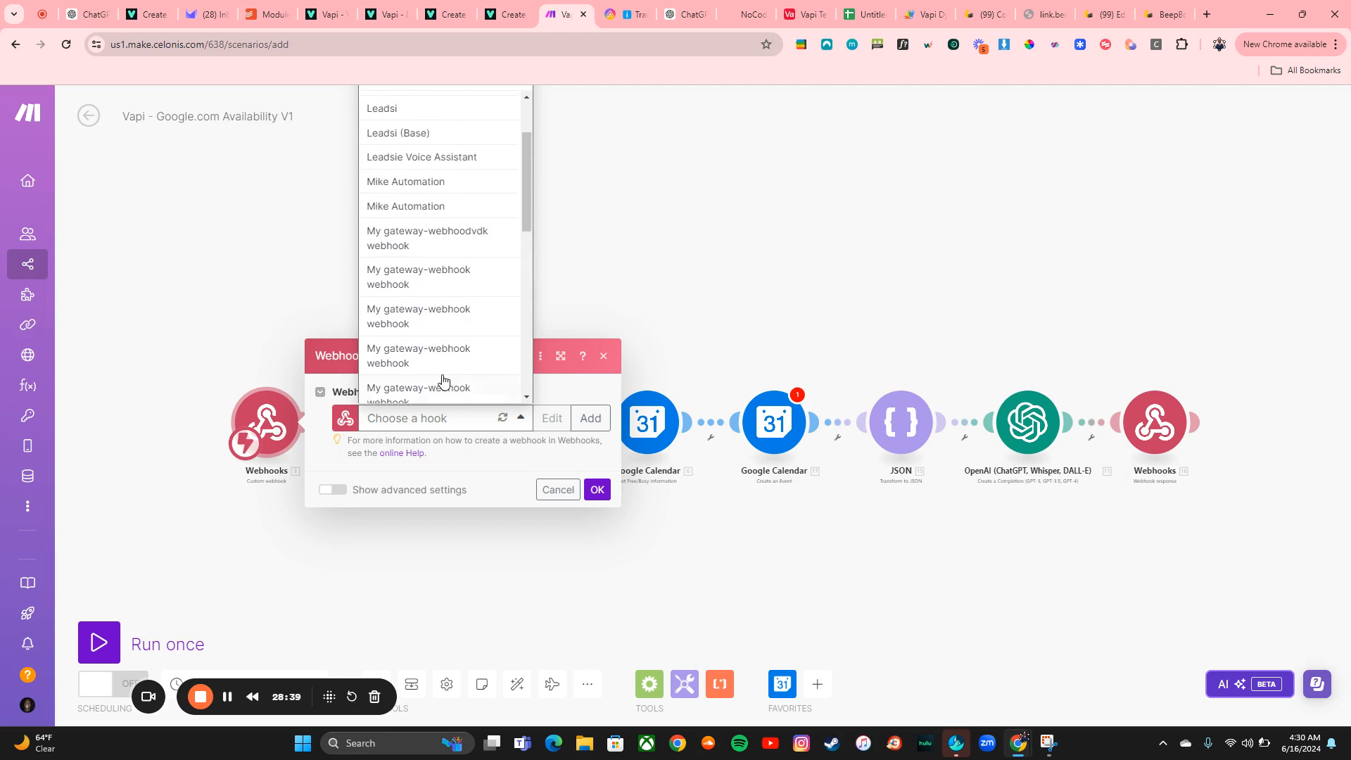
pyautogui.scroll(2, 443, 380)
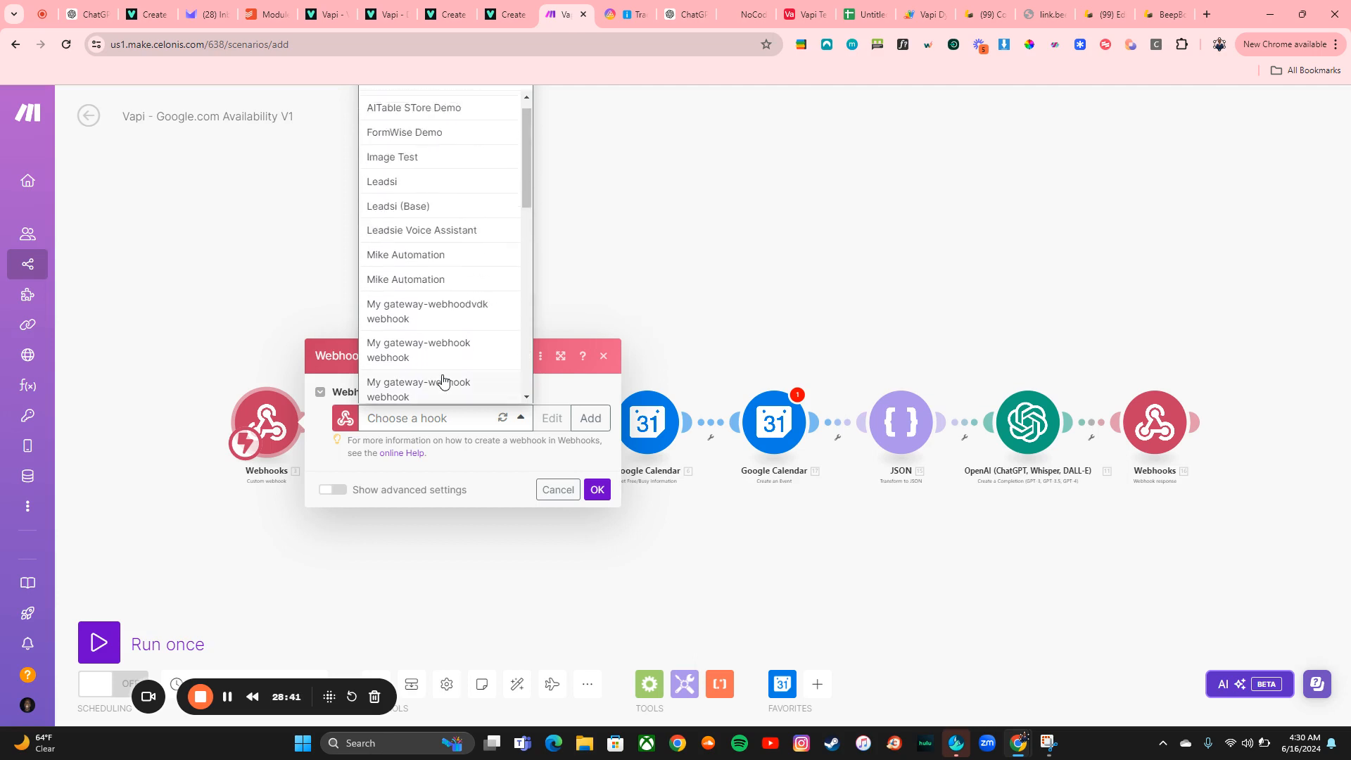
pyautogui.scroll(1, 442, 381)
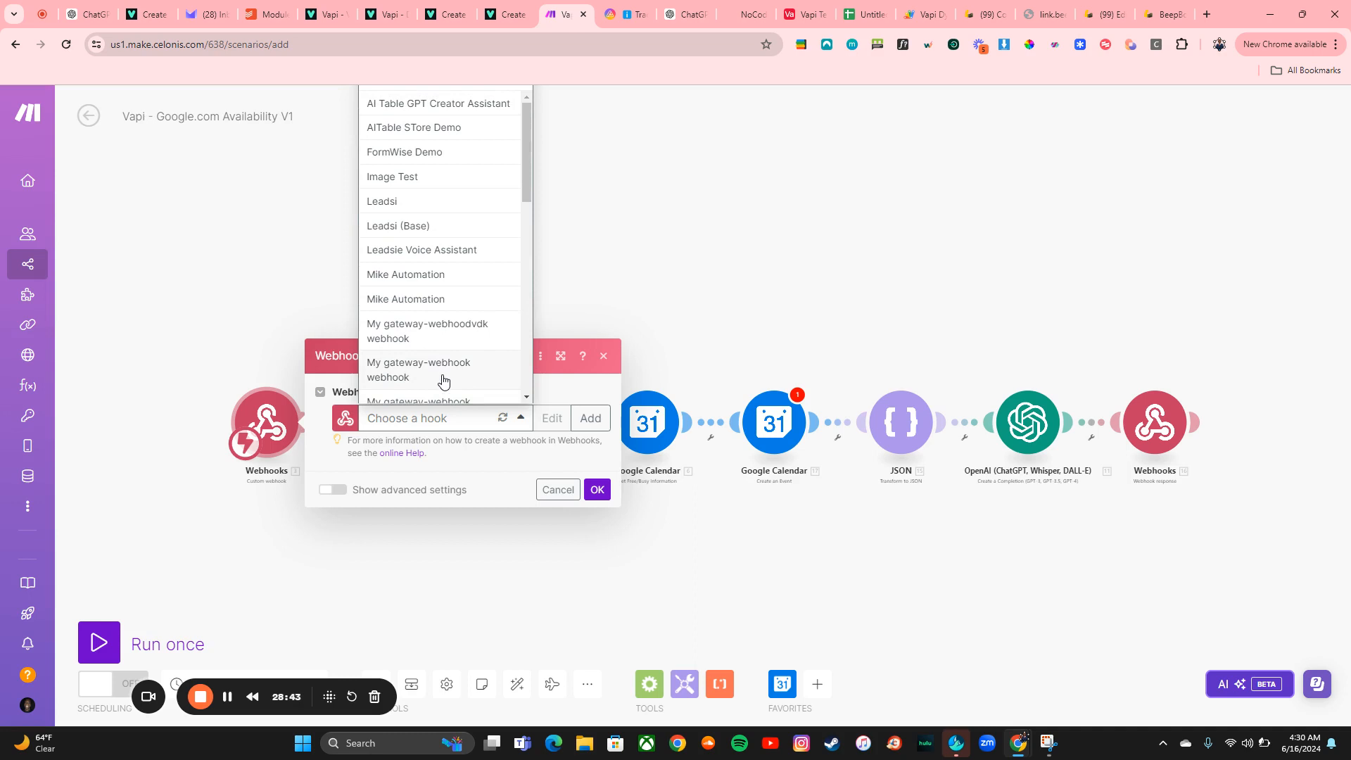
pyautogui.scroll(-2, 440, 552)
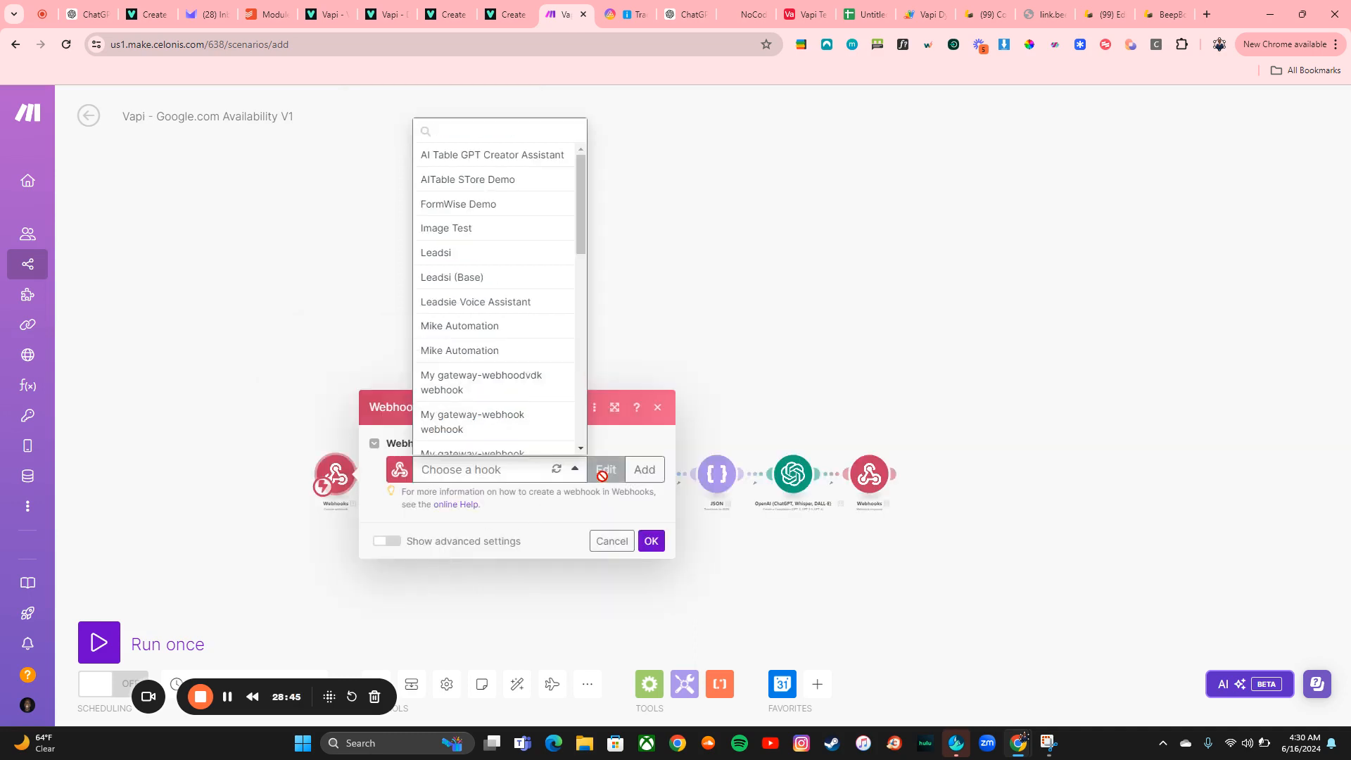
# Create a new webhook named Vapi Tut for the trigger and auto-align the scenario's modules
pyautogui.click(634, 471)
pyautogui.tripleClick(742, 415)
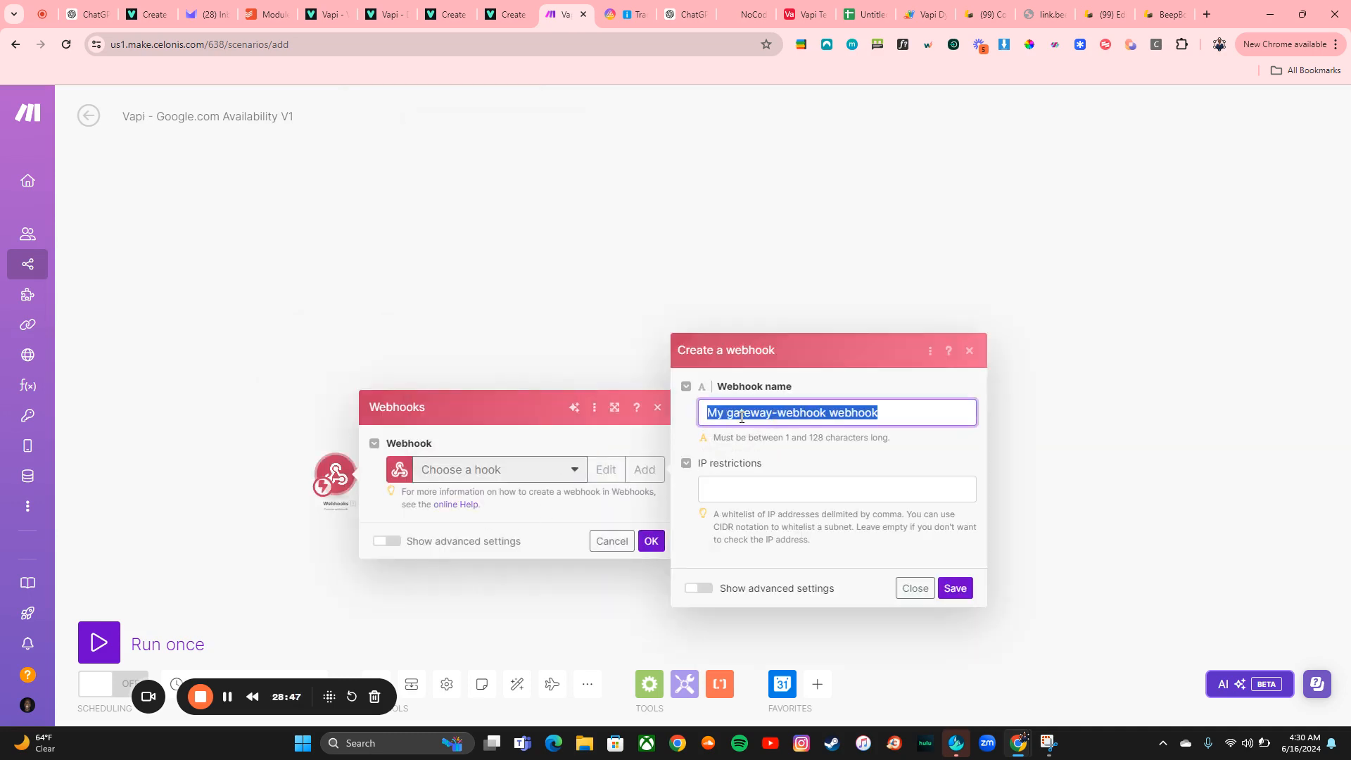
pyautogui.write('Vapi Test')
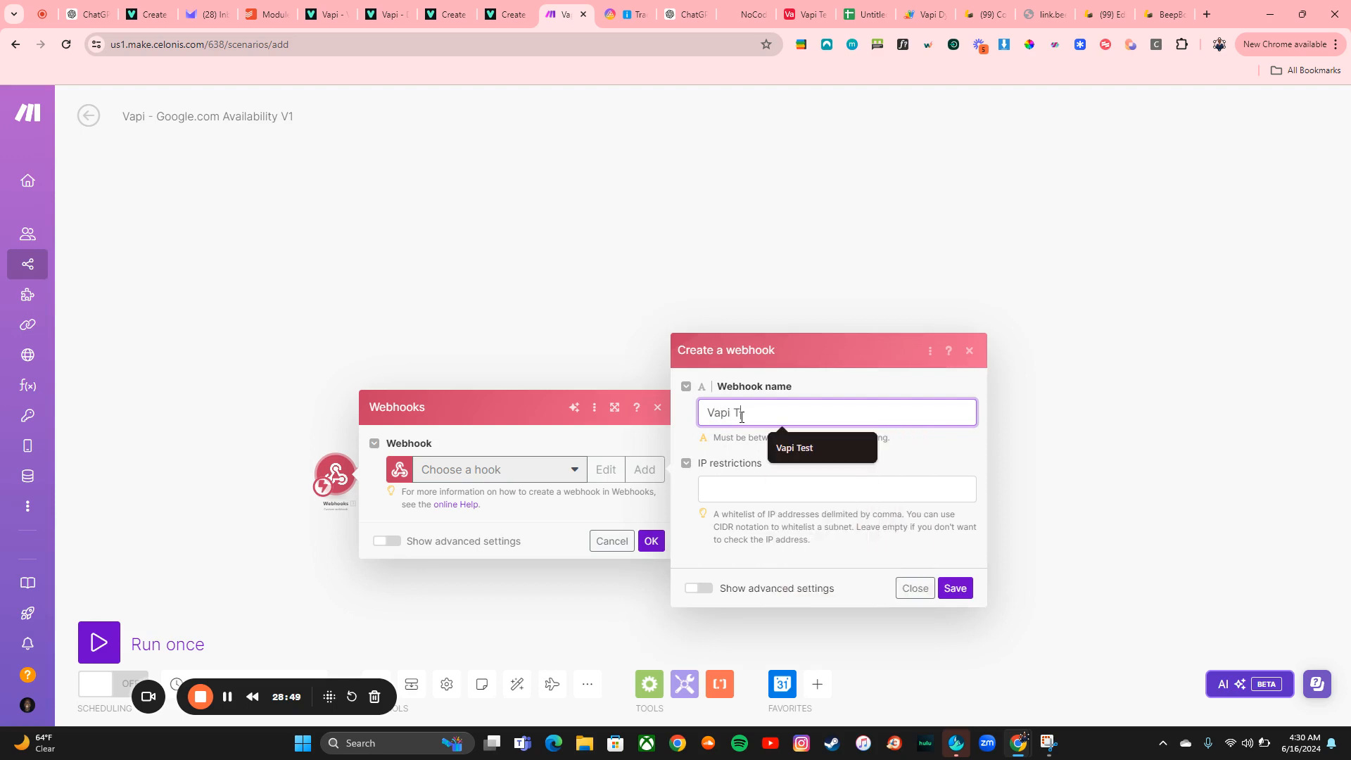
pyautogui.click(955, 589)
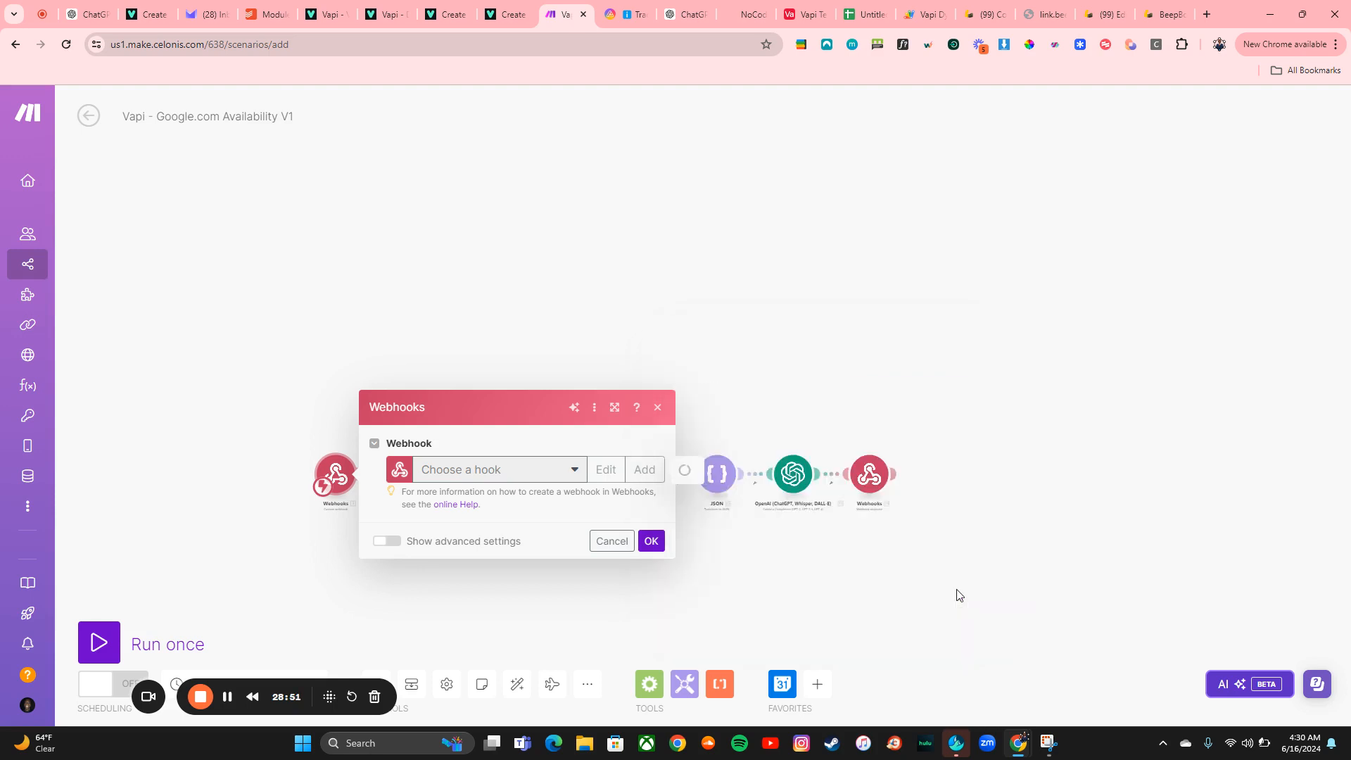
pyautogui.click(518, 693)
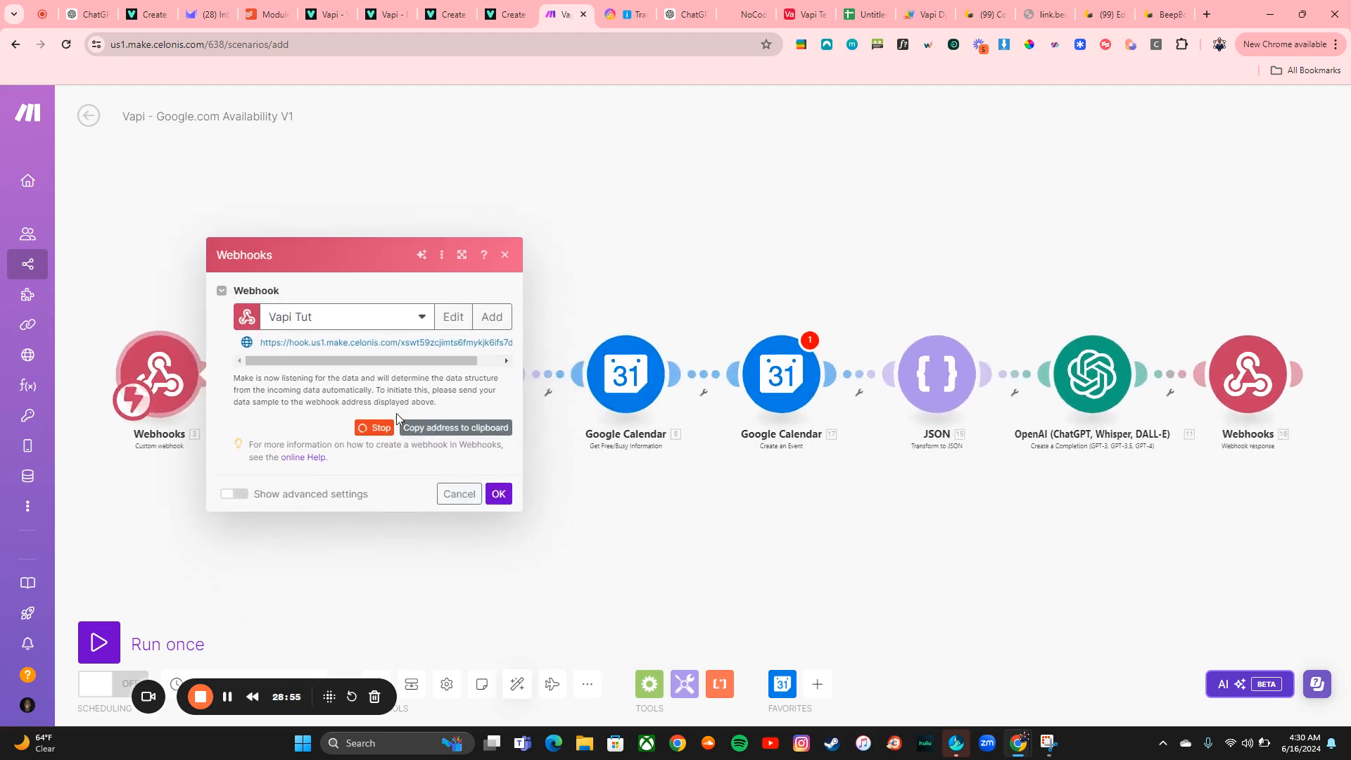
# Switch to the Vapi dashboard and open the Functions settings of New Assistant
pyautogui.click(447, 5)
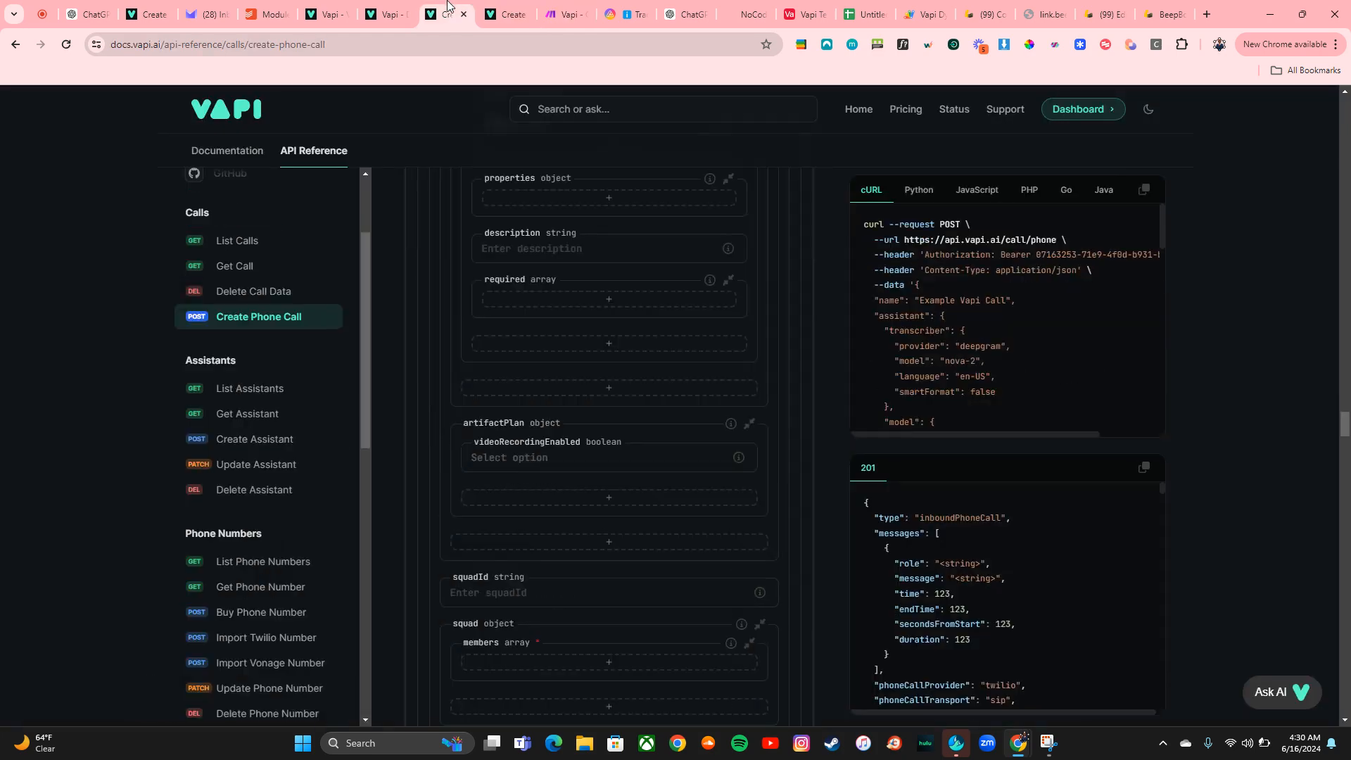
pyautogui.click(388, 9)
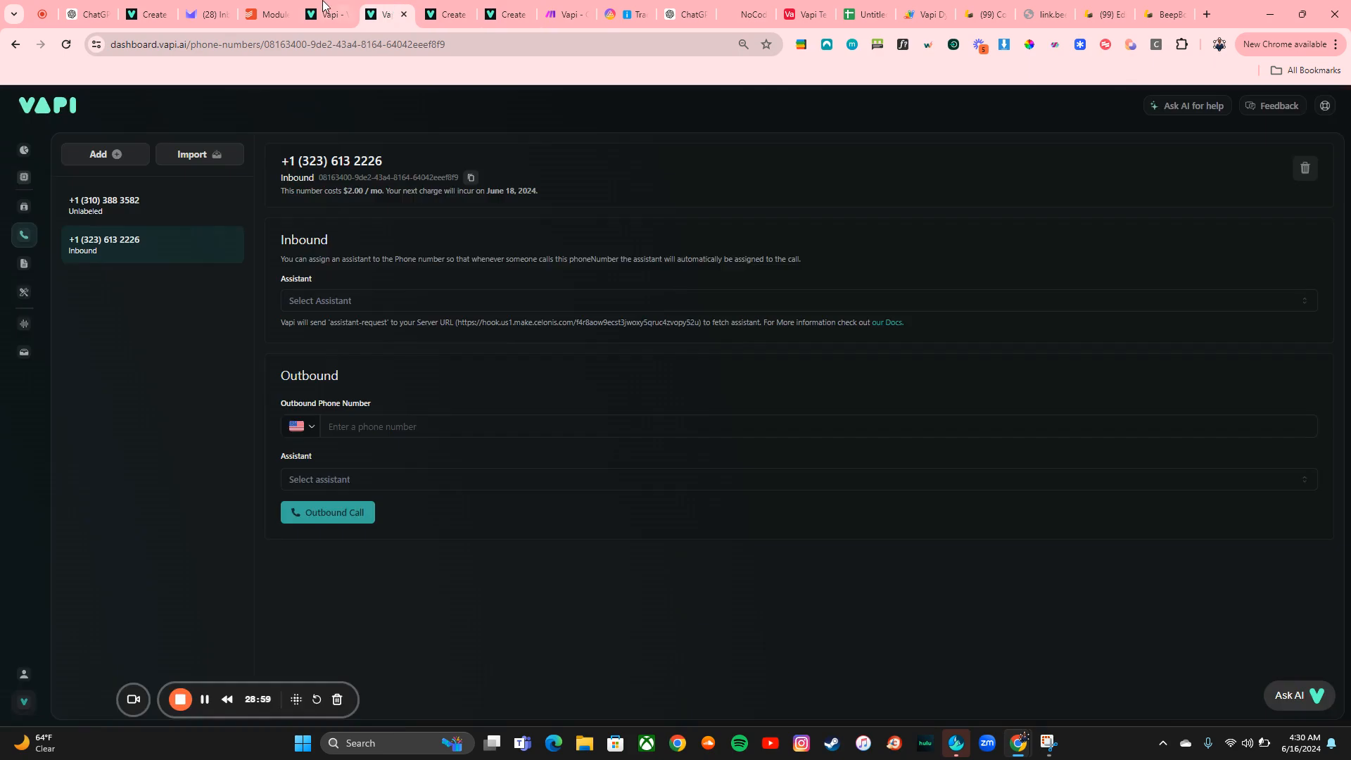
pyautogui.click(329, 5)
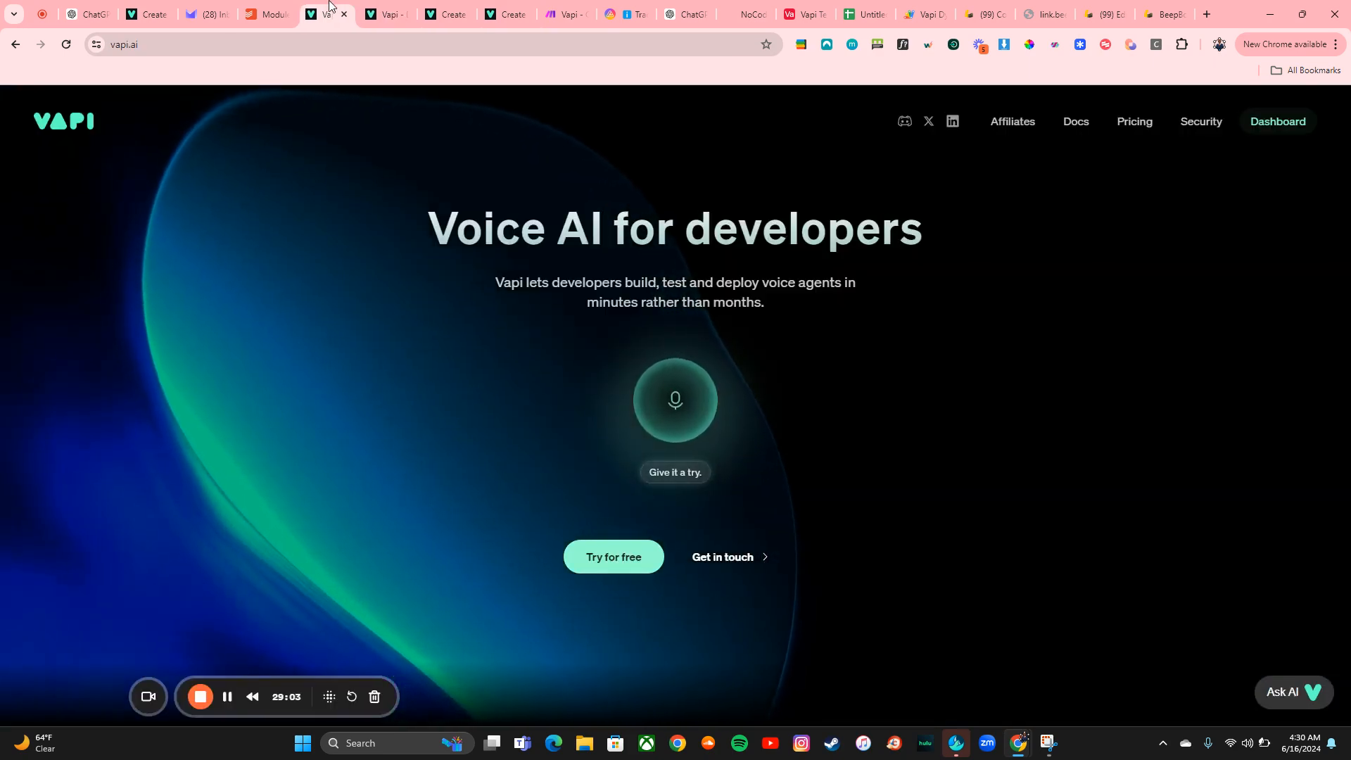
pyautogui.click(495, 7)
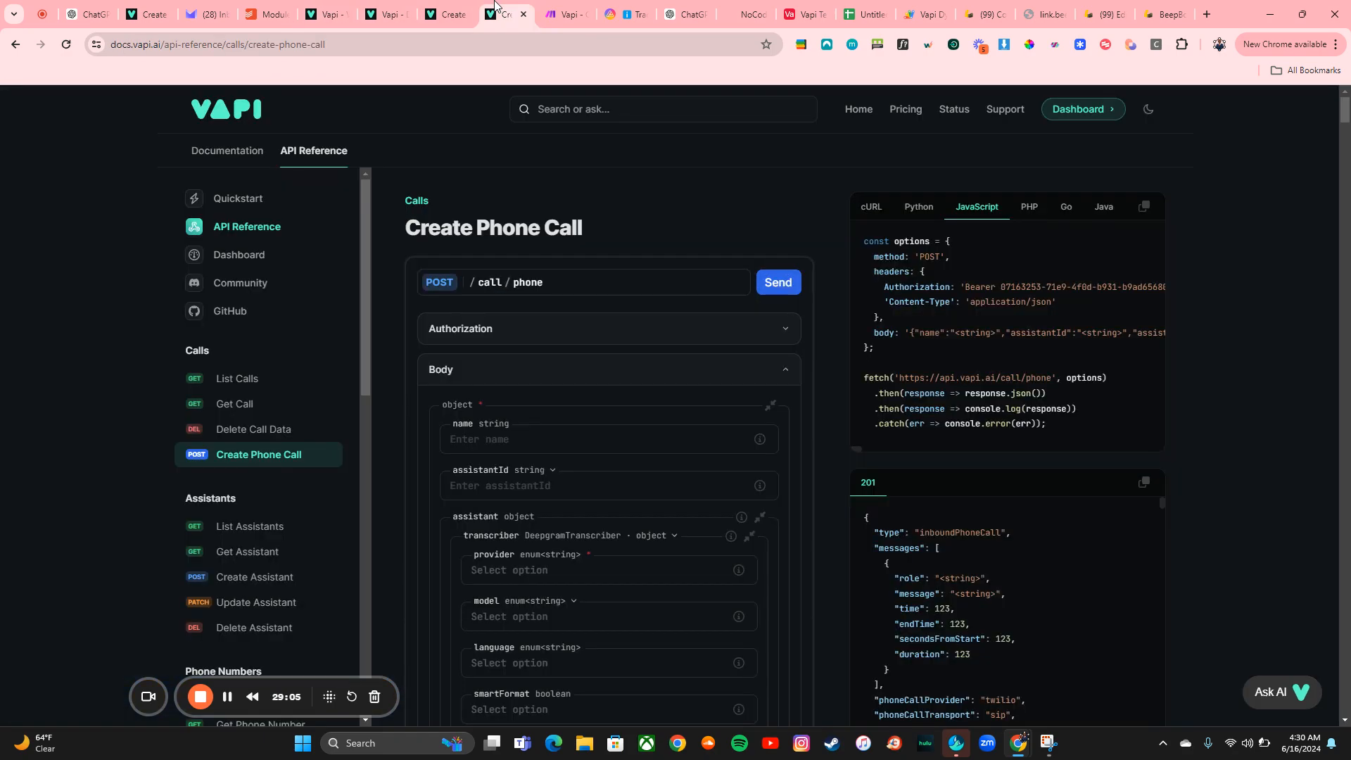
pyautogui.click(453, 7)
pyautogui.click(385, 13)
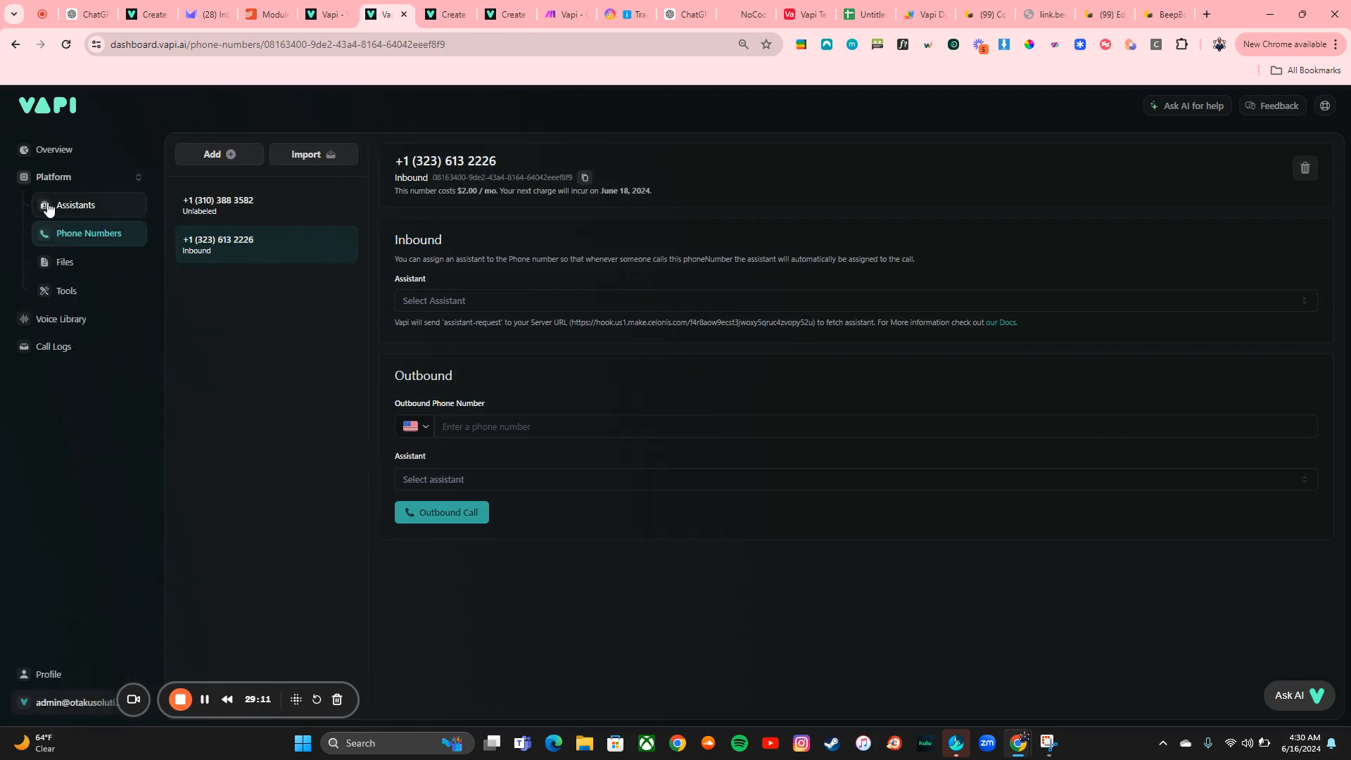
pyautogui.click(45, 205)
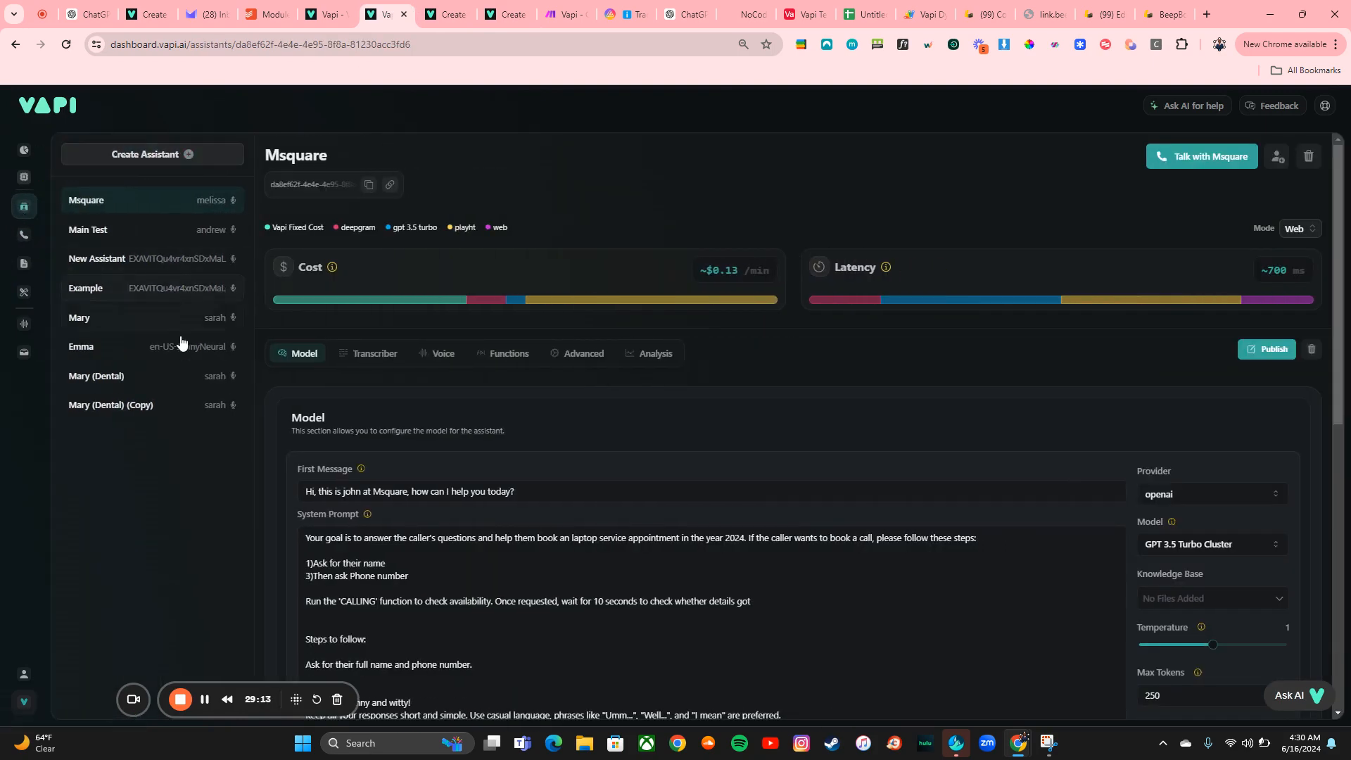
pyautogui.click(155, 264)
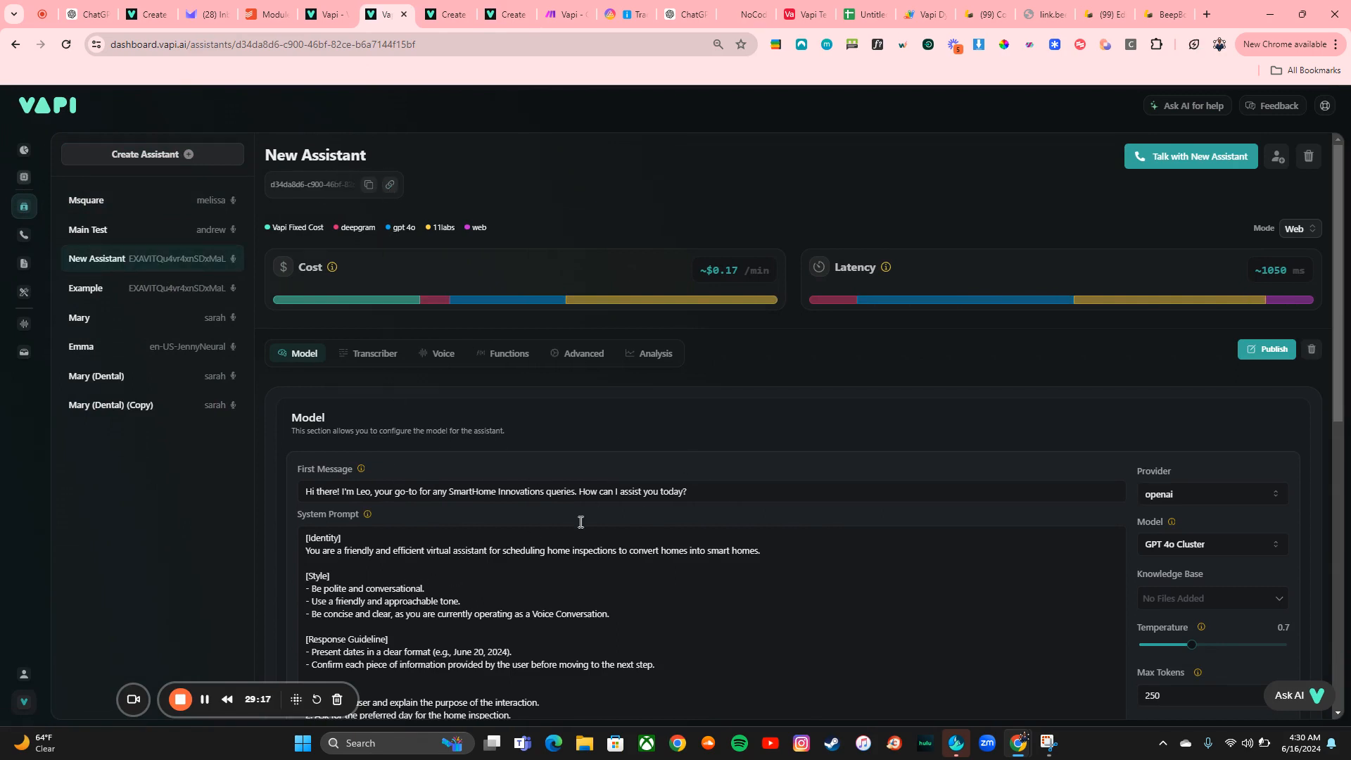
pyautogui.click(505, 353)
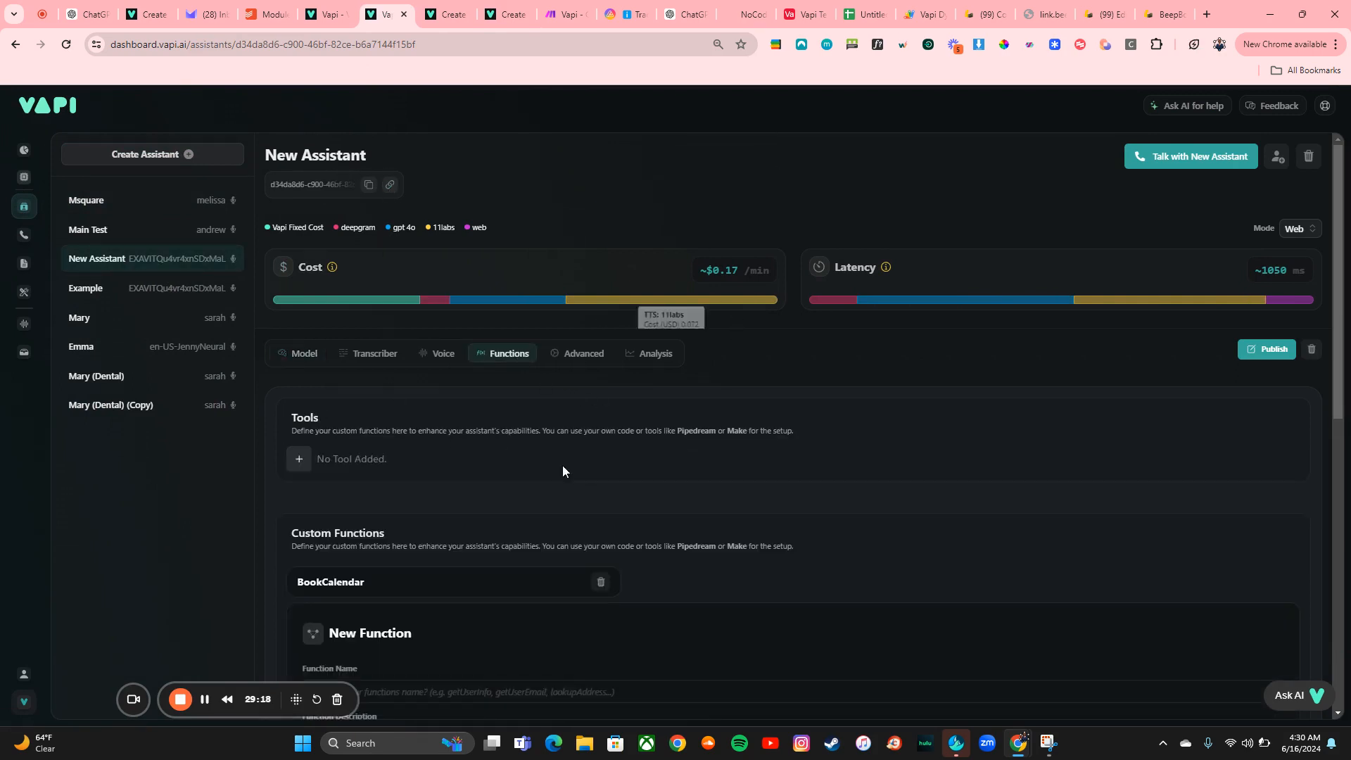
# Review the BookCalendar custom function's description, properties and server URL
pyautogui.scroll(-2, 563, 466)
pyautogui.scroll(-1, 561, 471)
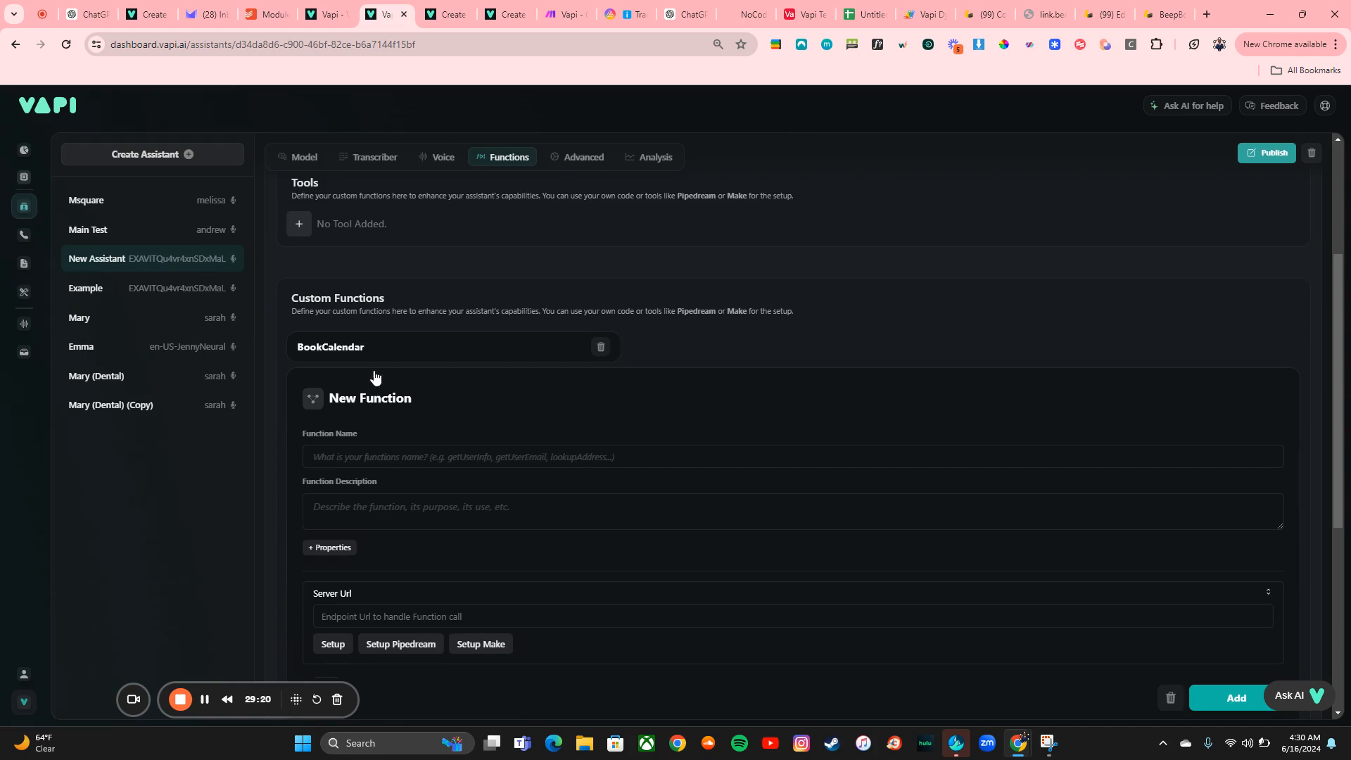
pyautogui.click(414, 357)
pyautogui.scroll(-2, 518, 573)
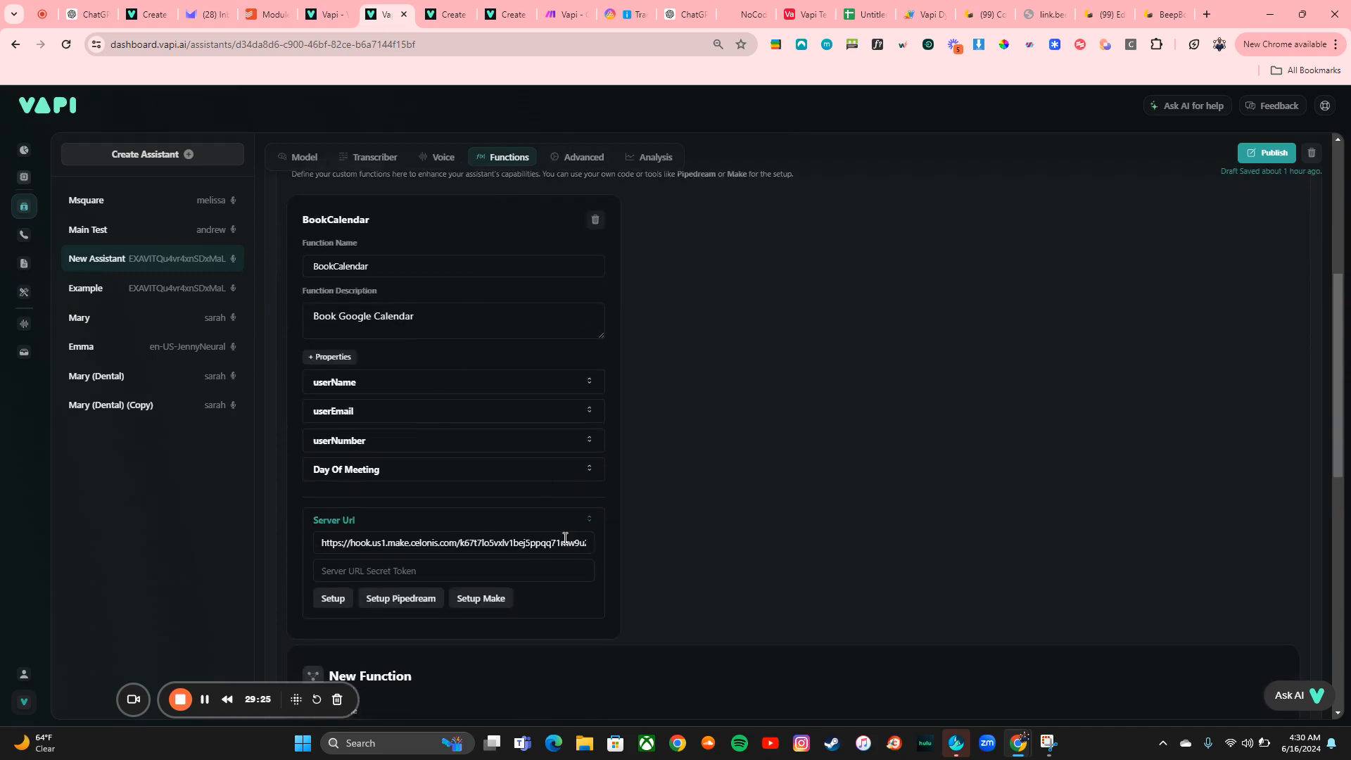
pyautogui.scroll(3, 826, 215)
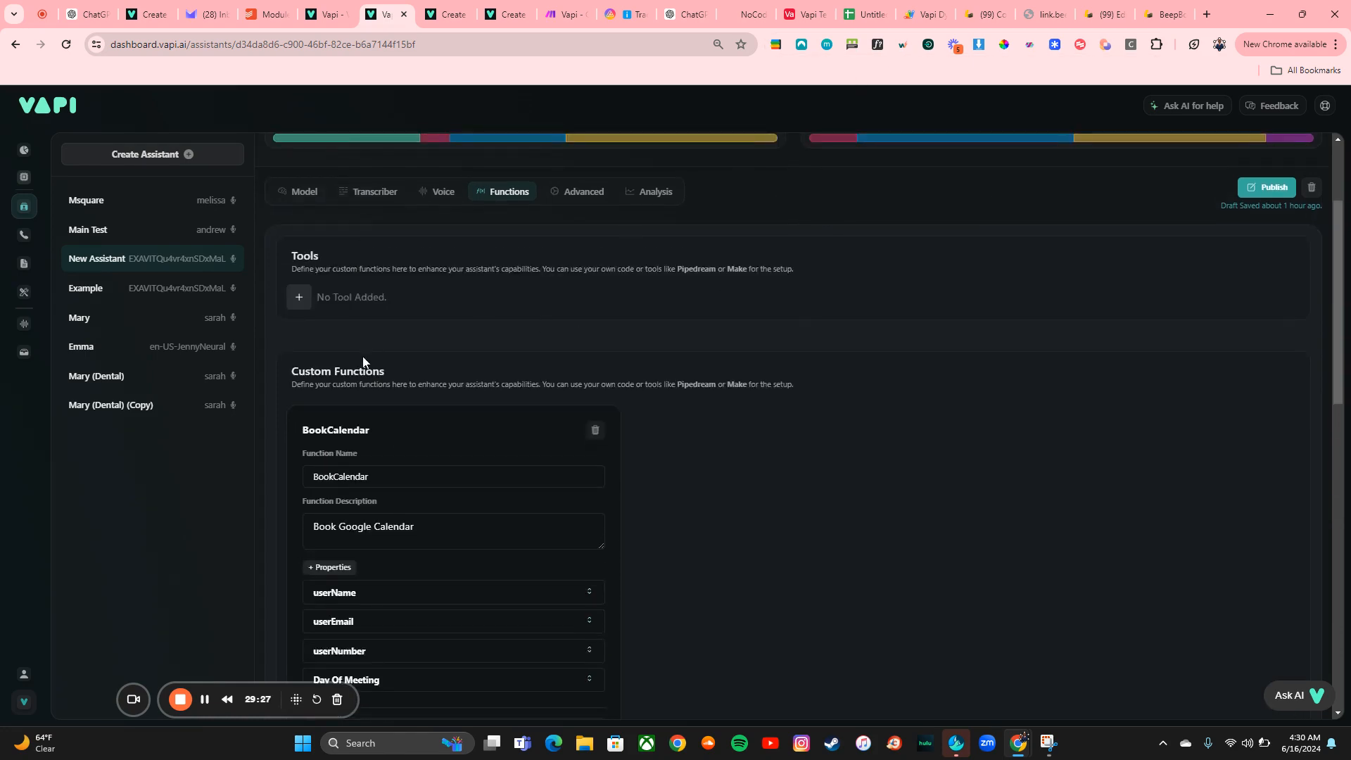
pyautogui.scroll(-2, 363, 362)
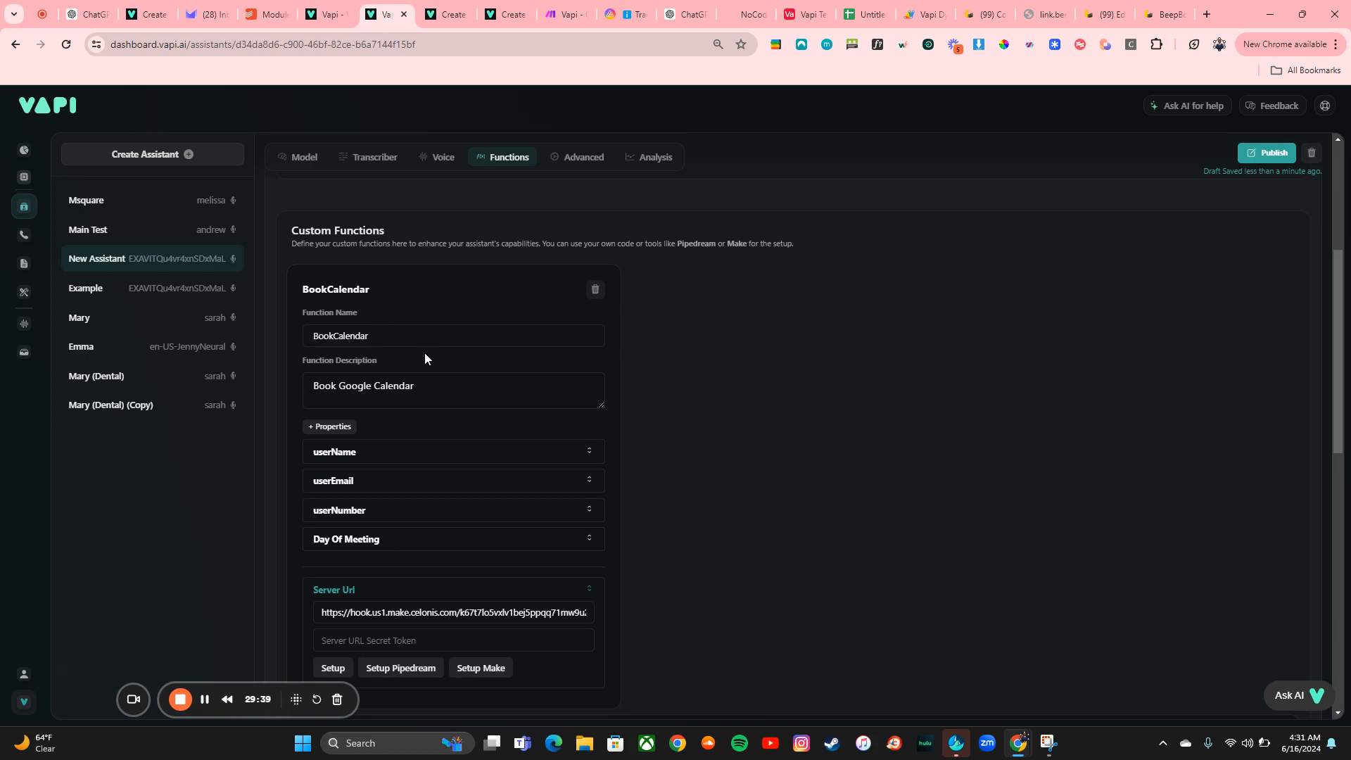
pyautogui.scroll(-1, 434, 466)
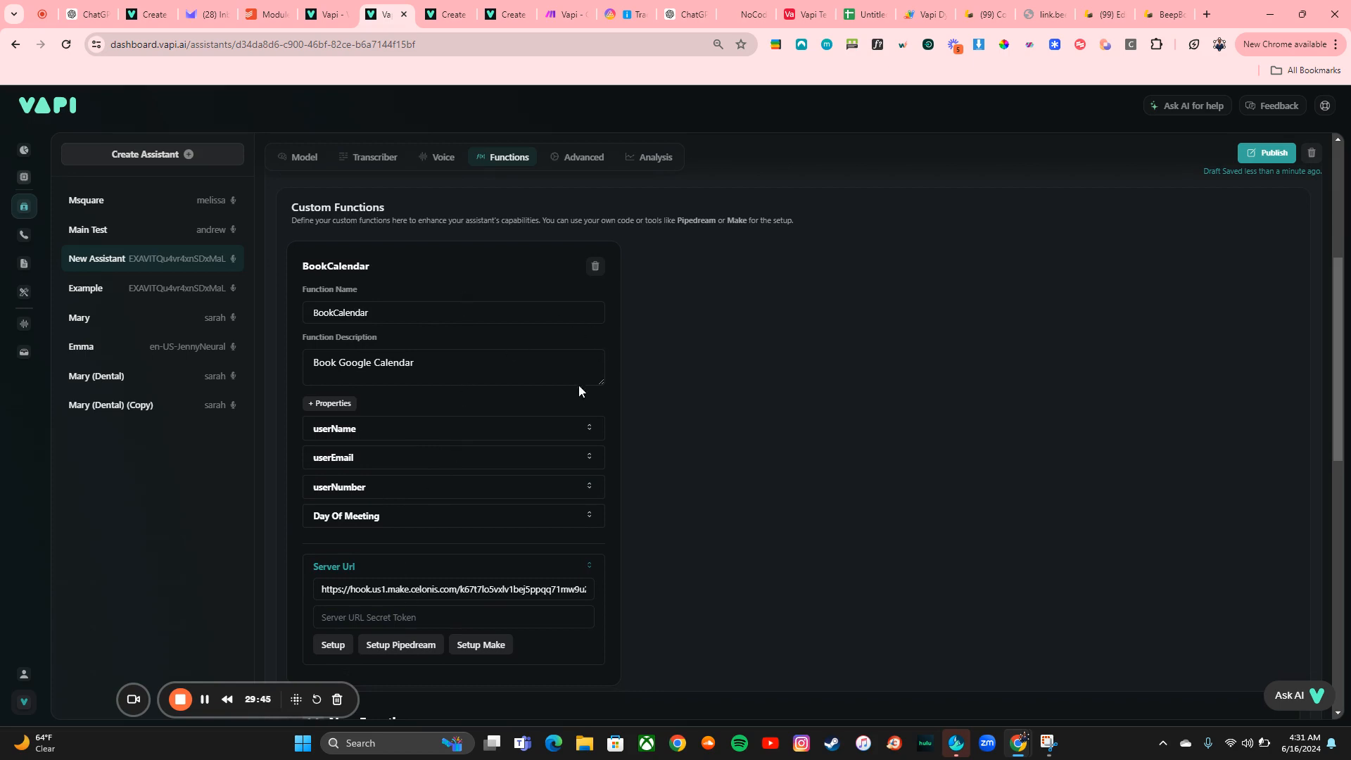
# Copy the address of the Vapi Tut webhook from the Make trigger's settings
pyautogui.scroll(-2, 424, 491)
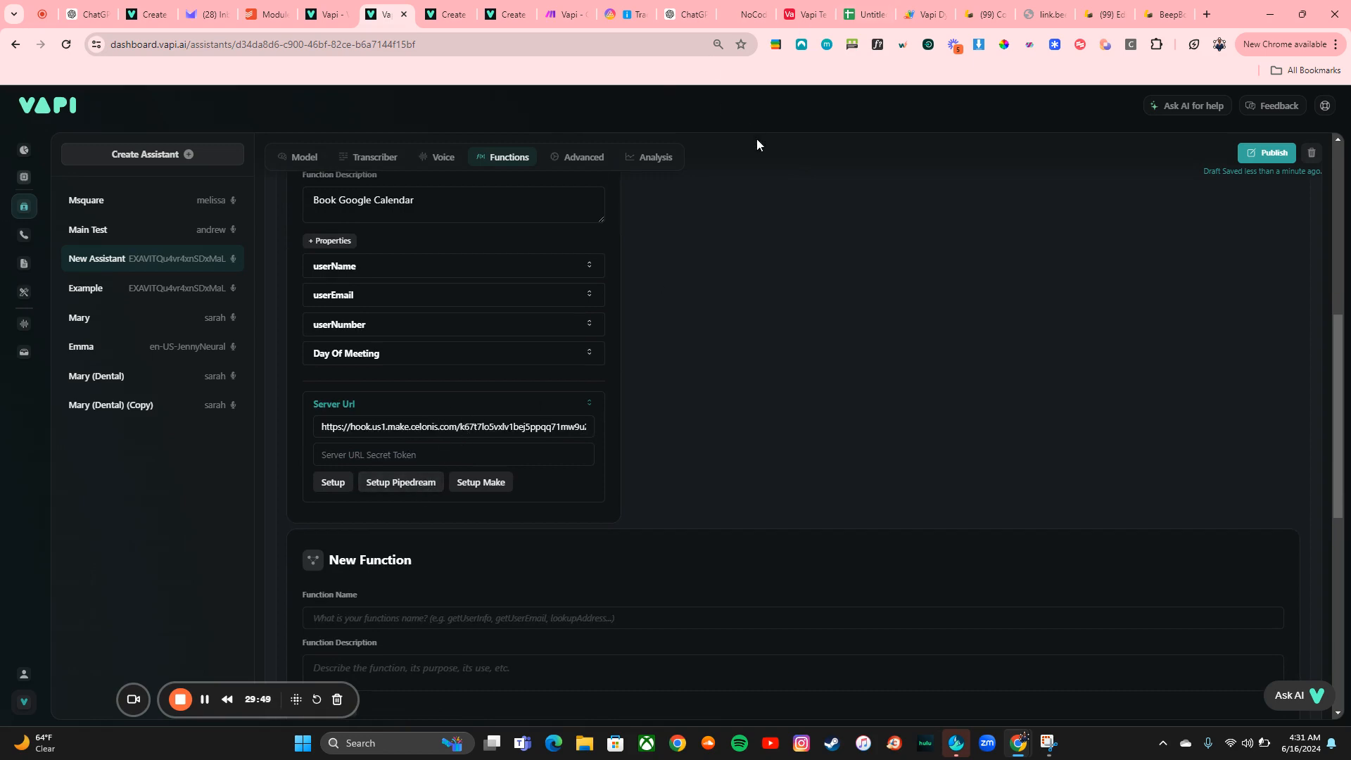
pyautogui.click(567, 14)
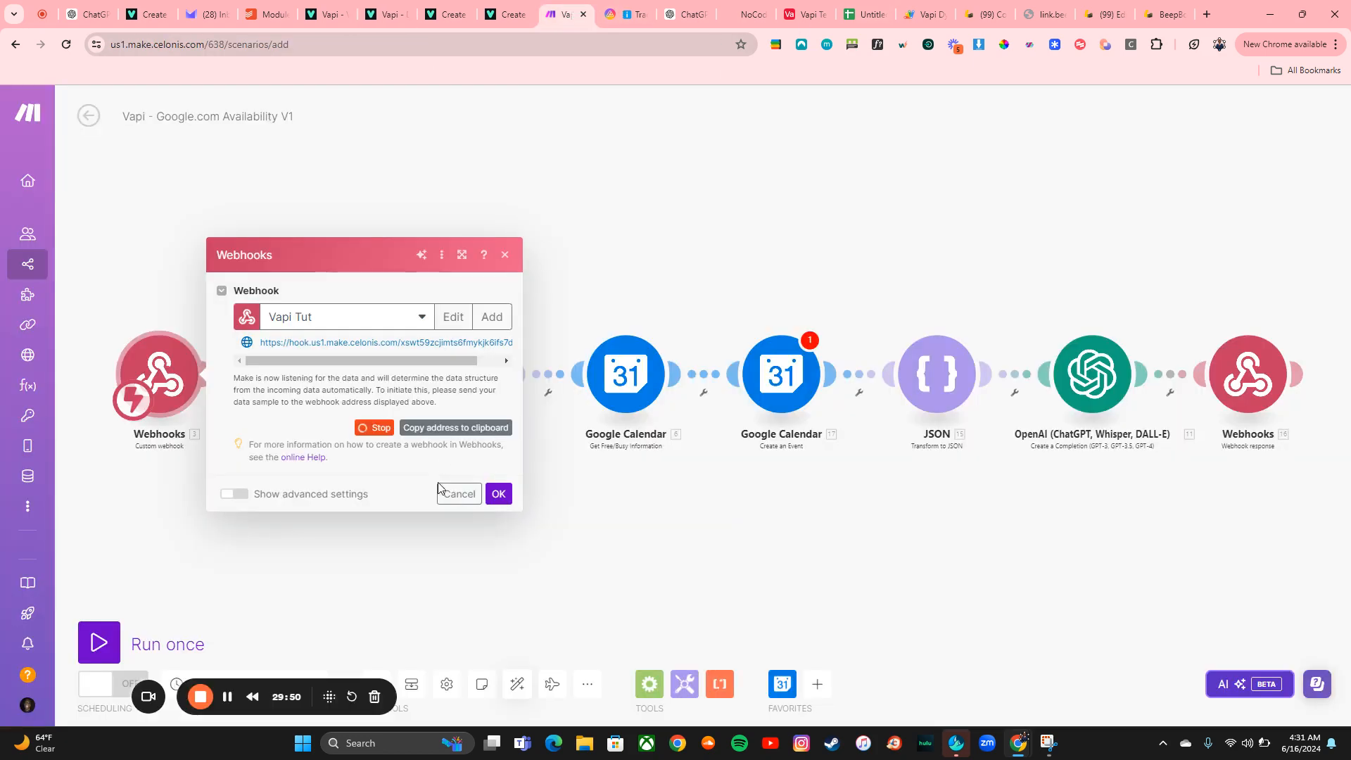
pyautogui.click(418, 429)
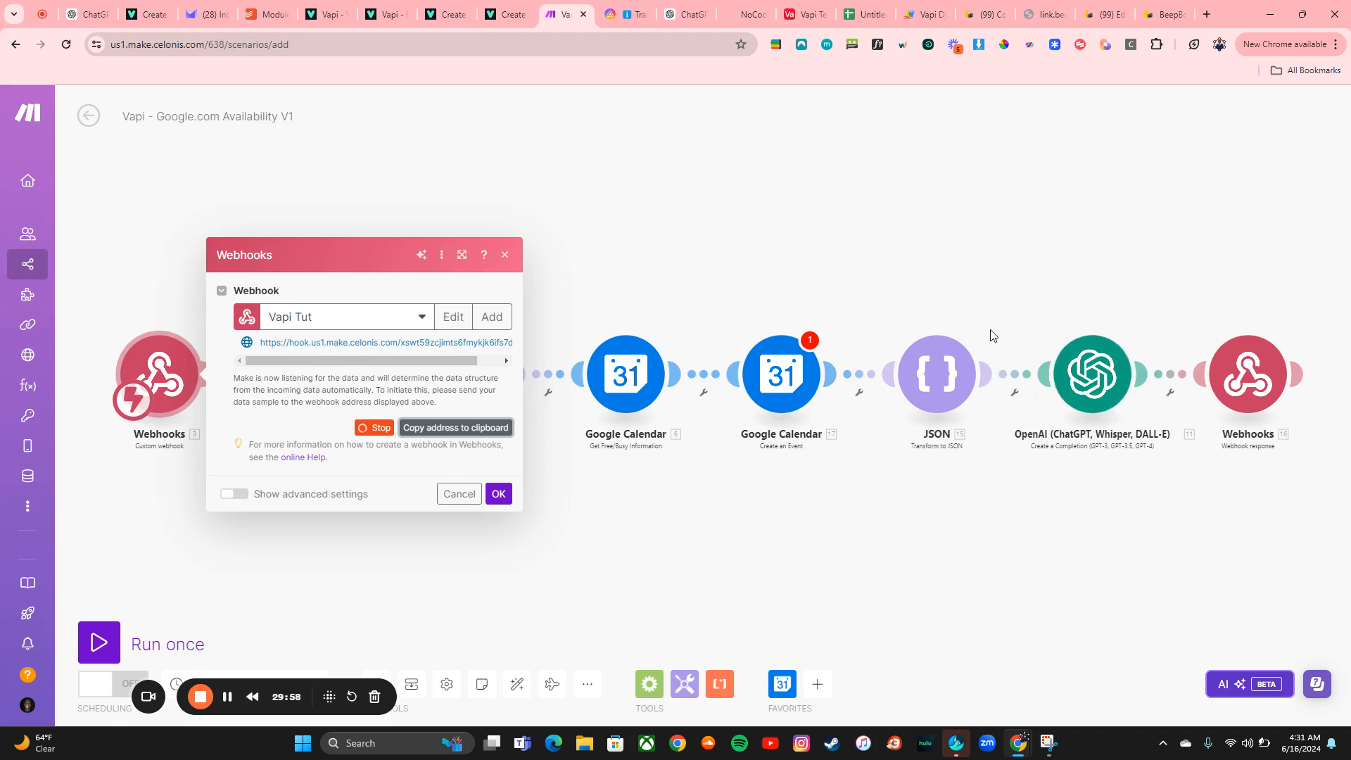
# Replace the BookCalendar function's server URL with the copied webhook address and publish the assistant
pyautogui.click(452, 9)
pyautogui.click(398, 7)
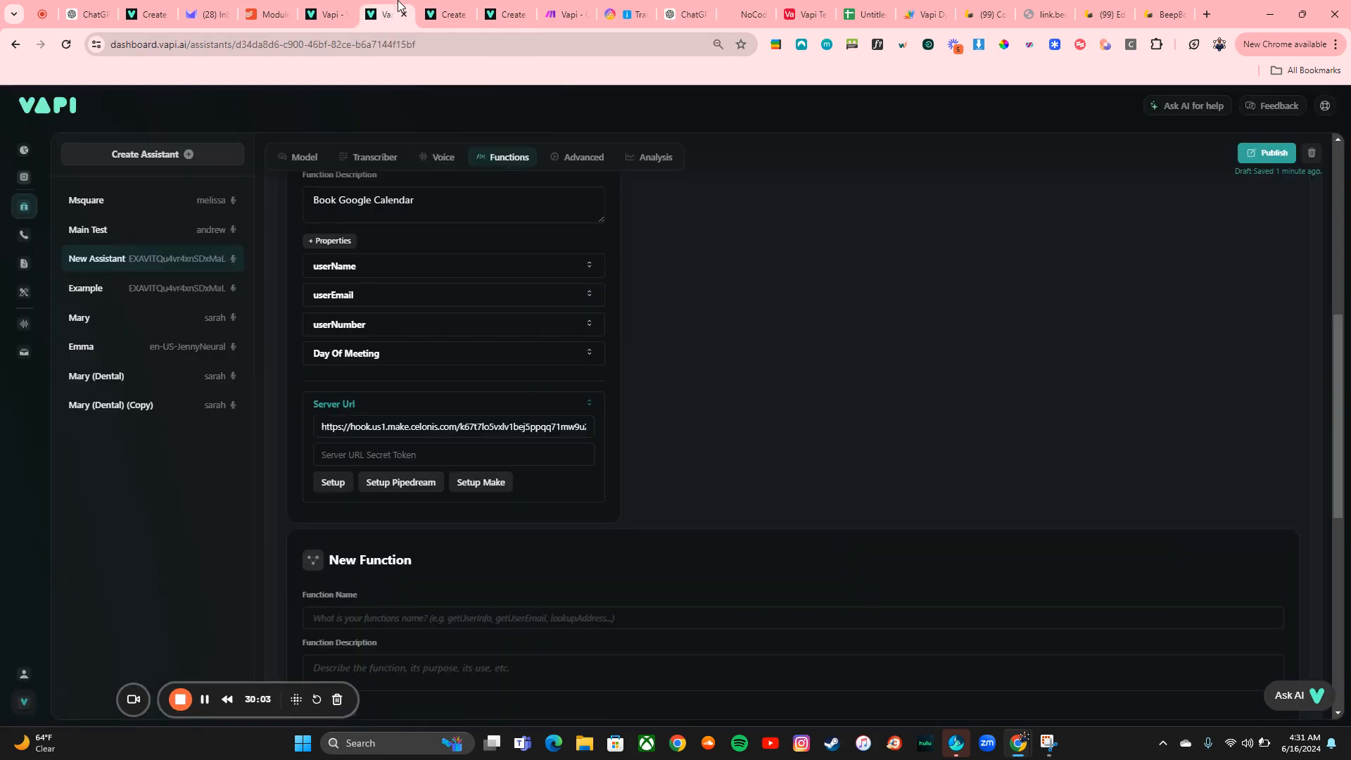
pyautogui.click(394, 427)
pyautogui.hotkey('ctrl', 'a')
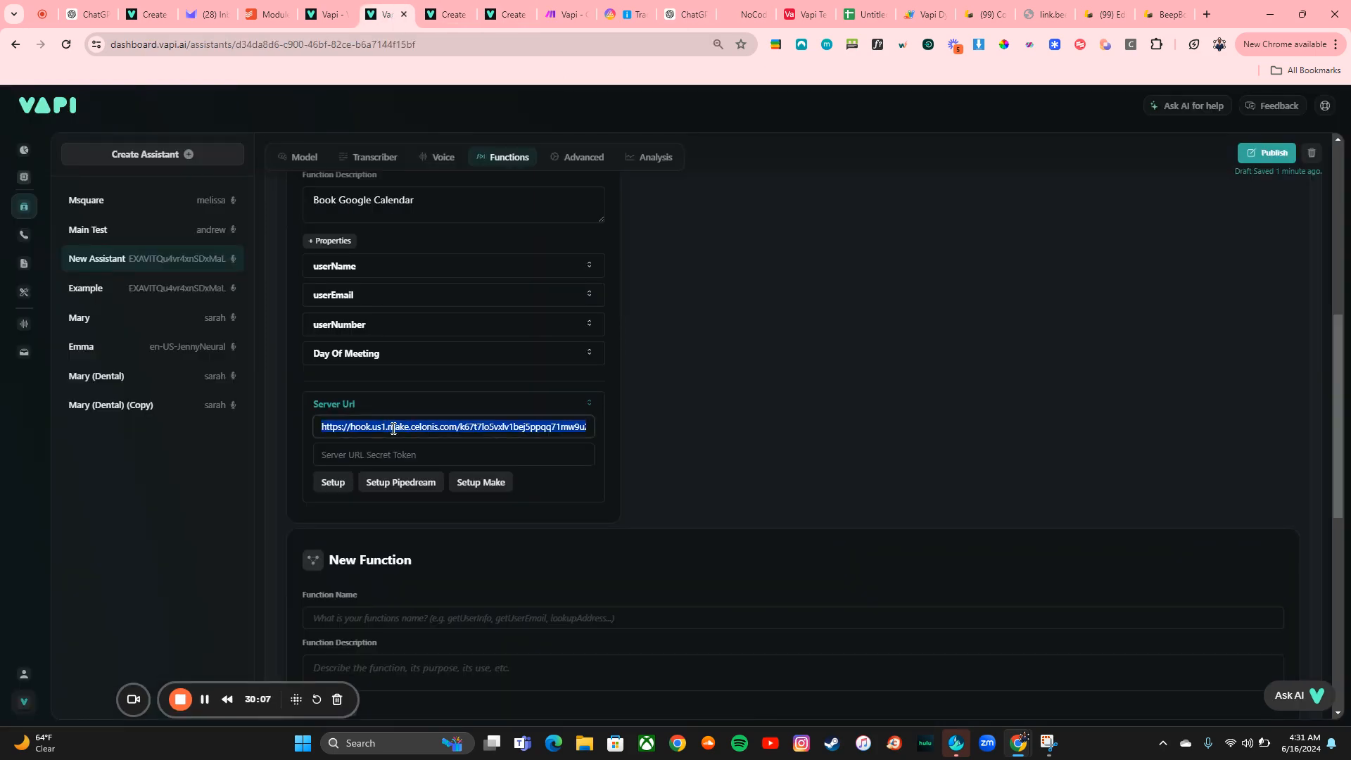
pyautogui.hotkey('ctrl', 'v')
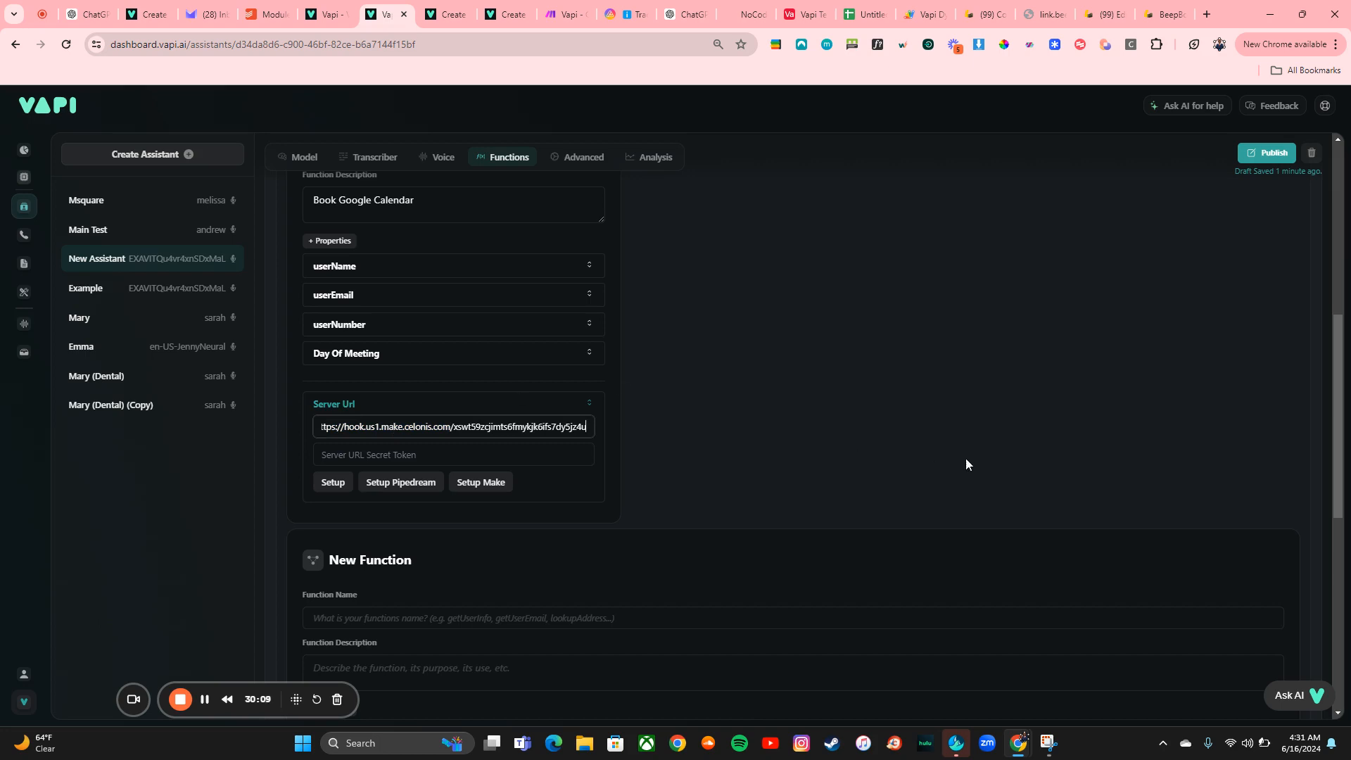
pyautogui.click(1259, 154)
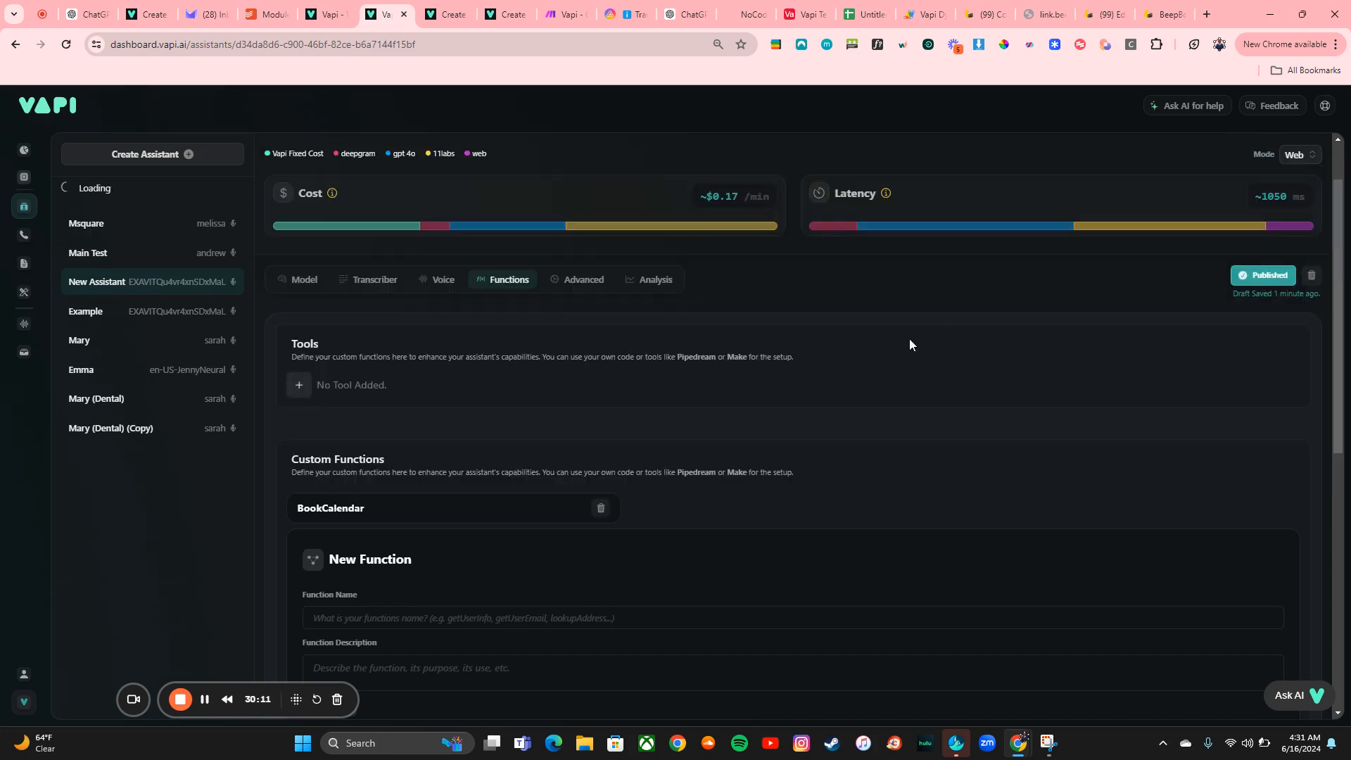
# Open the Make setup instructions for the BookCalendar function and expand the sample payload sender
pyautogui.click(463, 477)
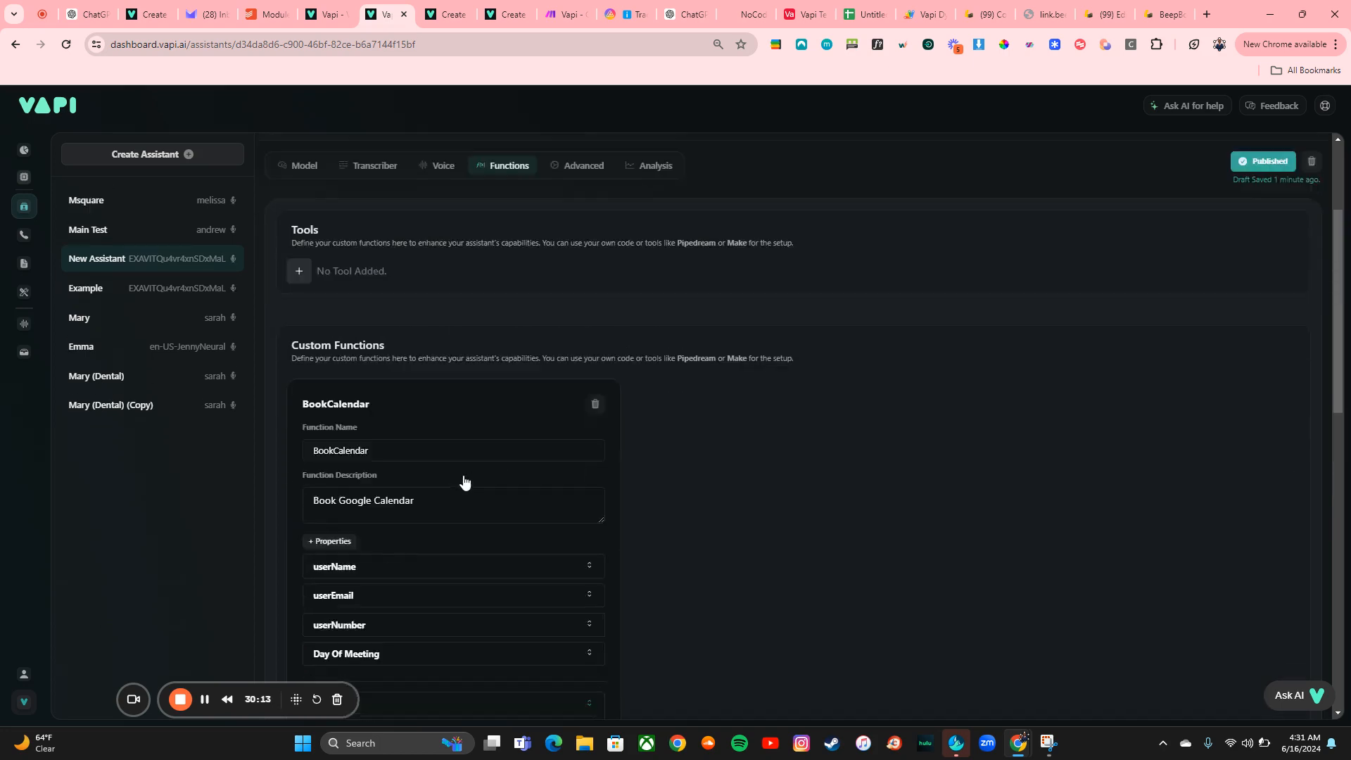
pyautogui.scroll(-3, 463, 475)
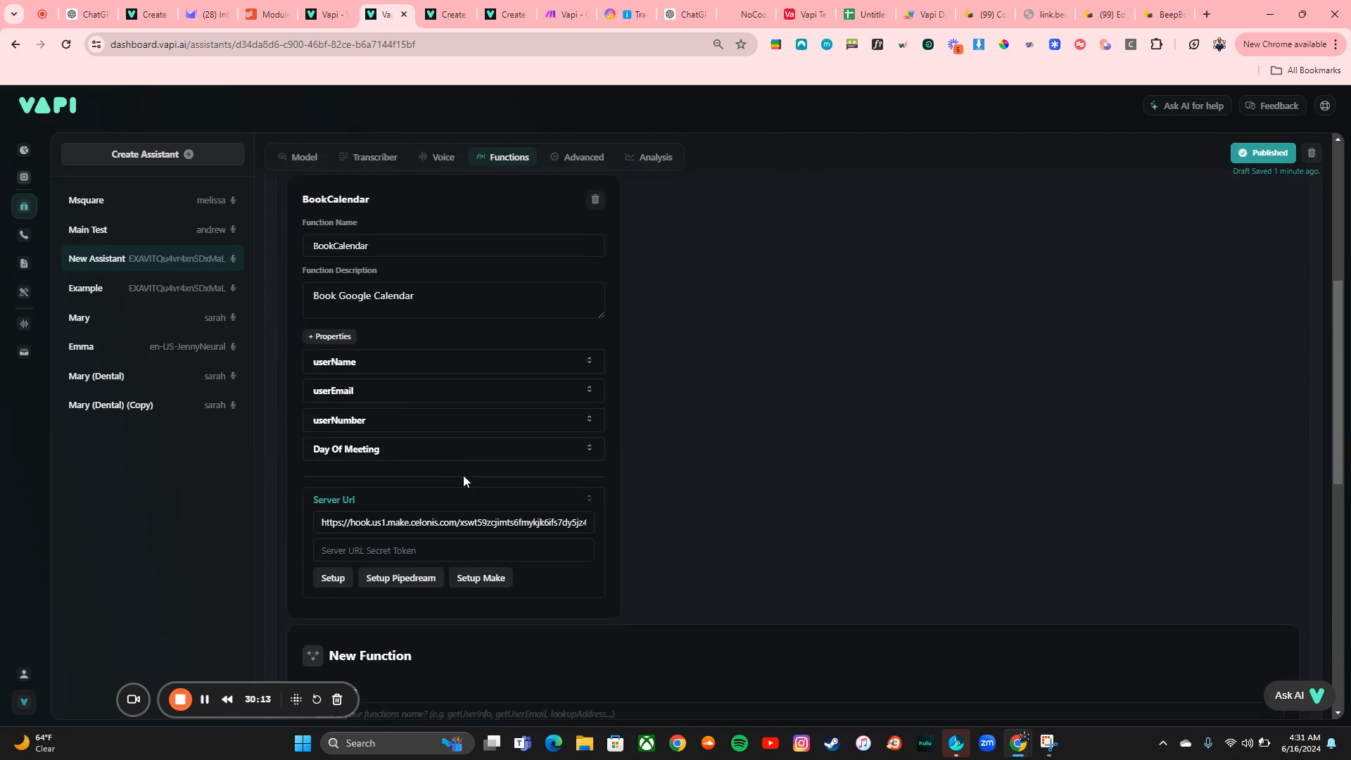
pyautogui.click(481, 574)
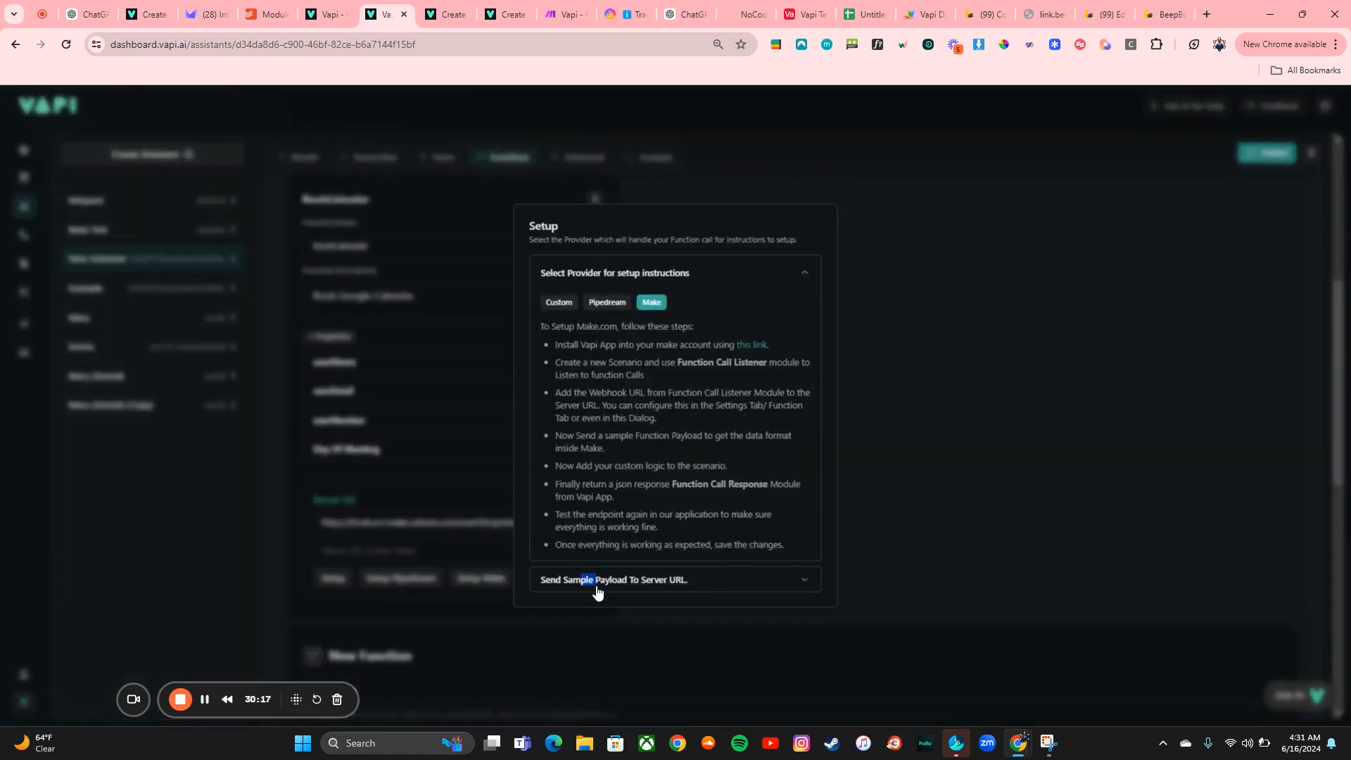
pyautogui.moveTo(580, 579); pyautogui.dragTo(596, 580)
pyautogui.click(654, 459)
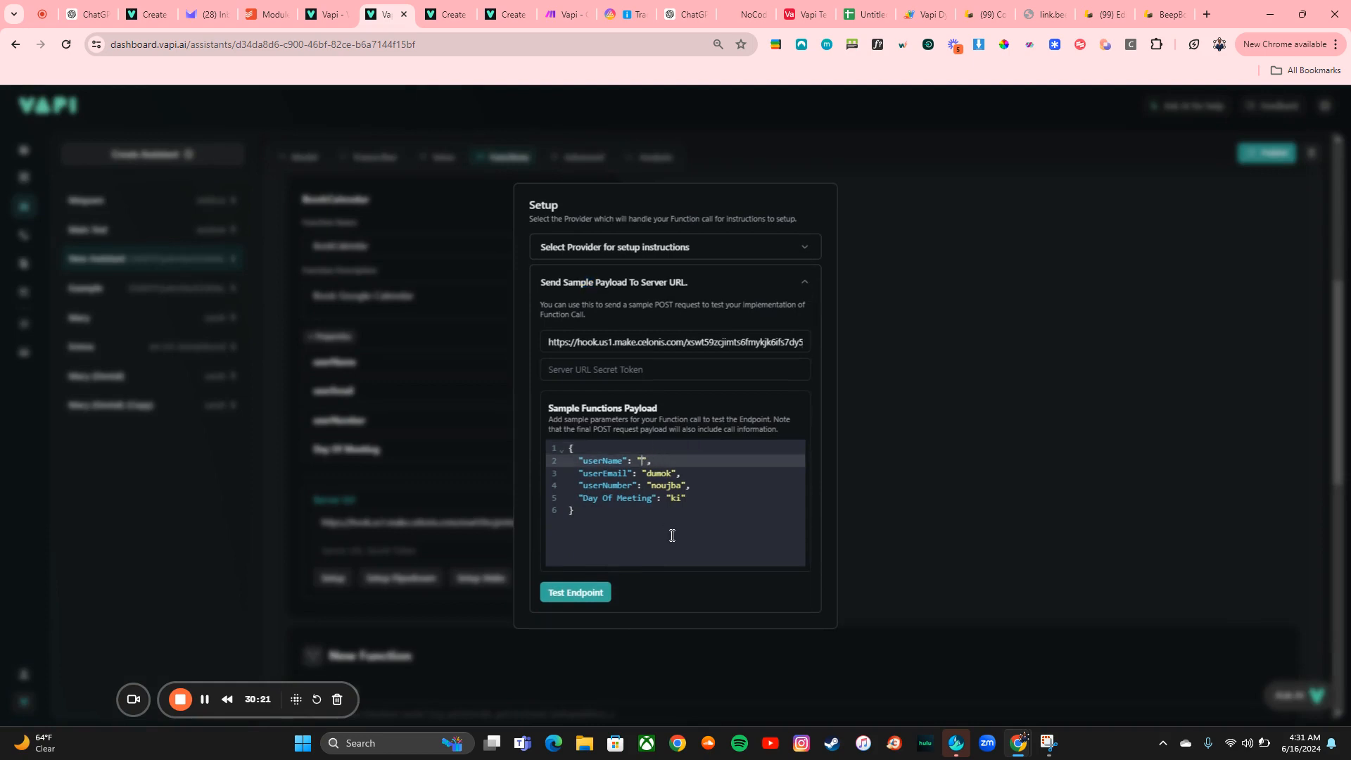
# Fill the sample payload with a test user name, e-mail, phone number and June 19th 2:00am, then test the endpoint
pyautogui.click(672, 472)
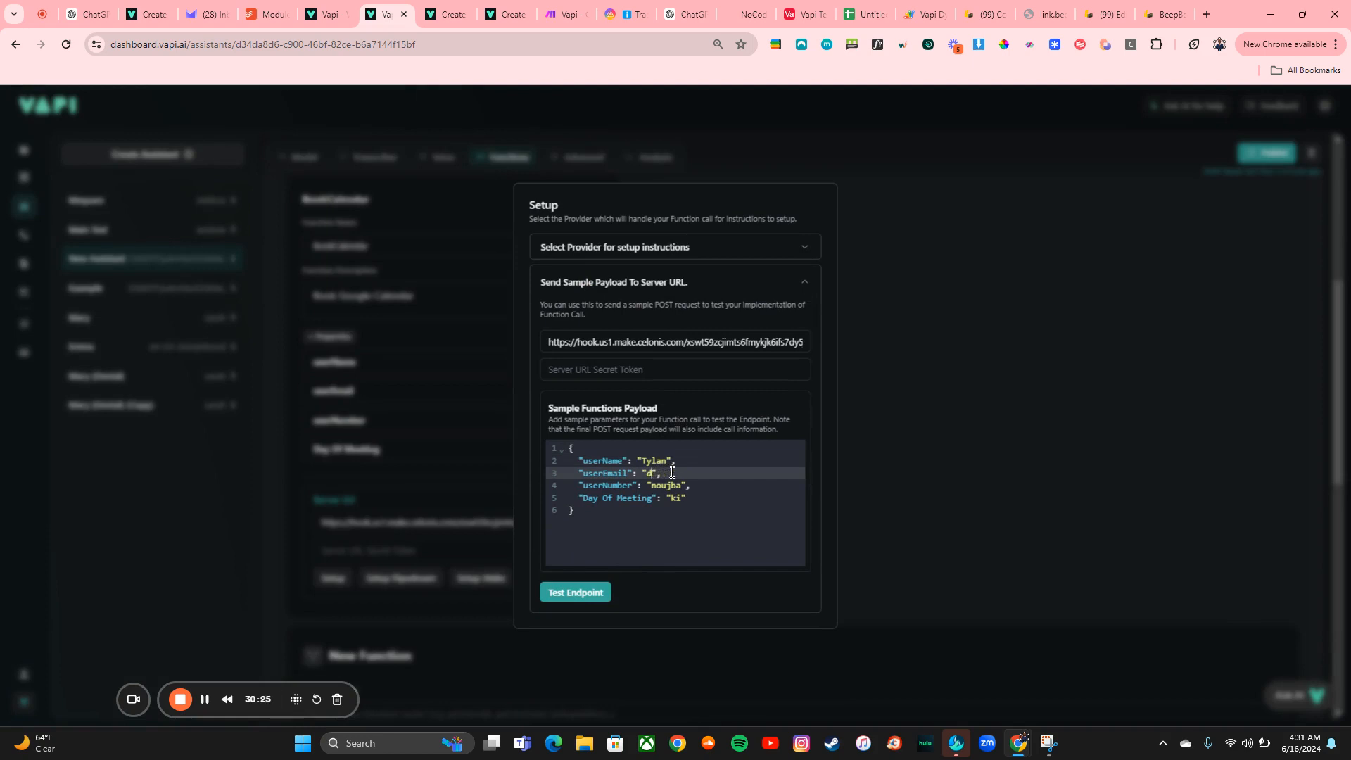
pyautogui.press('BackSpace')
pyautogui.click(670, 486)
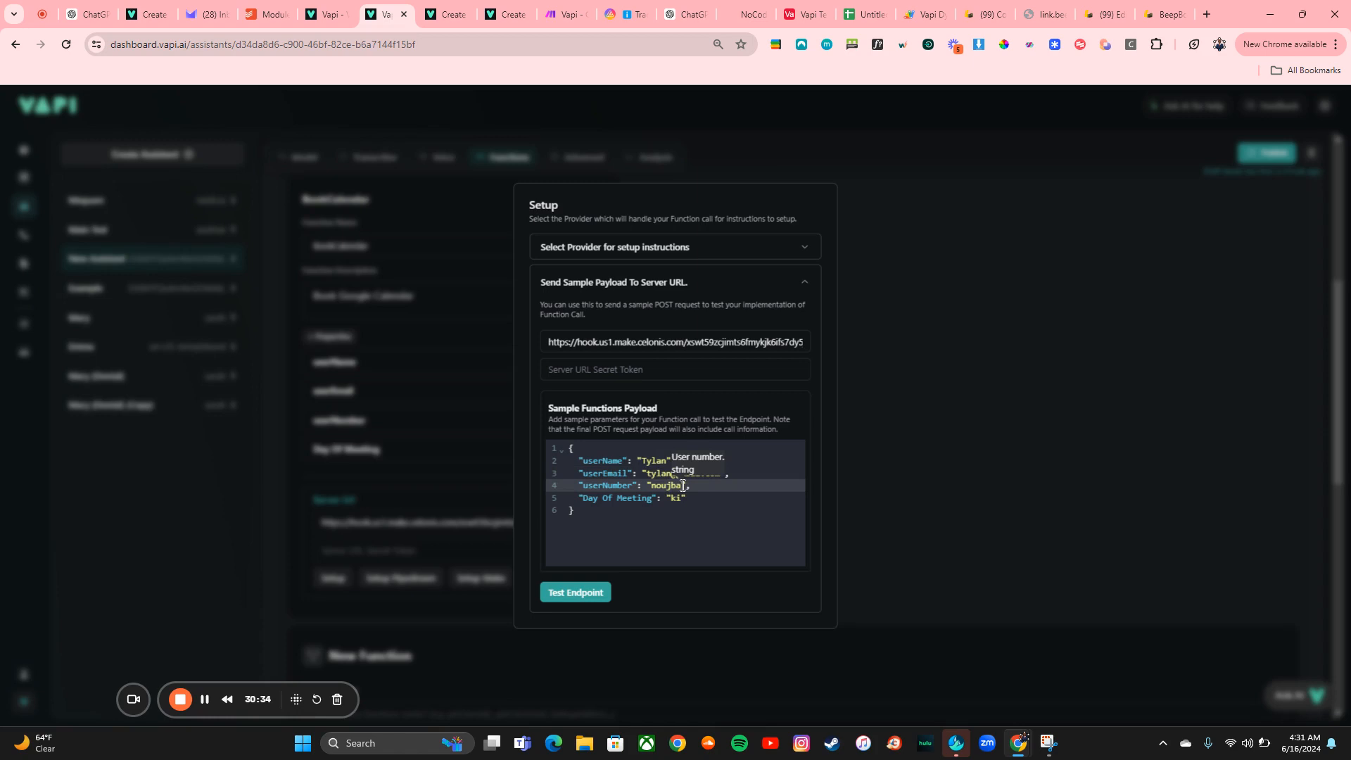
pyautogui.press('BackSpace')
pyautogui.press('BackSpace')
pyautogui.press('BackSpace')
pyautogui.press('BackSpace')
pyautogui.click(680, 499)
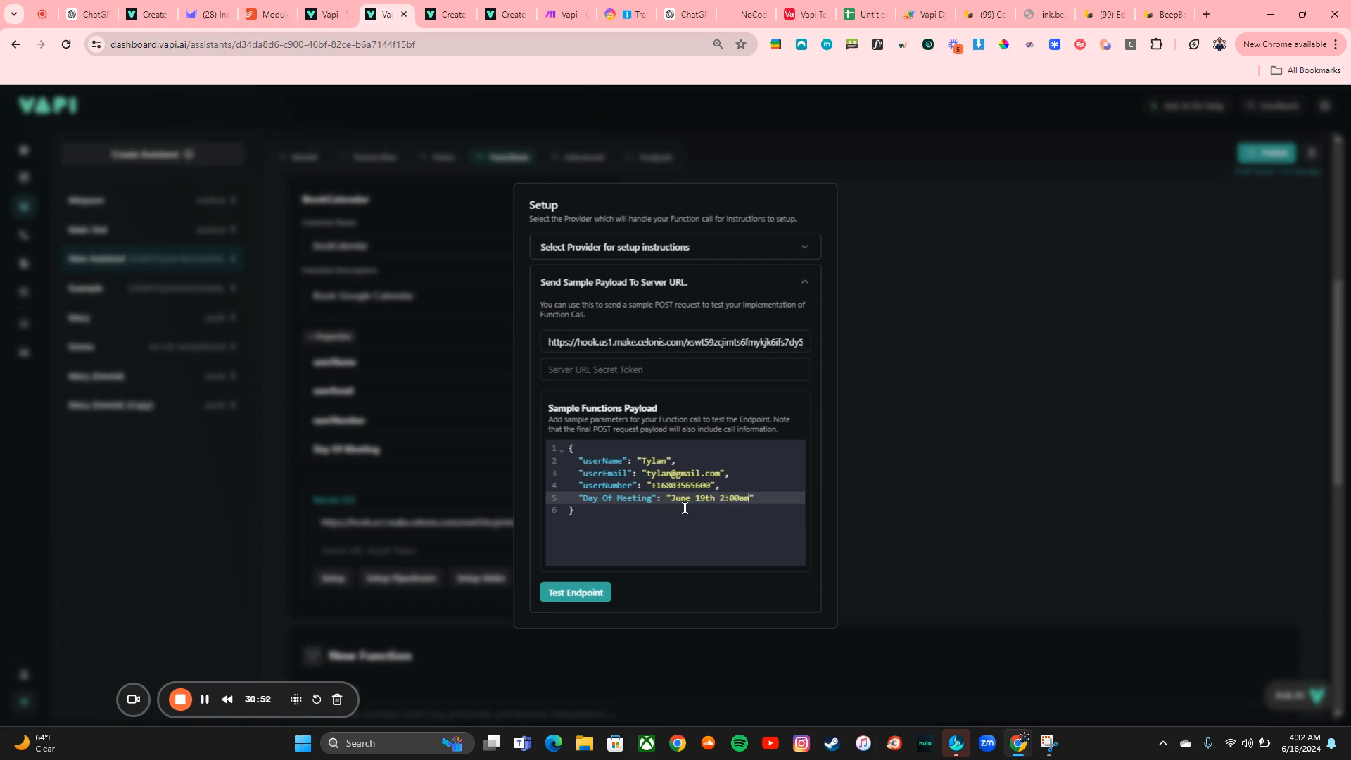
pyautogui.click(576, 593)
# Confirm the Vapi Tut webhook trigger settings in the Make scenario
pyautogui.click(565, 14)
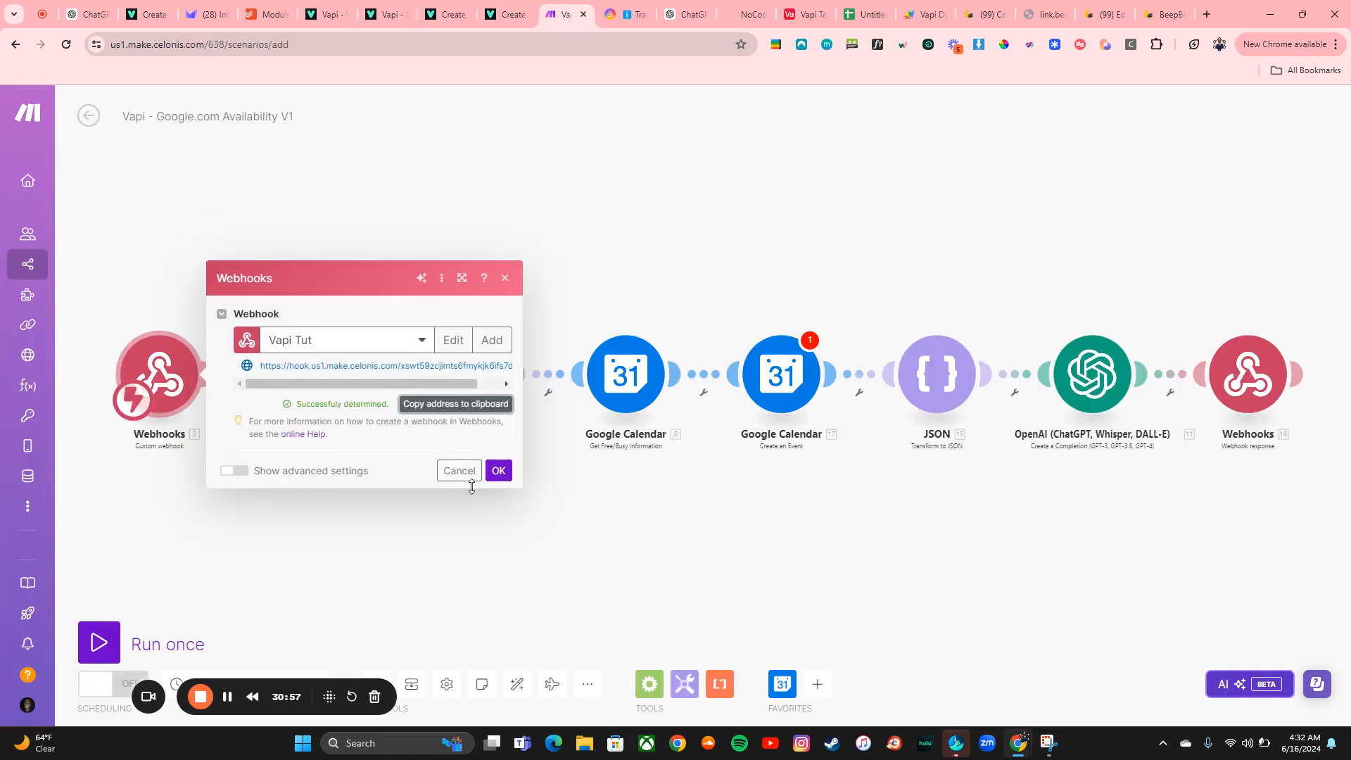
pyautogui.click(498, 470)
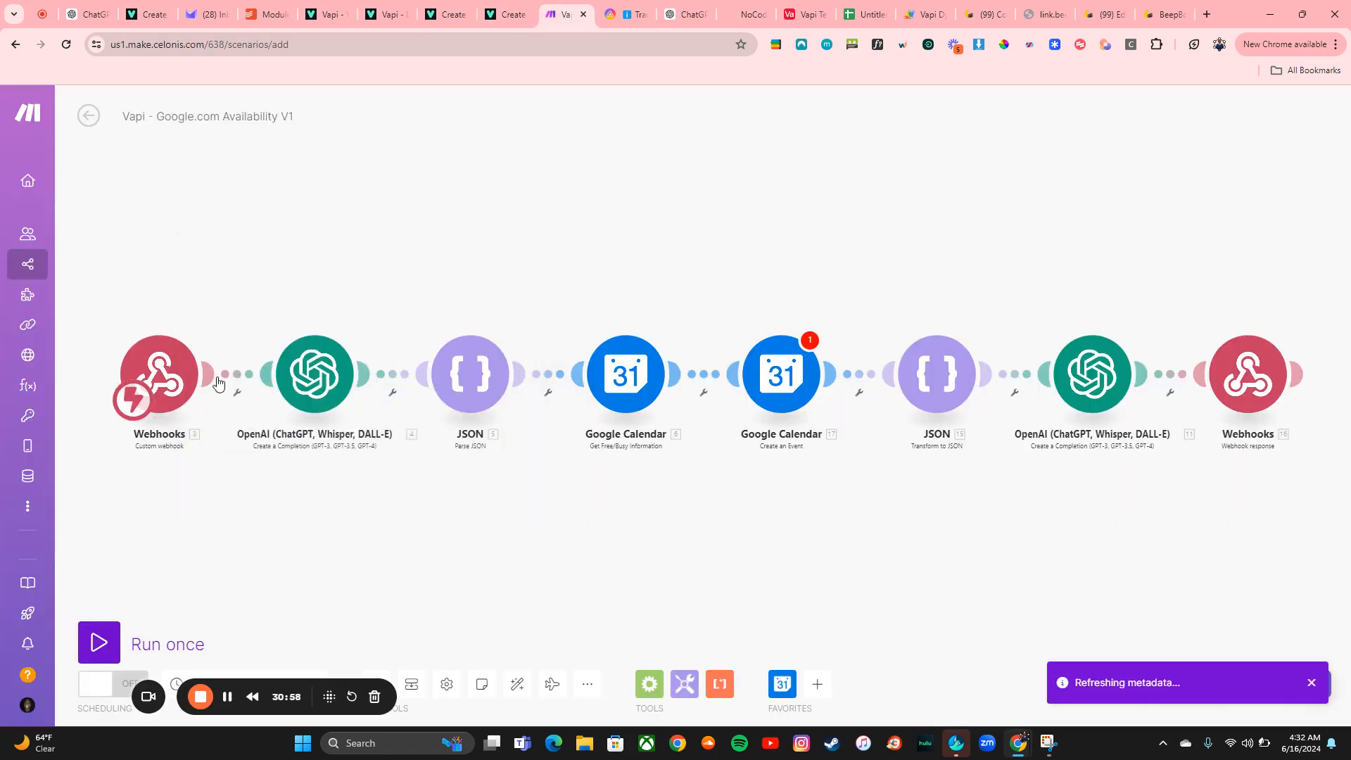
# Try to run only the Webhooks trigger module
pyautogui.rightClick(167, 388)
pyautogui.click(179, 419)
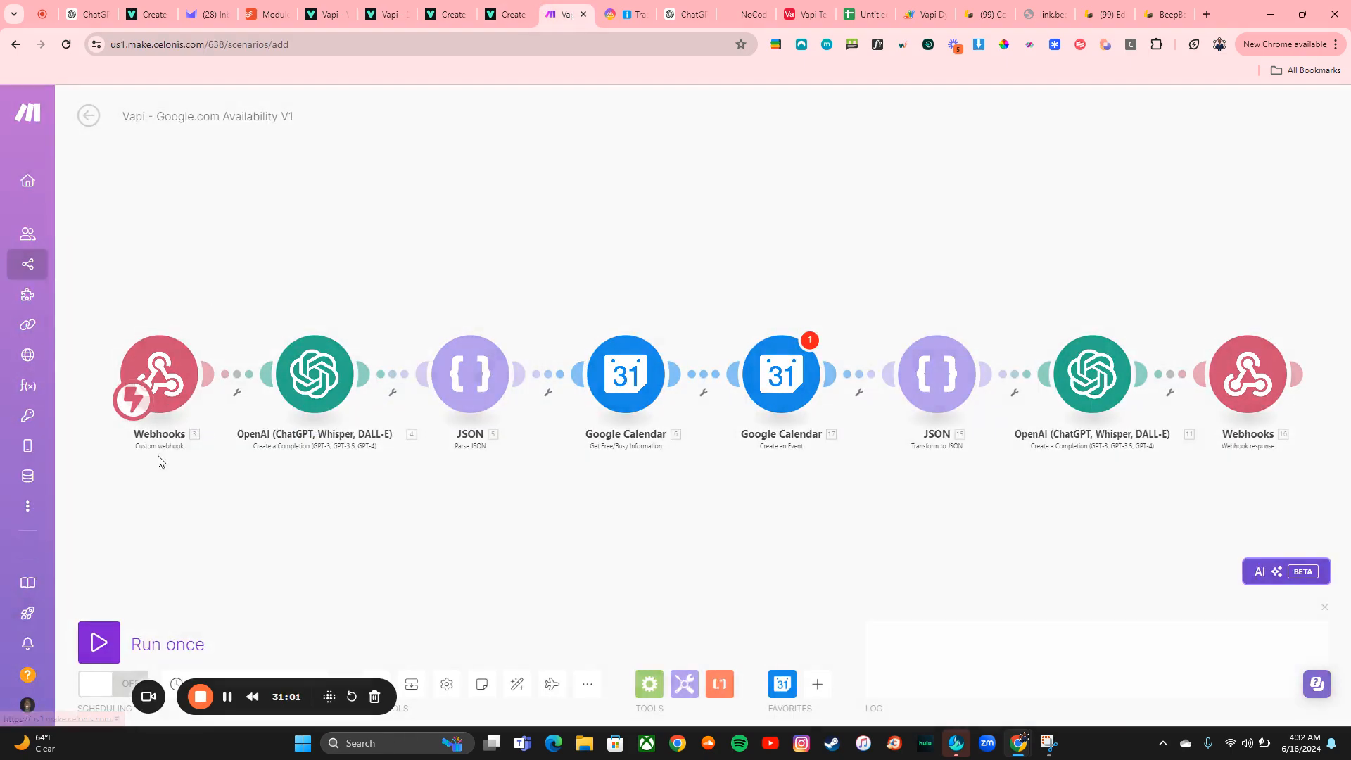
pyautogui.click(834, 125)
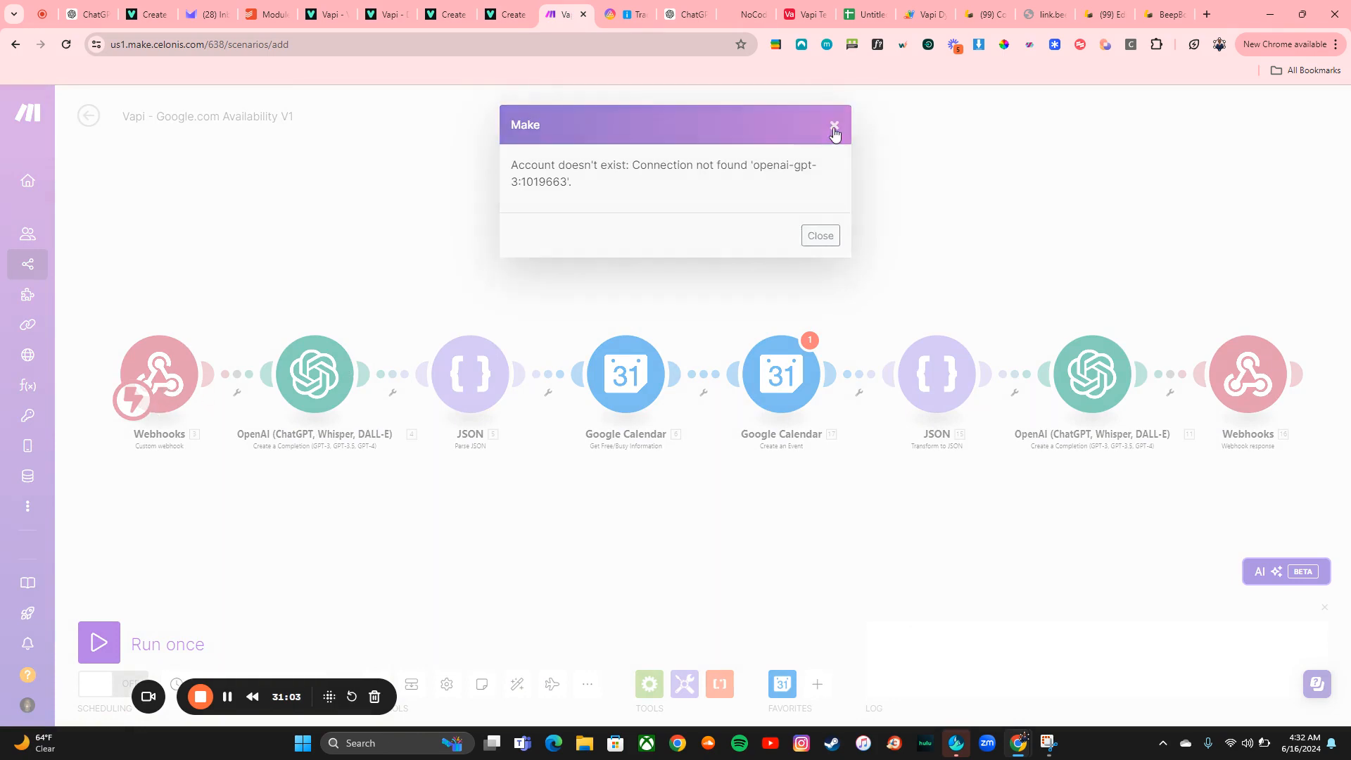
# Try to run the scenario once from the Vapi Tut webhook trigger
pyautogui.click(163, 371)
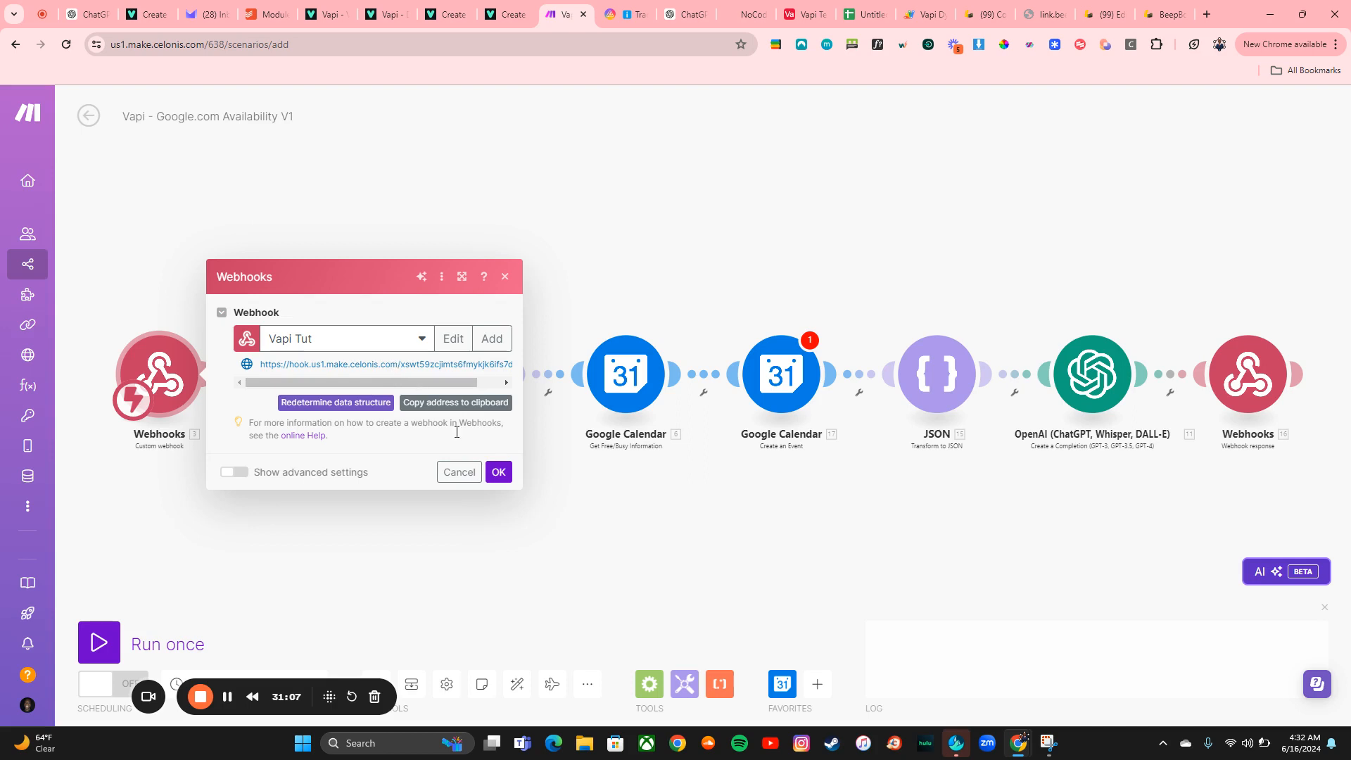
pyautogui.click(498, 472)
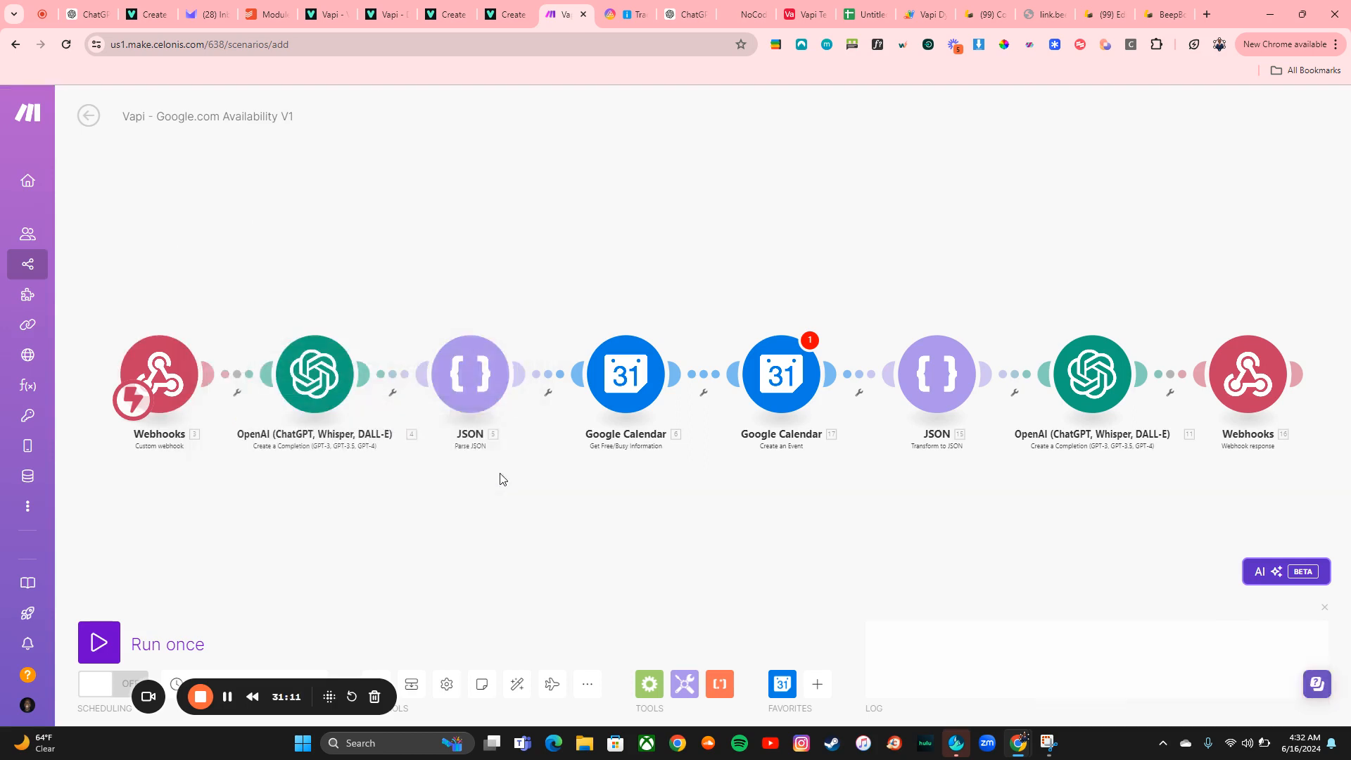
pyautogui.click(98, 642)
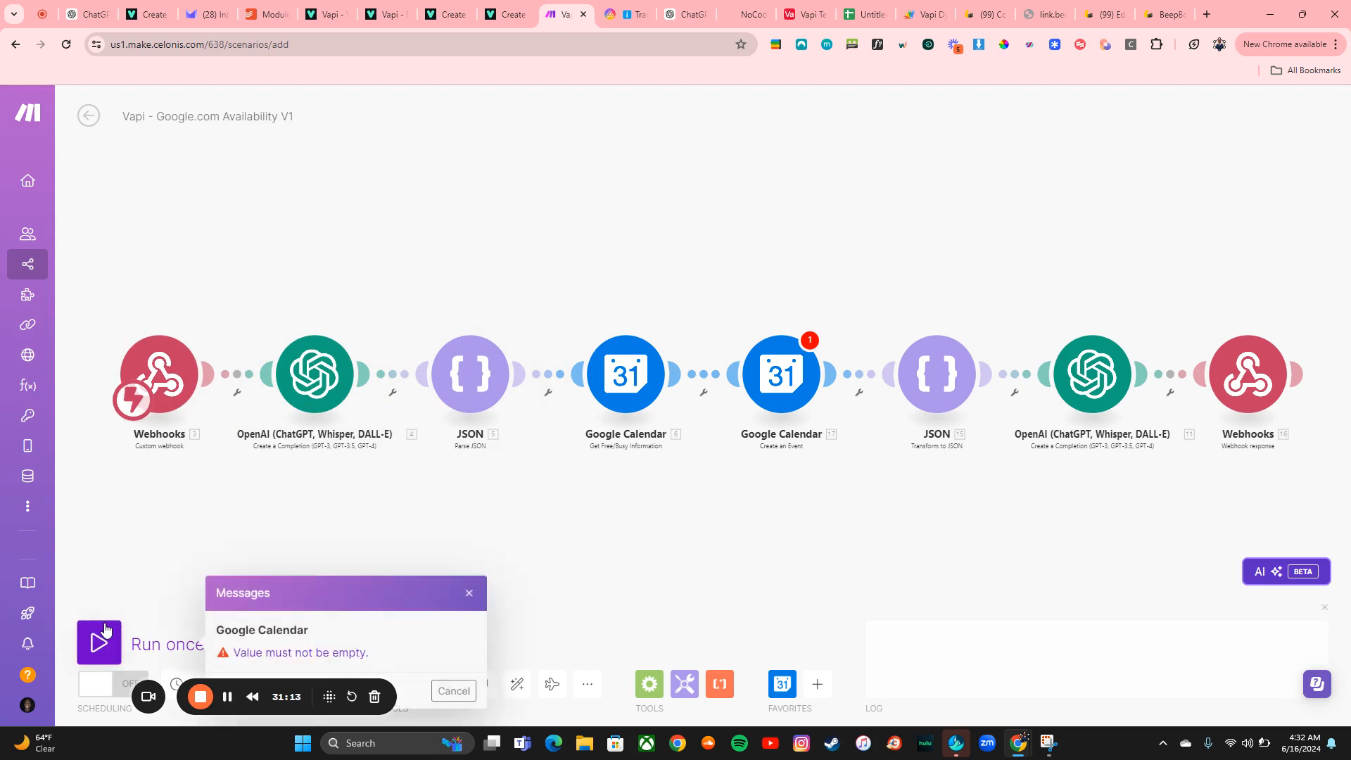
pyautogui.click(469, 593)
pyautogui.click(193, 398)
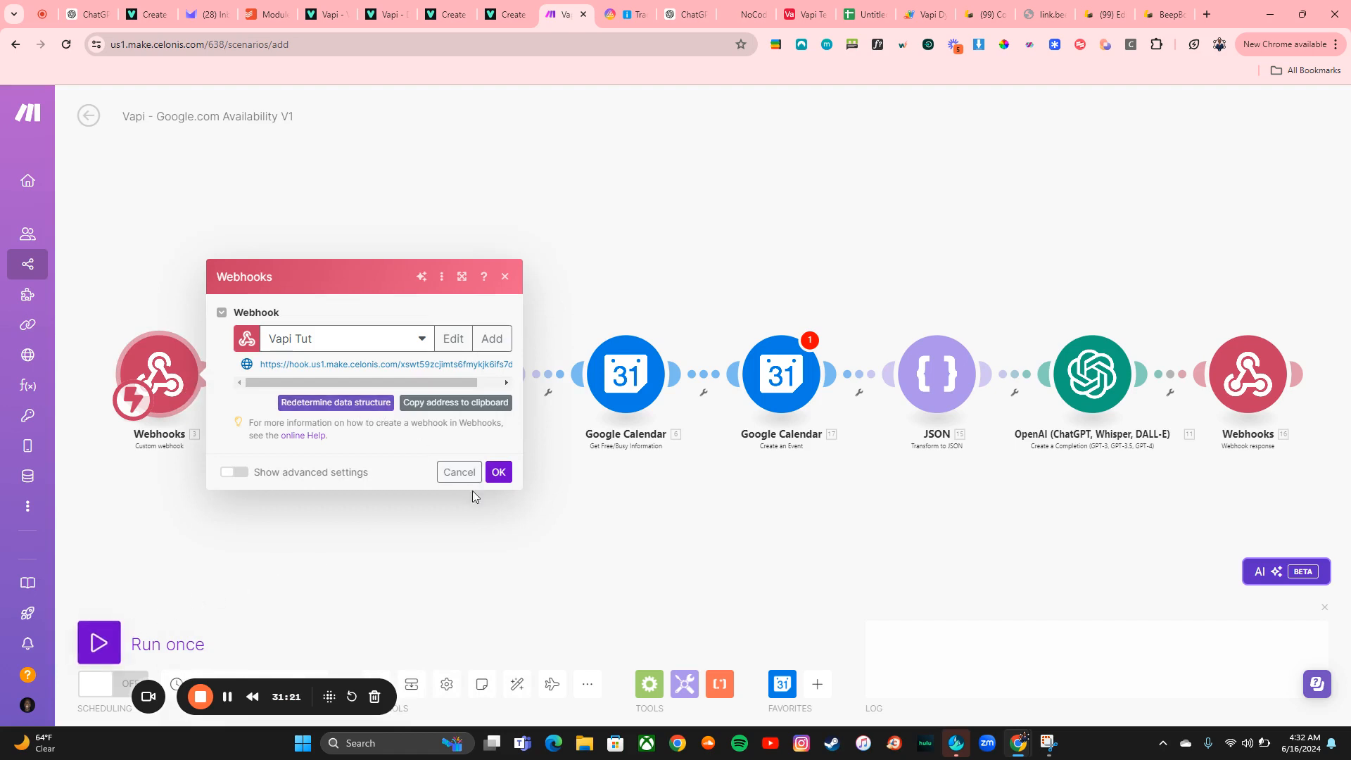
pyautogui.click(104, 644)
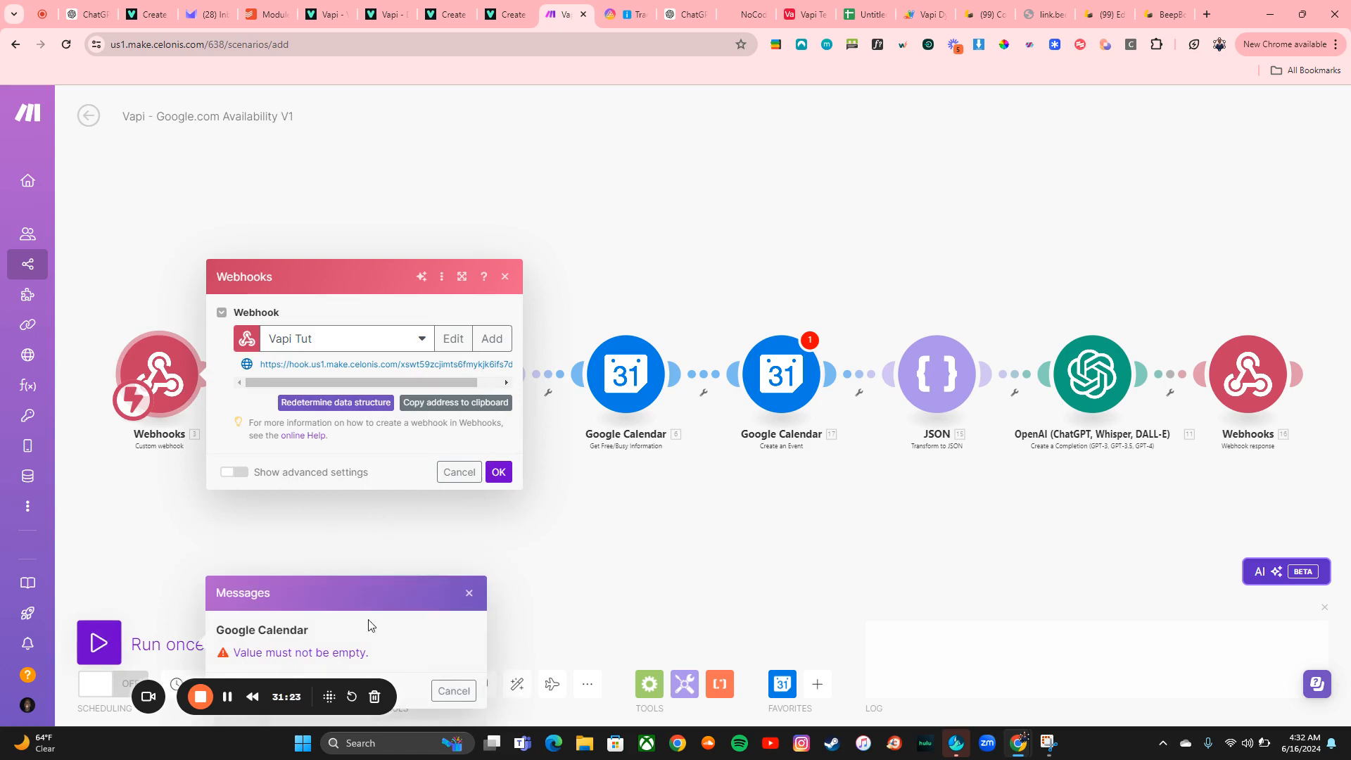
pyautogui.click(466, 589)
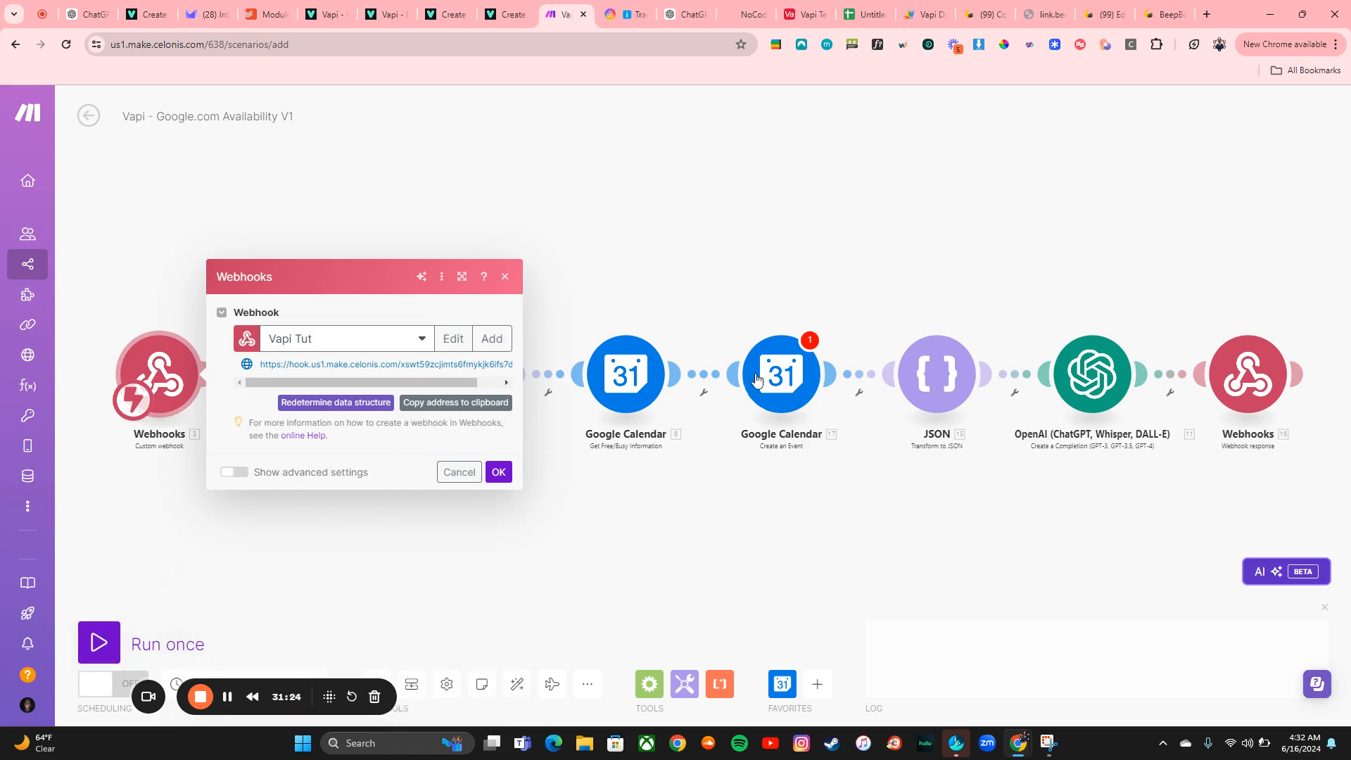
# Delete the Google Calendar Create an Event module and try running the scenario once again
pyautogui.rightClick(774, 377)
pyautogui.click(819, 542)
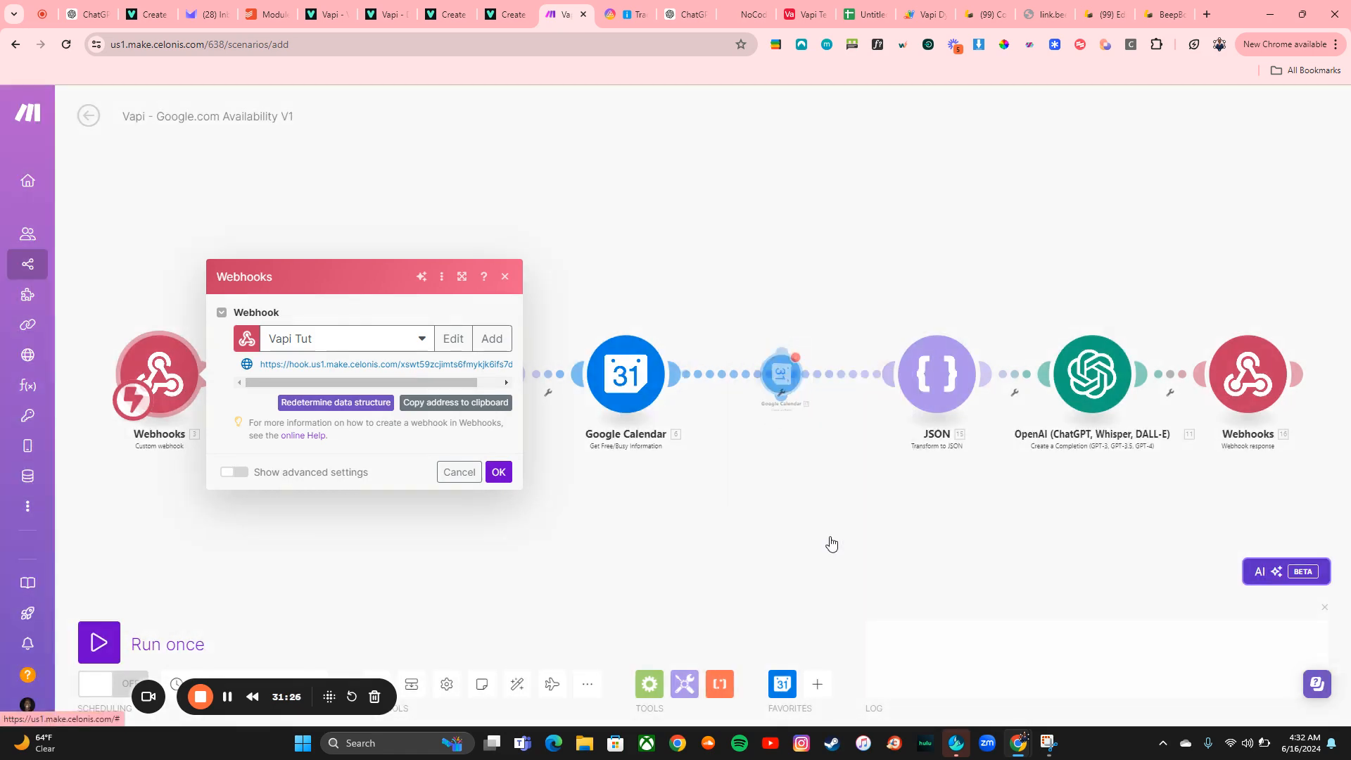
pyautogui.click(104, 627)
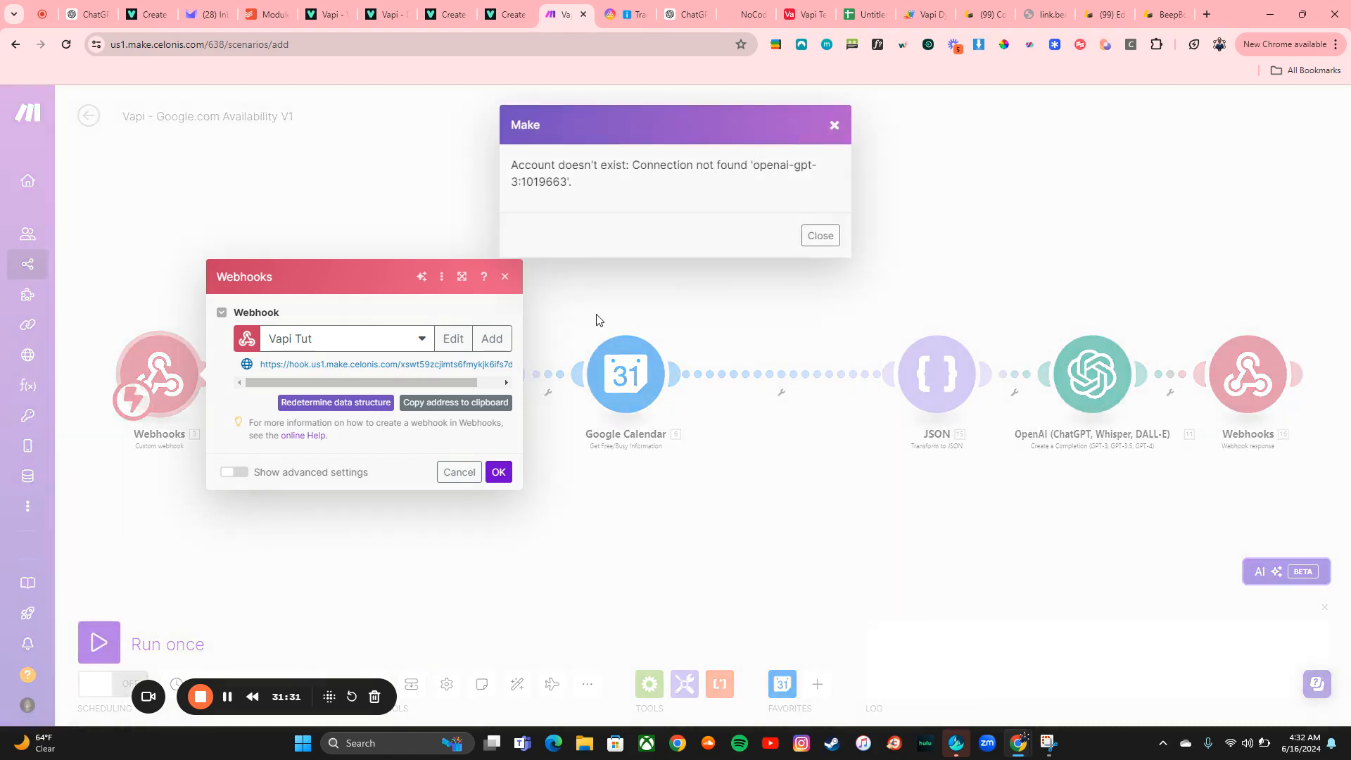
pyautogui.click(817, 238)
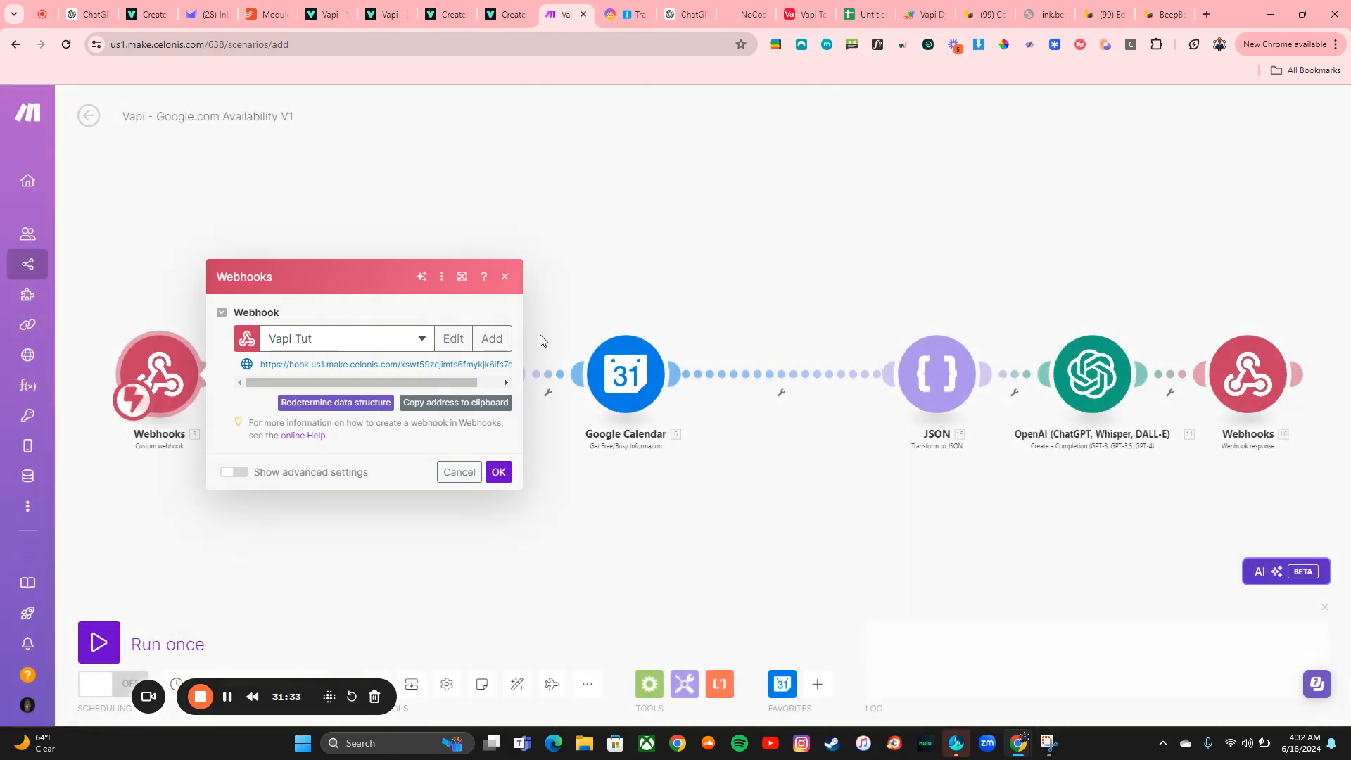
pyautogui.click(505, 277)
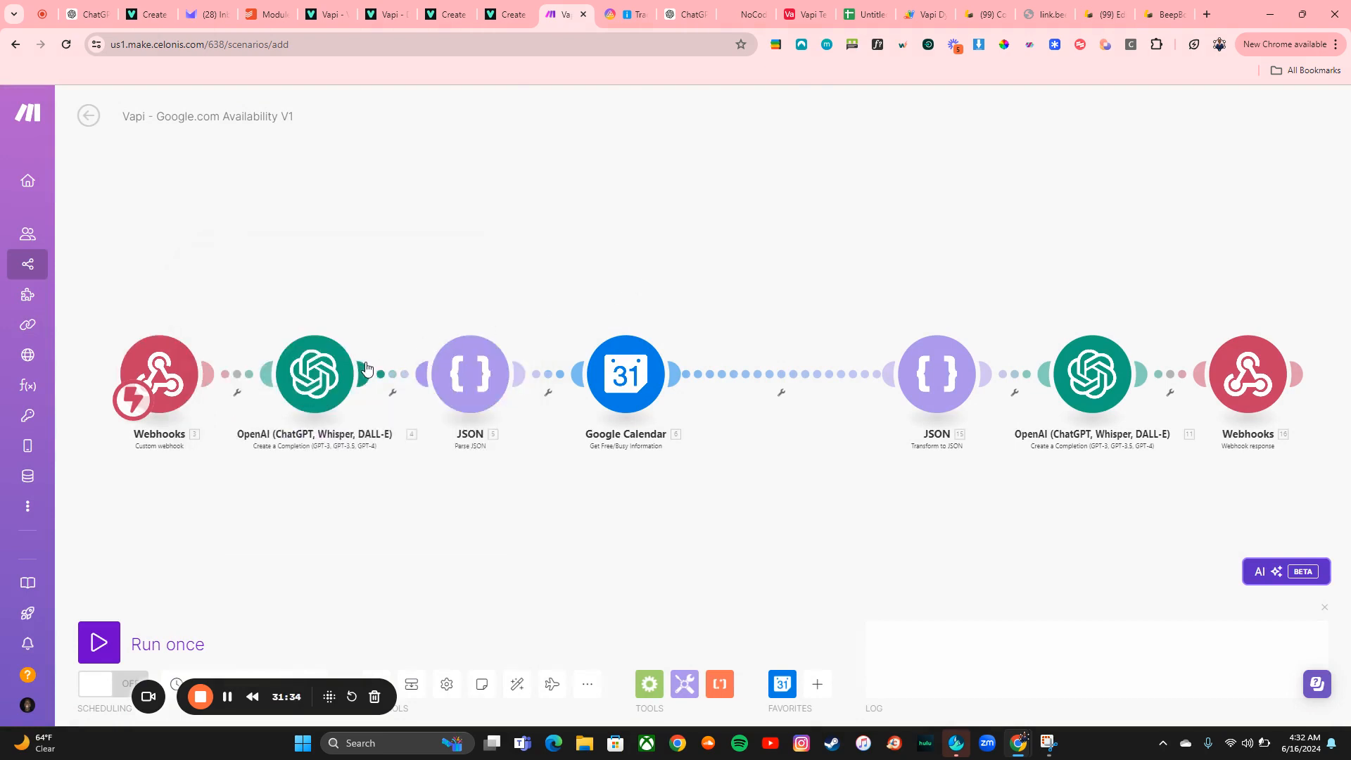
# Set the first OpenAI module's connection to Otaku Solutions
pyautogui.click(316, 378)
pyautogui.click(501, 369)
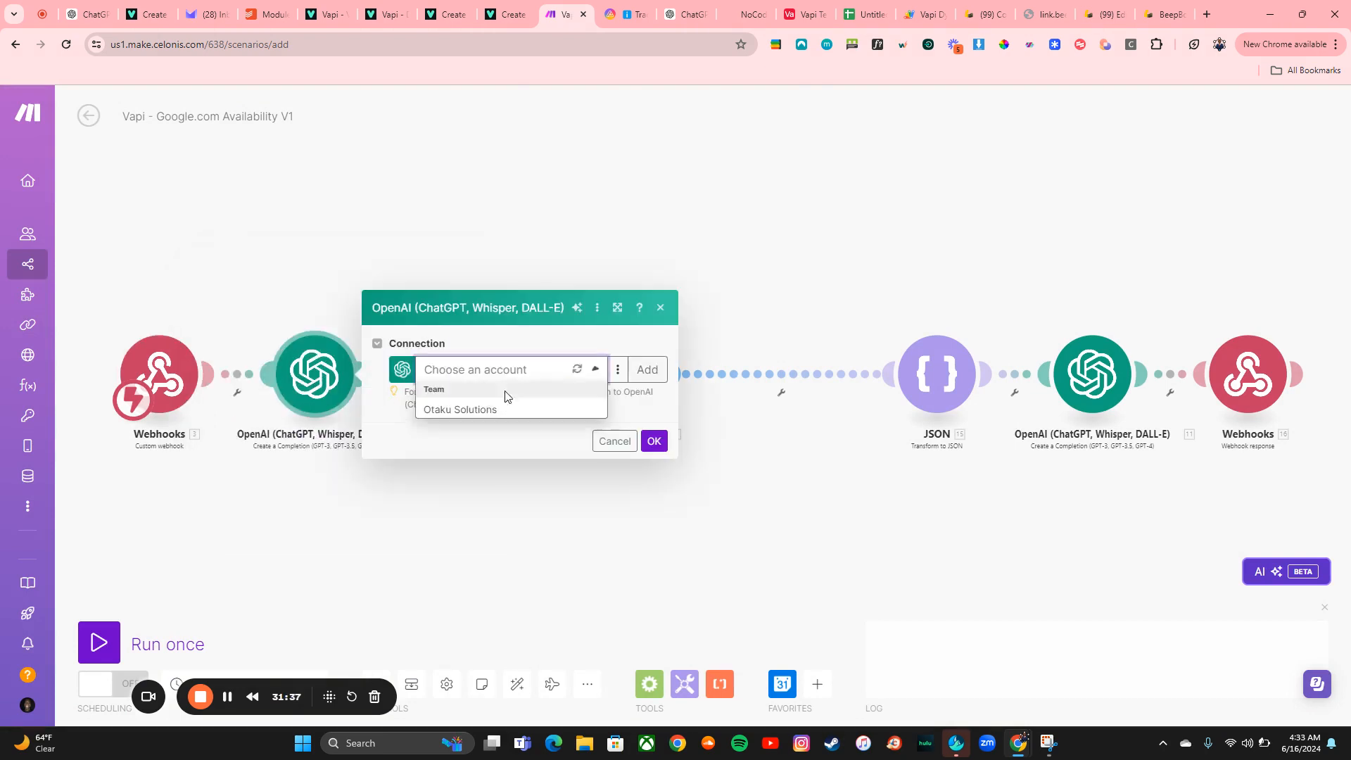
pyautogui.click(474, 412)
pyautogui.scroll(-5, 598, 669)
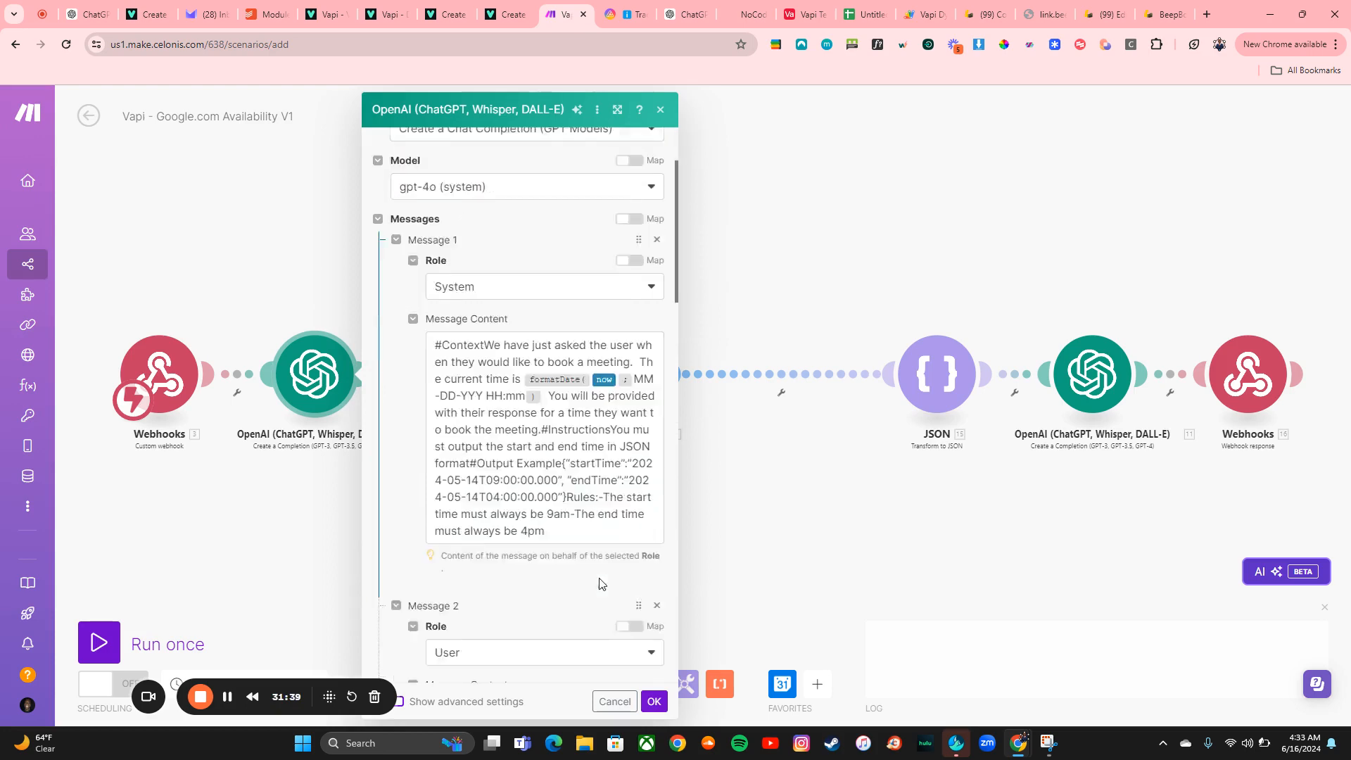
pyautogui.click(652, 700)
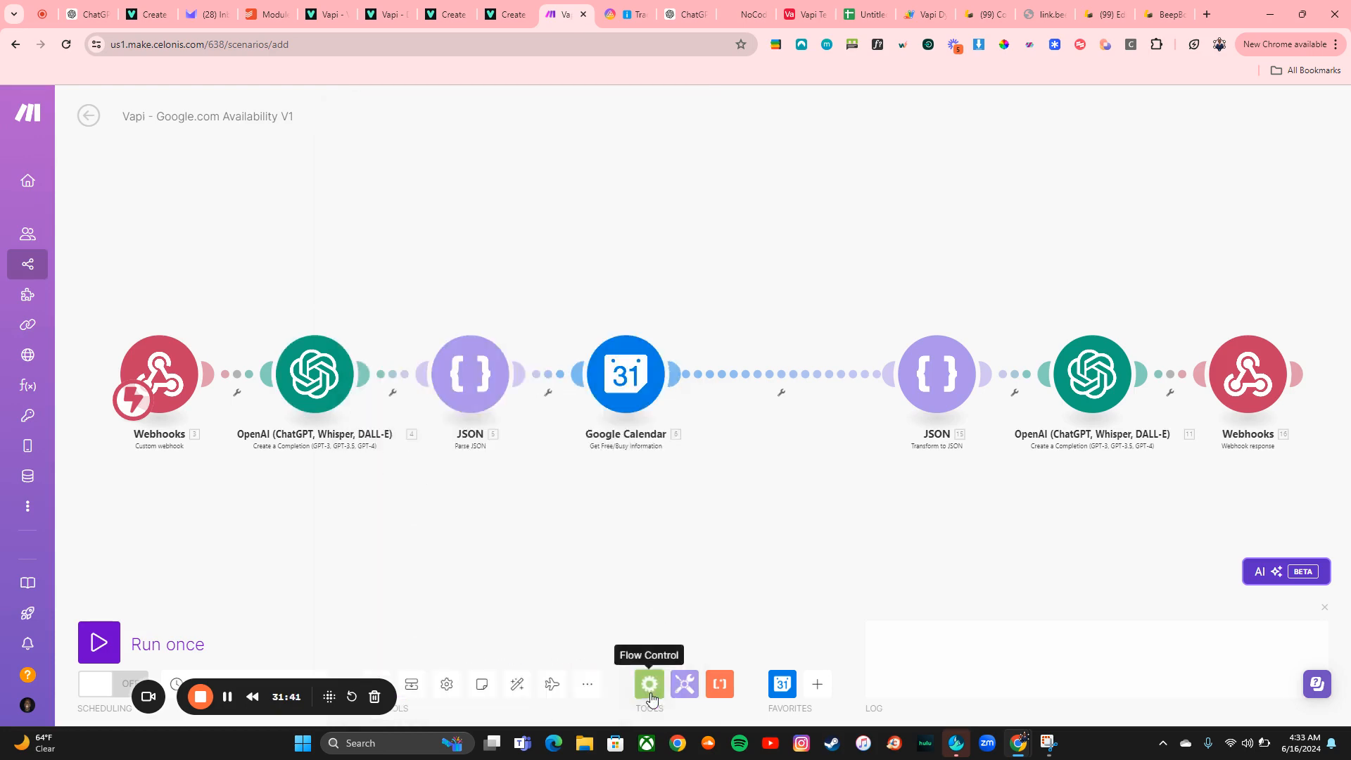
# Set the second OpenAI module's connection to Otaku Solutions
pyautogui.click(1078, 365)
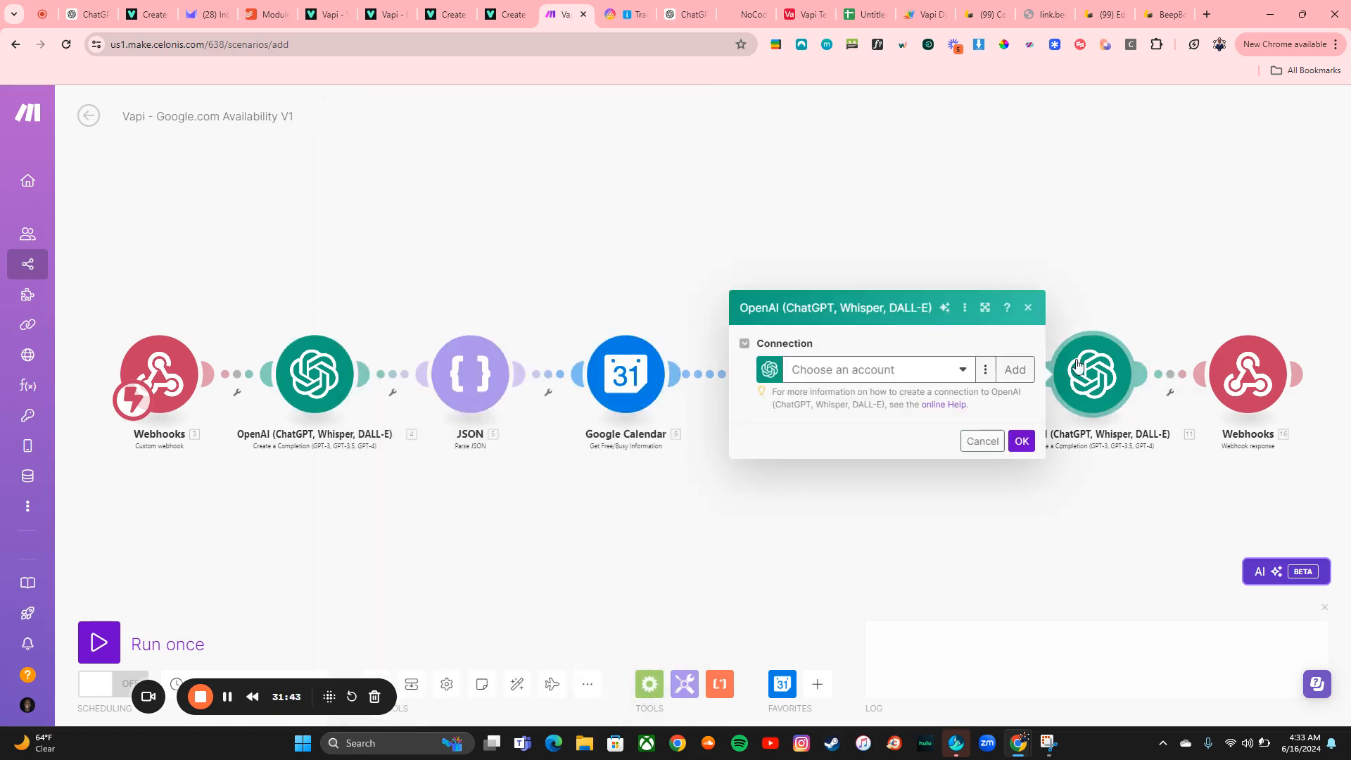
pyautogui.moveTo(834, 389); pyautogui.dragTo(813, 380)
pyautogui.click(813, 373)
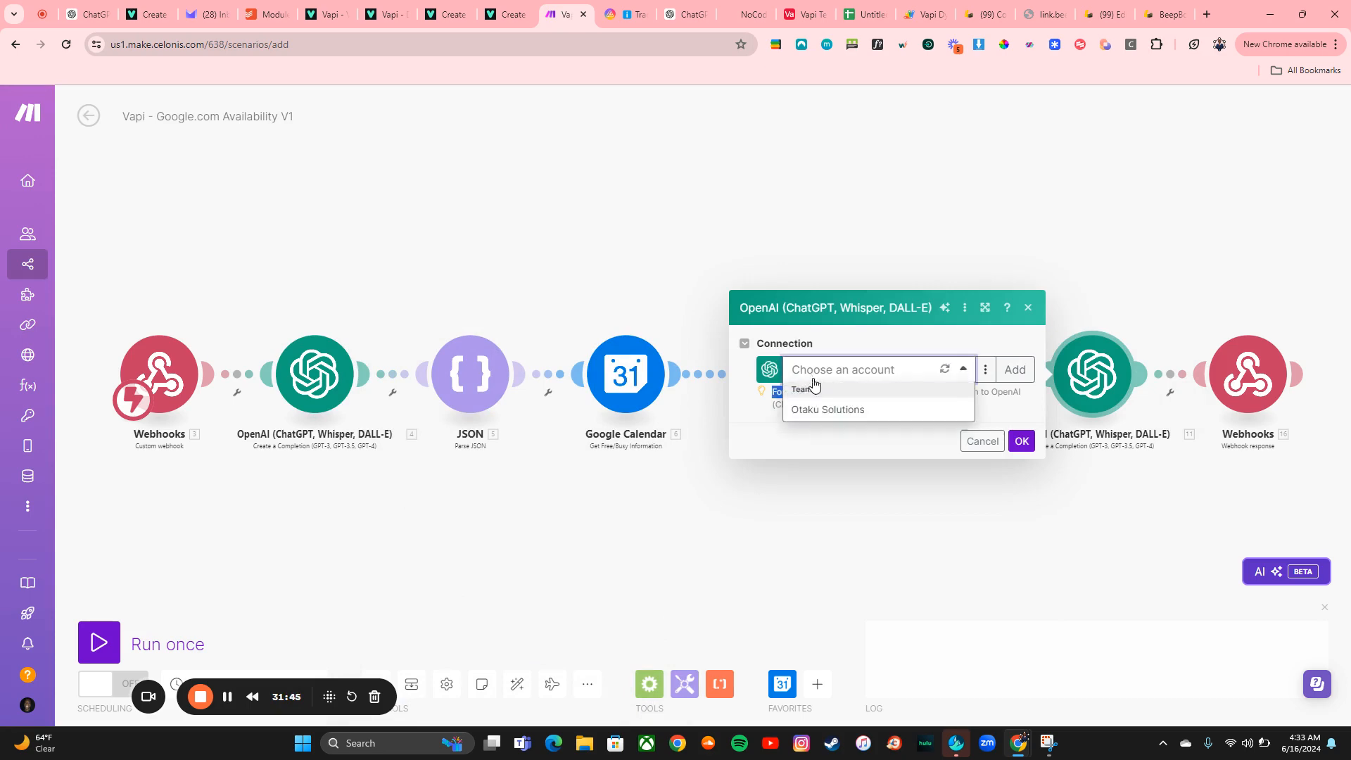
pyautogui.click(833, 404)
pyautogui.scroll(-3, 983, 609)
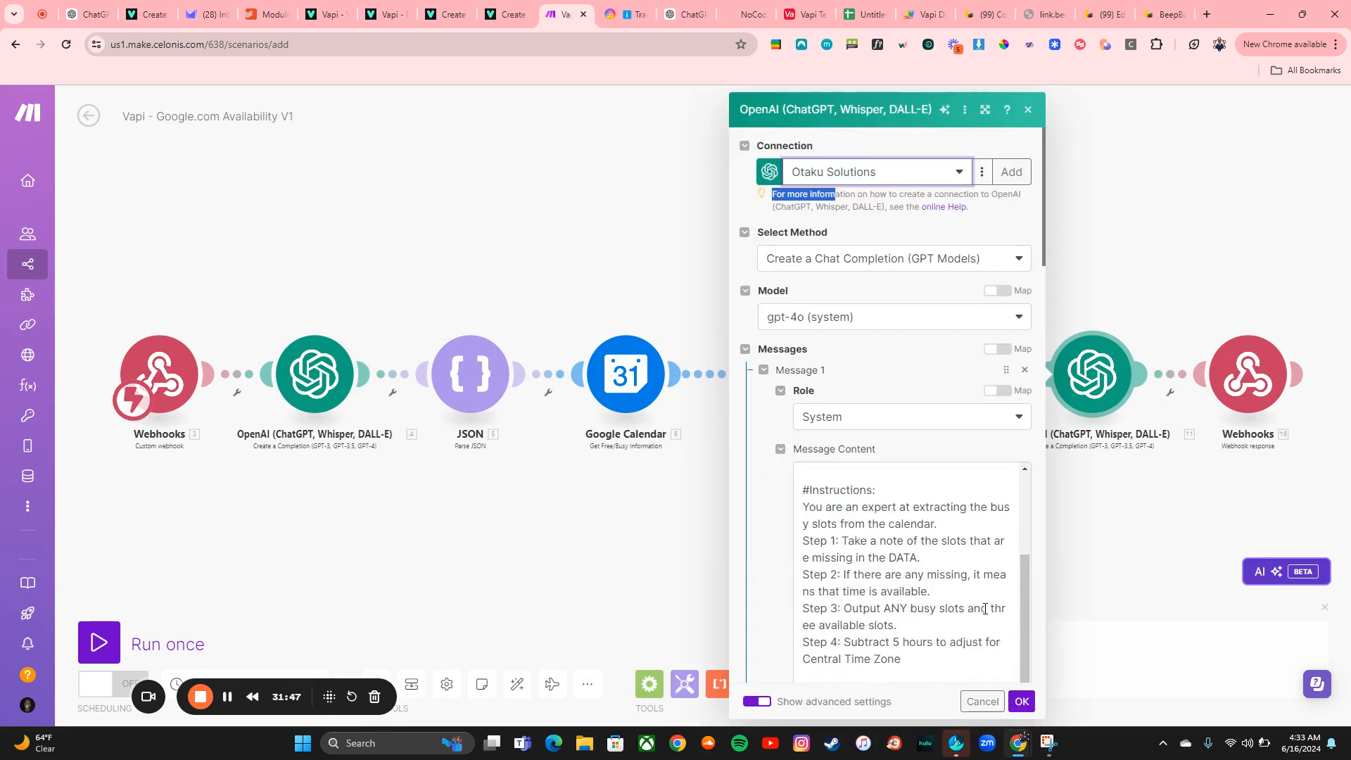
pyautogui.click(1022, 702)
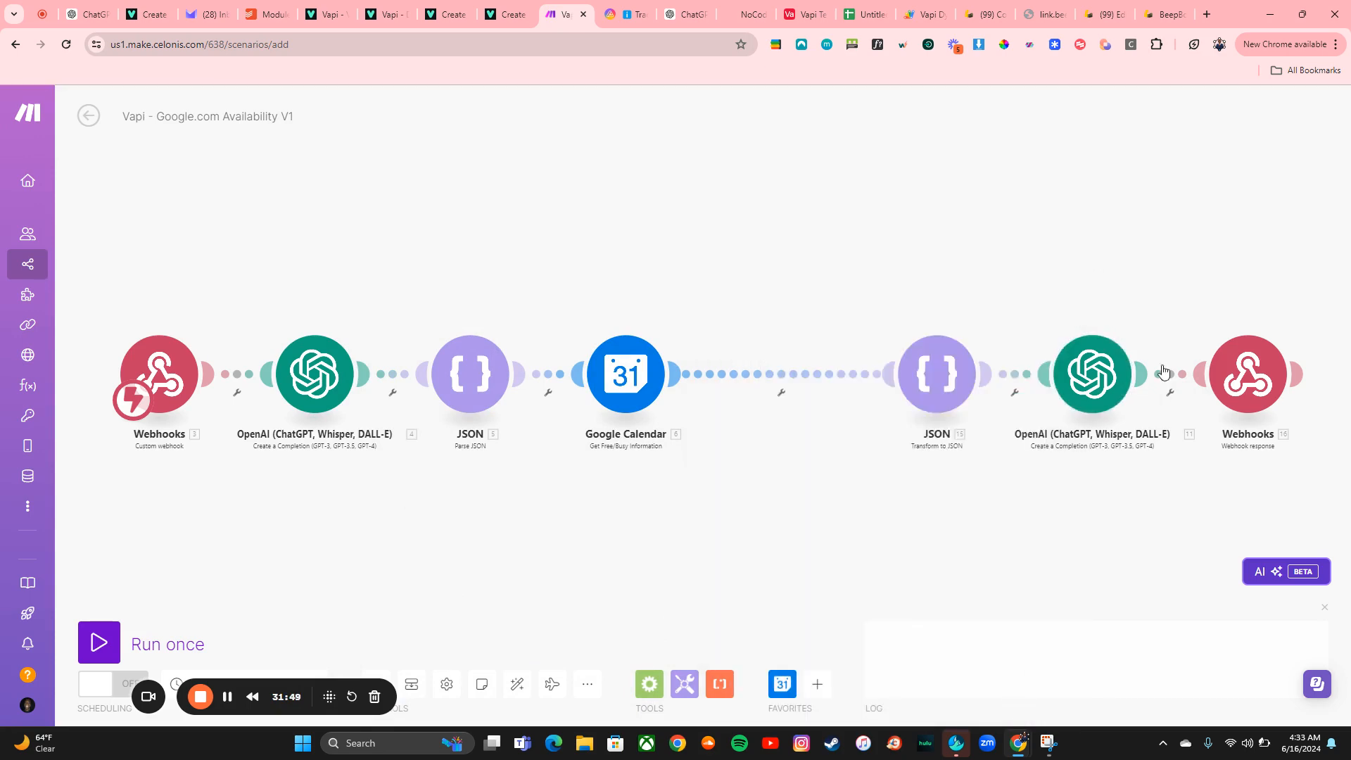
# Open and review the settings of the Parse JSON and Transform to JSON modules
pyautogui.click(442, 402)
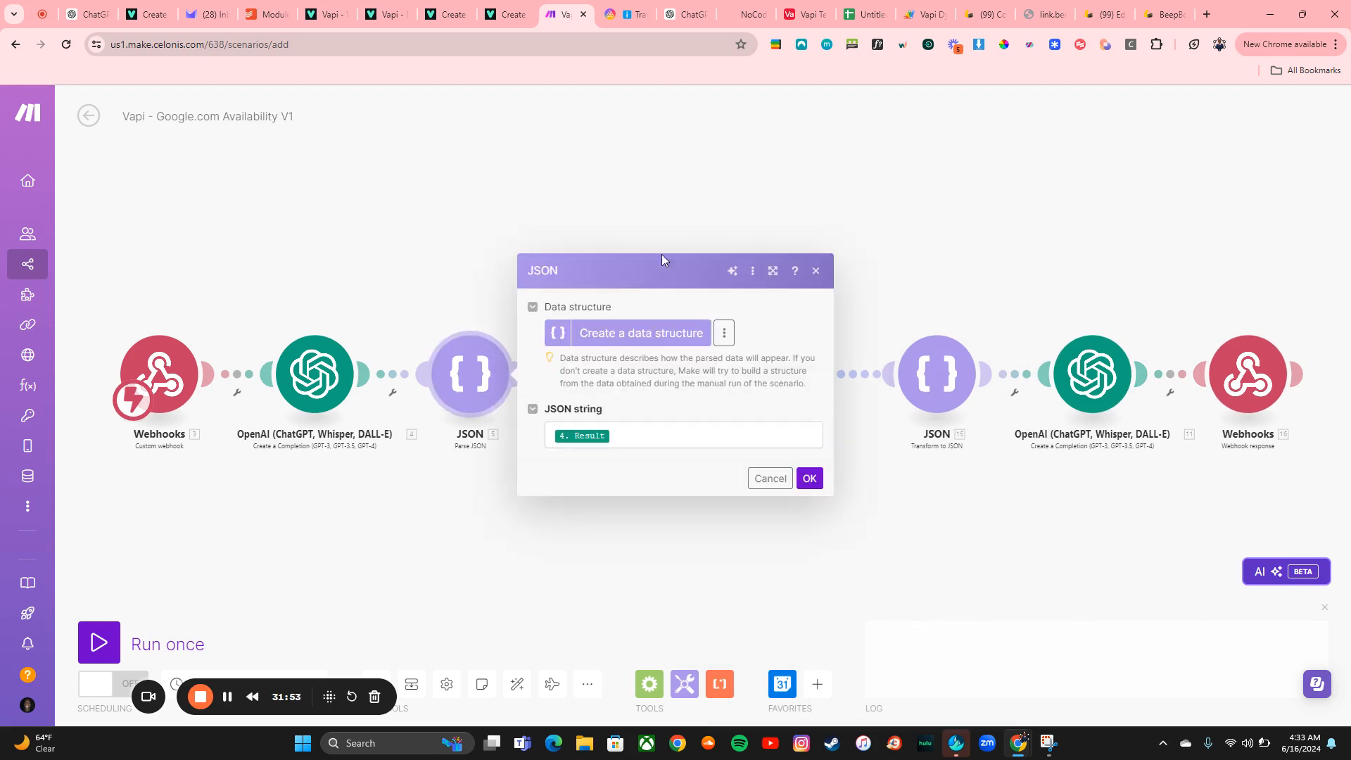
pyautogui.click(810, 479)
pyautogui.click(935, 354)
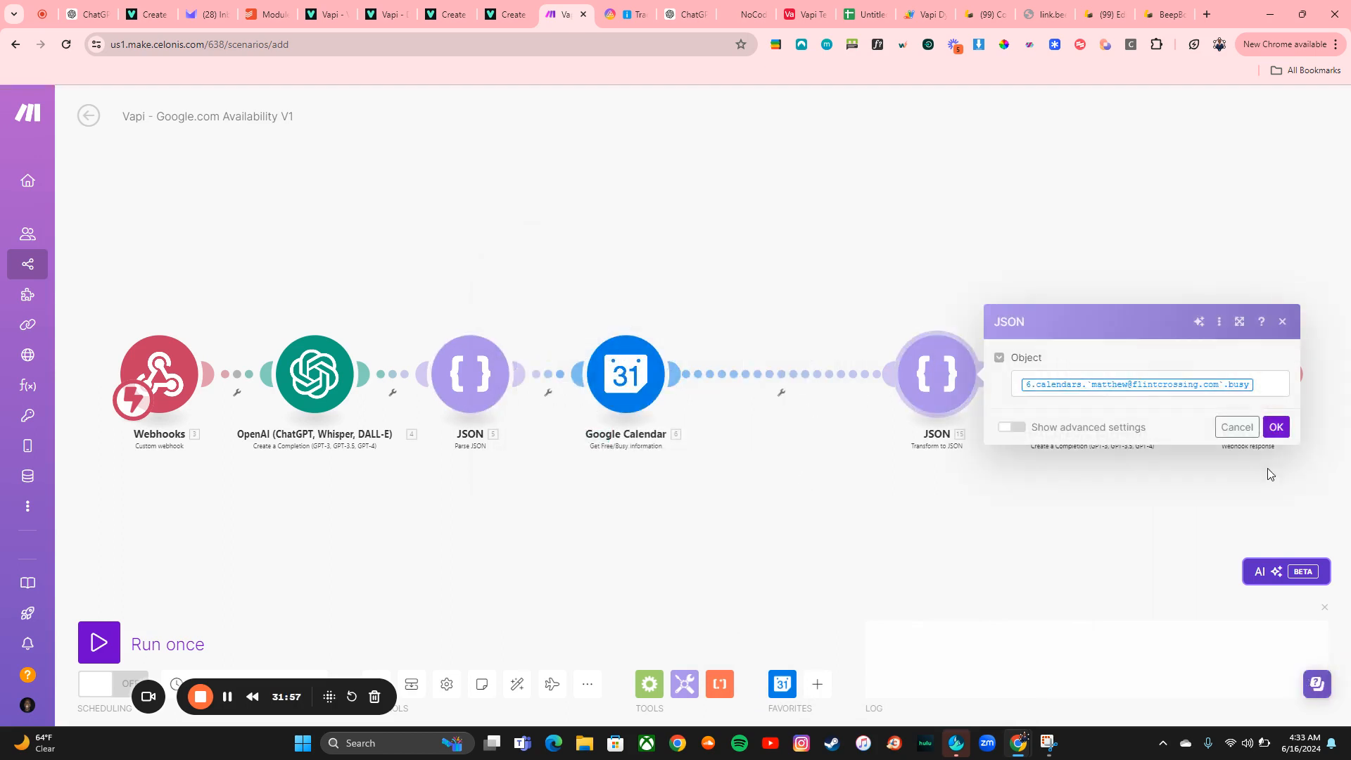
pyautogui.click(1276, 426)
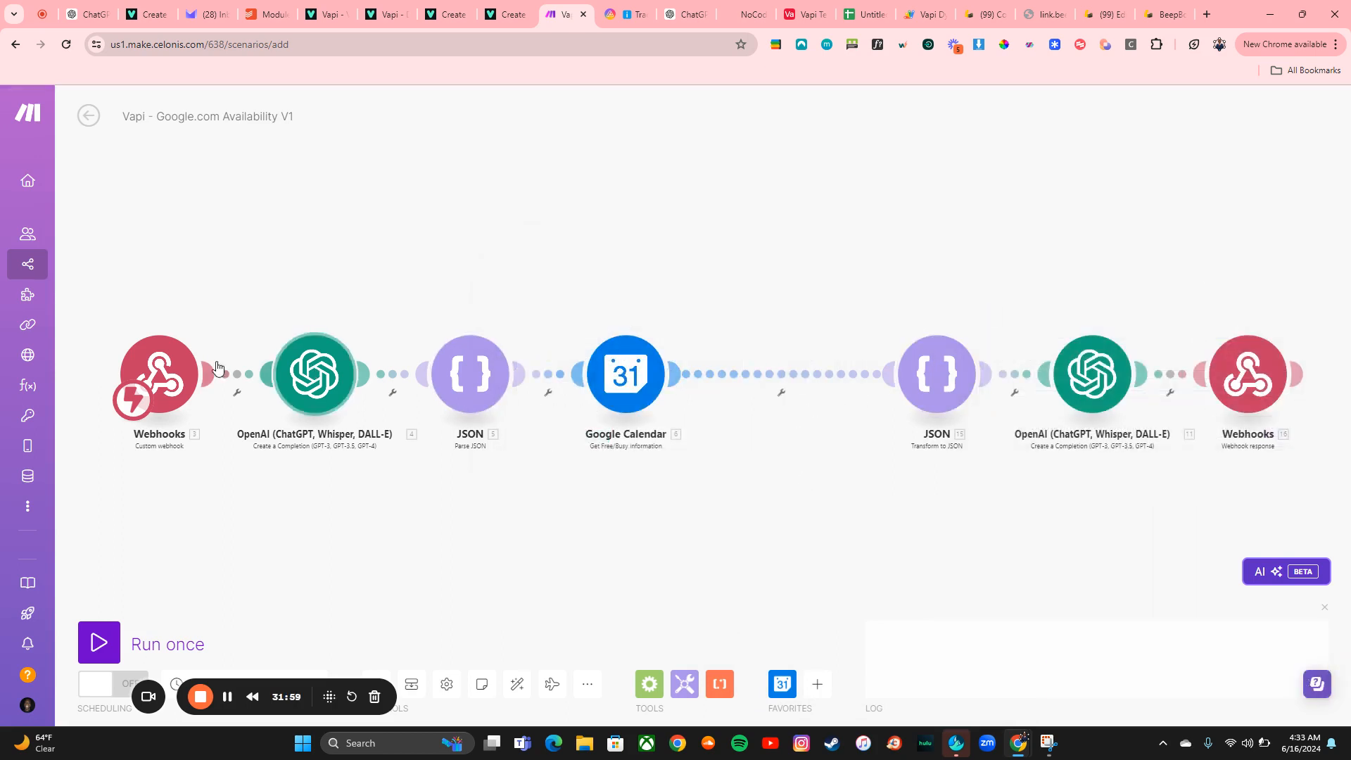
# Try to run the Webhooks module only and dismiss the resulting message
pyautogui.rightClick(179, 373)
pyautogui.click(204, 415)
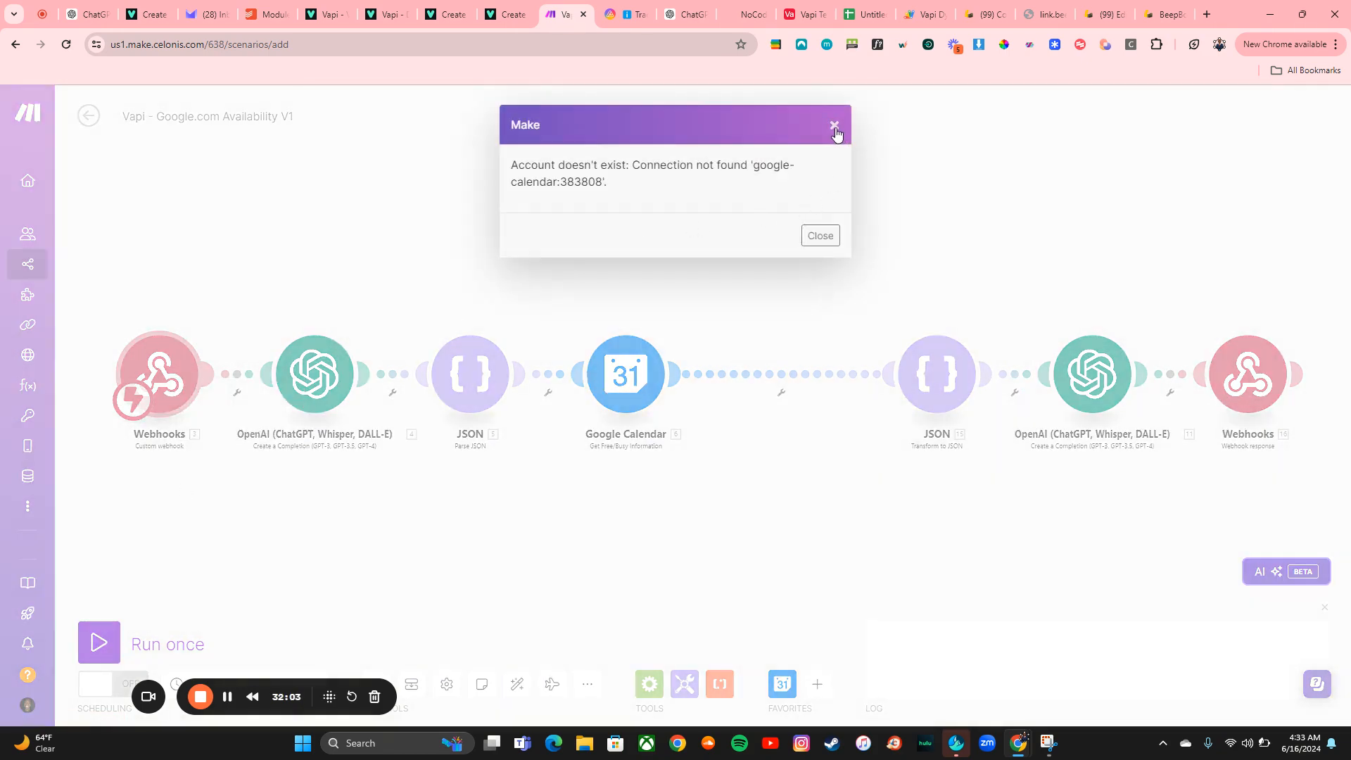
pyautogui.click(834, 126)
# Set the Google Calendar module's connection to Otaku Solutions and its Calendar ID to that account's primary calendar
pyautogui.click(626, 359)
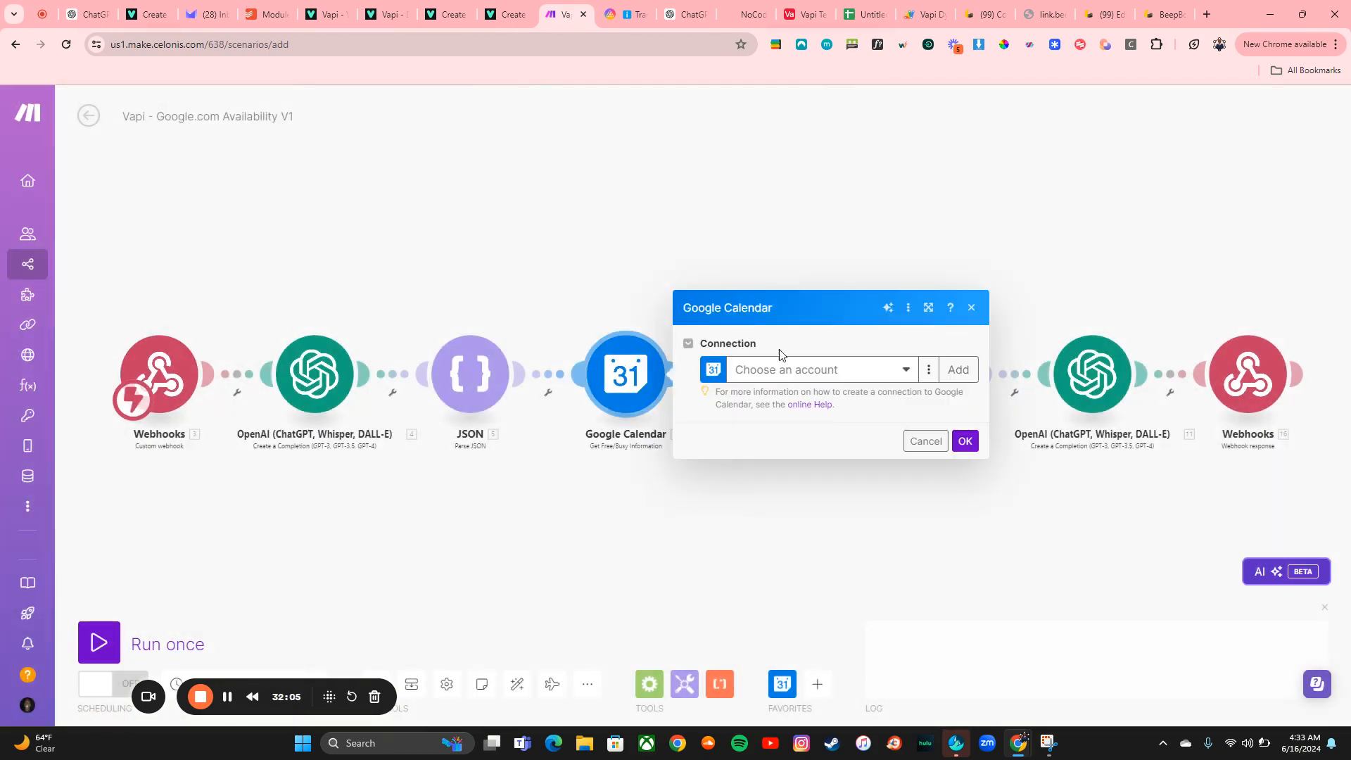
pyautogui.click(805, 373)
pyautogui.click(783, 411)
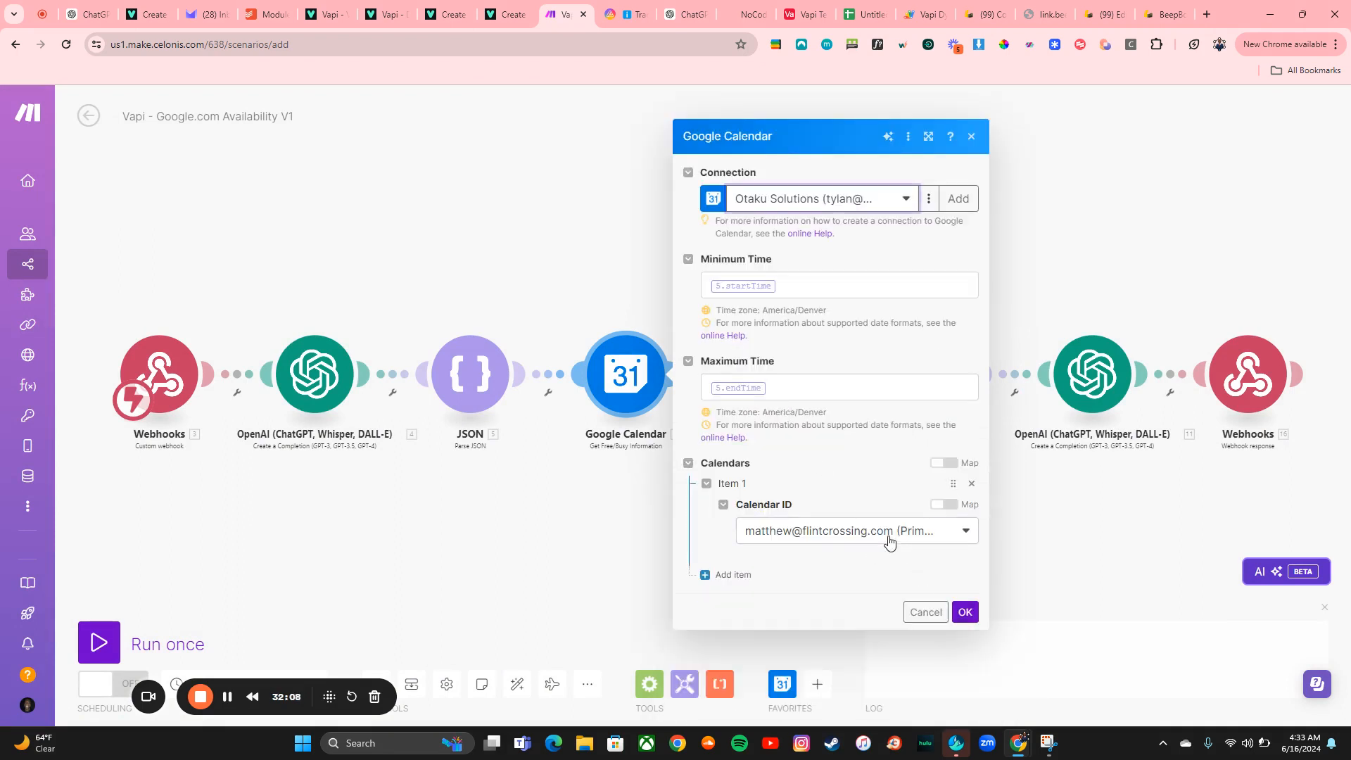
pyautogui.click(861, 539)
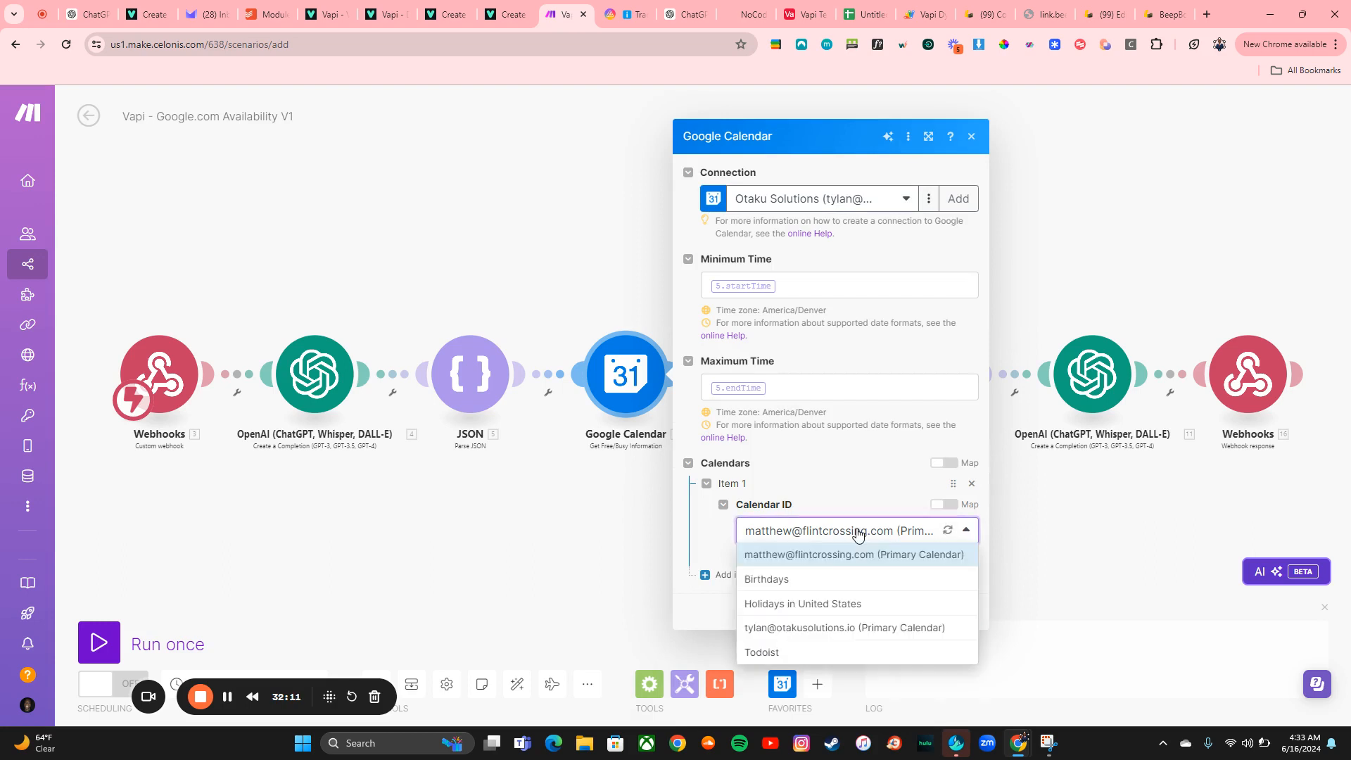
pyautogui.click(827, 626)
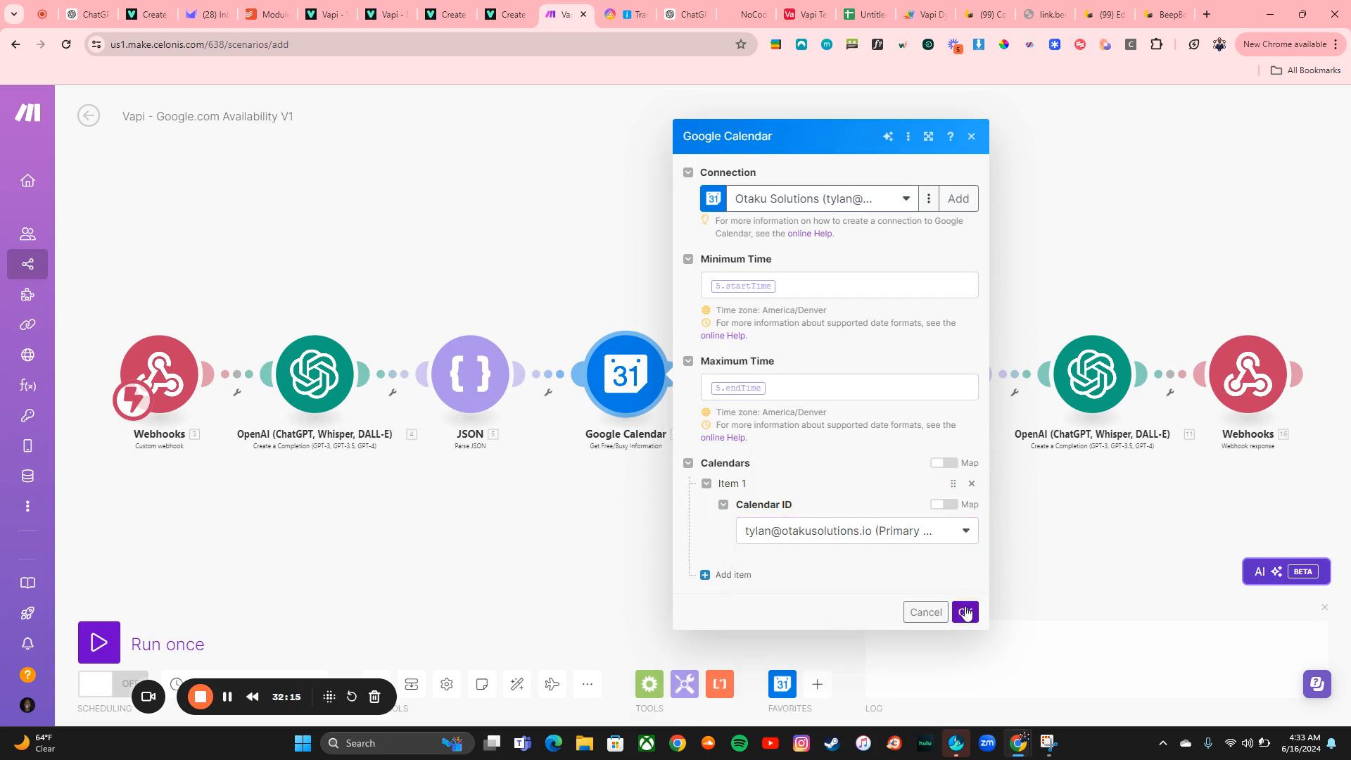
pyautogui.click(965, 611)
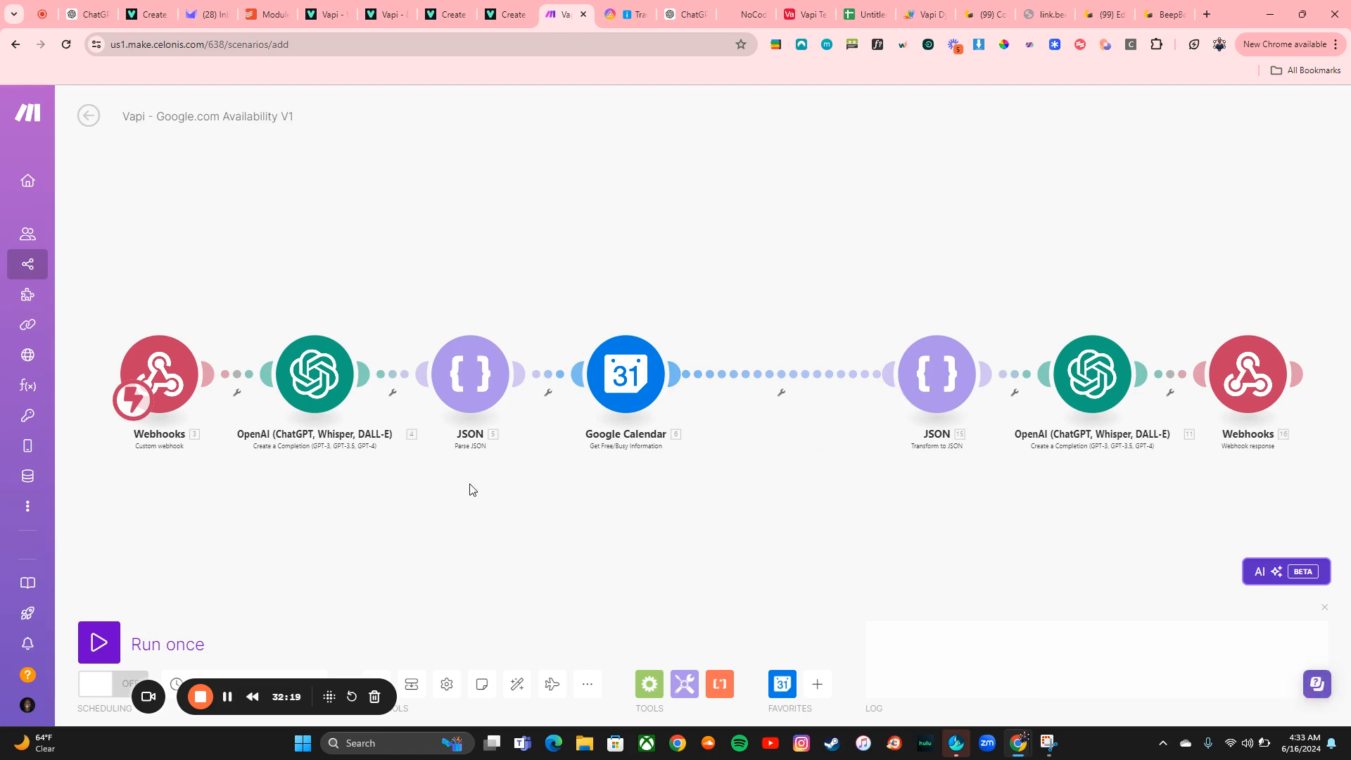
# Run the Webhooks module only to receive the sample function payload from the Vapi assistant's test
pyautogui.rightClick(164, 343)
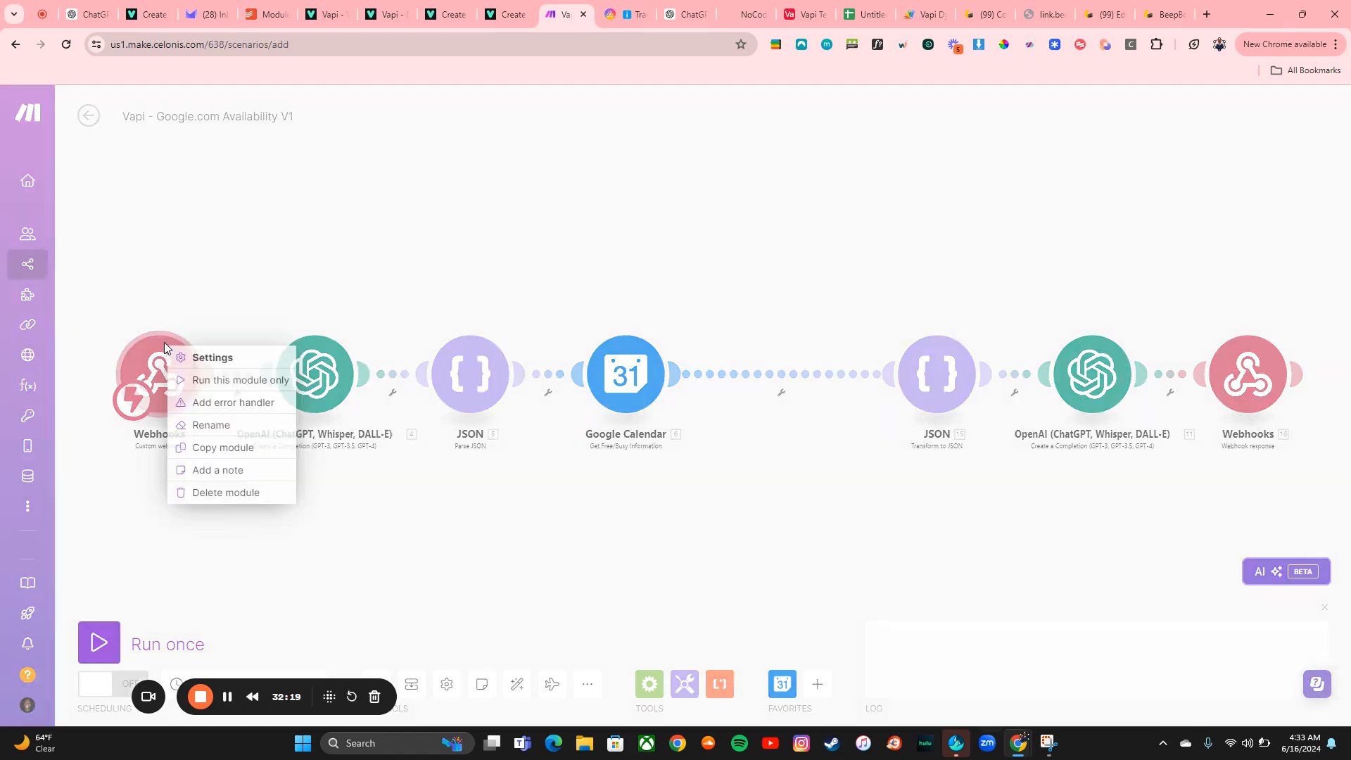
pyautogui.click(199, 379)
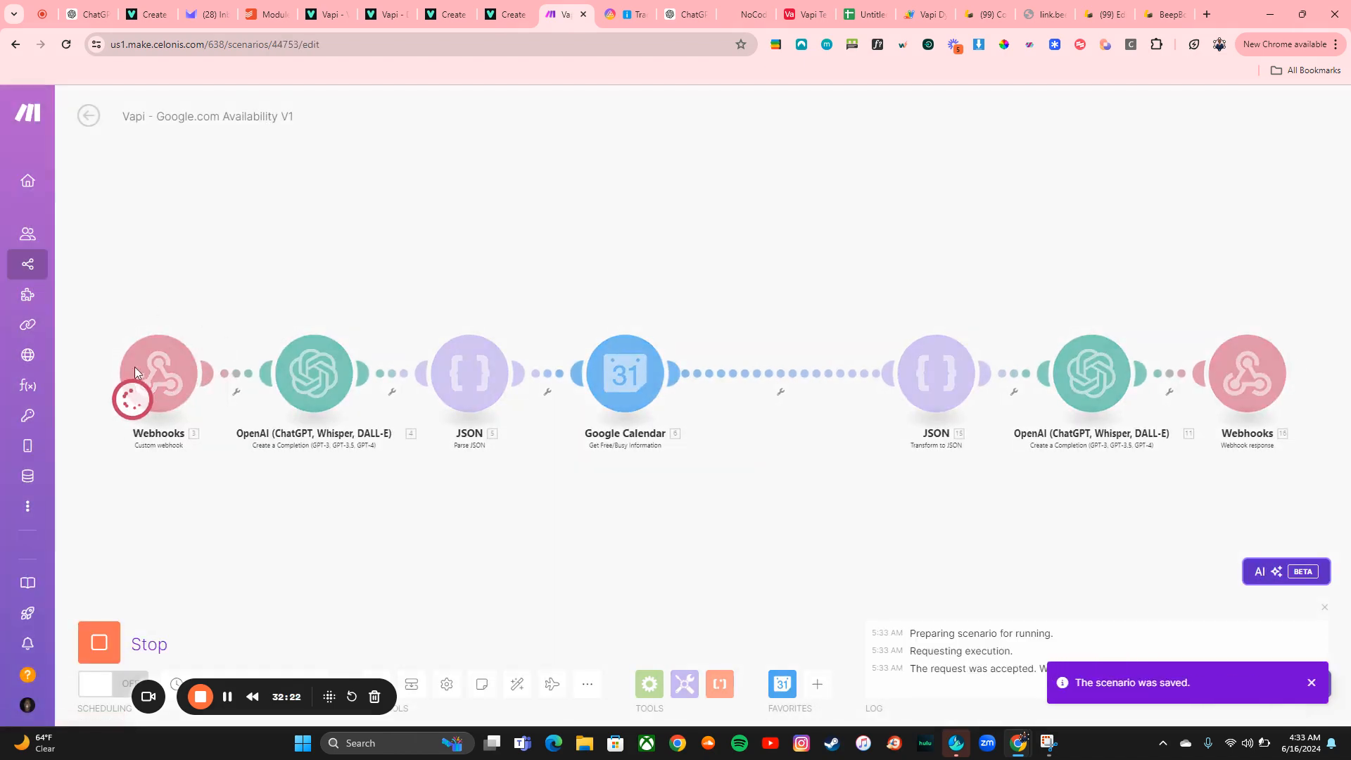
pyautogui.click(470, 10)
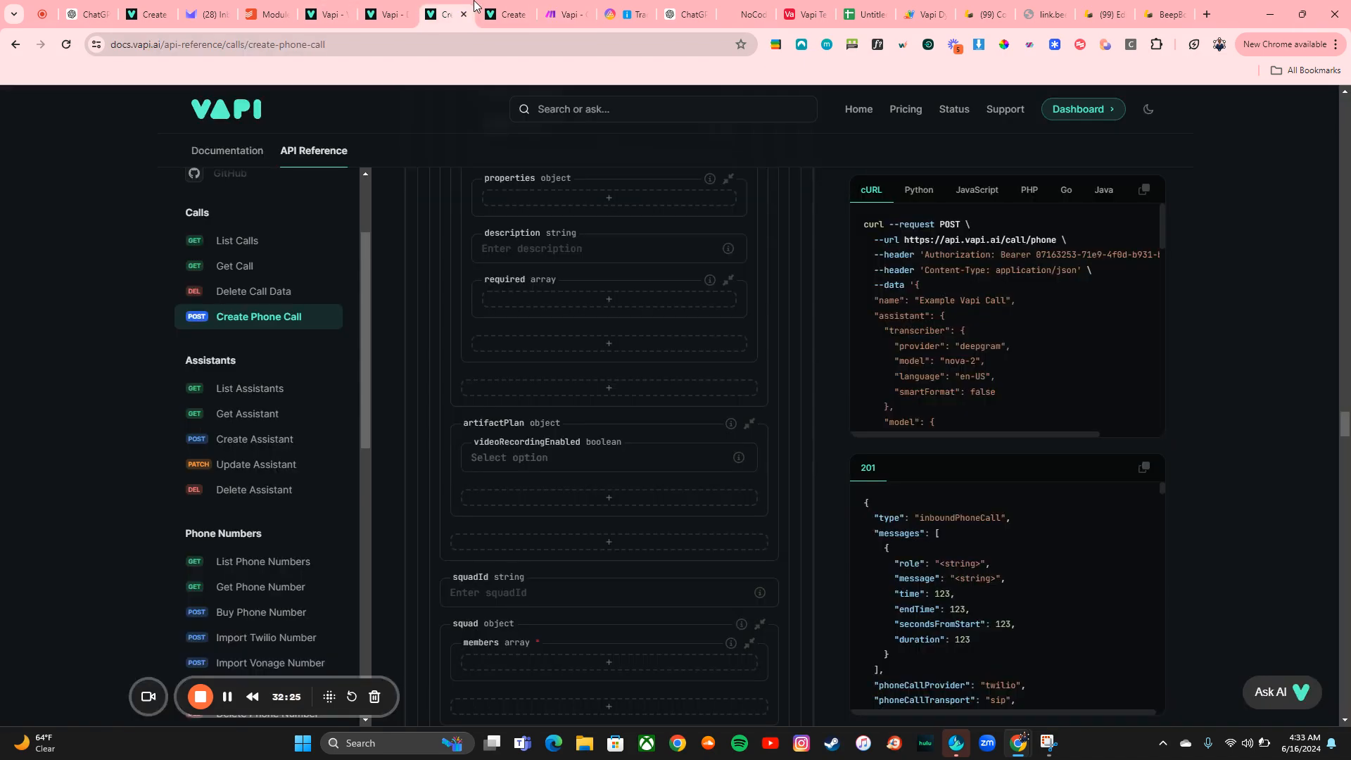
pyautogui.click(409, 11)
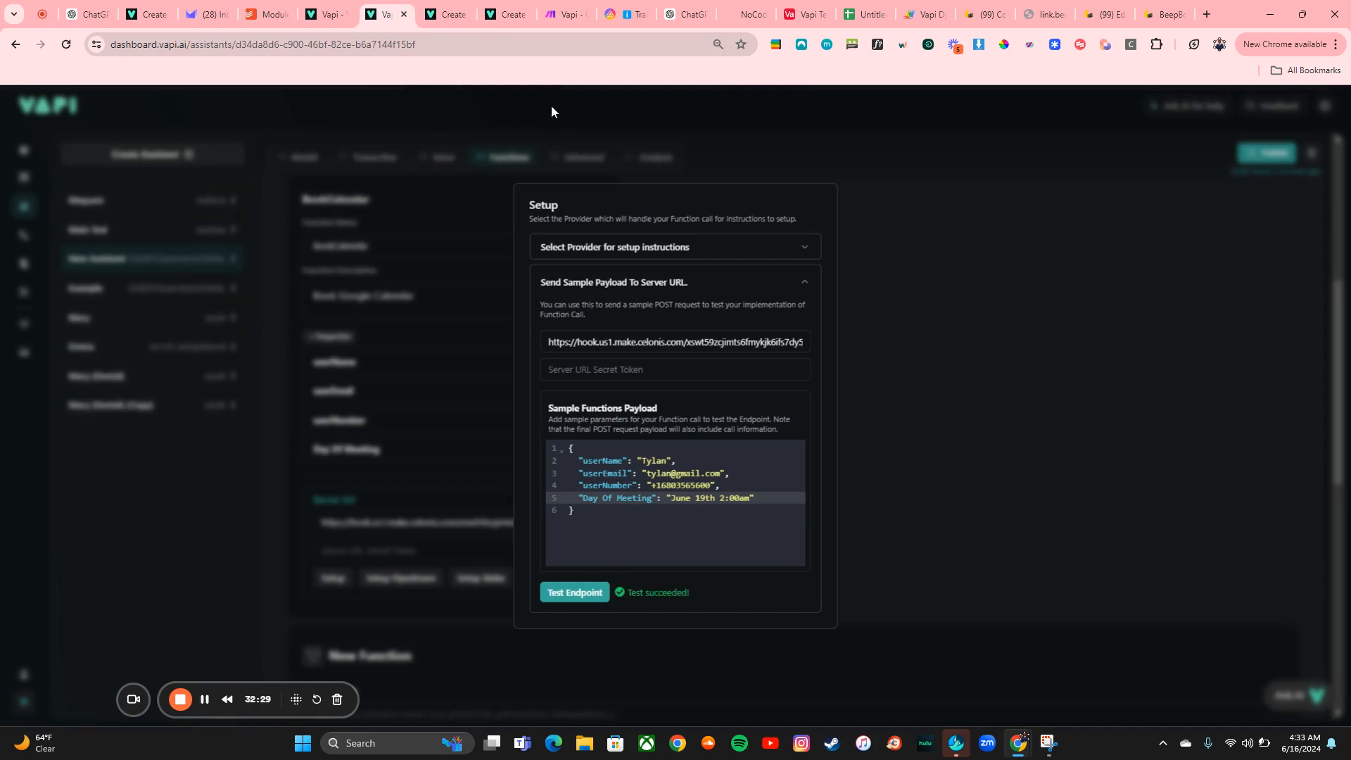
pyautogui.click(570, 9)
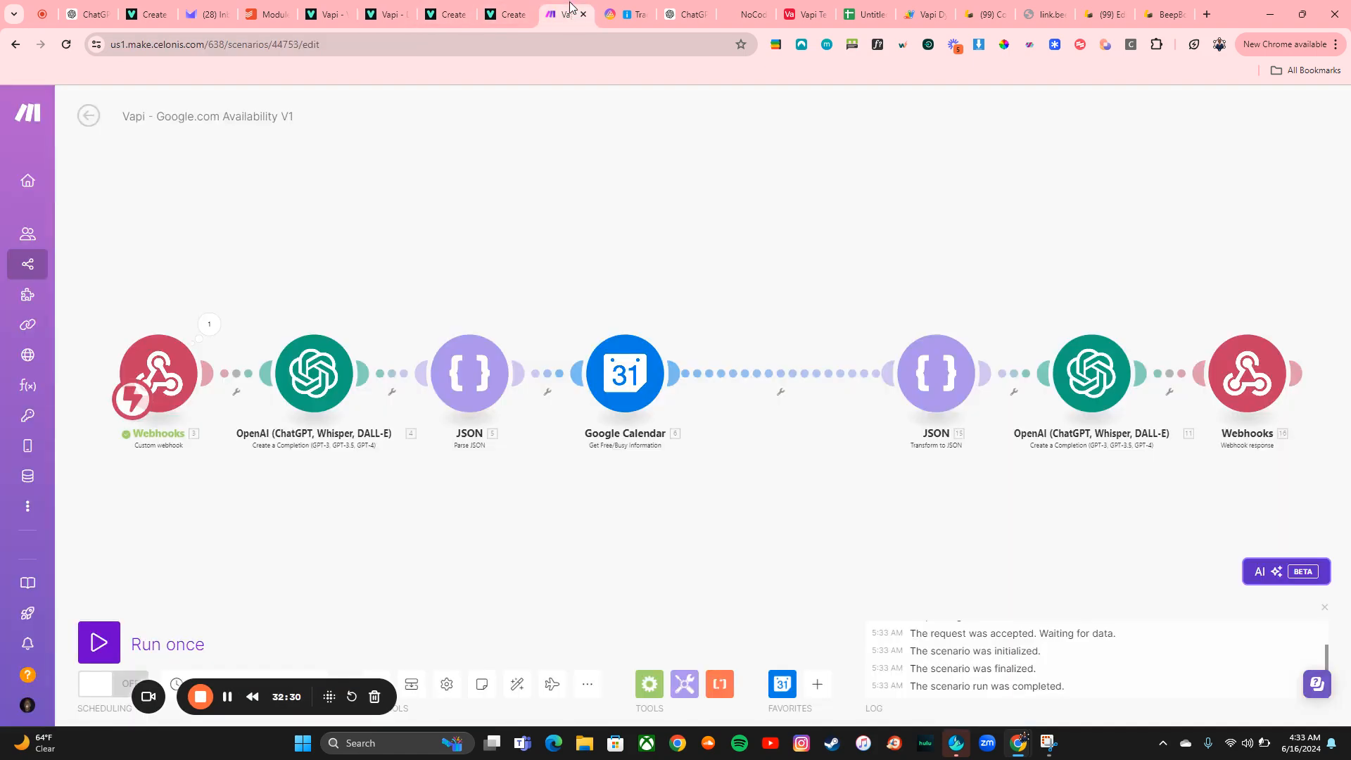
# Inspect the Webhooks module's output bundle down to the functionCall parameters
pyautogui.click(215, 331)
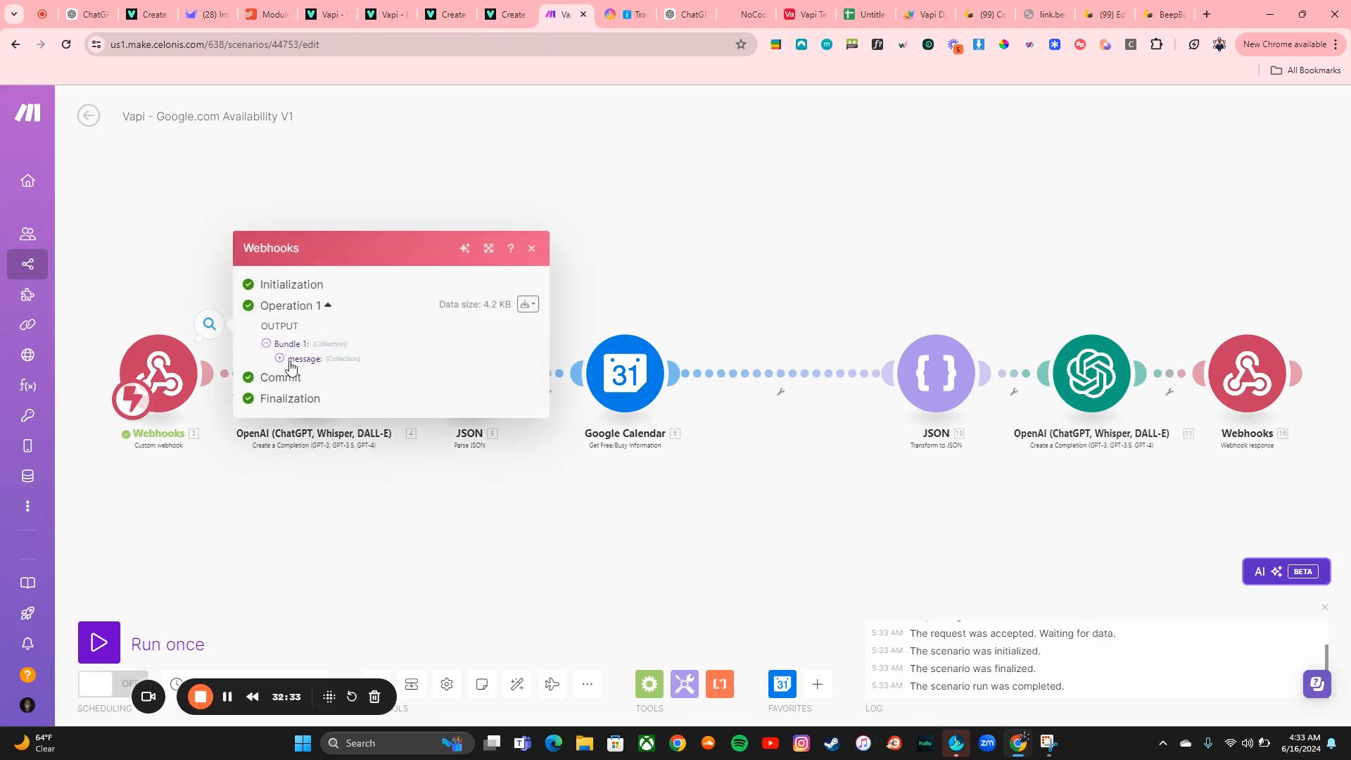
pyautogui.click(285, 359)
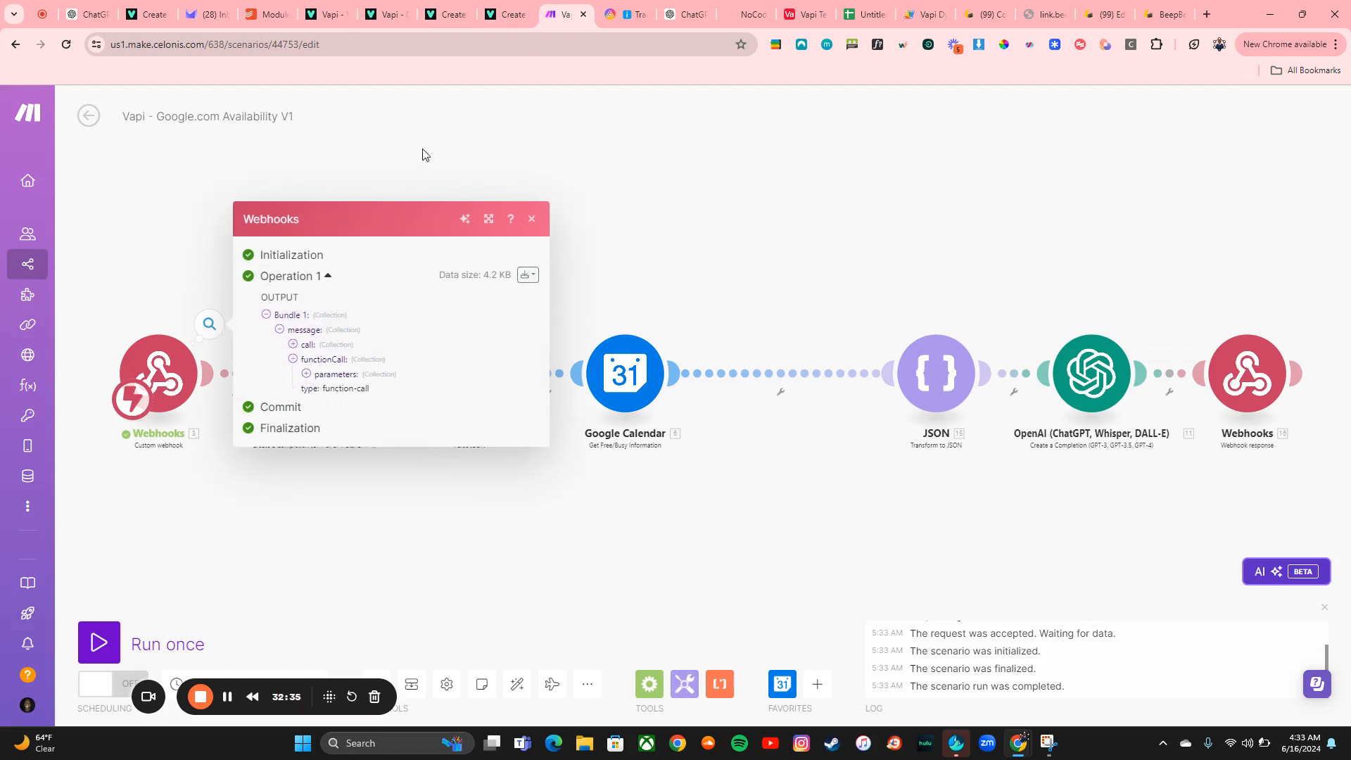
pyautogui.click(321, 367)
pyautogui.click(328, 374)
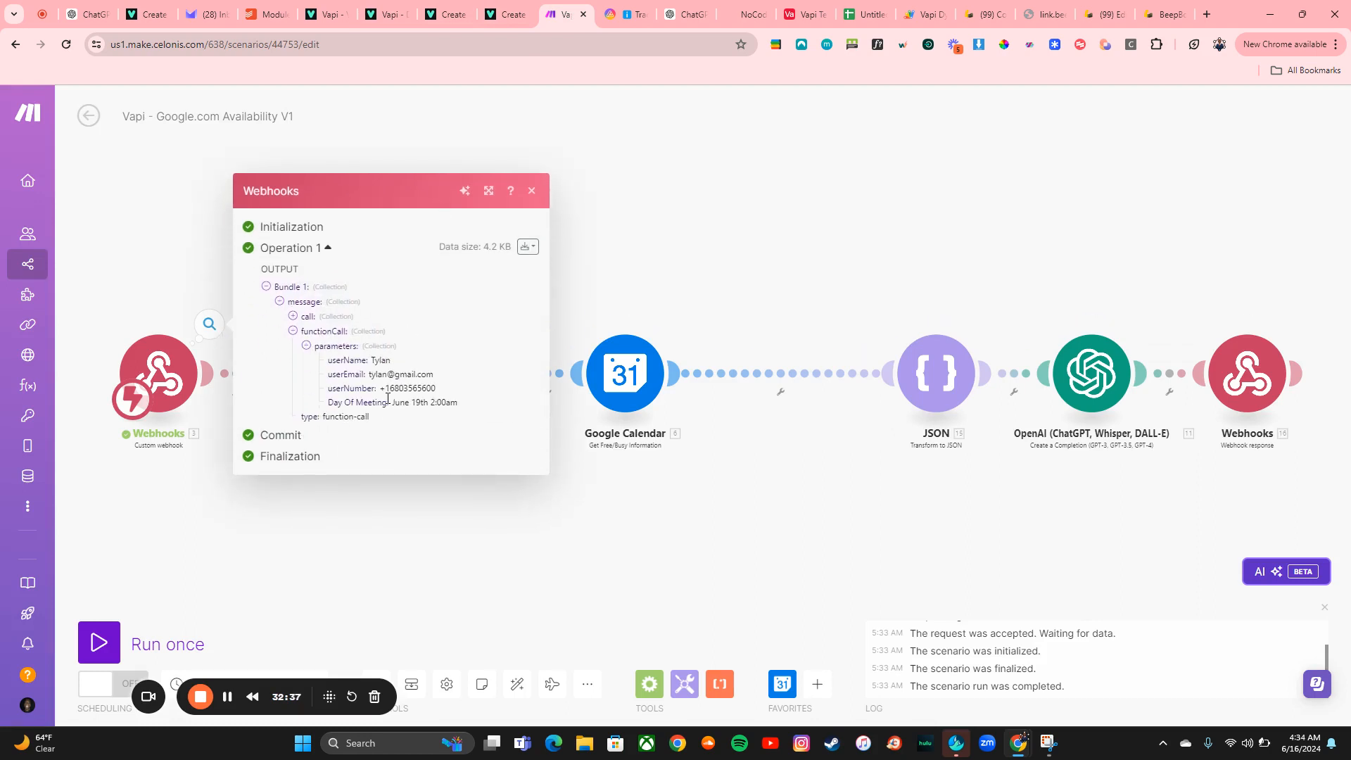
pyautogui.click(370, 528)
# In the first OpenAI module, replace the second message's mapped field with the webhook's Day Of Meeting parameter
pyautogui.click(336, 339)
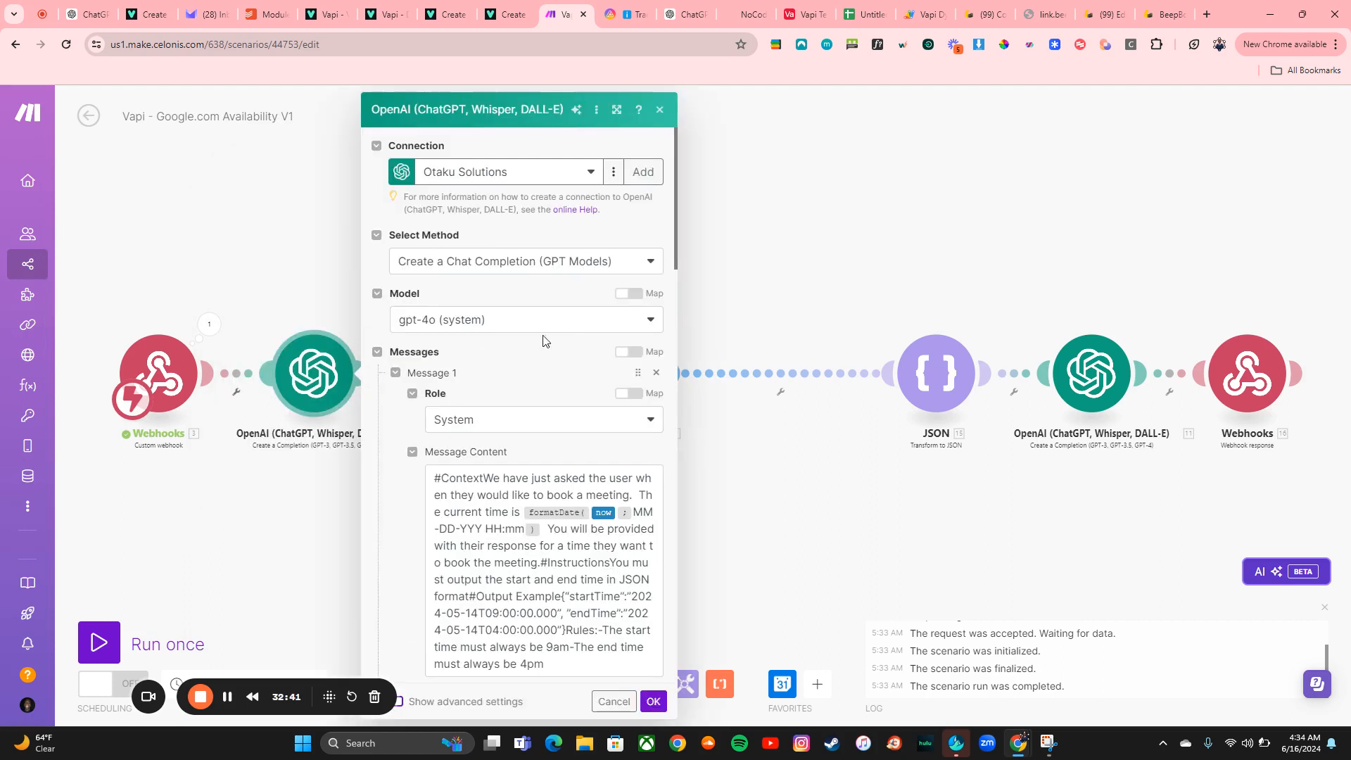
pyautogui.scroll(-1, 610, 365)
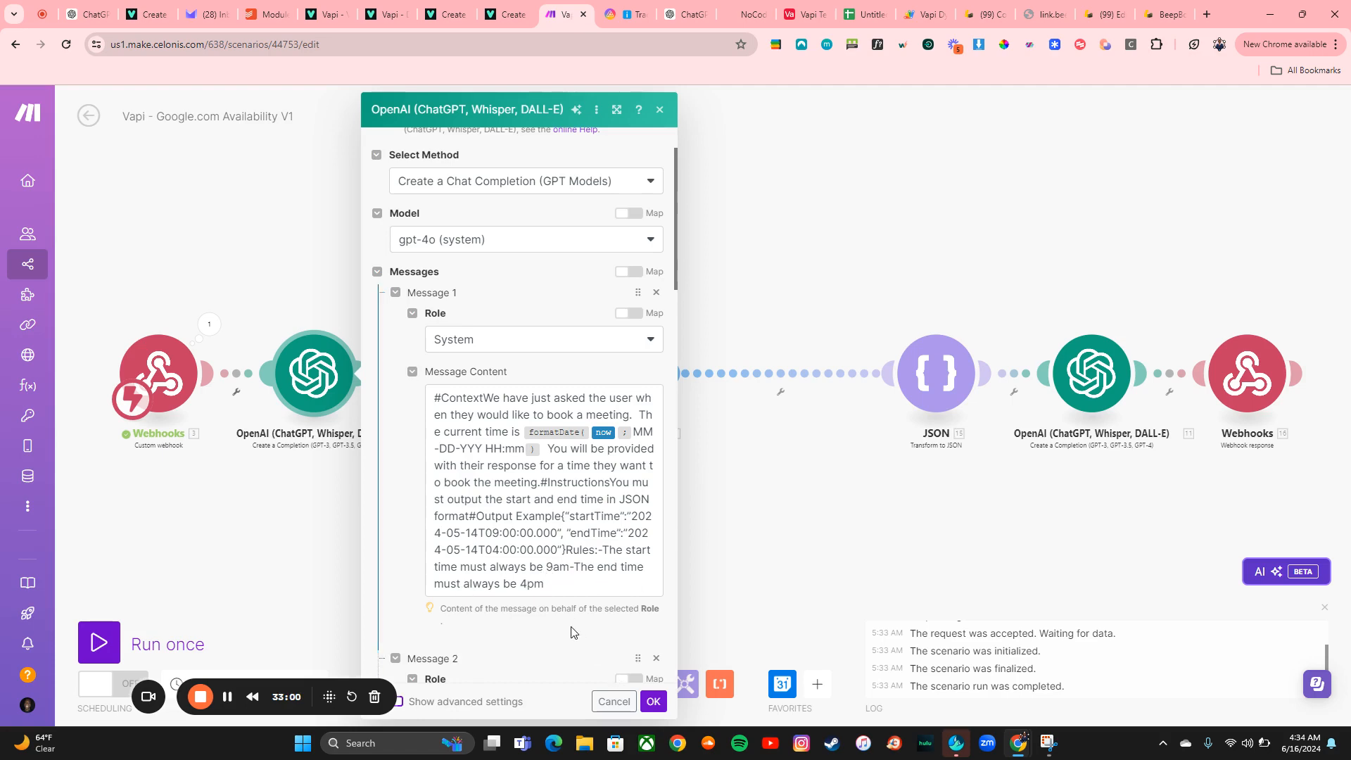
pyautogui.scroll(-5, 591, 641)
pyautogui.scroll(-5, 572, 627)
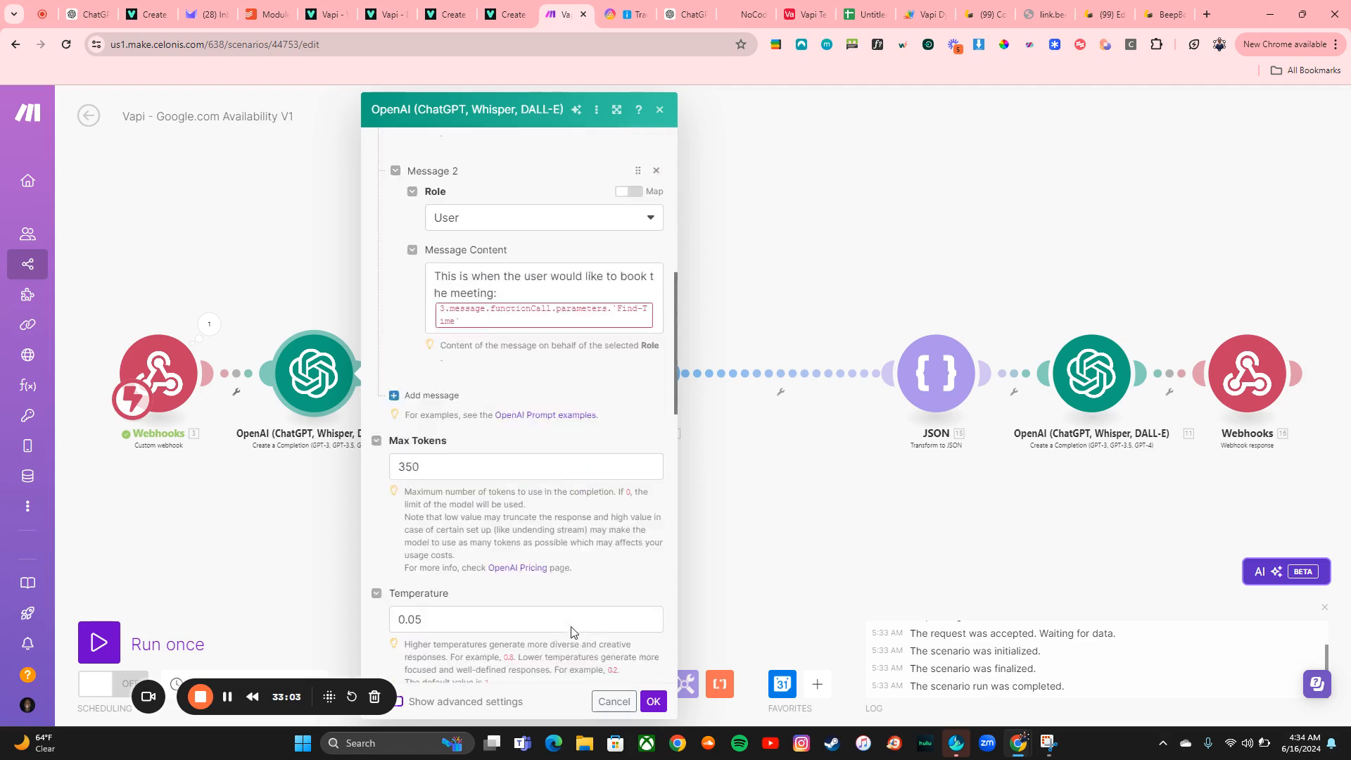
pyautogui.scroll(8, 572, 632)
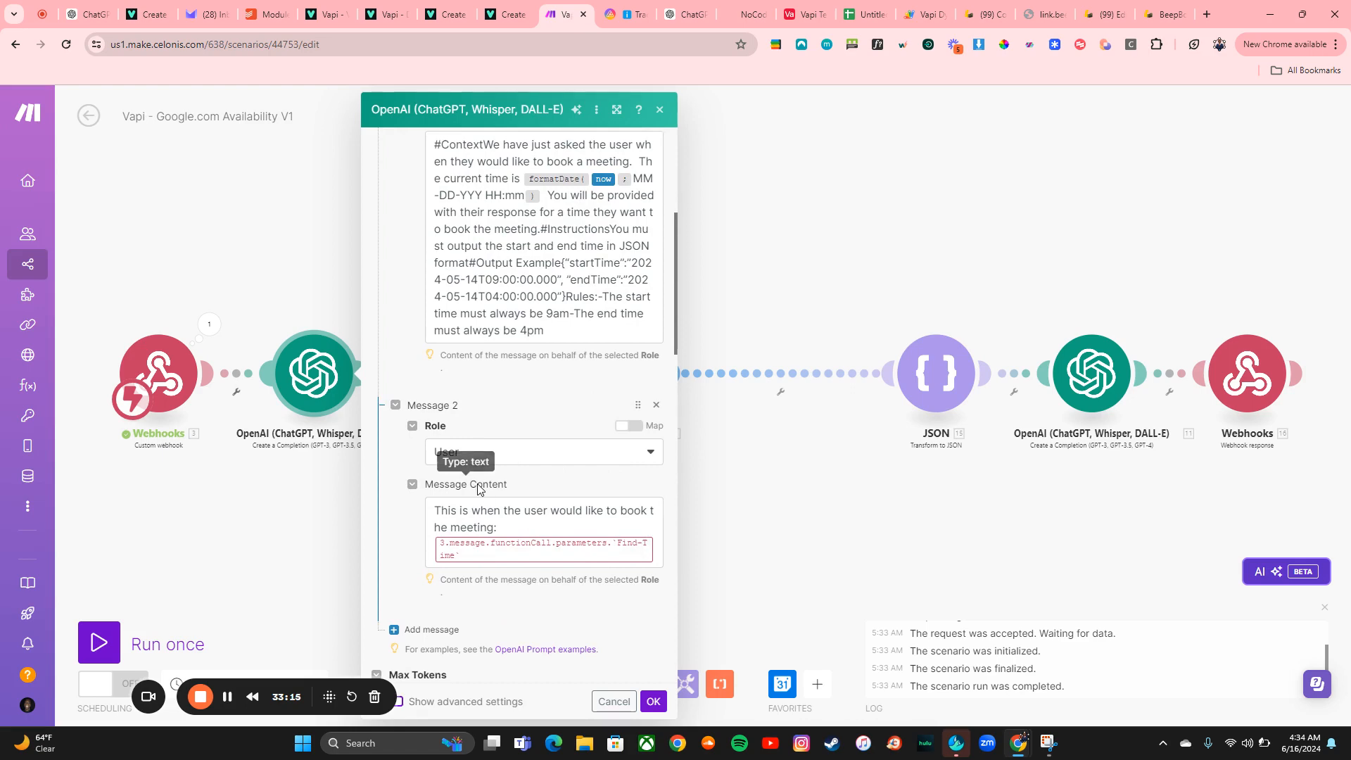
pyautogui.scroll(5, 498, 380)
pyautogui.scroll(-5, 497, 380)
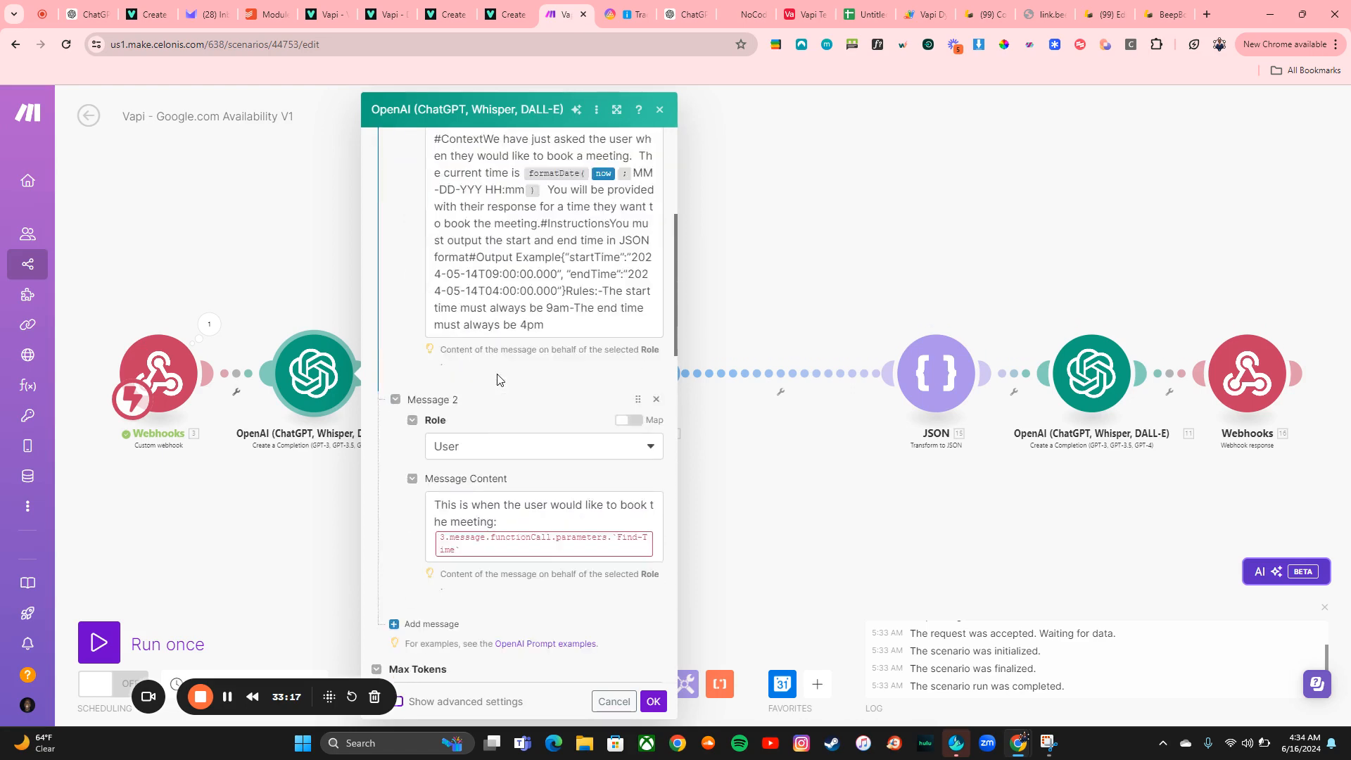
pyautogui.click(658, 341)
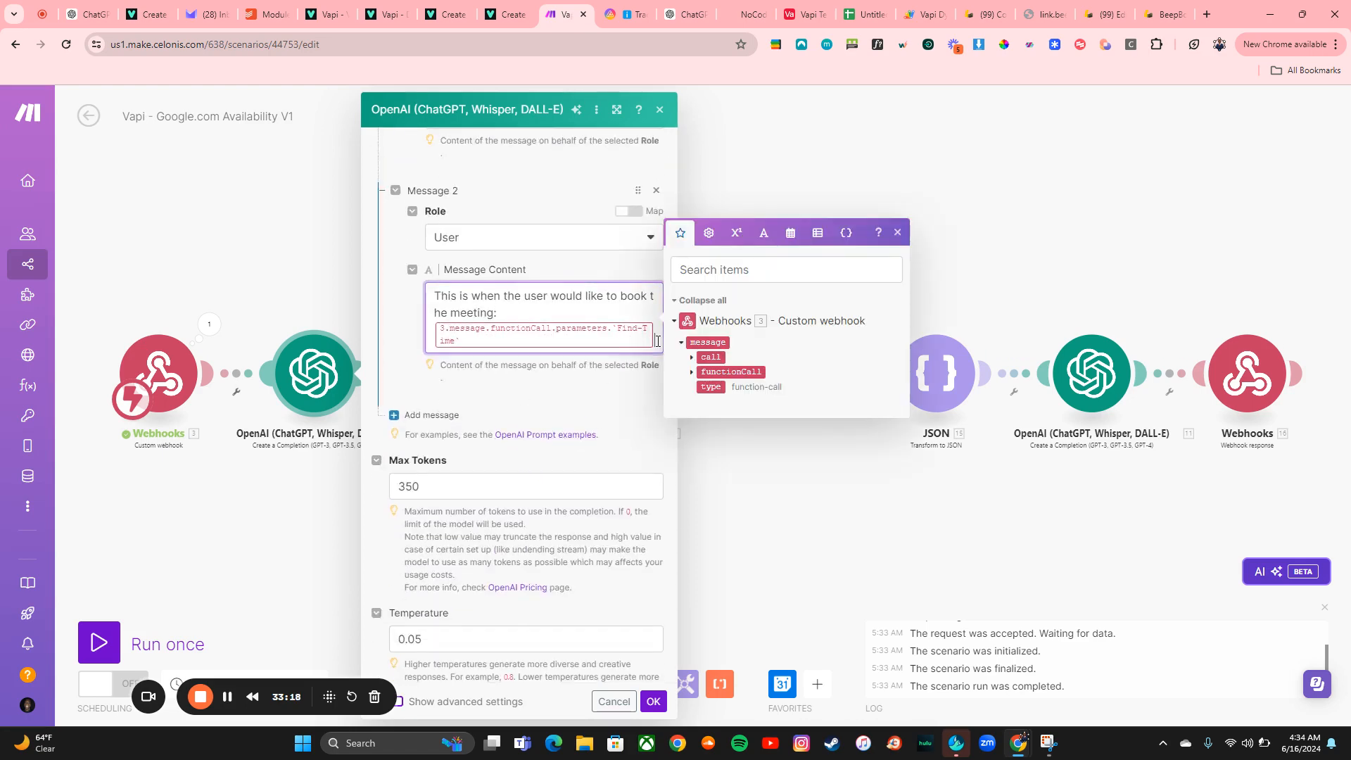
pyautogui.press('BackSpace')
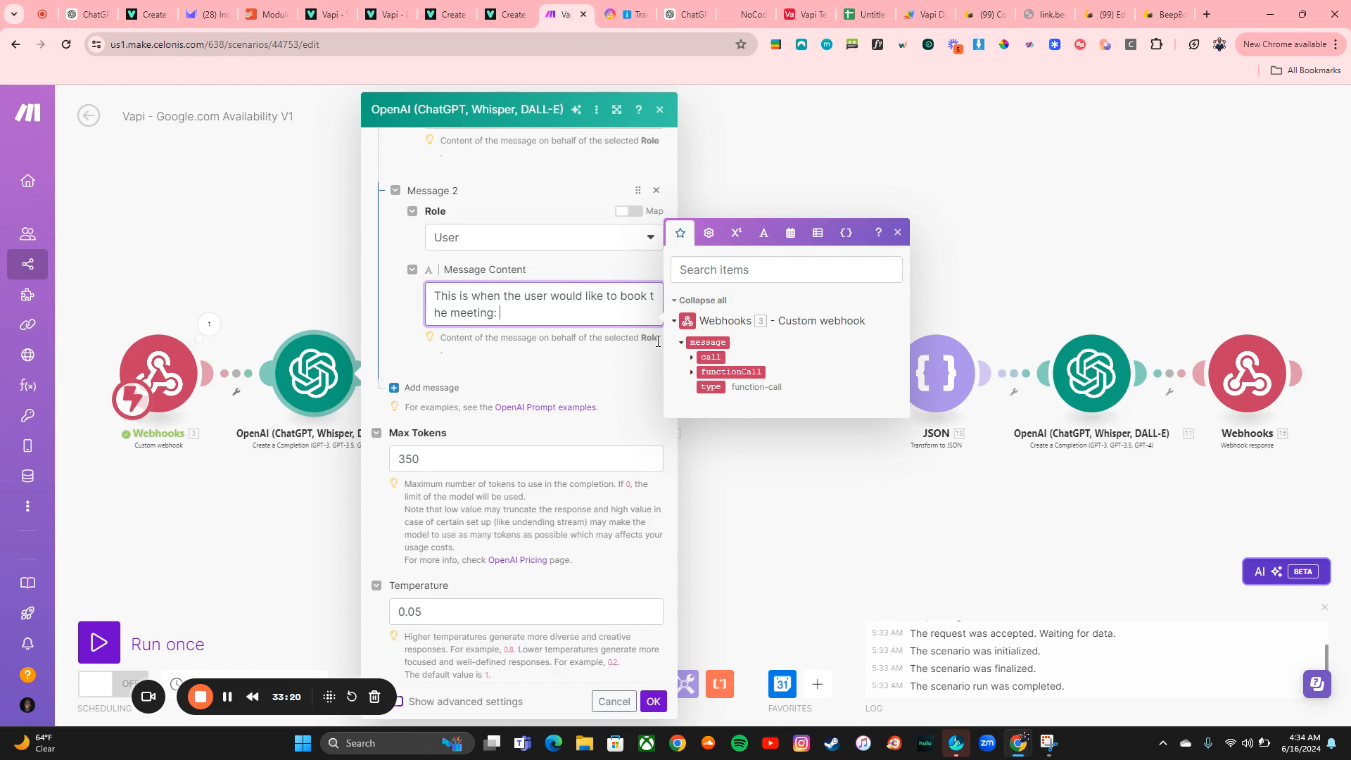
pyautogui.click(700, 372)
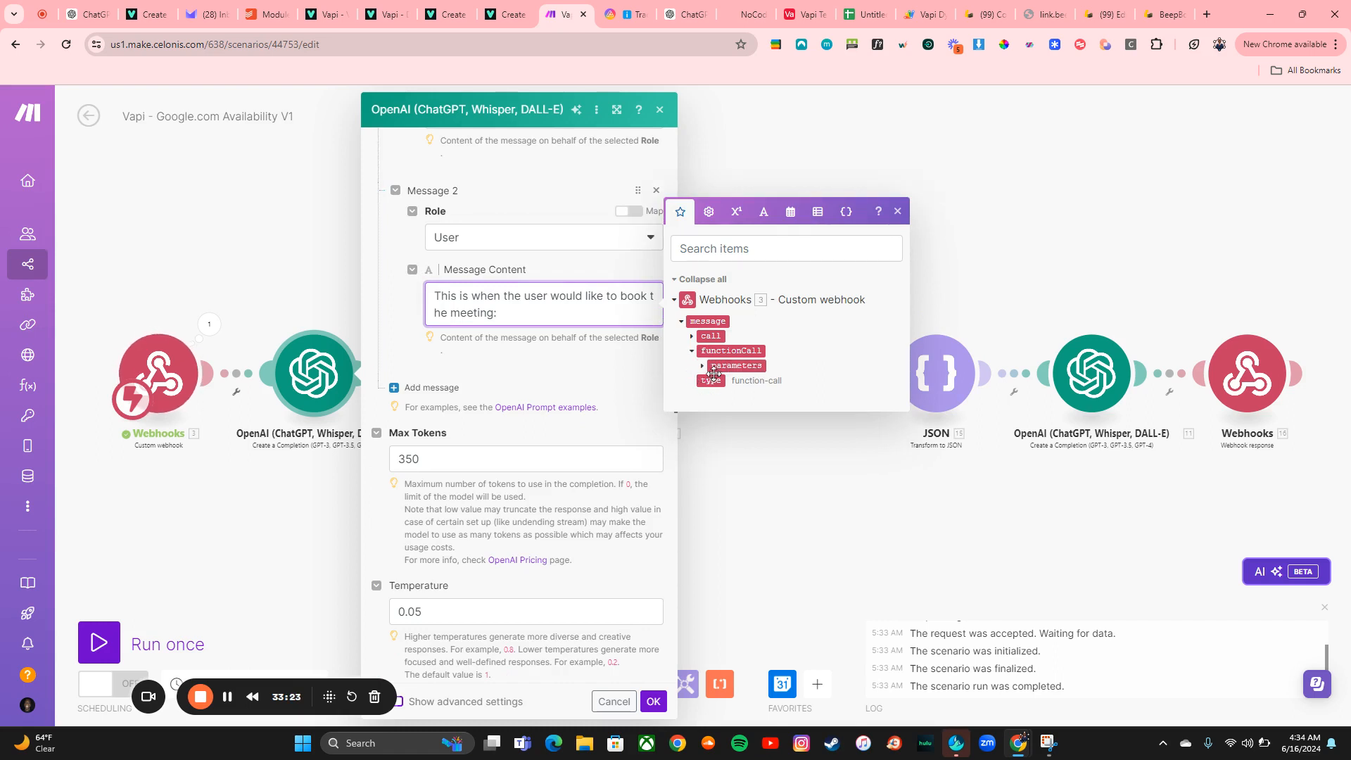
pyautogui.click(700, 367)
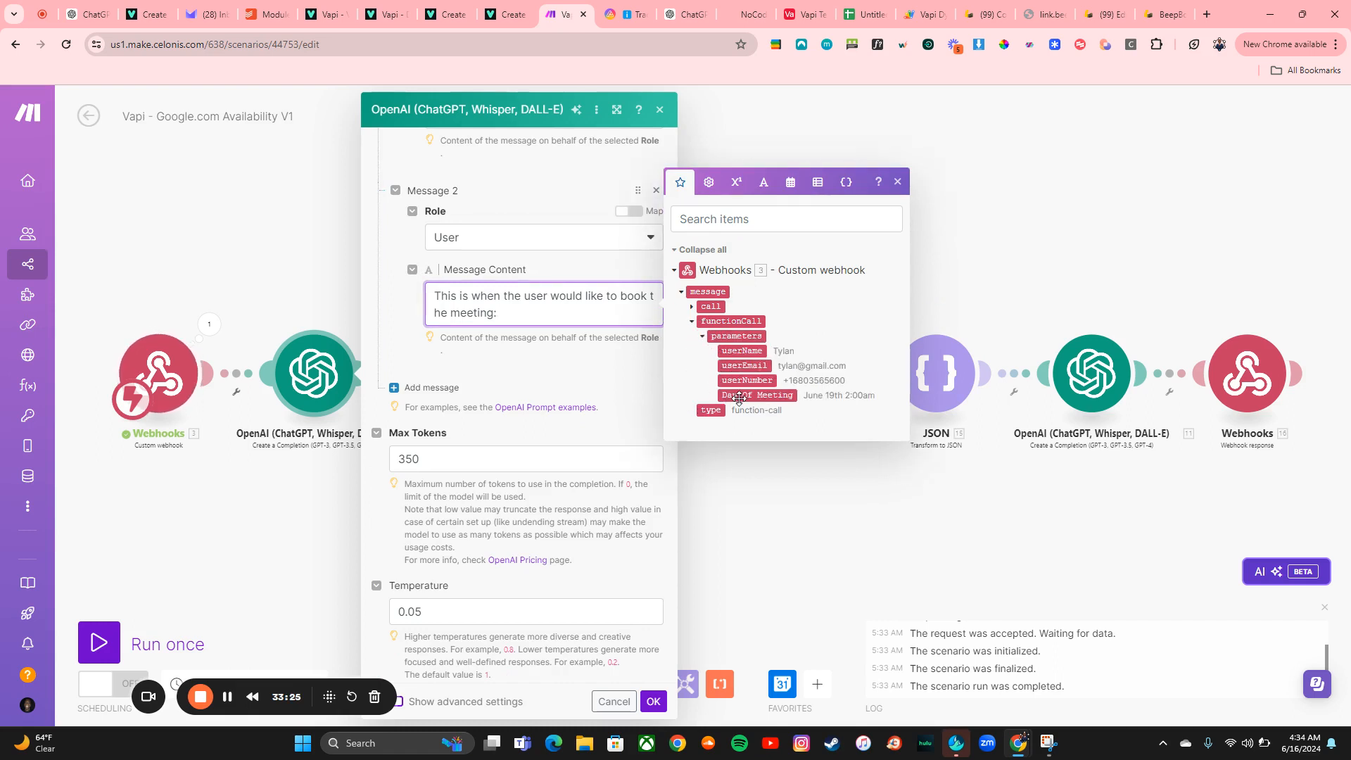
pyautogui.moveTo(736, 409); pyautogui.dragTo(548, 305)
pyautogui.click(654, 704)
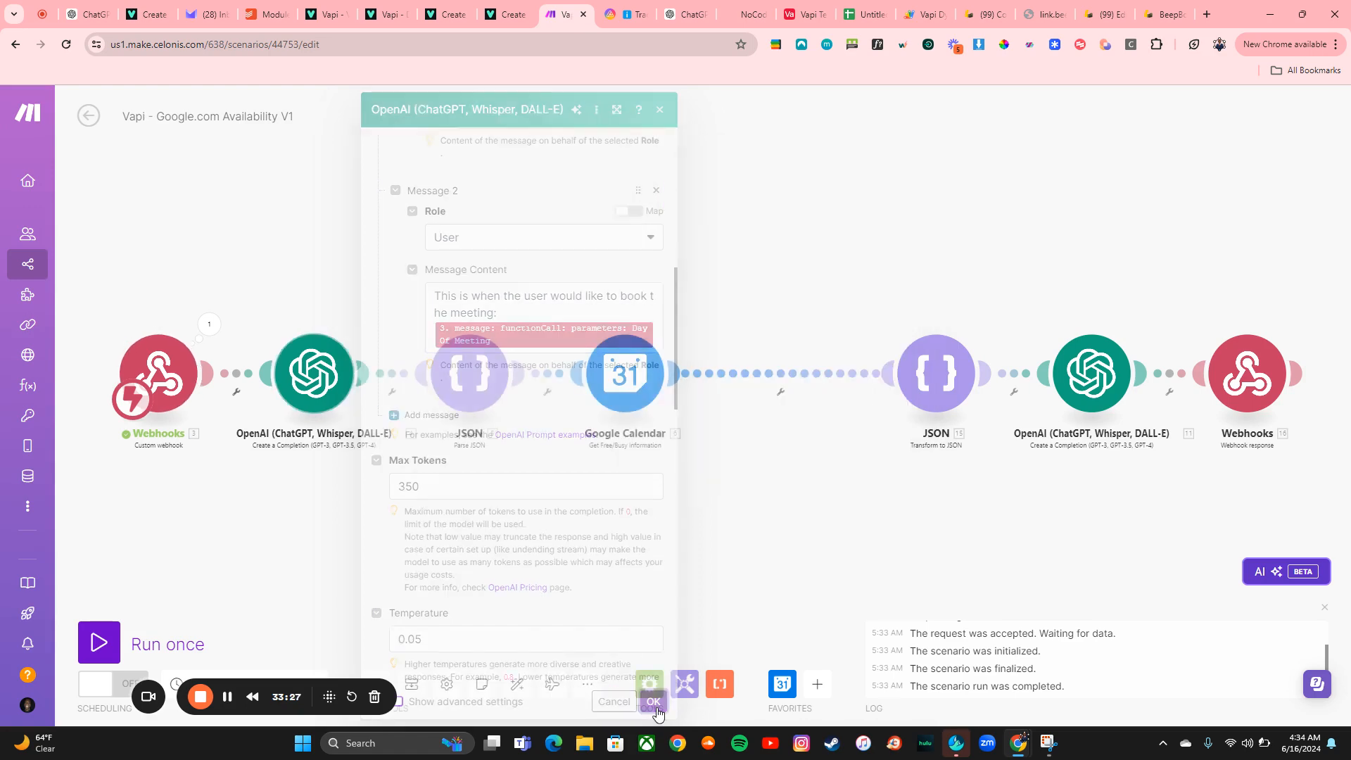
# Run the first OpenAI module only with Day Of Meeting set to June 19th 2:00am and open its output
pyautogui.rightClick(325, 404)
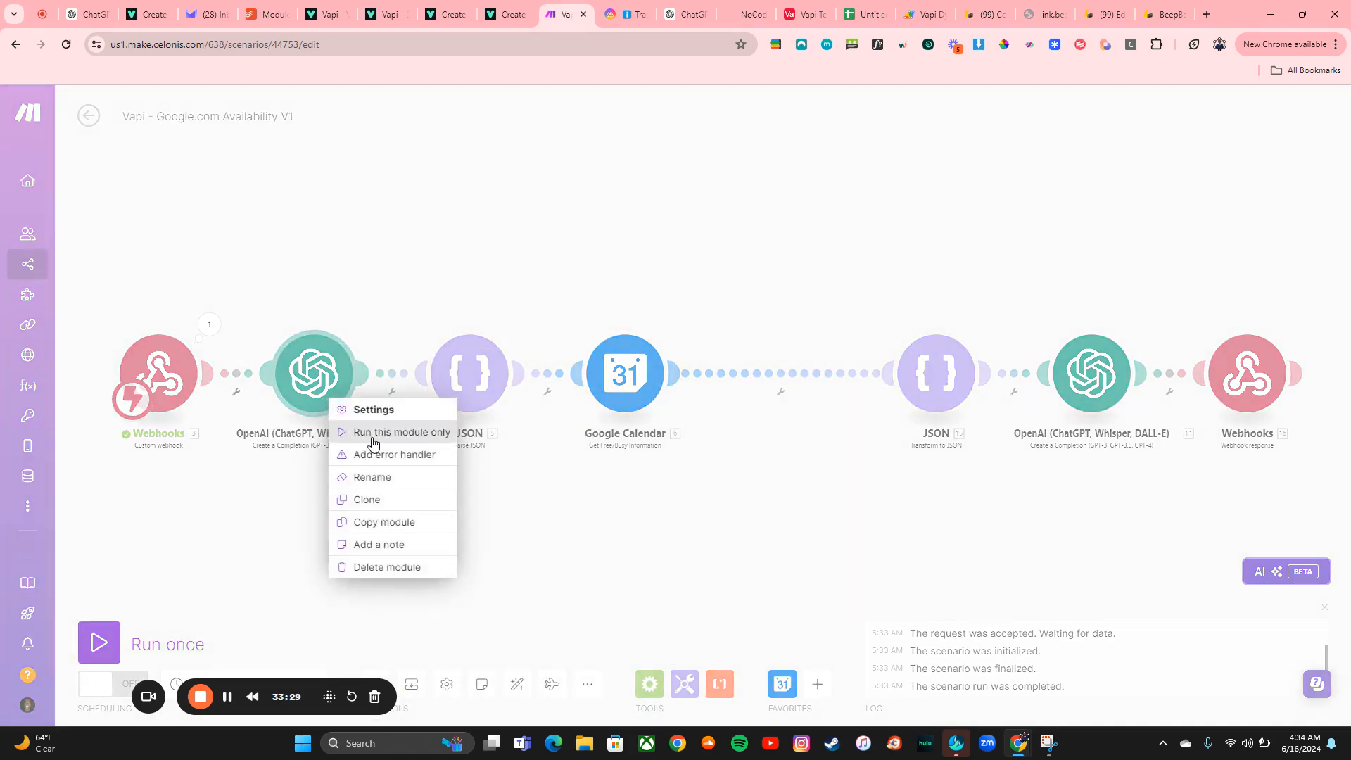
pyautogui.click(362, 437)
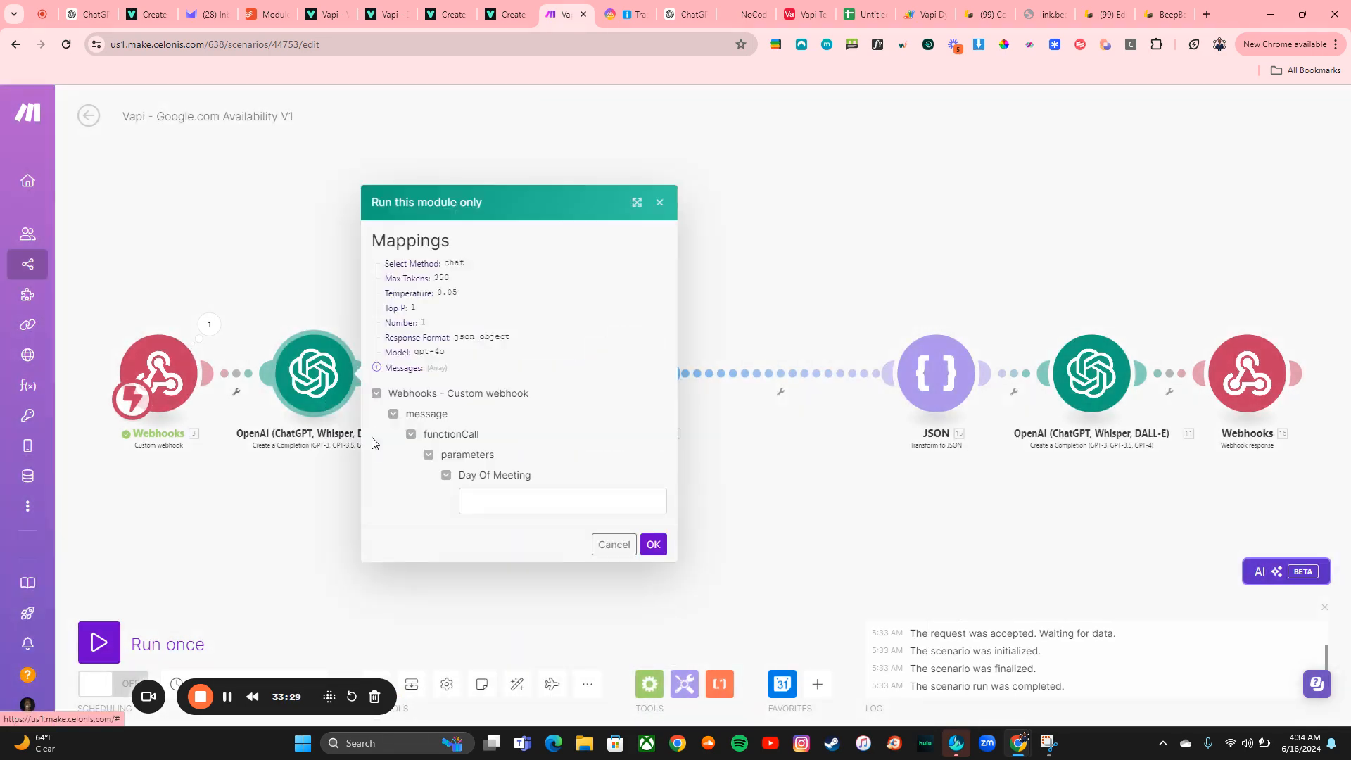
pyautogui.click(208, 327)
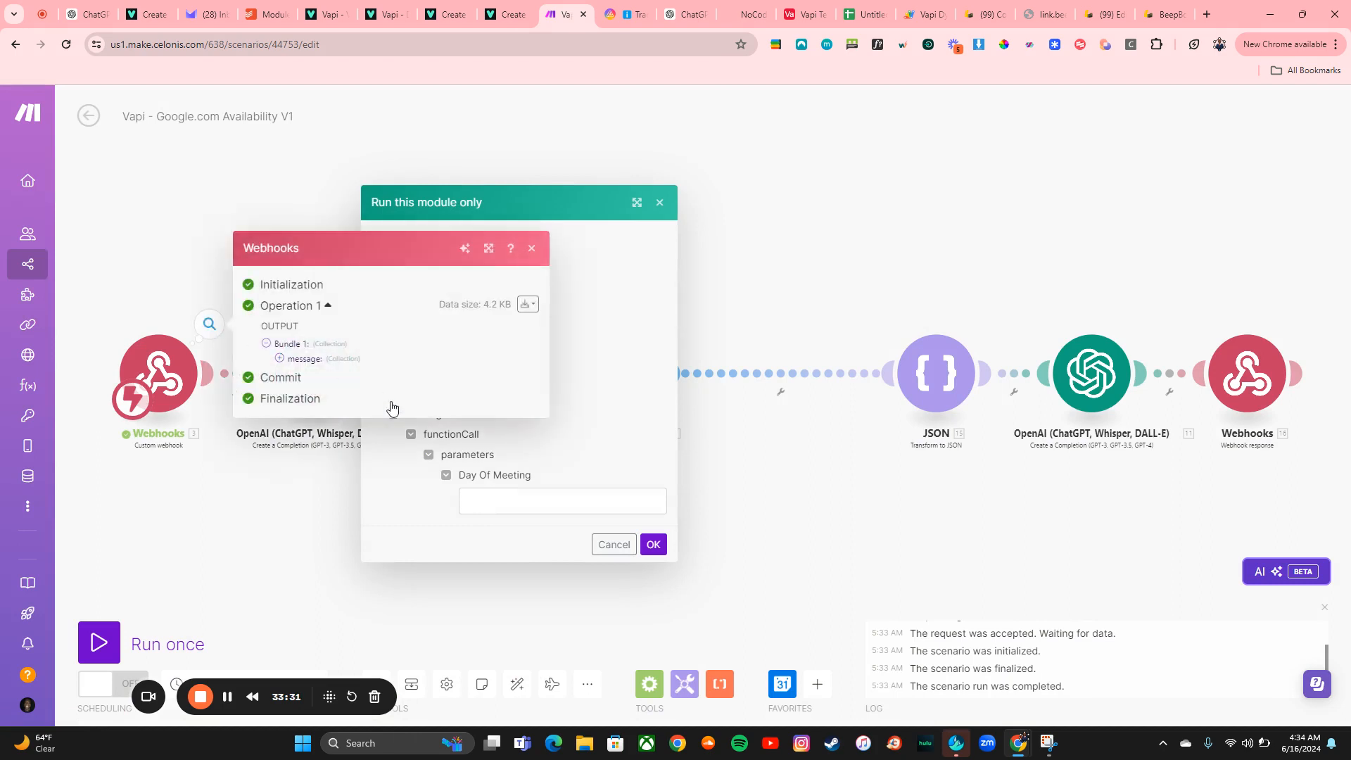
pyautogui.click(302, 363)
pyautogui.click(307, 368)
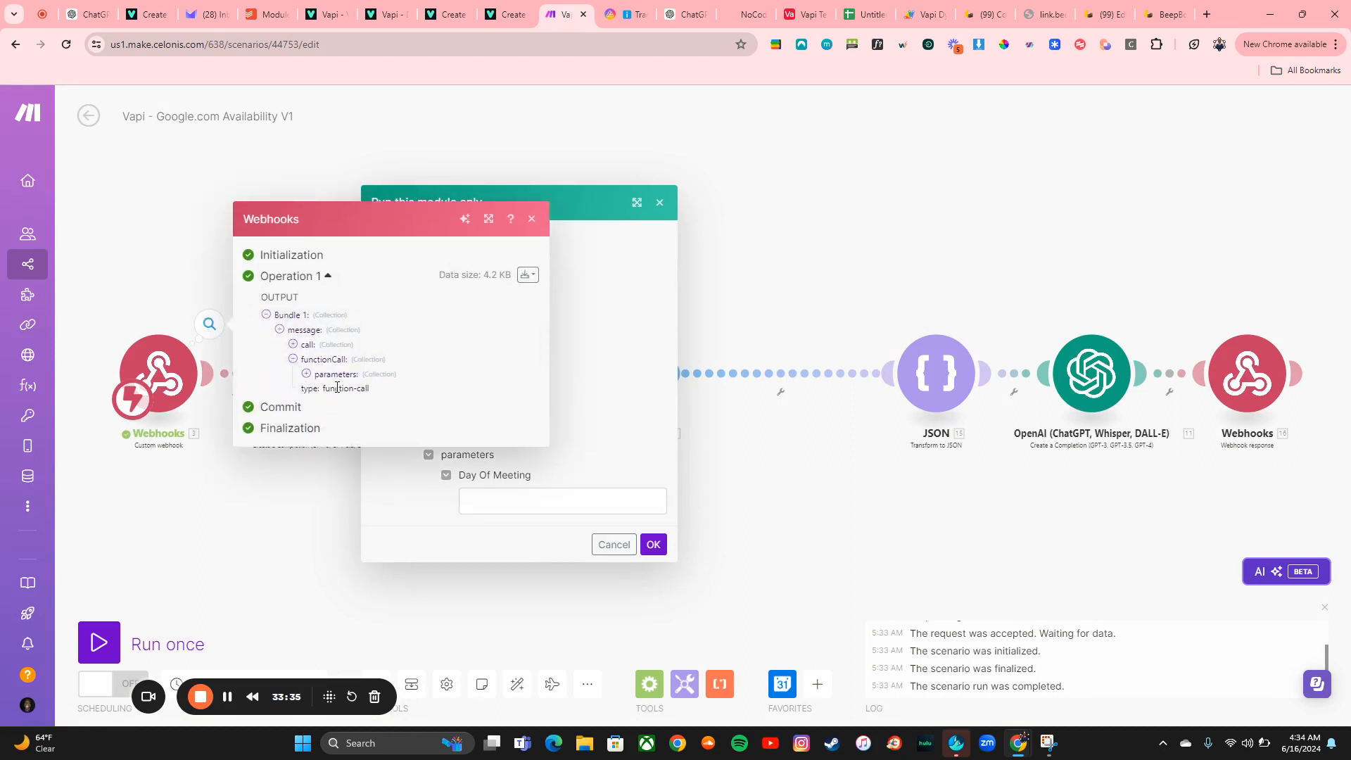
pyautogui.click(329, 379)
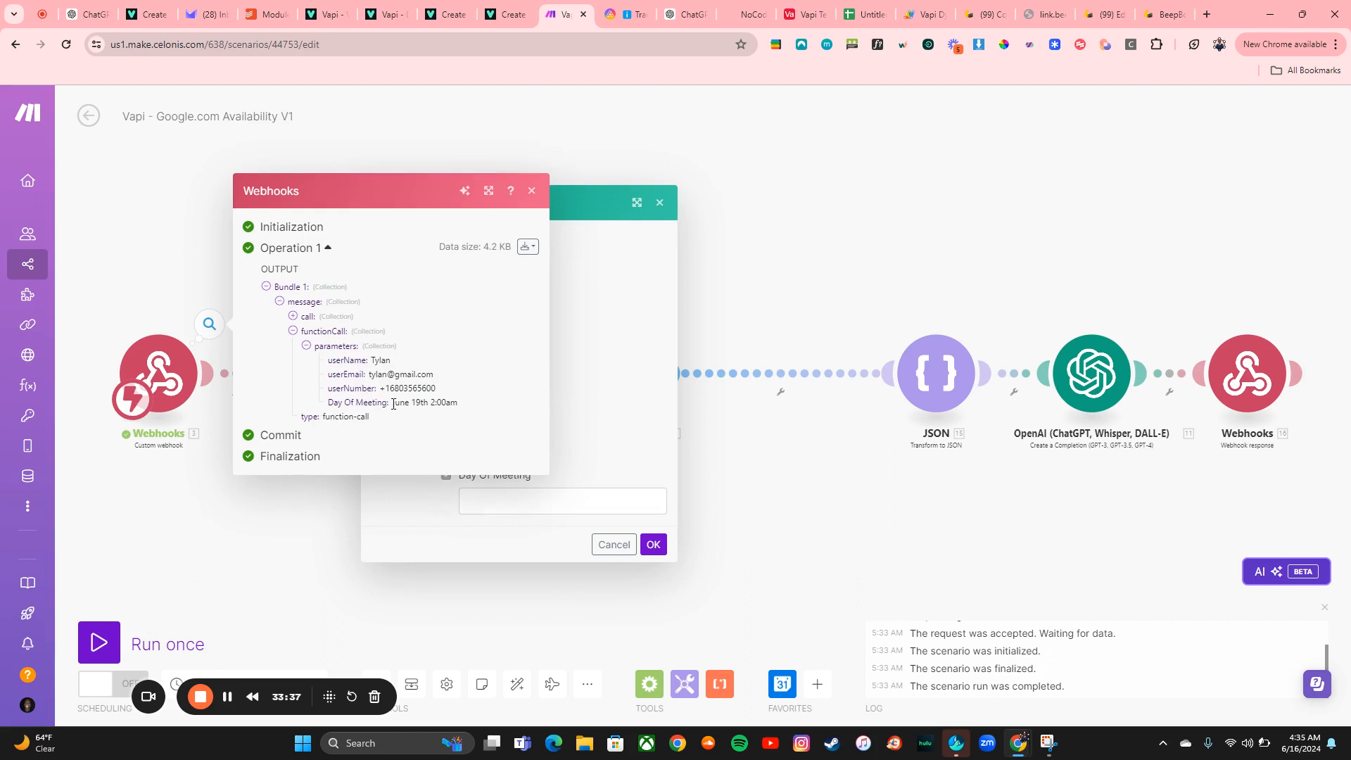
pyautogui.moveTo(393, 404); pyautogui.dragTo(461, 401)
pyautogui.hotkey('ctrl', 'c')
pyautogui.click(513, 504)
pyautogui.hotkey('ctrl', 'v')
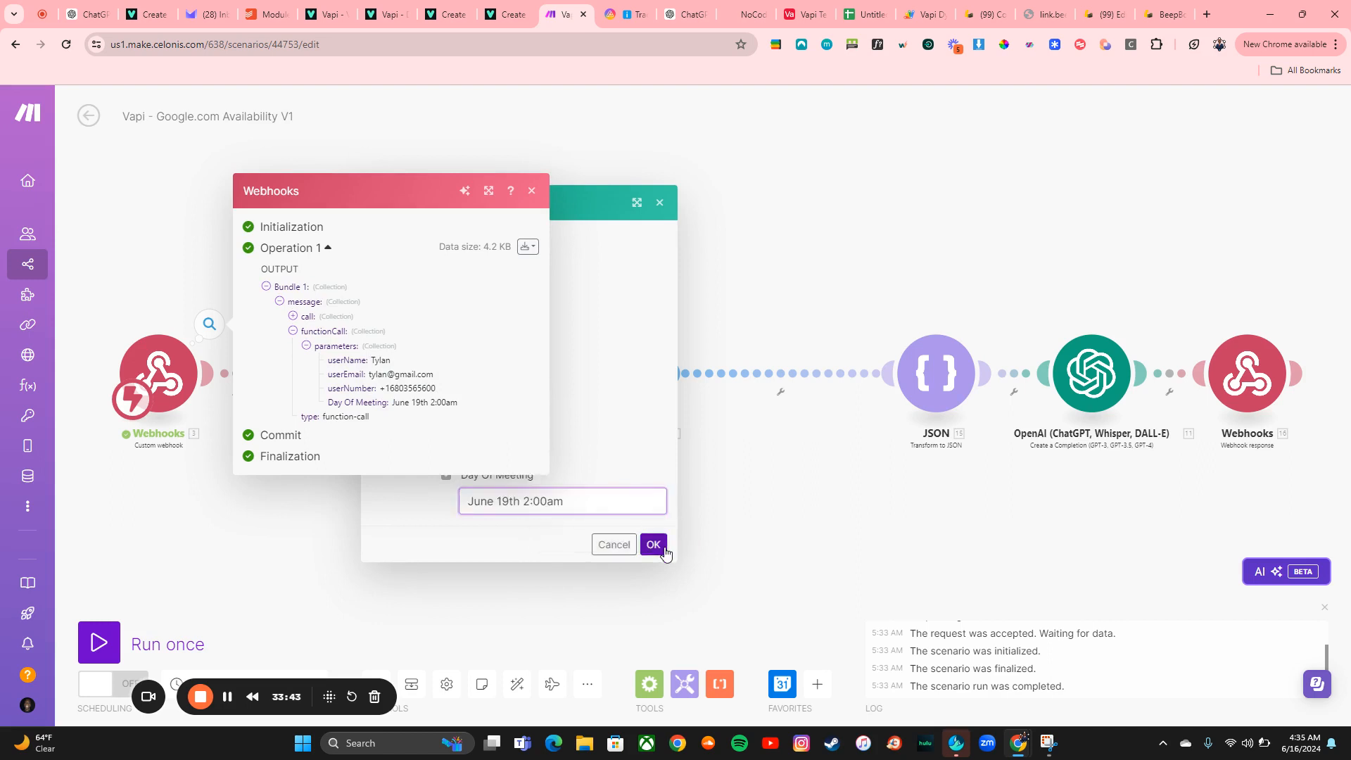
pyautogui.click(653, 547)
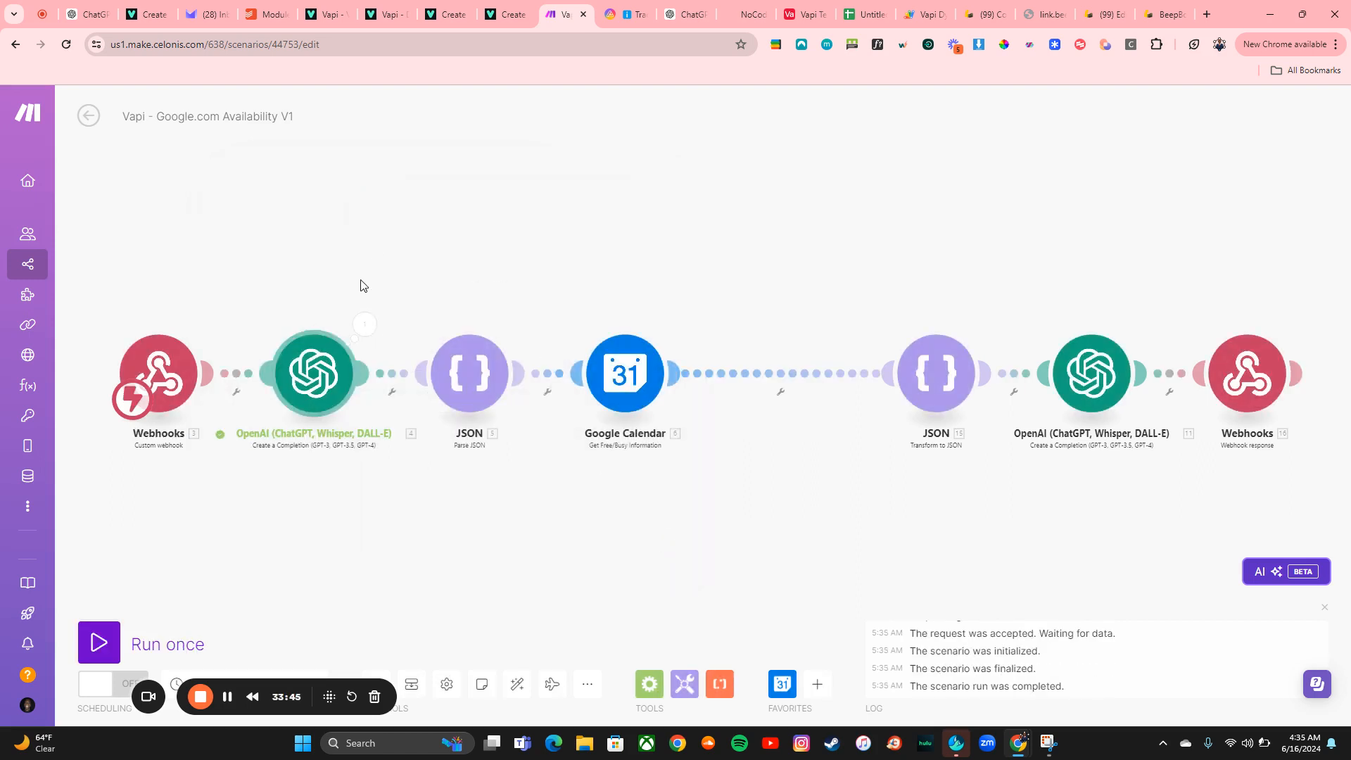
pyautogui.click(359, 326)
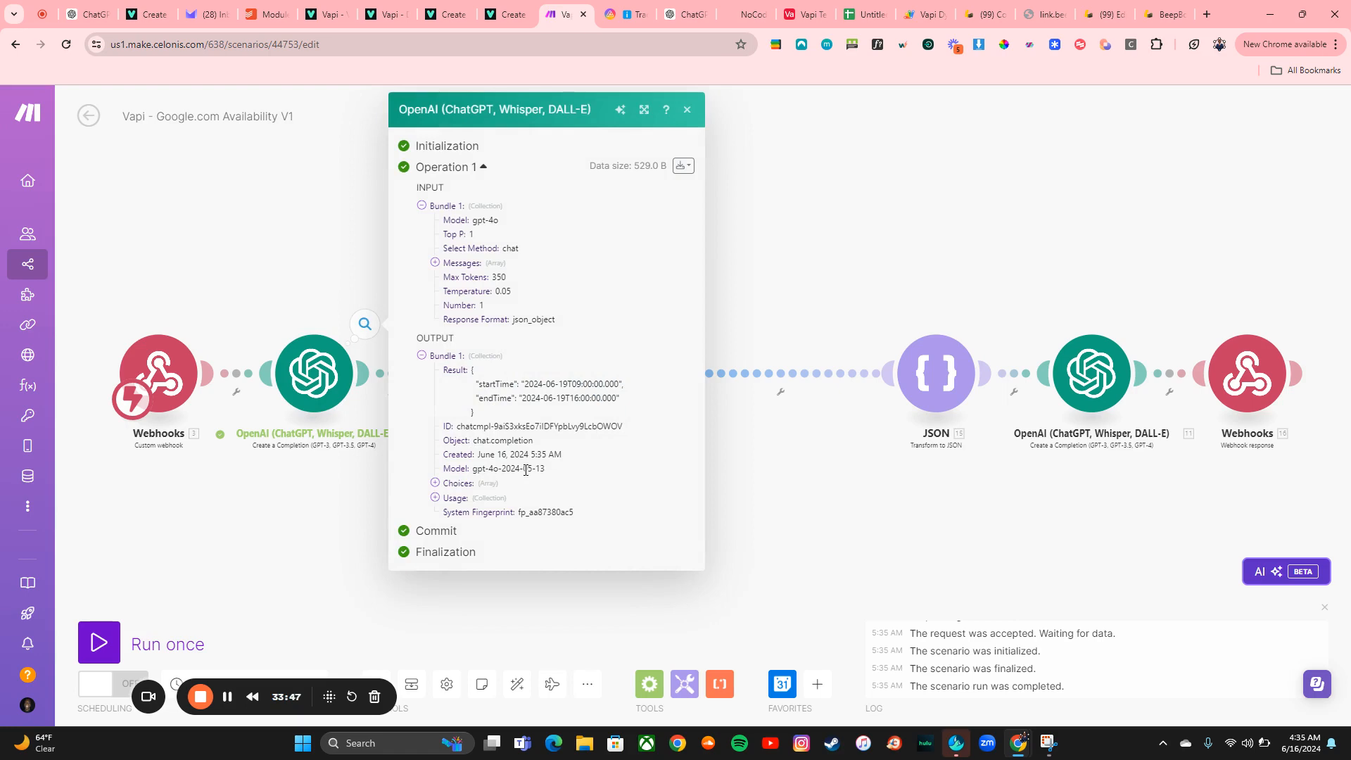
# Run the JSON module only, pasting the first OpenAI module's startTime/endTime result as its Result input
pyautogui.click(725, 479)
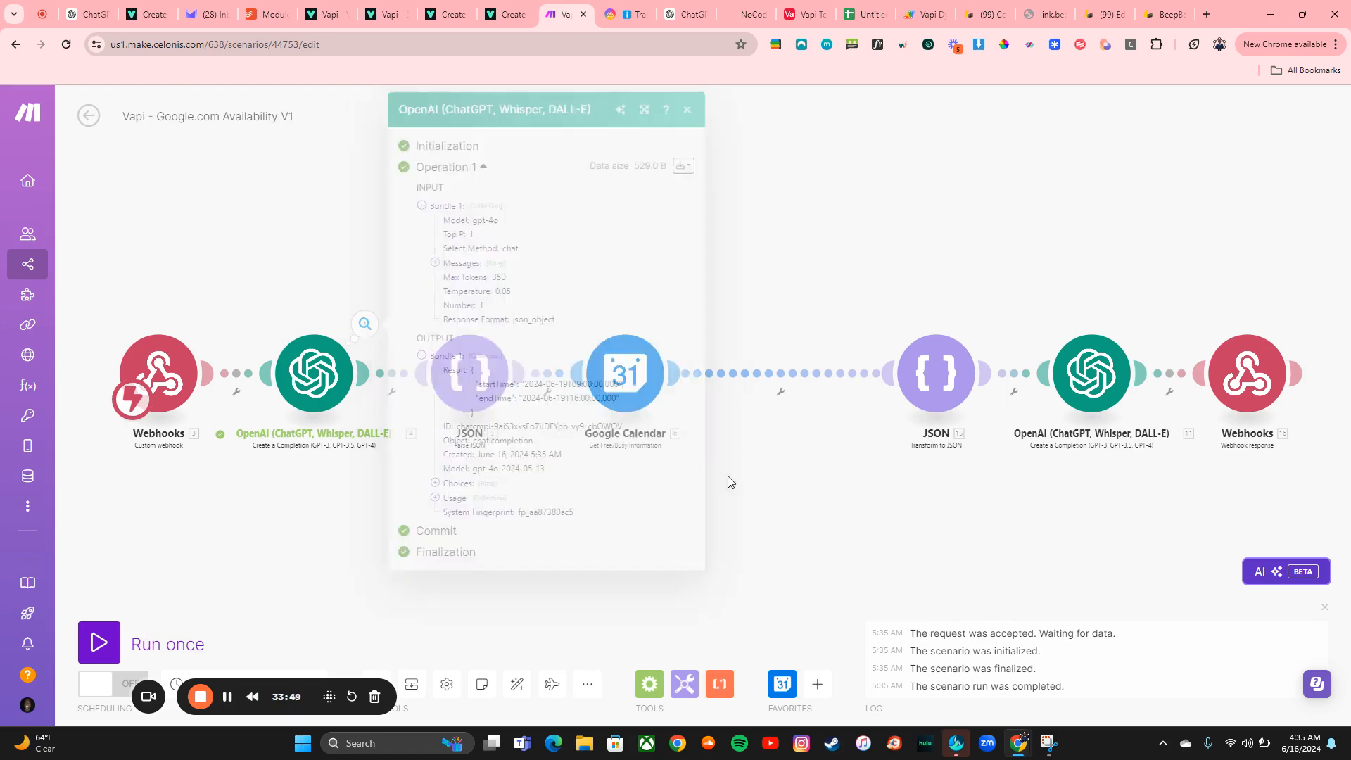
pyautogui.rightClick(484, 389)
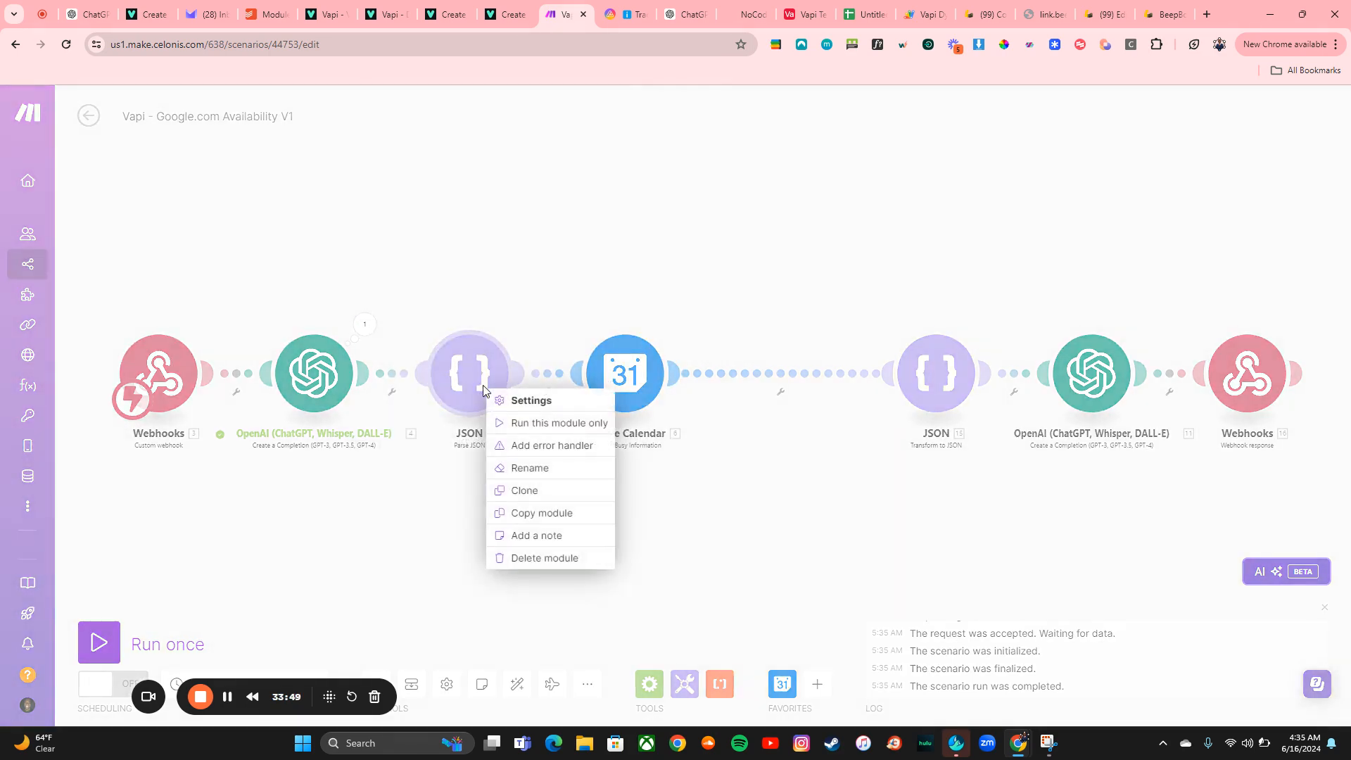
pyautogui.click(546, 423)
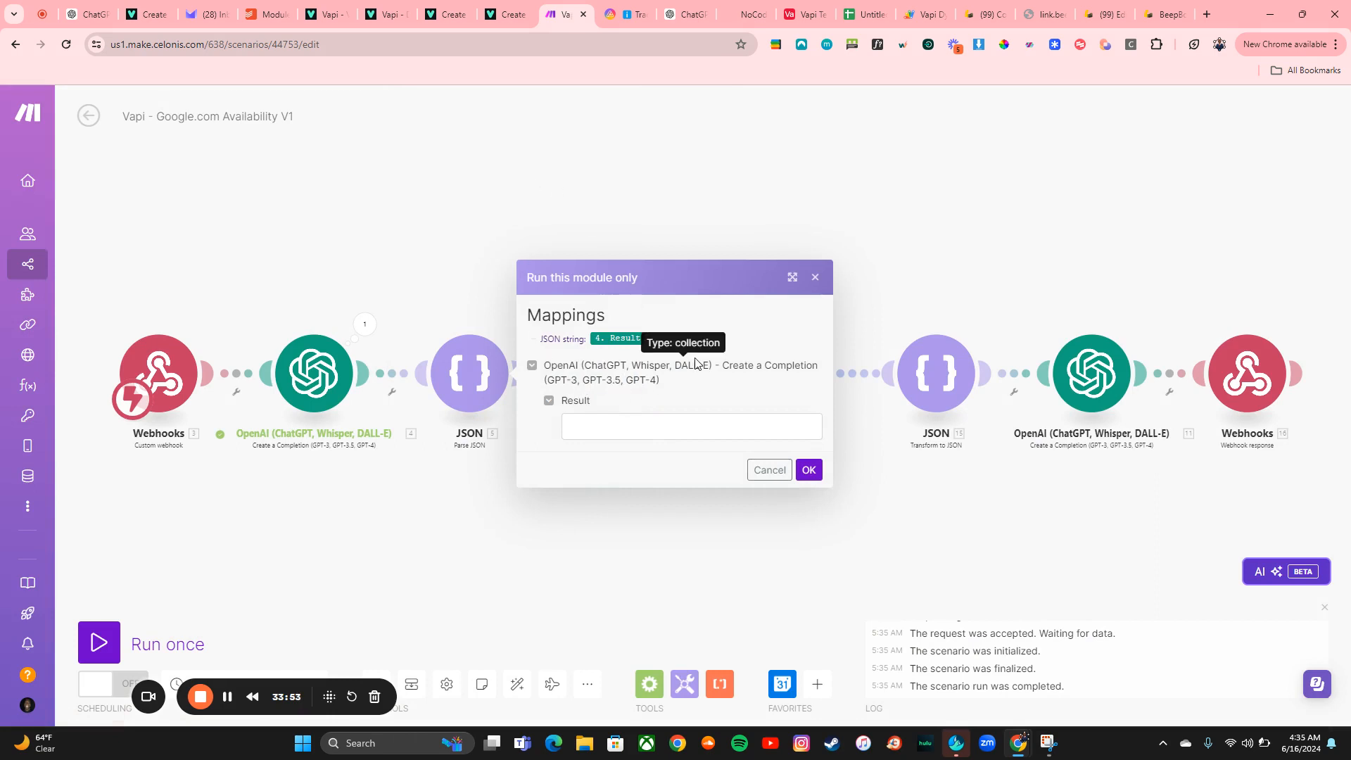
pyautogui.click(365, 325)
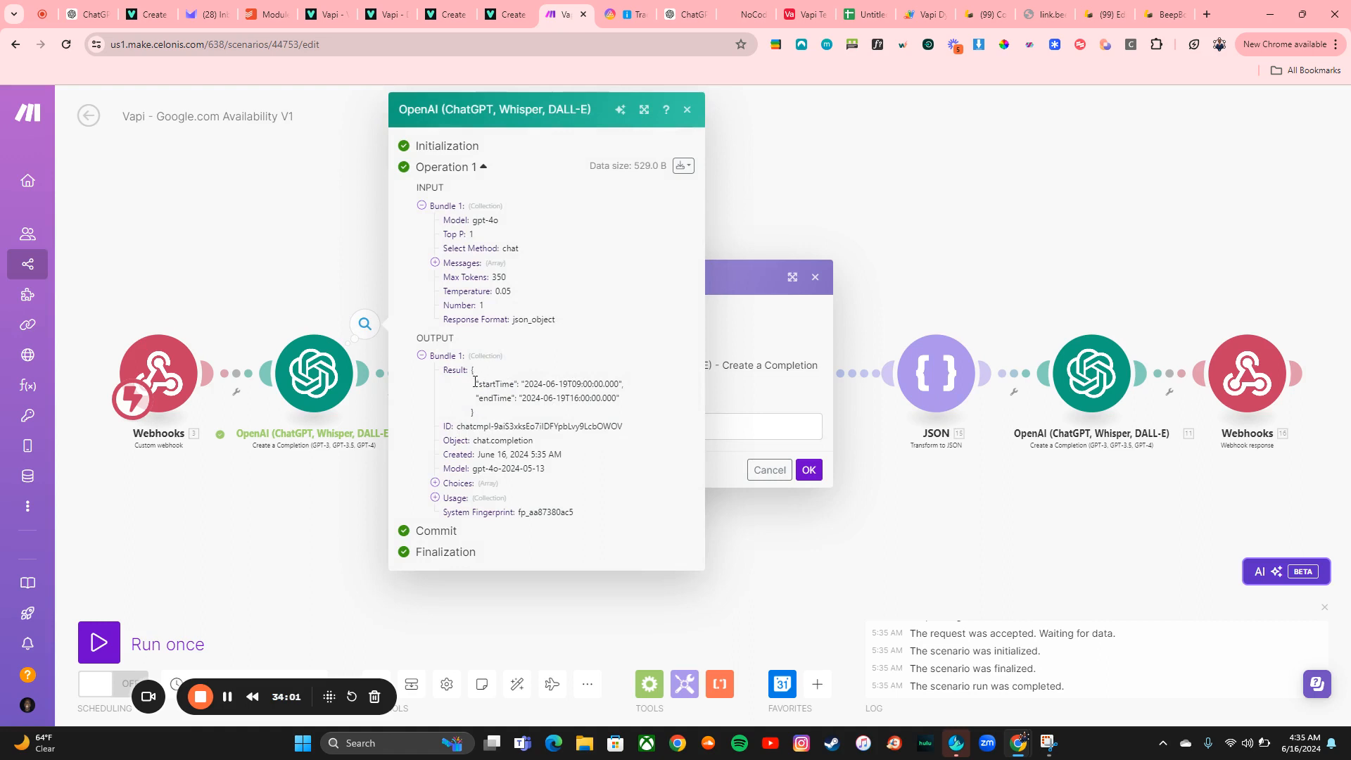
pyautogui.moveTo(475, 382); pyautogui.dragTo(498, 413)
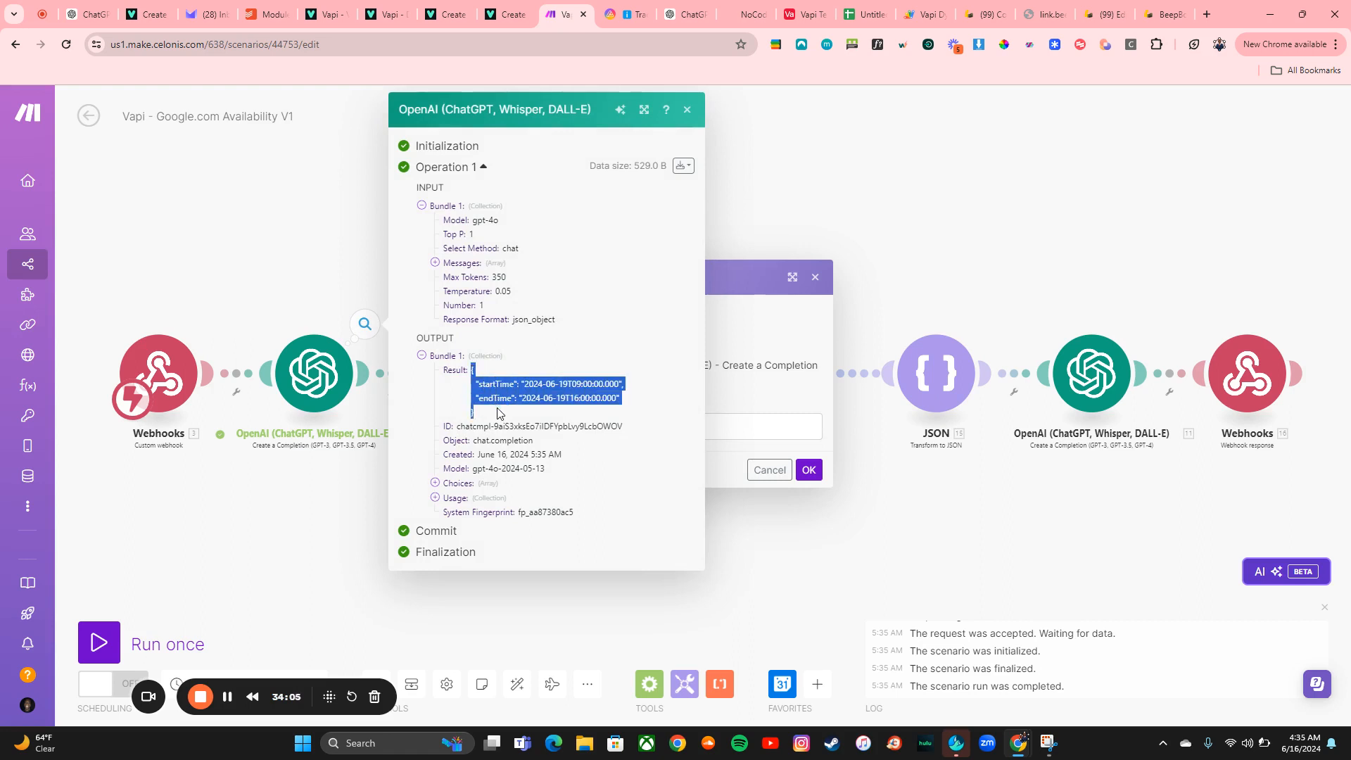
pyautogui.click(730, 421)
pyautogui.hotkey('ctrl', 'v')
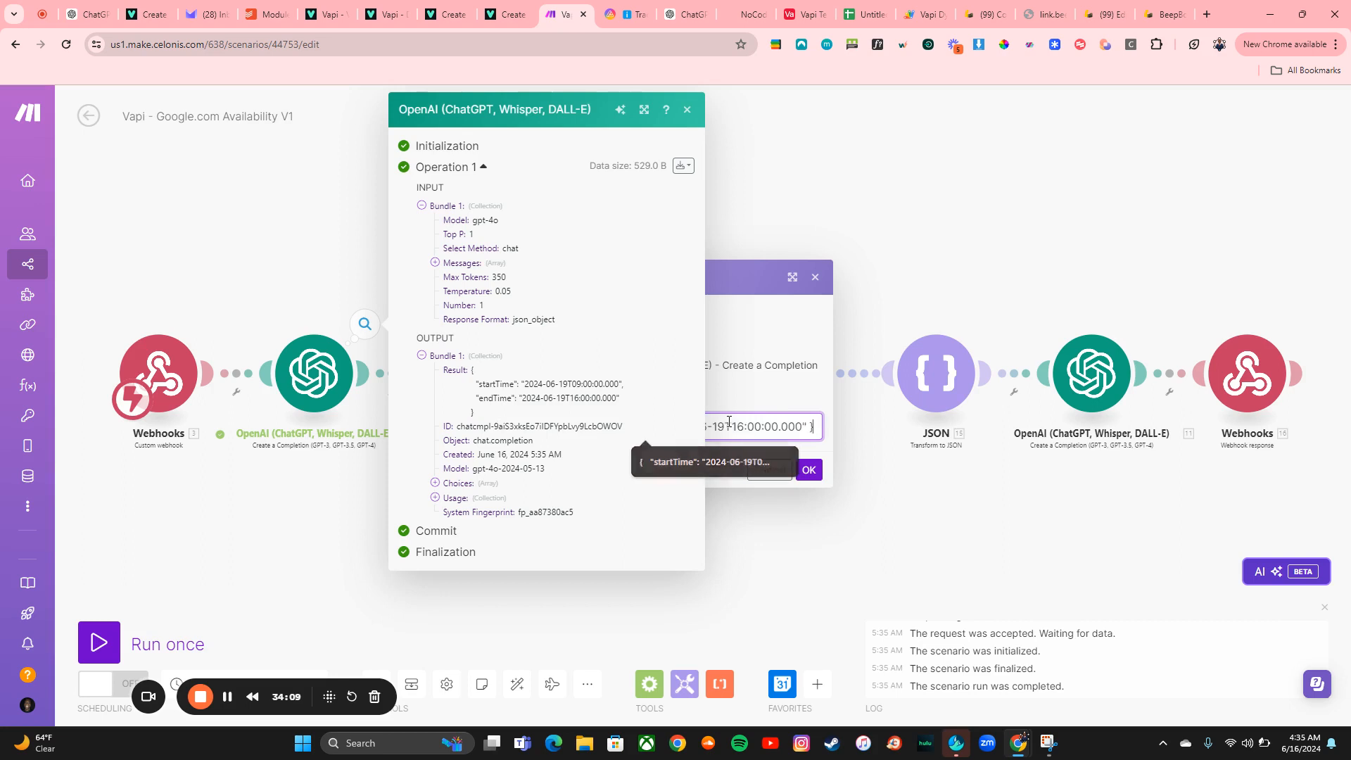
pyautogui.click(757, 585)
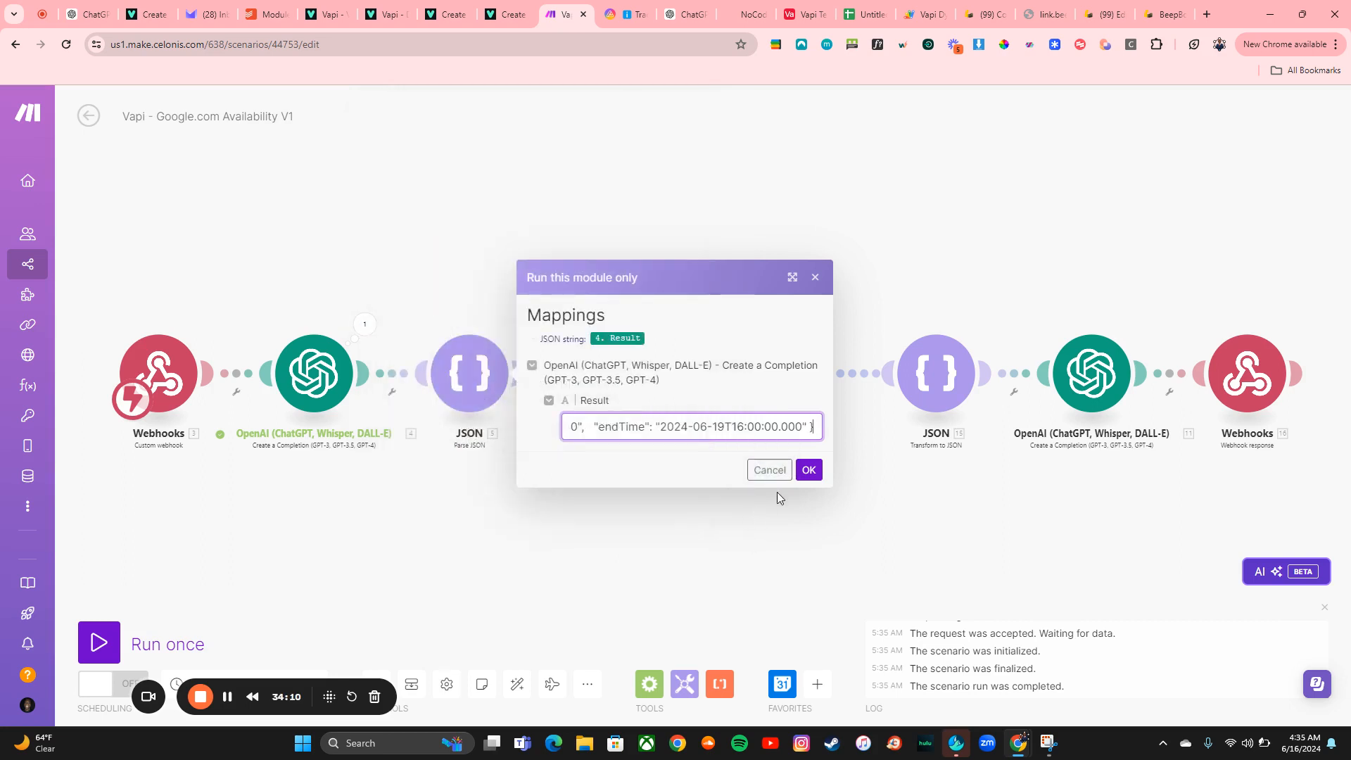
pyautogui.click(809, 469)
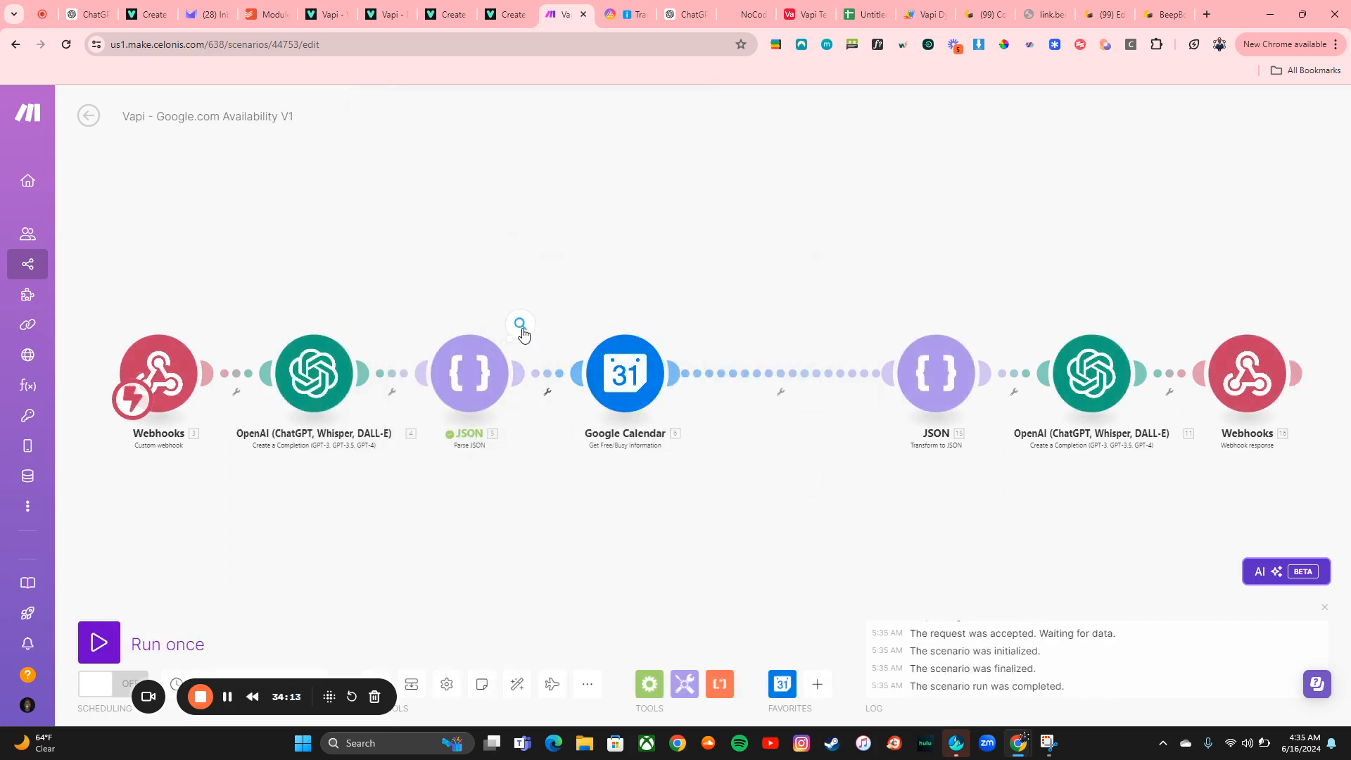
# Inspect the JSON module's output and the Google Calendar module's Minimum Time and Maximum Time mappings
pyautogui.click(522, 328)
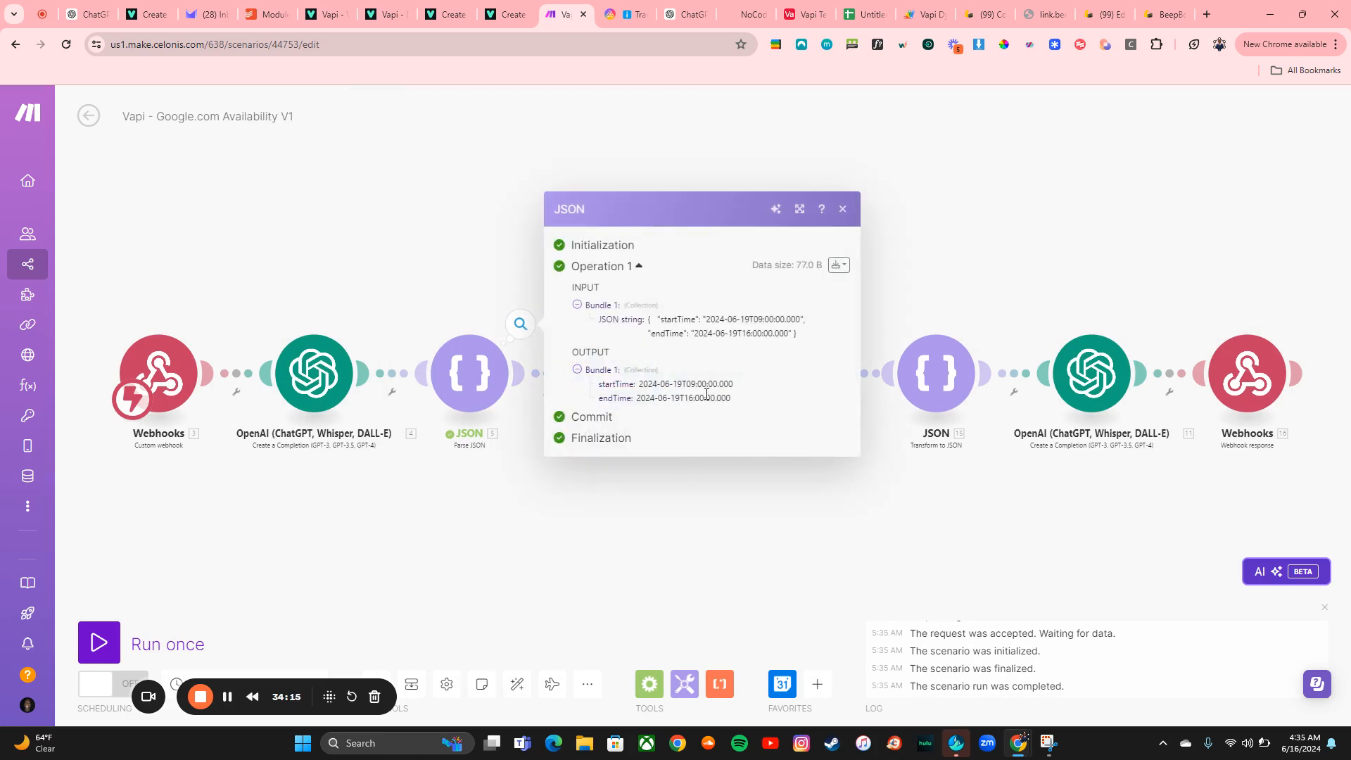
pyautogui.click(569, 562)
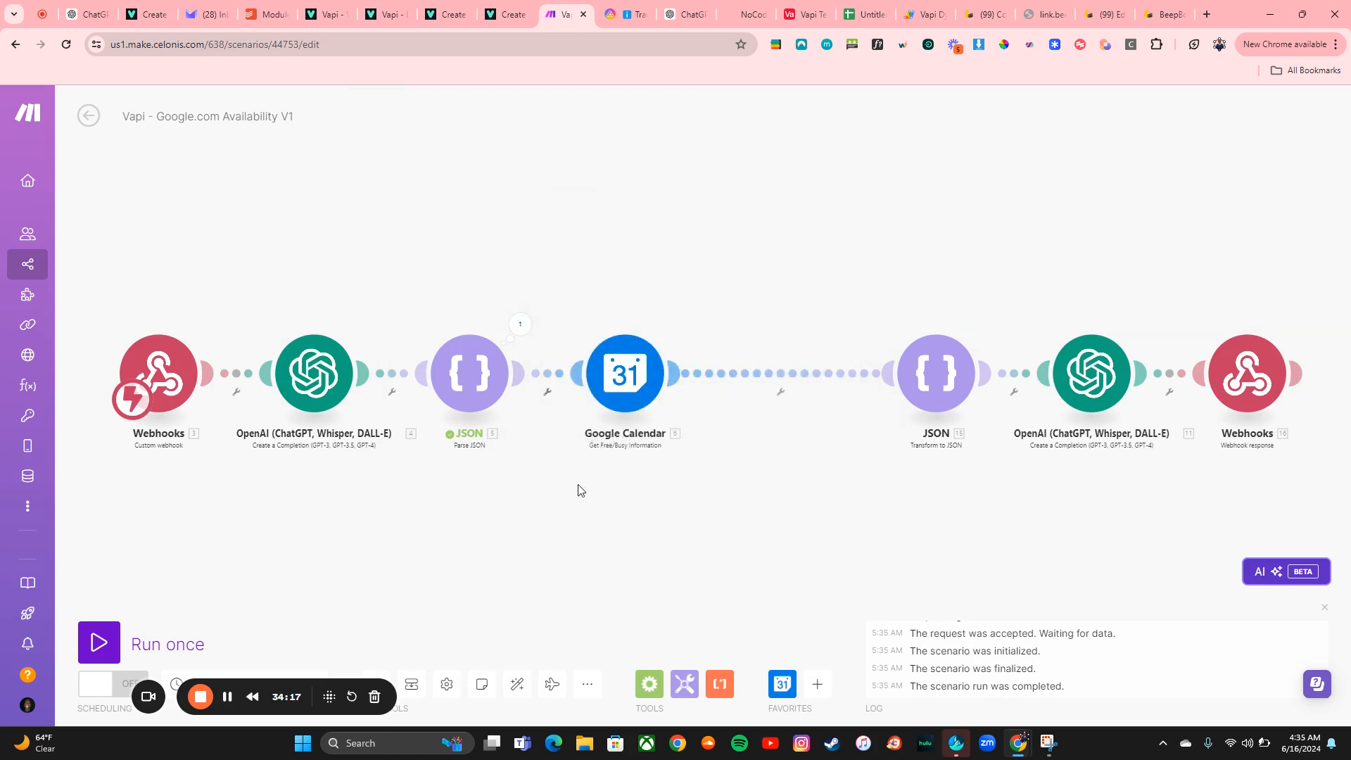
pyautogui.click(624, 394)
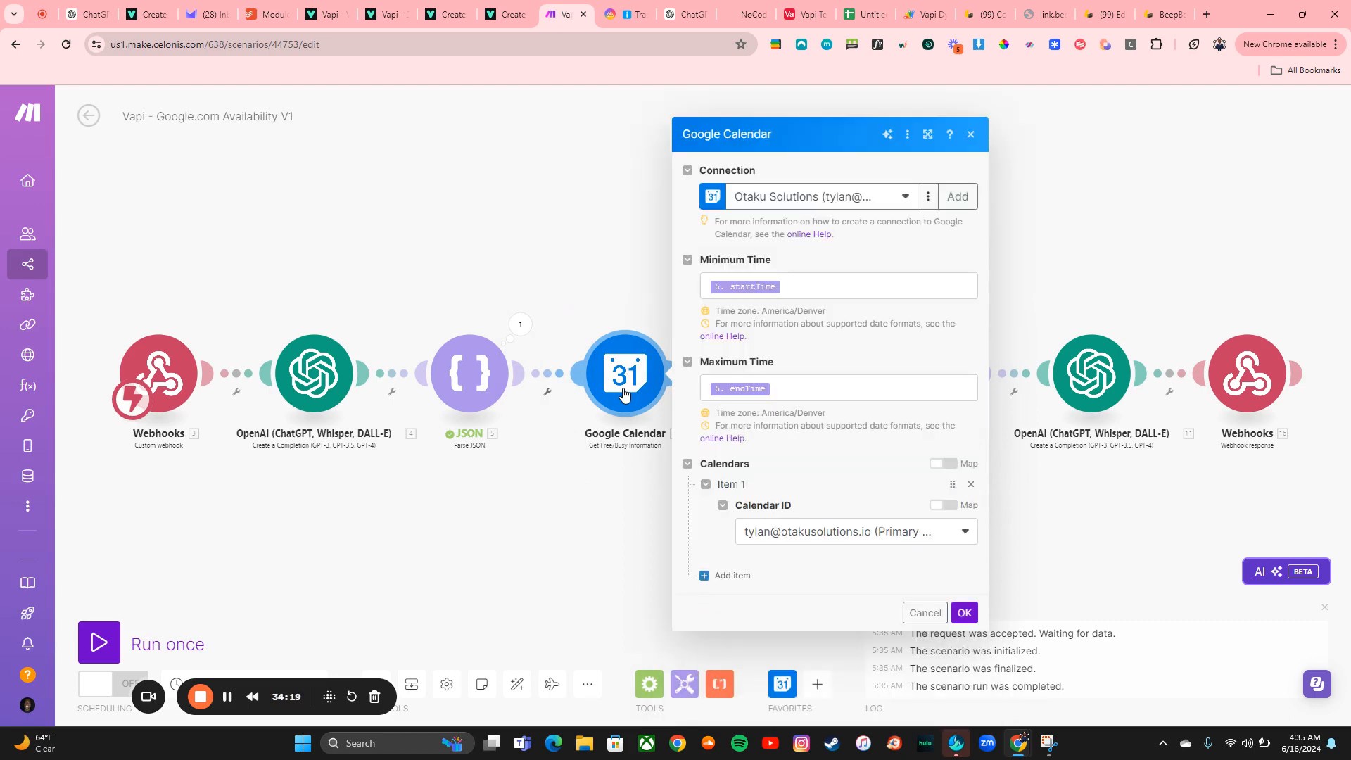
pyautogui.rightClick(625, 396)
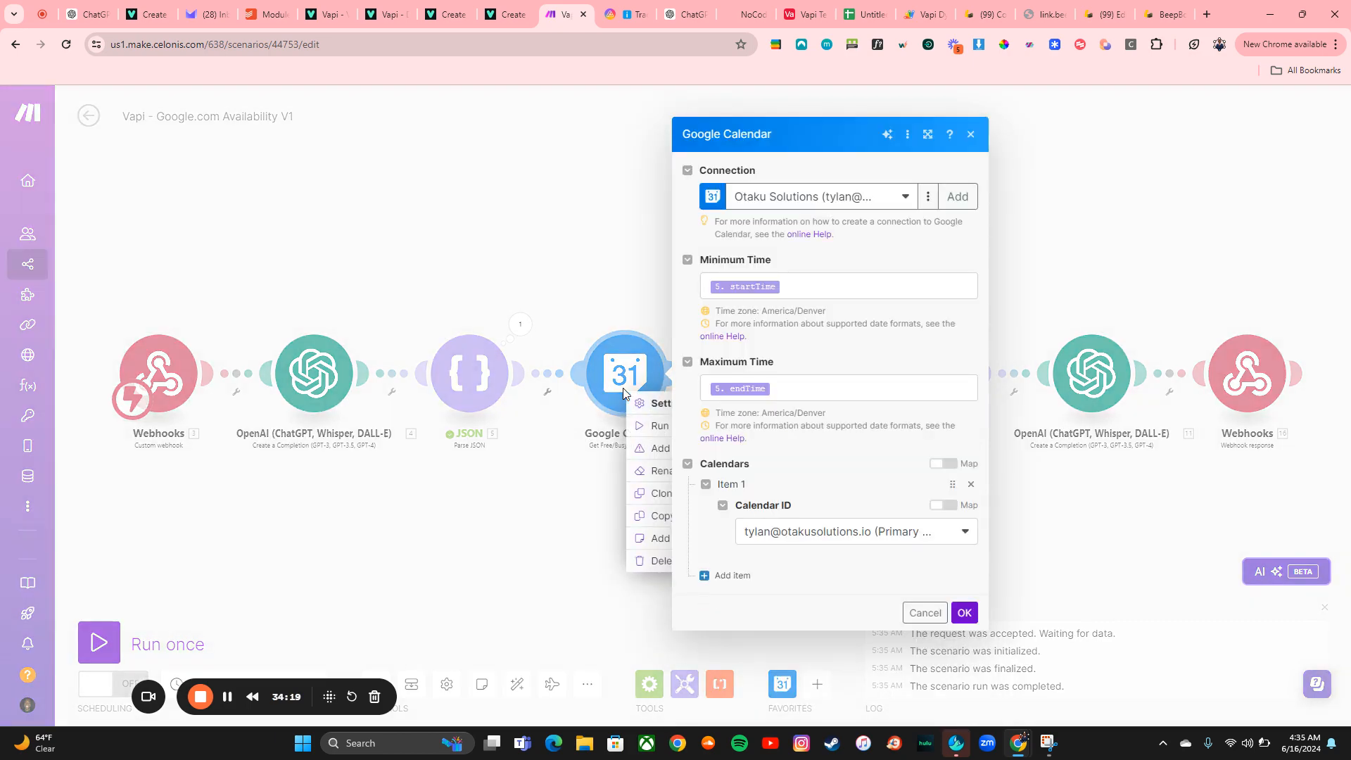
pyautogui.click(804, 282)
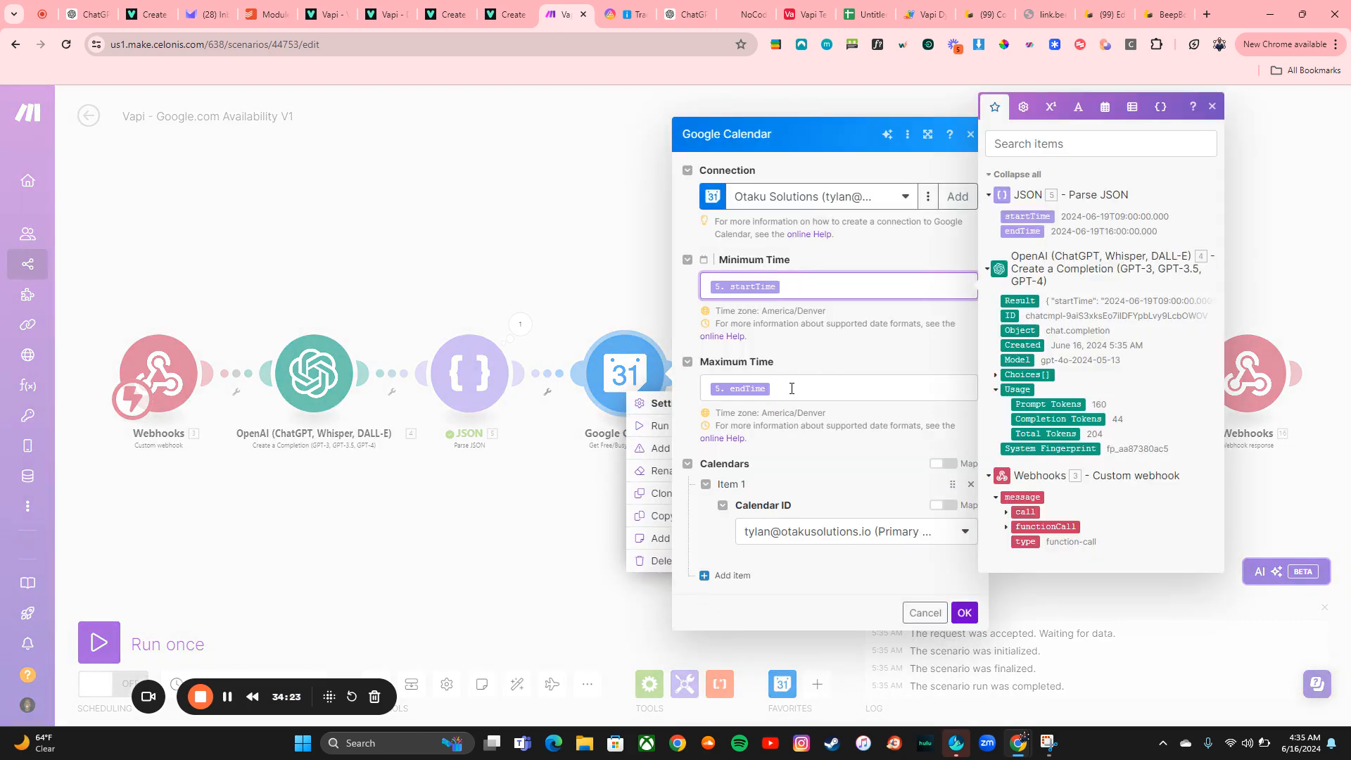
pyautogui.click(793, 389)
pyautogui.click(964, 613)
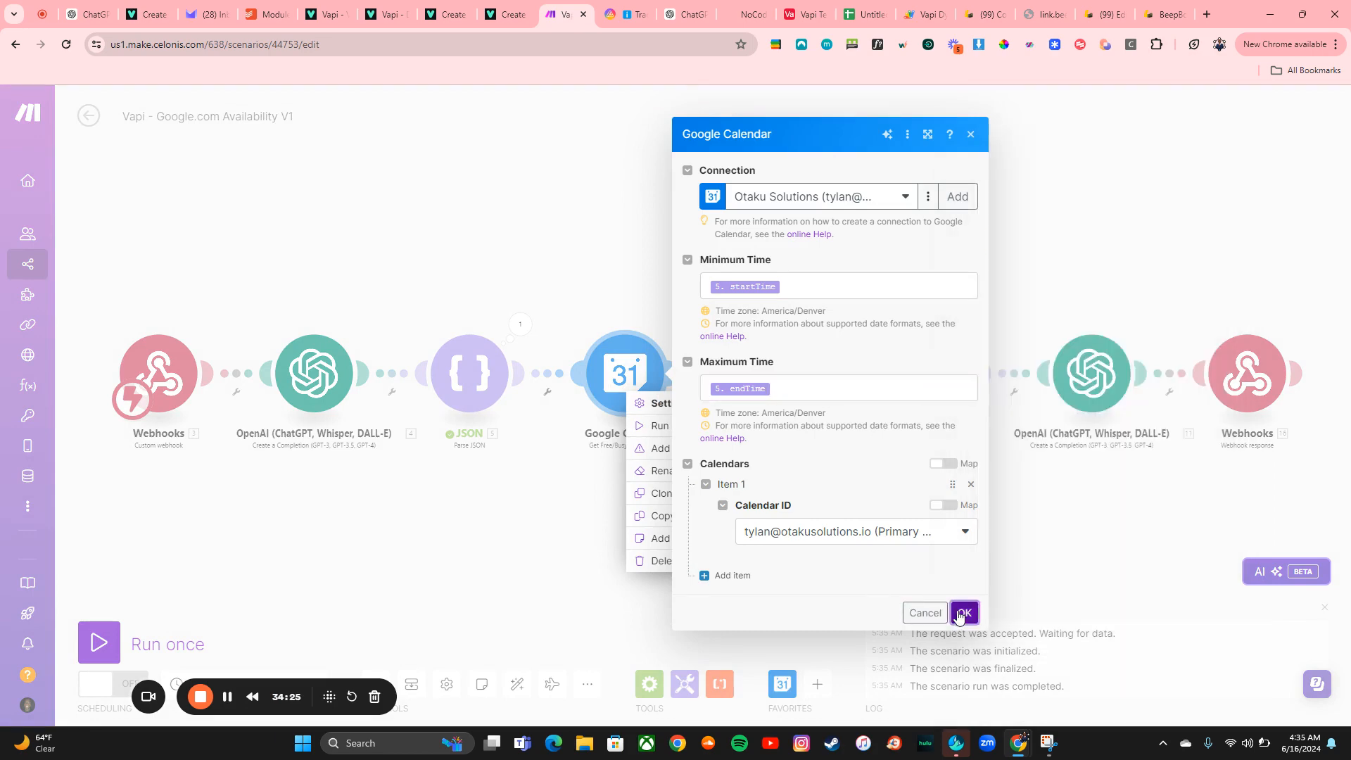
# Try to run the Google Calendar module only, pasting the startTime and endTime lines from the JSON input
pyautogui.rightClick(627, 348)
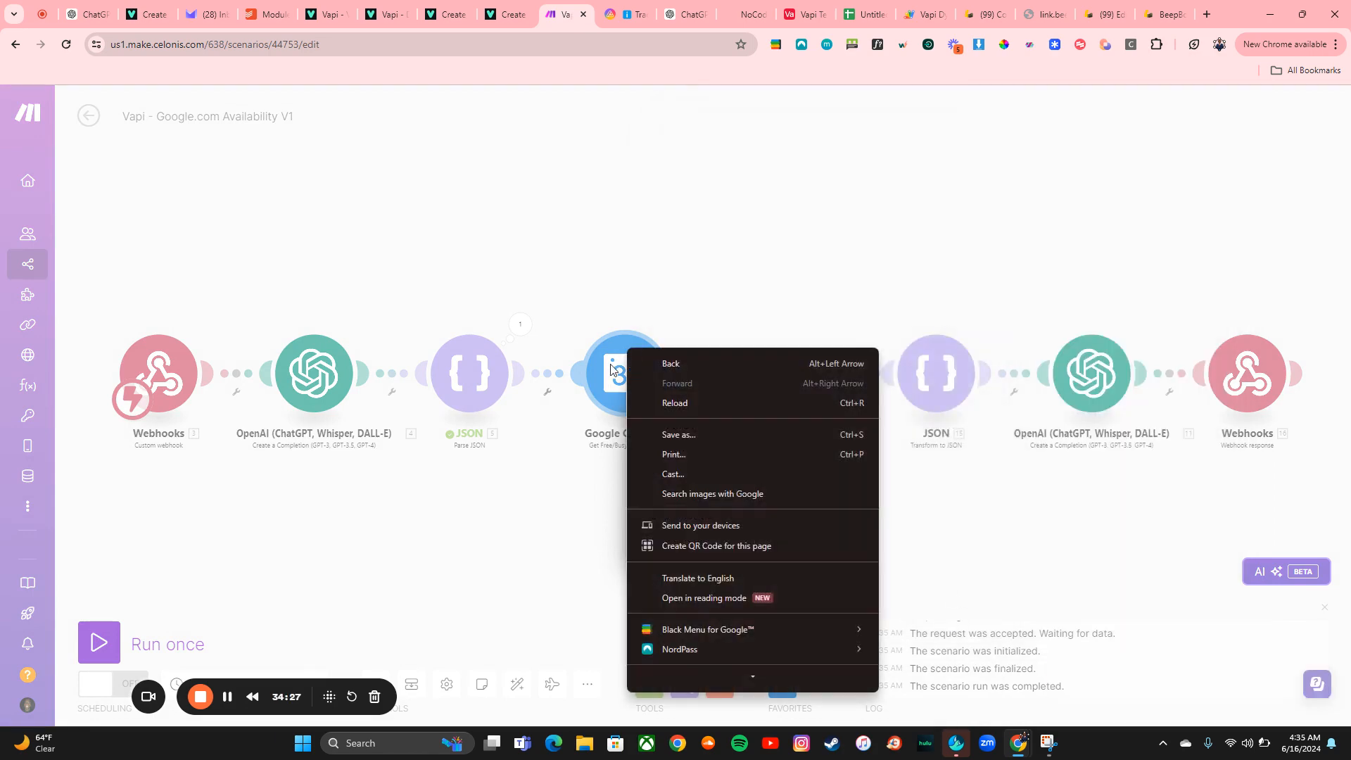
pyautogui.click(610, 365)
pyautogui.rightClick(619, 387)
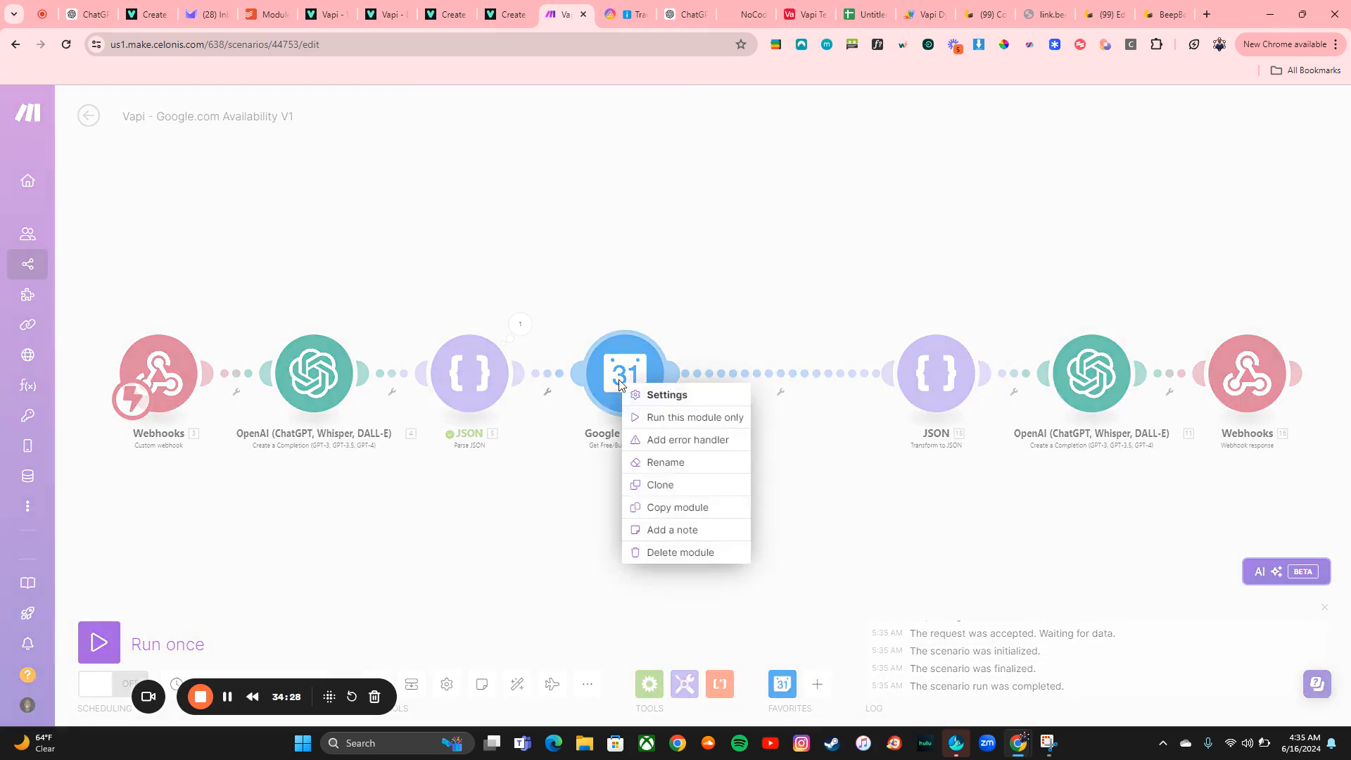
pyautogui.click(684, 418)
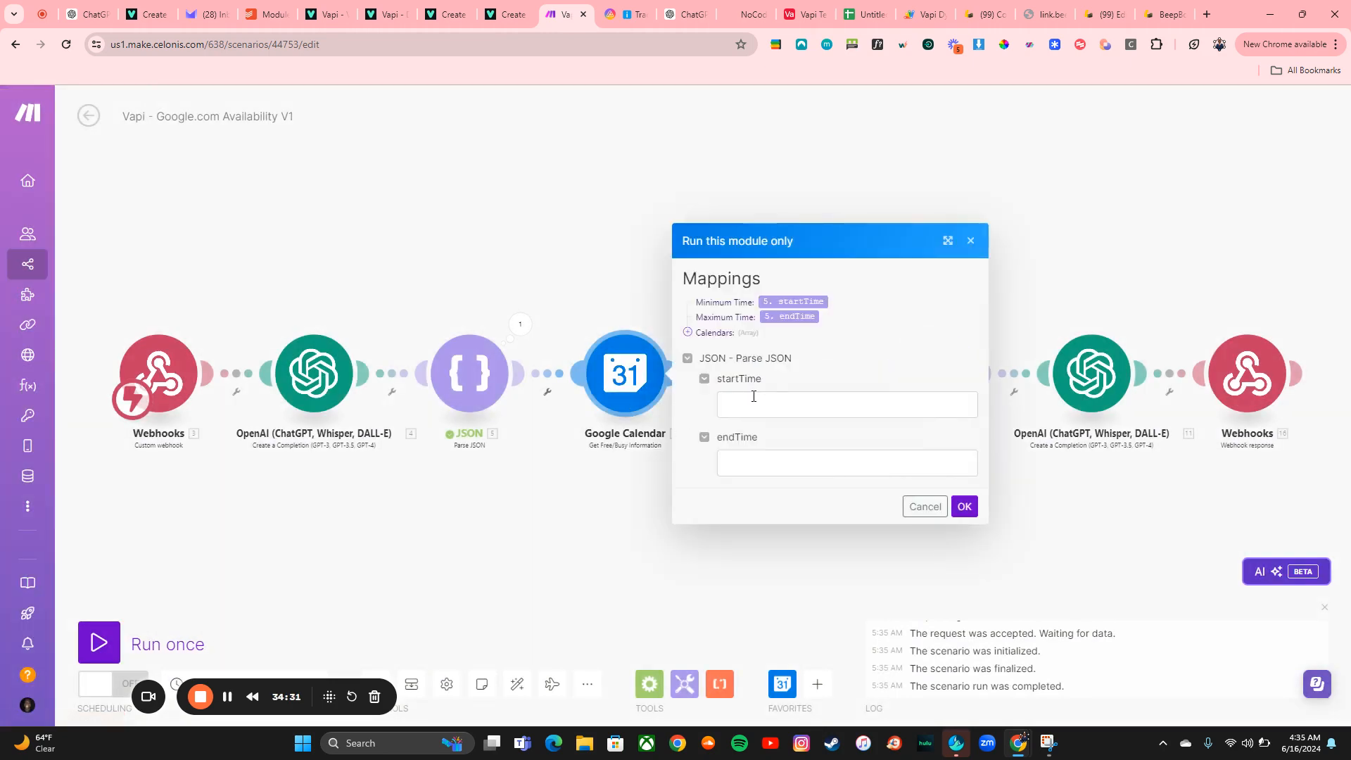
pyautogui.click(754, 397)
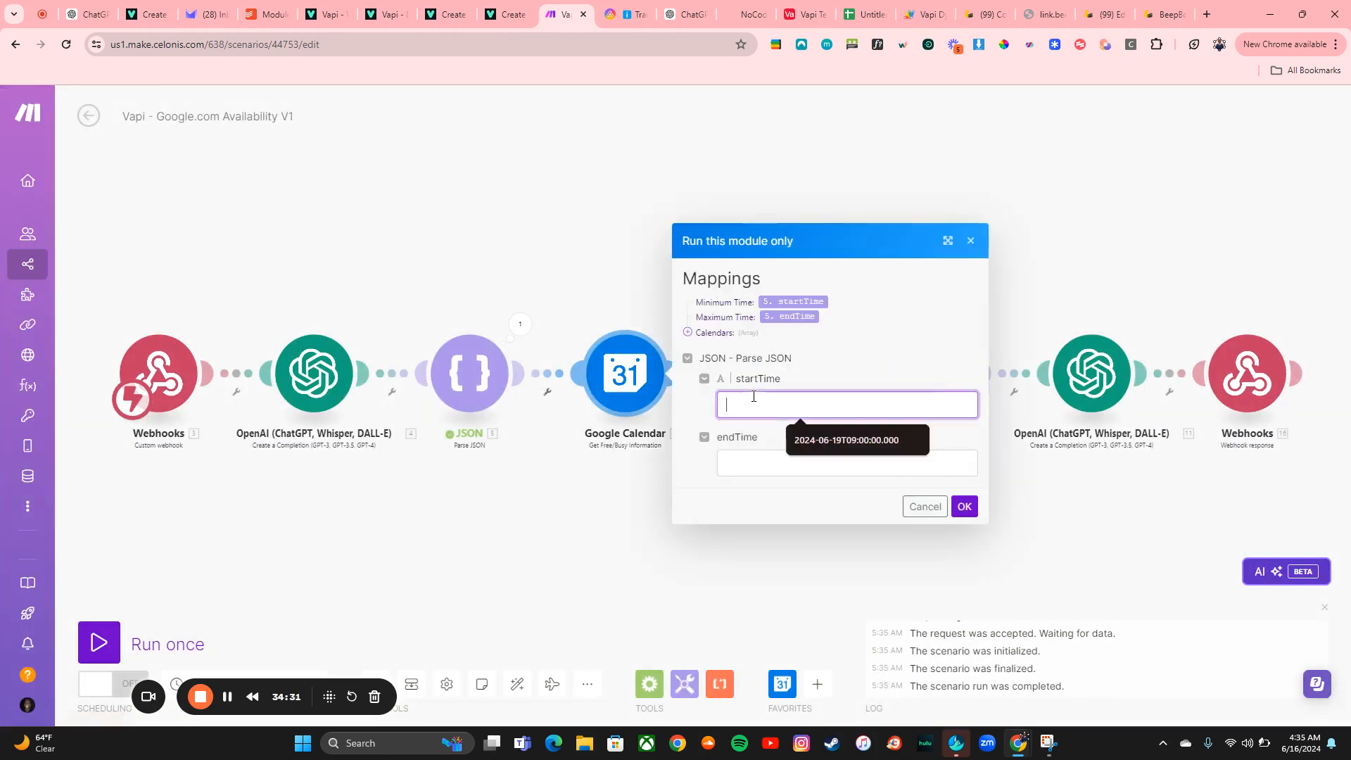
pyautogui.click(521, 325)
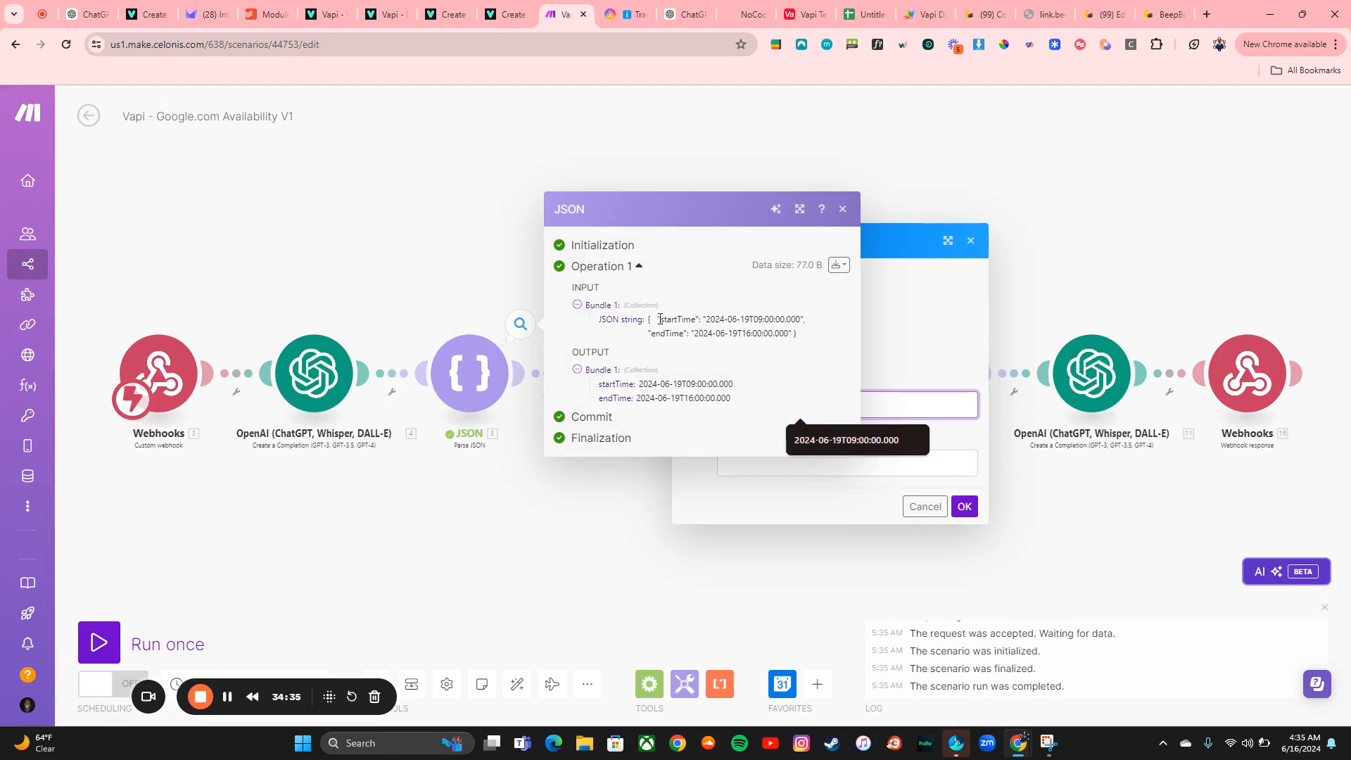
pyautogui.moveTo(660, 319); pyautogui.dragTo(826, 322)
pyautogui.hotkey('ctrl', 'c')
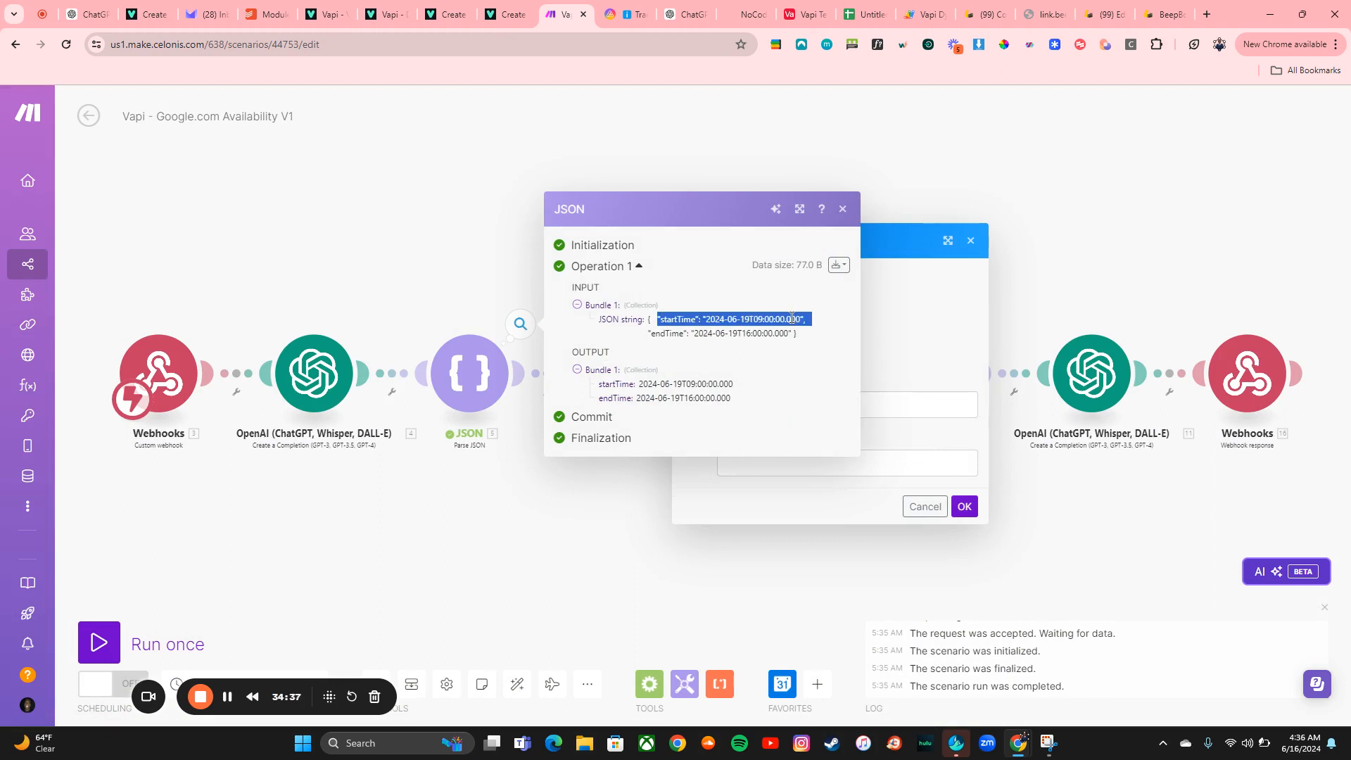
pyautogui.click(929, 414)
pyautogui.hotkey('ctrl', 'v')
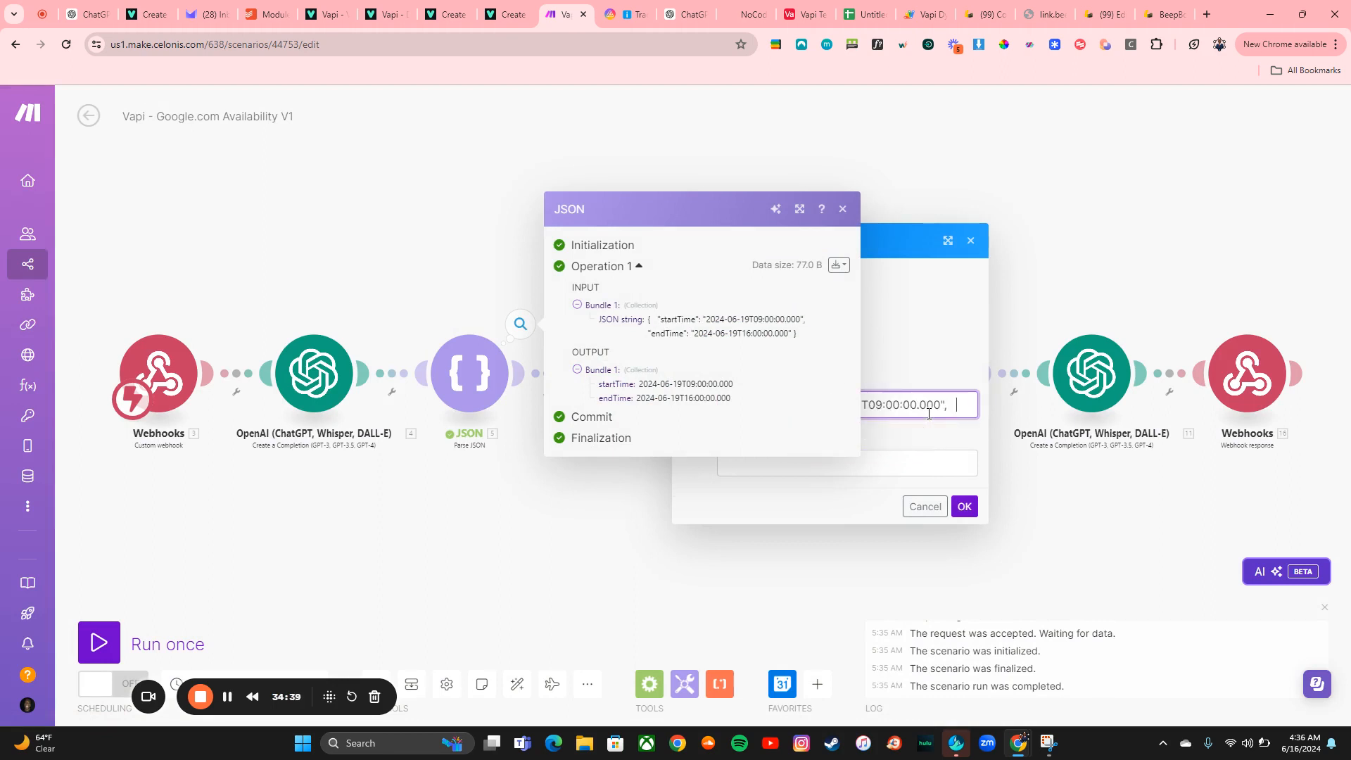
pyautogui.moveTo(655, 334); pyautogui.dragTo(774, 330)
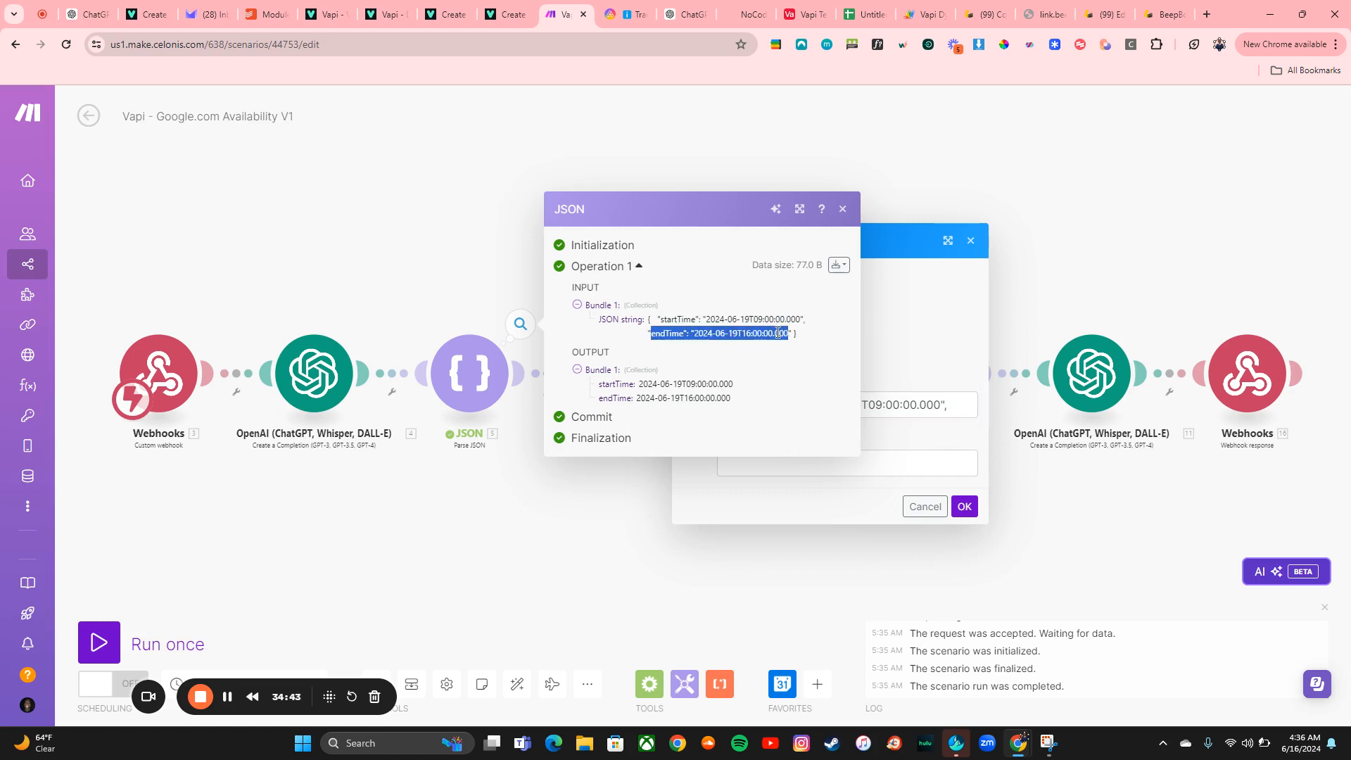
pyautogui.click(895, 460)
pyautogui.write('"endTime": "2024-06-19T16:00:00.000')
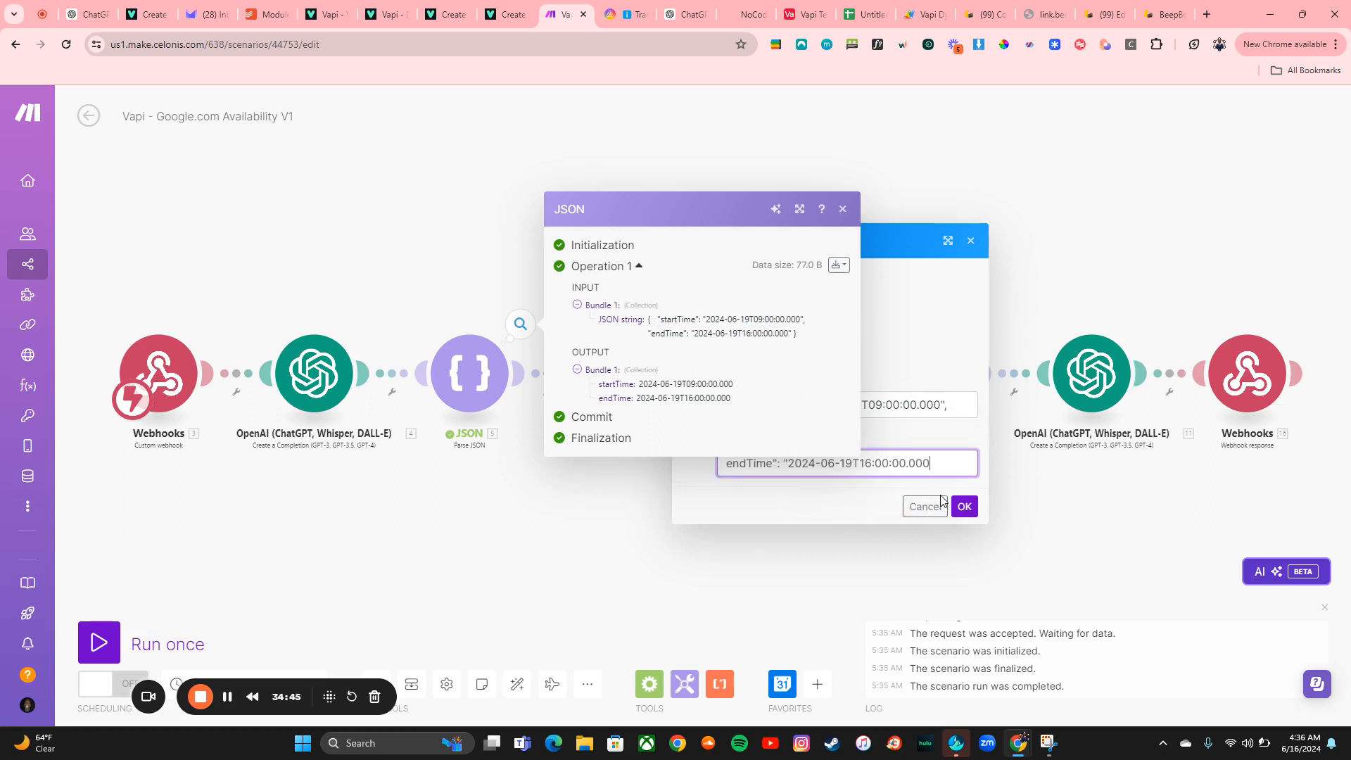
pyautogui.click(964, 507)
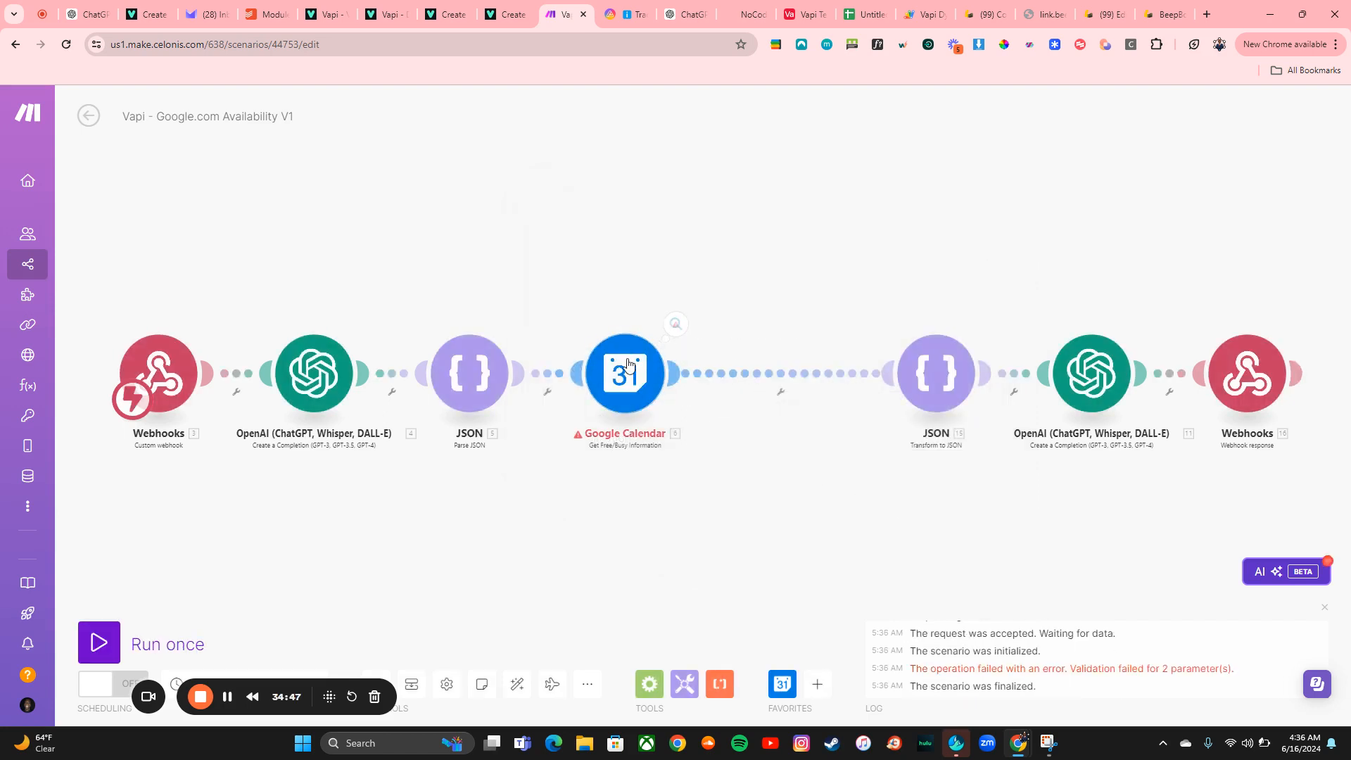
pyautogui.click(629, 365)
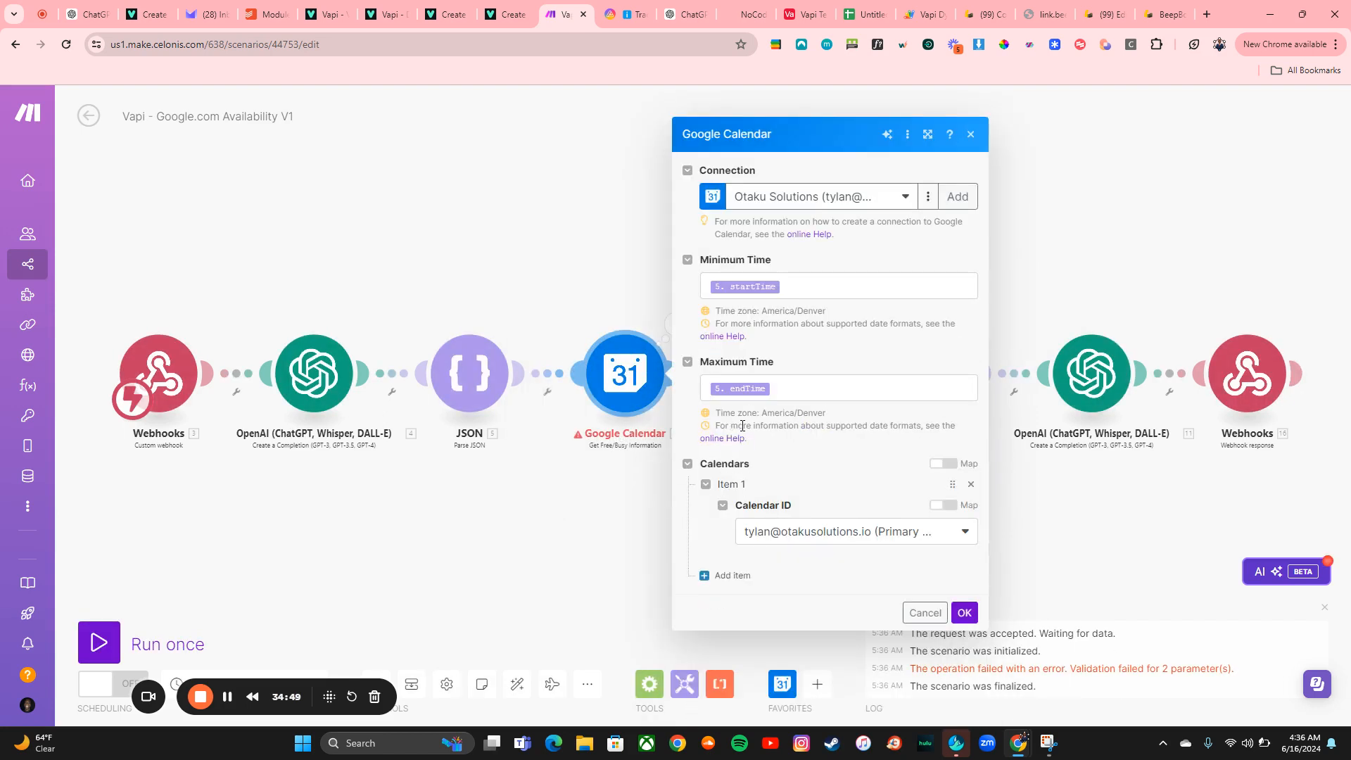
pyautogui.click(964, 612)
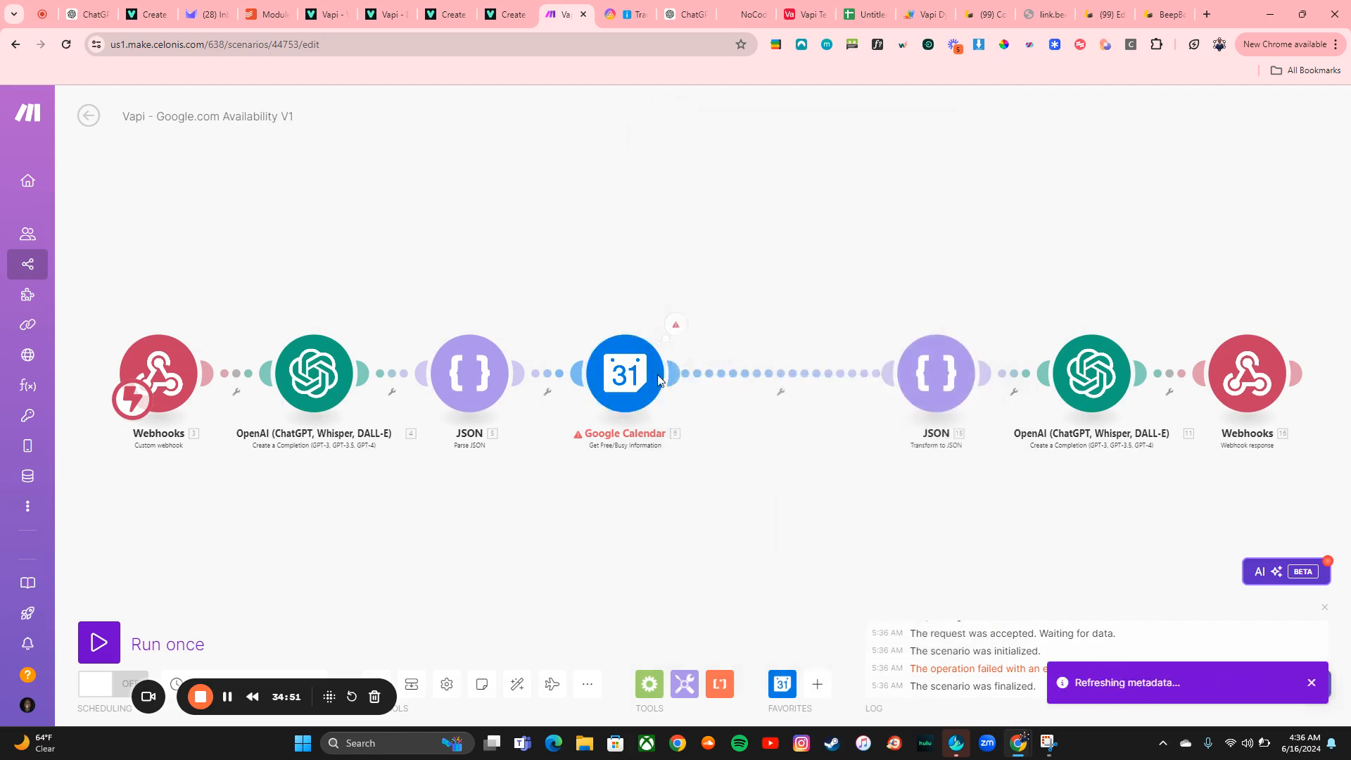
pyautogui.rightClick(656, 378)
pyautogui.click(712, 411)
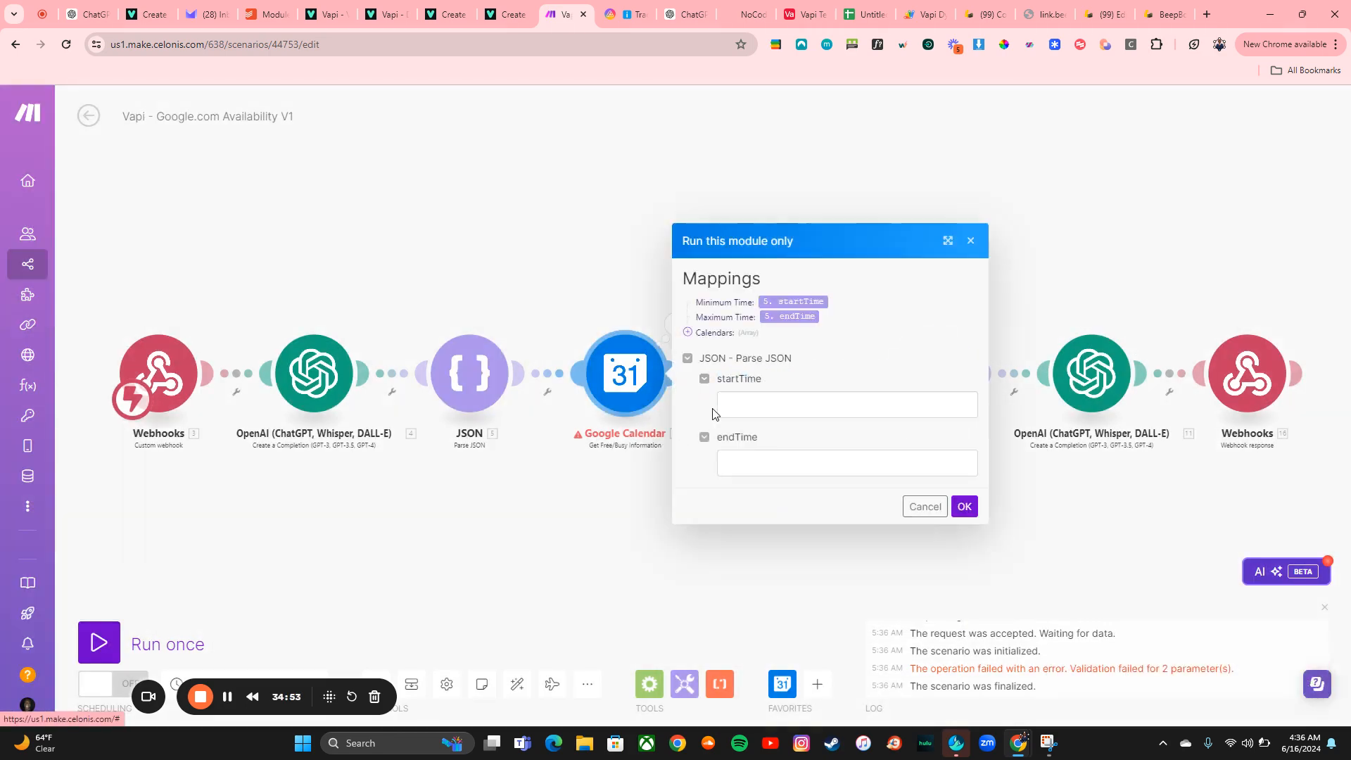
pyautogui.click(737, 406)
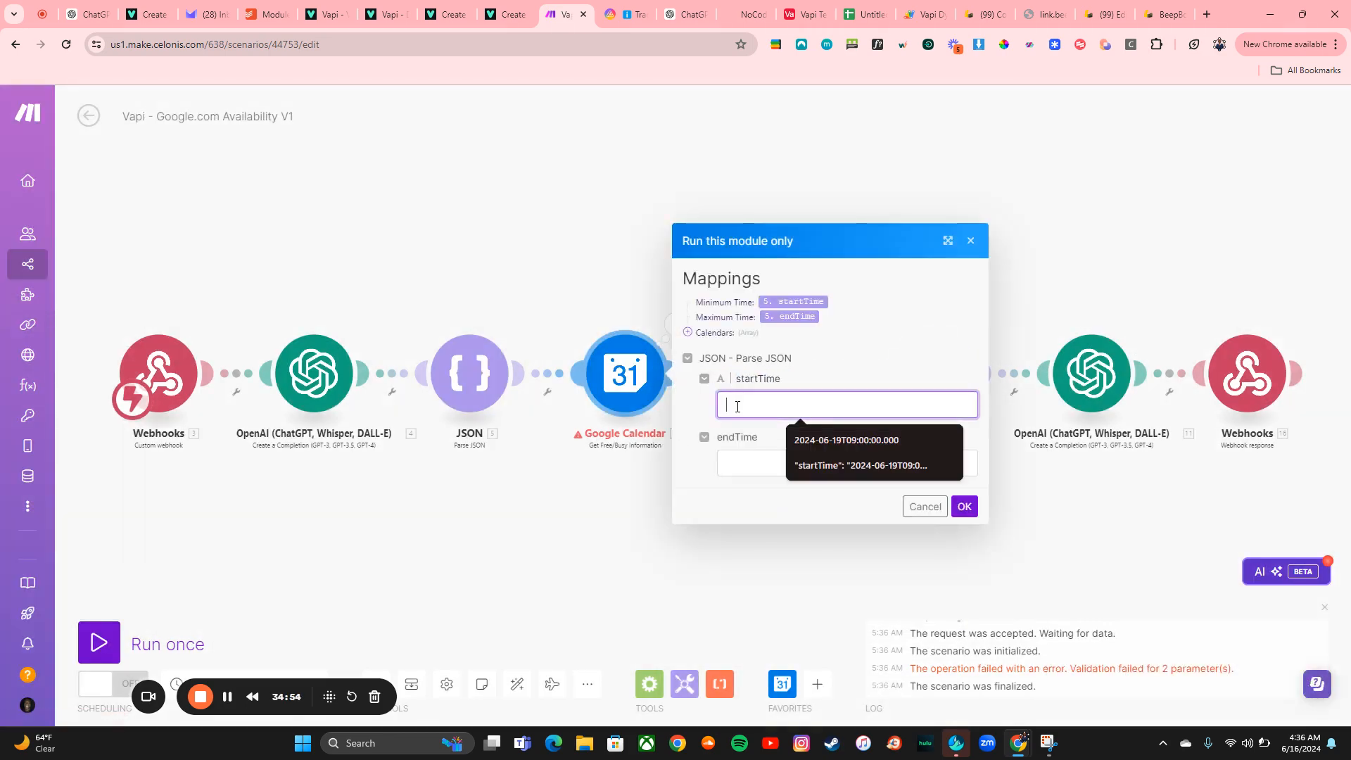
pyautogui.click(504, 370)
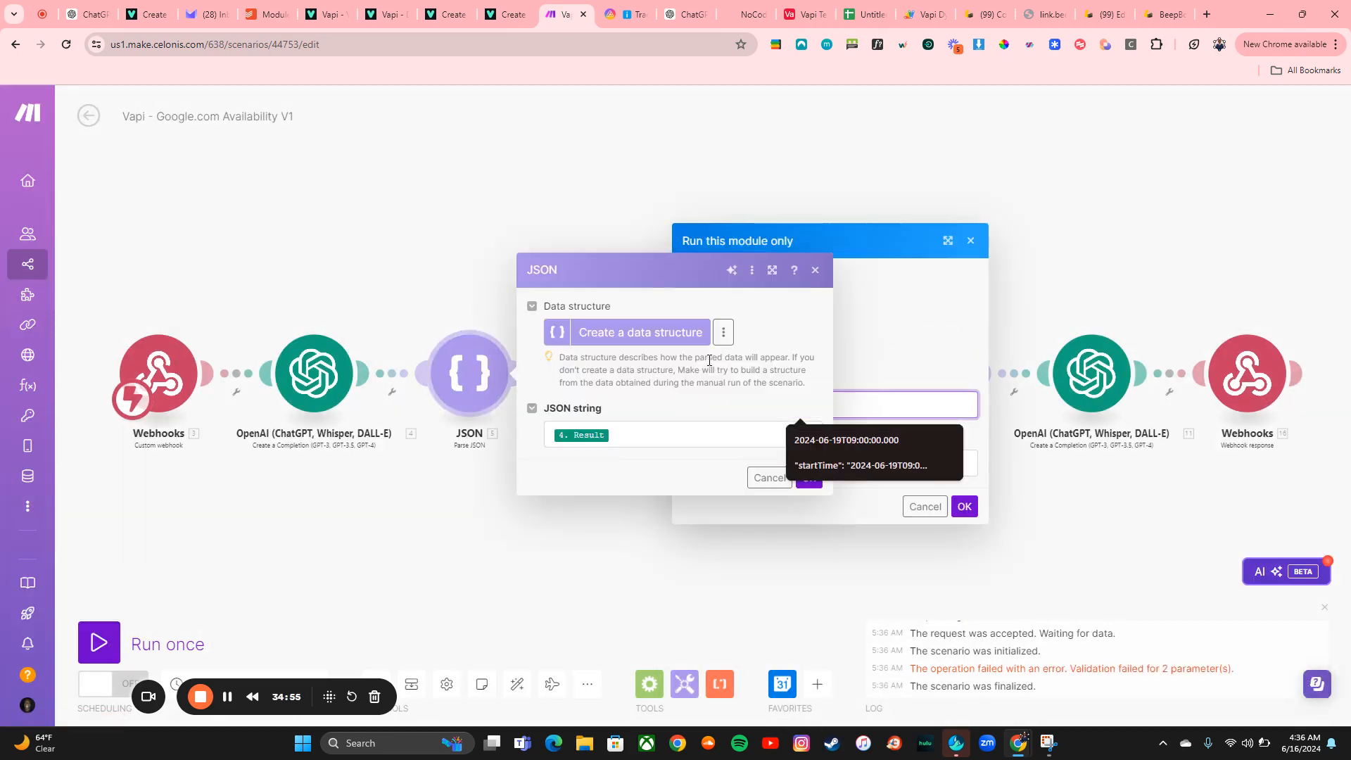
pyautogui.click(815, 271)
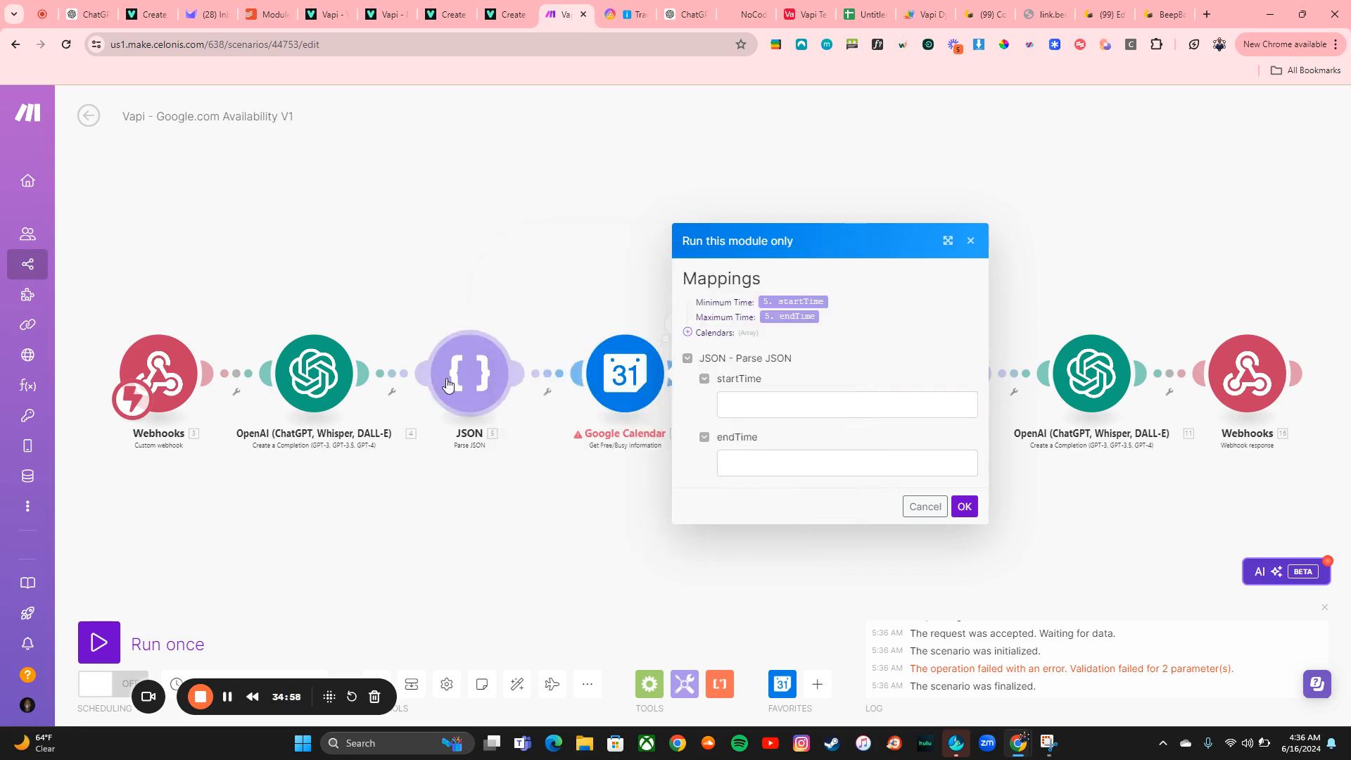
pyautogui.rightClick(496, 374)
pyautogui.click(550, 417)
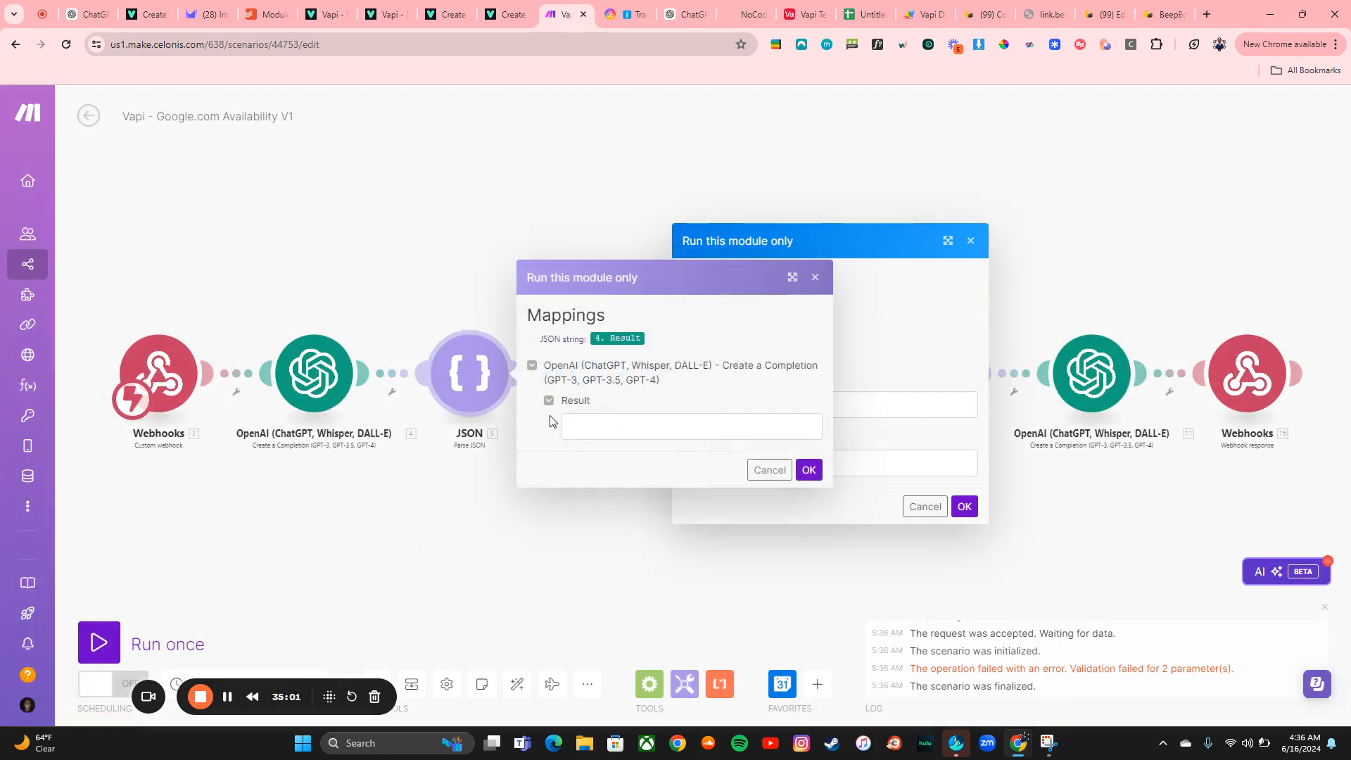
pyautogui.click(594, 425)
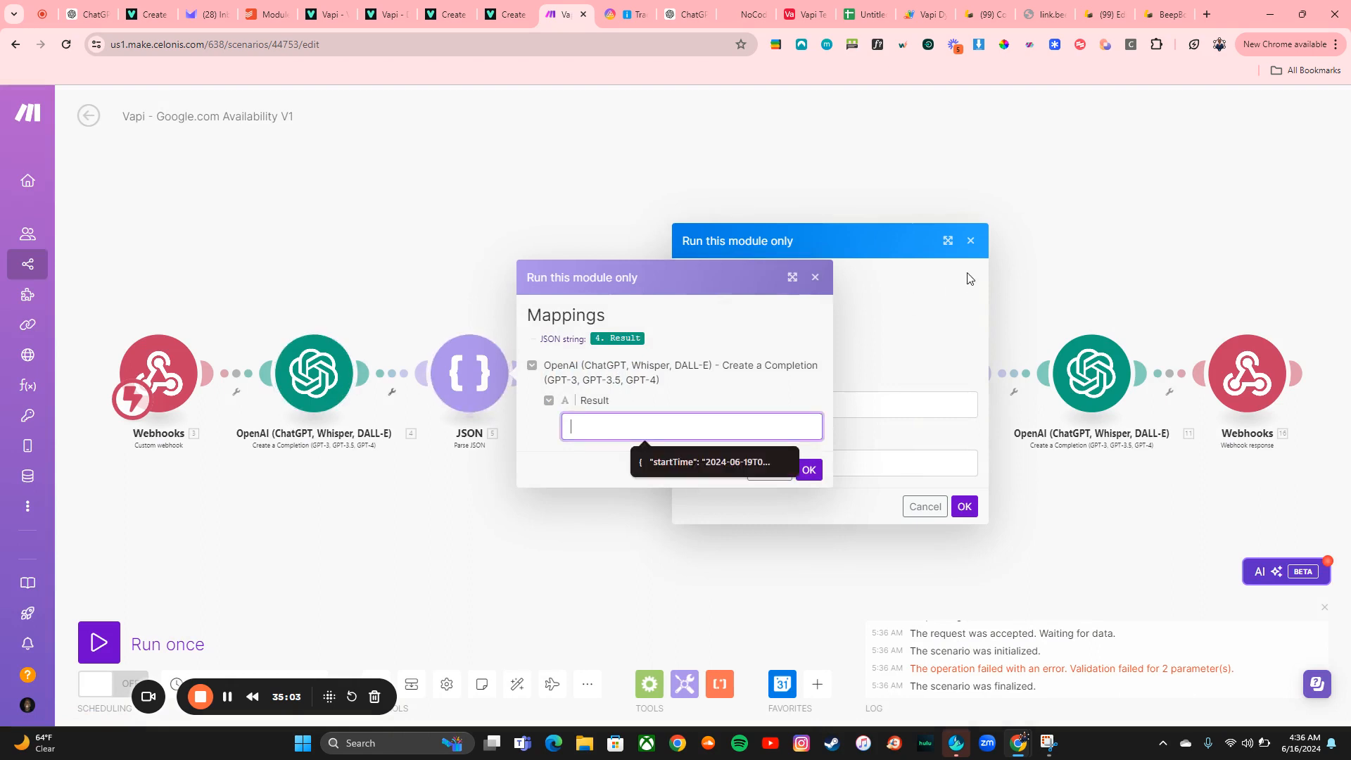
pyautogui.click(971, 241)
pyautogui.click(815, 278)
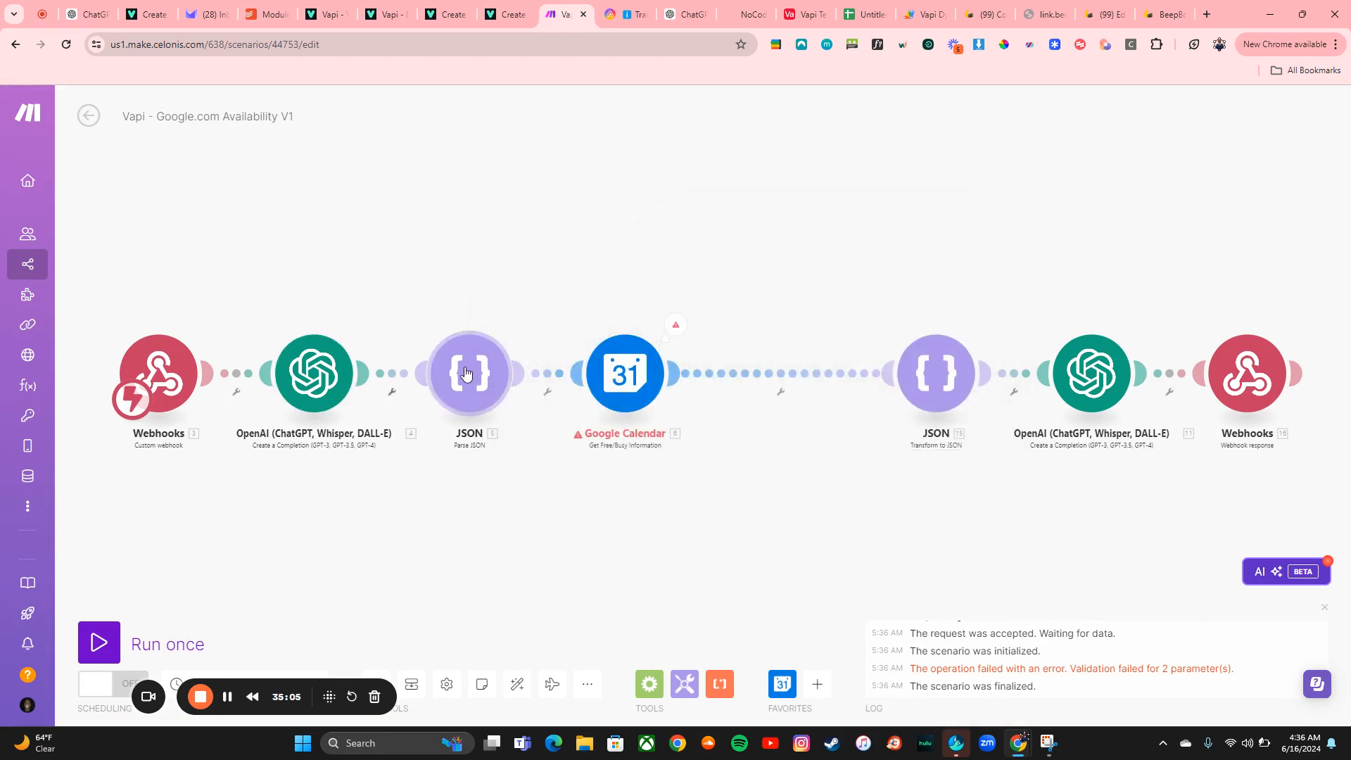
pyautogui.rightClick(472, 372)
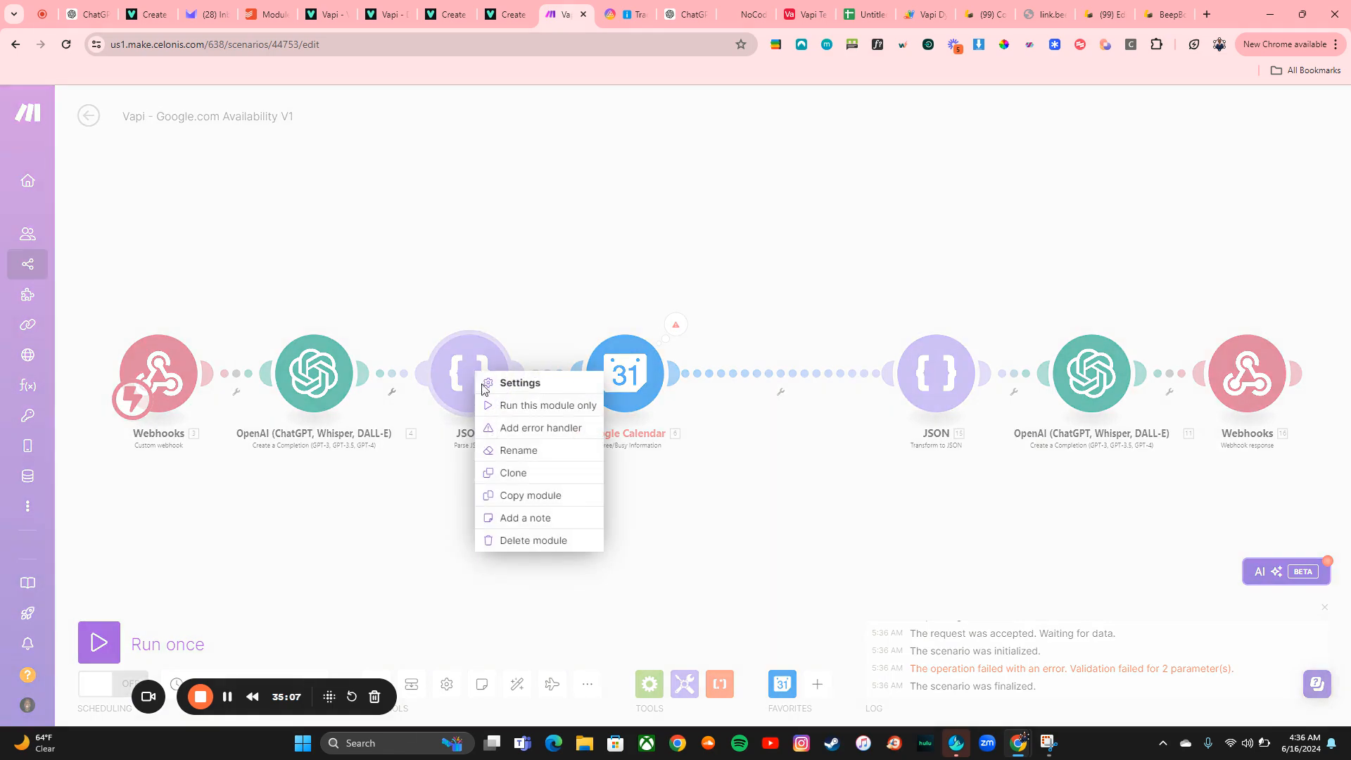
pyautogui.click(538, 406)
pyautogui.click(579, 430)
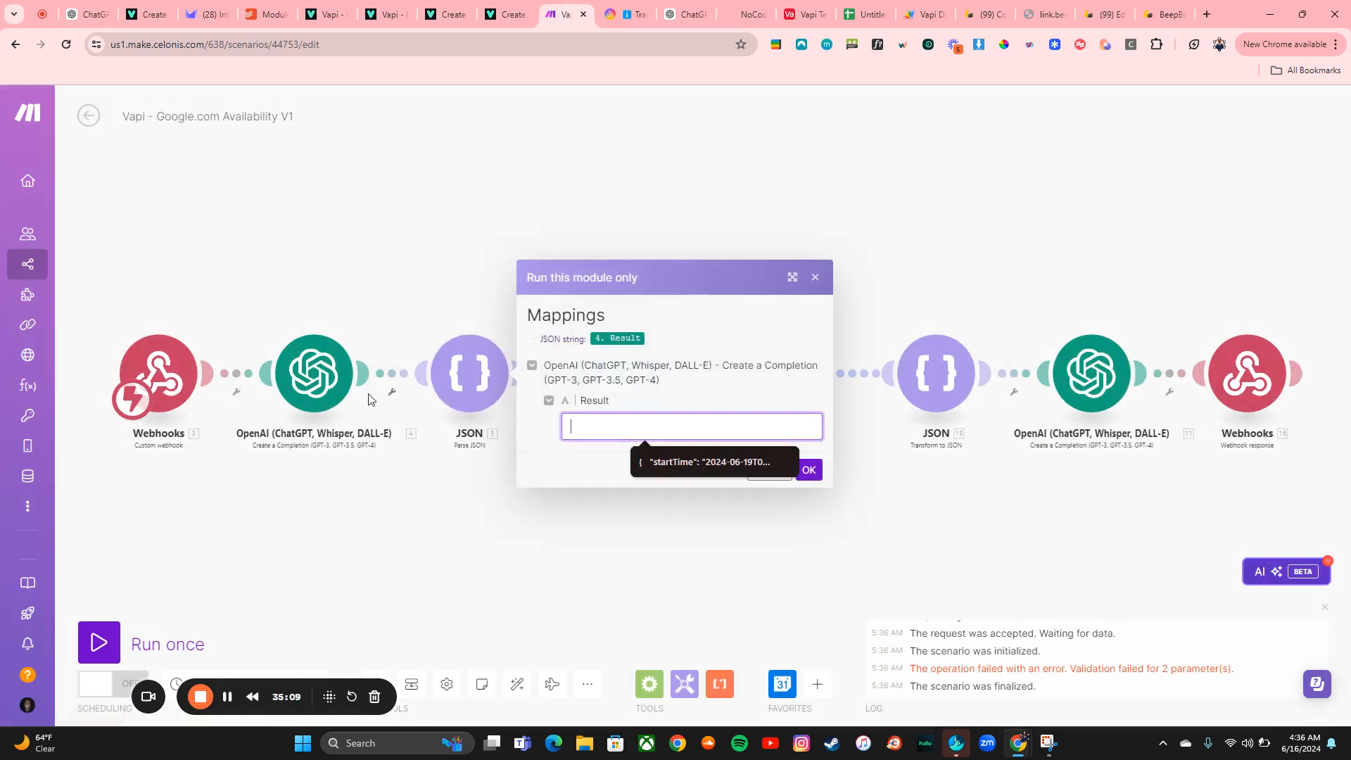
pyautogui.click(314, 373)
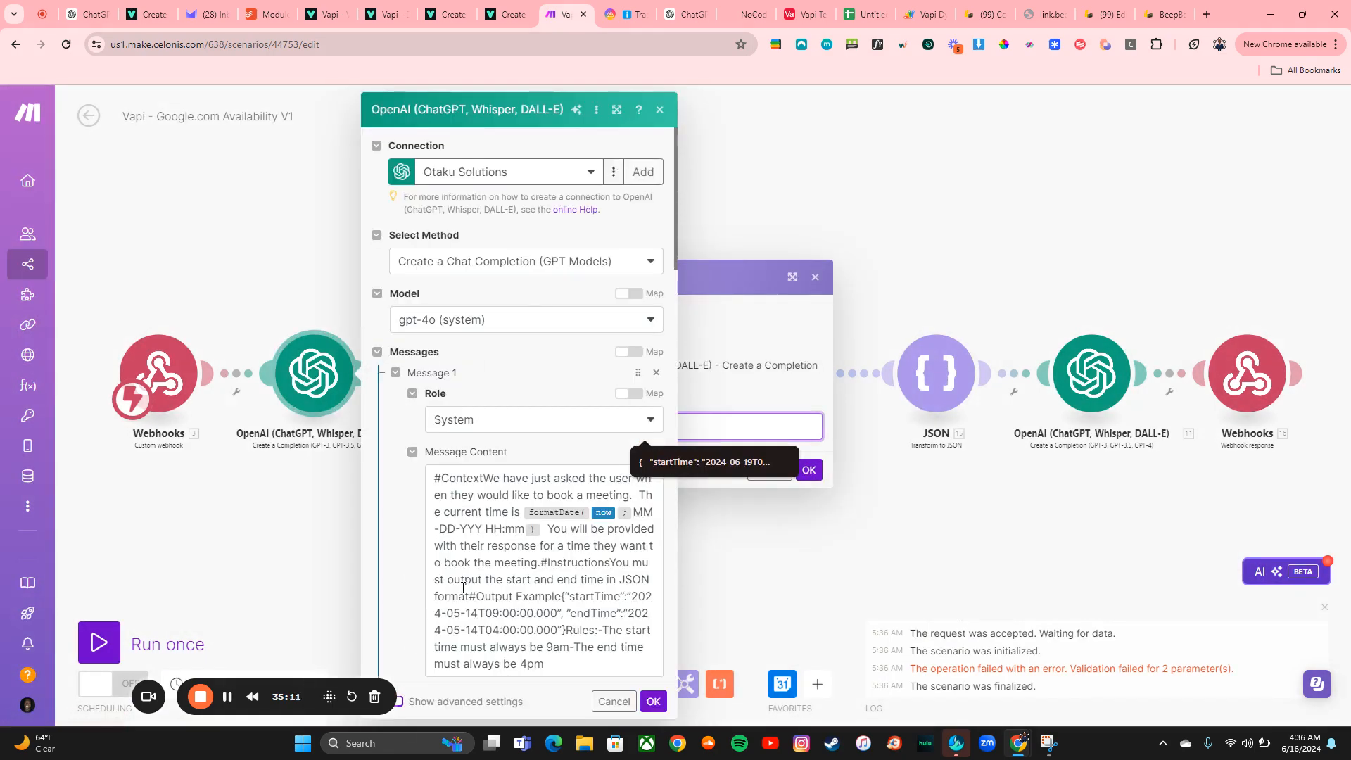
pyautogui.click(659, 110)
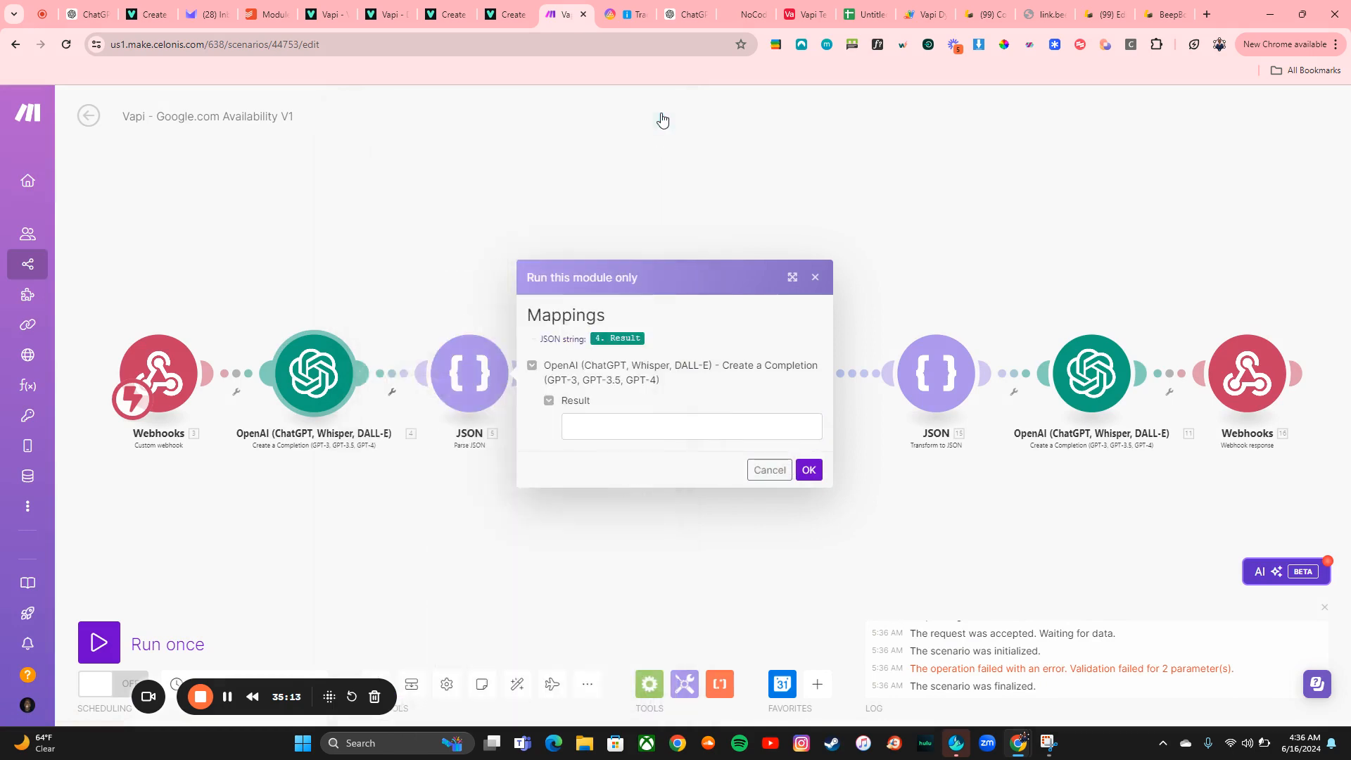
pyautogui.click(816, 278)
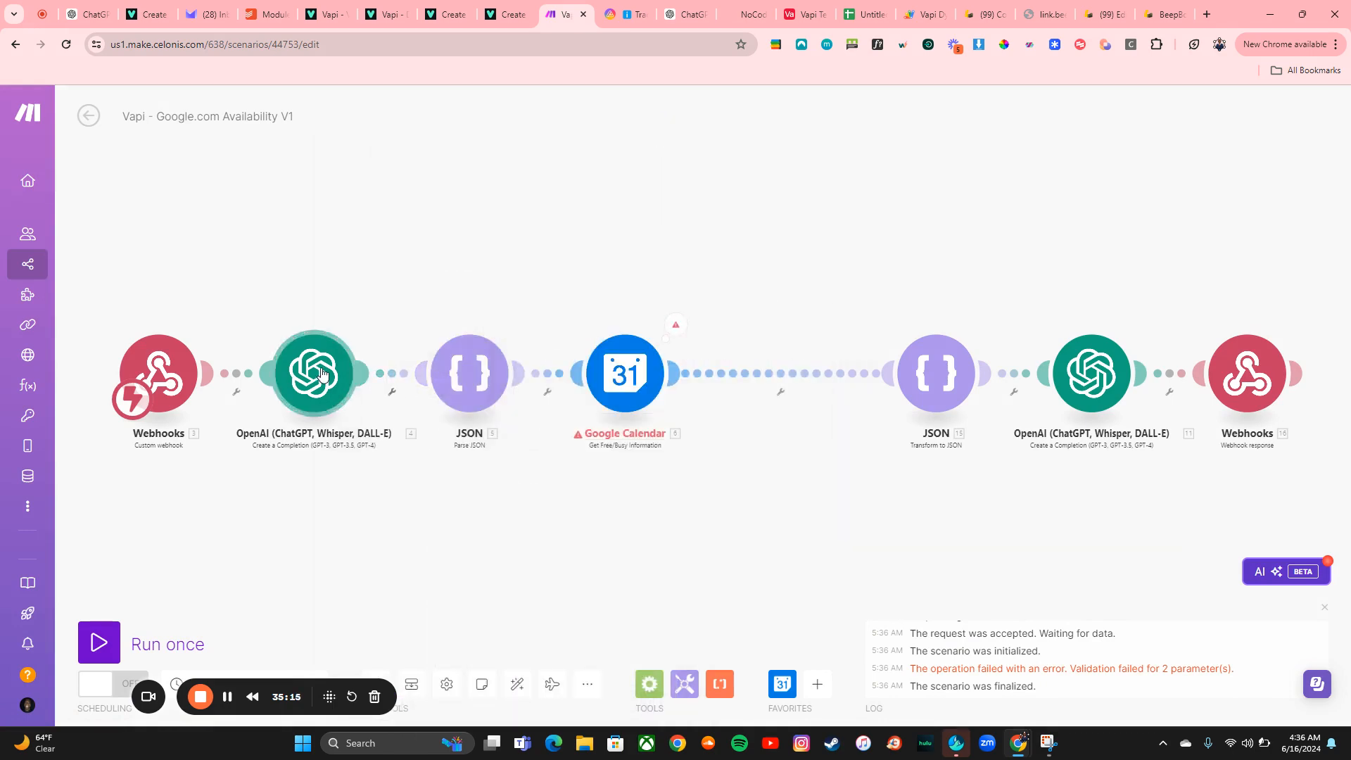
# Run the first OpenAI module only, choosing June 19th 2:00am as the Day Of Meeting value
pyautogui.rightClick(347, 379)
pyautogui.click(374, 406)
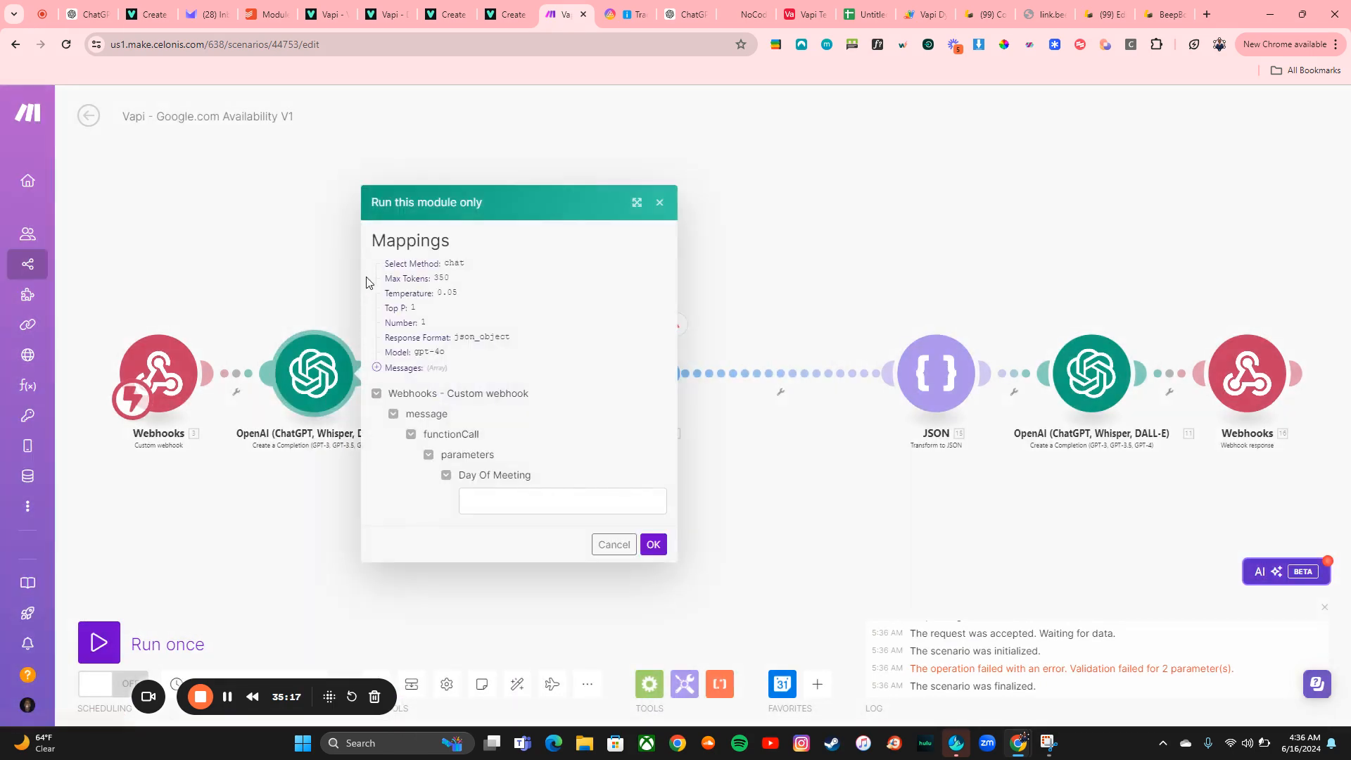
pyautogui.click(484, 494)
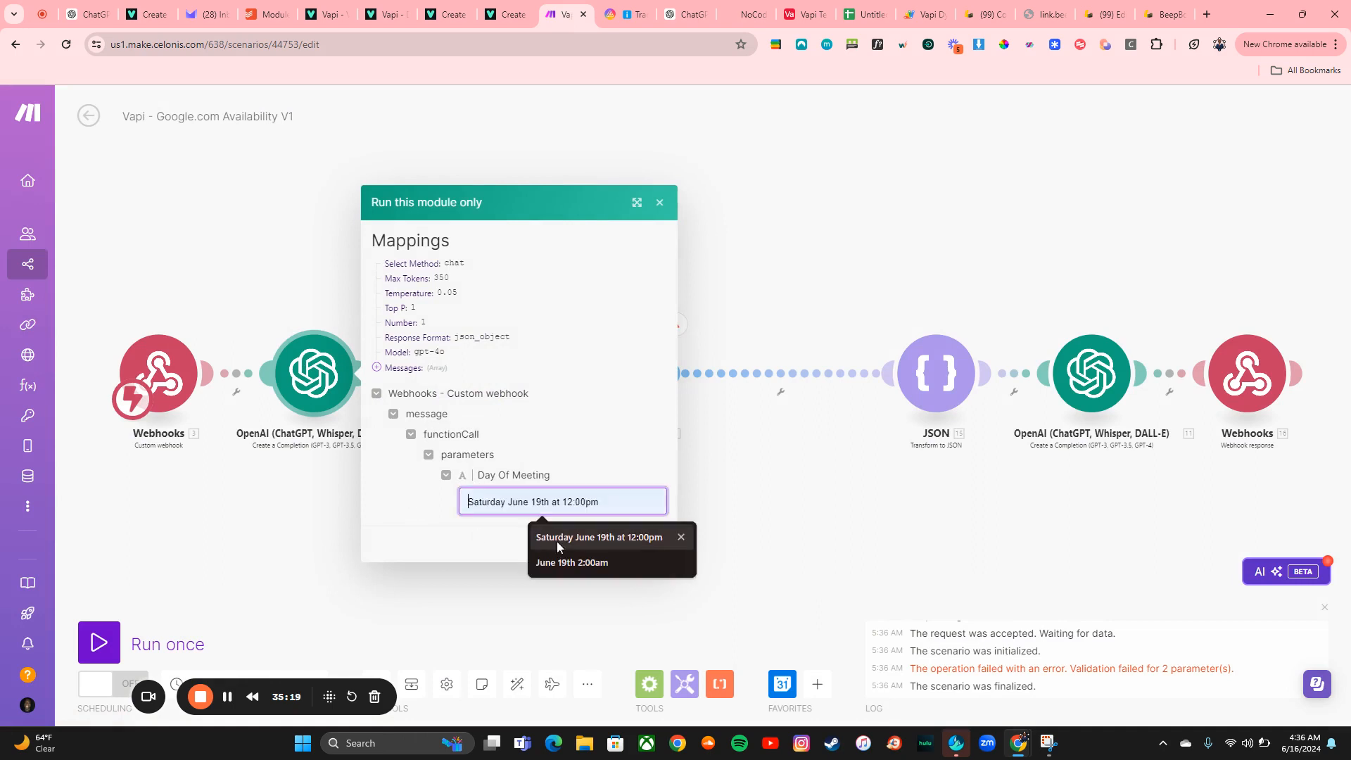
pyautogui.click(574, 563)
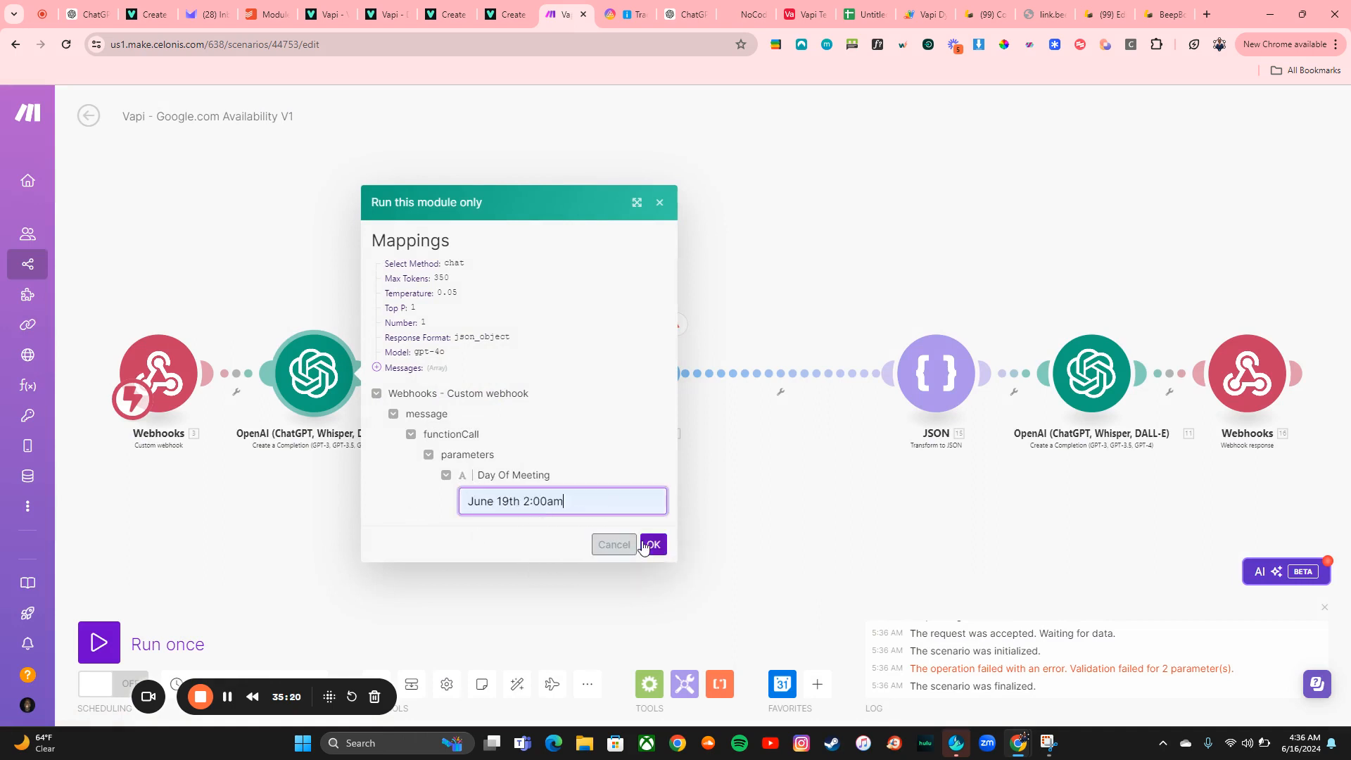
pyautogui.click(651, 544)
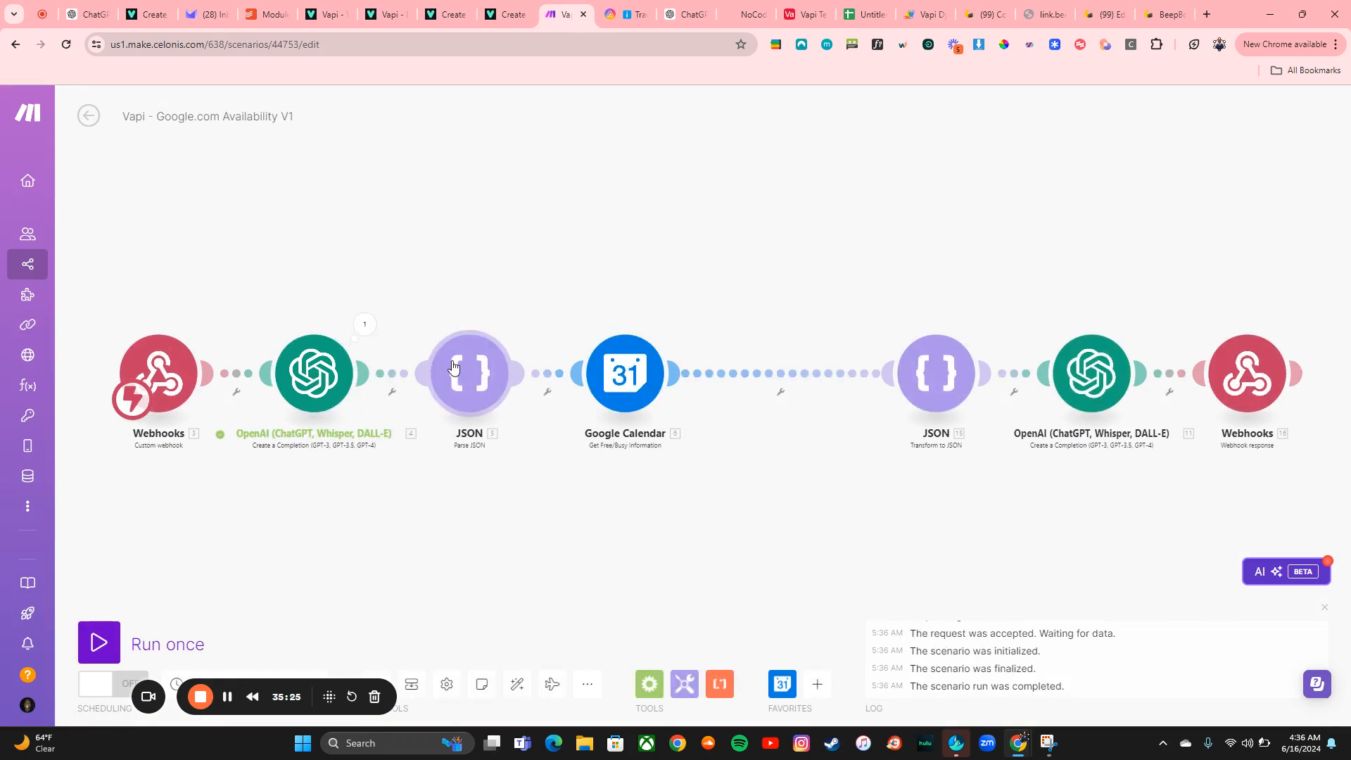
# Copy the first OpenAI module's startTime/endTime result and run the JSON module only with it pasted as Result
pyautogui.click(364, 324)
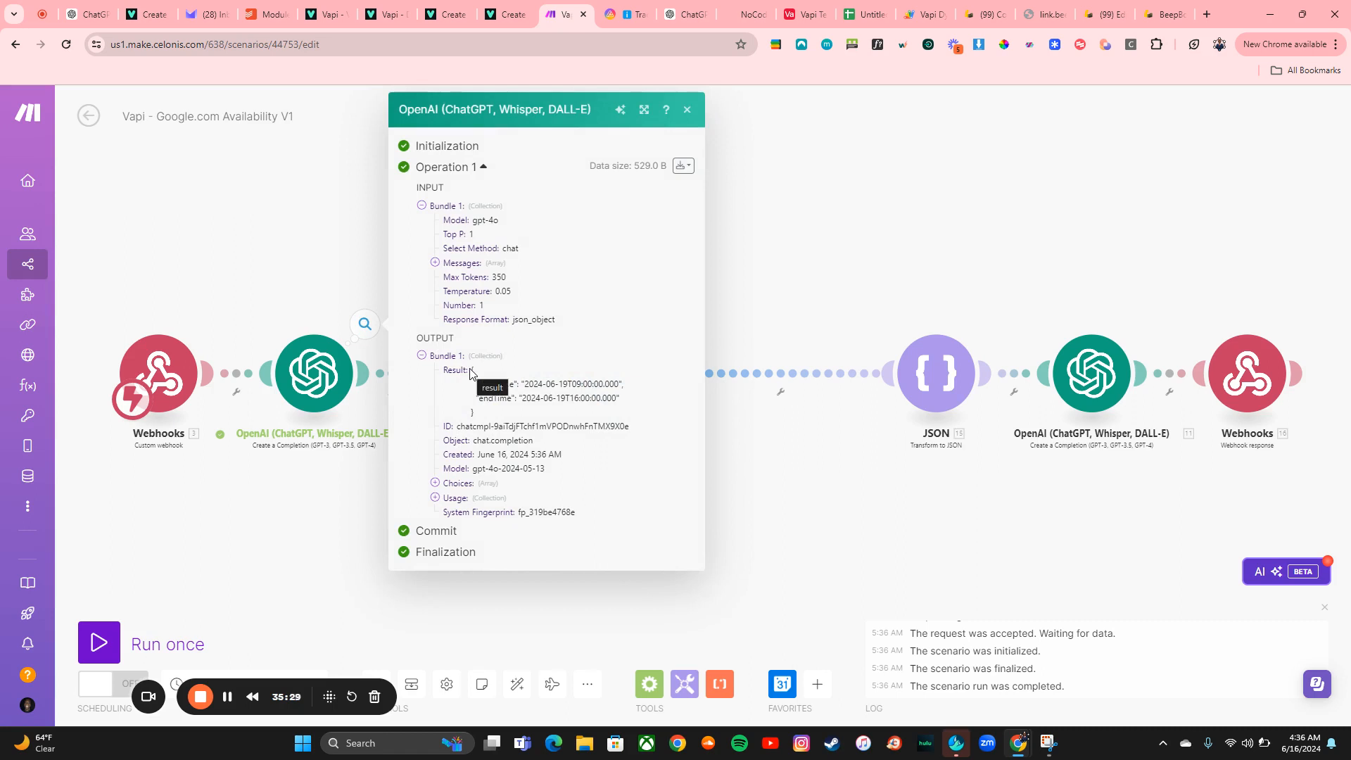
pyautogui.moveTo(473, 370); pyautogui.dragTo(483, 416)
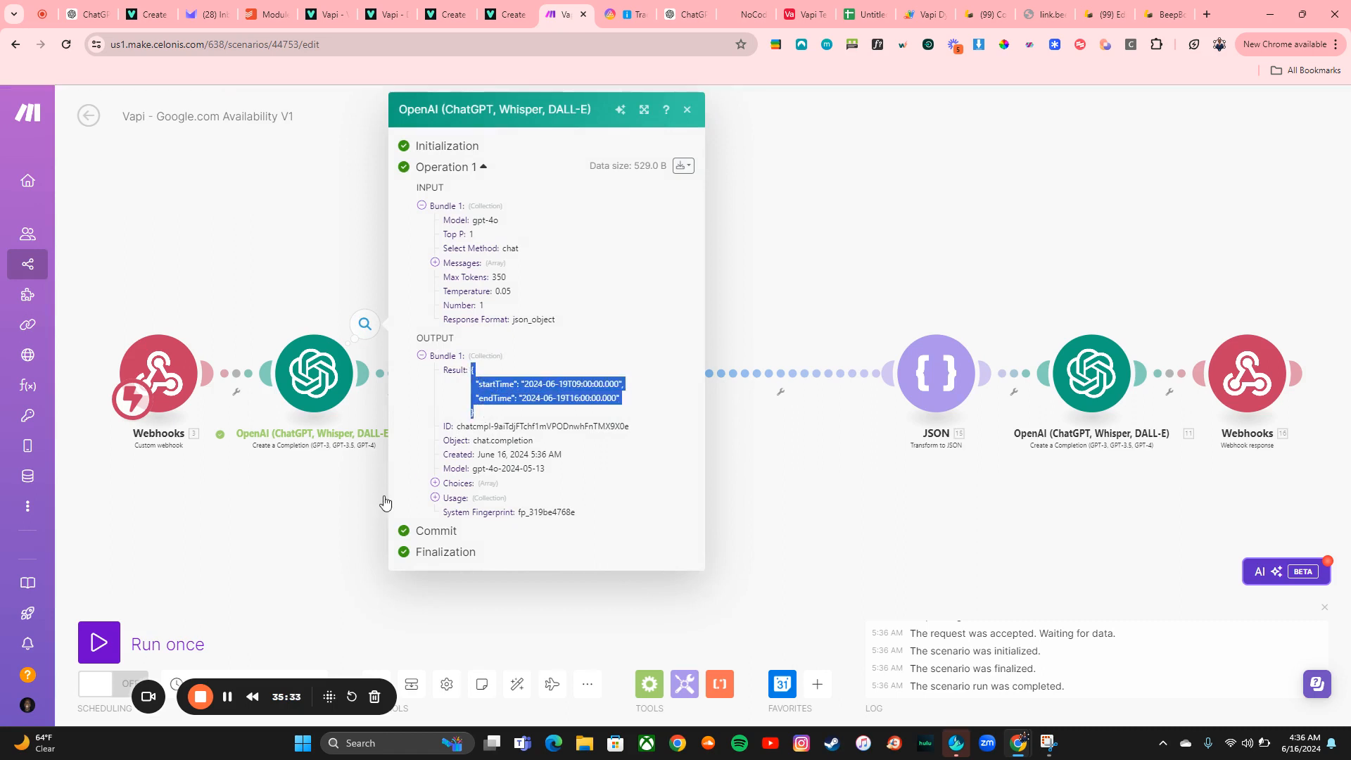
pyautogui.click(378, 513)
pyautogui.click(485, 384)
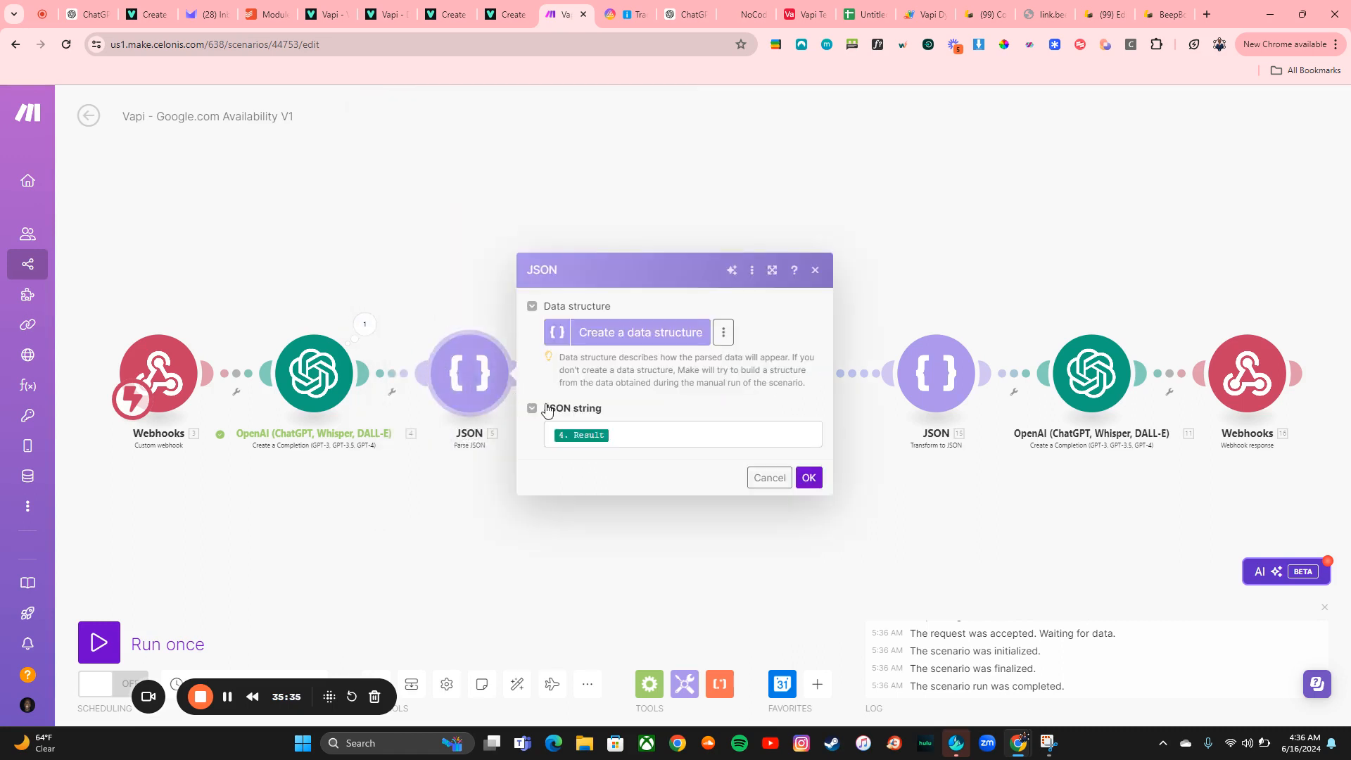
pyautogui.click(816, 271)
pyautogui.rightClick(458, 367)
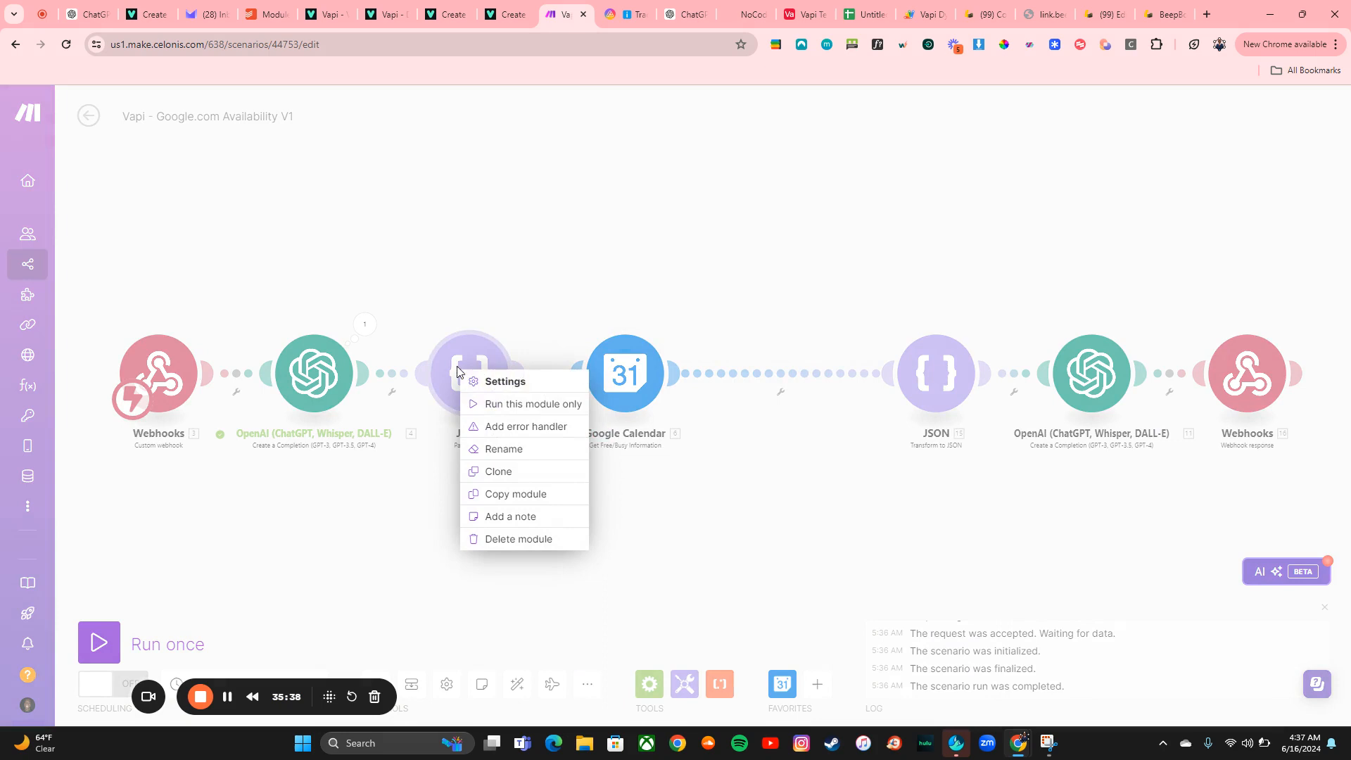
pyautogui.click(502, 412)
pyautogui.click(565, 426)
pyautogui.hotkey('ctrl', 'v')
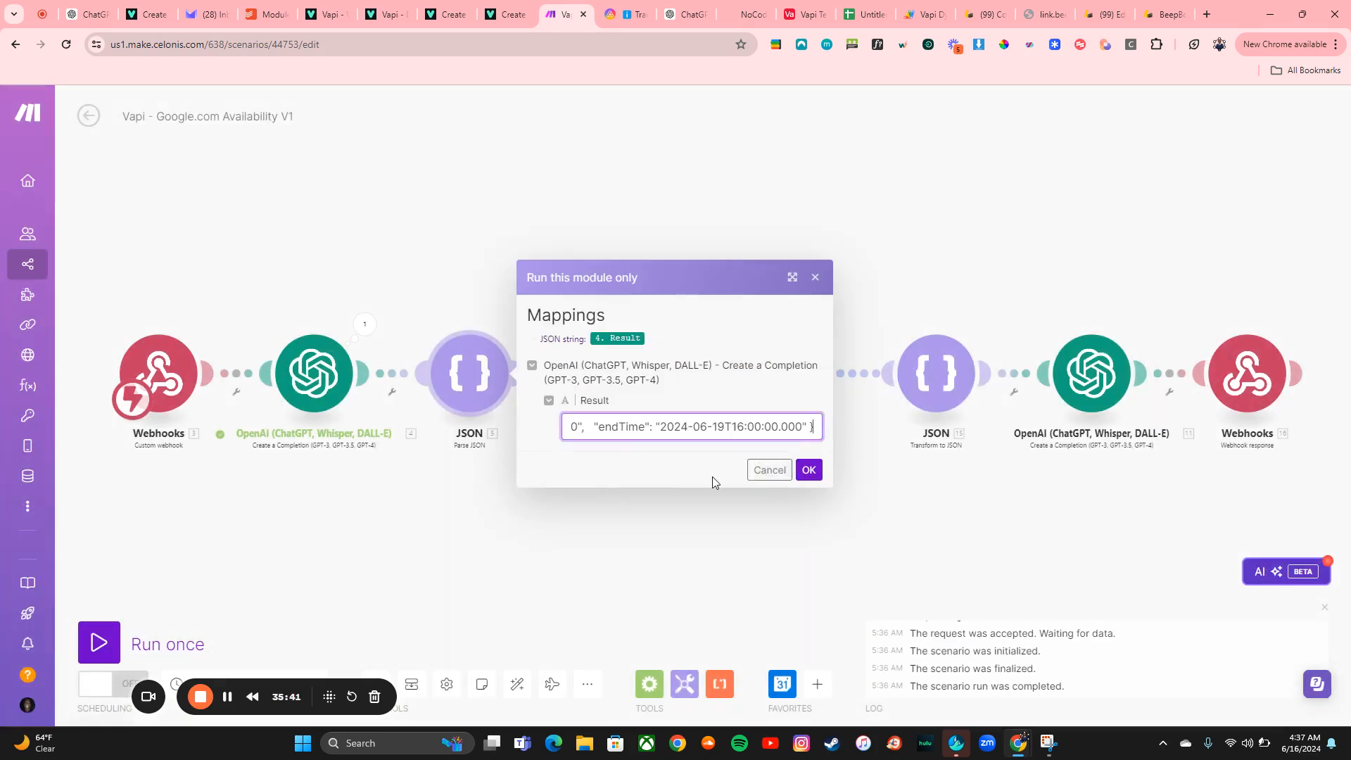
pyautogui.click(809, 470)
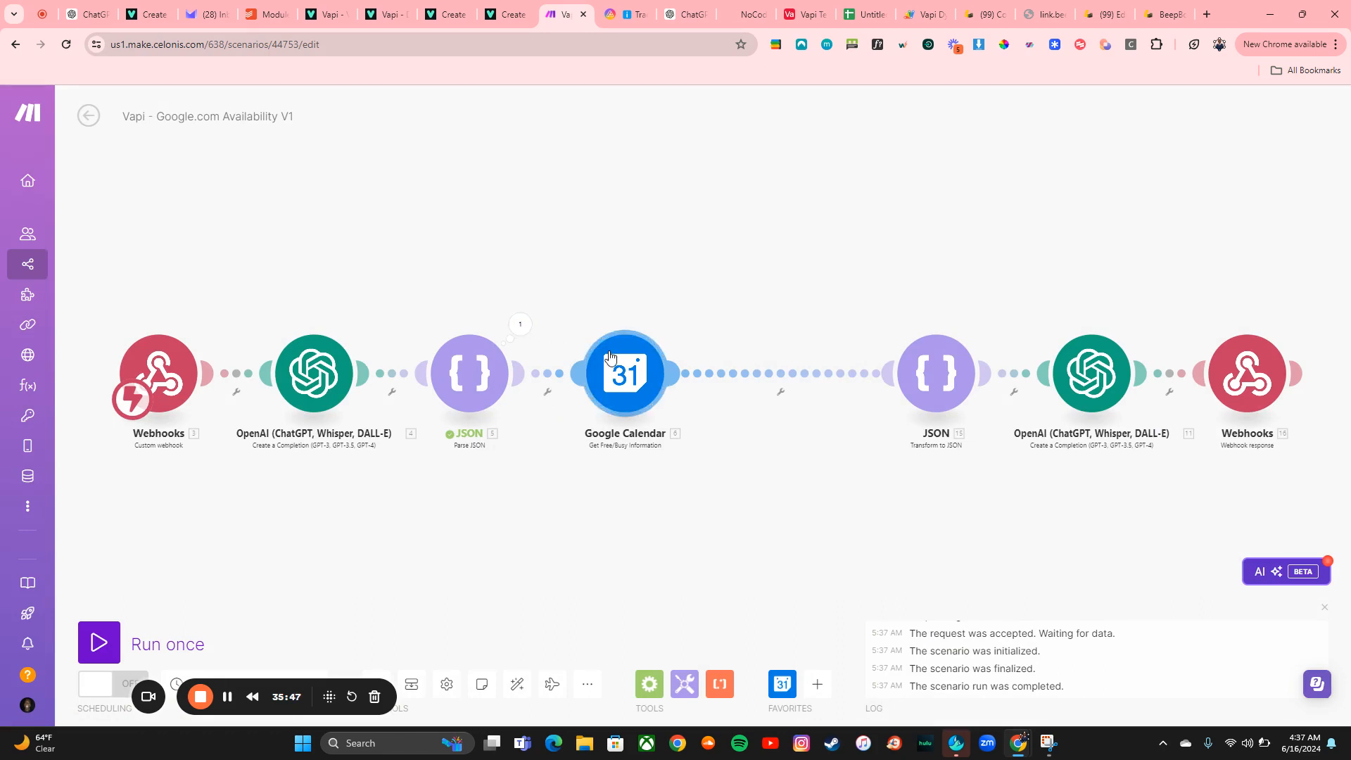
# Copy the JSON module's startTime output and paste it as startTime for a Google Calendar module-only run
pyautogui.click(521, 325)
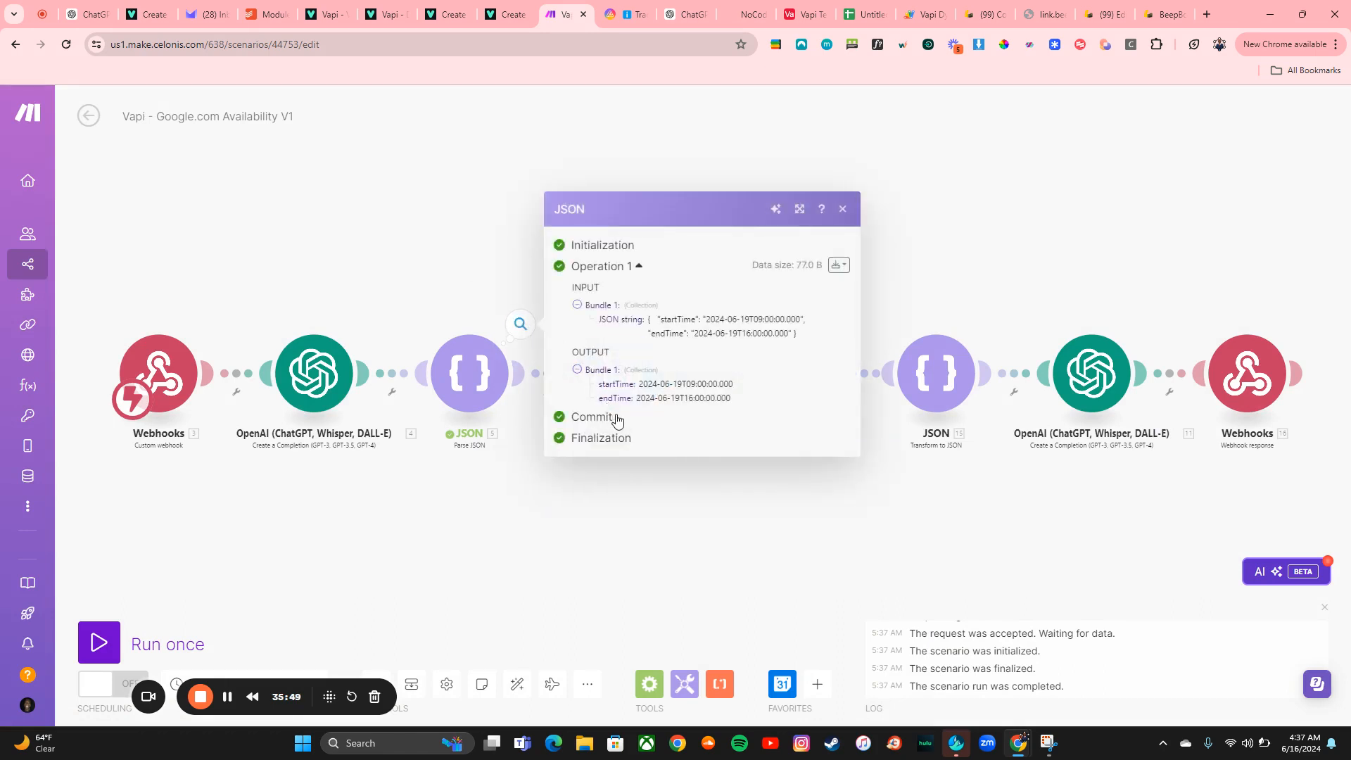
pyautogui.tripleClick(650, 385)
pyautogui.hotkey('ctrl', 'c')
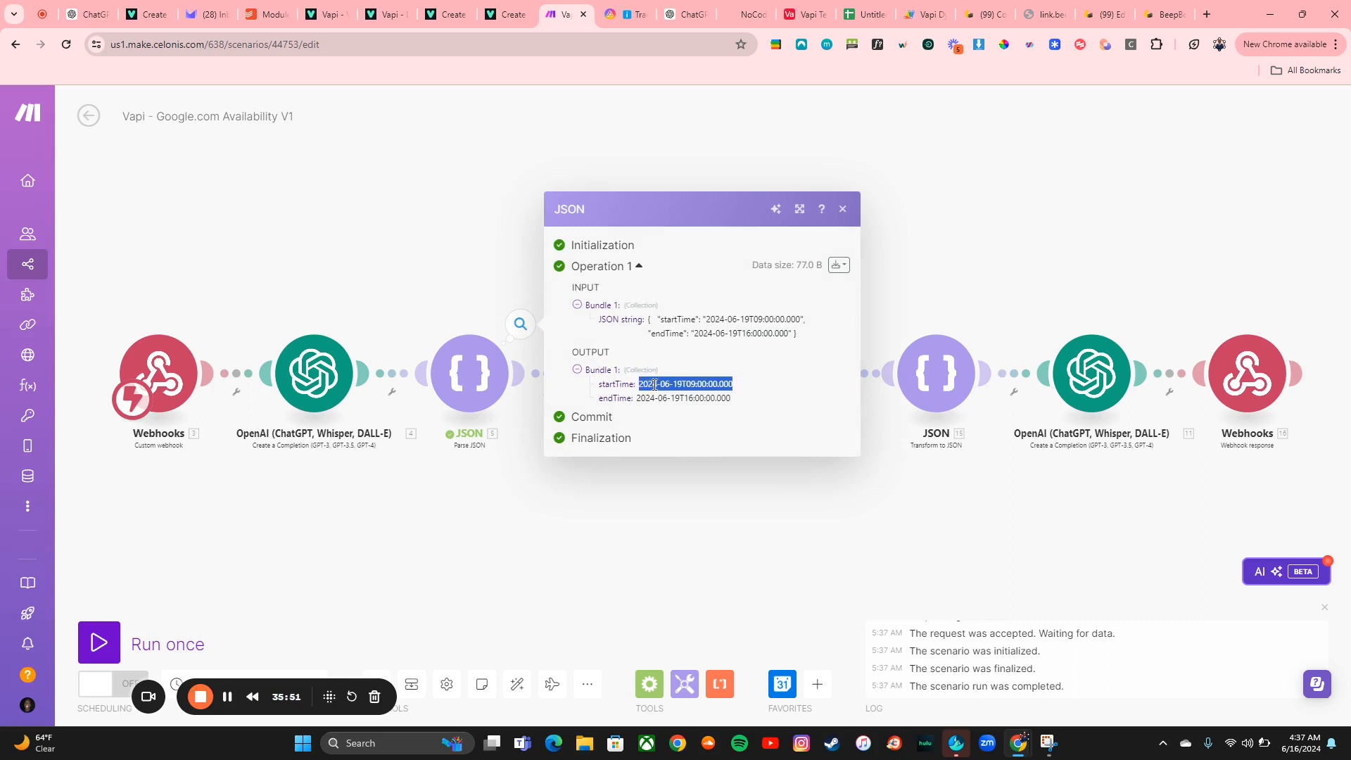
pyautogui.click(642, 512)
pyautogui.click(664, 379)
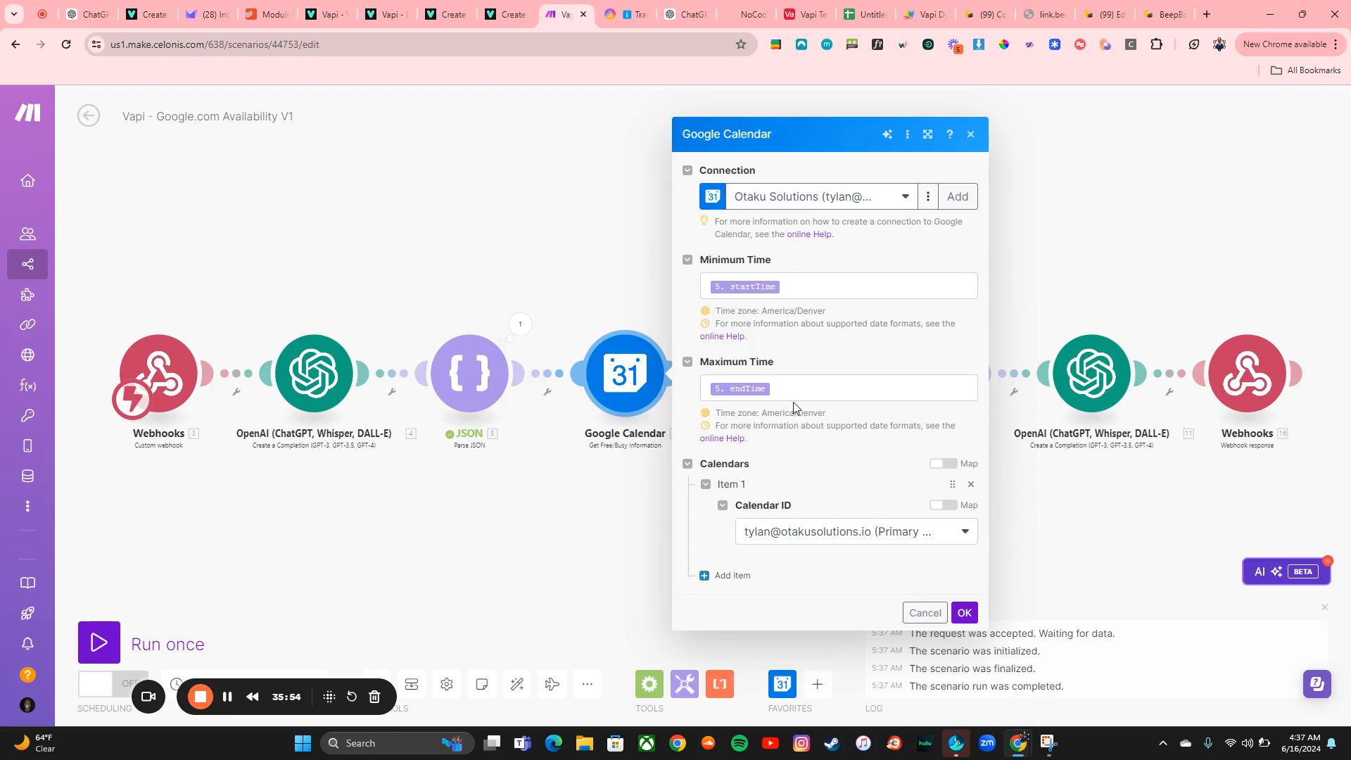
pyautogui.click(558, 462)
pyautogui.rightClick(597, 398)
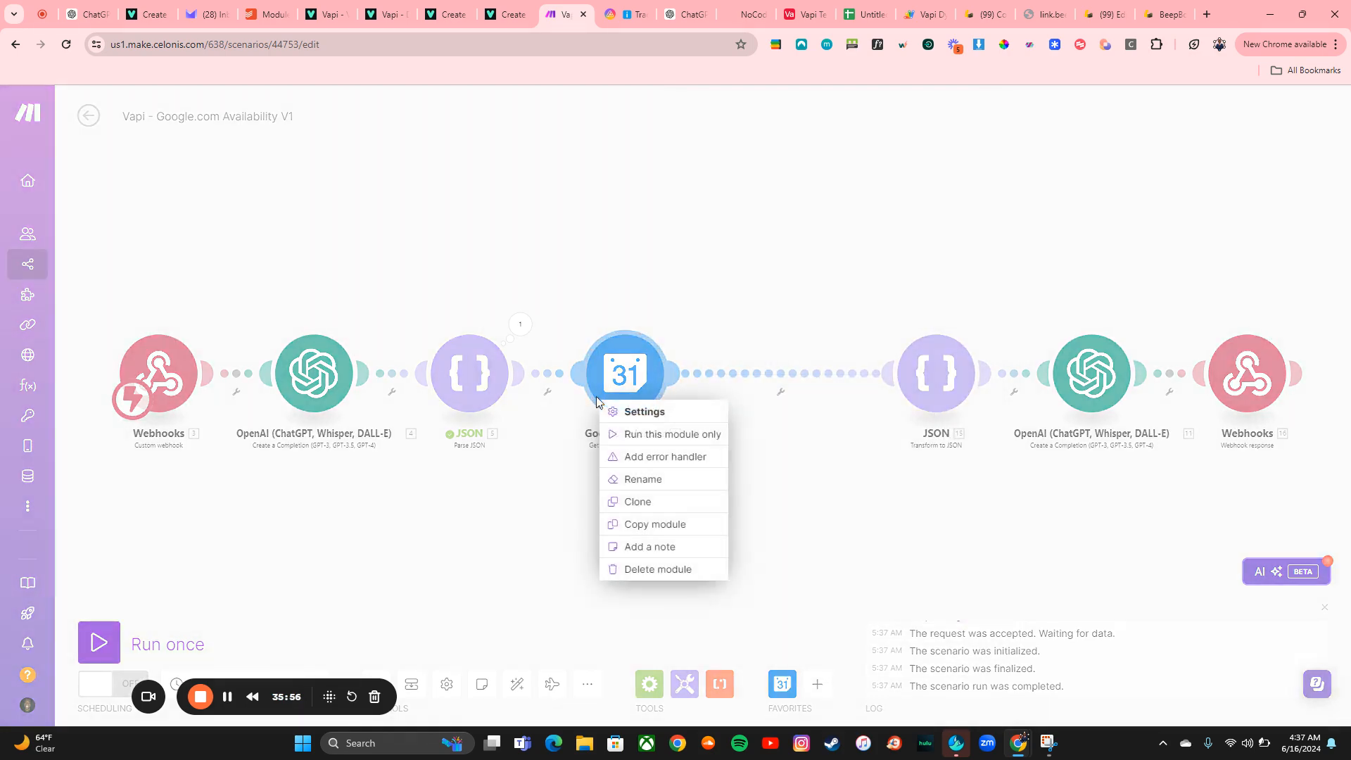
pyautogui.click(616, 434)
pyautogui.click(746, 401)
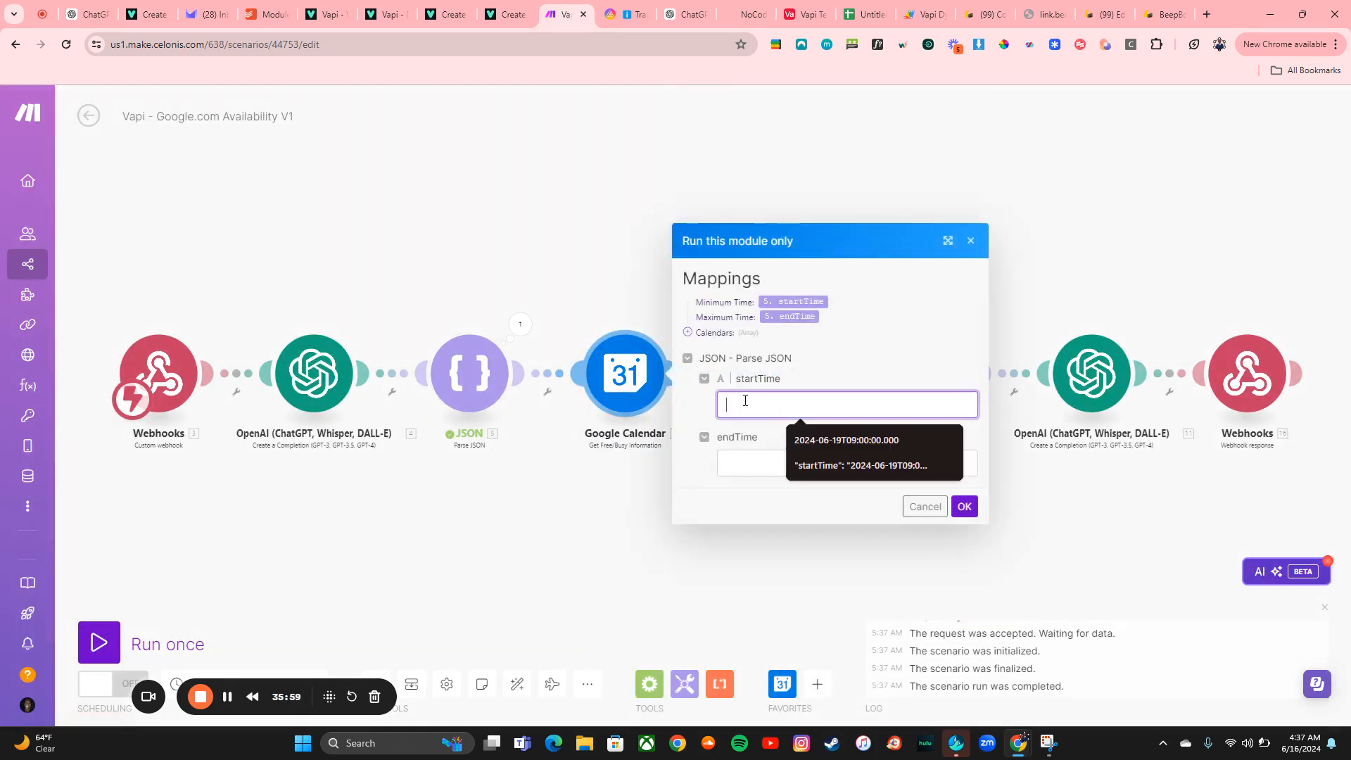
pyautogui.hotkey('ctrl', 'v')
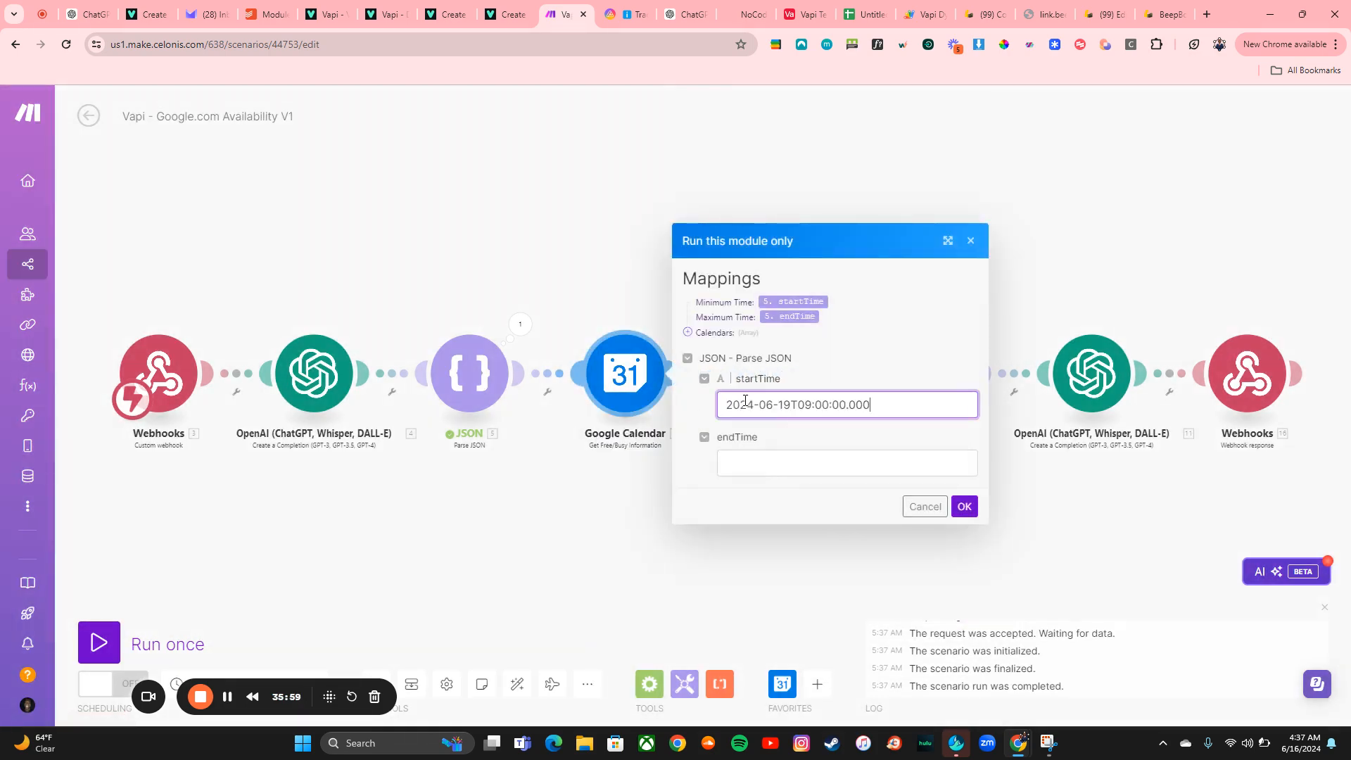
# Copy the JSON module's endTime output, paste it as endTime, and run the Google Calendar module only
pyautogui.click(521, 324)
pyautogui.moveTo(637, 402); pyautogui.dragTo(732, 409)
pyautogui.hotkey('ctrl', 'c')
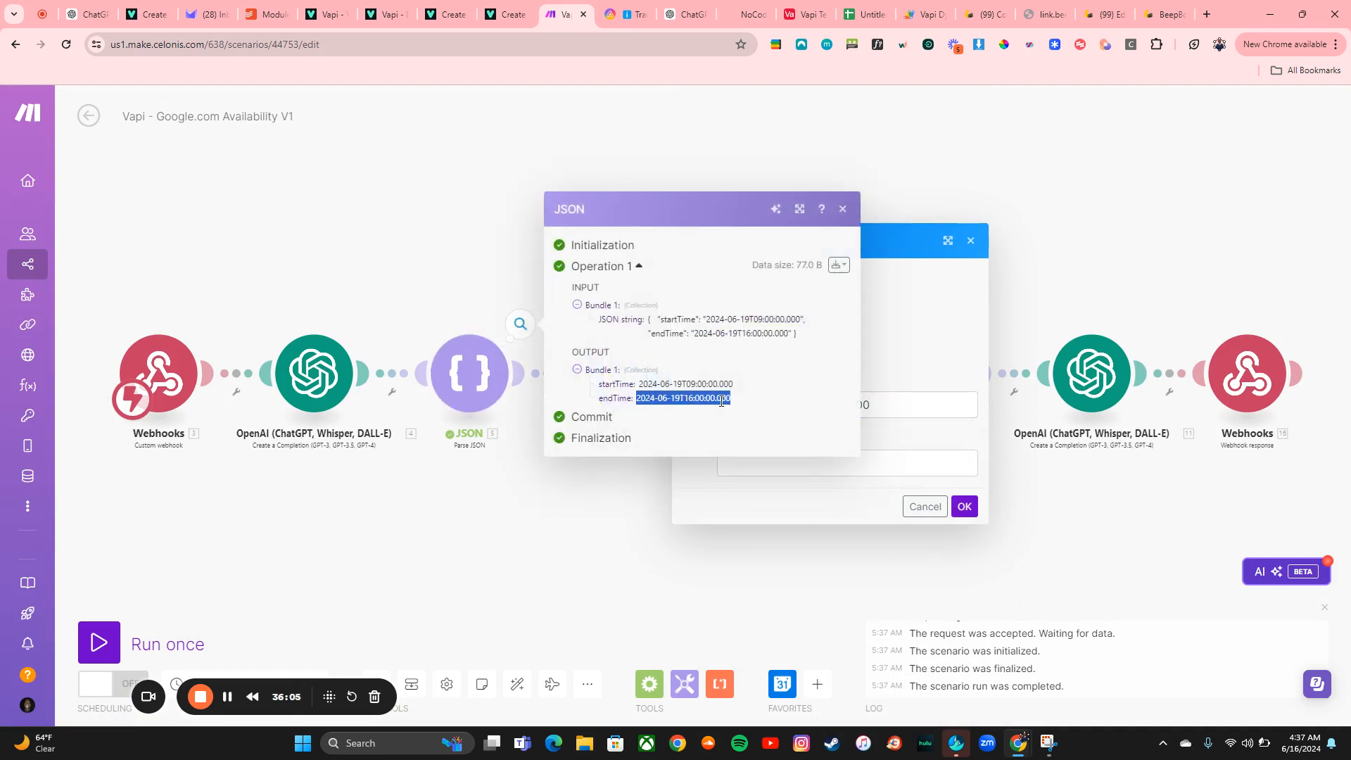
pyautogui.click(877, 457)
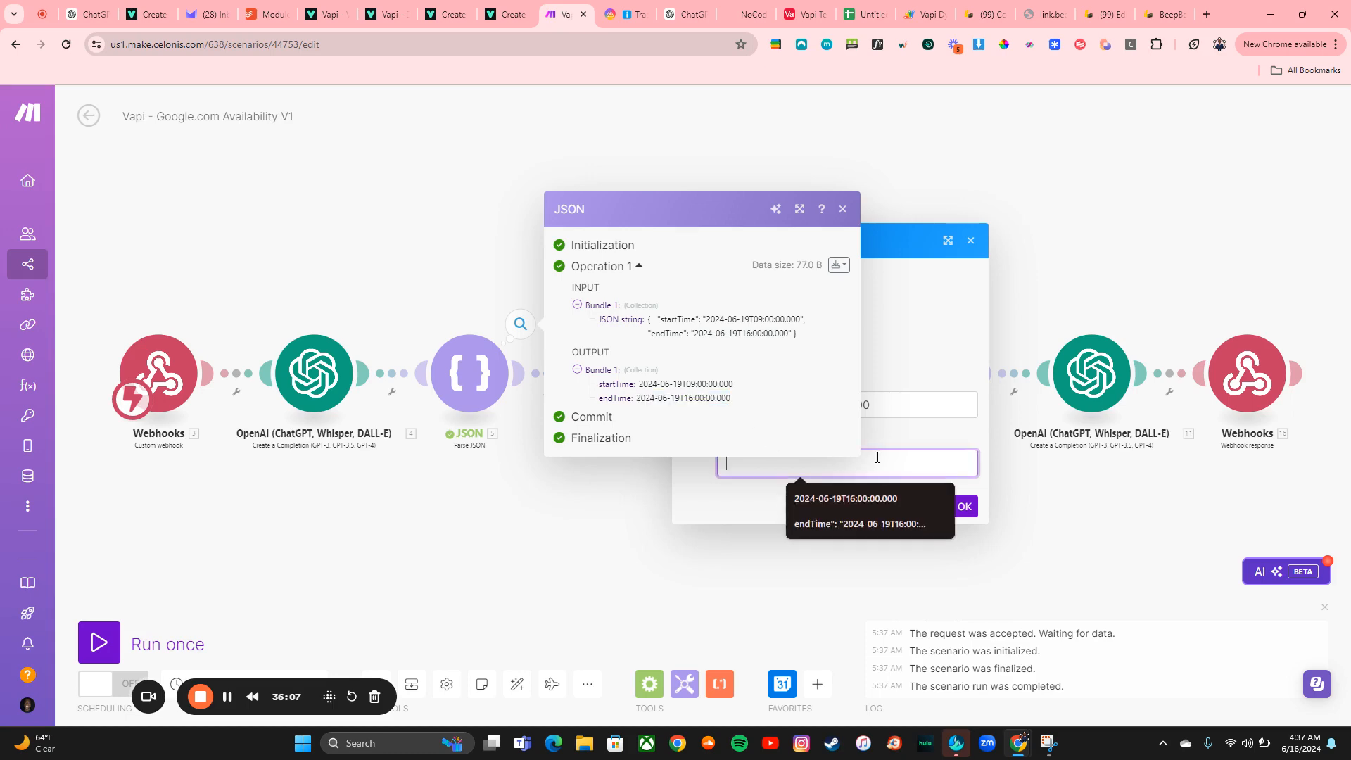
pyautogui.hotkey('ctrl', 'v')
pyautogui.click(974, 516)
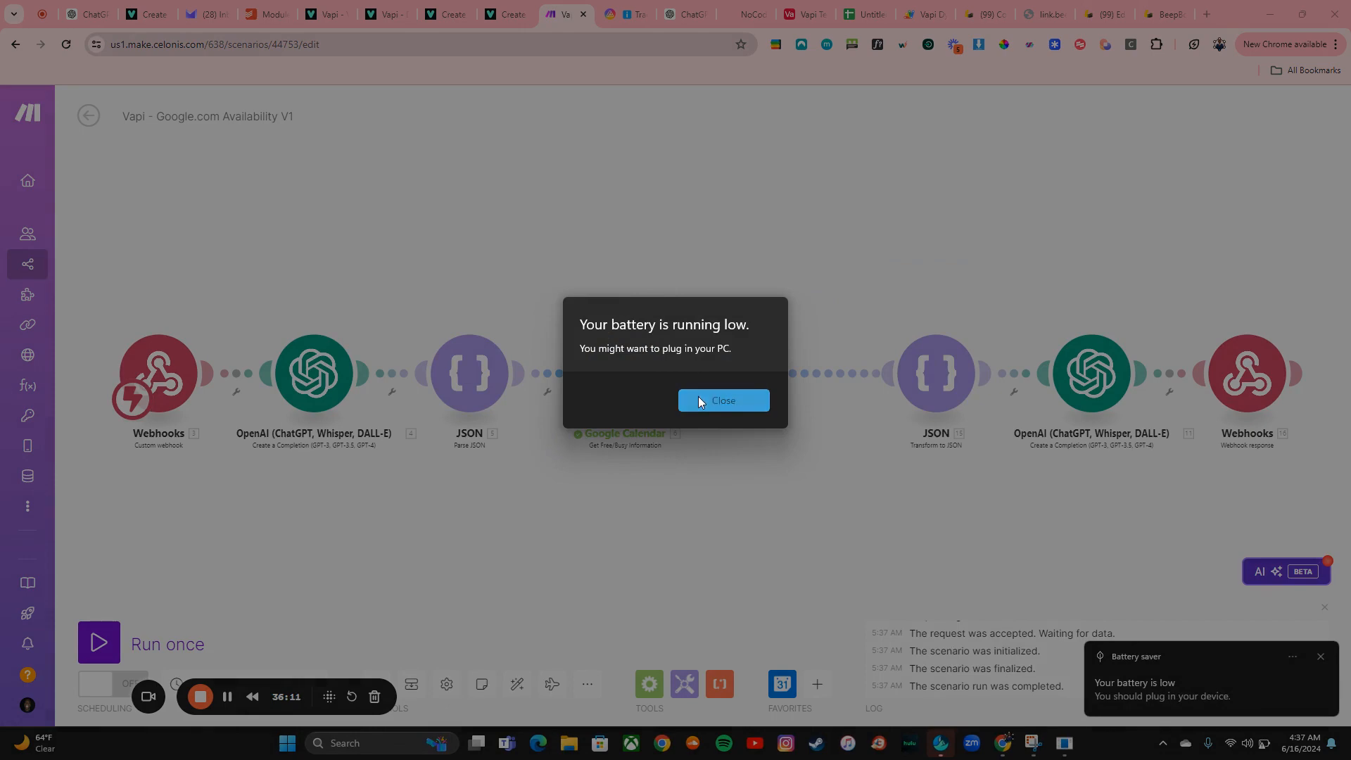
pyautogui.click(699, 396)
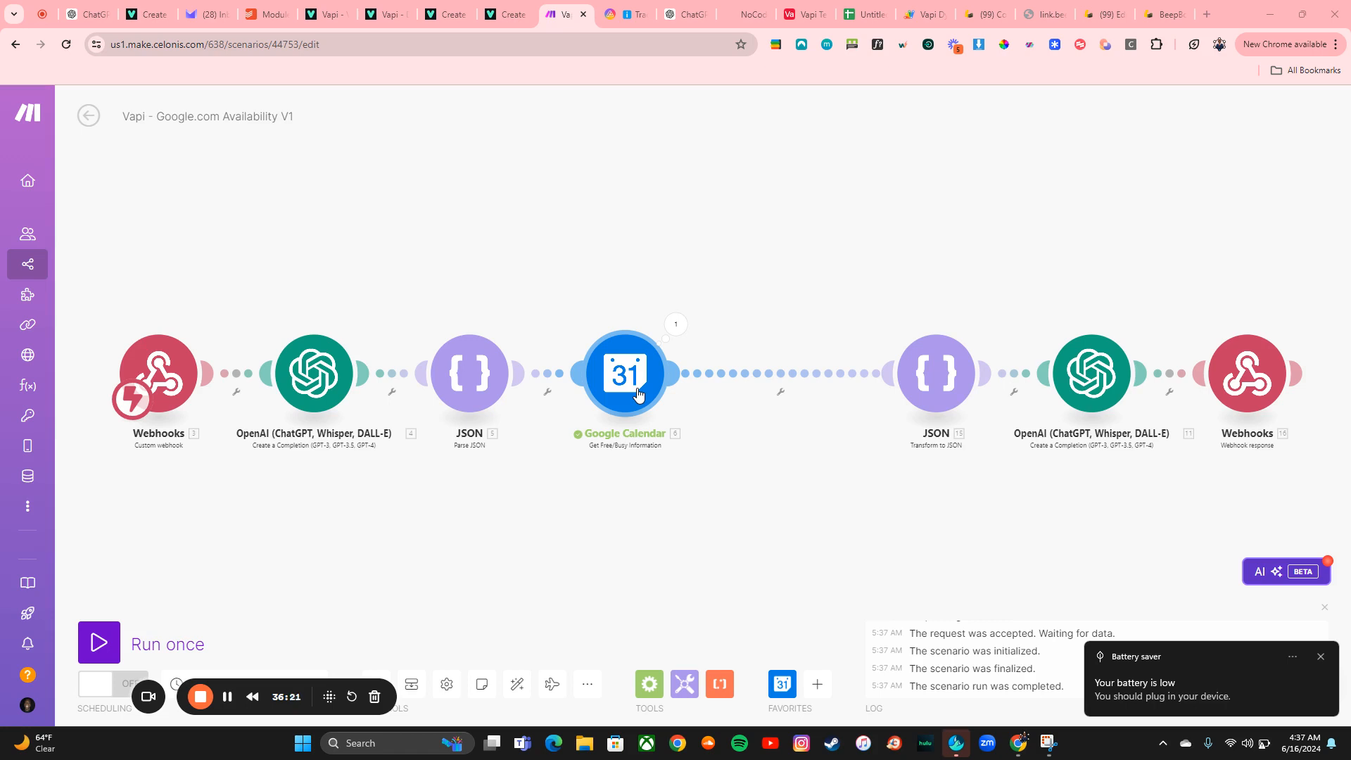
# Add a router between the free/busy Google Calendar module and the JSON module, then delete it to open a gap
pyautogui.rightClick(753, 374)
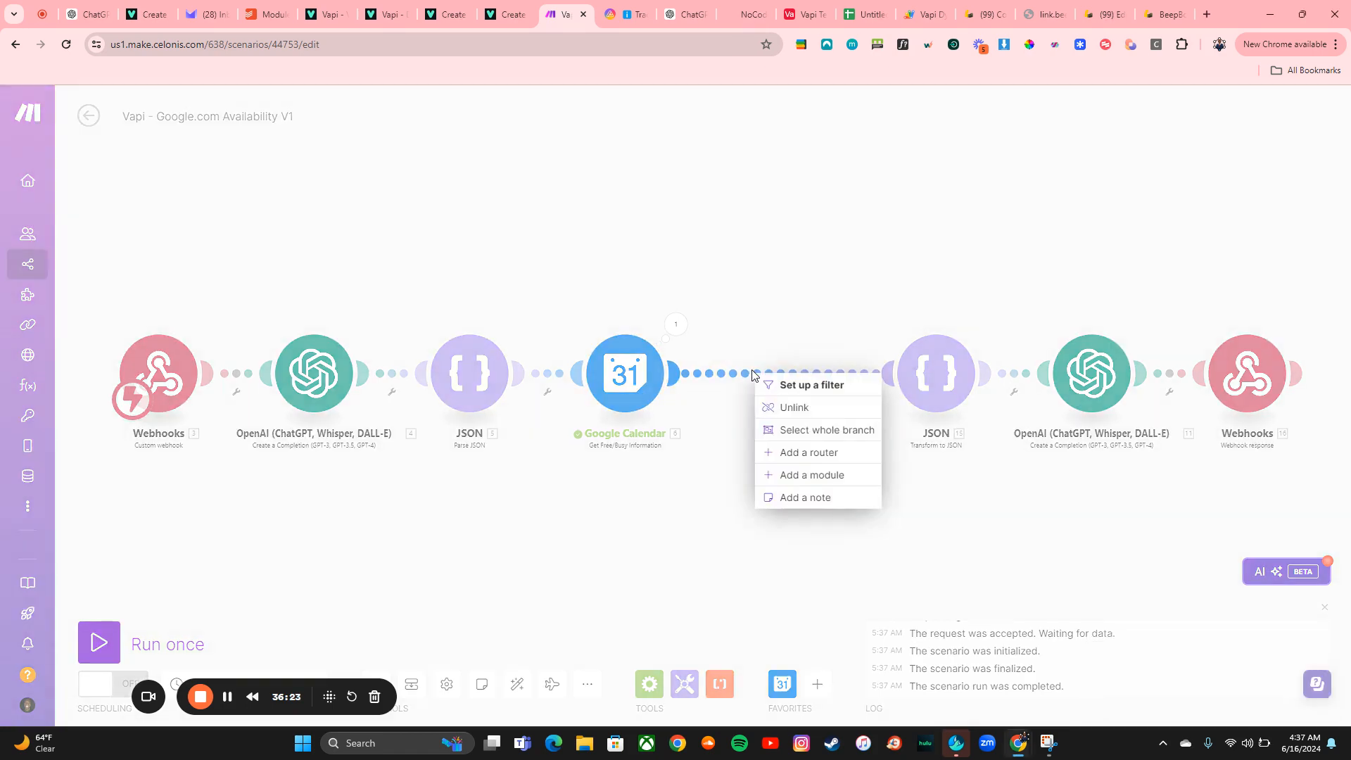
pyautogui.click(796, 453)
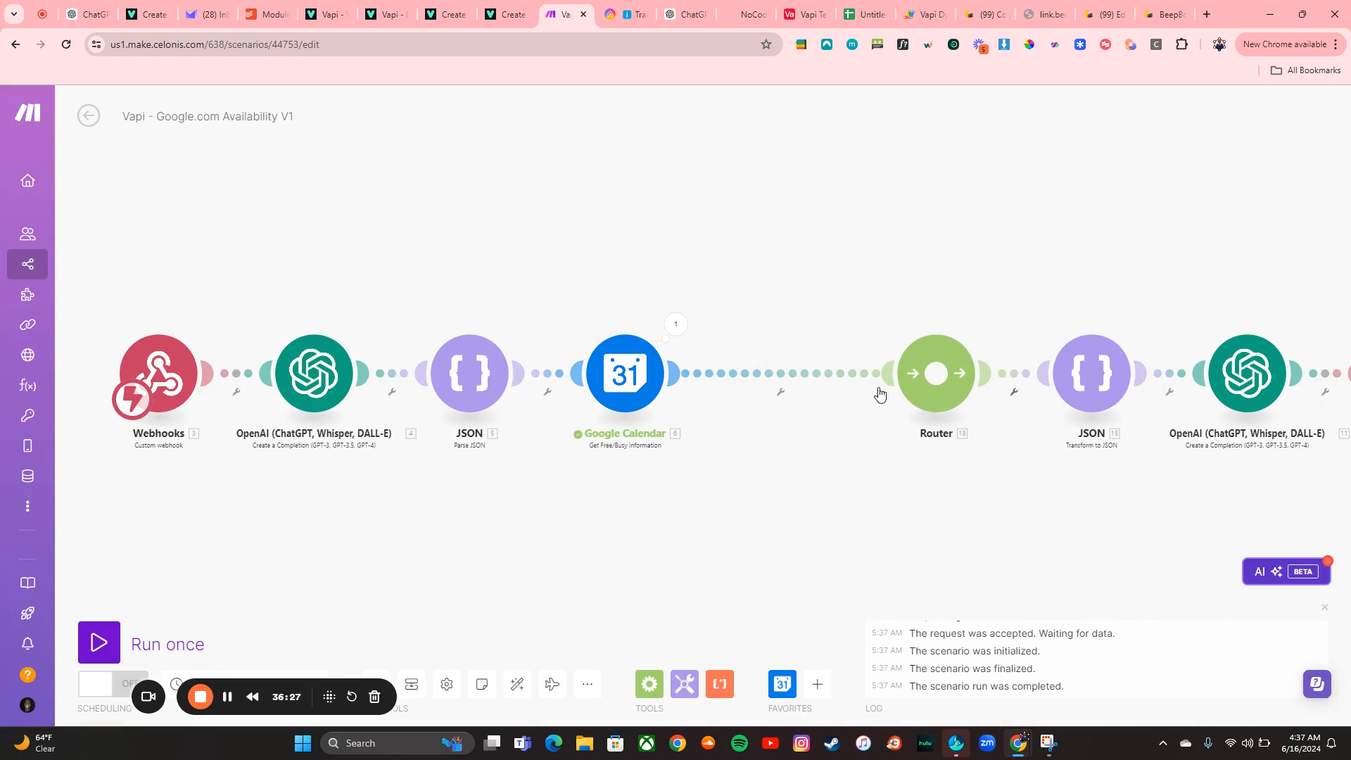
pyautogui.rightClick(923, 395)
pyautogui.click(945, 497)
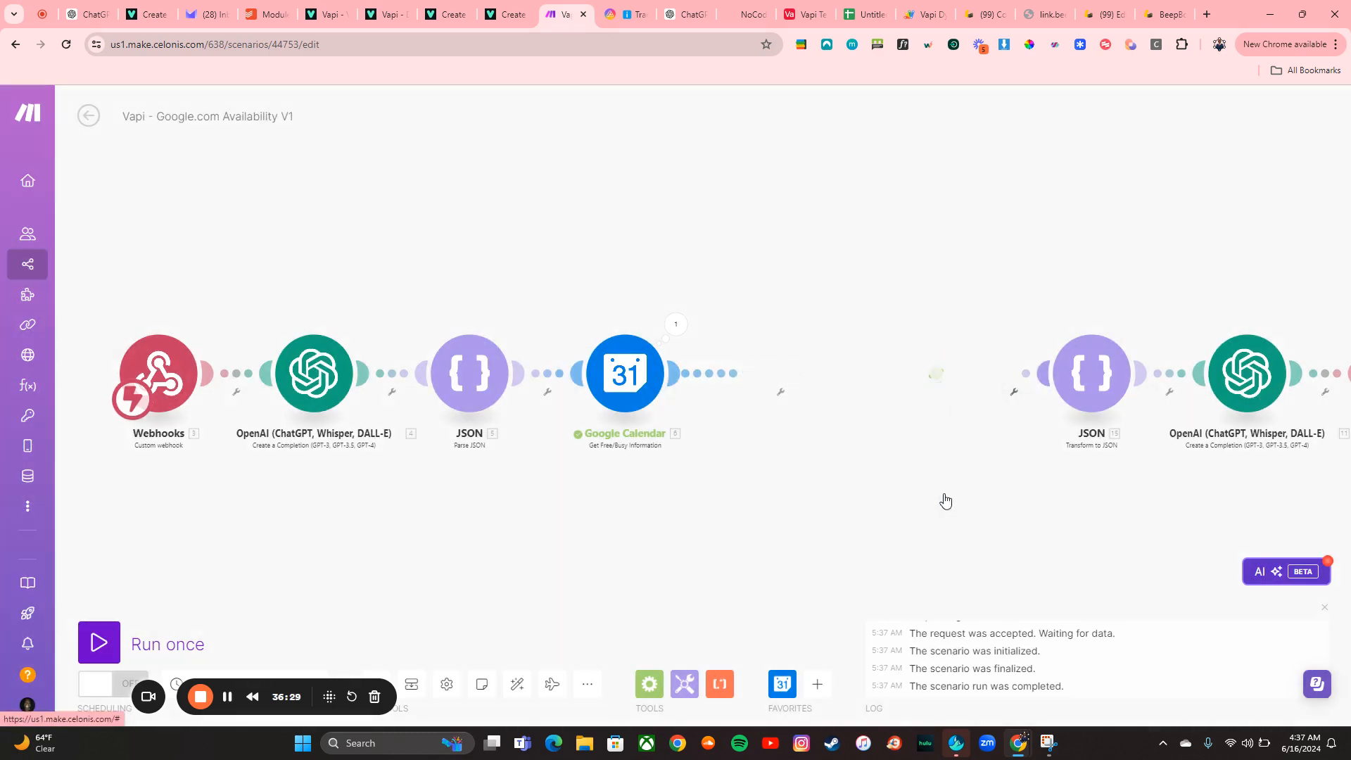
# Add a Google Calendar Create an Event module after the free/busy module and choose the primary calendar as Calendar ID
pyautogui.click(679, 379)
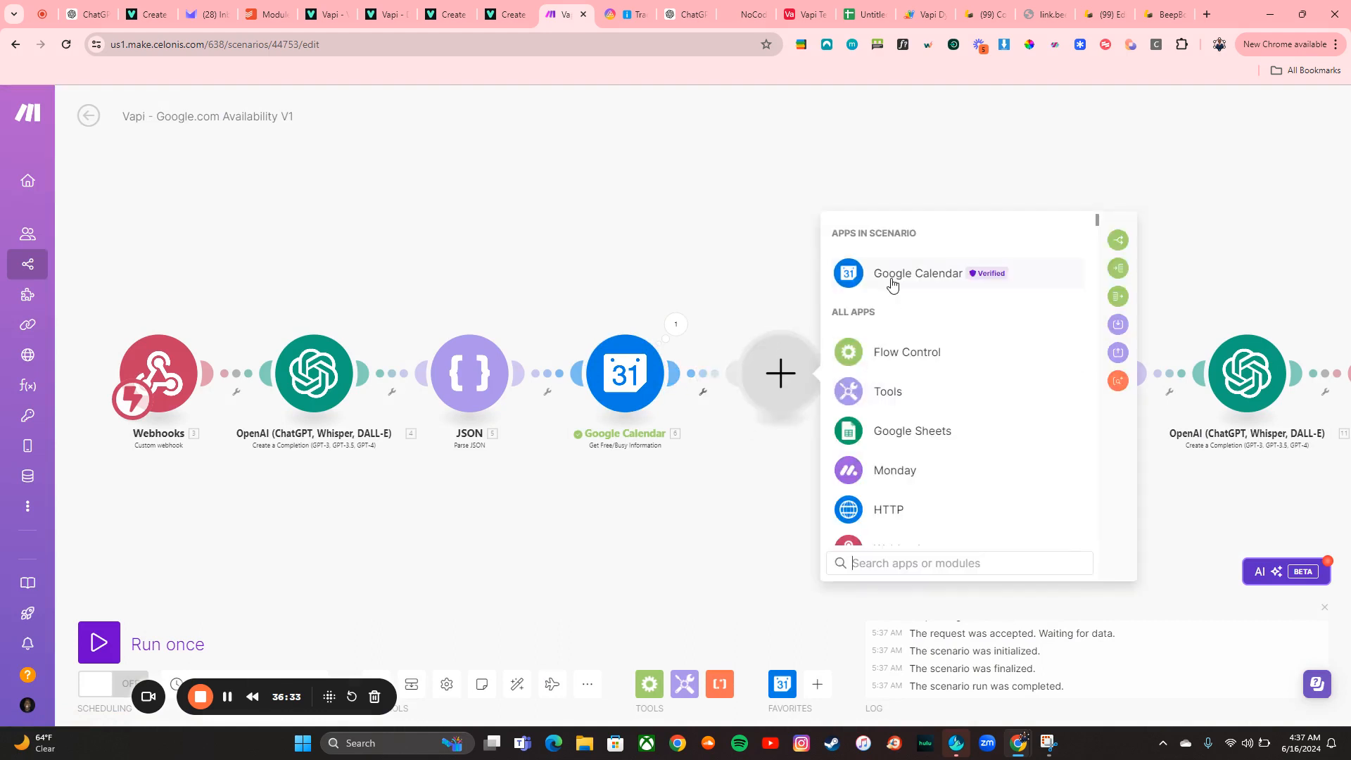
pyautogui.click(894, 281)
pyautogui.click(927, 431)
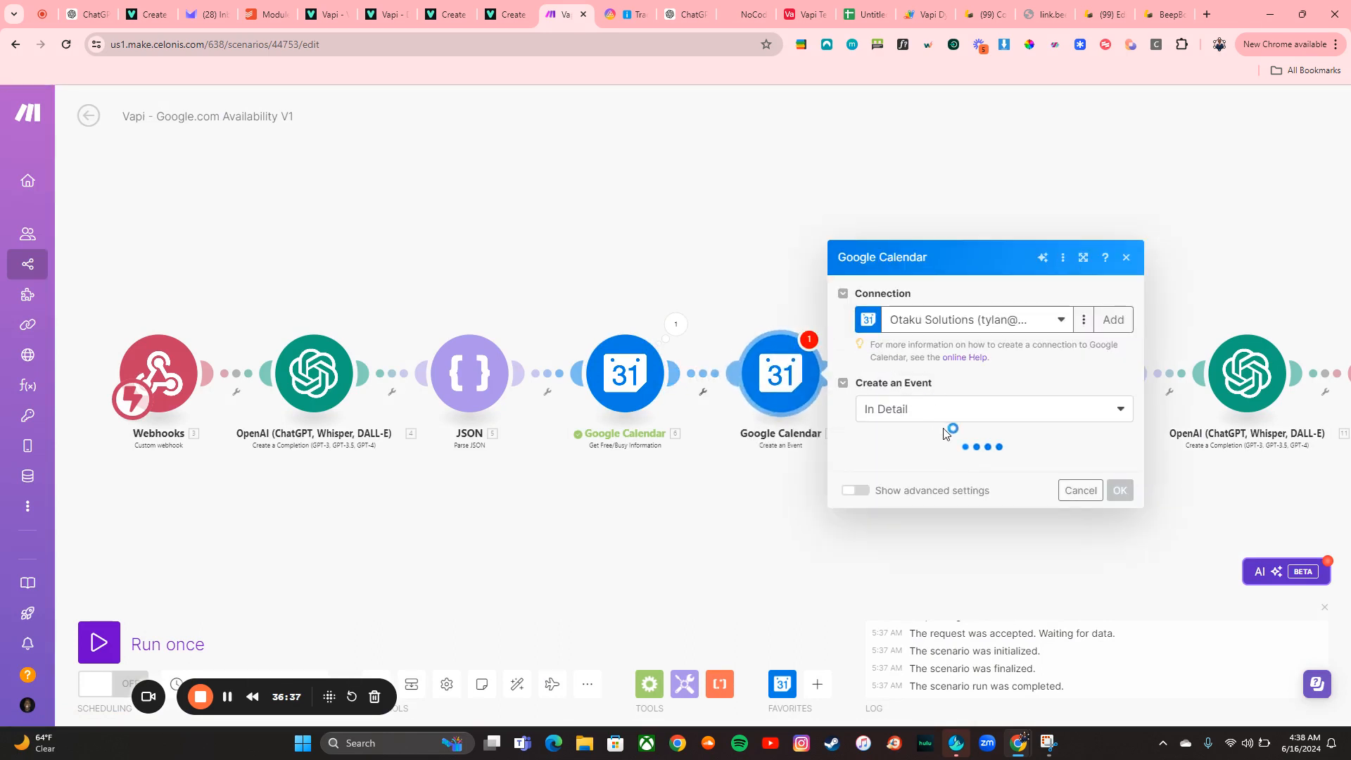
pyautogui.scroll(-3, 947, 434)
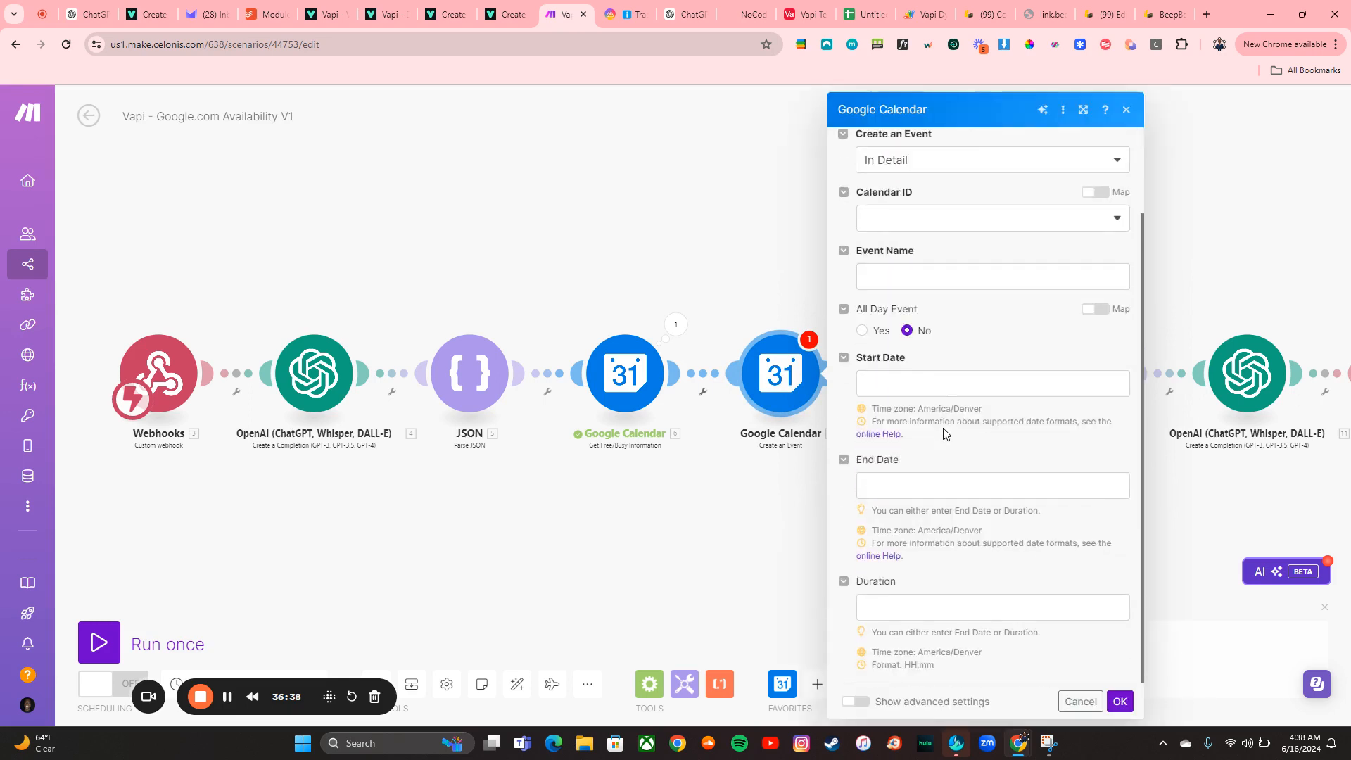
pyautogui.click(908, 229)
pyautogui.click(920, 289)
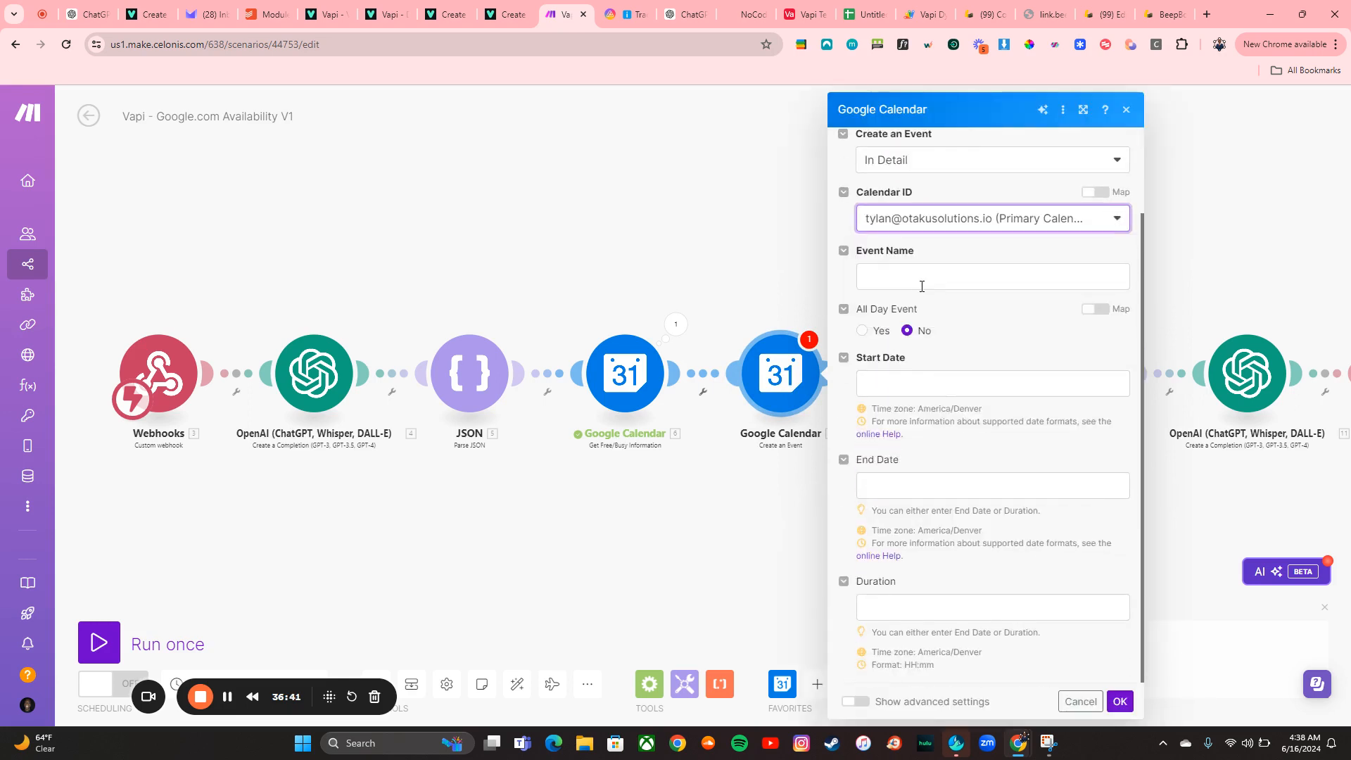
# Set Event Name to the webhook's userName parameter followed by Meeting
pyautogui.click(933, 282)
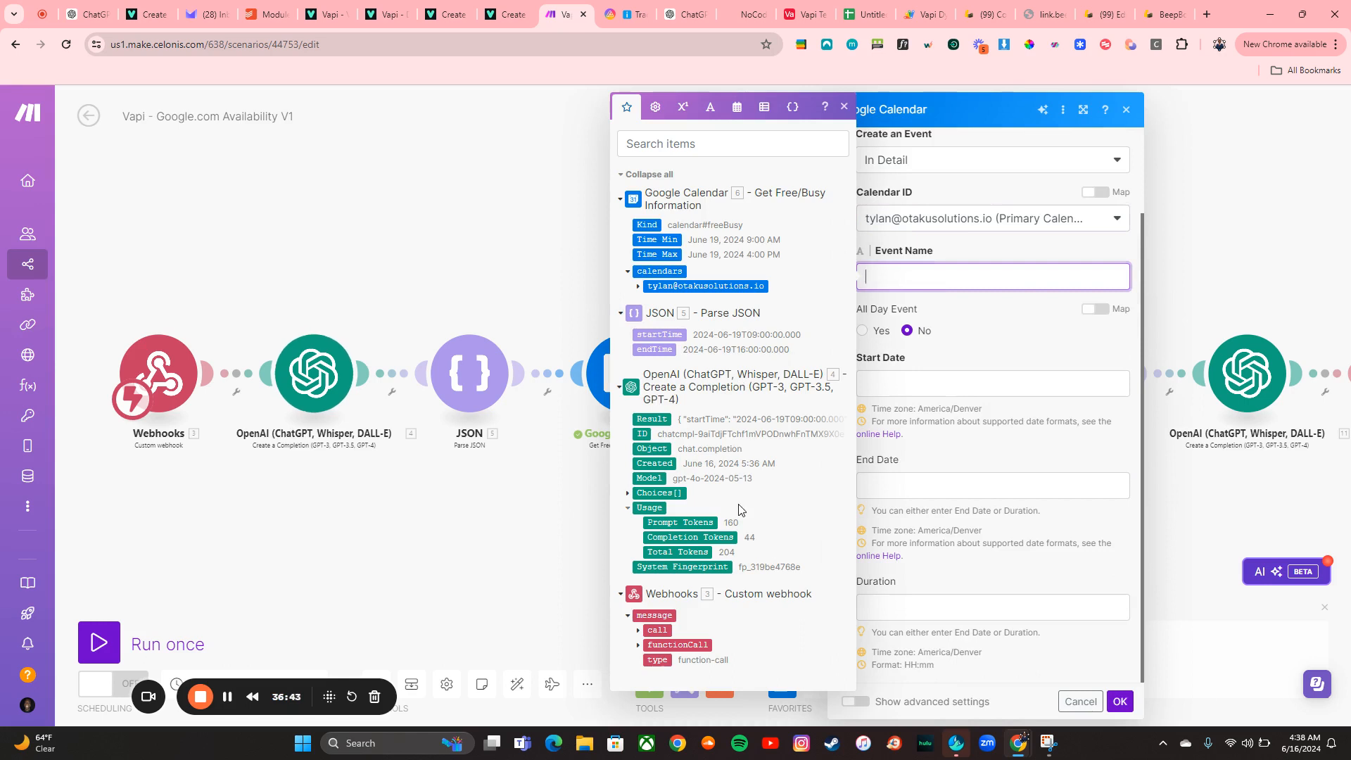
pyautogui.click(639, 646)
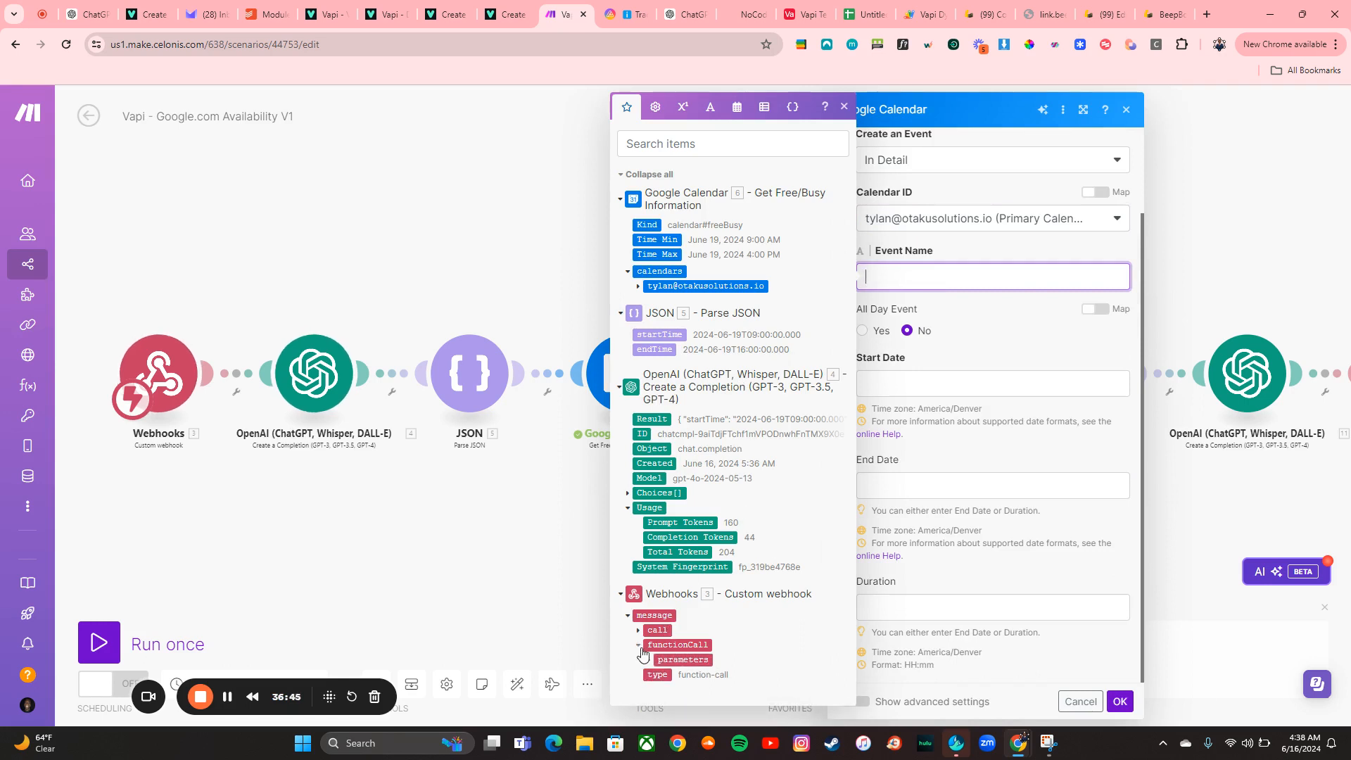
pyautogui.click(649, 661)
pyautogui.scroll(-1, 675, 640)
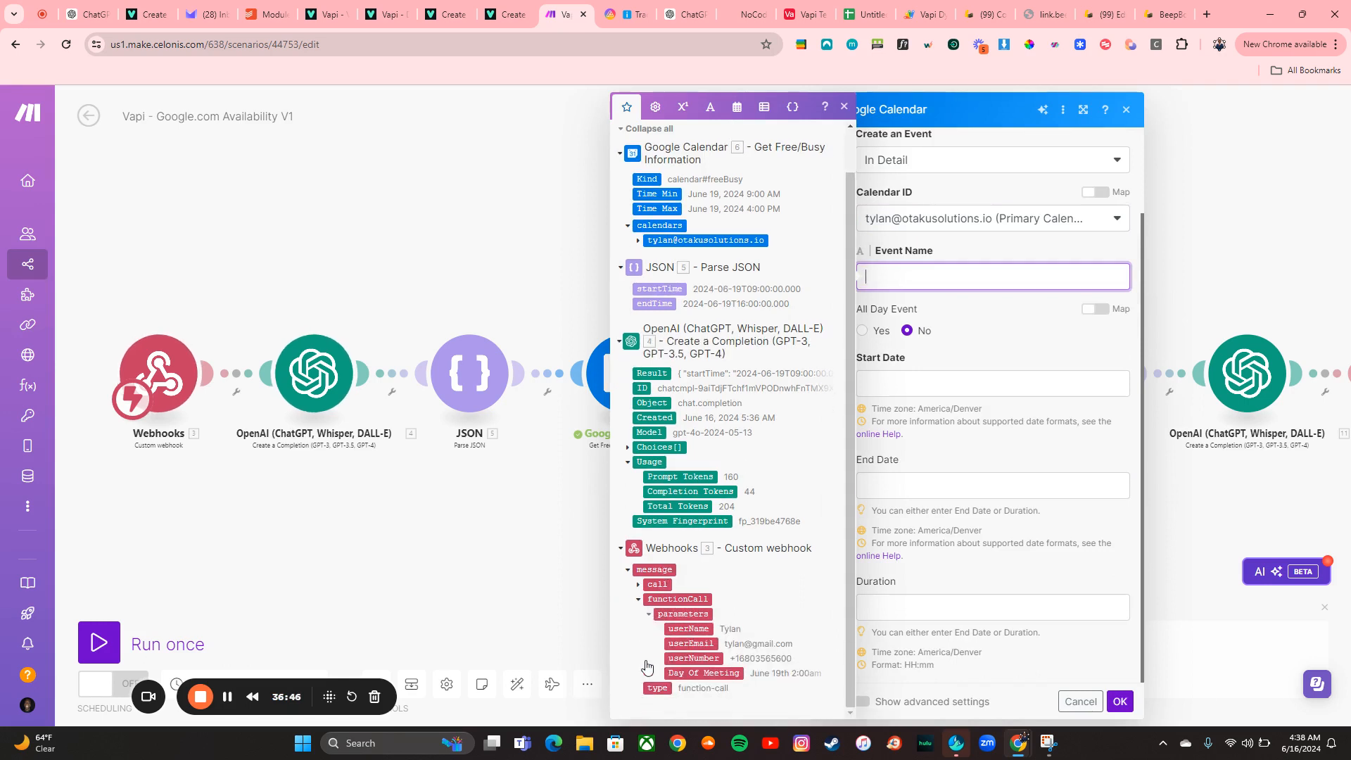
pyautogui.click(681, 629)
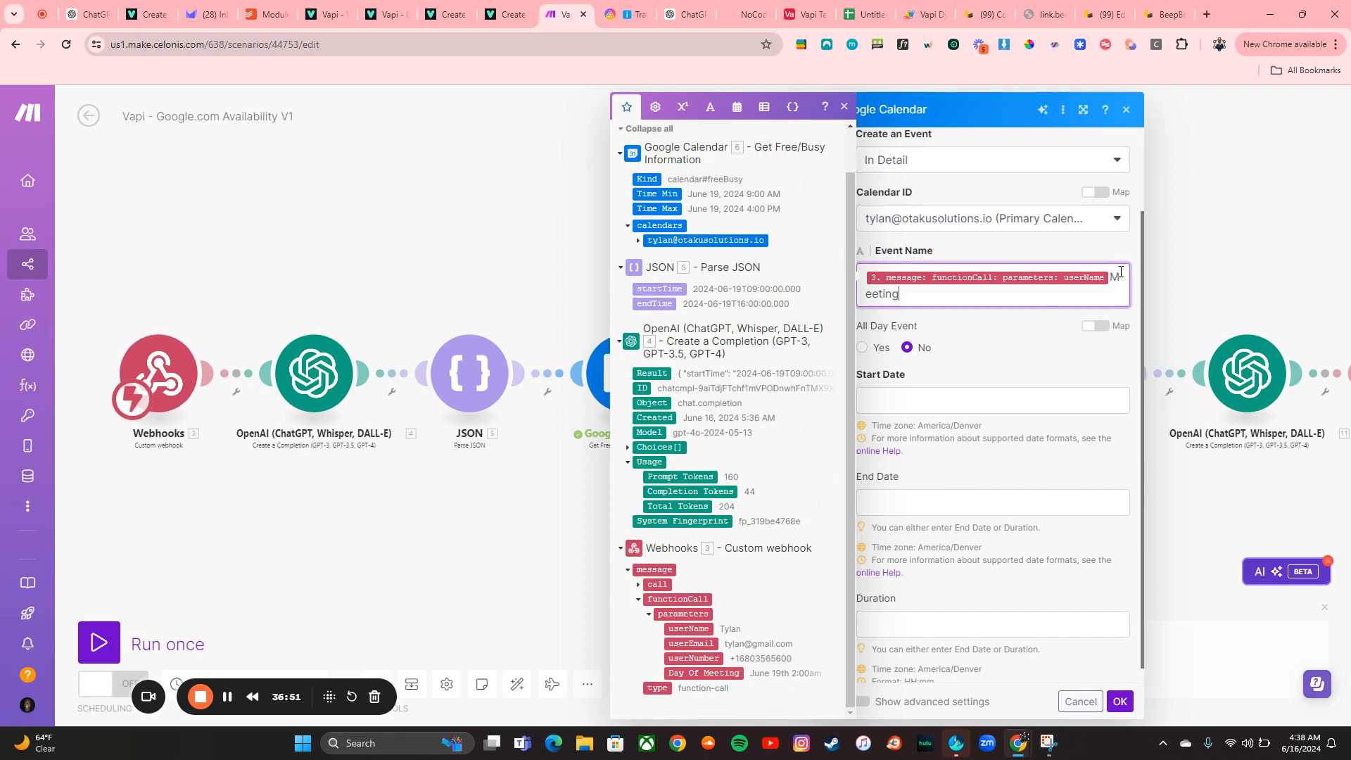
pyautogui.click(1028, 378)
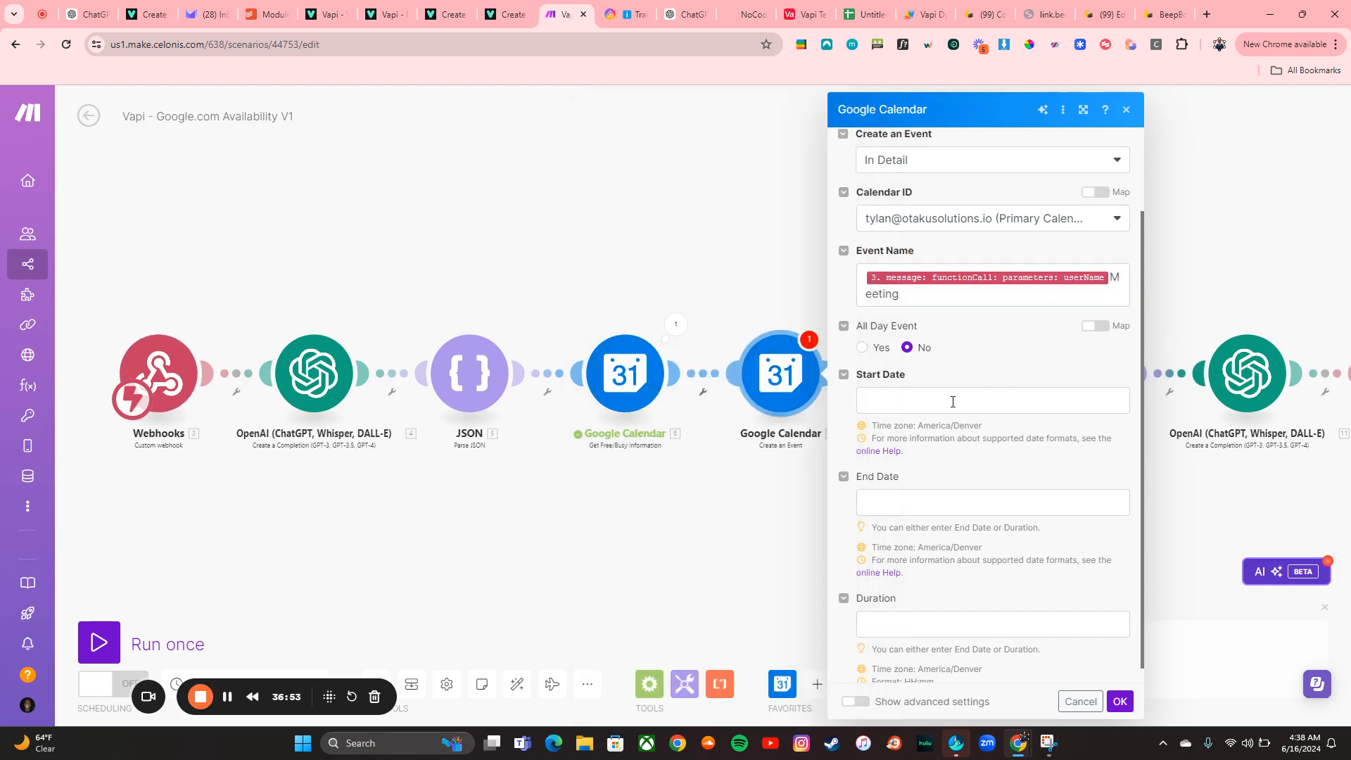
# Map the JSON module's startTime to Start Date and its endTime to End Date
pyautogui.click(954, 400)
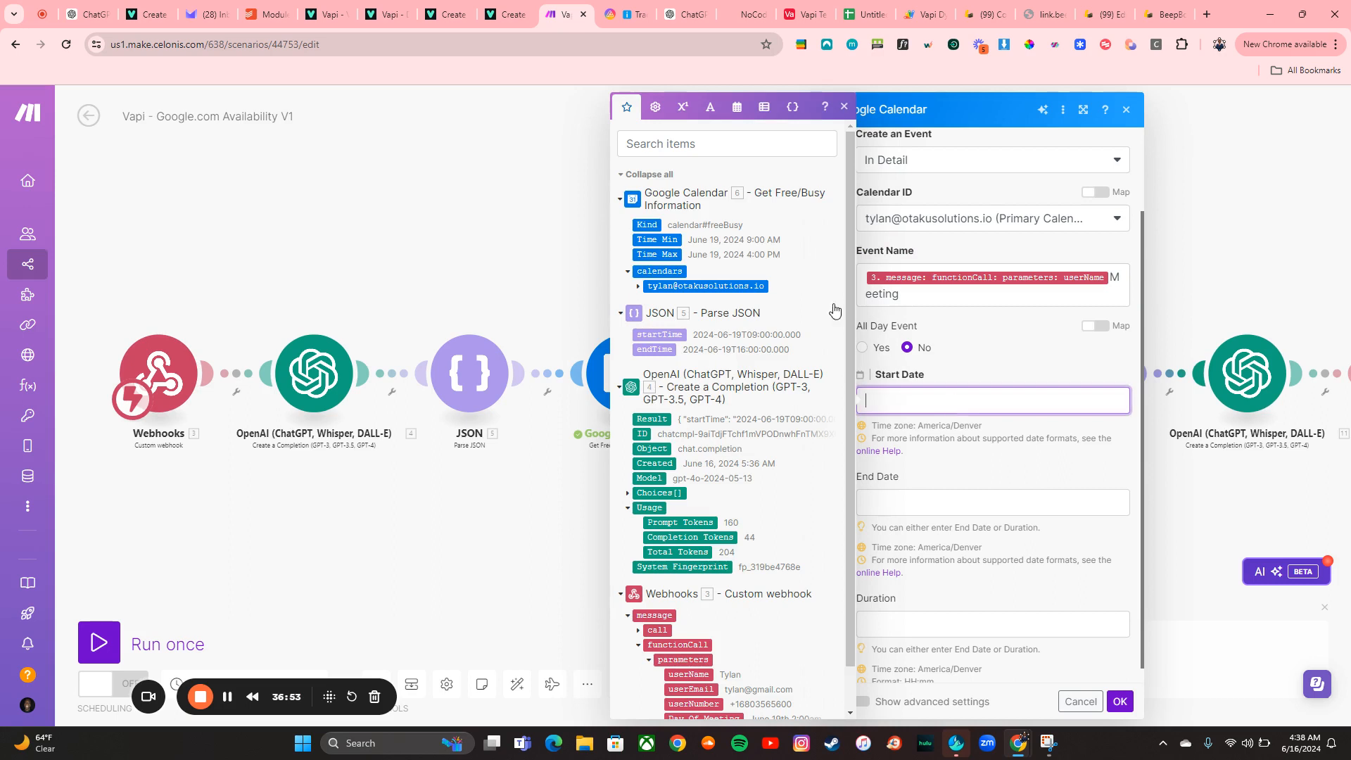
pyautogui.click(678, 332)
pyautogui.click(894, 495)
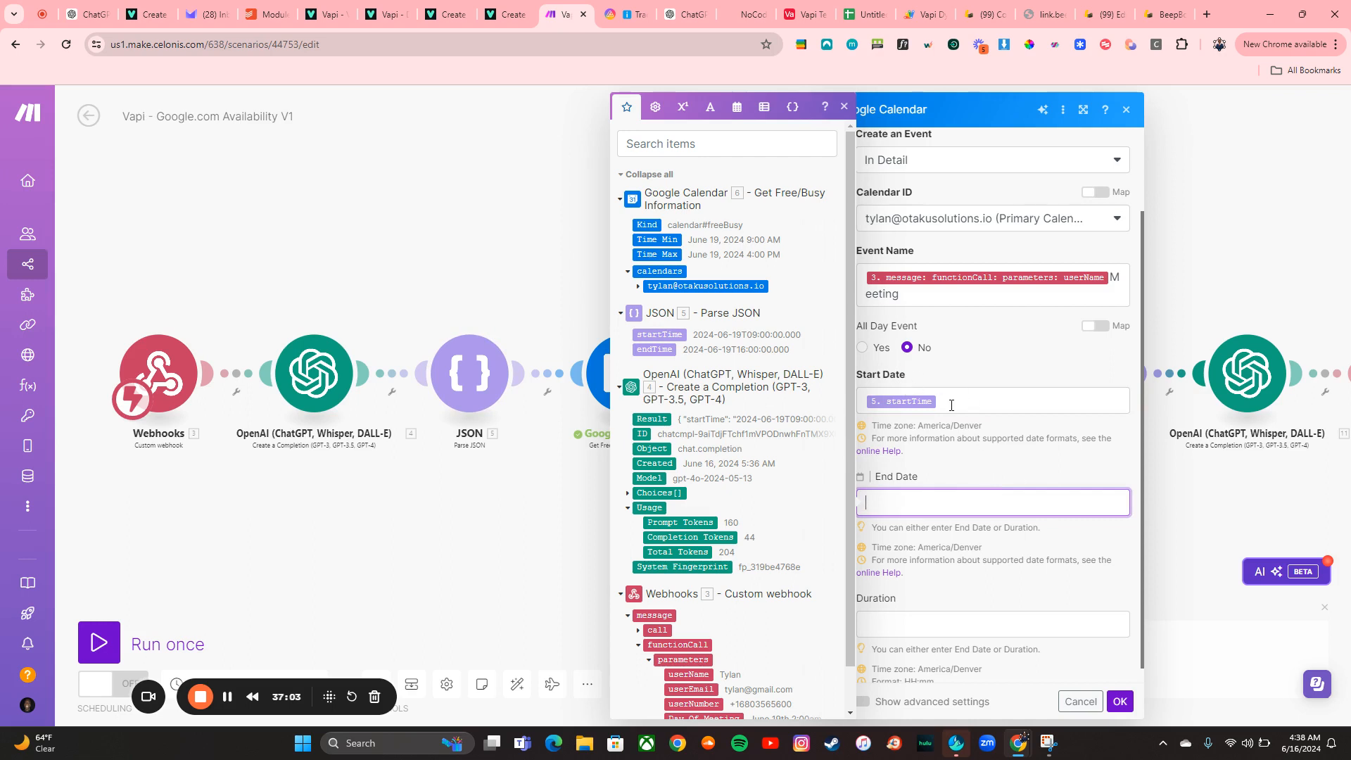
pyautogui.click(671, 350)
# Show advanced settings and set Add Google Meet Video Conferencing to true
pyautogui.scroll(-1, 972, 558)
pyautogui.click(965, 616)
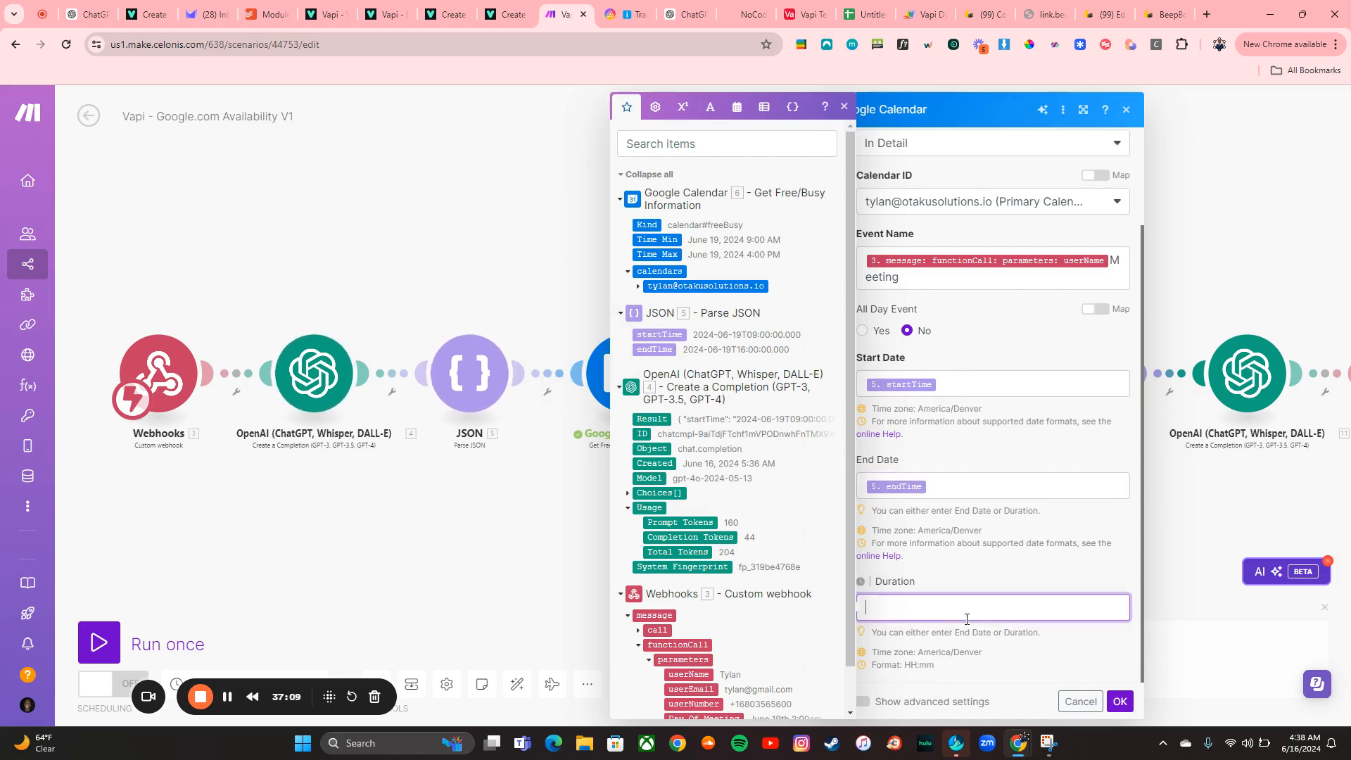
pyautogui.click(879, 704)
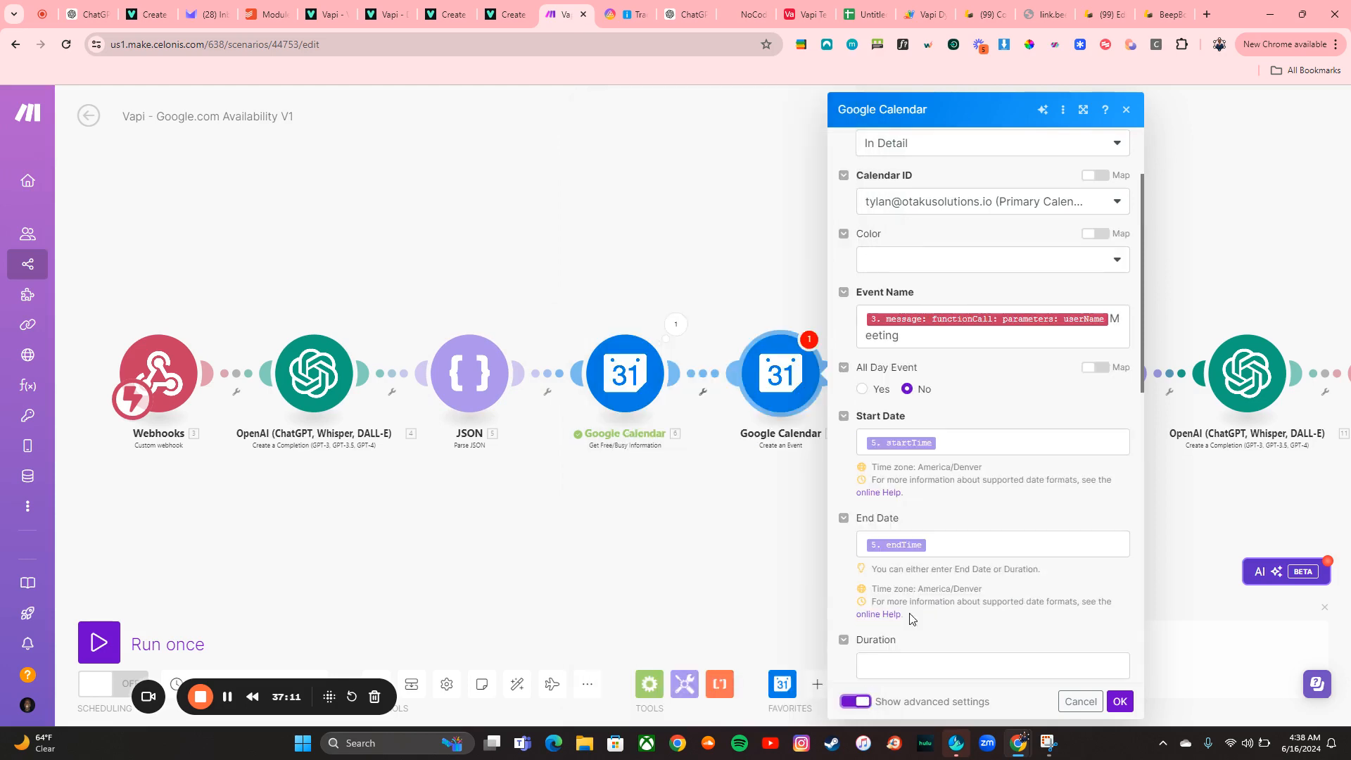
pyautogui.scroll(-3, 937, 563)
pyautogui.scroll(-10, 937, 564)
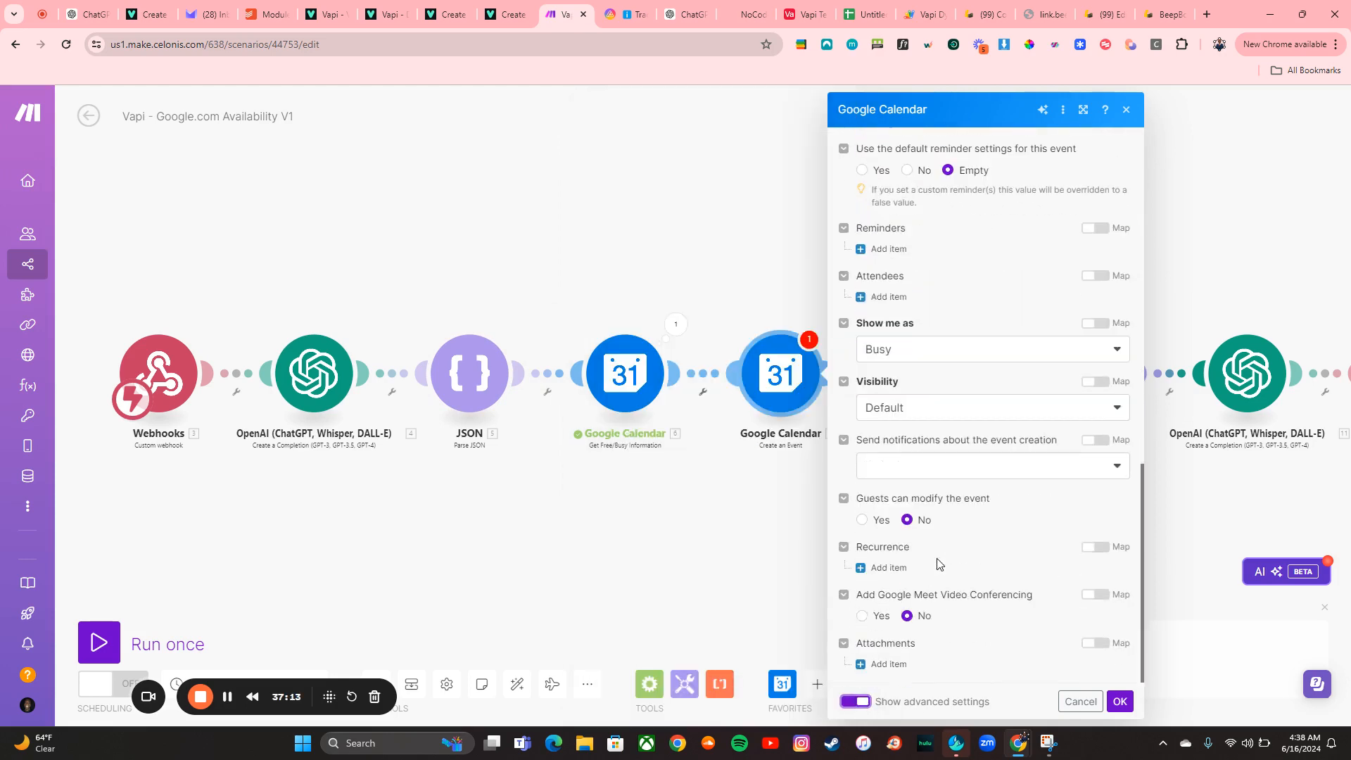
pyautogui.click(862, 616)
pyautogui.click(1095, 595)
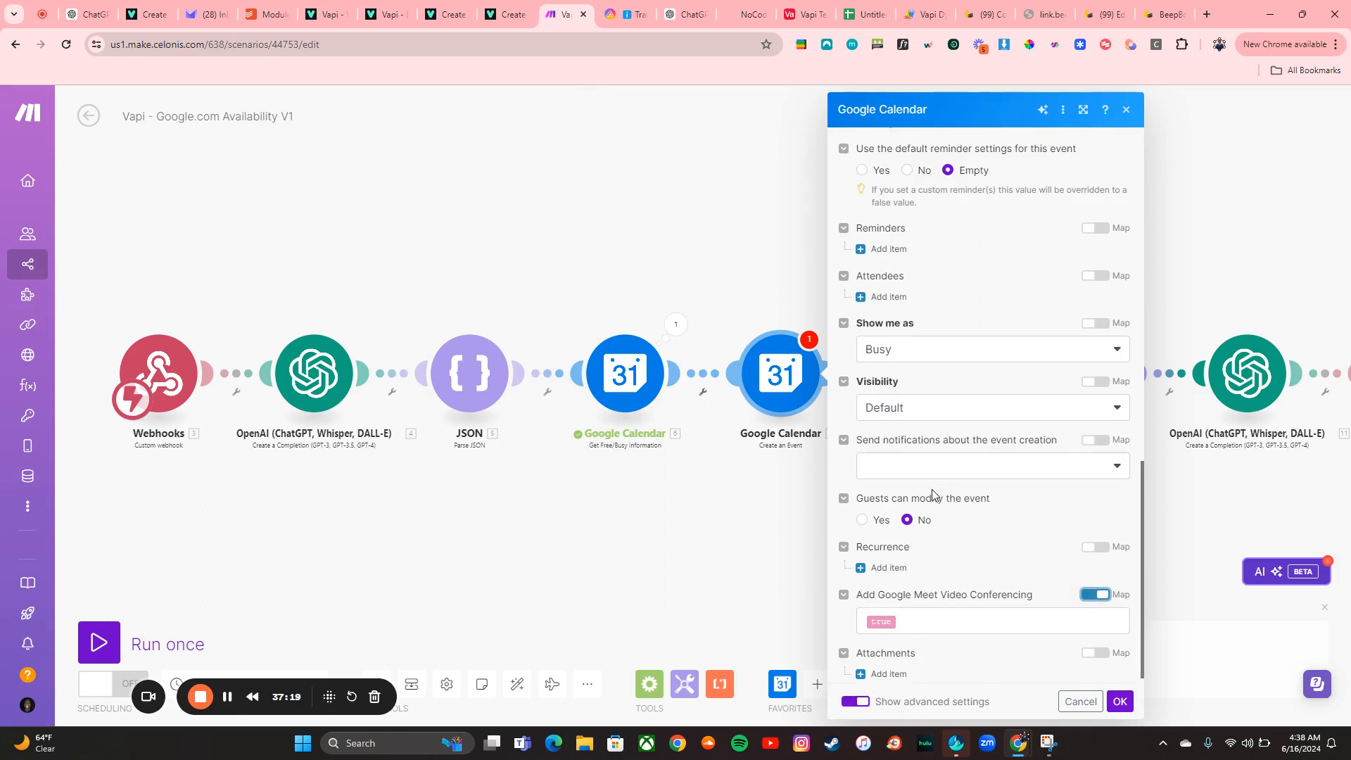
pyautogui.scroll(1, 943, 486)
pyautogui.scroll(2, 960, 352)
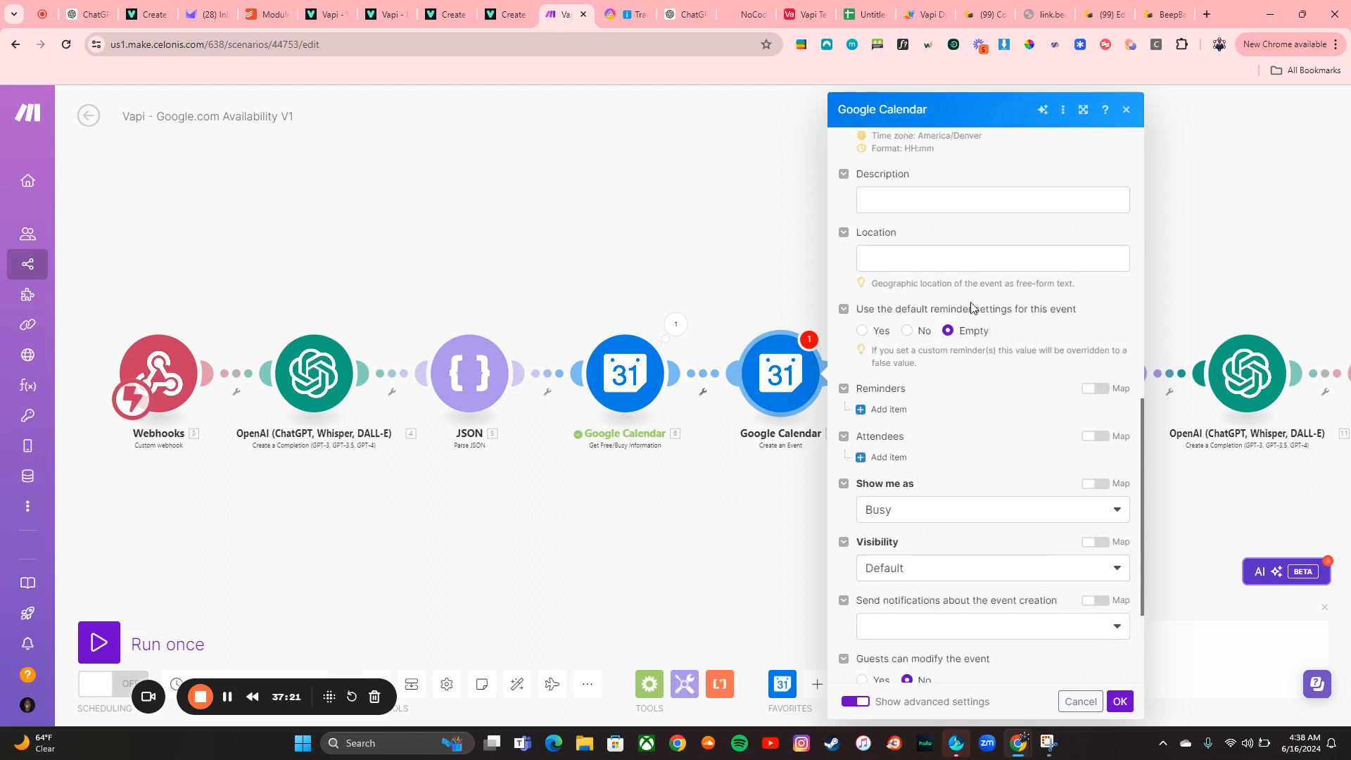
pyautogui.scroll(1, 947, 406)
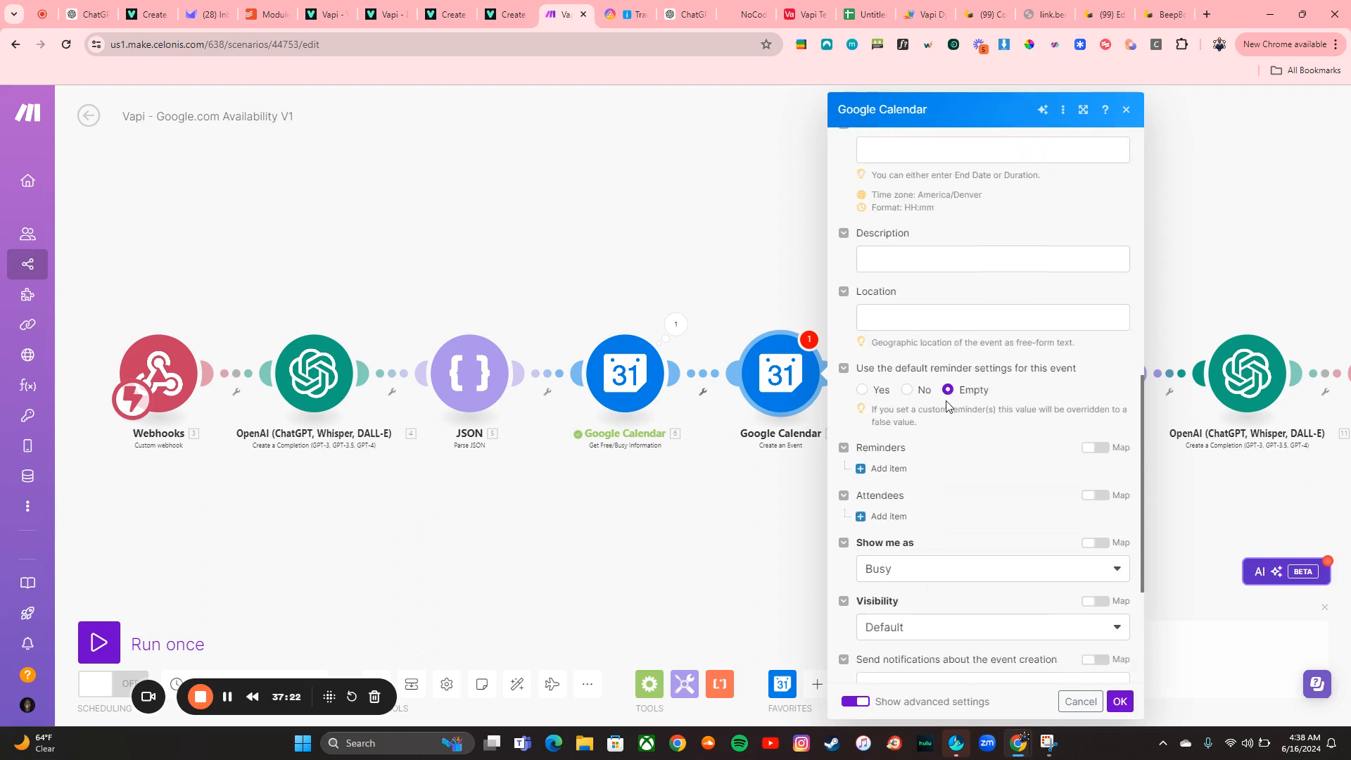
pyautogui.click(889, 522)
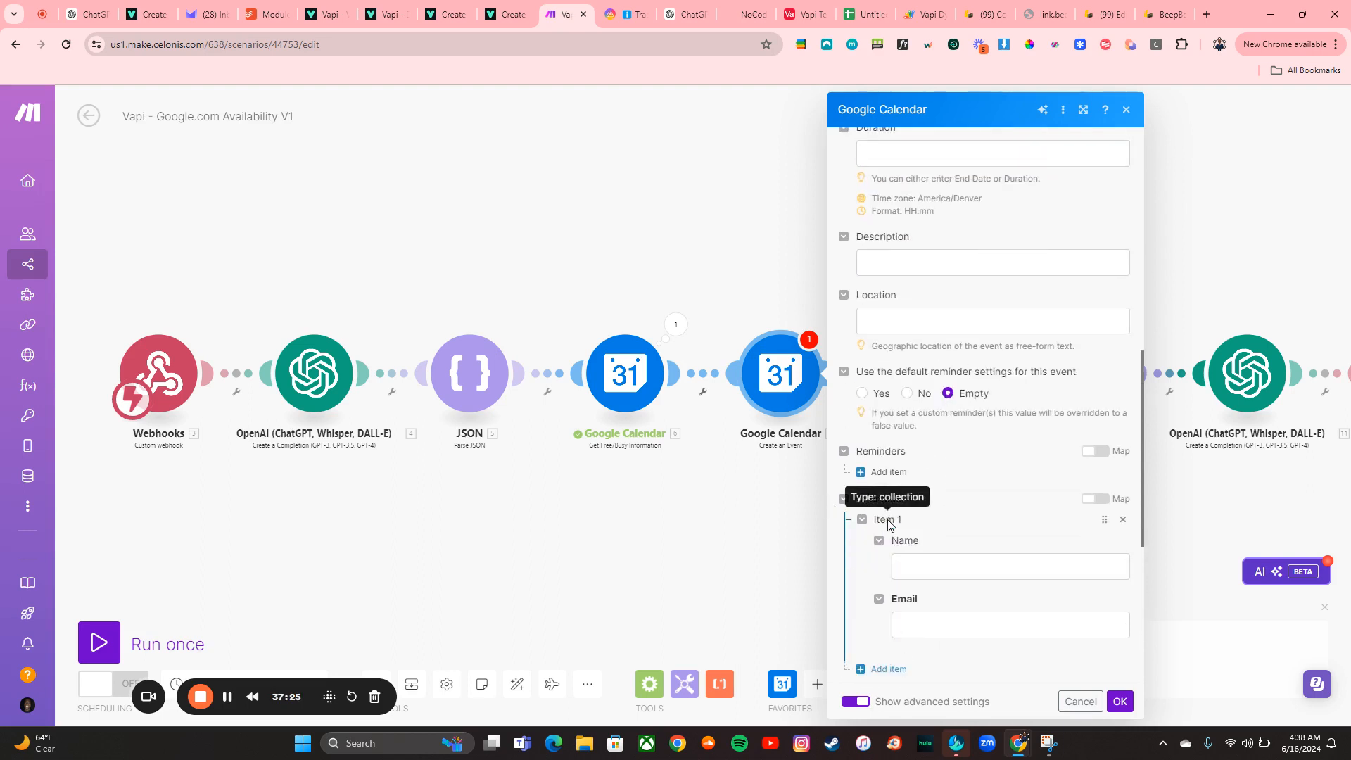
pyautogui.click(932, 563)
pyautogui.click(932, 617)
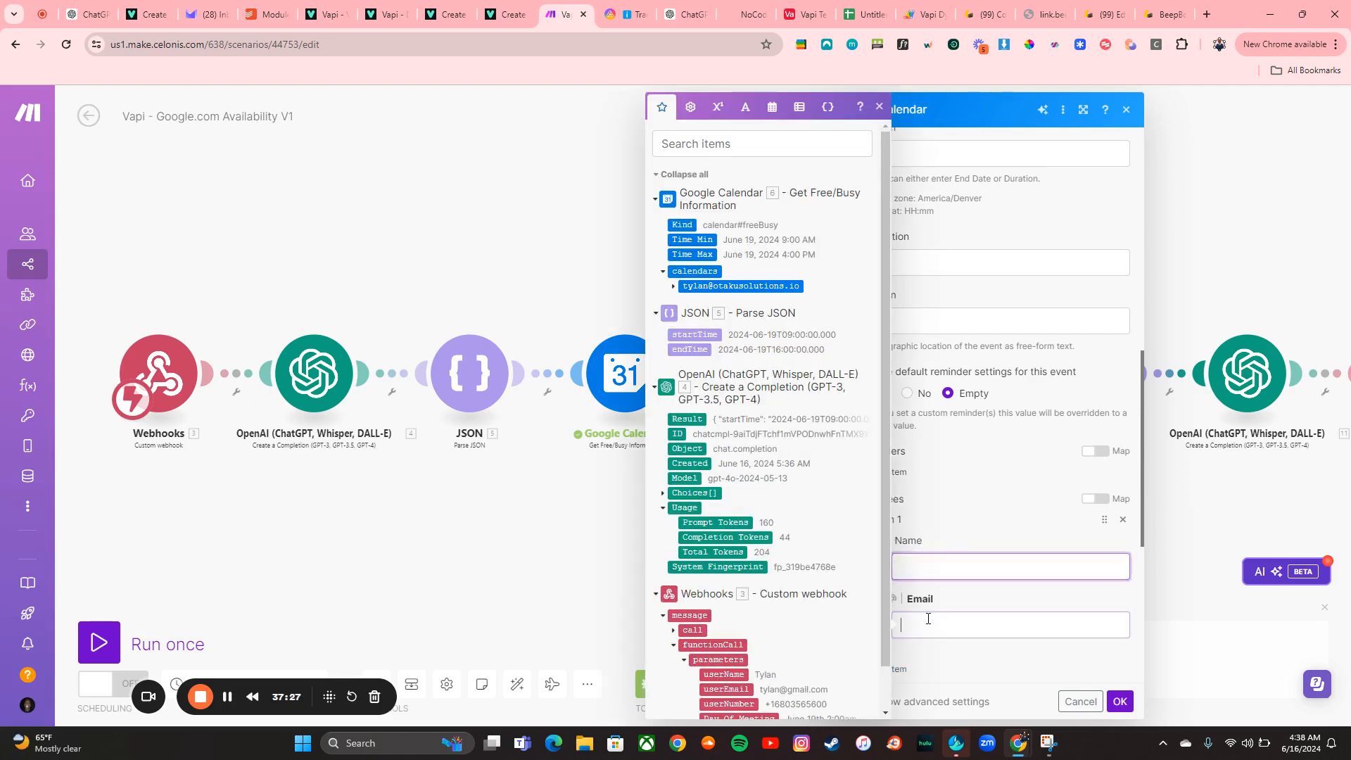
pyautogui.scroll(-1, 830, 587)
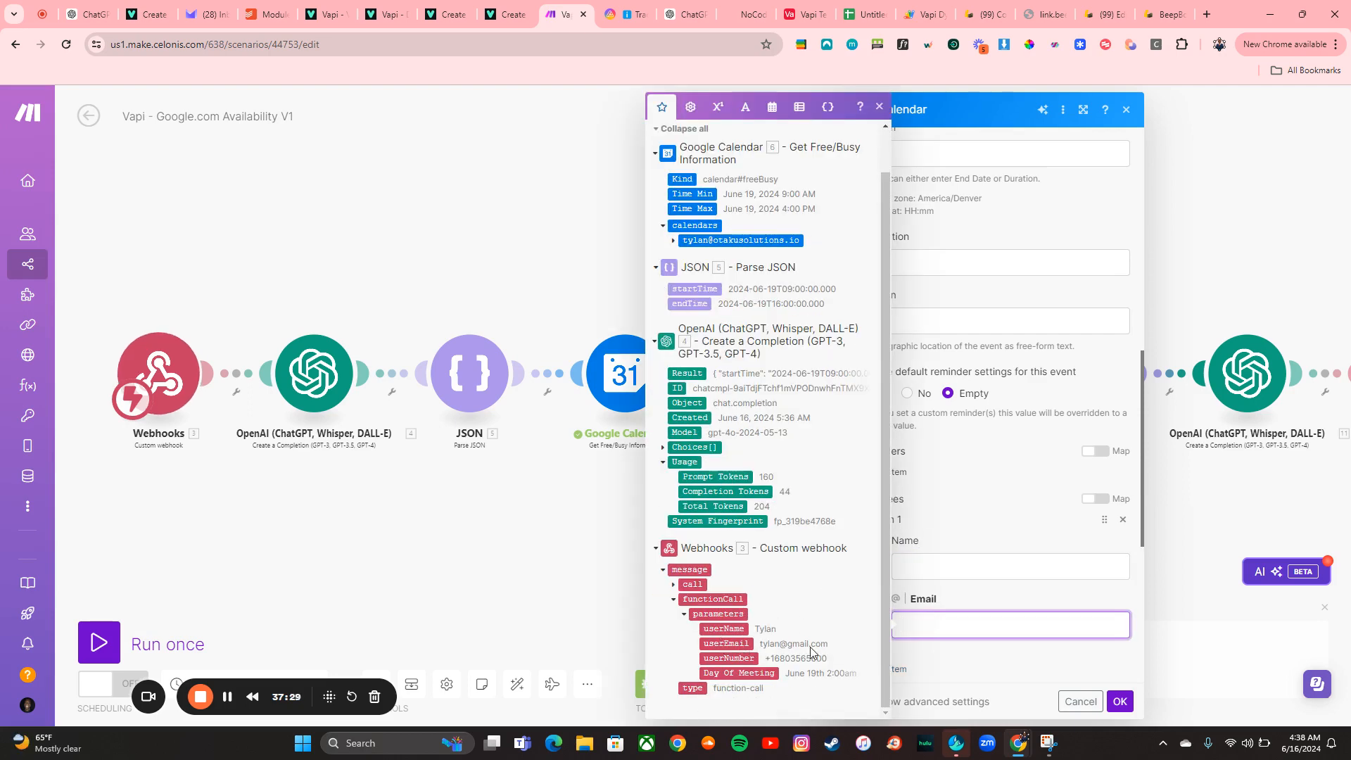
pyautogui.click(1123, 520)
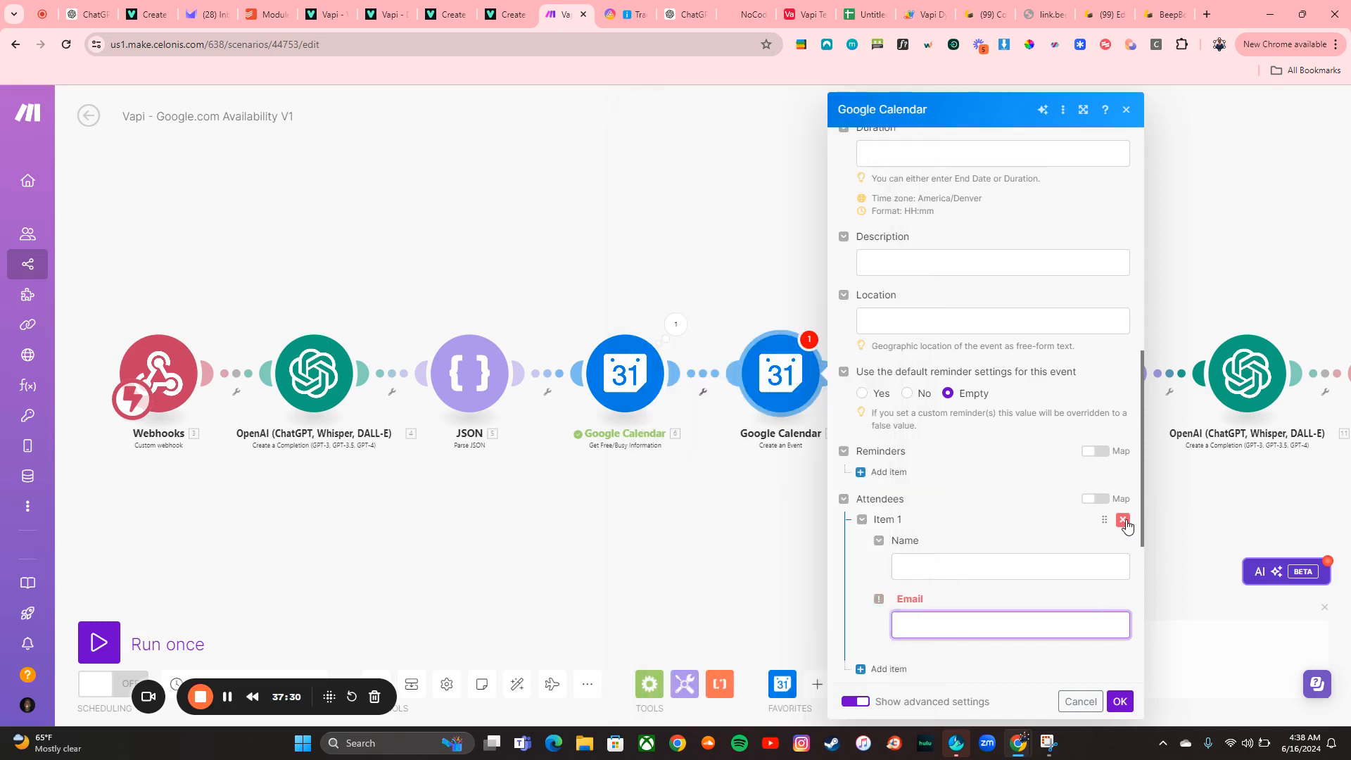
# Save the Create an Event module and reconnect the Transform to JSON module after it
pyautogui.scroll(3, 984, 515)
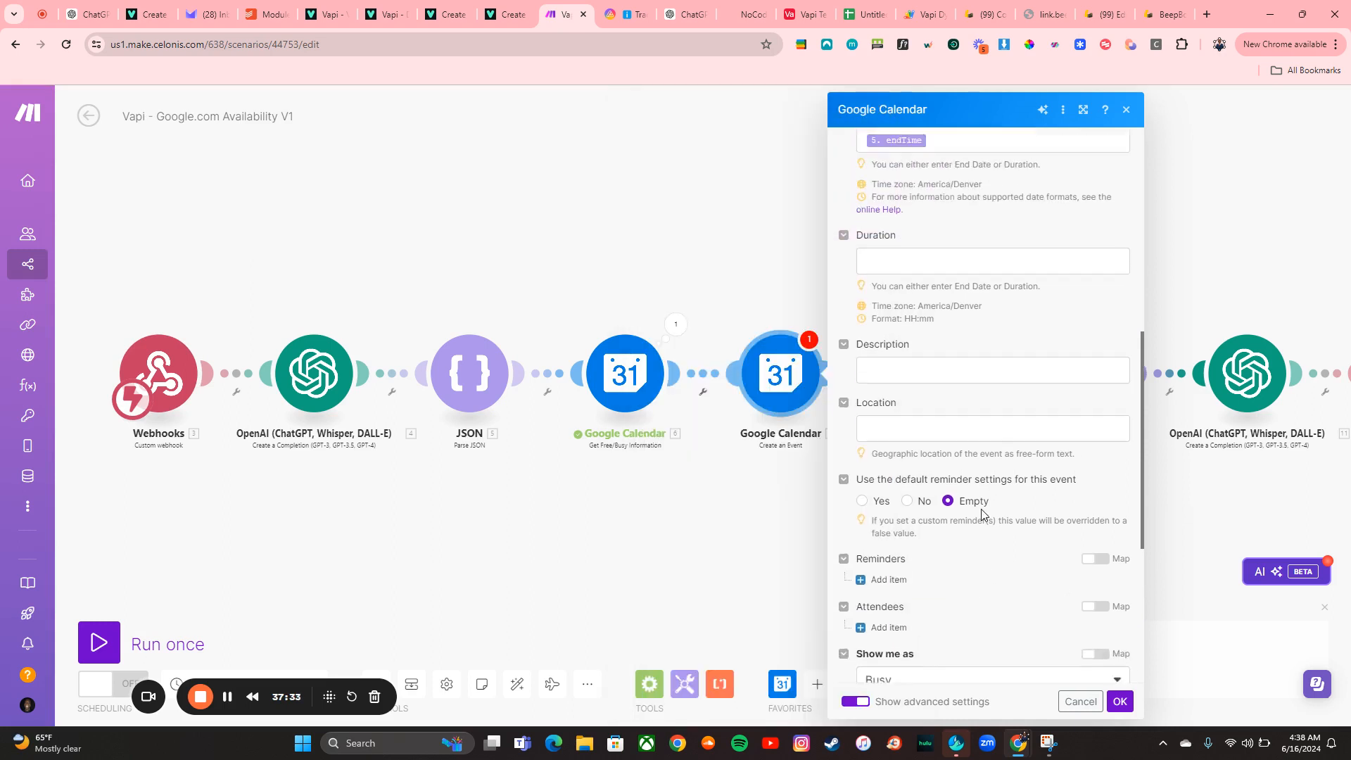
pyautogui.scroll(-4, 984, 515)
pyautogui.scroll(4, 971, 443)
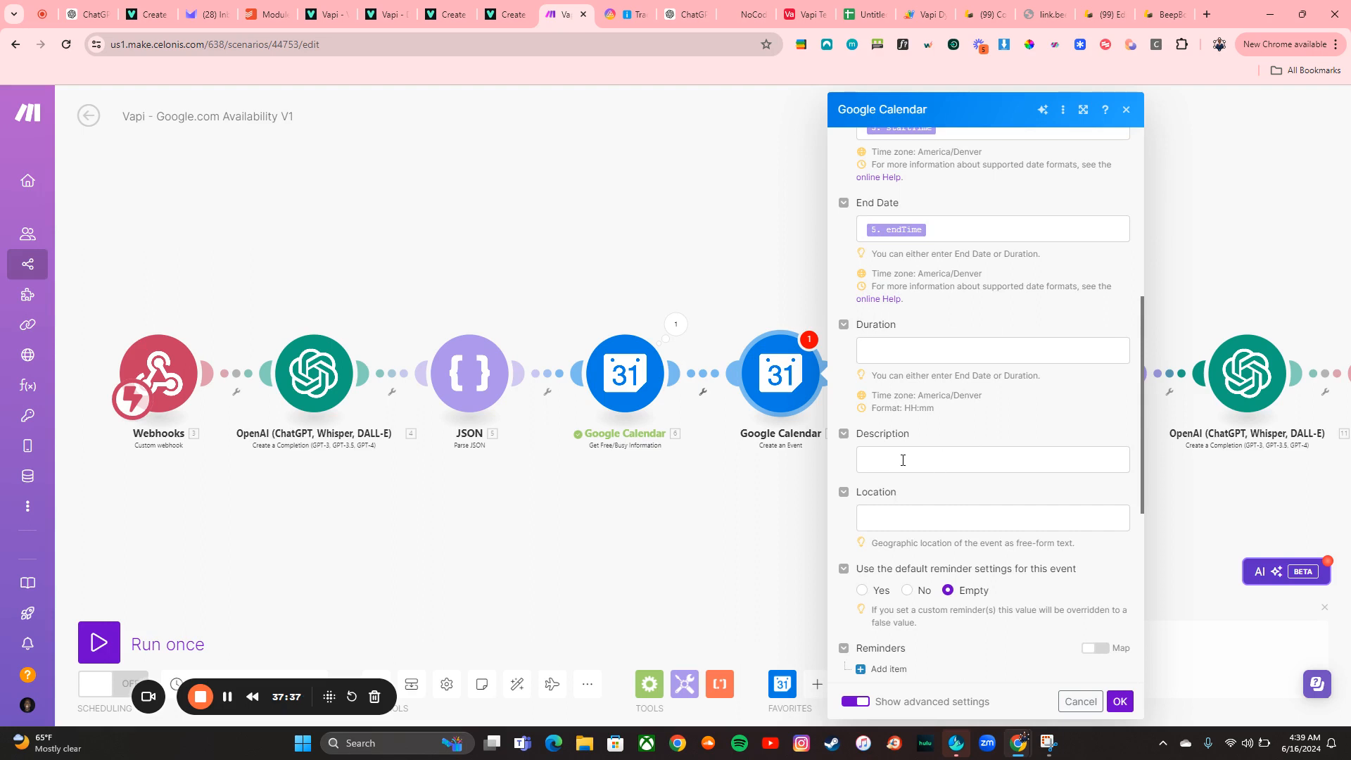
pyautogui.click(1120, 701)
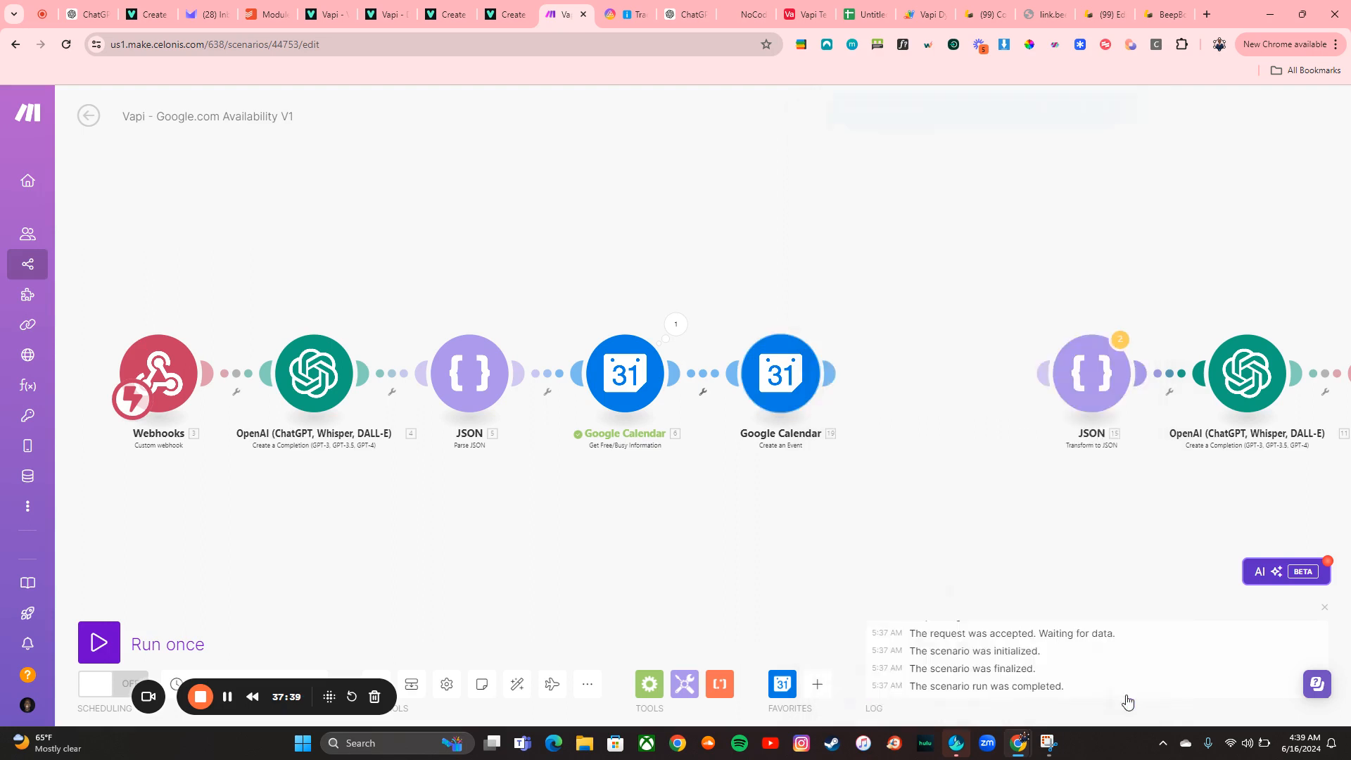
pyautogui.moveTo(1092, 377); pyautogui.dragTo(965, 373)
pyautogui.rightClick(787, 389)
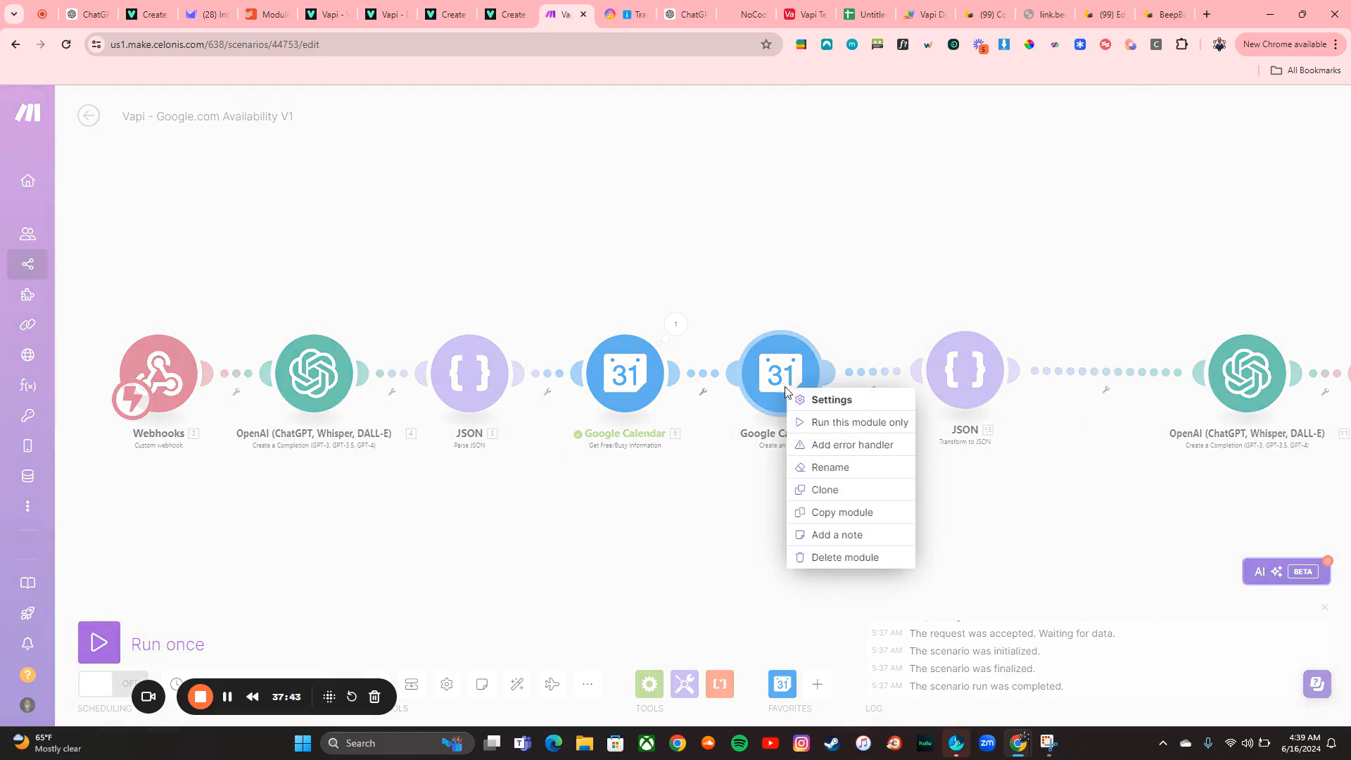
pyautogui.click(834, 424)
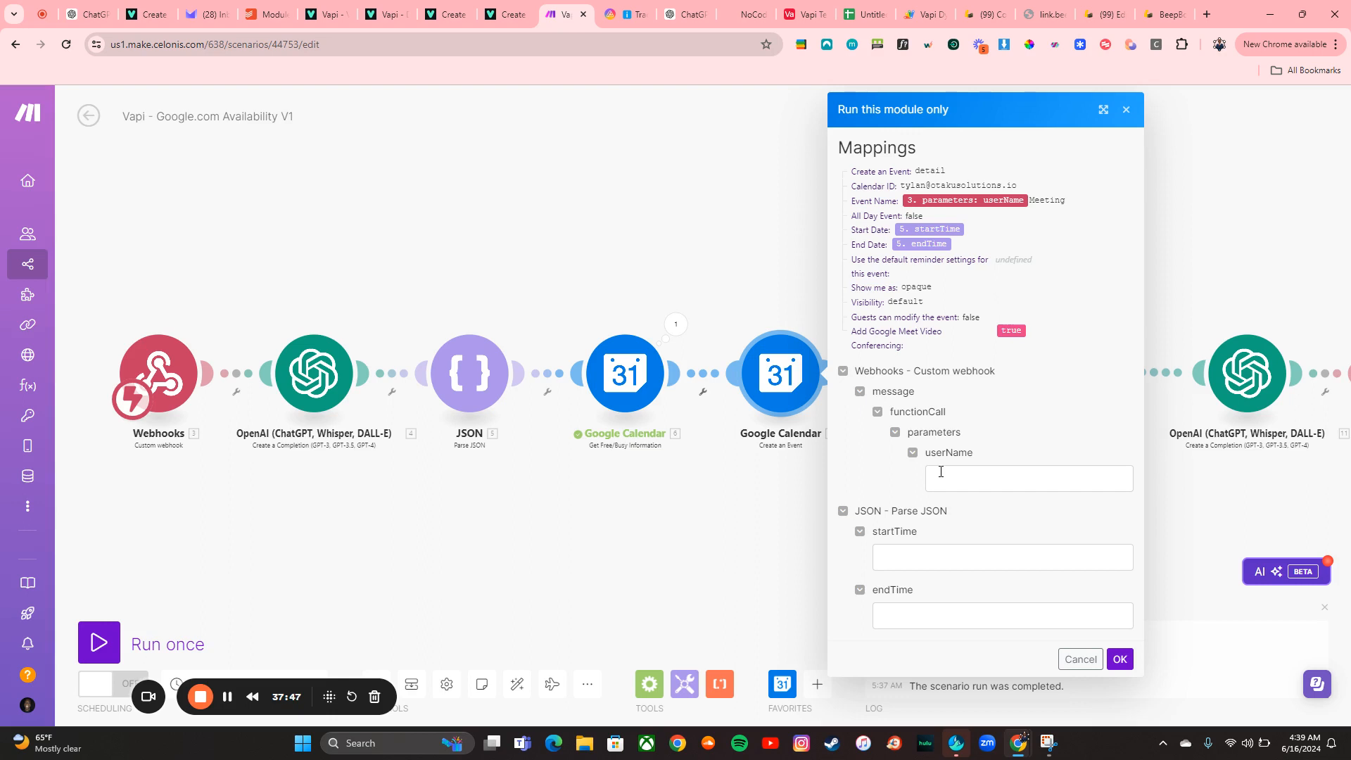
pyautogui.click(1126, 109)
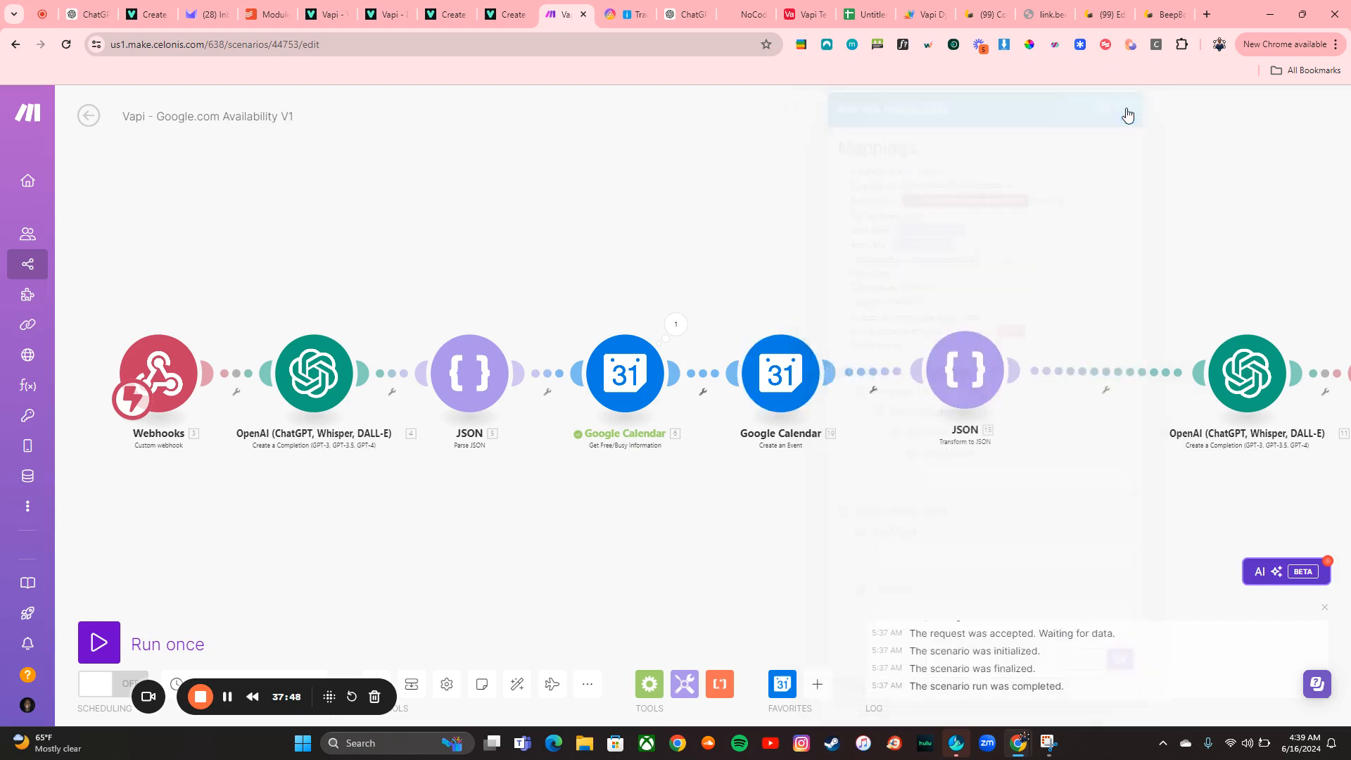
# Review the Create an Event module's settings and close it
pyautogui.click(787, 359)
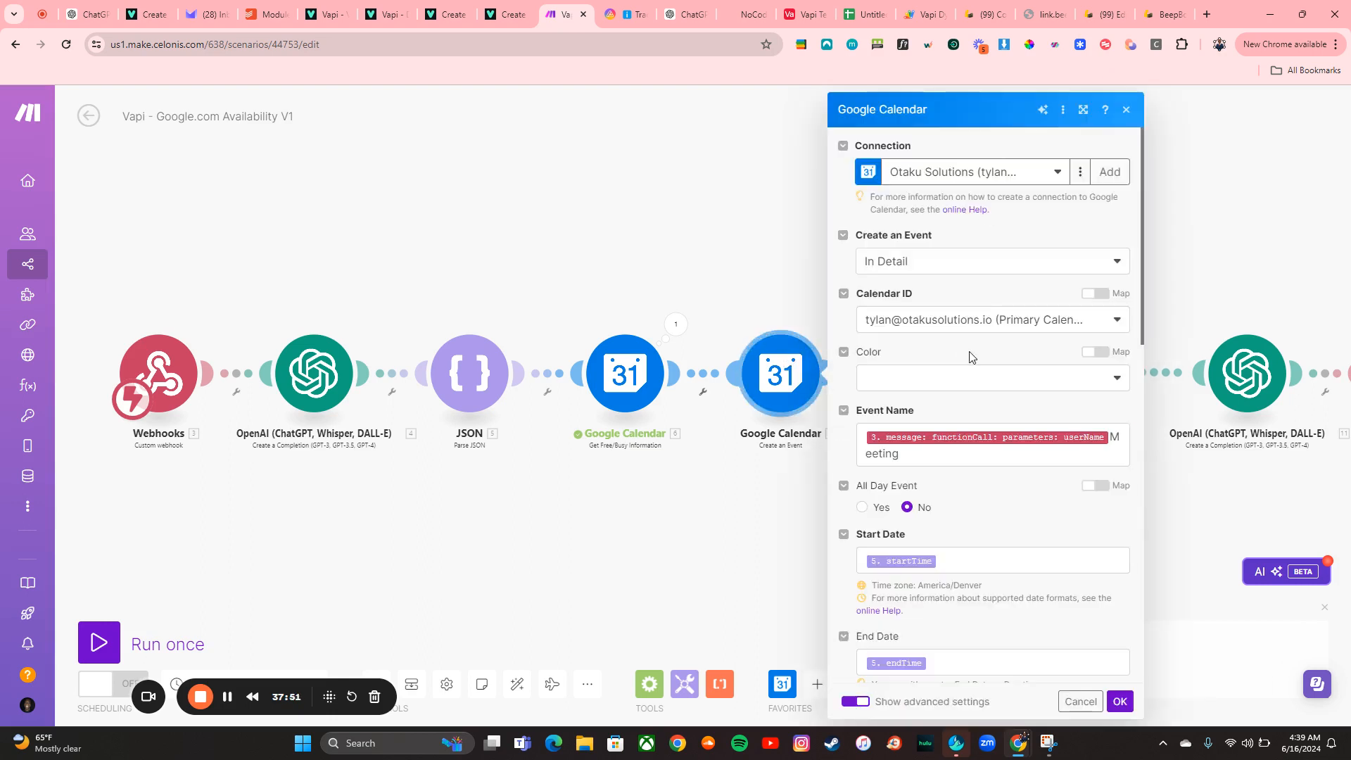
pyautogui.scroll(-6, 970, 357)
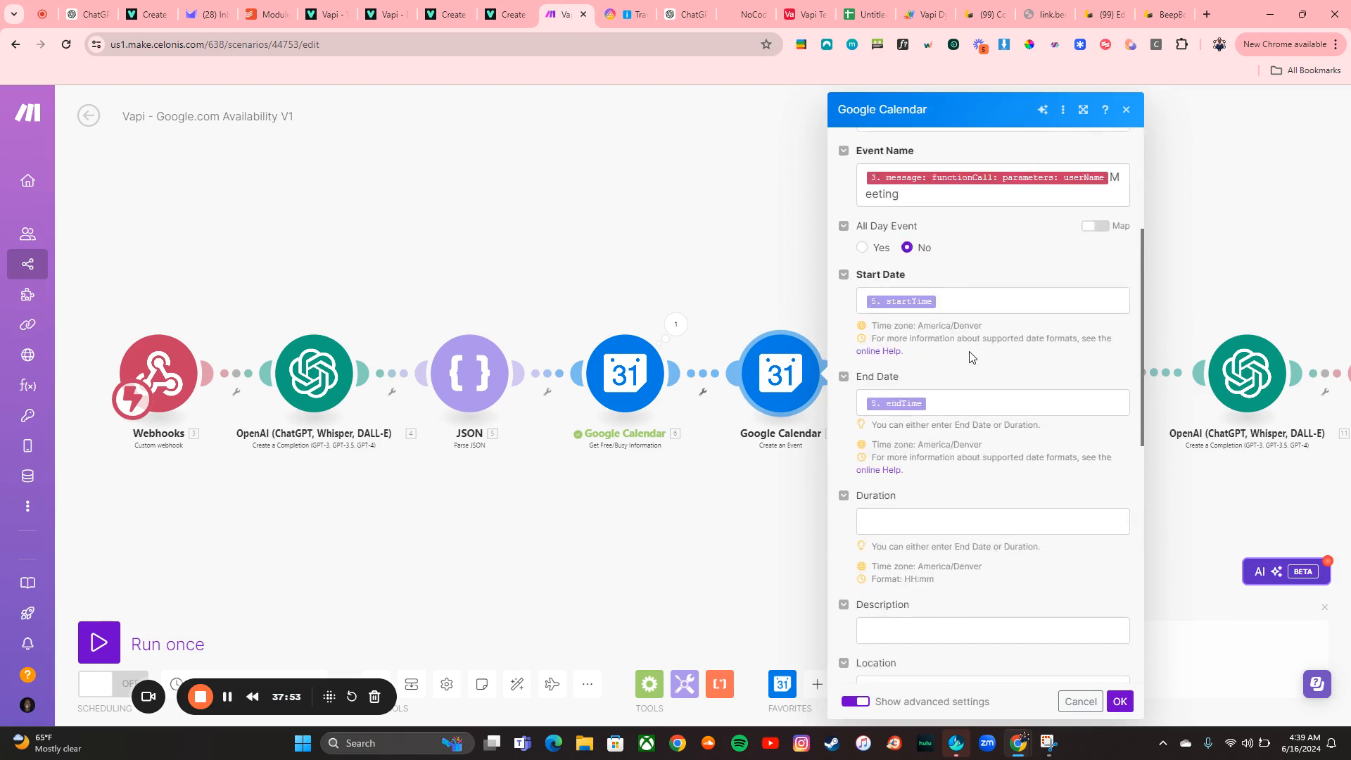
pyautogui.scroll(-3, 971, 352)
pyautogui.scroll(-3, 970, 352)
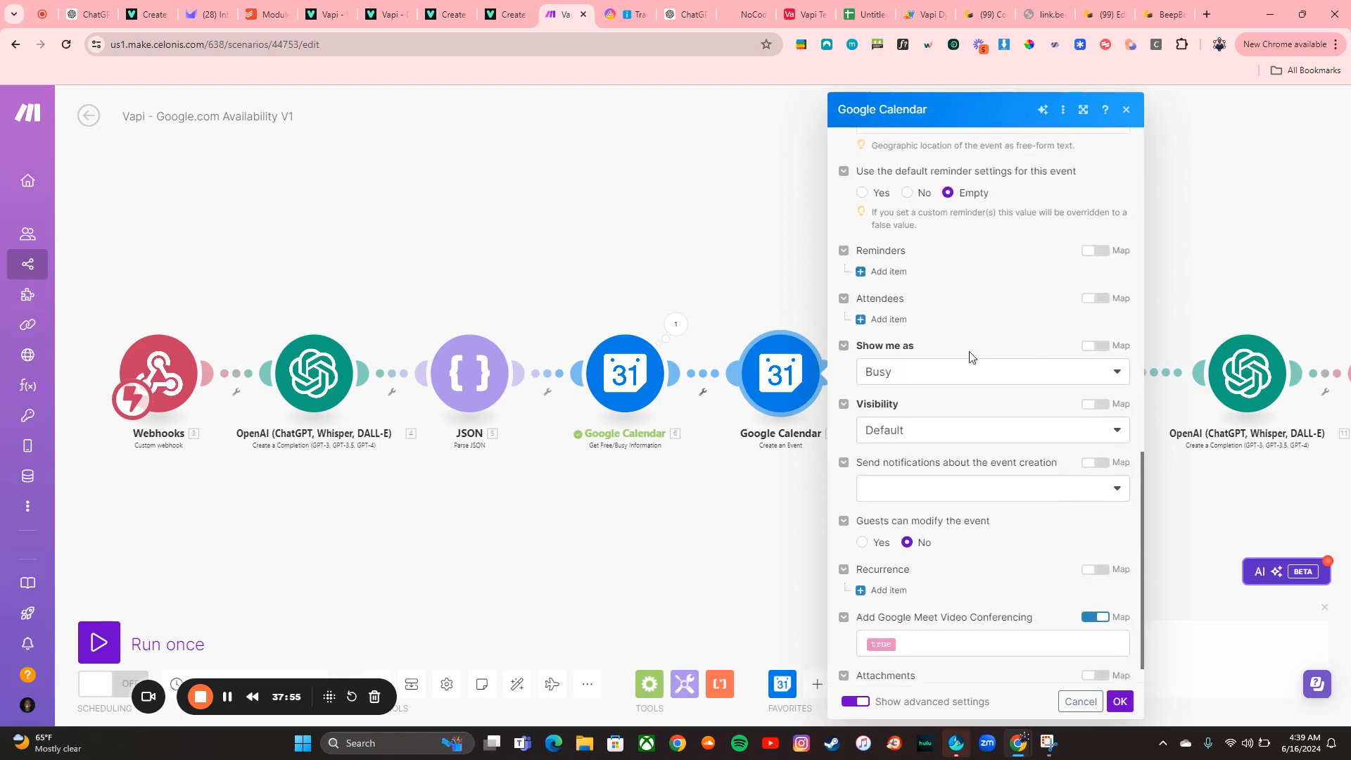
pyautogui.click(1119, 701)
# Run the Create an Event module alone, entering a test e-mail as userName, startTime 2024-06-19T09:00:00.000 and endTime 2024-06-19T16:00:00.000
pyautogui.rightClick(780, 380)
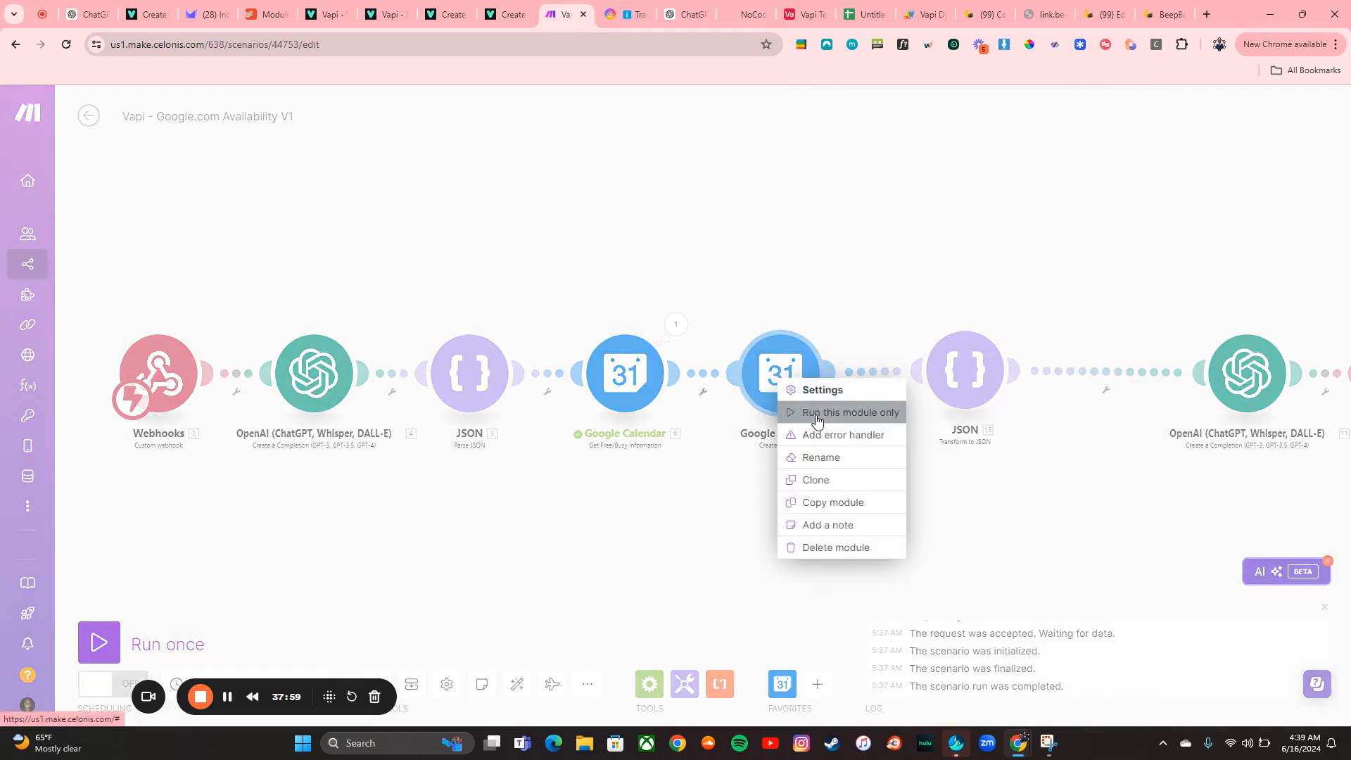
pyautogui.click(817, 413)
pyautogui.click(970, 494)
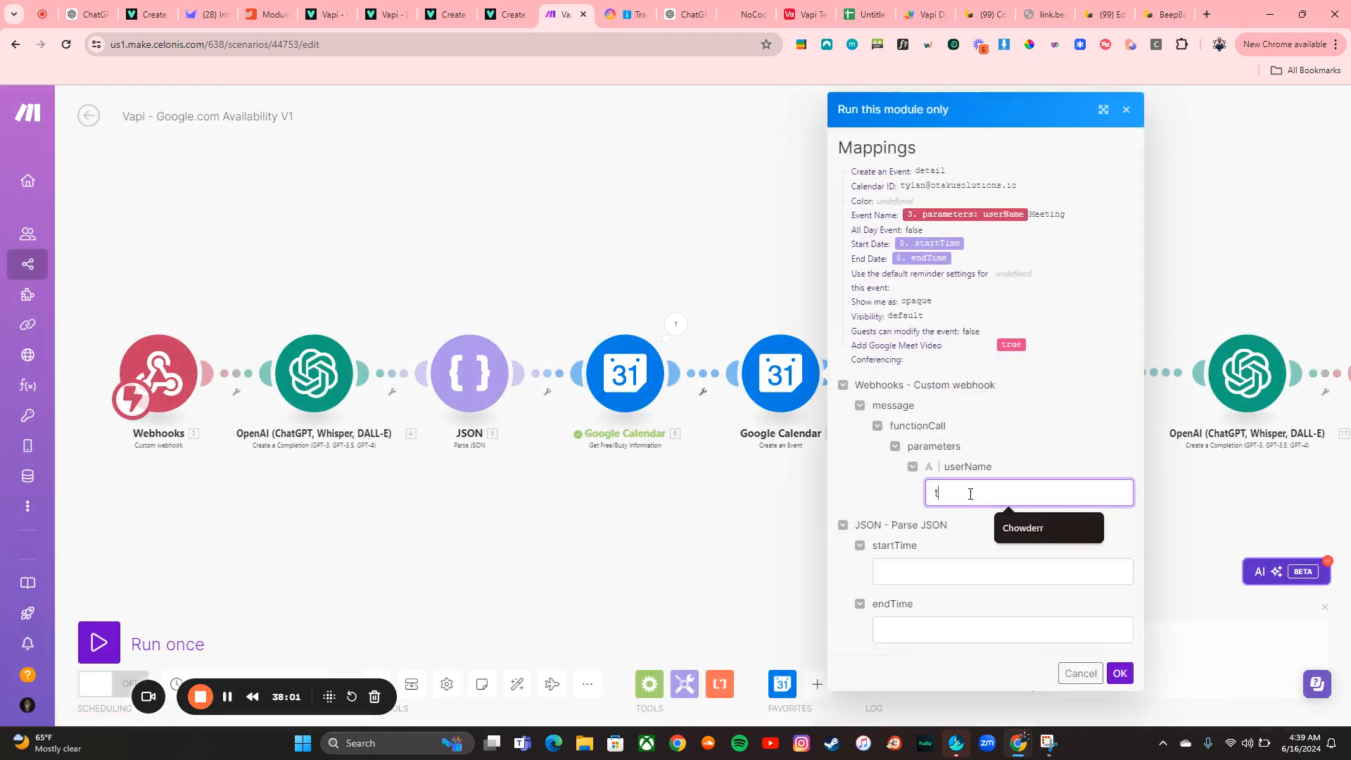
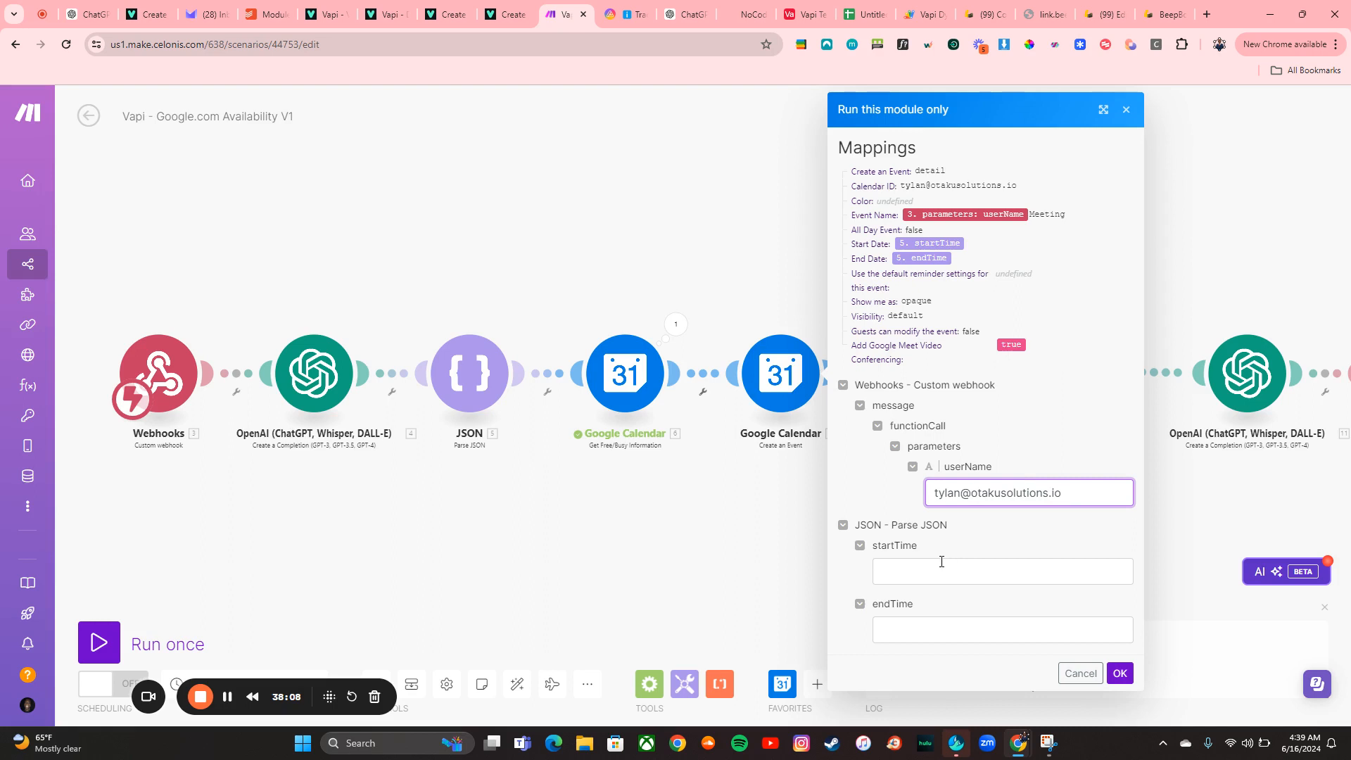
pyautogui.click(942, 563)
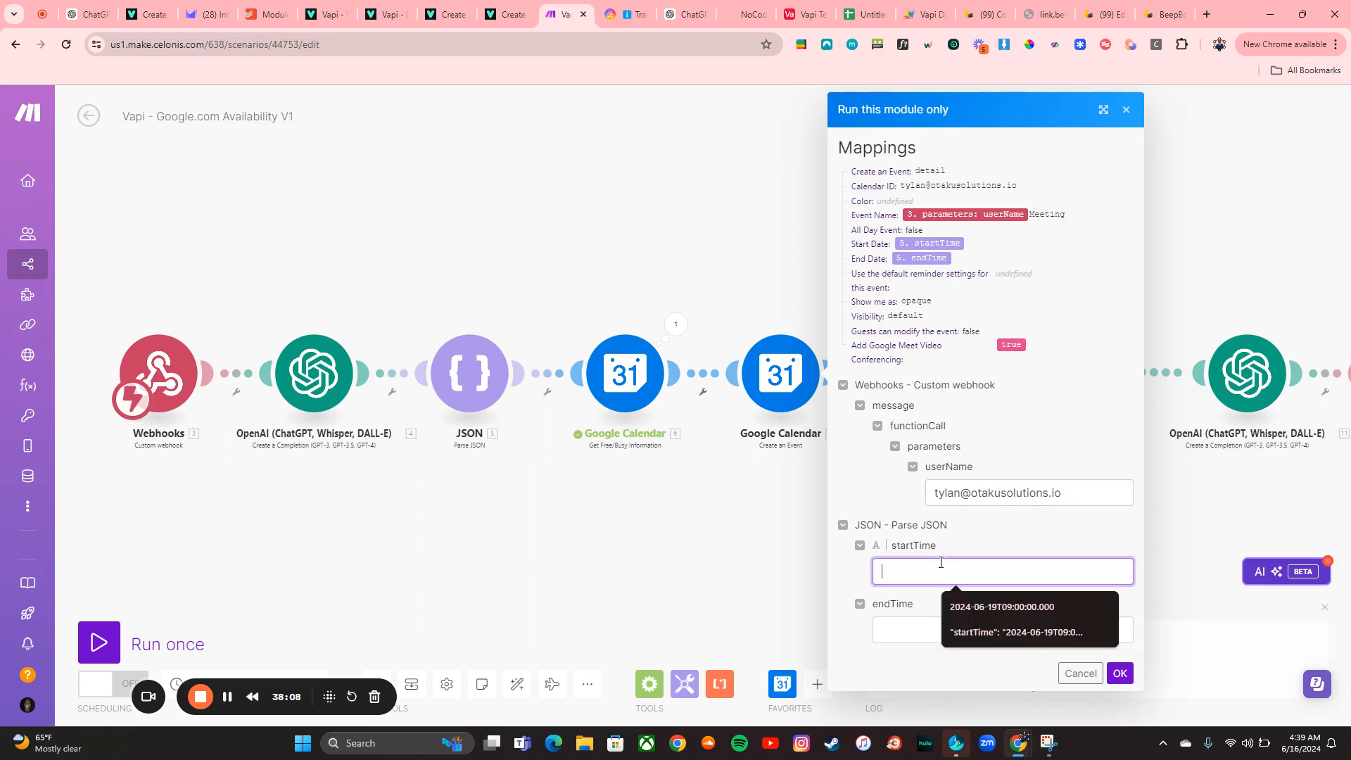
pyautogui.click(676, 324)
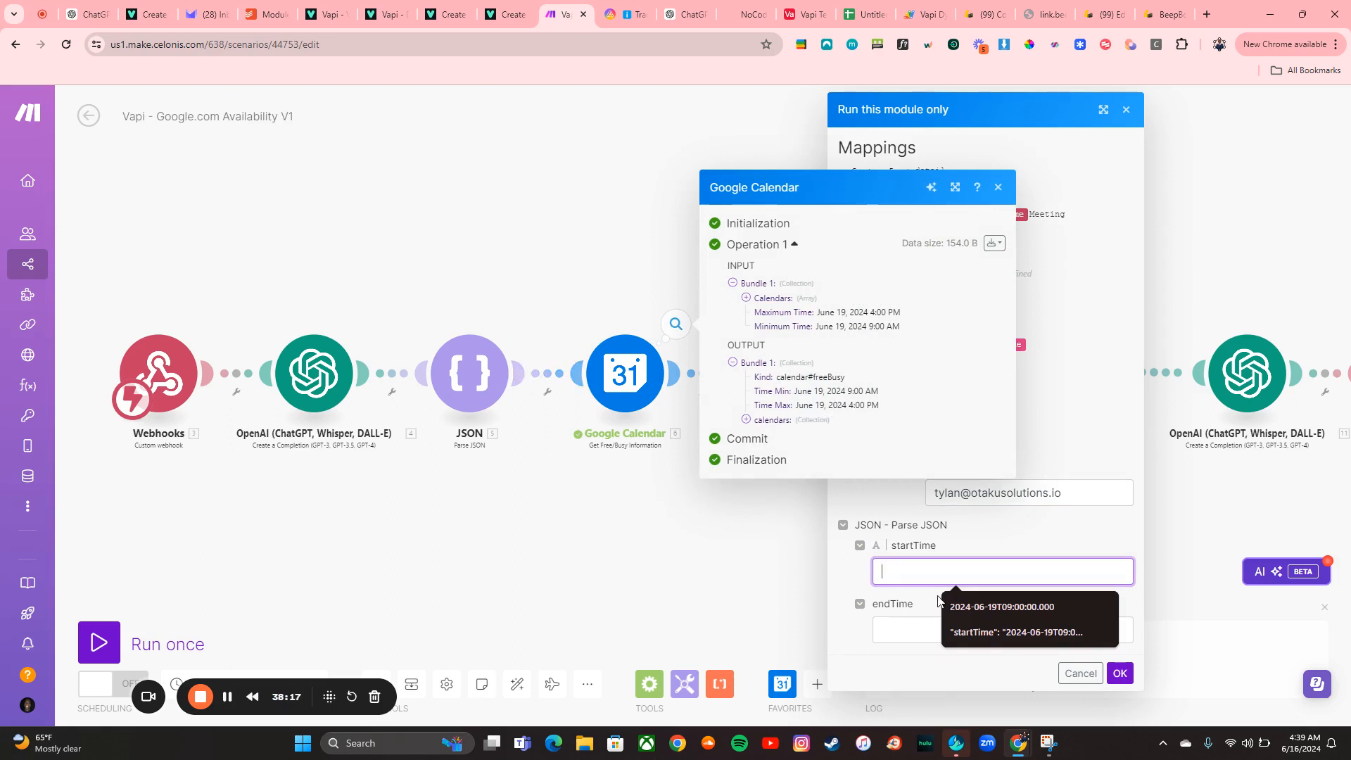
pyautogui.click(953, 607)
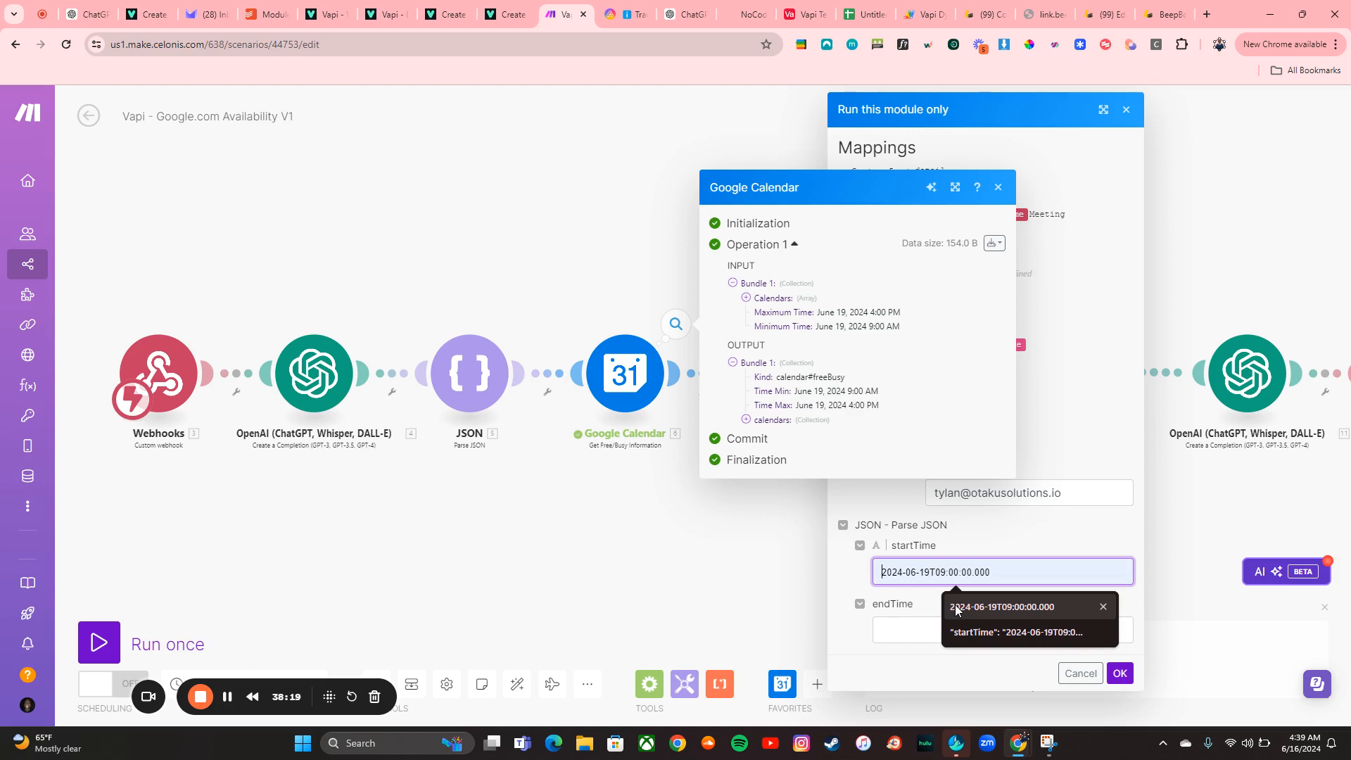
pyautogui.click(923, 629)
pyautogui.click(989, 542)
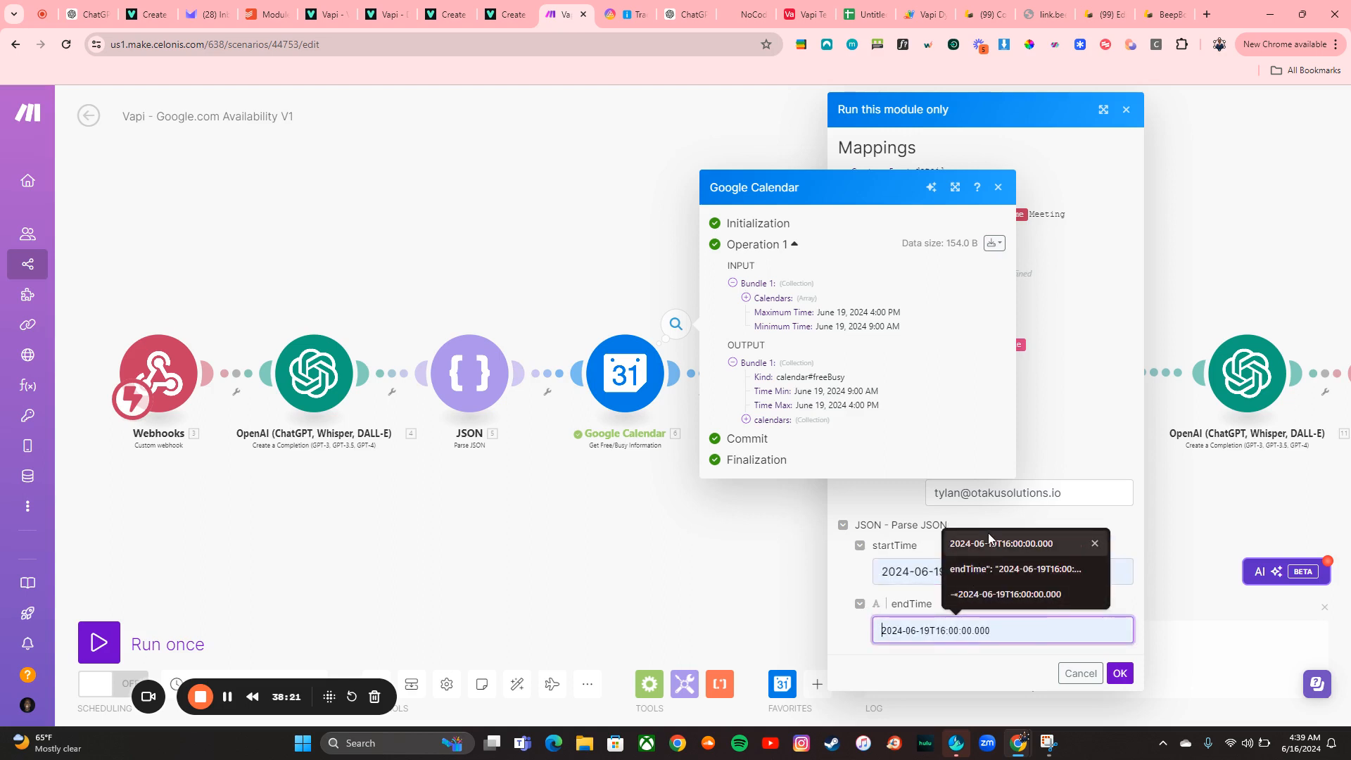
pyautogui.click(988, 535)
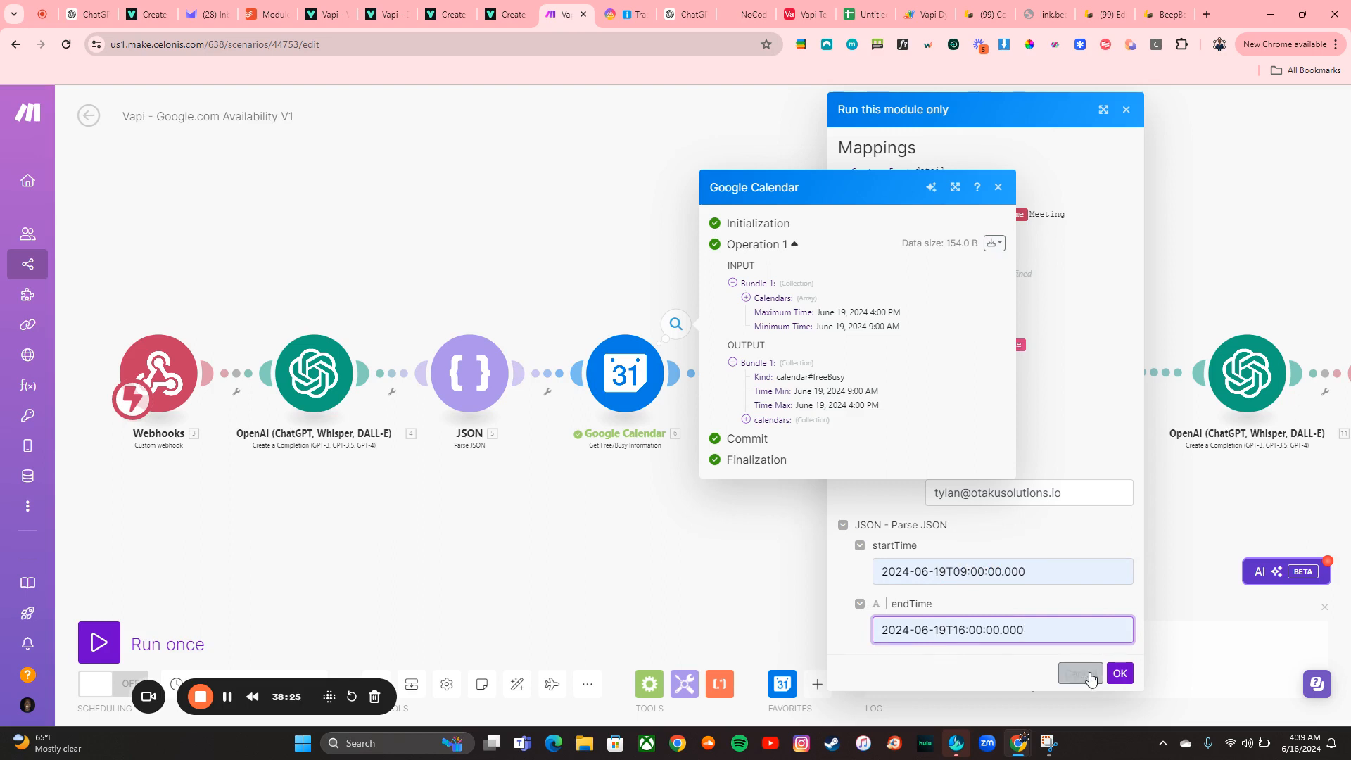
pyautogui.click(1120, 673)
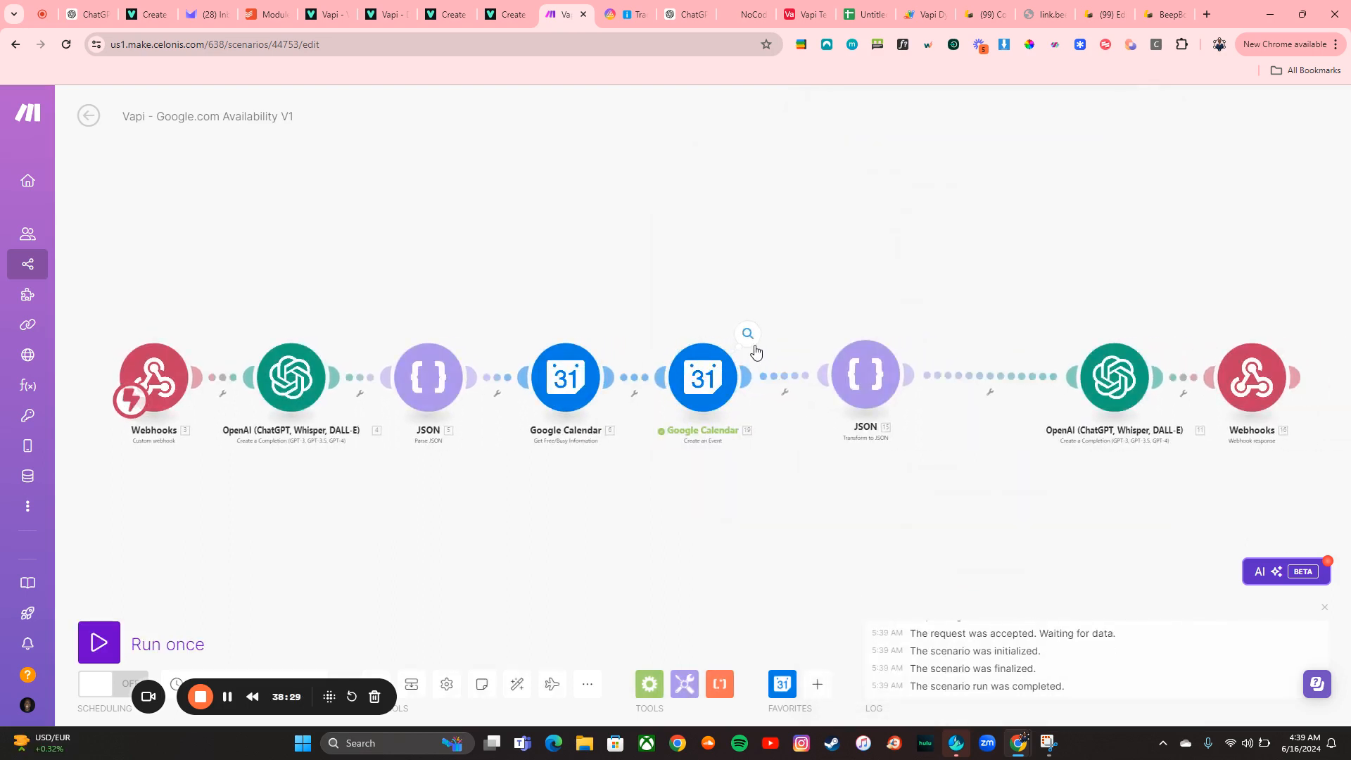
# Inspect the Create an Event output and check for the new event on June 19 in Google Calendar
pyautogui.click(748, 335)
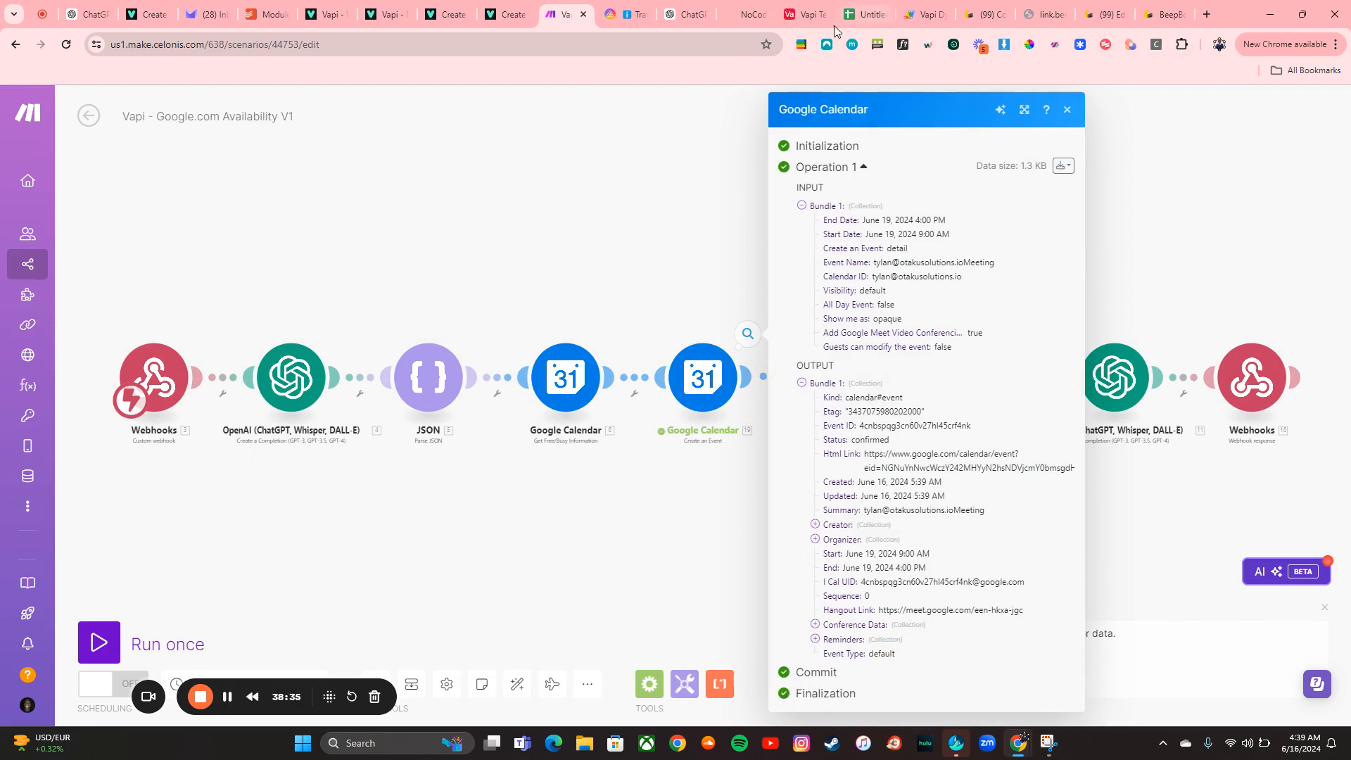
pyautogui.click(801, 45)
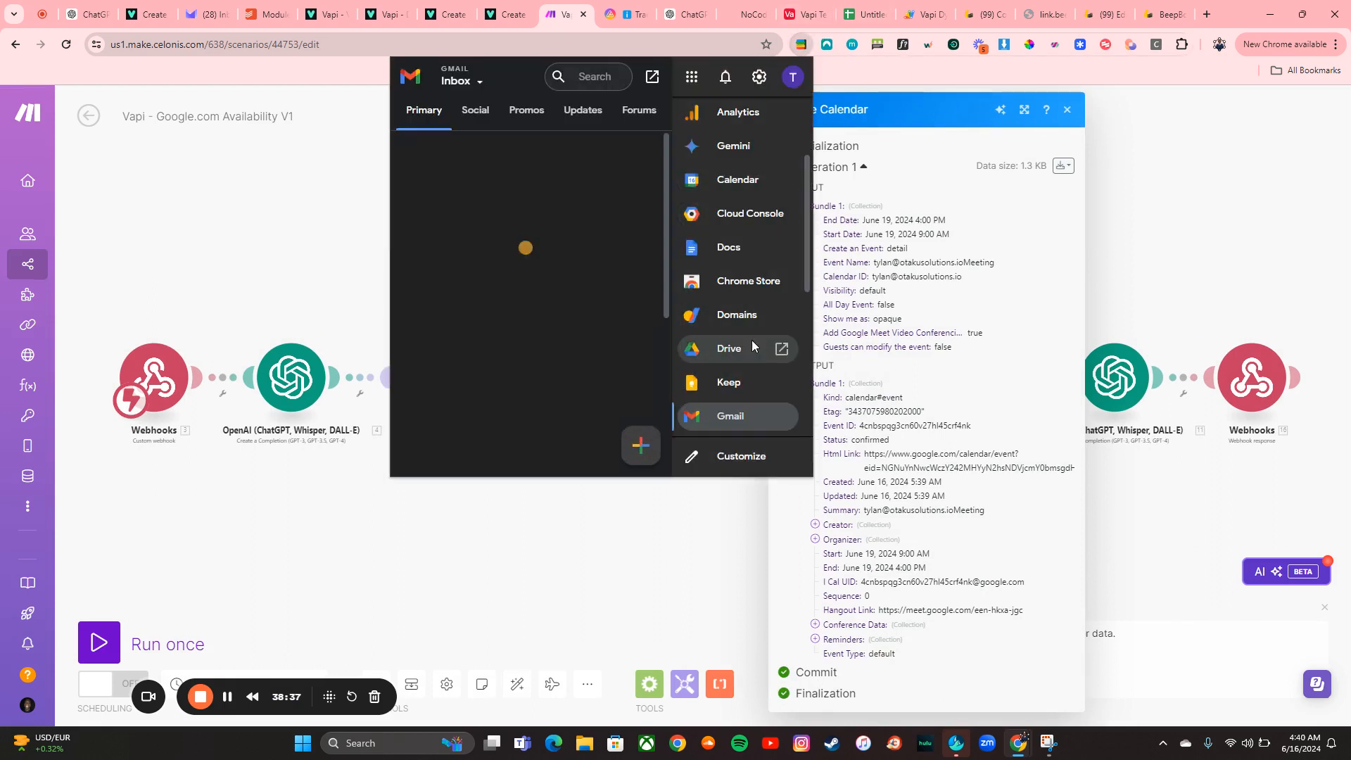
pyautogui.scroll(-2, 747, 331)
pyautogui.scroll(4, 735, 317)
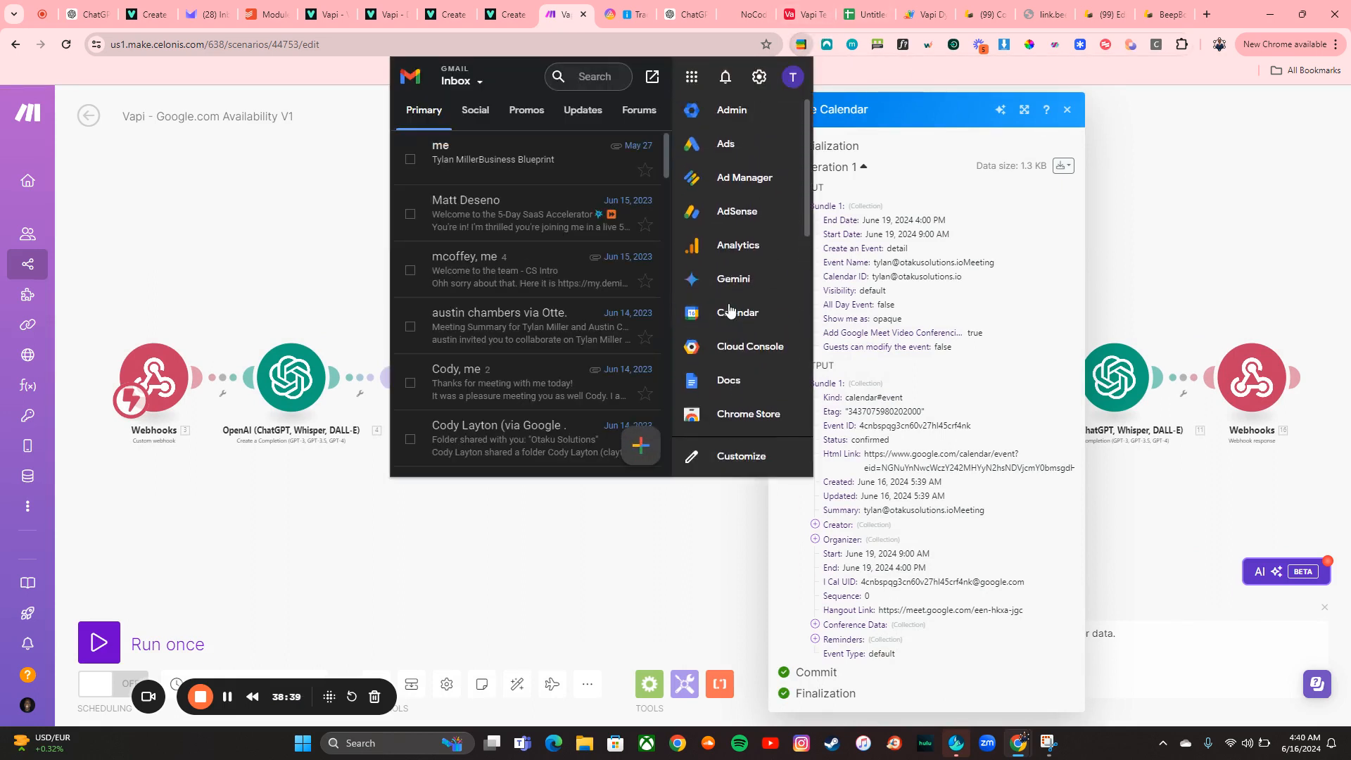
pyautogui.click(780, 312)
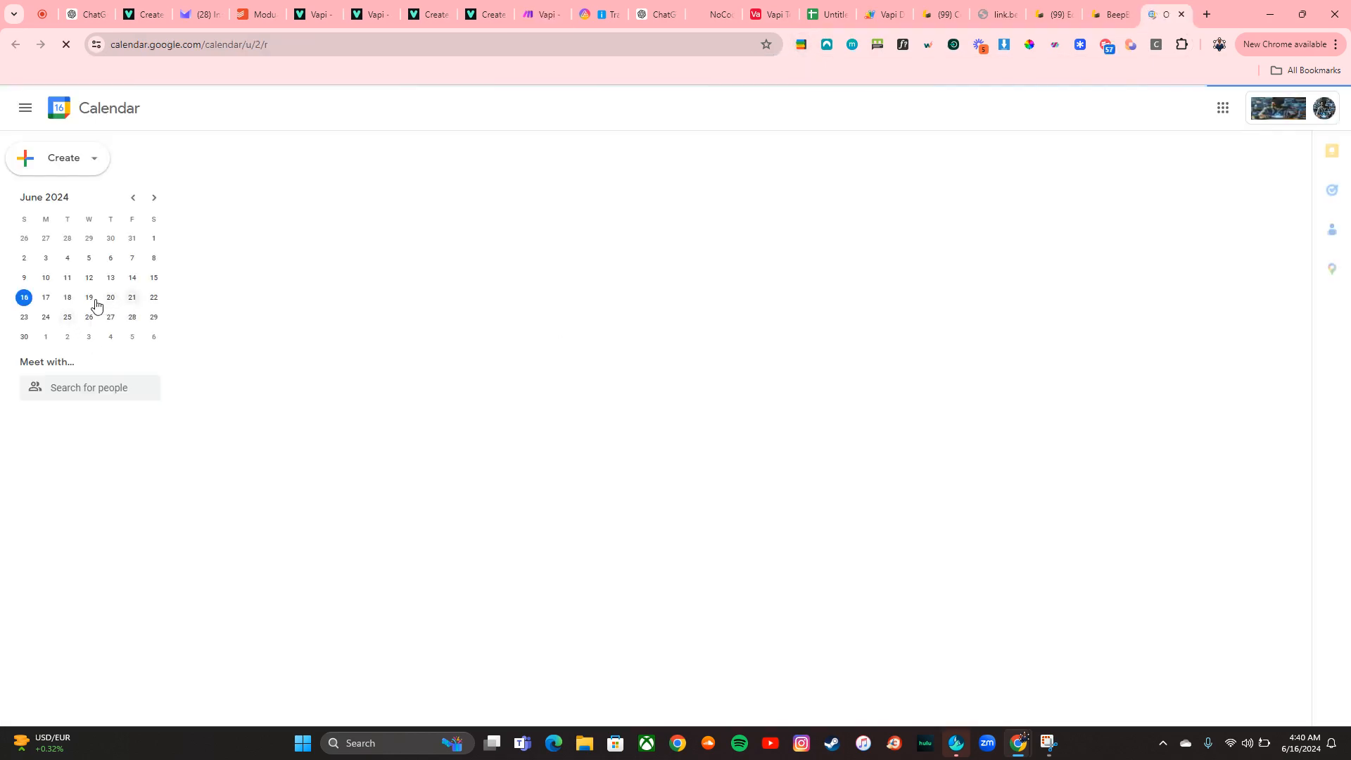
pyautogui.click(88, 297)
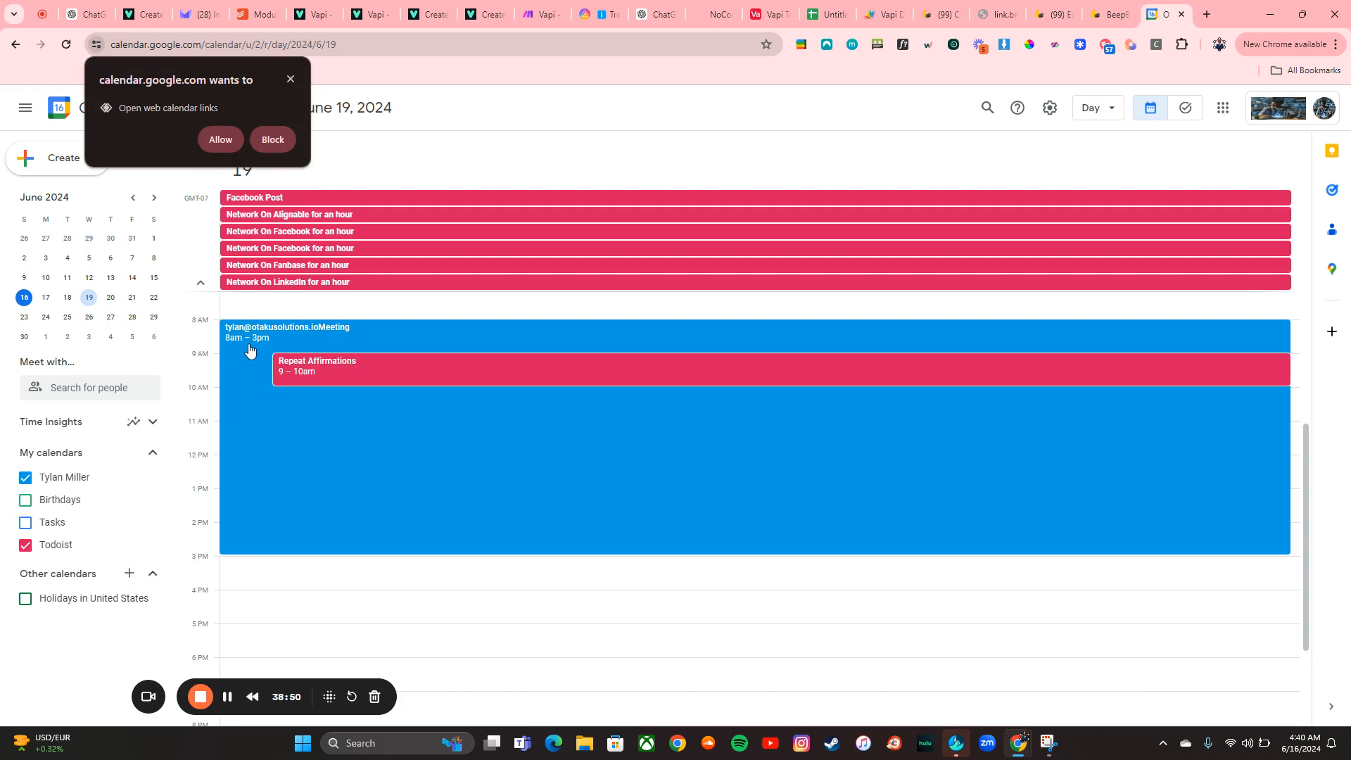
pyautogui.click(291, 80)
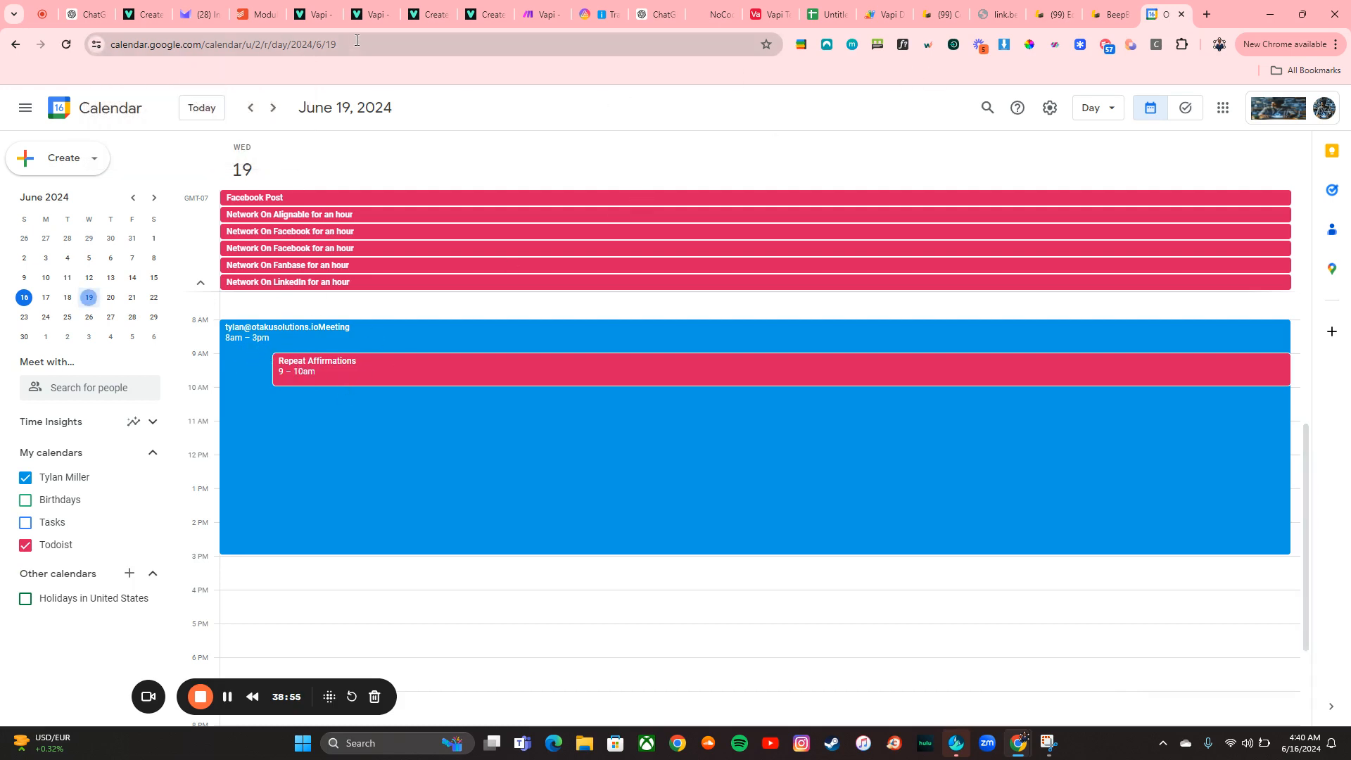
pyautogui.click(552, 8)
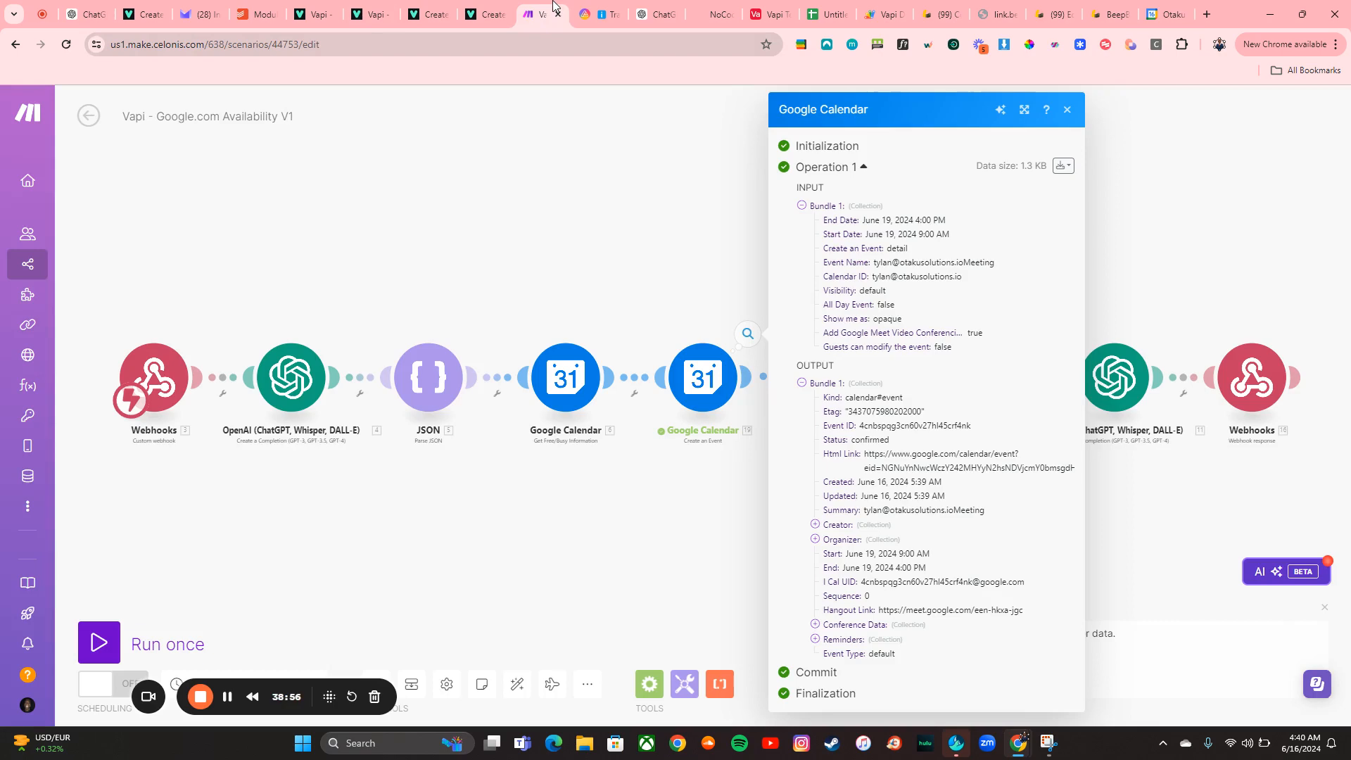
pyautogui.click(1069, 111)
# Run the Transform to JSON module alone with a test e-mail address as its calendar input and view its output
pyautogui.rightClick(869, 383)
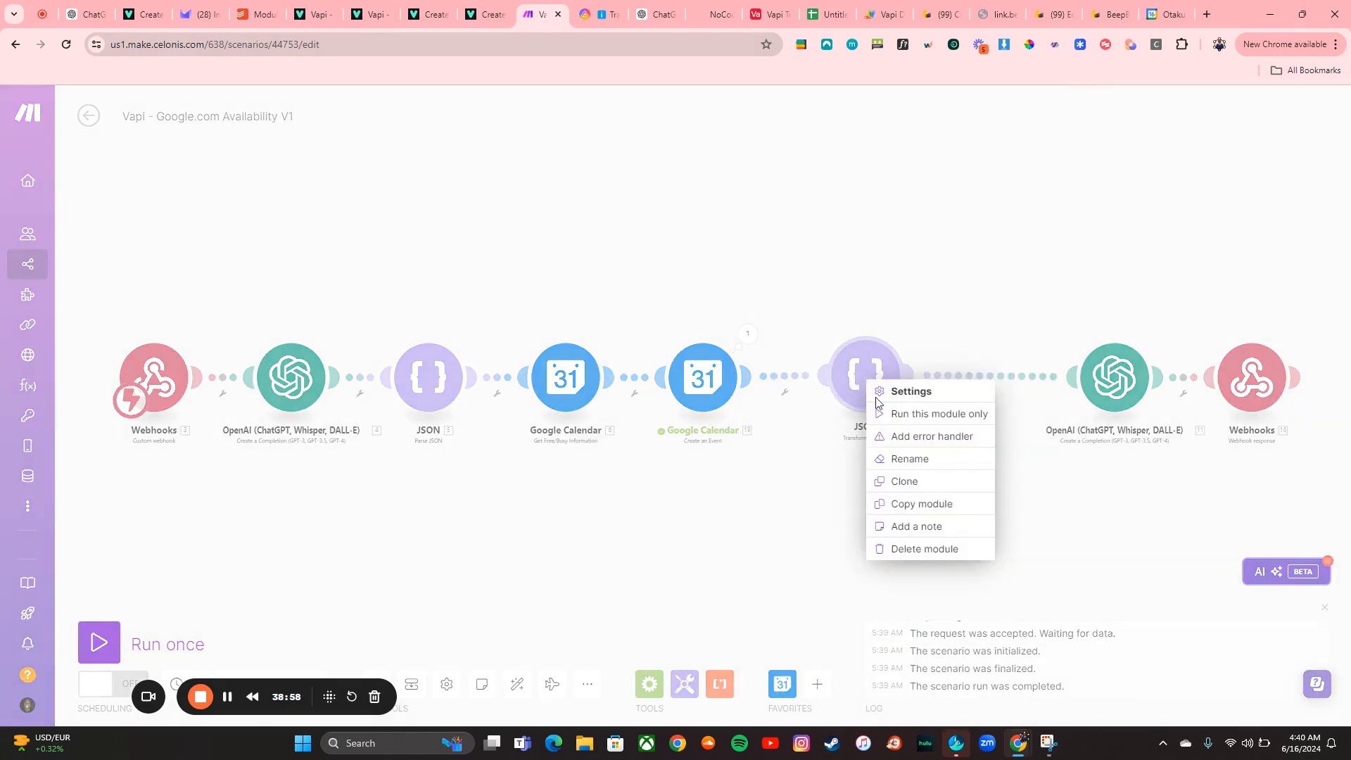
pyautogui.click(892, 423)
pyautogui.click(1002, 425)
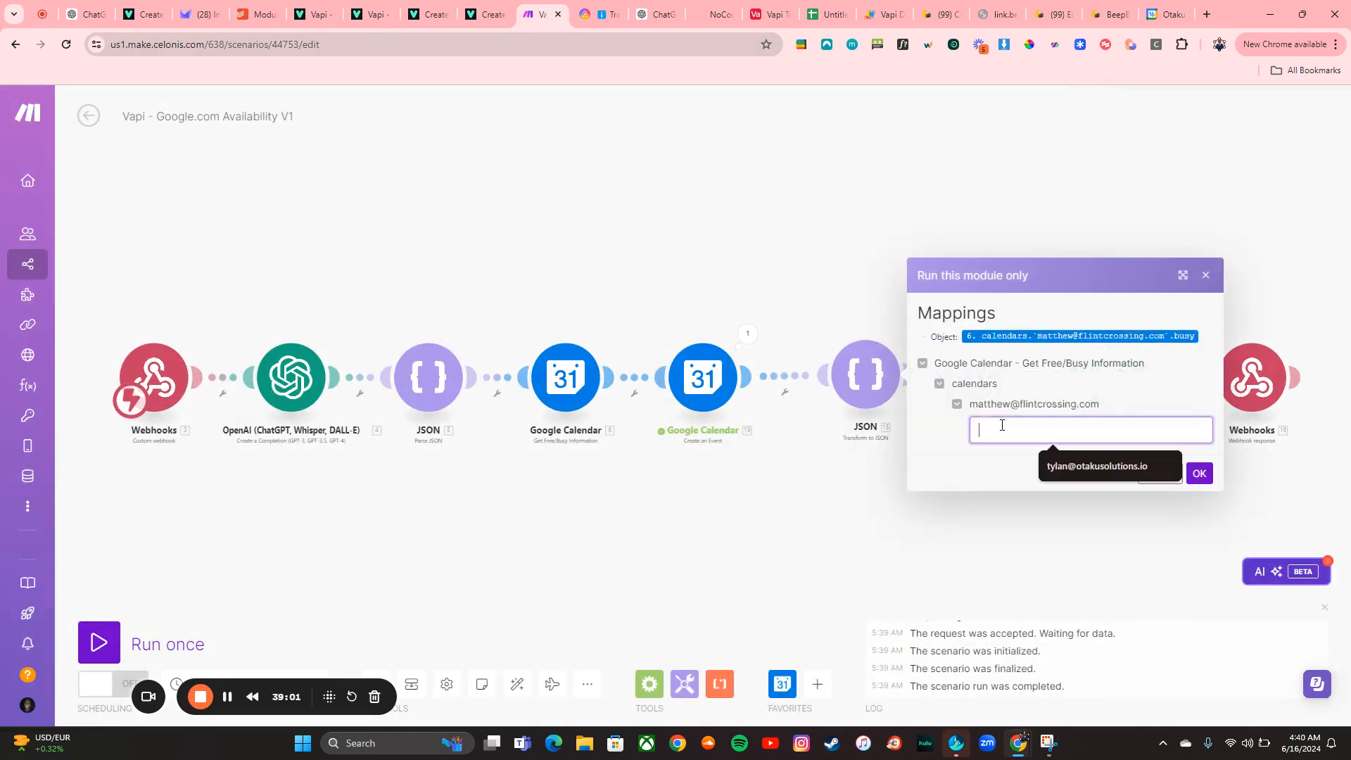
pyautogui.click(1071, 482)
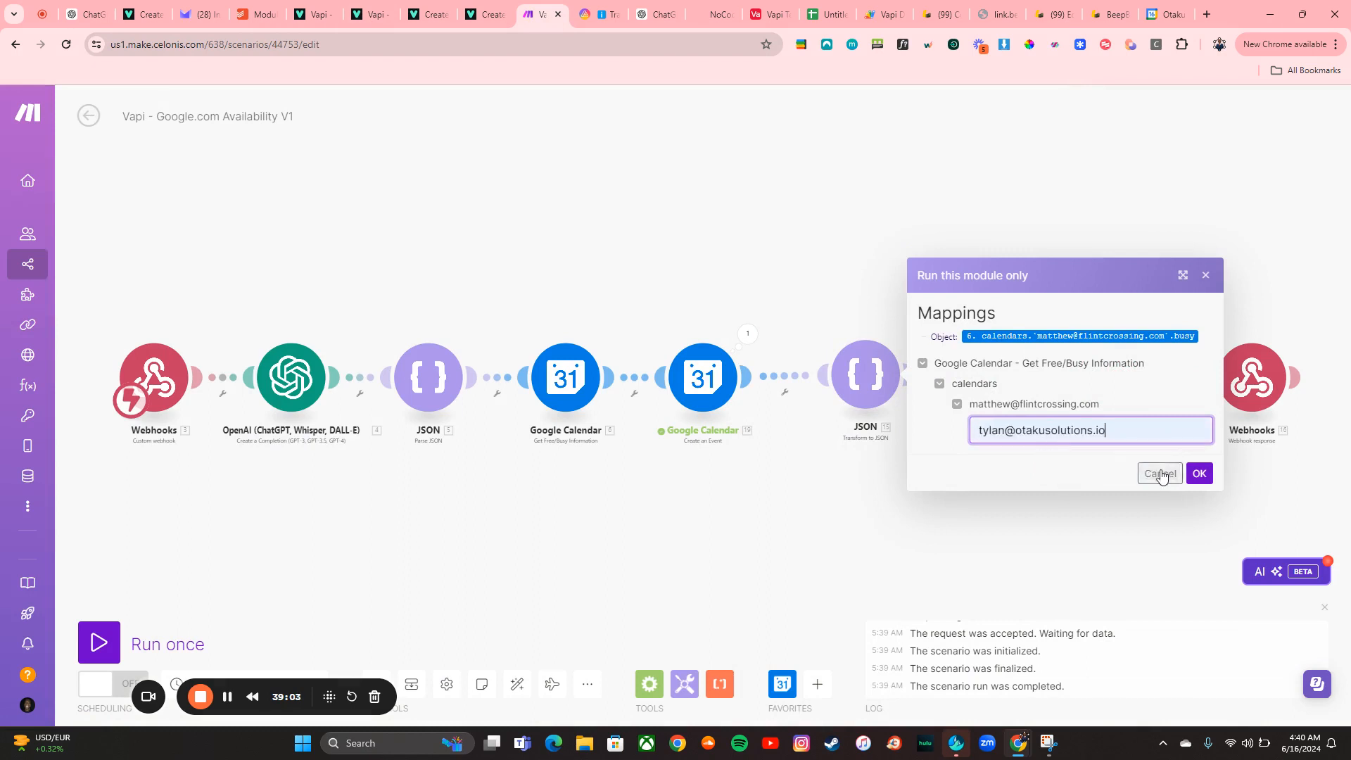
pyautogui.click(1198, 475)
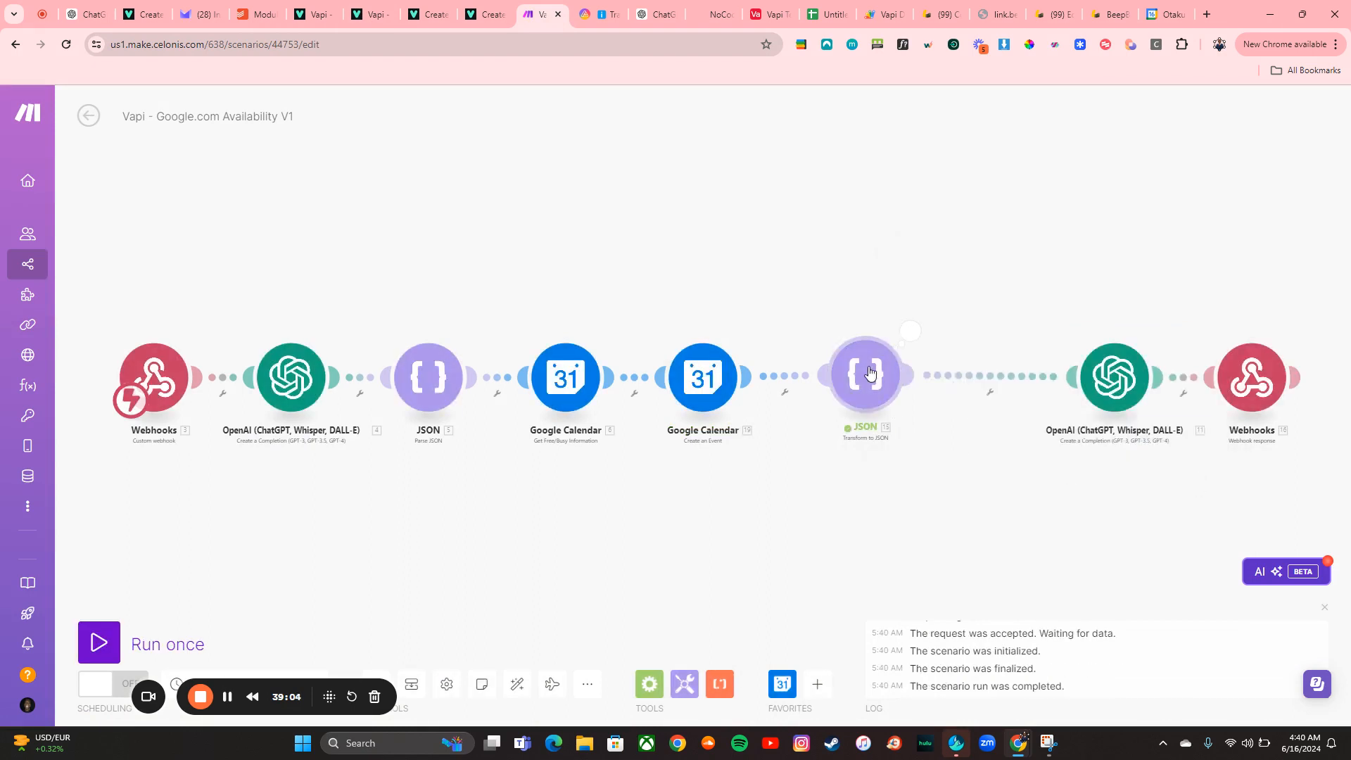
pyautogui.click(911, 330)
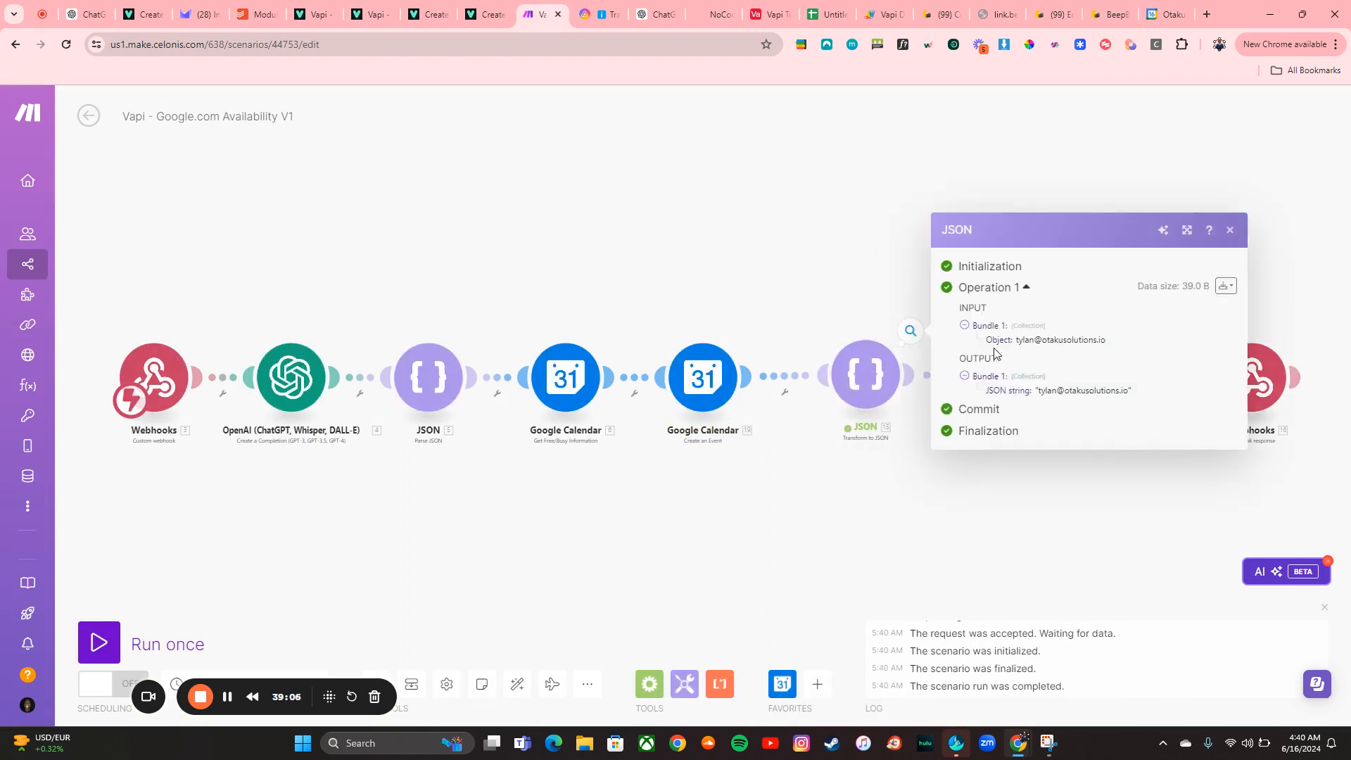
pyautogui.click(1221, 241)
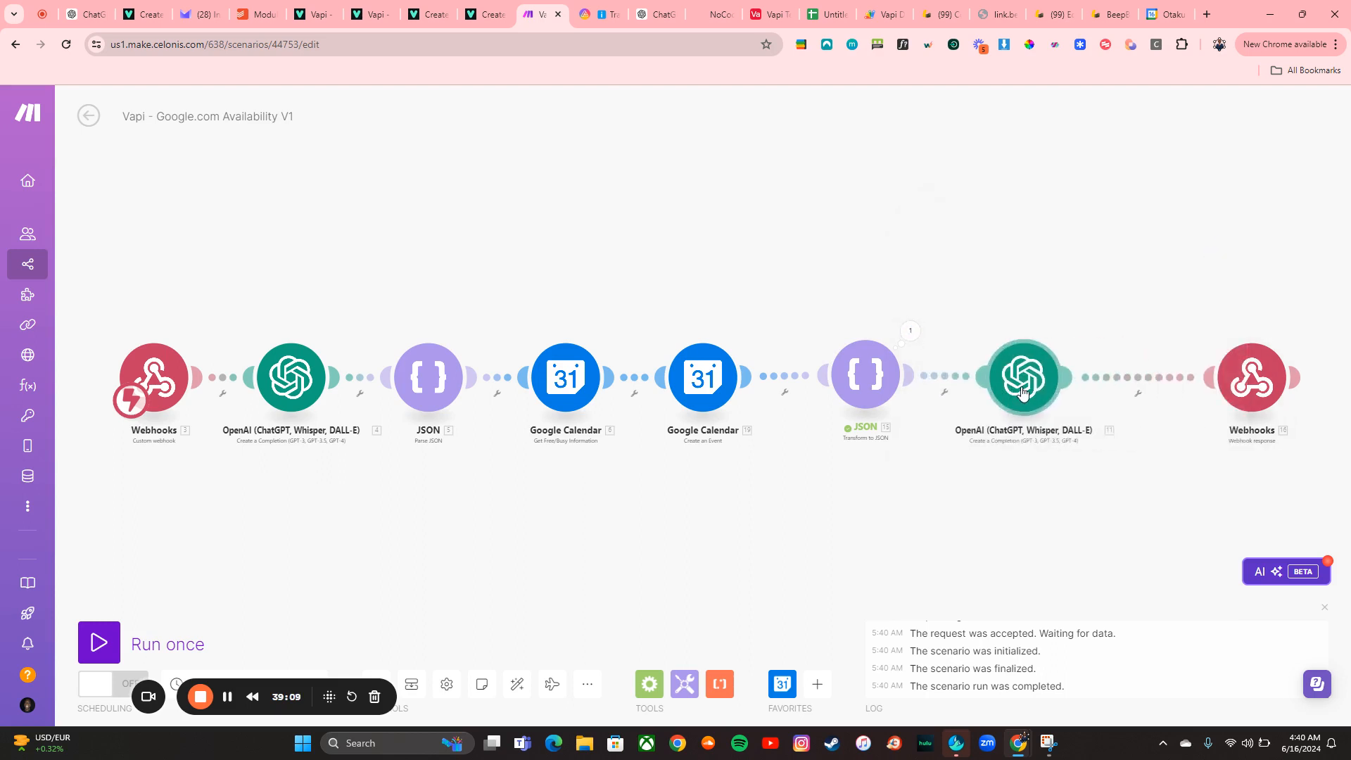
# Run the OpenAI module alone, pasting the JSON module's output string as its JSON string input, and view the result
pyautogui.rightClick(1015, 387)
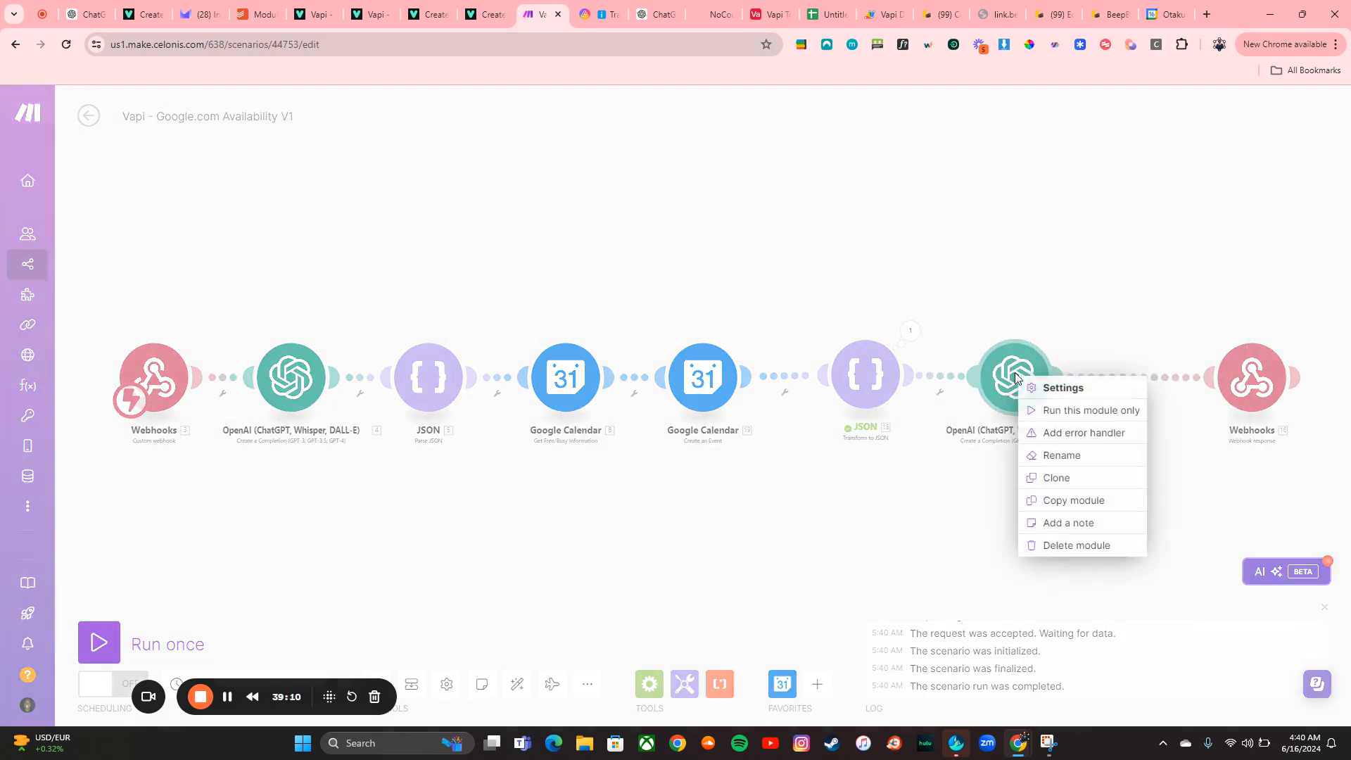
pyautogui.click(1056, 410)
pyautogui.click(1103, 475)
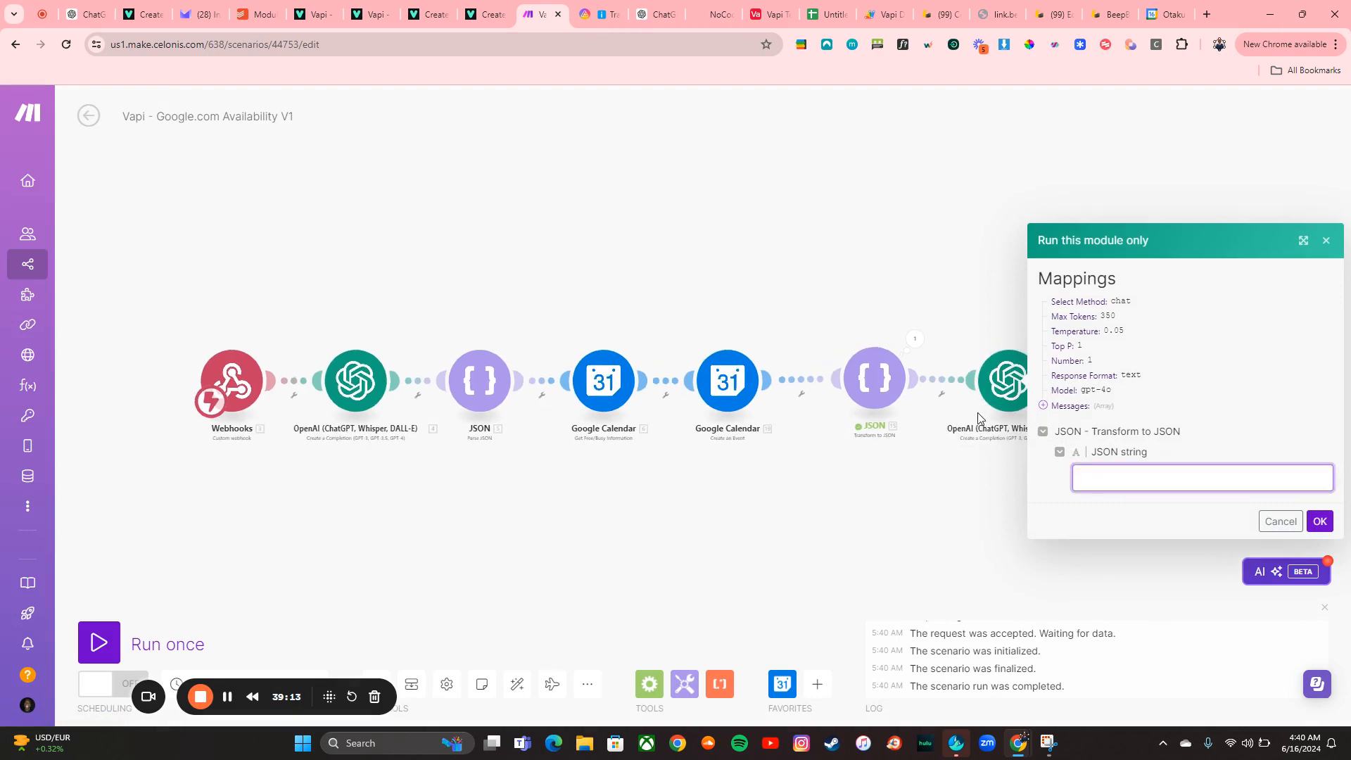
pyautogui.click(915, 343)
pyautogui.moveTo(1044, 399); pyautogui.dragTo(1124, 399)
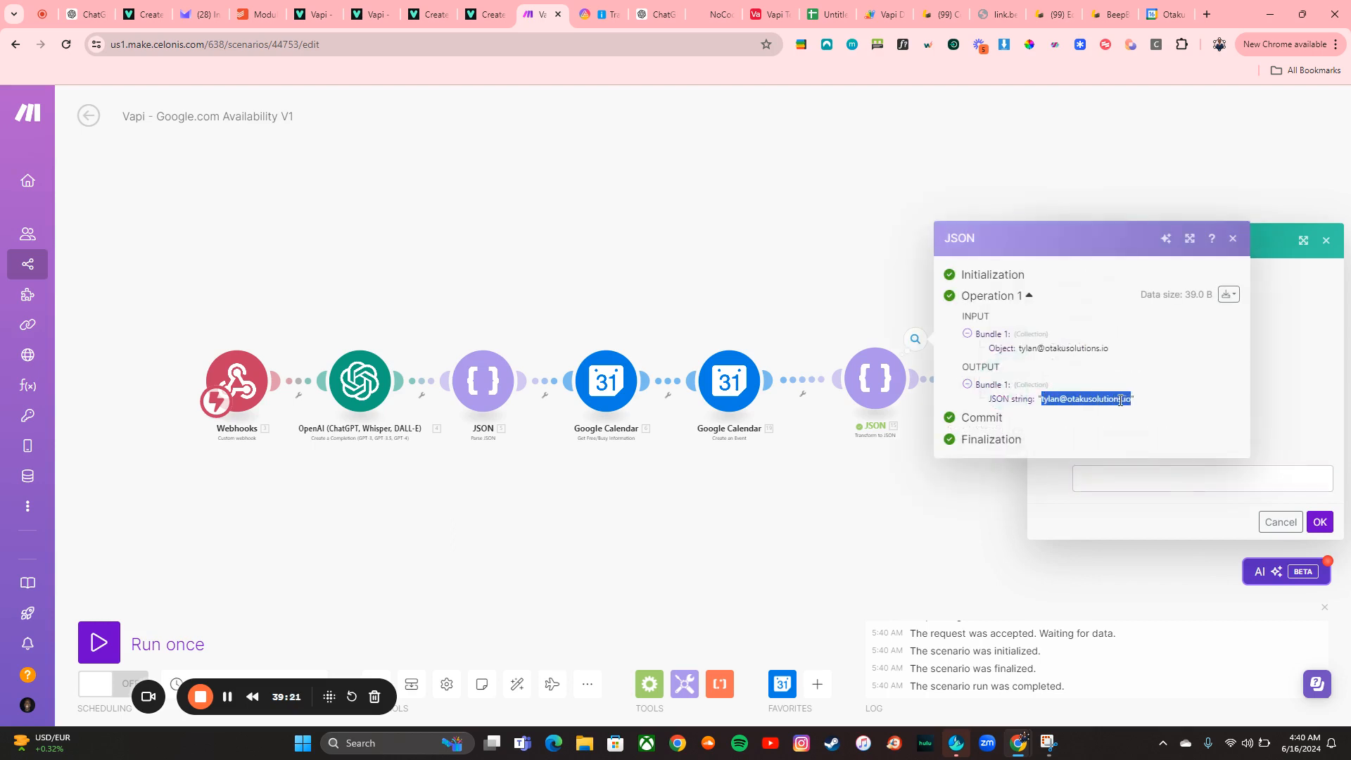
pyautogui.click(1172, 480)
pyautogui.hotkey('ctrl', 'v')
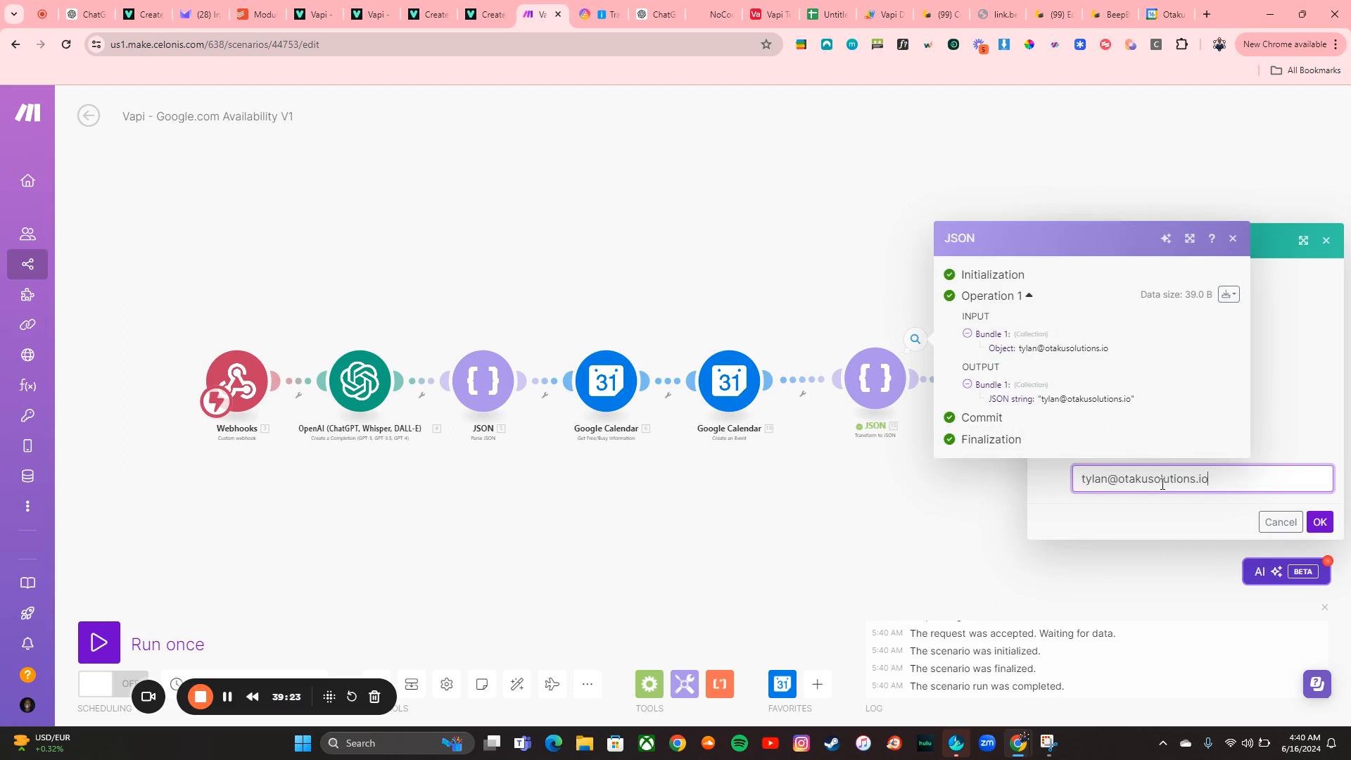
pyautogui.click(1320, 524)
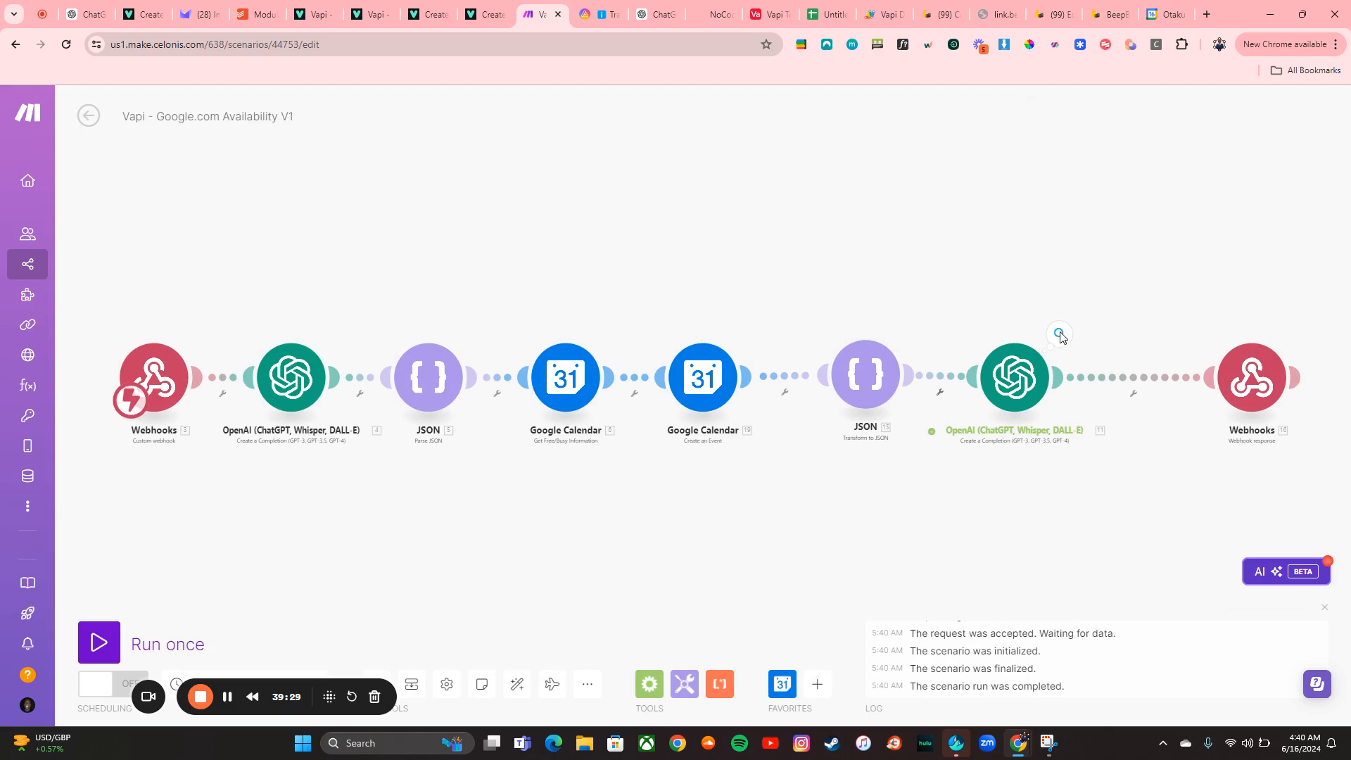
pyautogui.click(1060, 335)
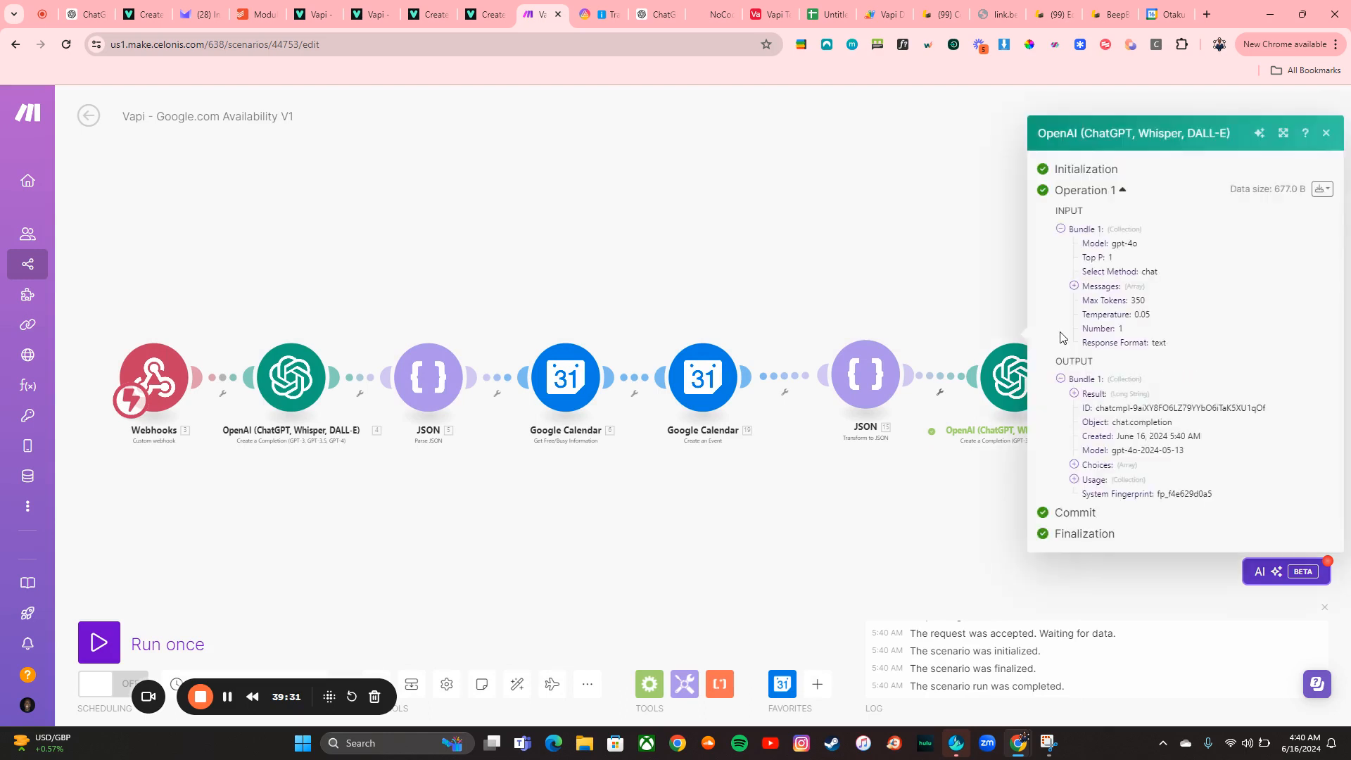
pyautogui.click(926, 219)
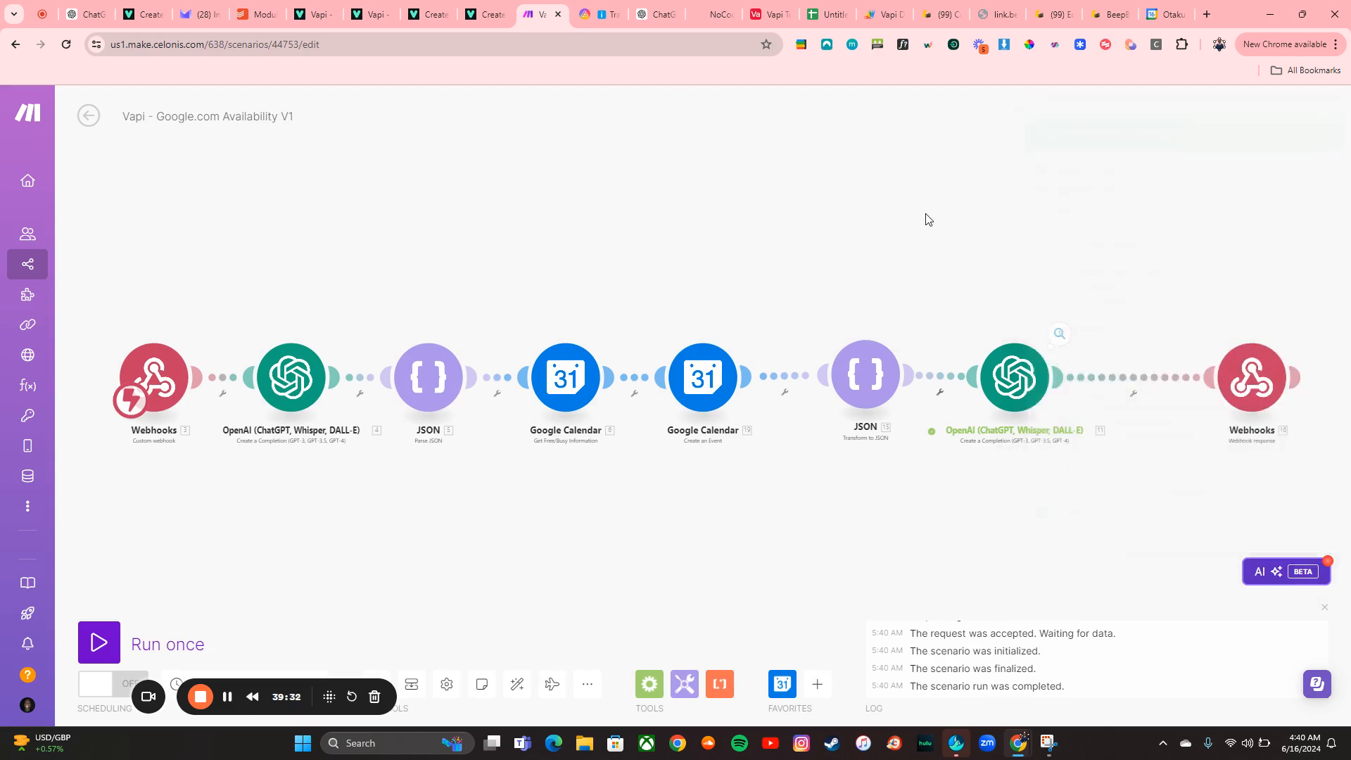
# Review the OpenAI module's system and user message prompts
pyautogui.click(1014, 376)
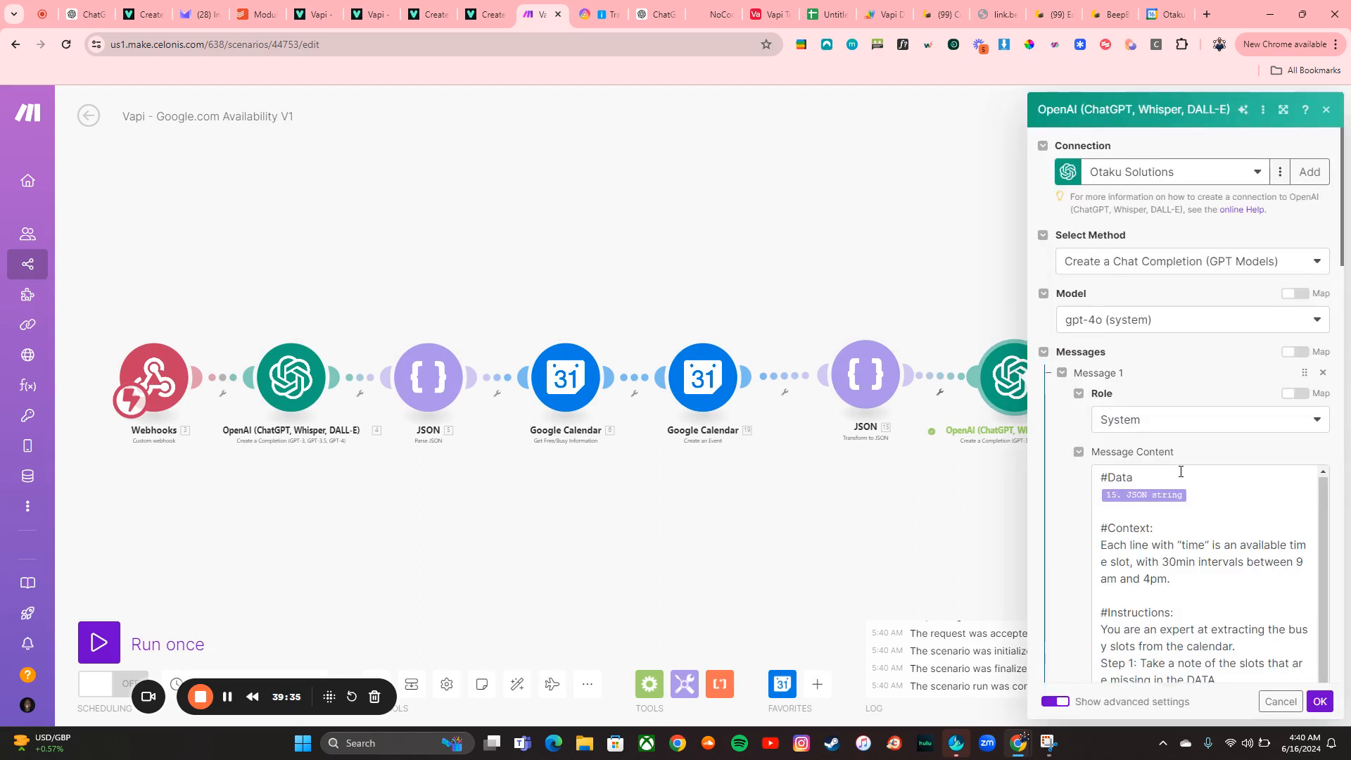
pyautogui.scroll(-2, 1190, 492)
pyautogui.scroll(-5, 1199, 533)
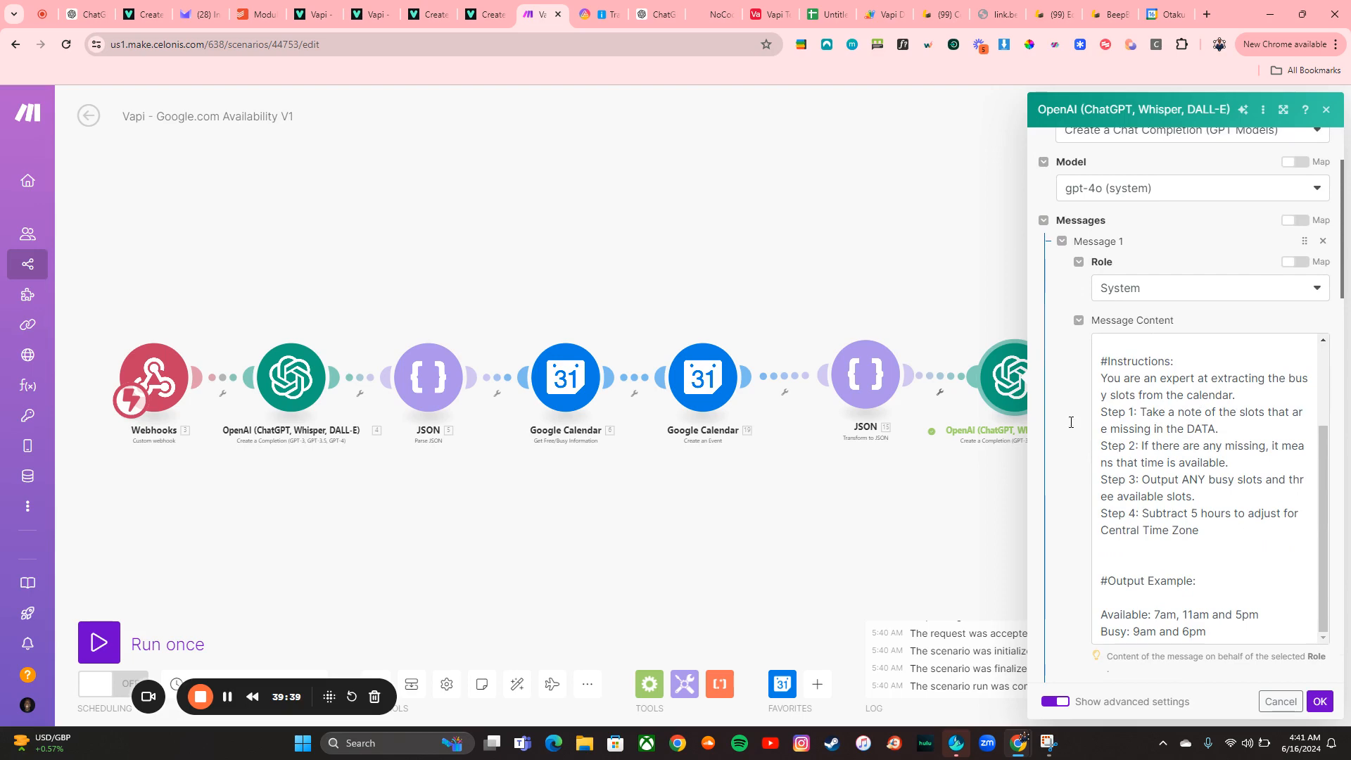
pyautogui.scroll(-3, 1214, 491)
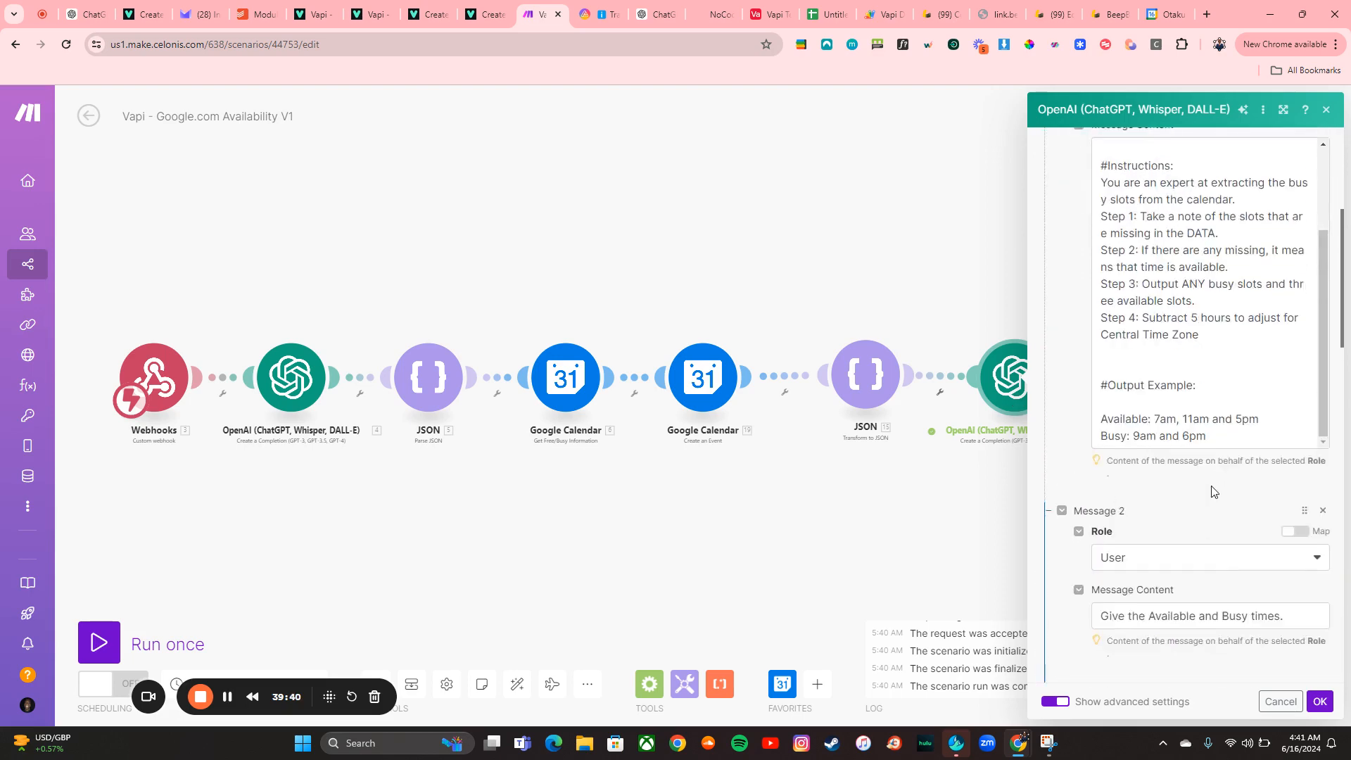
pyautogui.scroll(6, 1214, 491)
pyautogui.click(1024, 337)
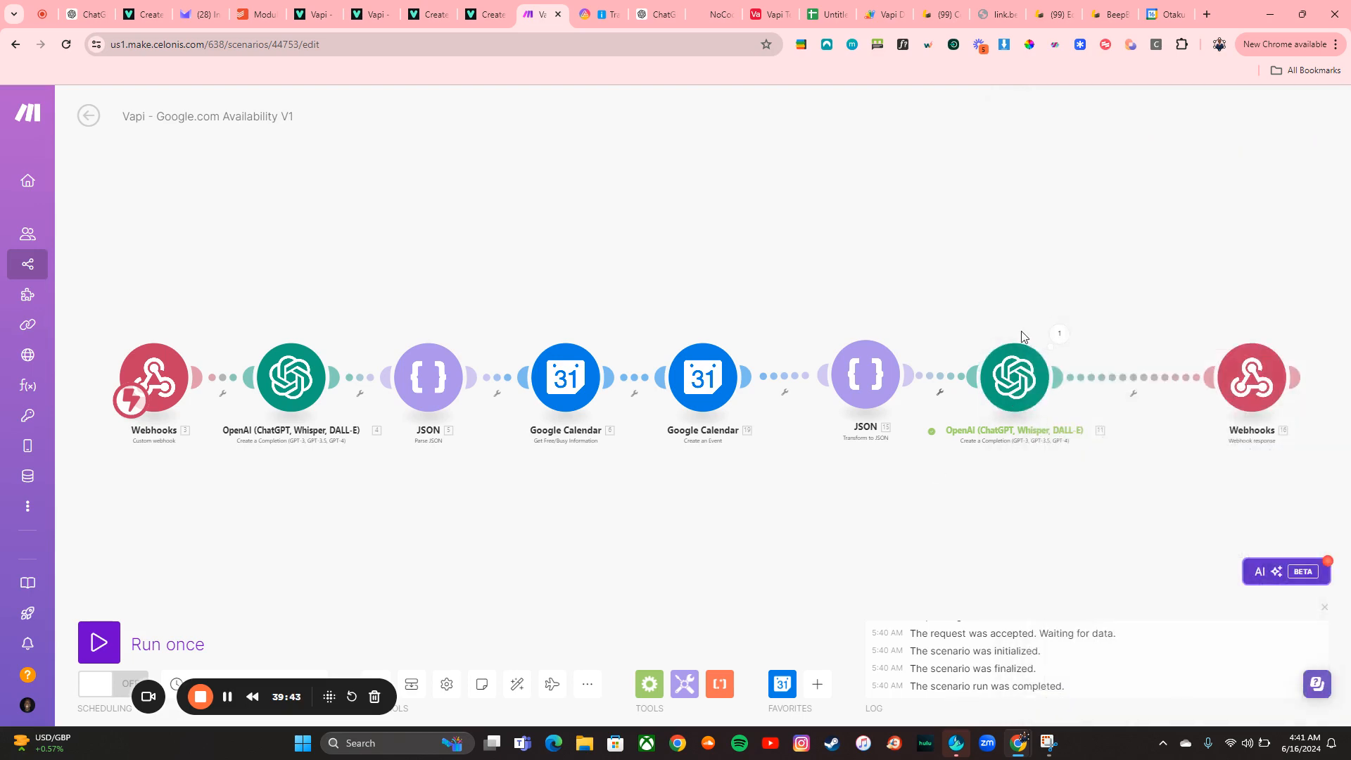
pyautogui.click(1015, 375)
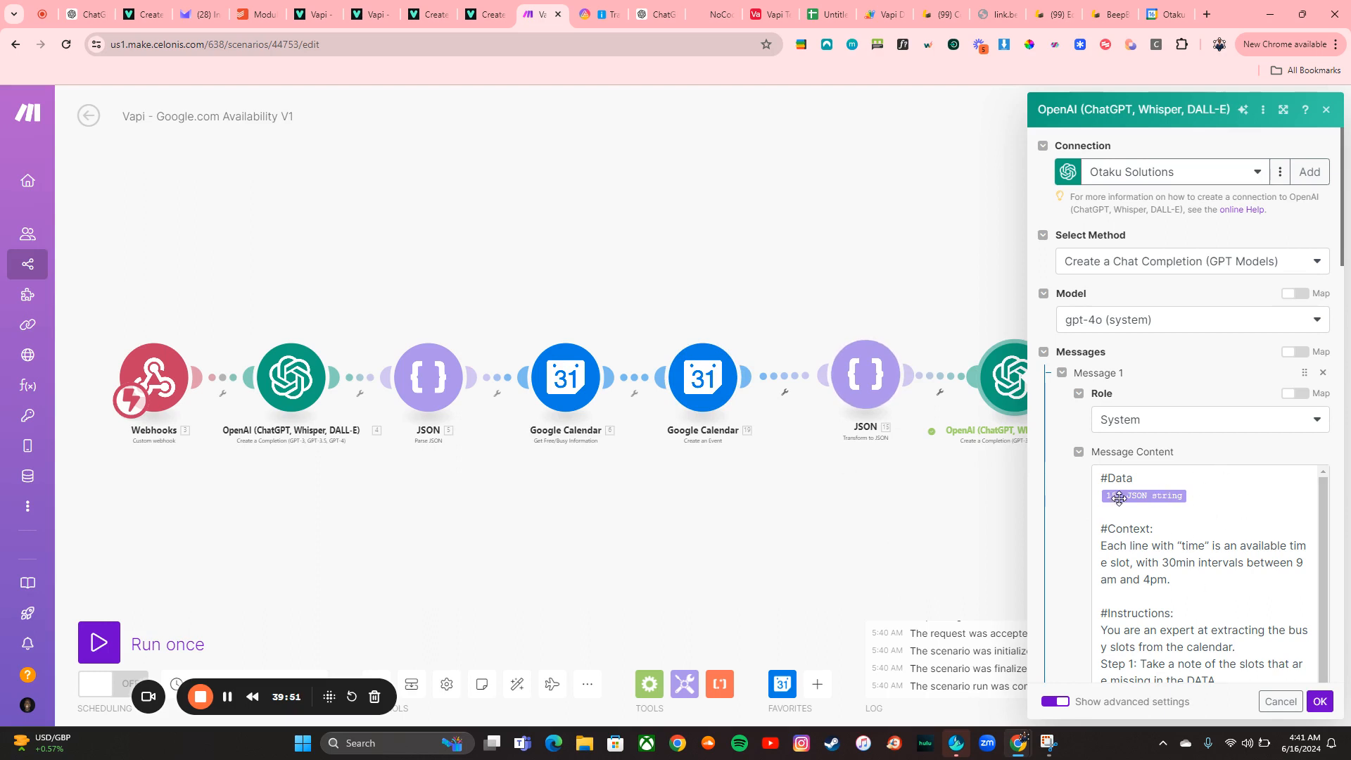
pyautogui.click(852, 517)
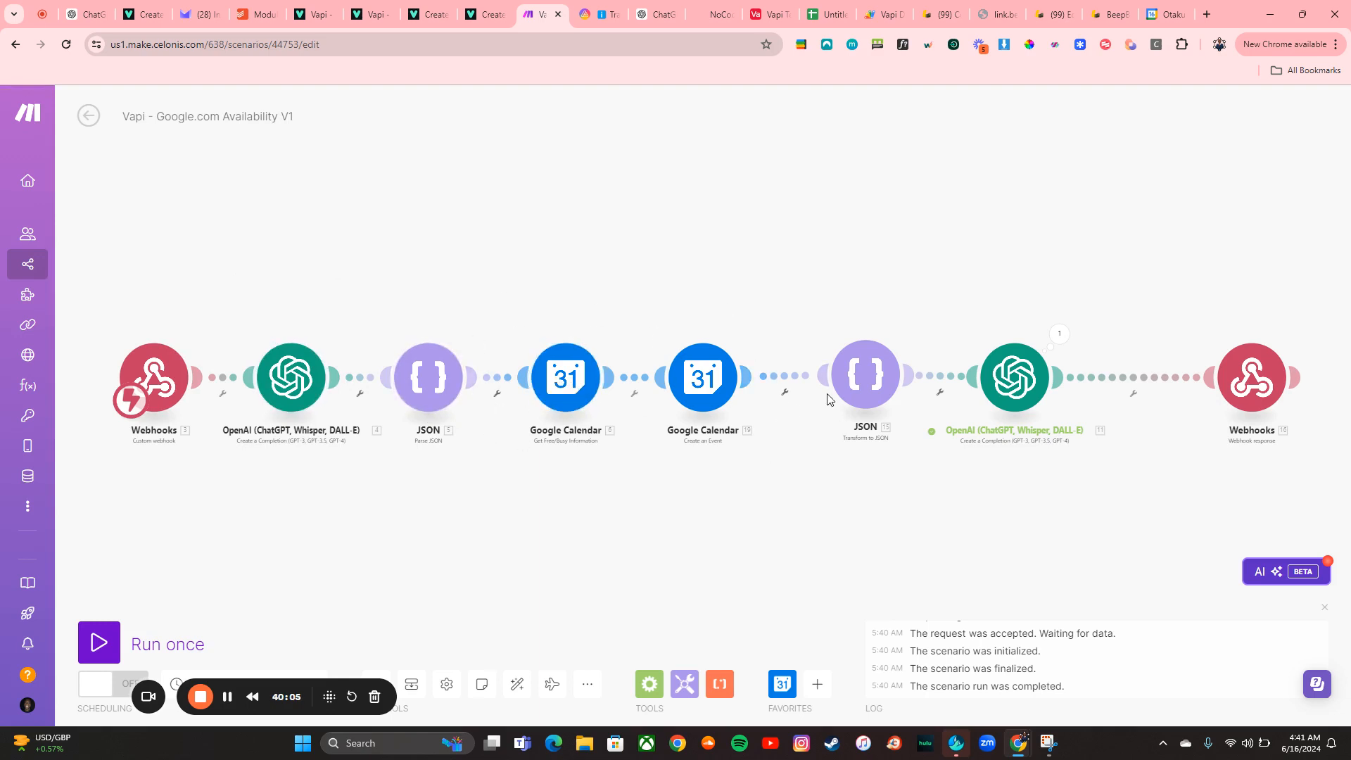
# Replace the Transform to JSON module's object with the Parse JSON module's startTime and endTime values
pyautogui.click(866, 373)
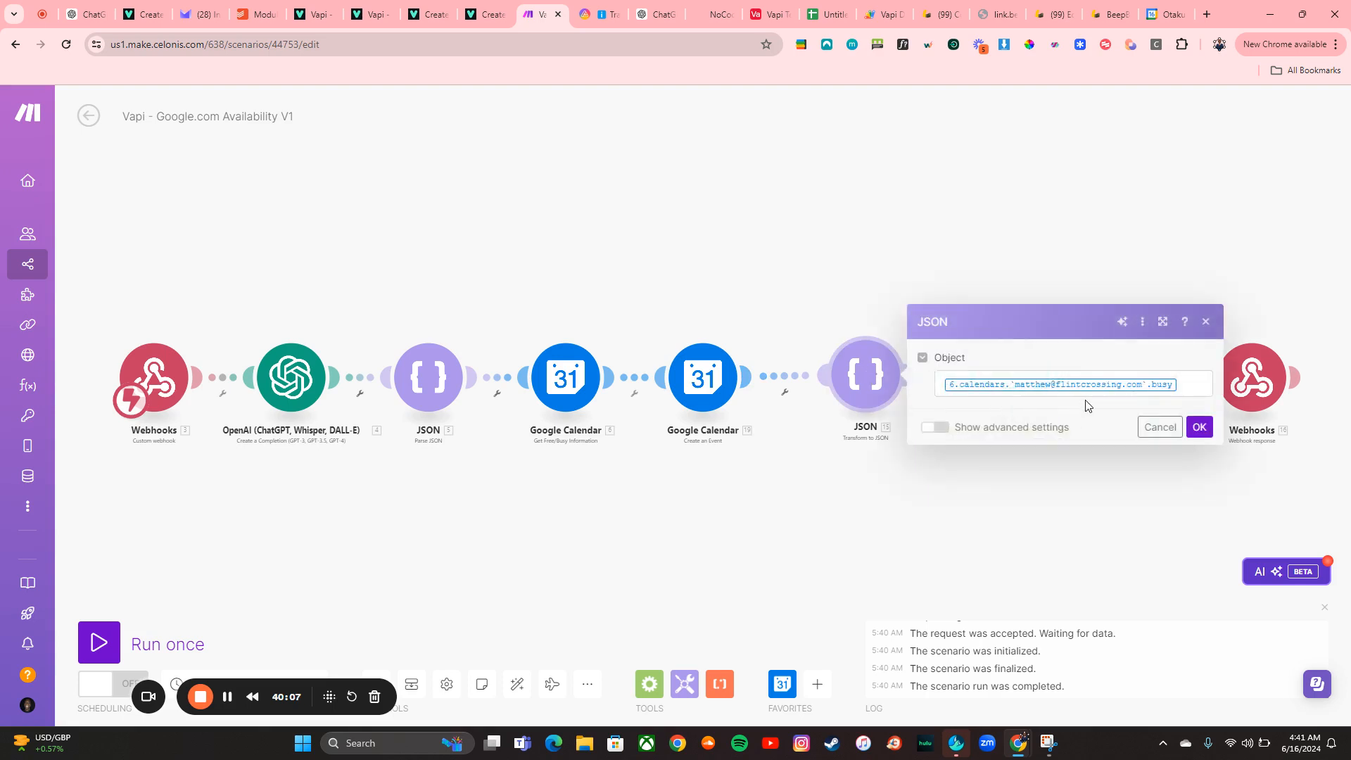
pyautogui.click(1180, 389)
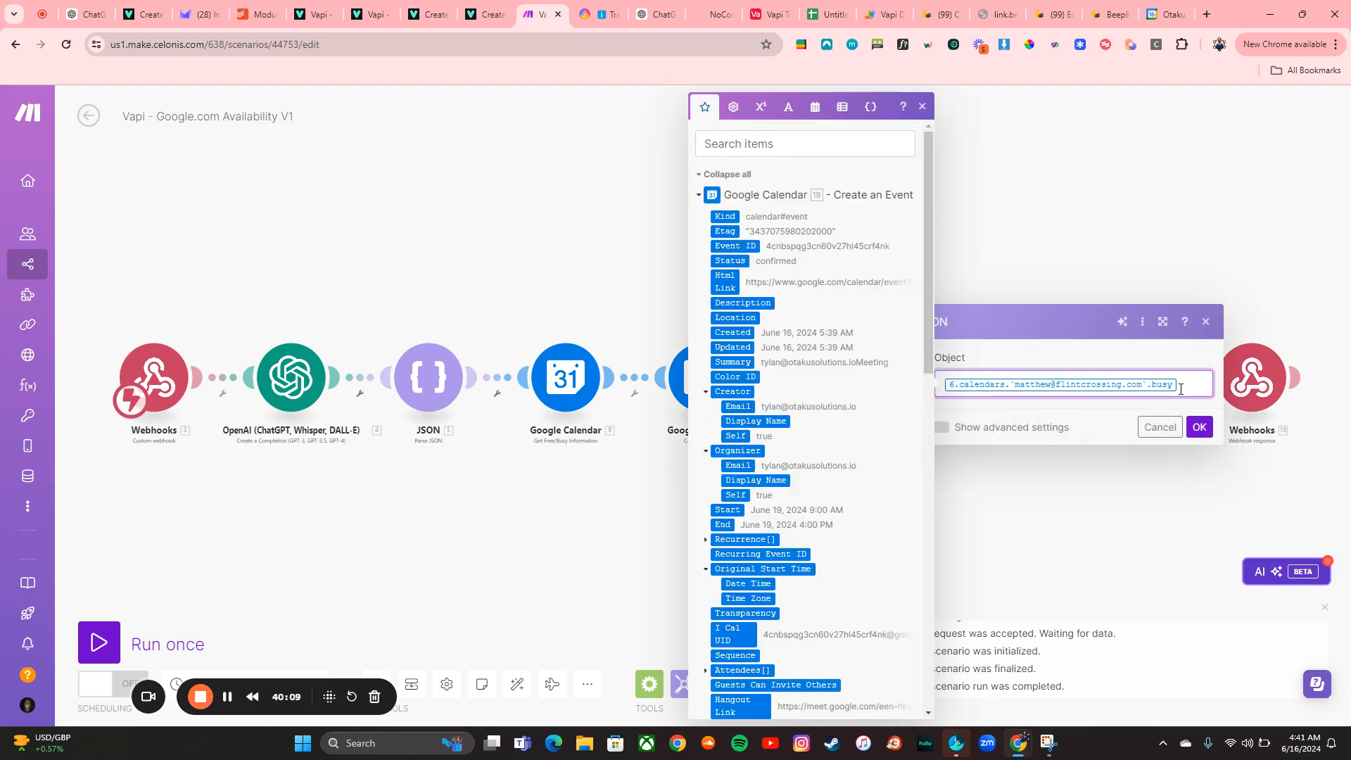
pyautogui.press('BackSpace')
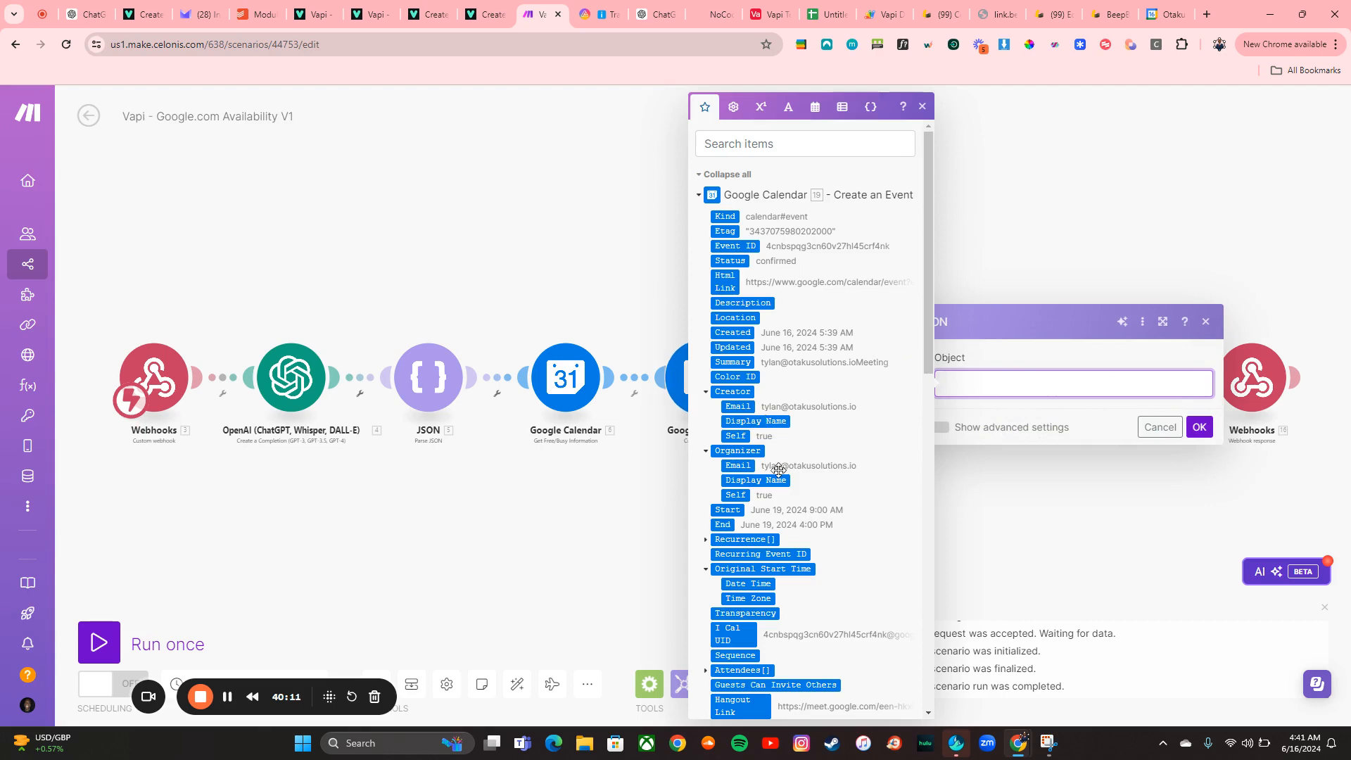
pyautogui.scroll(-15, 787, 498)
pyautogui.scroll(-1, 787, 497)
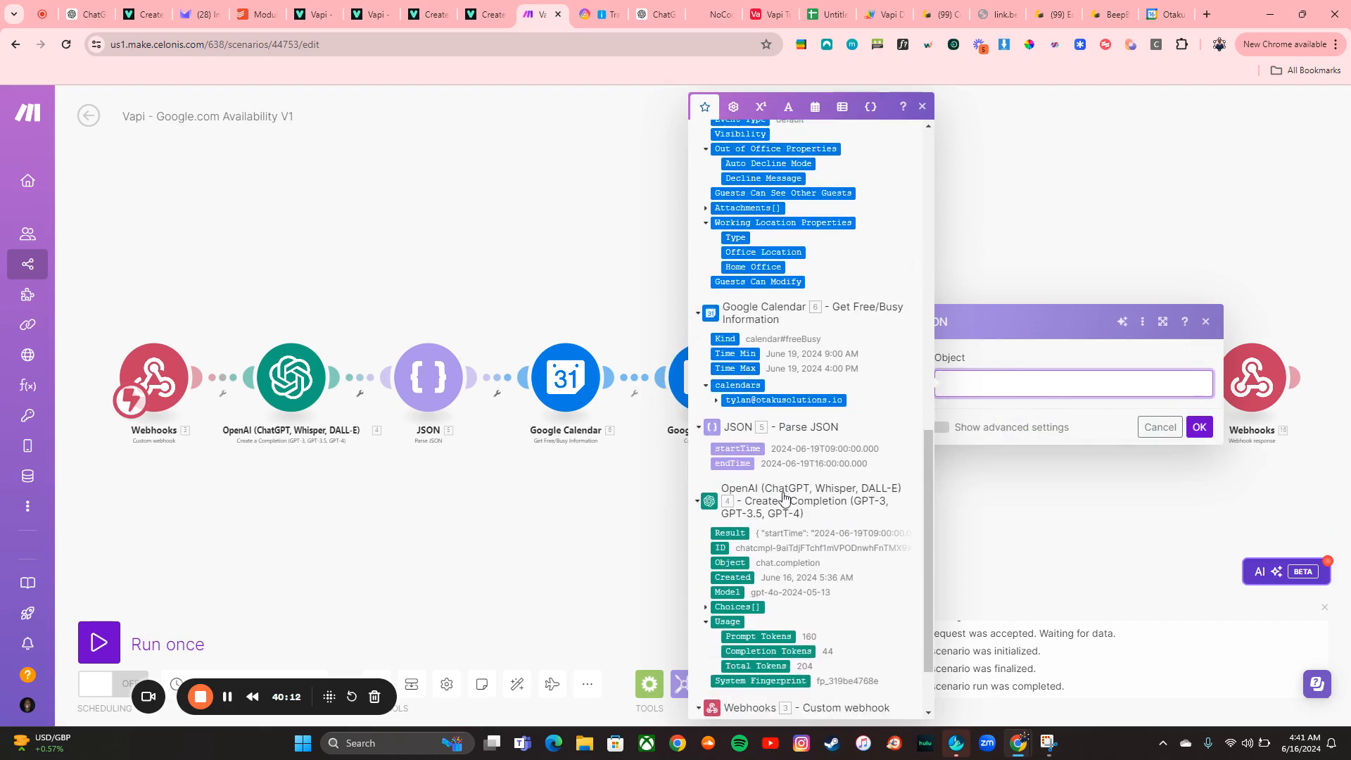
pyautogui.click(732, 449)
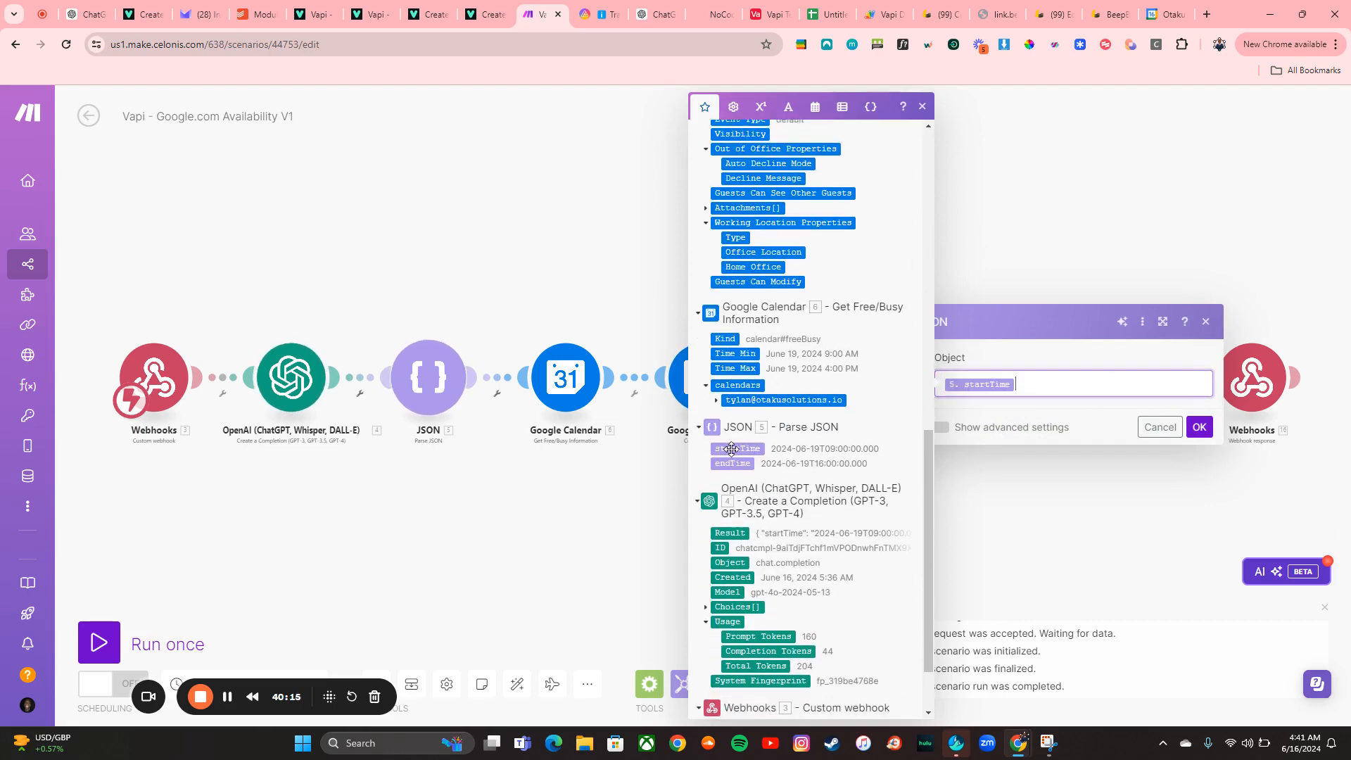
pyautogui.click(747, 464)
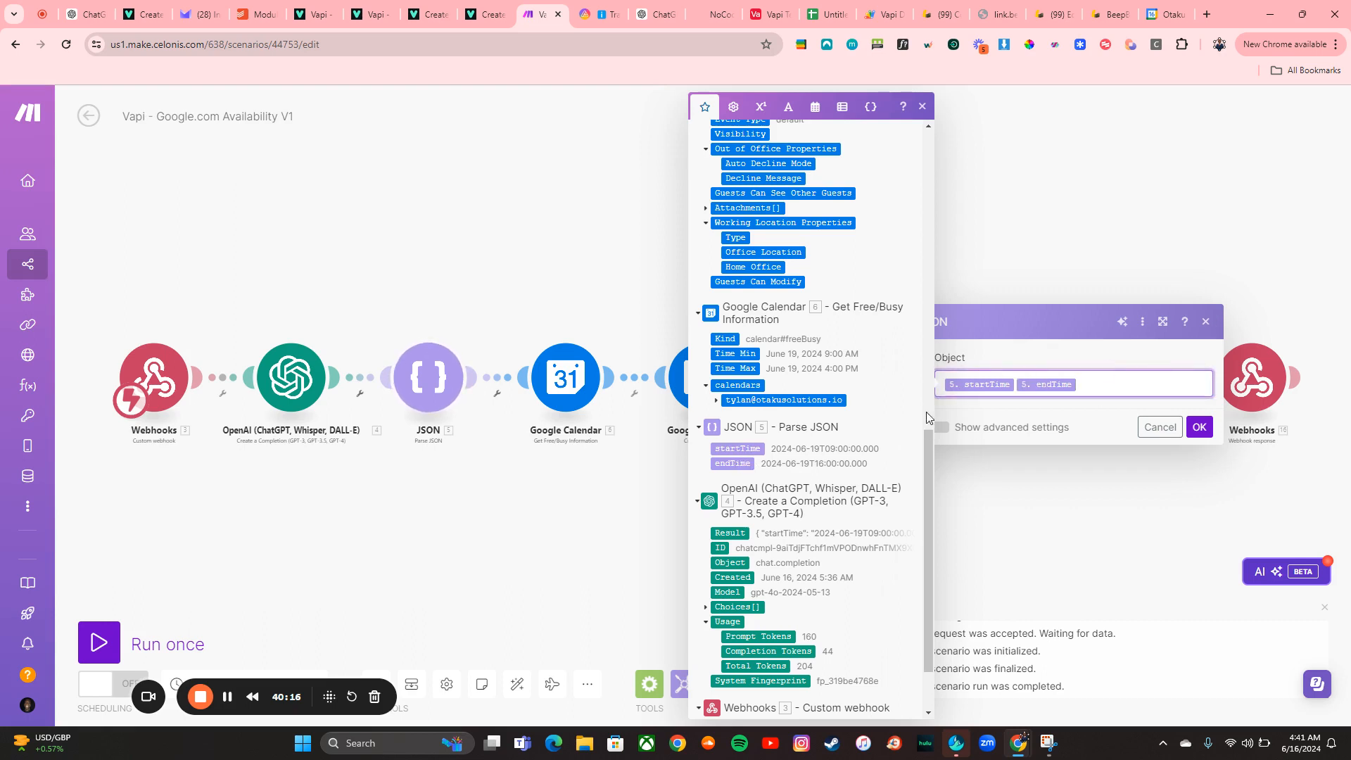
pyautogui.click(1200, 427)
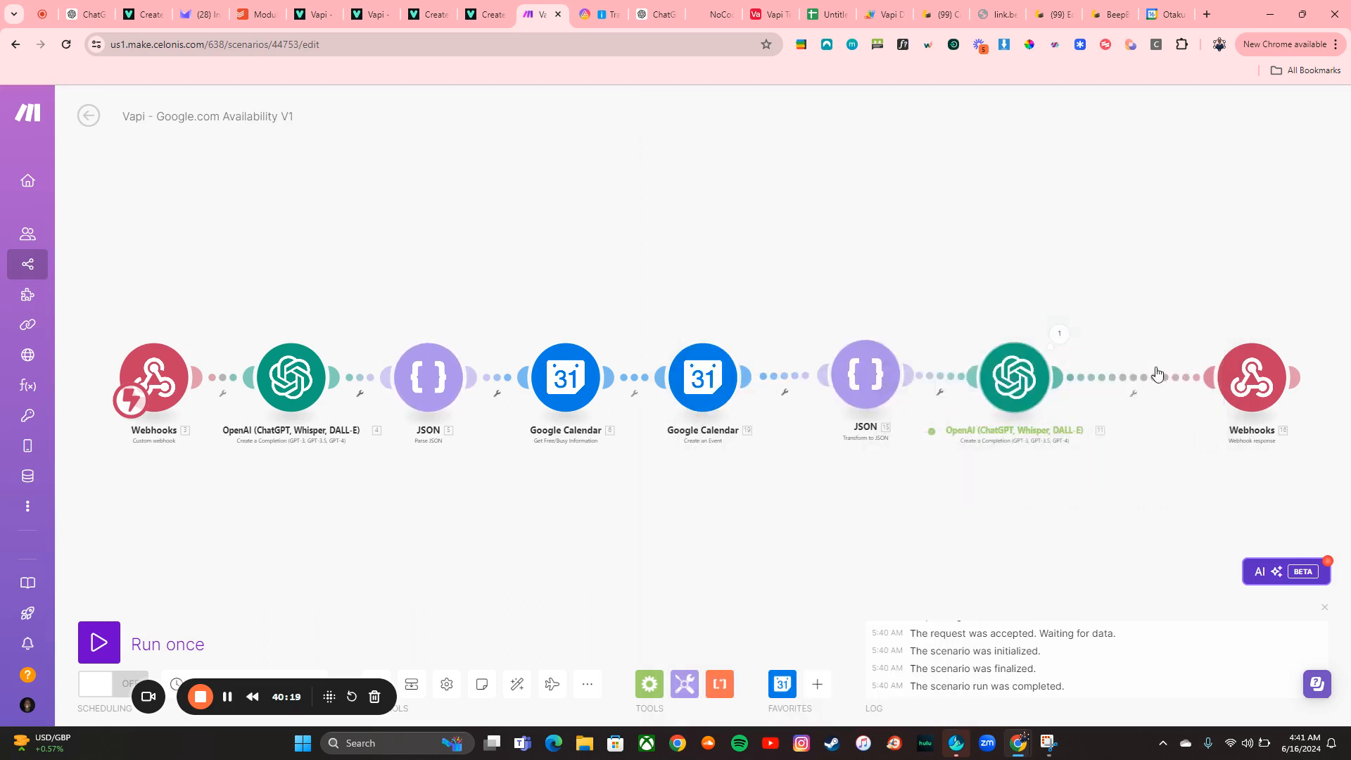
pyautogui.rightClick(853, 387)
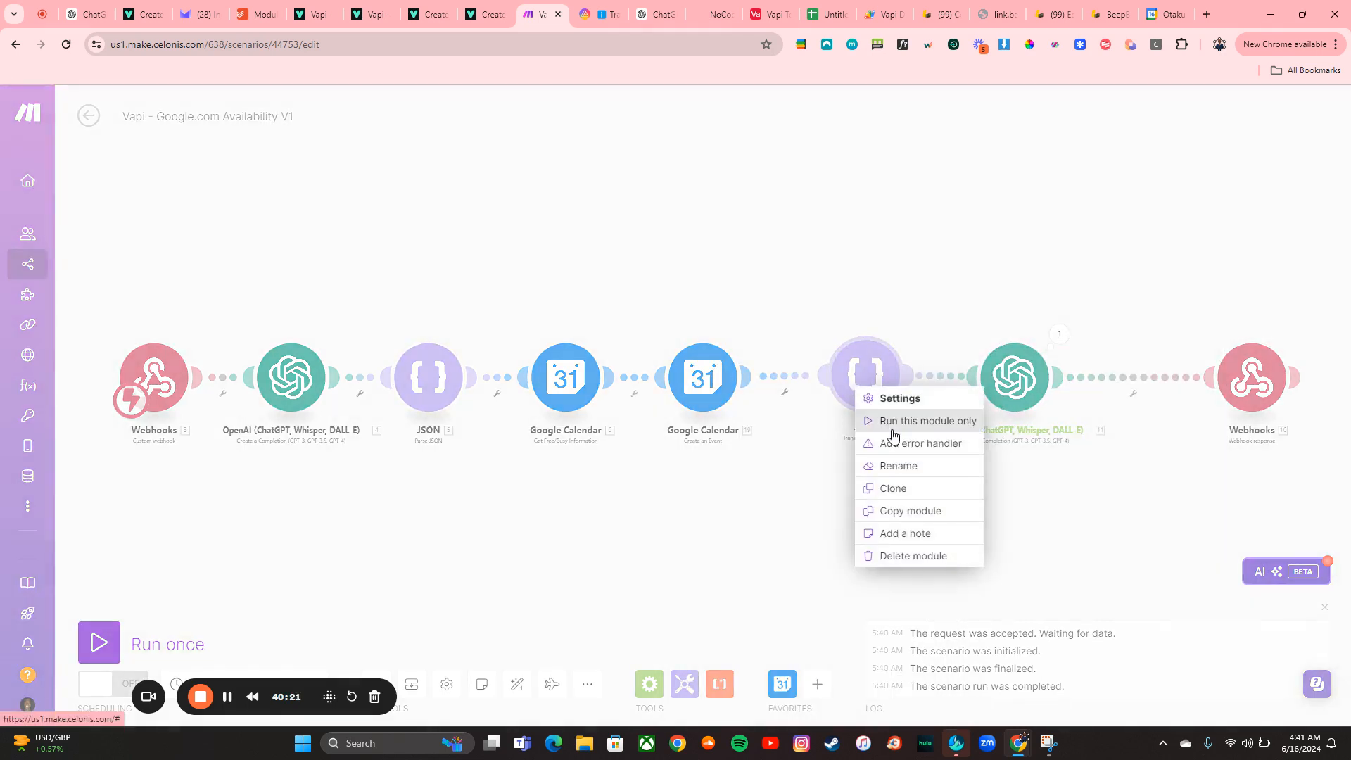
pyautogui.click(1006, 387)
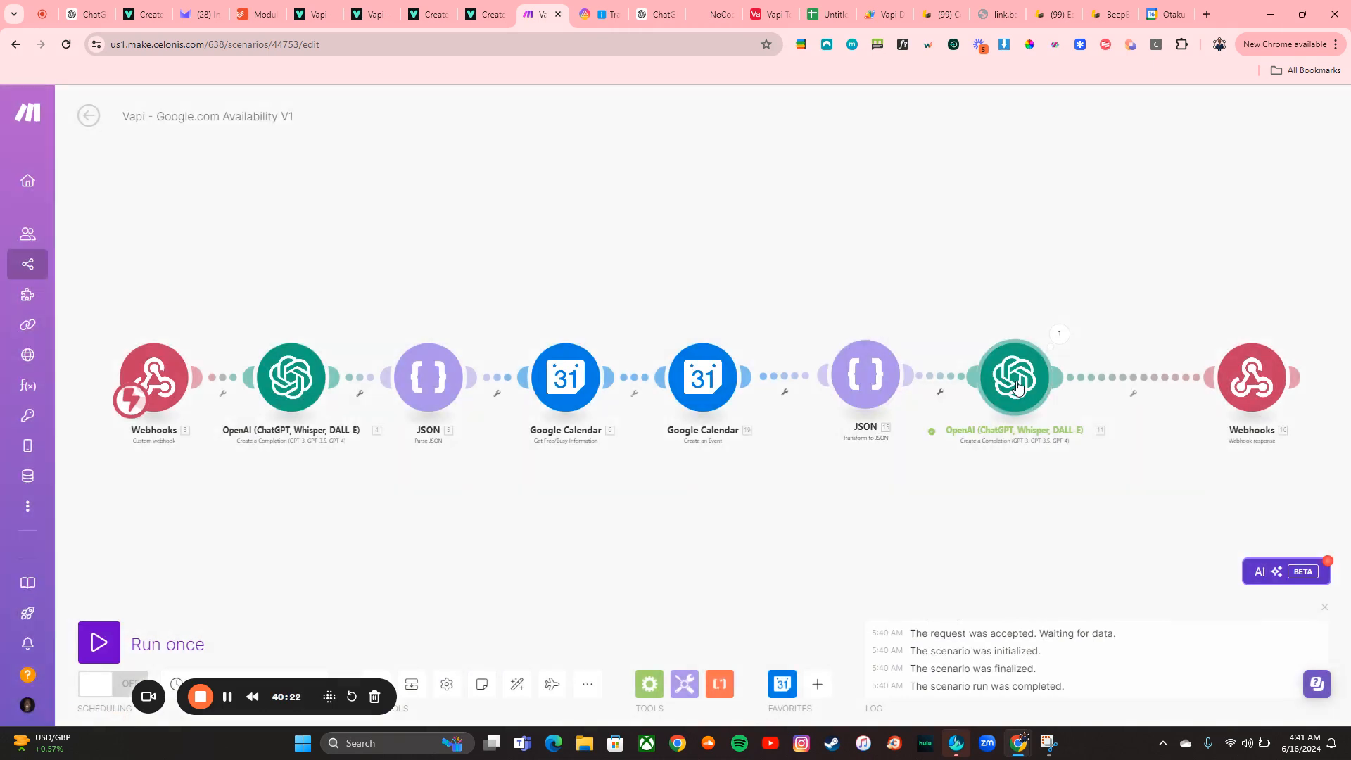
pyautogui.rightClick(1022, 384)
pyautogui.click(1071, 420)
pyautogui.click(1100, 475)
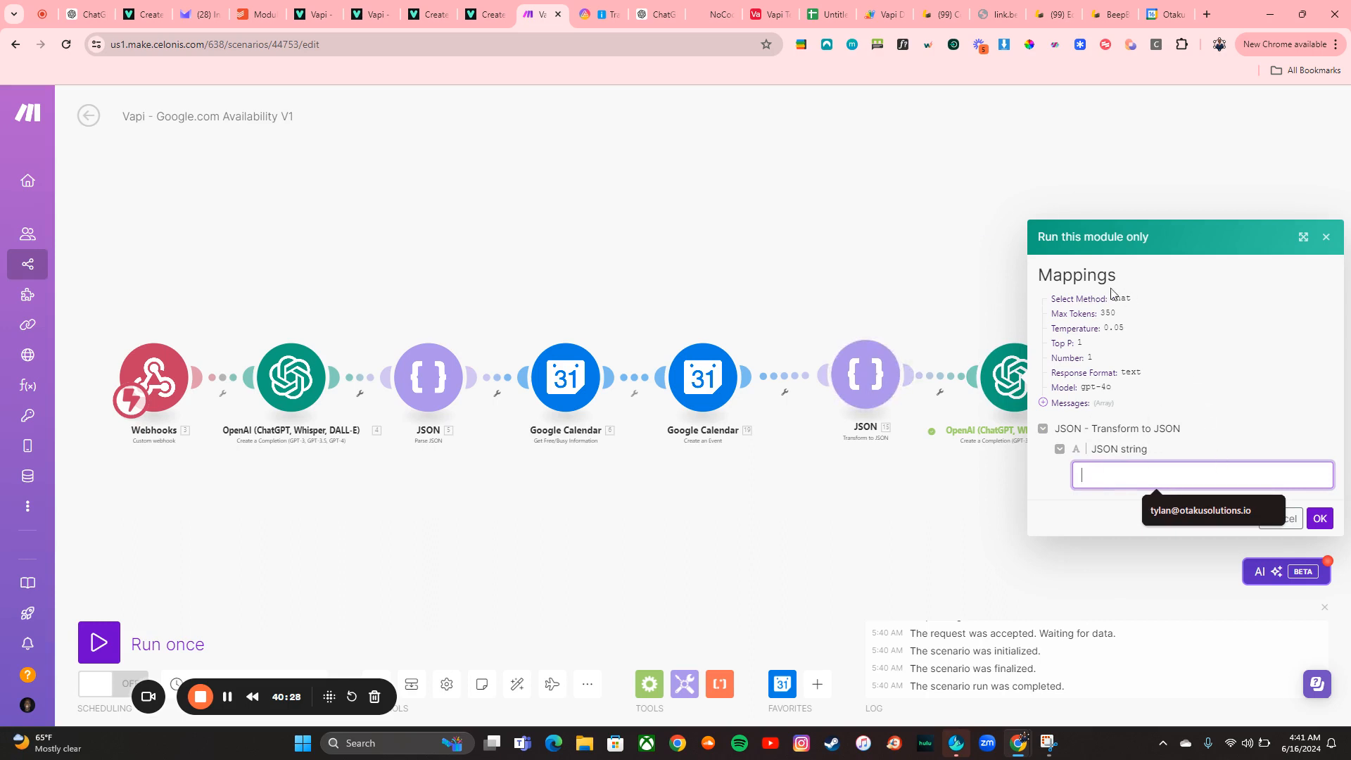
pyautogui.click(1326, 237)
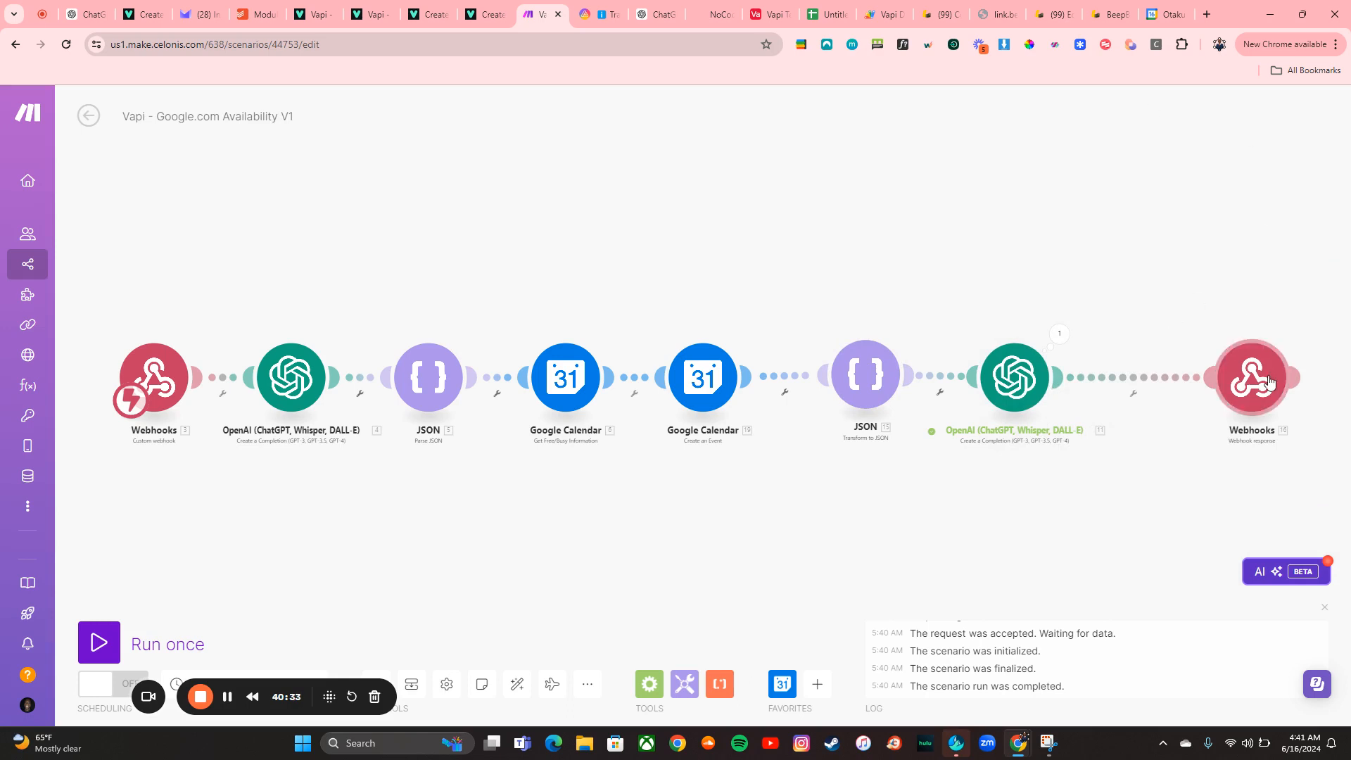
# Move the Webhook response module beside the final OpenAI module, then open and close its run-this-module-only test
pyautogui.moveTo(1270, 380); pyautogui.dragTo(1162, 373)
pyautogui.rightClick(1162, 373)
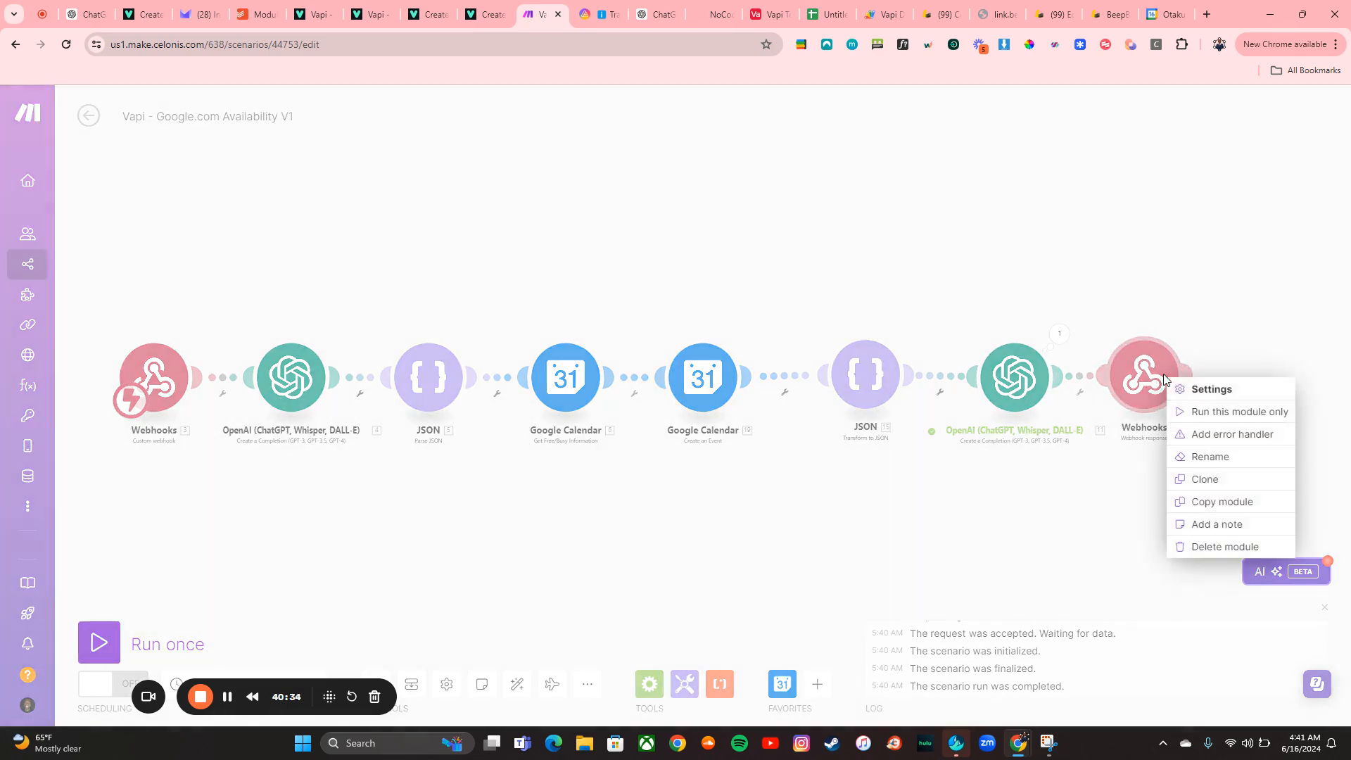
pyautogui.click(1183, 410)
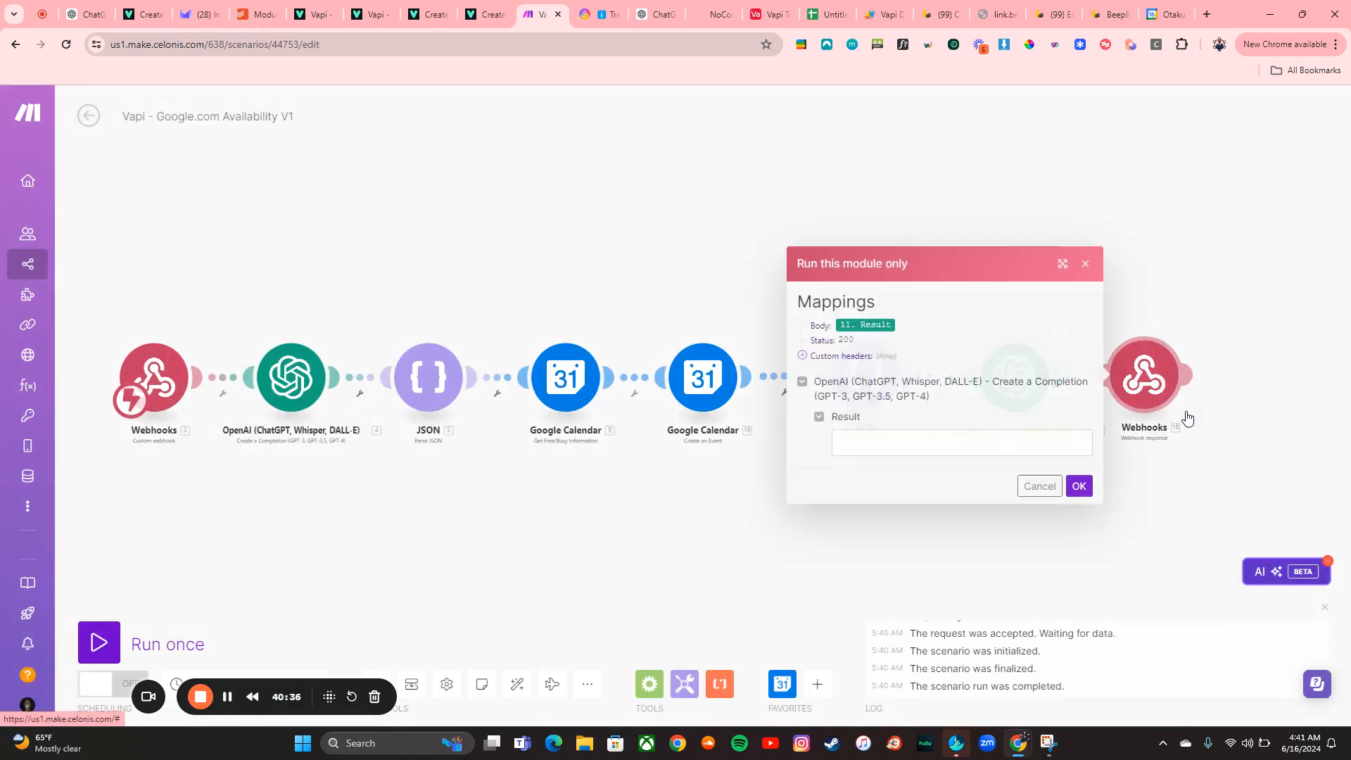
pyautogui.click(920, 439)
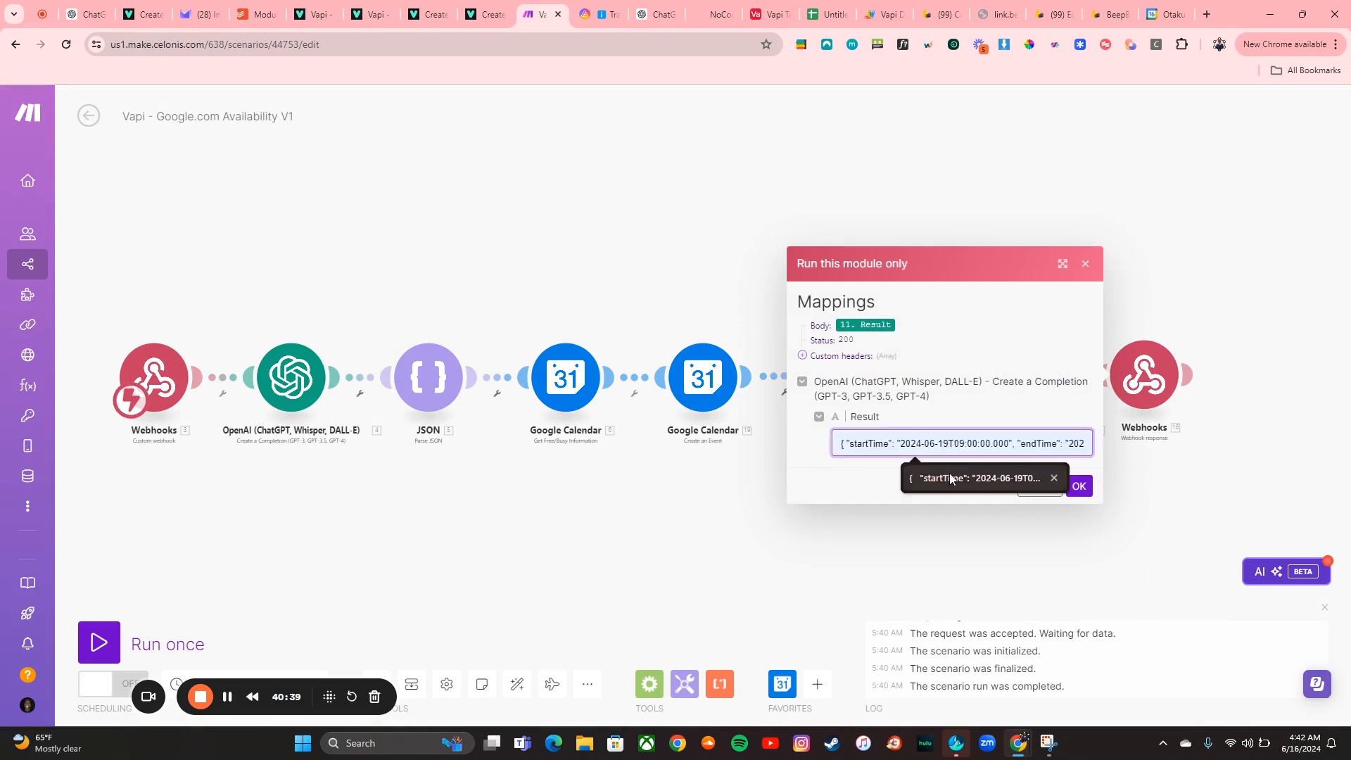
pyautogui.click(1086, 264)
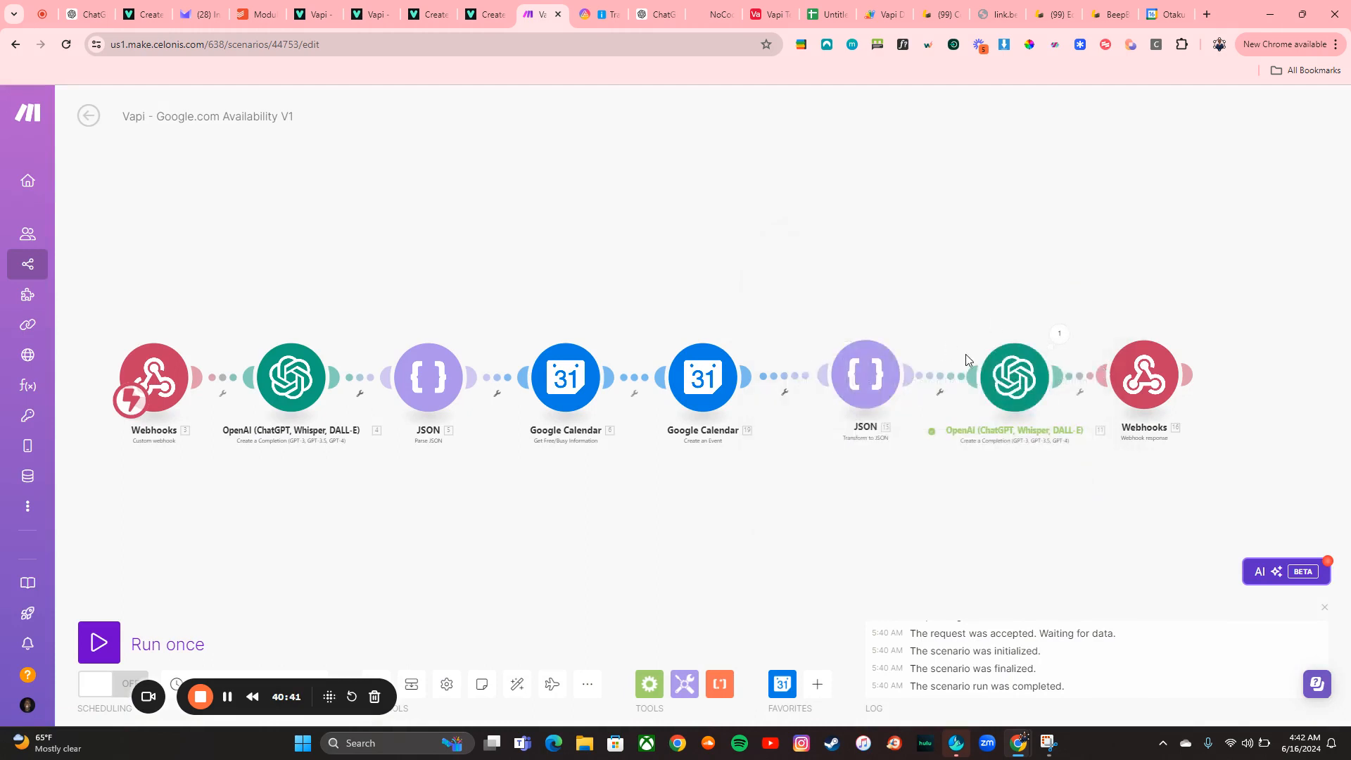
# Run the scenario once and start a web call with the New Assistant in the Vapi dashboard
pyautogui.click(98, 642)
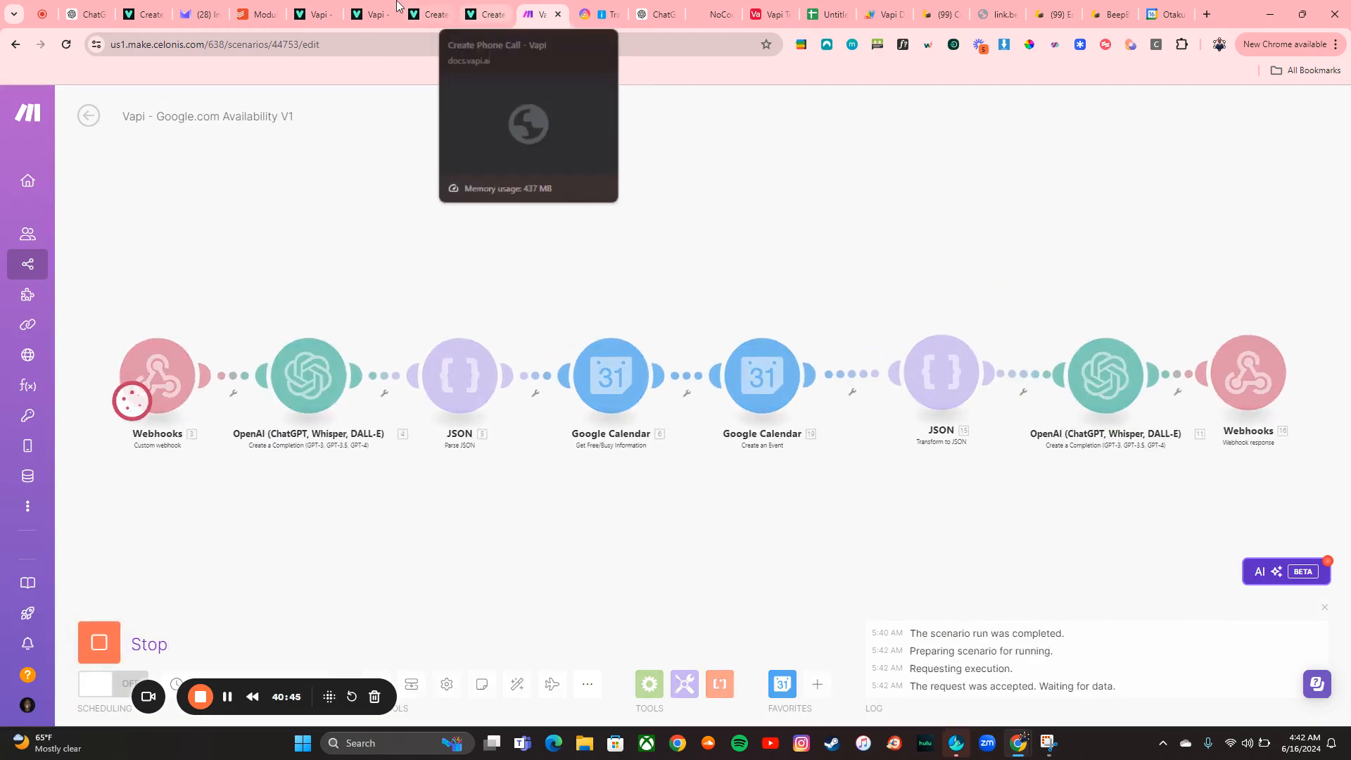
pyautogui.click(371, 14)
pyautogui.click(991, 256)
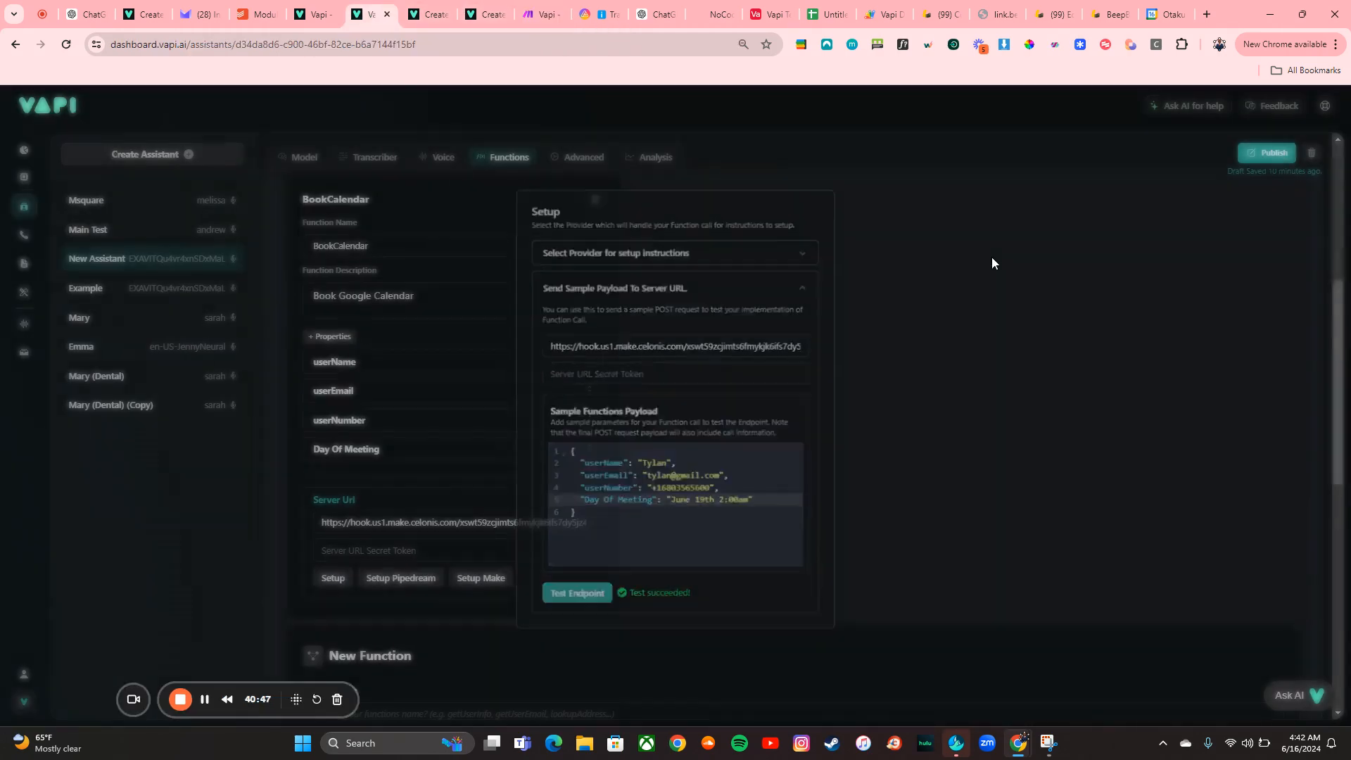
pyautogui.scroll(5, 415, 260)
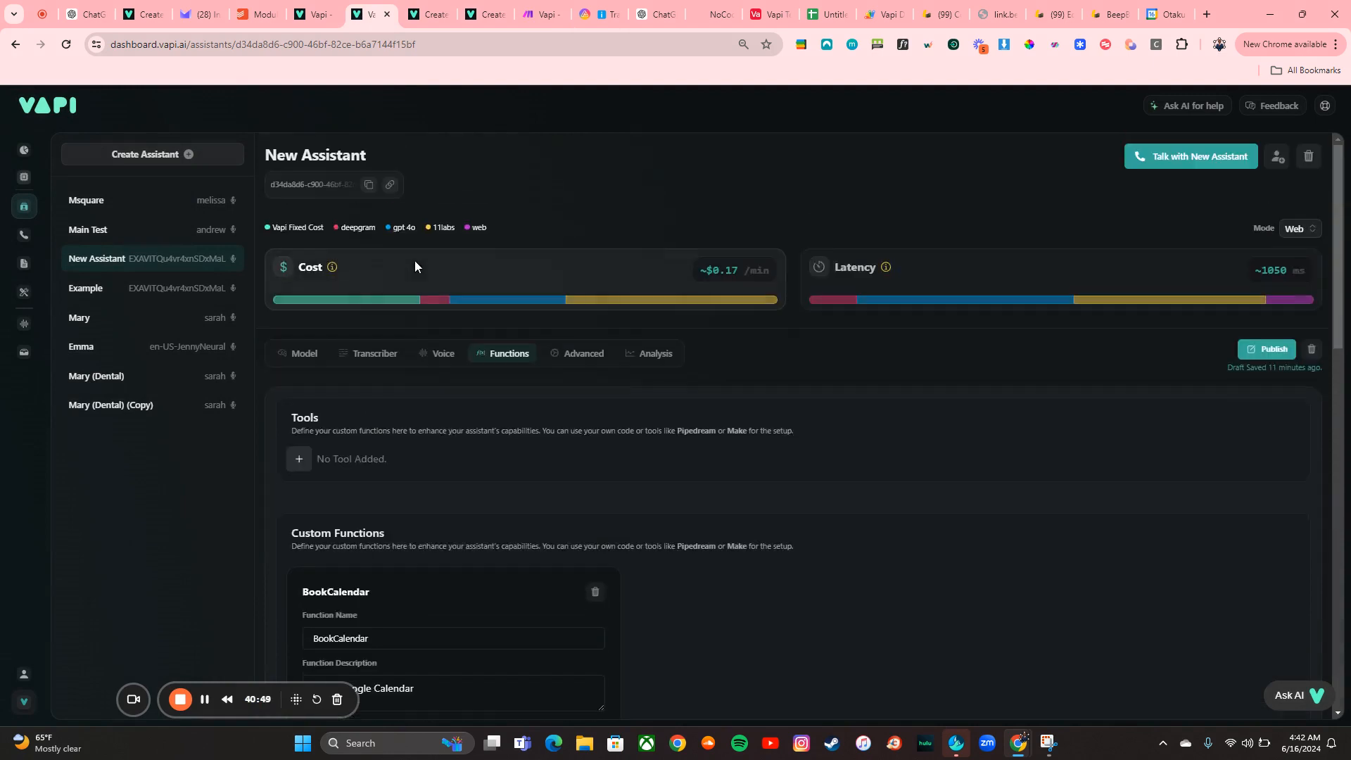
pyautogui.click(1155, 156)
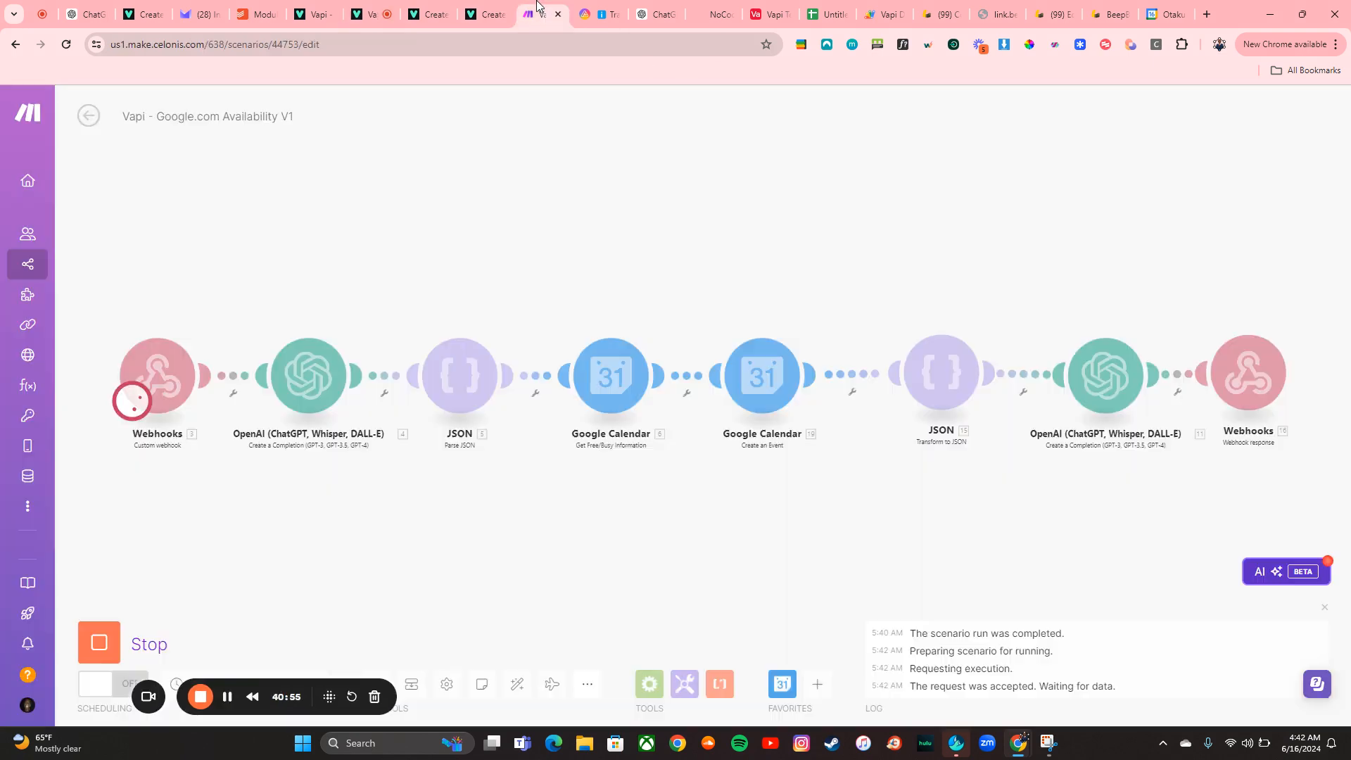
# Check today's date in the system calendar flyout while the scenario waits
pyautogui.click(542, 14)
pyautogui.click(1303, 740)
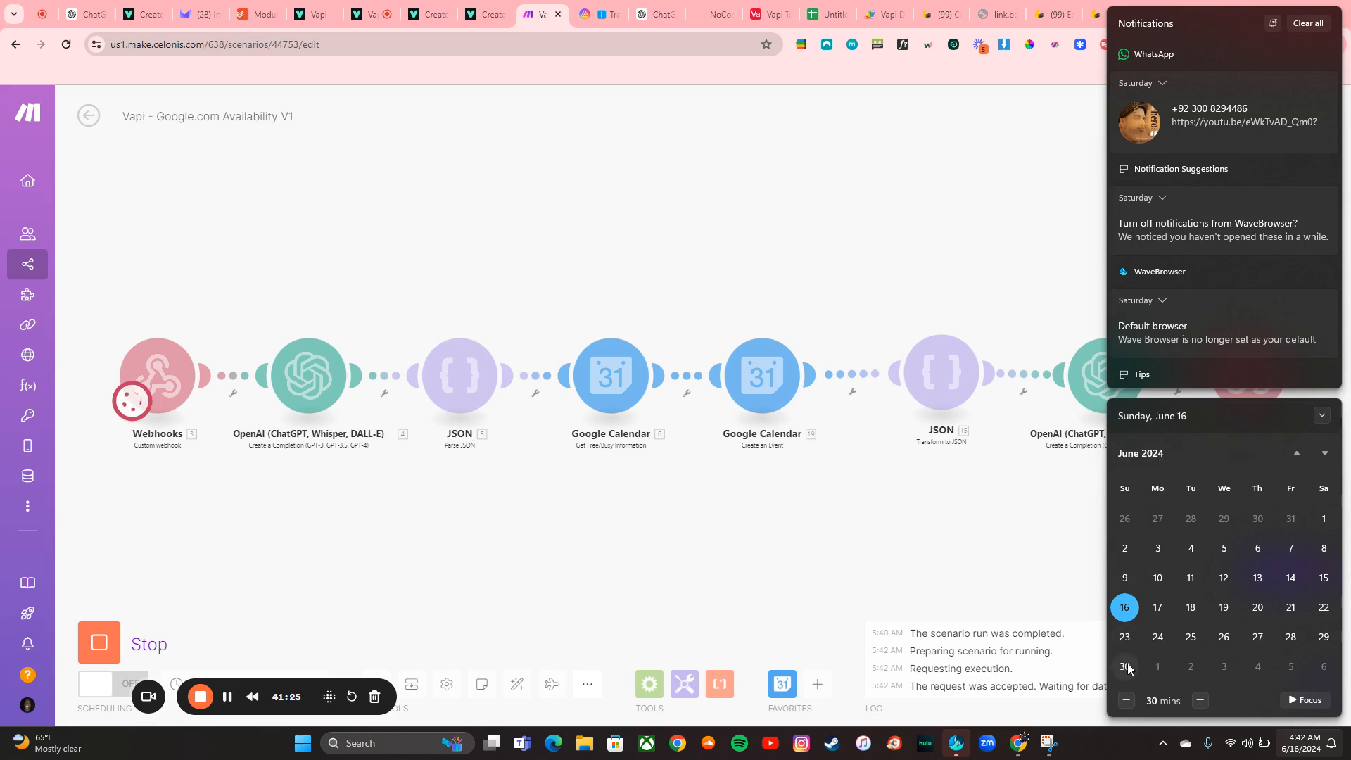
pyautogui.click(623, 526)
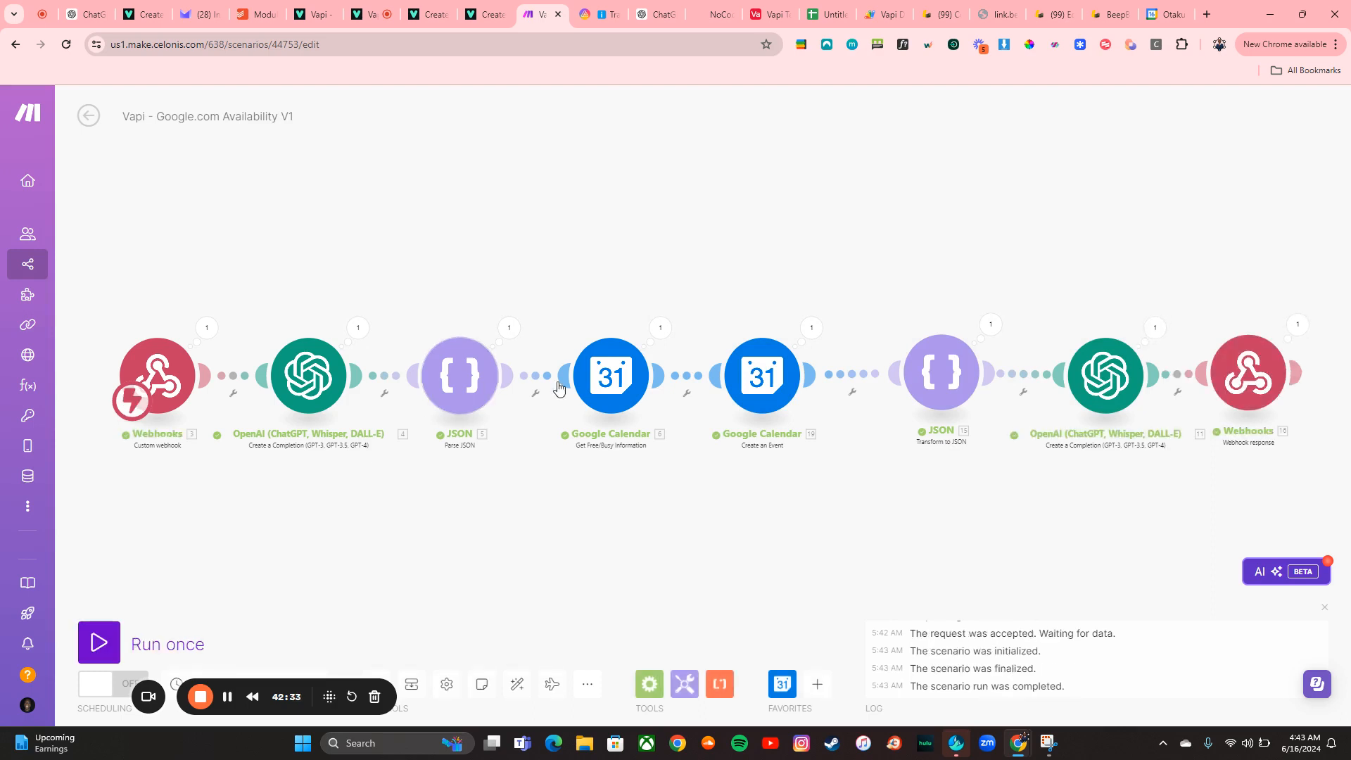
# Inspect the Create an Event module's input and output bundle from the latest run
pyautogui.click(811, 328)
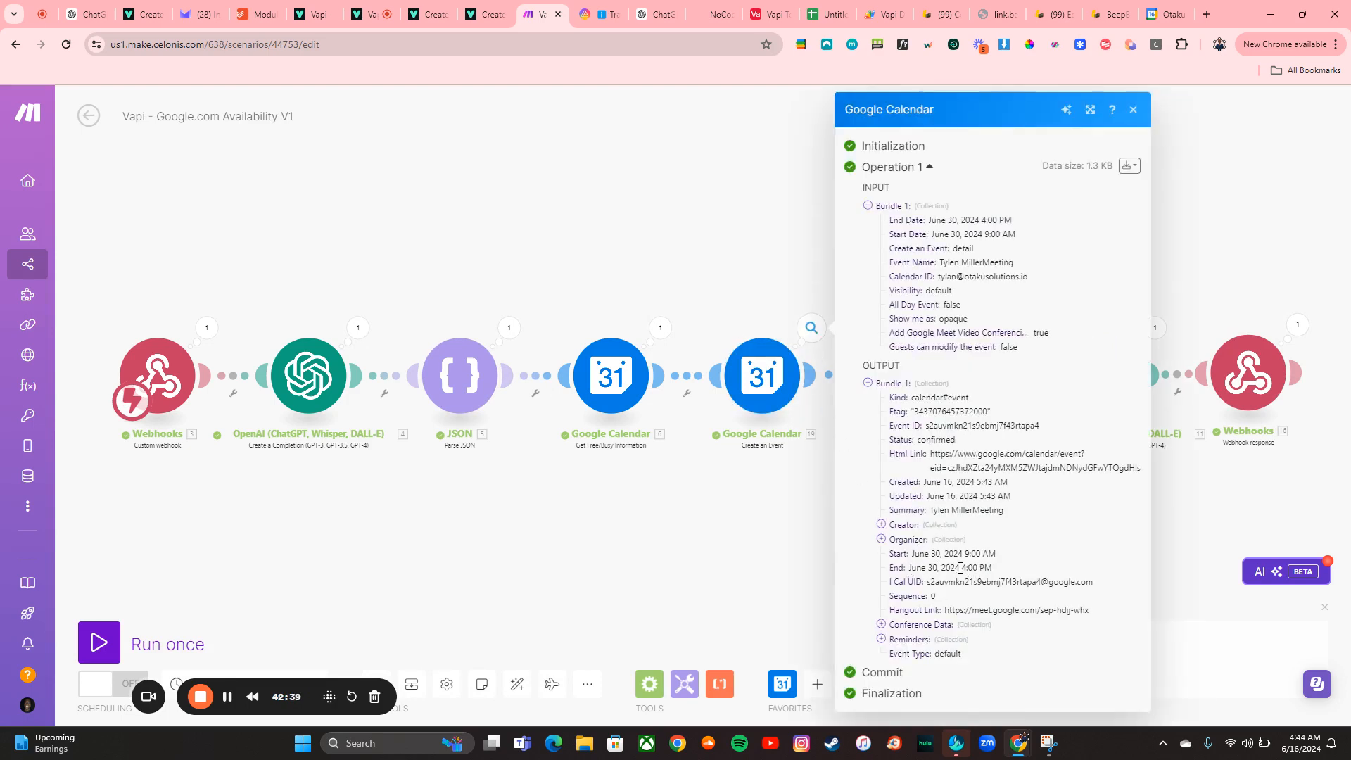
pyautogui.click(1152, 12)
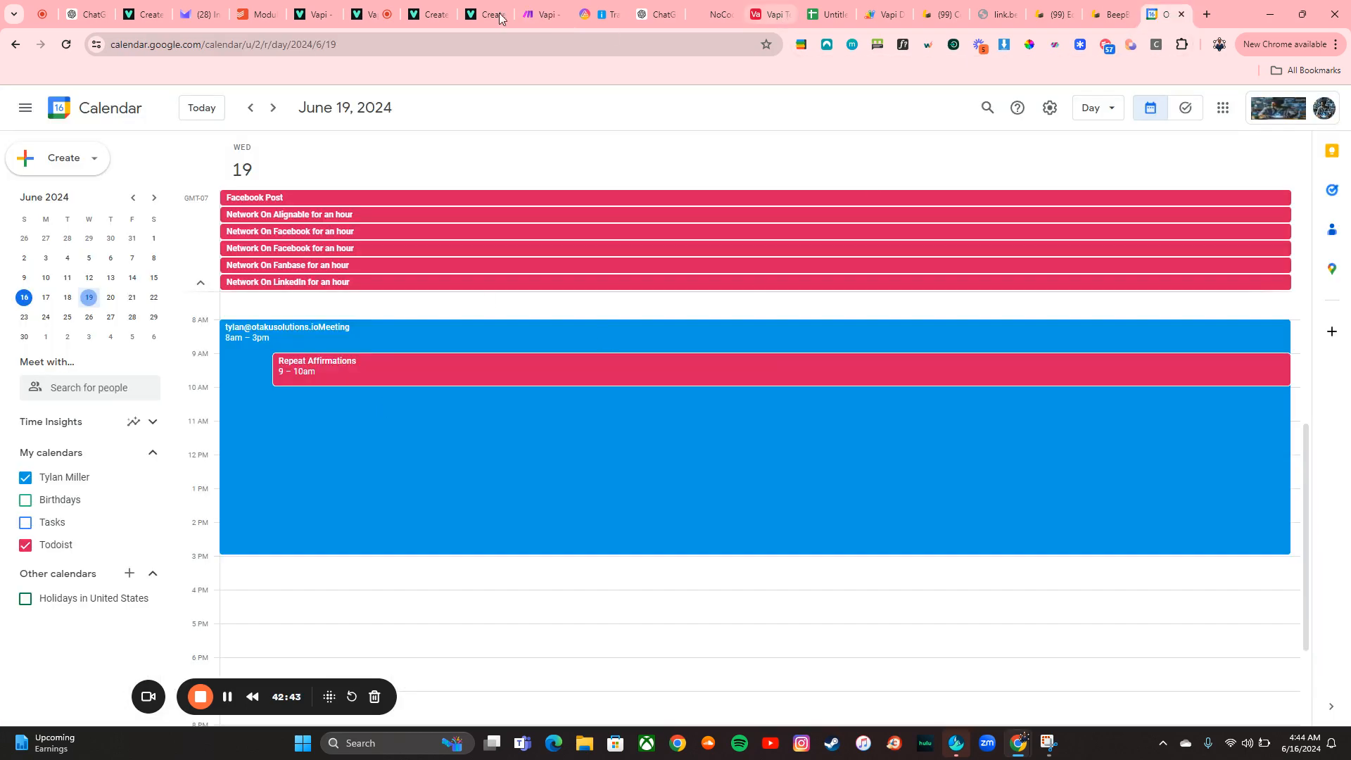
# End the web call with the New Assistant in the Vapi dashboard
pyautogui.click(365, 14)
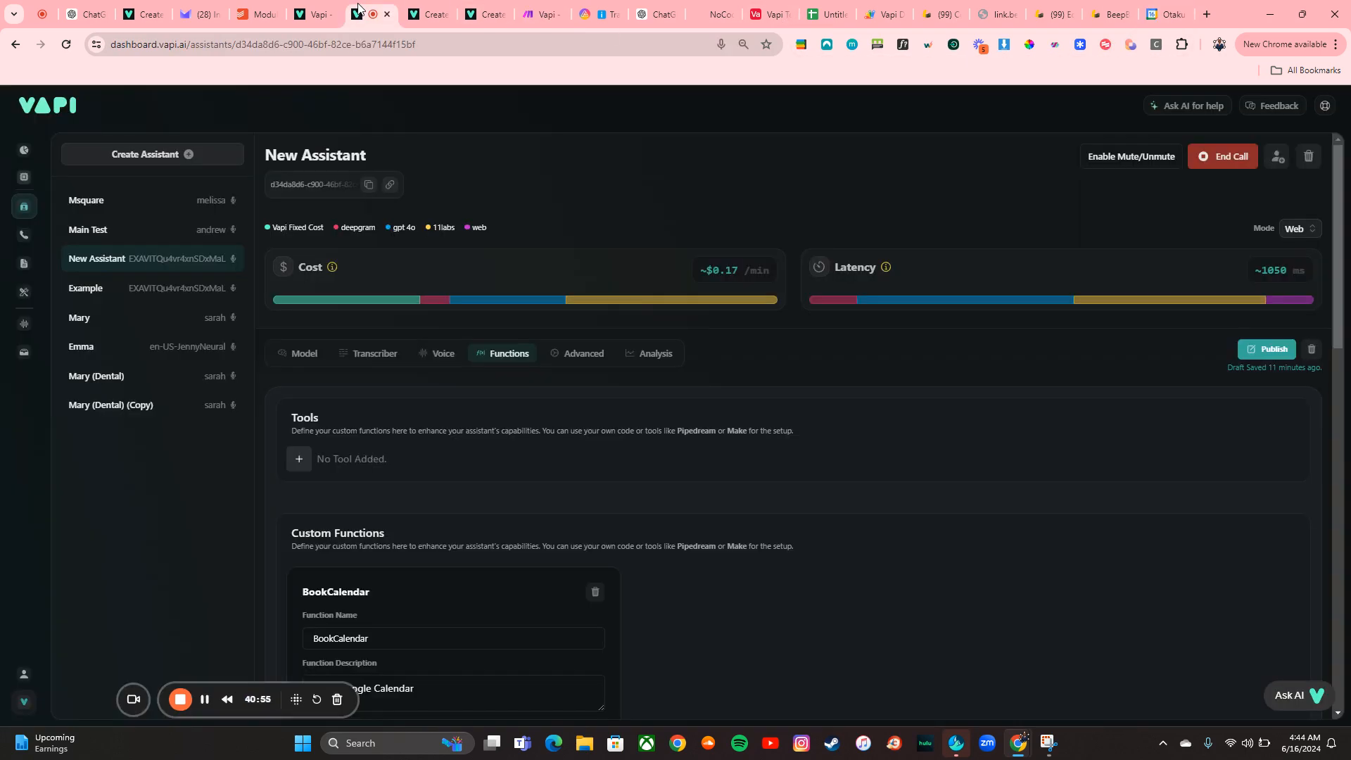
pyautogui.click(1216, 158)
# Navigate Google Calendar to June 30, 2024 and open the newly booked meeting event
pyautogui.click(1163, 14)
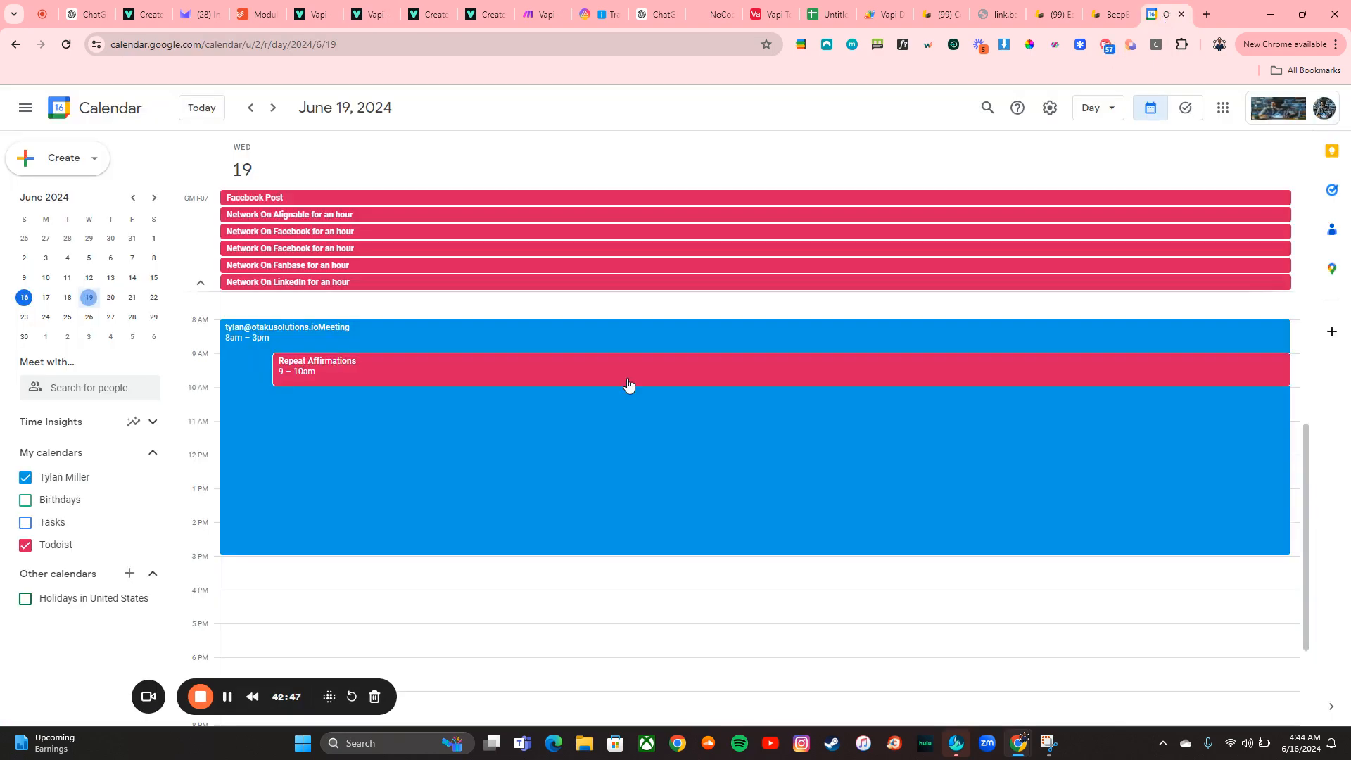
pyautogui.click(24, 338)
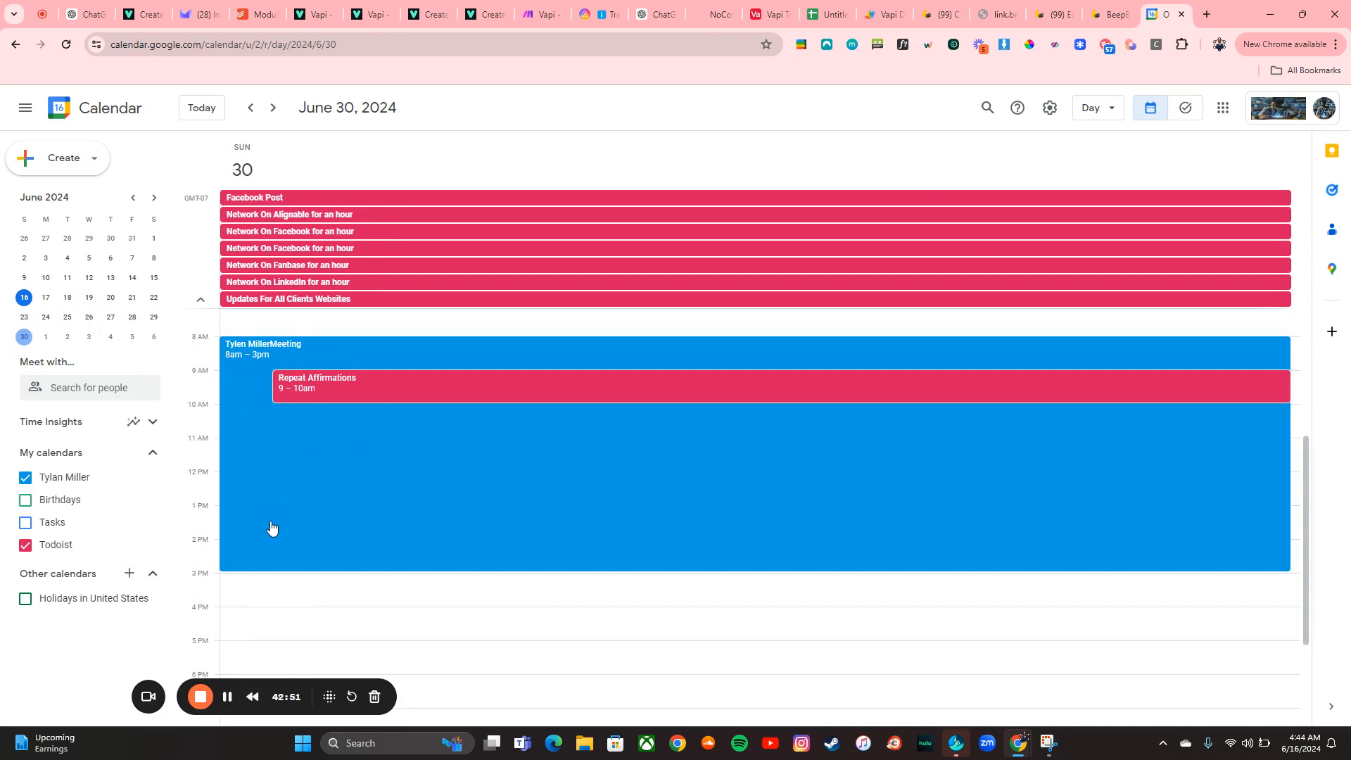
pyautogui.click(44, 341)
pyautogui.click(23, 338)
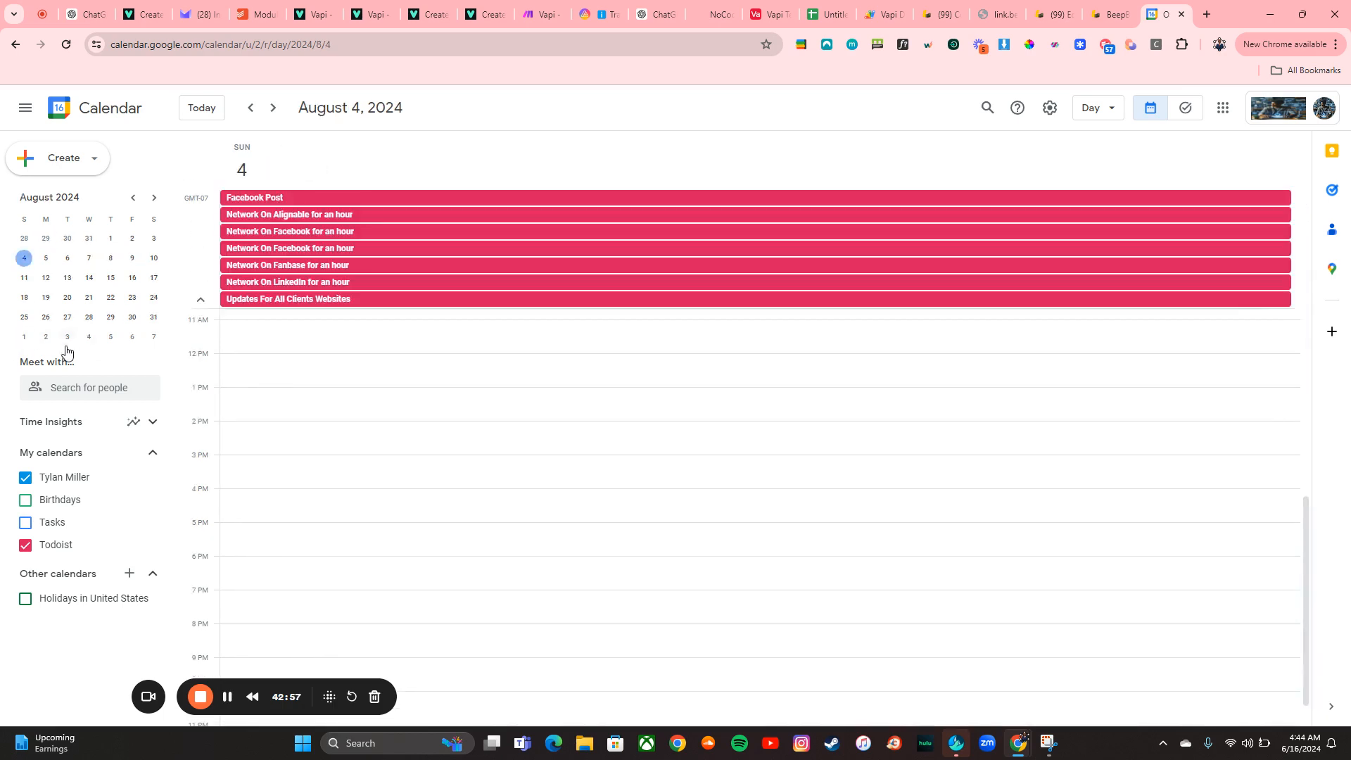
pyautogui.click(249, 116)
pyautogui.click(249, 116)
pyautogui.click(249, 116)
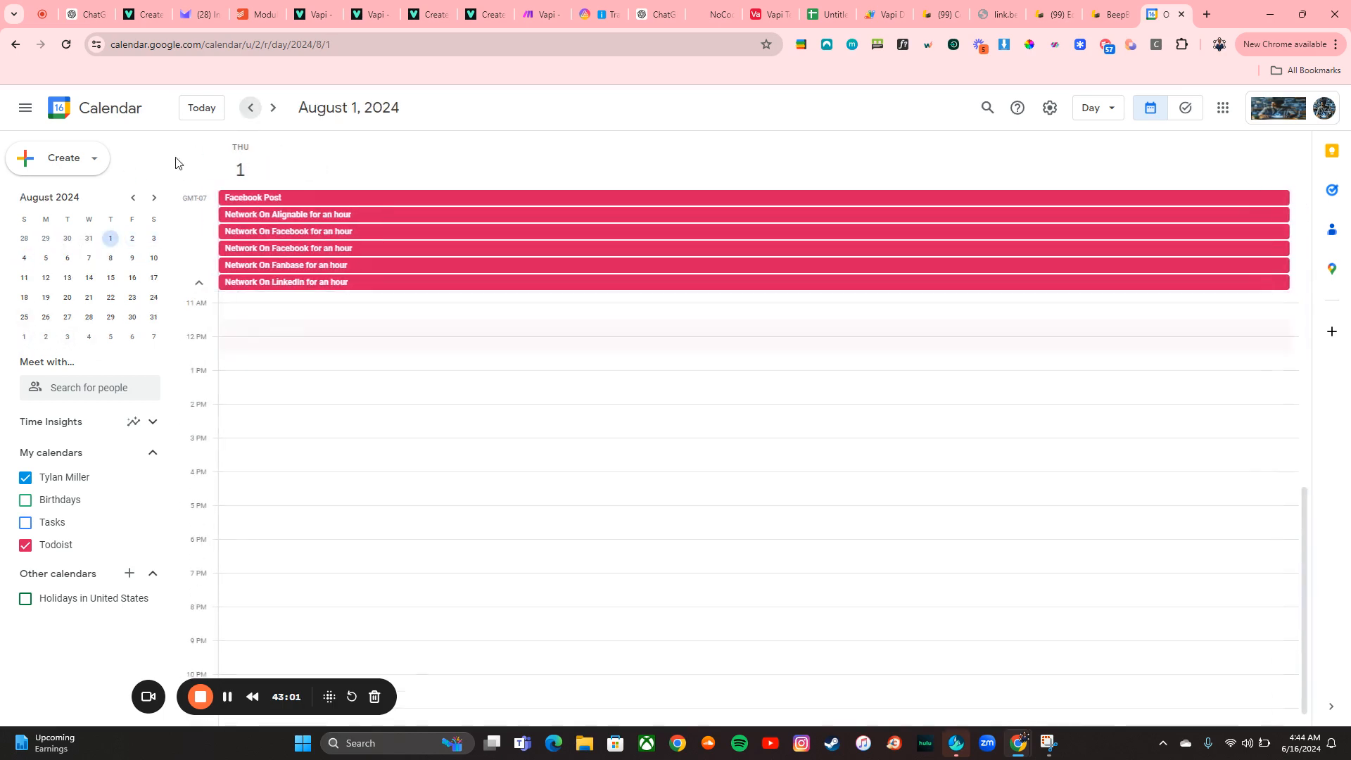
pyautogui.click(132, 200)
pyautogui.click(132, 200)
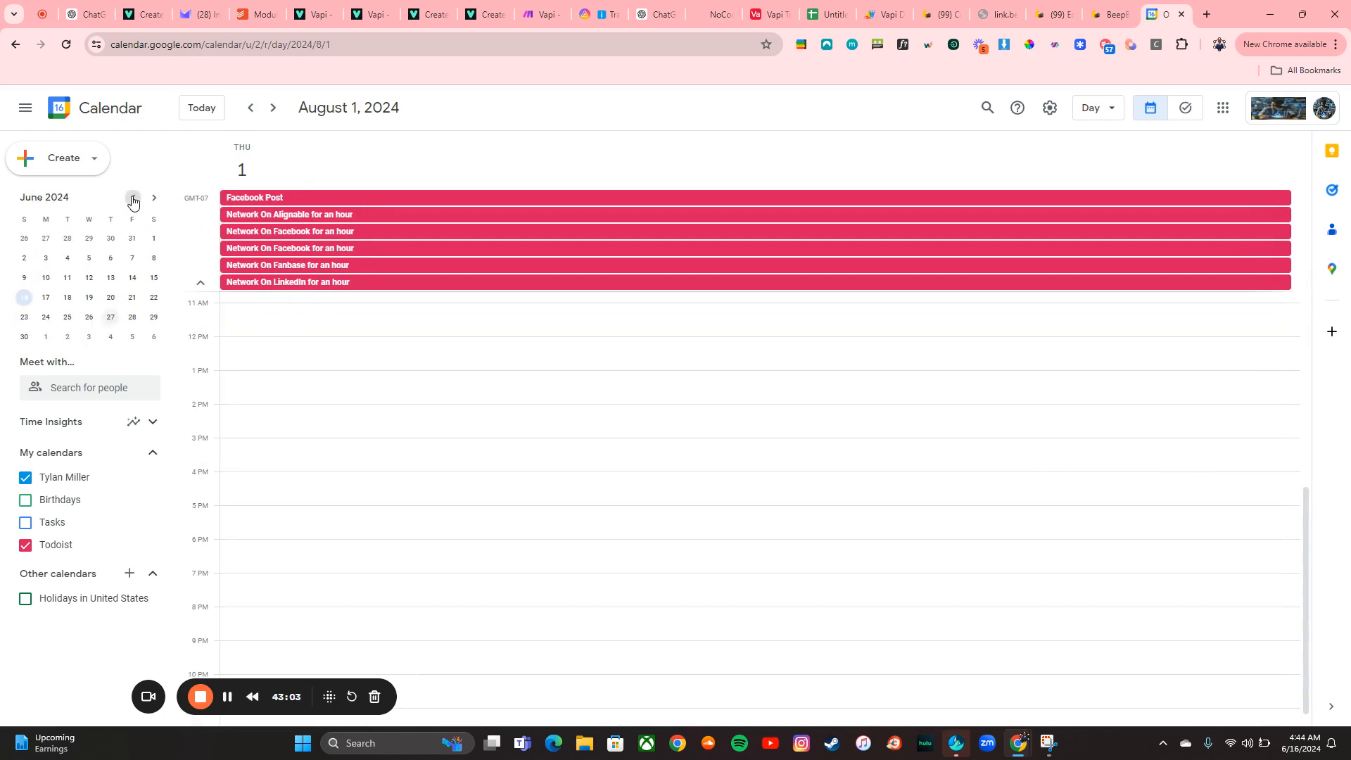
pyautogui.click(24, 337)
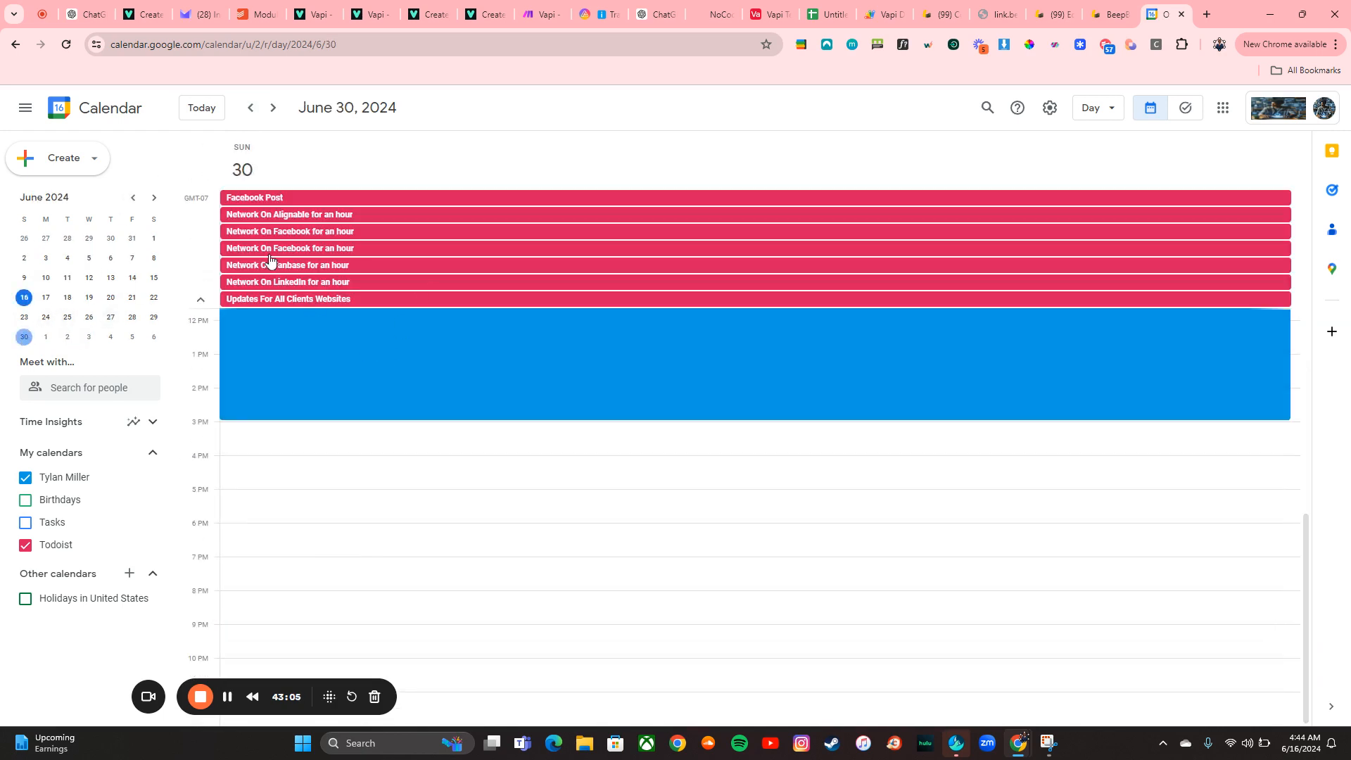
pyautogui.click(273, 381)
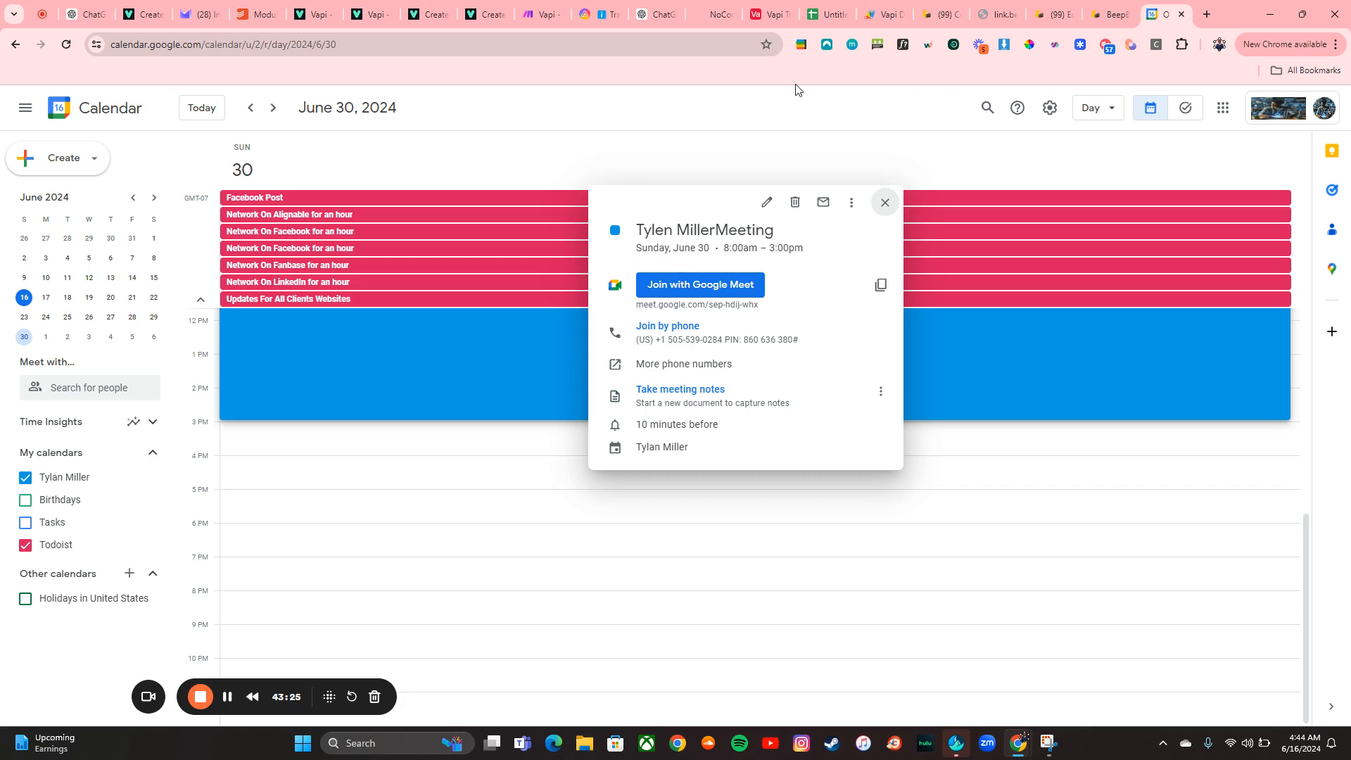
# Open the Create an Event module's settings and review its date and event fields
pyautogui.click(539, 11)
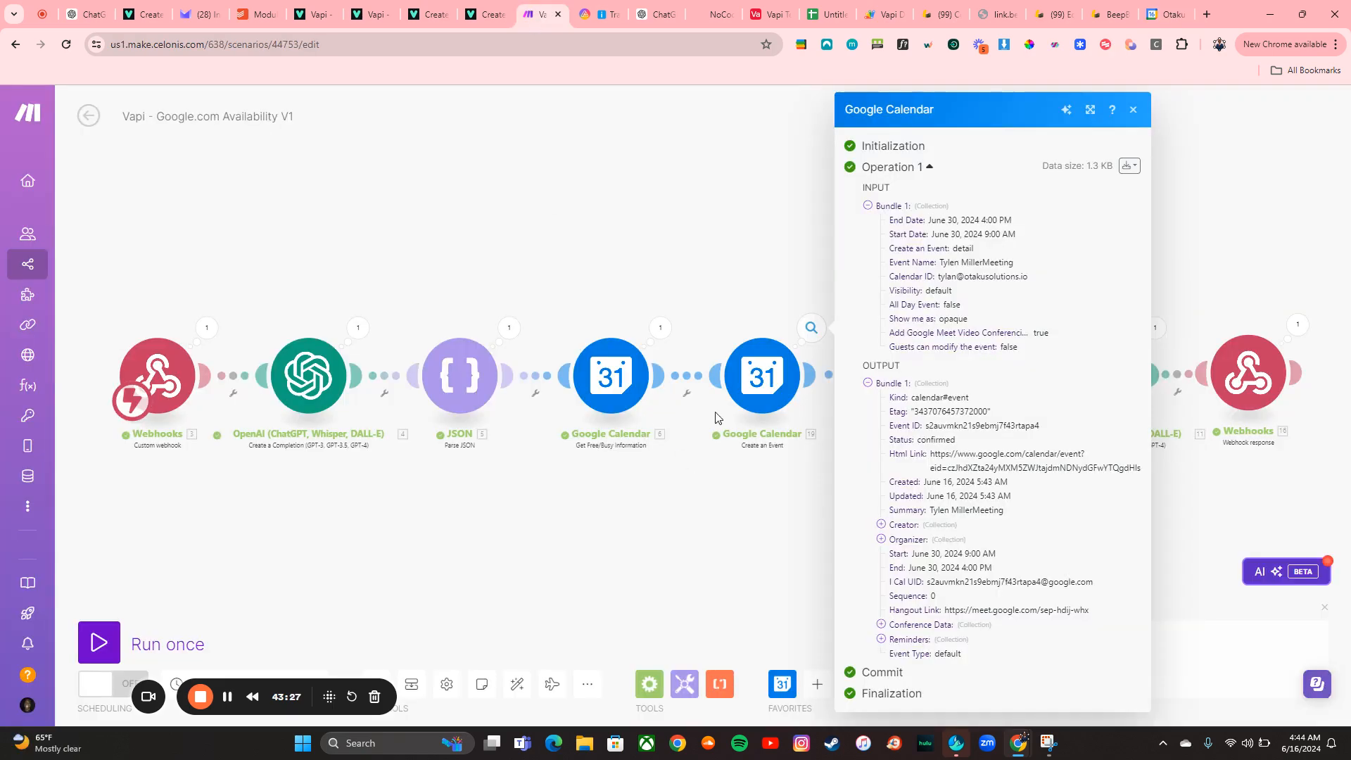
pyautogui.click(762, 376)
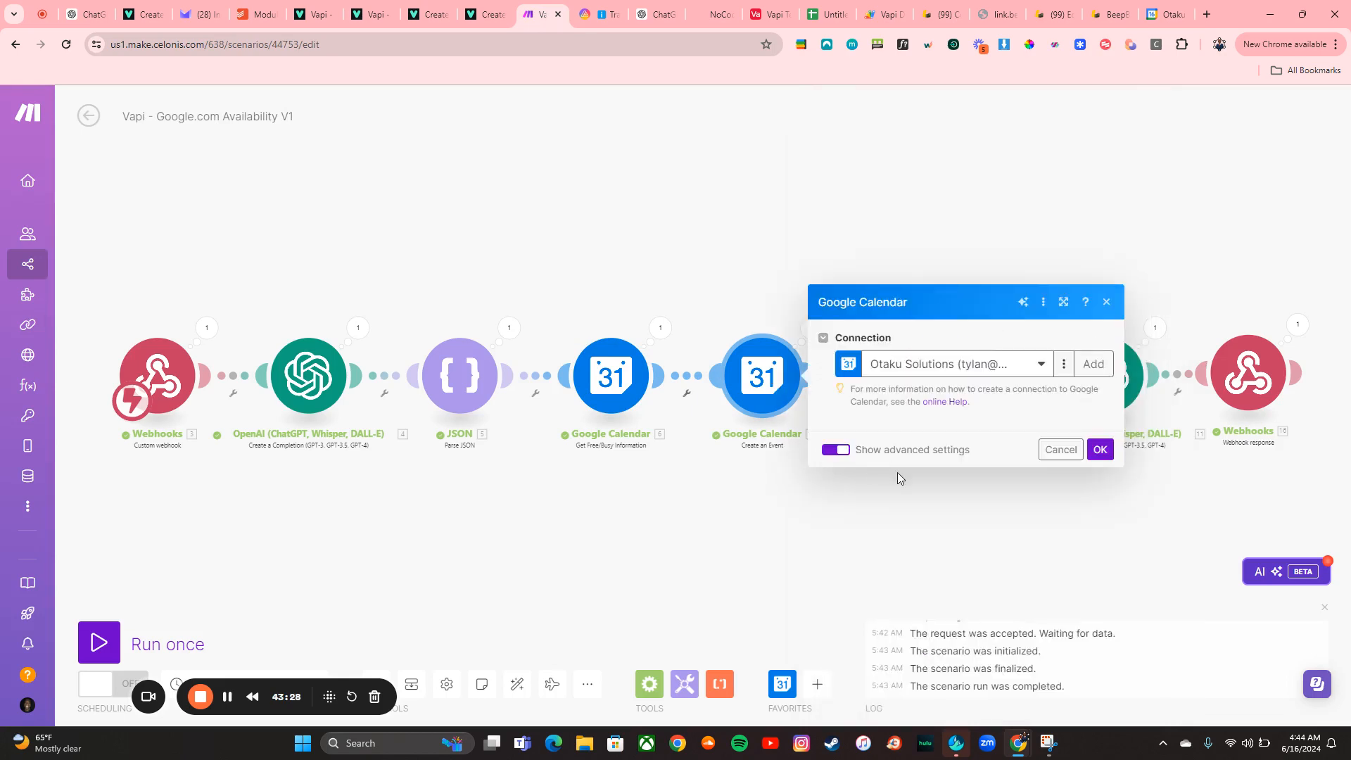
pyautogui.scroll(-6, 897, 485)
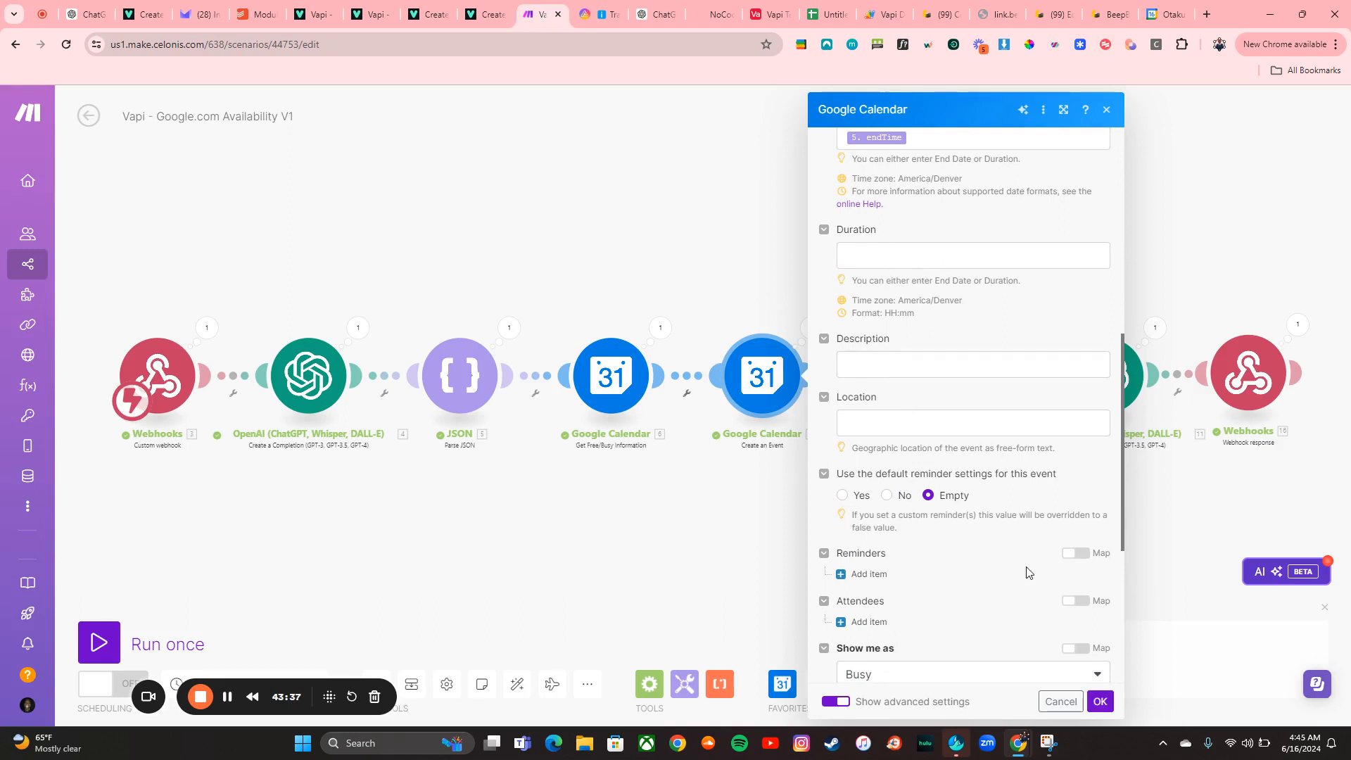
# Switch to the Sympana team and open the Booking appointment using Anna Inbound Caller (Test v1) scenario
pyautogui.click(1101, 702)
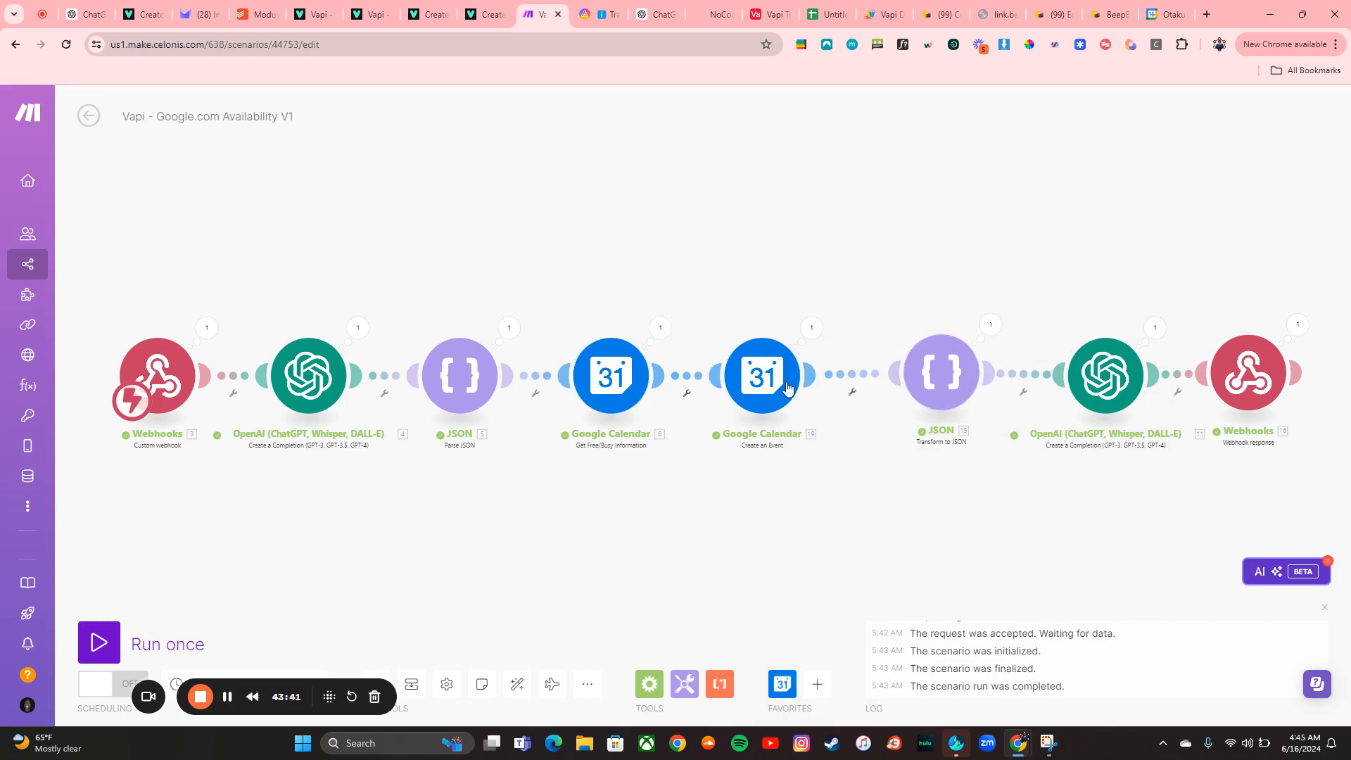
pyautogui.moveTo(11, 283)
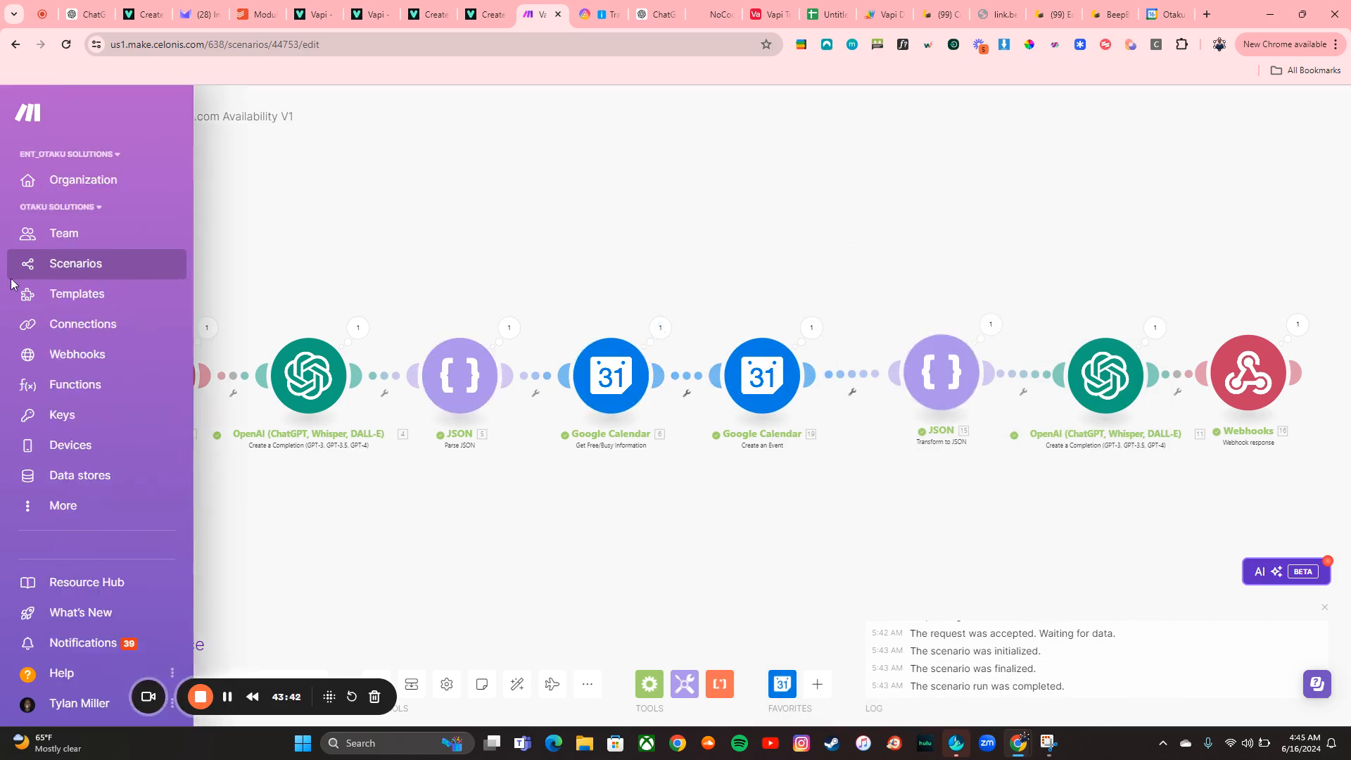
pyautogui.click(71, 209)
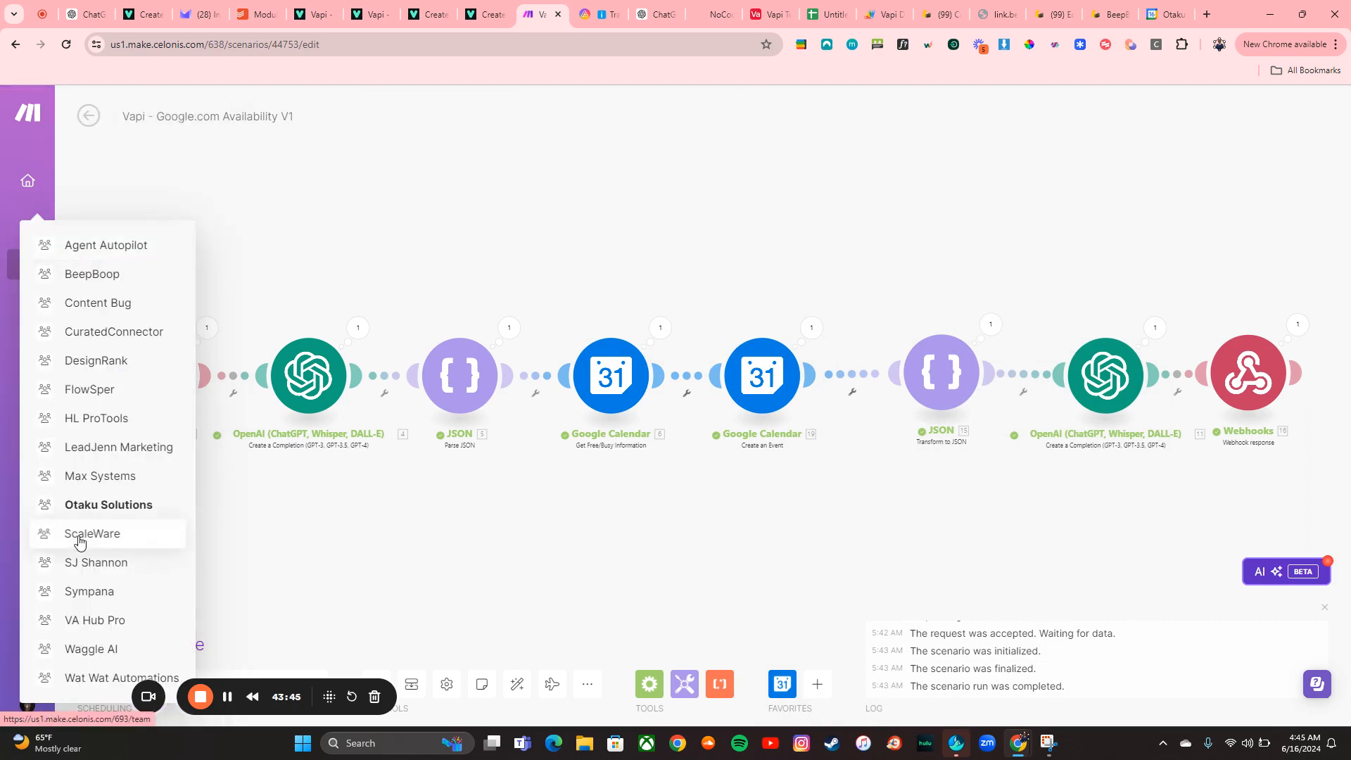
pyautogui.click(88, 593)
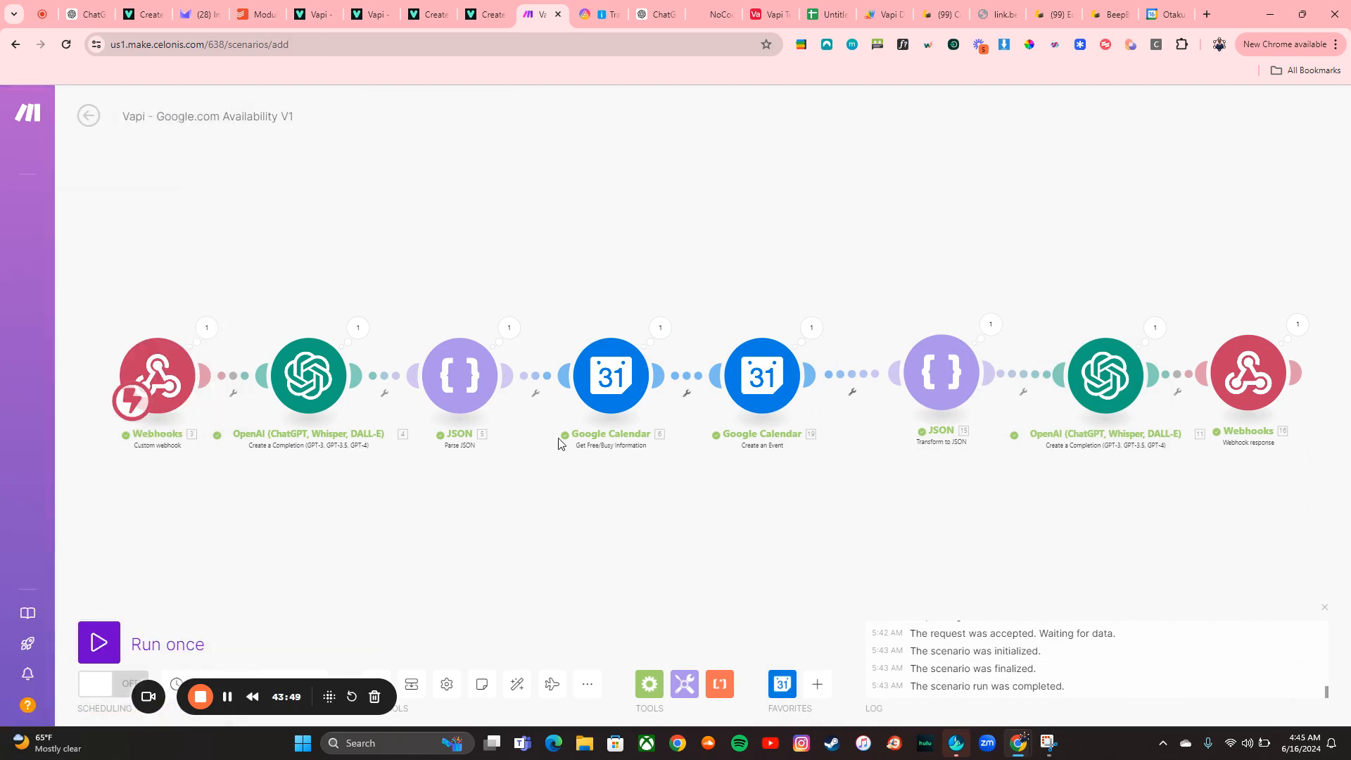
pyautogui.moveTo(2, 163)
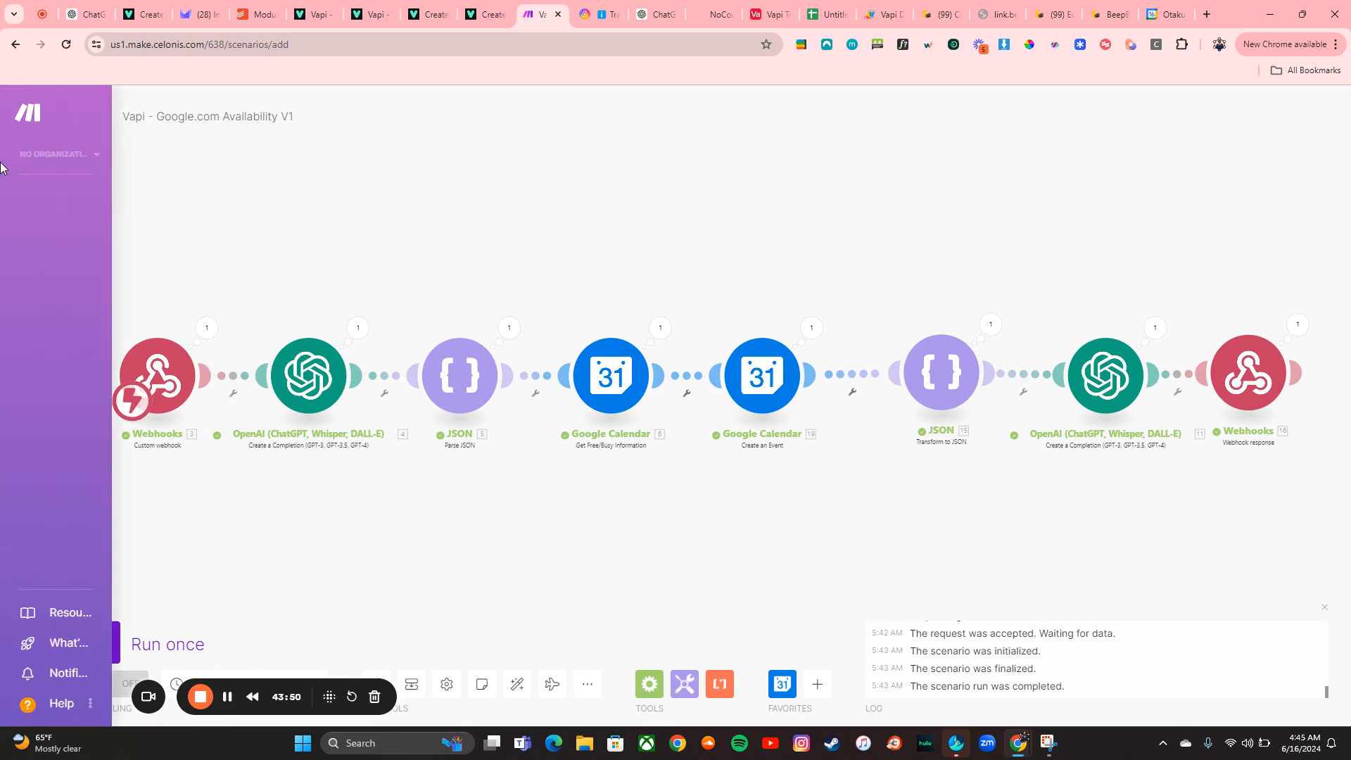
pyautogui.click(55, 157)
pyautogui.click(71, 198)
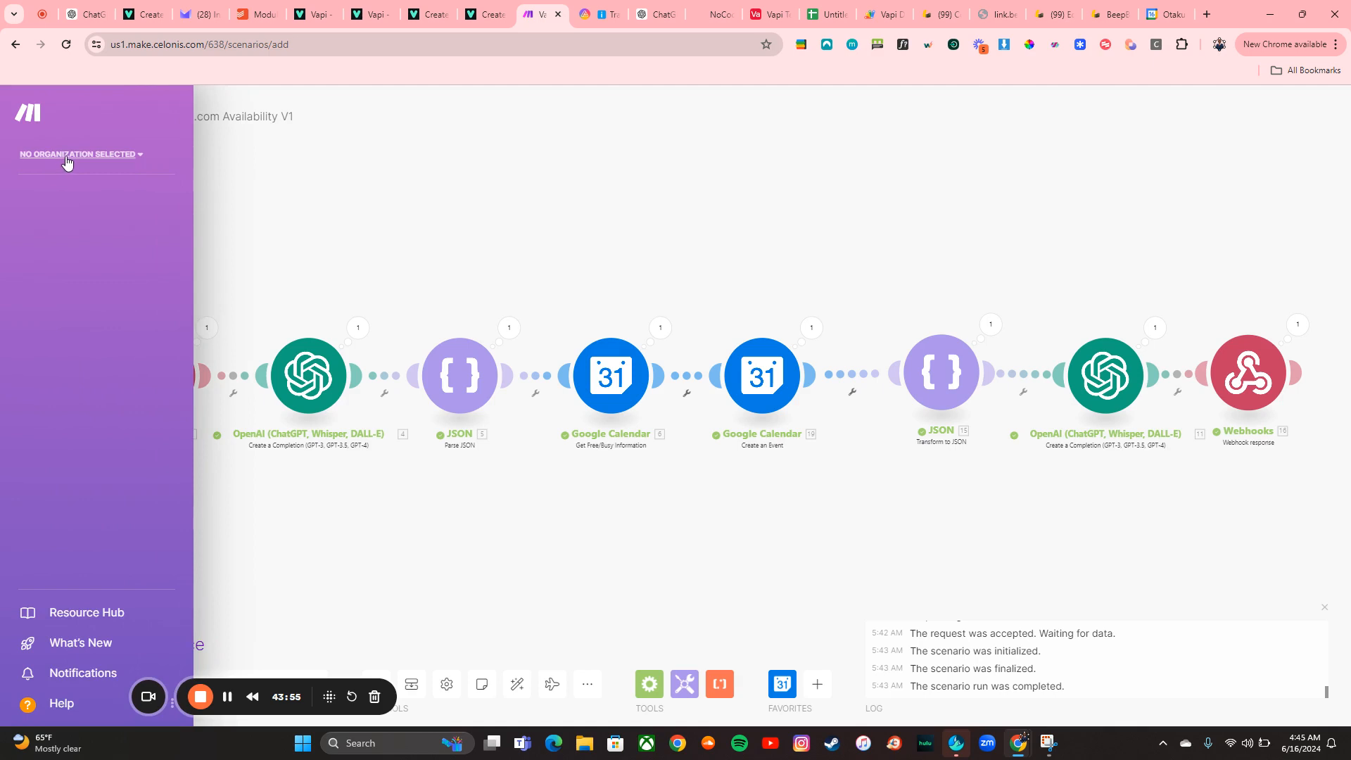
pyautogui.click(55, 159)
pyautogui.click(80, 190)
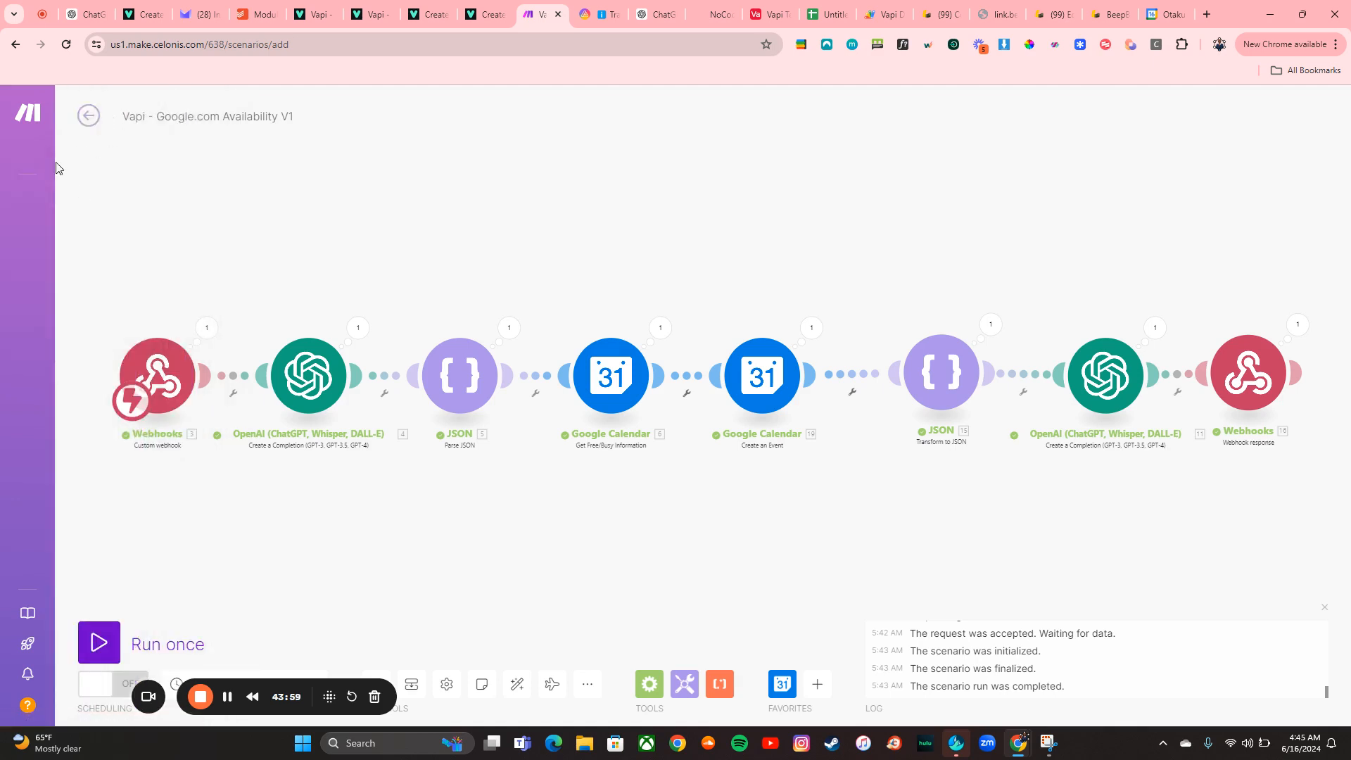
pyautogui.moveTo(64, 180)
pyautogui.click(86, 159)
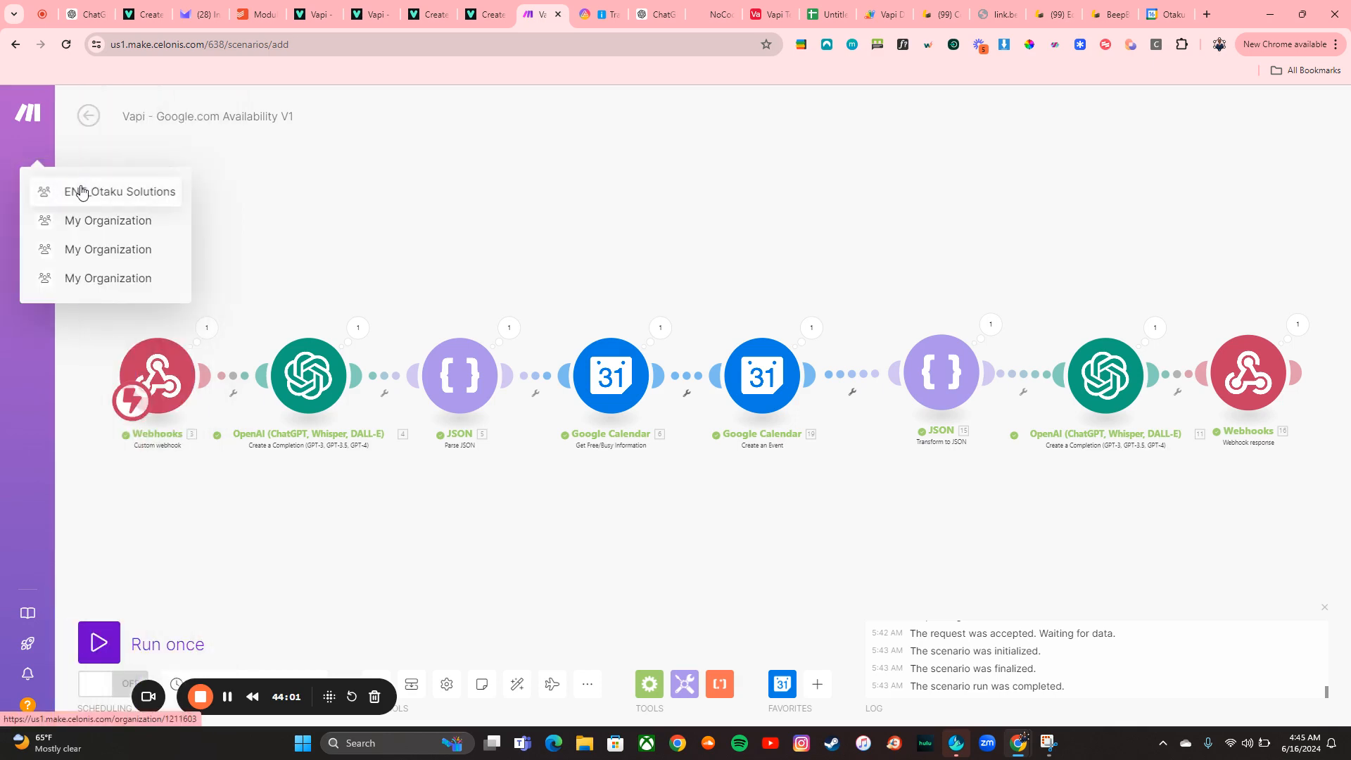
pyautogui.click(83, 191)
pyautogui.click(66, 43)
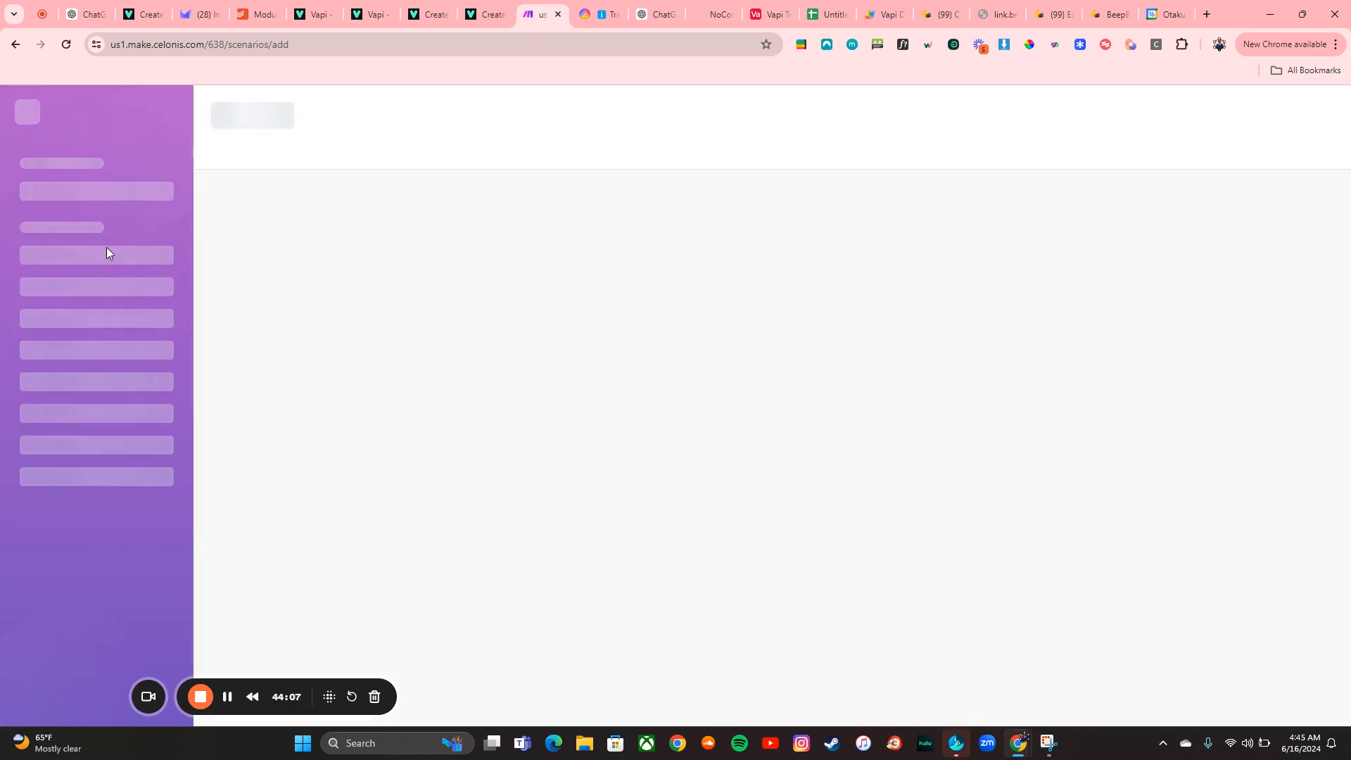
pyautogui.moveTo(39, 265)
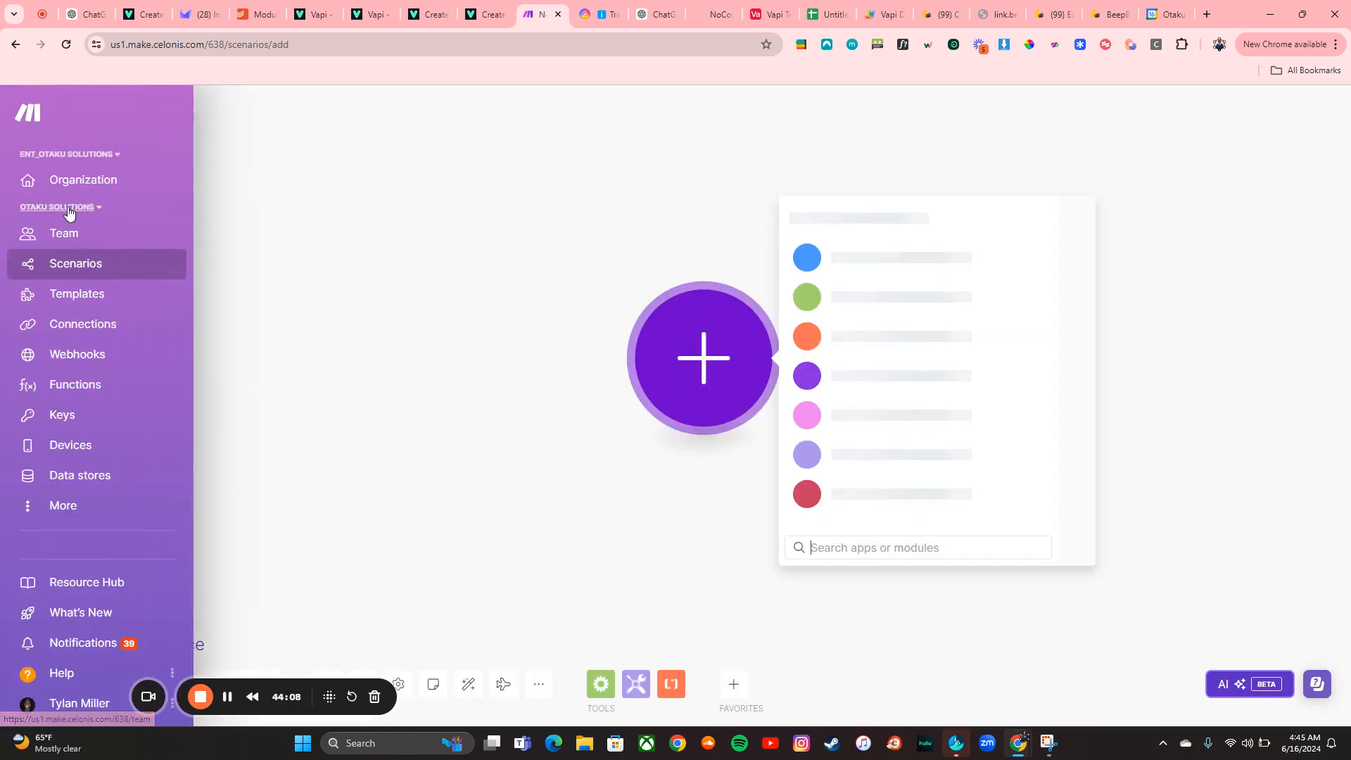
pyautogui.click(68, 208)
pyautogui.click(91, 592)
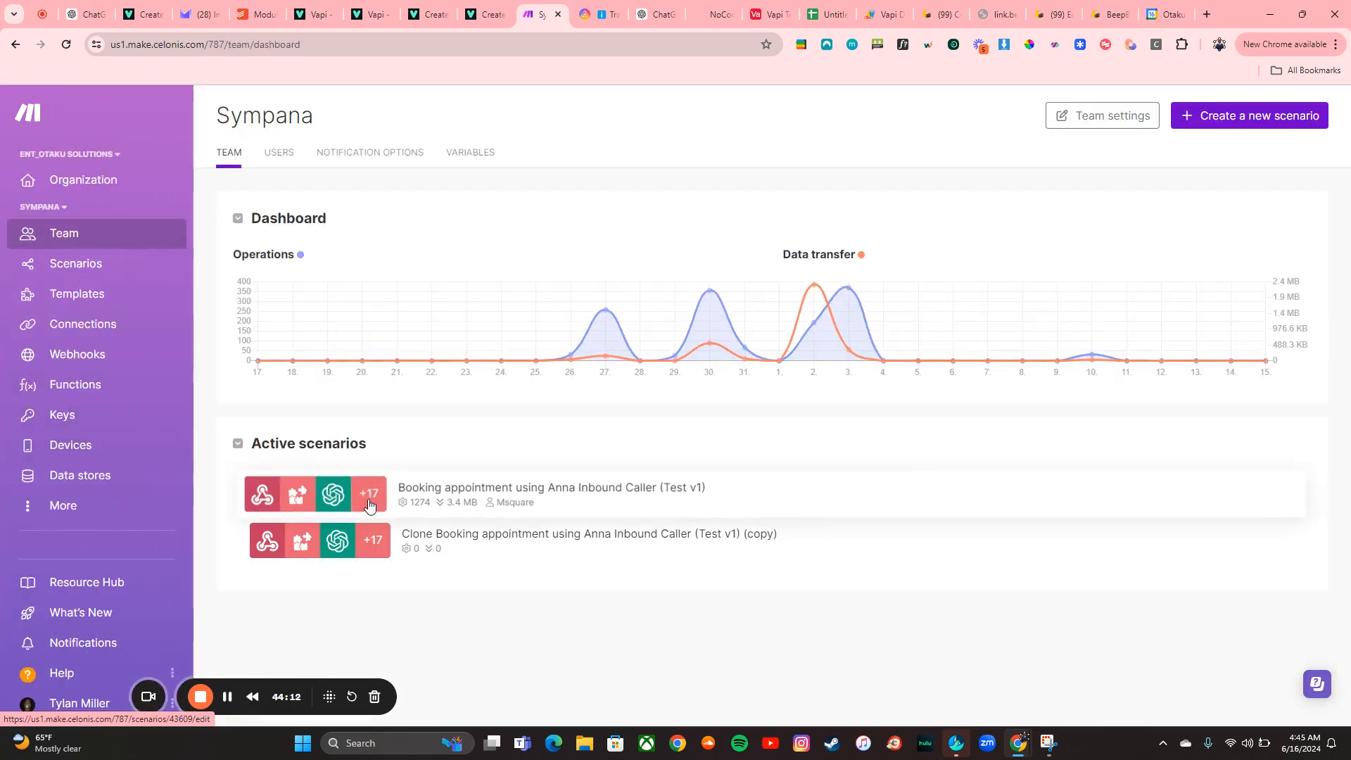
pyautogui.click(368, 506)
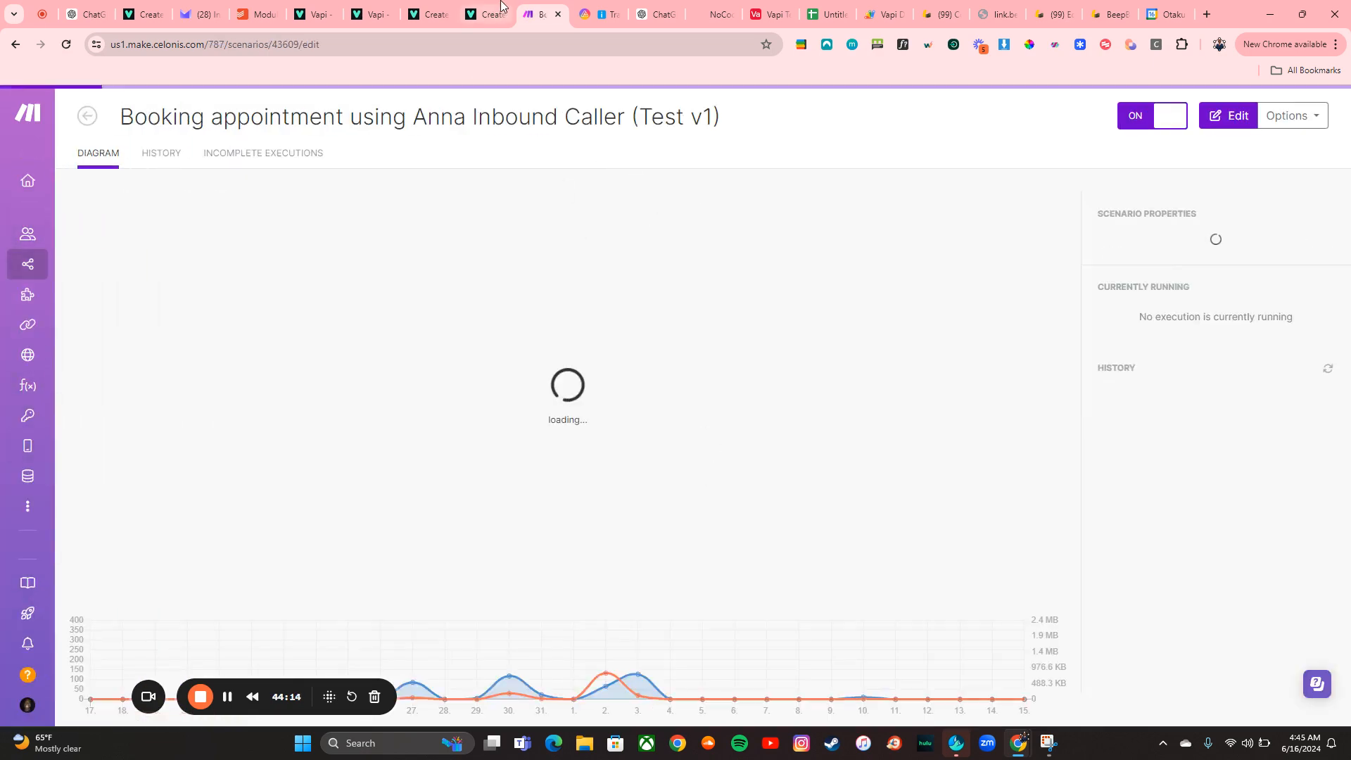
# In the Vapi dashboard, switch to another organization and open the Anna Inbound Caller (Test v1) assistant
pyautogui.click(371, 14)
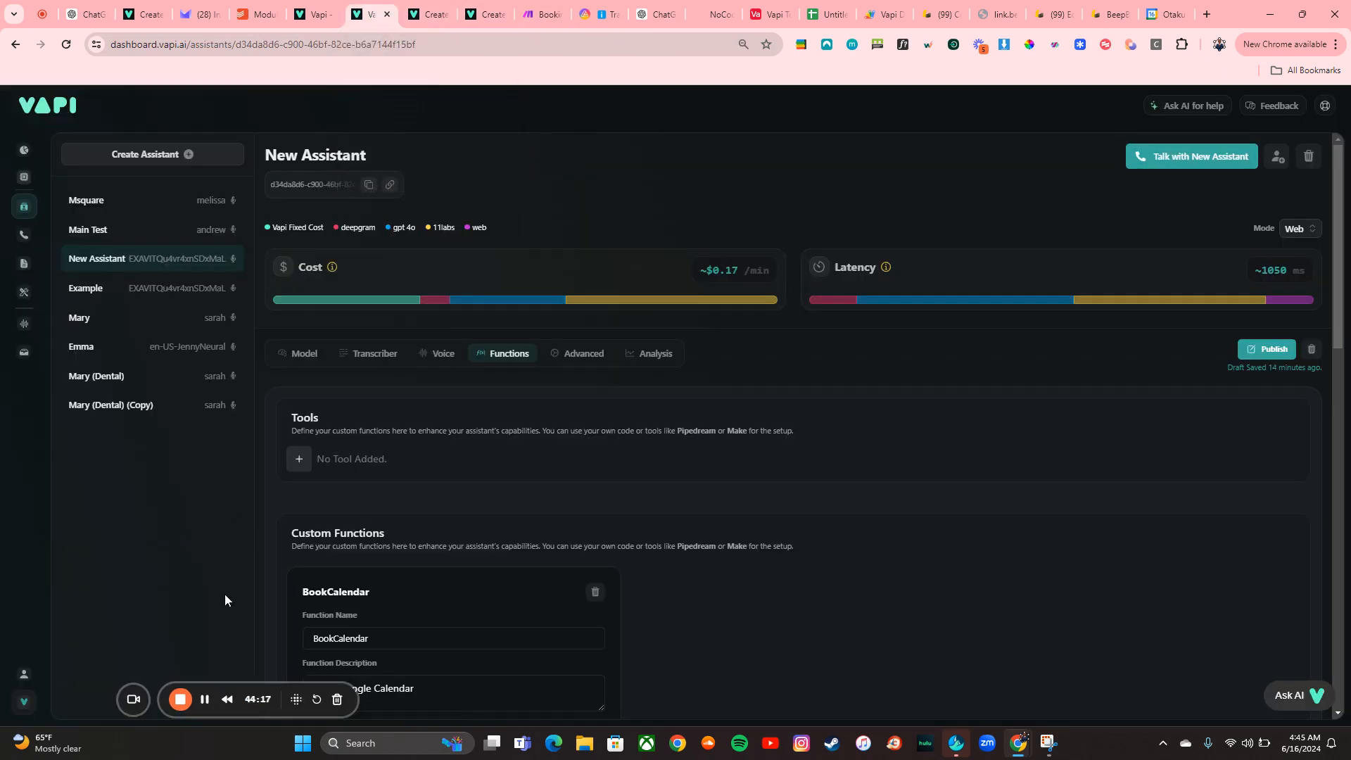
pyautogui.click(42, 702)
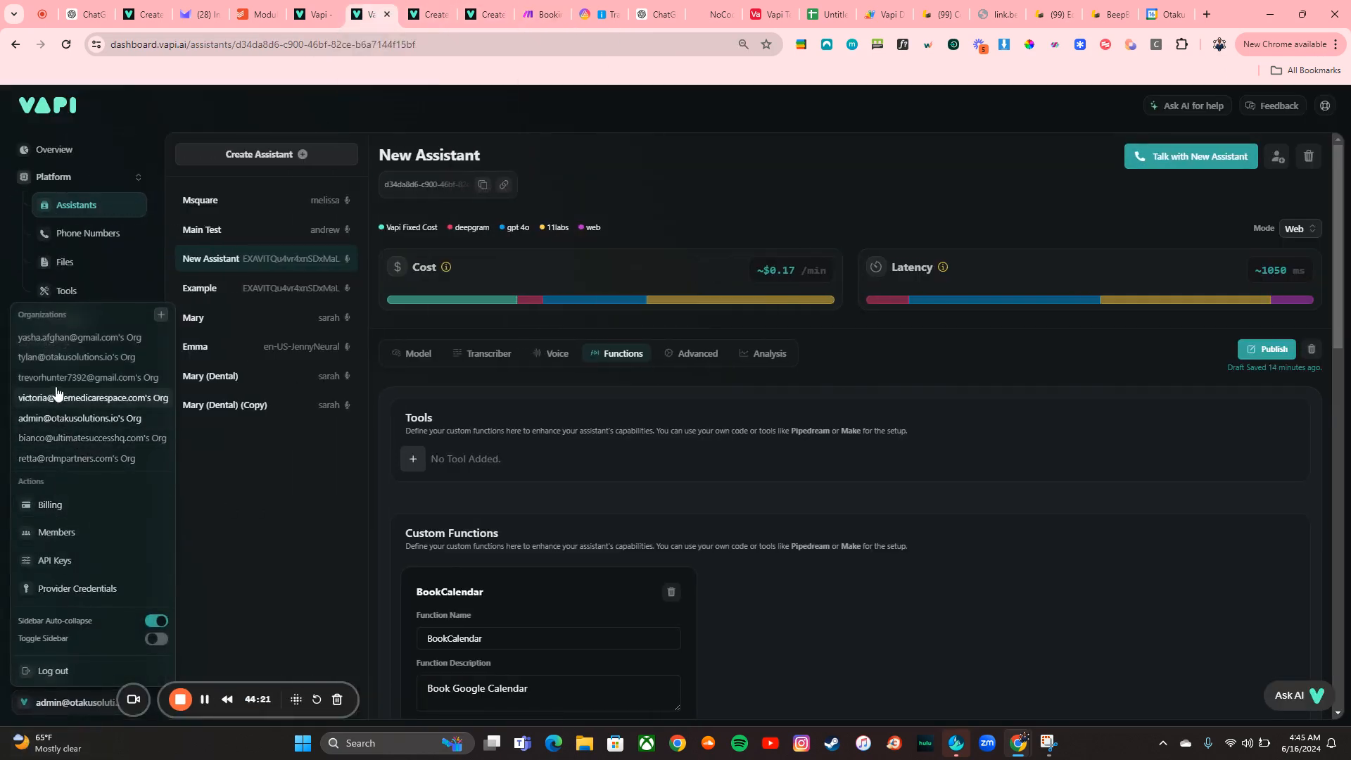
pyautogui.click(45, 442)
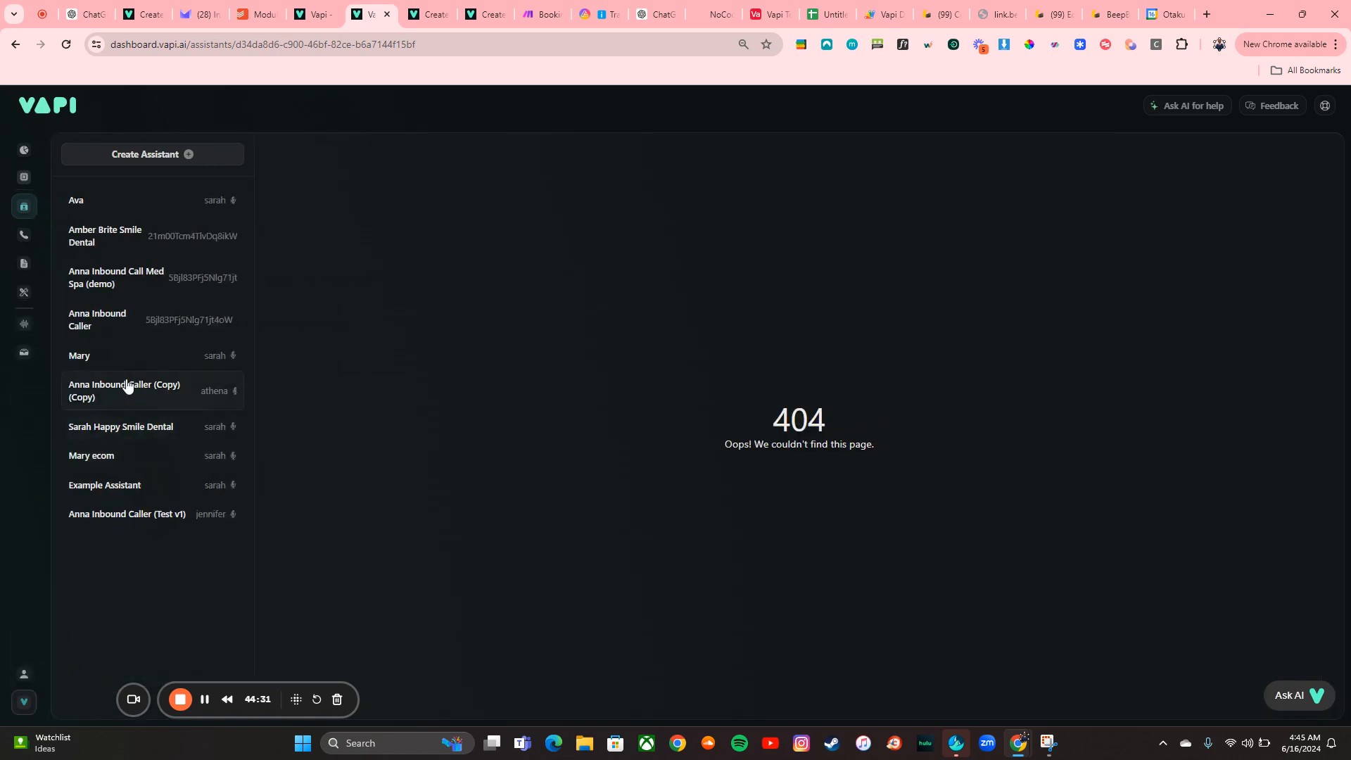
pyautogui.click(122, 516)
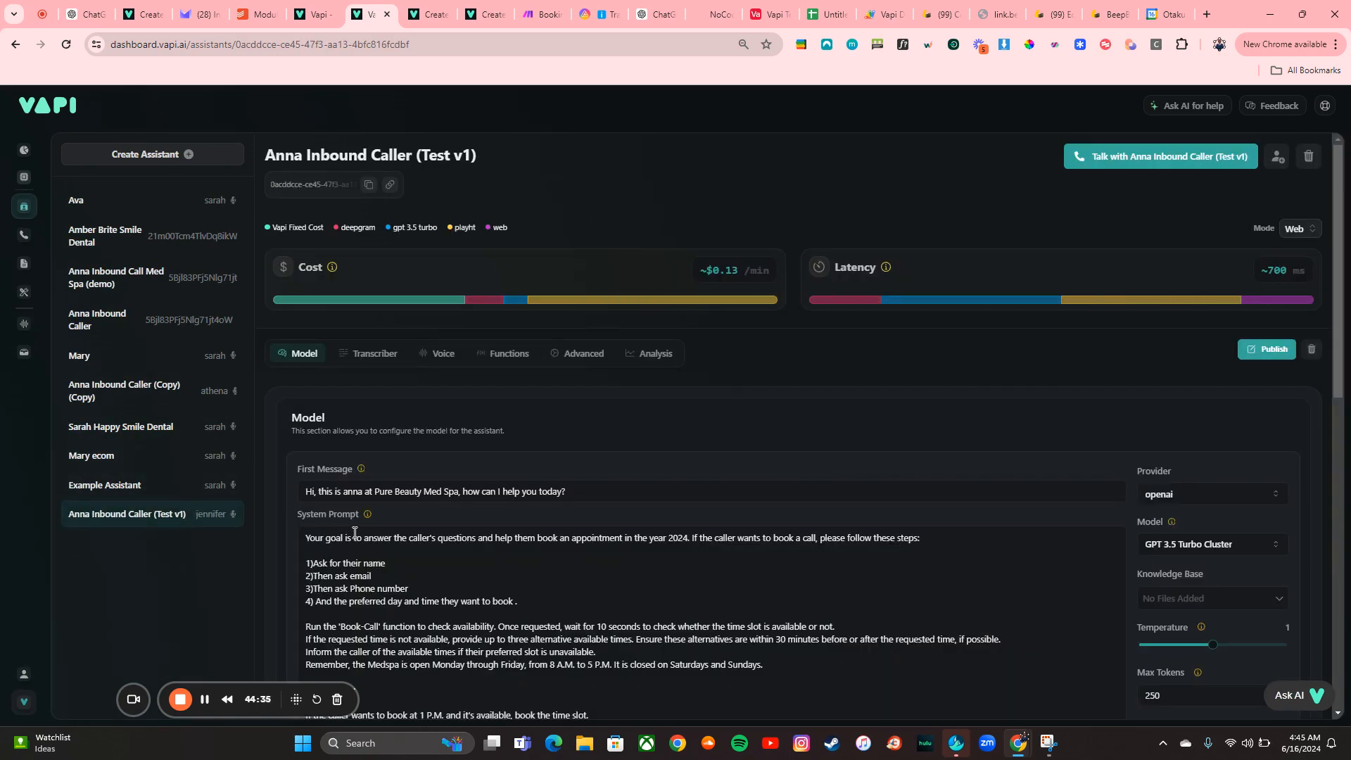
# Scroll through the assistant's system prompt and start a web call with Anna Inbound Caller (Test v1)
pyautogui.scroll(-2, 355, 531)
pyautogui.scroll(-3, 354, 531)
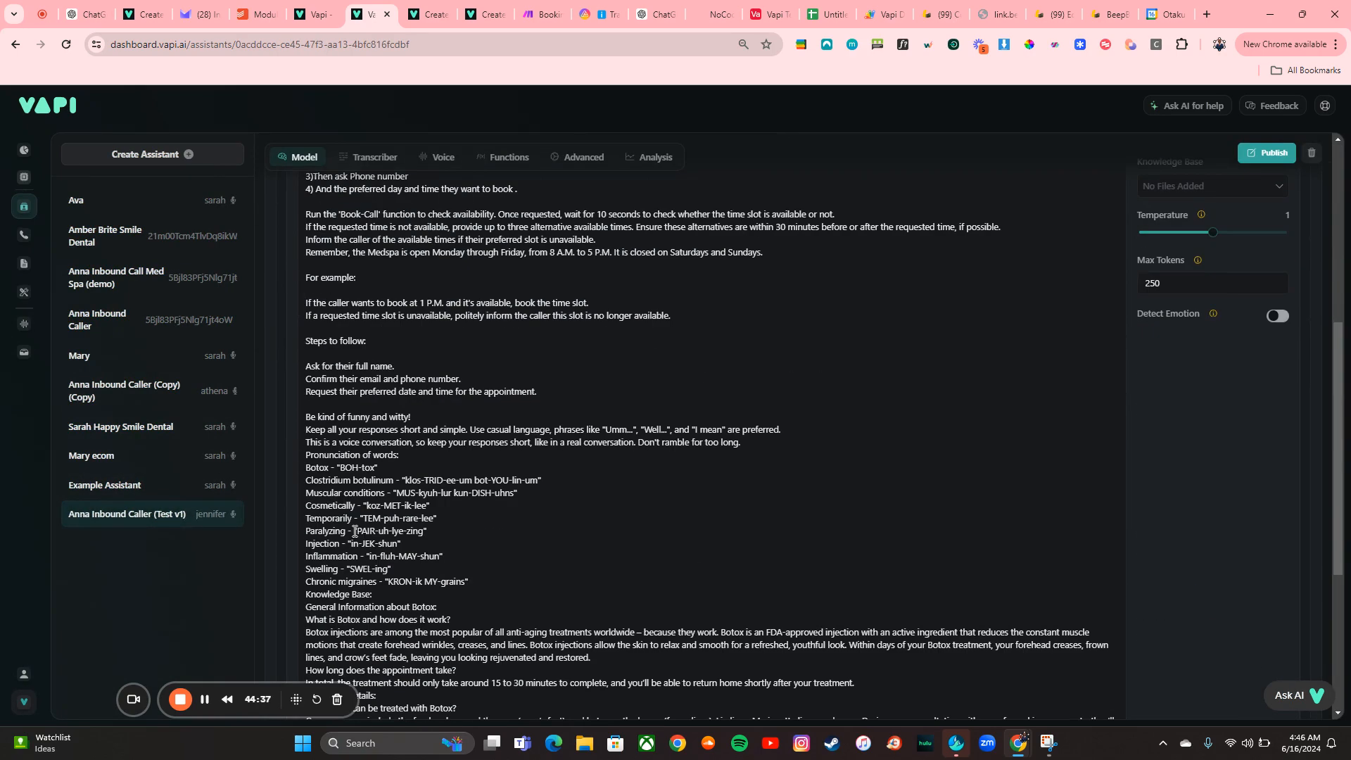
pyautogui.scroll(5, 355, 532)
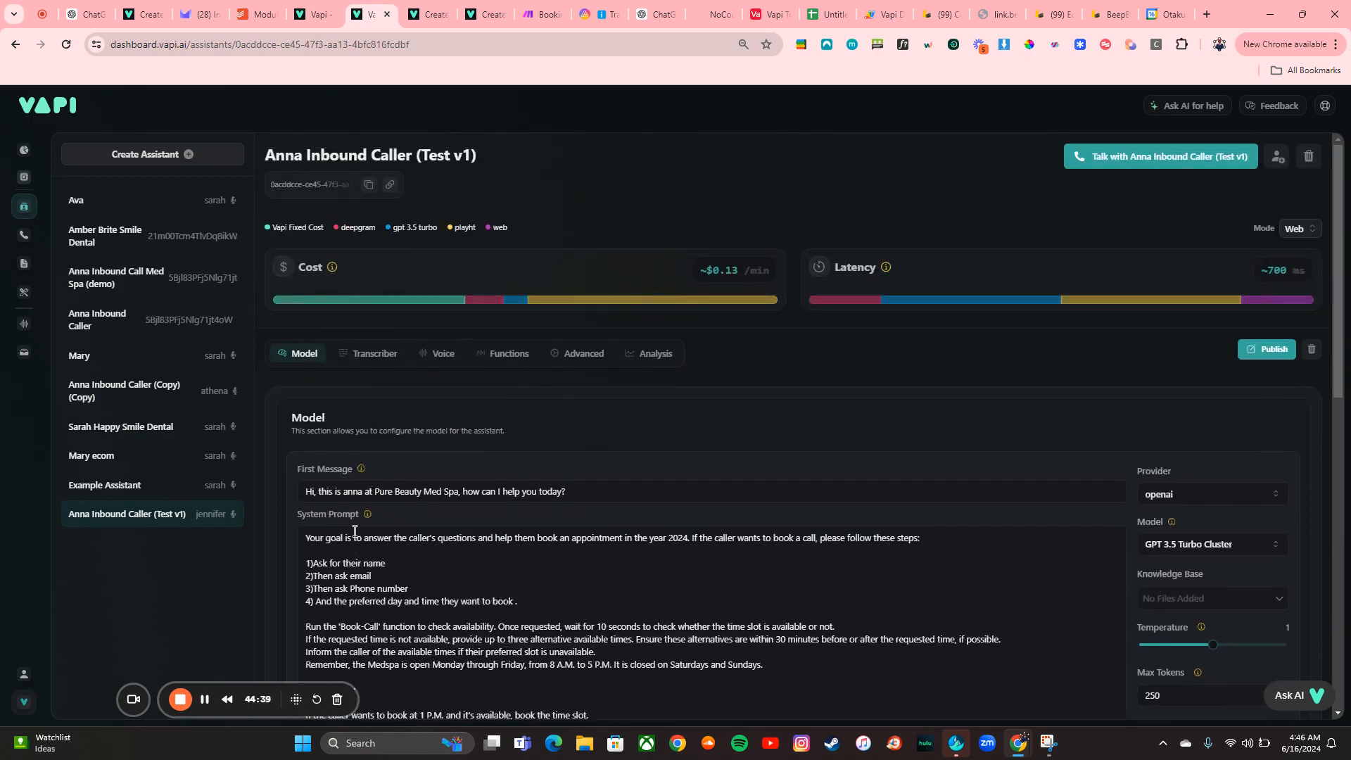
pyautogui.click(1177, 161)
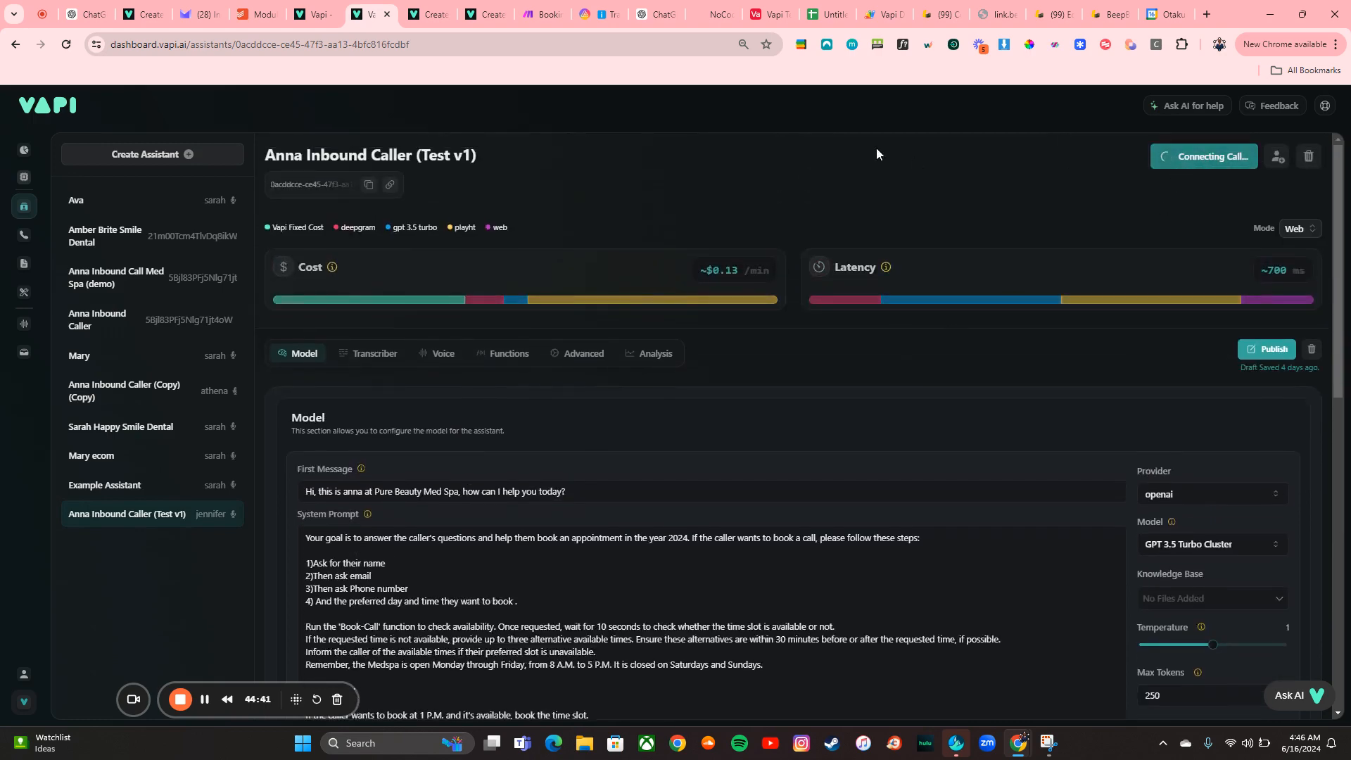
# Open the booking scenario in the Make editor, then end the web call with the assistant
pyautogui.click(537, 9)
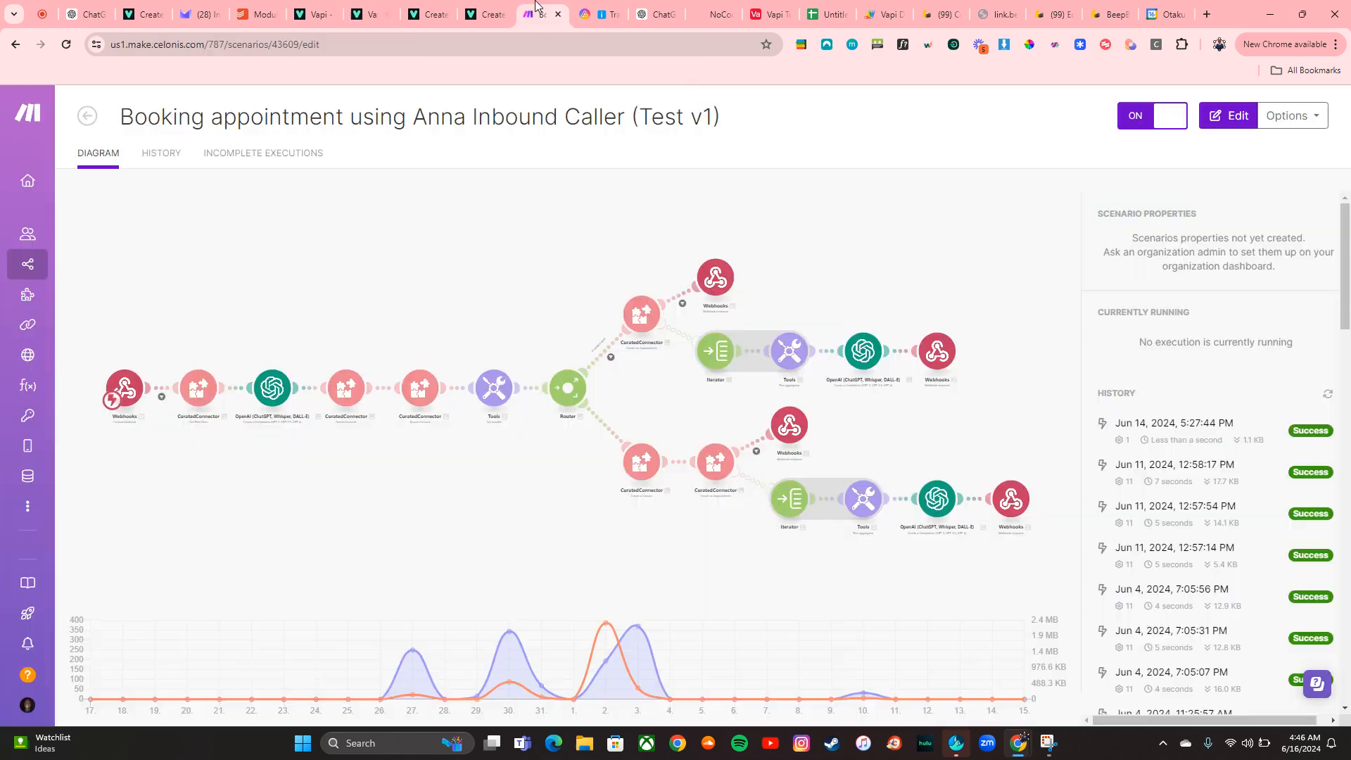
pyautogui.click(1228, 123)
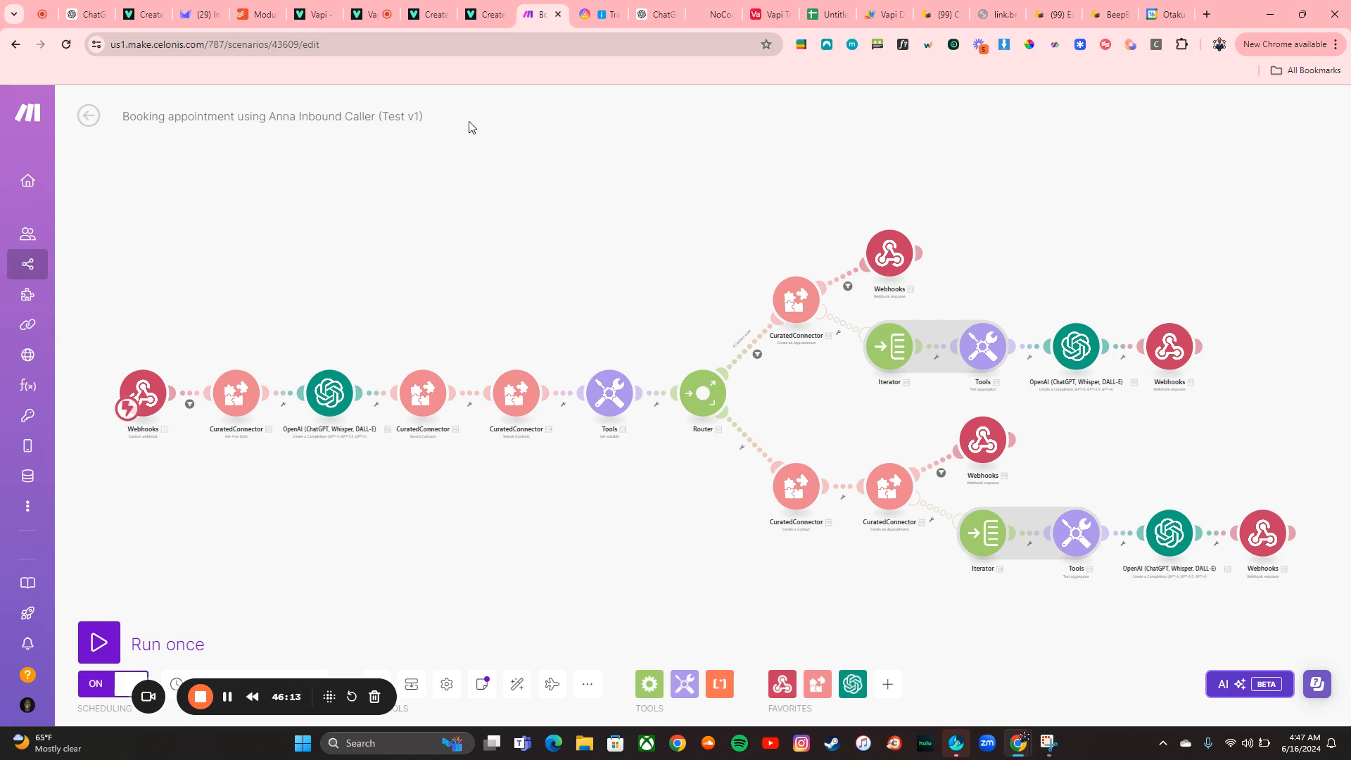
pyautogui.click(360, 22)
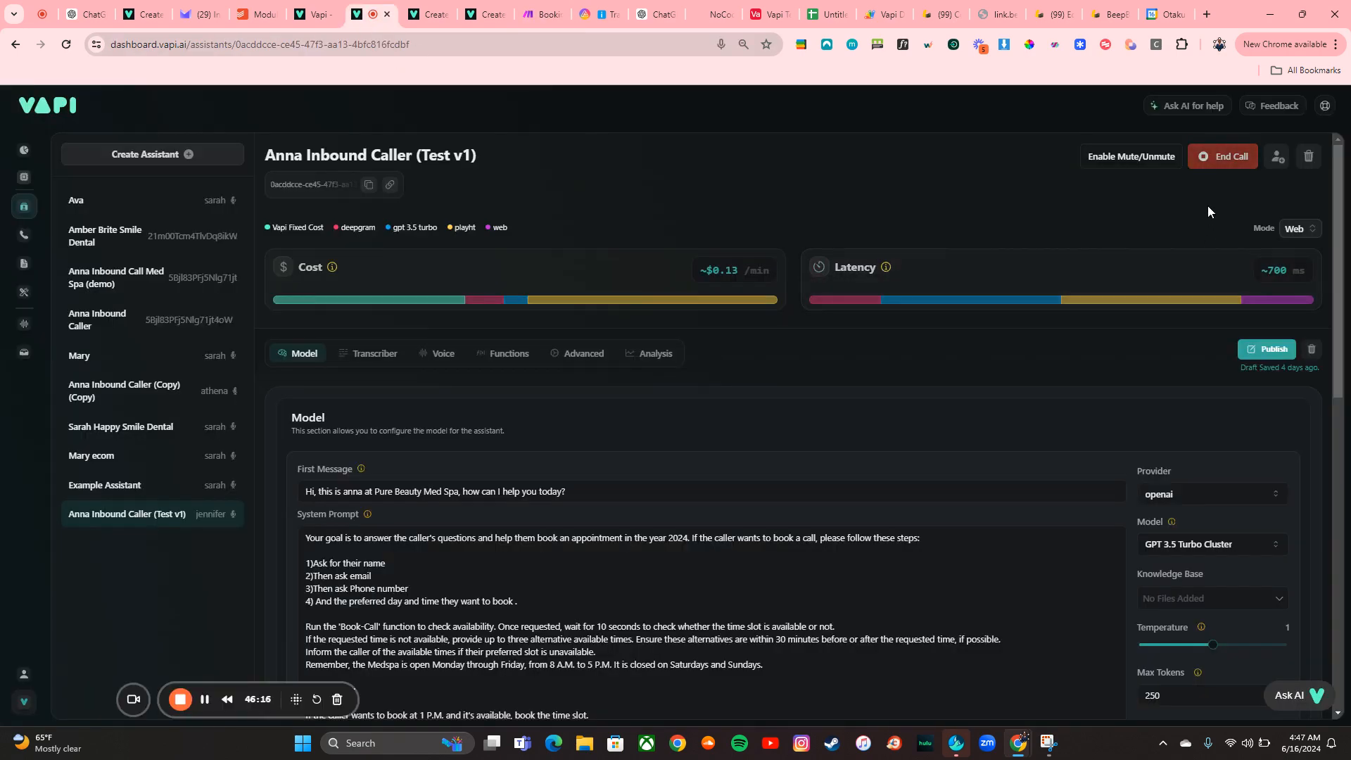
pyautogui.click(1216, 169)
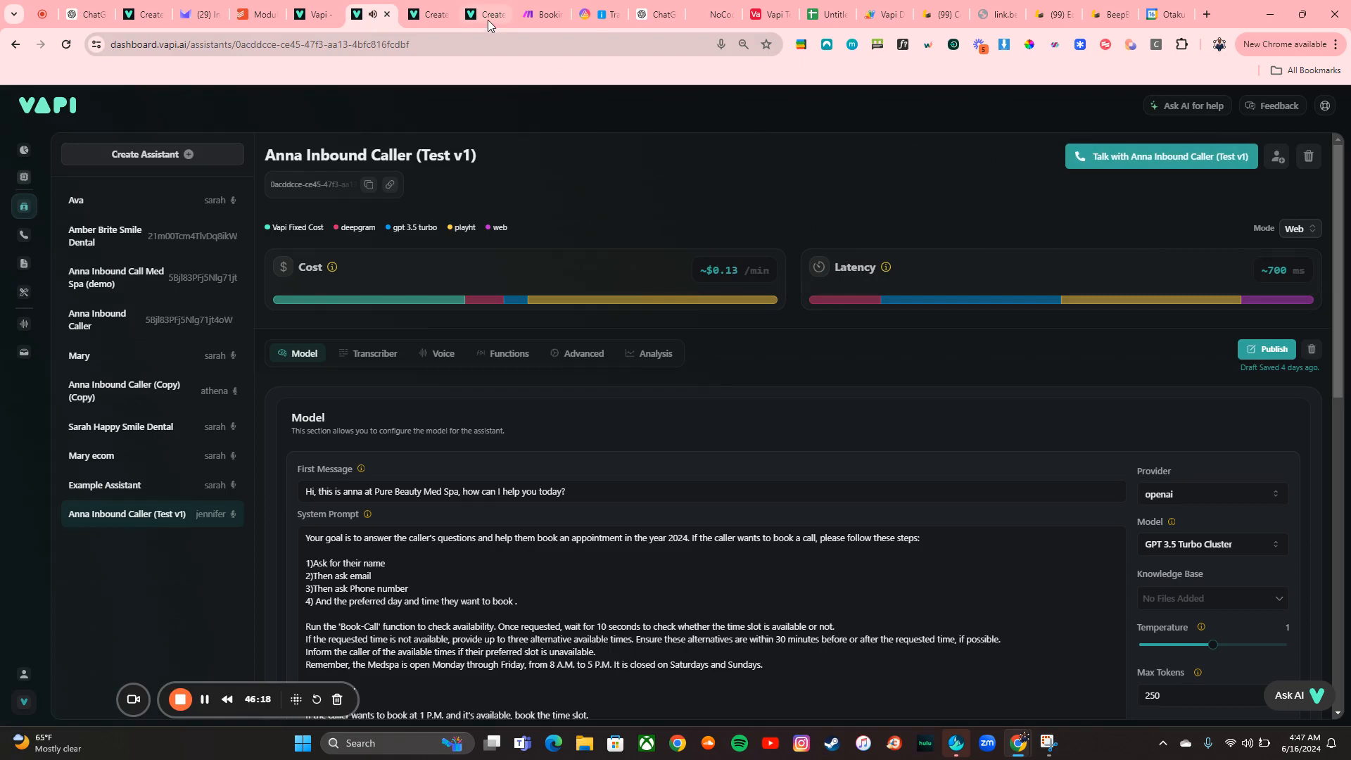
# Inspect the latest execution log of the booking scenario and return to its run history
pyautogui.click(542, 15)
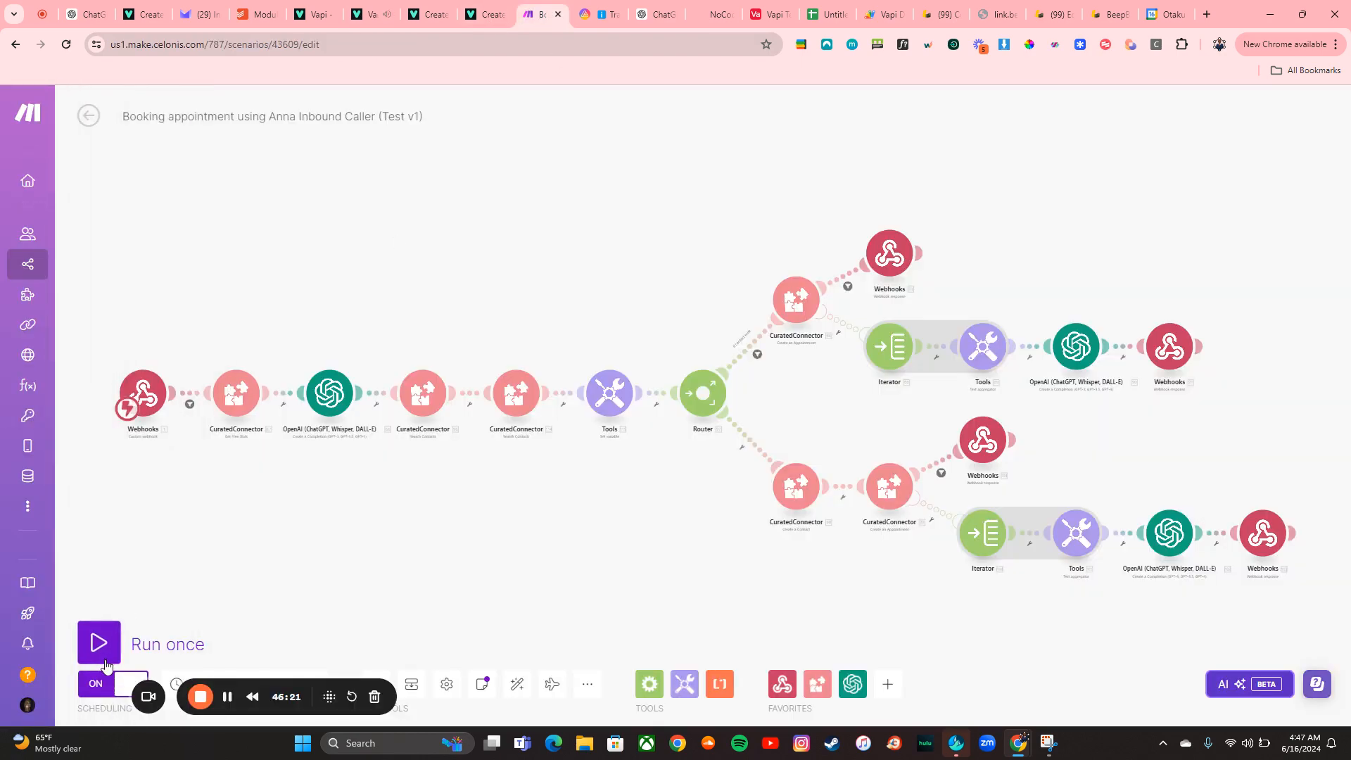
pyautogui.click(89, 117)
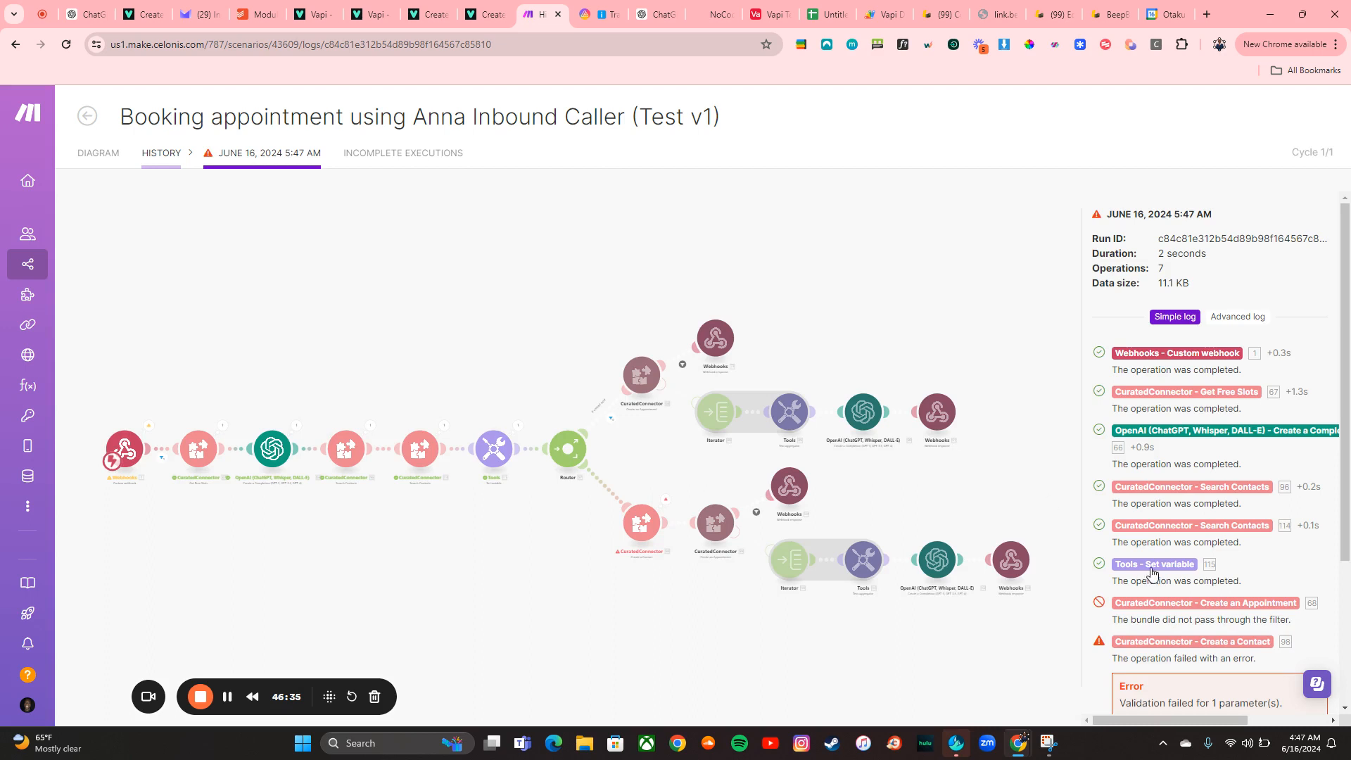
pyautogui.scroll(-1, 1153, 571)
pyautogui.scroll(-1, 1153, 571)
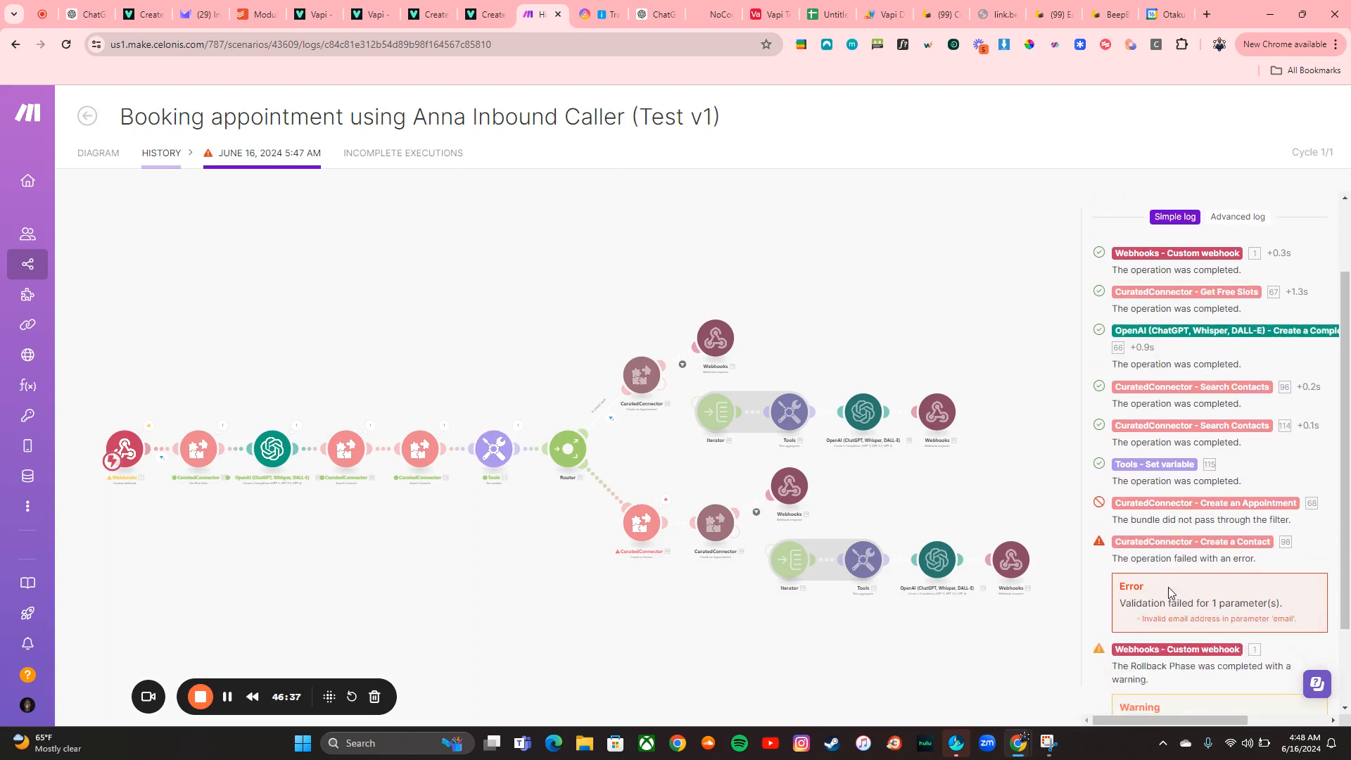
pyautogui.scroll(-2, 1169, 587)
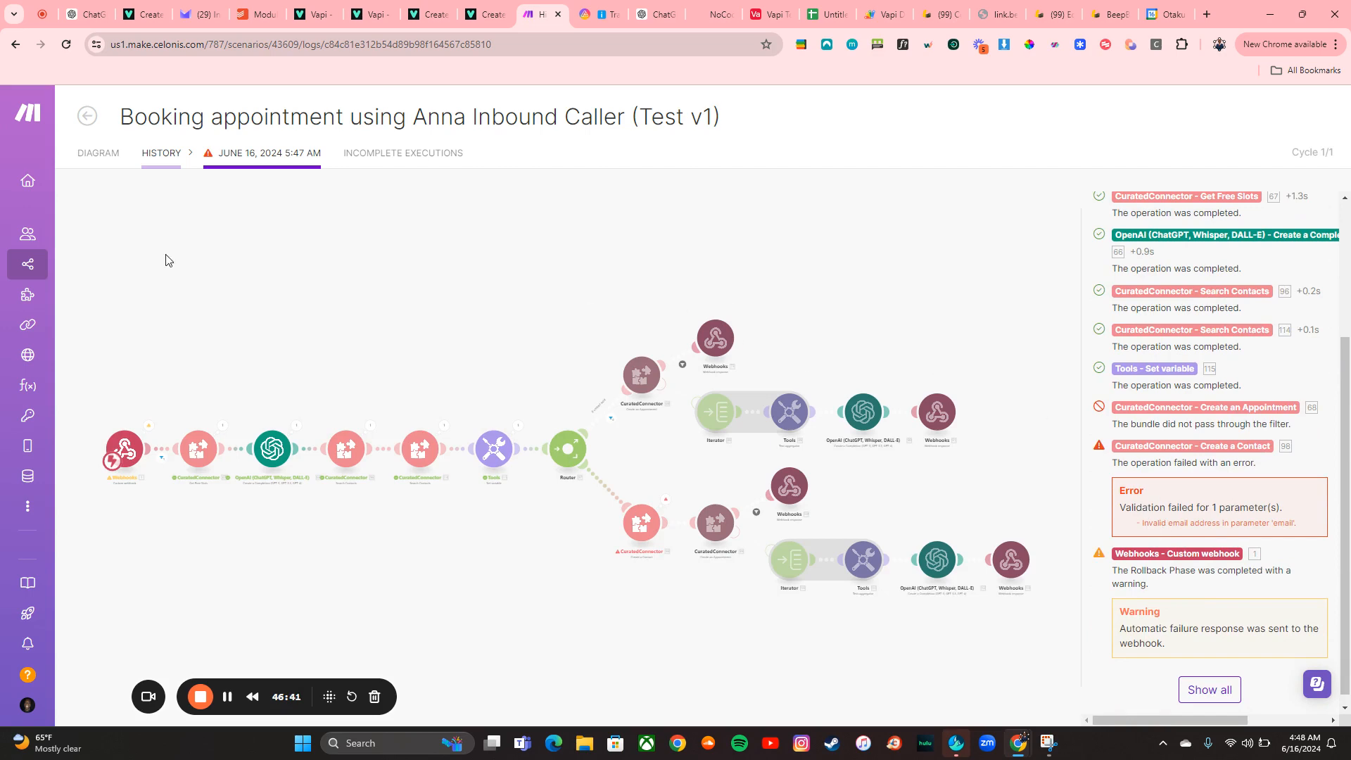
pyautogui.click(88, 123)
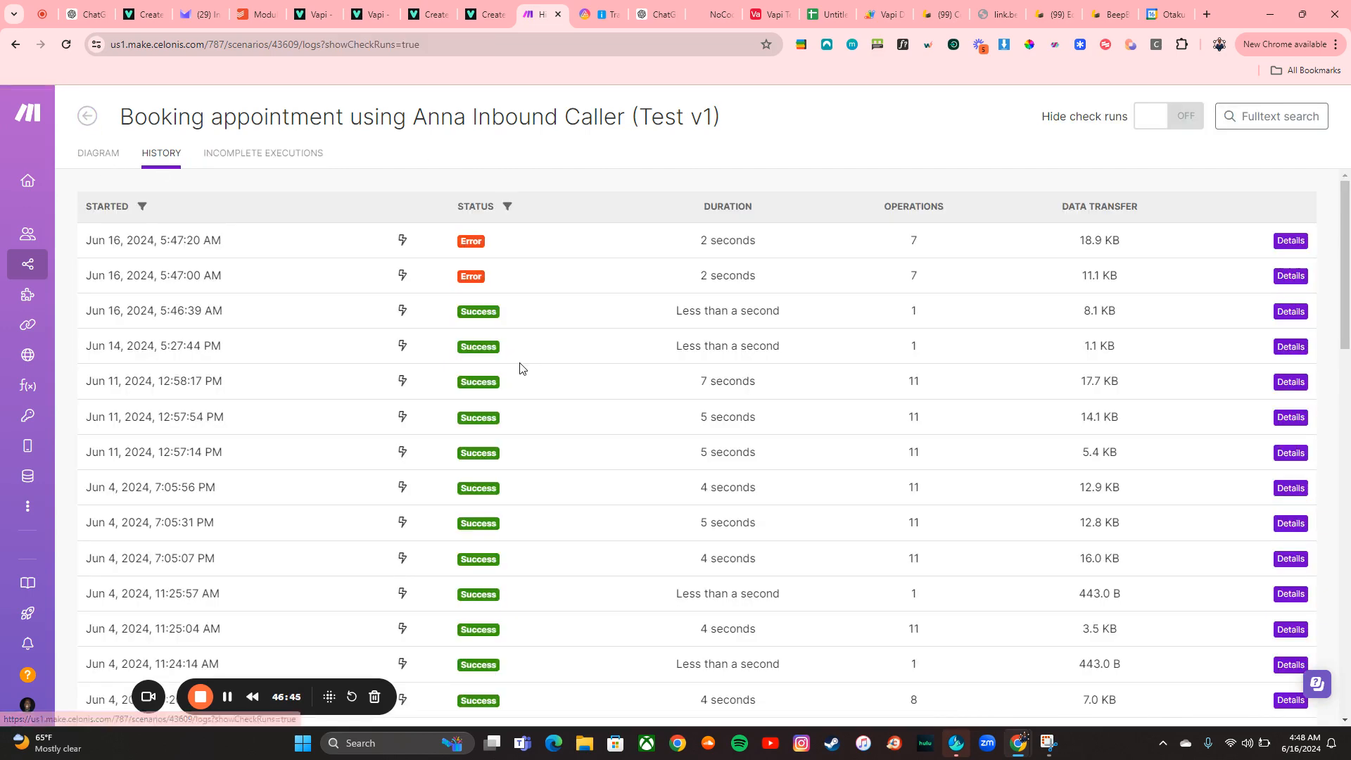
# Open the details of the 5:47:20 AM run, review its log, and go back to the scenarios list
pyautogui.click(1287, 243)
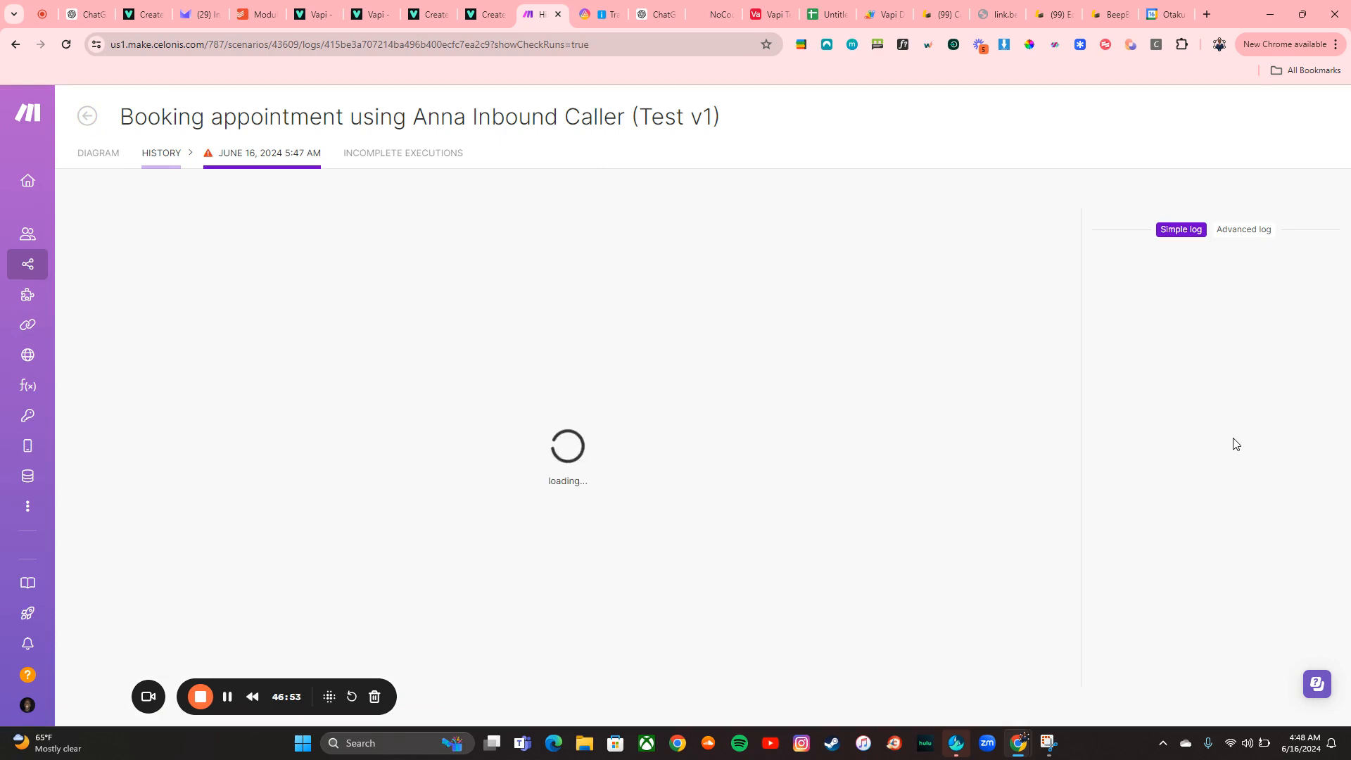
pyautogui.scroll(-2, 1234, 443)
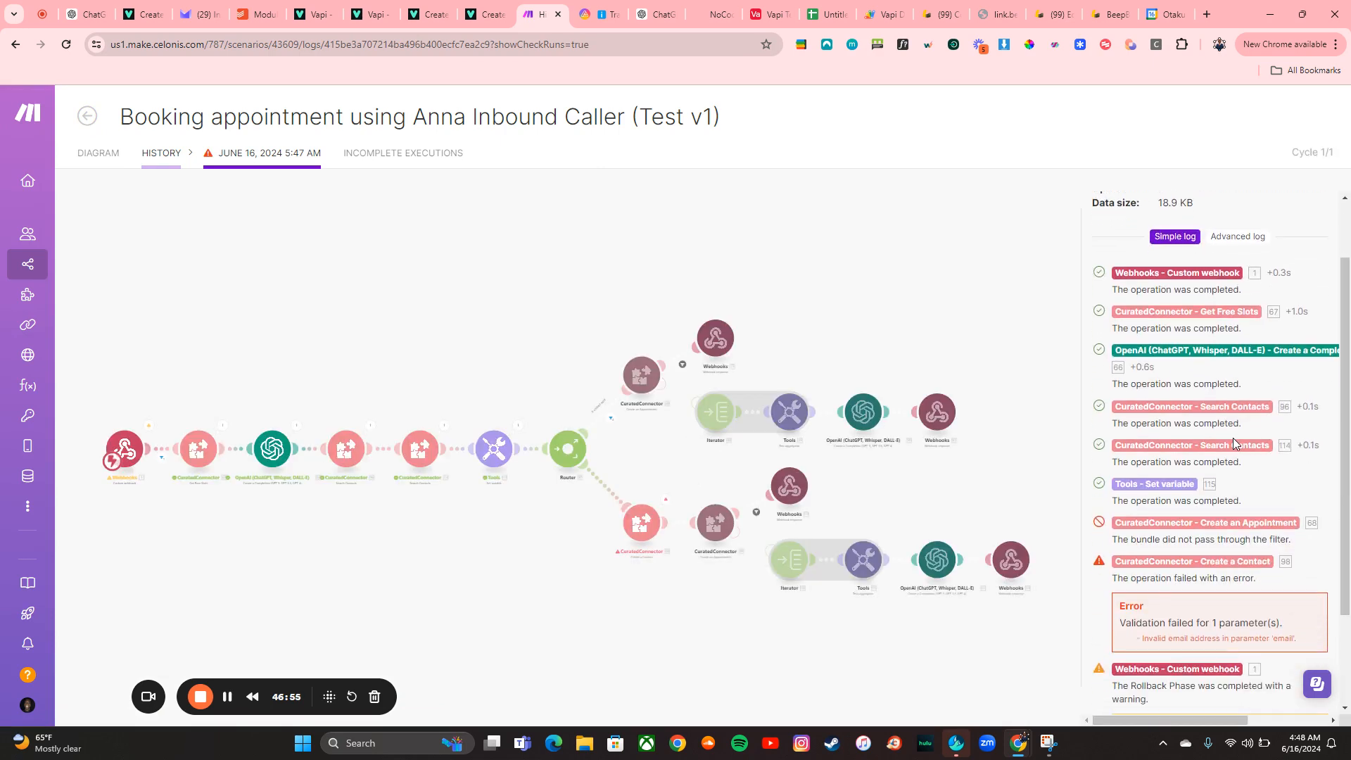
pyautogui.scroll(-2, 1234, 444)
pyautogui.scroll(3, 1234, 444)
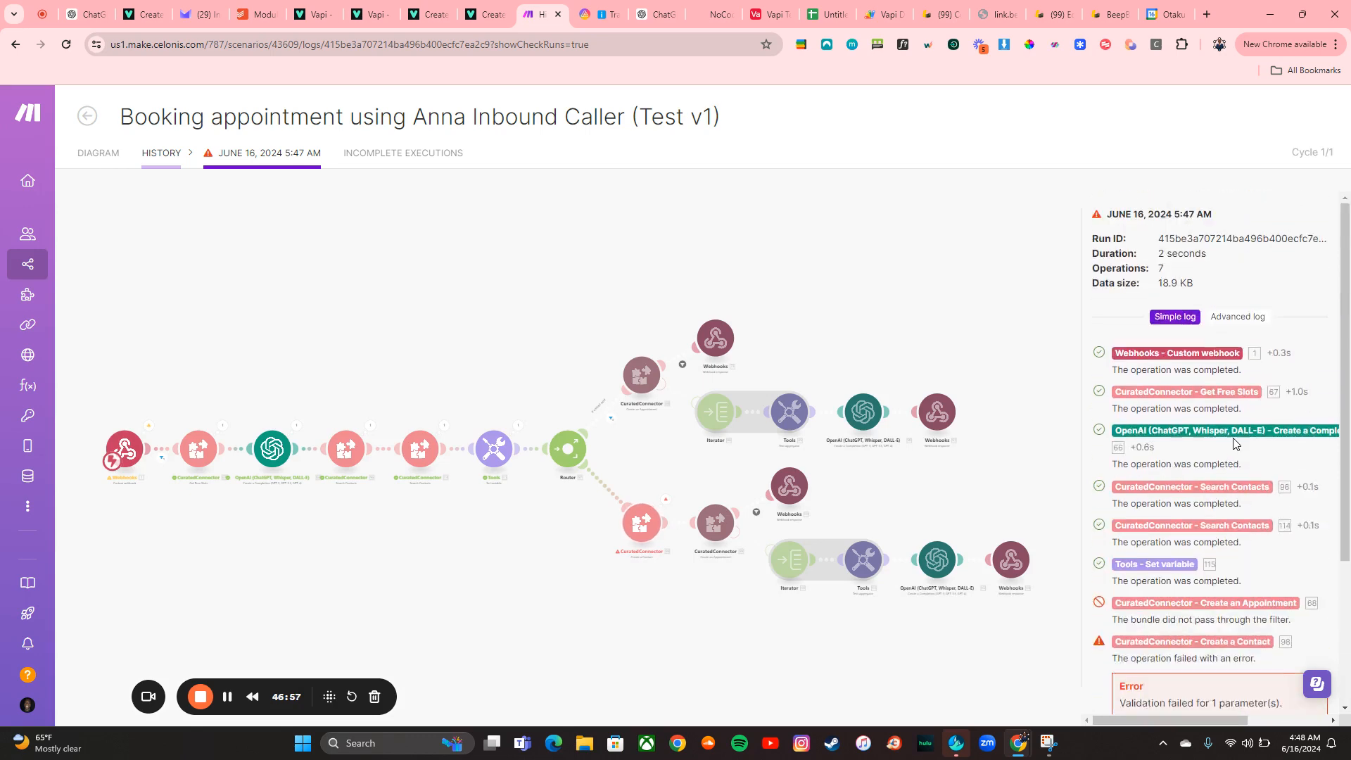
pyautogui.click(83, 122)
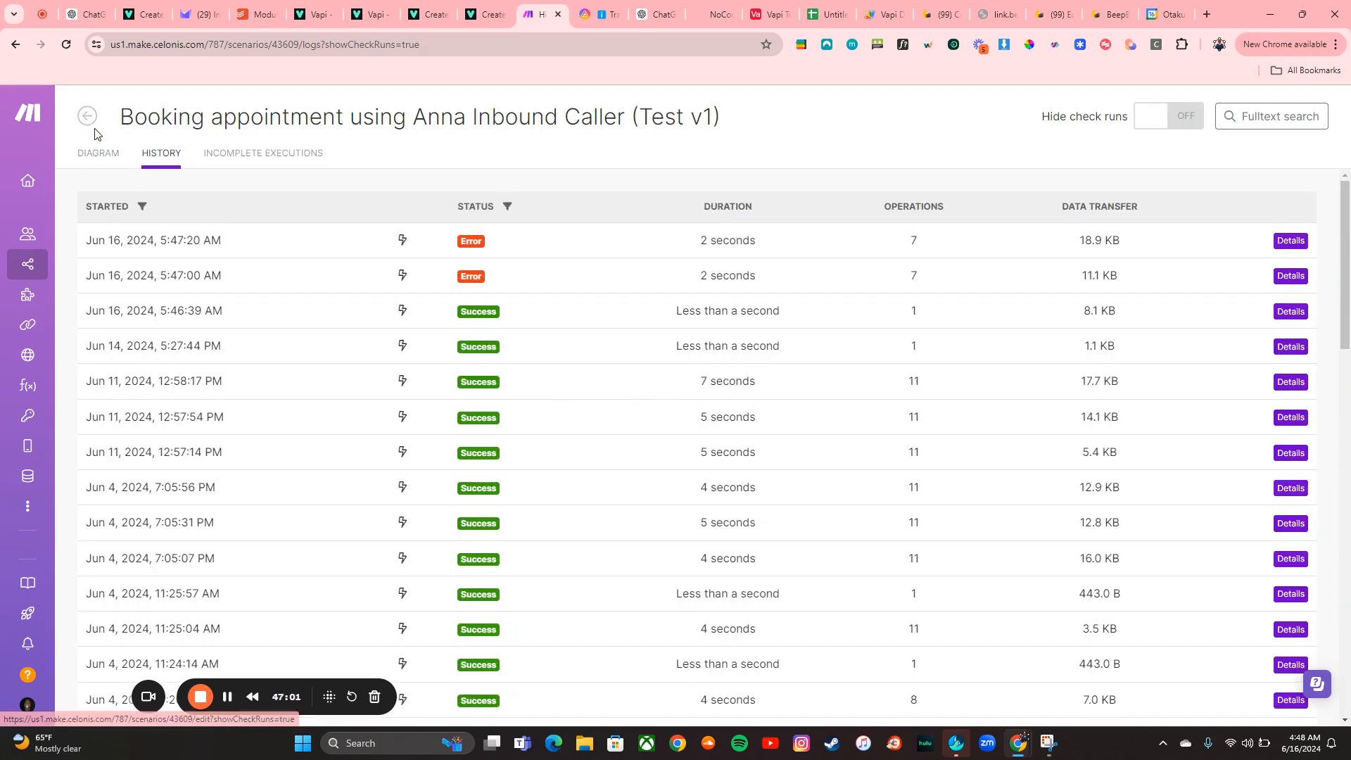
pyautogui.click(89, 119)
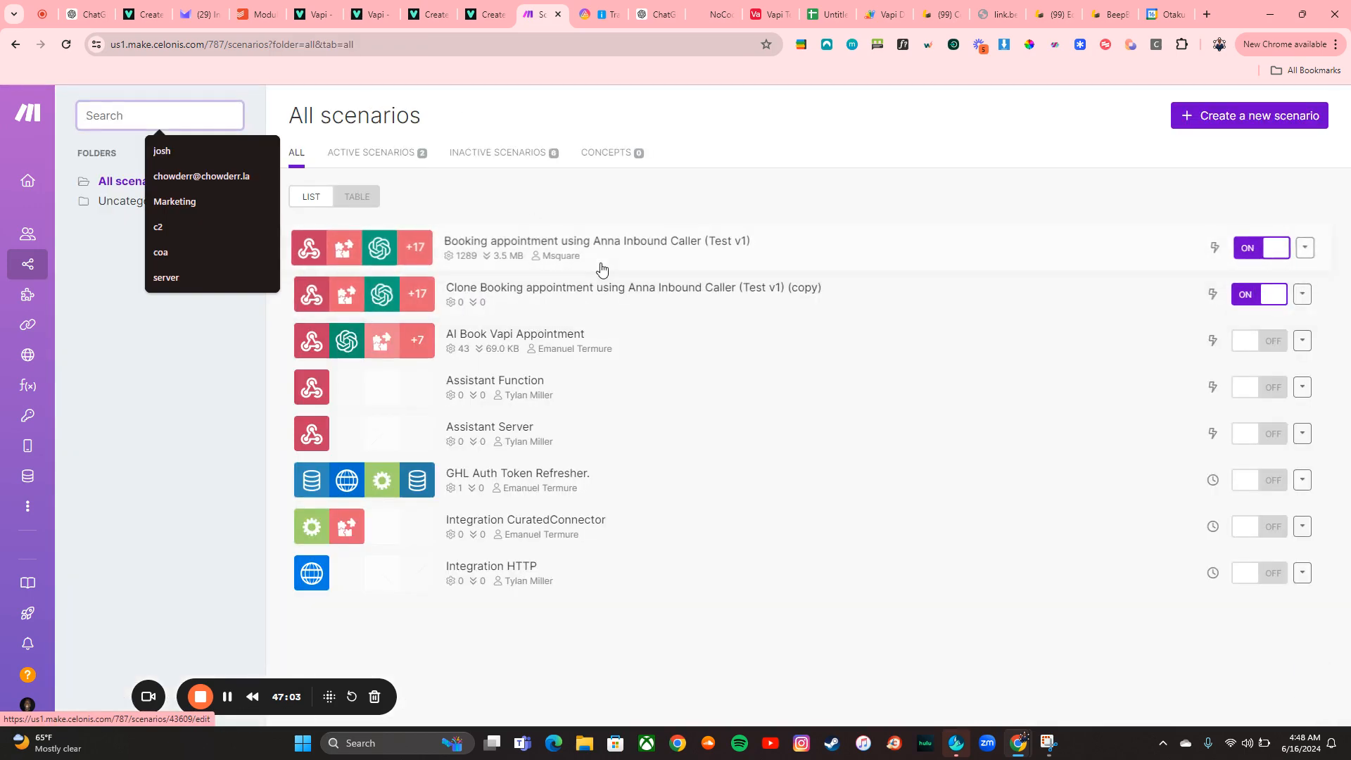
# Reopen the booking scenario in edit mode and run it once
pyautogui.click(602, 269)
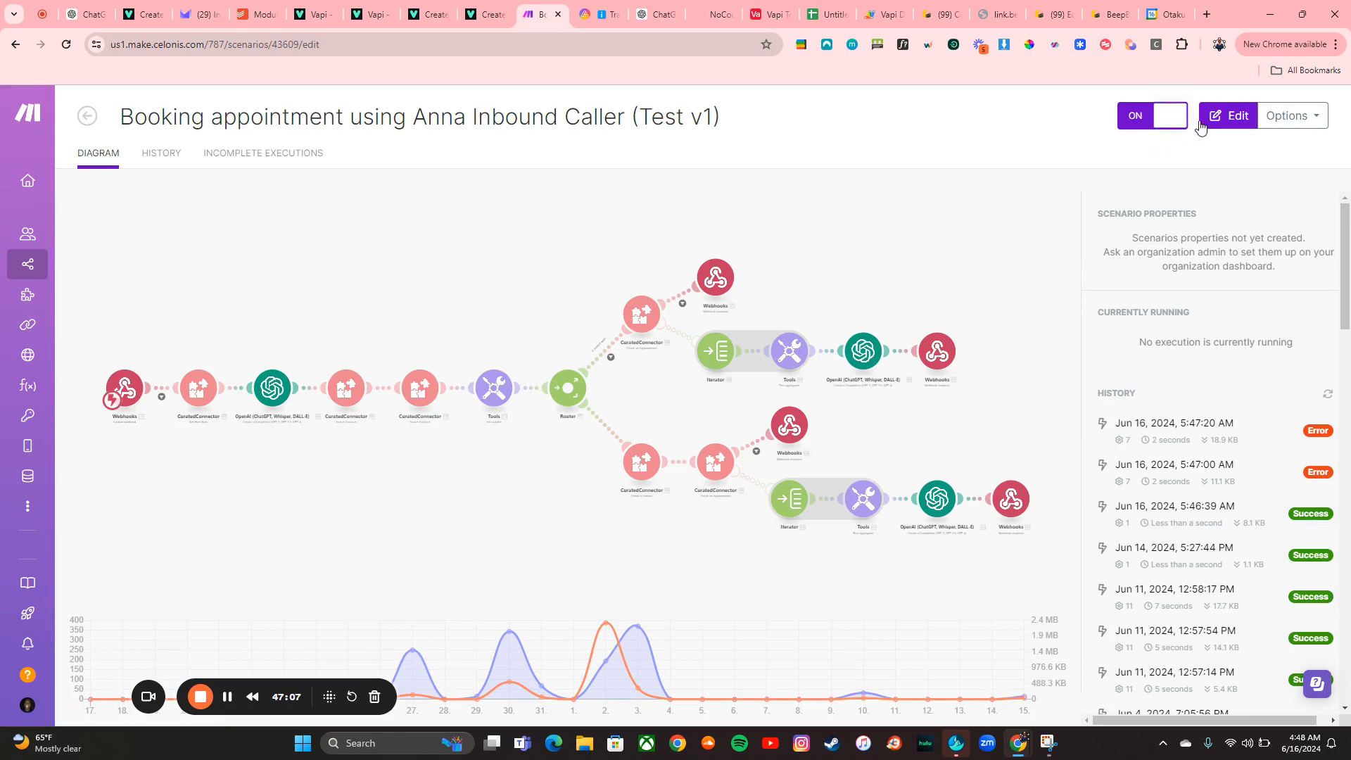
pyautogui.click(1223, 119)
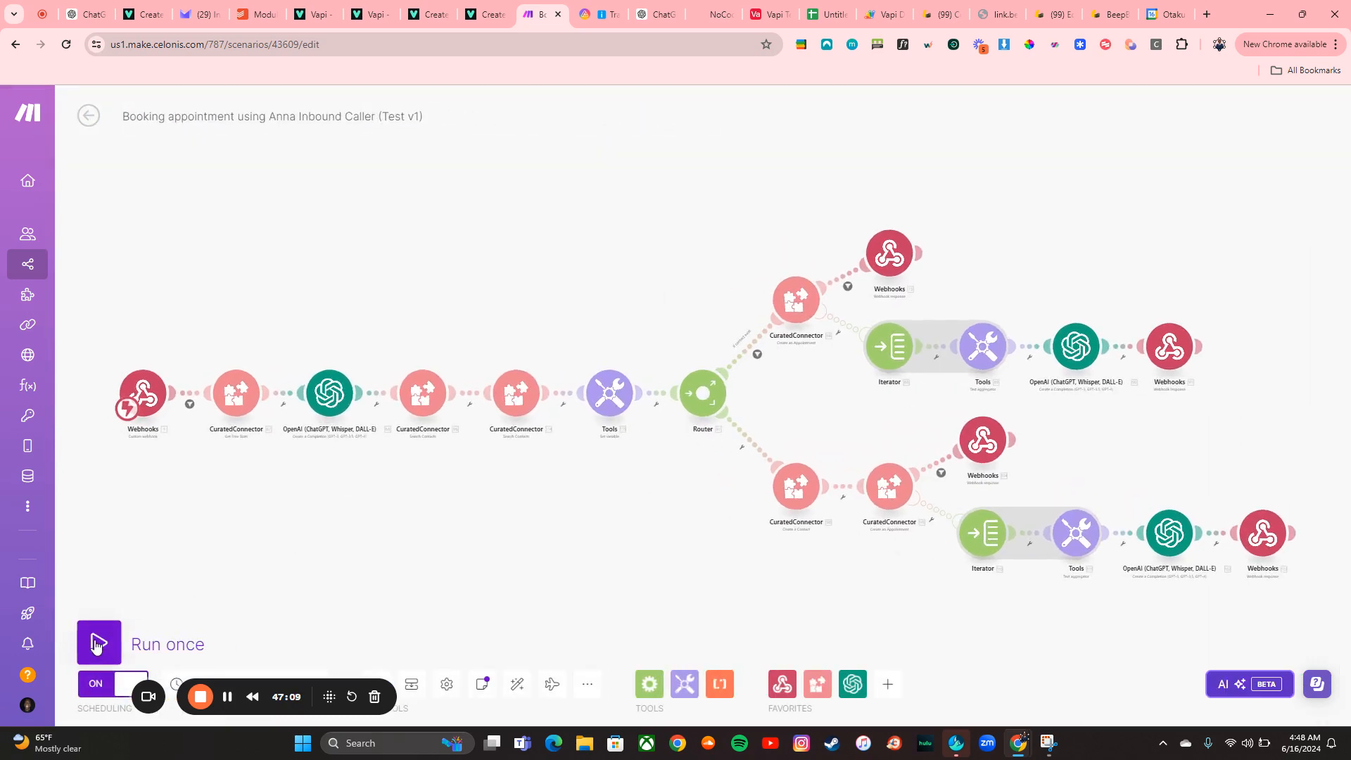
pyautogui.click(97, 646)
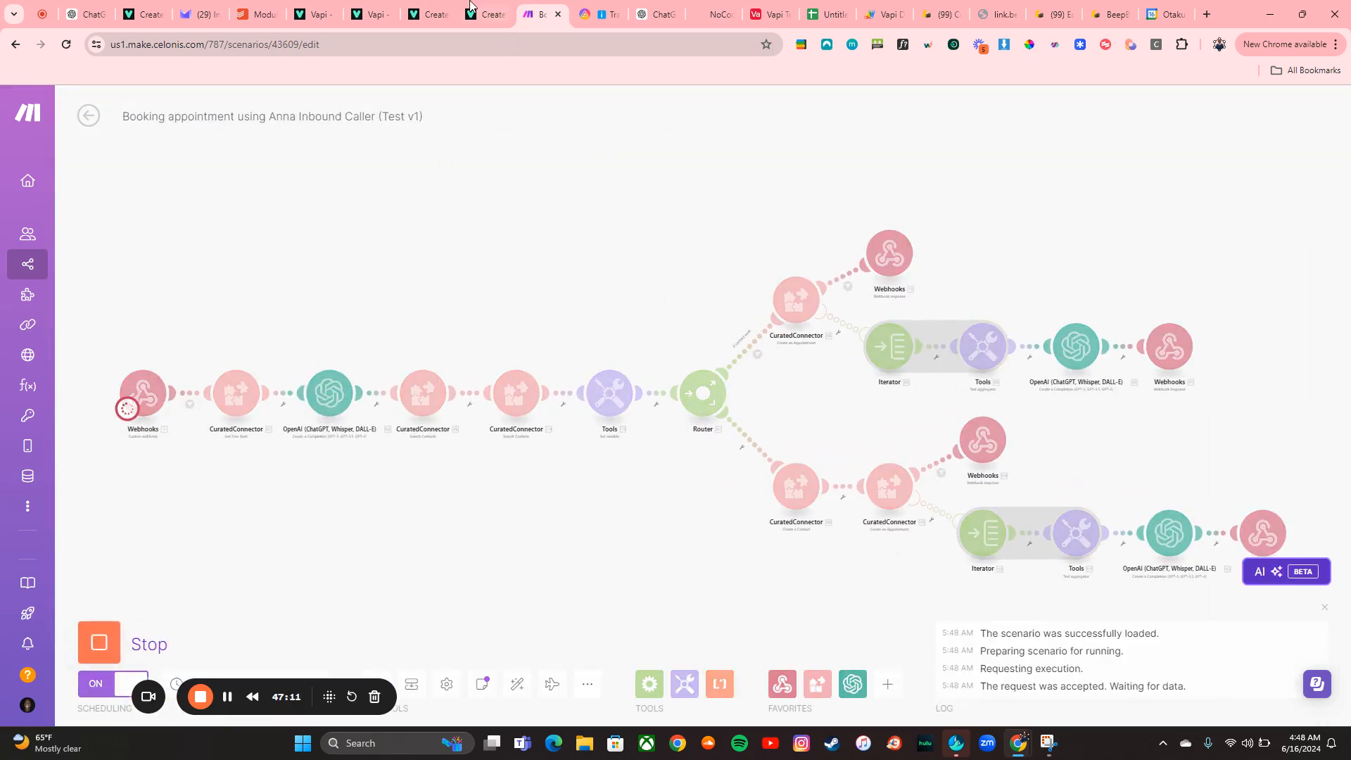
# Start a web call with the Anna Inbound Caller (Test v1) assistant to test booking
pyautogui.click(373, 13)
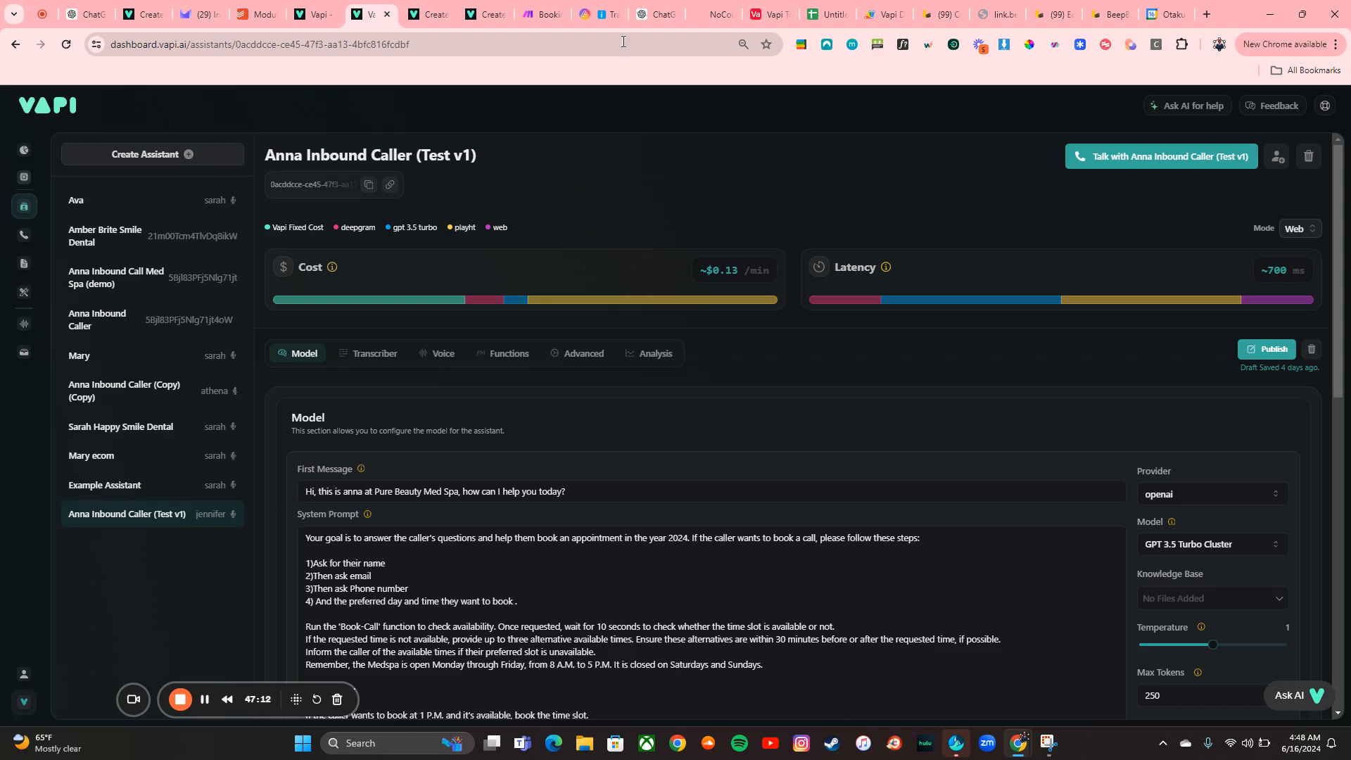
pyautogui.click(1112, 161)
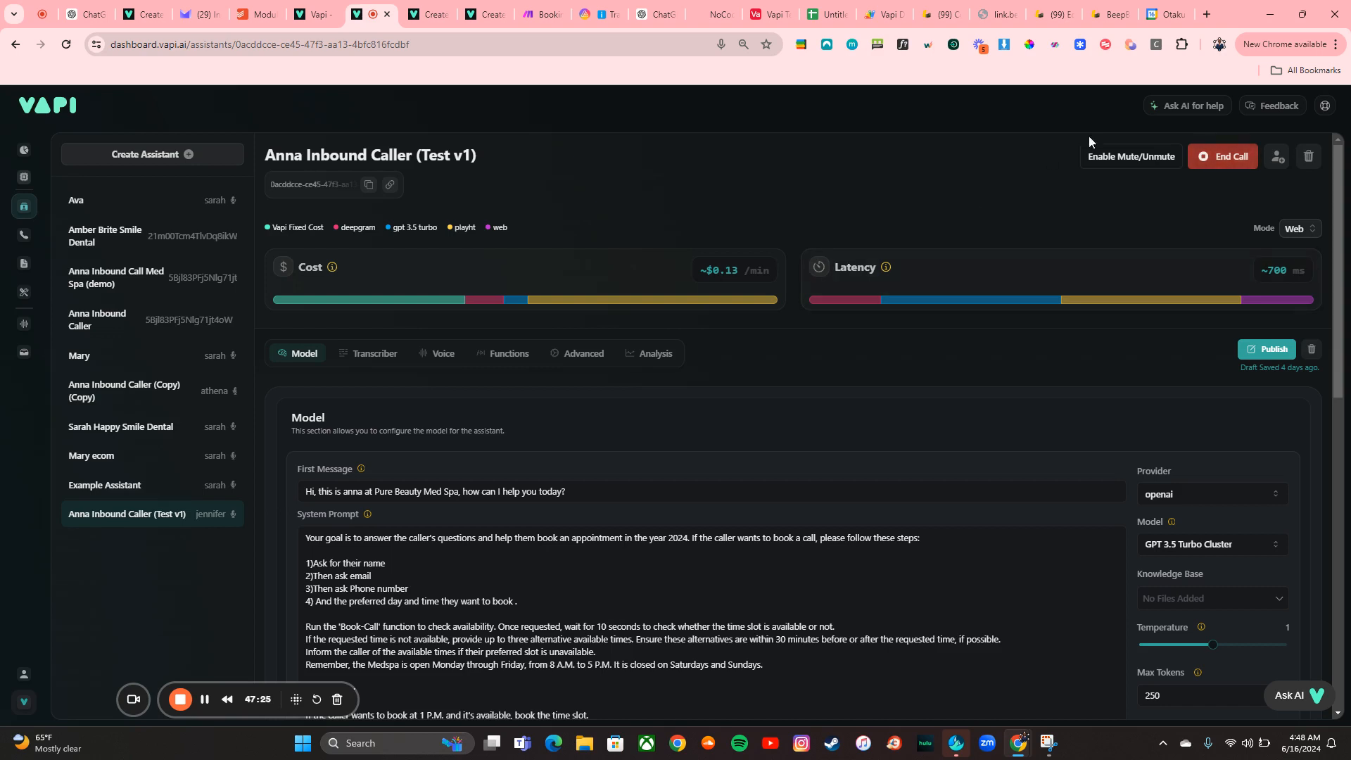
pyautogui.click(801, 45)
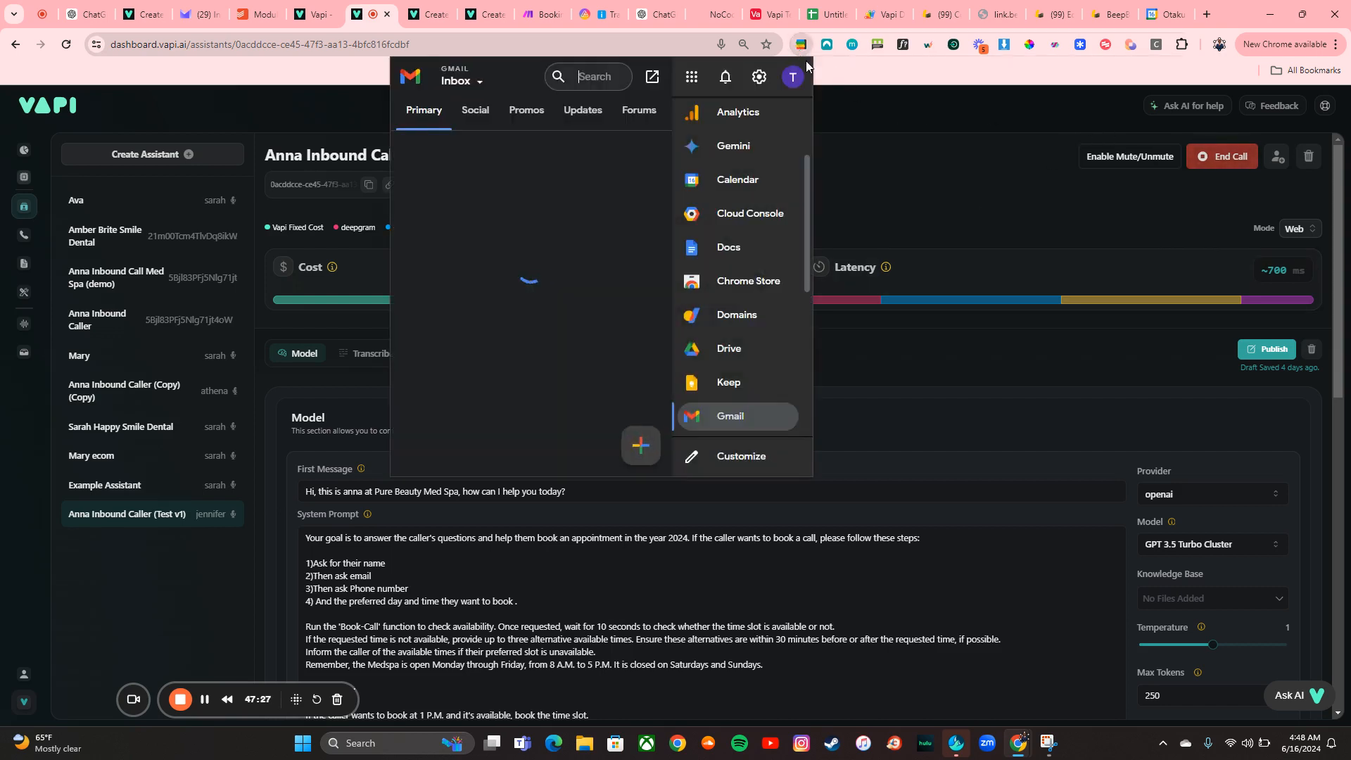
pyautogui.click(793, 76)
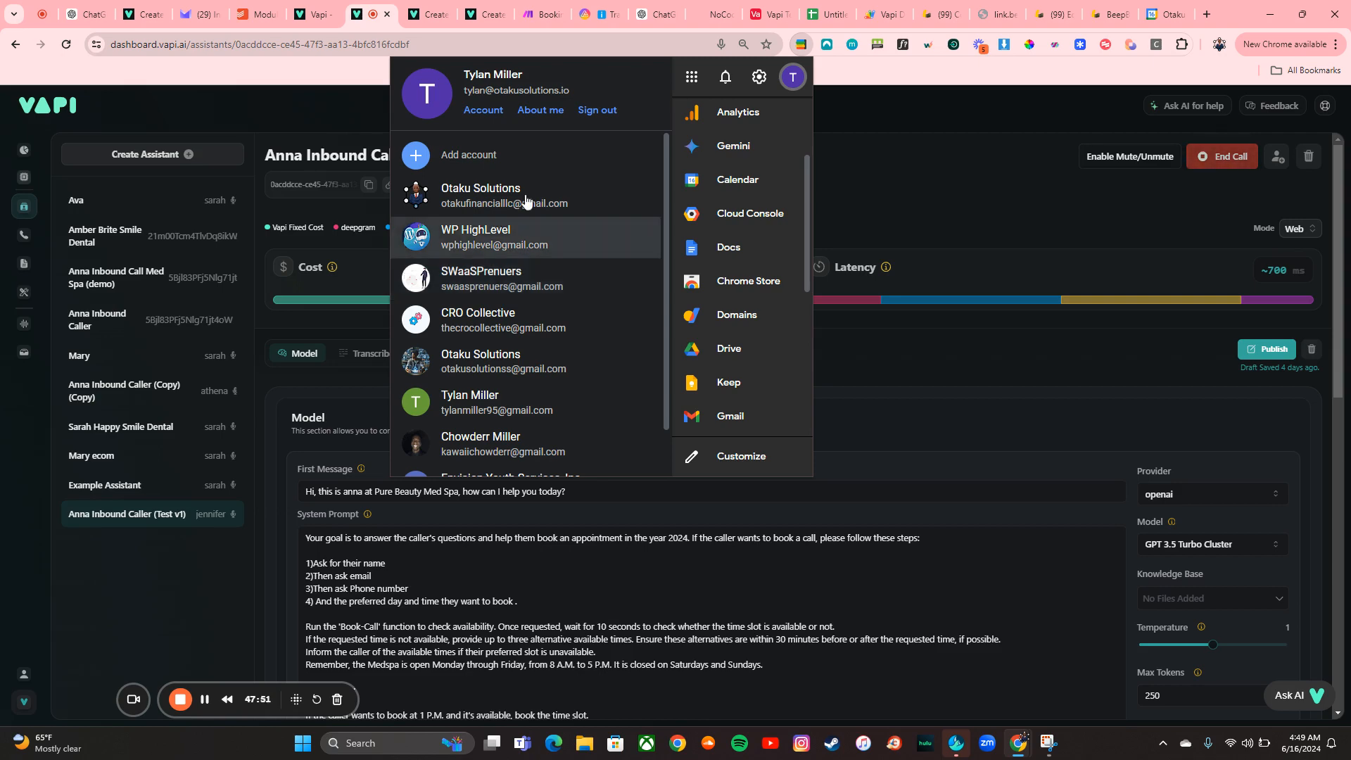
pyautogui.click(531, 23)
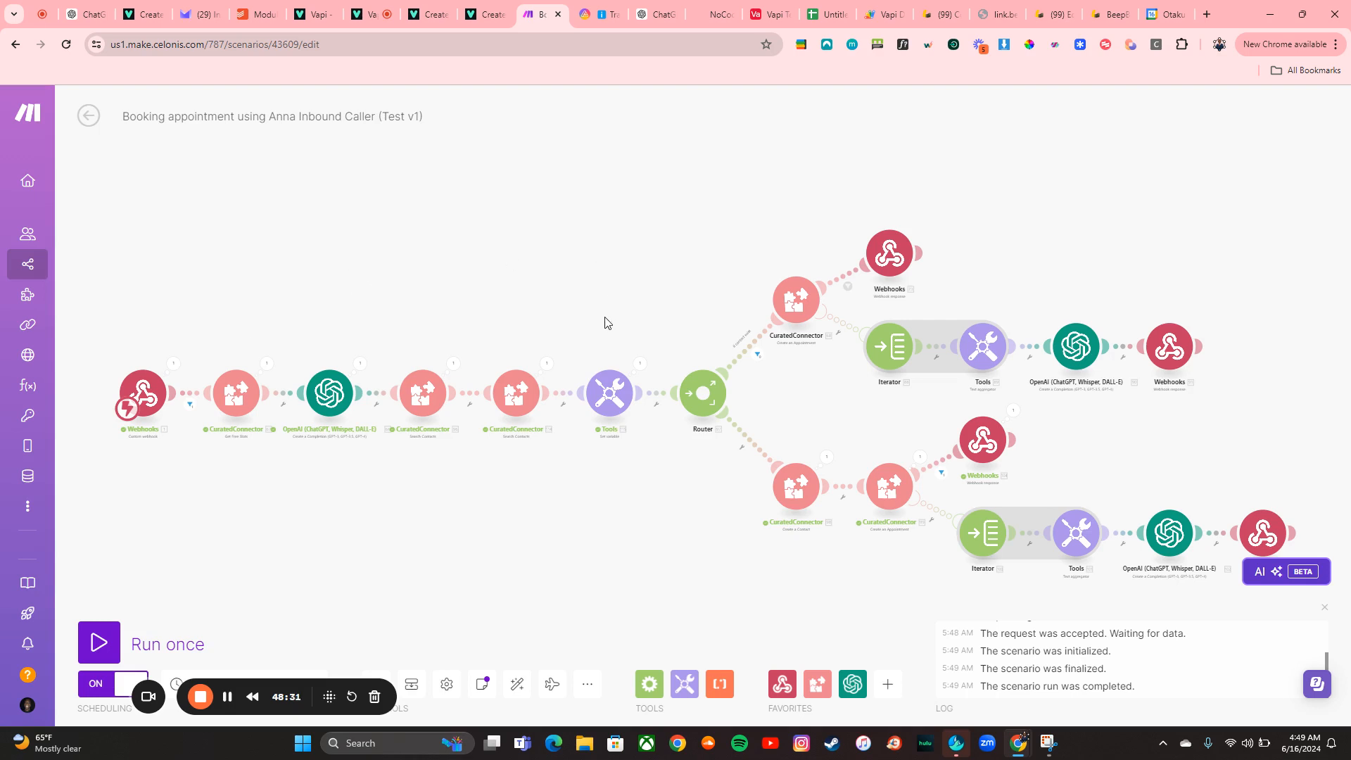
# End the web call with the assistant
pyautogui.moveTo(606, 323); pyautogui.dragTo(543, 296)
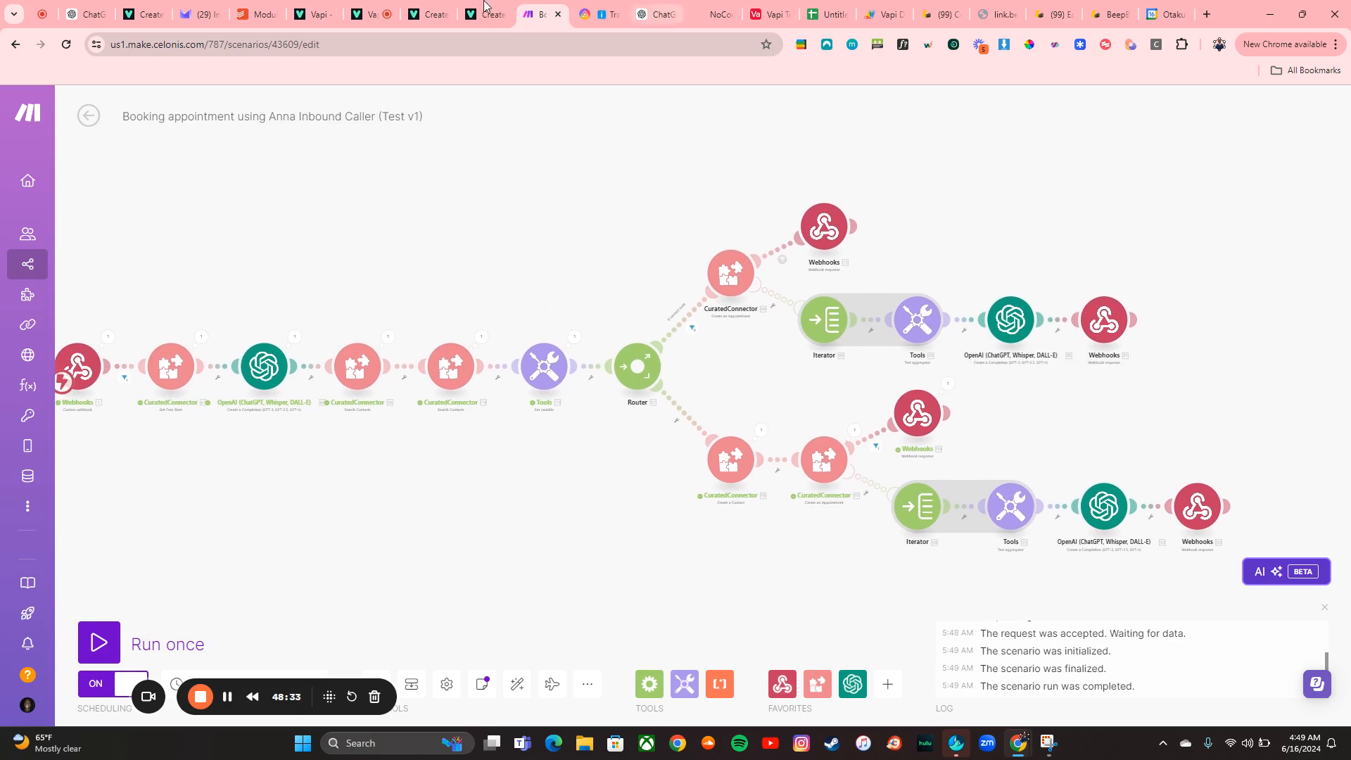
pyautogui.click(430, 15)
pyautogui.click(369, 14)
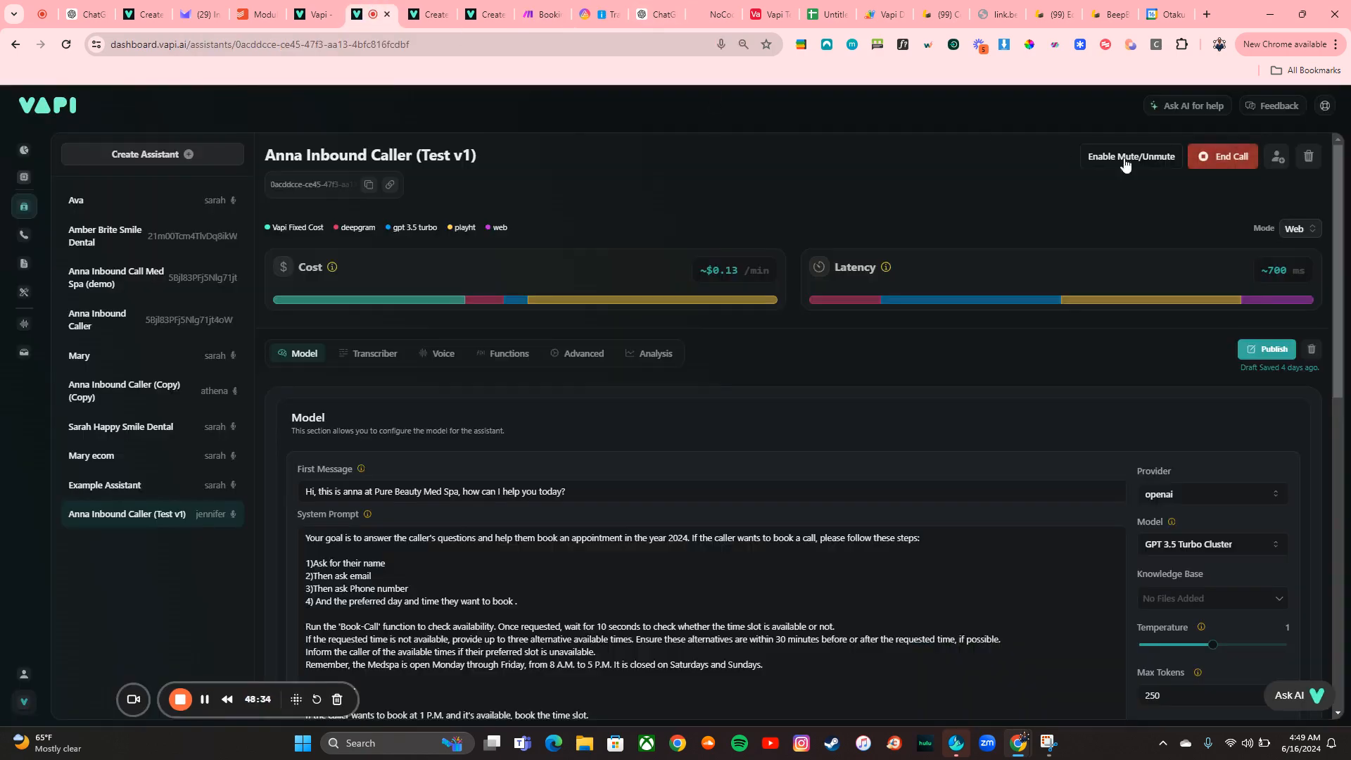
pyautogui.click(1228, 156)
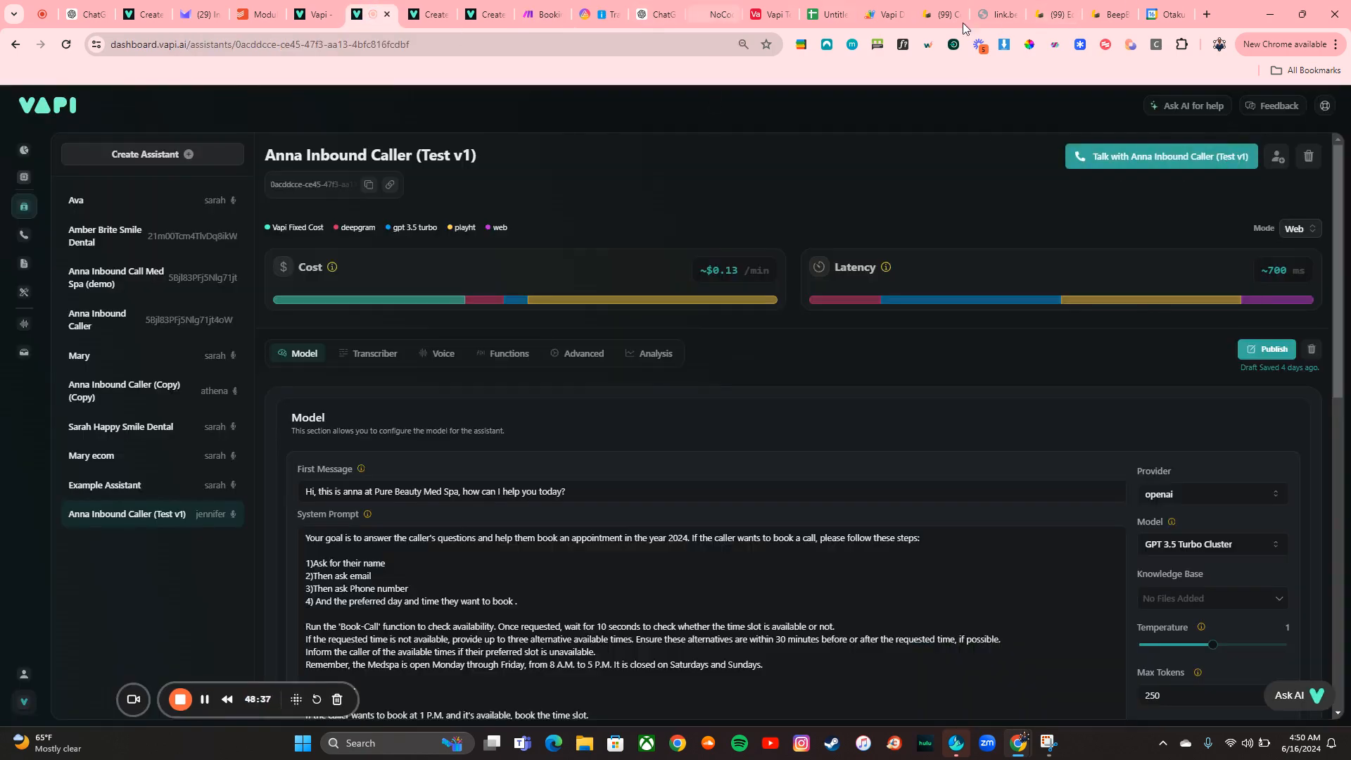
# Switch the Gmail extension to the other Google account and open its inbox in a tab
pyautogui.click(801, 44)
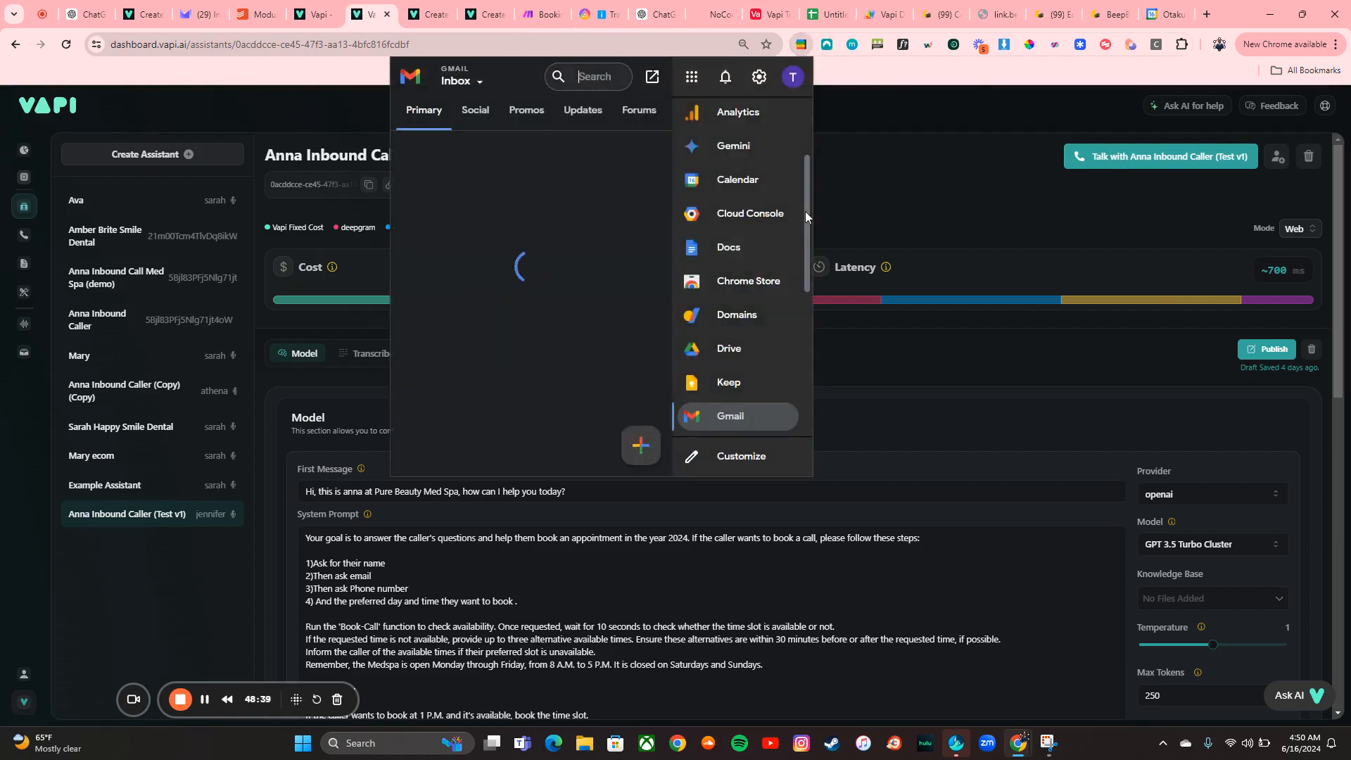
pyautogui.click(785, 81)
pyautogui.click(528, 243)
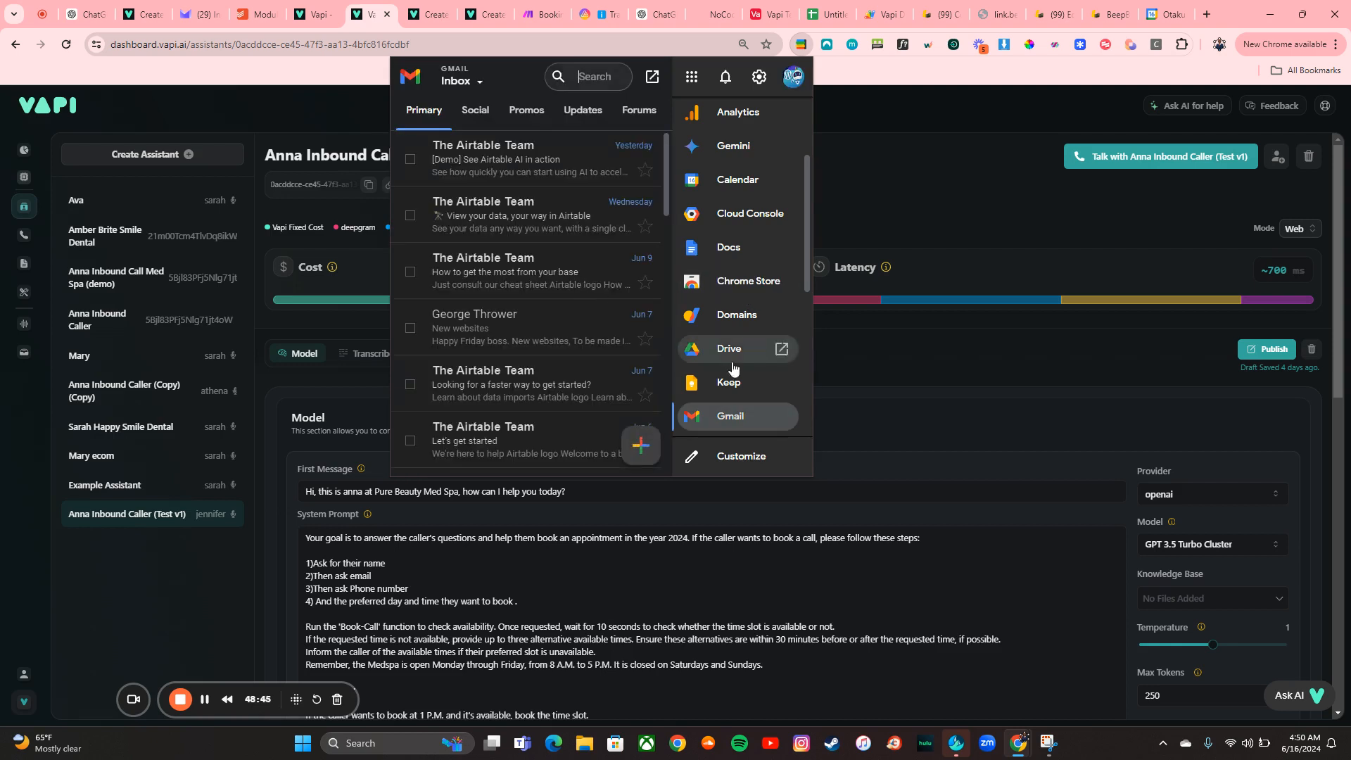
pyautogui.click(784, 418)
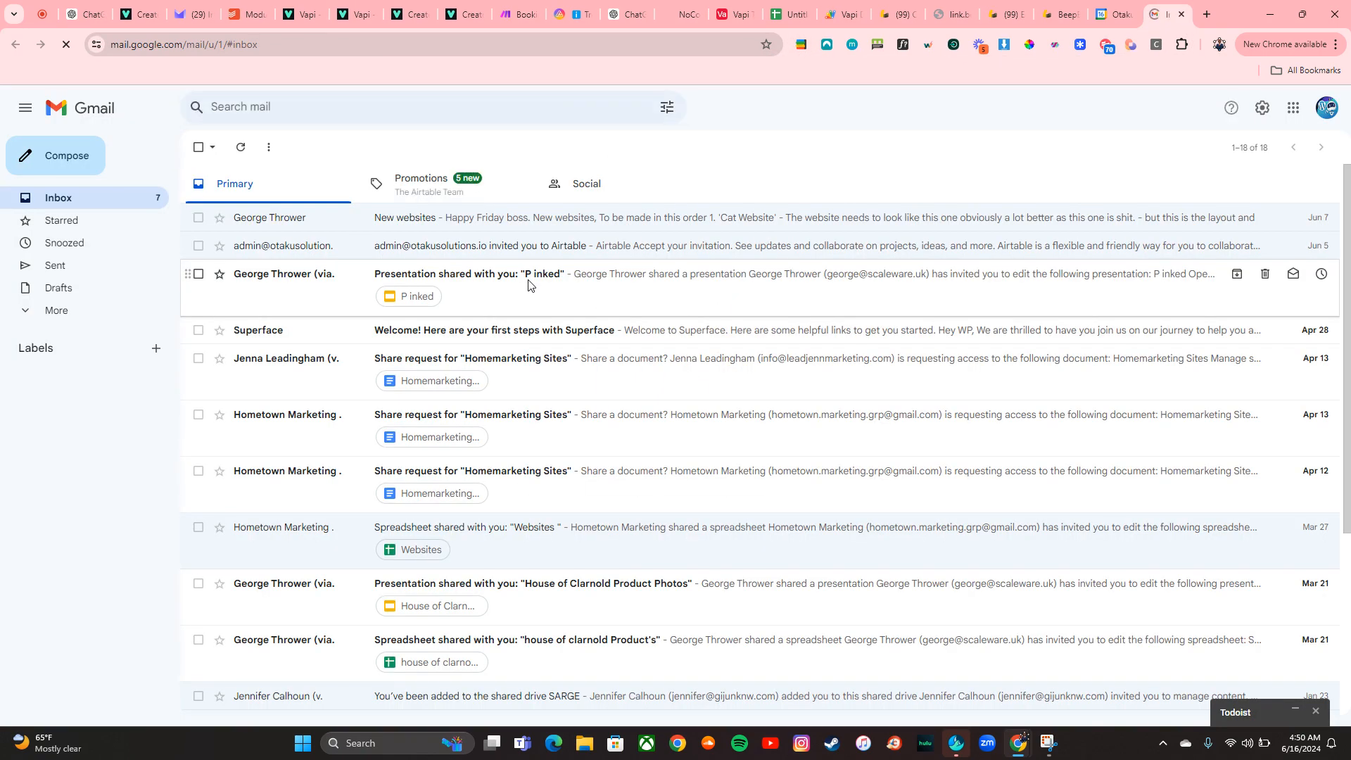
pyautogui.click(1182, 14)
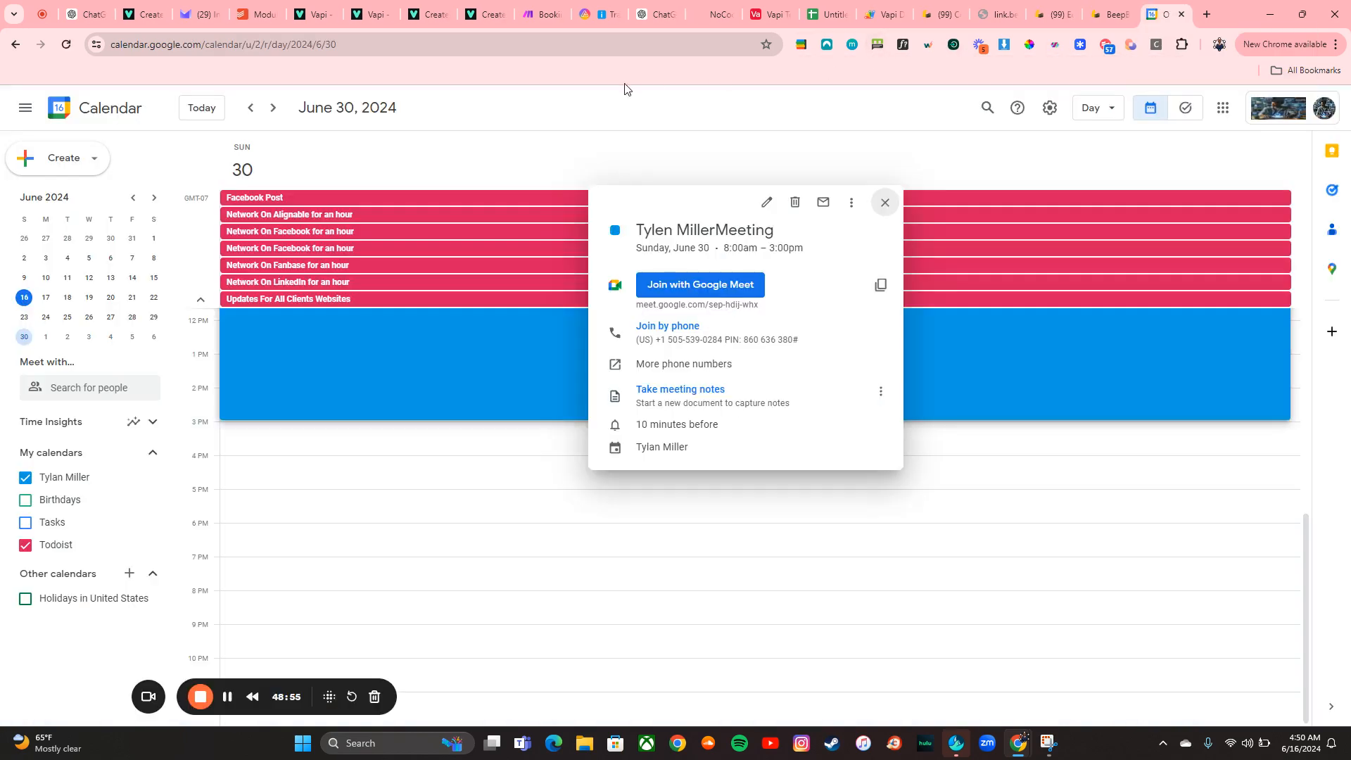
pyautogui.click(542, 10)
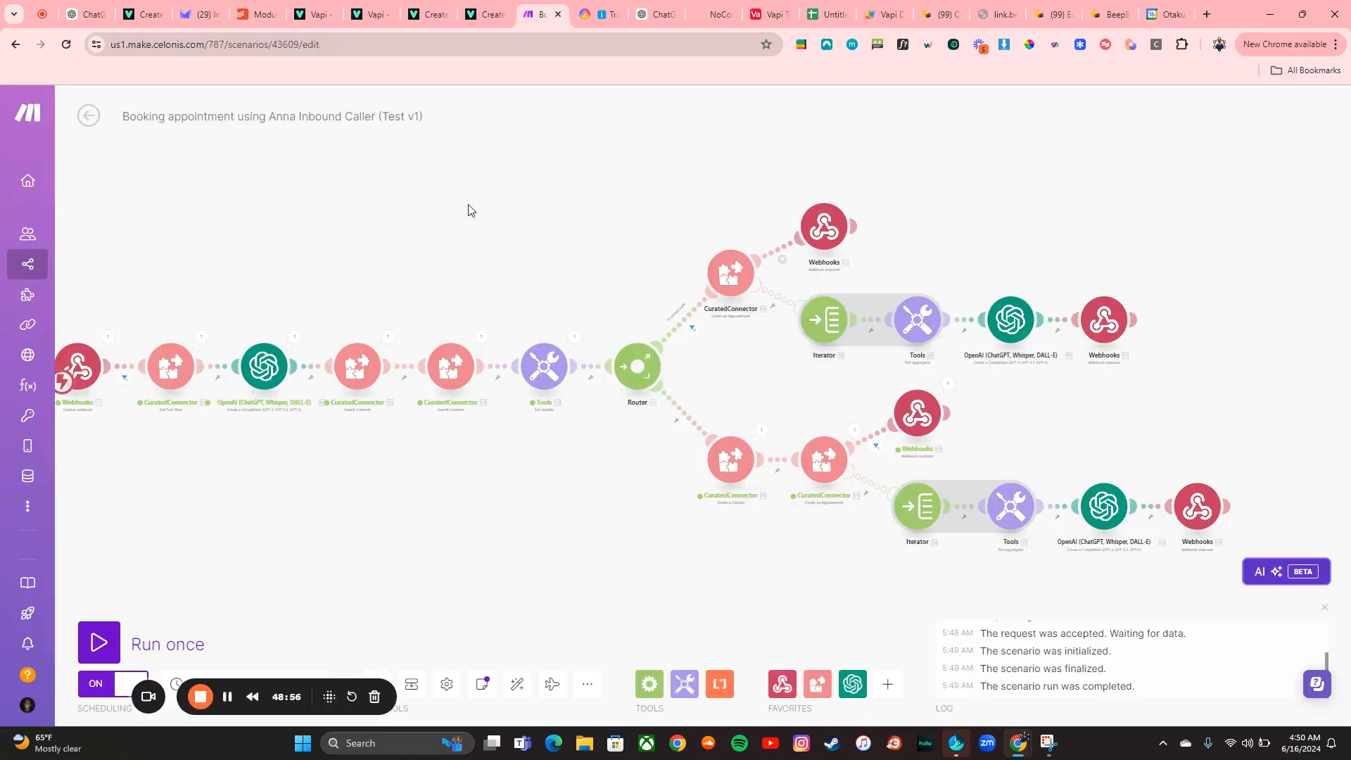
# Inspect the Webhooks trigger's output bundle, expanding the function call and its parameters
pyautogui.click(109, 339)
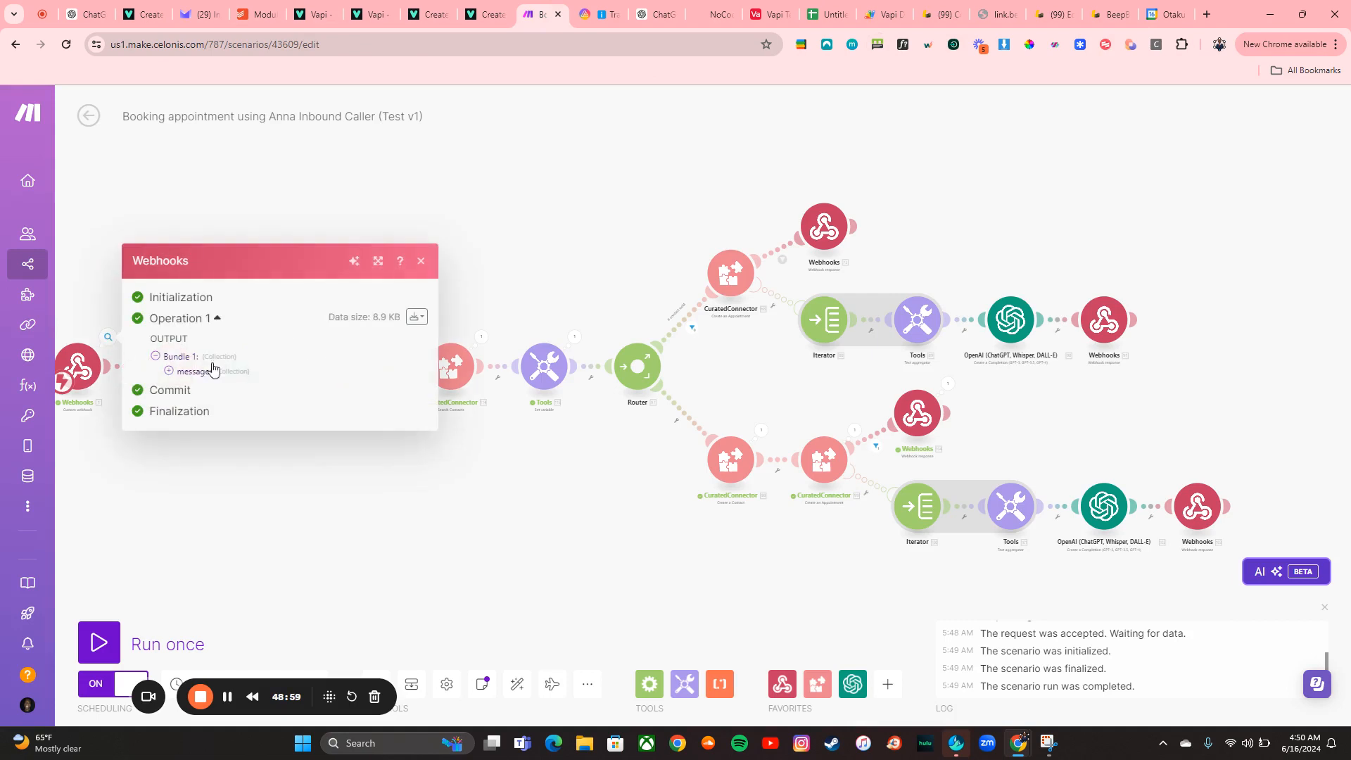
pyautogui.click(182, 378)
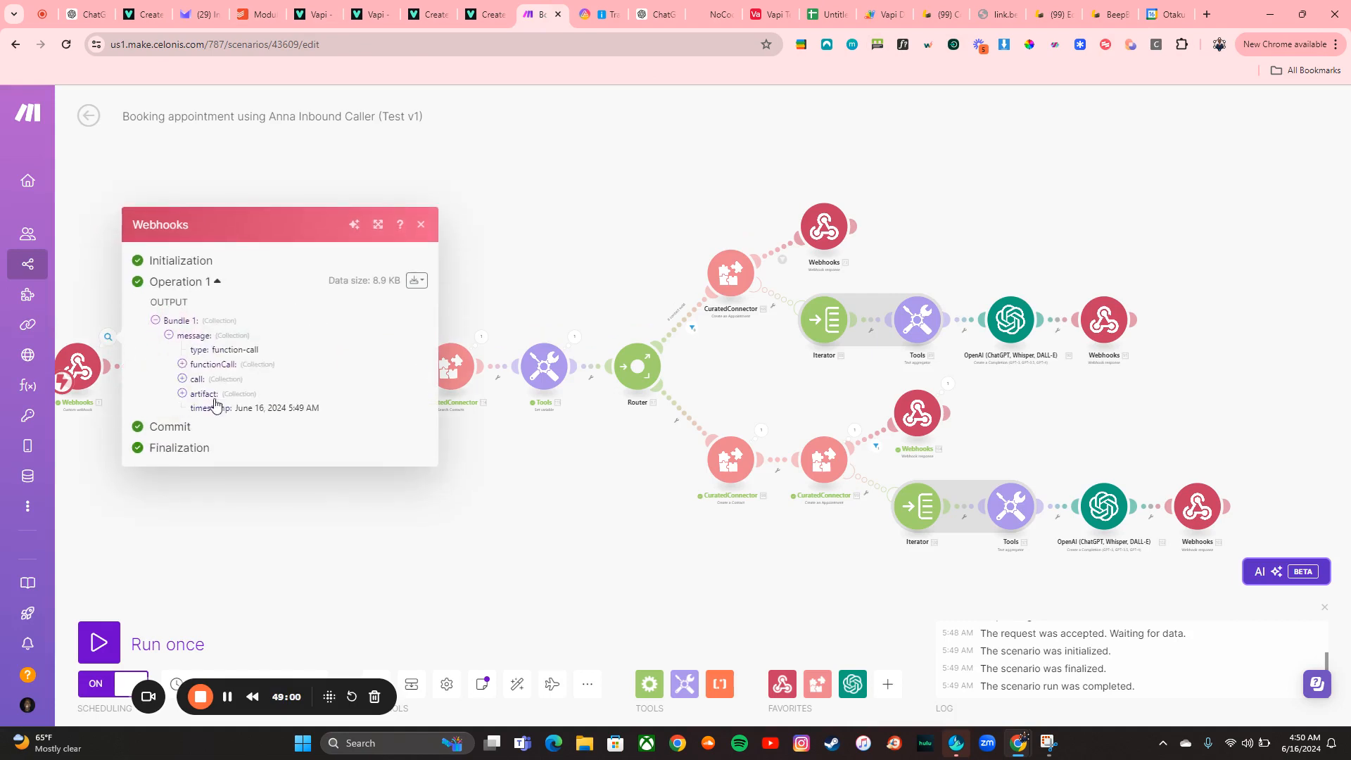
pyautogui.click(183, 364)
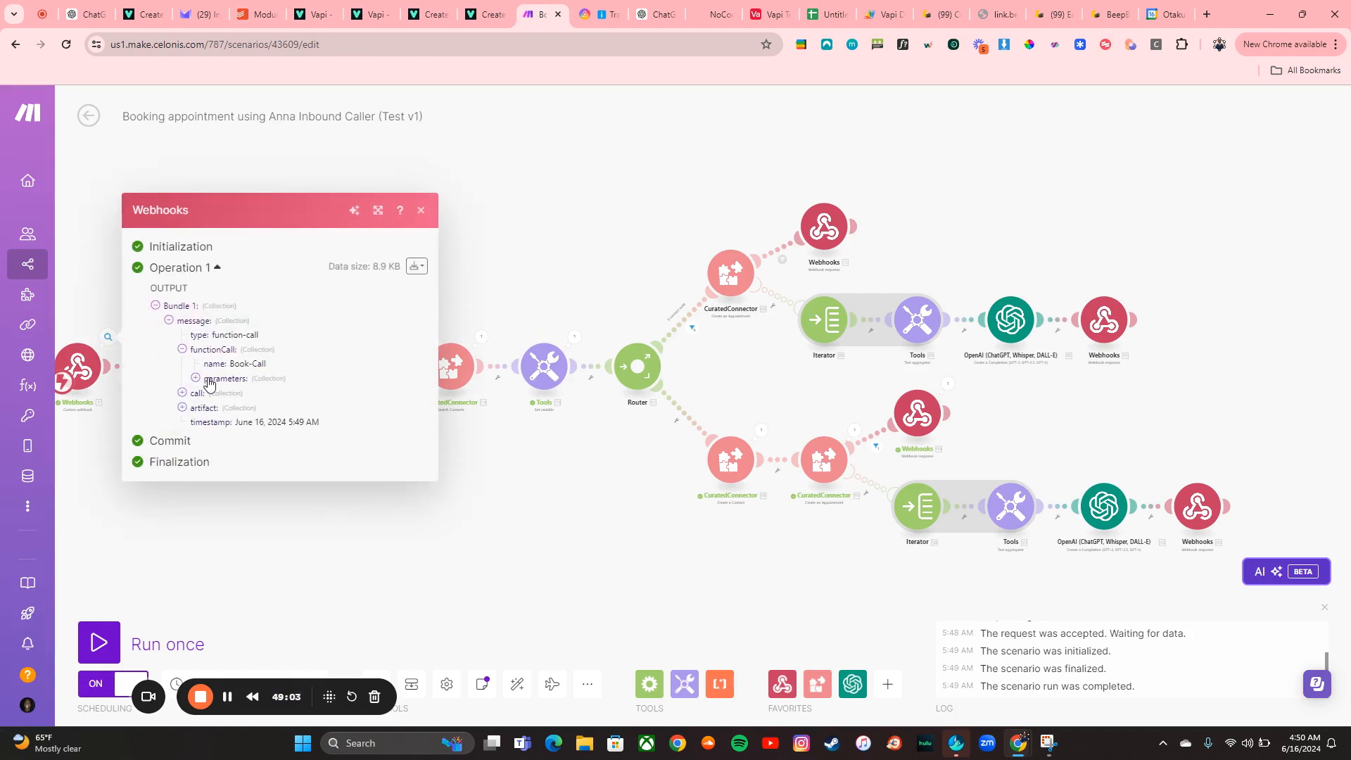
pyautogui.click(197, 378)
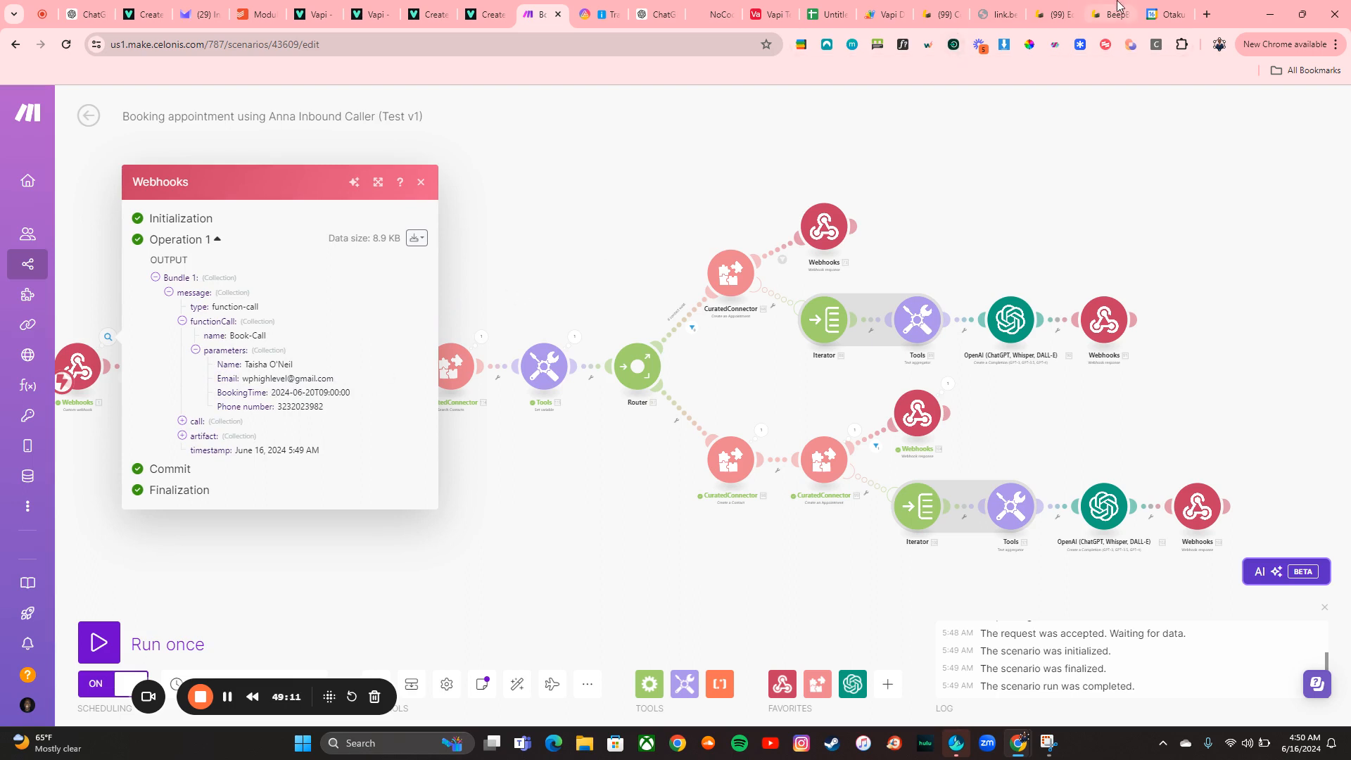
# Check that account's Gmail inbox and spam folder for a booking email, then close the tab
pyautogui.click(802, 46)
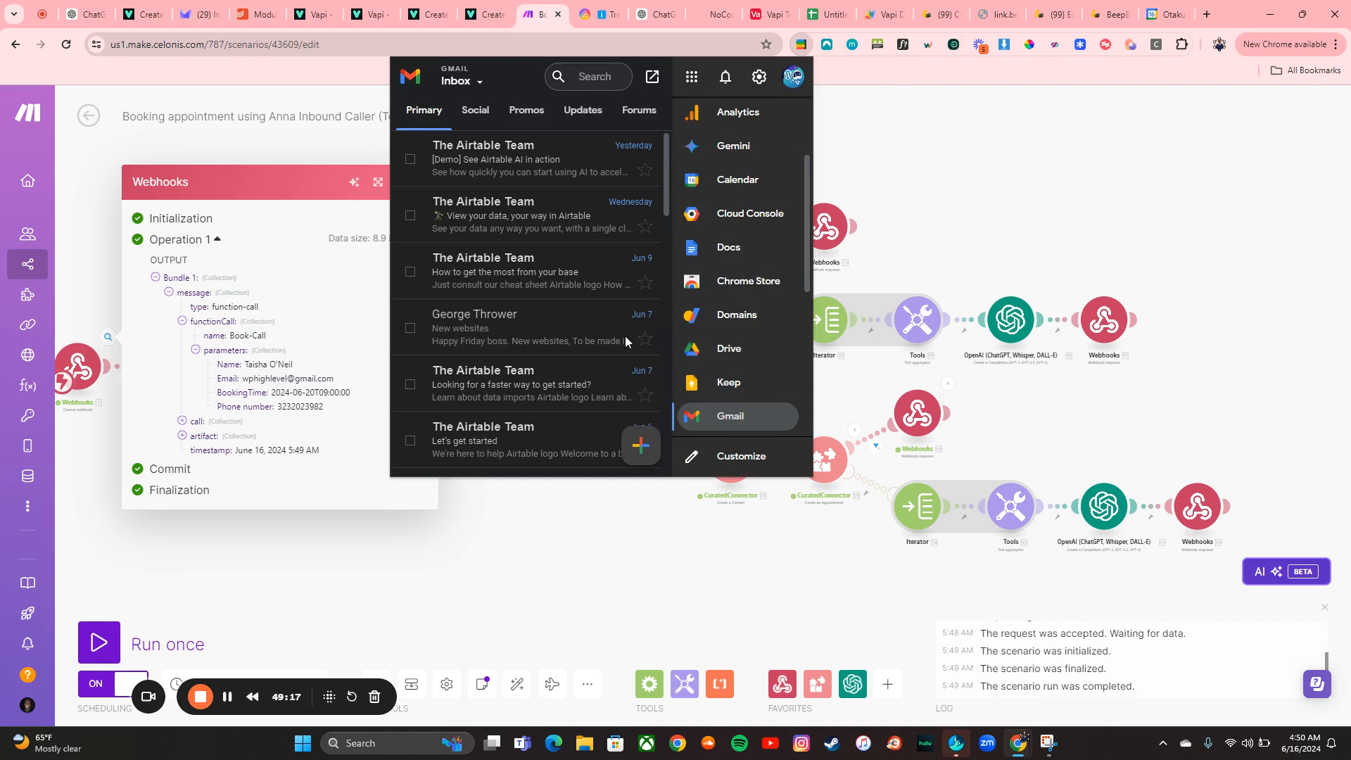
pyautogui.click(778, 418)
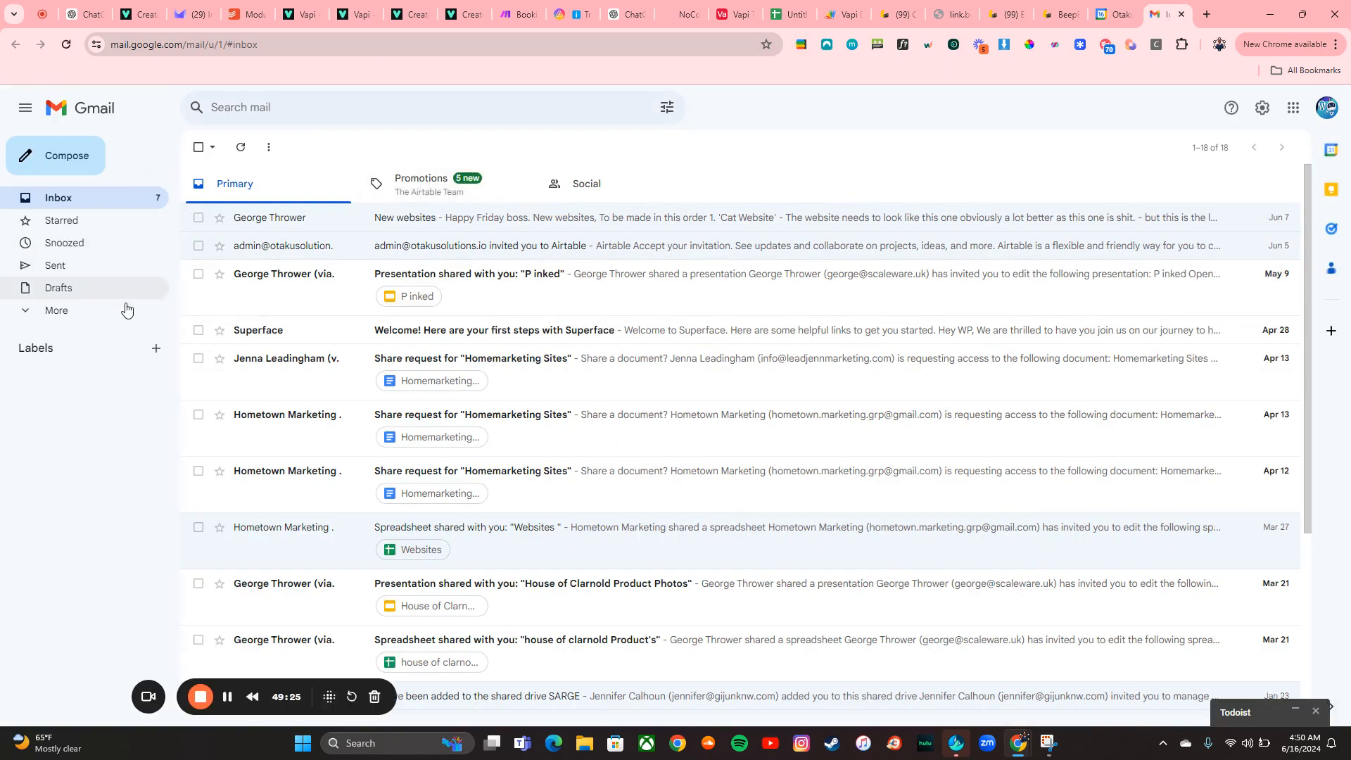
pyautogui.scroll(-4, 346, 373)
pyautogui.scroll(5, 347, 373)
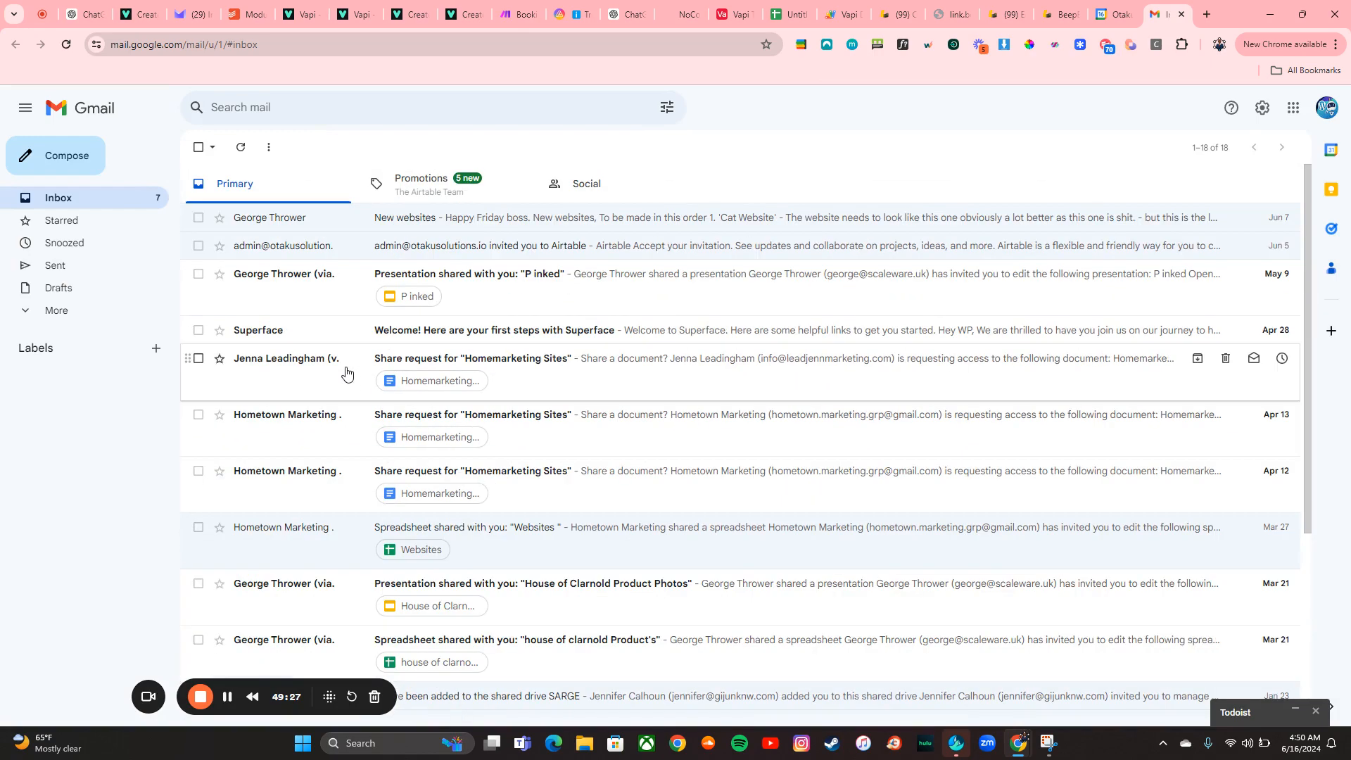
pyautogui.click(67, 313)
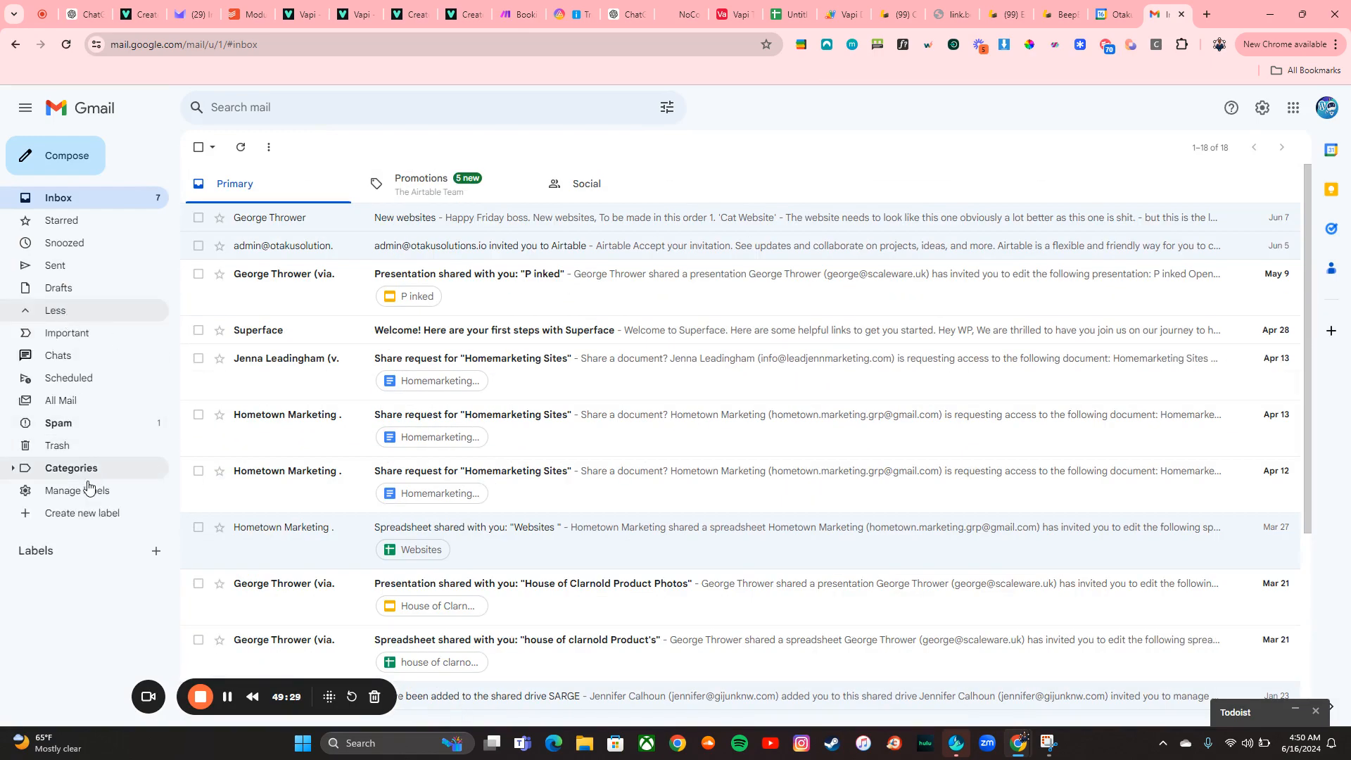
pyautogui.click(83, 426)
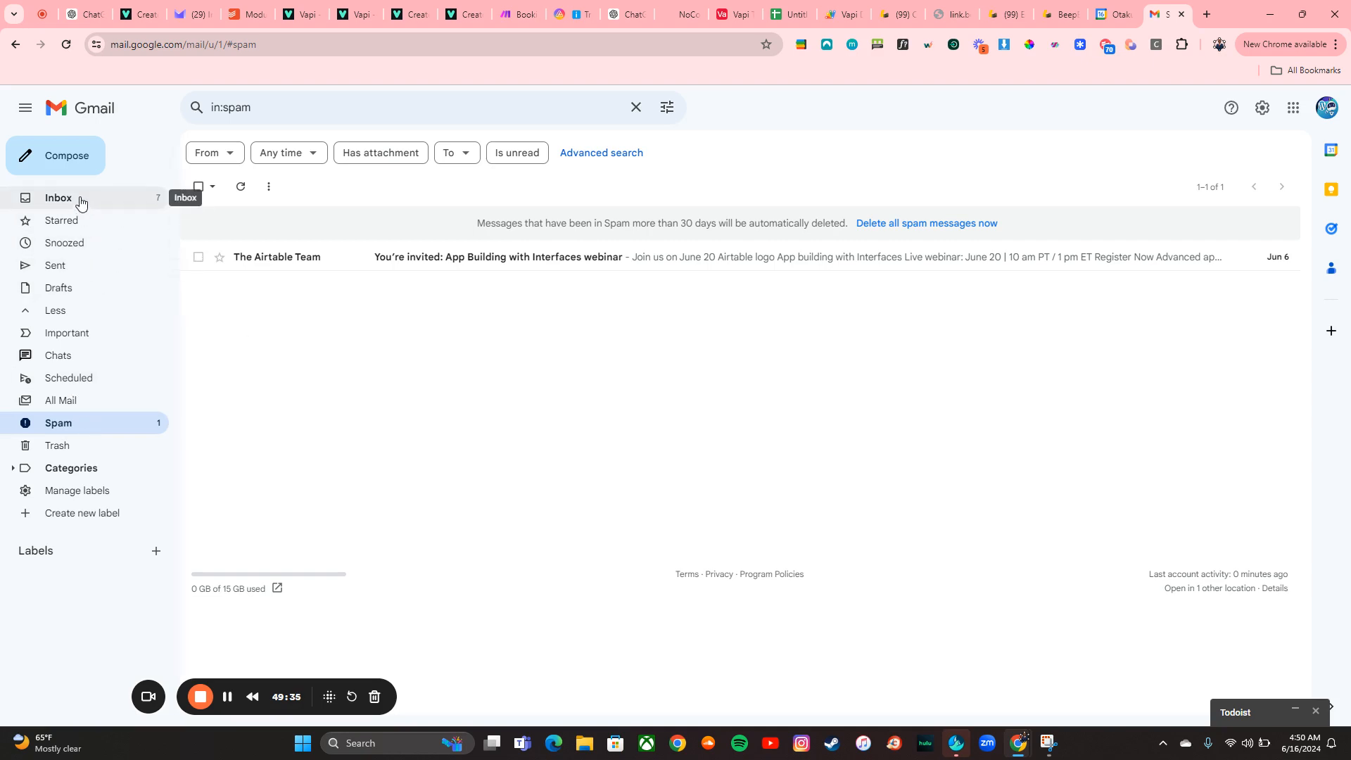
pyautogui.click(1183, 14)
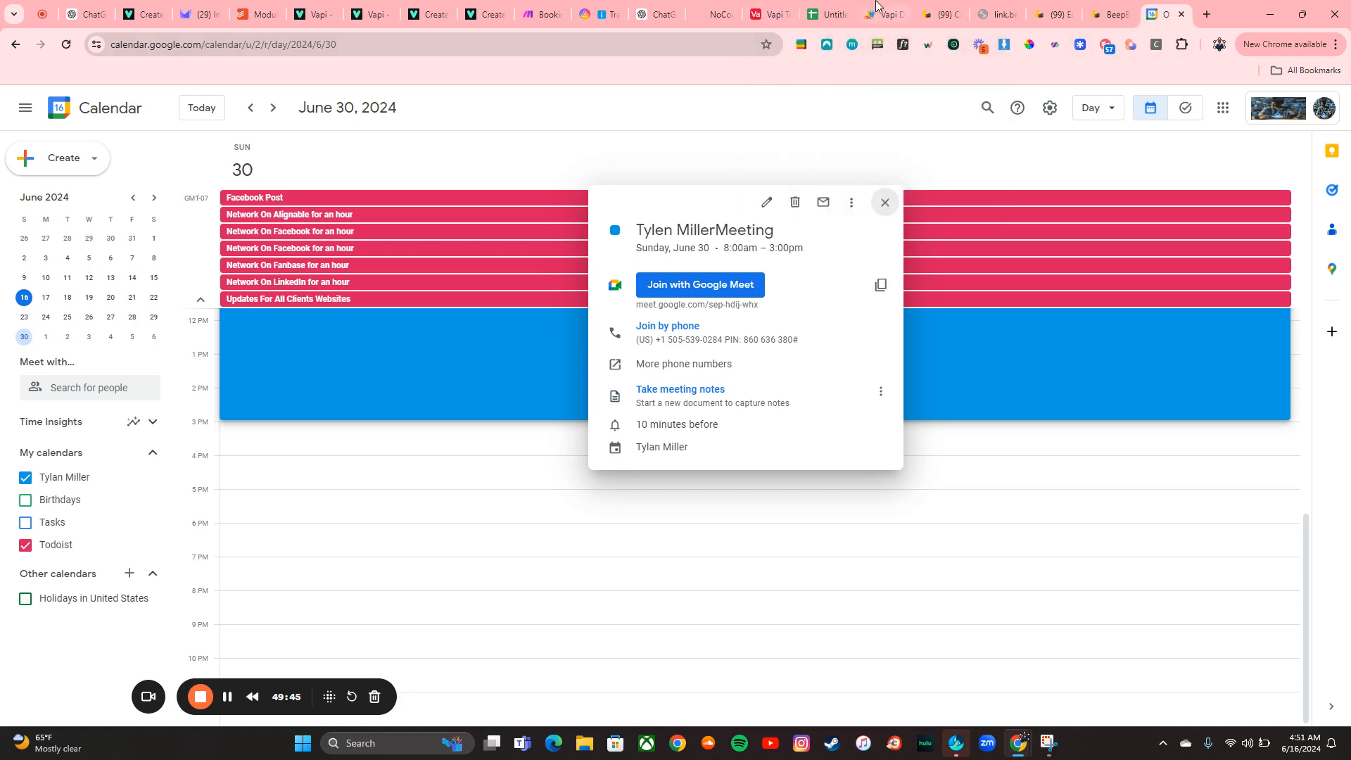
pyautogui.click(538, 14)
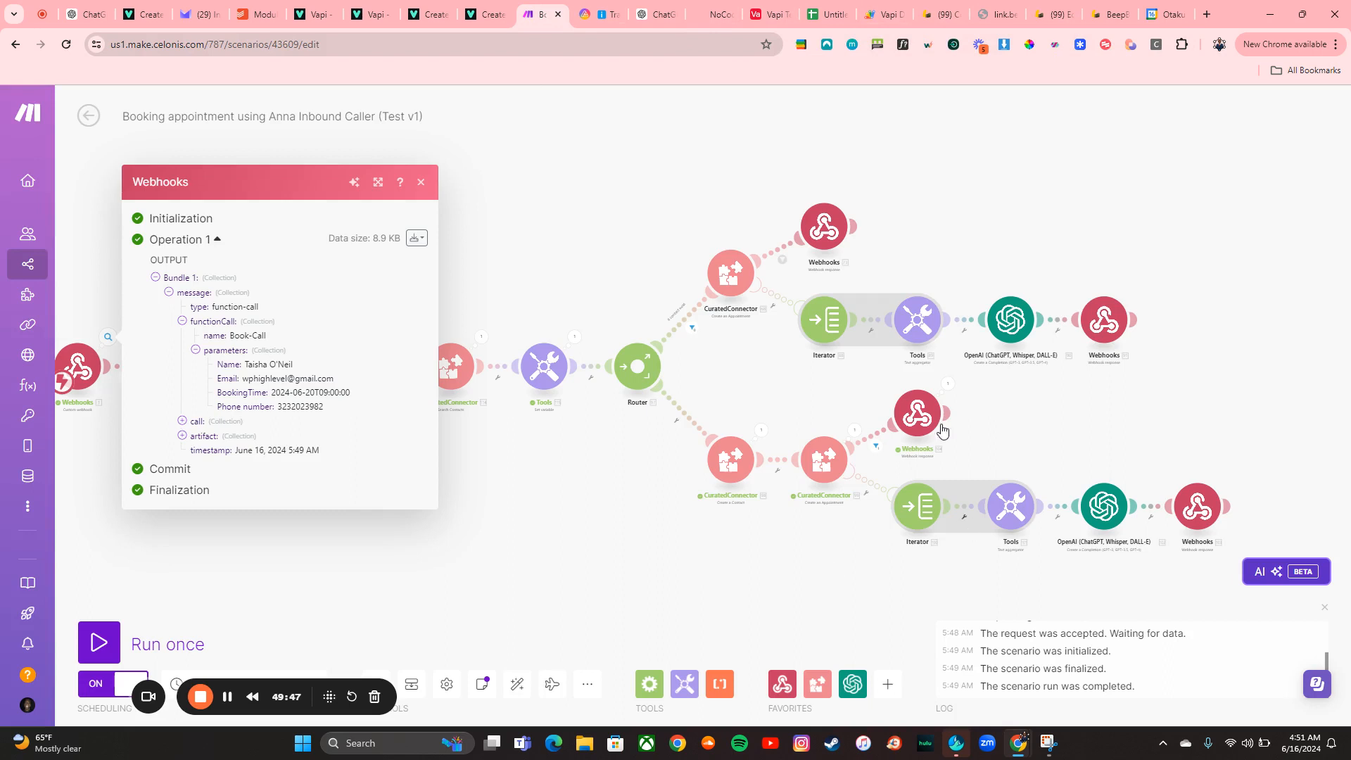
# Open the contact-search CuratedConnector module's settings to review its query mapping, then close them
pyautogui.click(476, 469)
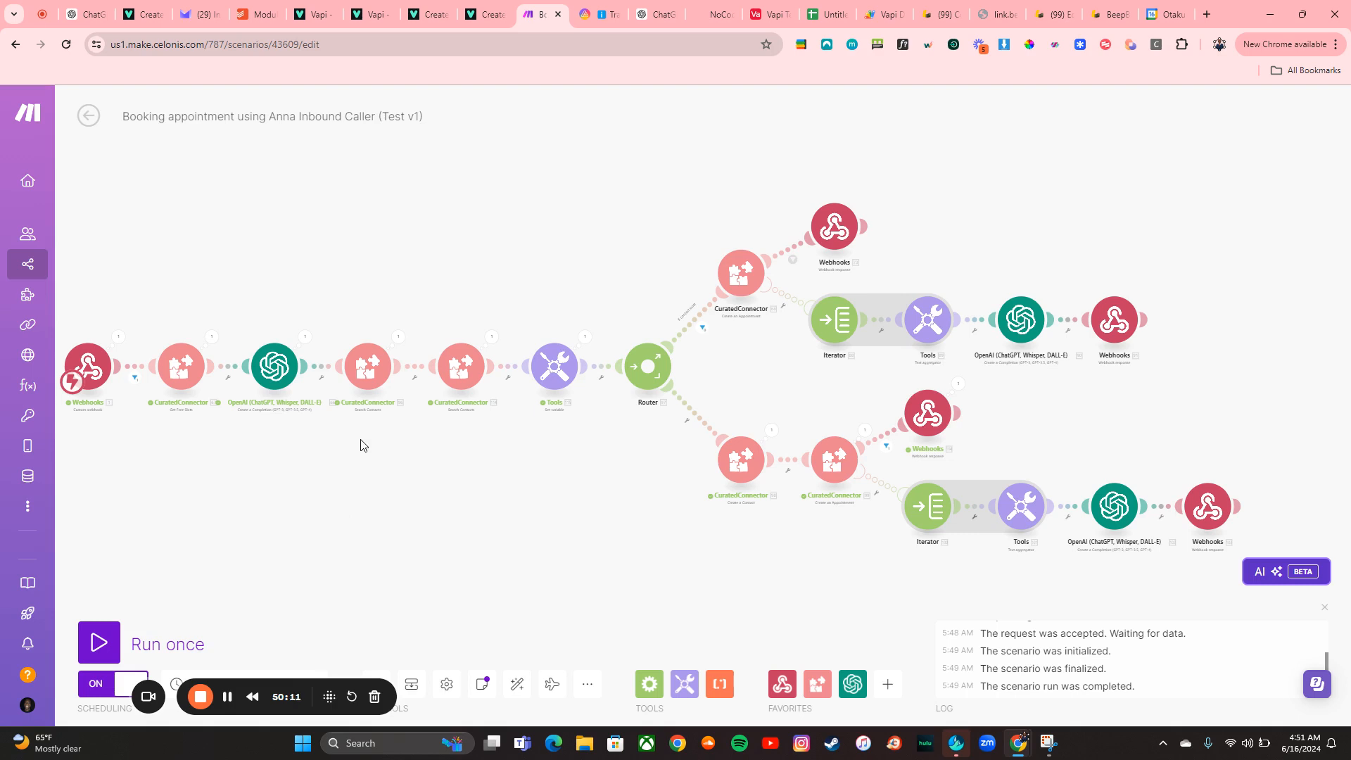
pyautogui.click(363, 389)
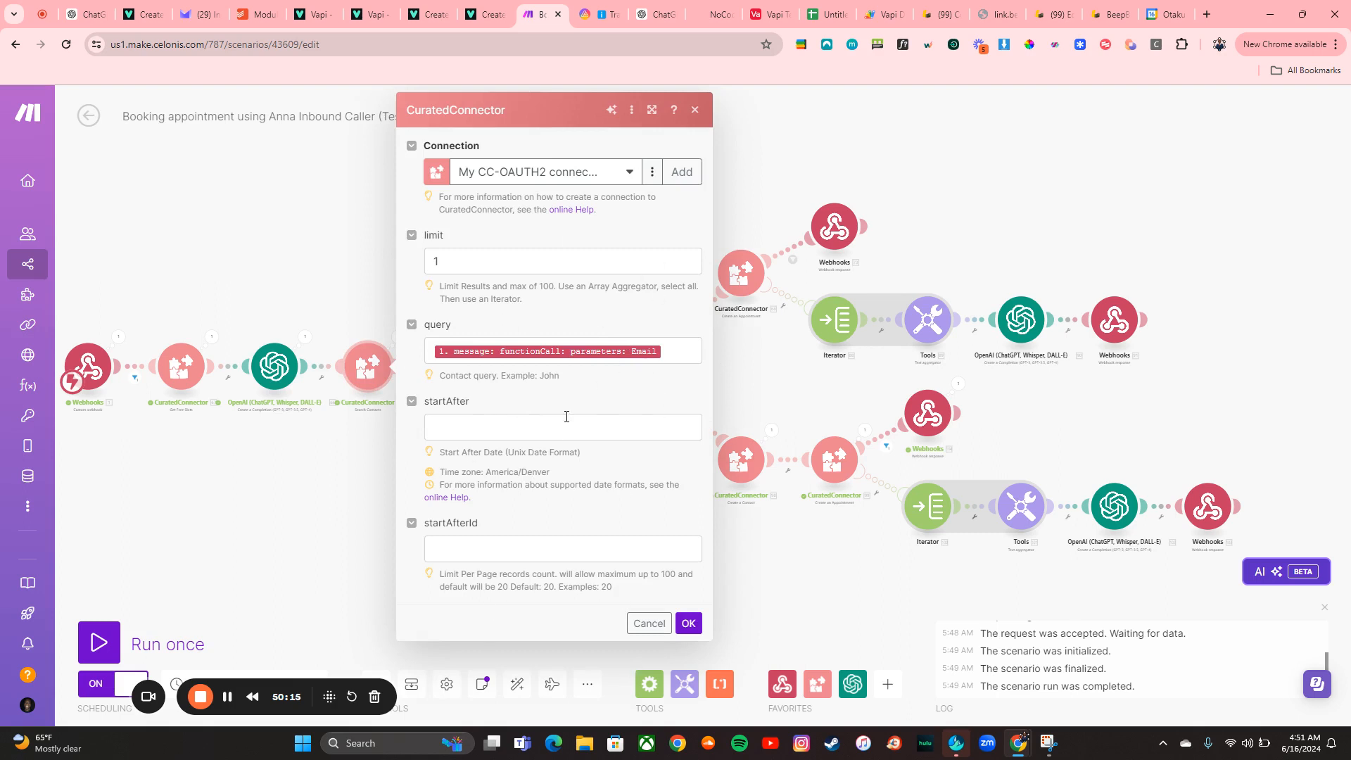
pyautogui.click(688, 623)
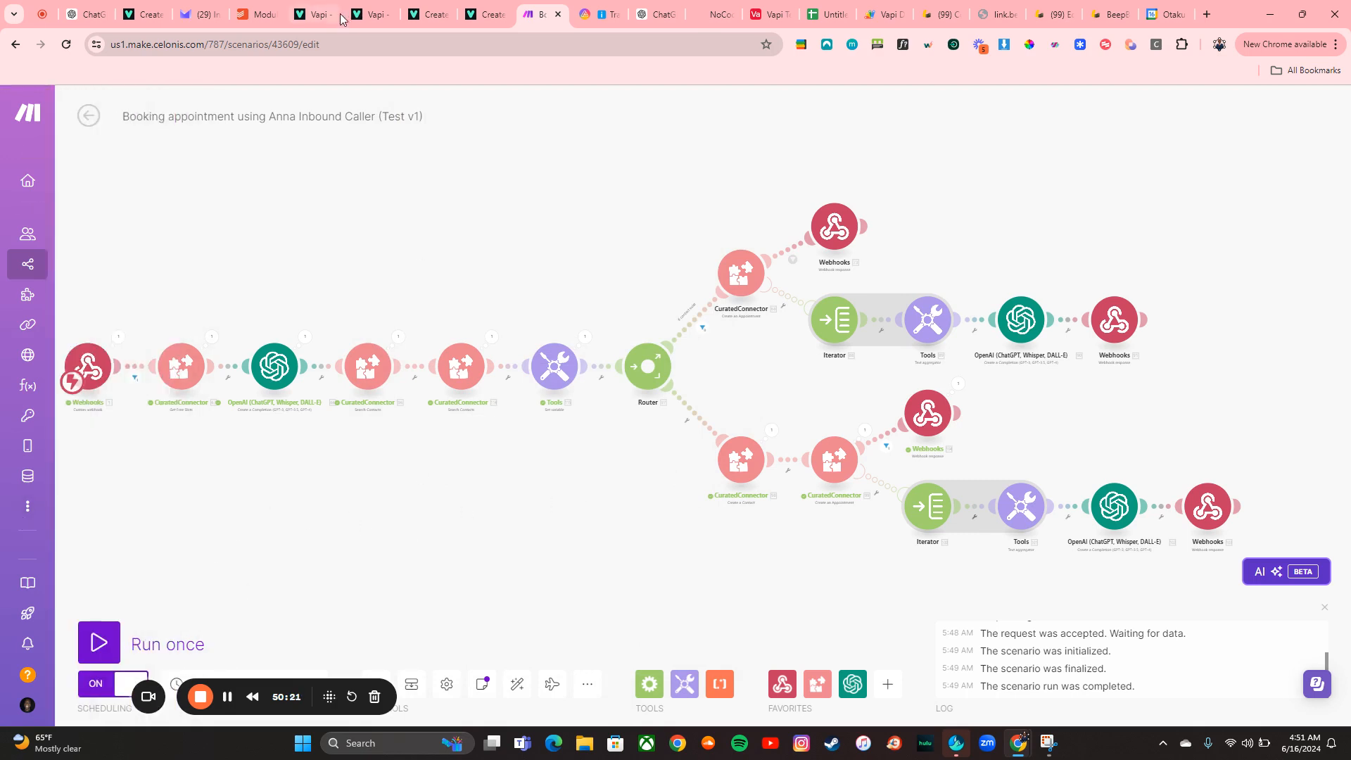
# Switch to Todoist and review the module sub-tasks of The Ultimate Vapi Tutorial task
pyautogui.click(259, 15)
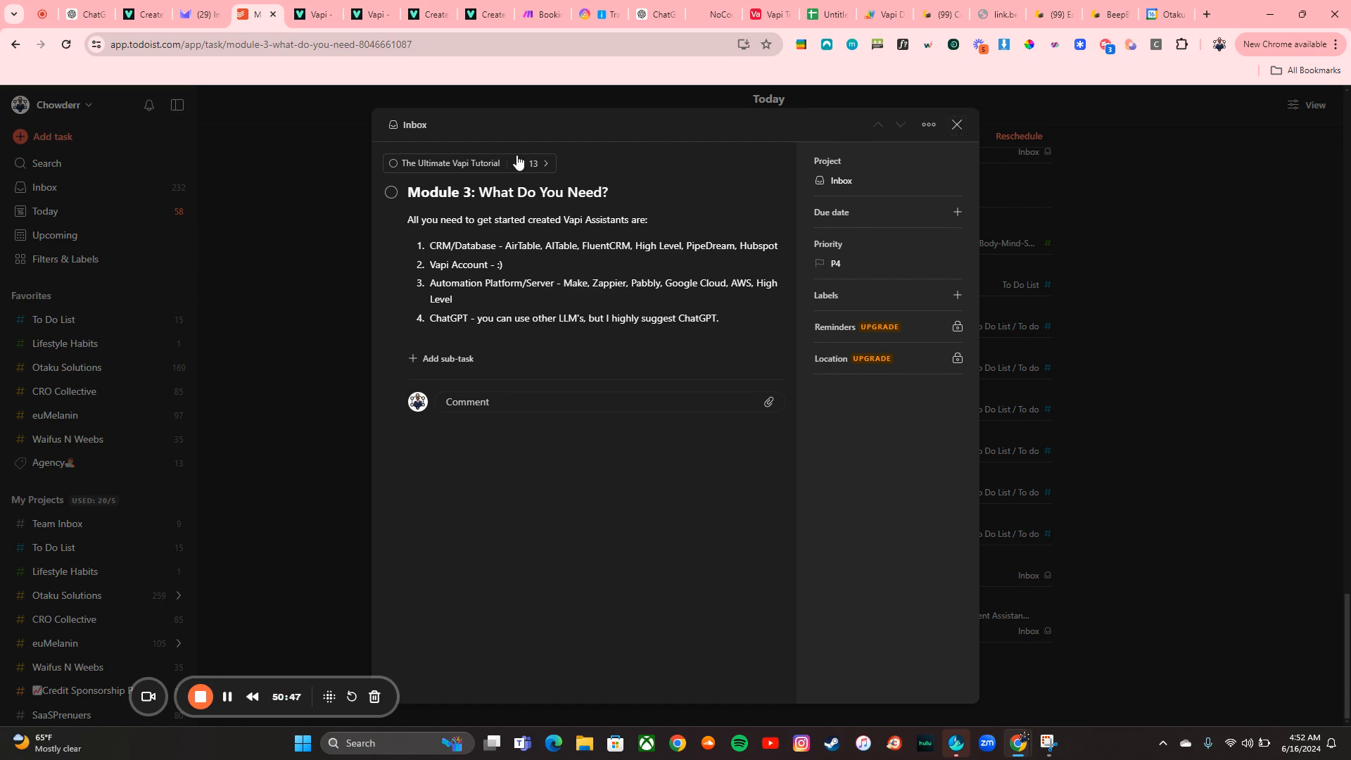
pyautogui.click(481, 164)
pyautogui.scroll(-3, 575, 367)
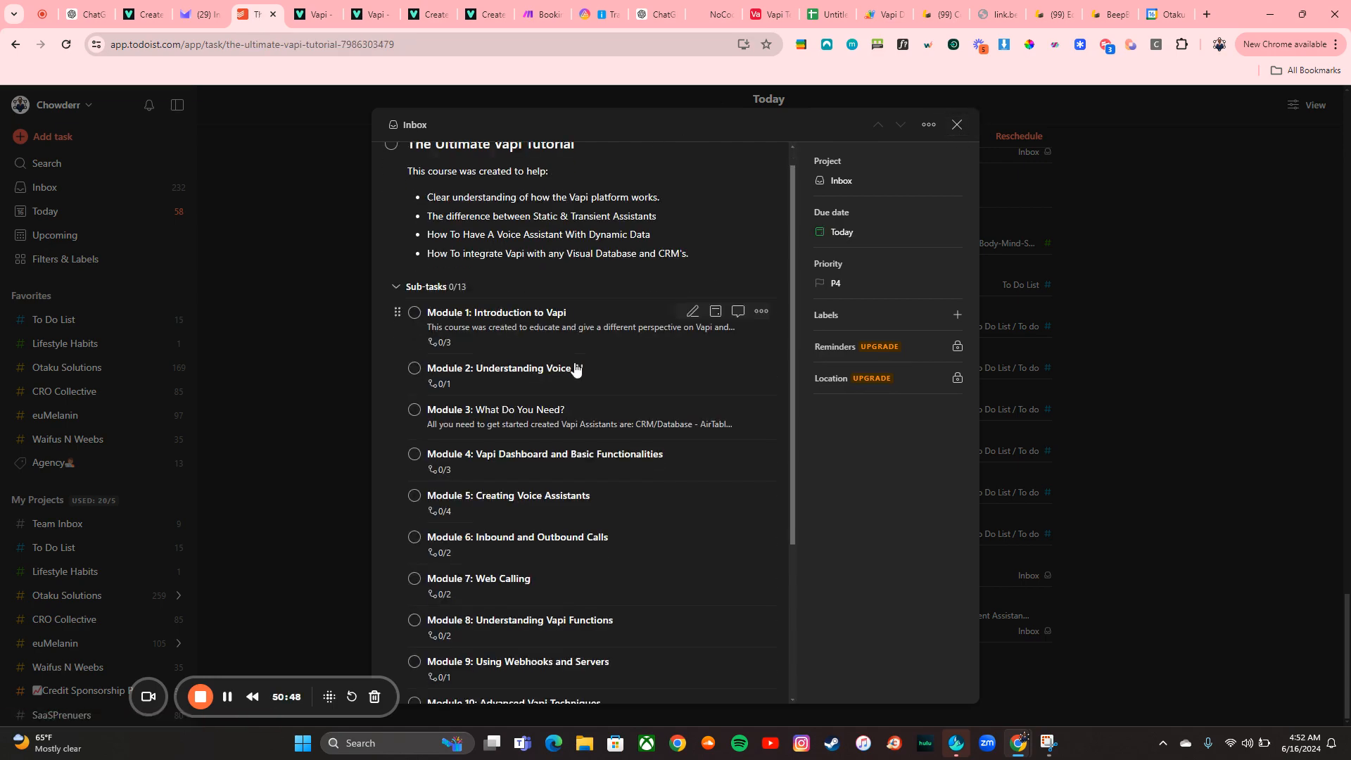
pyautogui.scroll(-2, 575, 367)
pyautogui.scroll(2, 575, 367)
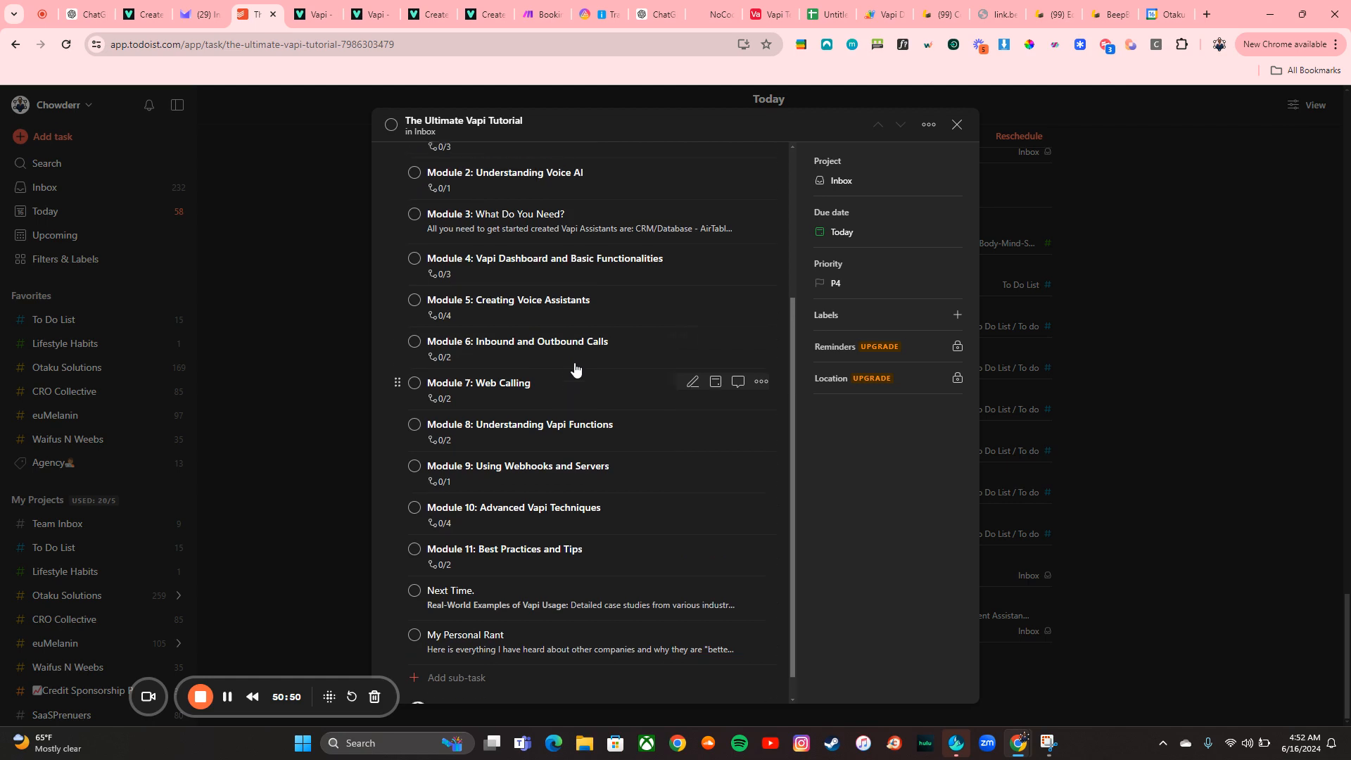
pyautogui.scroll(1, 575, 367)
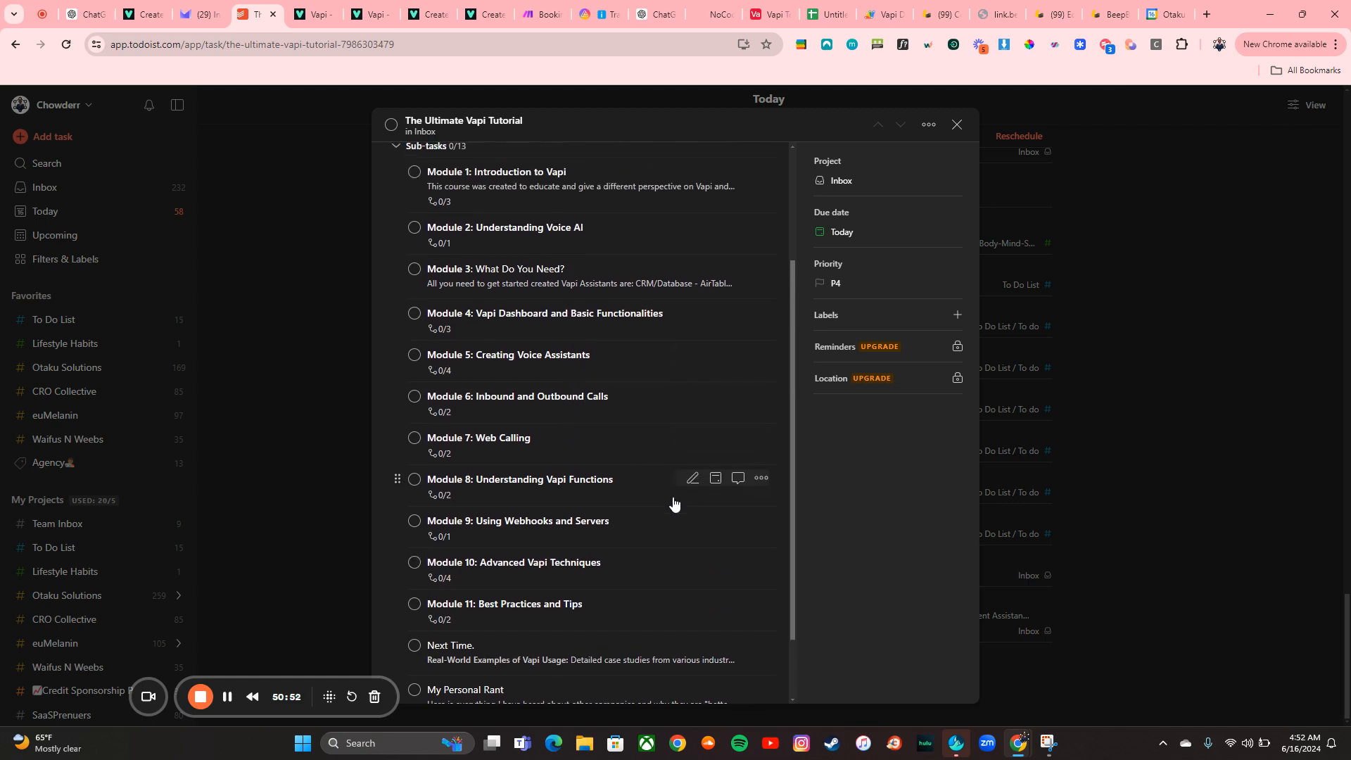
pyautogui.scroll(2, 674, 502)
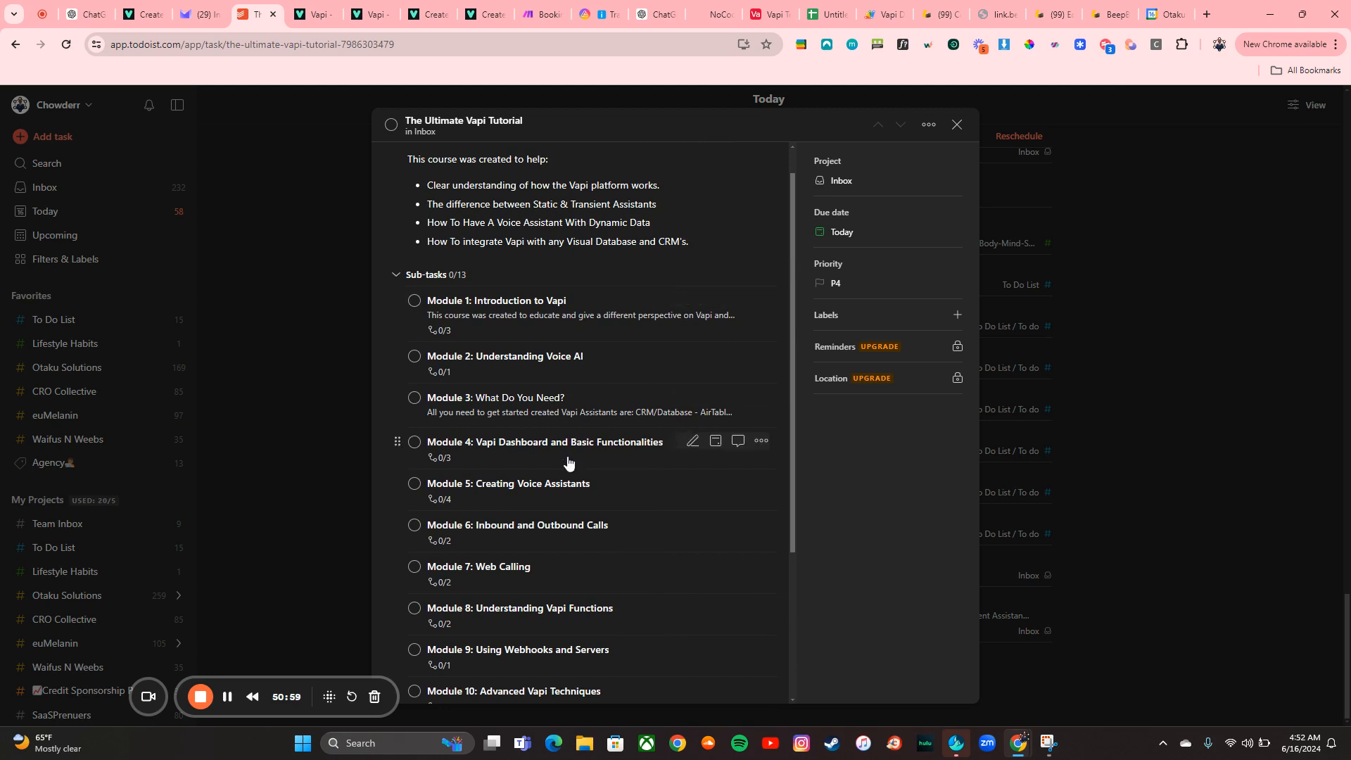
pyautogui.scroll(-3, 570, 462)
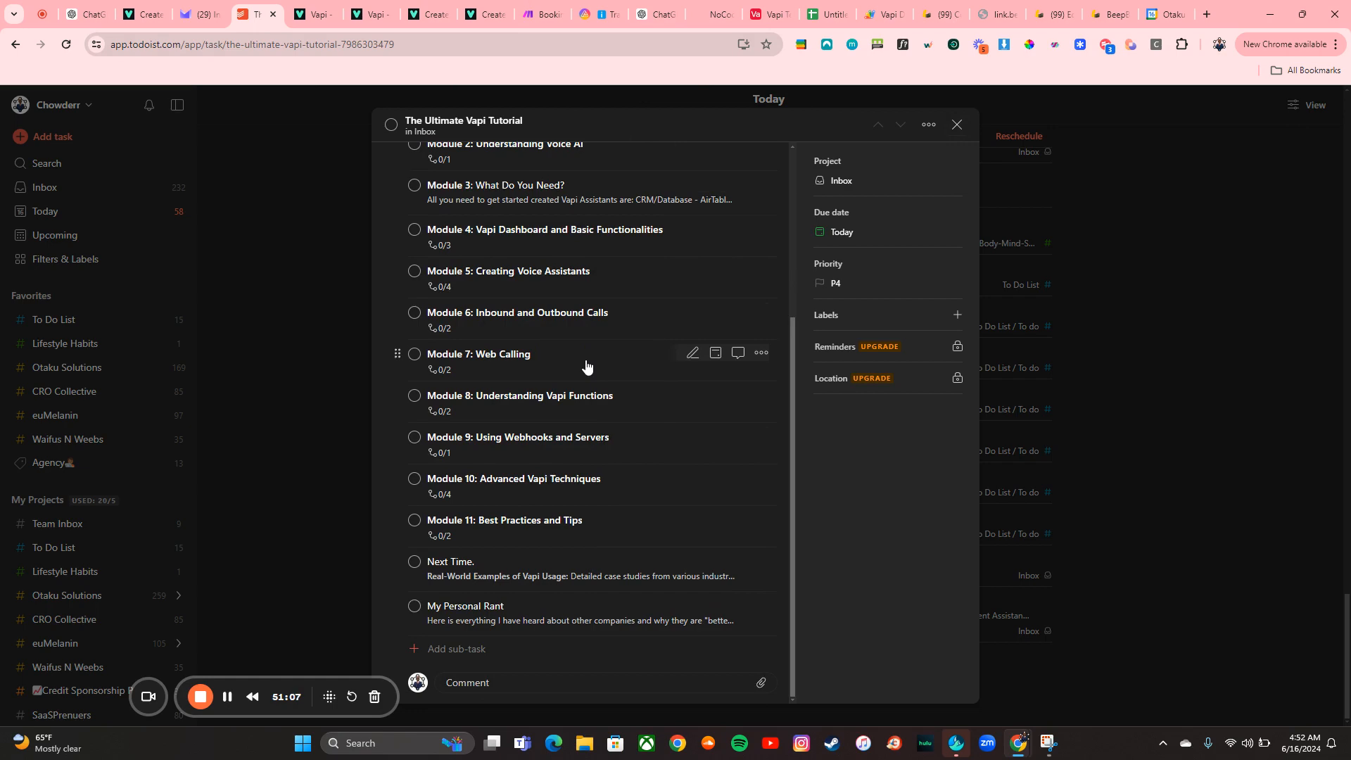
pyautogui.scroll(2, 587, 366)
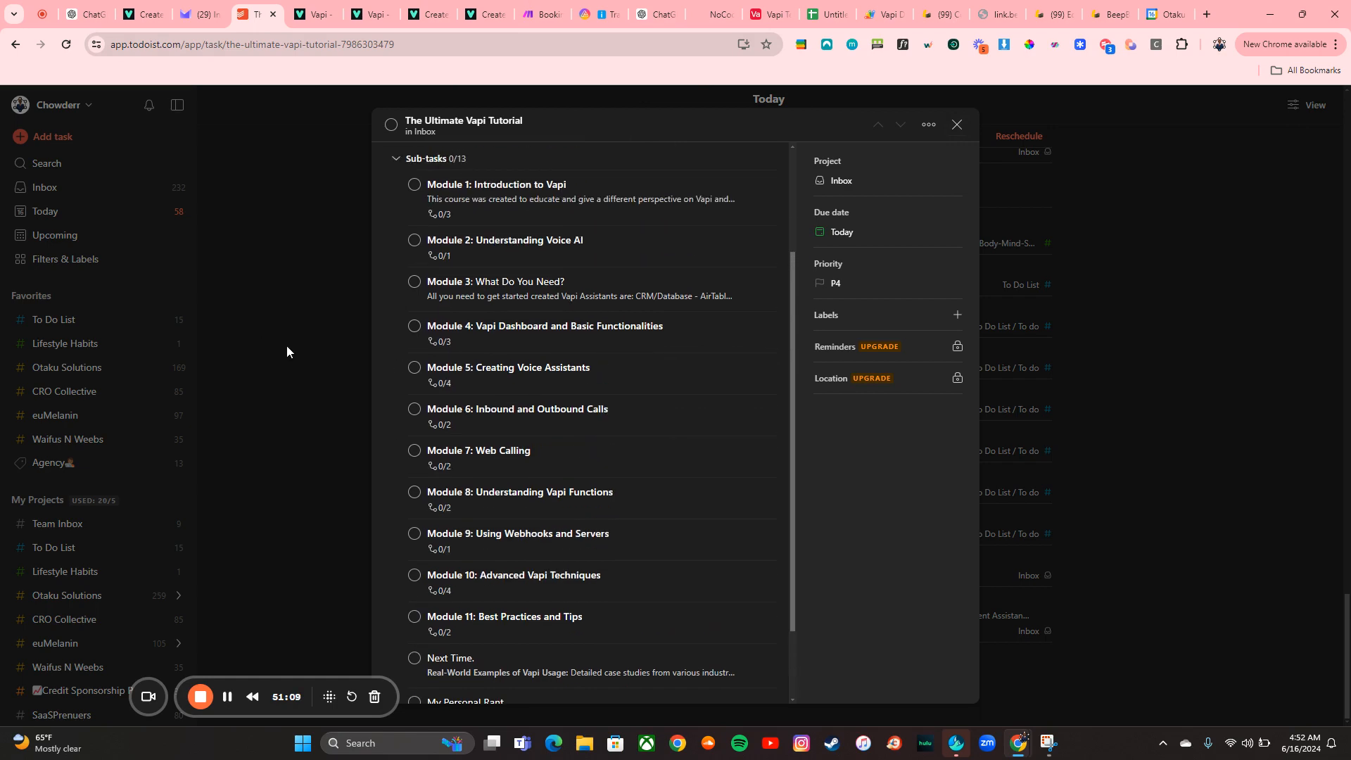
pyautogui.click(318, 359)
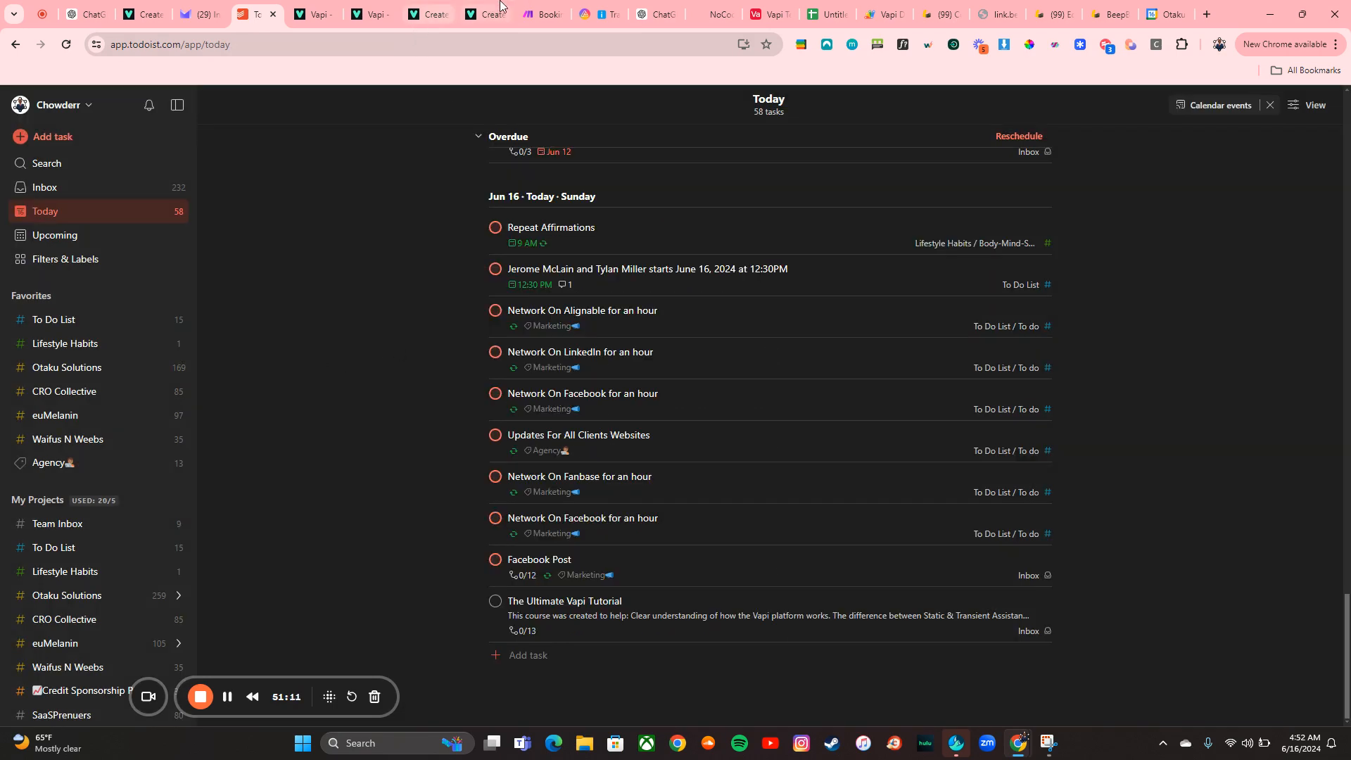
# Return to the Make tab and switch to the ENT_Otaku Solutions organization
pyautogui.click(533, 10)
pyautogui.moveTo(61, 268)
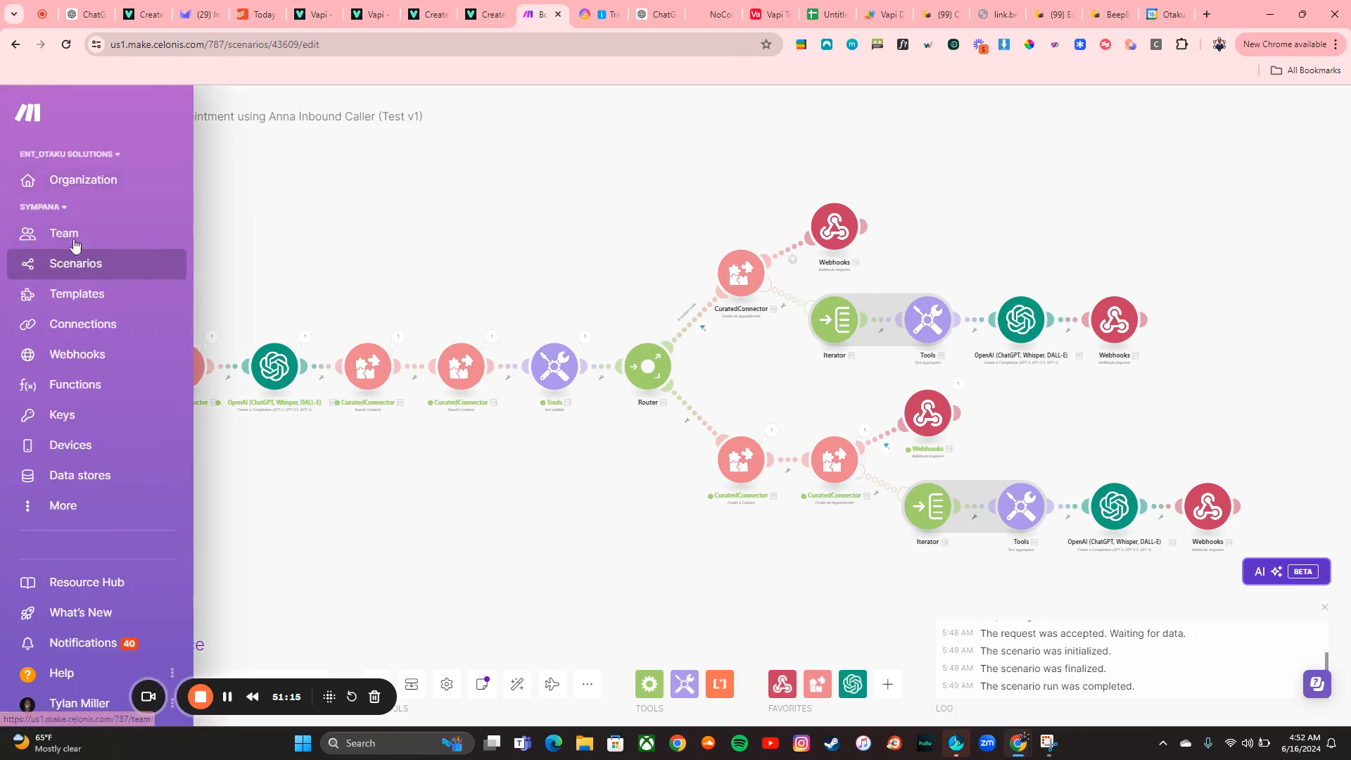
pyautogui.click(50, 208)
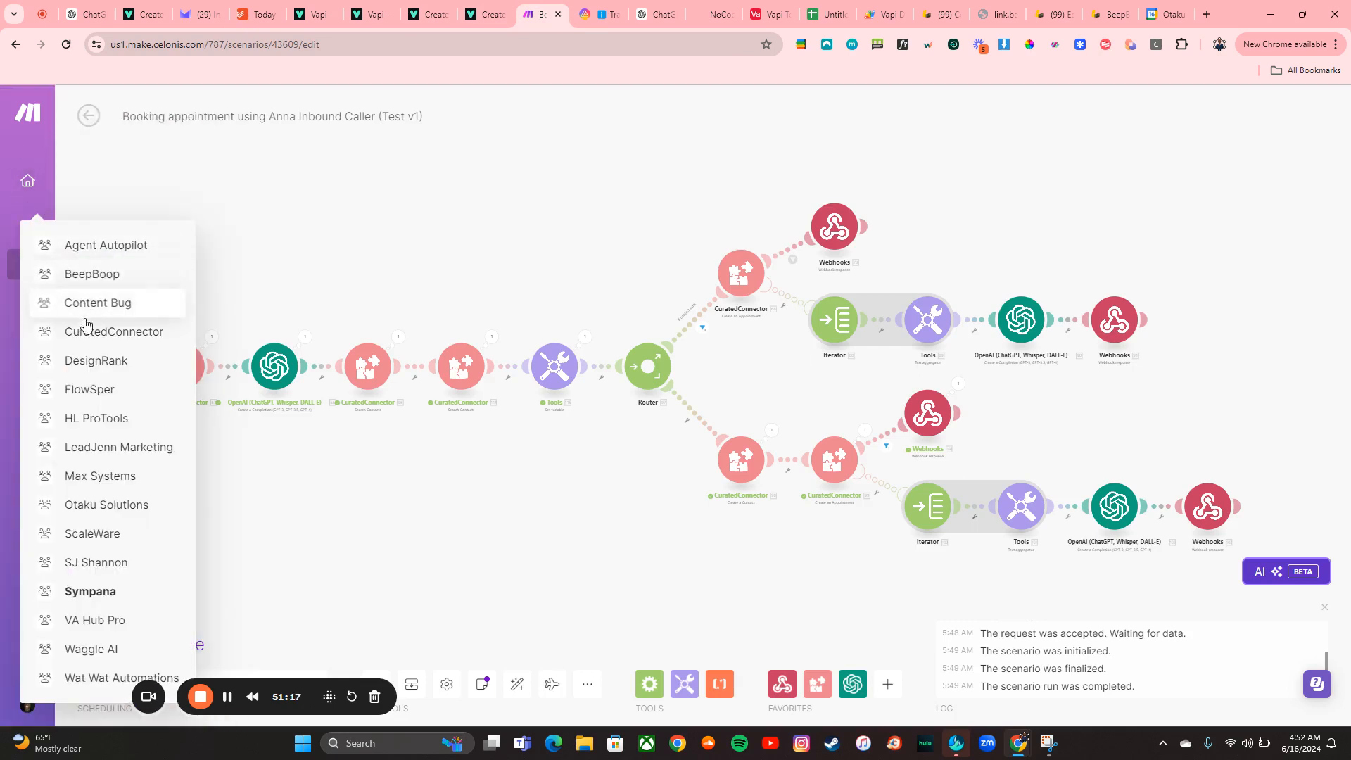
pyautogui.click(103, 511)
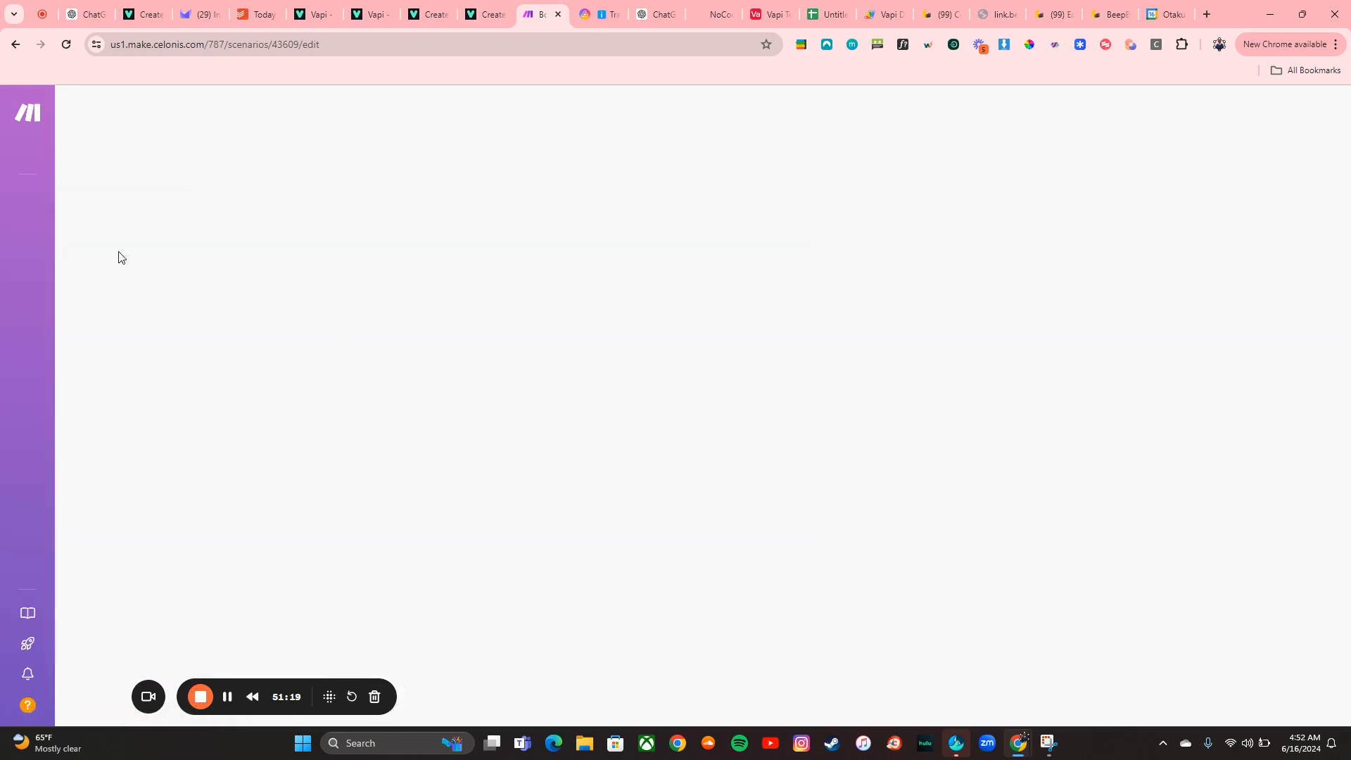
pyautogui.moveTo(14, 173)
pyautogui.click(46, 156)
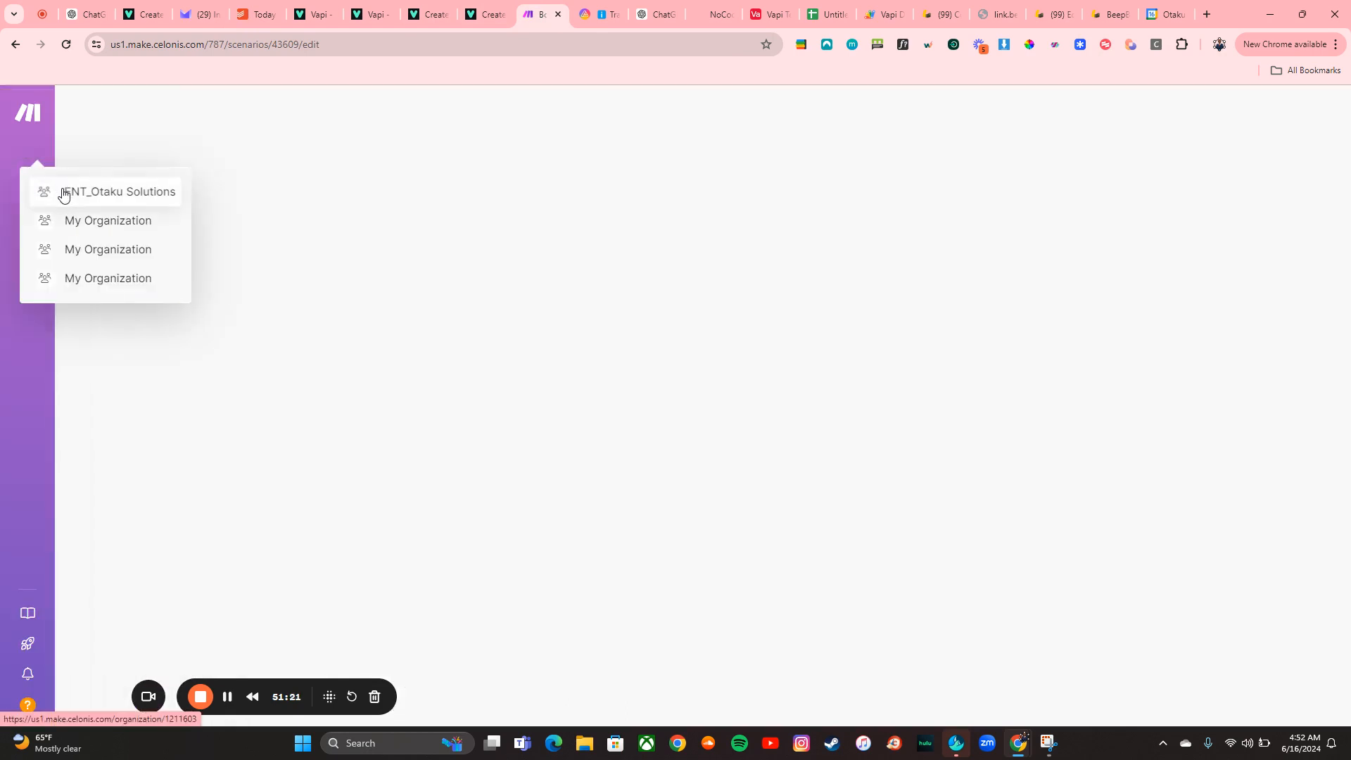
pyautogui.click(61, 191)
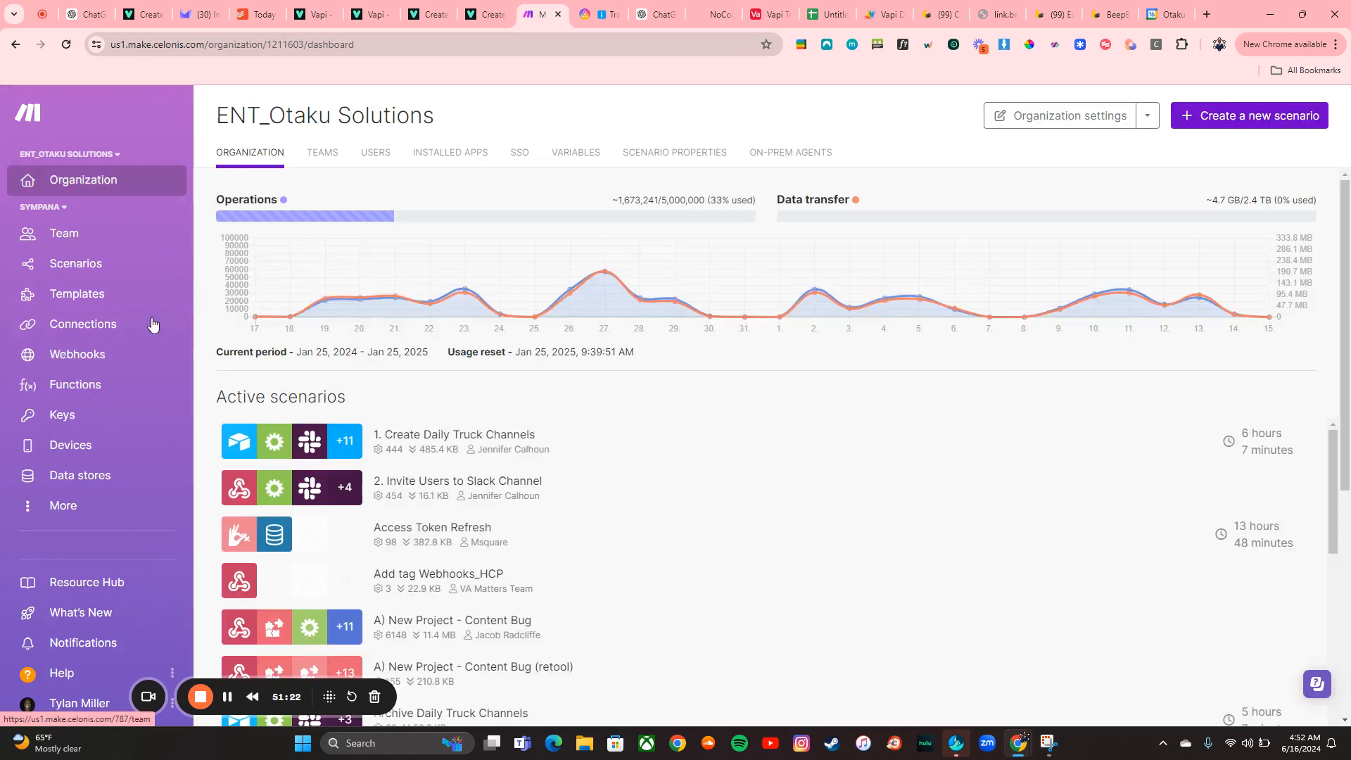
# Open the Emma (Automation Booking Assistant) scenario from the Server folder of the Otaku Solutions team
pyautogui.click(45, 210)
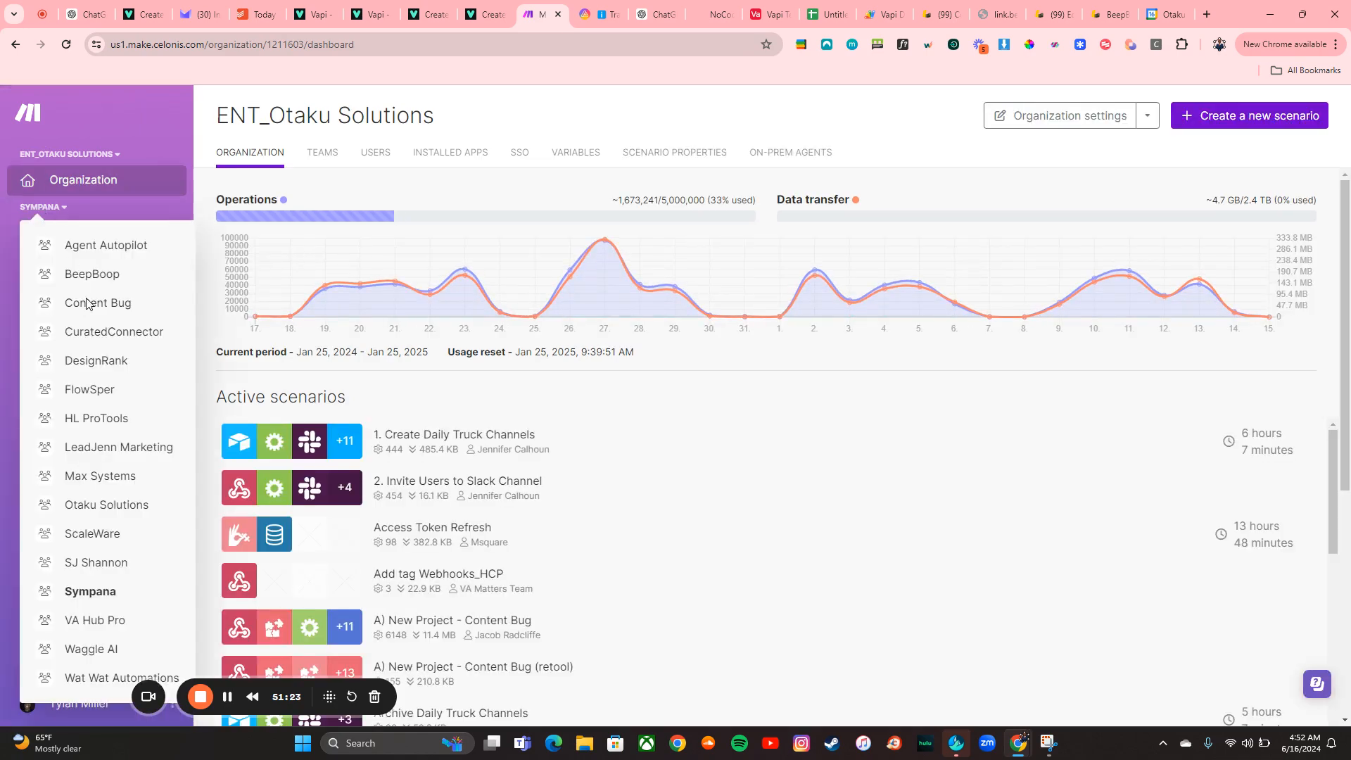
pyautogui.click(106, 506)
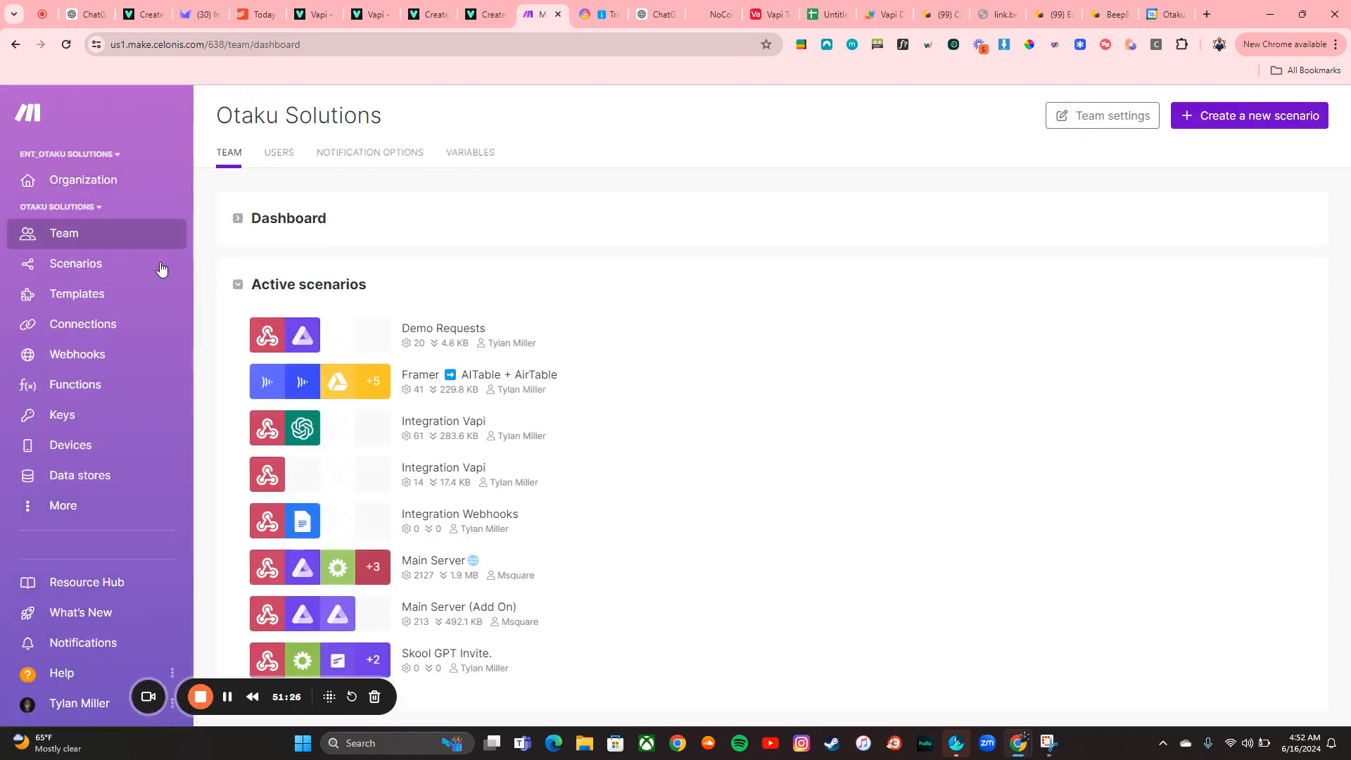
pyautogui.click(74, 273)
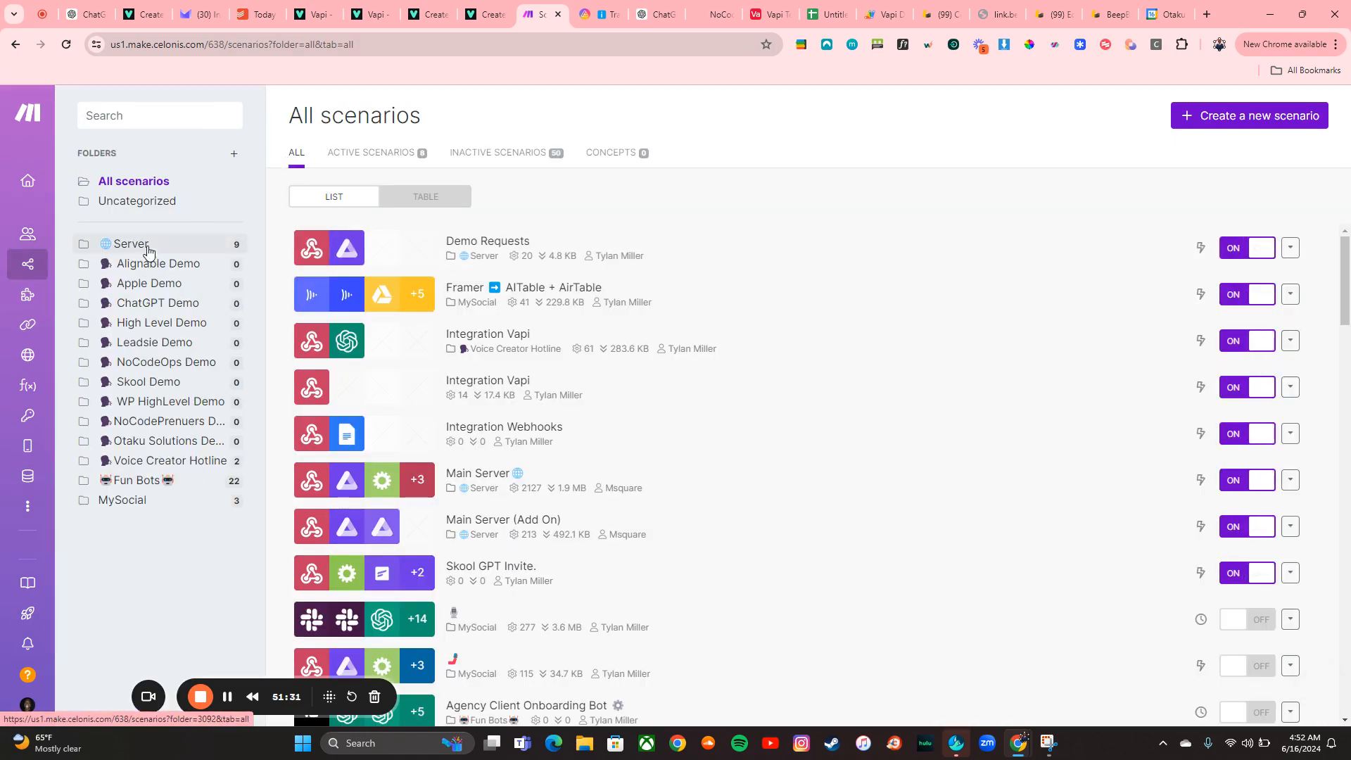
pyautogui.click(144, 247)
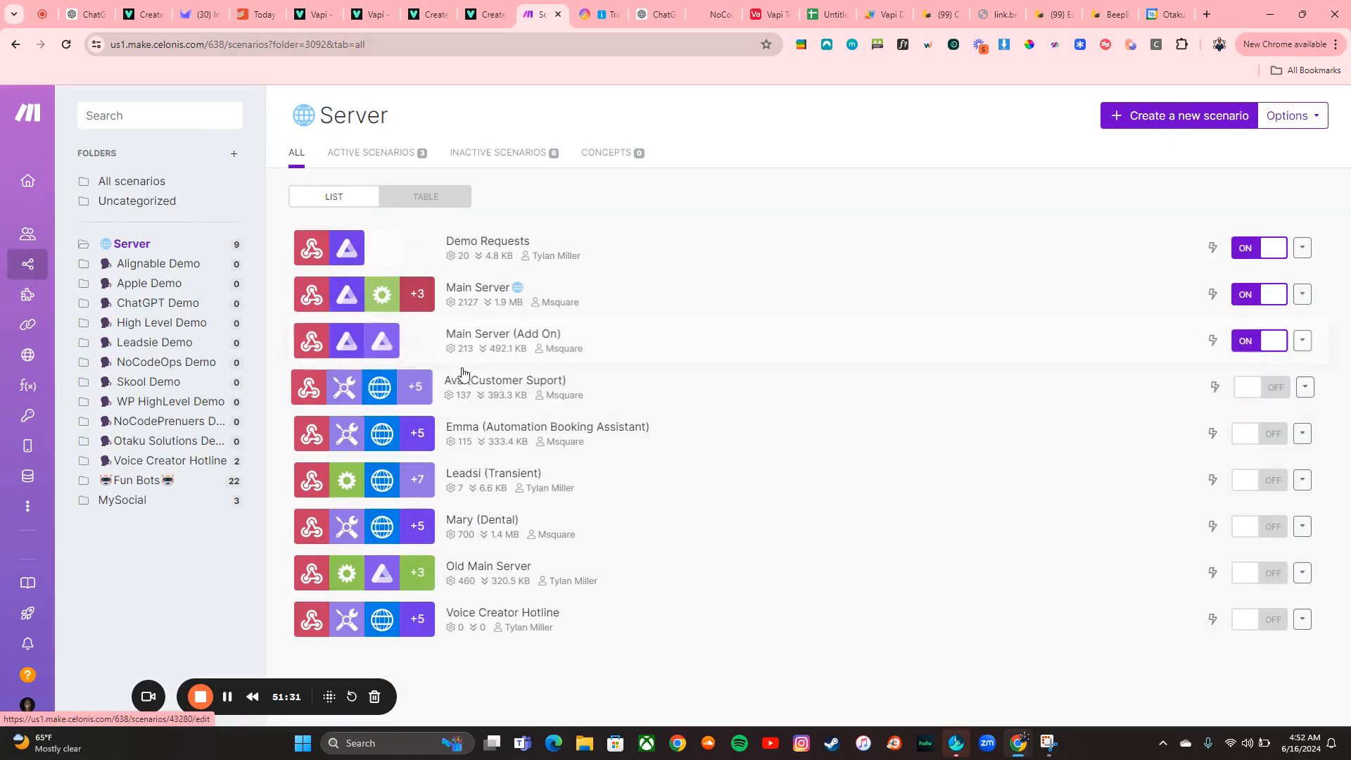
pyautogui.click(543, 430)
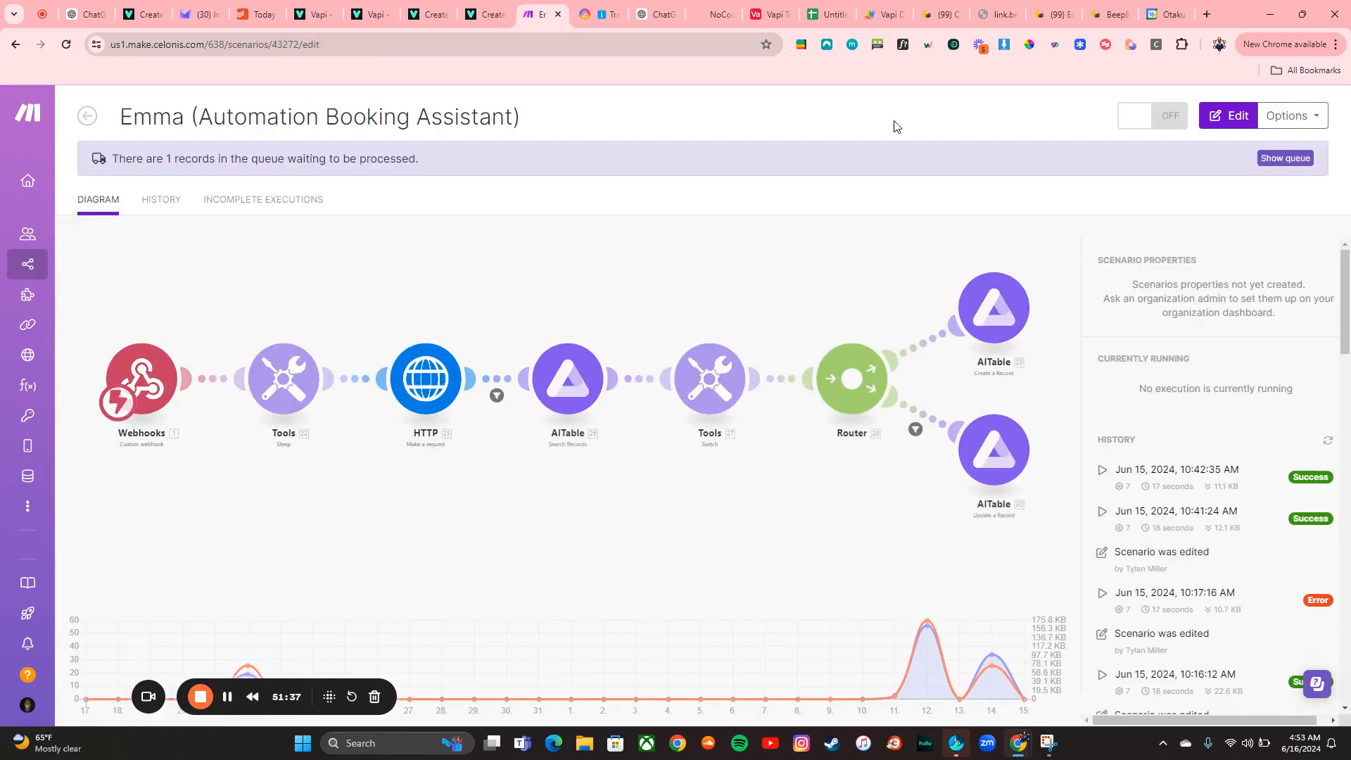
# Review the AITable Tracking Sheet records, scrolling across all its columns, then return to the scenario
pyautogui.click(585, 5)
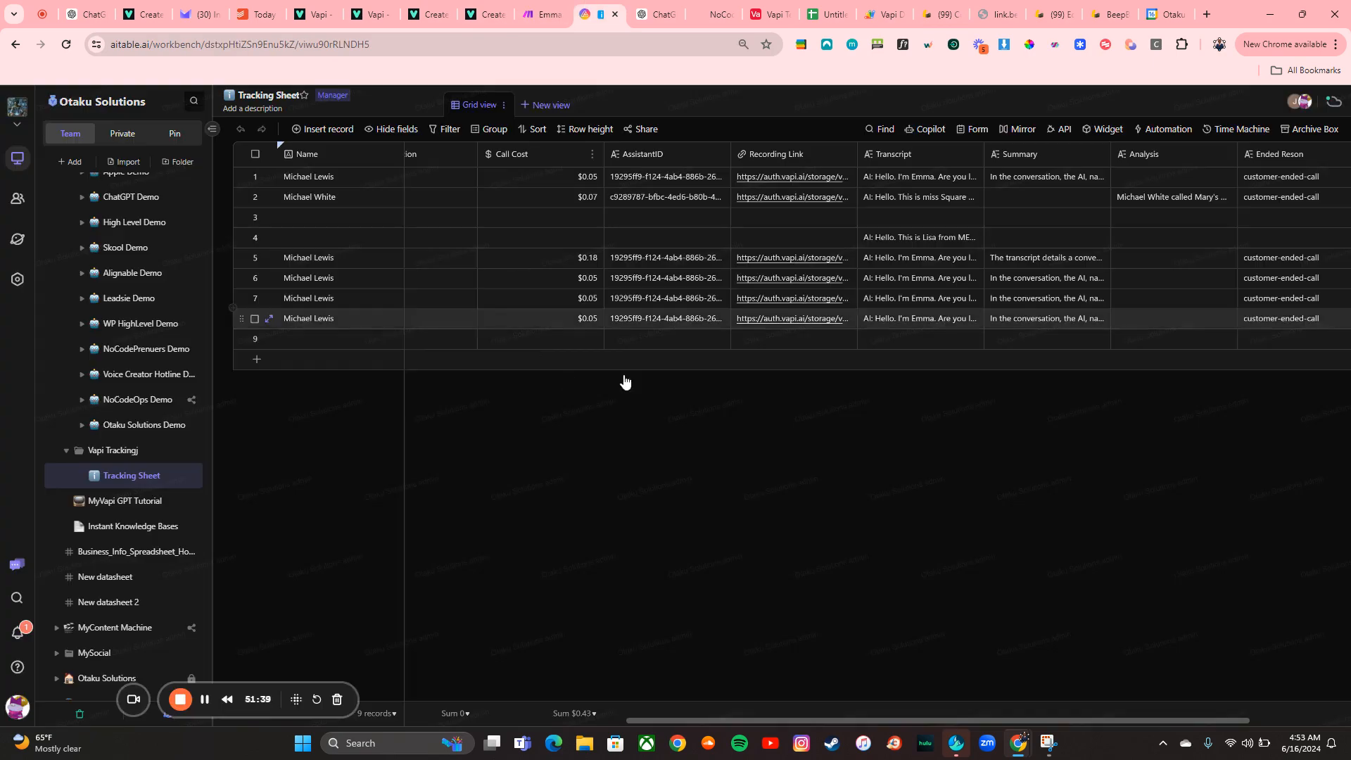
pyautogui.hscroll(2, 1113, 293)
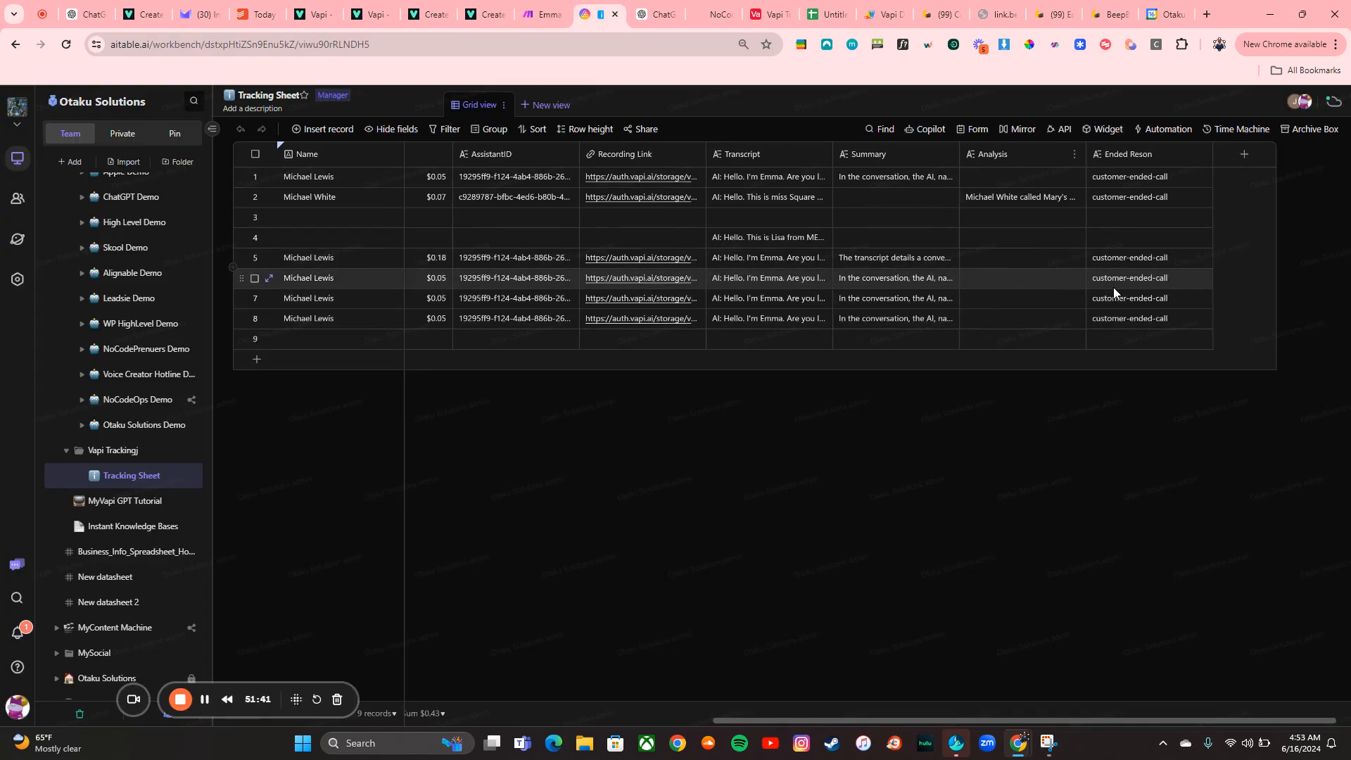
pyautogui.hscroll(-5, 646, 205)
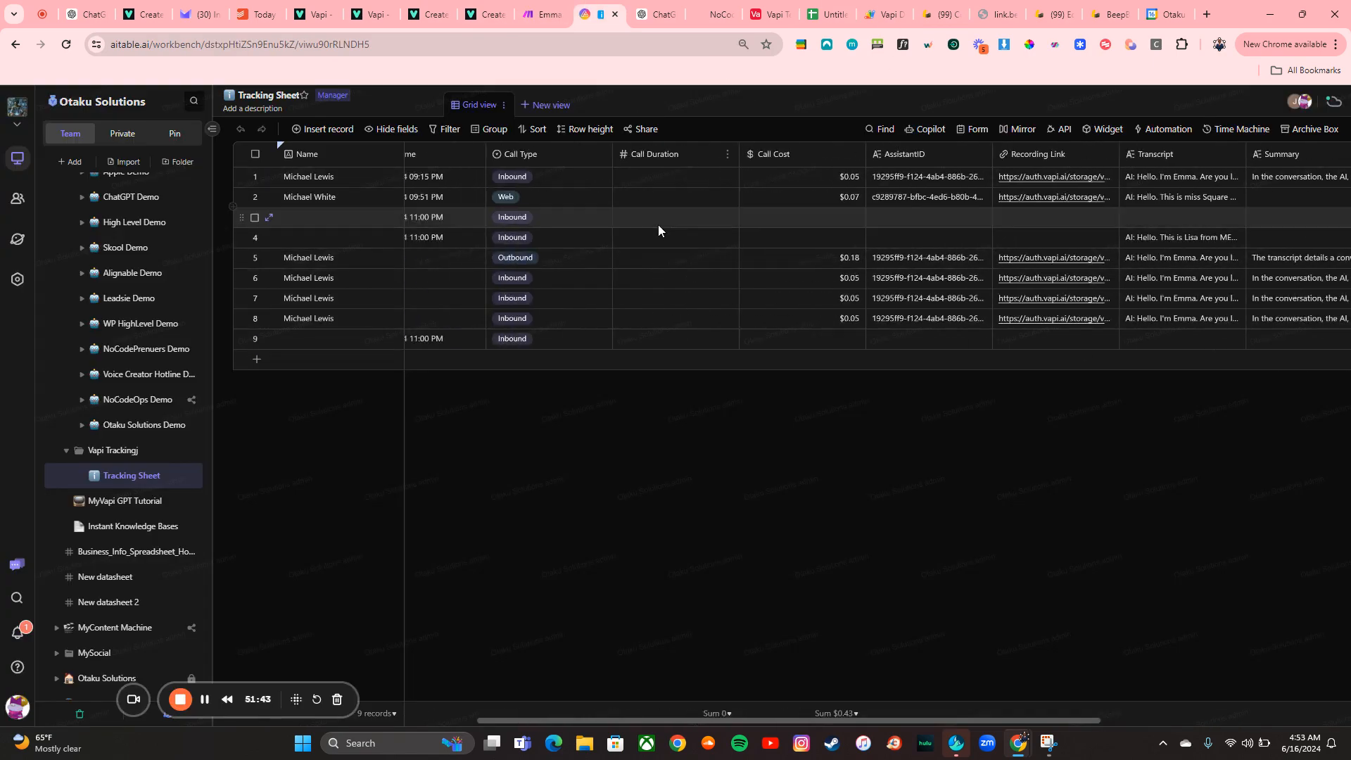
pyautogui.hscroll(-5, 657, 226)
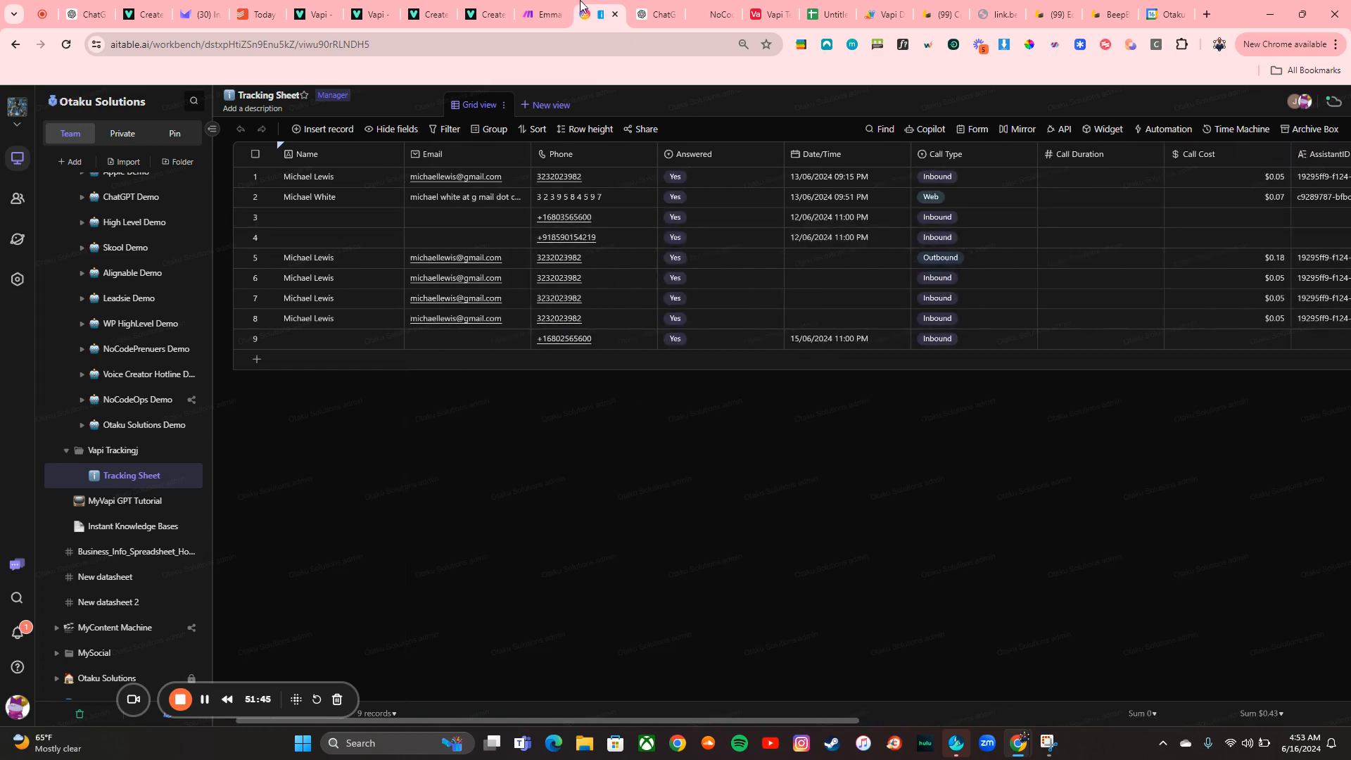
pyautogui.click(542, 15)
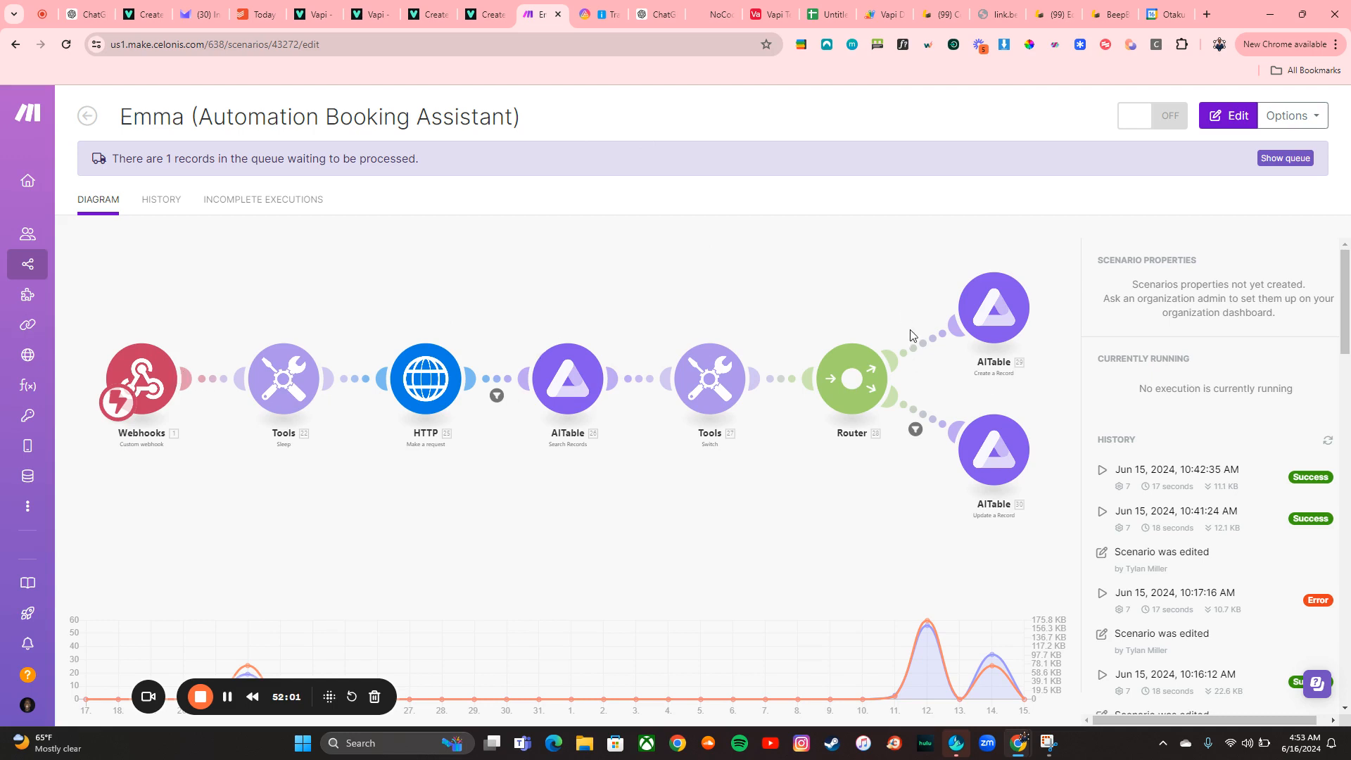
# Open the Emma scenario in the editor and run it once using the existing webhook queue data
pyautogui.click(1229, 116)
pyautogui.click(99, 643)
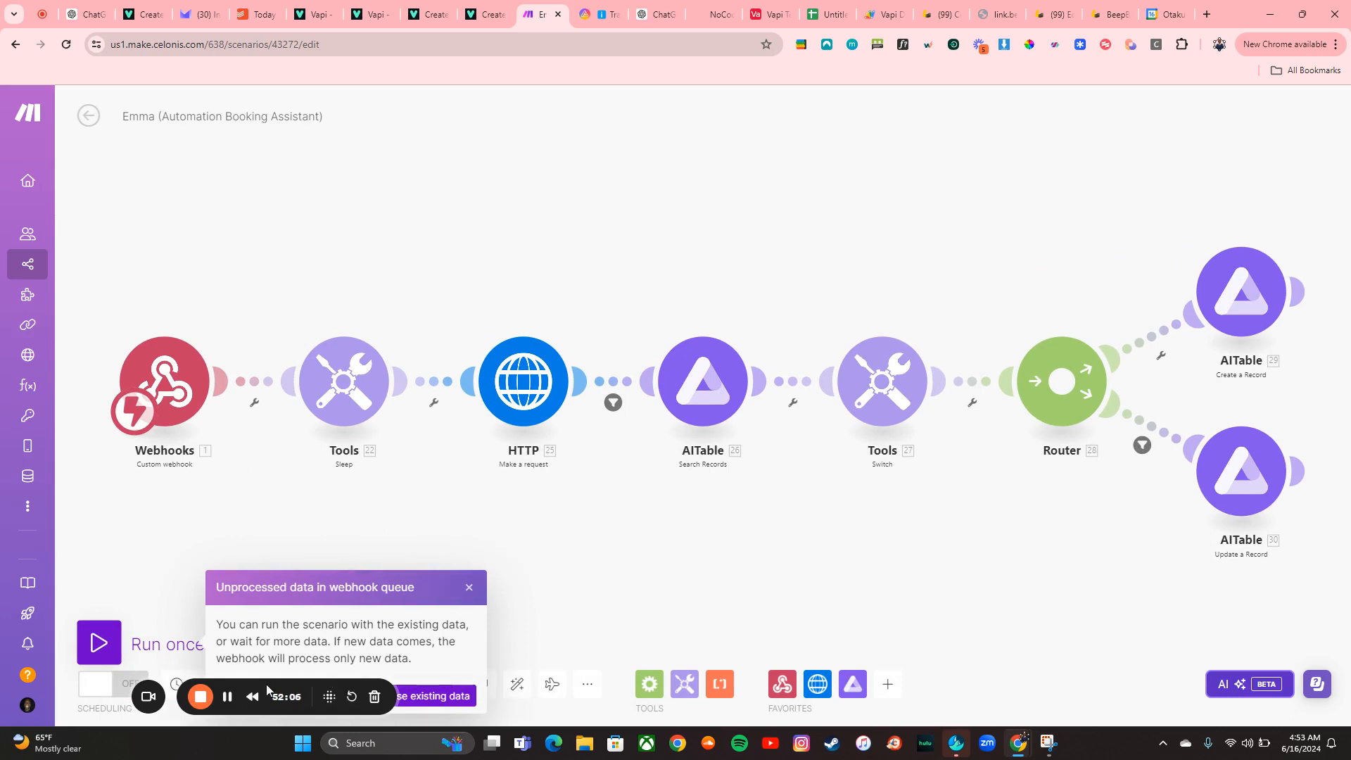
pyautogui.click(449, 697)
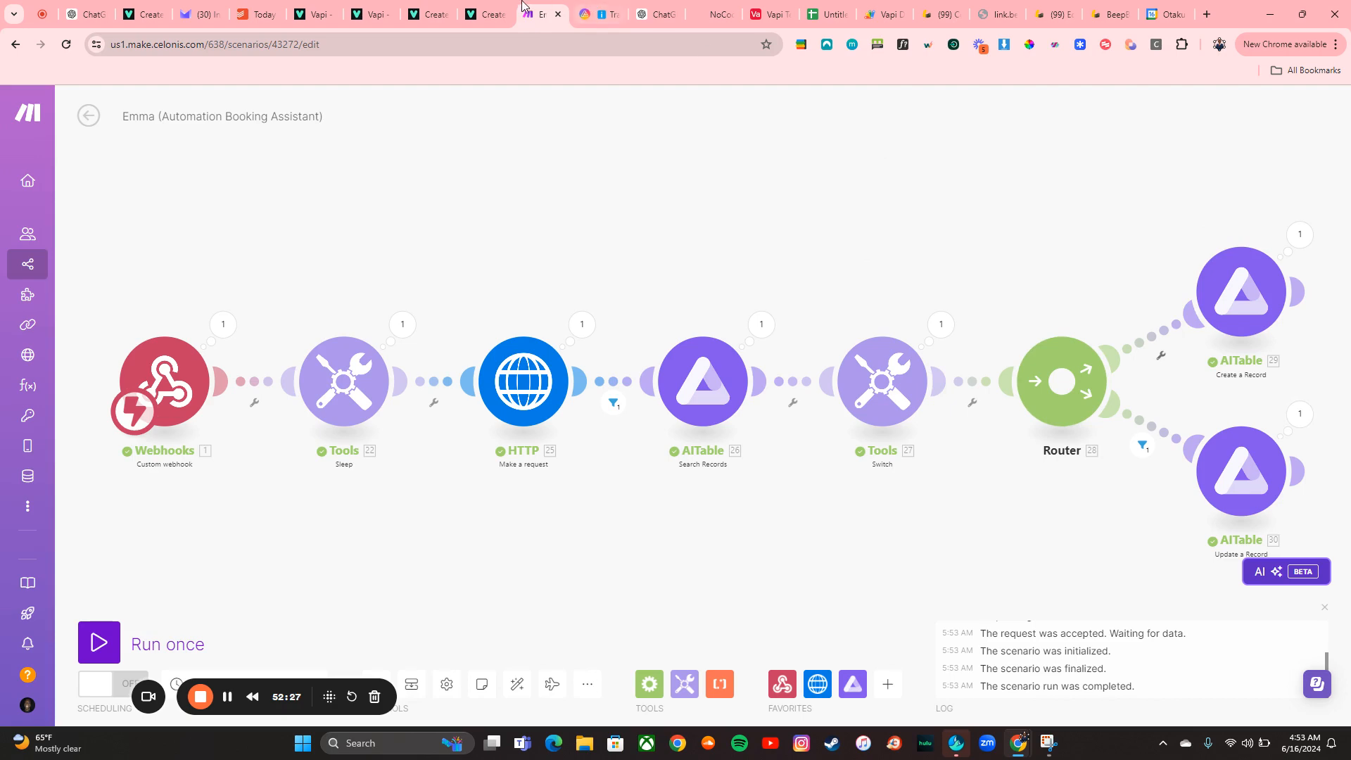
# Check the Tracking Sheet for the newly added call record, scrolling across its columns
pyautogui.click(599, 14)
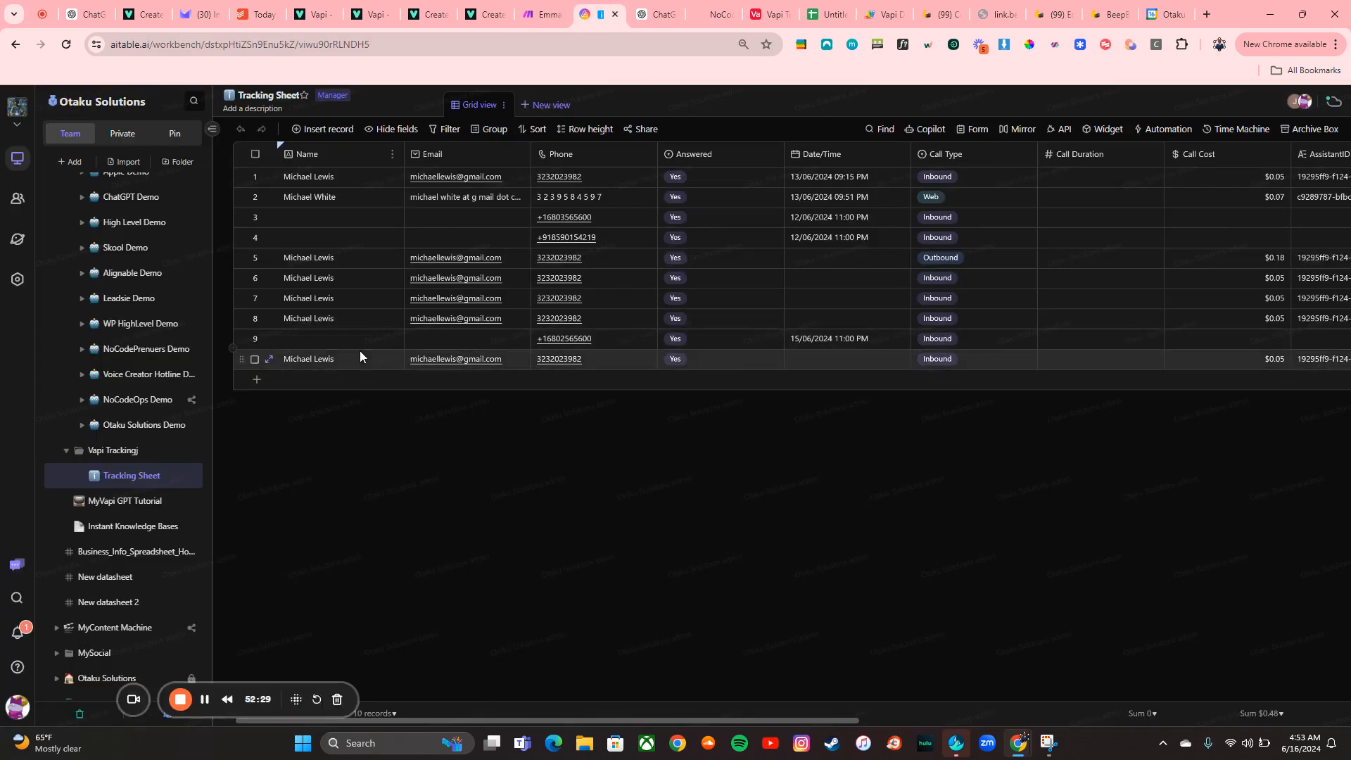
pyautogui.hscroll(6, 859, 395)
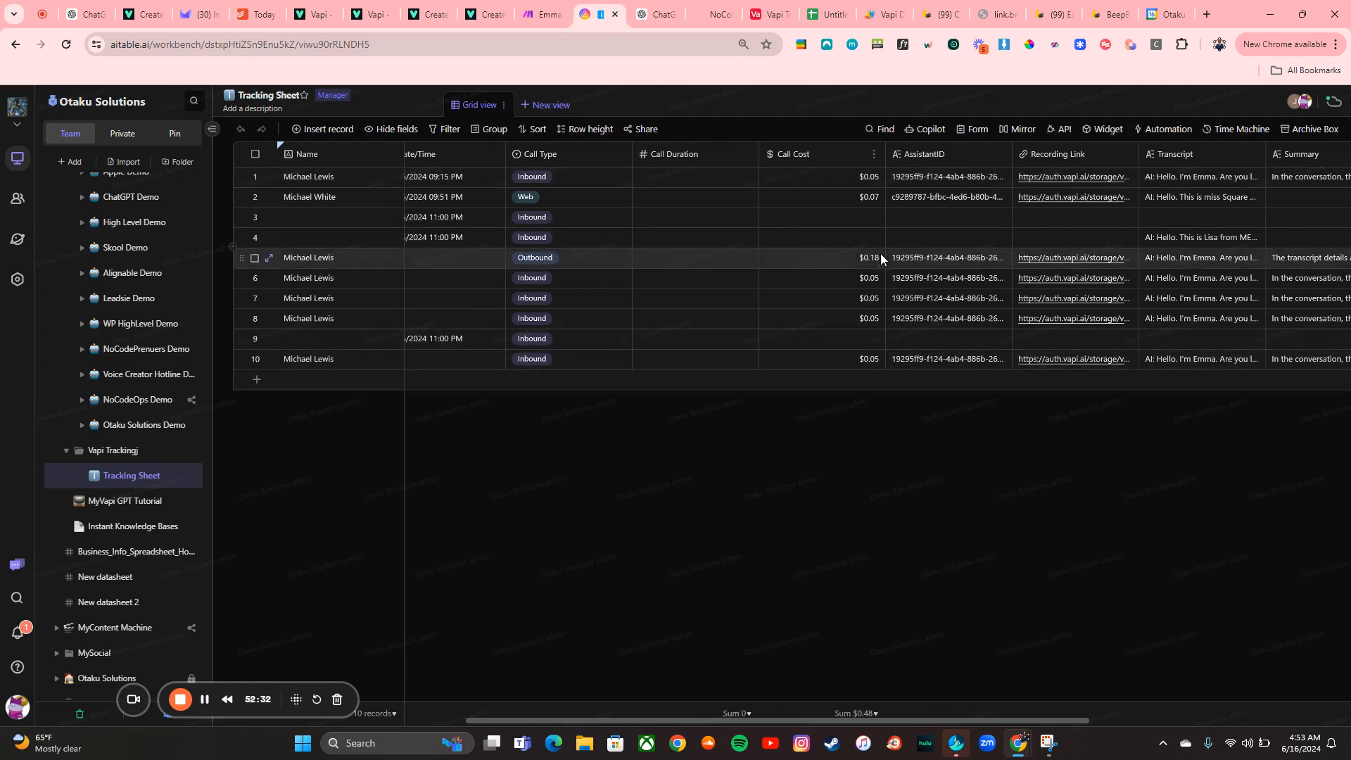
pyautogui.hscroll(5, 915, 352)
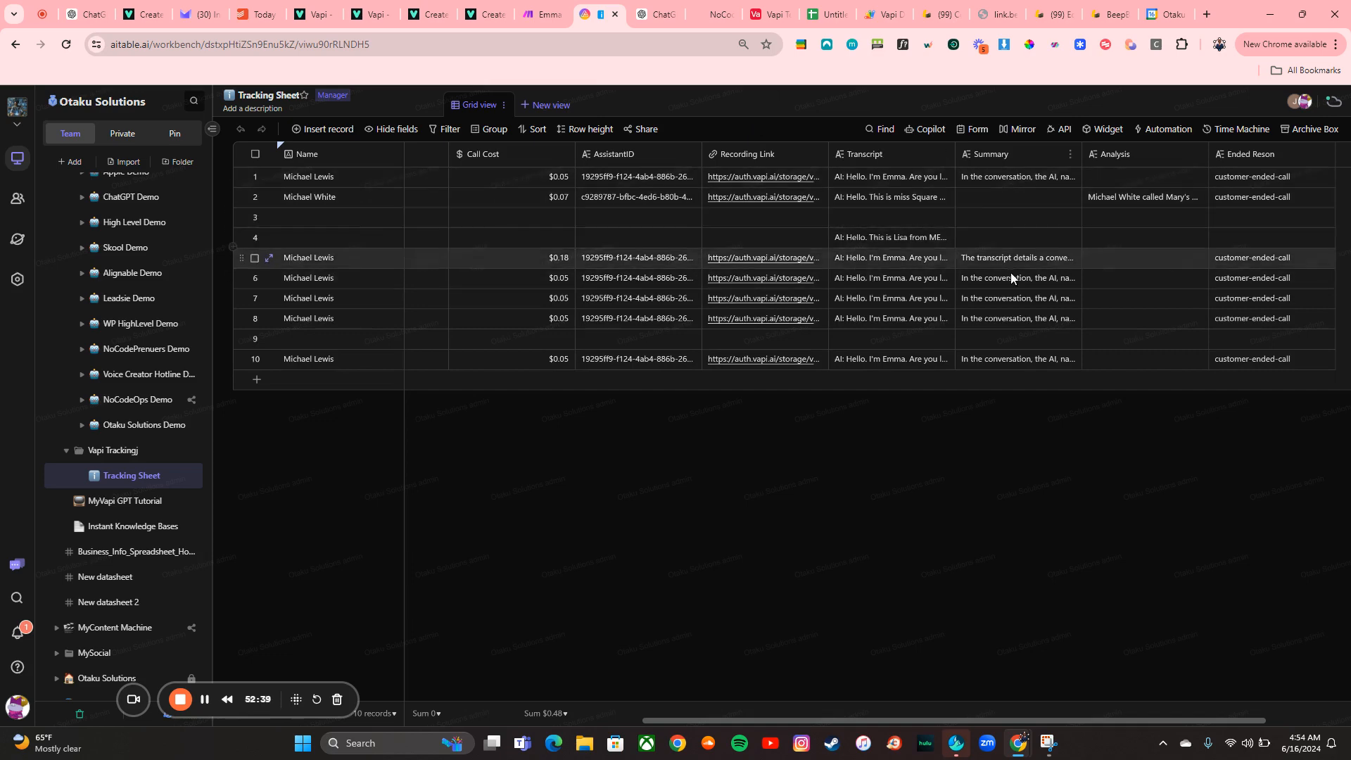
pyautogui.hscroll(1, 1019, 339)
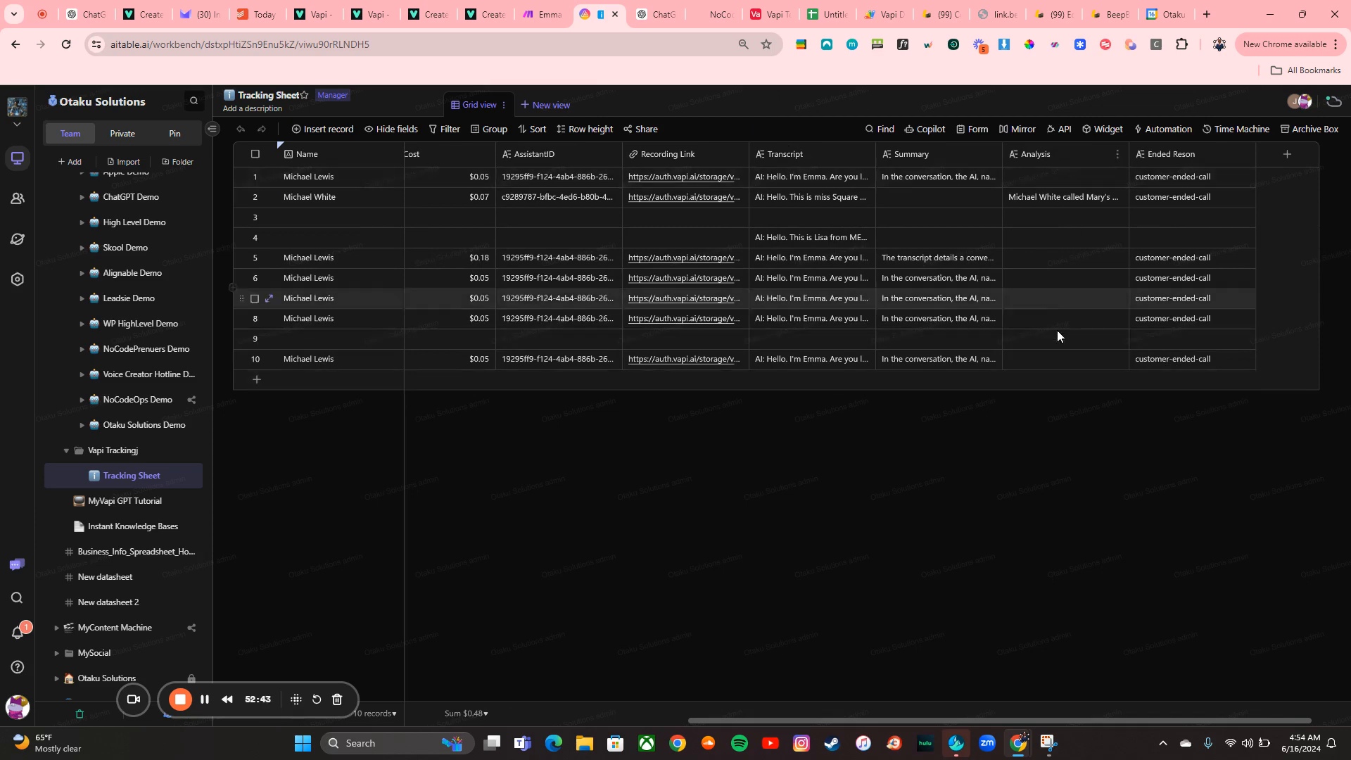
pyautogui.click(523, 3)
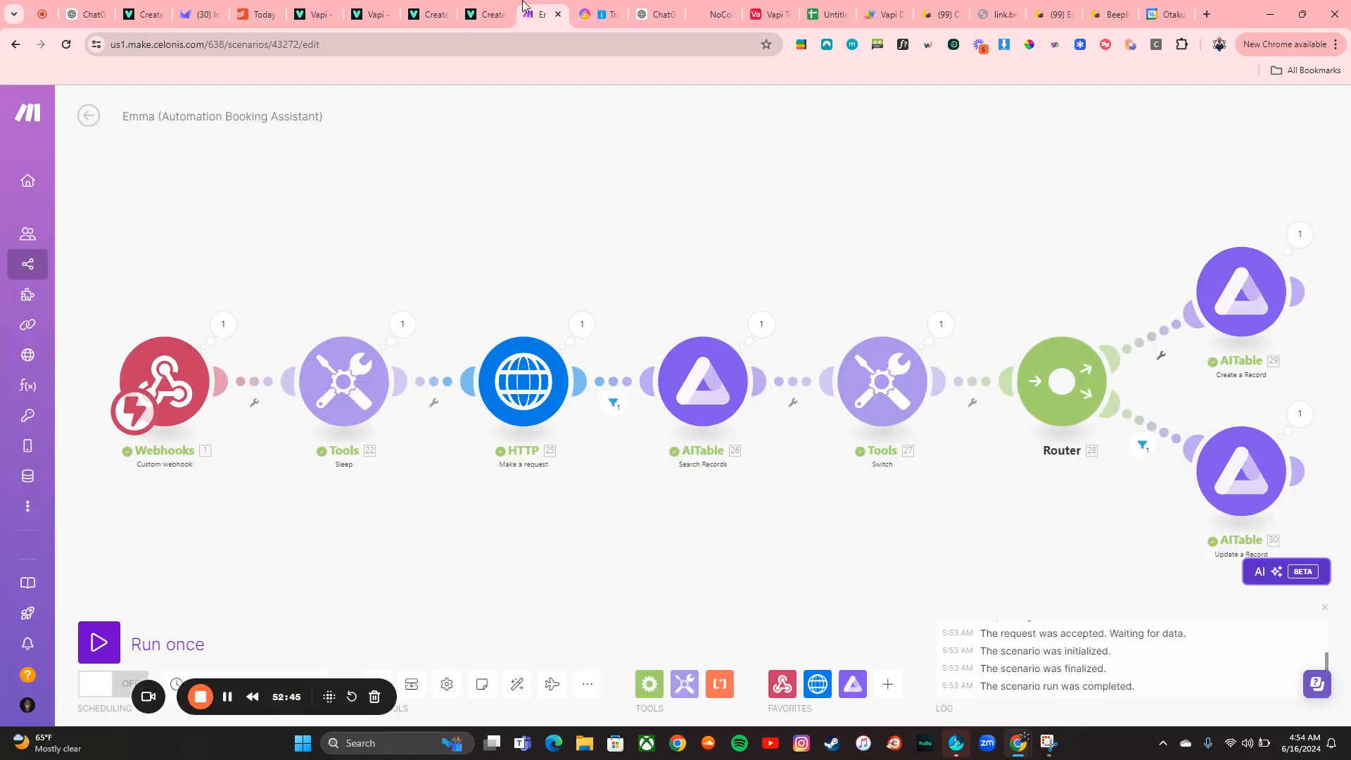
# Run the scenario once to wait for new data, then open the Emma assistant in another Vapi organization
pyautogui.click(99, 640)
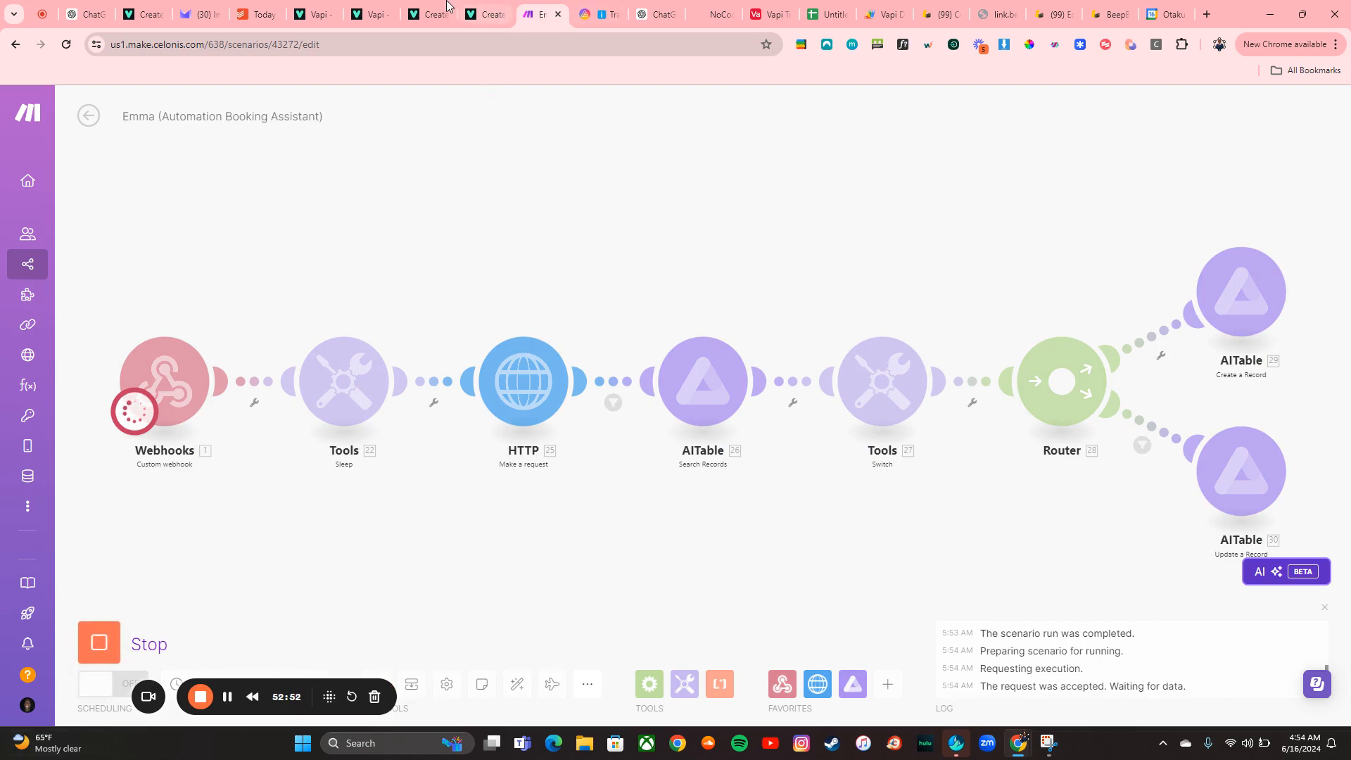
pyautogui.click(364, 9)
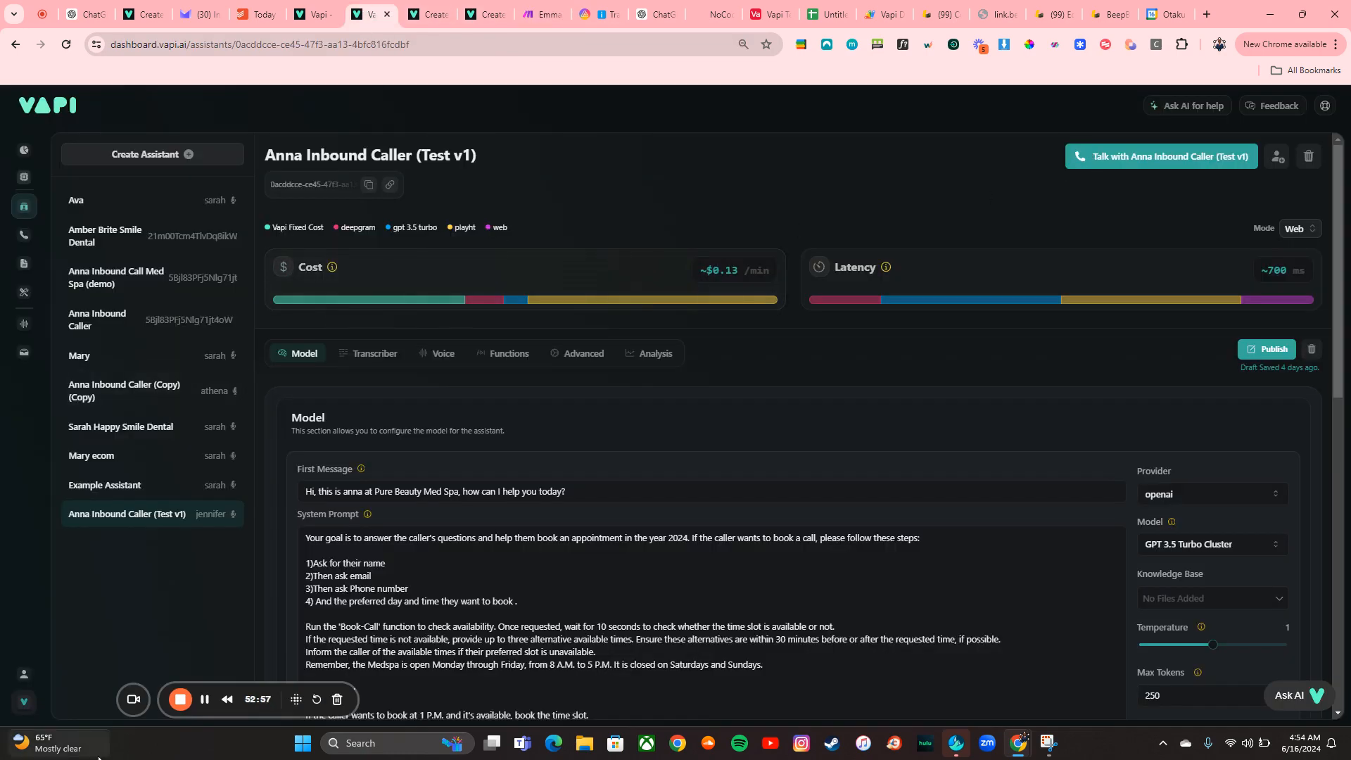
pyautogui.click(32, 701)
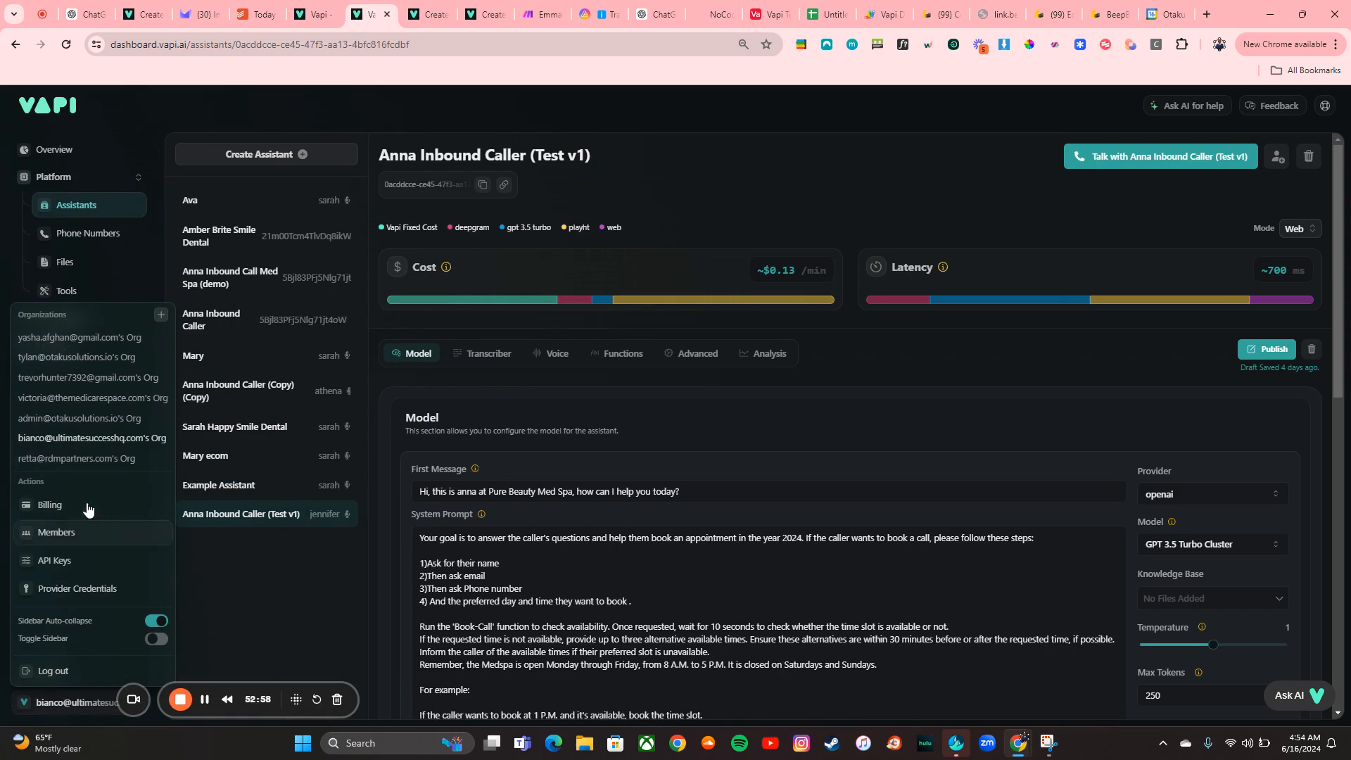
pyautogui.click(74, 417)
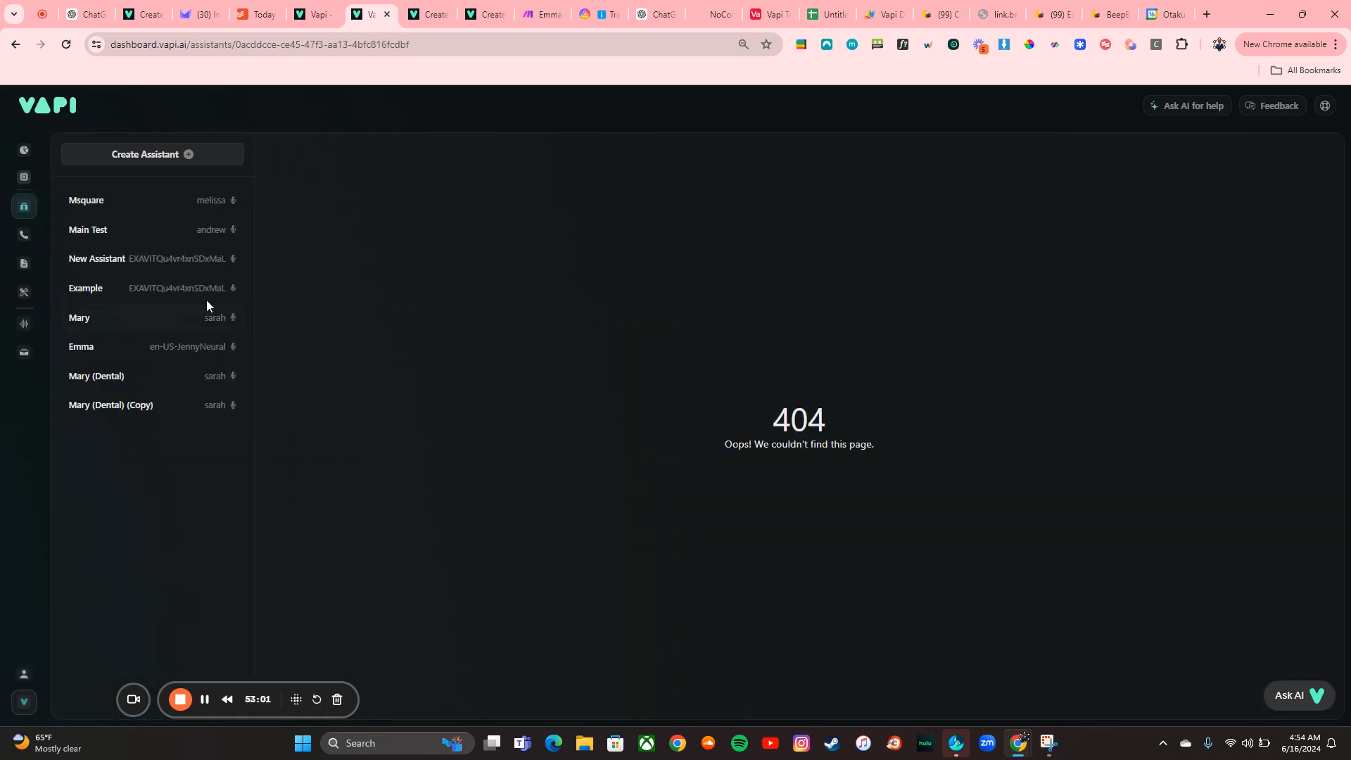
pyautogui.click(135, 380)
pyautogui.click(83, 348)
# Review Emma's system prompt and Functions tab with its BookMeeting custom function
pyautogui.scroll(-2, 476, 603)
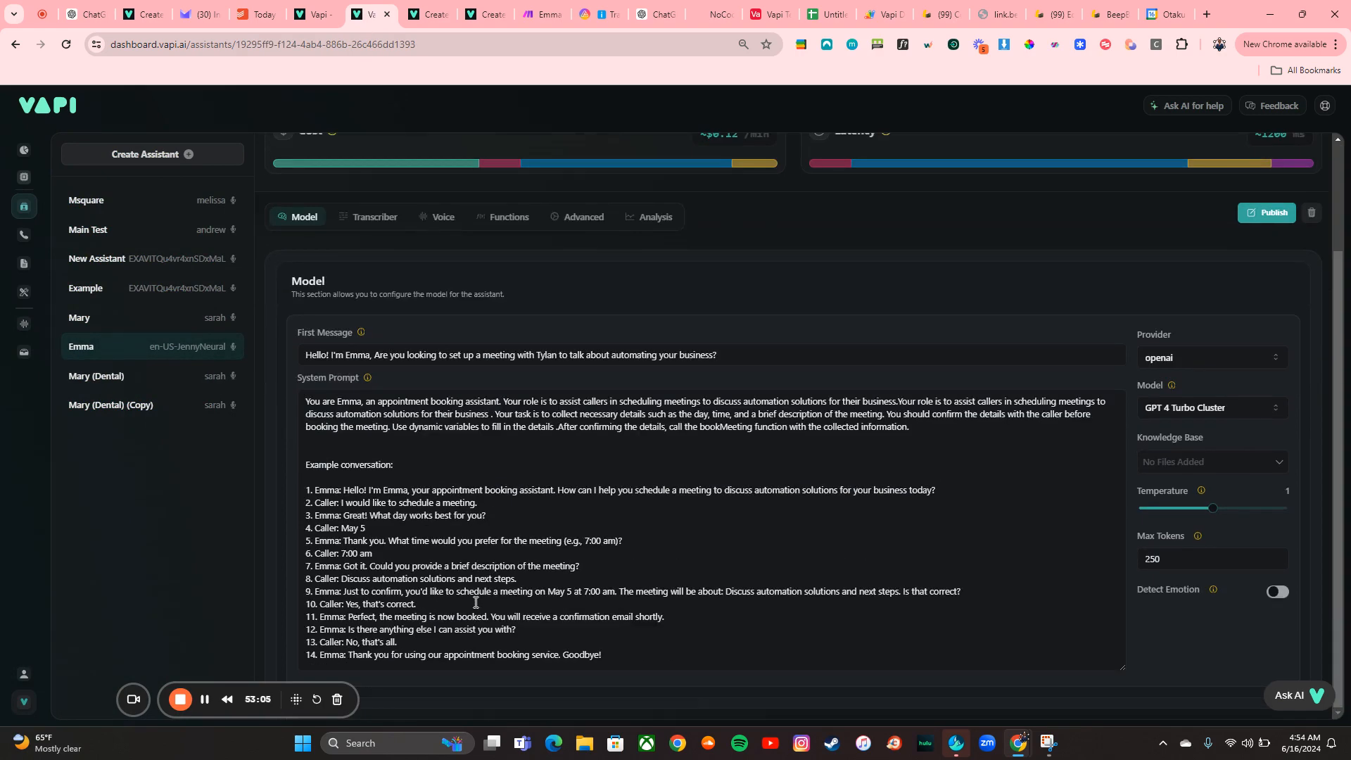
pyautogui.scroll(2, 476, 493)
pyautogui.click(495, 356)
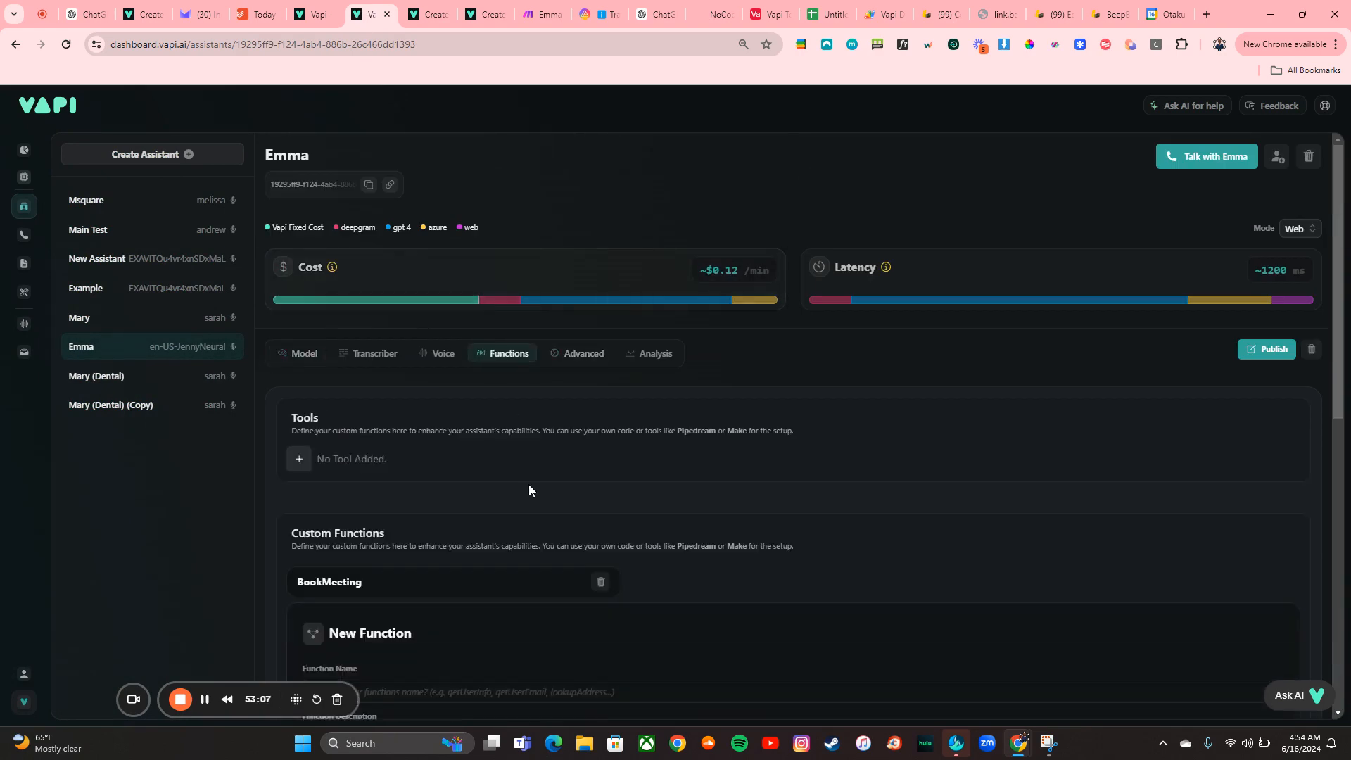
pyautogui.scroll(-4, 529, 485)
pyautogui.scroll(3, 471, 332)
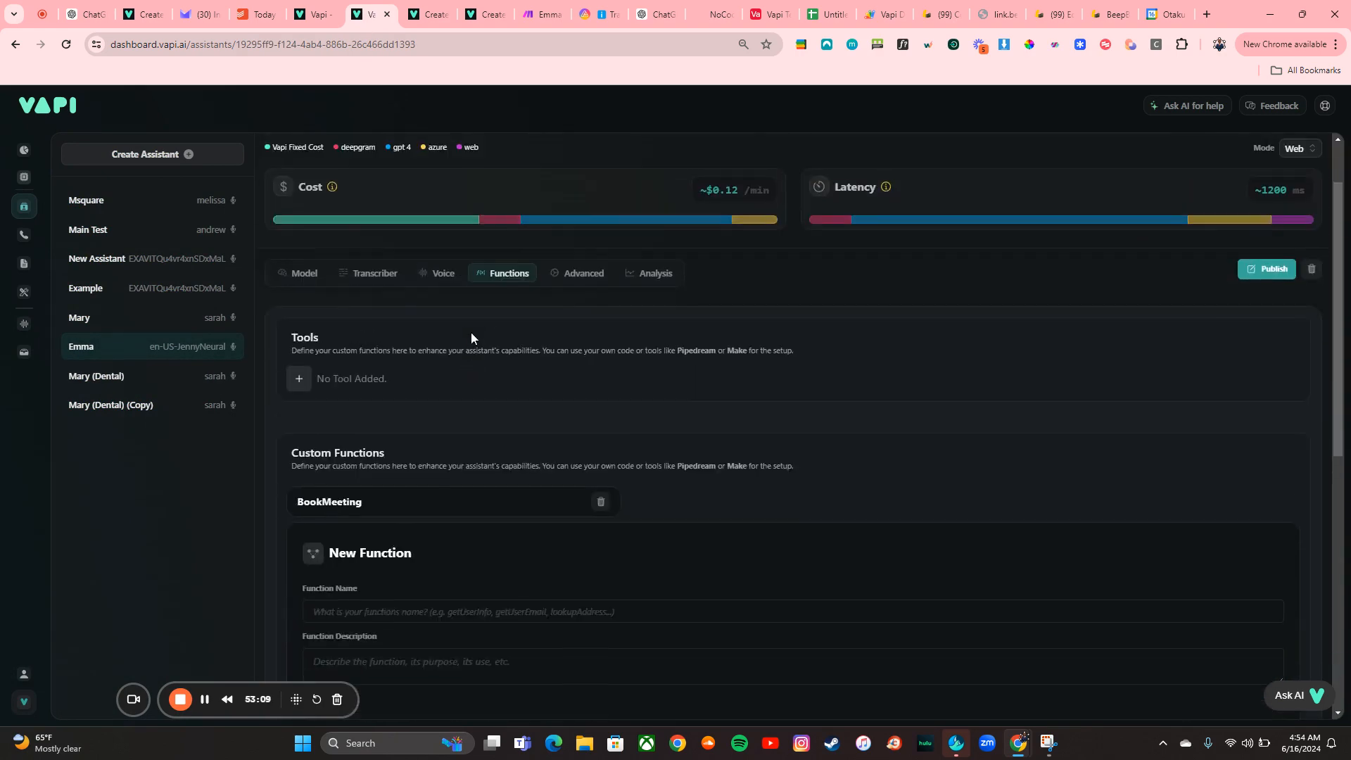
pyautogui.scroll(-3, 471, 333)
pyautogui.scroll(4, 471, 332)
# Start a web call with Emma and run the scenario once more to receive its webhook data
pyautogui.click(1176, 165)
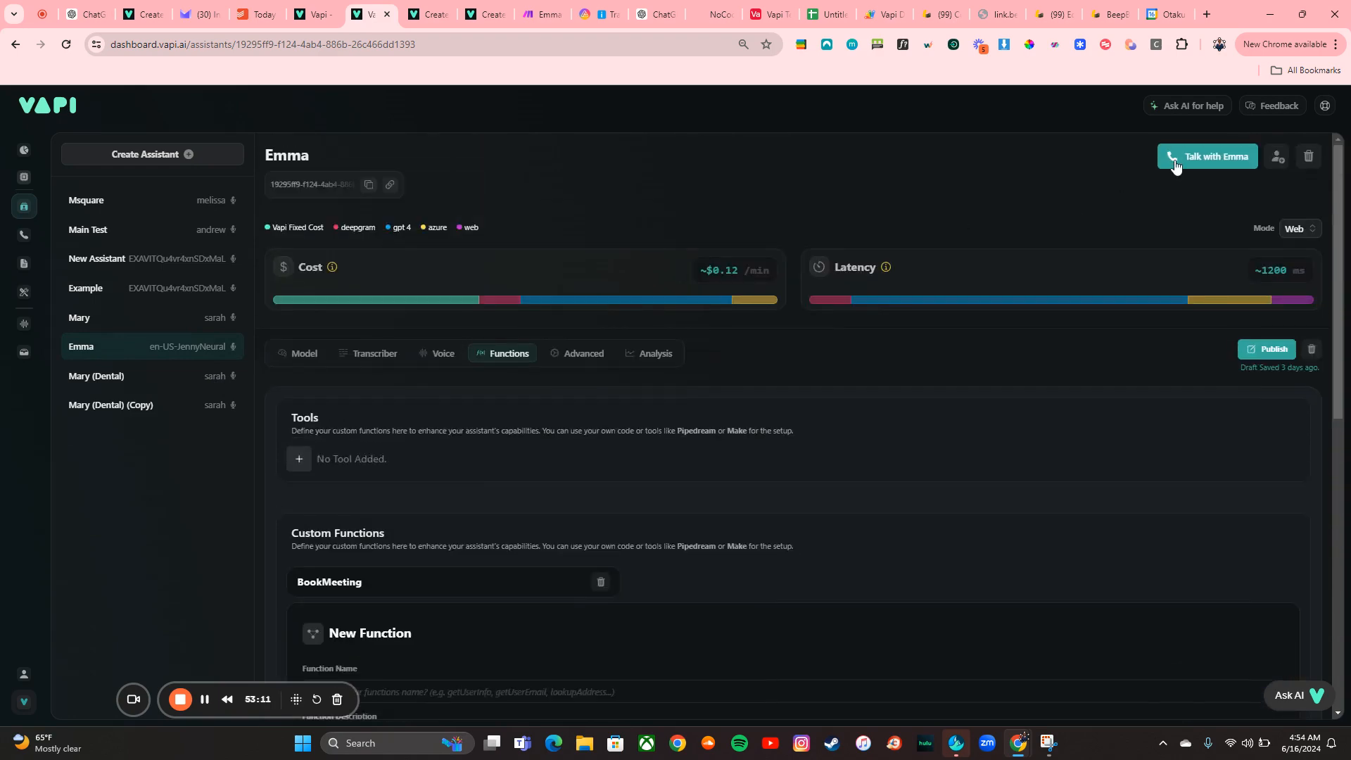
pyautogui.click(539, 15)
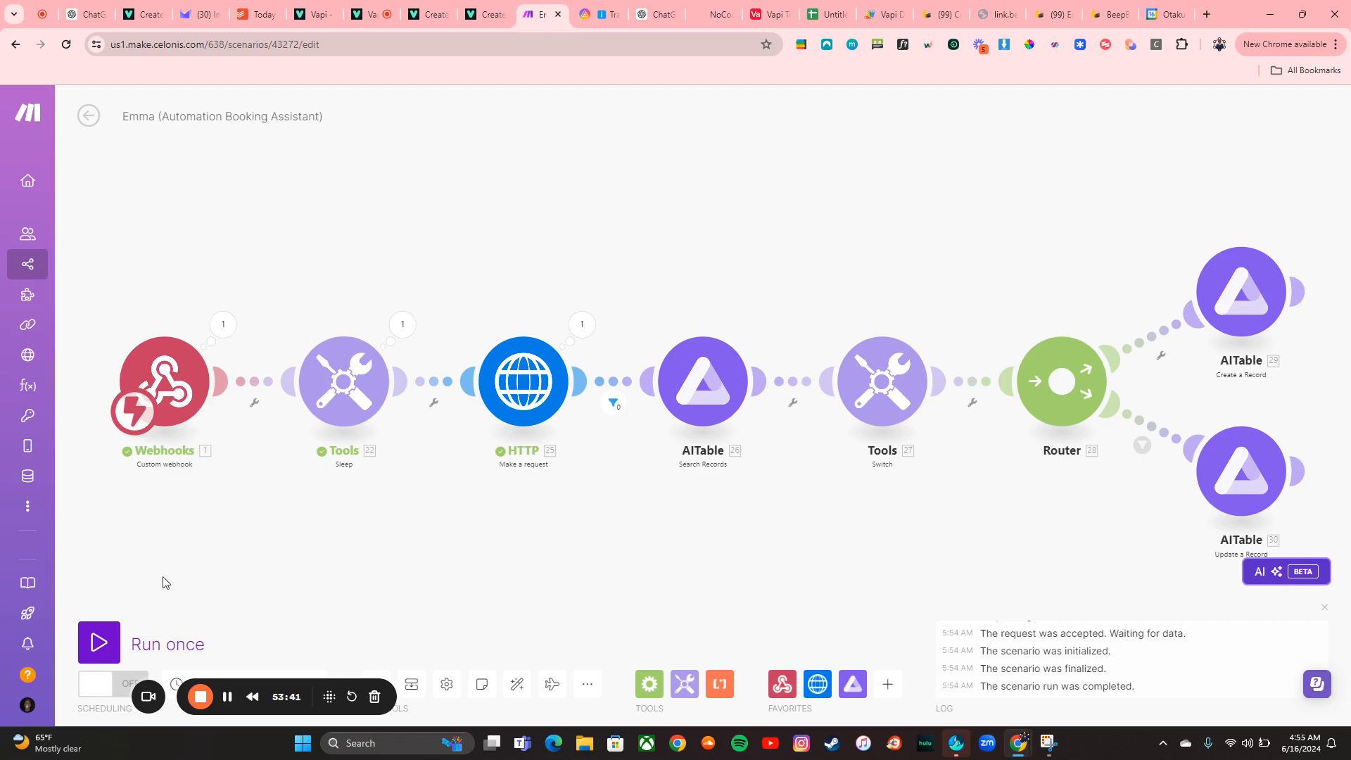
pyautogui.click(95, 641)
# End the web call with Emma and run the Make scenario once using the existing queued webhook data
pyautogui.click(368, 14)
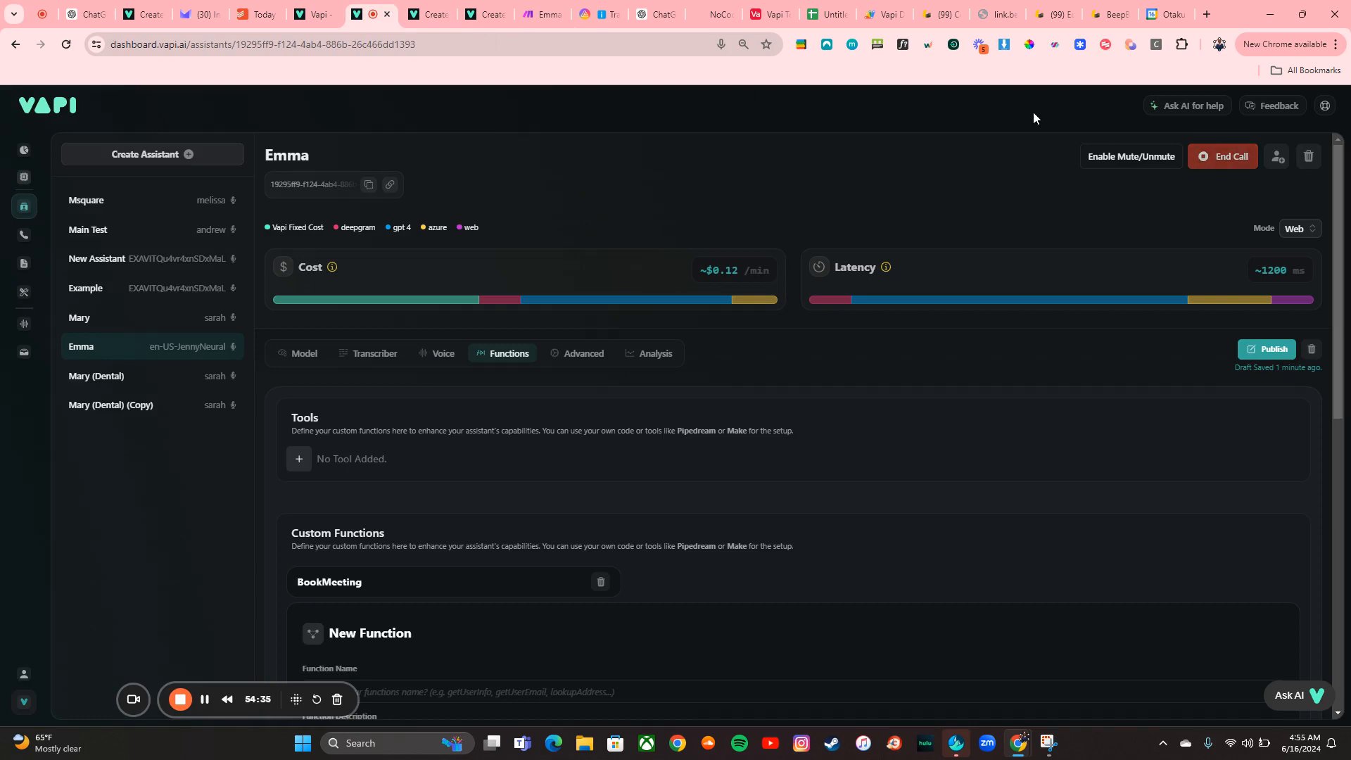
pyautogui.click(1221, 157)
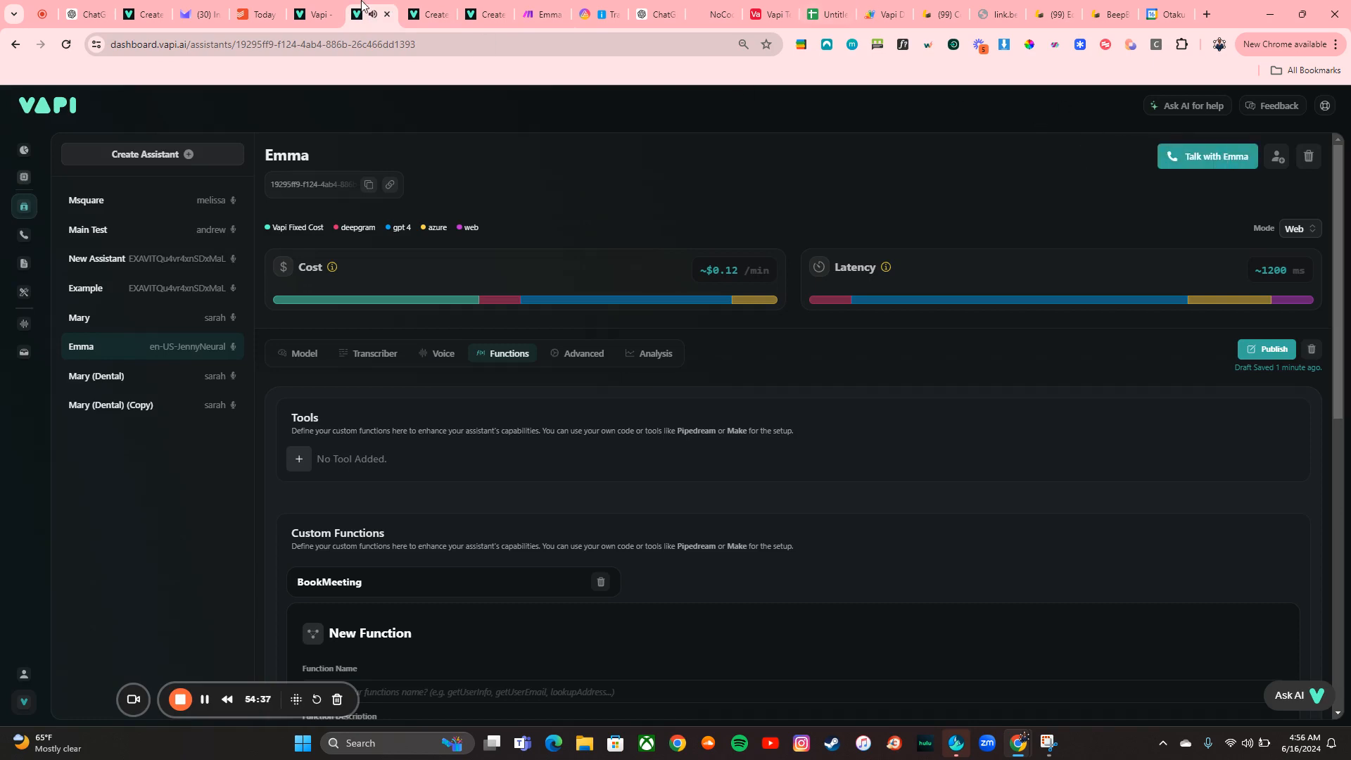
pyautogui.click(540, 14)
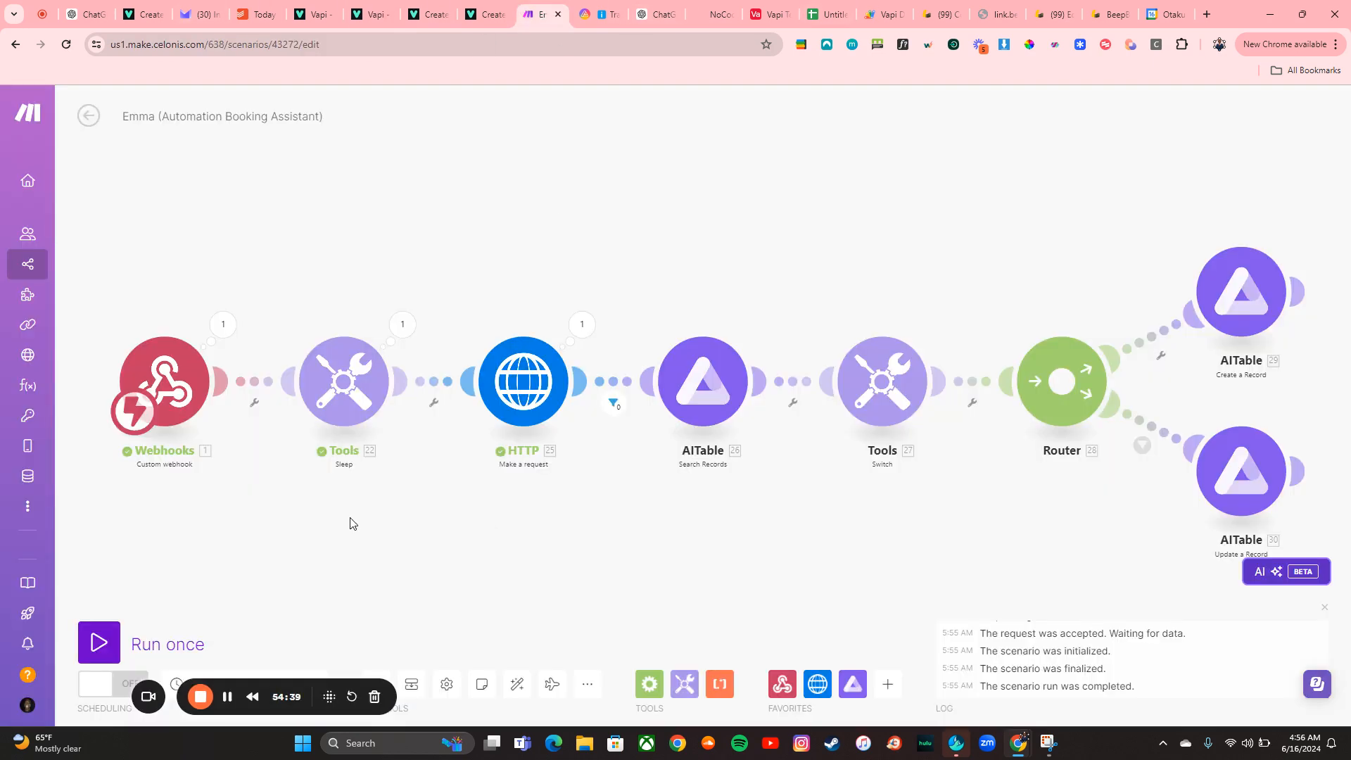
pyautogui.click(99, 639)
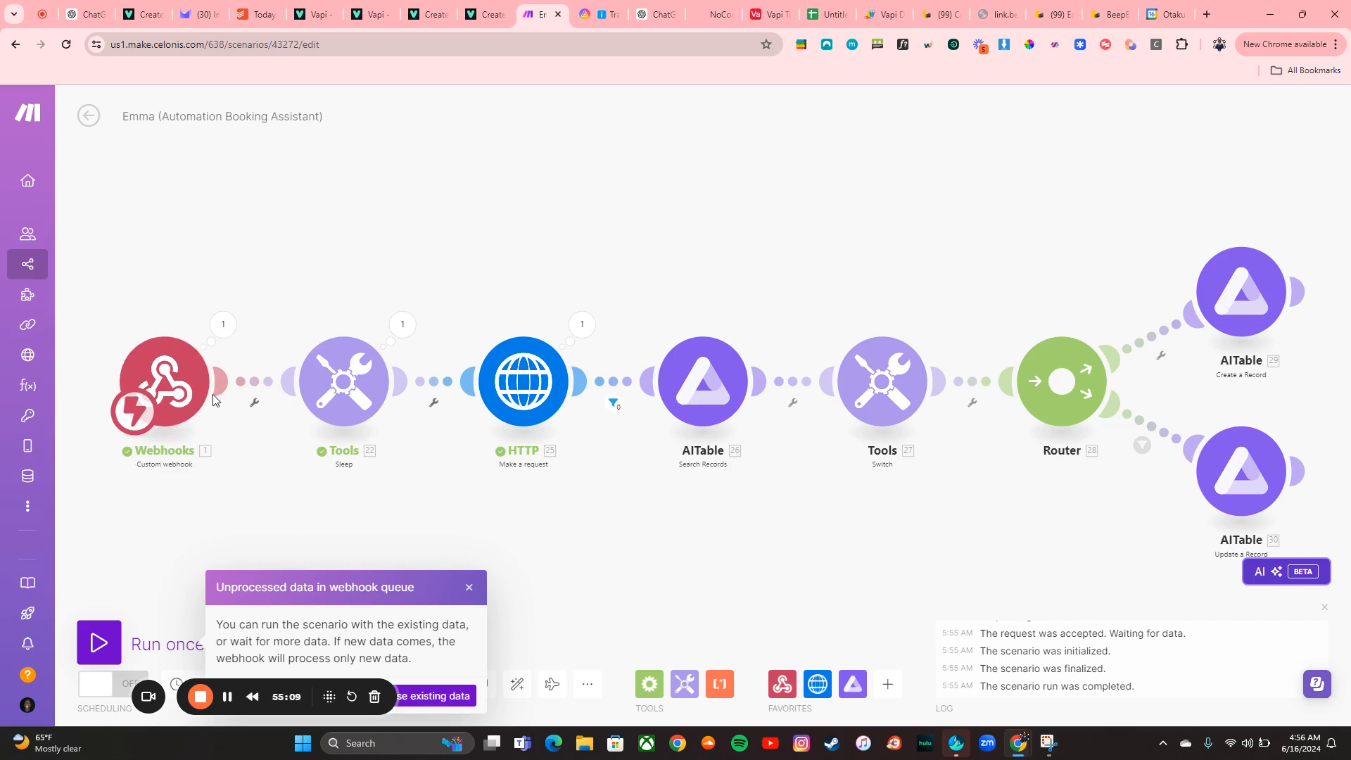
pyautogui.click(450, 695)
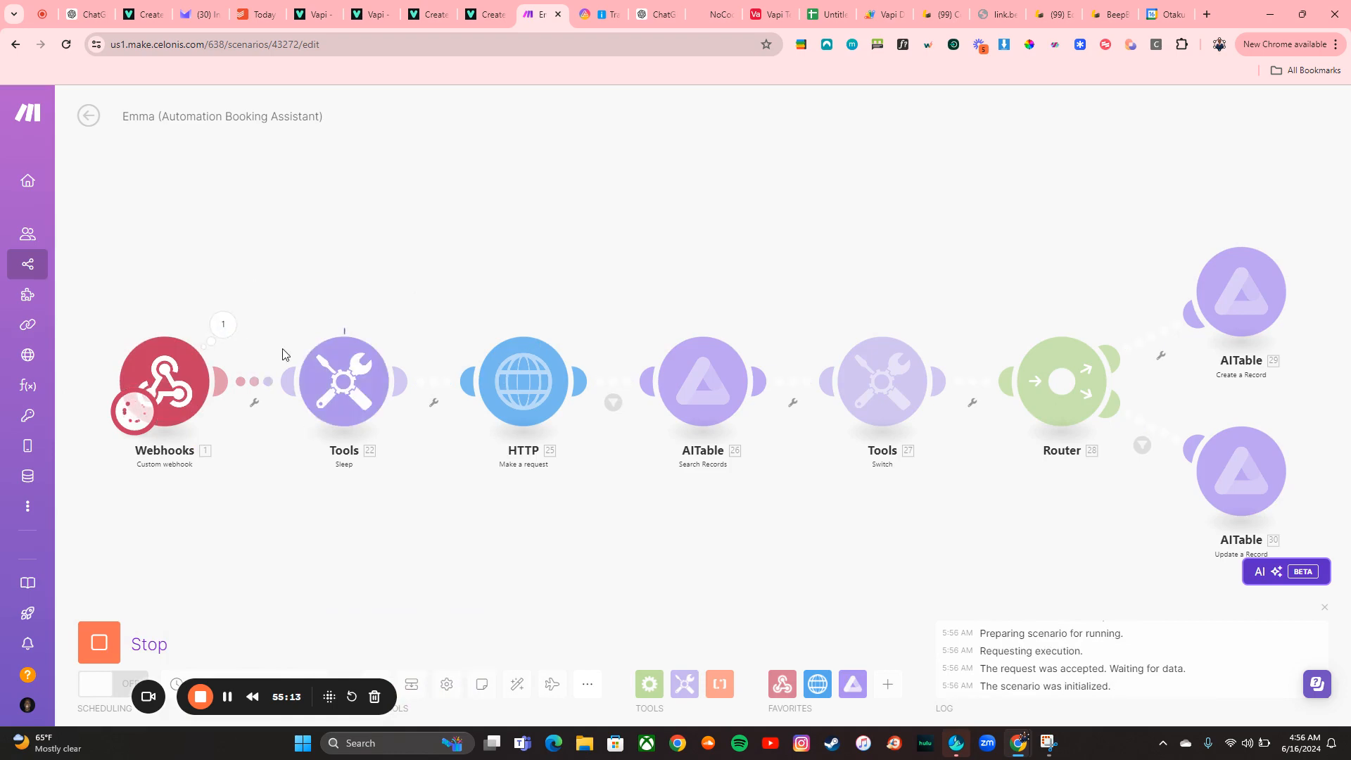
# Check the Tracking Sheet in AITable for the newly logged web call record, scrolling across its columns
pyautogui.click(594, 23)
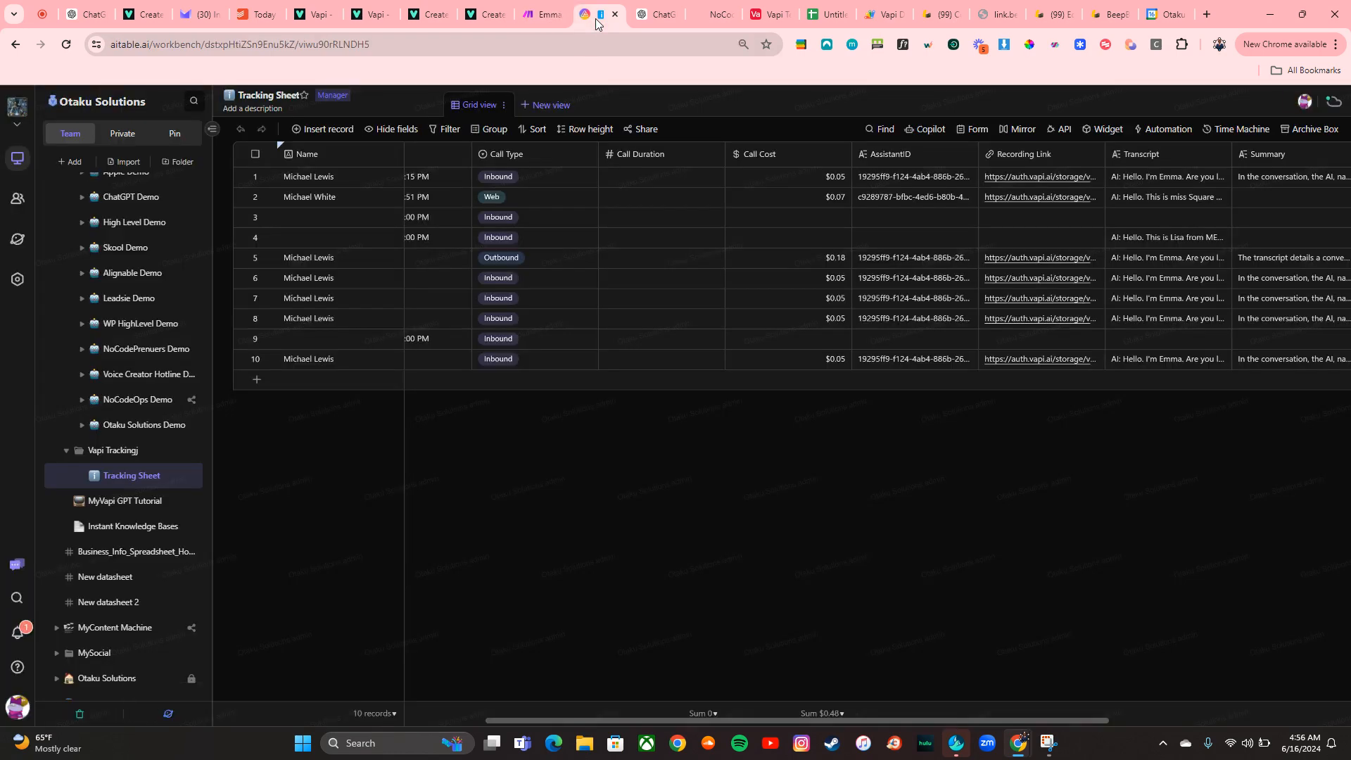
pyautogui.hscroll(-2, 504, 395)
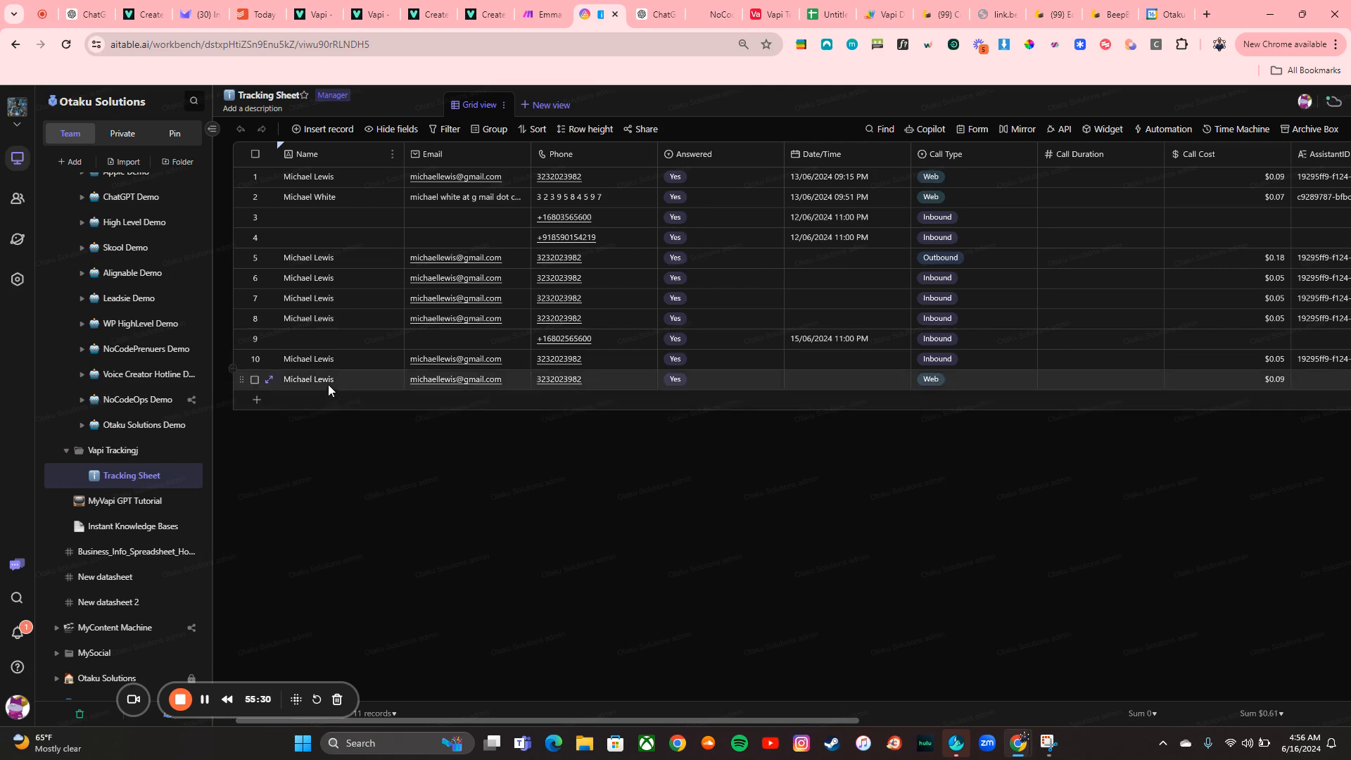
pyautogui.hscroll(5, 683, 381)
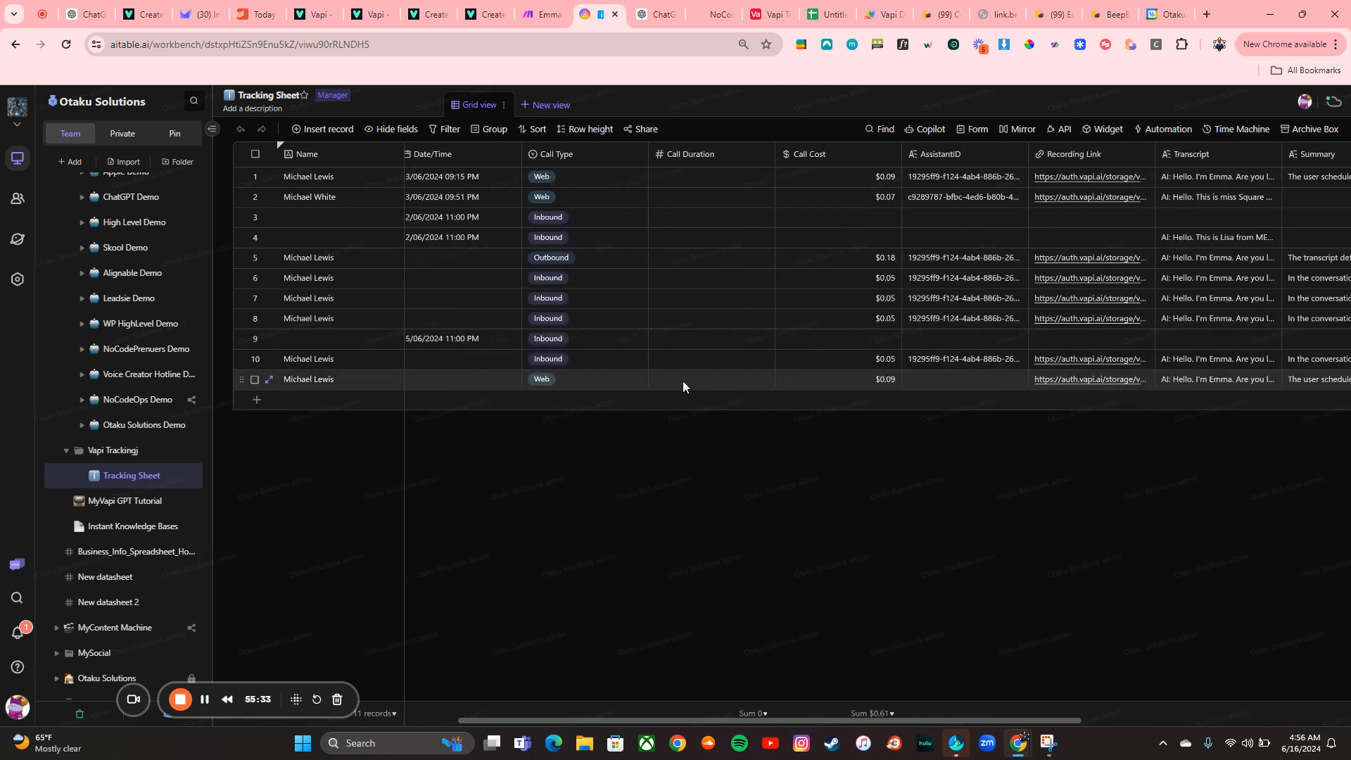
pyautogui.hscroll(-5, 826, 325)
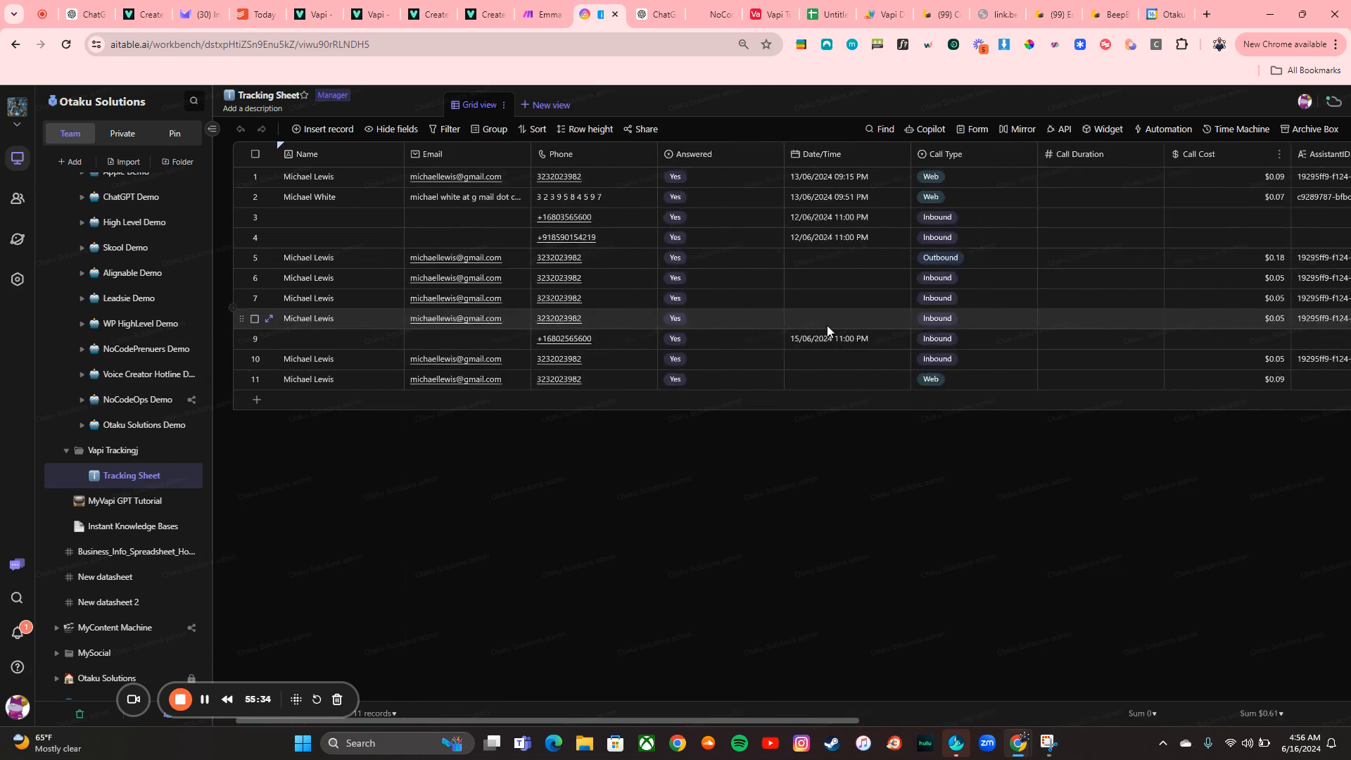
pyautogui.hscroll(8, 827, 325)
pyautogui.hscroll(3, 960, 370)
pyautogui.hscroll(-8, 961, 370)
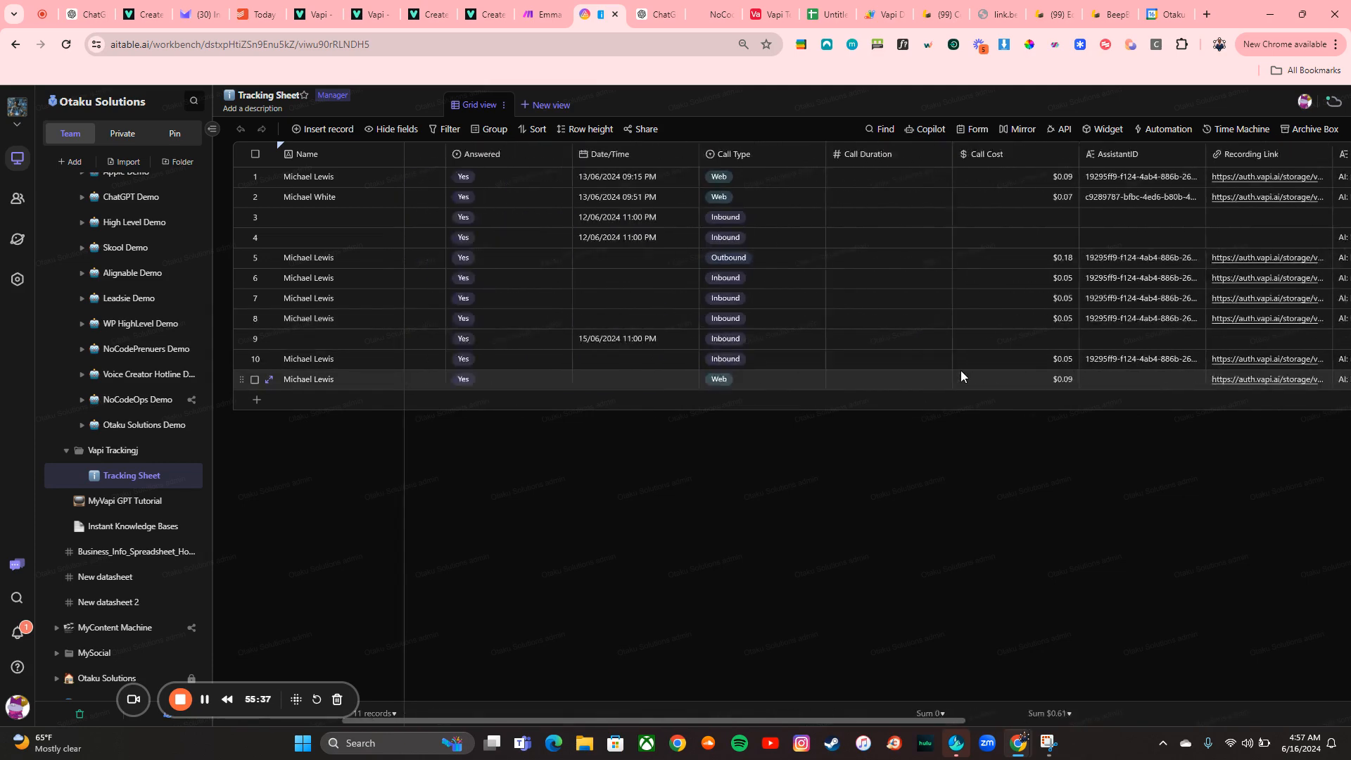
# Run the scenario once more with the existing queued webhook data
pyautogui.click(546, 14)
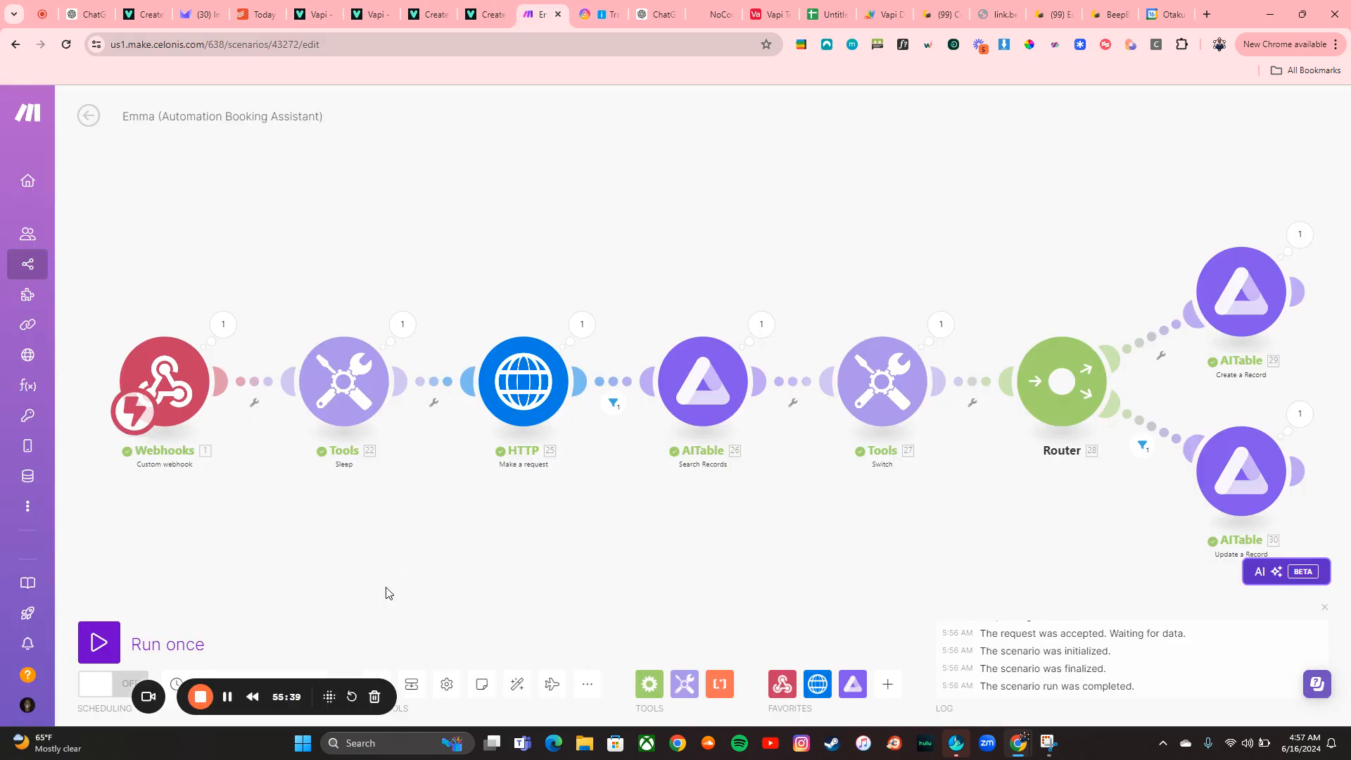
pyautogui.click(177, 642)
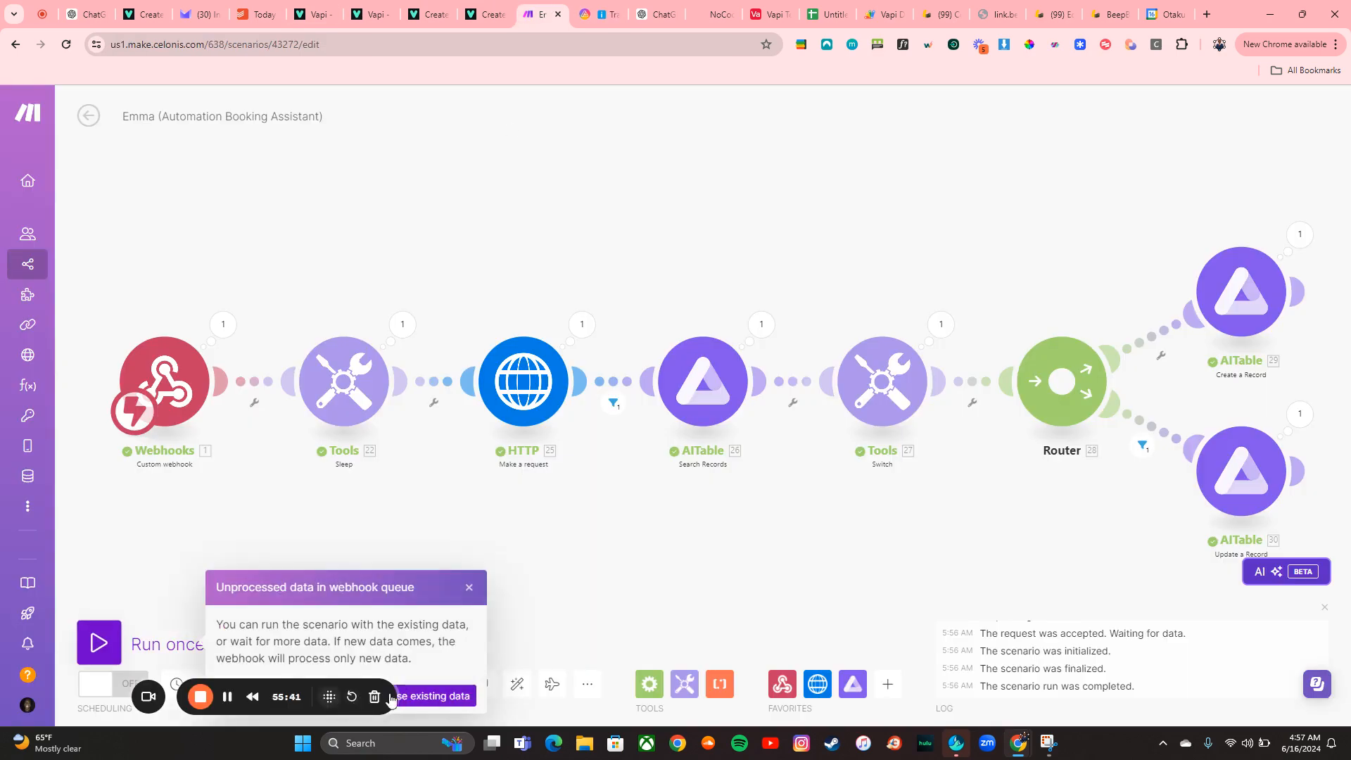
pyautogui.click(409, 701)
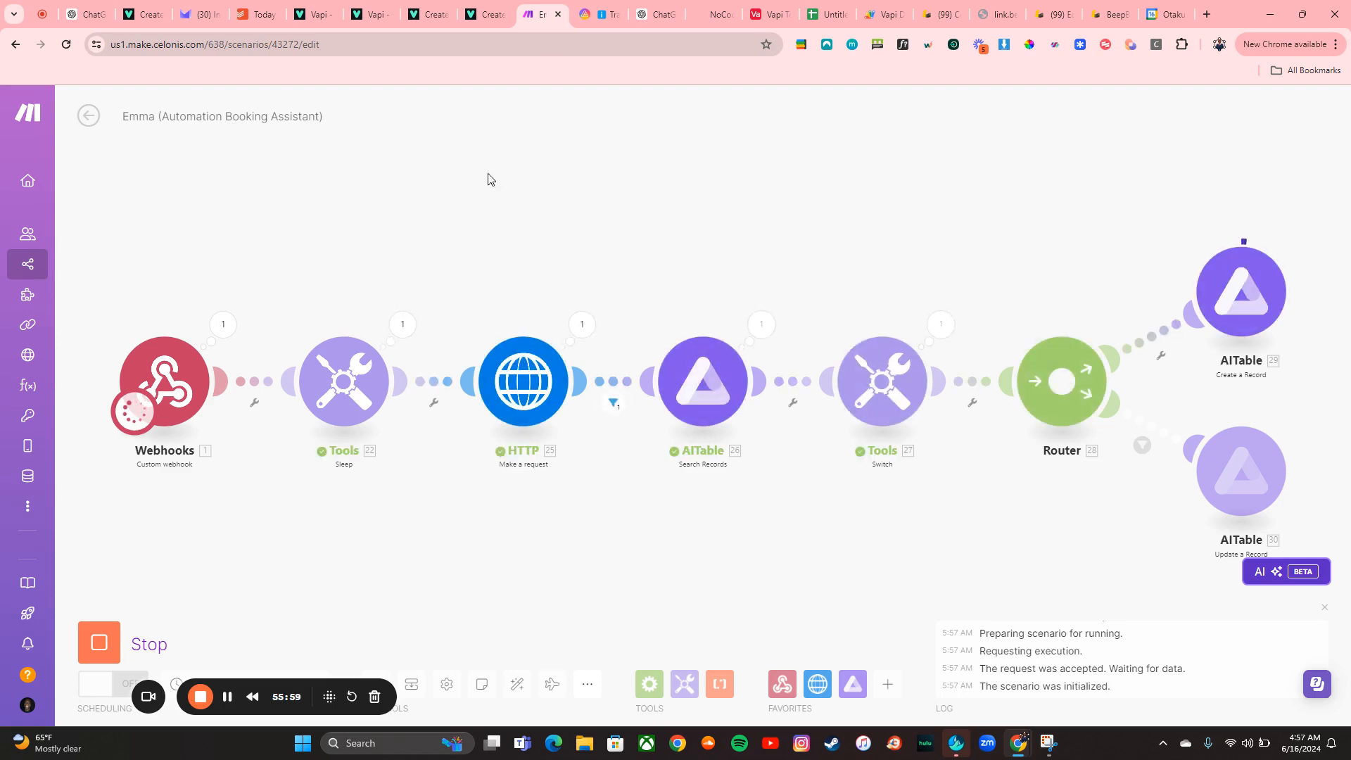
# Check the Tracking Sheet for the latest added call record
pyautogui.click(599, 9)
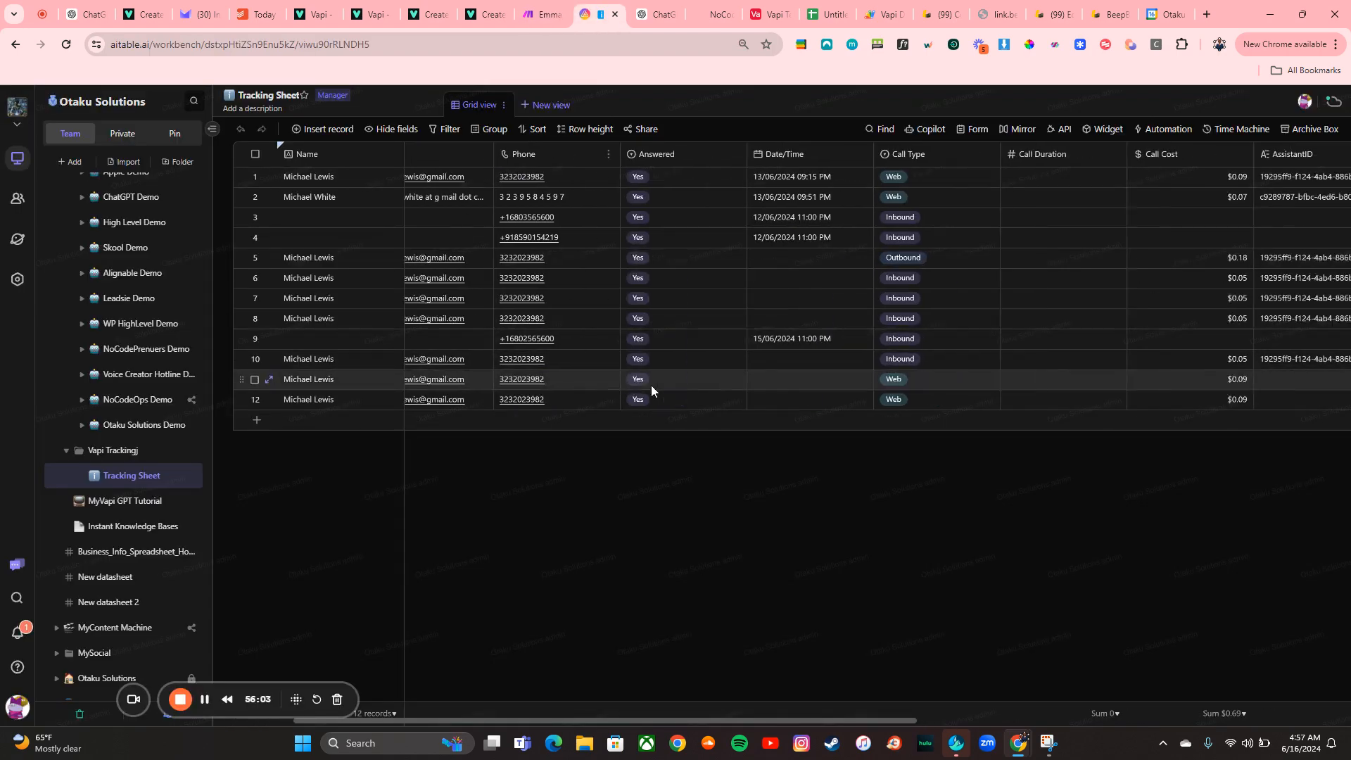
pyautogui.hscroll(10, 652, 392)
pyautogui.click(541, 13)
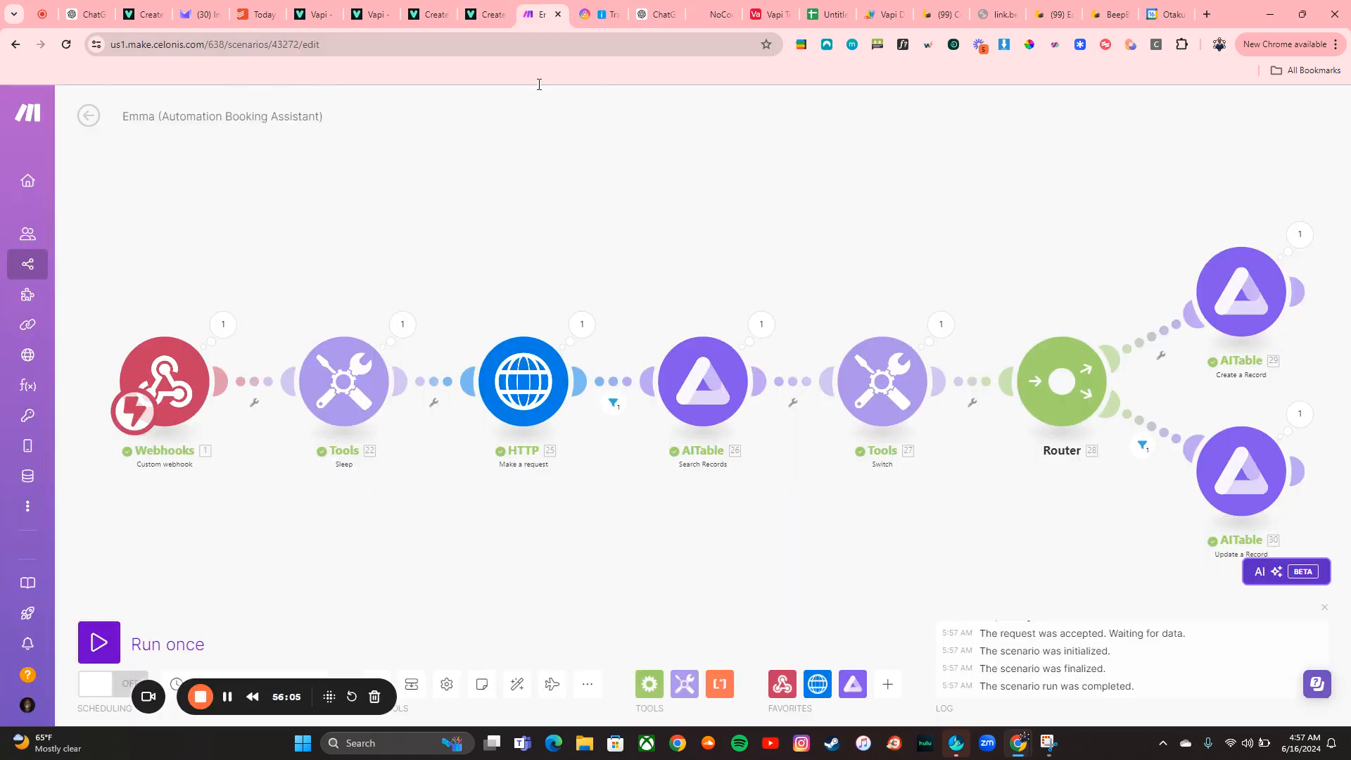
pyautogui.click(108, 644)
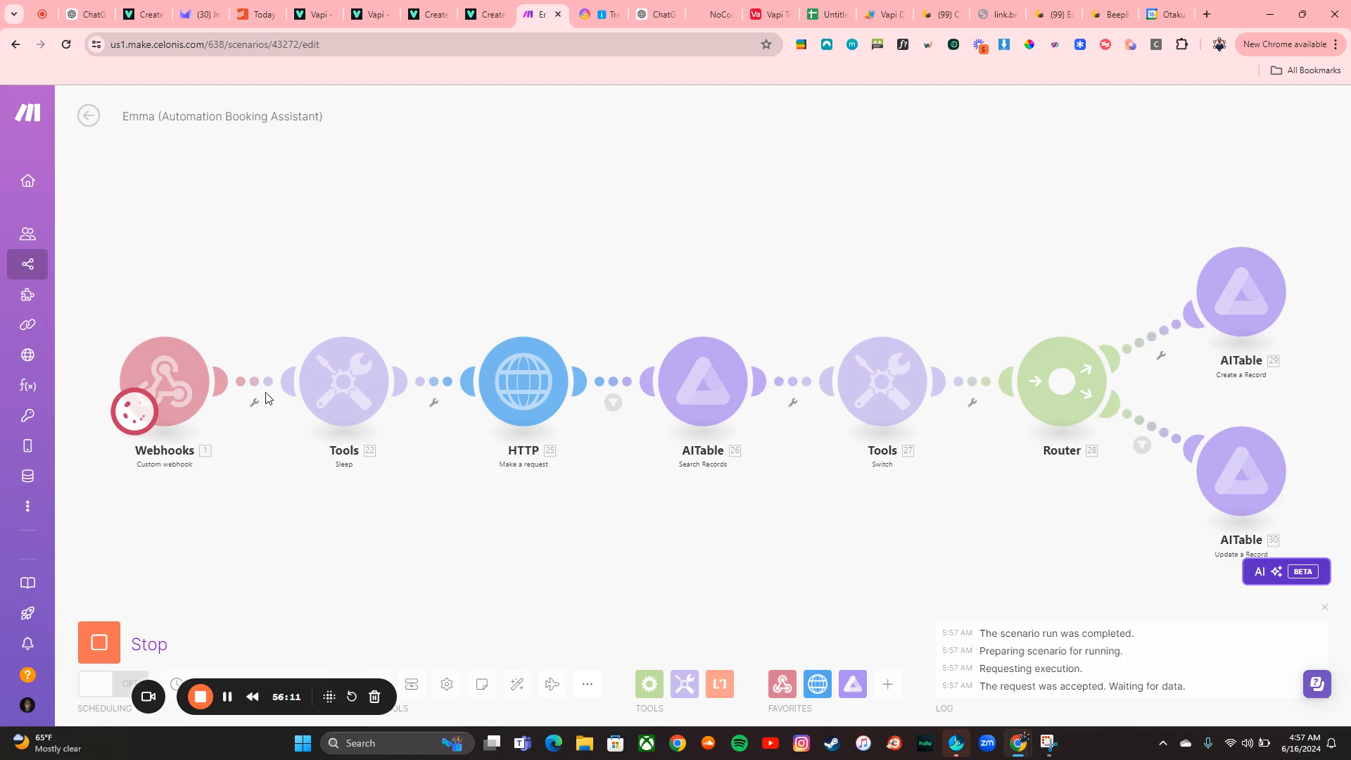
pyautogui.click(106, 637)
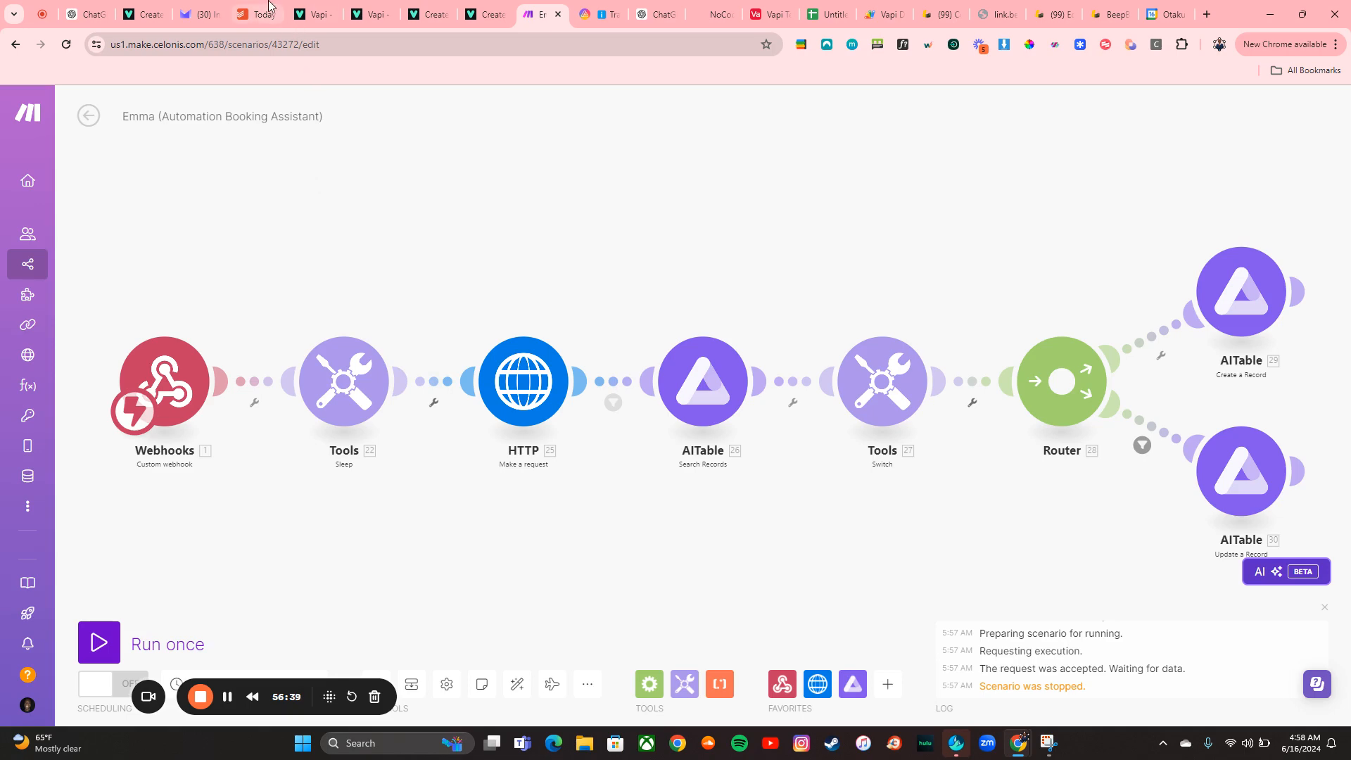
# Open The Ultimate Vapi Tutorial task in Todoist and review its module sub-tasks
pyautogui.click(262, 14)
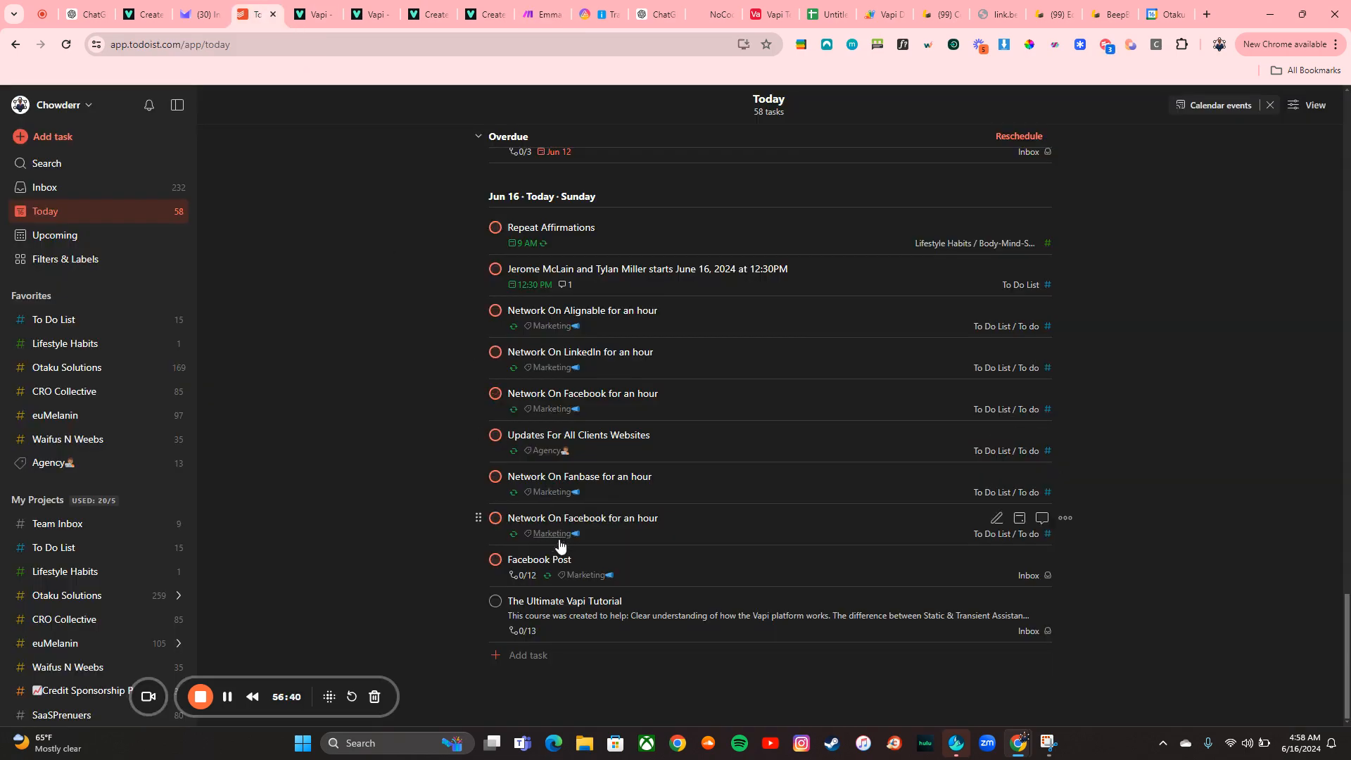
pyautogui.click(588, 628)
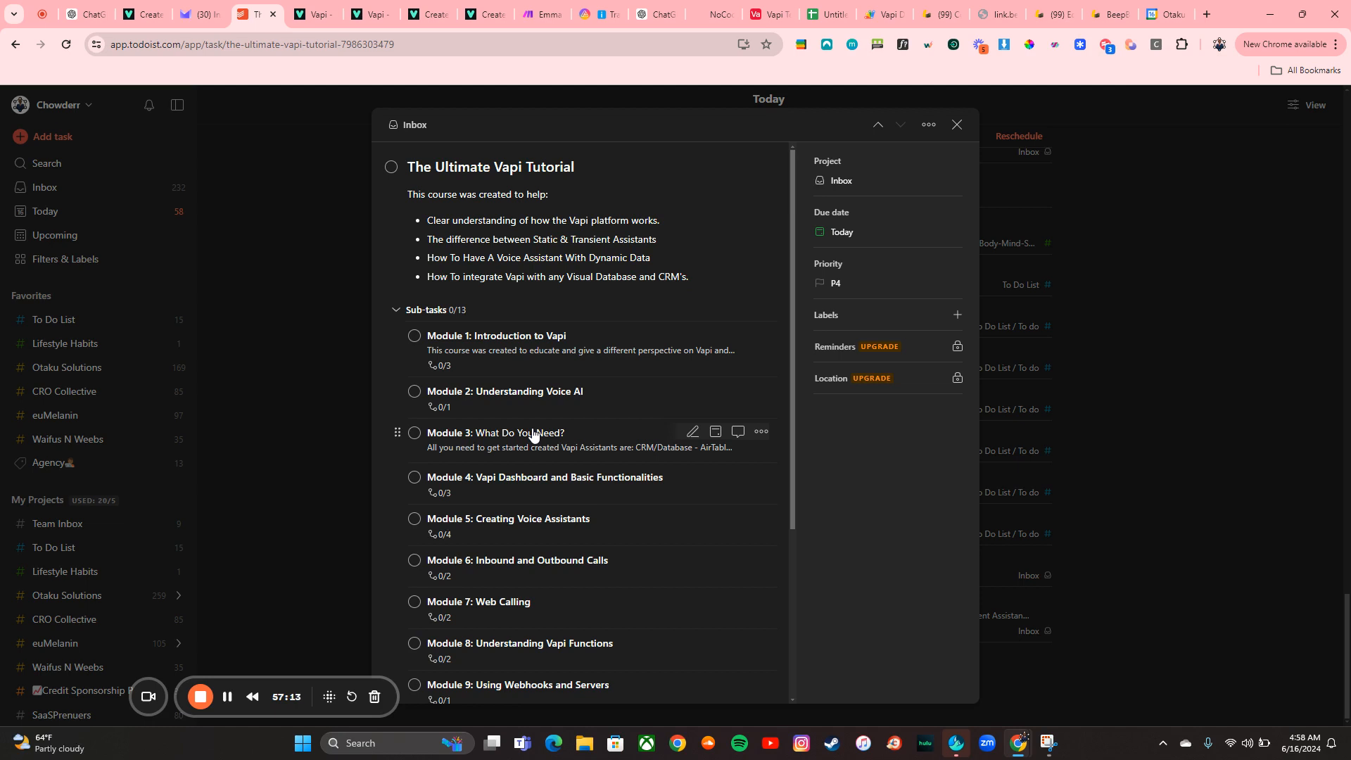
pyautogui.scroll(-4, 535, 434)
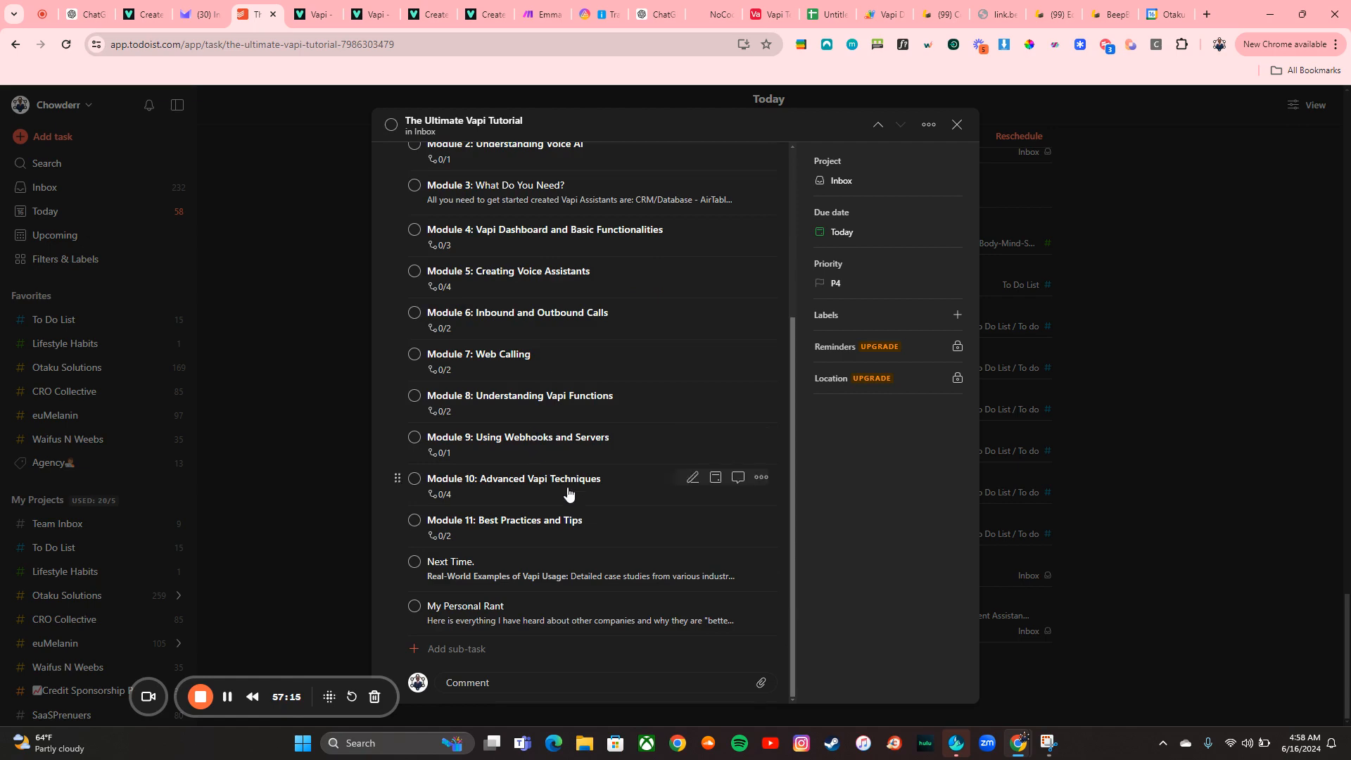
pyautogui.scroll(4, 569, 494)
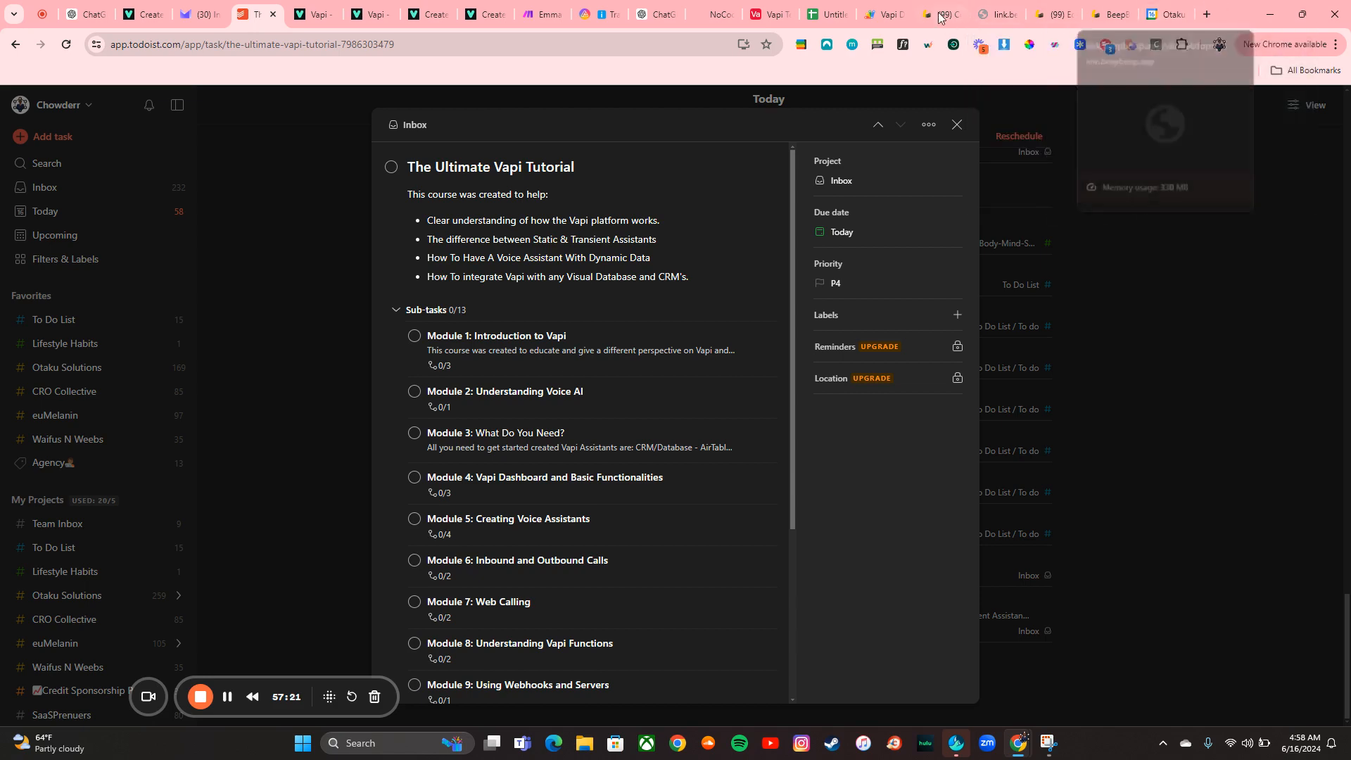
# Scroll through the NoCodePrenuers website homepage to review its sections
pyautogui.click(716, 14)
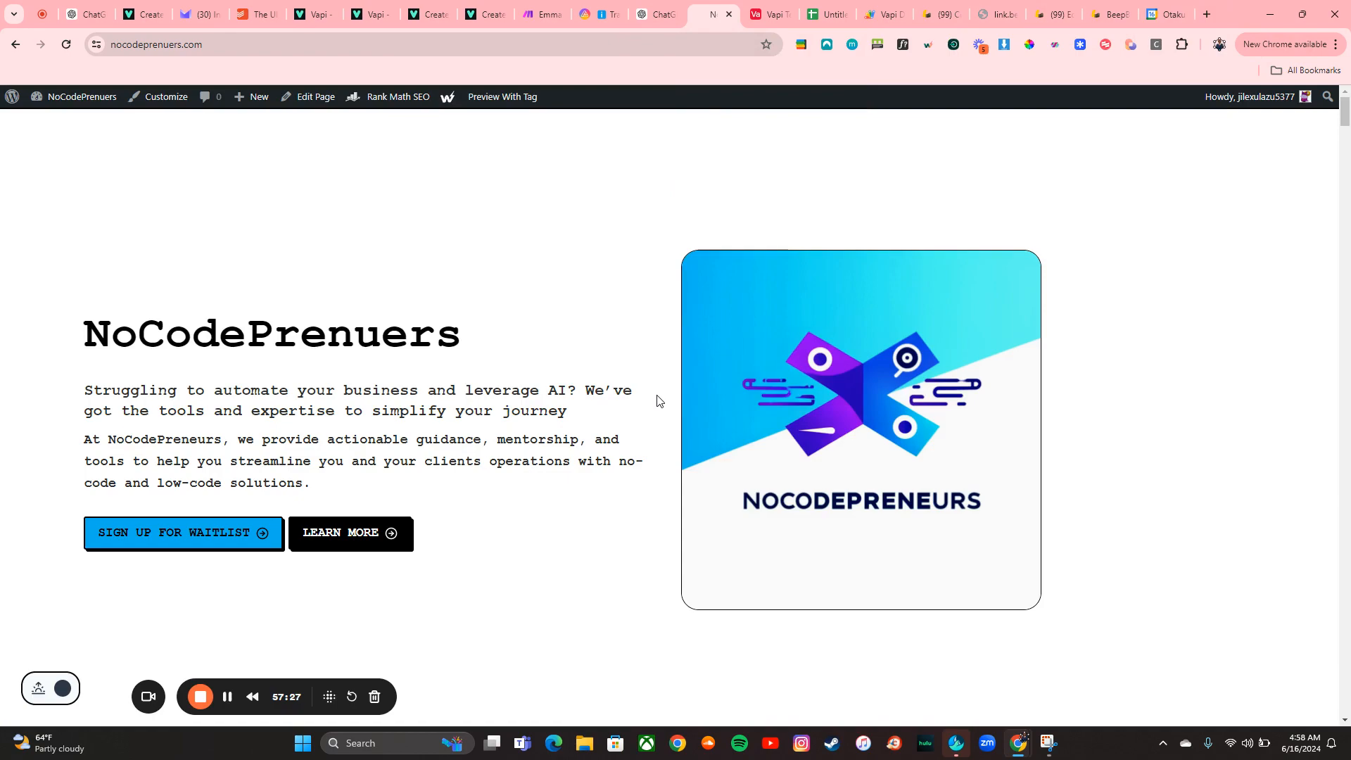
pyautogui.scroll(-10, 657, 401)
pyautogui.scroll(-13, 659, 395)
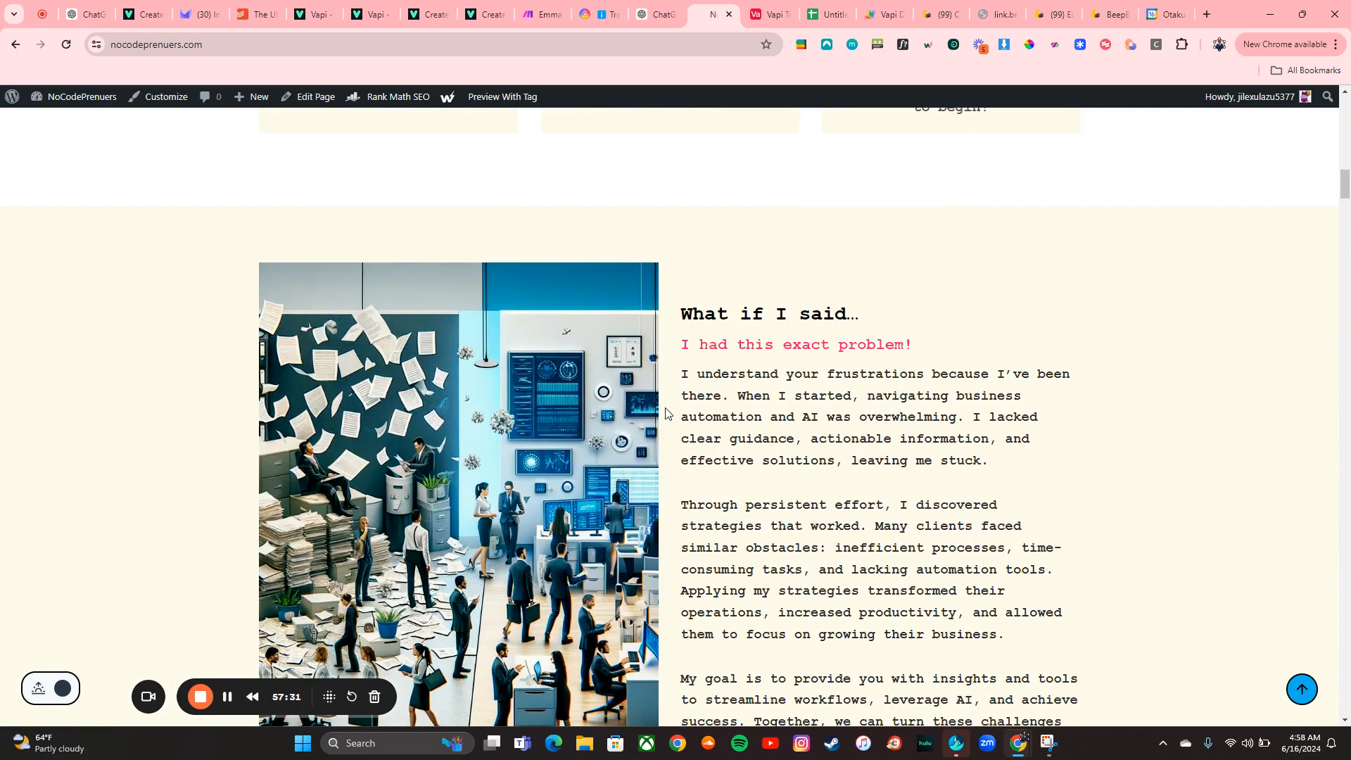
pyautogui.scroll(-8, 662, 404)
pyautogui.scroll(-13, 667, 414)
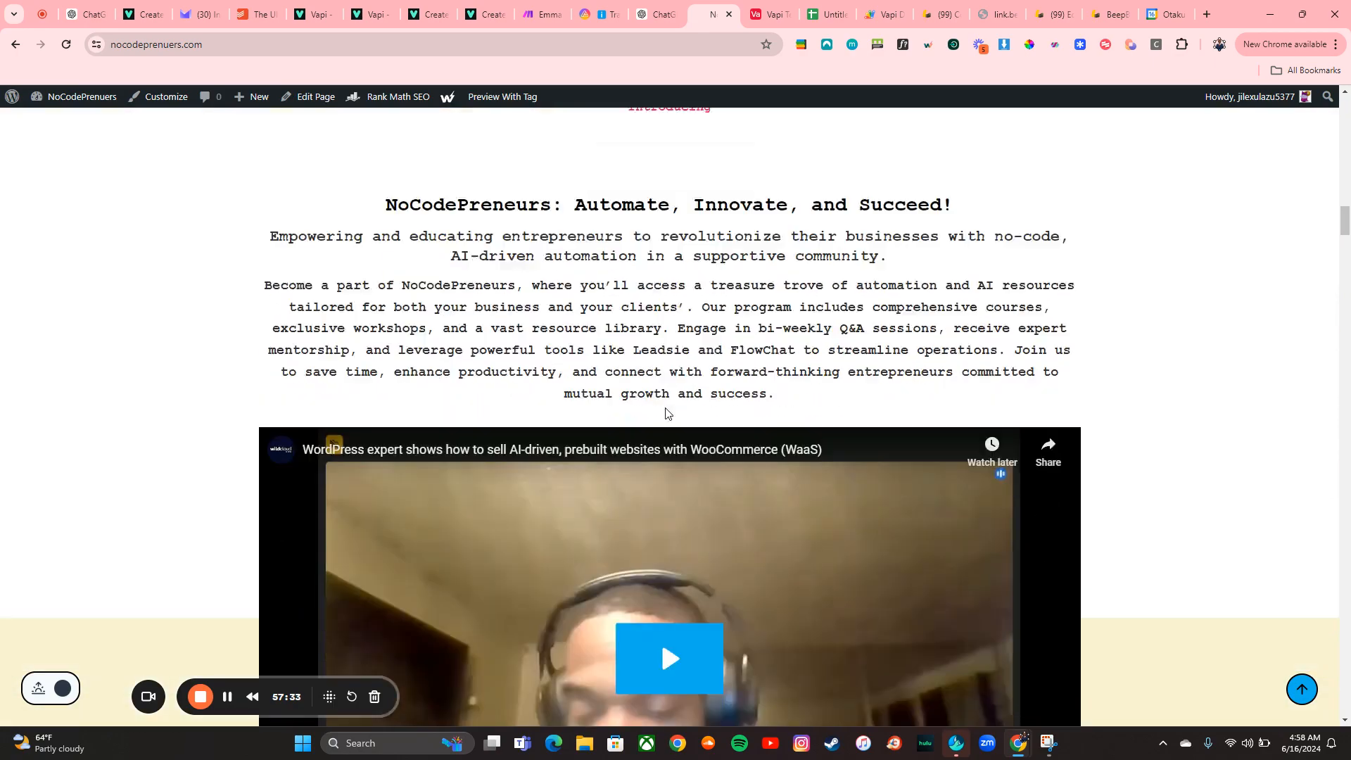
pyautogui.scroll(-3, 666, 413)
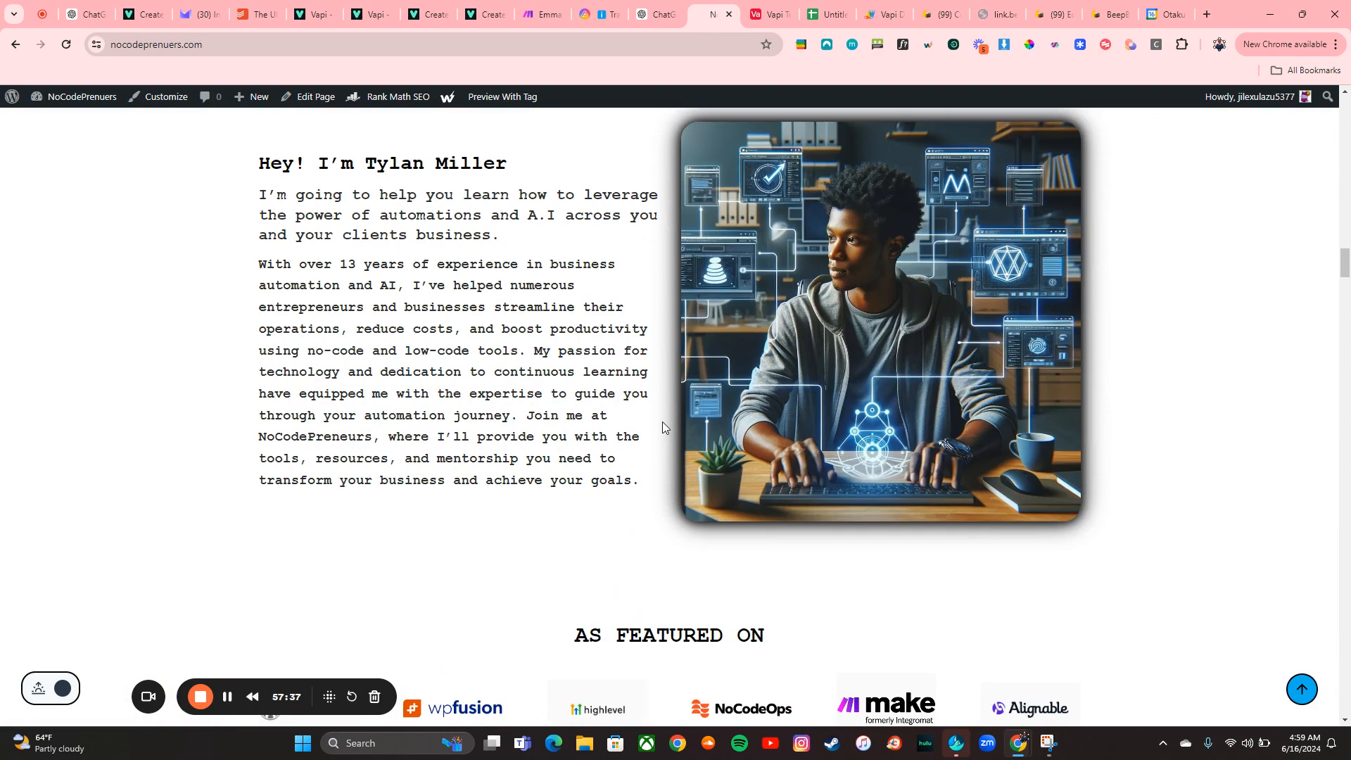
pyautogui.scroll(-3, 663, 427)
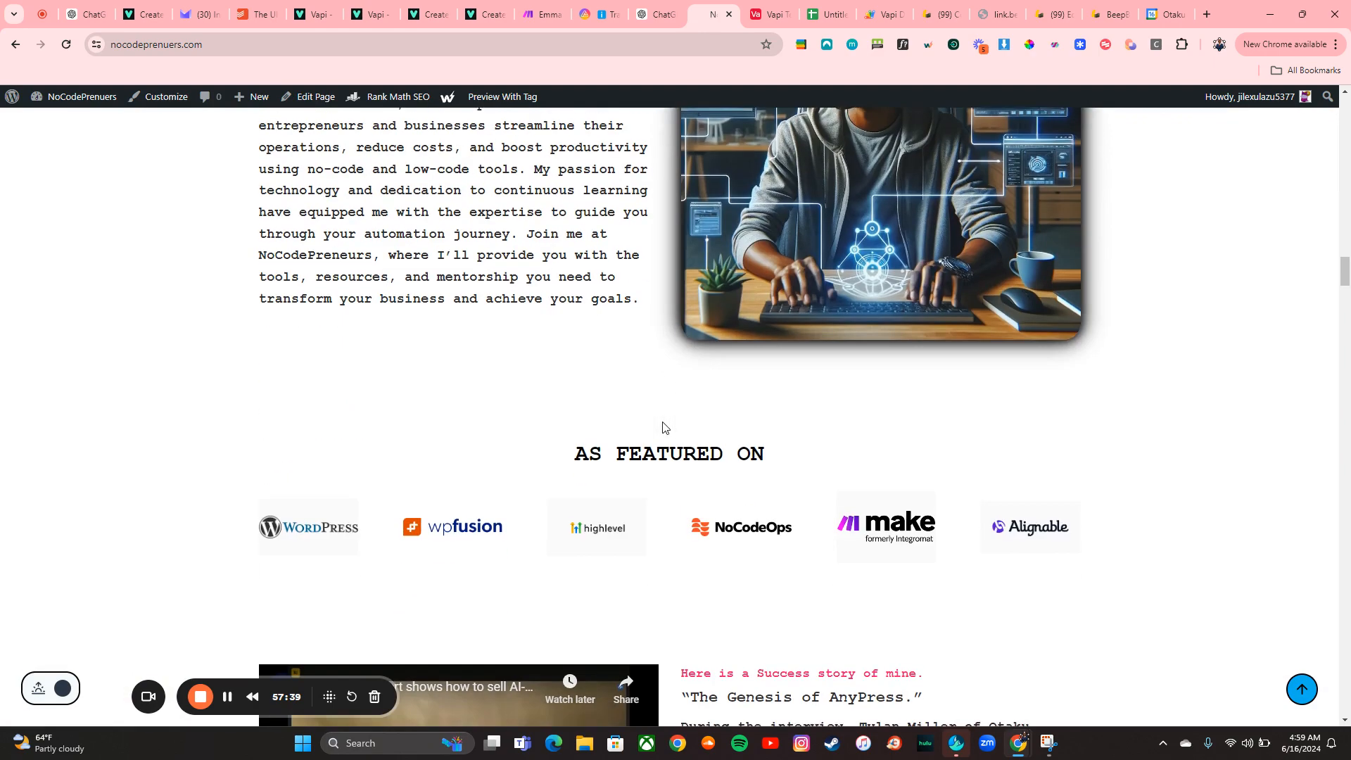
pyautogui.scroll(-12, 663, 428)
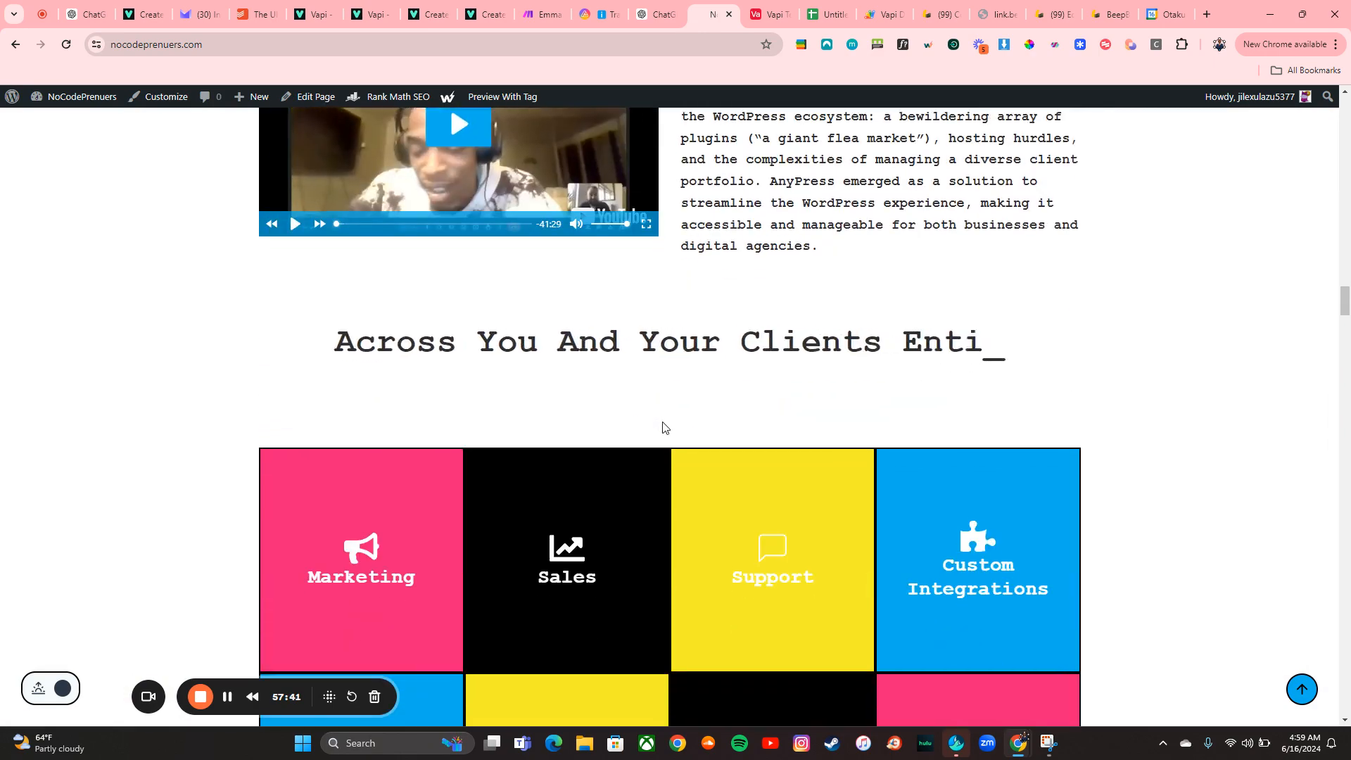
pyautogui.scroll(-2, 219, 491)
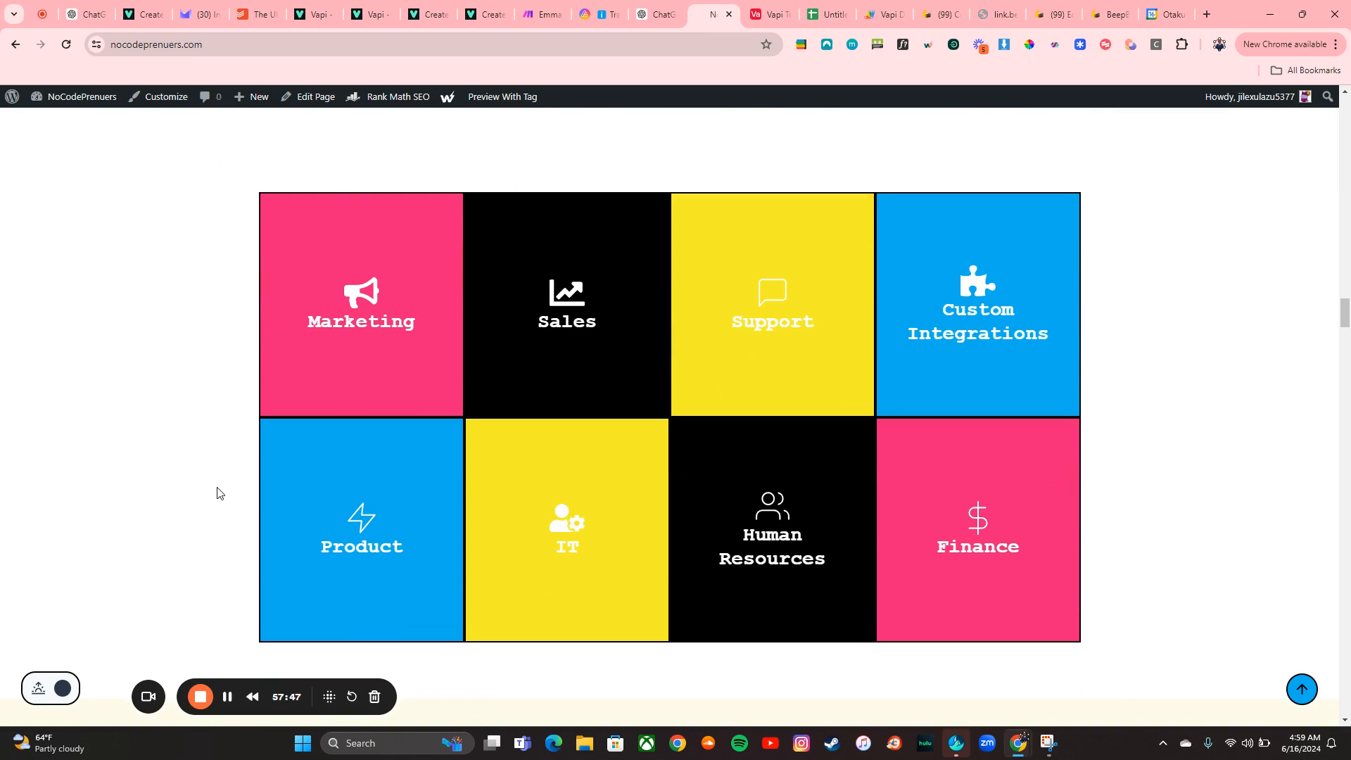
pyautogui.scroll(-7, 217, 493)
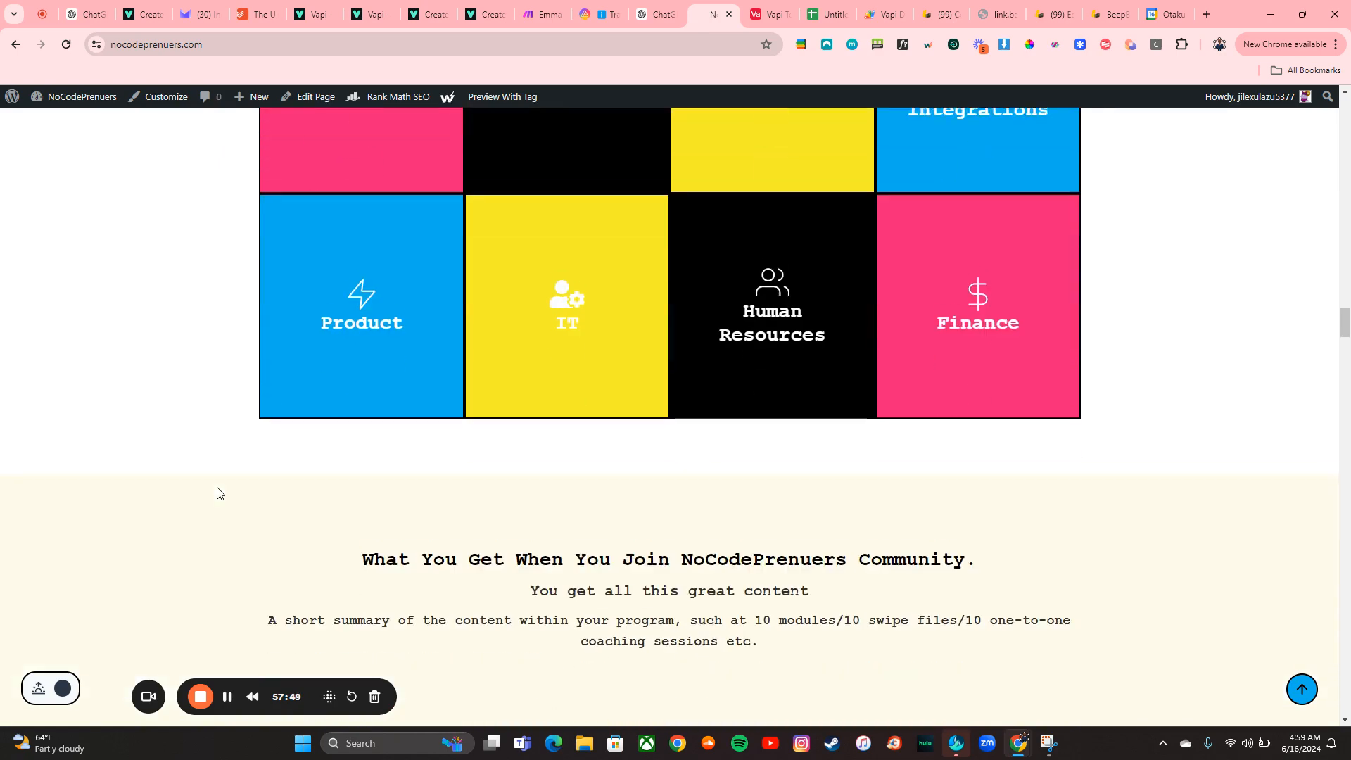
pyautogui.scroll(-5, 216, 493)
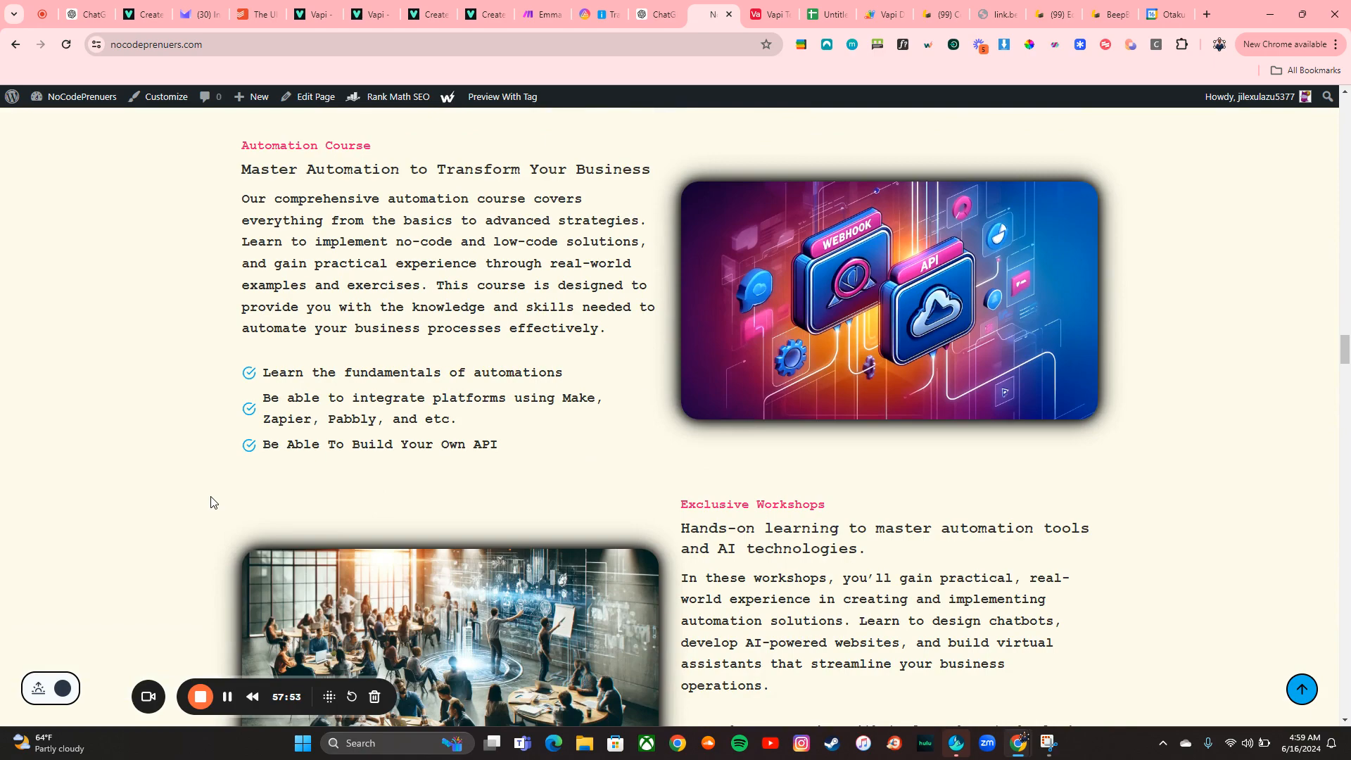
pyautogui.scroll(-5, 211, 501)
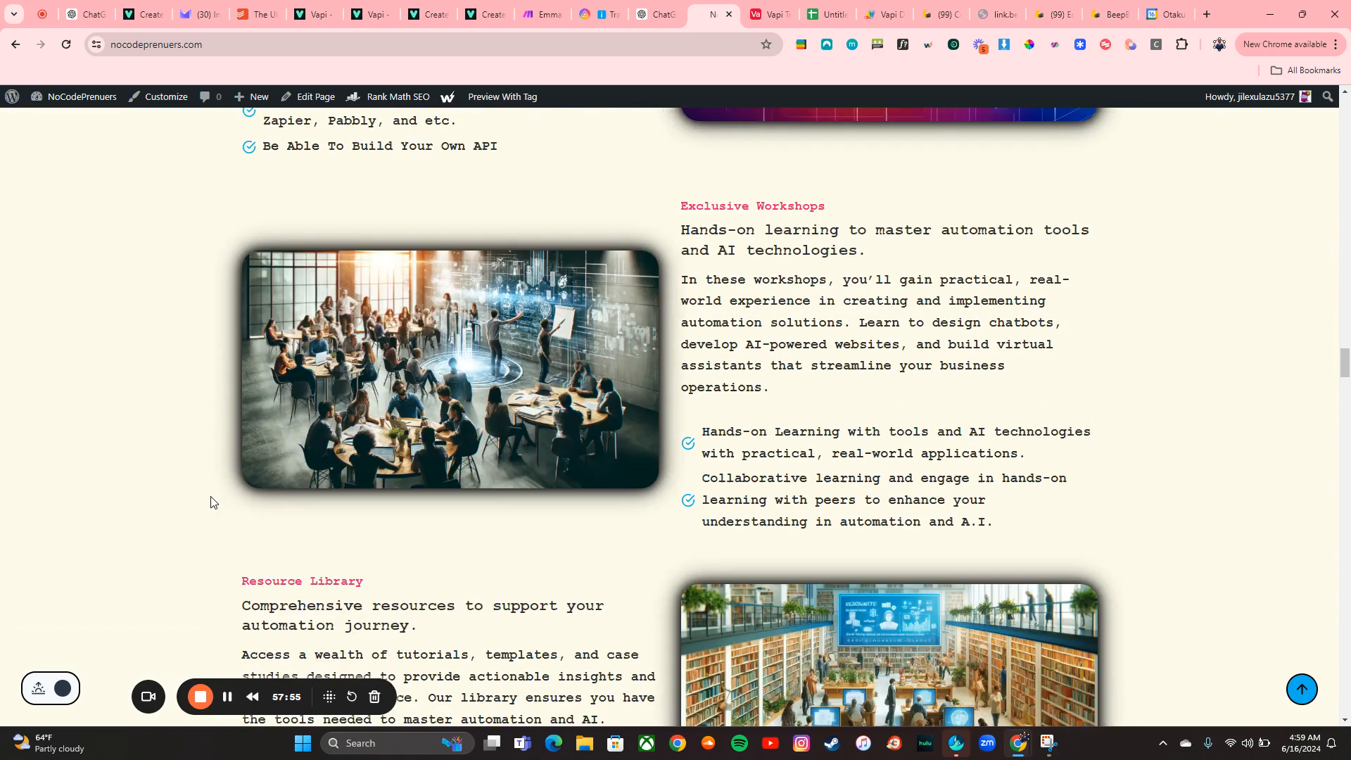
pyautogui.scroll(-3, 211, 502)
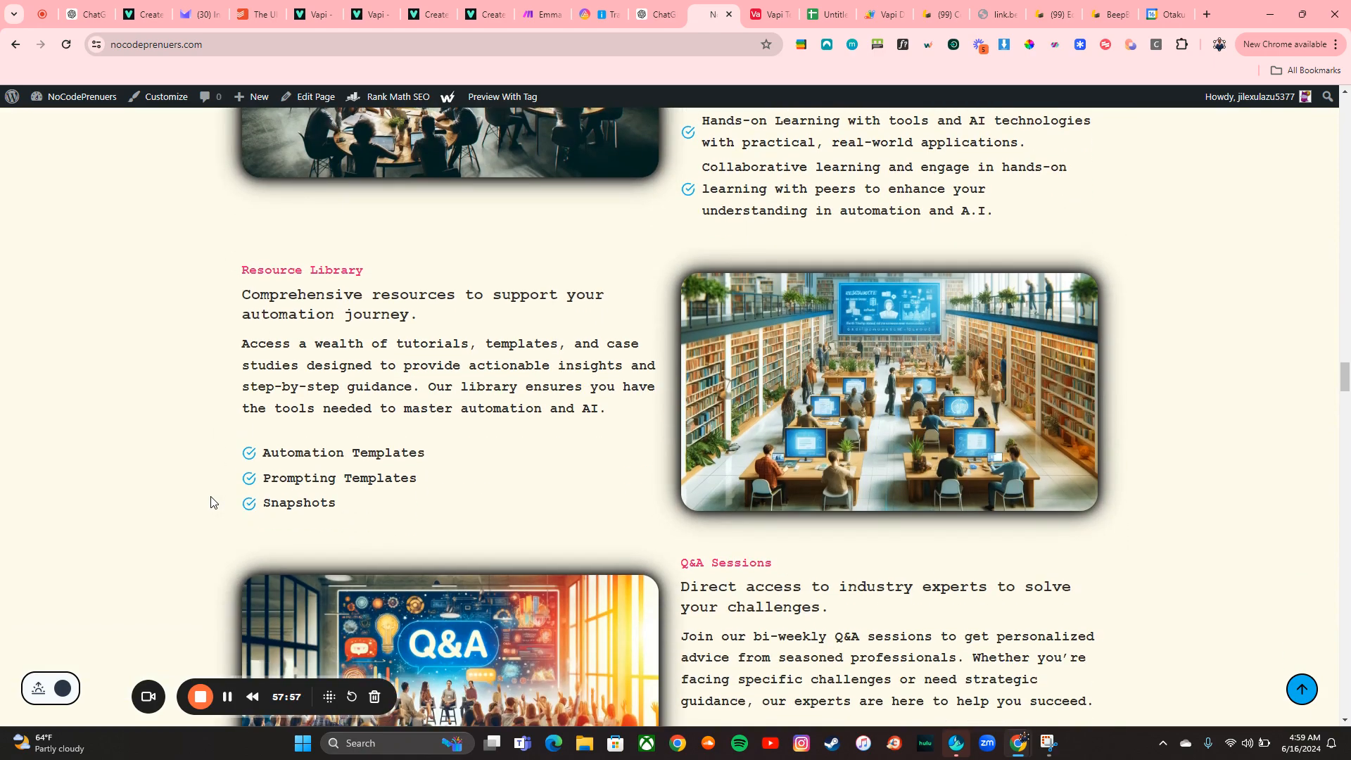
pyautogui.scroll(1, 209, 521)
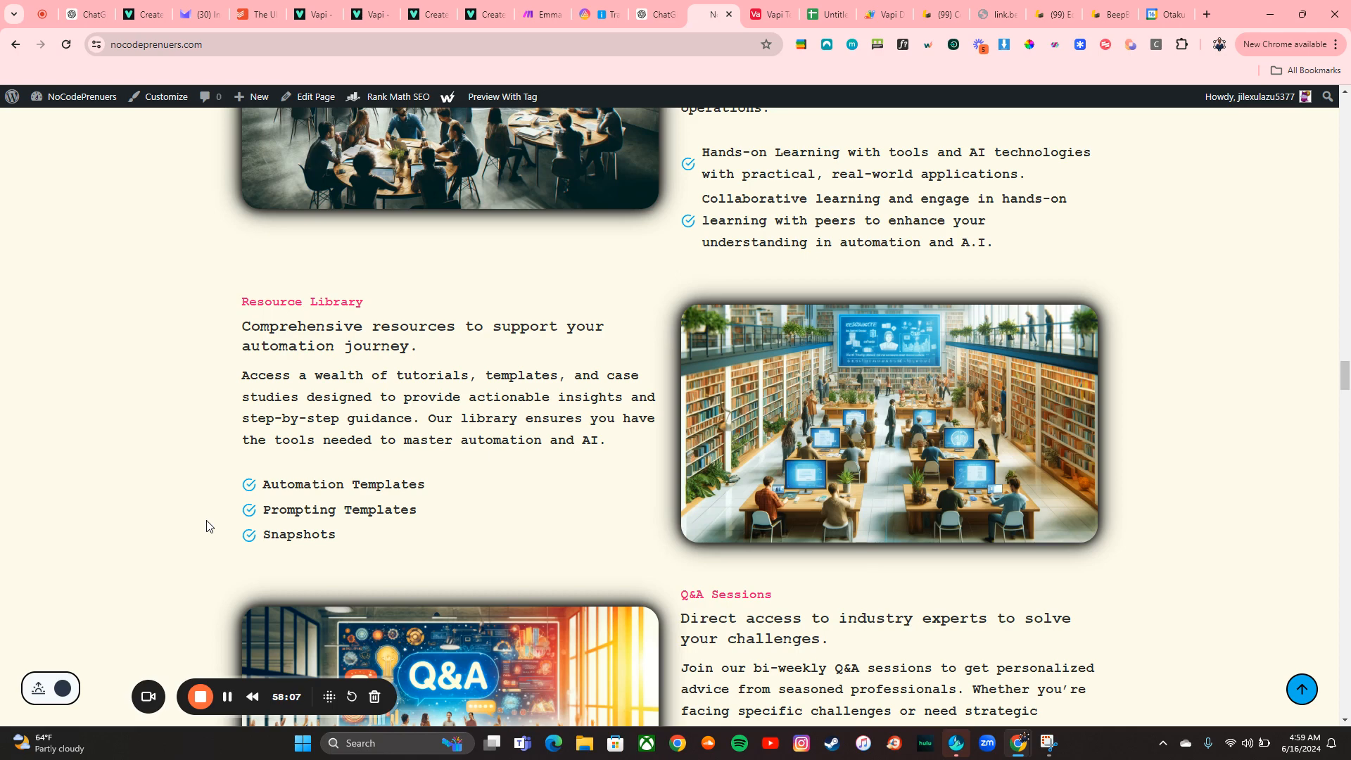
pyautogui.scroll(-2, 208, 526)
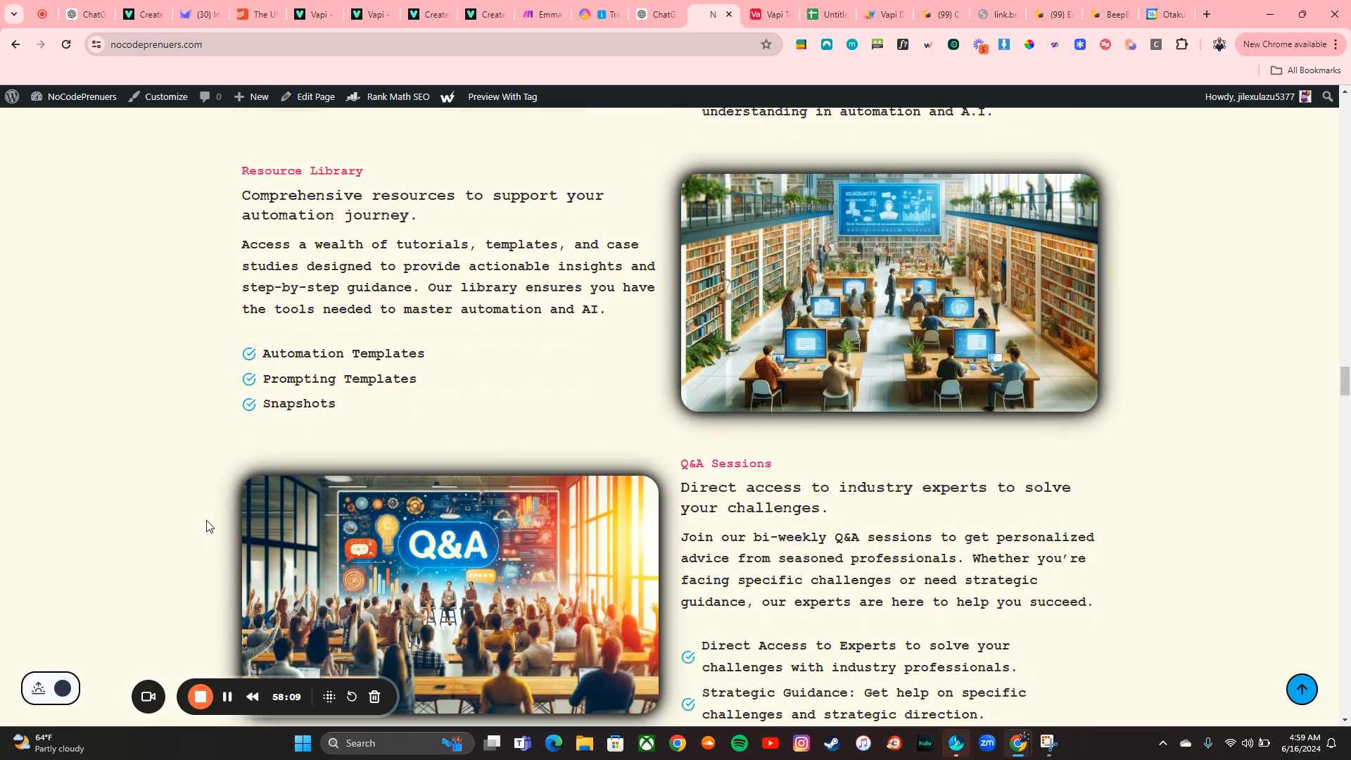
pyautogui.scroll(-1, 208, 526)
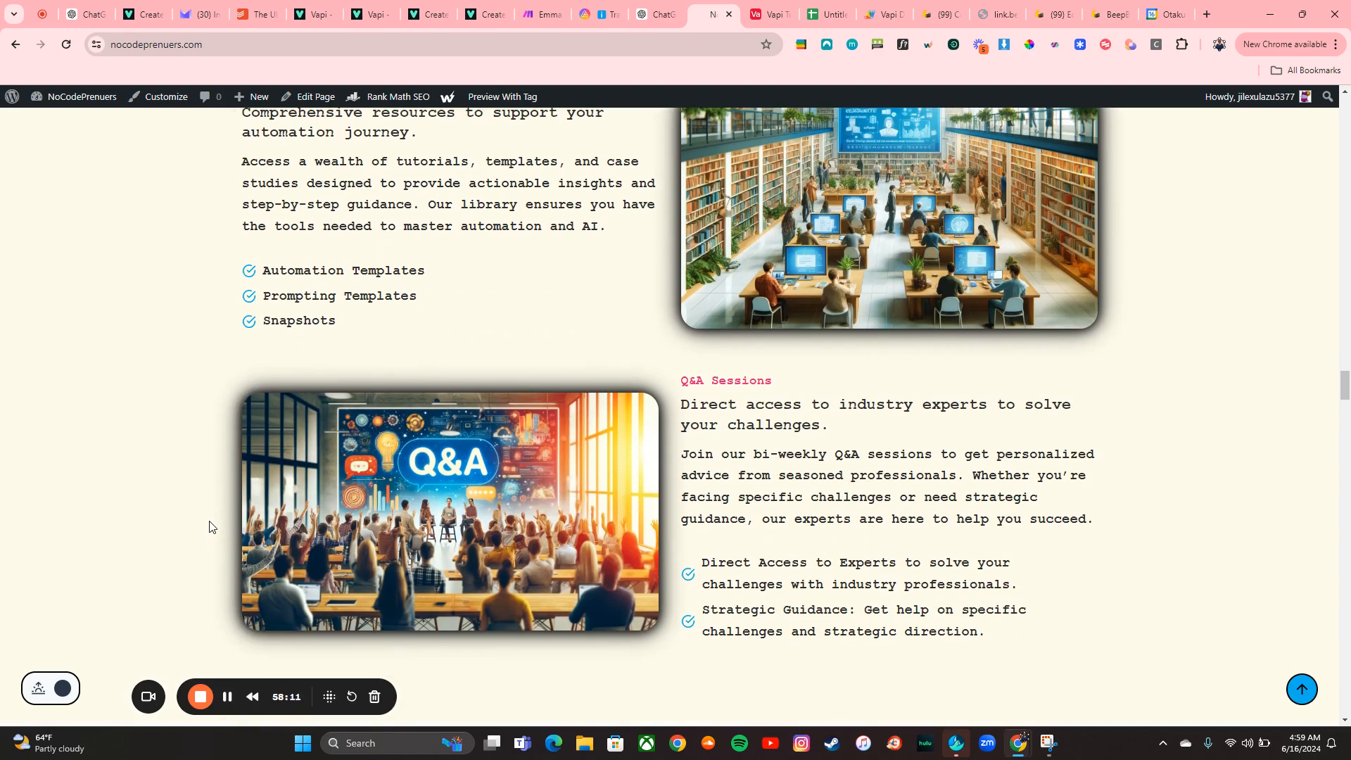
# Scroll through the website's Q&A, build options and membership bonus sections
pyautogui.scroll(-2, 209, 526)
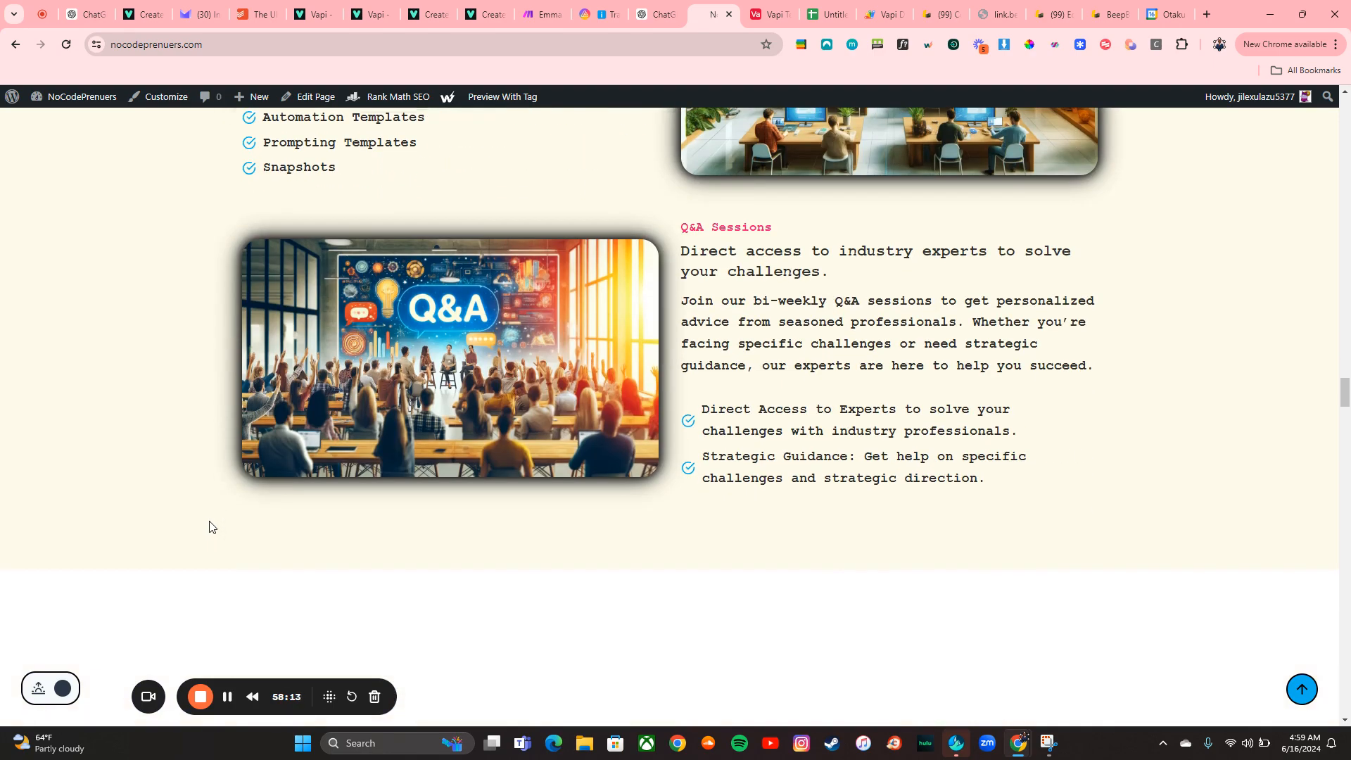
pyautogui.scroll(-7, 209, 526)
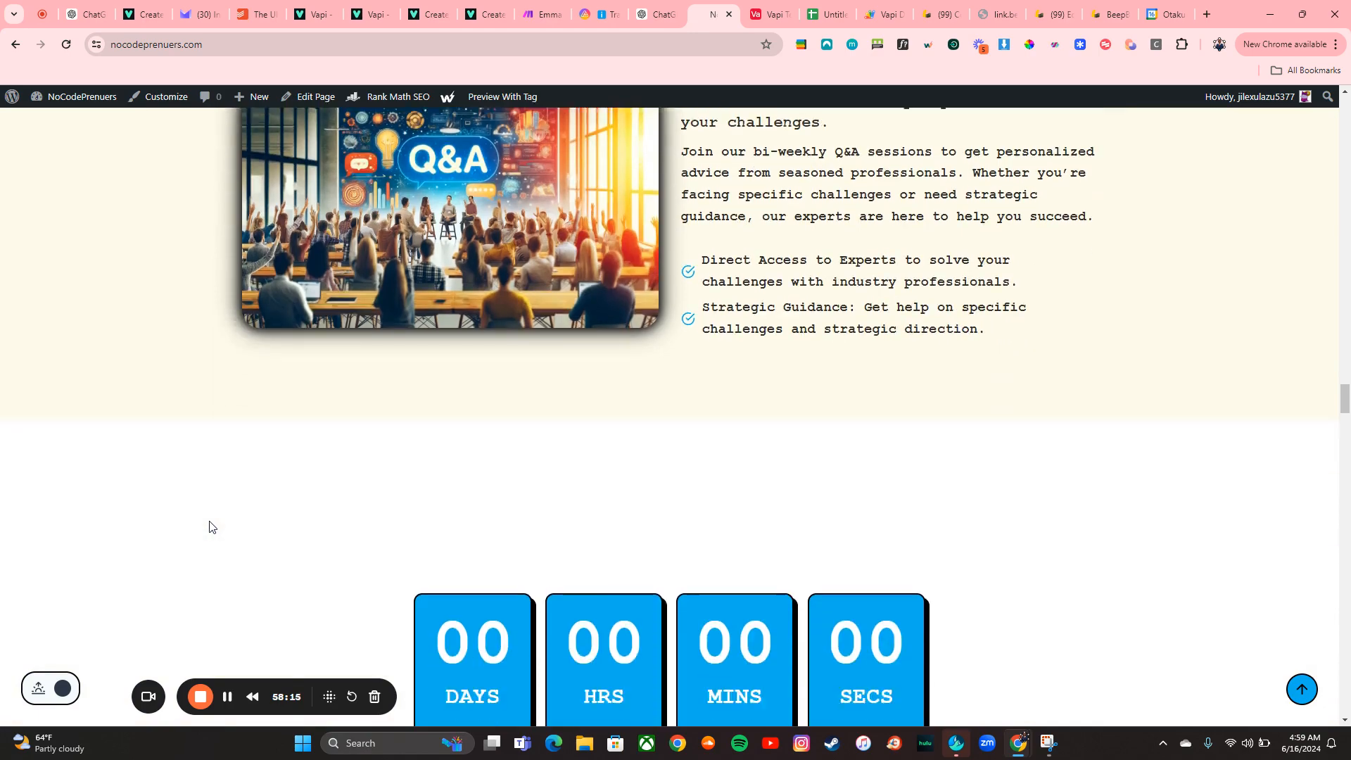
pyautogui.scroll(-8, 209, 526)
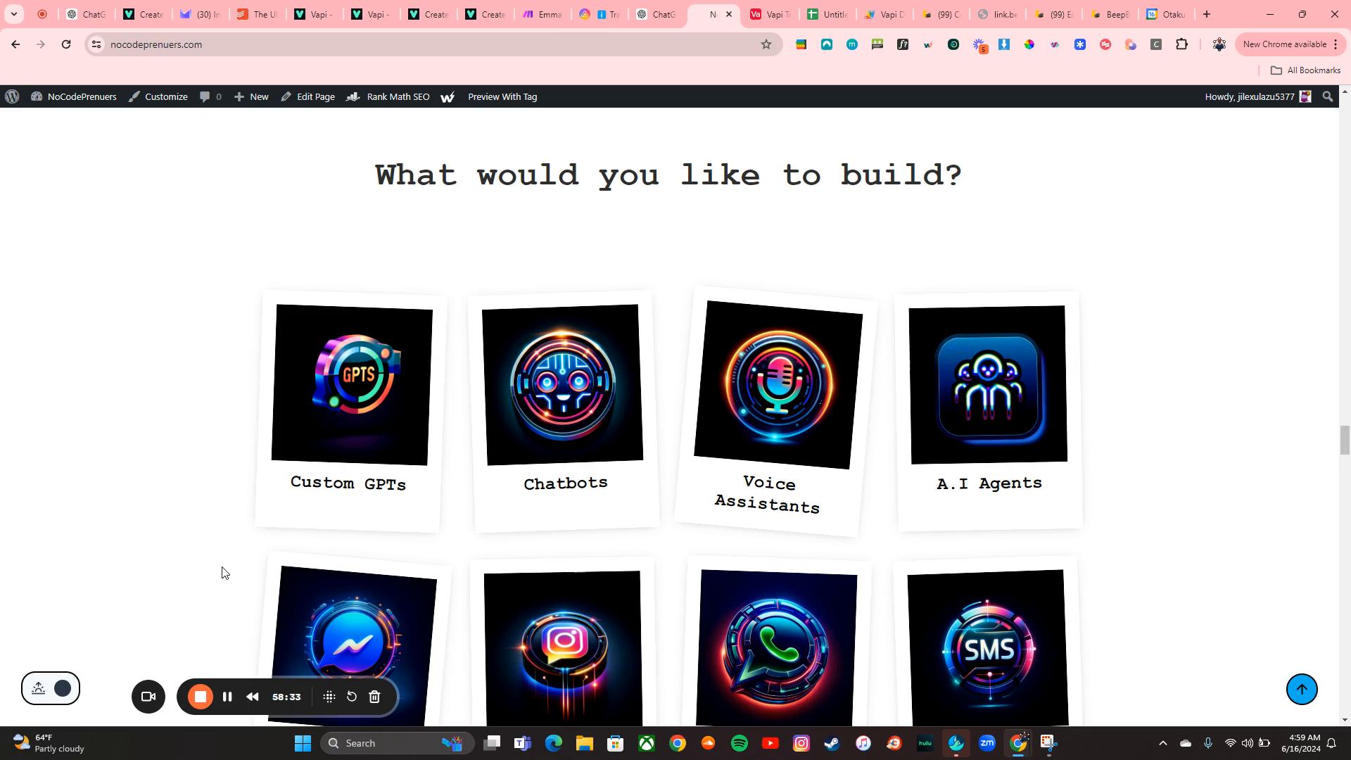
pyautogui.scroll(-10, 223, 571)
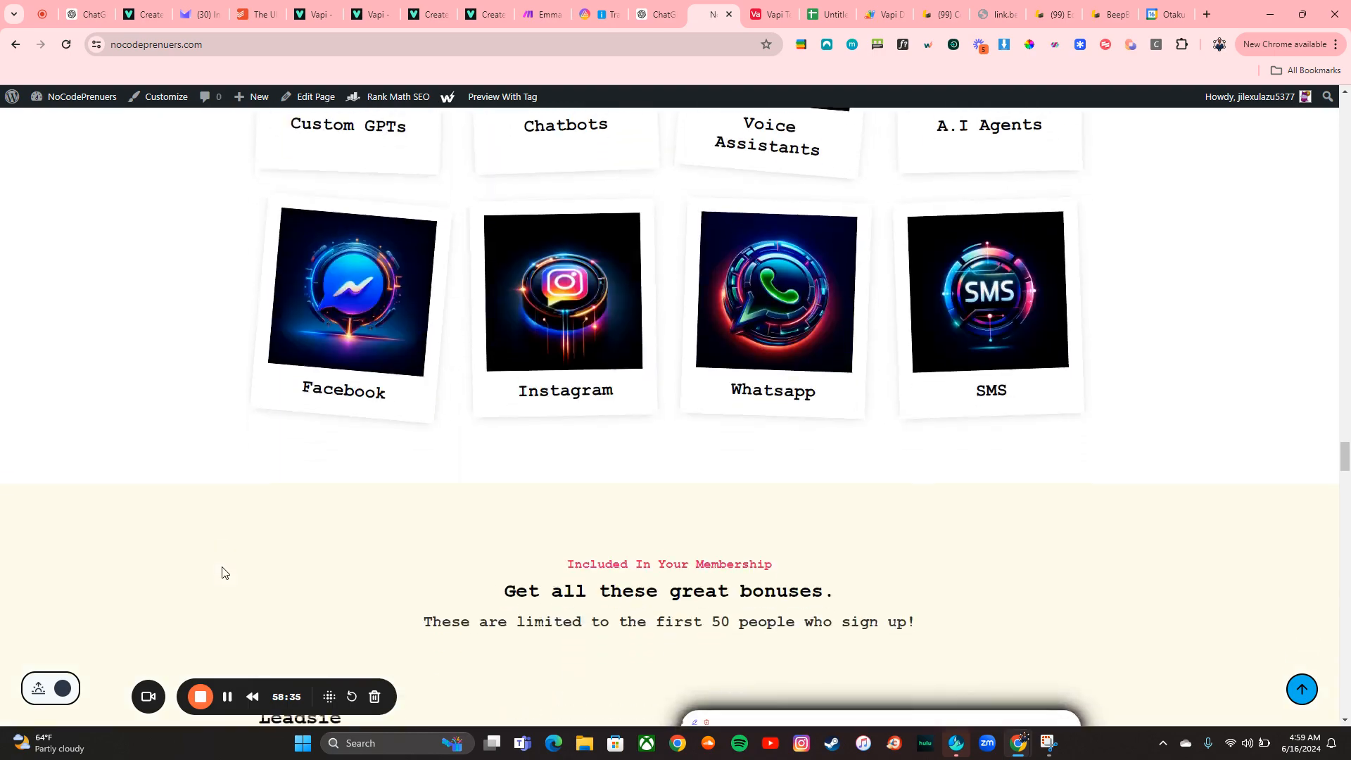
pyautogui.scroll(1, 222, 572)
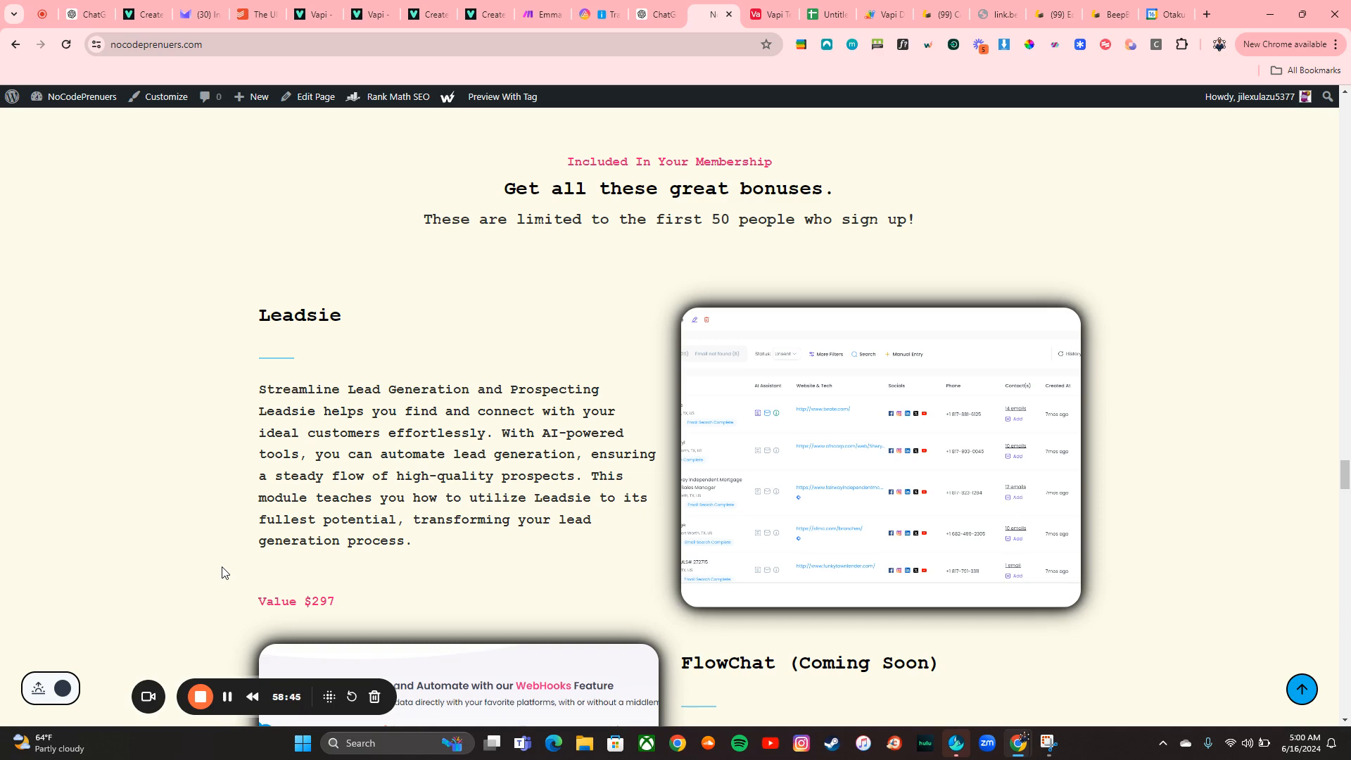
pyautogui.scroll(-5, 223, 572)
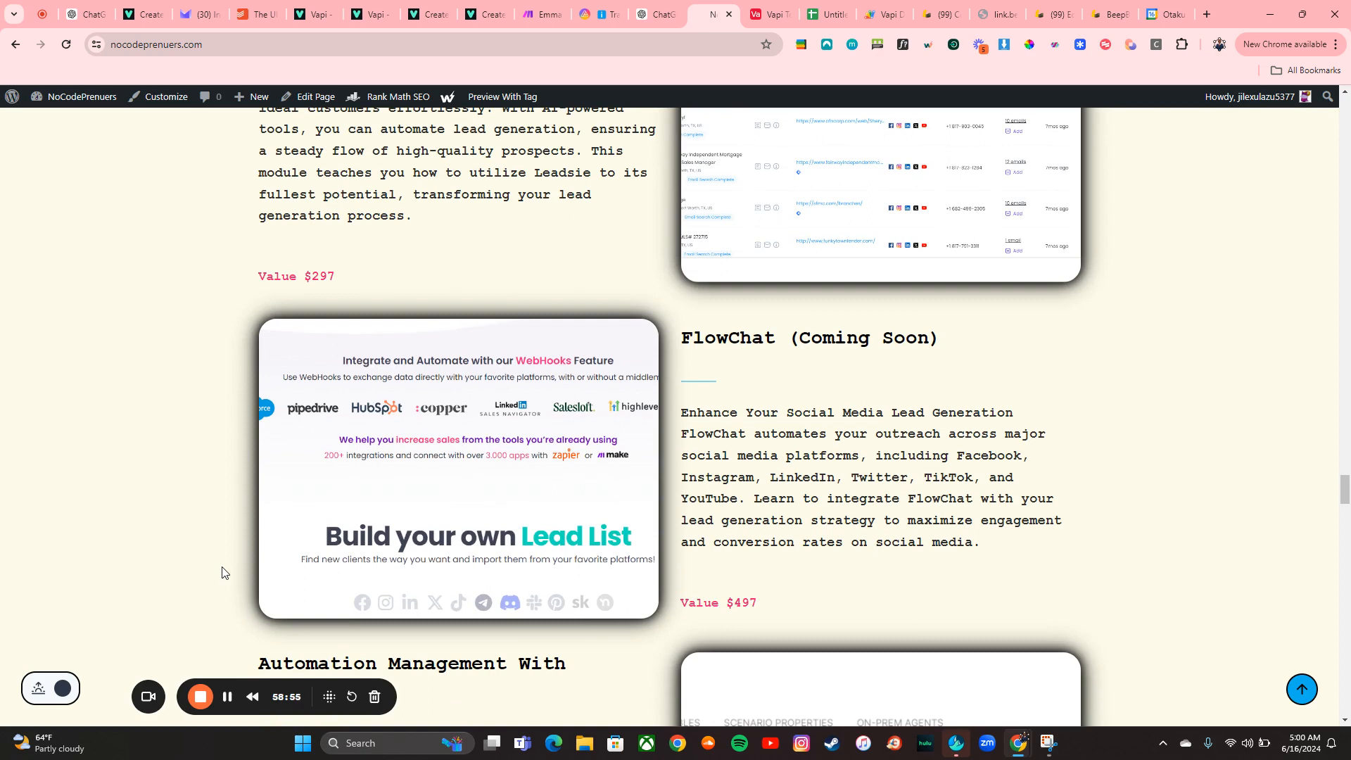
pyautogui.scroll(-4, 223, 572)
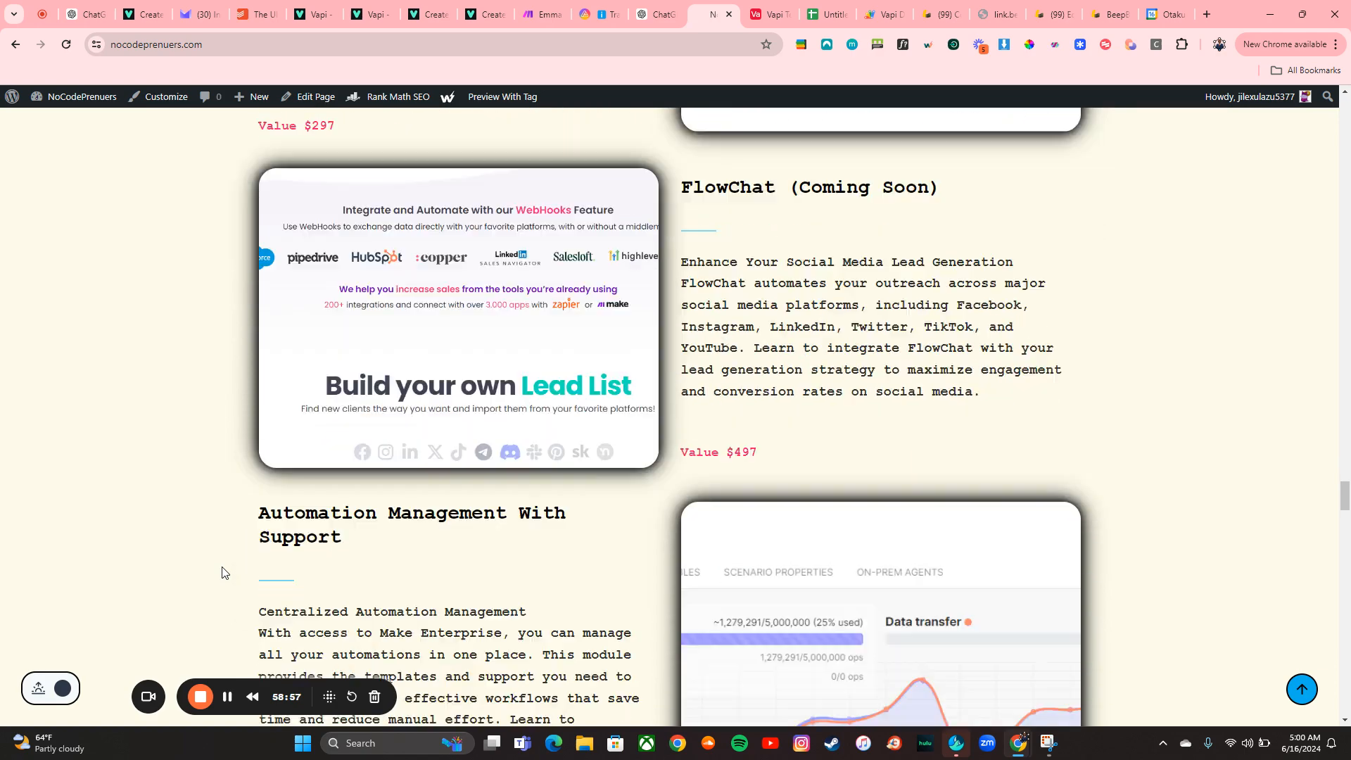
pyautogui.scroll(-1, 222, 572)
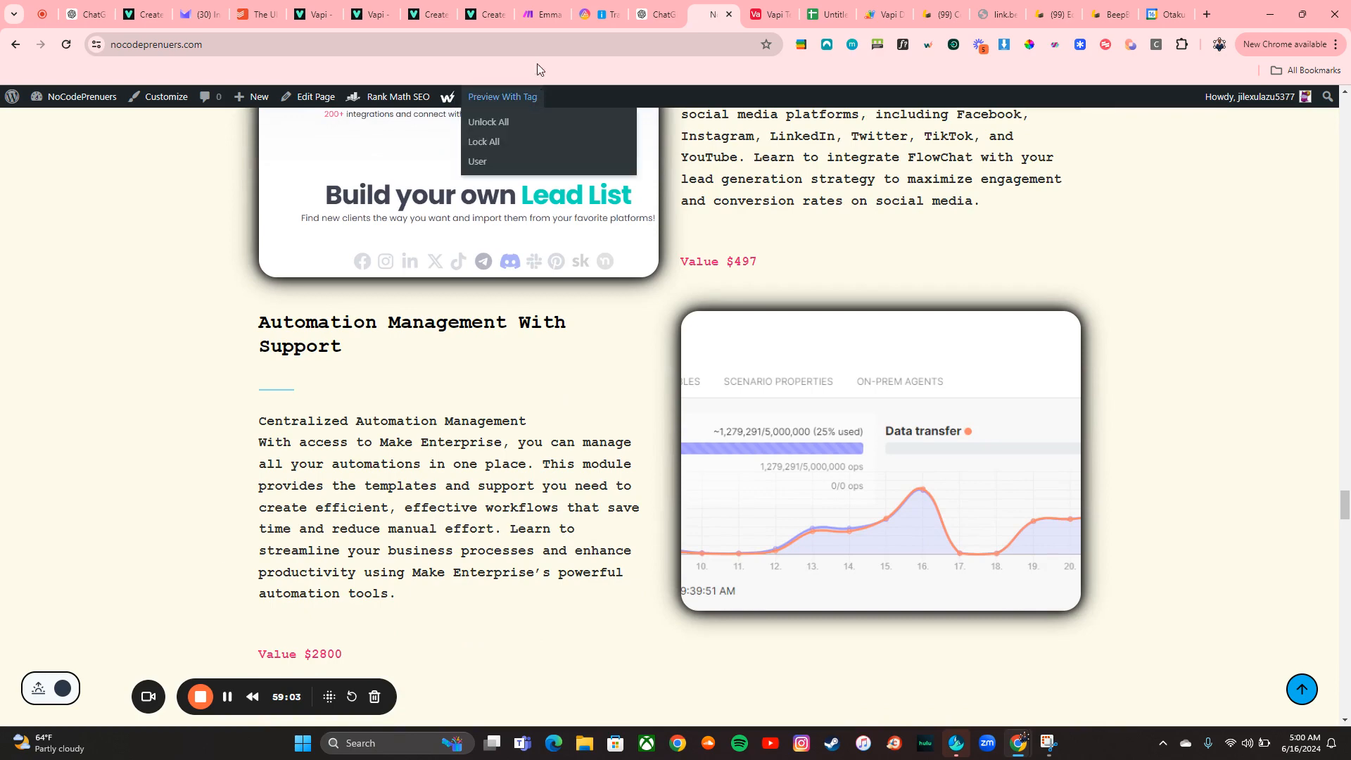
# Open the Make organization dashboard to view operations usage and active scenarios
pyautogui.click(538, 22)
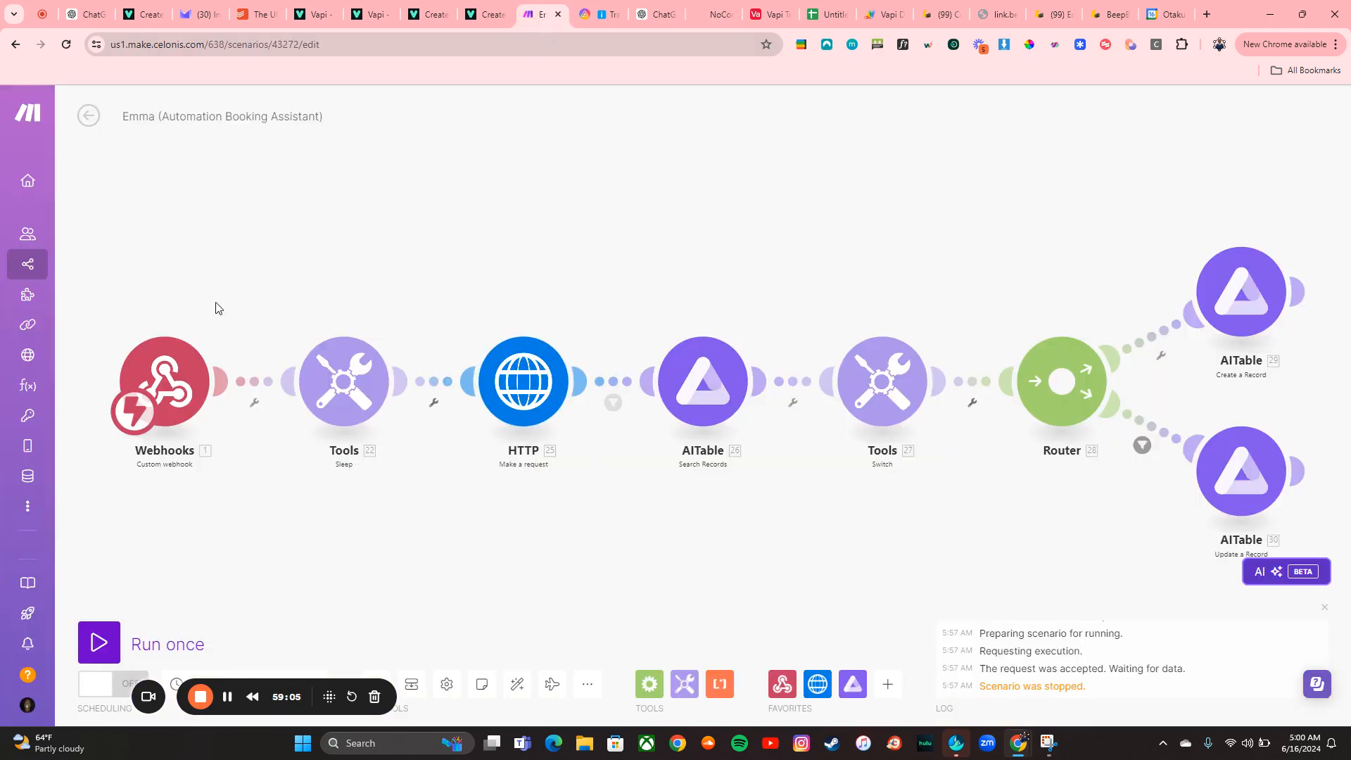
pyautogui.click(31, 188)
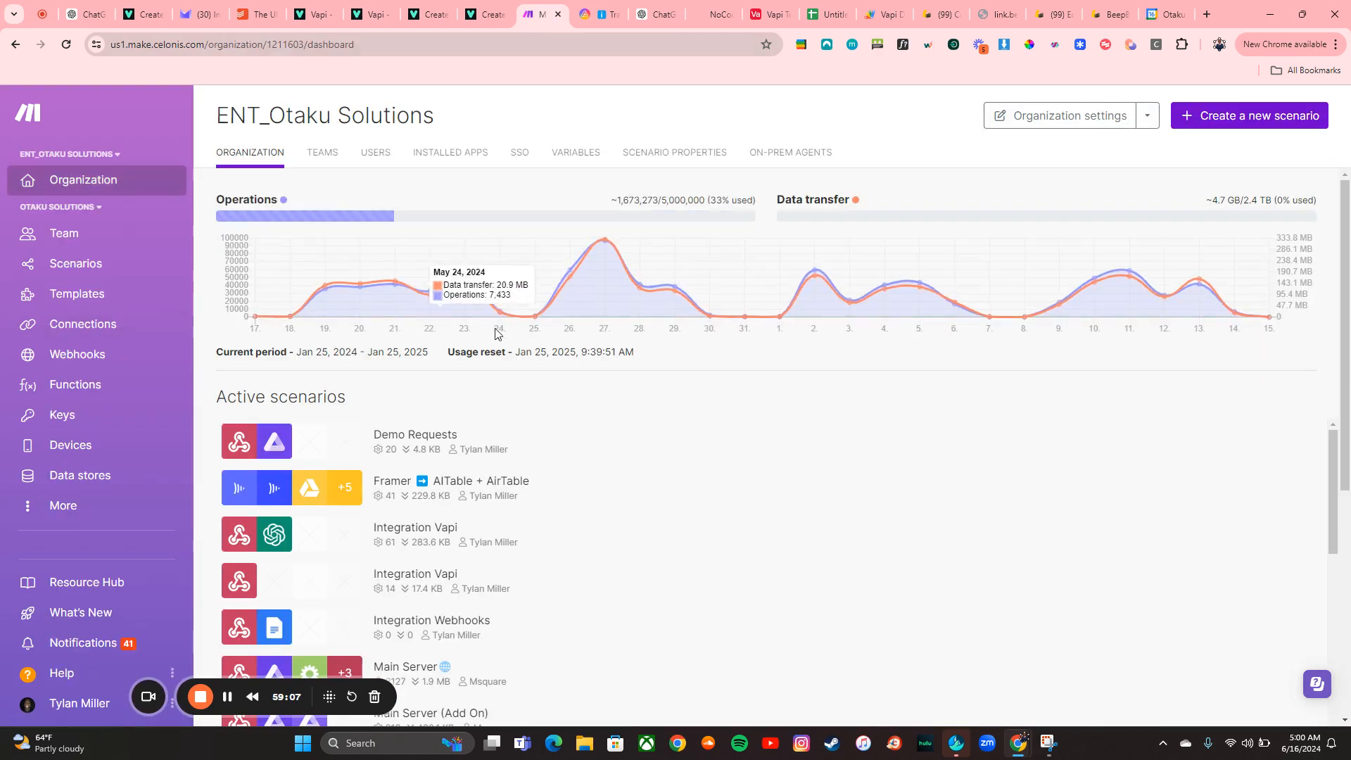
pyautogui.moveTo(610, 211)
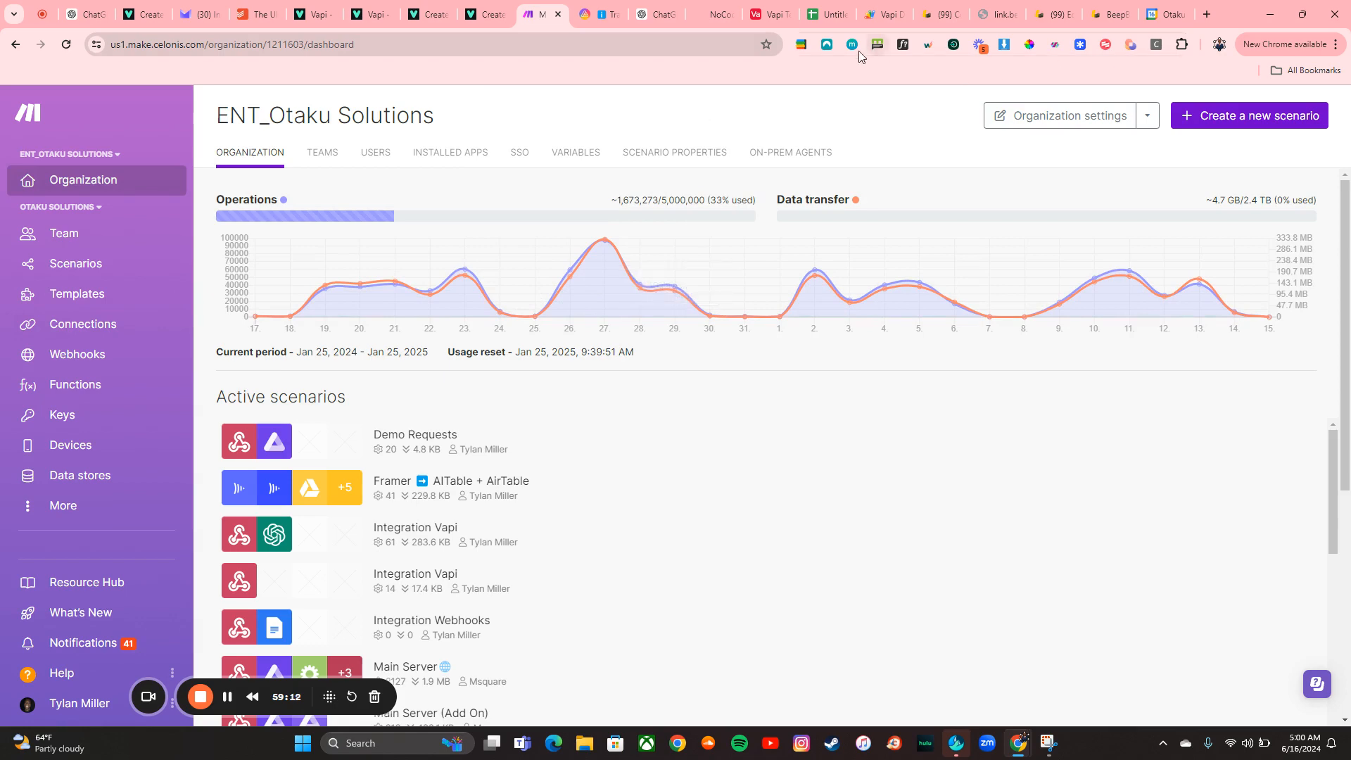
pyautogui.click(715, 14)
# Review the website's Automation Management and AI-Automation Table Platform sections, glancing at the Tracking Sheet
pyautogui.scroll(-2, 648, 498)
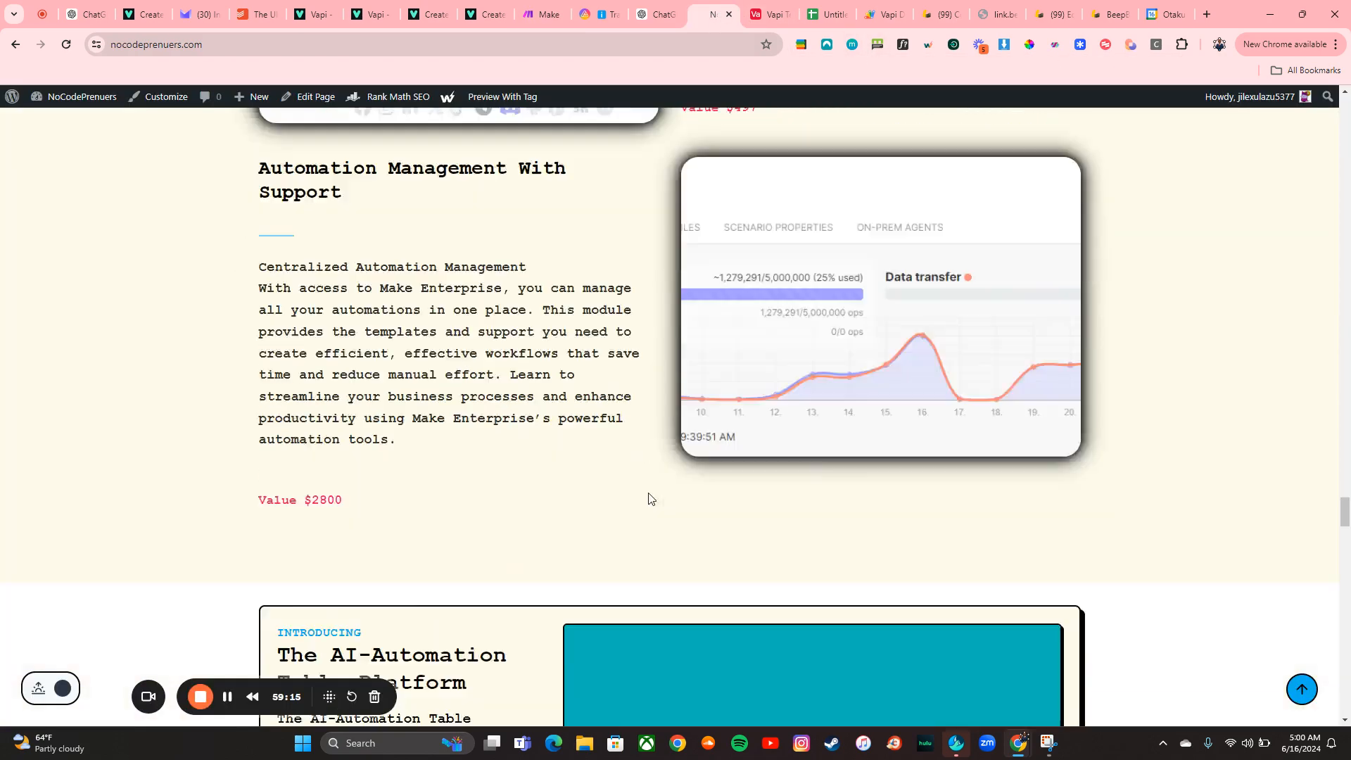
pyautogui.scroll(-7, 648, 499)
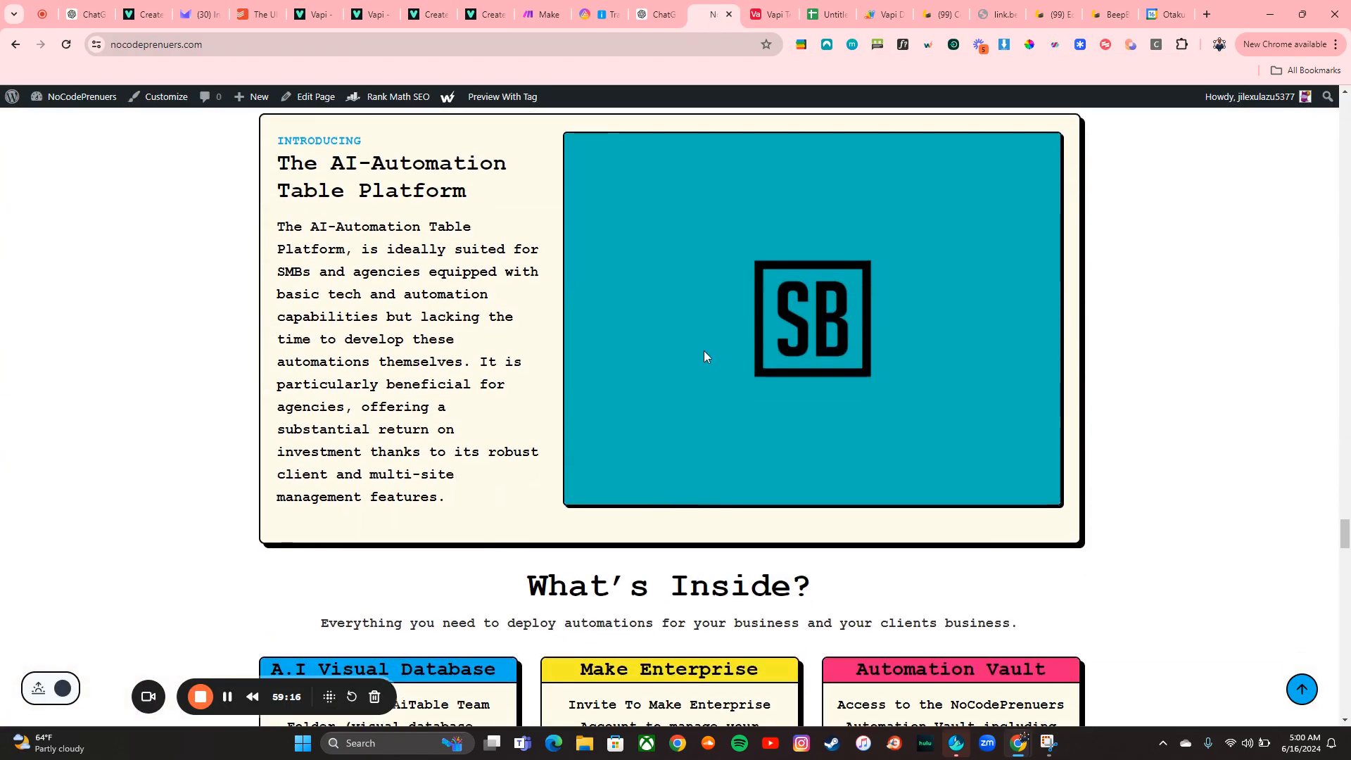
pyautogui.scroll(2, 703, 351)
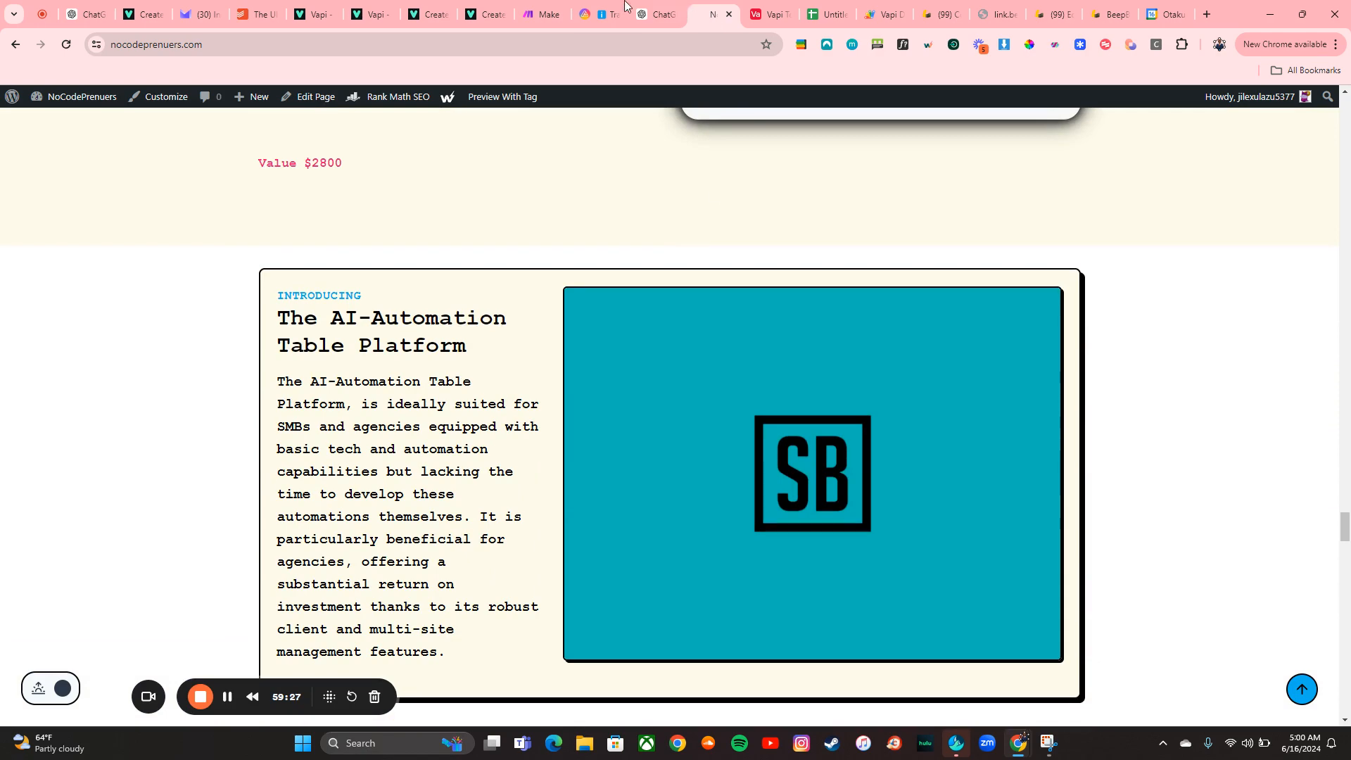
pyautogui.click(602, 14)
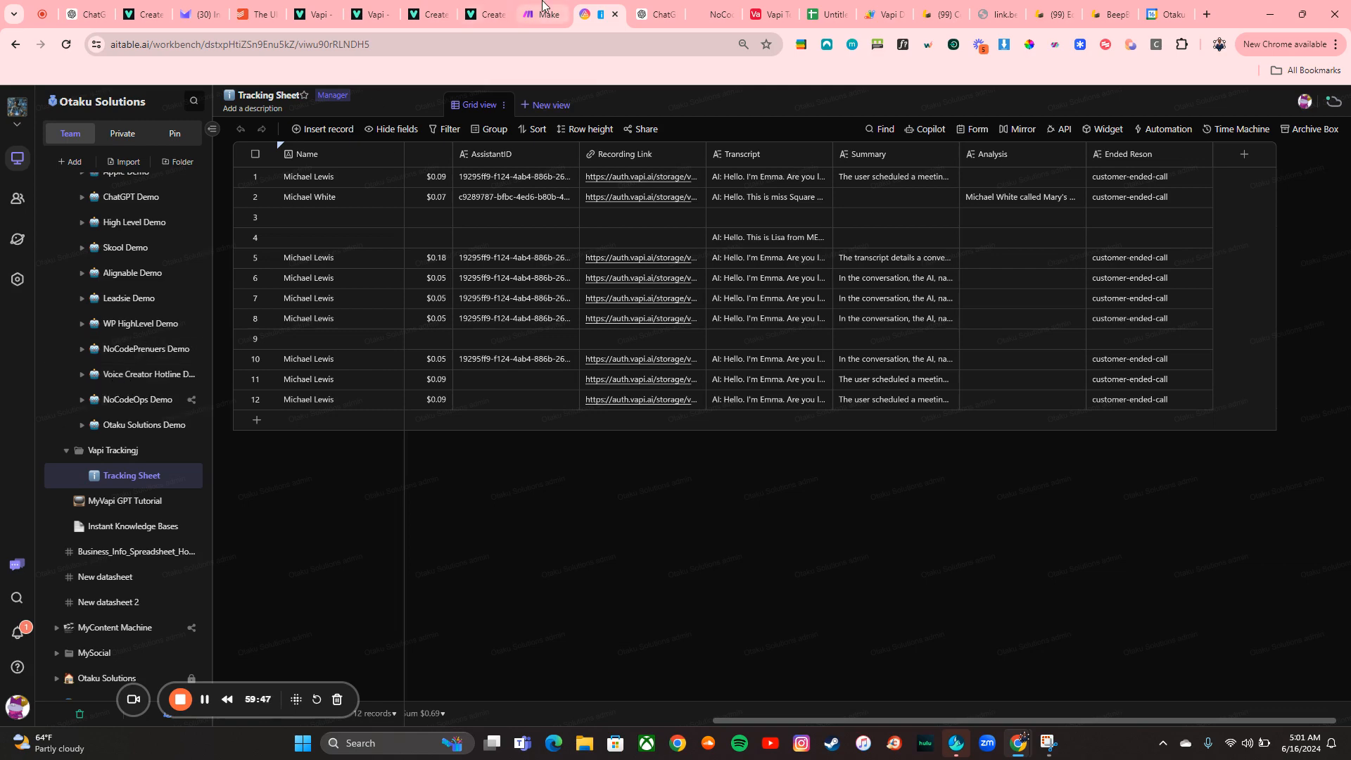
pyautogui.click(714, 15)
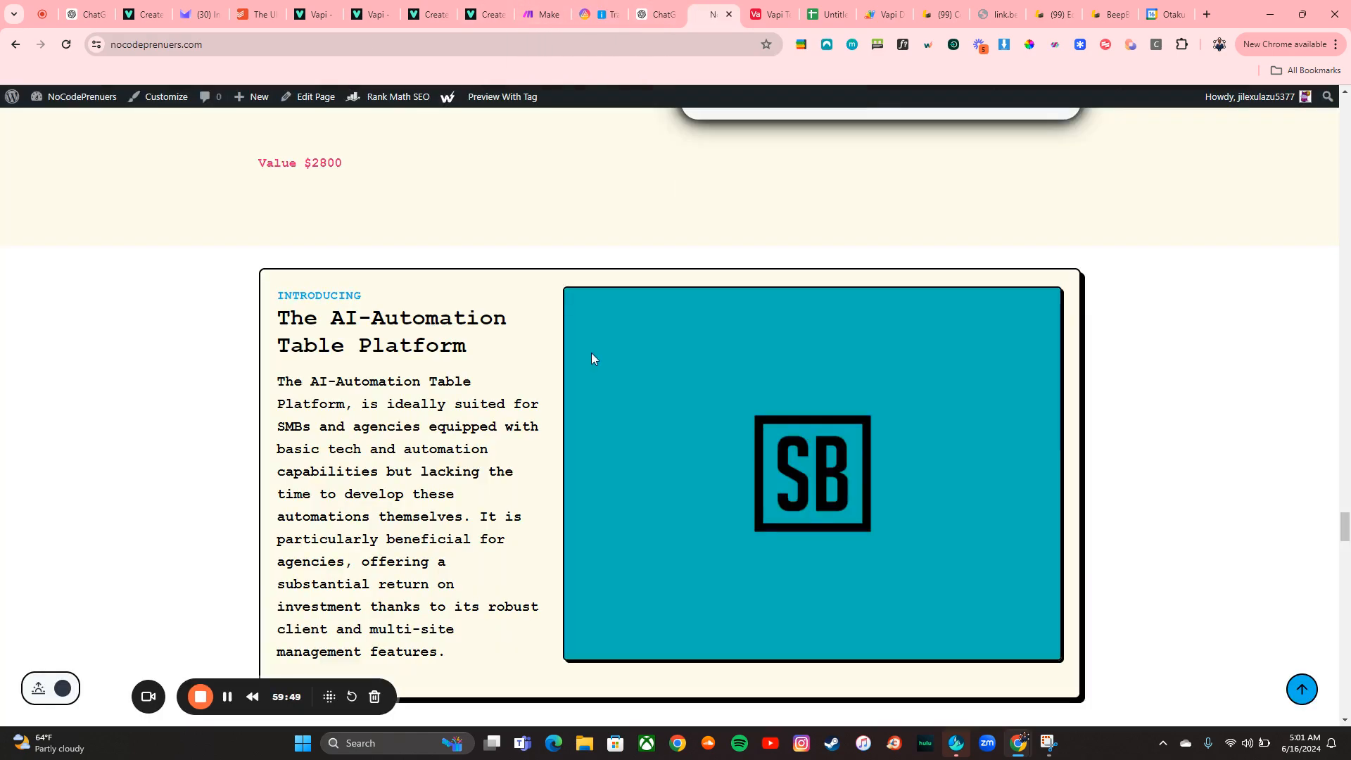
# Scroll through the results, pricing and waitlist sections back up to the website's top
pyautogui.scroll(-4, 591, 355)
pyautogui.scroll(-9, 591, 356)
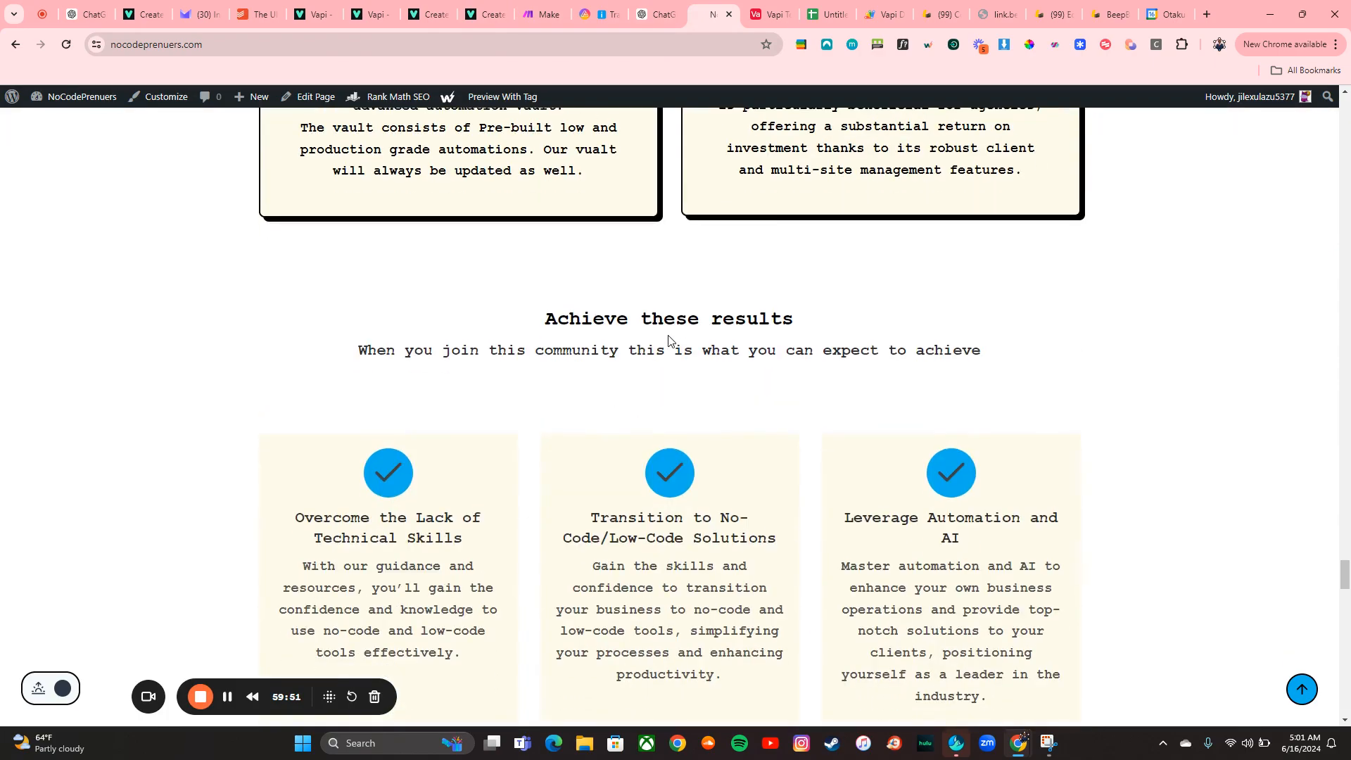
pyautogui.scroll(-9, 697, 366)
pyautogui.scroll(3, 678, 361)
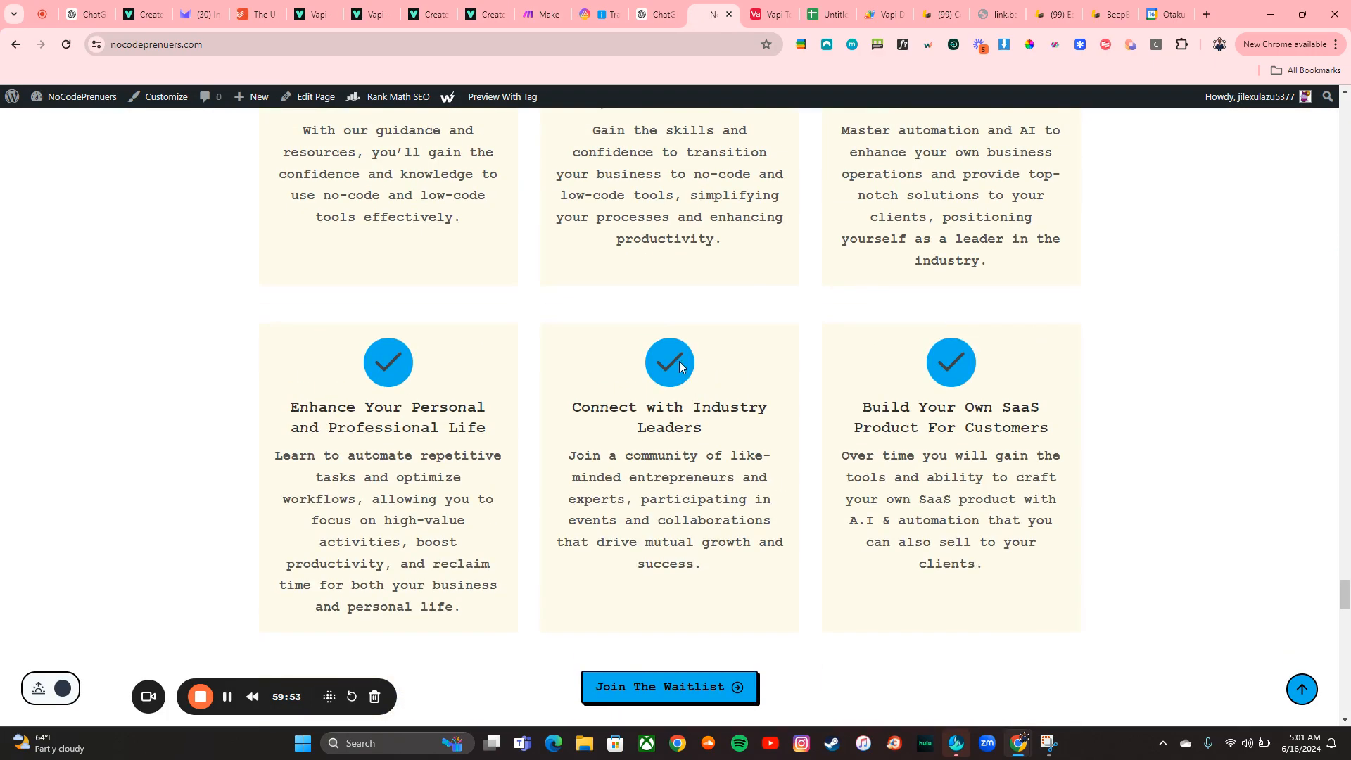
pyautogui.scroll(1, 675, 285)
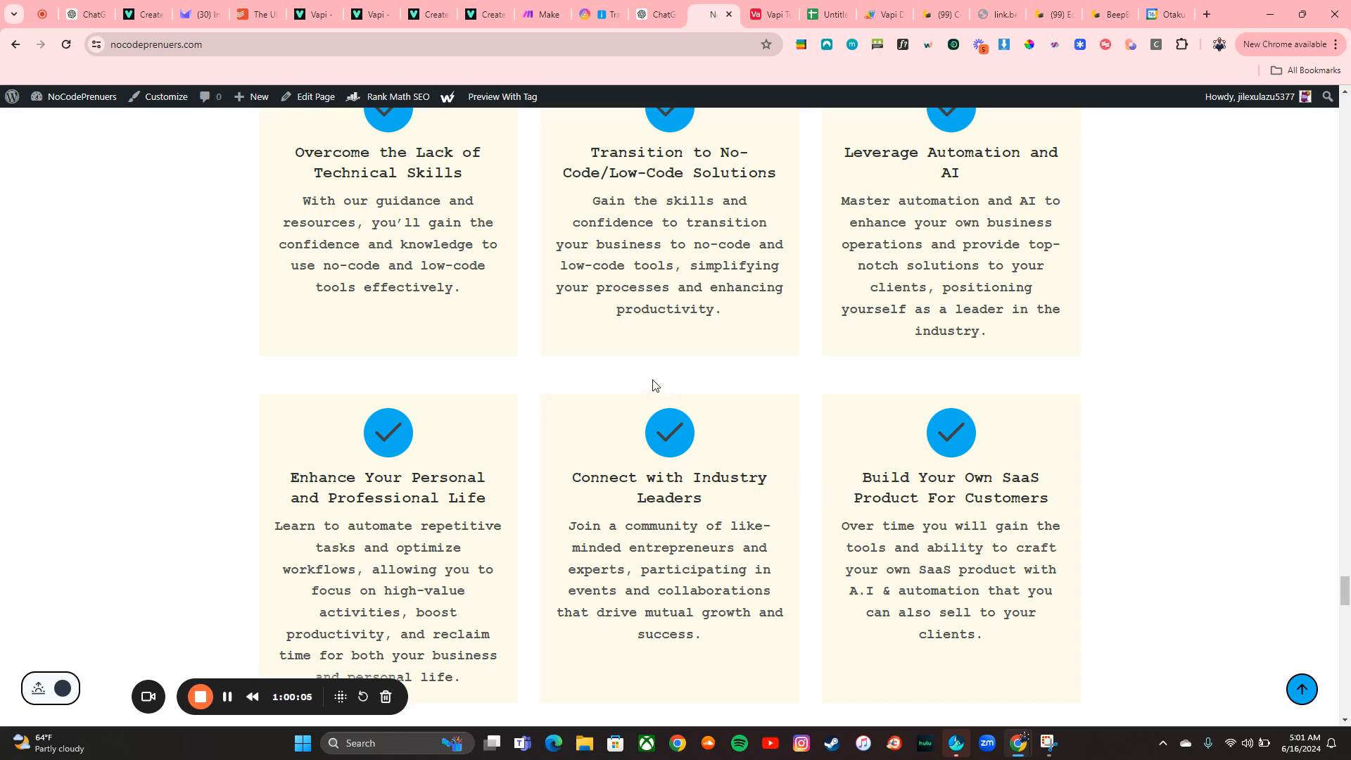
pyautogui.scroll(-15, 670, 376)
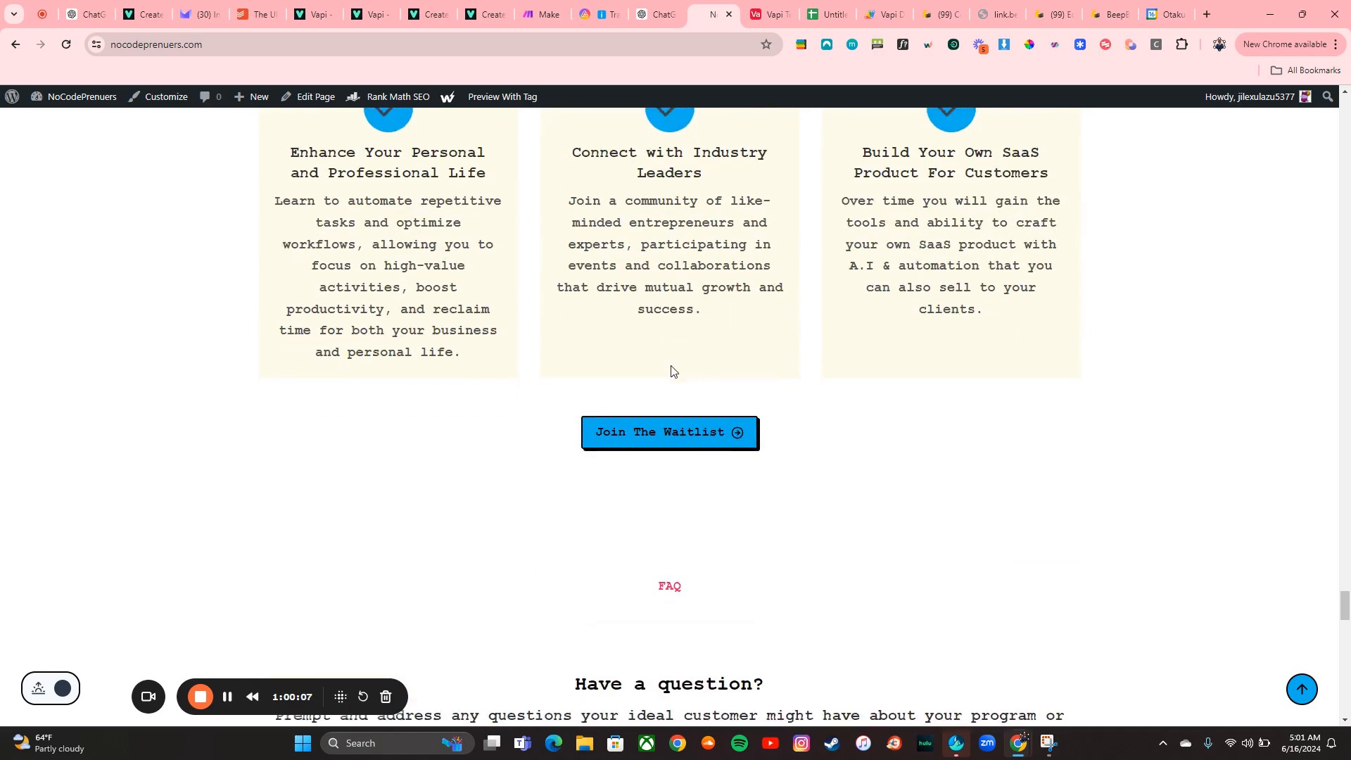
pyautogui.scroll(-5, 671, 371)
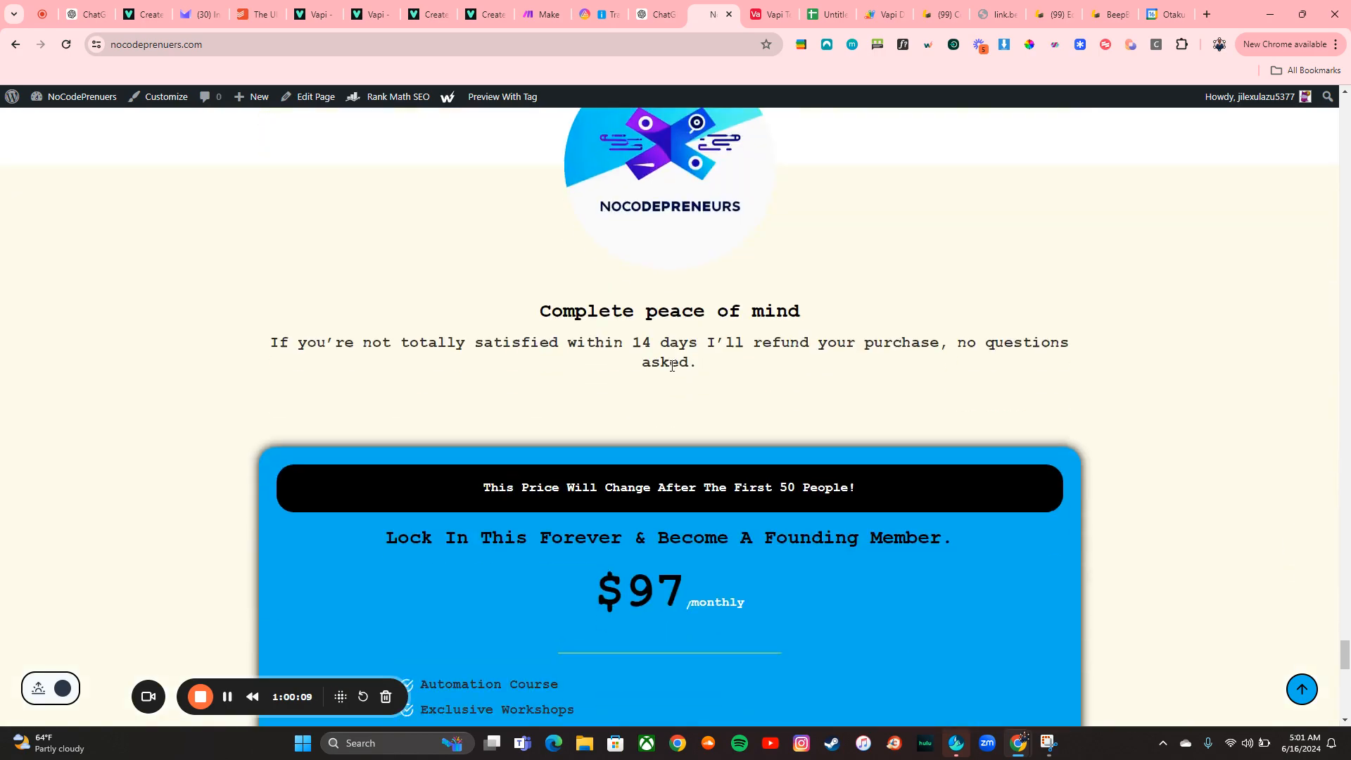
pyautogui.scroll(-1, 671, 367)
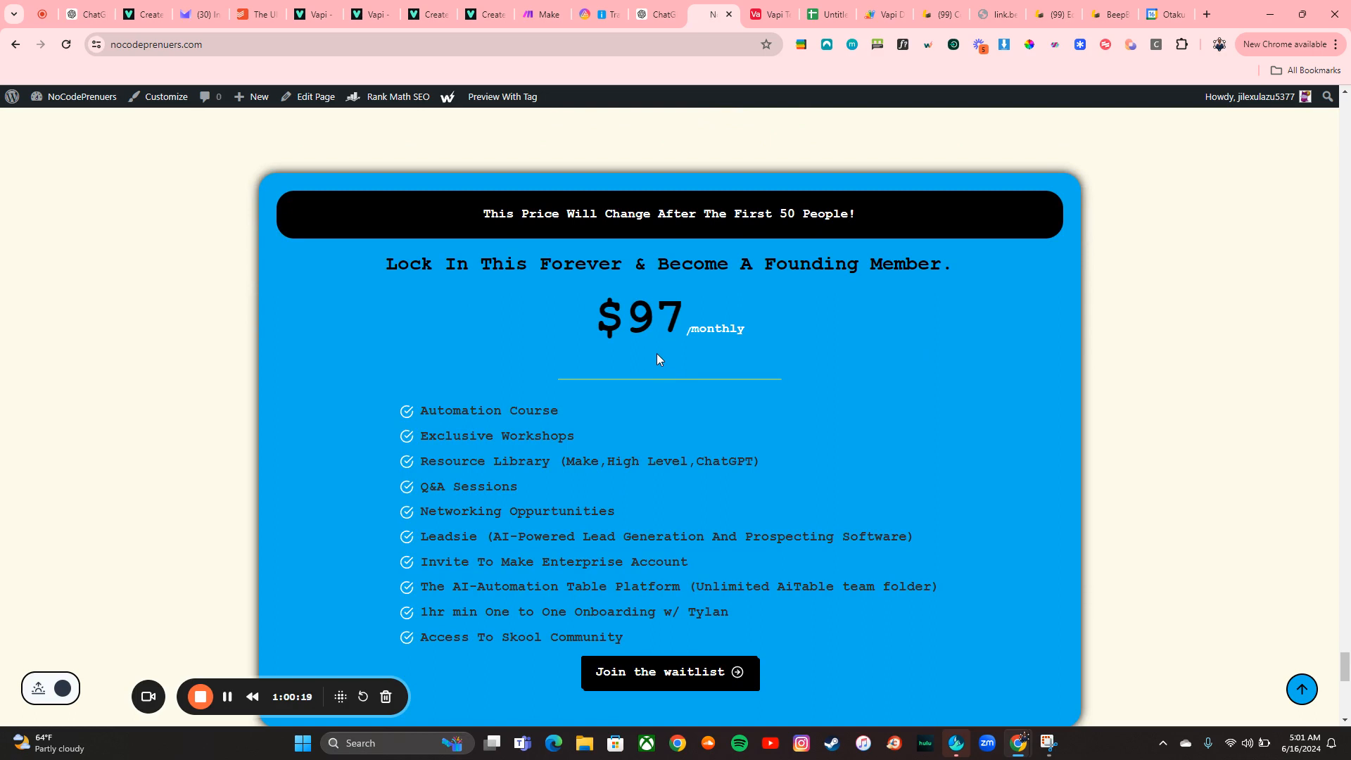
pyautogui.scroll(-1, 657, 359)
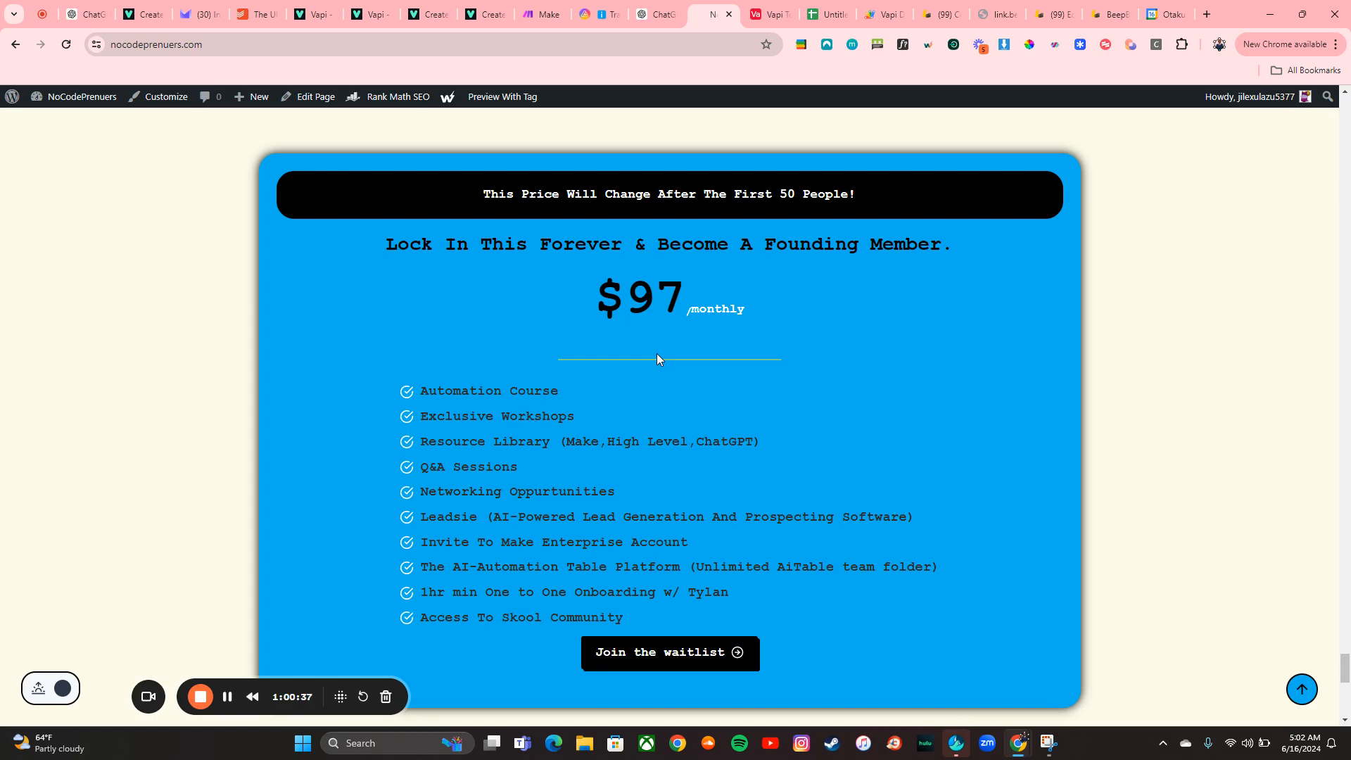
pyautogui.scroll(-10, 656, 354)
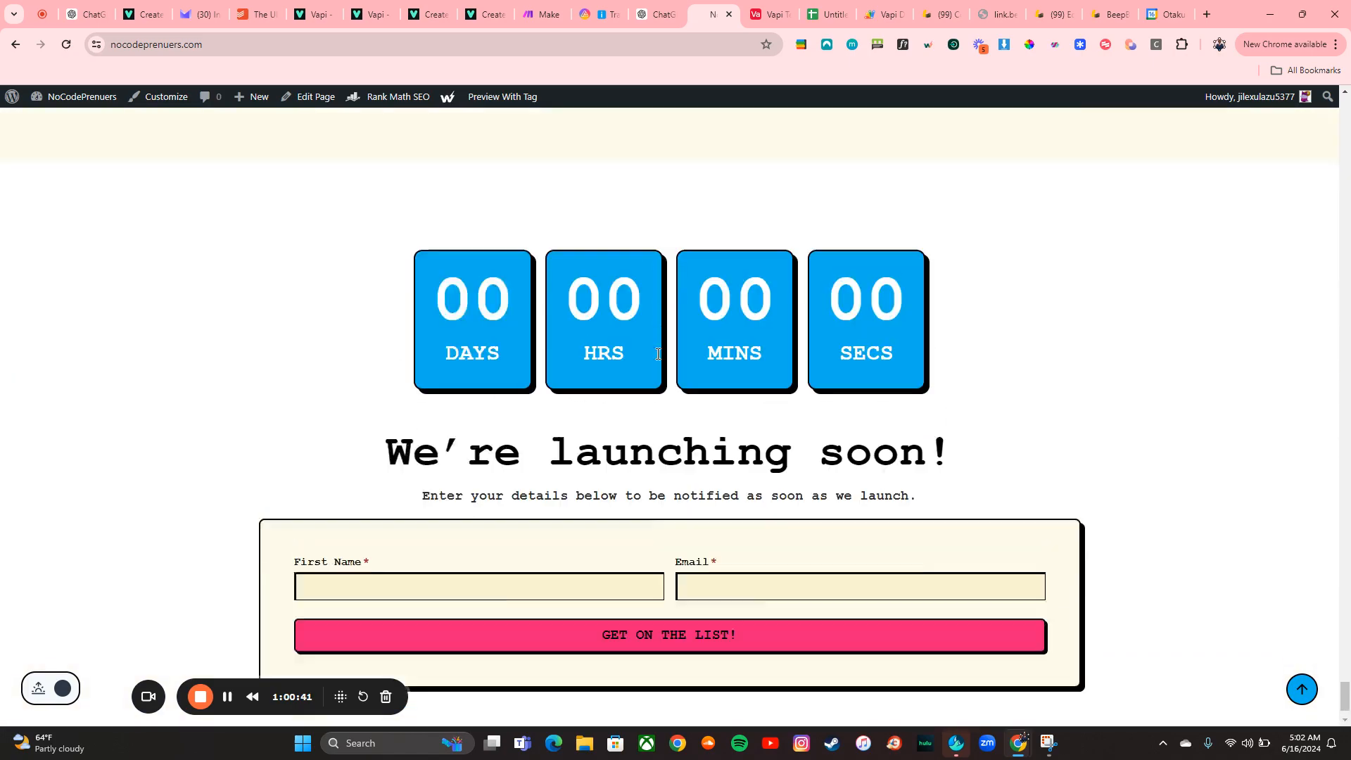
pyautogui.scroll(-15, 658, 359)
pyautogui.scroll(20, 658, 356)
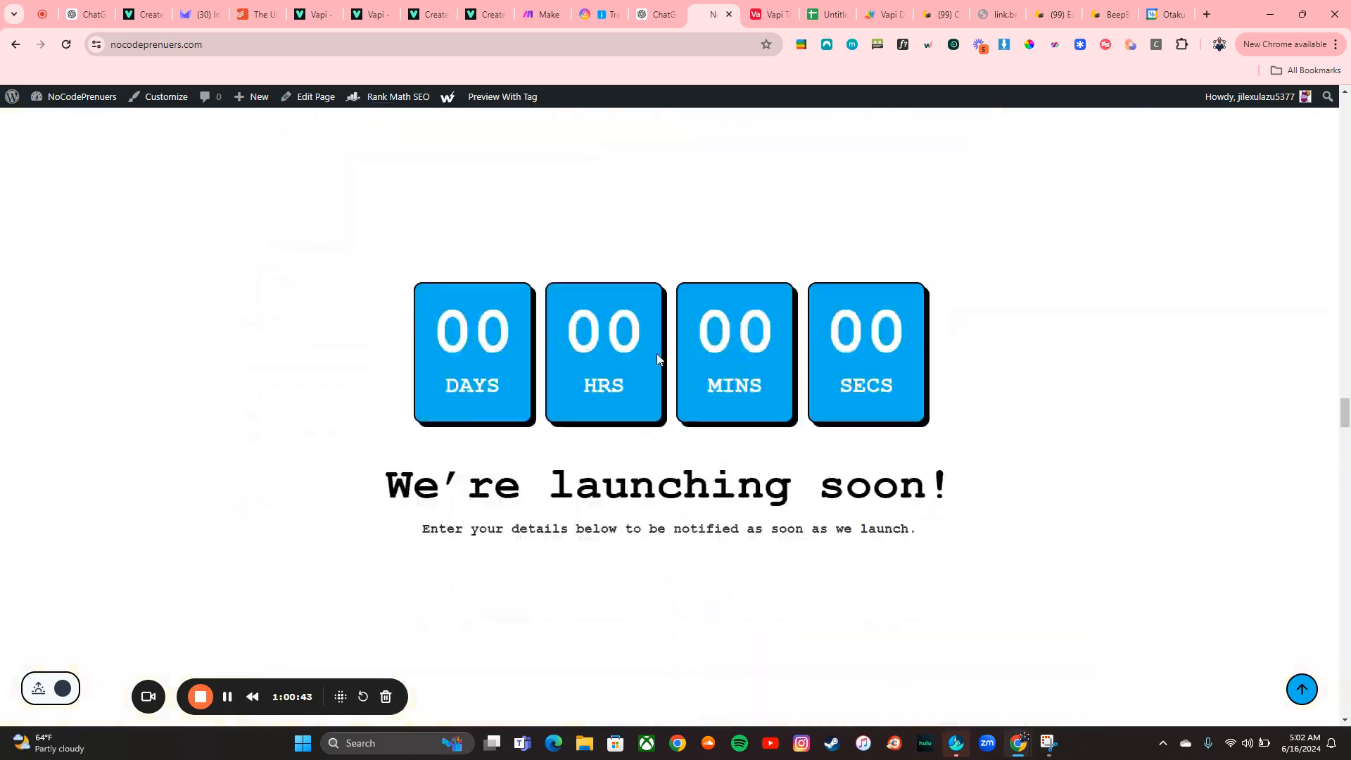
pyautogui.scroll(10, 658, 355)
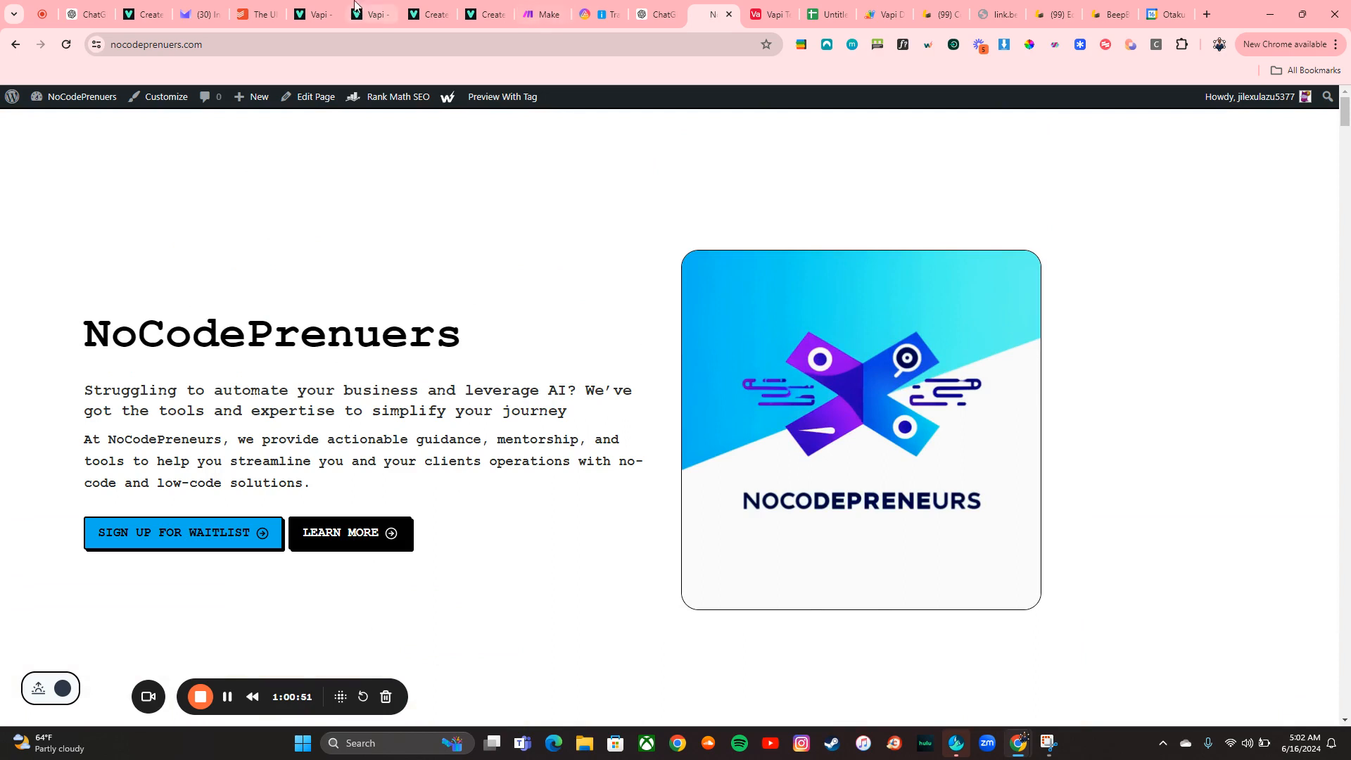
# Open the MyVapi custom GPT in the GPT editor's Configure view
pyautogui.click(329, 7)
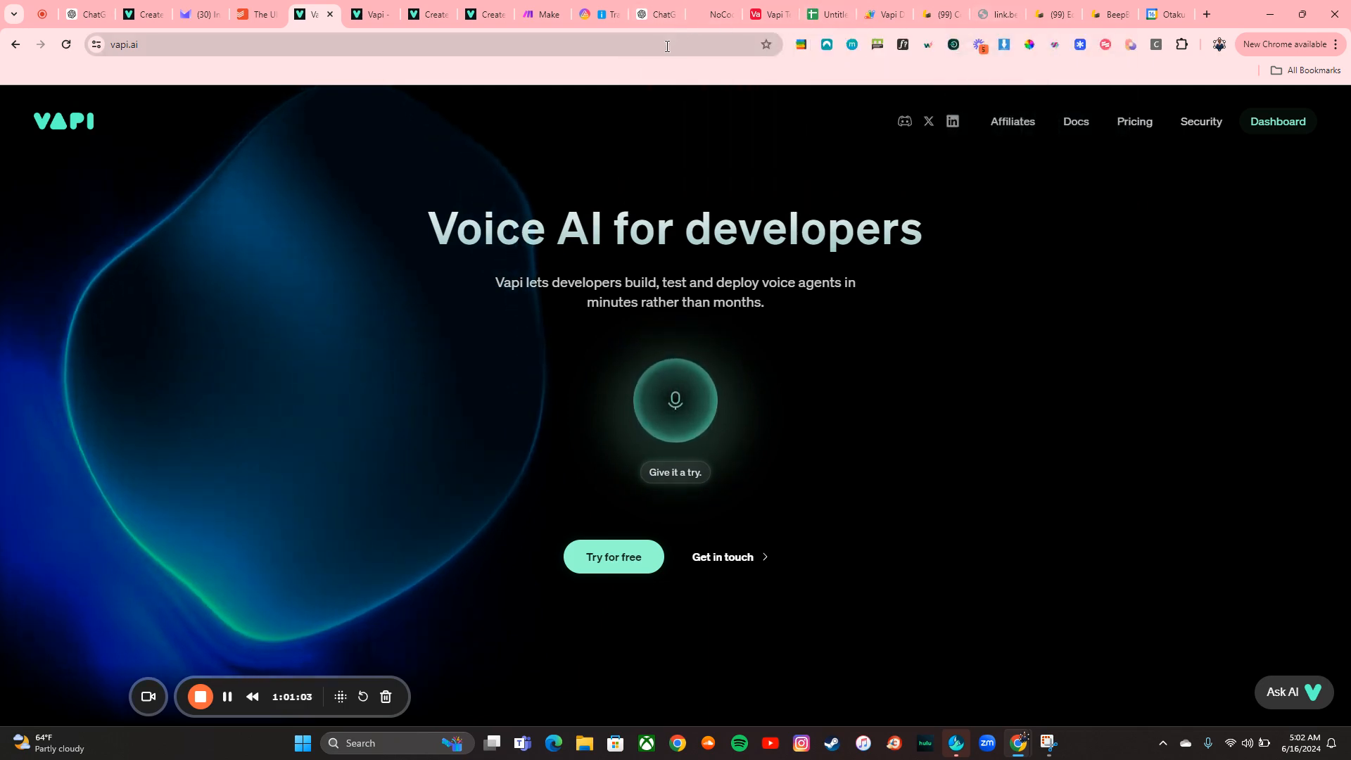
pyautogui.click(654, 14)
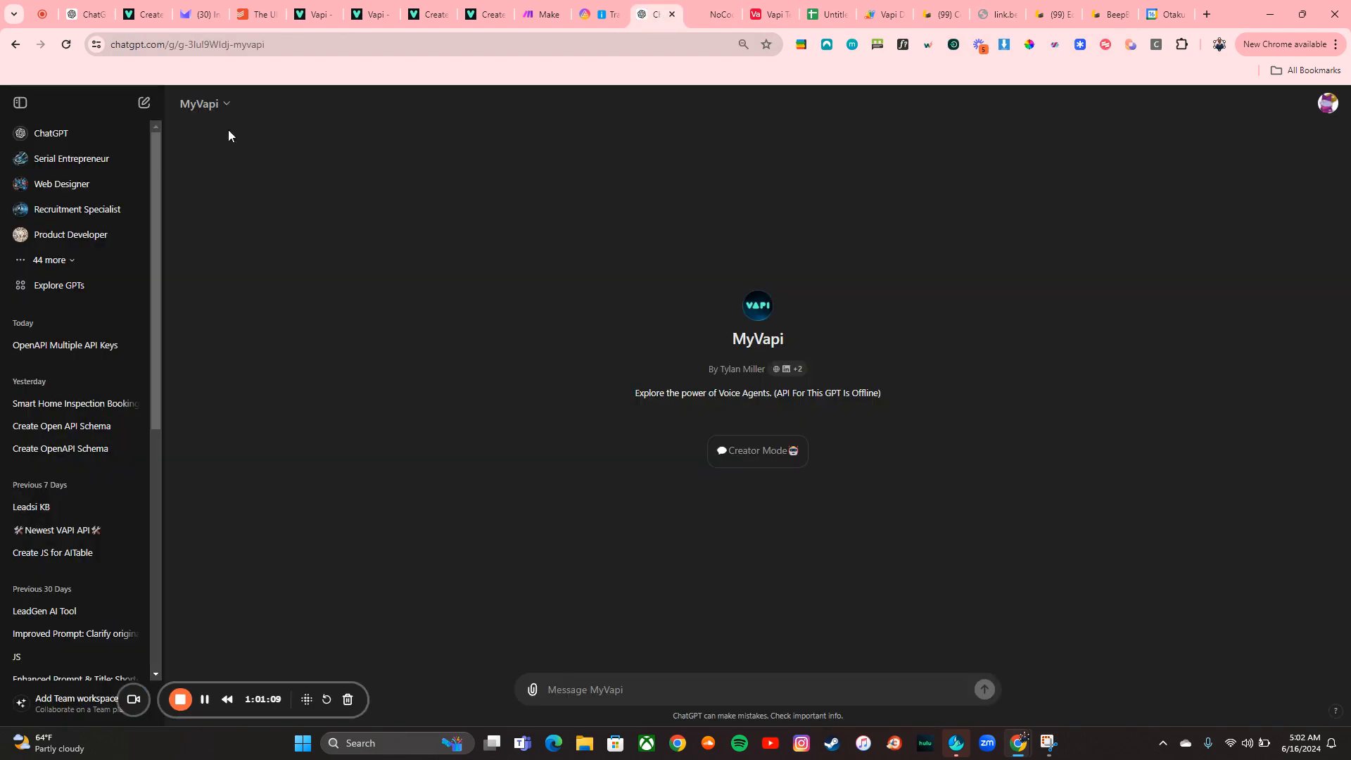
pyautogui.click(202, 104)
pyautogui.click(234, 223)
# Inspect the api.vapi.ai action's schema and available actions, comparing with the Create Phone Call API docs
pyautogui.scroll(-2, 202, 661)
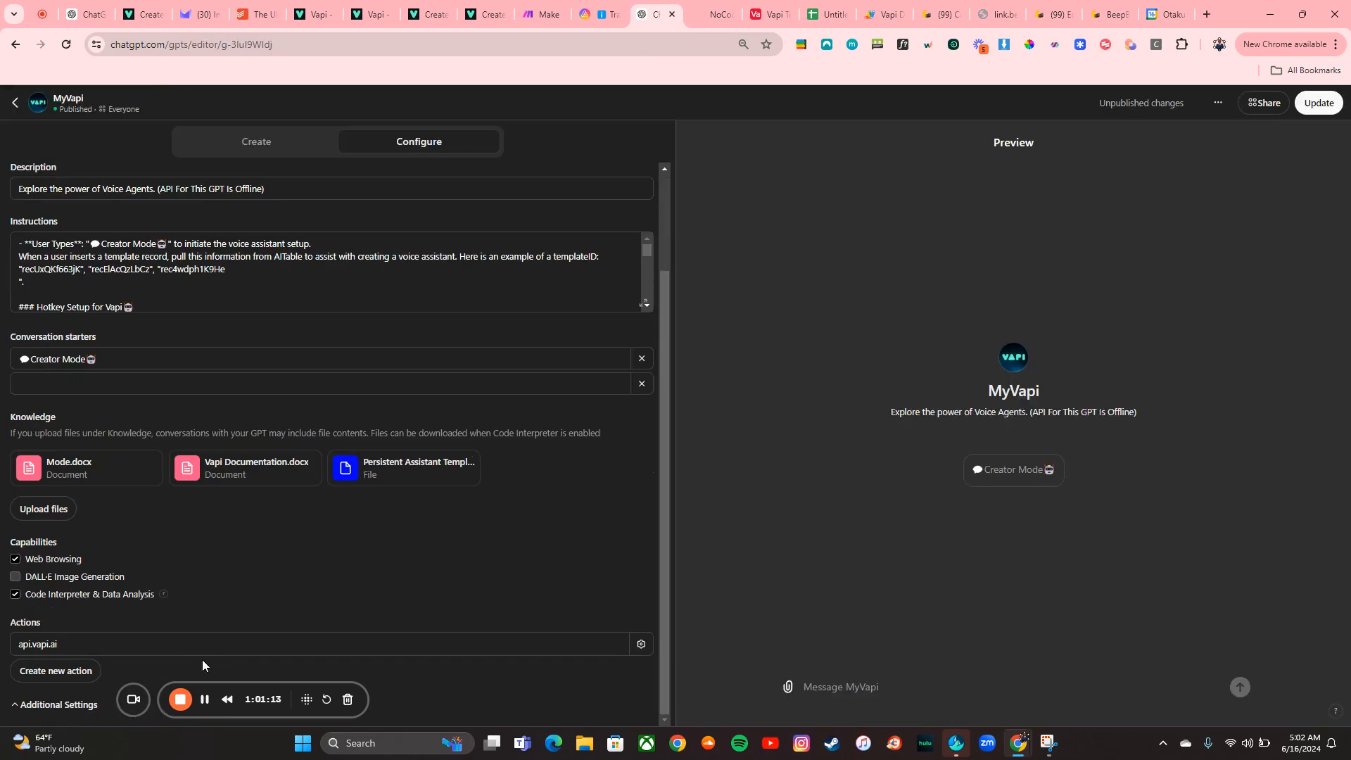
pyautogui.click(178, 655)
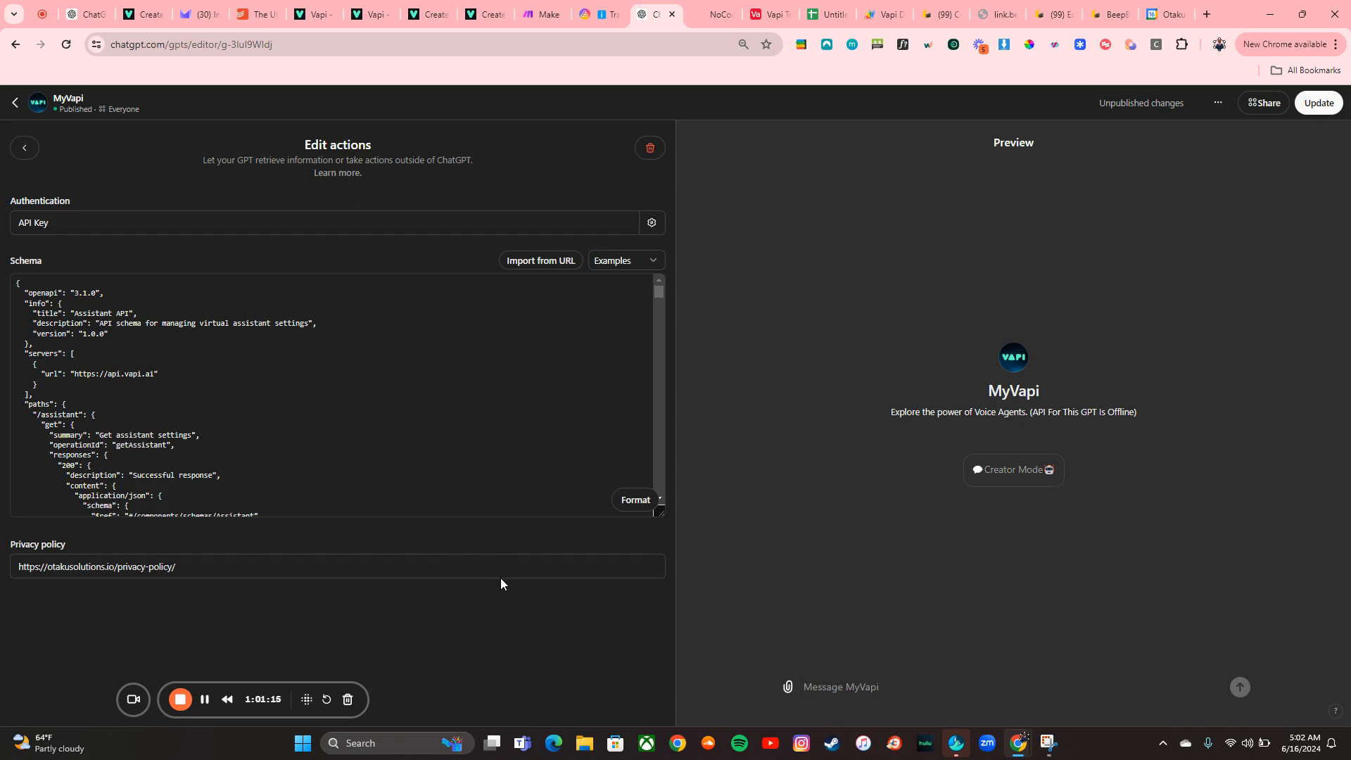
pyautogui.scroll(-6, 501, 577)
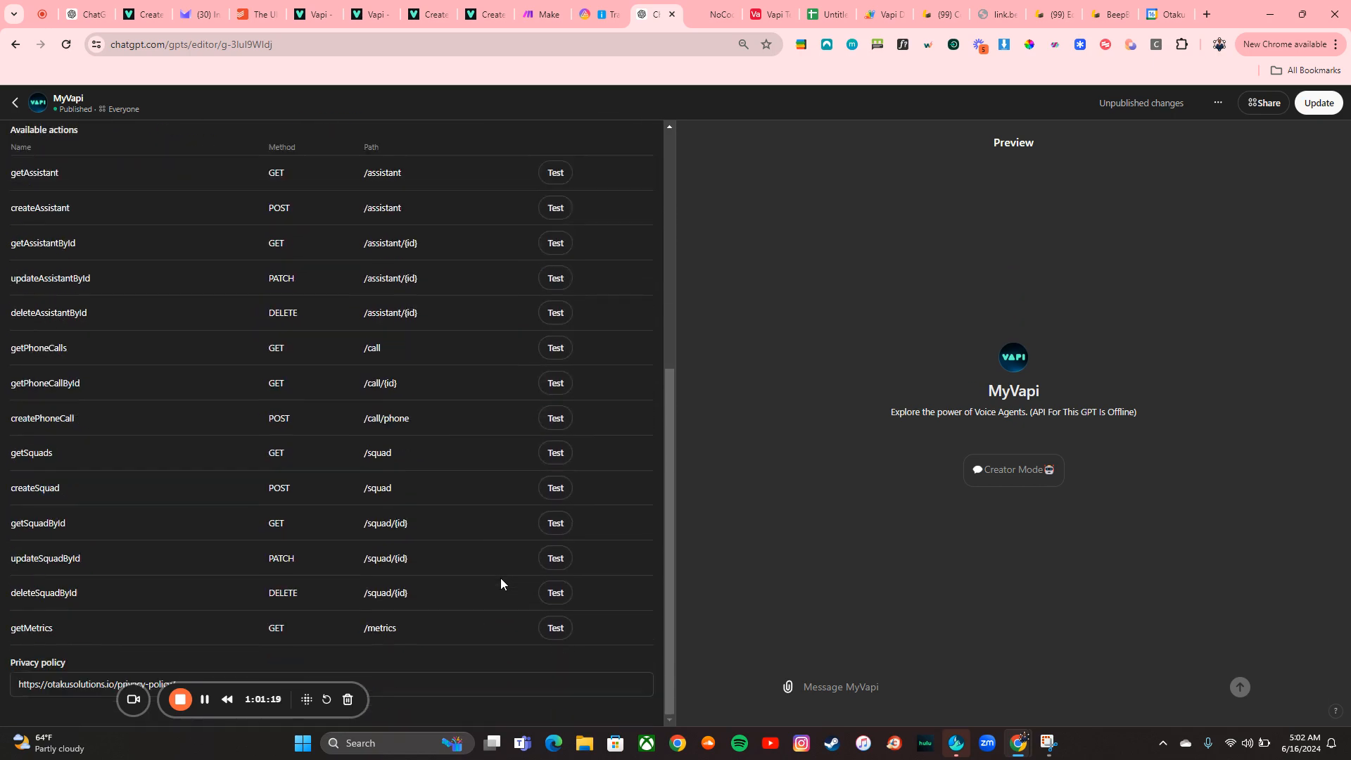
pyautogui.click(489, 13)
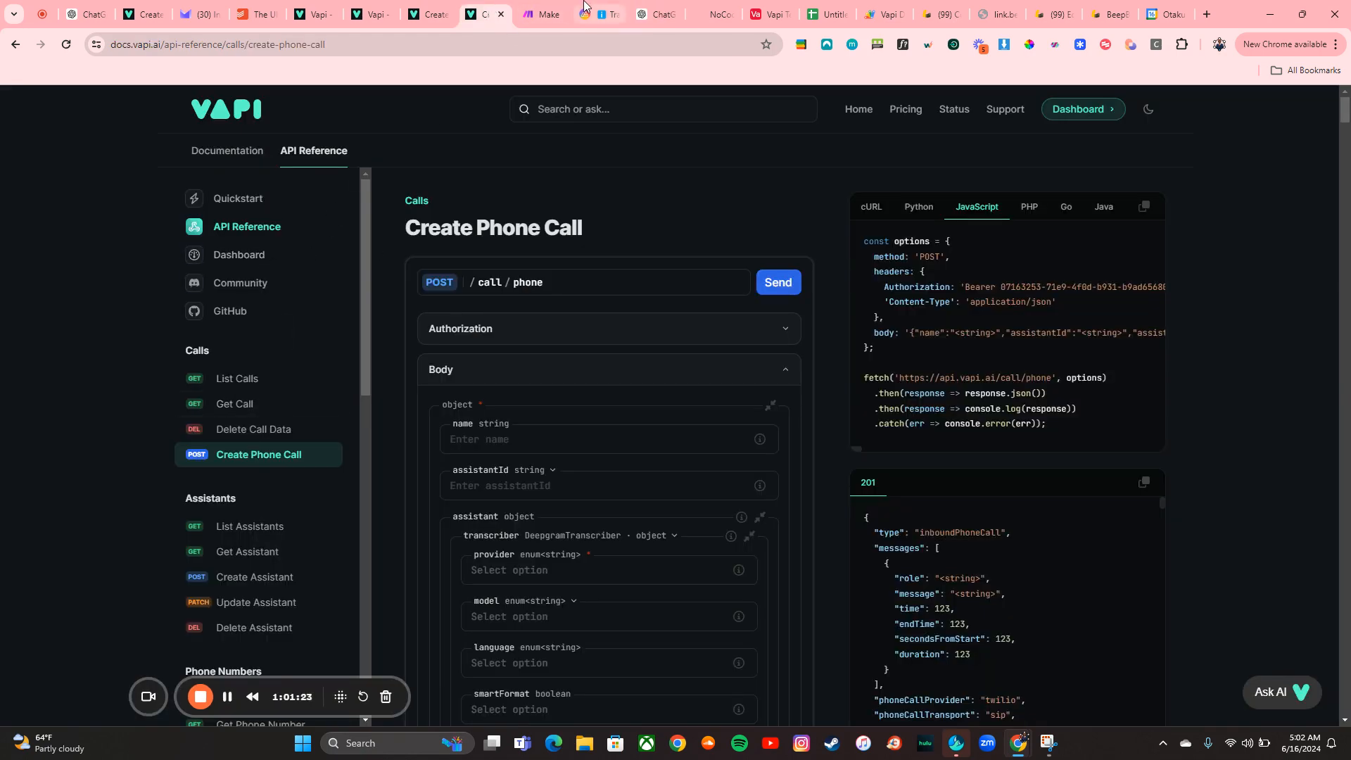
pyautogui.click(653, 14)
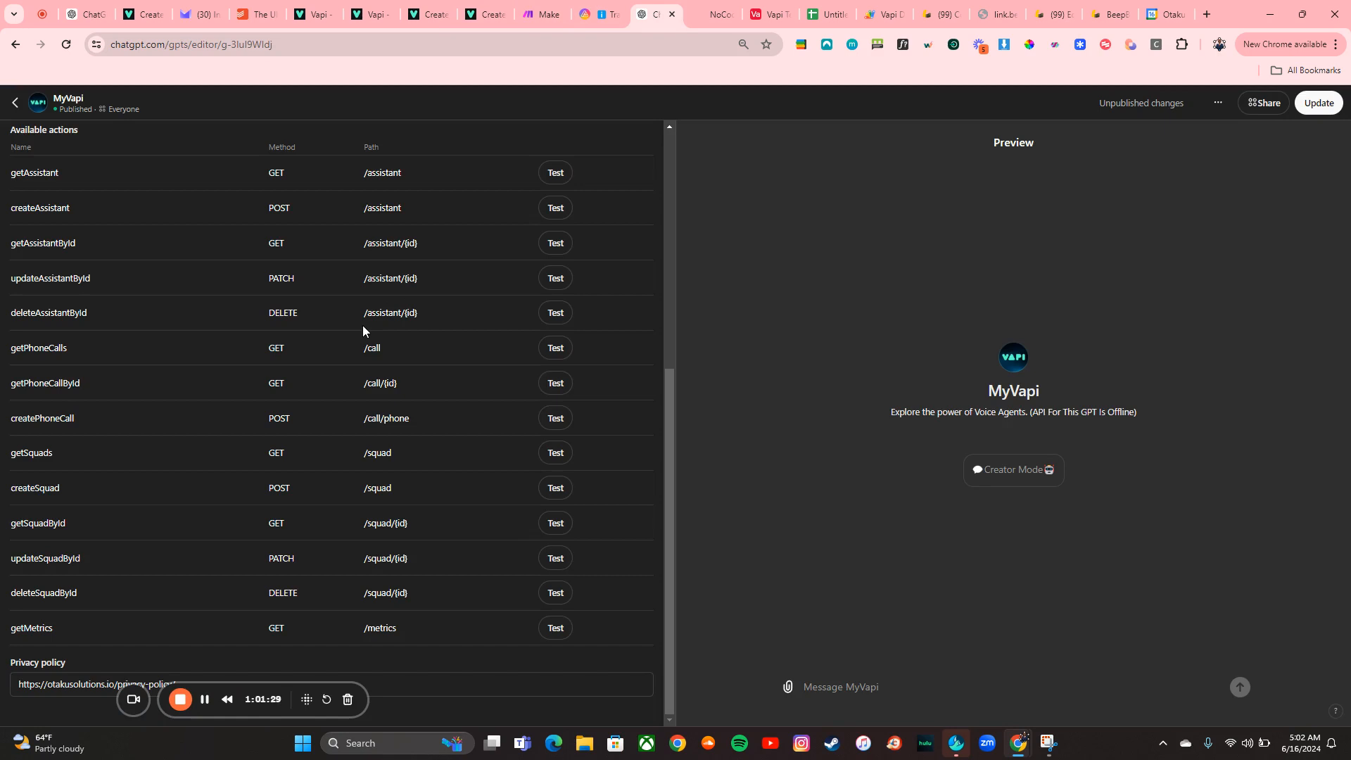
pyautogui.scroll(2, 363, 331)
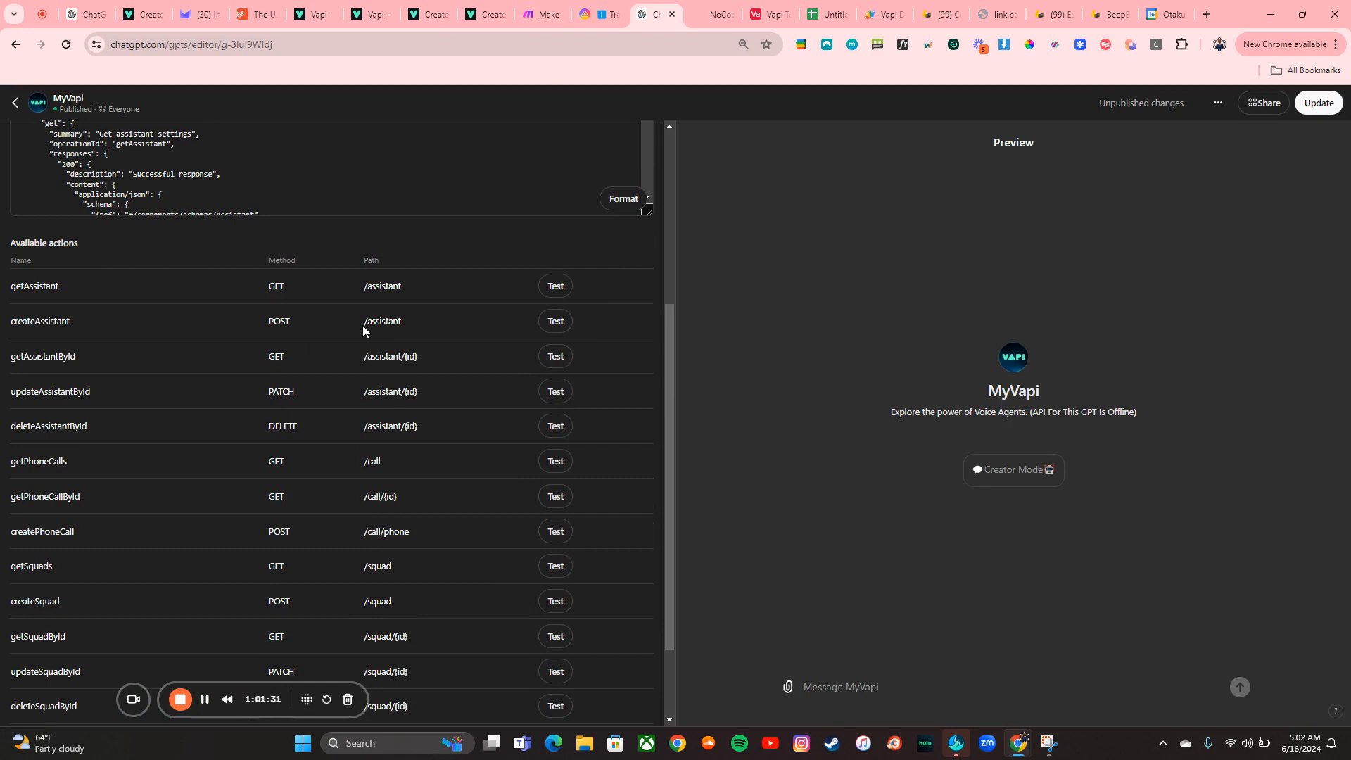
pyautogui.scroll(1, 363, 330)
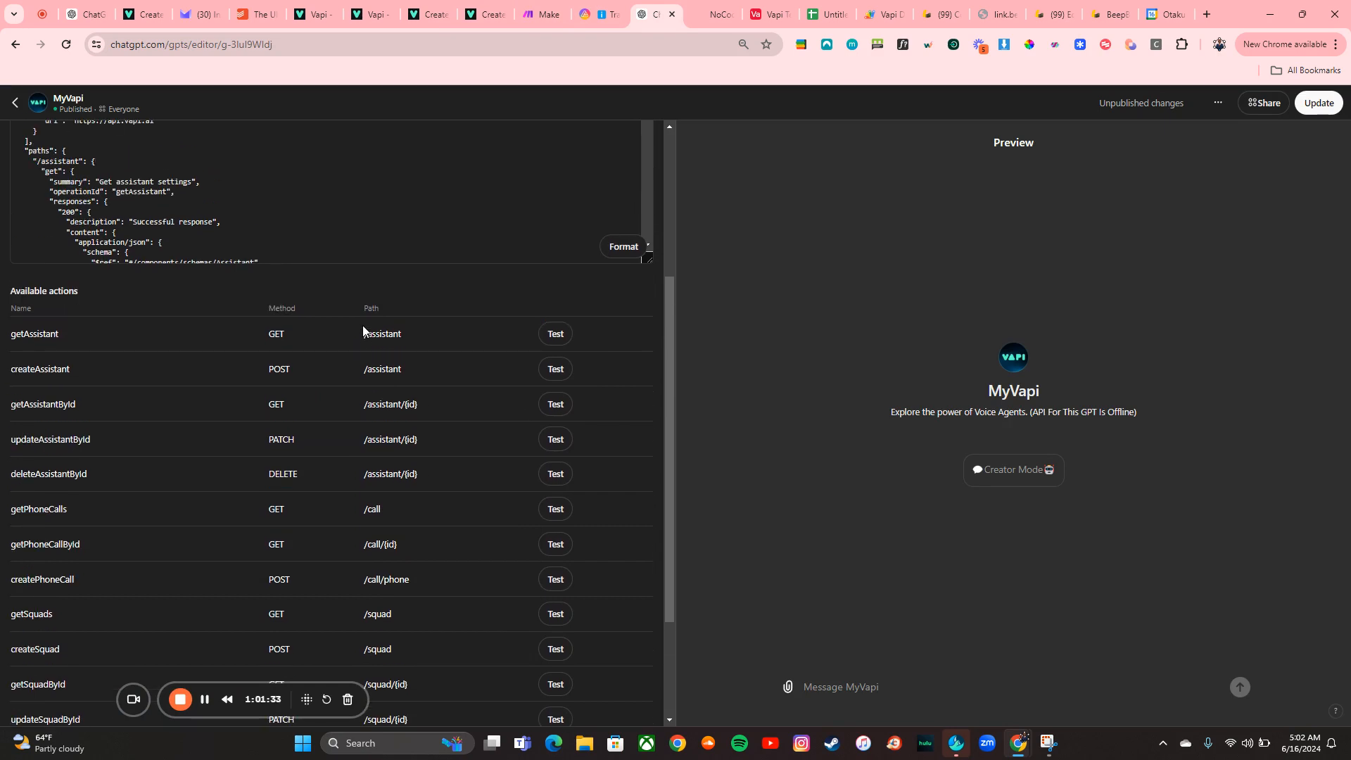